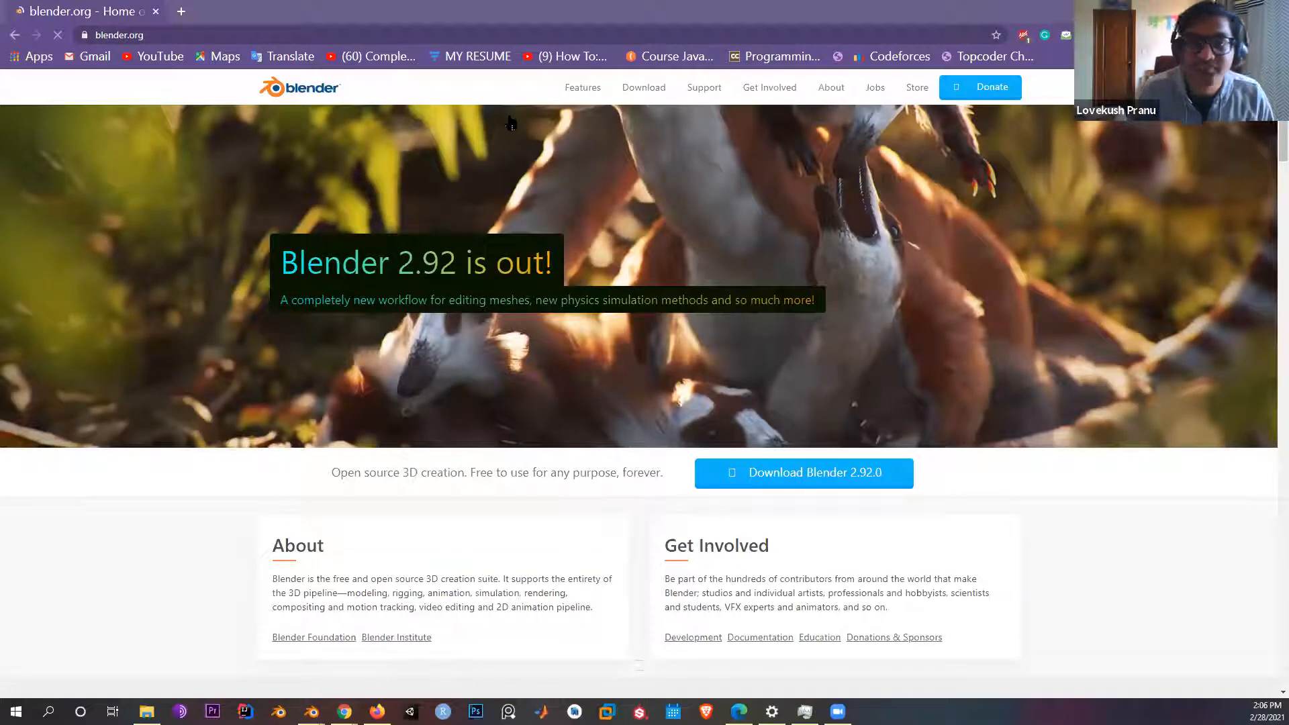
Step: Open the Blender download page and view the list of installers for macOS, Linux and other versions
left_click(666, 92)
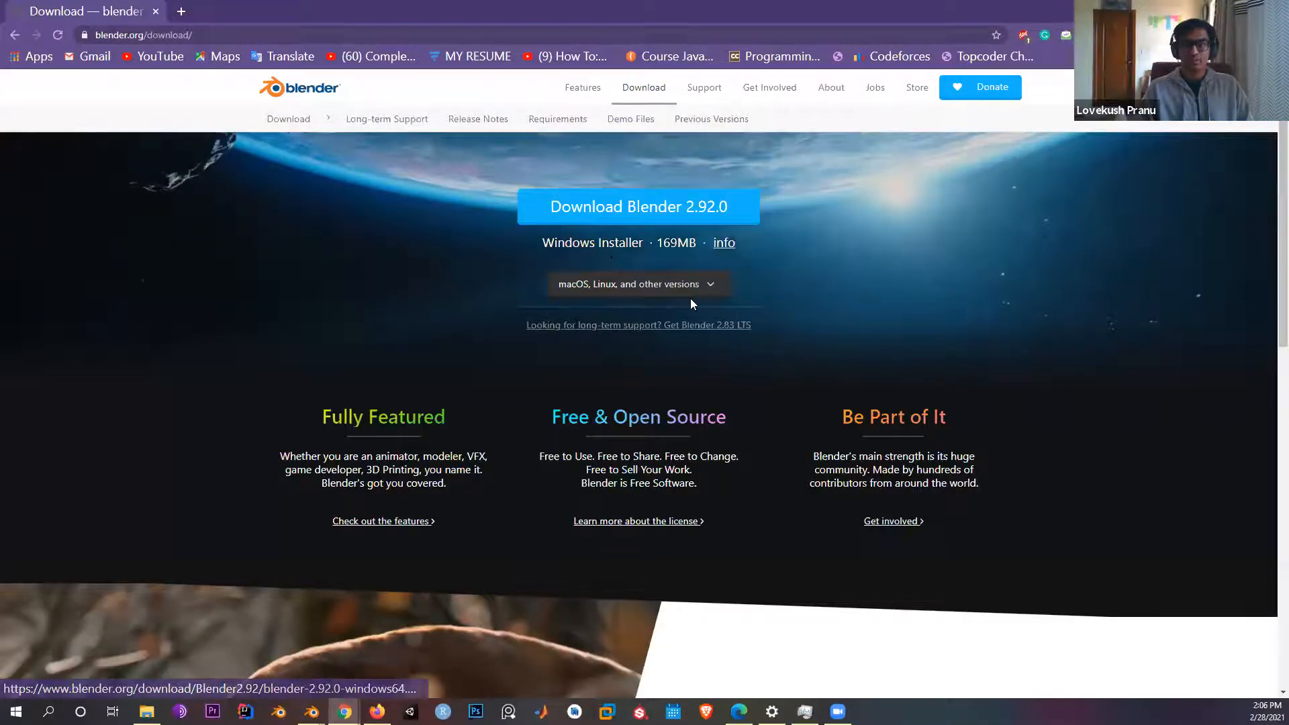
left_click(691, 299)
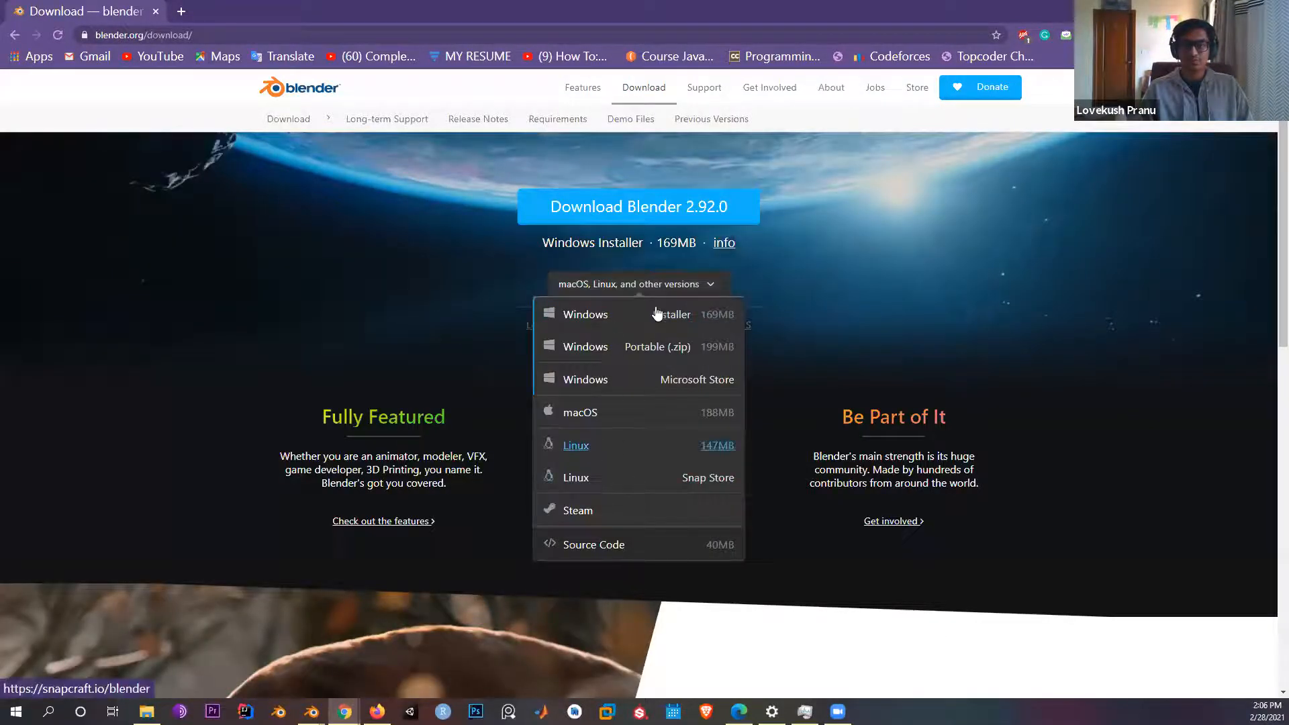
left_click(709, 284)
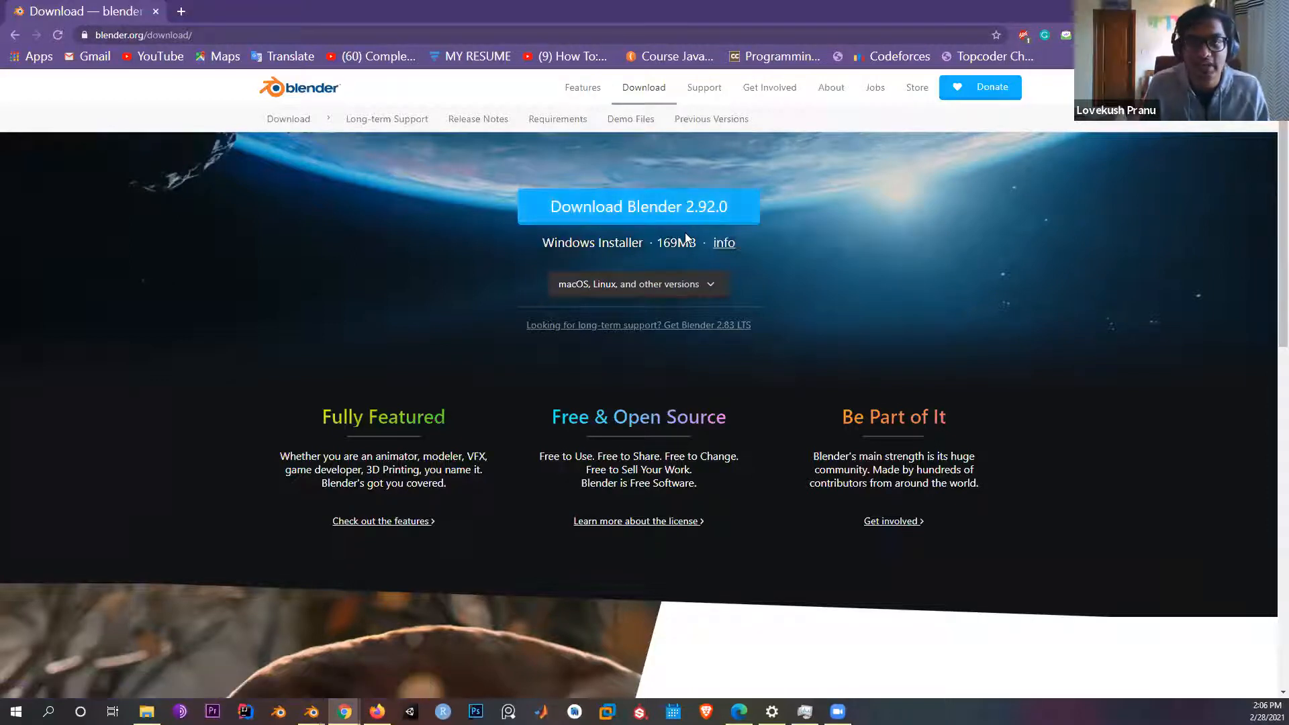
mouse_move(673, 241)
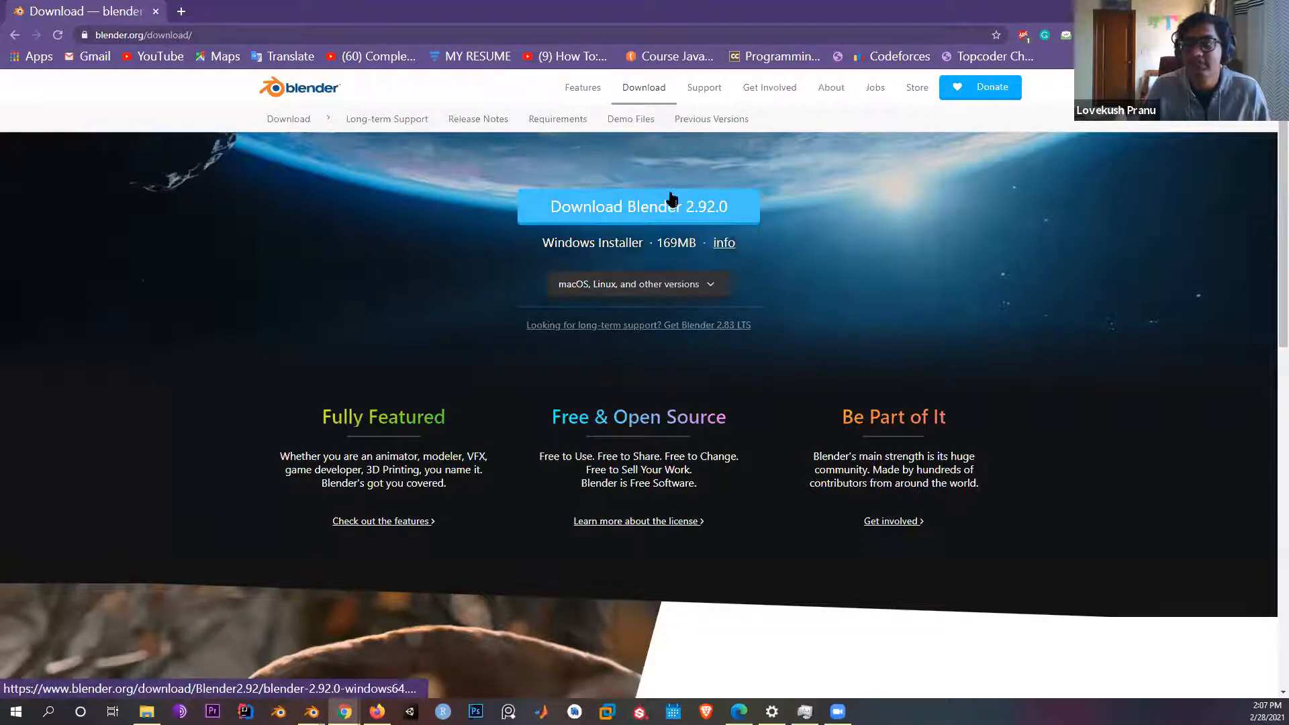
Step: Look through the download page, including the New in Blender 2.92 and Go Experimental sections
scroll(675, 228, "down", 2)
scroll(674, 242, "down", 9)
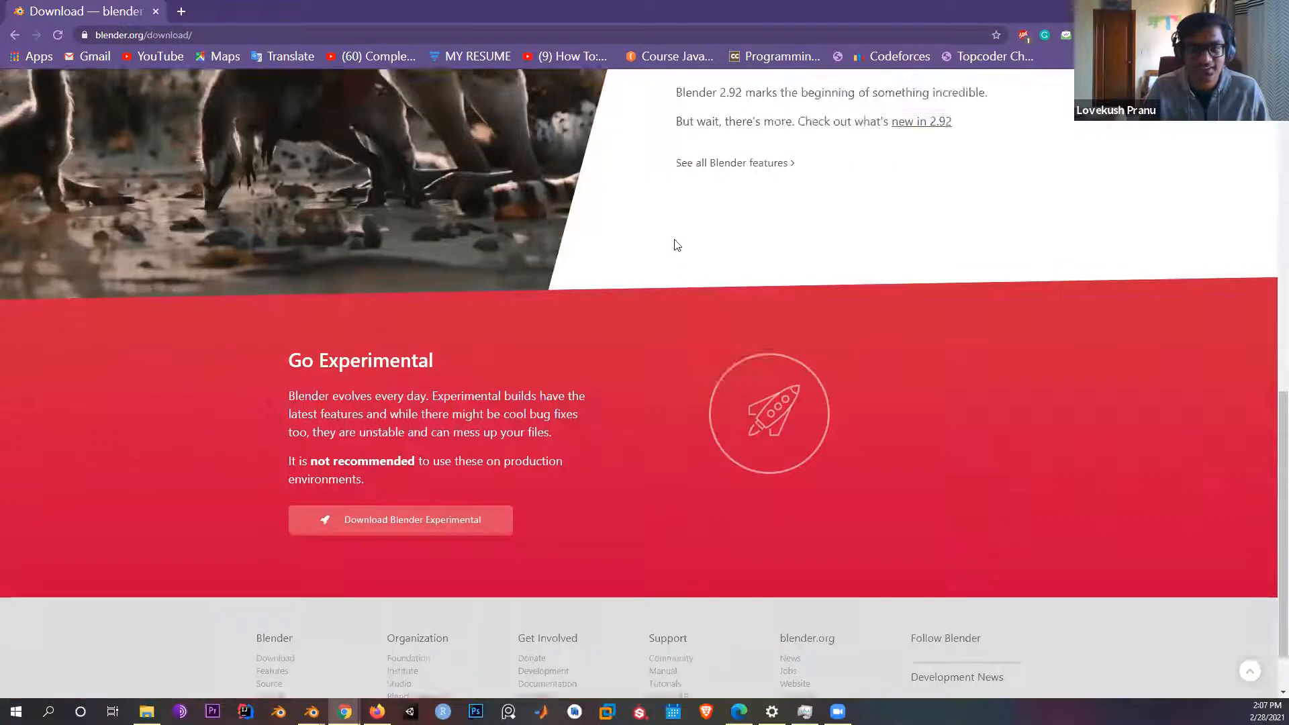
scroll(559, 409, "up", 5)
scroll(549, 403, "down", 5)
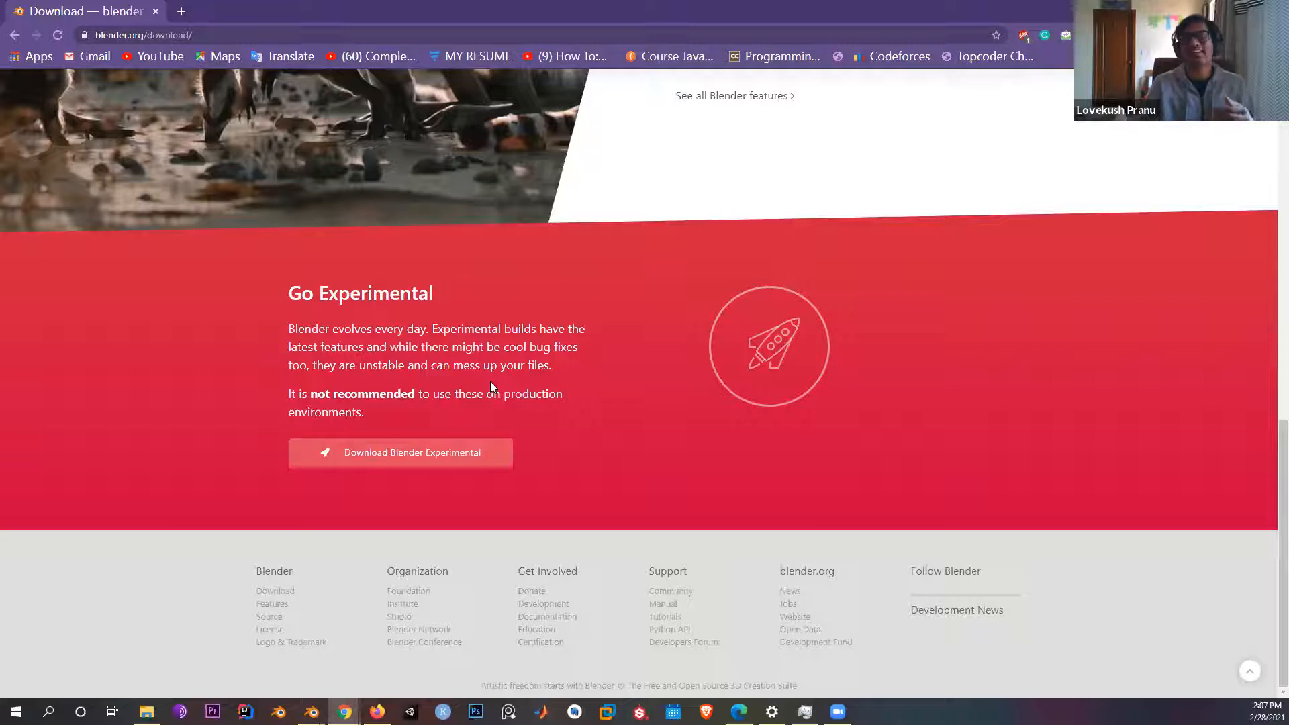
scroll(491, 382, "up", 10)
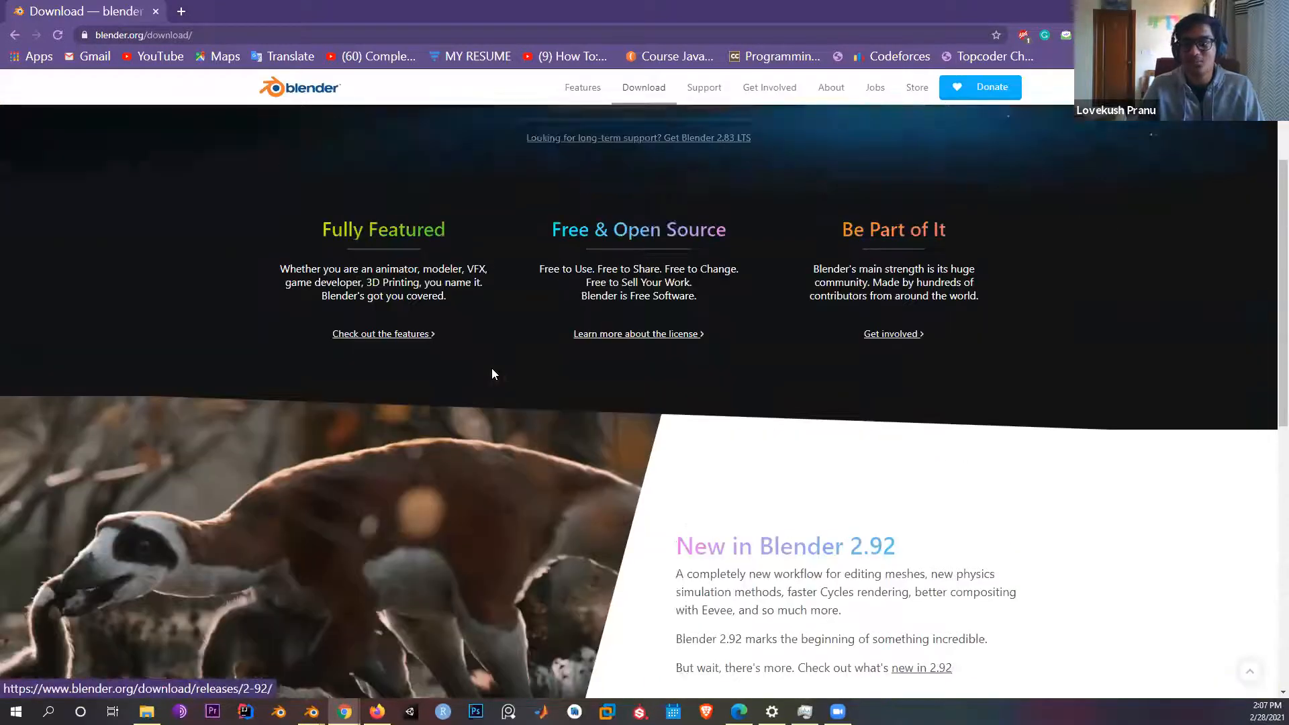
scroll(491, 374, "down", 11)
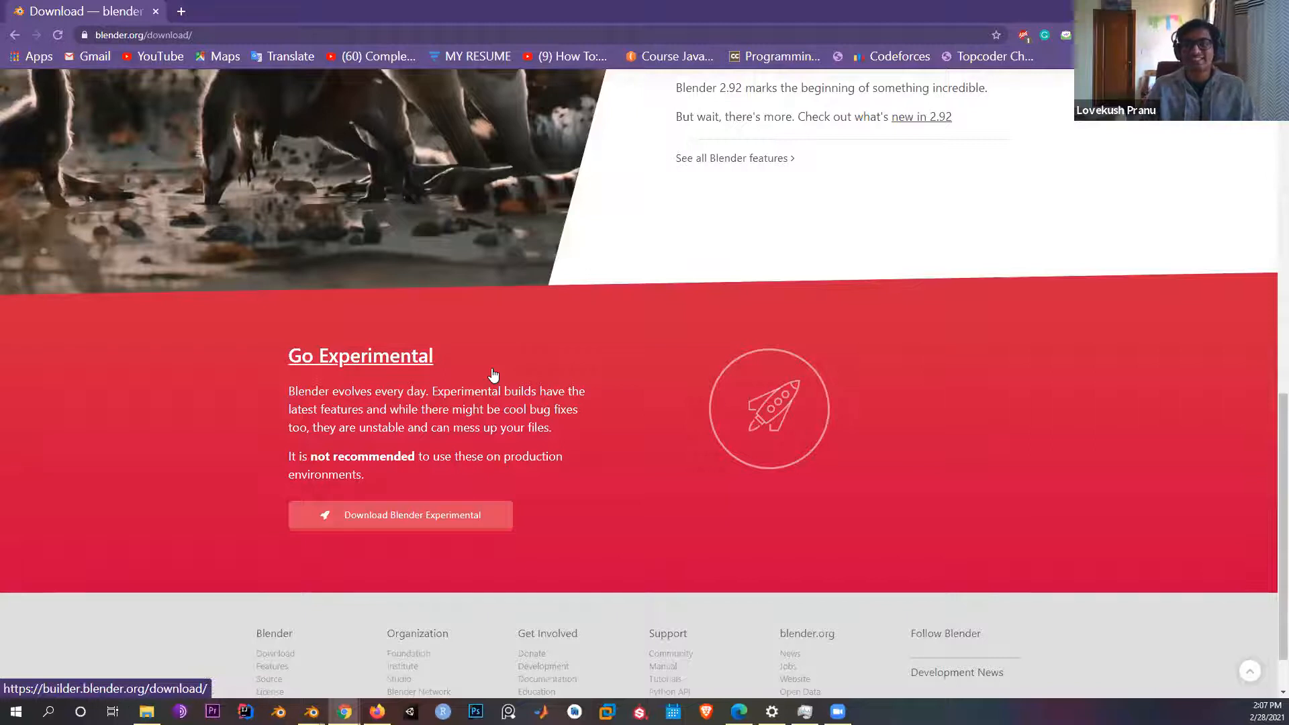
scroll(552, 389, "up", 2)
scroll(552, 395, "up", 7)
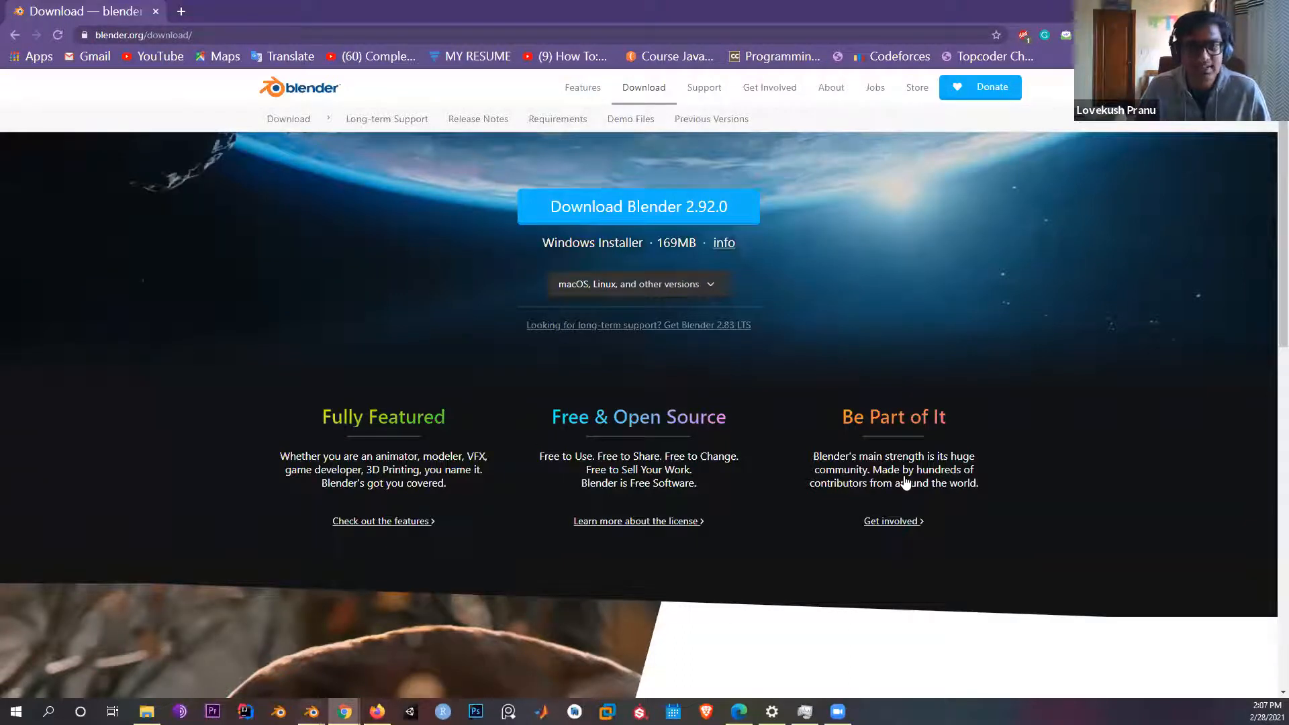
Step: Open the Previous Versions page and examine the Blender 2.7 and All Previous Versions sections
left_click(711, 130)
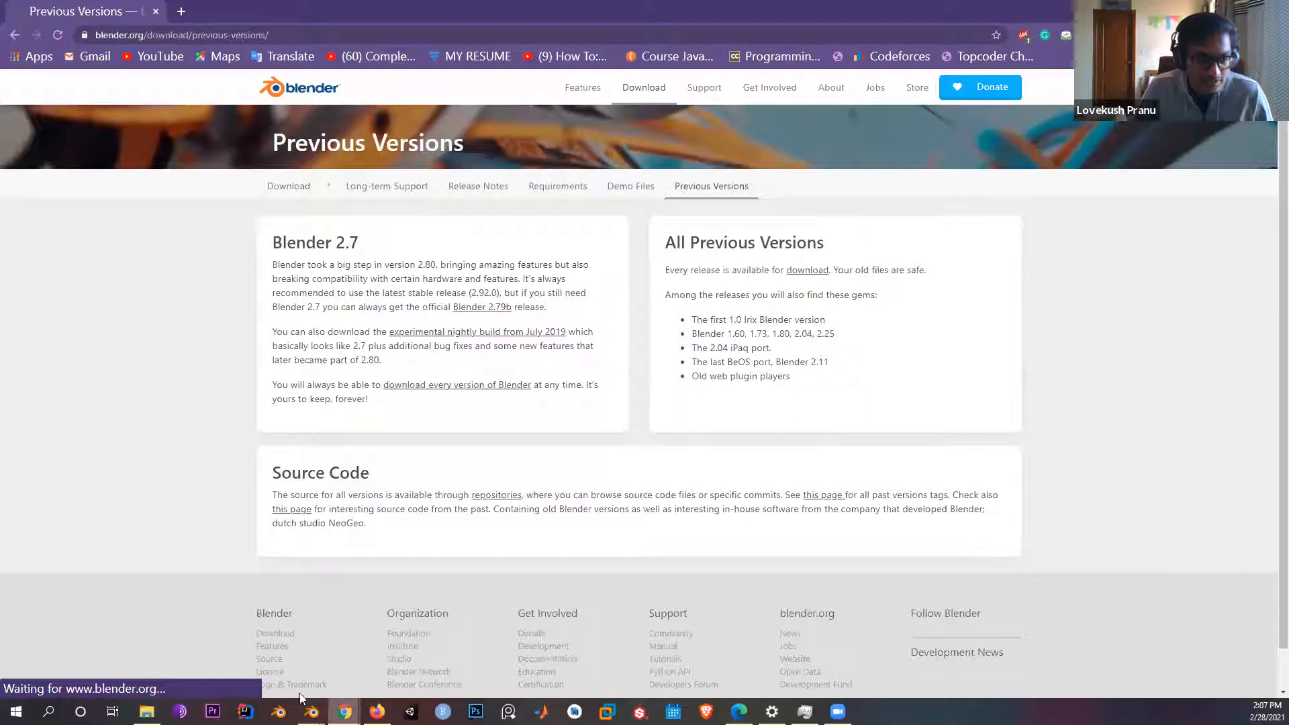
right_click(279, 712)
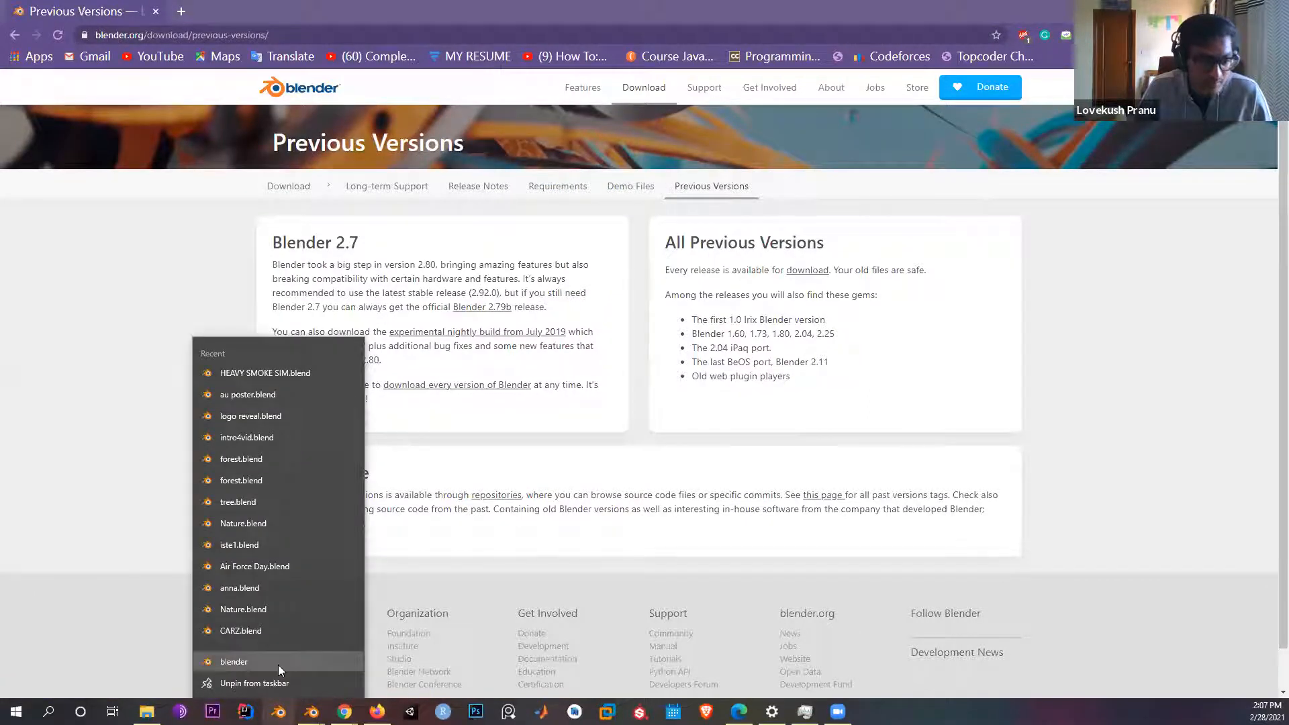
left_click(633, 303)
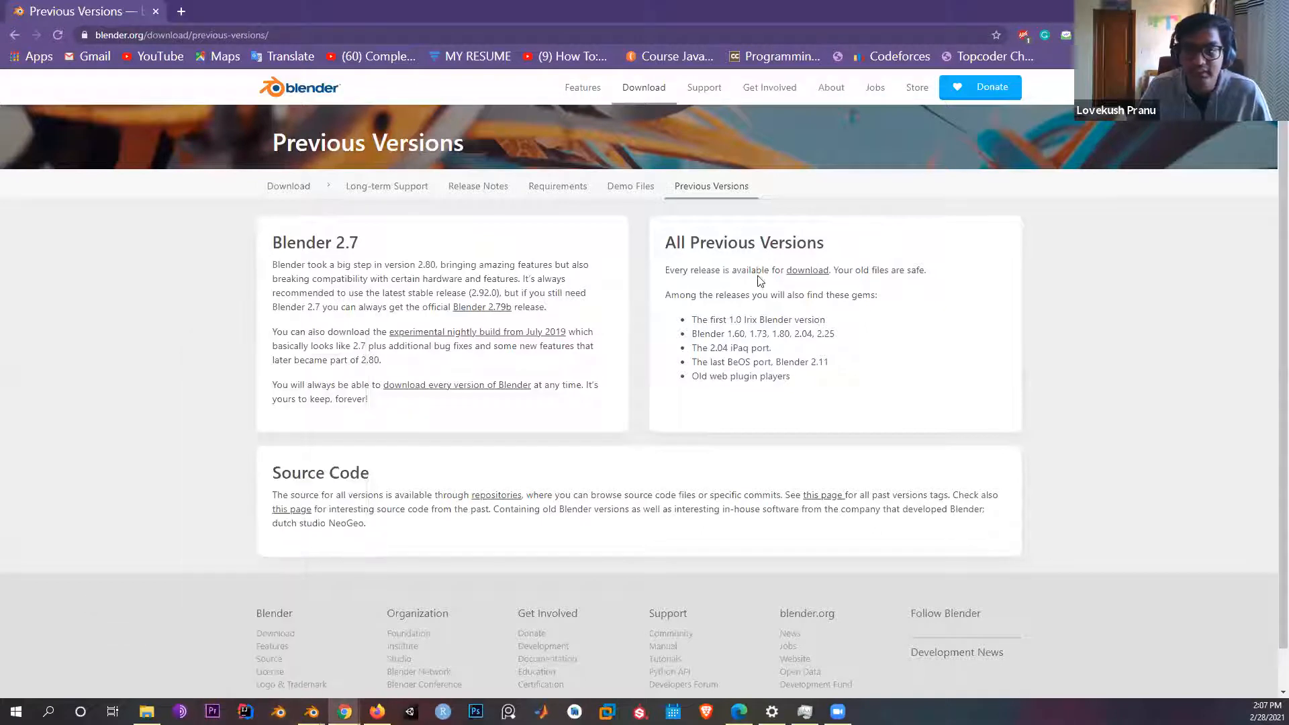
scroll(737, 318, "down", 1)
scroll(430, 281, "up", 1)
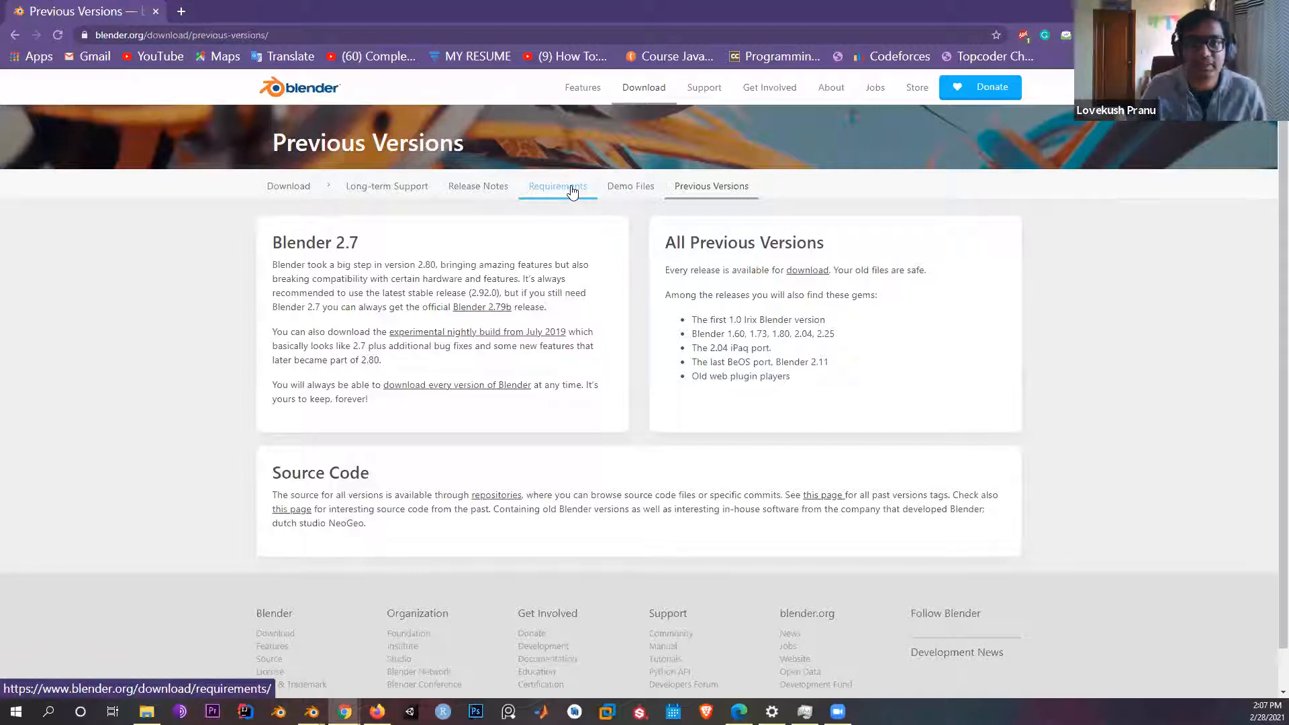
left_click_drag(358, 259, 269, 243)
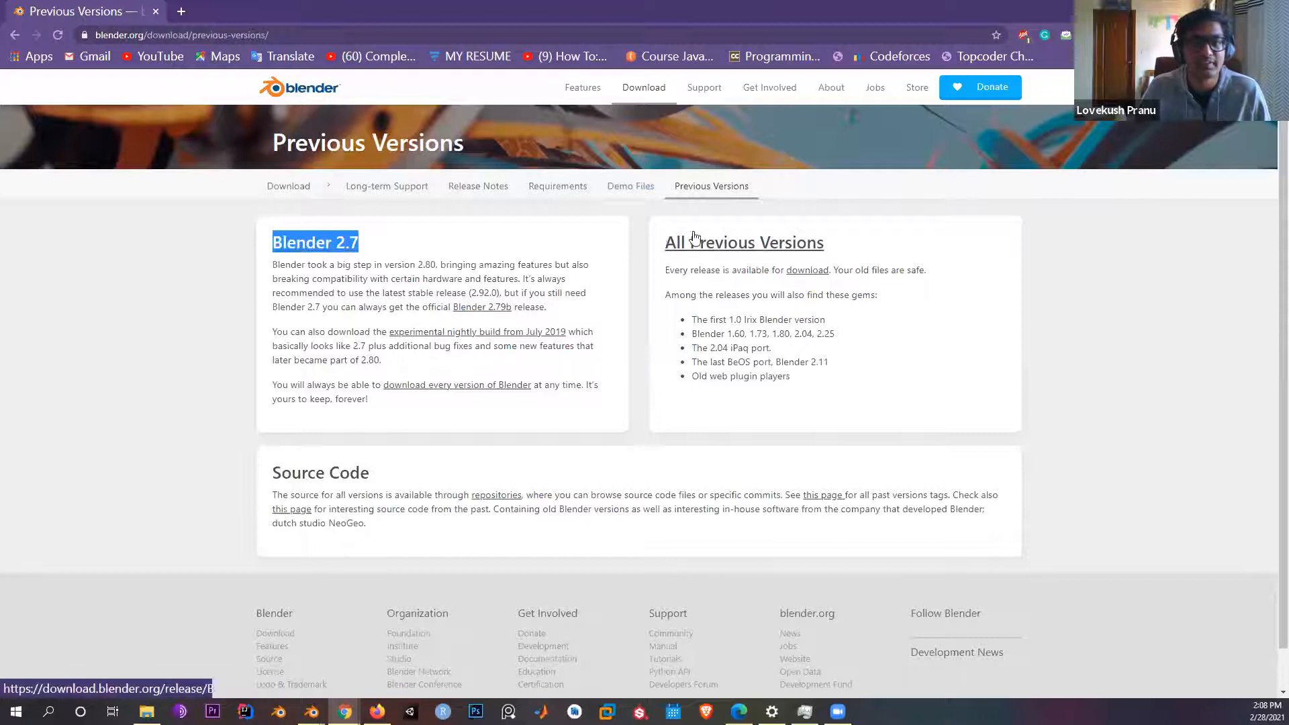
left_click(626, 226)
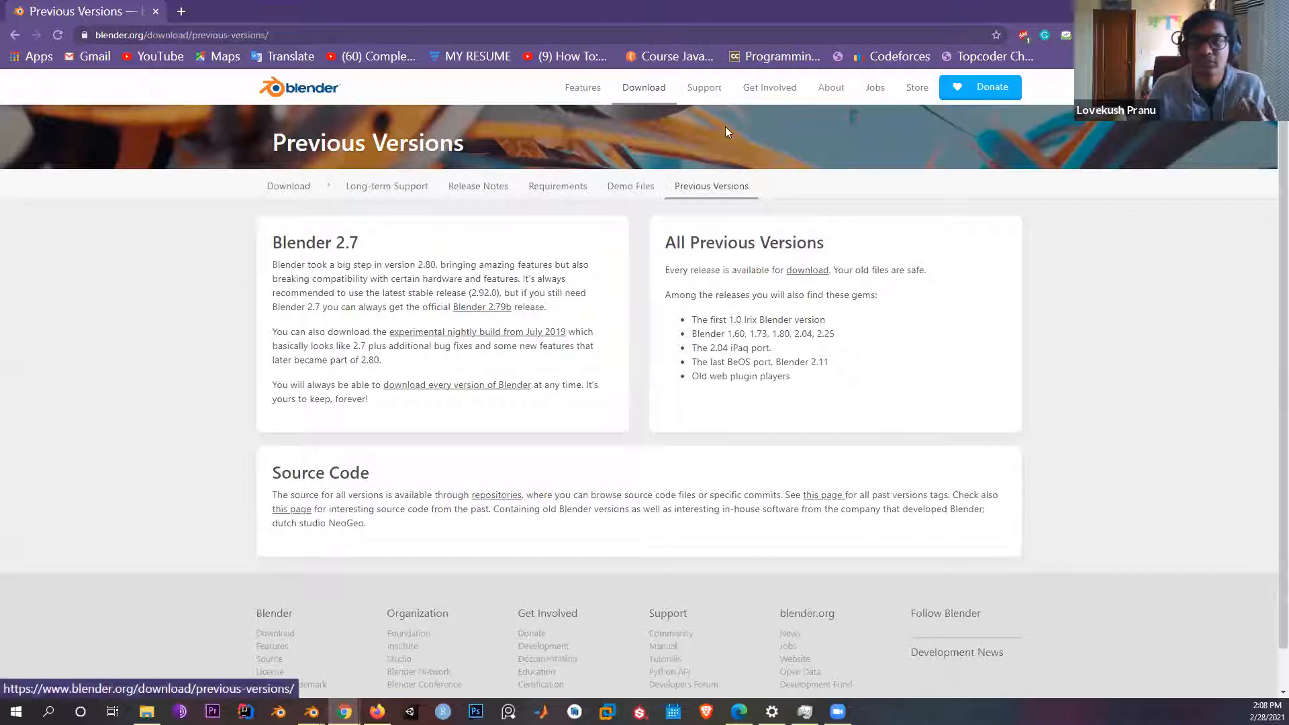
Step: Open the Blender website's Support page and look over its documentation, tutorial and community resources
left_click(830, 93)
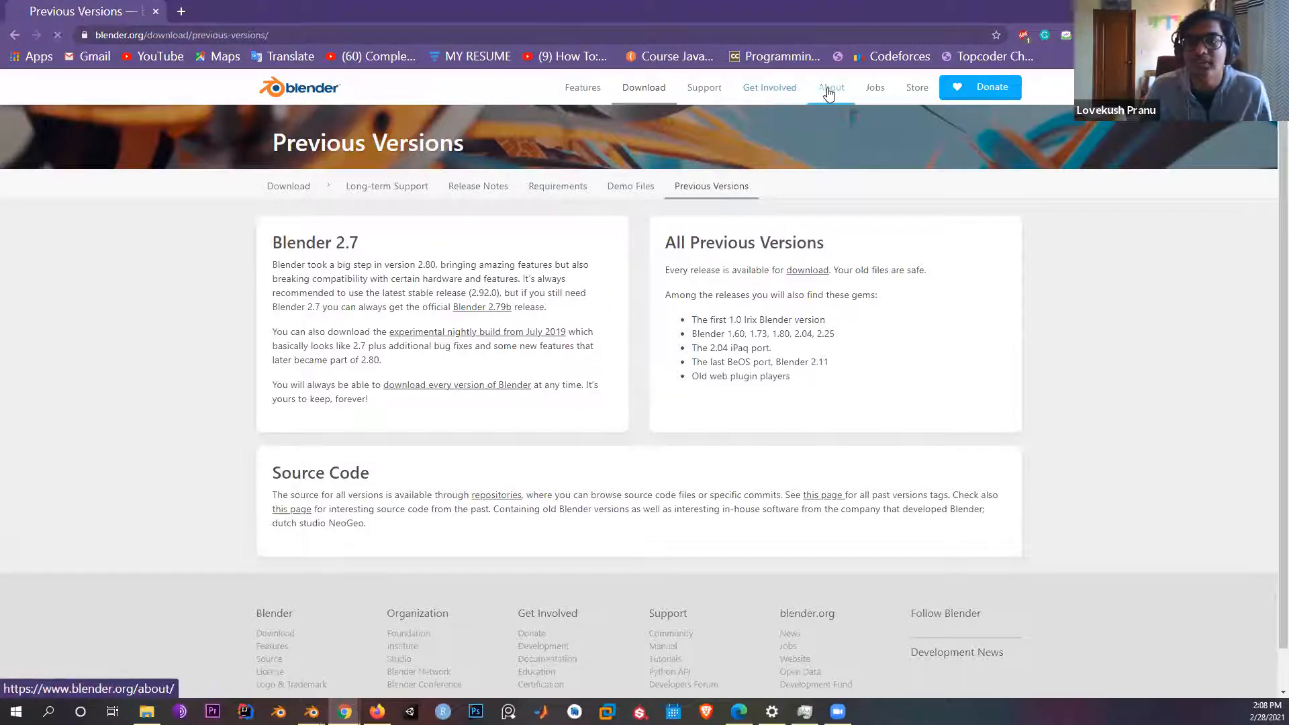
left_click(705, 88)
scroll(238, 246, "down", 2)
scroll(238, 246, "up", 2)
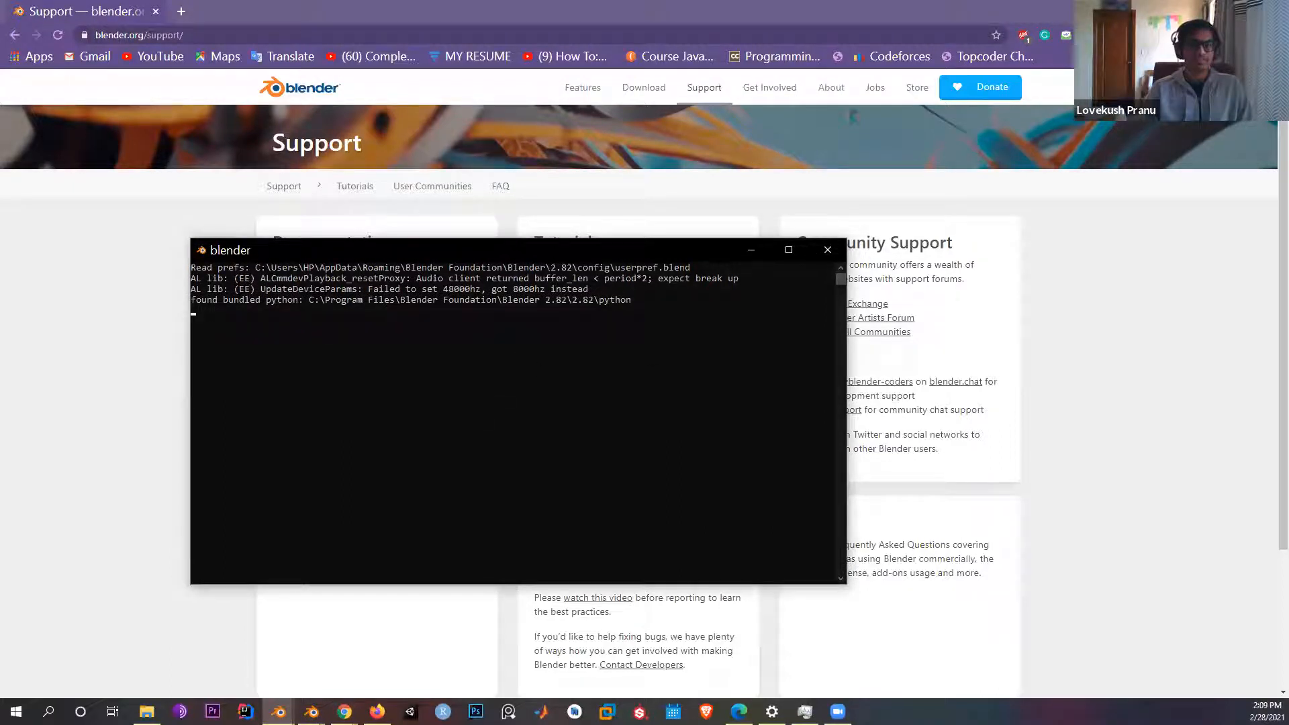
Step: Close the already open Blender windows, the browser window and Task Manager
right_click(312, 710)
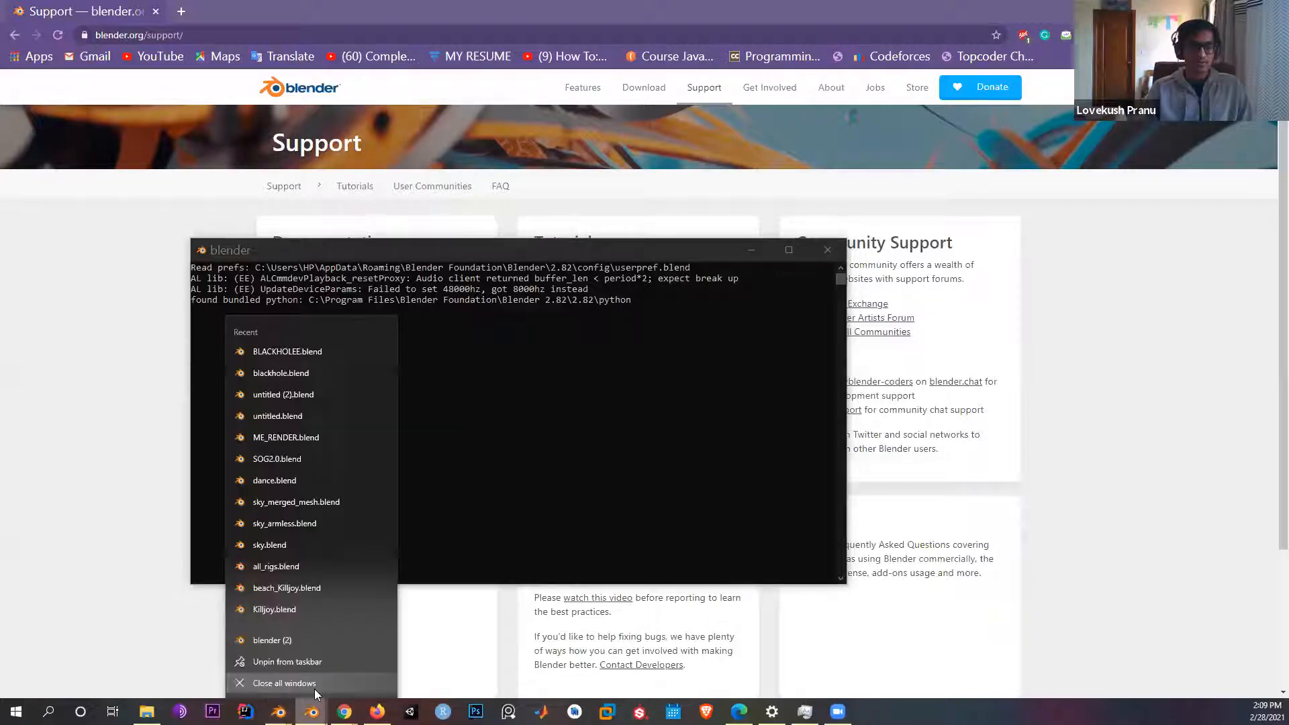
left_click(315, 690)
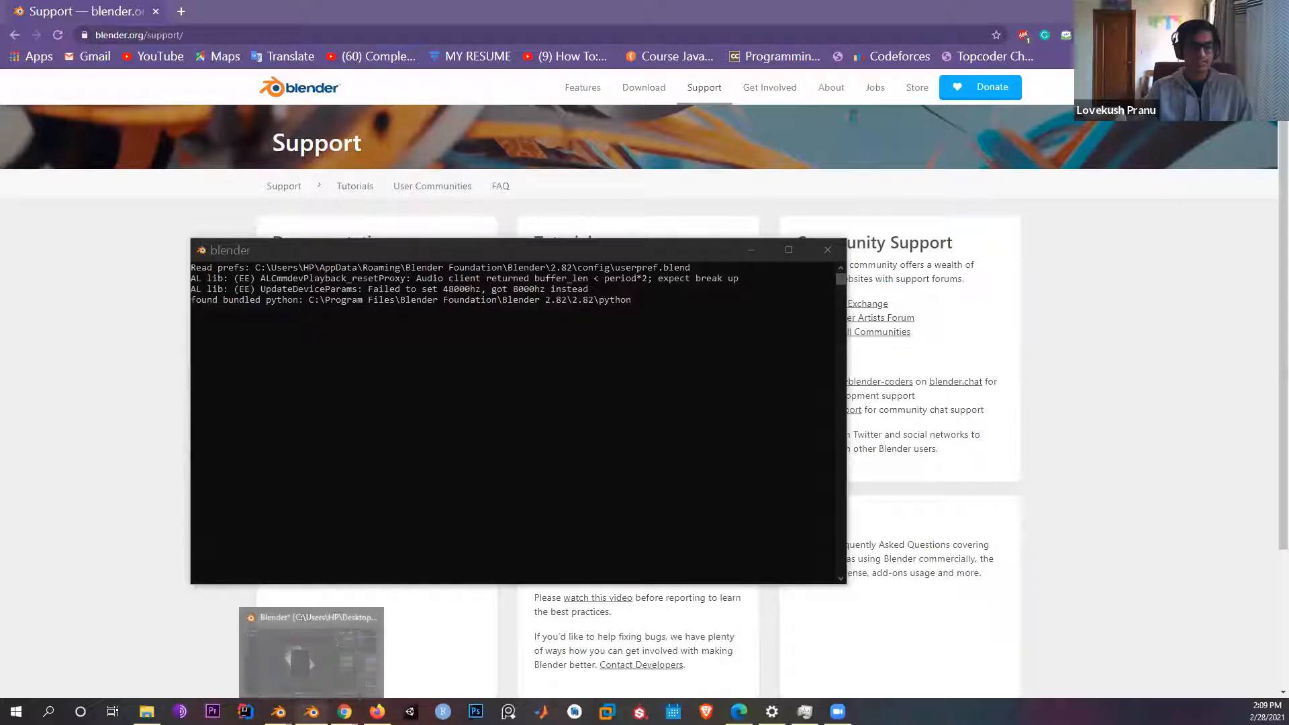
mouse_move(345, 710)
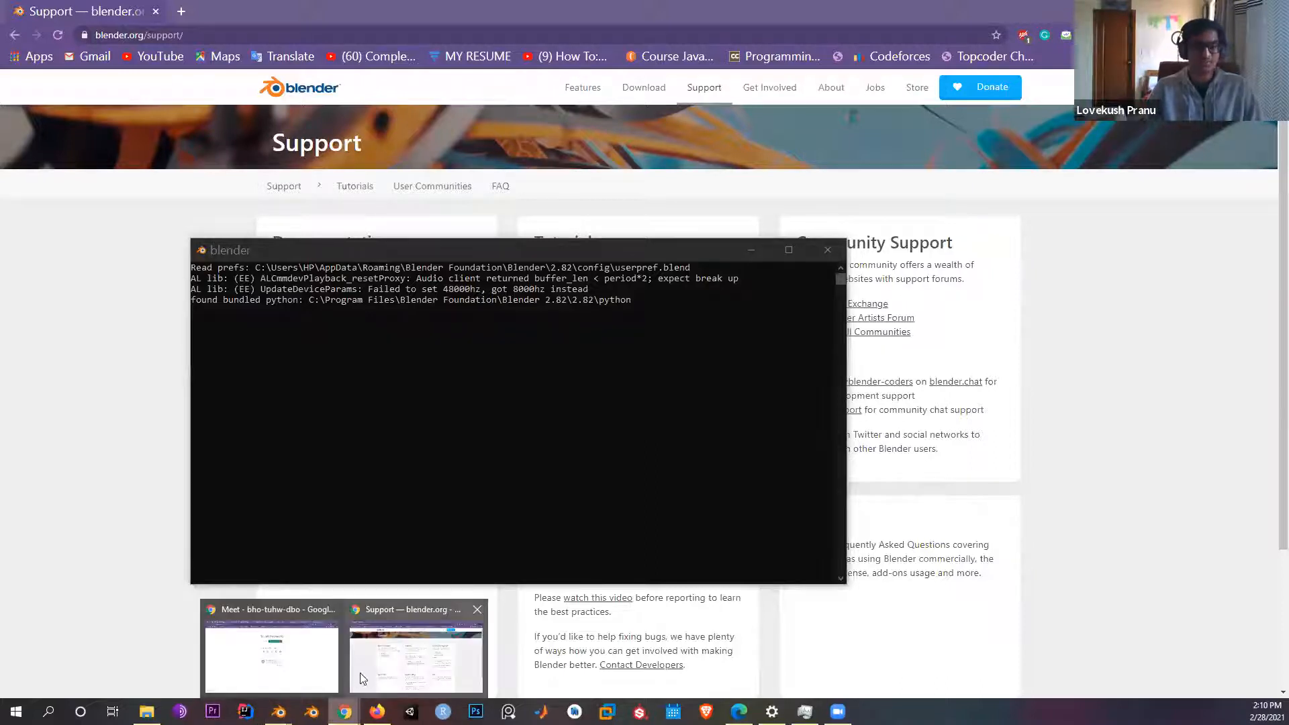
mouse_move(364, 680)
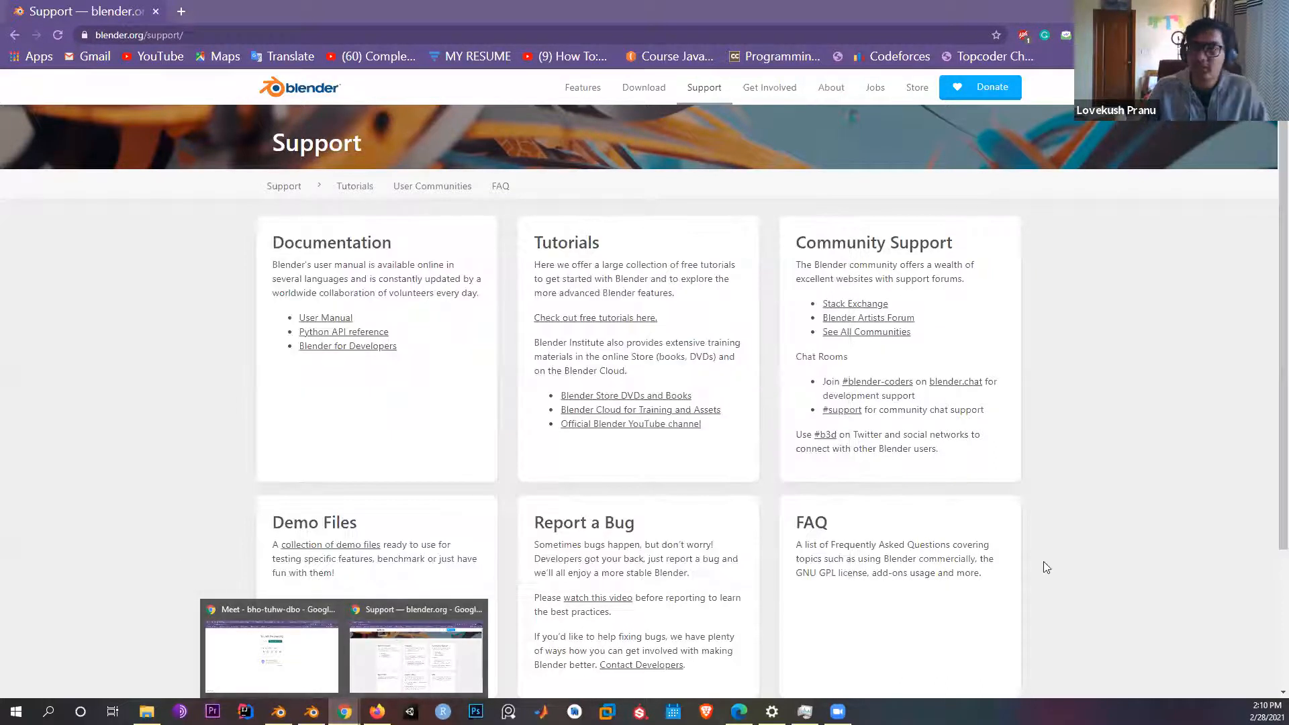
left_click_drag(66, 12, 1052, 12)
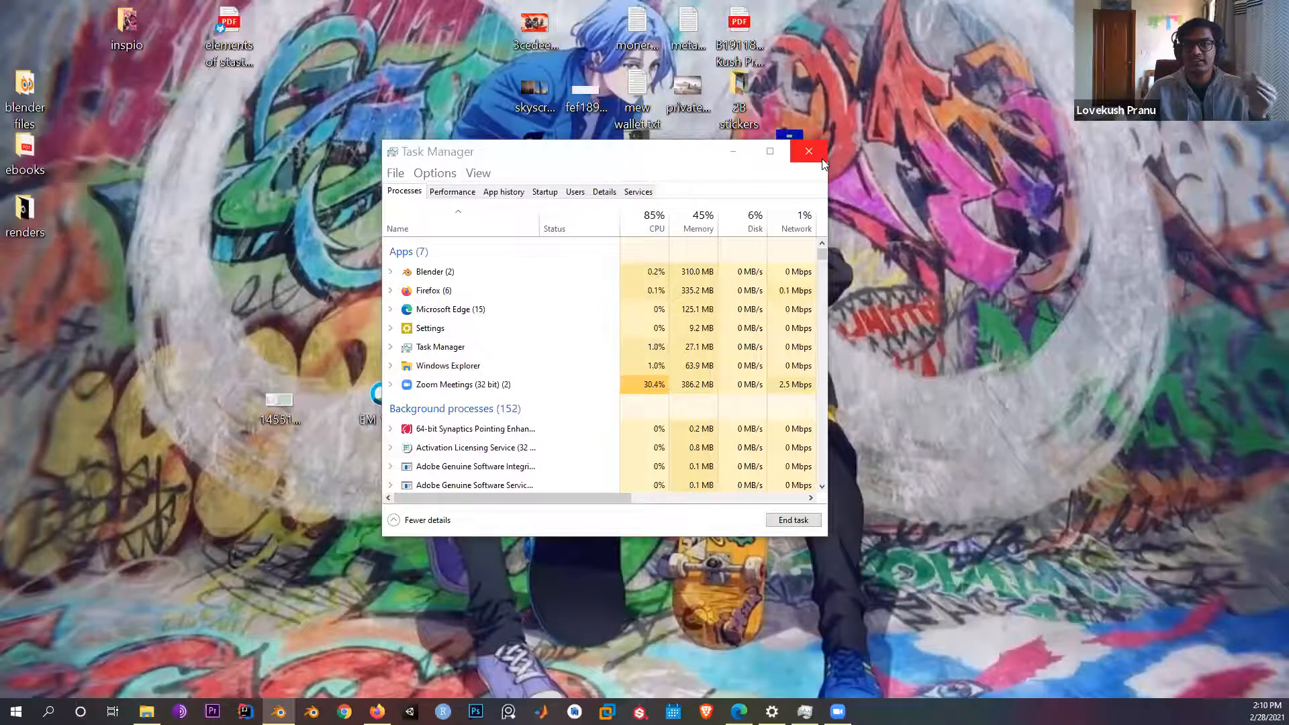
left_click(823, 160)
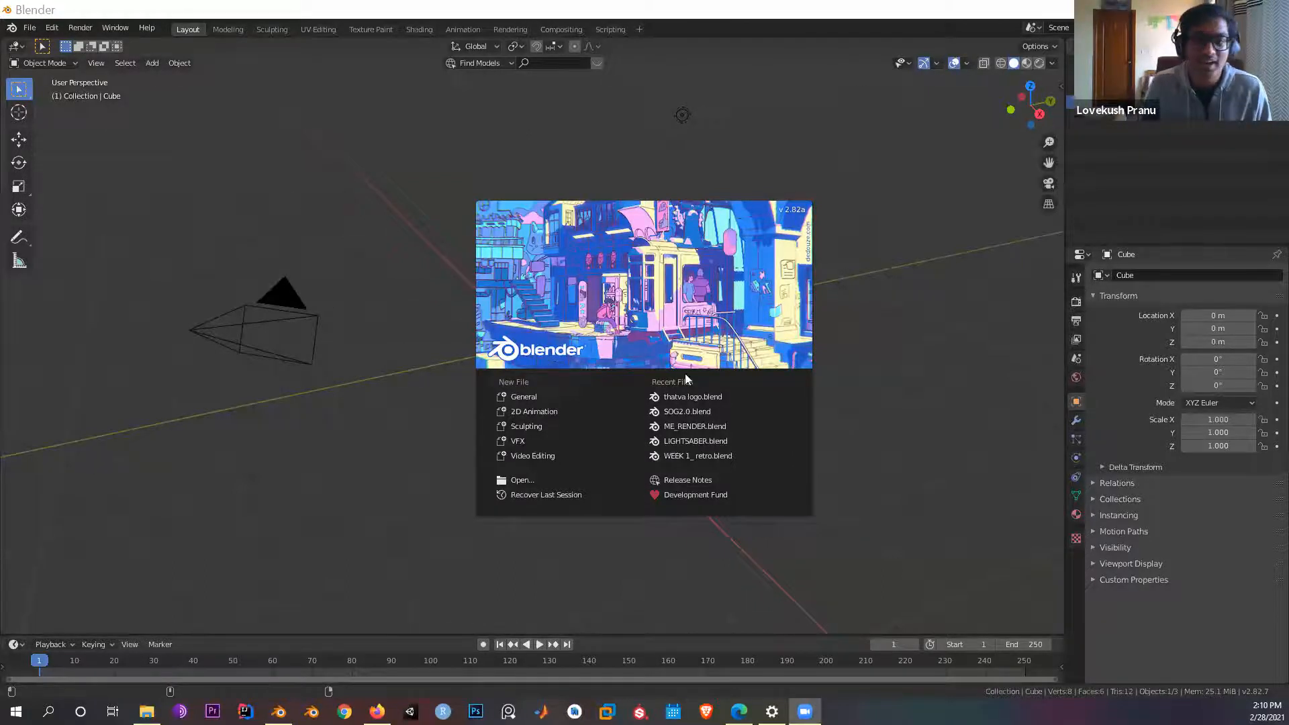
Step: Start a new General file in Blender and box-select the default cube together with the light
left_click(575, 397)
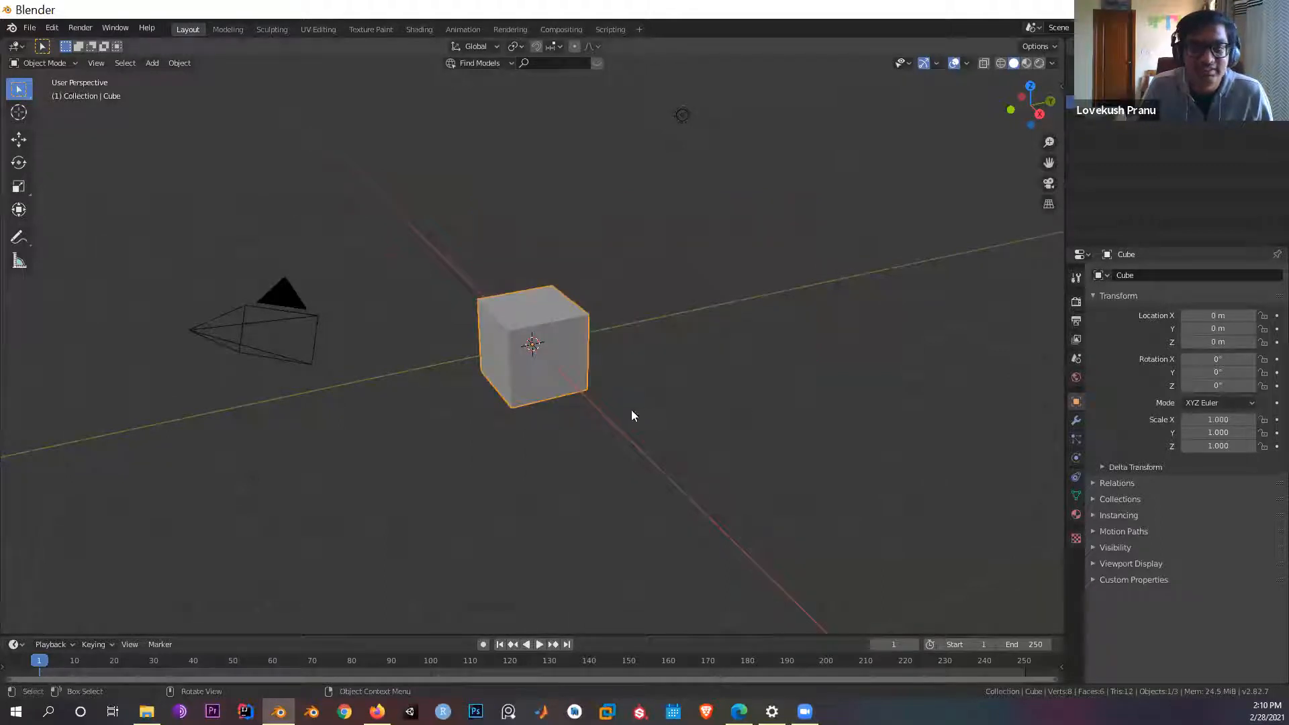
middle_click_drag(633, 452, 635, 391)
mouse_move(715, 425)
middle_mouse_down()
mouse_move(690, 426)
mouse_move(645, 376)
mouse_move(711, 405)
mouse_move(716, 423)
middle_mouse_up()
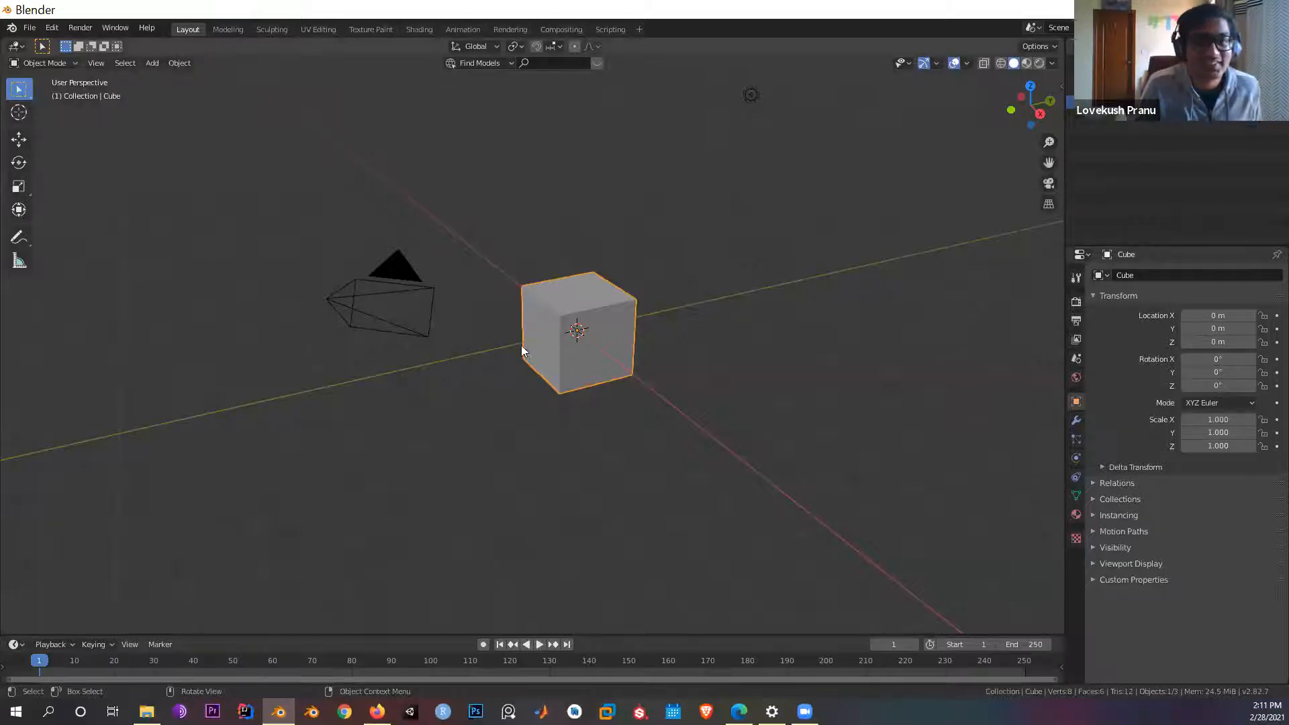
middle_click_drag(725, 360, 530, 302)
middle_click_drag(570, 368, 524, 364)
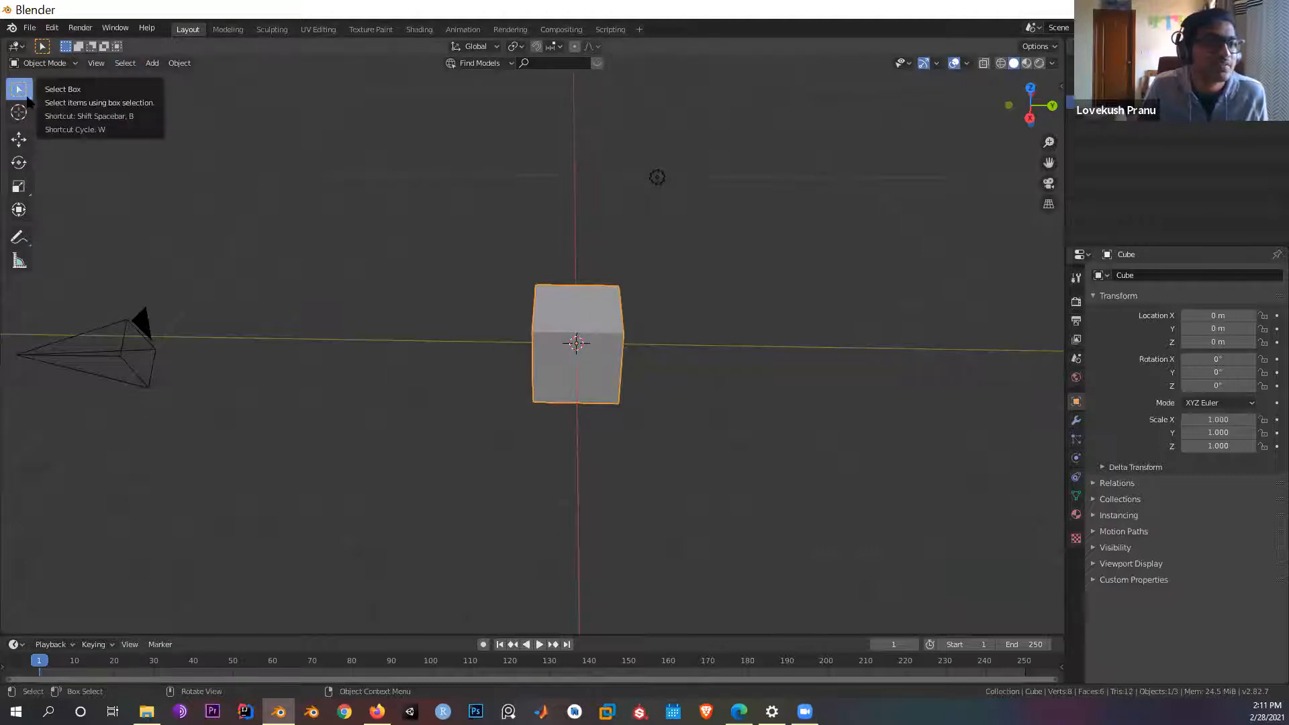
left_click_drag(374, 137, 739, 513)
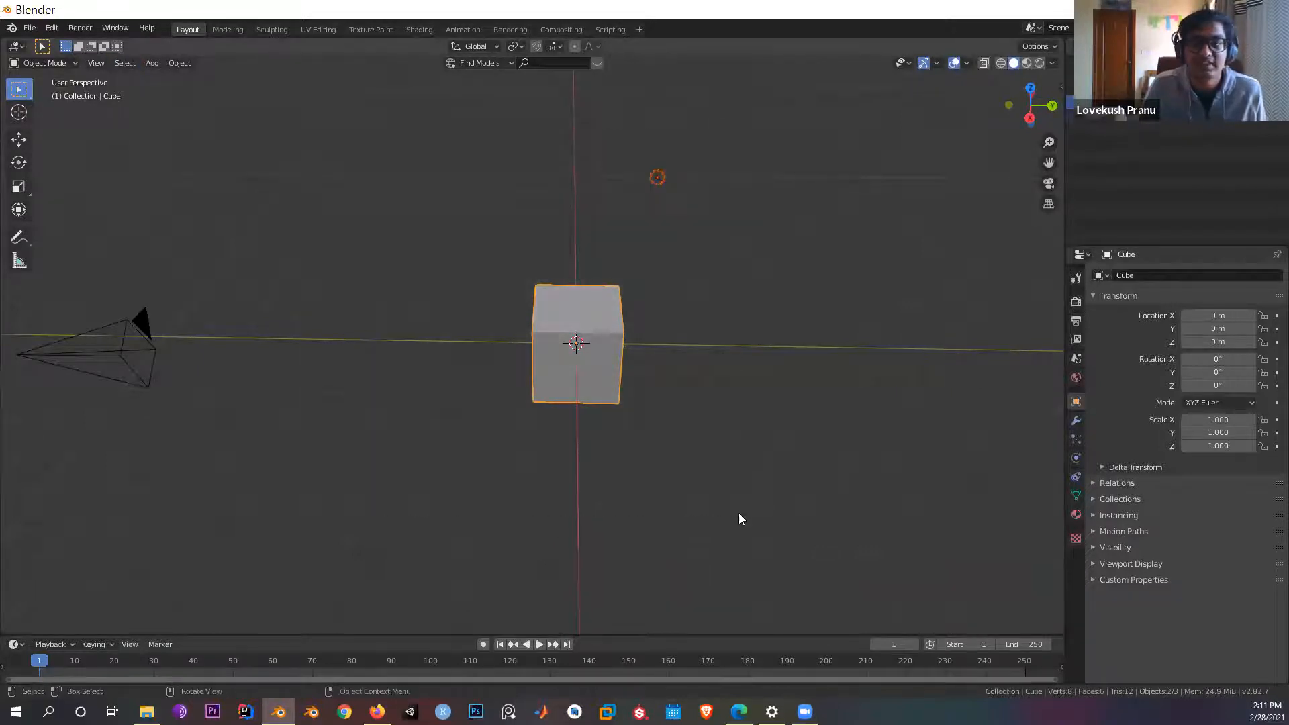
Step: Select the scene's objects one by one in the Outliner, making the camera active and finishing on its collection
scroll(911, 315, "down", 2)
key("b")
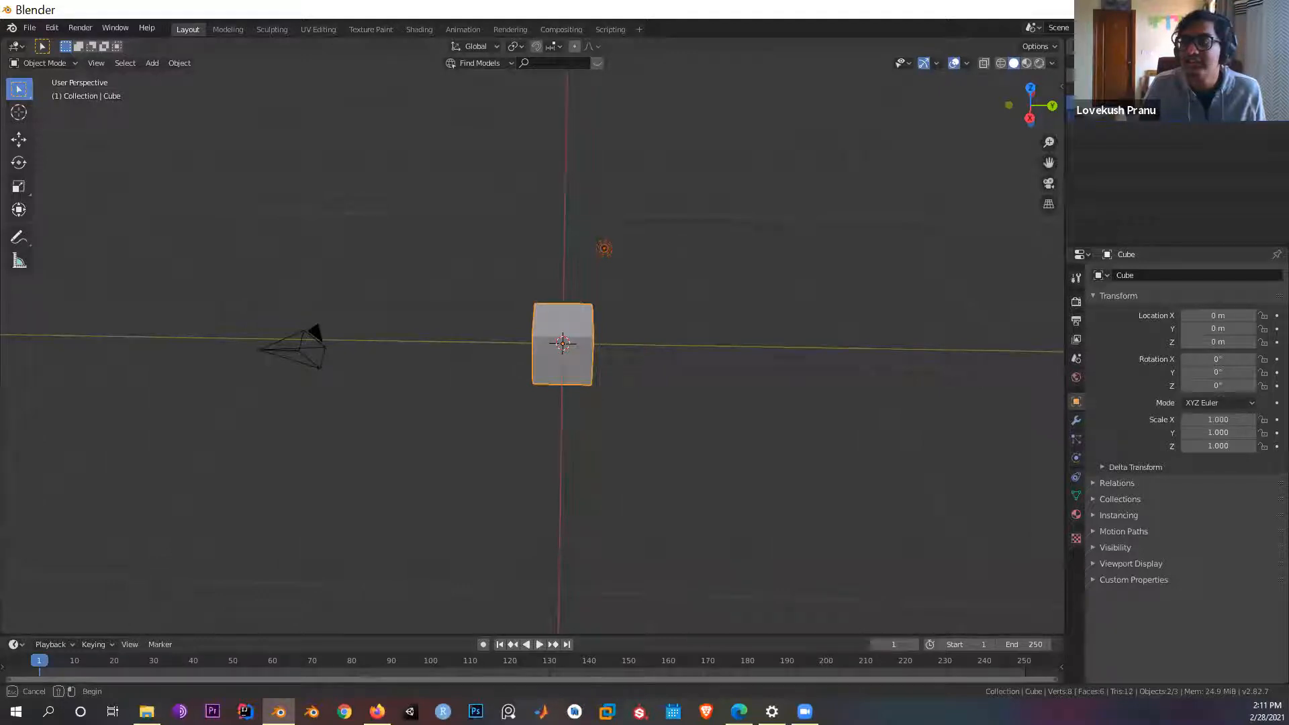
left_click(1119, 119)
left_click(1119, 120)
left_click(1128, 103)
left_click(1128, 89)
left_click(1132, 75)
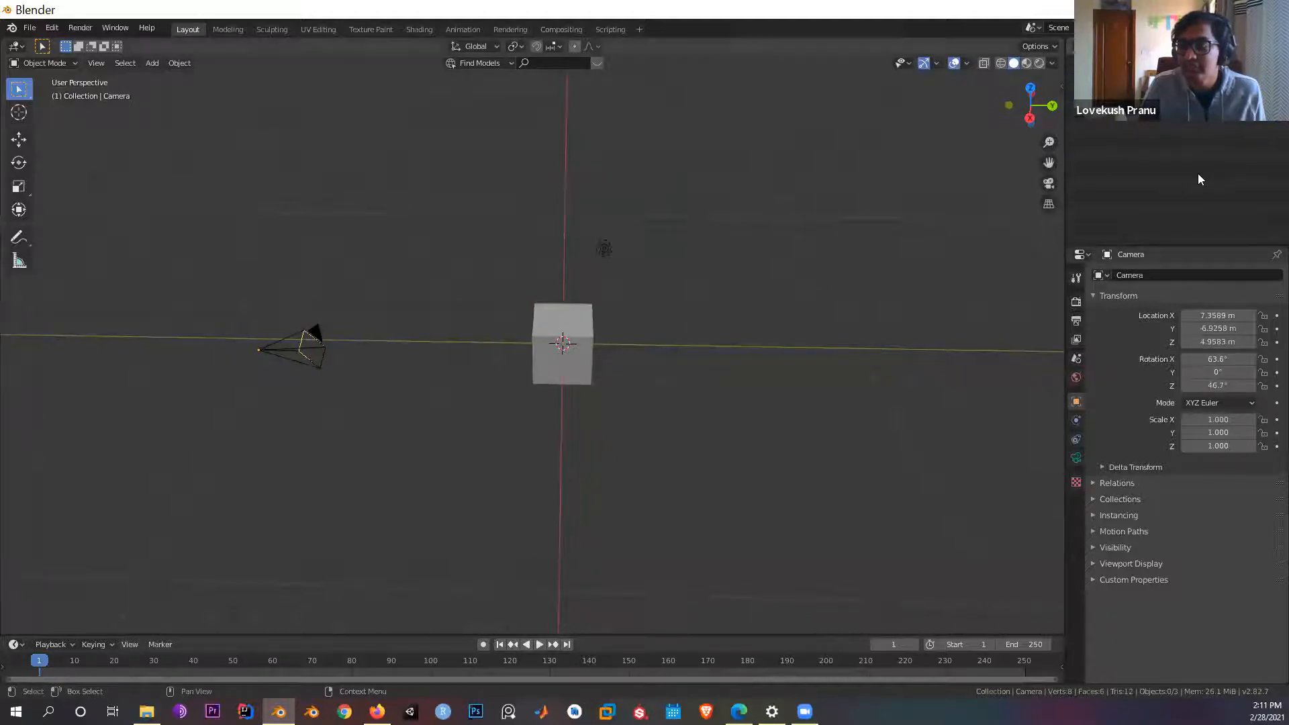
key("b")
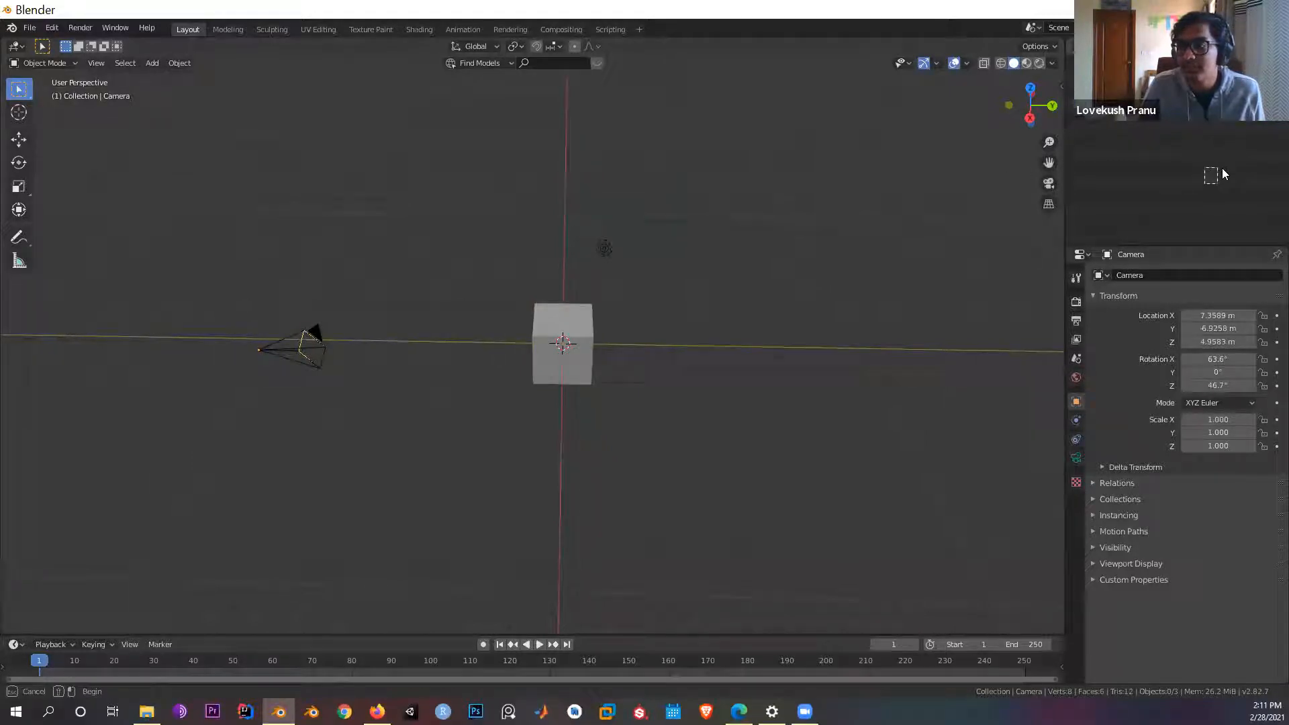
key("Escape")
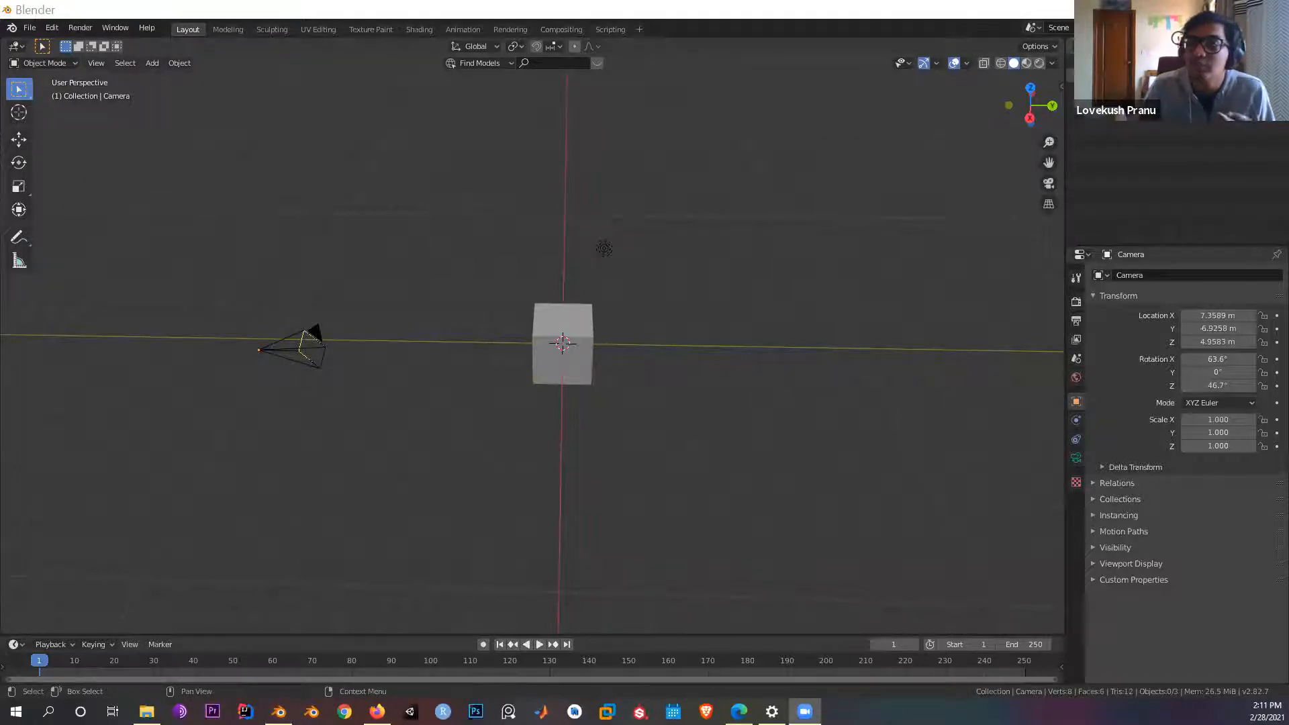
Step: Add a new collection to the scene in the Outliner and make it the active collection
right_click(1095, 121)
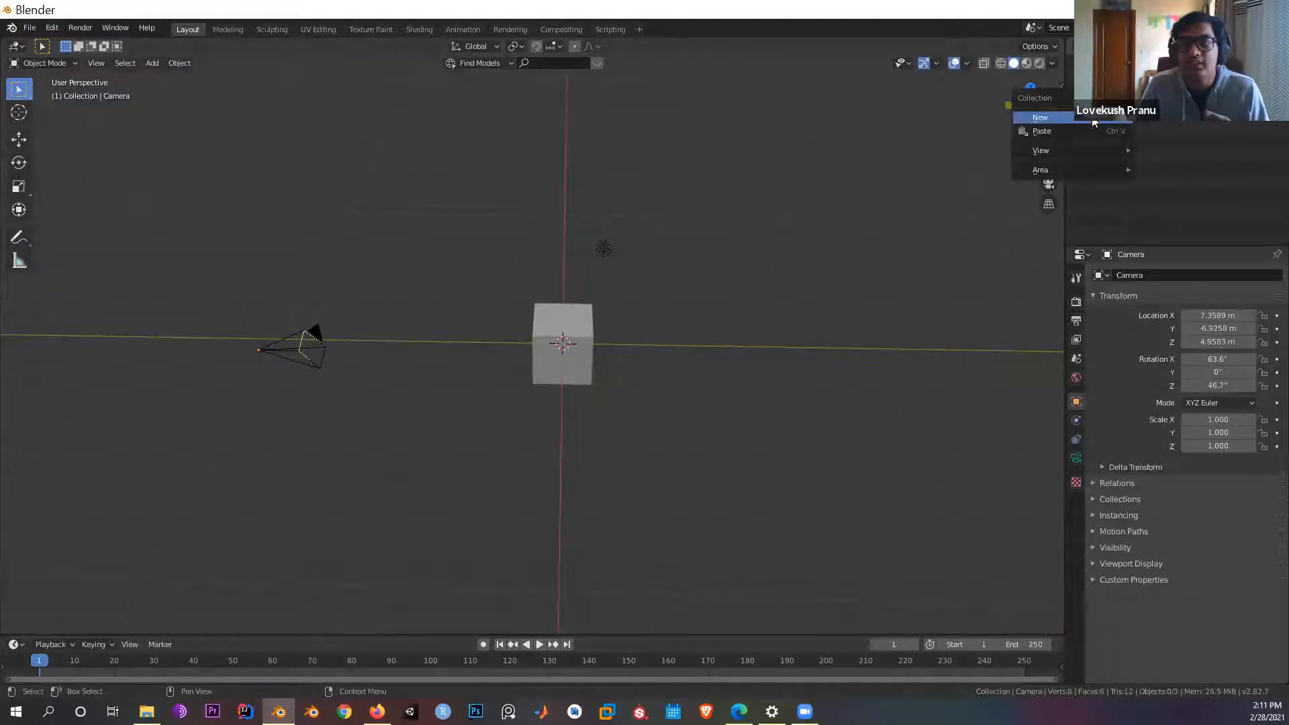
left_click(1095, 123)
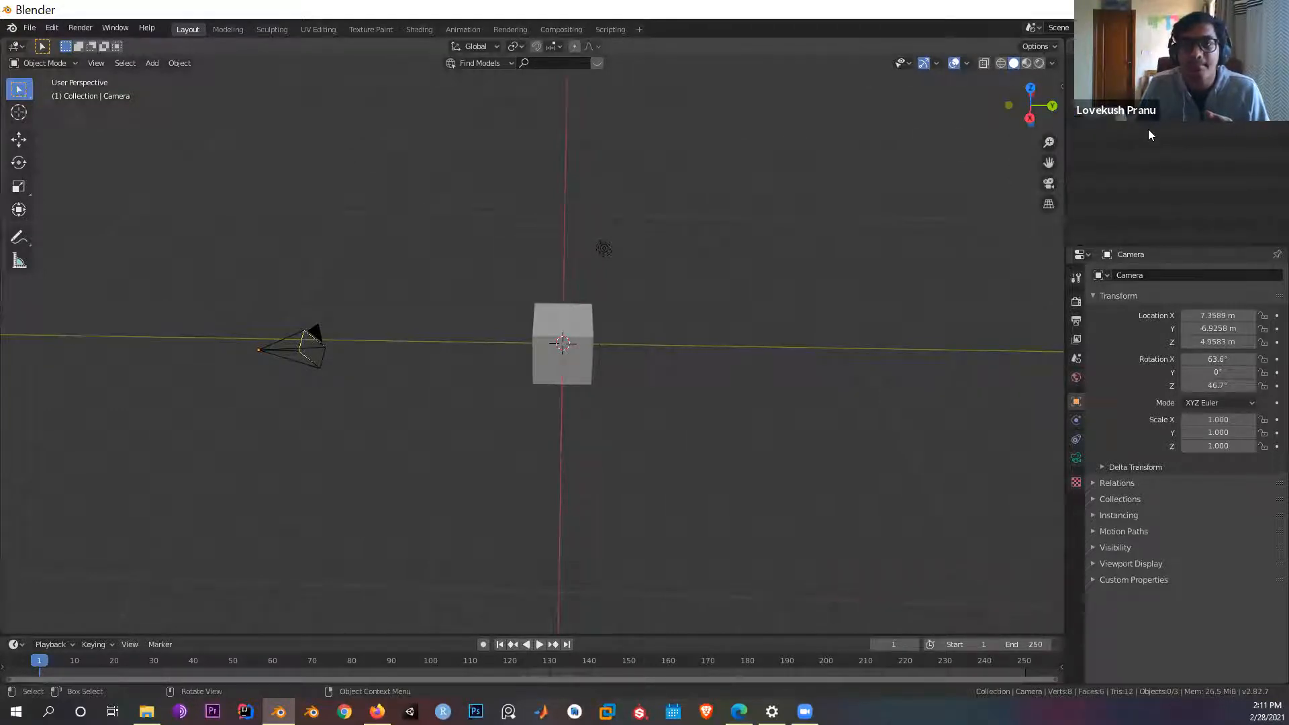
right_click(1195, 160)
left_click(1190, 161)
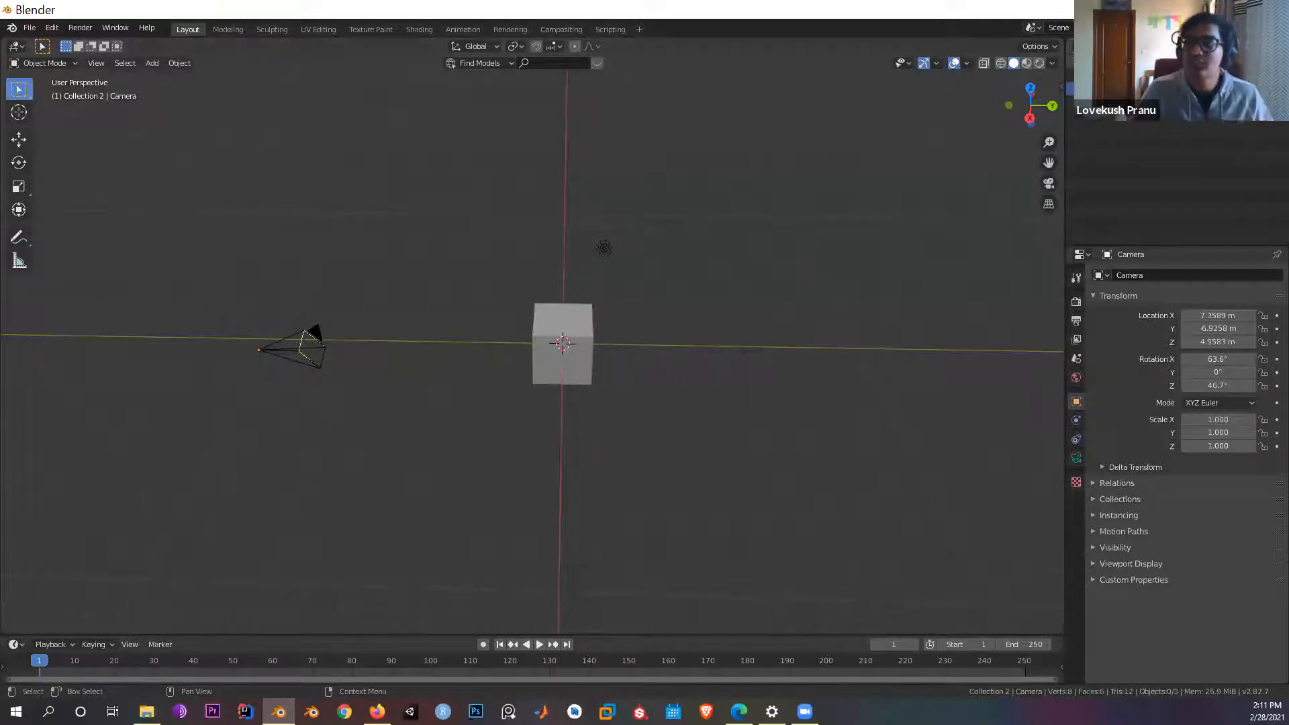
left_click(1124, 75)
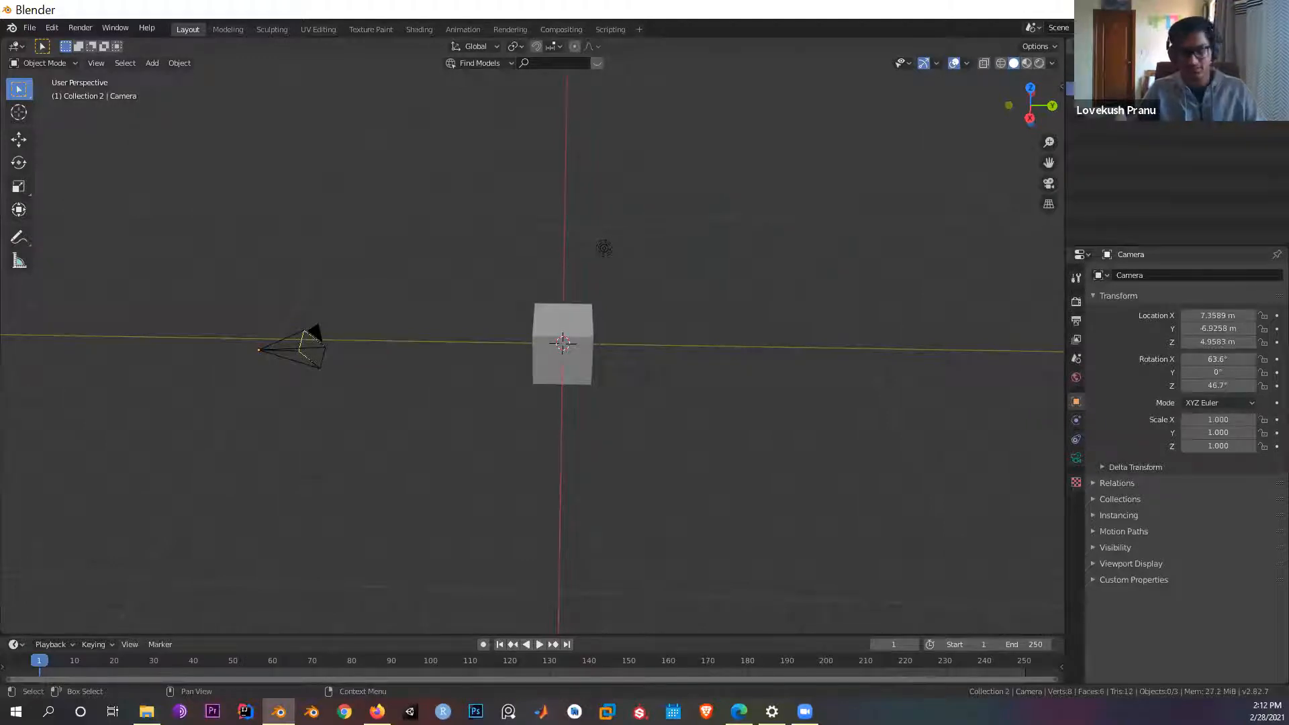
Step: Make the Scene Collection active in the Outliner, followed by the original Collection that holds the default objects
left_click(1125, 62)
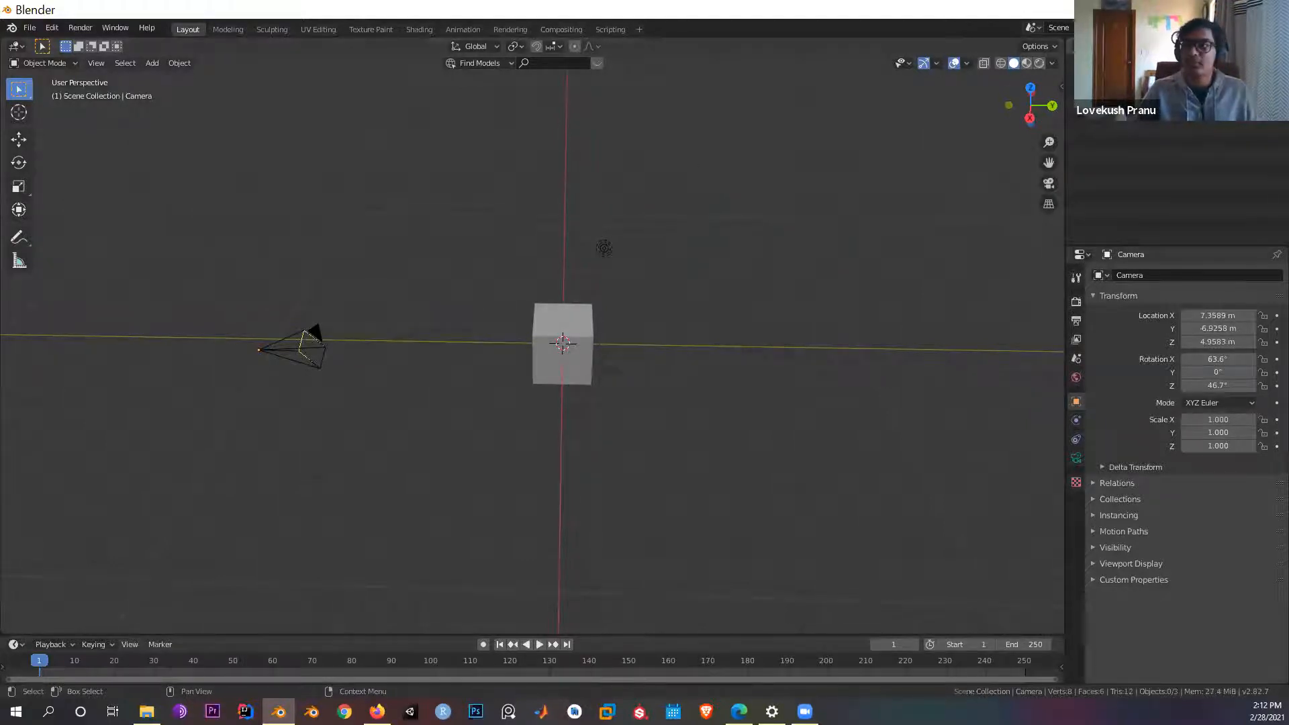
left_click(1124, 75)
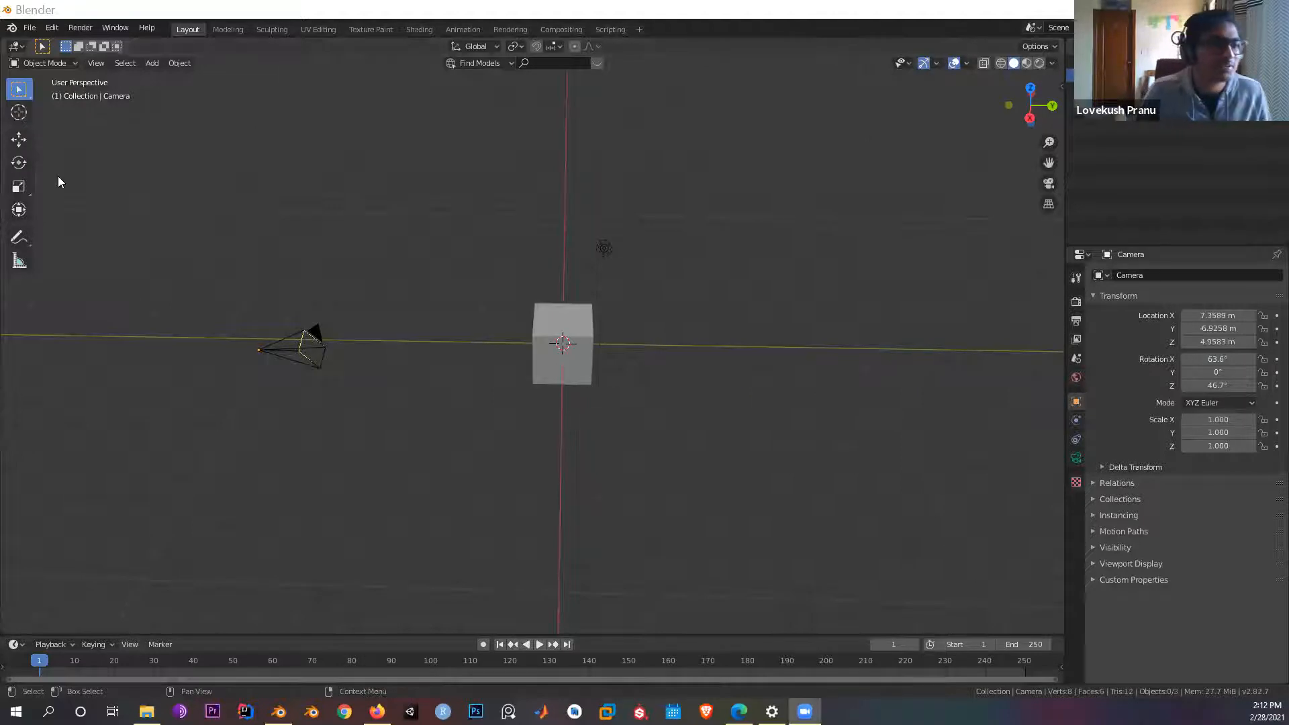
Step: Place the 3D cursor in empty space beside the cube using the Cursor tool
left_click(20, 138)
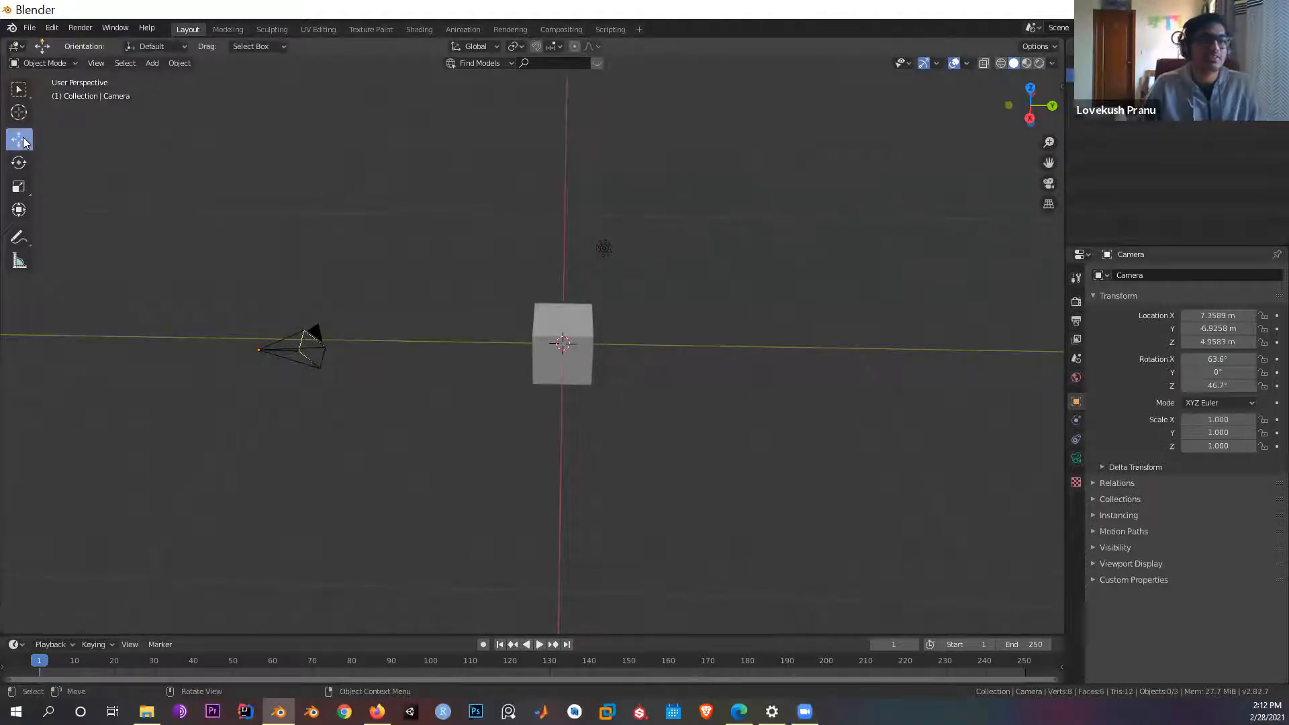
left_click(27, 115)
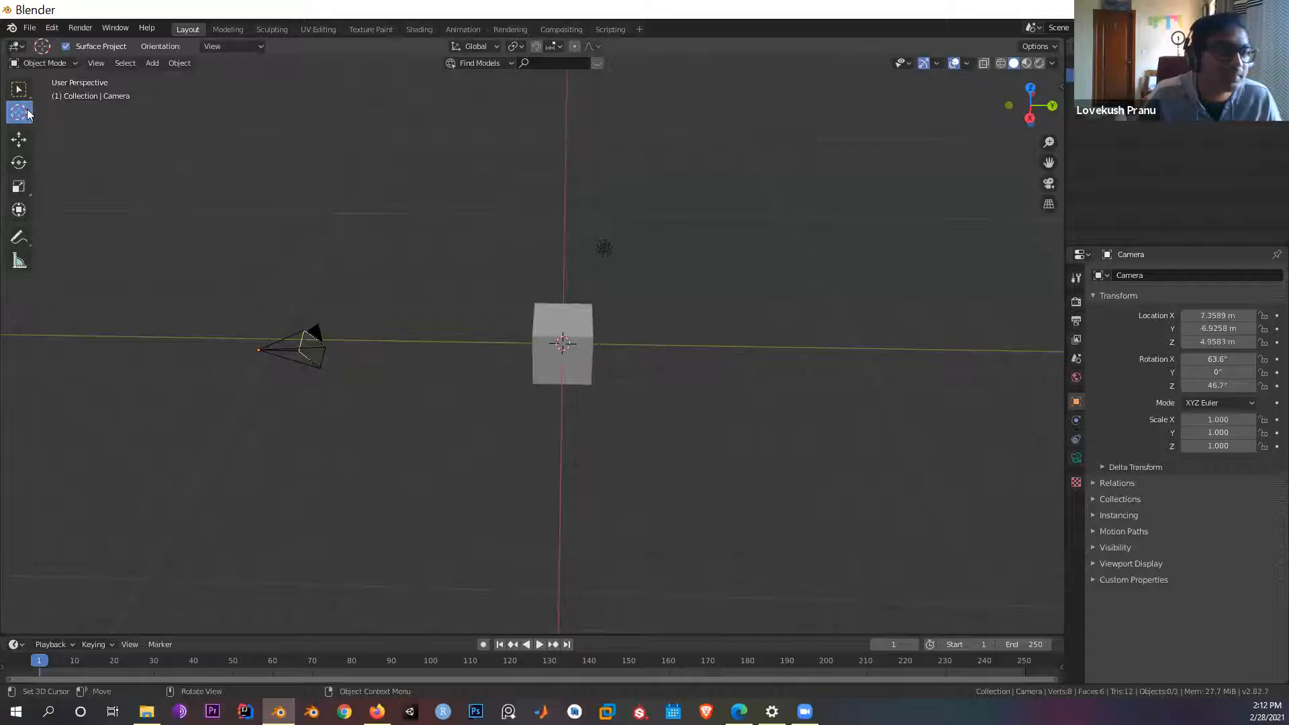
middle_click_drag(525, 374, 552, 360)
scroll(639, 355, "up", 4)
middle_click_drag(641, 354, 609, 349)
scroll(585, 355, "down", 7)
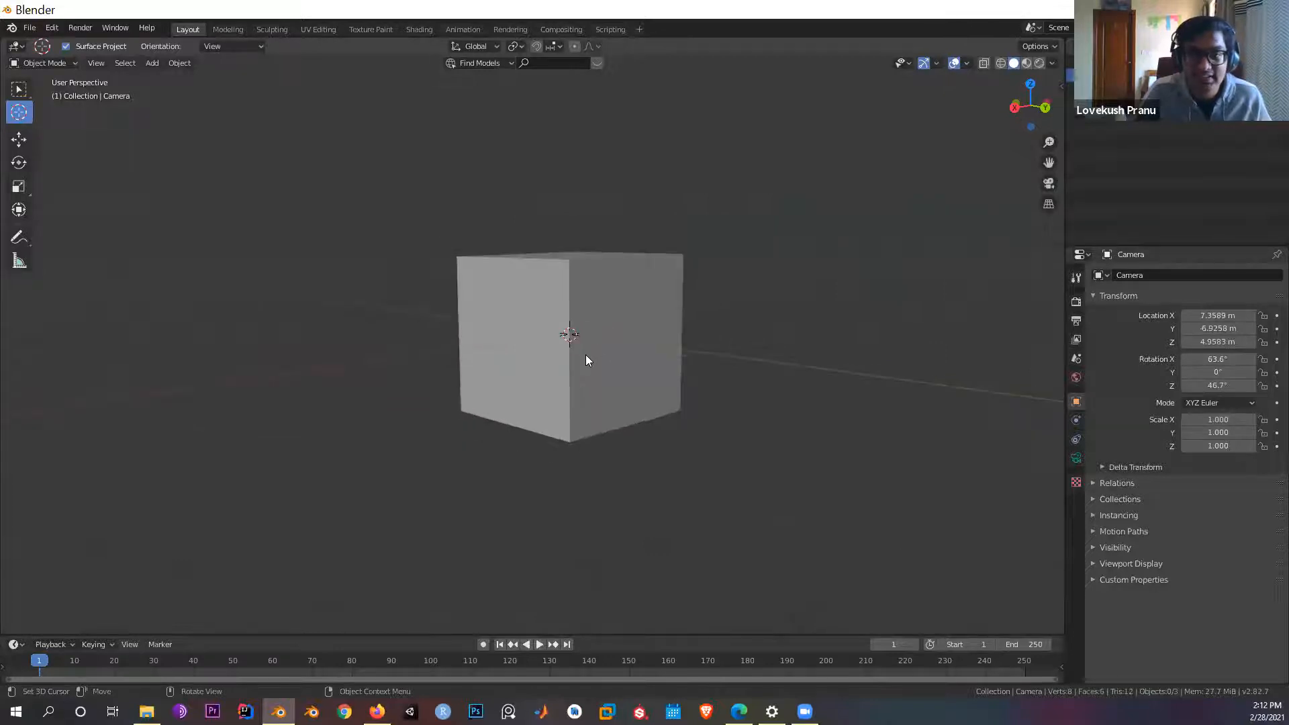
middle_click_drag(672, 407, 746, 373)
left_click(746, 373)
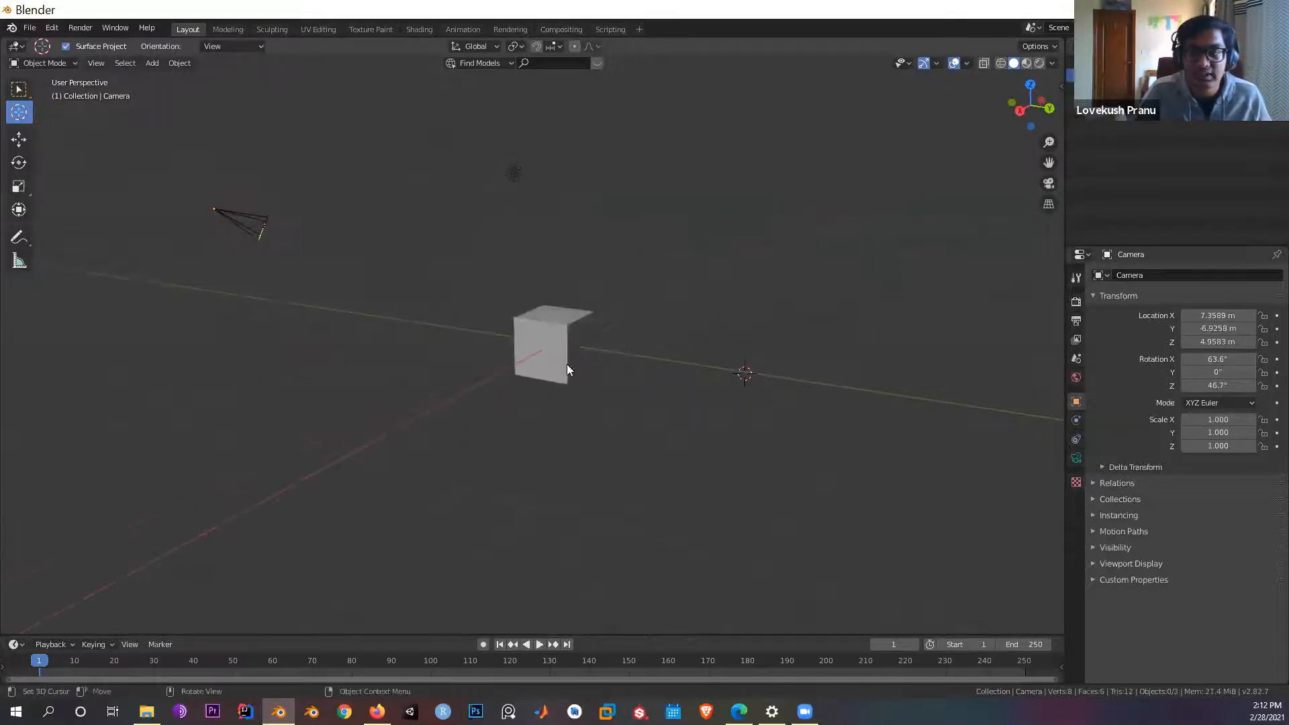
middle_click_drag(680, 436, 465, 422)
middle_click_drag(548, 462, 661, 259)
middle_click_drag(576, 177, 649, 242)
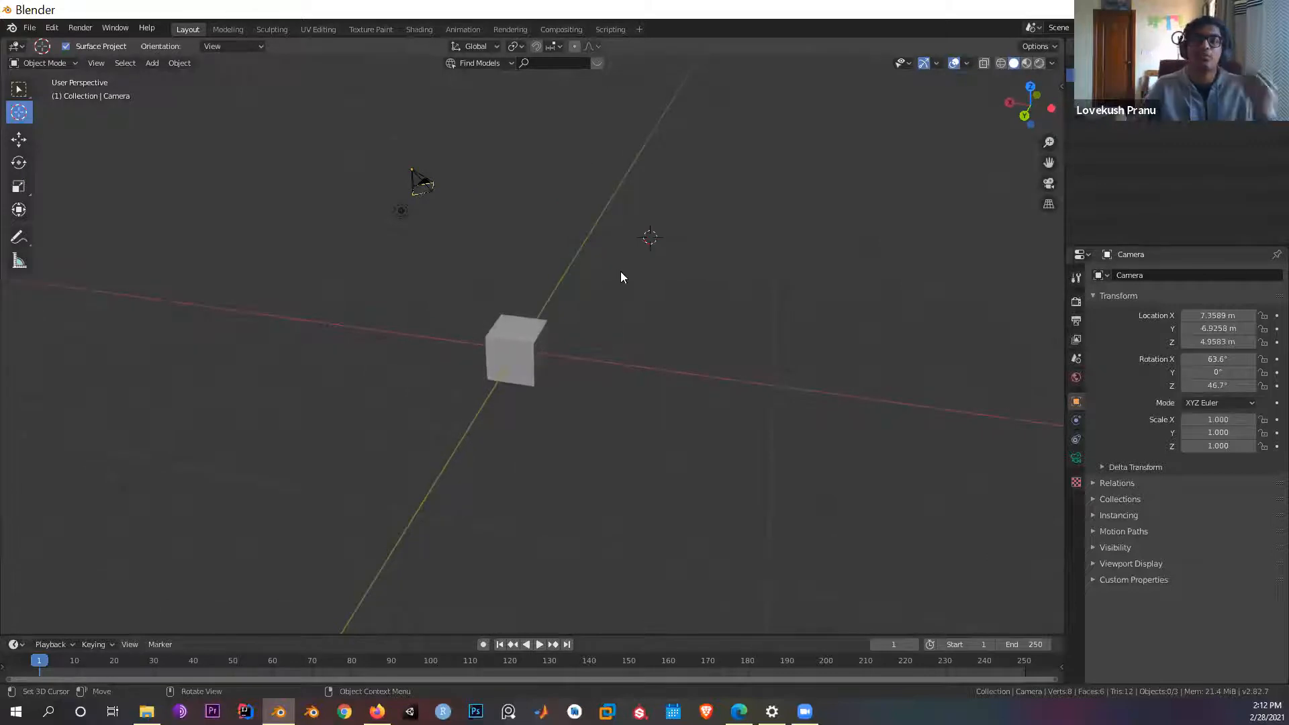
middle_click_drag(786, 336, 538, 349)
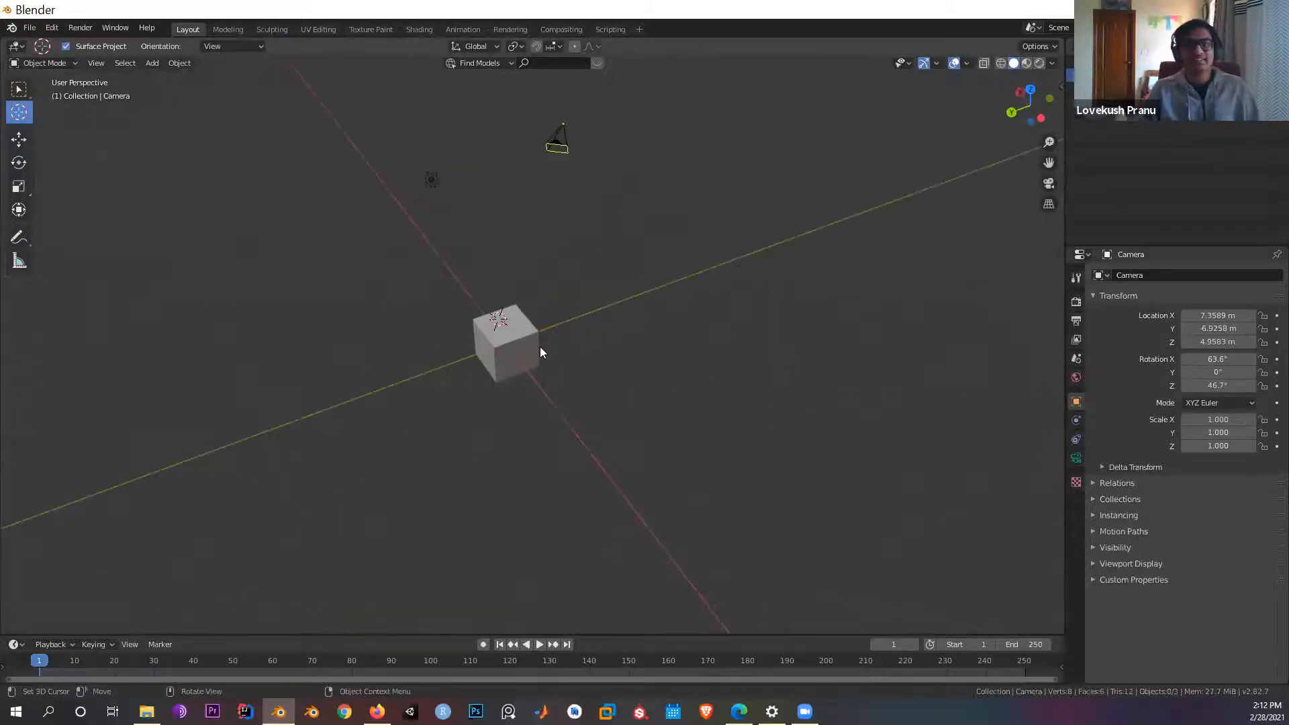
Step: Add a new object at the 3D cursor's position and delete it again
scroll(524, 282, "up", 3)
middle_click_drag(473, 311, 503, 289)
scroll(448, 253, "up", 2)
scroll(448, 253, "down", 5)
key("shift+a")
mouse_move(501, 283)
left_click(589, 282)
middle_click_drag(374, 217, 602, 253)
key("x")
left_click(445, 196)
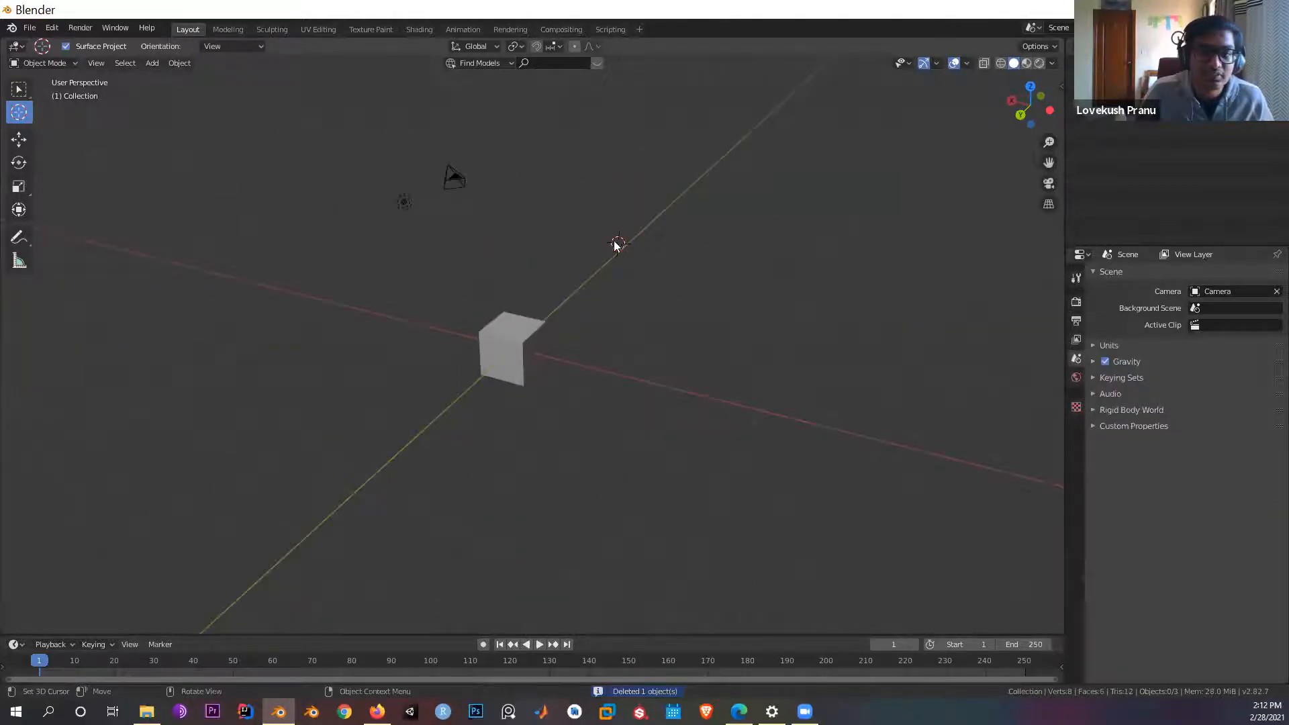
Step: Place the 3D cursor on the middle of the cube in the bottom orthographic view
middle_click_drag(491, 494, 994, 235)
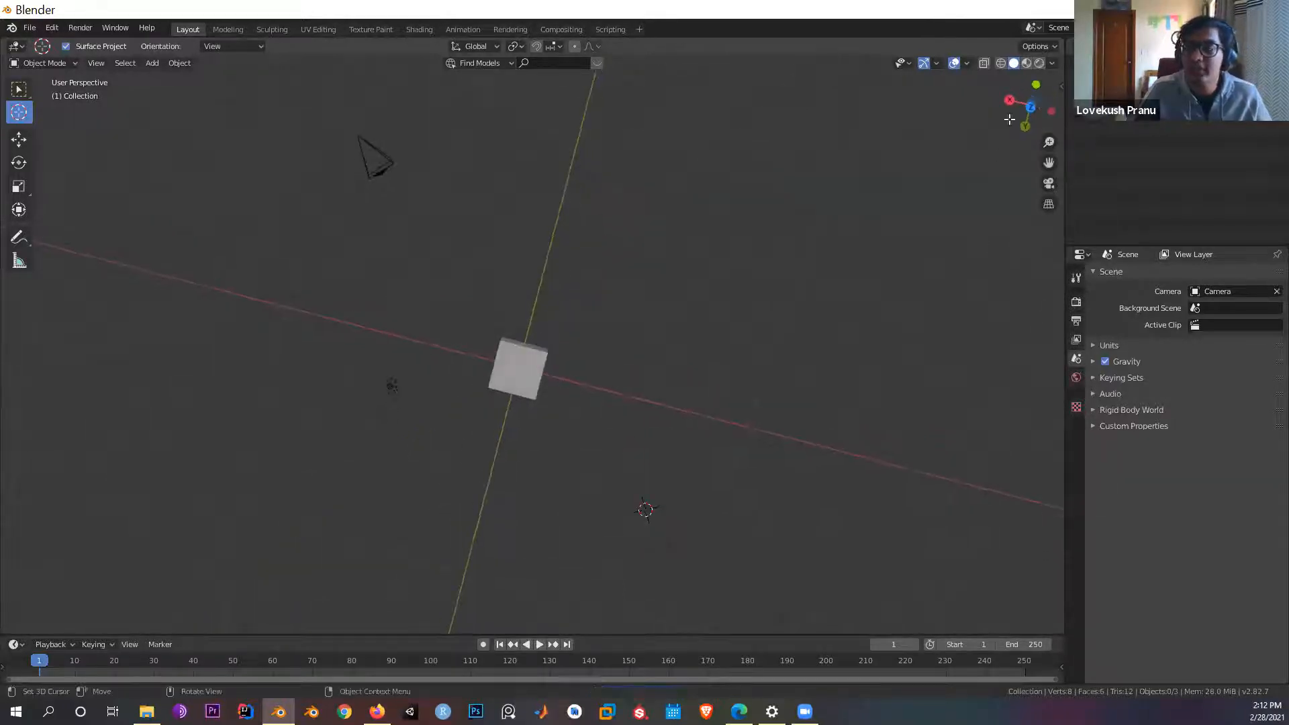
mouse_move(952, 193)
middle_mouse_down()
mouse_move(927, 153)
mouse_move(963, 159)
mouse_move(928, 183)
mouse_move(940, 198)
middle_mouse_up()
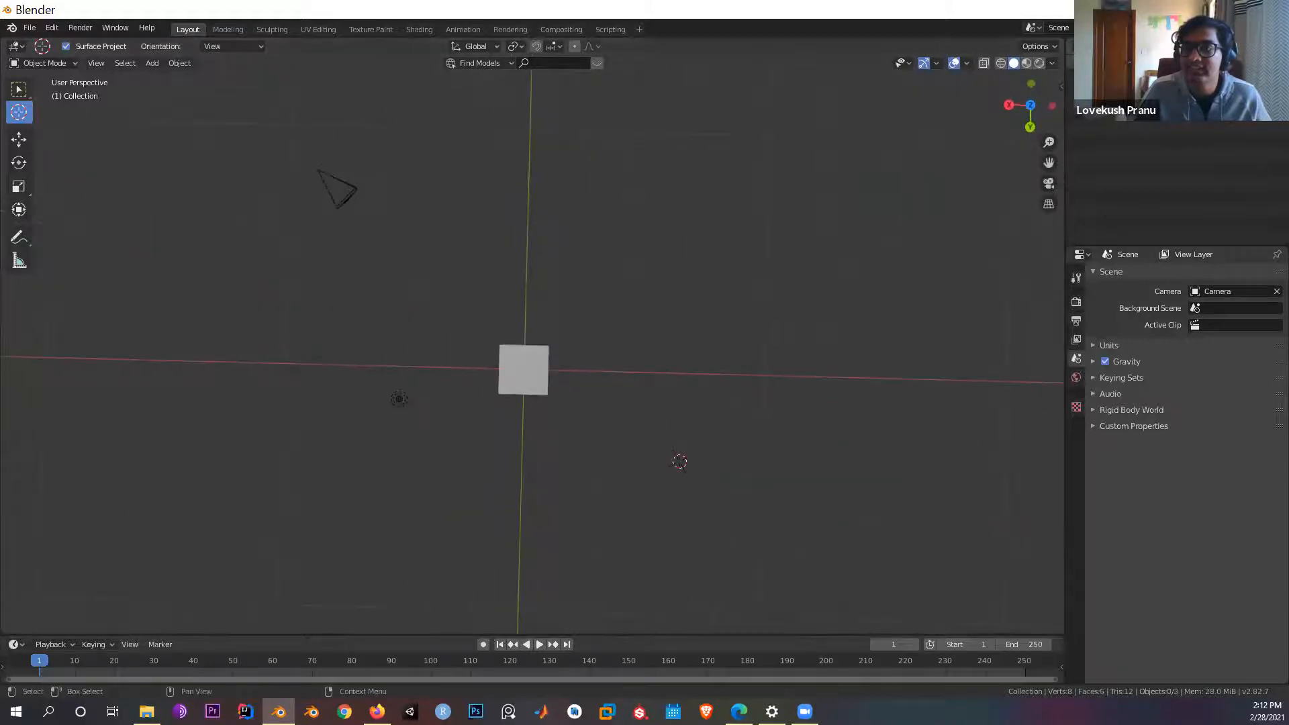
left_click(1033, 106)
left_click_drag(536, 369, 540, 371)
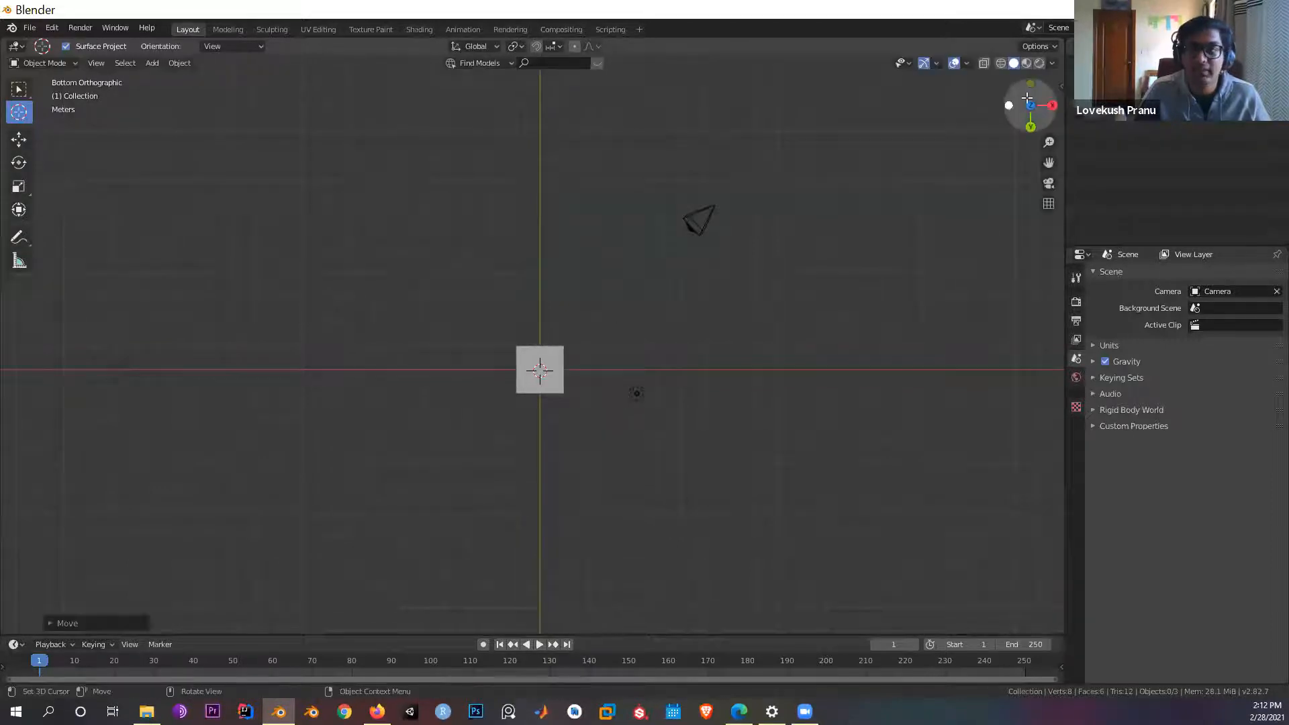
Step: Place the 3D cursor on the cube in the right orthographic view, trying a spot away from it before returning to its centre
left_click(1053, 106)
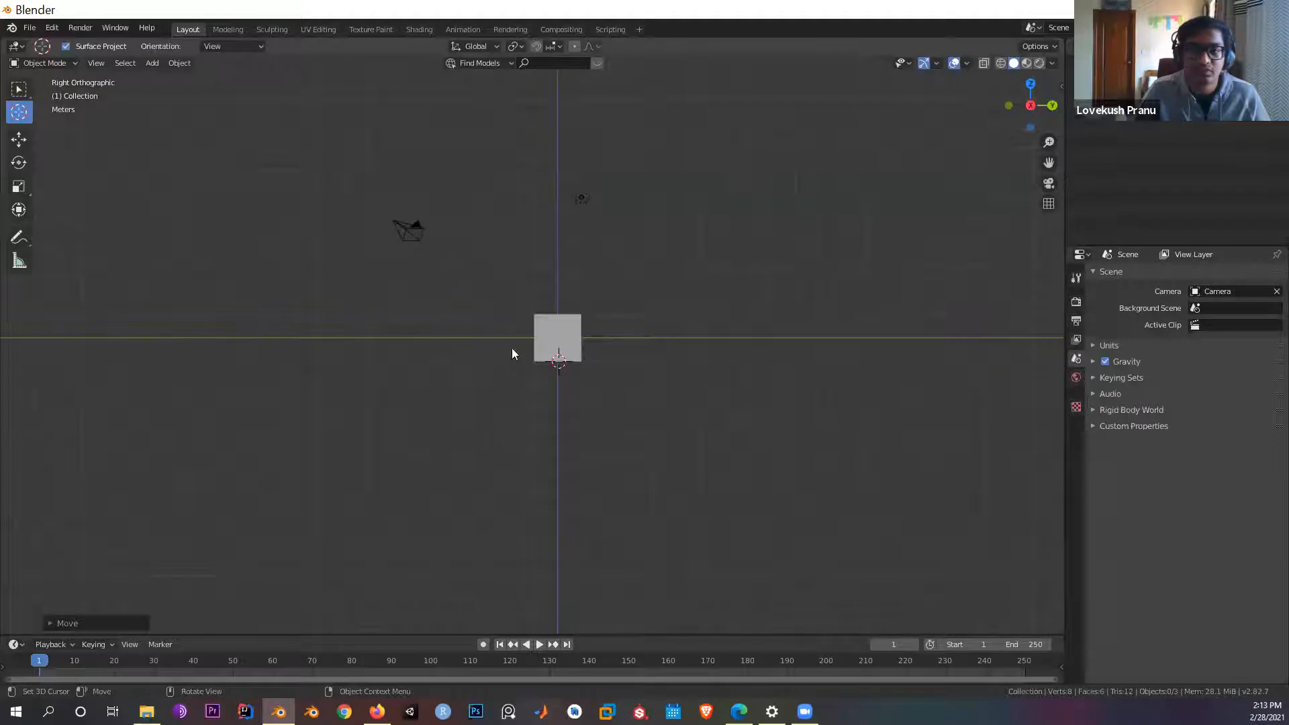
left_click(558, 337)
left_click(663, 246)
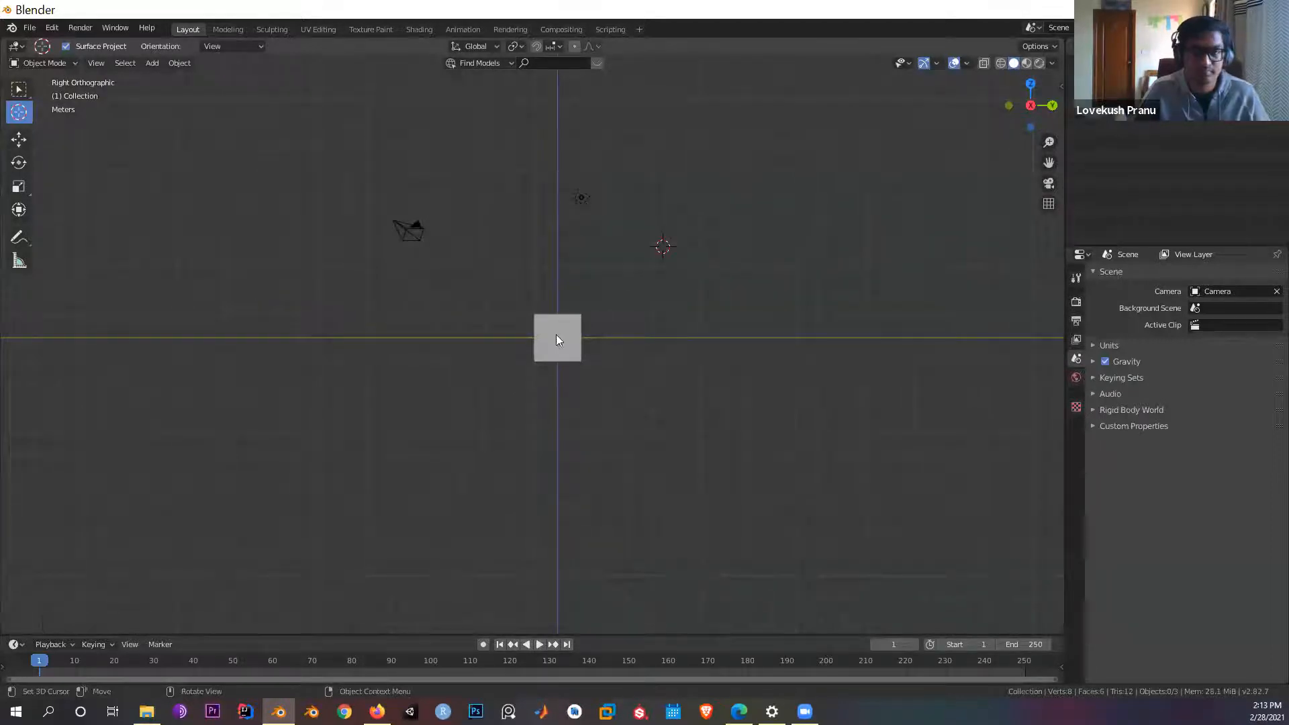
left_click_drag(556, 340, 558, 338)
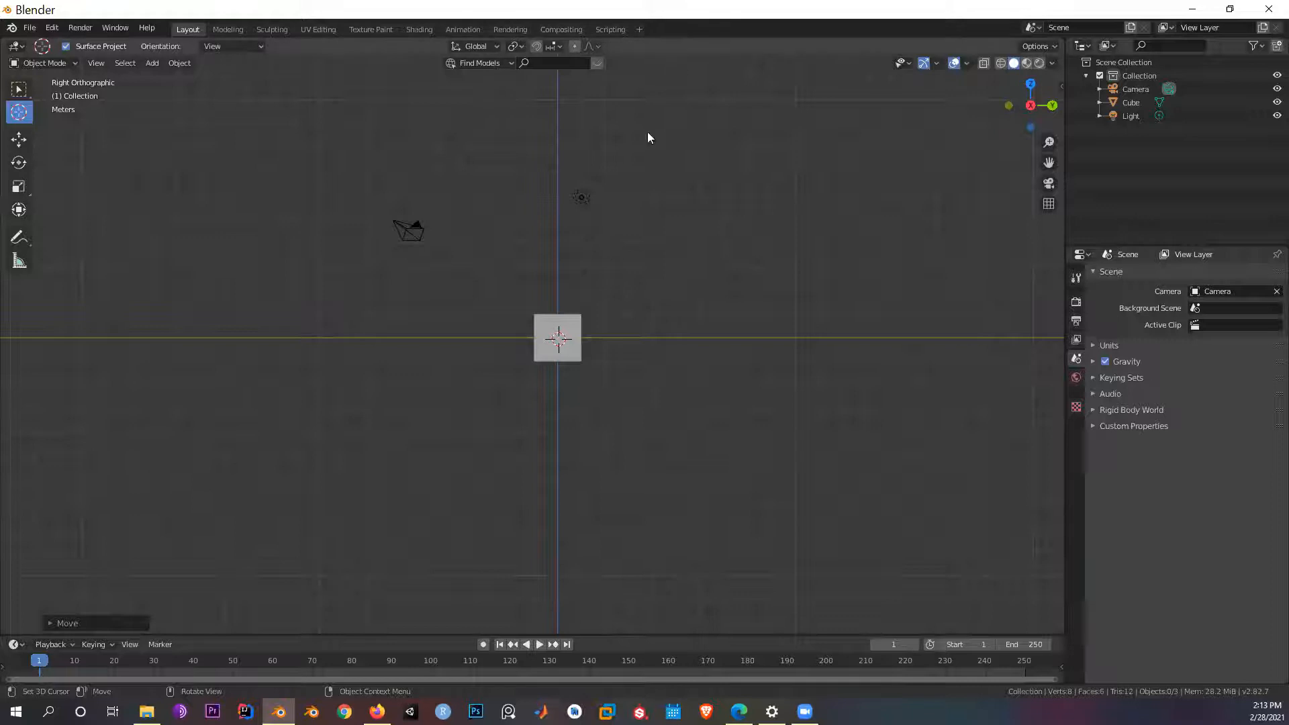
Step: Switch to the Select Box tool and select the cube
key("w")
middle_click_drag(823, 328, 700, 340)
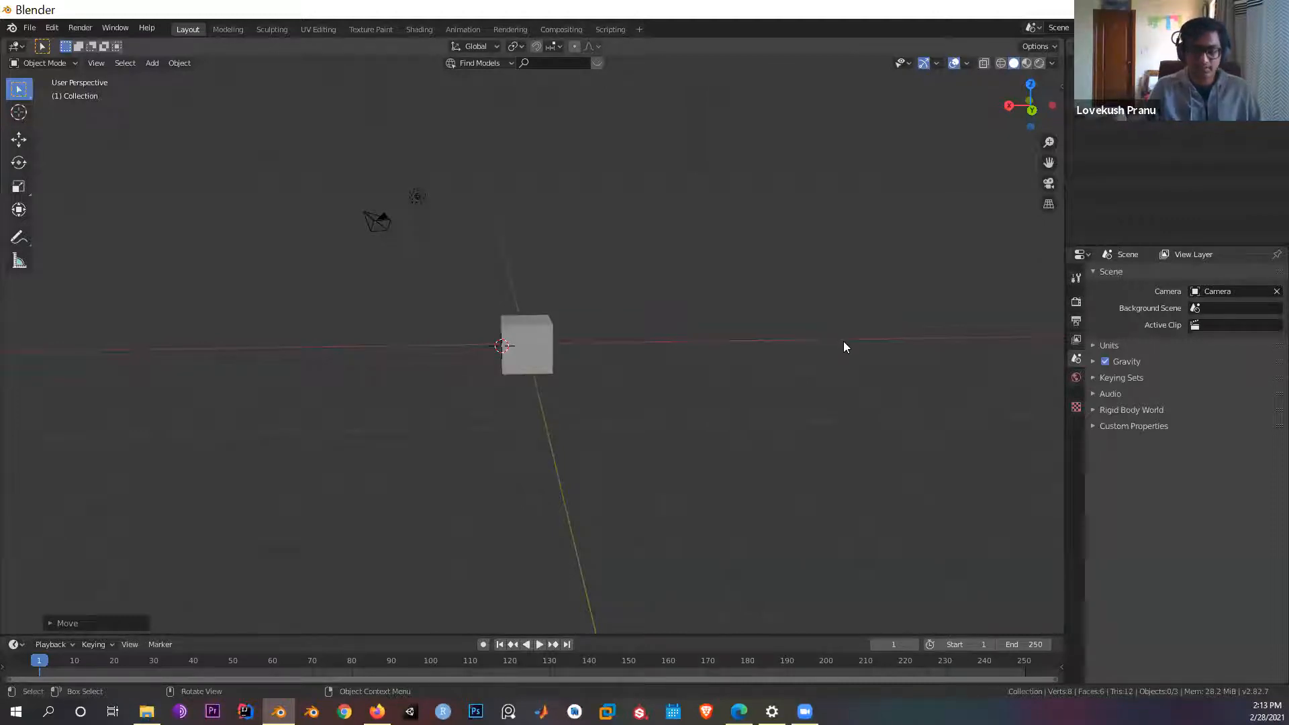
middle_click_drag(372, 271, 414, 367)
left_click(526, 336)
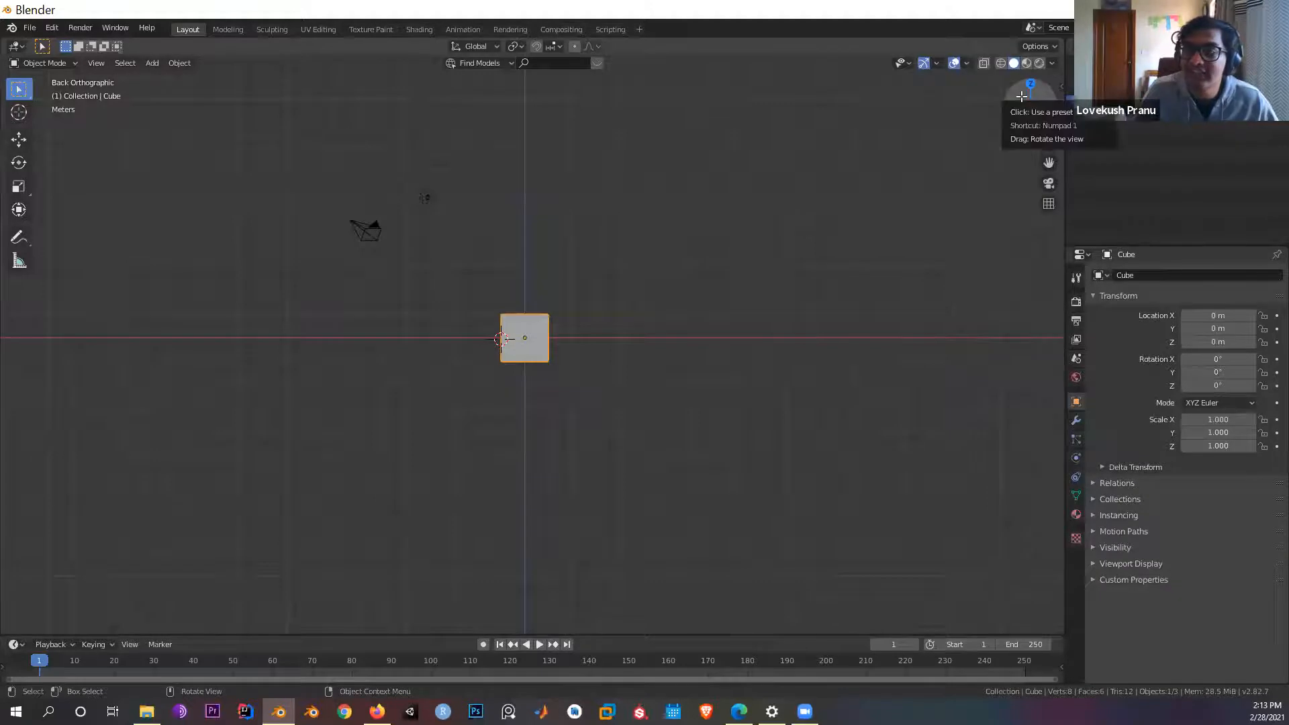
Step: Place the 3D cursor on the cube's centre in the back orthographic view and check its position from the top and right
left_click_drag(1023, 88, 982, 62)
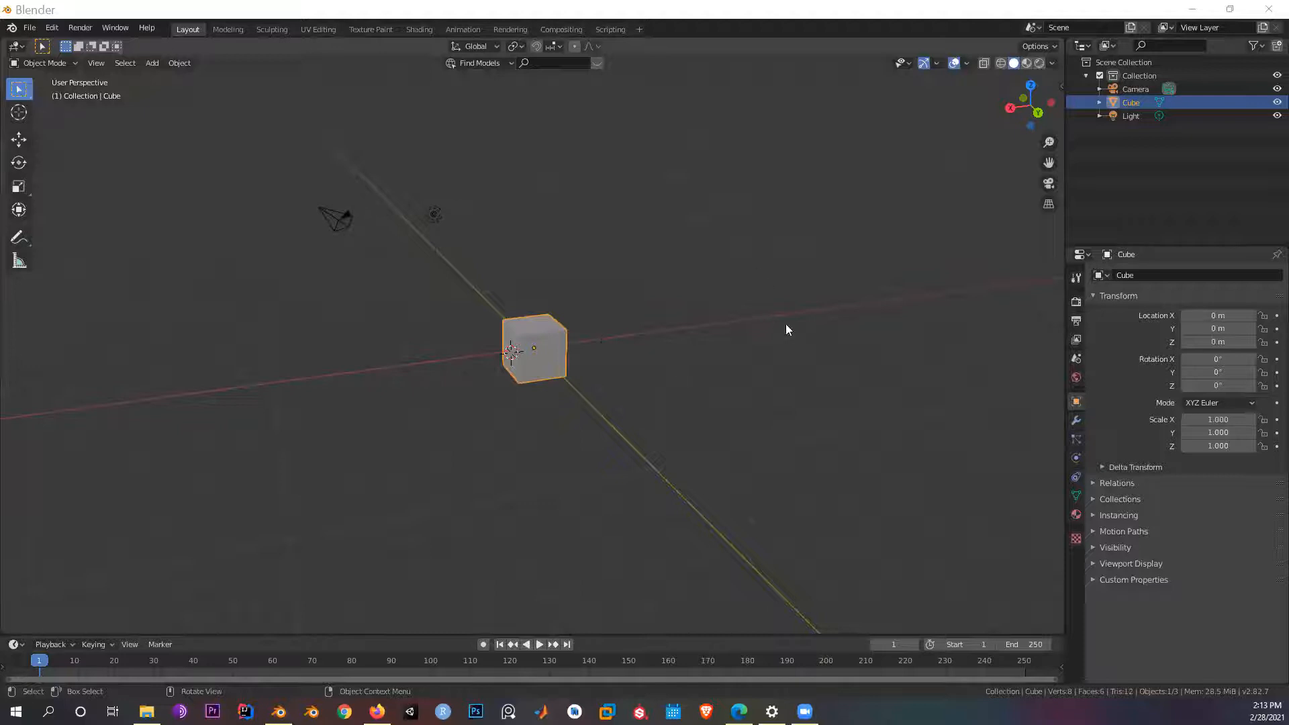
left_click(1038, 112)
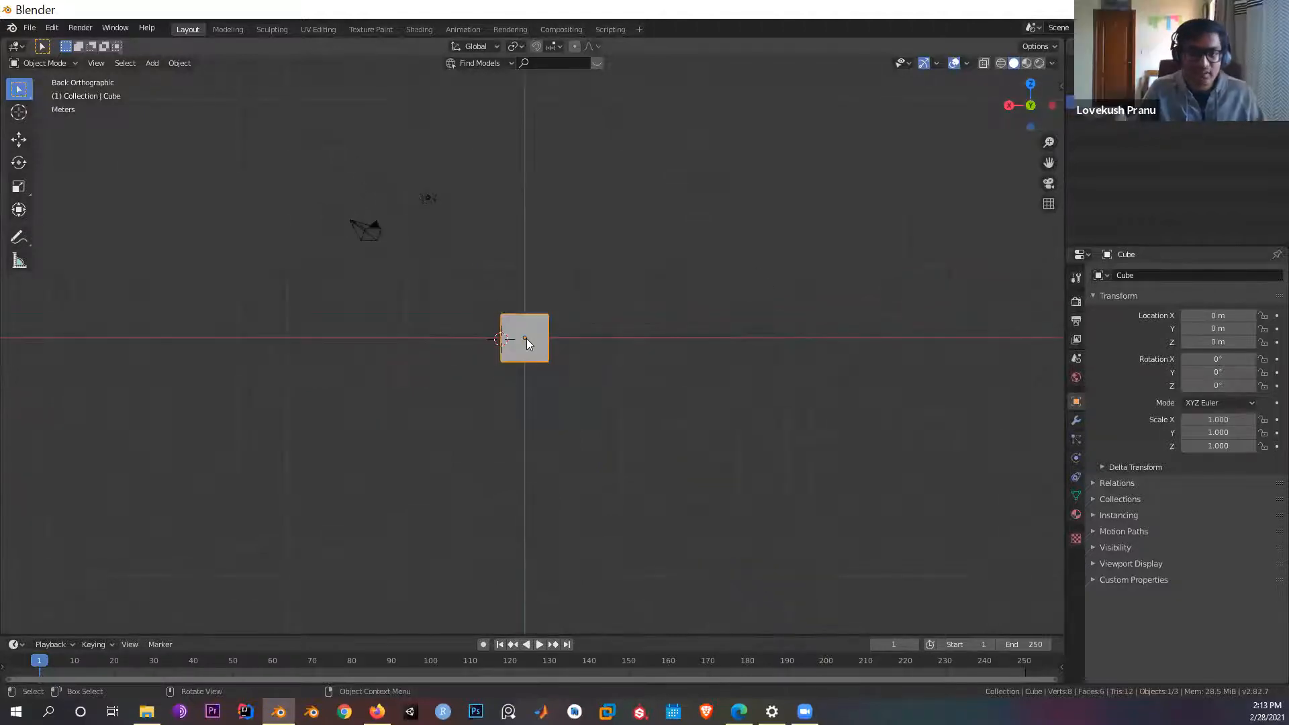
left_click(19, 112)
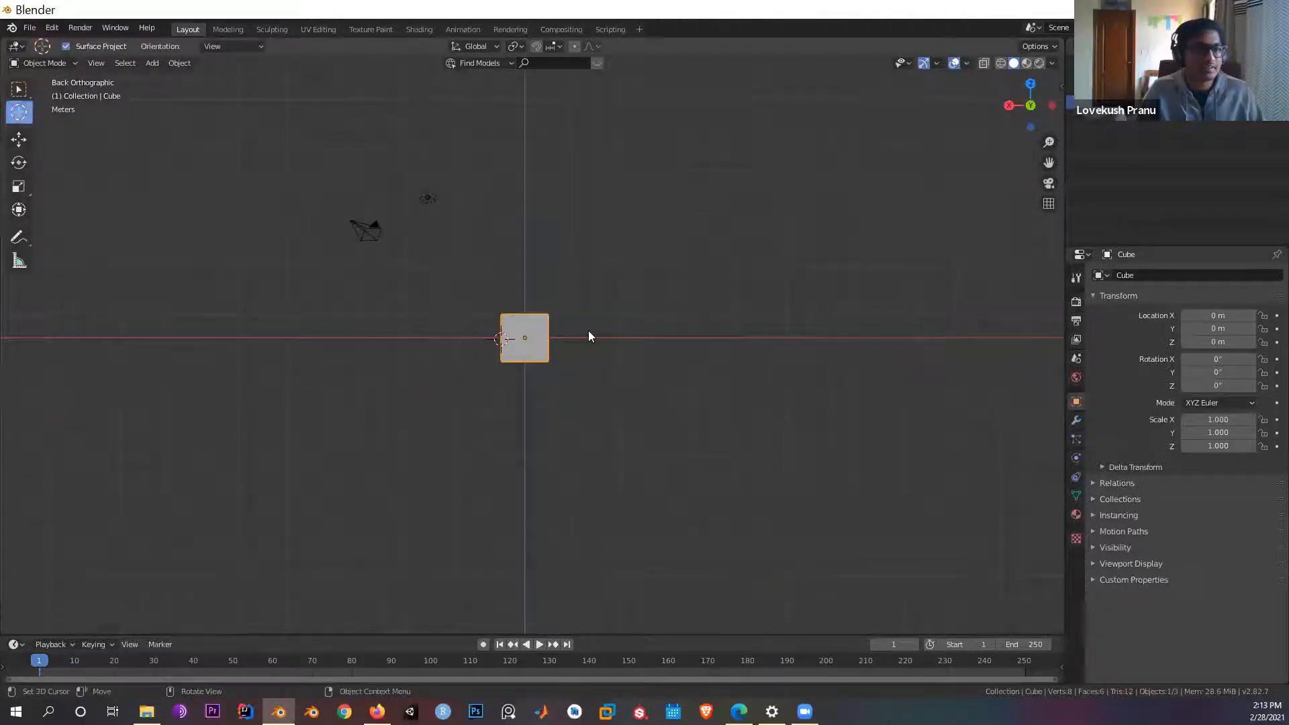
left_click(525, 344)
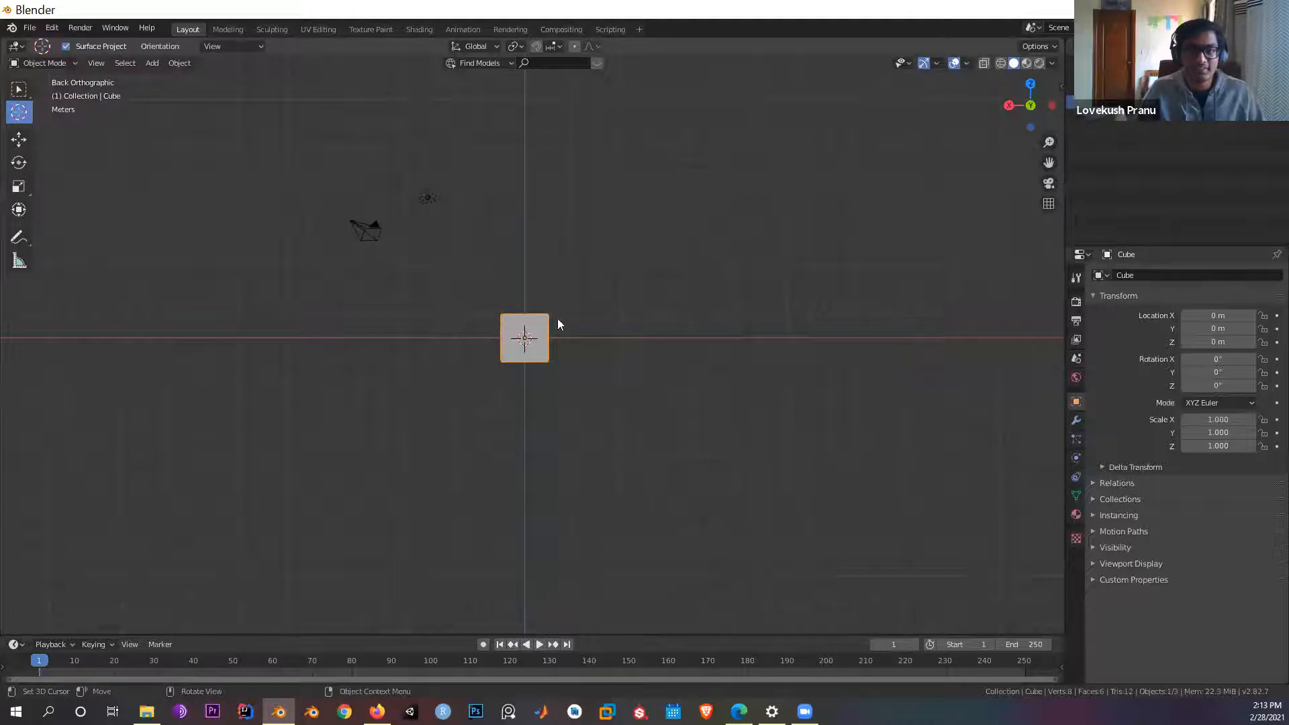
left_click_drag(1027, 105, 698, 372)
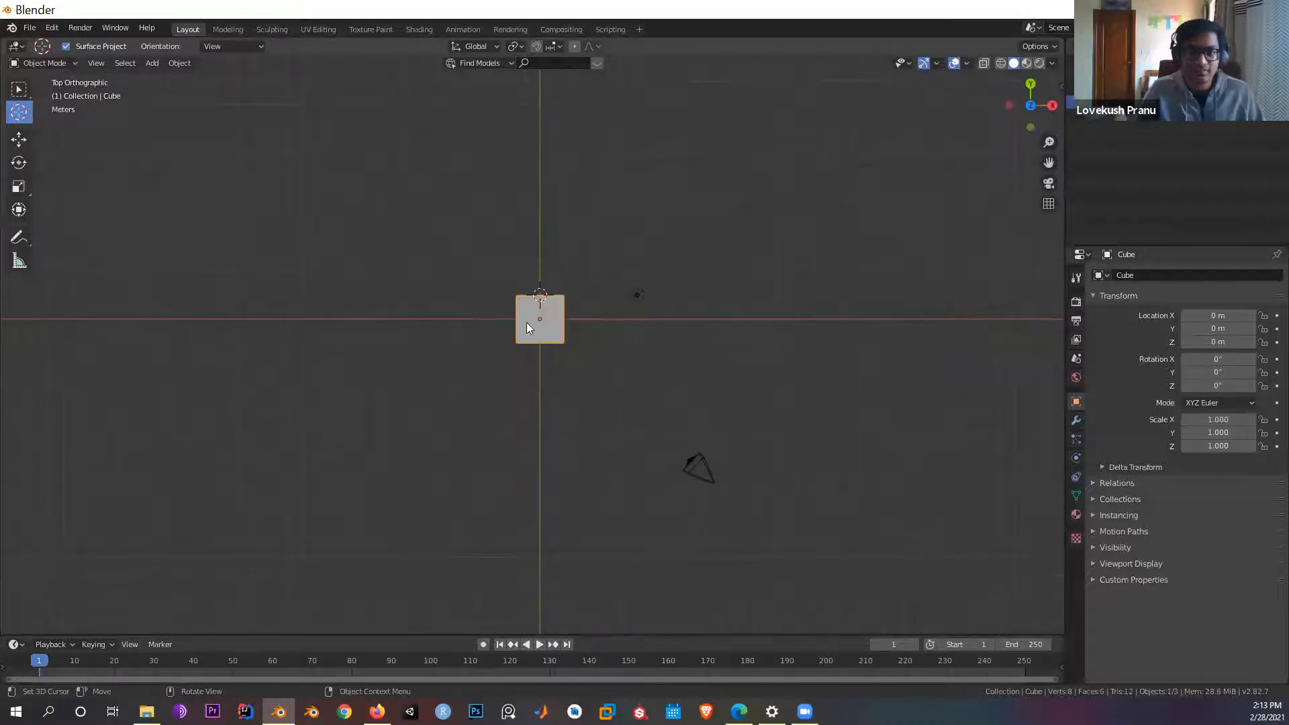
left_click(1052, 106)
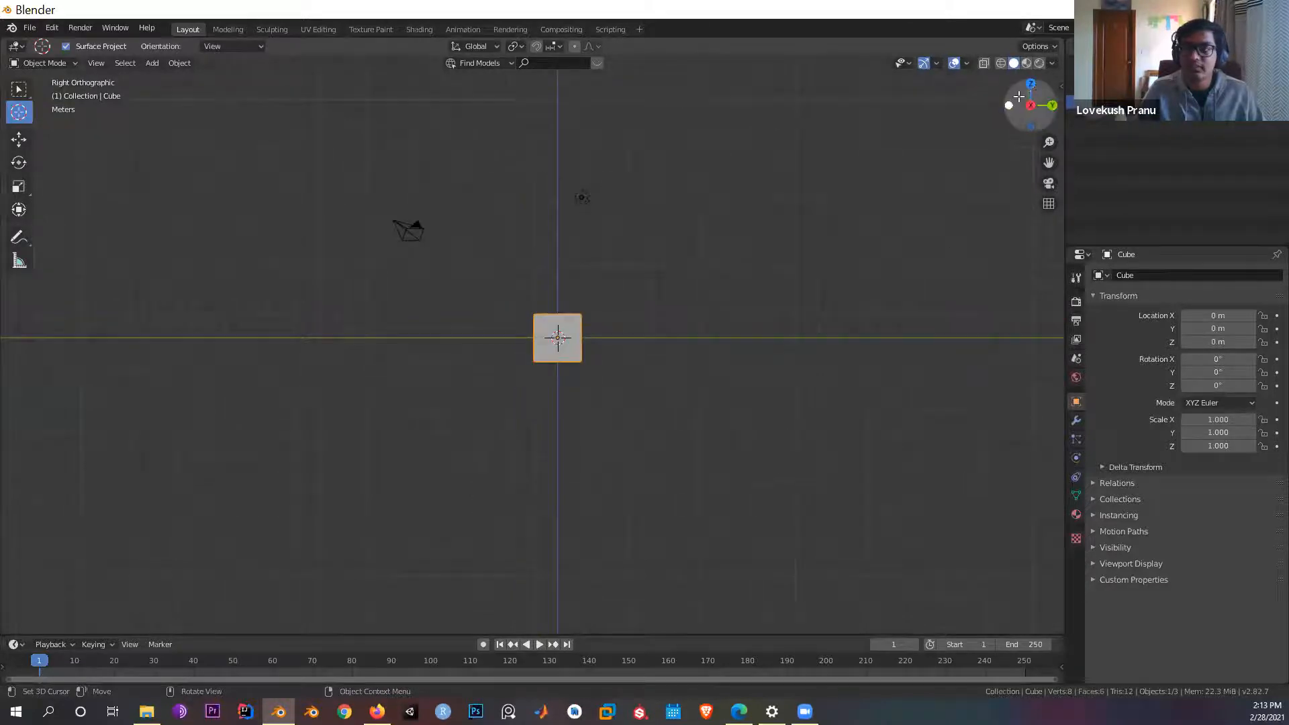
middle_click_drag(751, 142, 705, 104)
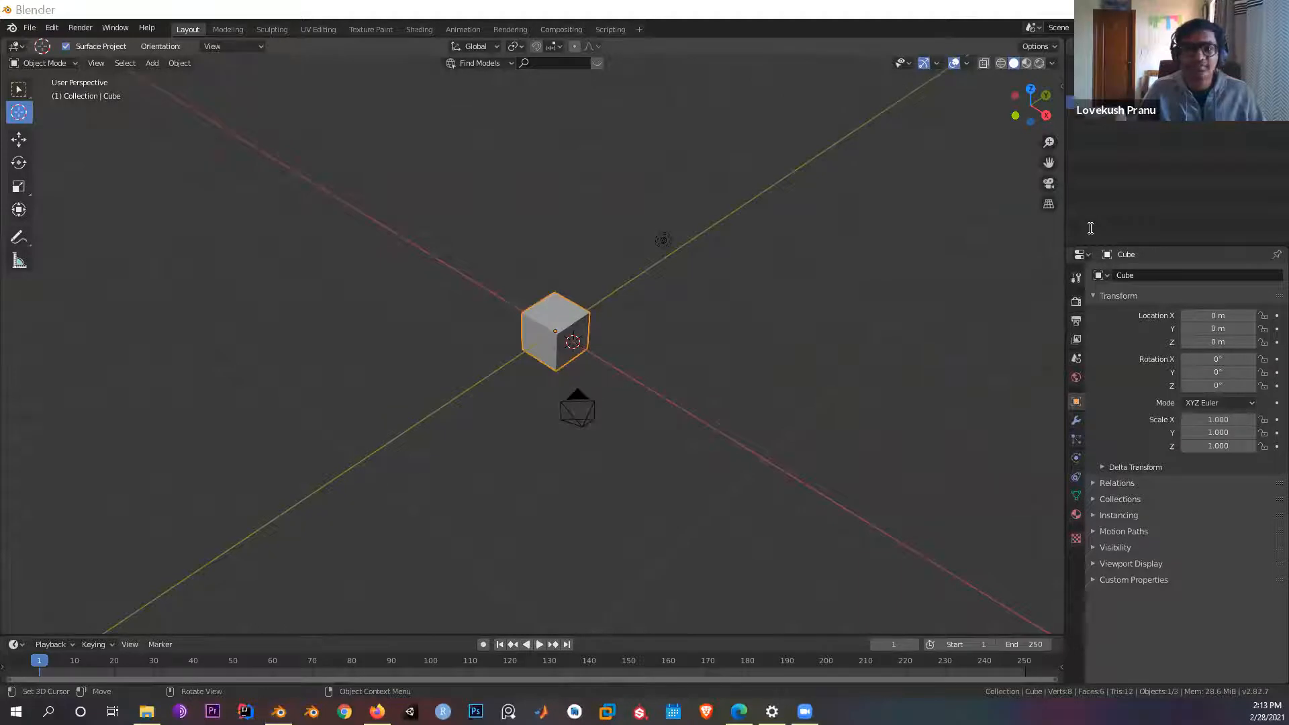
Step: Examine the Set Origin options for the cube without applying one, and place the 3D cursor in empty space above it
left_click(126, 64)
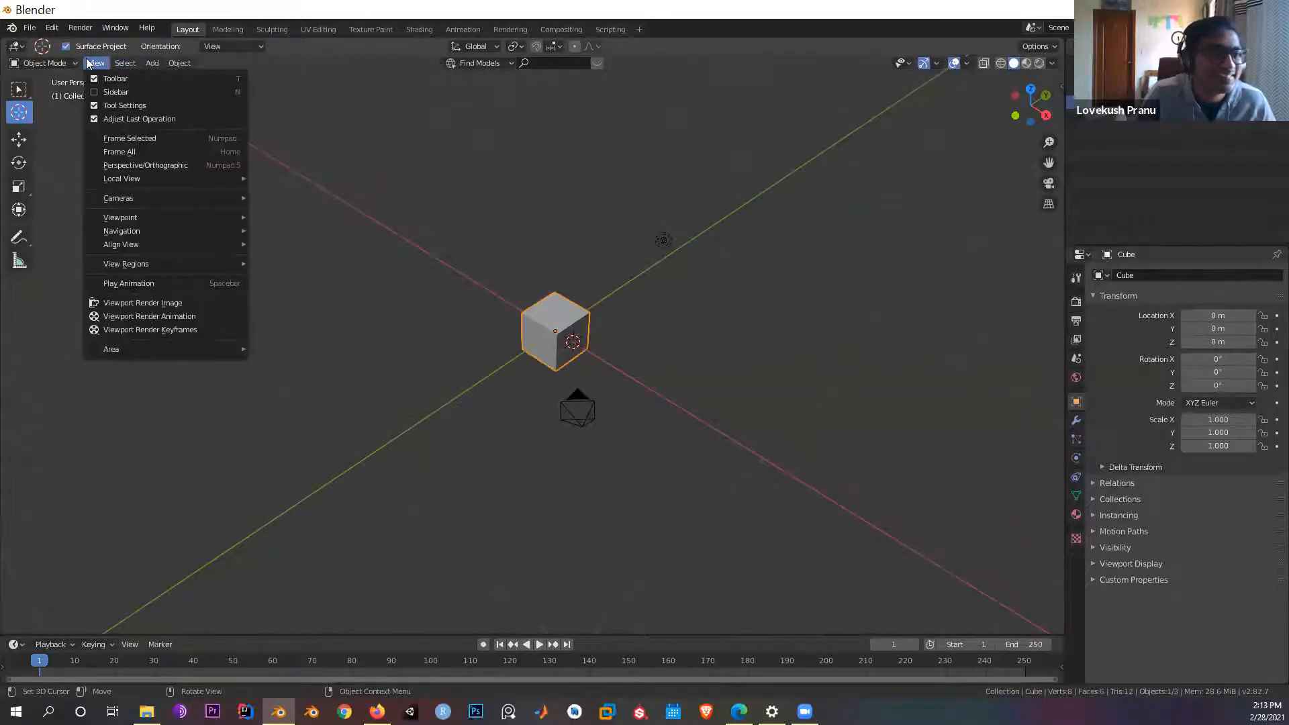
mouse_move(177, 67)
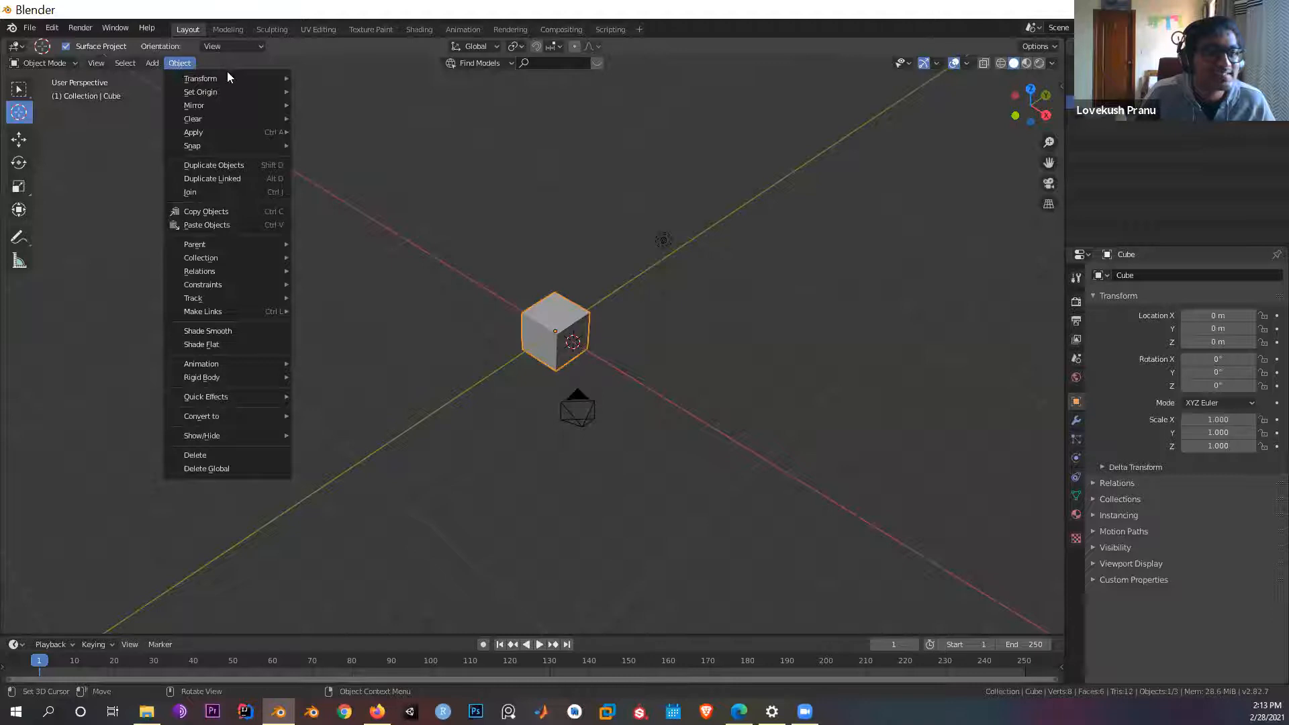
left_click(168, 65)
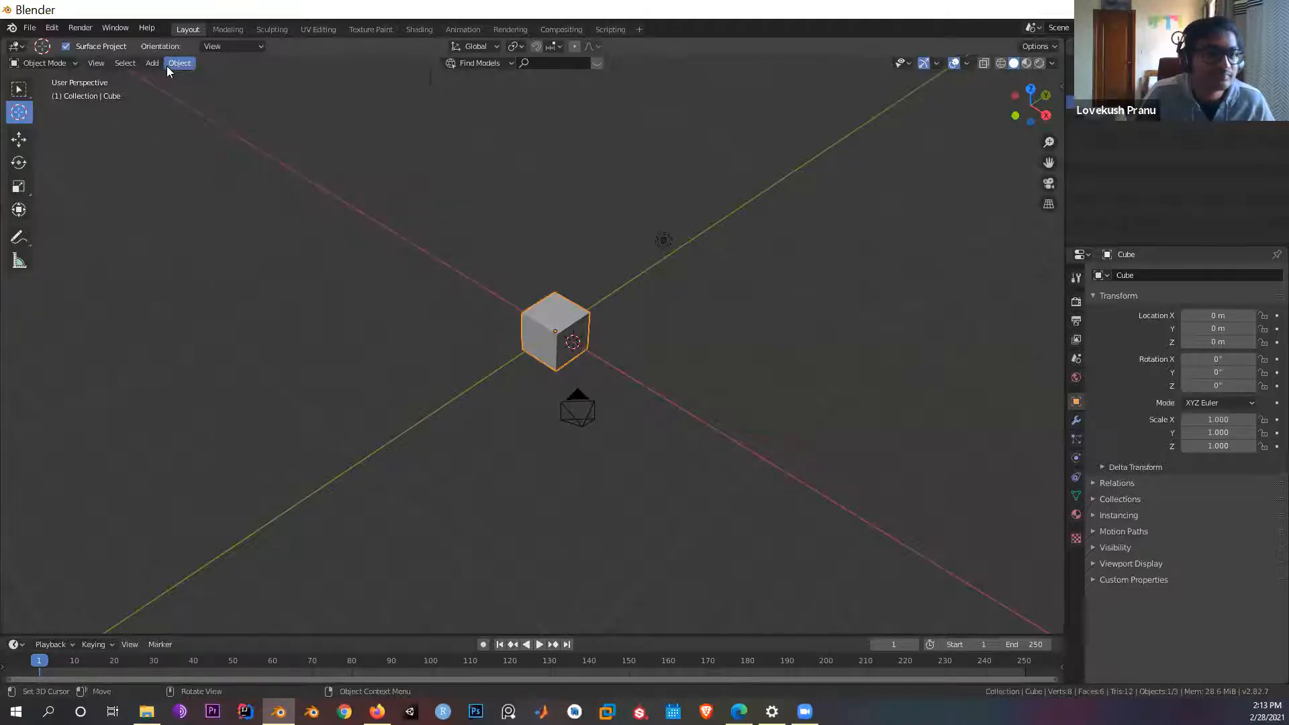
left_click(180, 64)
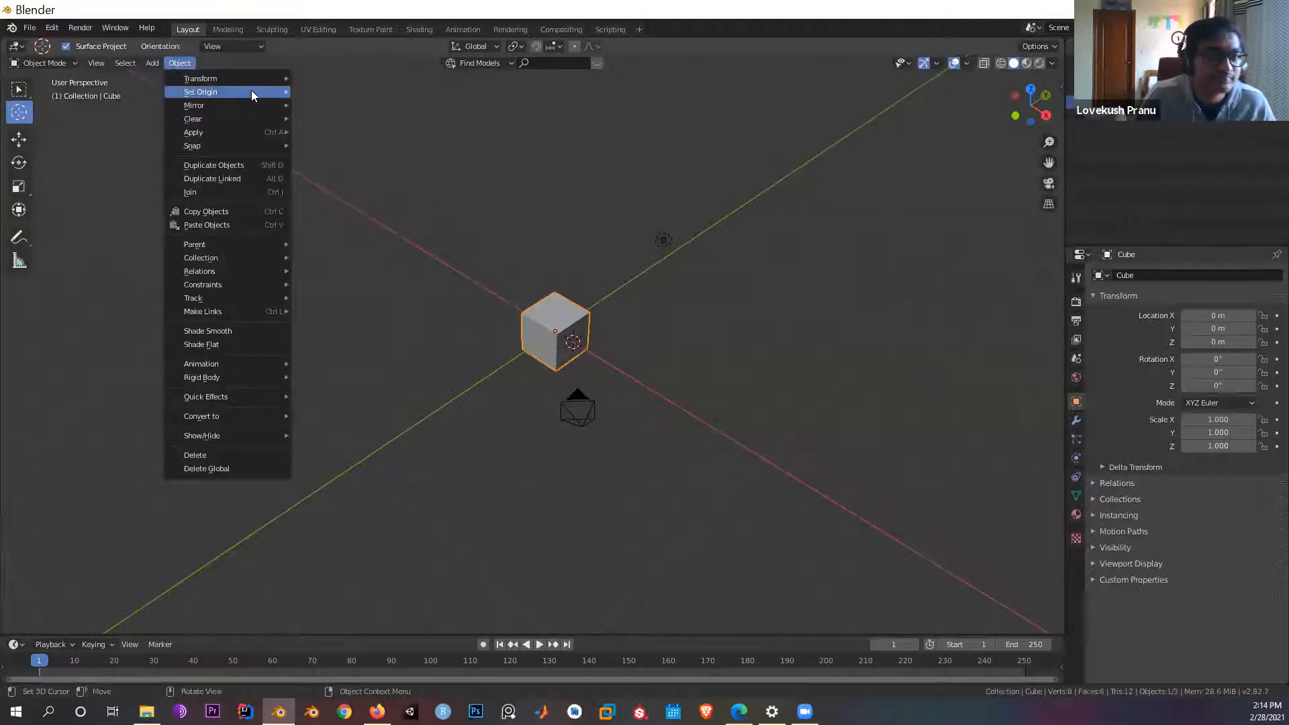
mouse_move(253, 94)
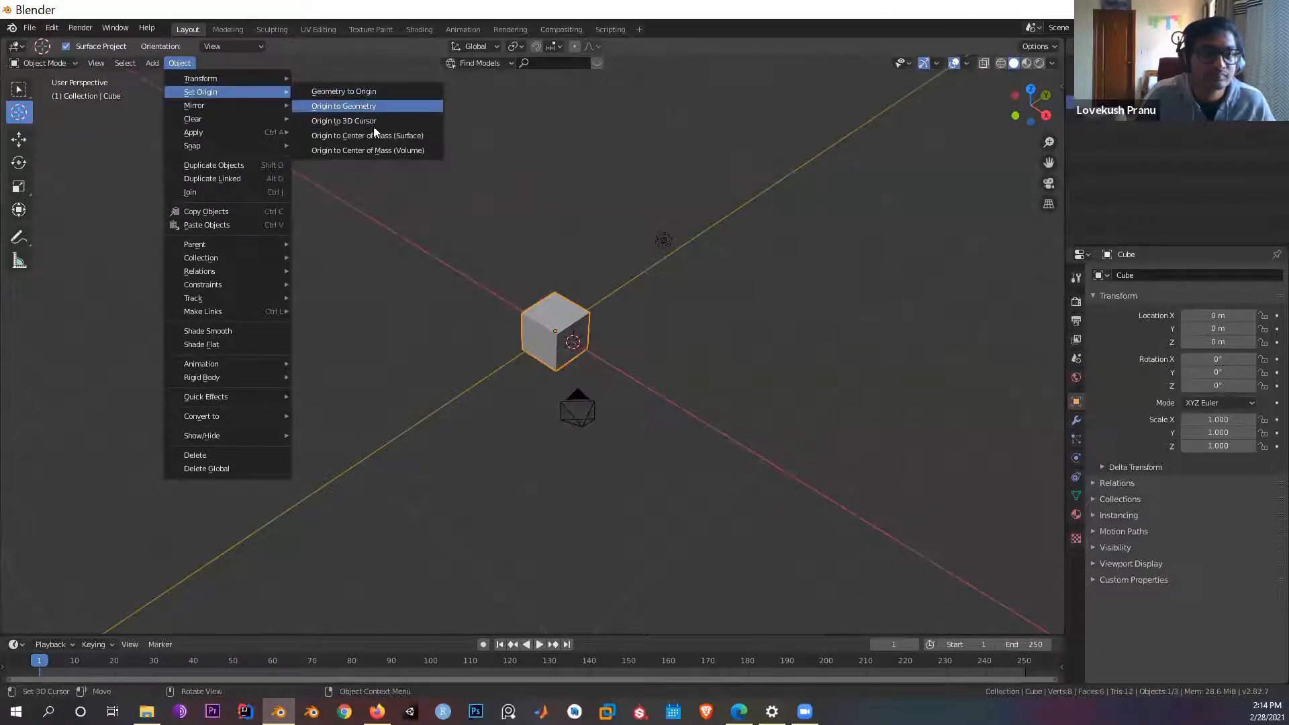
left_click(631, 172)
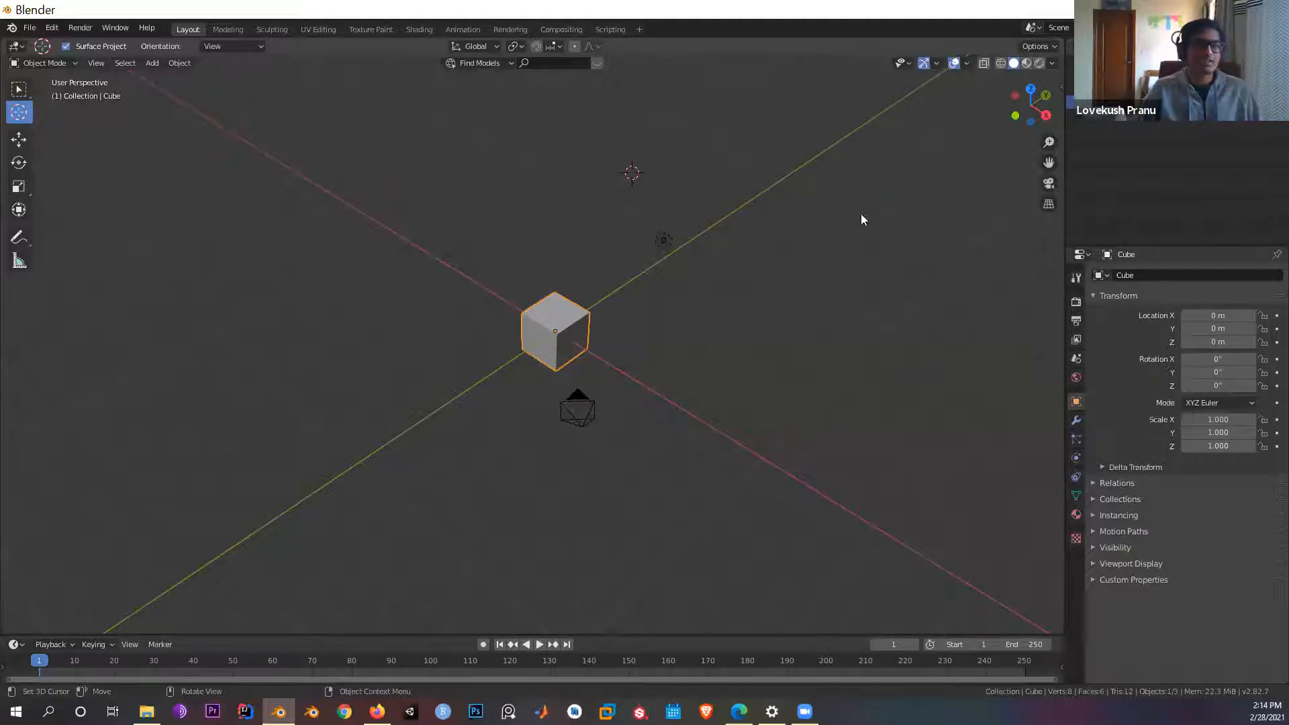
Step: Select the camera and the light together and delete both from the scene
left_click(18, 140)
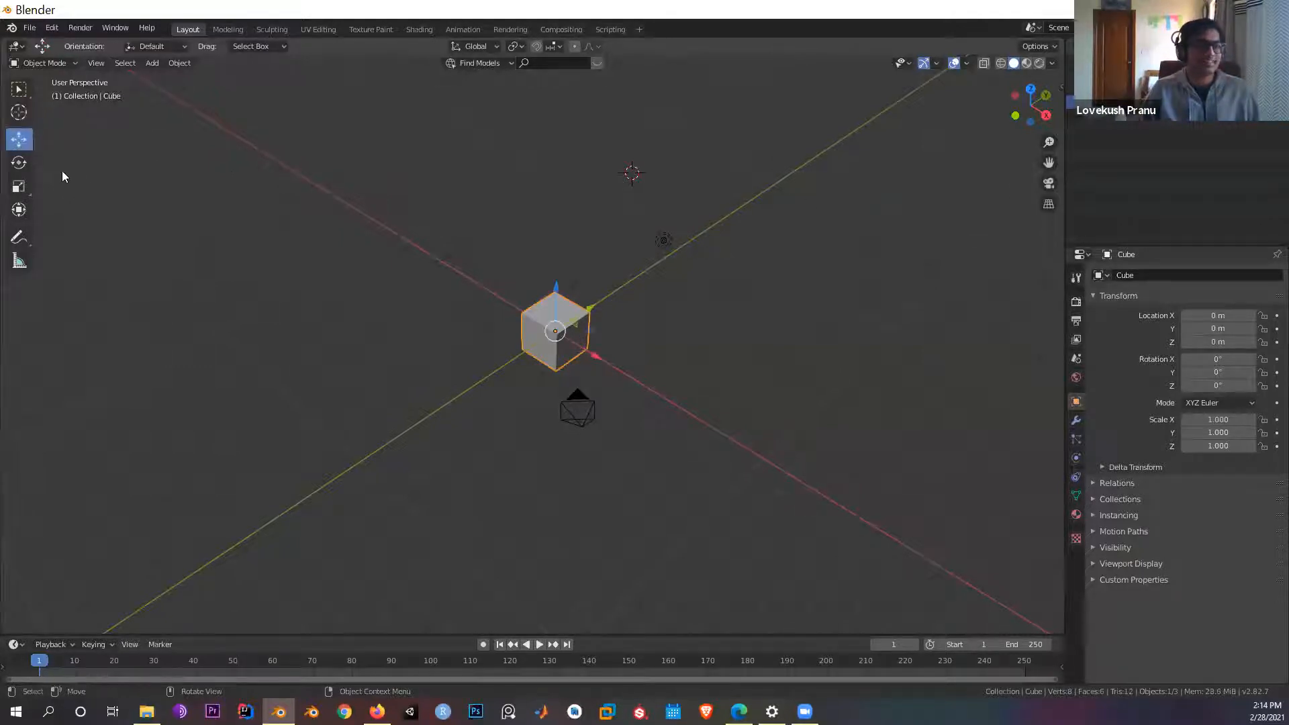
middle_click_drag(548, 238, 138, 159)
left_click(270, 152)
scroll(348, 165, "down", 2)
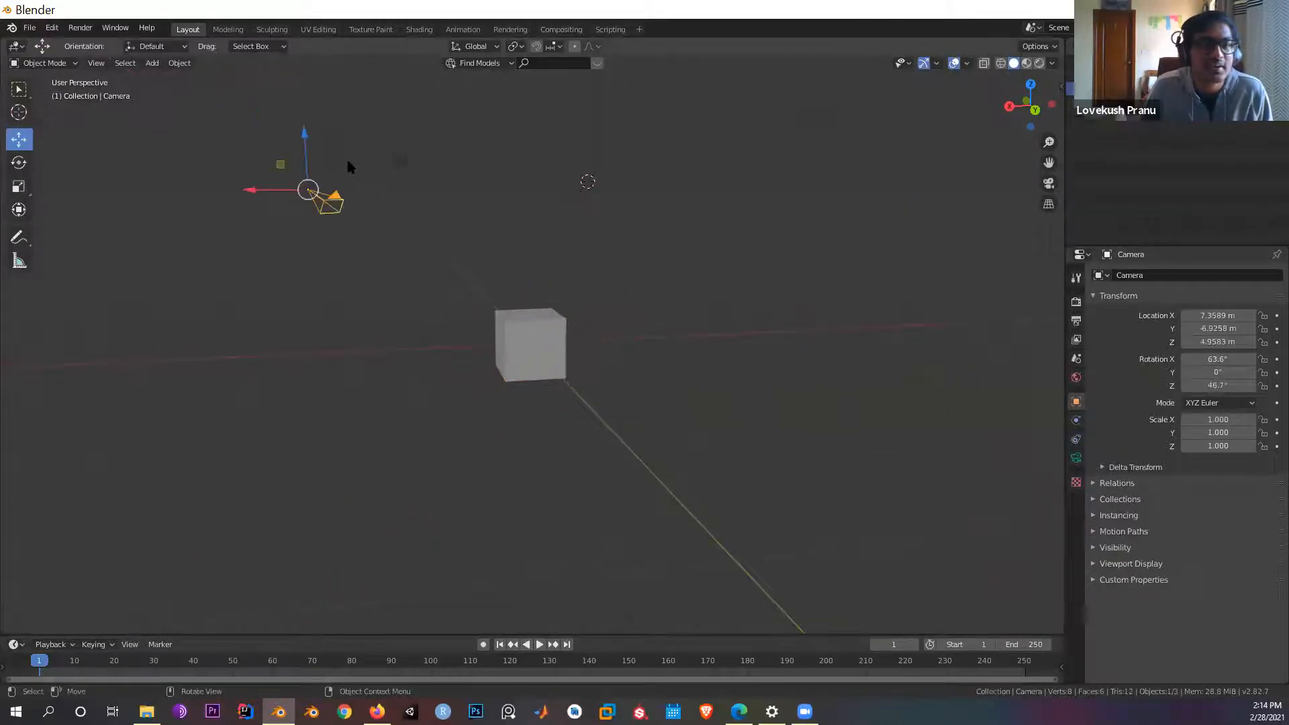
left_click(395, 160)
left_click_drag(280, 139, 469, 220)
key("x")
left_click(489, 268)
middle_click_drag(573, 346, 489, 321)
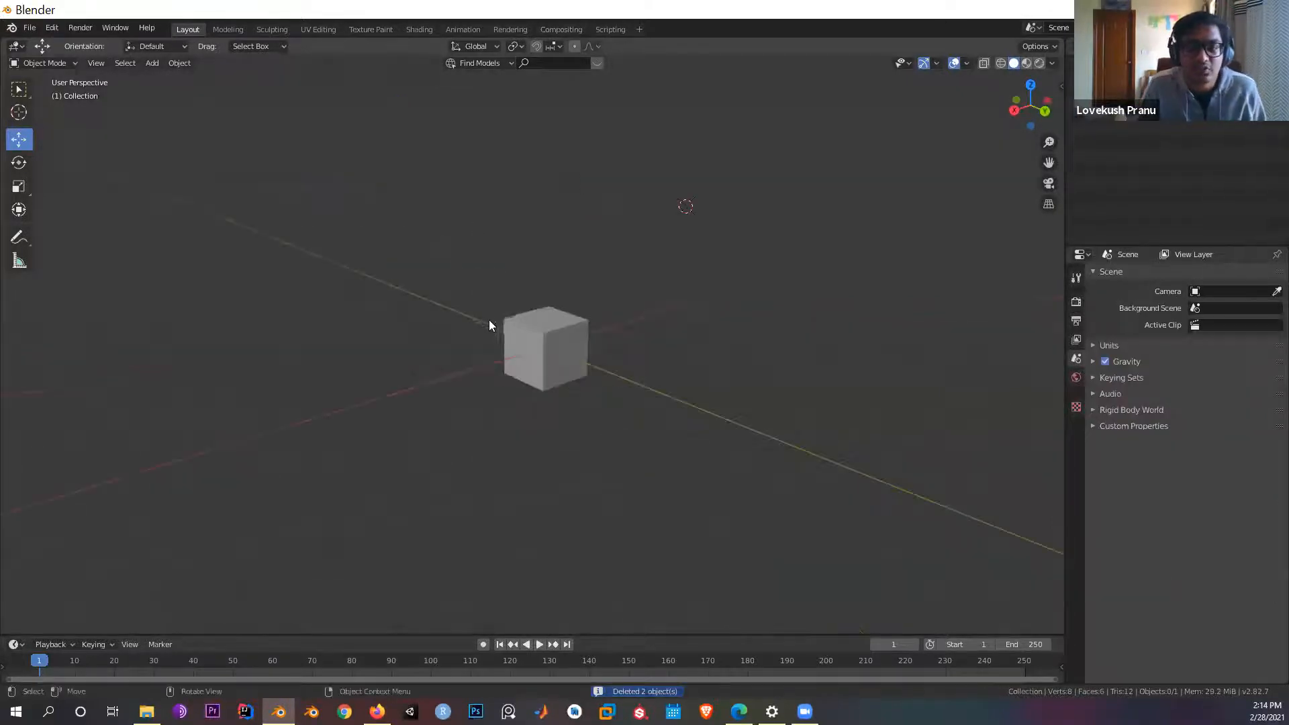
Step: Move the cube with the Move tool to about X -2.06 m, Y 0.01 m and Z -0.30 m
left_click(516, 352)
middle_click_drag(640, 388, 632, 354)
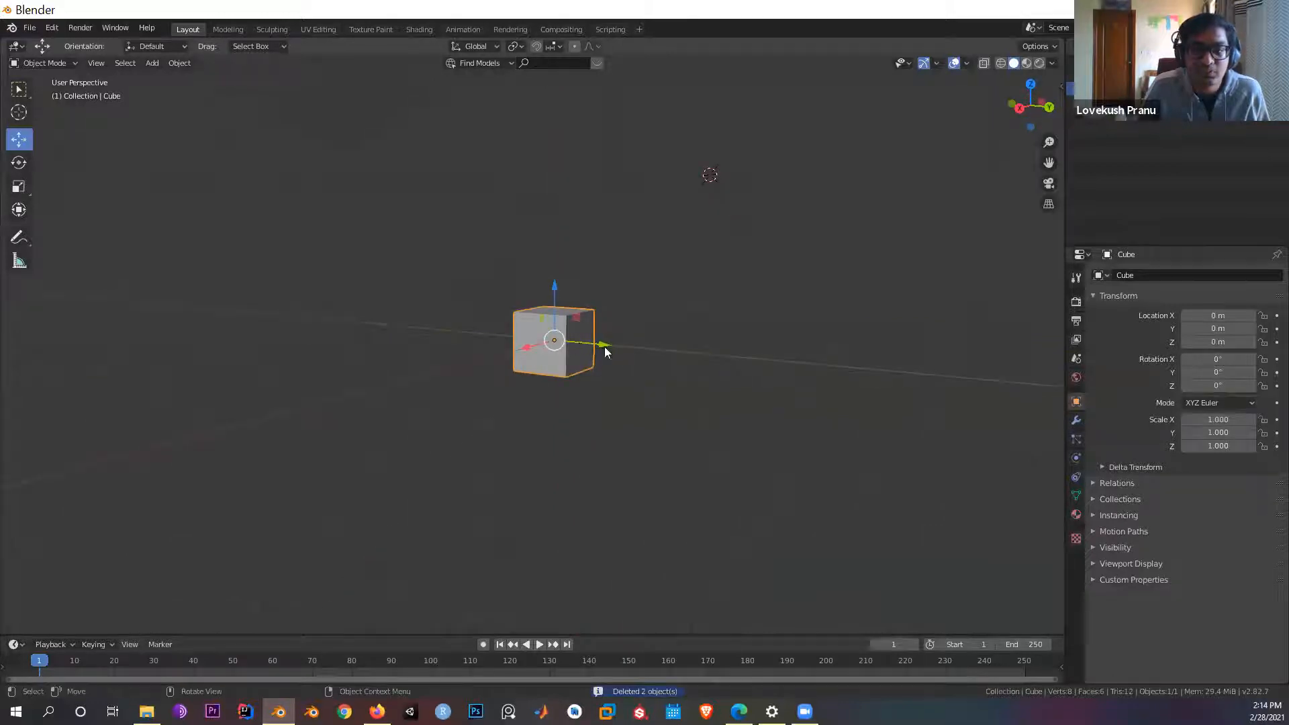
left_click_drag(602, 348, 559, 342)
left_click_drag(583, 278, 582, 287)
middle_click_drag(658, 348, 647, 367)
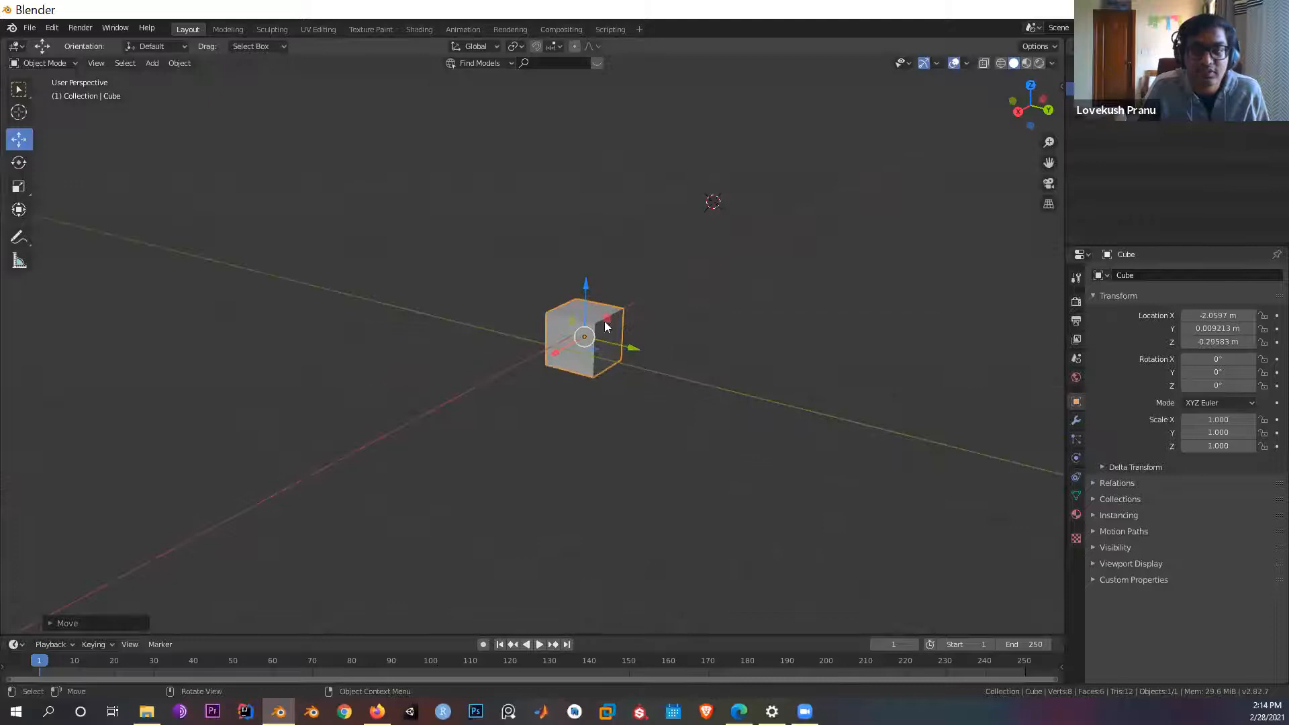
Step: Move the cube with the Move tool to about X 0.09 m, Y 0.19 m and Z 0.00 m
scroll(631, 325, "up", 4)
mouse_move(629, 316)
left_mouse_down()
mouse_move(584, 274)
mouse_move(474, 268)
mouse_move(551, 315)
mouse_move(524, 252)
mouse_move(595, 329)
mouse_move(565, 274)
mouse_move(667, 276)
mouse_move(618, 328)
left_mouse_up()
middle_click_drag(702, 408, 692, 380)
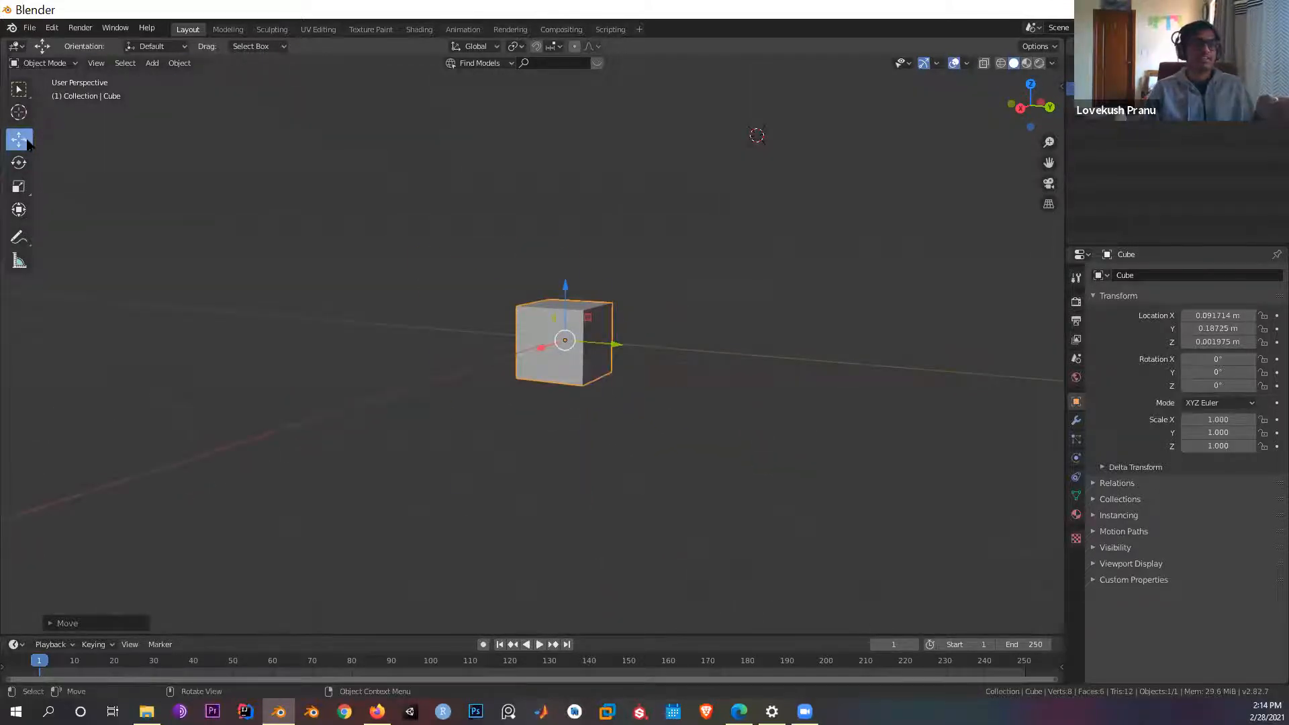
middle_click_drag(749, 447, 712, 448)
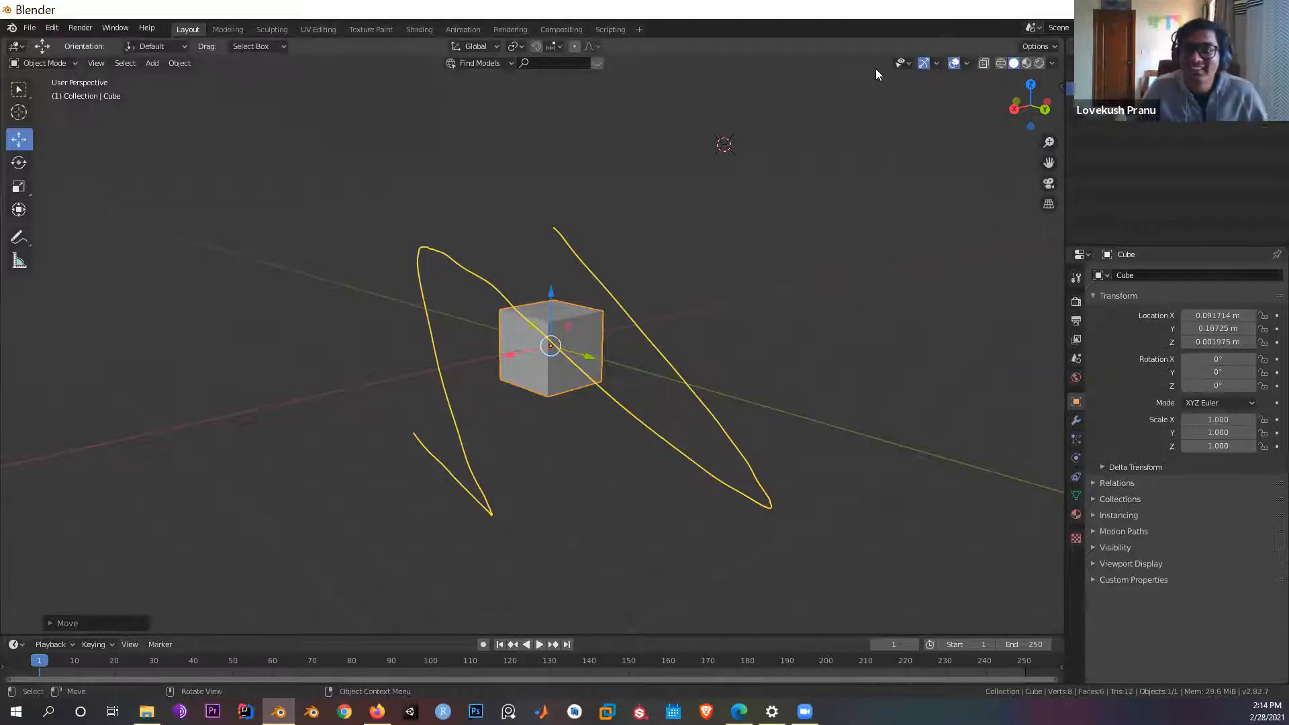
left_click(659, 92)
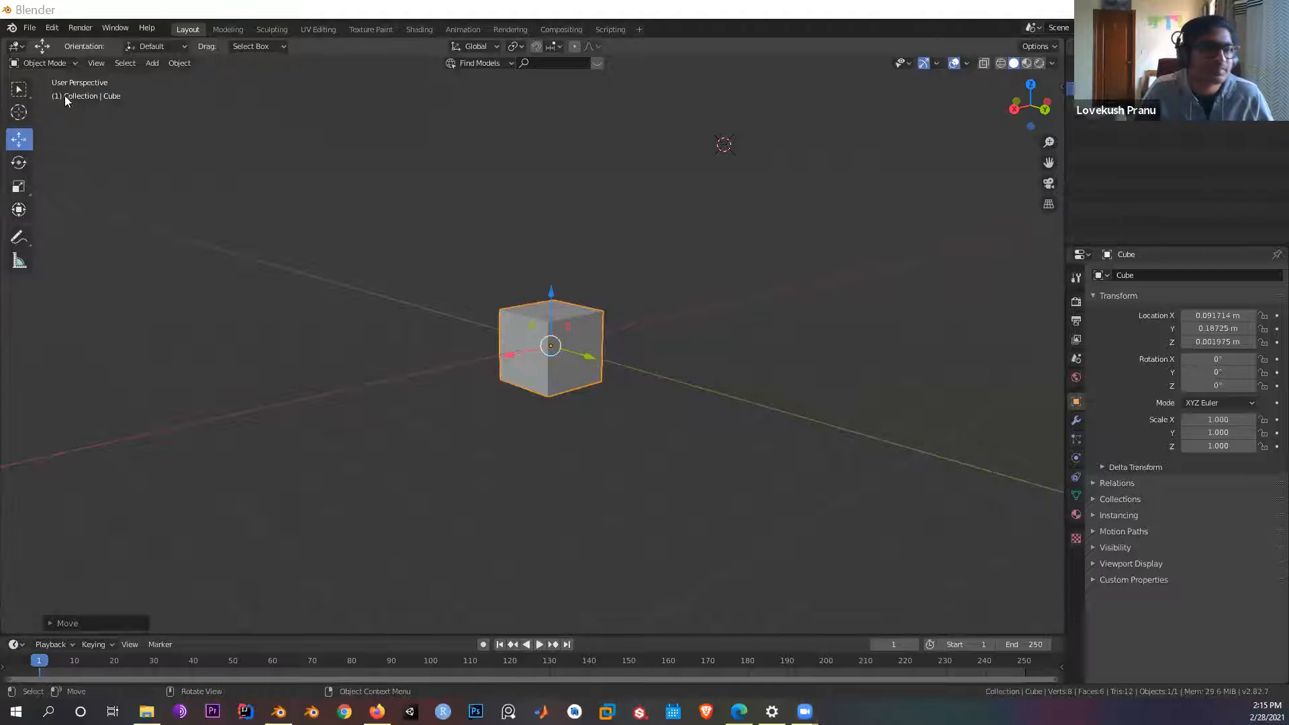
middle_click_drag(547, 224, 829, 95)
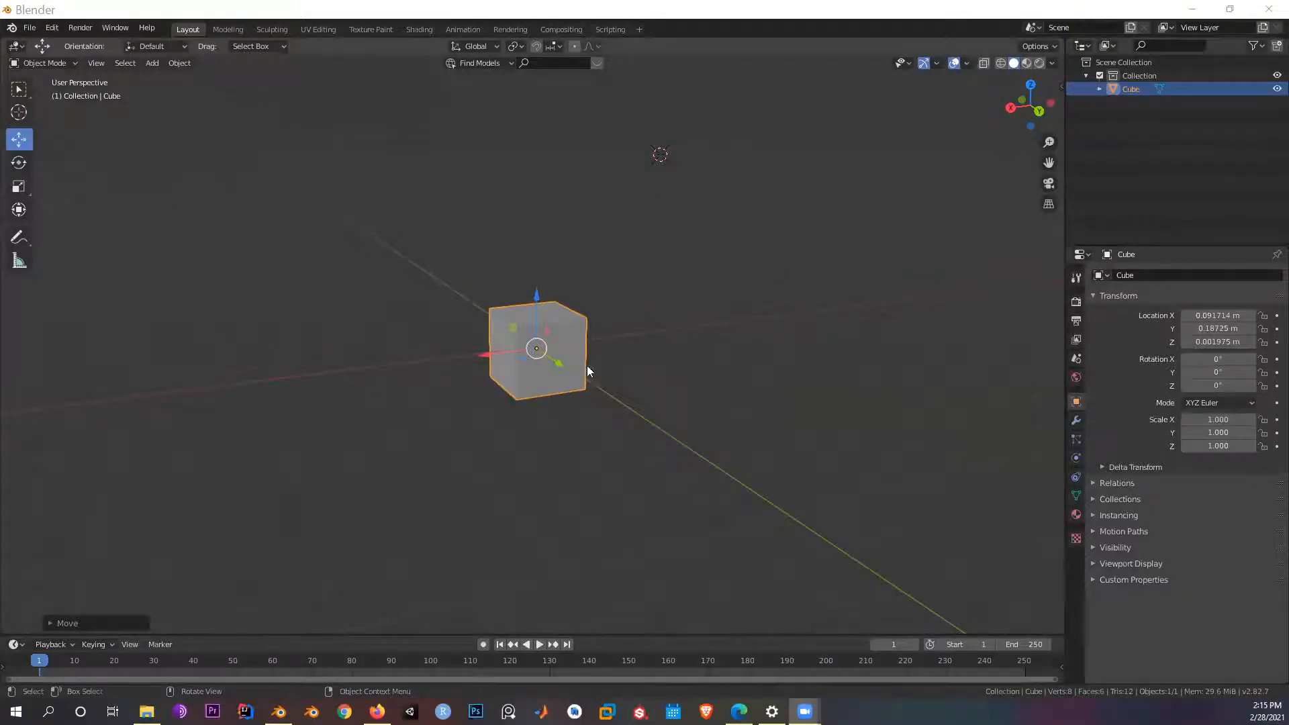
middle_click_drag(602, 326, 671, 376)
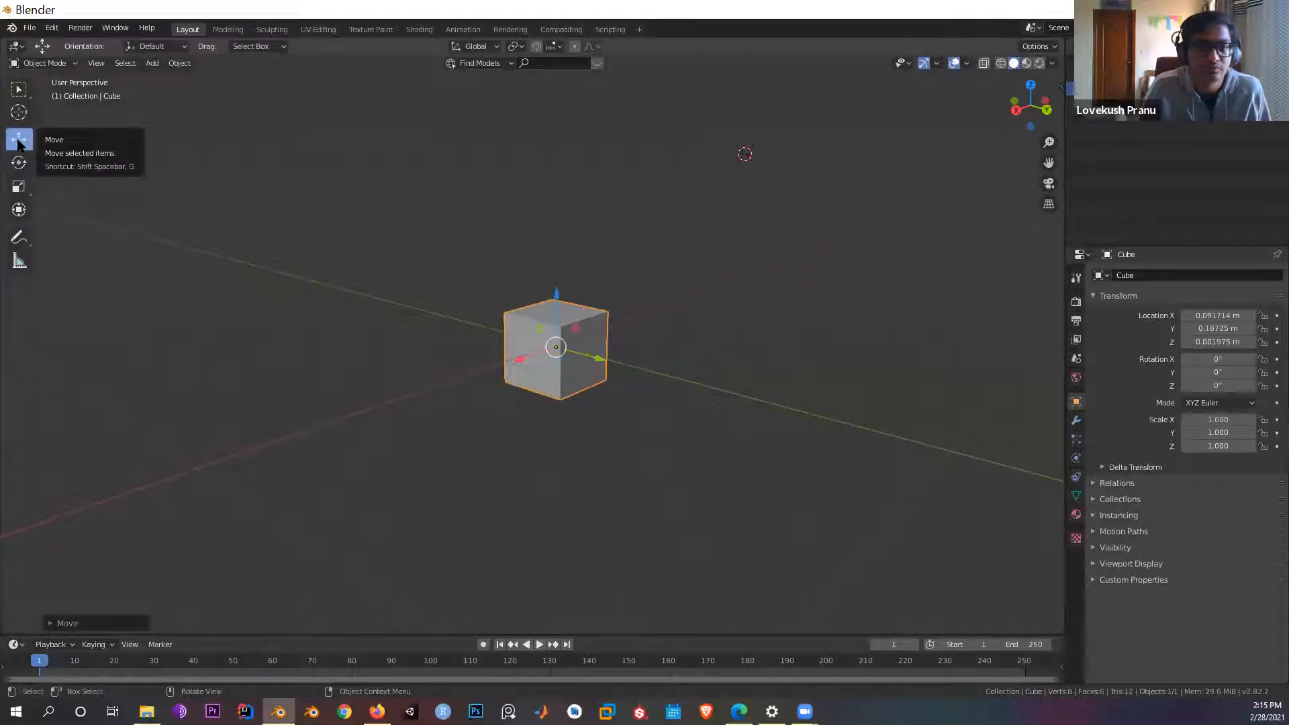
Step: Move the cube along Y and Z with the Move tool to about Y 0.48 m and Z 0.82 m
left_click(19, 93)
left_click(19, 112)
left_click(19, 89)
left_click(18, 112)
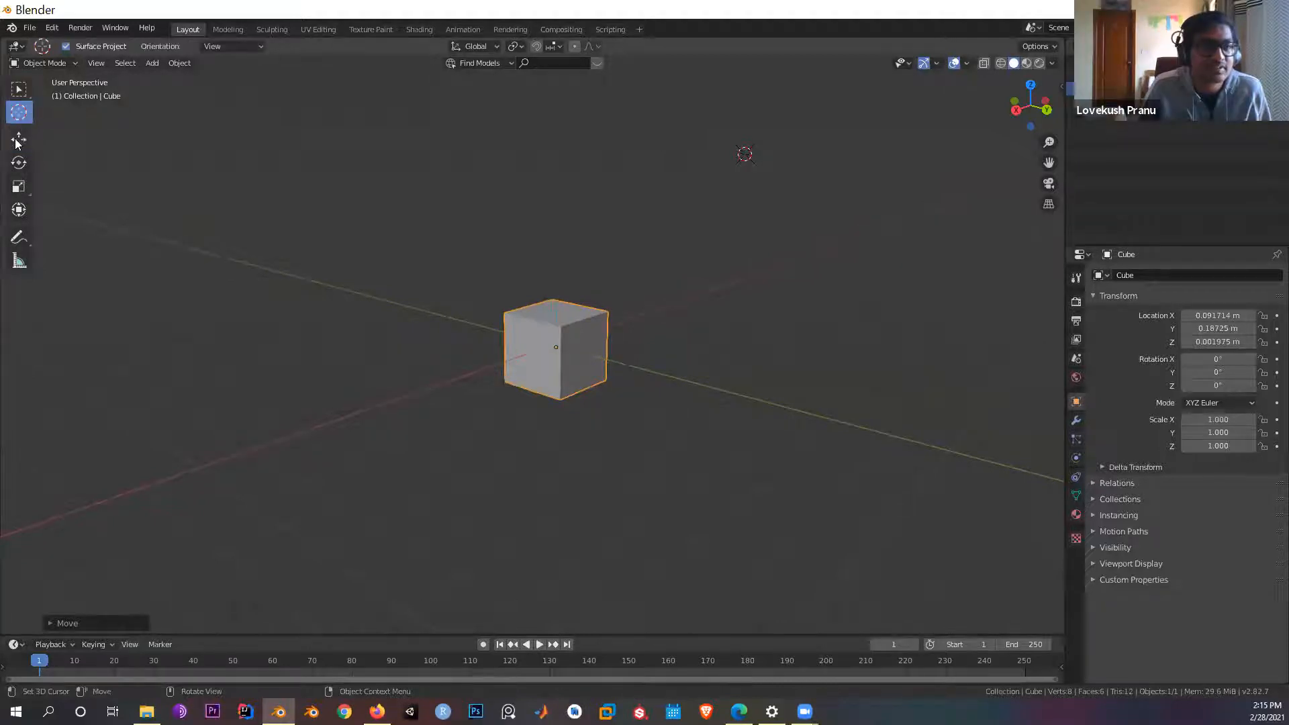
left_click(19, 139)
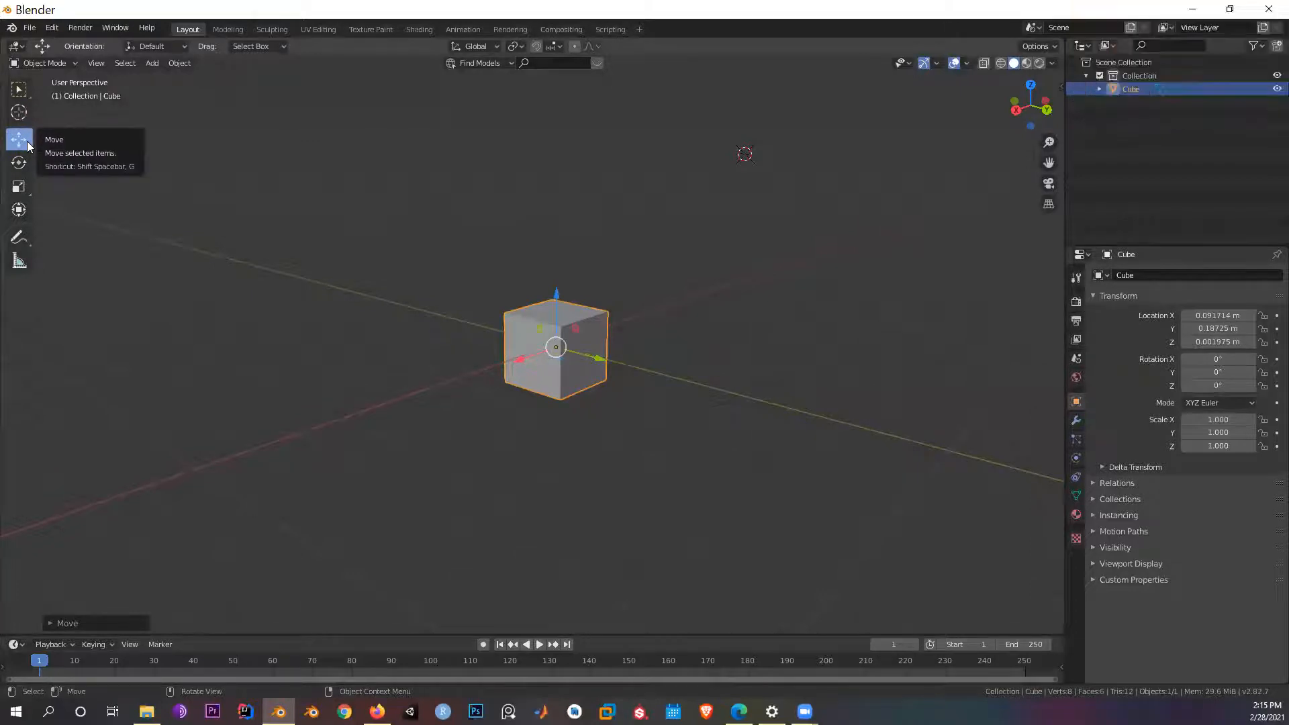
middle_click_drag(410, 326, 595, 353)
left_click_drag(611, 352, 522, 274)
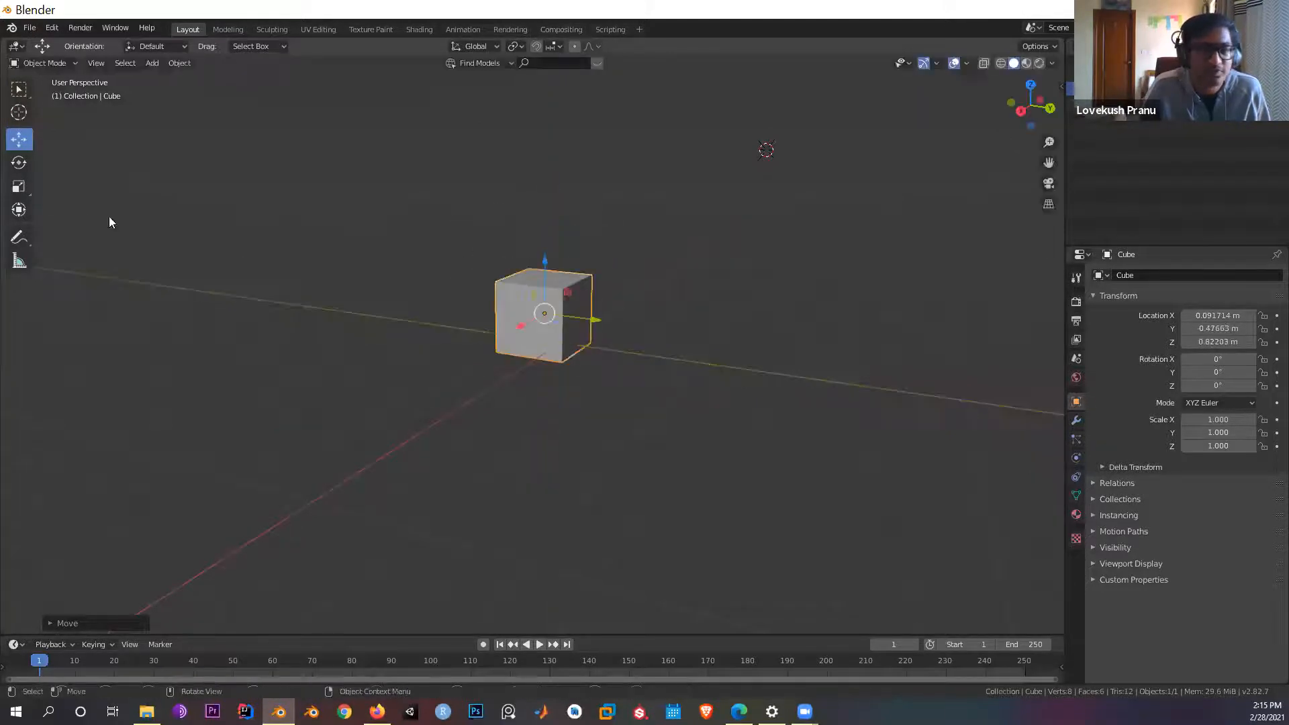
Step: Rotate the cube freely with the Rotate tool and inspect it from another angle
left_click(21, 163)
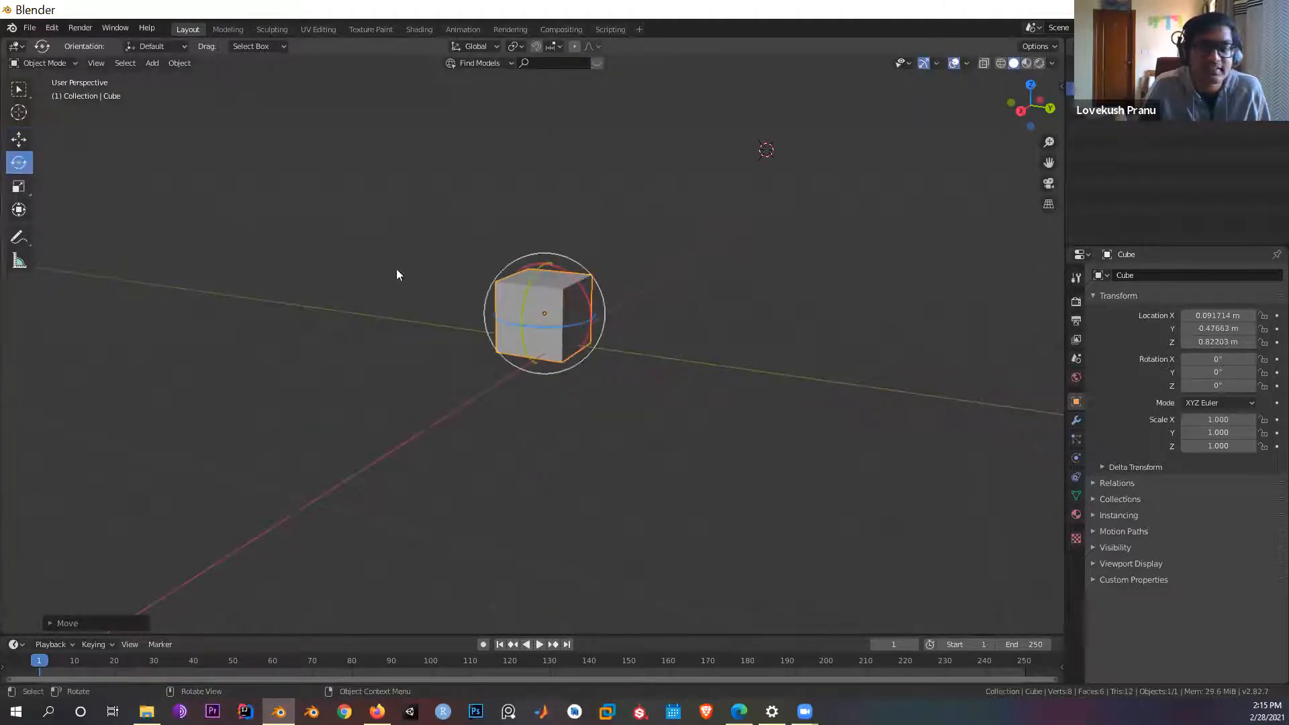
mouse_move(582, 290)
left_mouse_down()
mouse_move(546, 261)
mouse_move(610, 288)
mouse_move(521, 265)
mouse_move(576, 484)
mouse_move(589, 242)
mouse_move(590, 265)
left_mouse_up()
middle_click_drag(579, 407, 53, 185)
Step: Undo the cube's rotation and its recent moves along X and Z
key("ctrl+z")
key("ctrl+z")
key("ctrl+z")
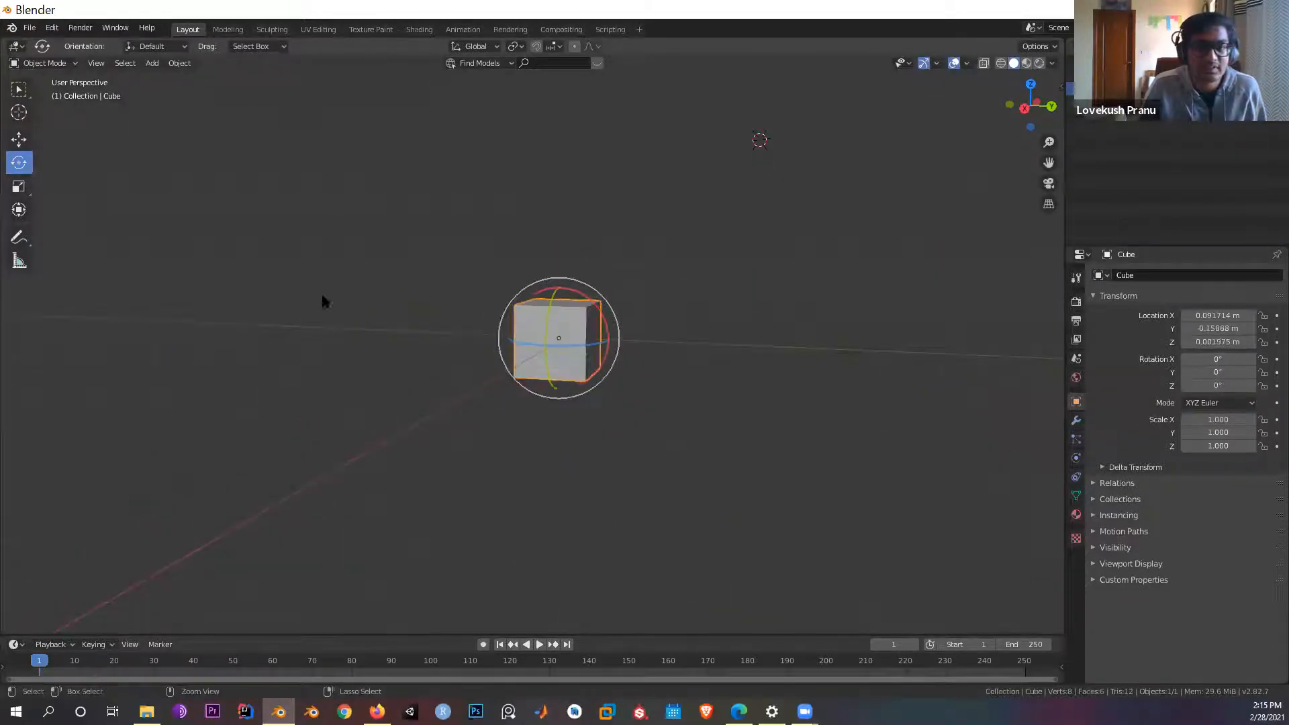
key("ctrl+z")
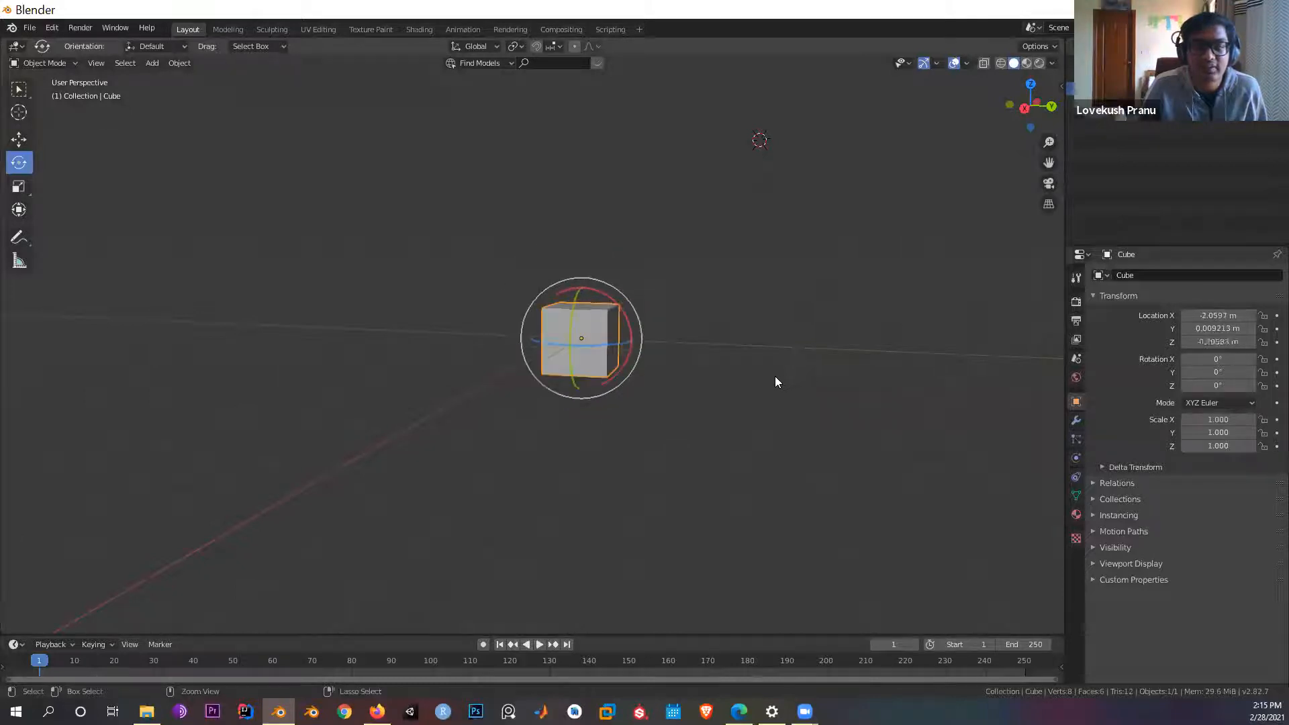
middle_click_drag(592, 396, 586, 380)
key("ctrl+z")
scroll(586, 380, "up", 2)
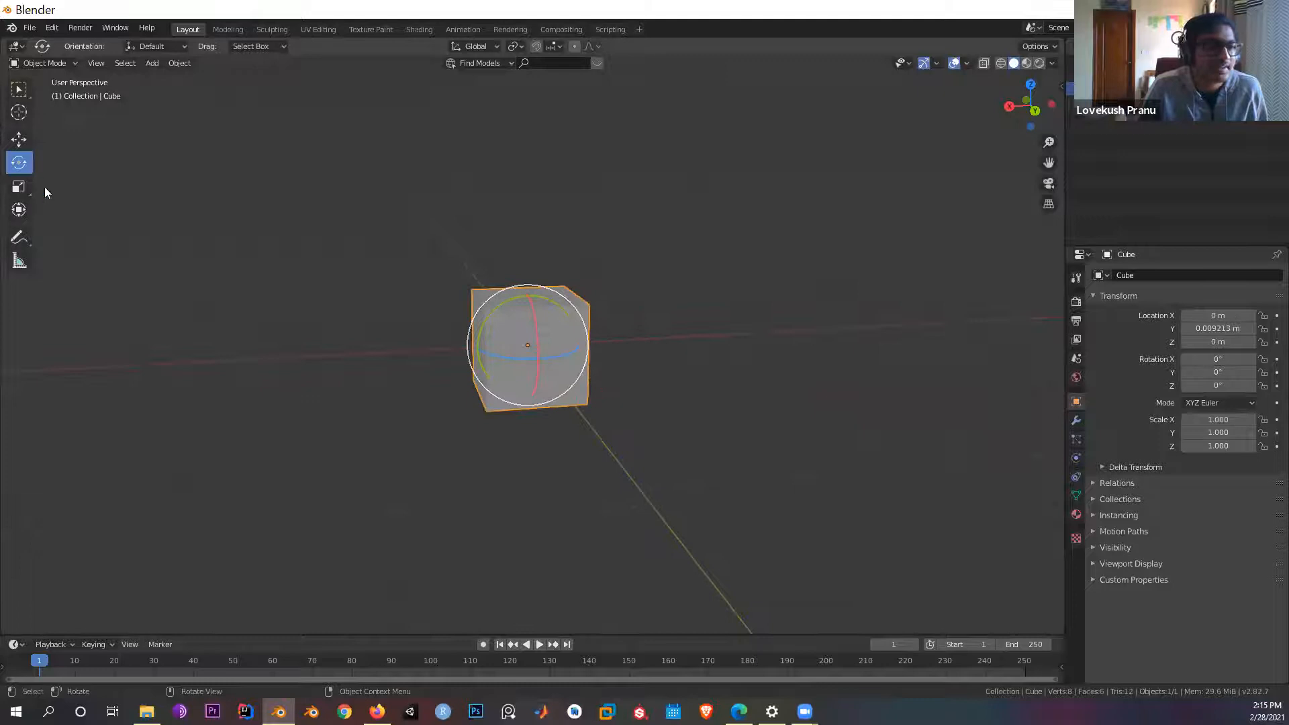
Step: Scale the cube with the Scale tool to about 0.934 along Y and 1.577 along Z
left_click(19, 188)
middle_click_drag(751, 347, 615, 342)
scroll(783, 347, "up", 2)
scroll(783, 346, "down", 3)
mouse_move(618, 342)
left_mouse_down()
mouse_move(854, 348)
mouse_move(615, 342)
left_mouse_up()
left_click_drag(574, 278, 574, 244)
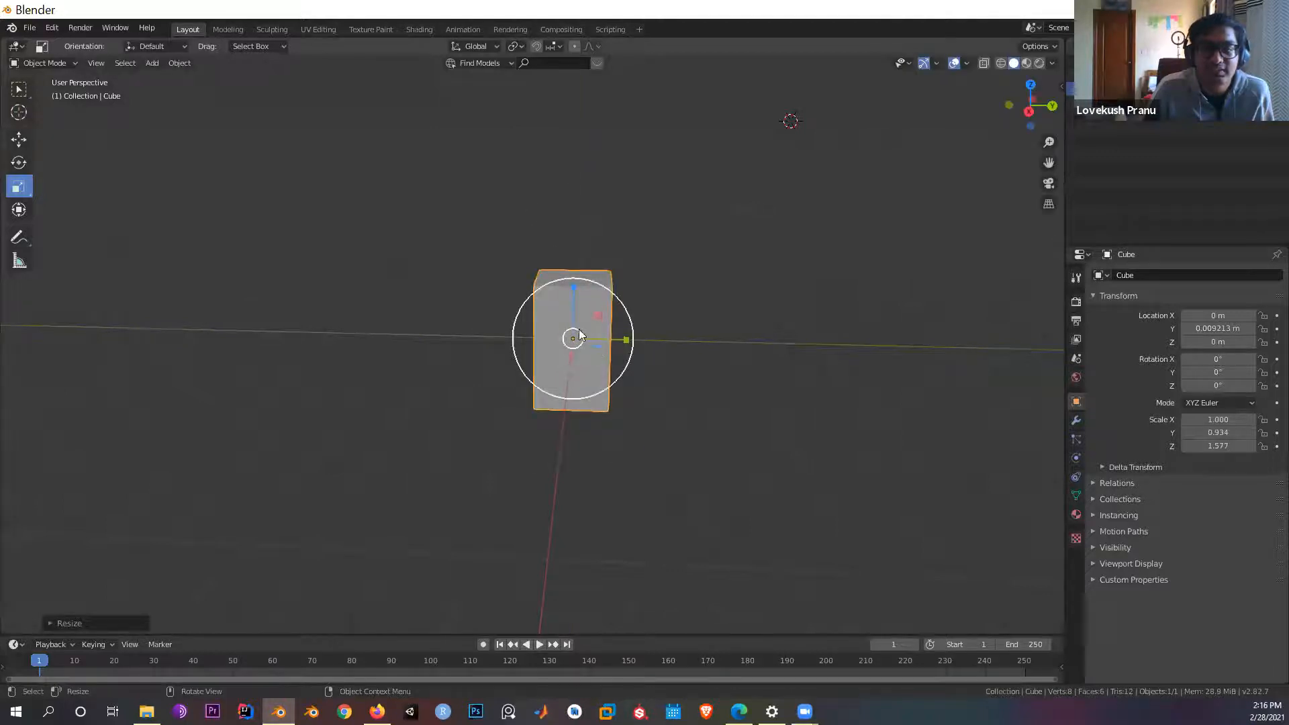
Step: Scale the whole cube up uniformly, and undo that together with the Z scaling
left_click_drag(633, 306, 705, 309)
key("ctrl+z")
key("ctrl+z")
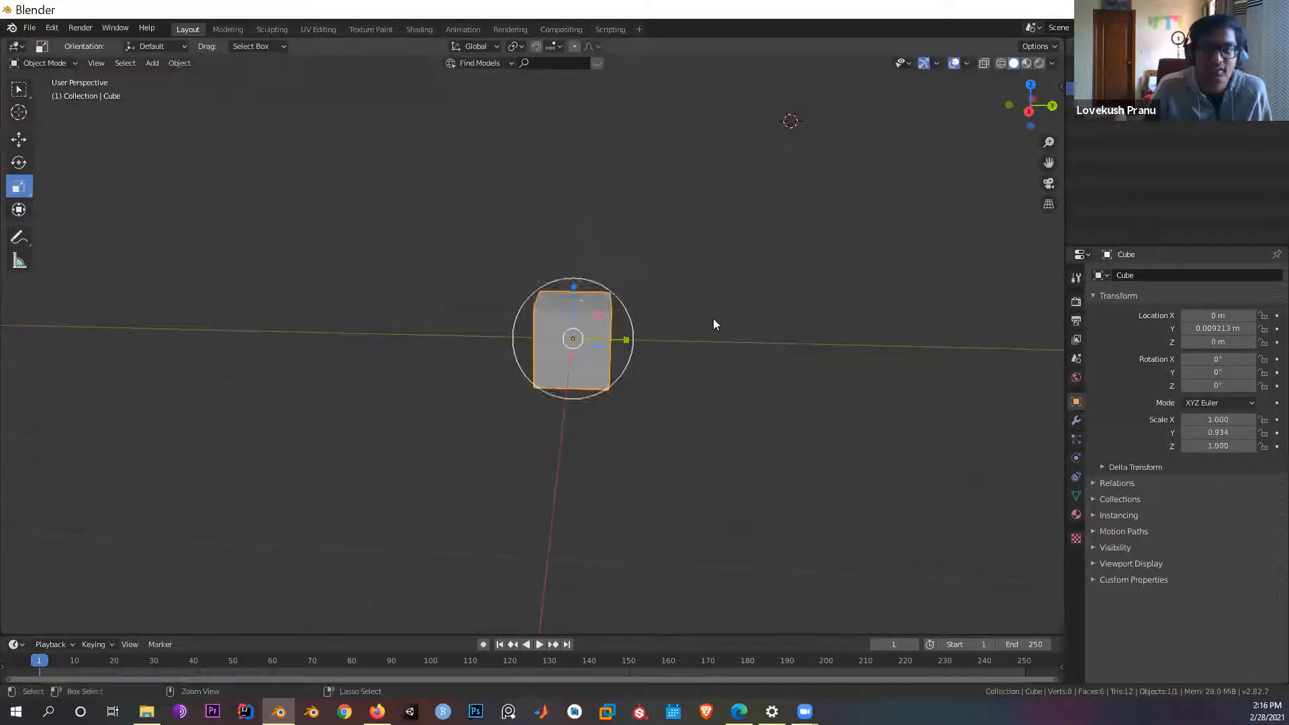
Step: Use the Transform tool to move the cube to Y 0.13 m, rotate X to -14.8° and scale Y to 1.815 and Z to 1.092
middle_click_drag(649, 330, 470, 302)
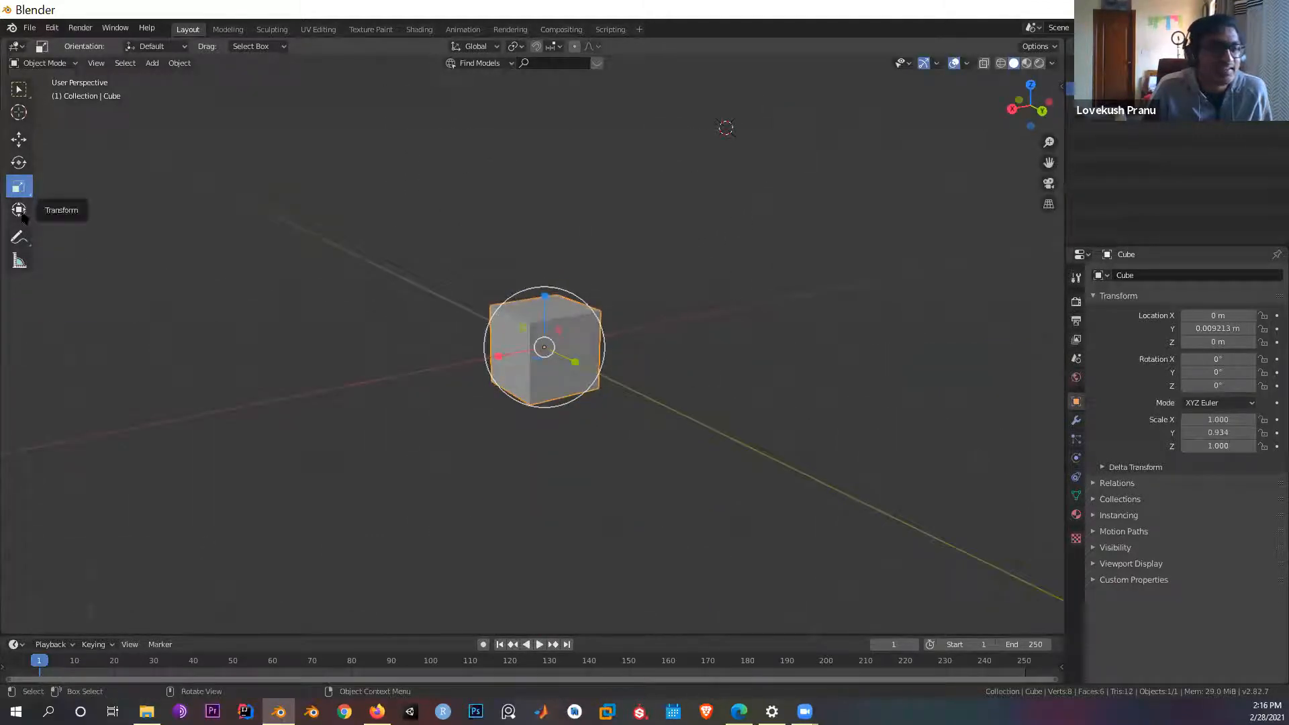
left_click(22, 214)
middle_click_drag(539, 411, 58, 108)
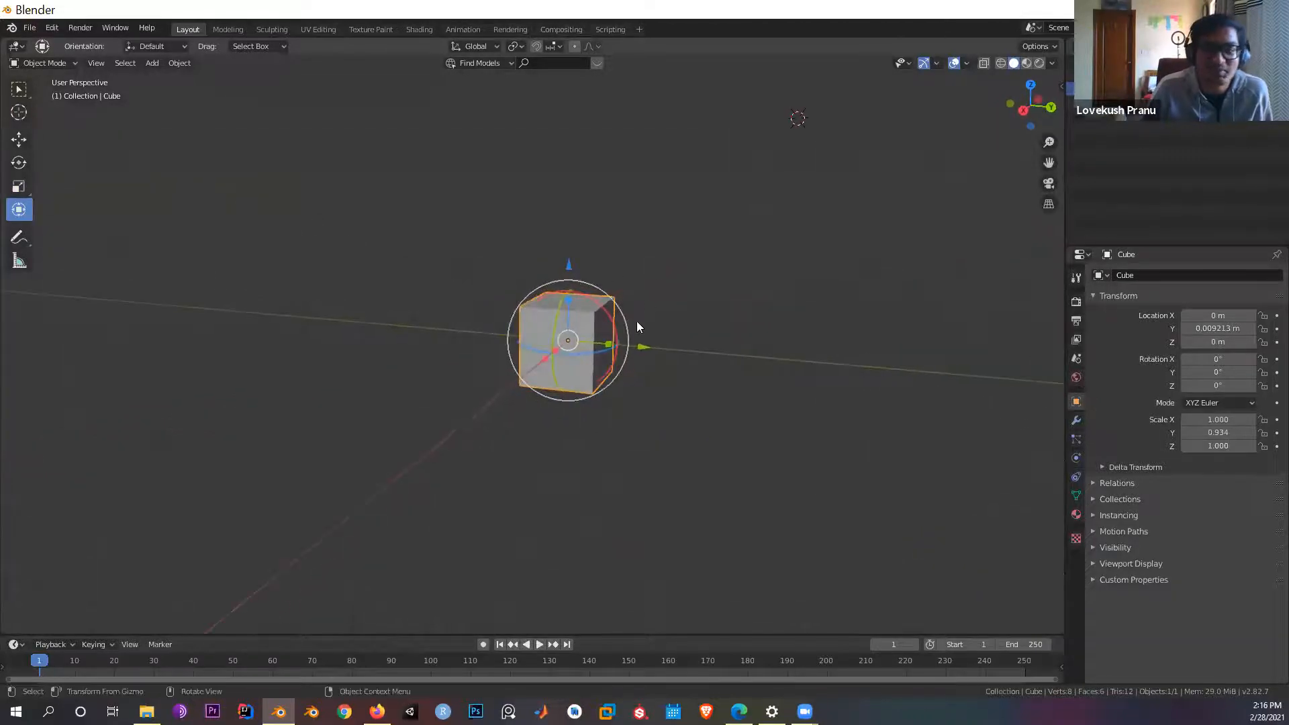
scroll(637, 327, "up", 3)
scroll(702, 340, "down", 2)
left_click_drag(648, 346, 844, 377)
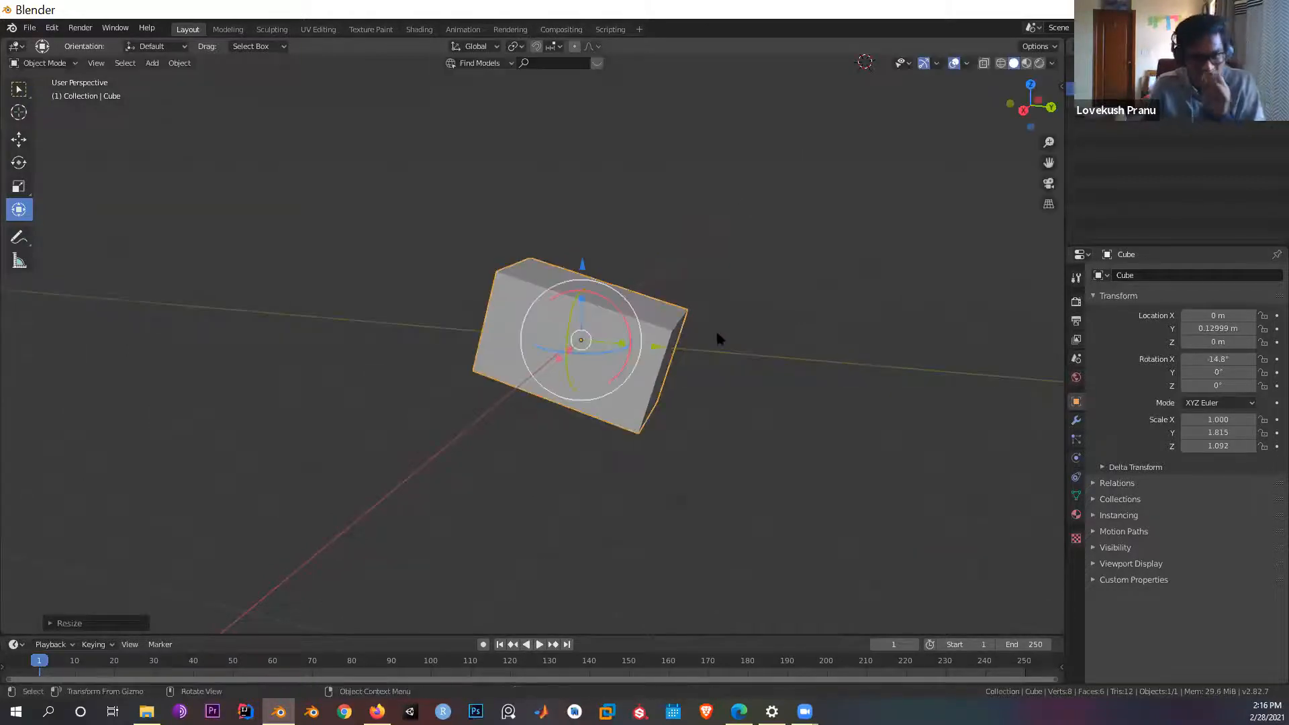
Step: Undo the cube's last rotation and scaling made with the Transform tool
middle_click_drag(717, 336, 756, 338)
key("ctrl+z")
key("ctrl+z")
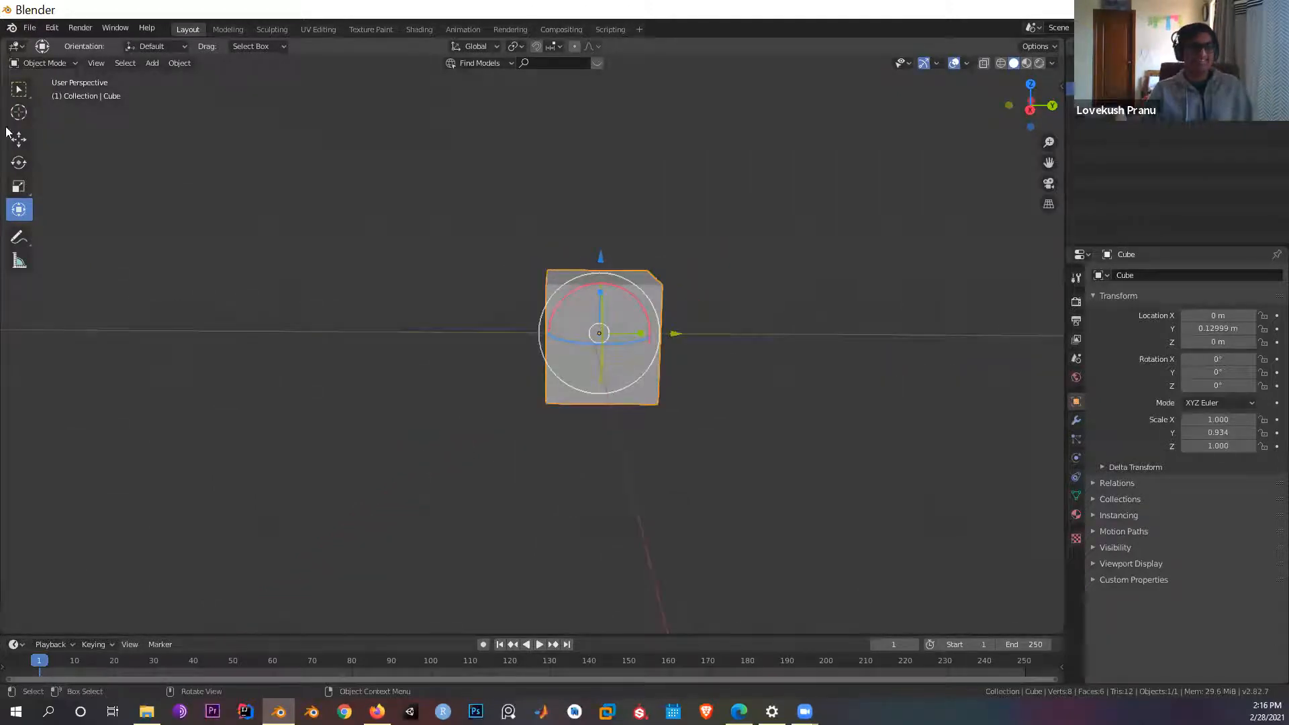
Step: With the Select Box tool active, try moving the cube freely and constrained to single axes including Y and Z, and cancel the move
left_click(19, 88)
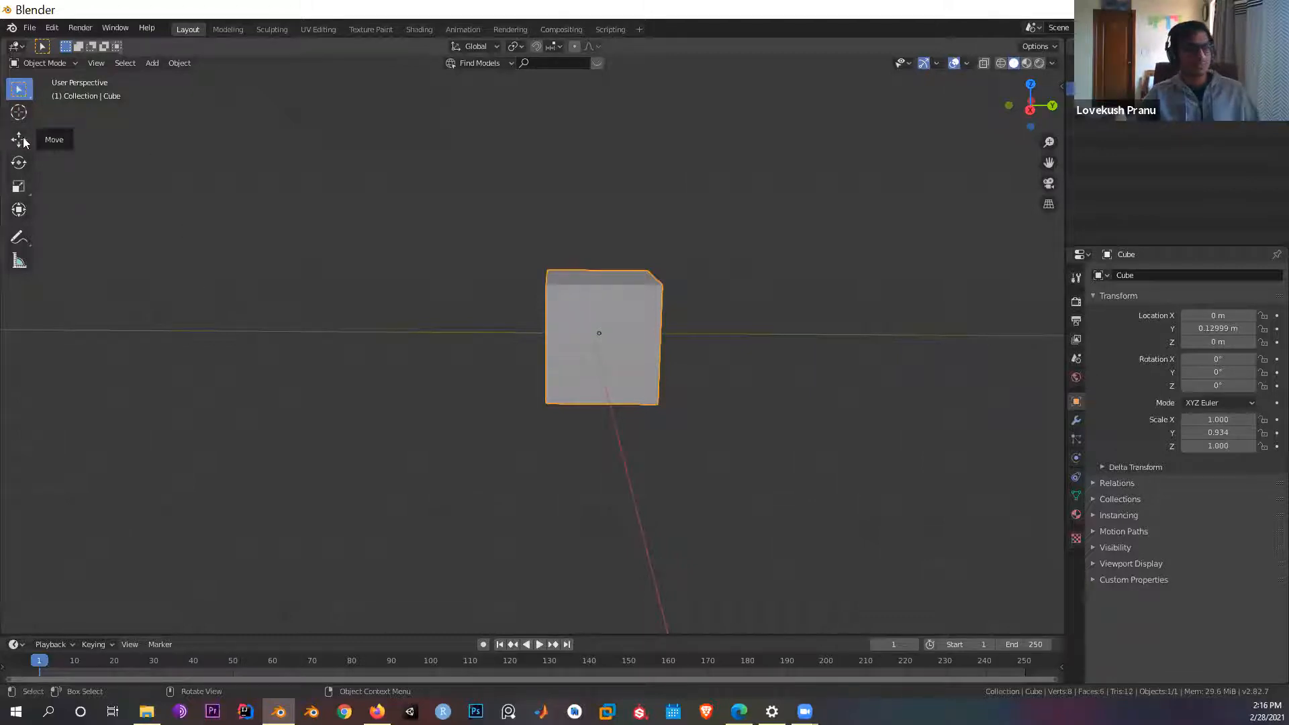
key("g")
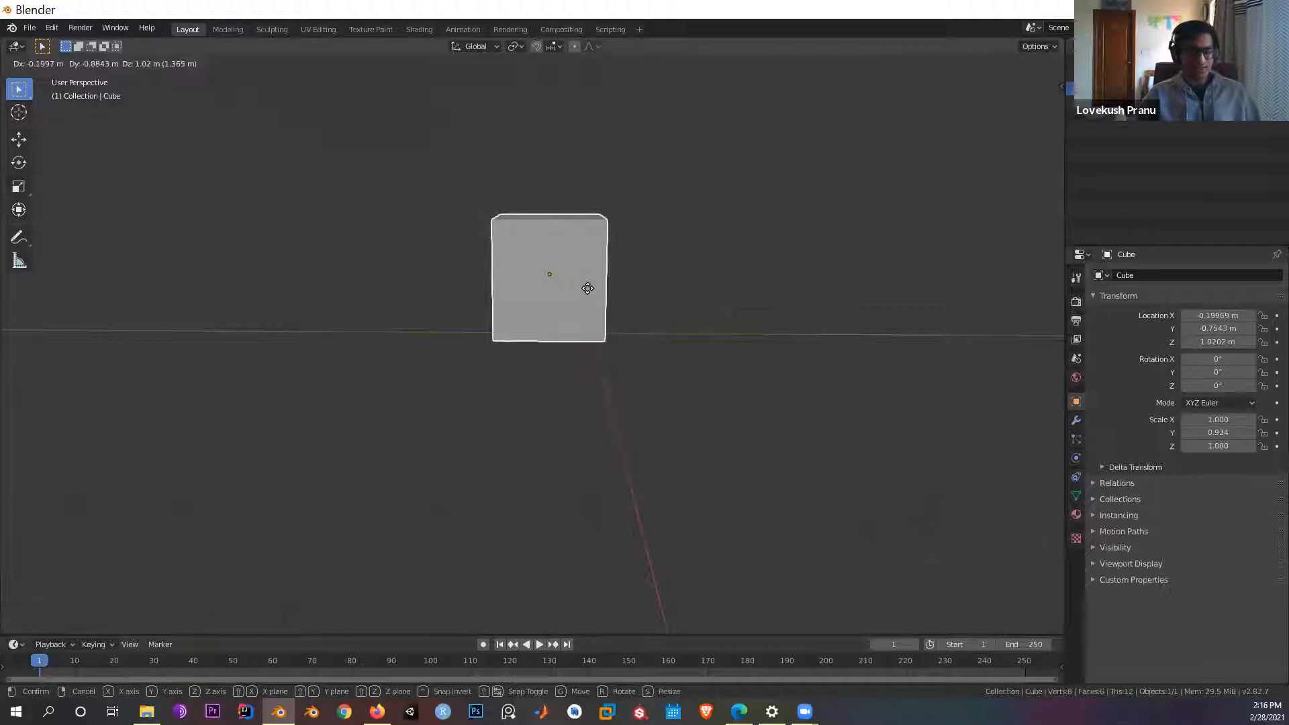
key("x")
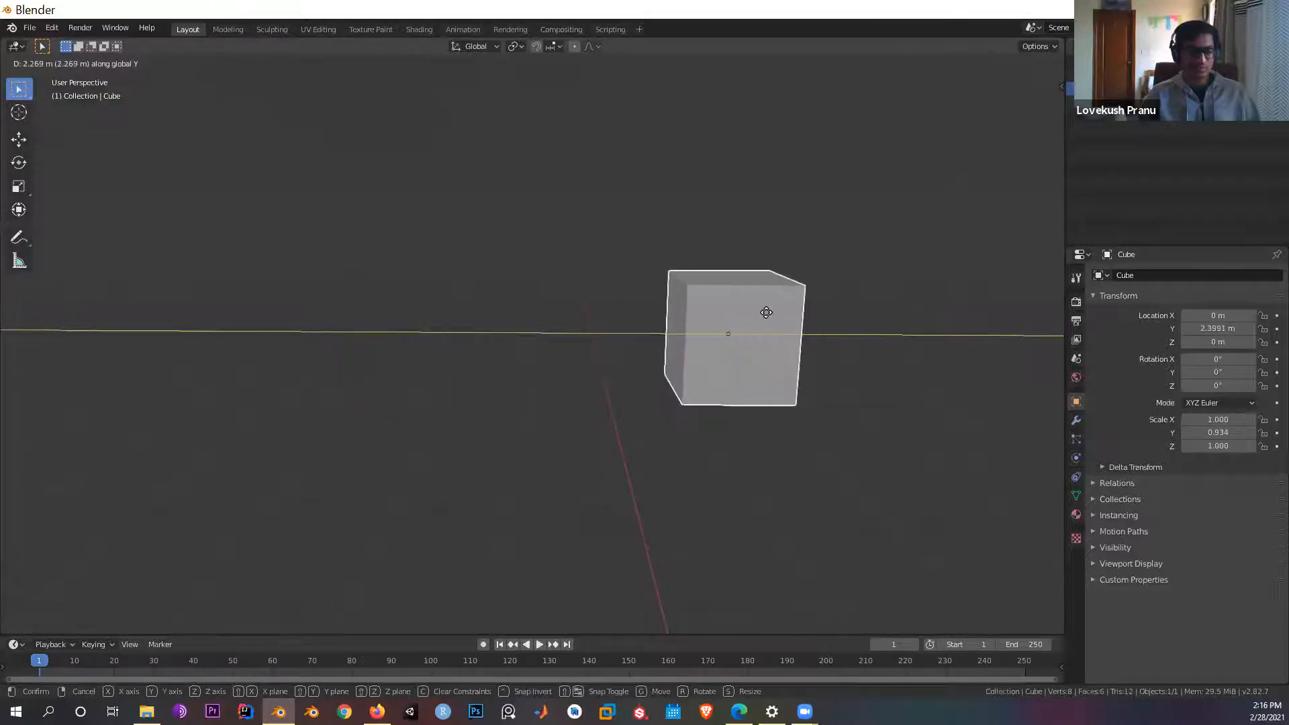
key("z")
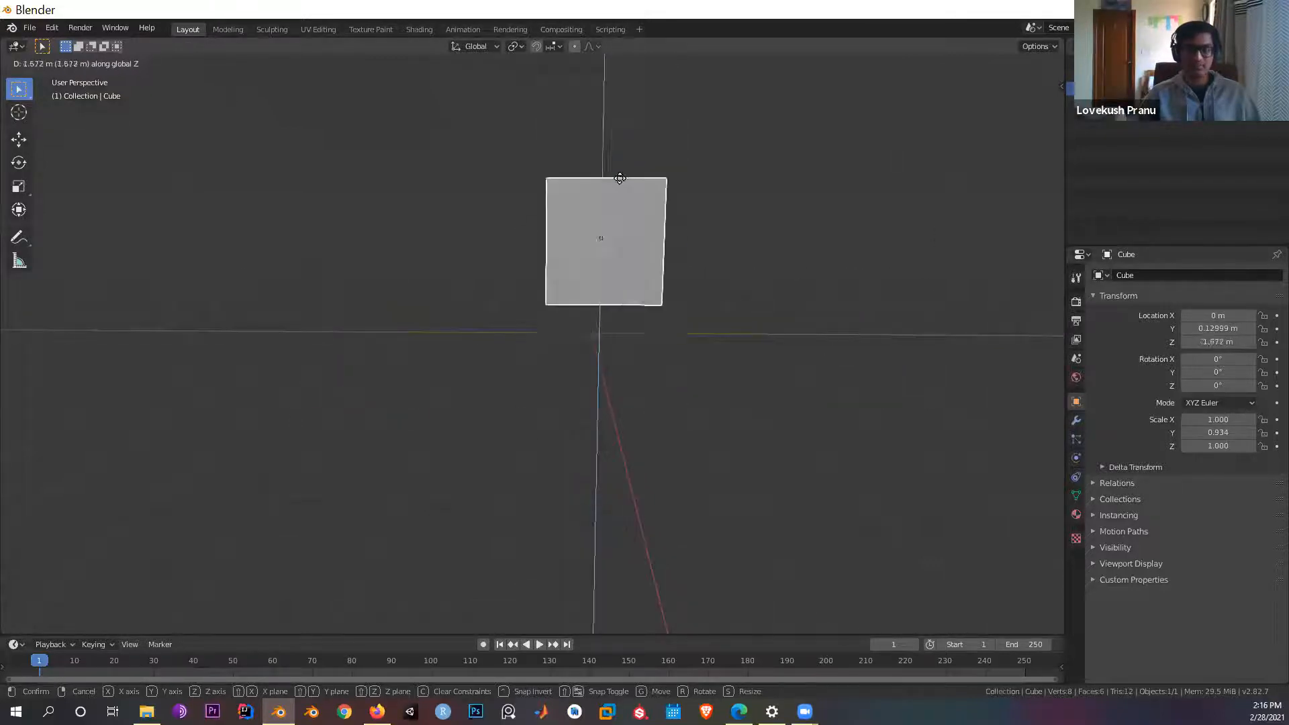
right_click(647, 256)
middle_click_drag(837, 370, 781, 374)
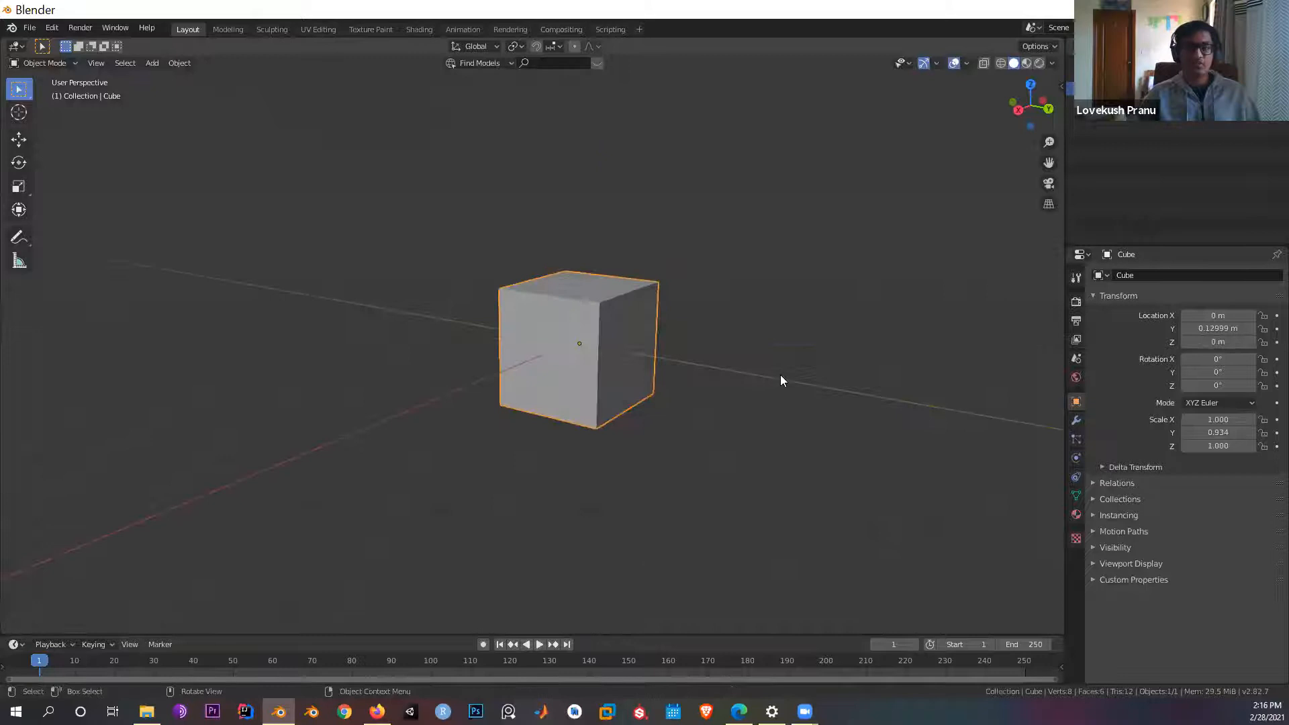
scroll(780, 375, "down", 3)
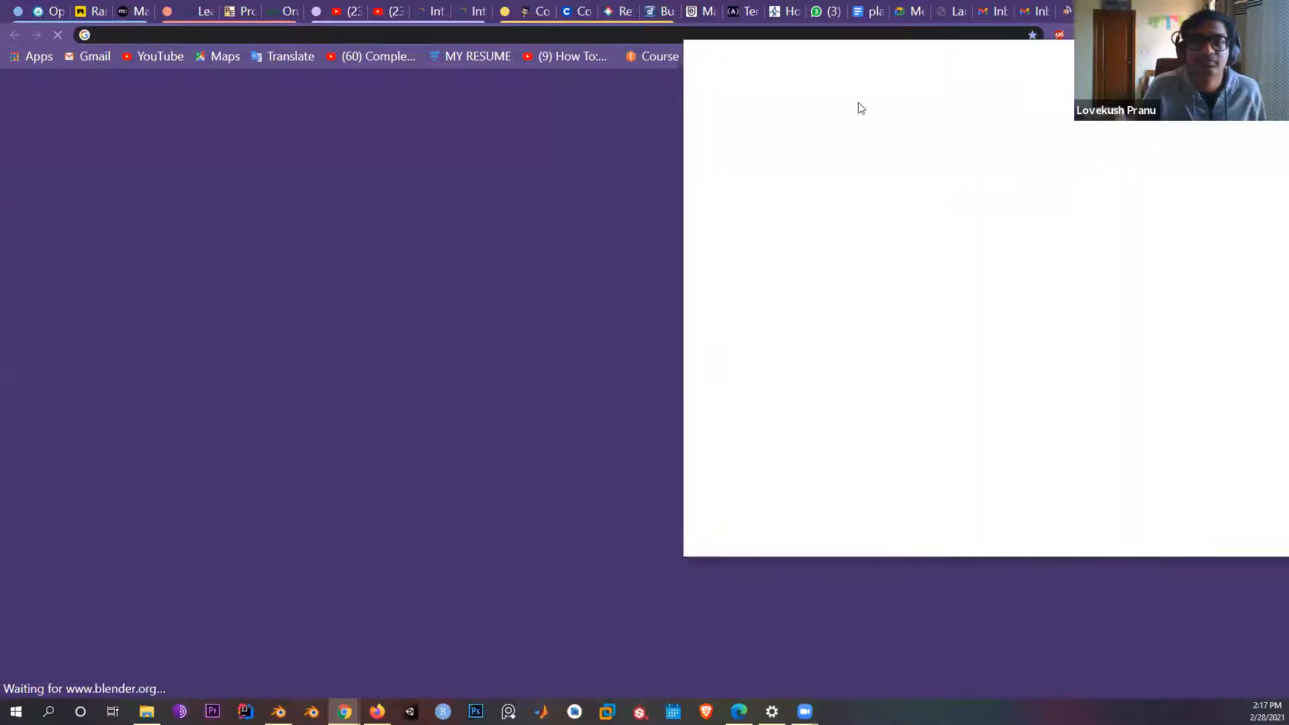
Step: Search Google in Chrome for "blender guru shortcuts pdf"
type("B")
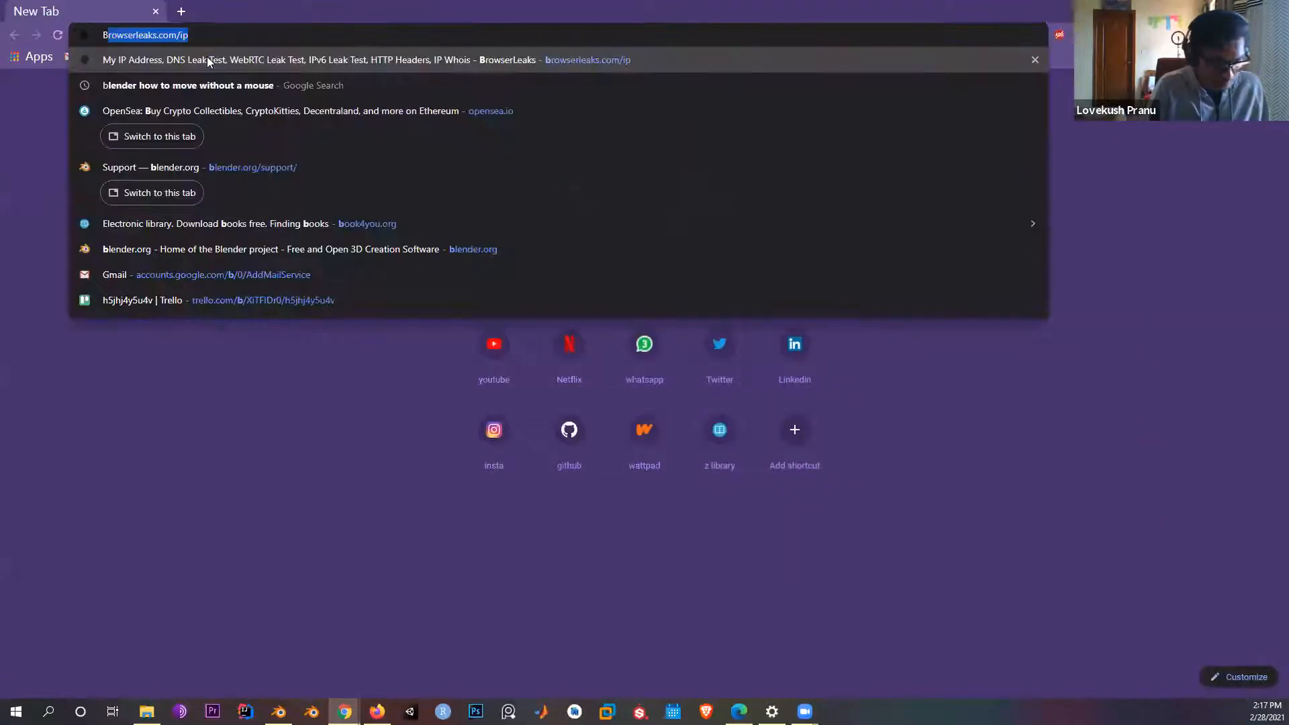
type("LEDERGUR")
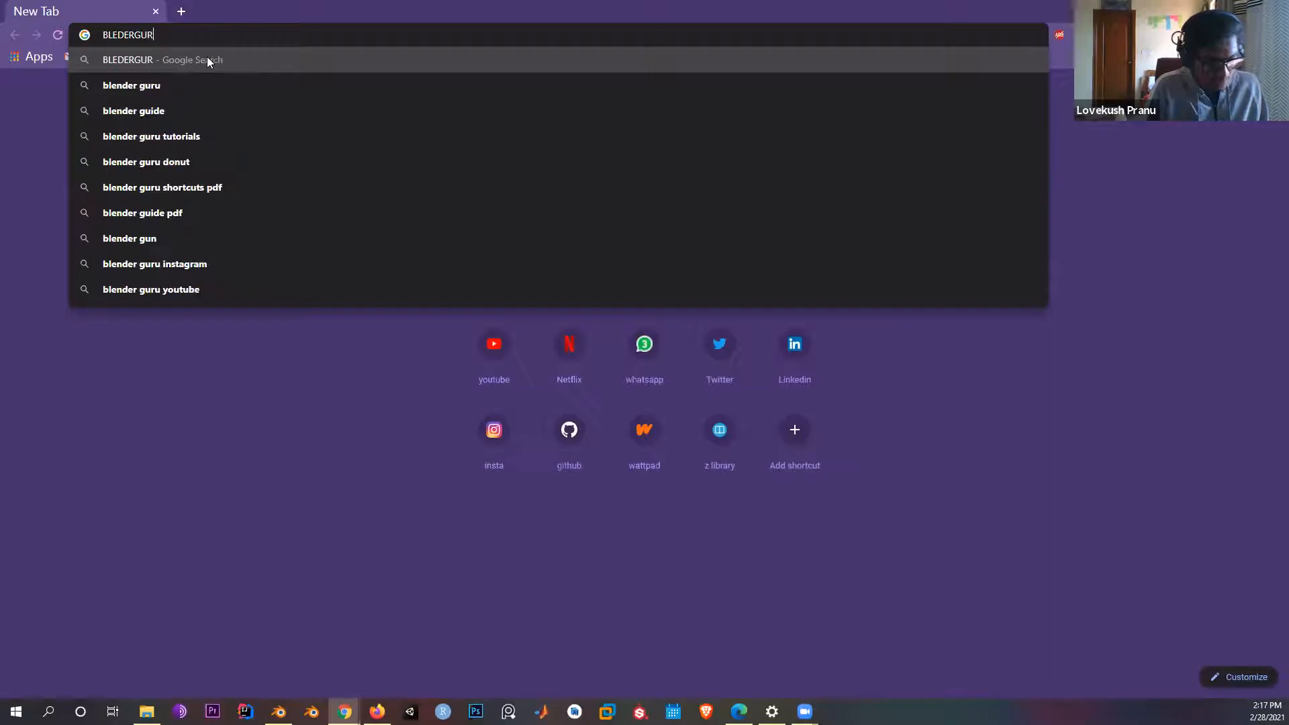
key("Down")
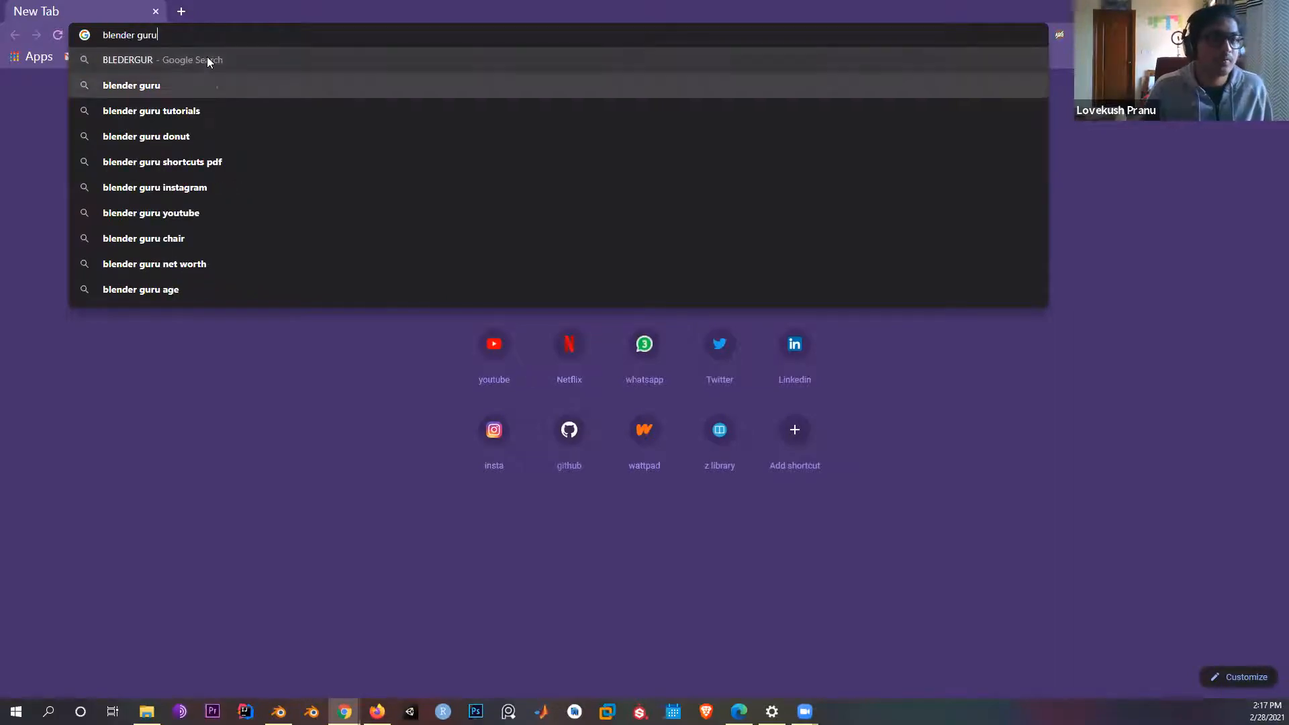
type("s")
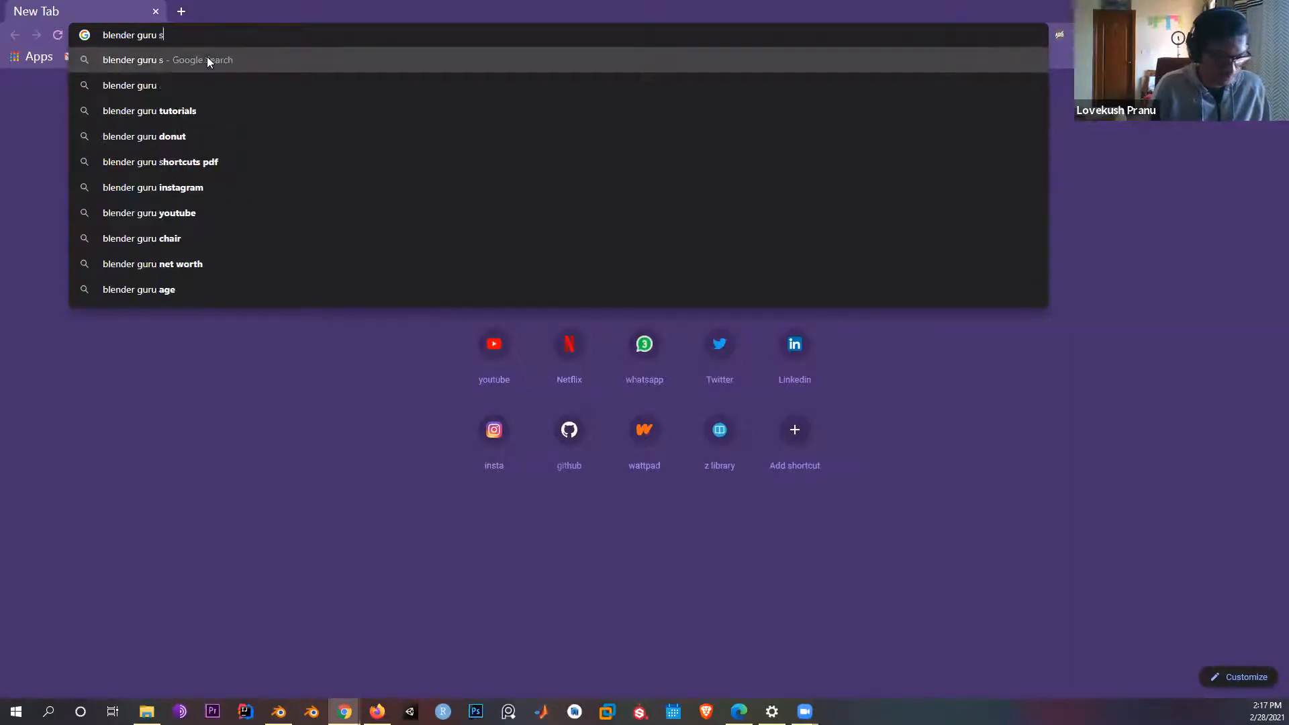
type("horcut")
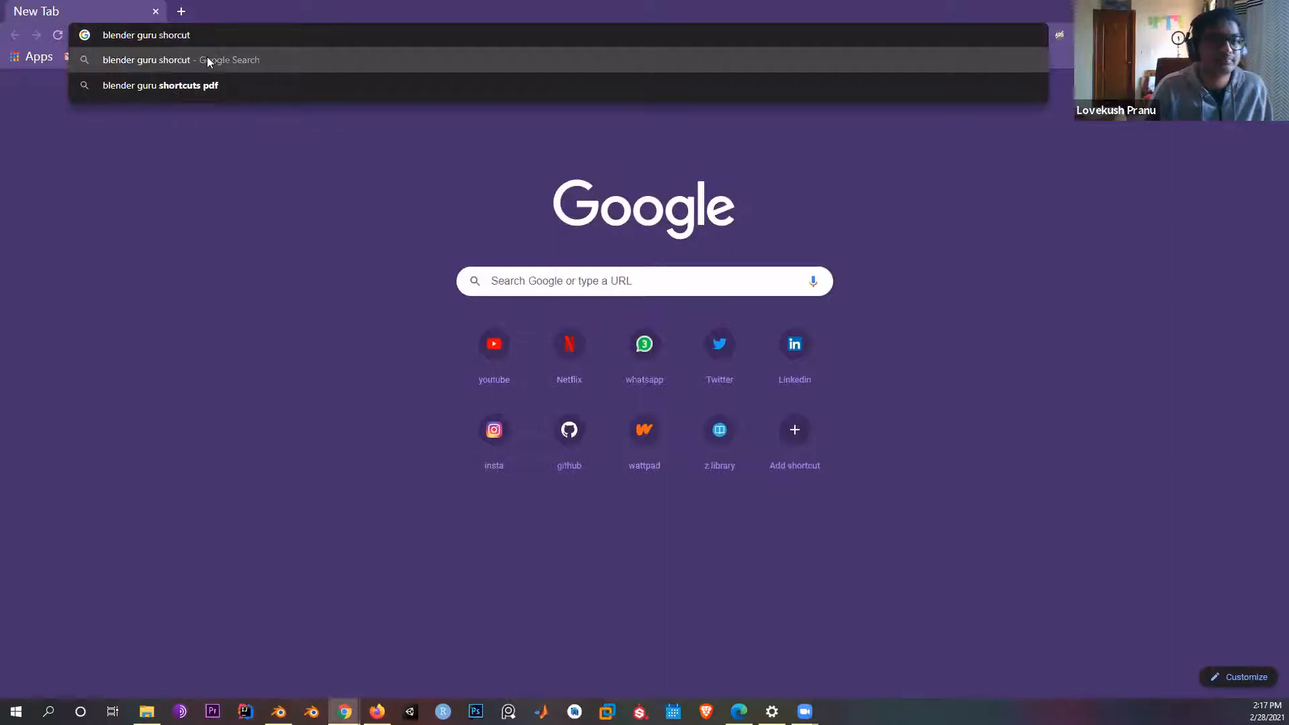
key("Down")
key("Return")
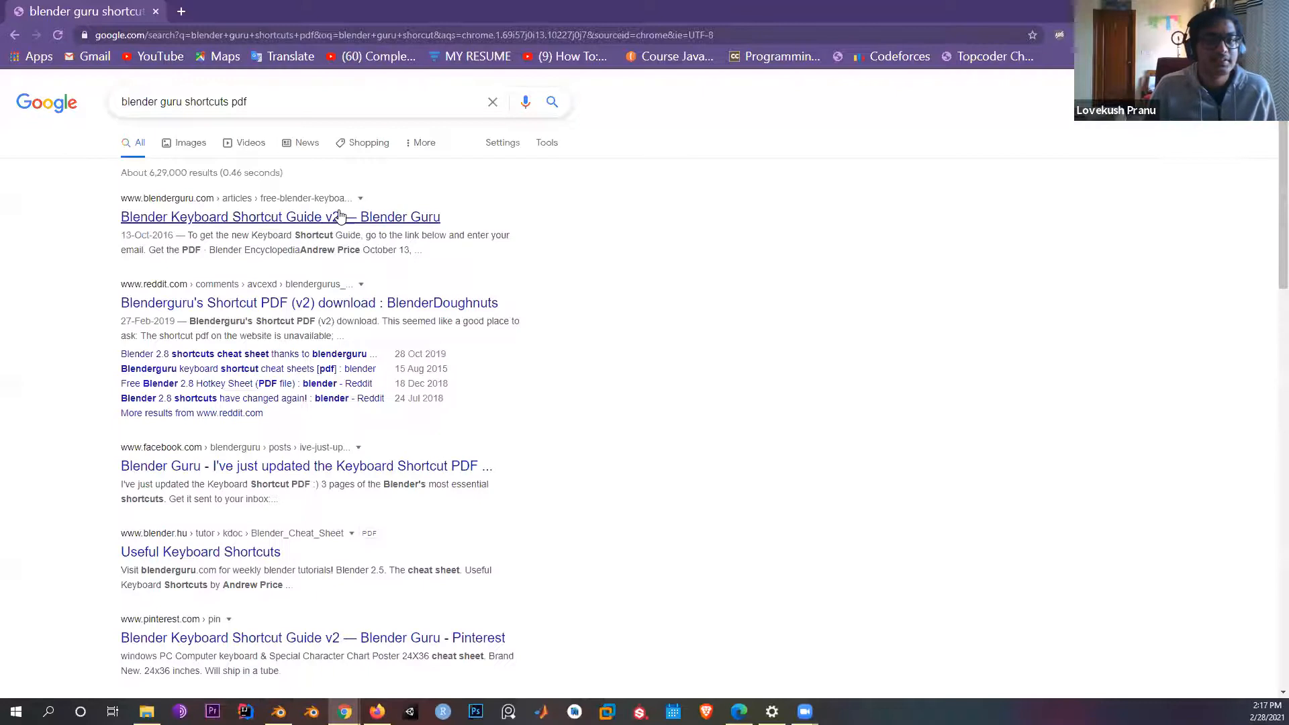
Step: Open the Blender Keyboard Shortcut Guide v2 article on Blender Guru, view its PDF download section, and leave the page
left_click(340, 215)
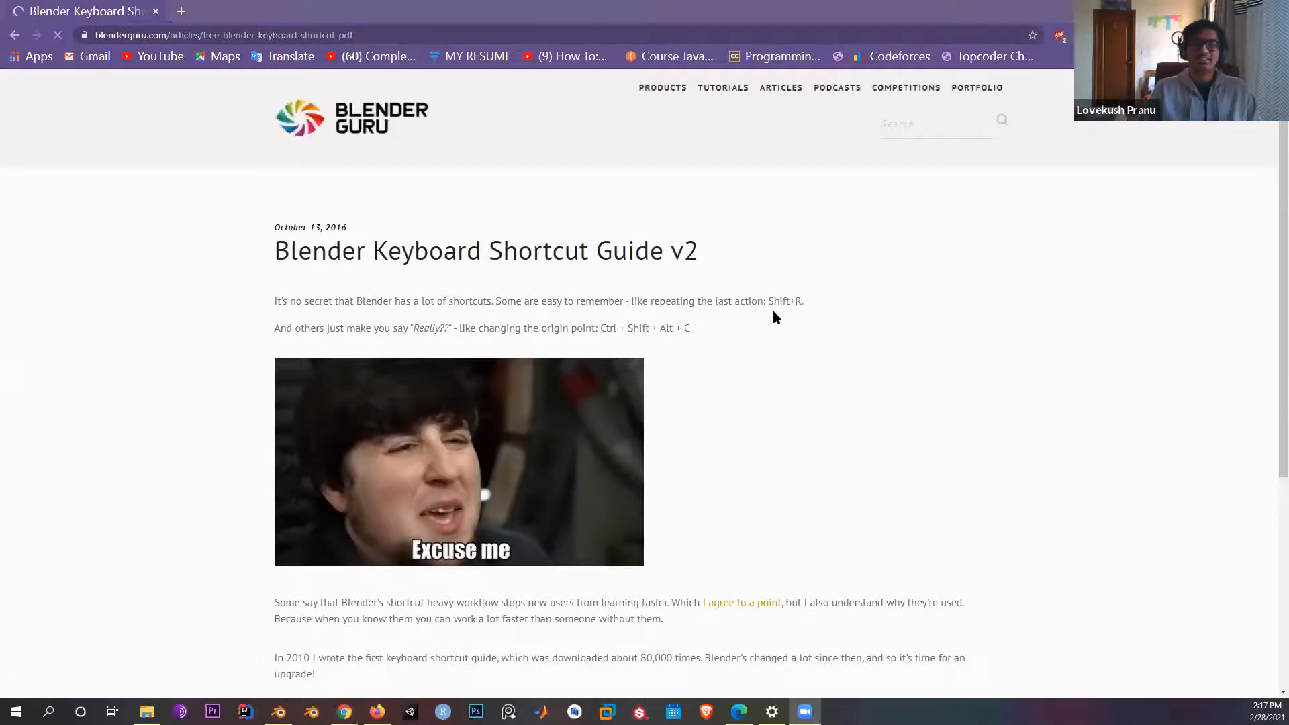
scroll(772, 316, "down", 5)
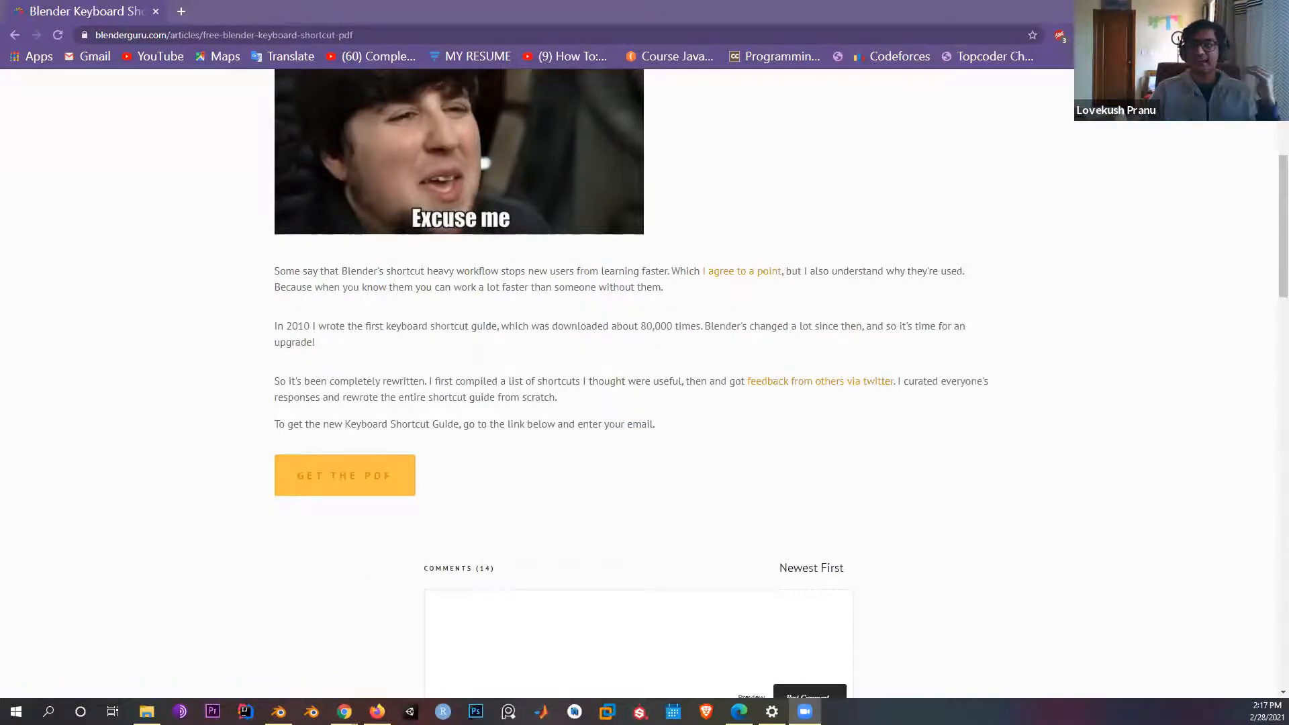
left_click(1212, 9)
left_click(1212, 10)
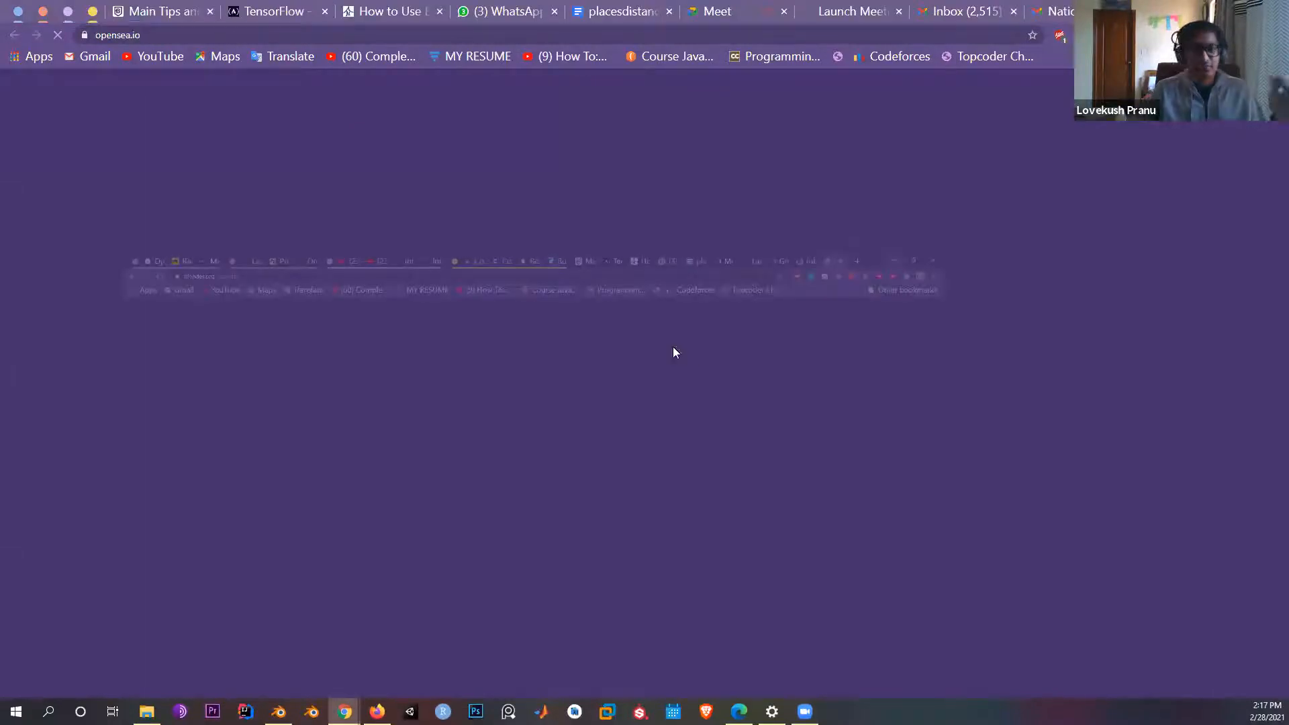
Step: Switch back to Blender, select the cube, try rotating it freely, and cancel the rotation
key("alt+Tab")
middle_click_drag(665, 415, 604, 418)
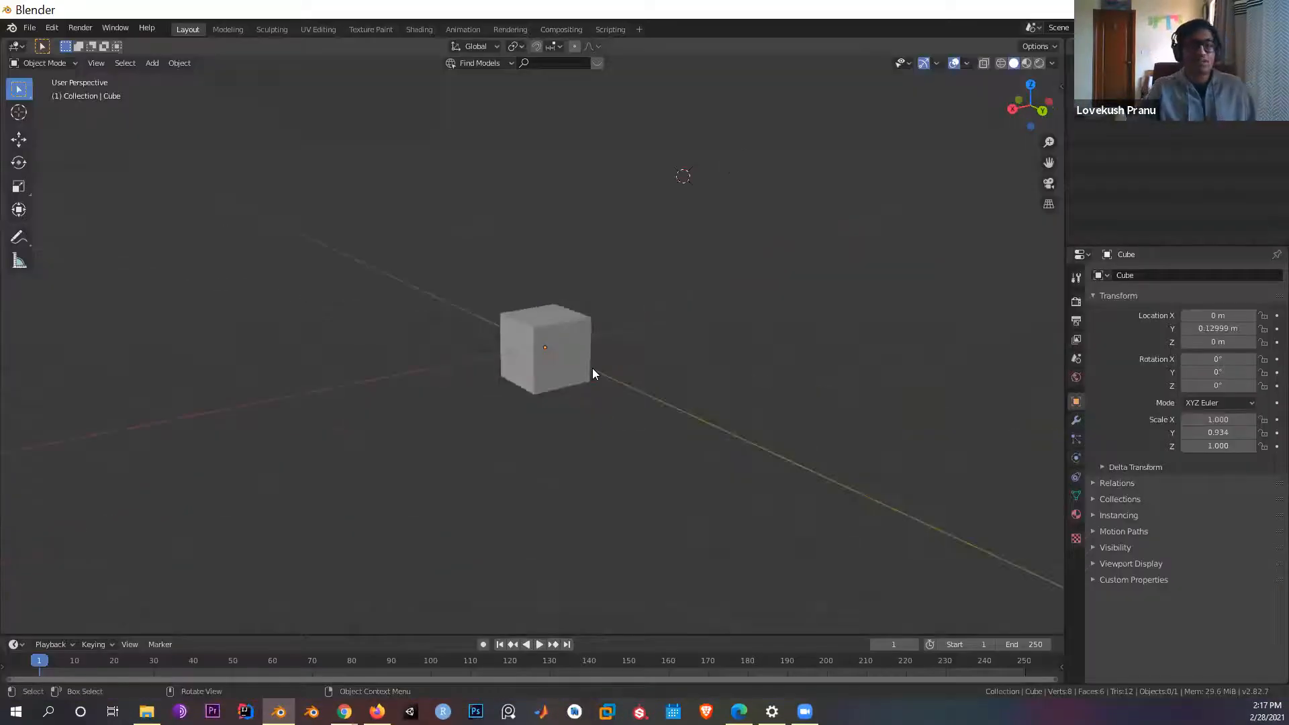
left_click(542, 369)
key("s")
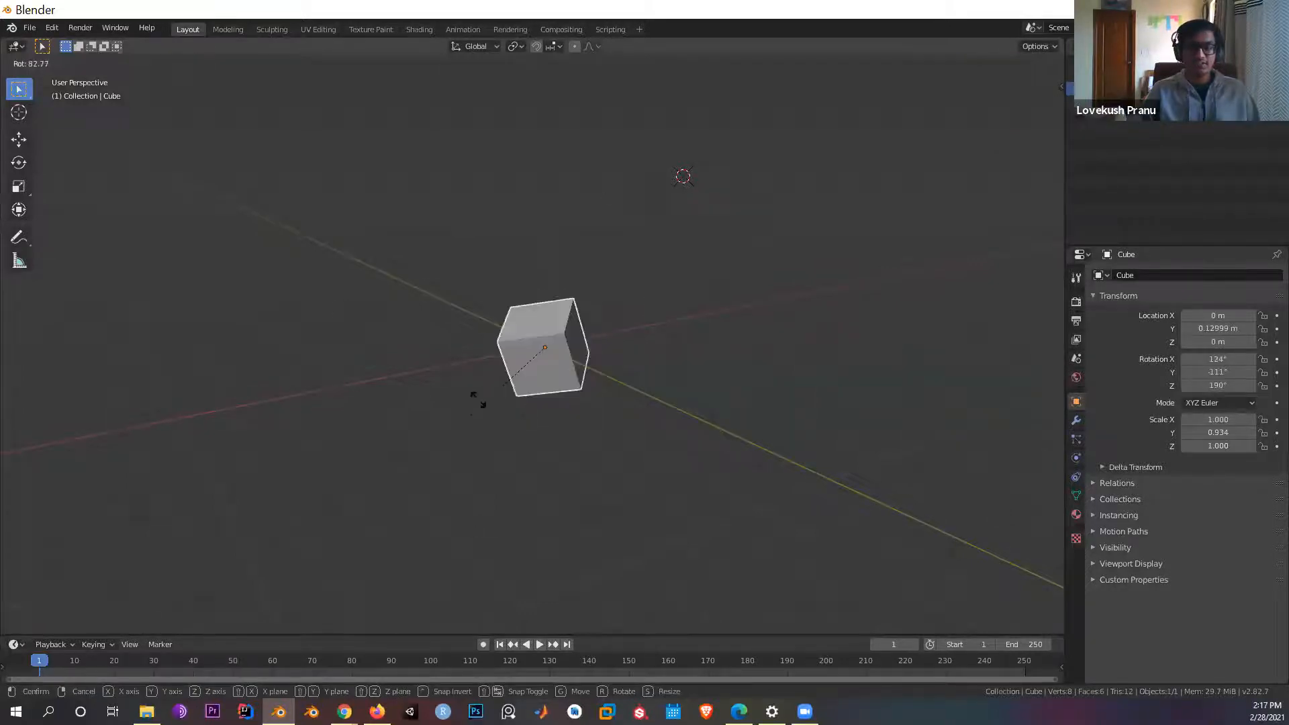
right_click(835, 434)
Step: Try scaling the cube uniformly and constrained to the X, Y and Z axes, and cancel the scaling
key("s")
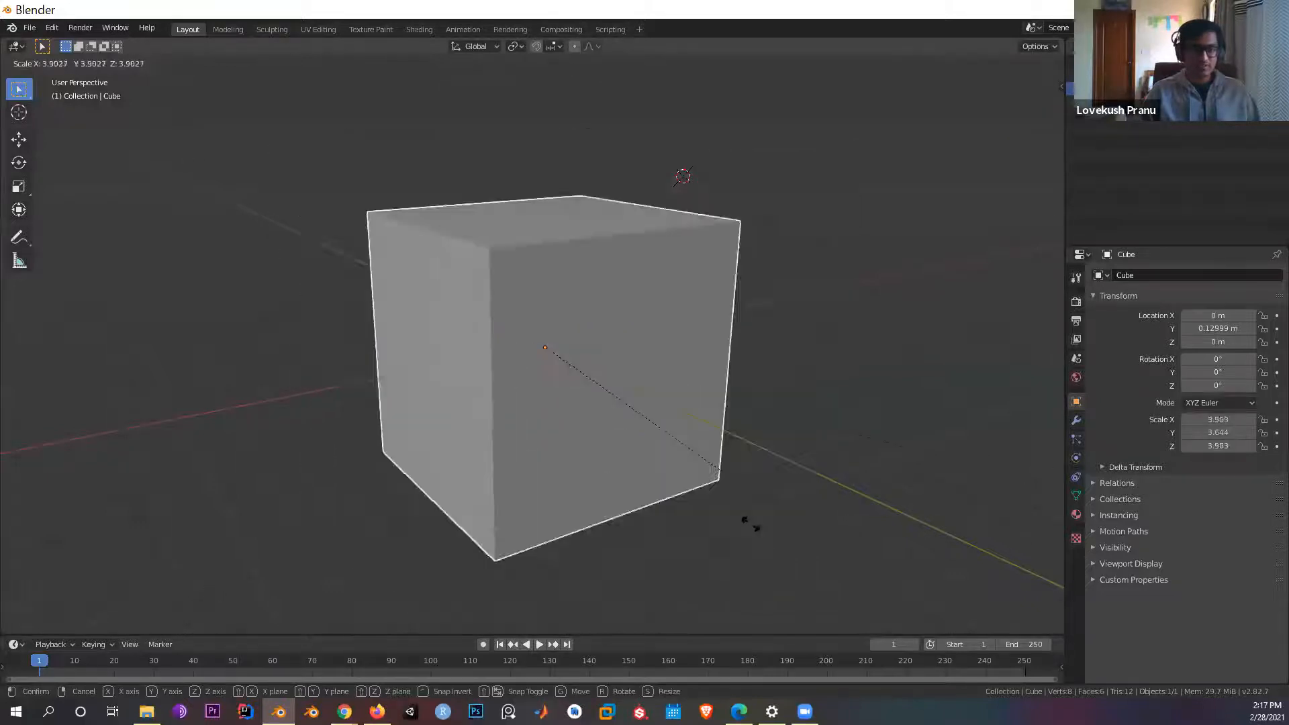
key("x")
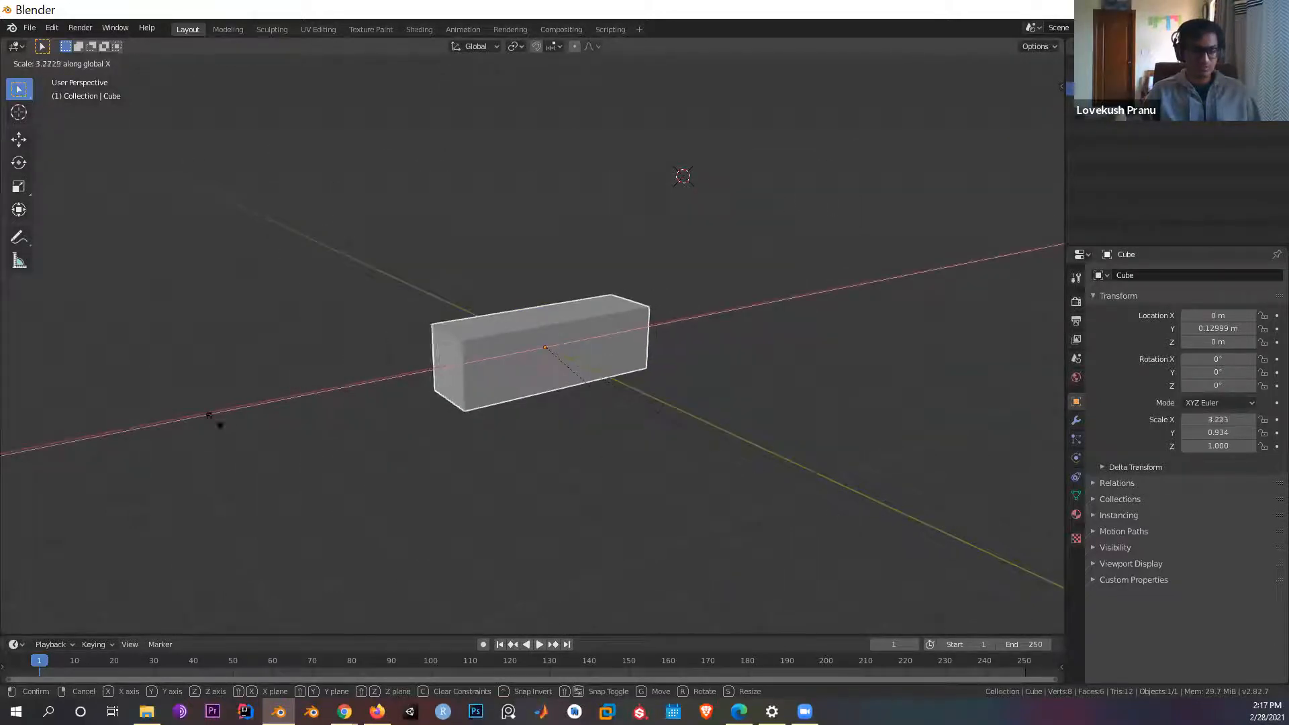
key("y")
key("z")
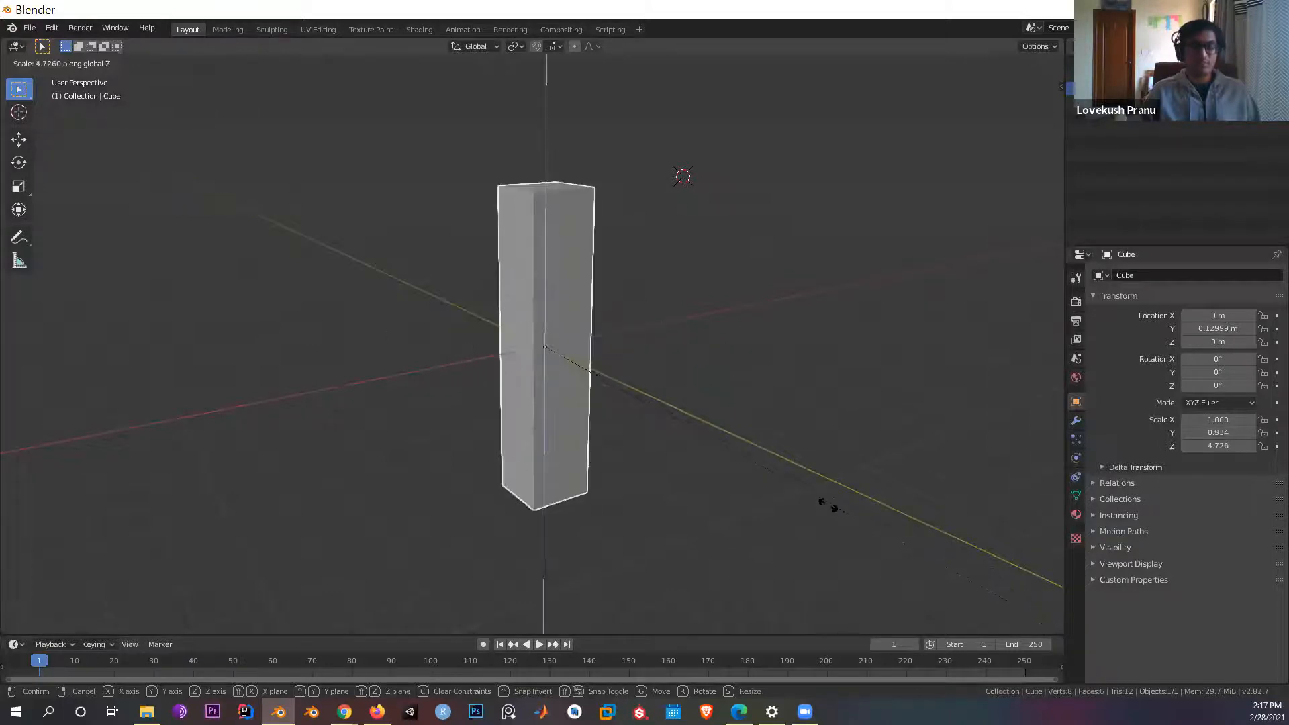
right_click(516, 291)
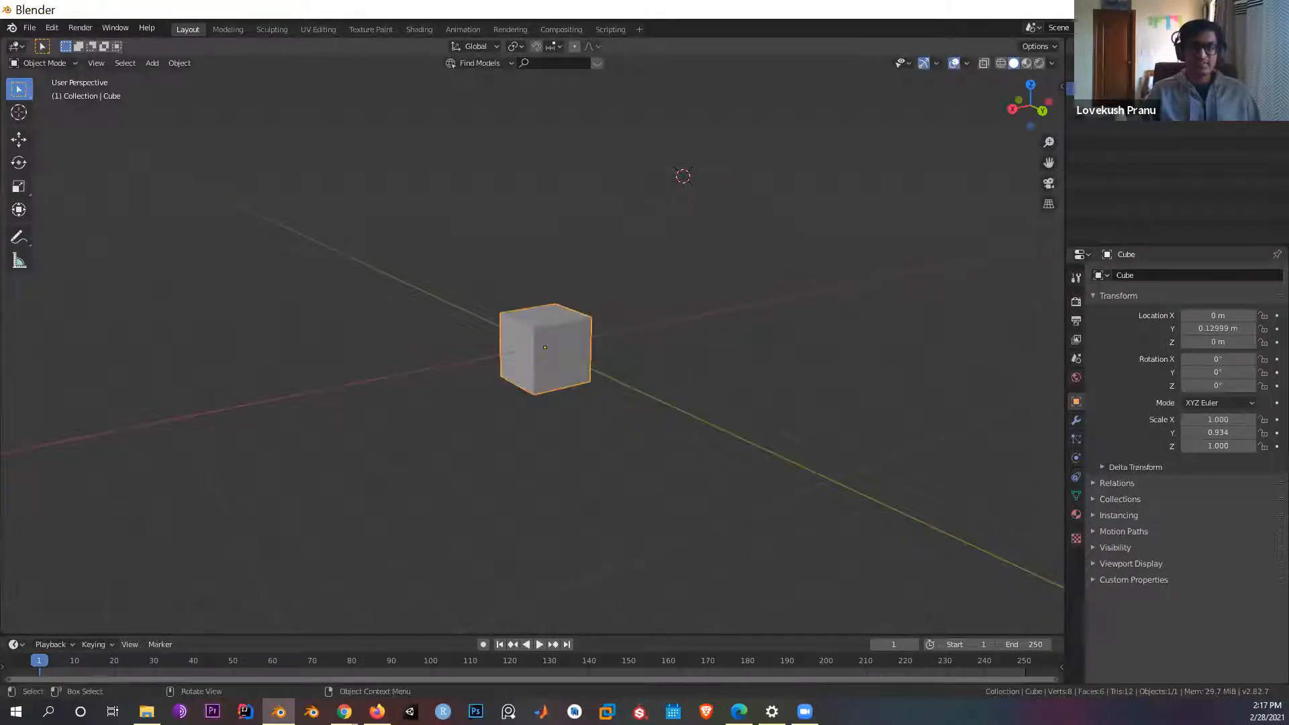
Step: Try scaling the cube in X and Y with the Z axis locked, and cancel the scaling
key("s")
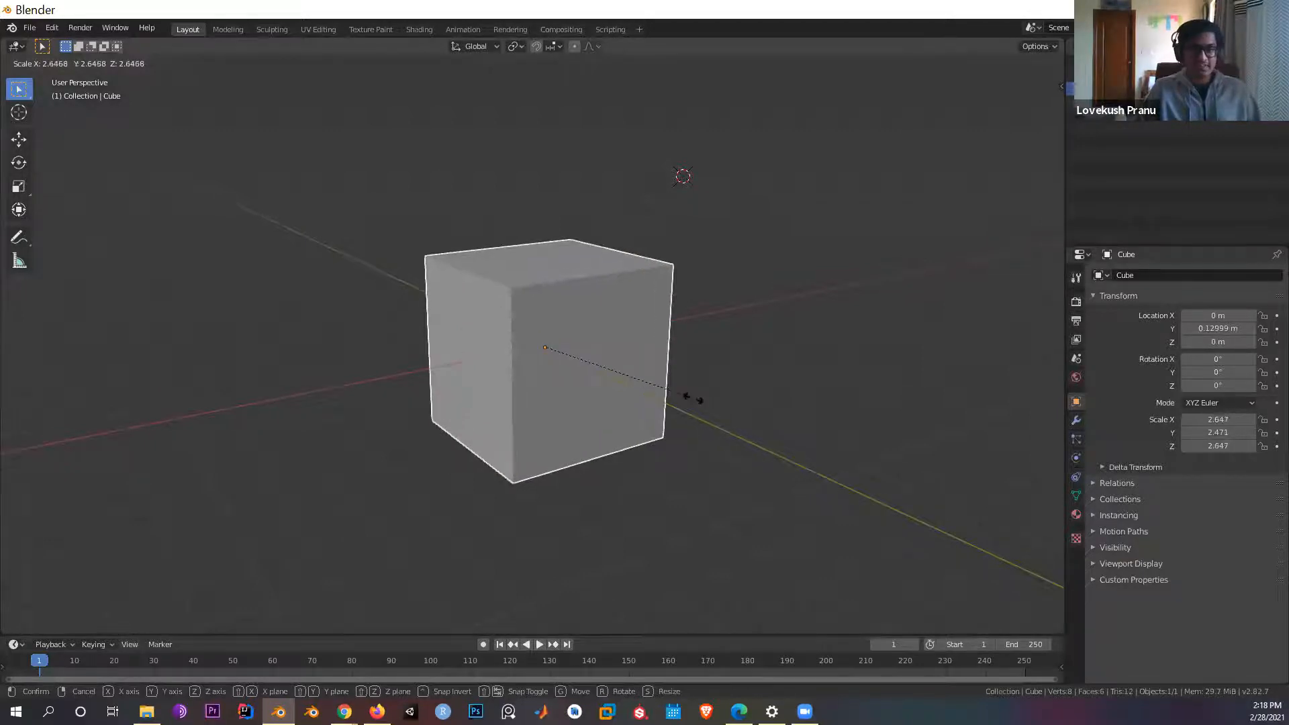
key("shift+z")
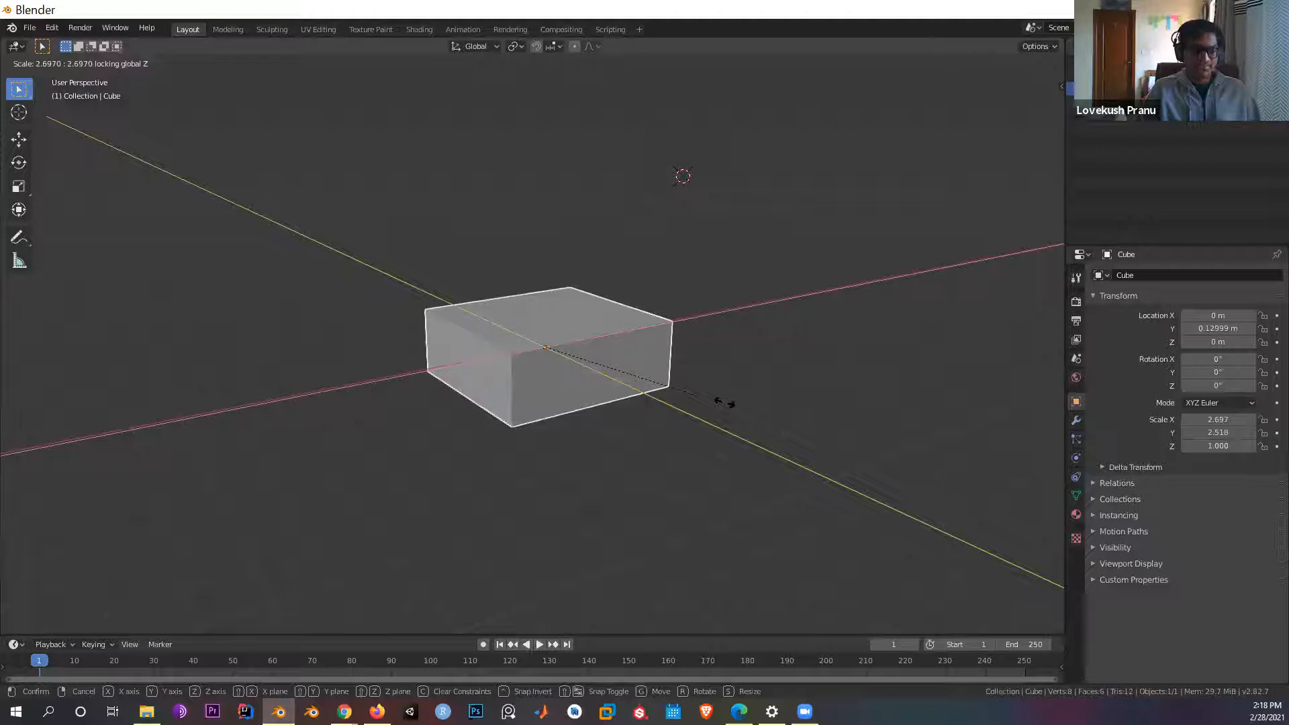
key("Escape")
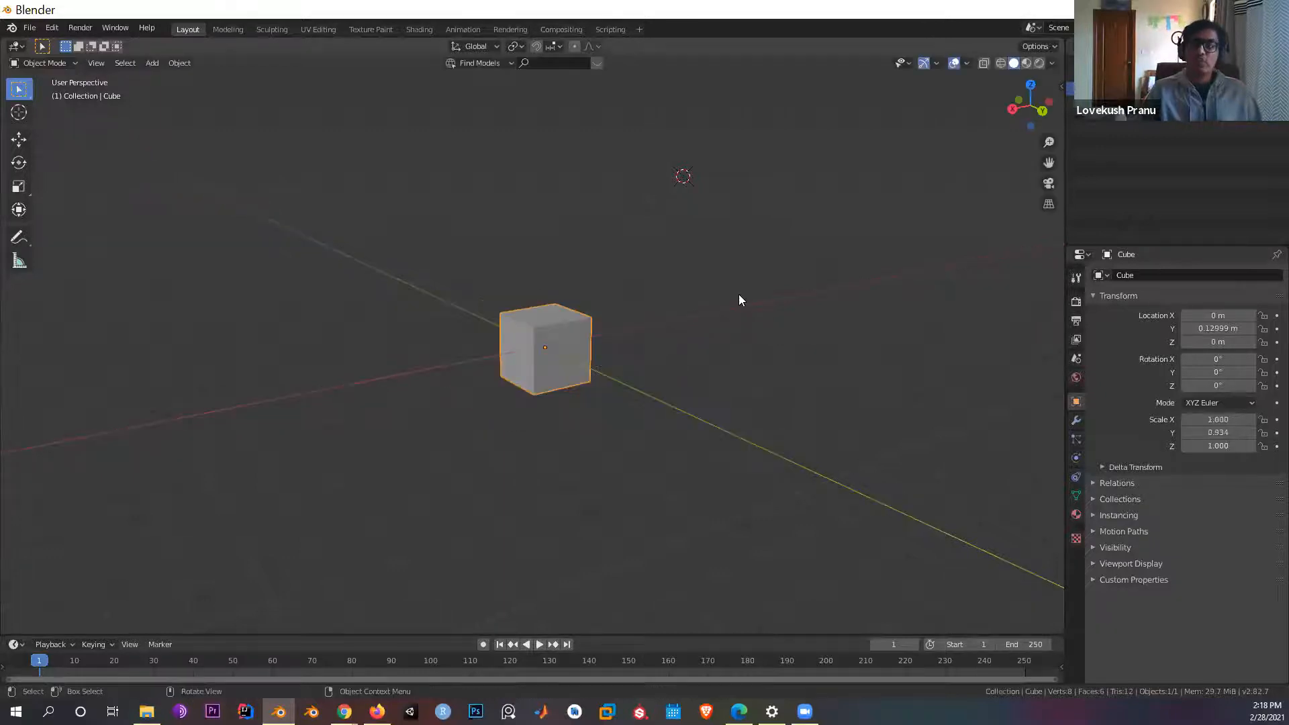
Step: Show, hide and reopen the 3D viewport's sidebar with the cube's Transform values
left_click_drag(1027, 110, 1048, 117)
key("n")
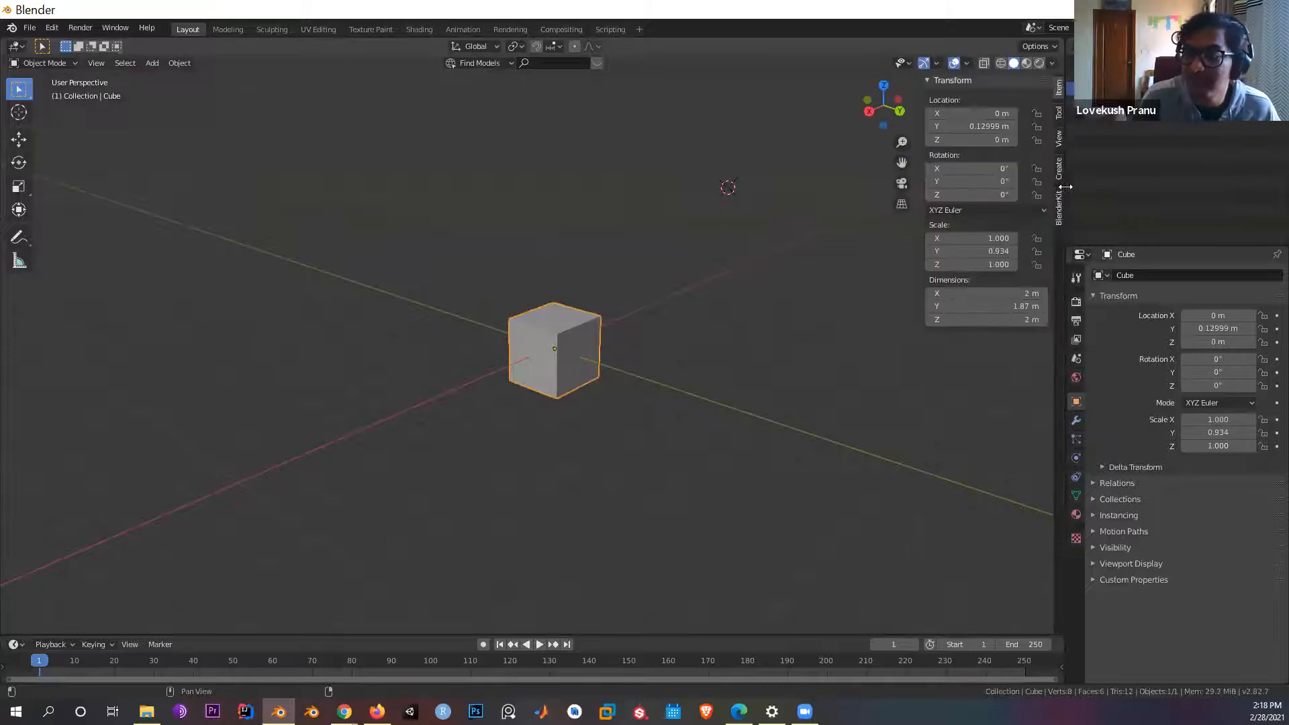
key("n")
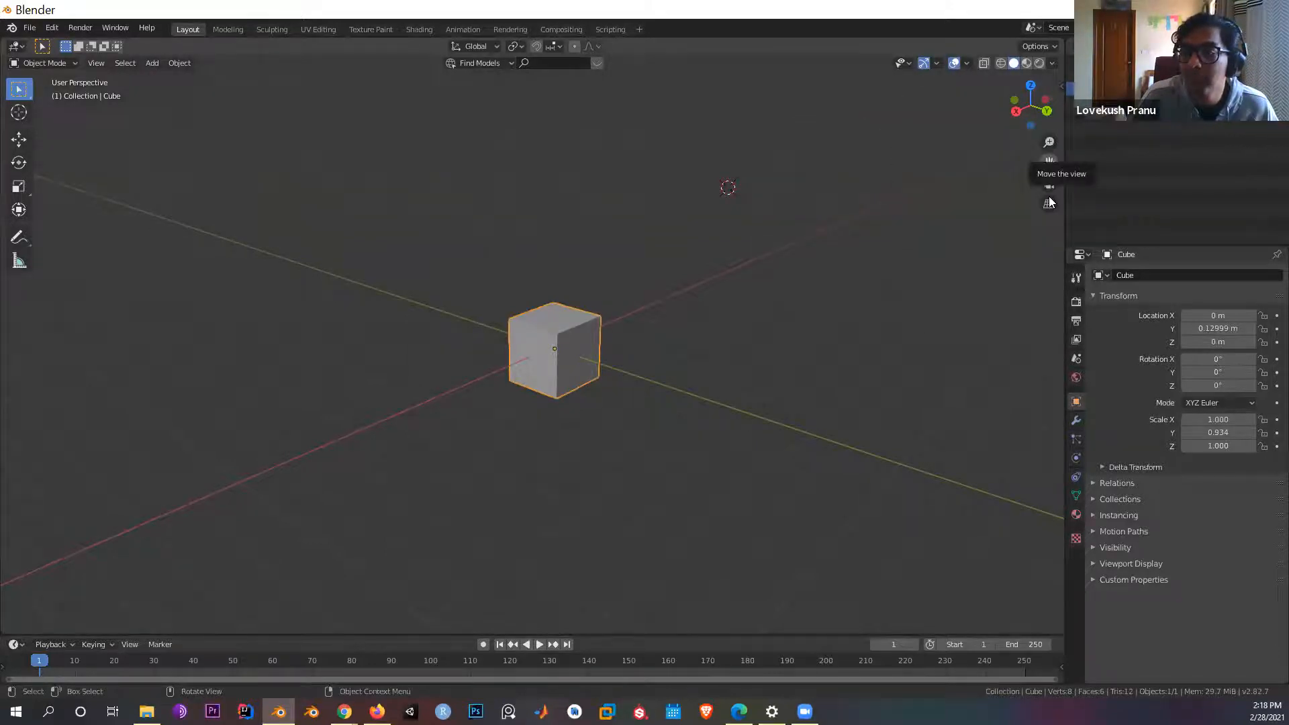
left_click(1062, 86)
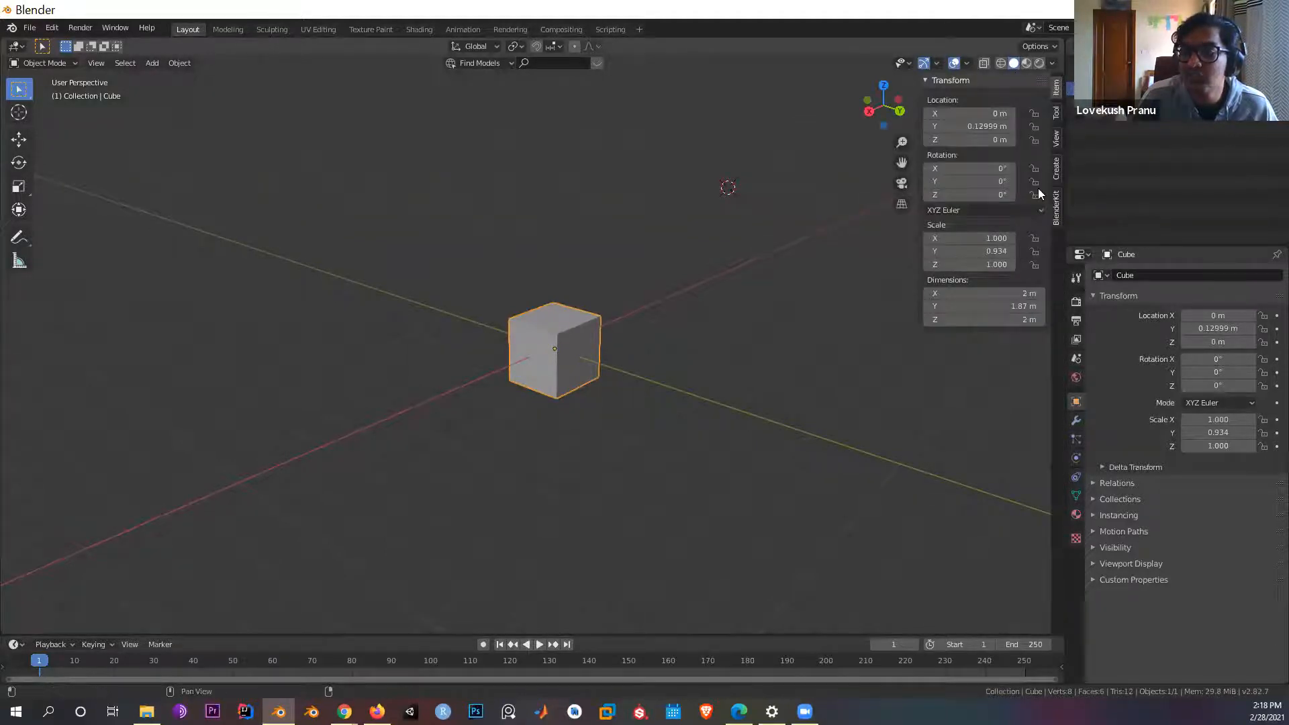
Step: Set the cube's Y location to 0 m, try sliding that value freely, and undo the slide
left_click(990, 132)
type("0")
key("Return")
left_click_drag(989, 126, 1120, 126)
key("ctrl+z")
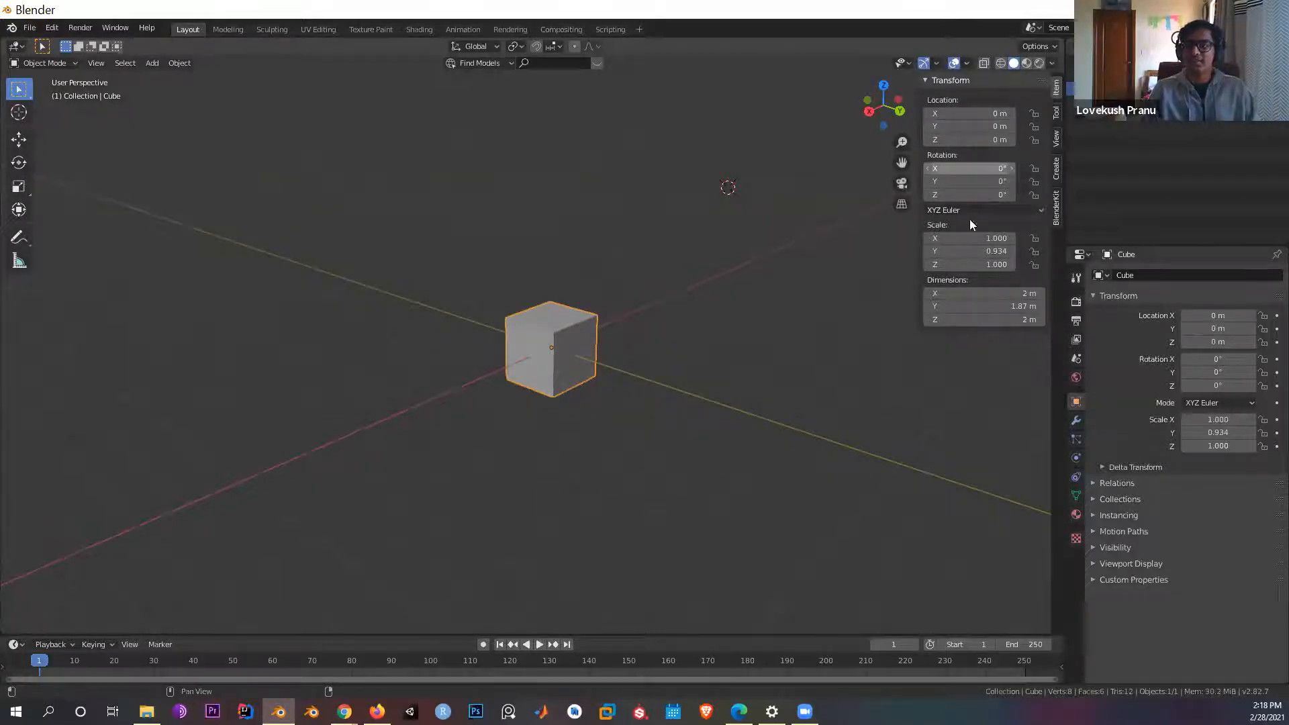
Step: Set the cube's Y scale to 1
left_click(978, 251)
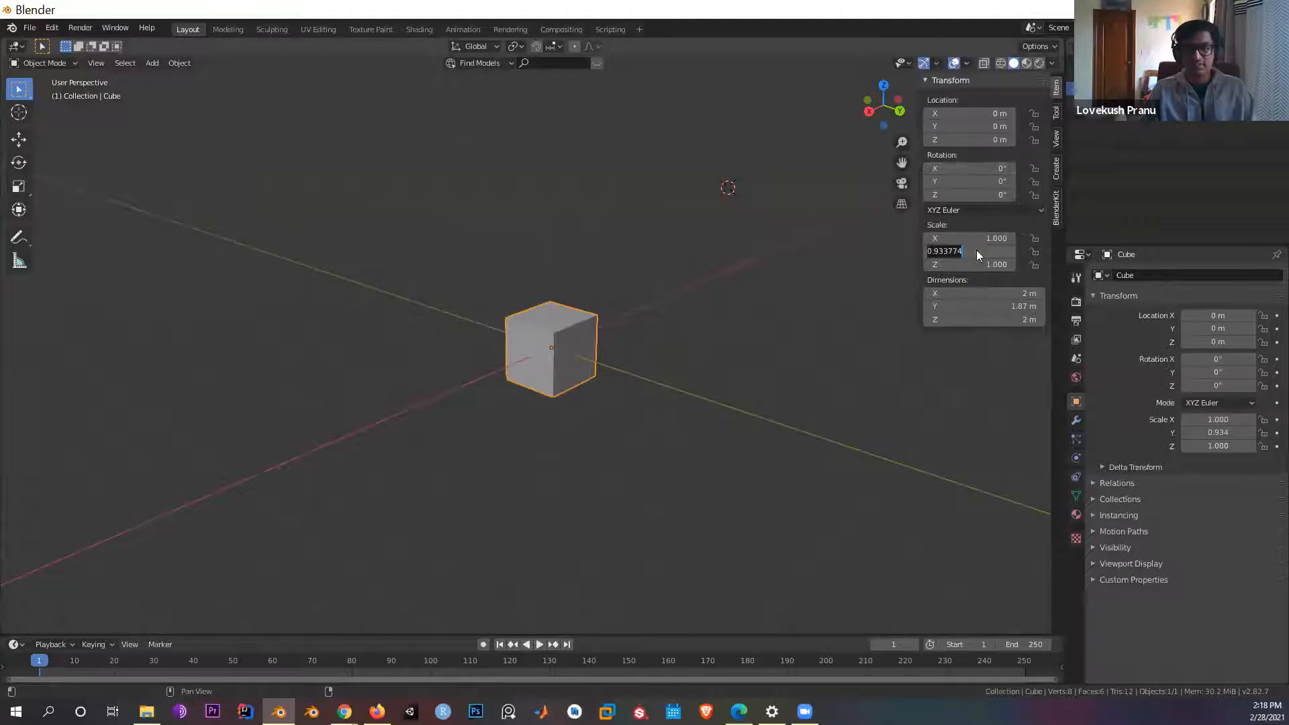
type("1")
key("Return")
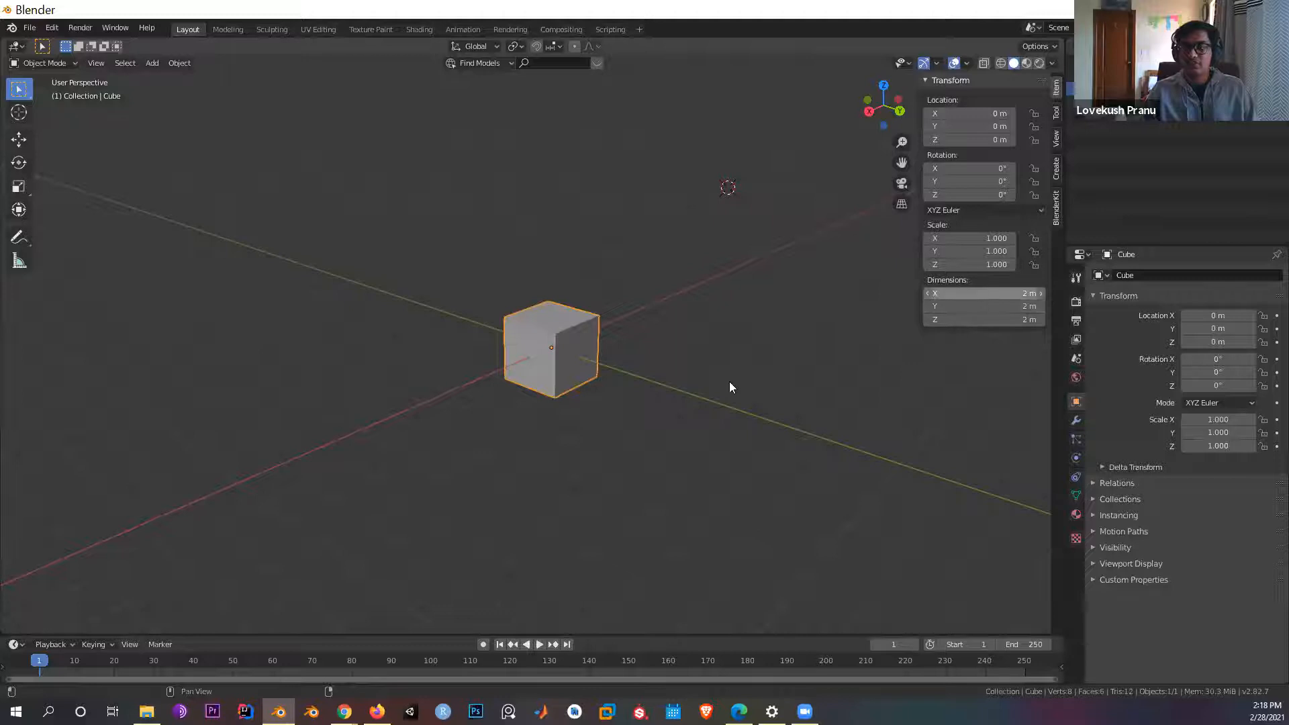
Step: With the Annotate tool, draw an arrow from near the 3D cursor towards the cube and a short wavy line beside the cursor
middle_click_drag(575, 411, 589, 381)
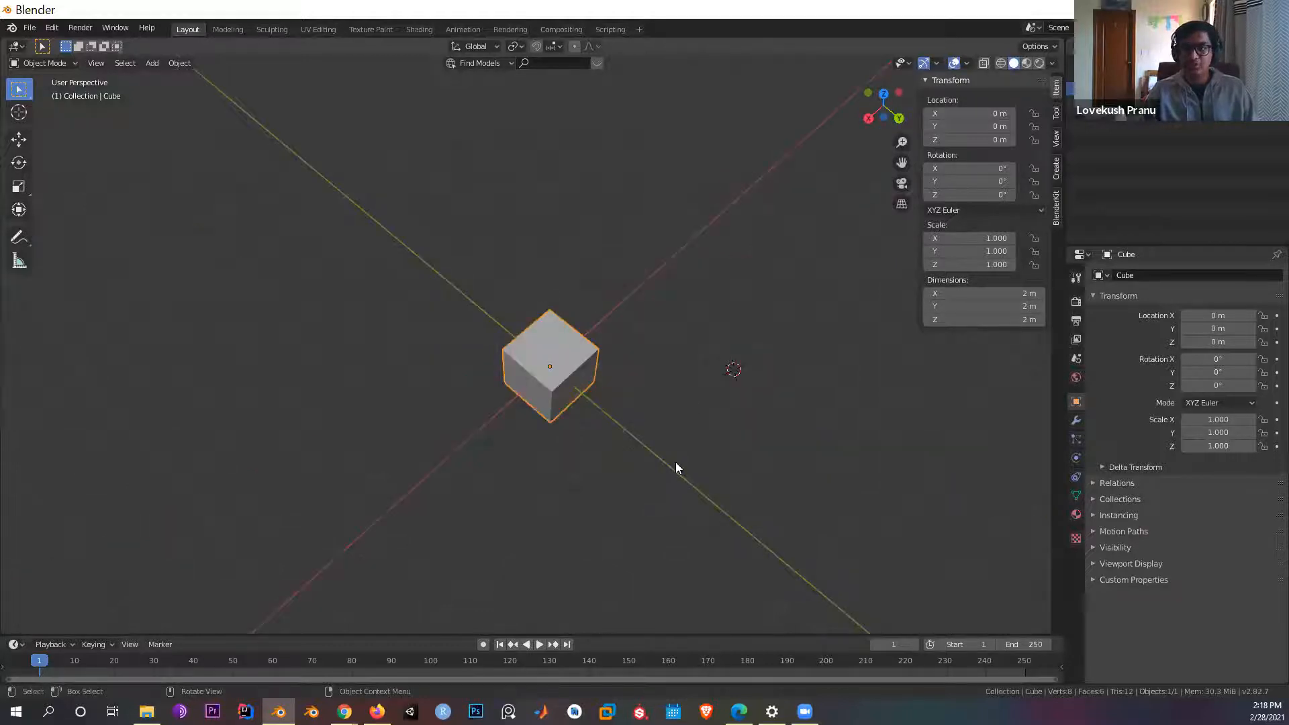
middle_click_drag(962, 326, 947, 281)
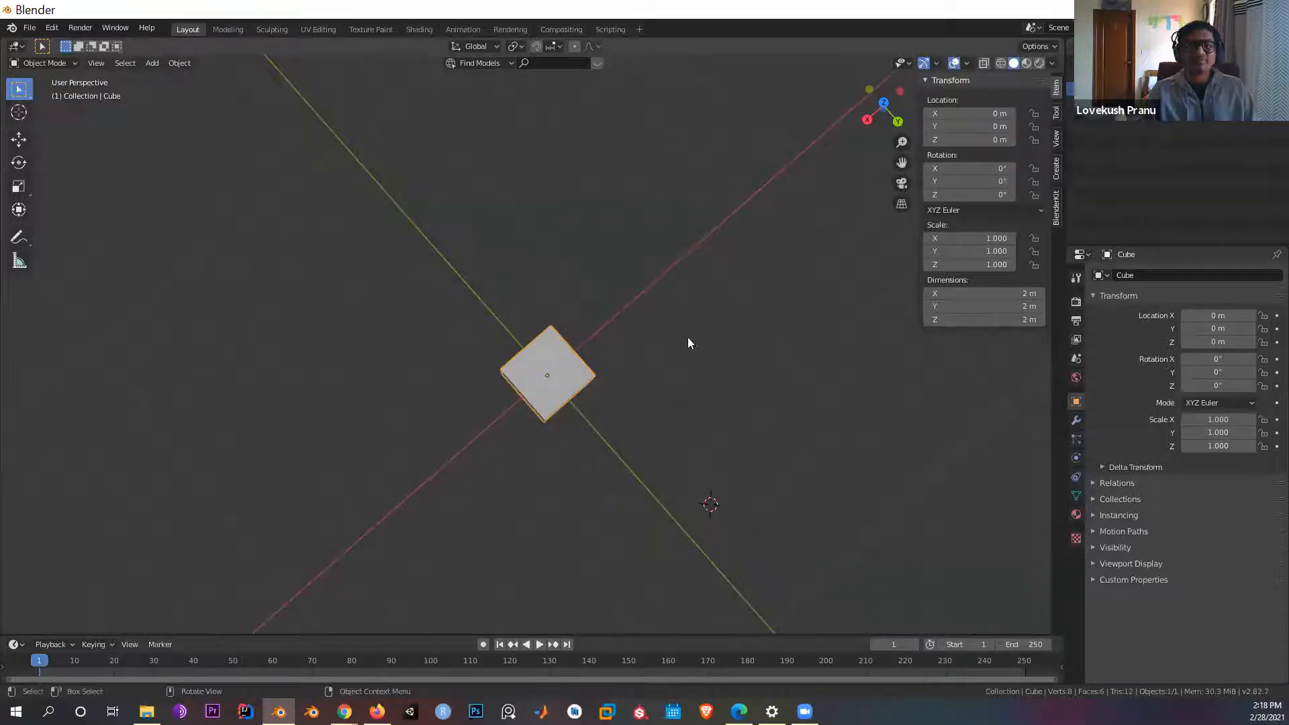
middle_click_drag(161, 184, 81, 214)
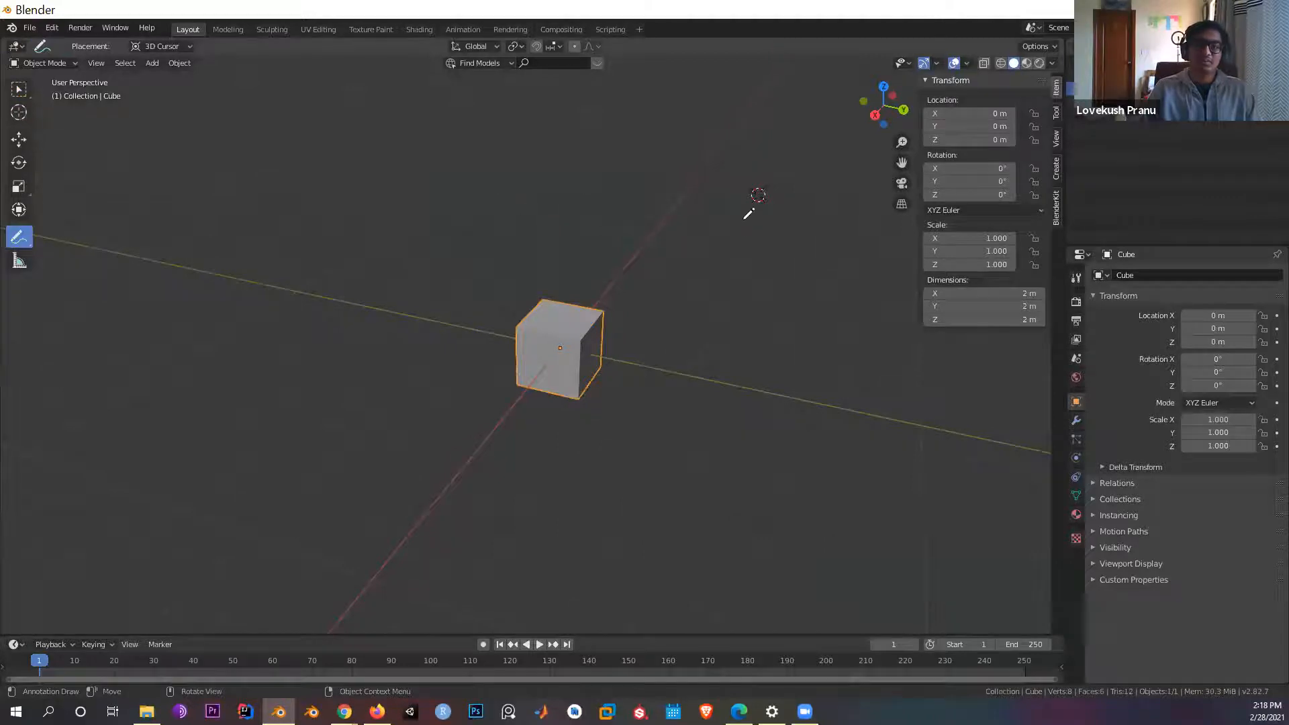
mouse_move(743, 220)
left_mouse_down()
mouse_move(662, 286)
mouse_move(628, 288)
left_mouse_up()
left_click_drag(625, 271, 668, 321)
left_click_drag(725, 175, 763, 175)
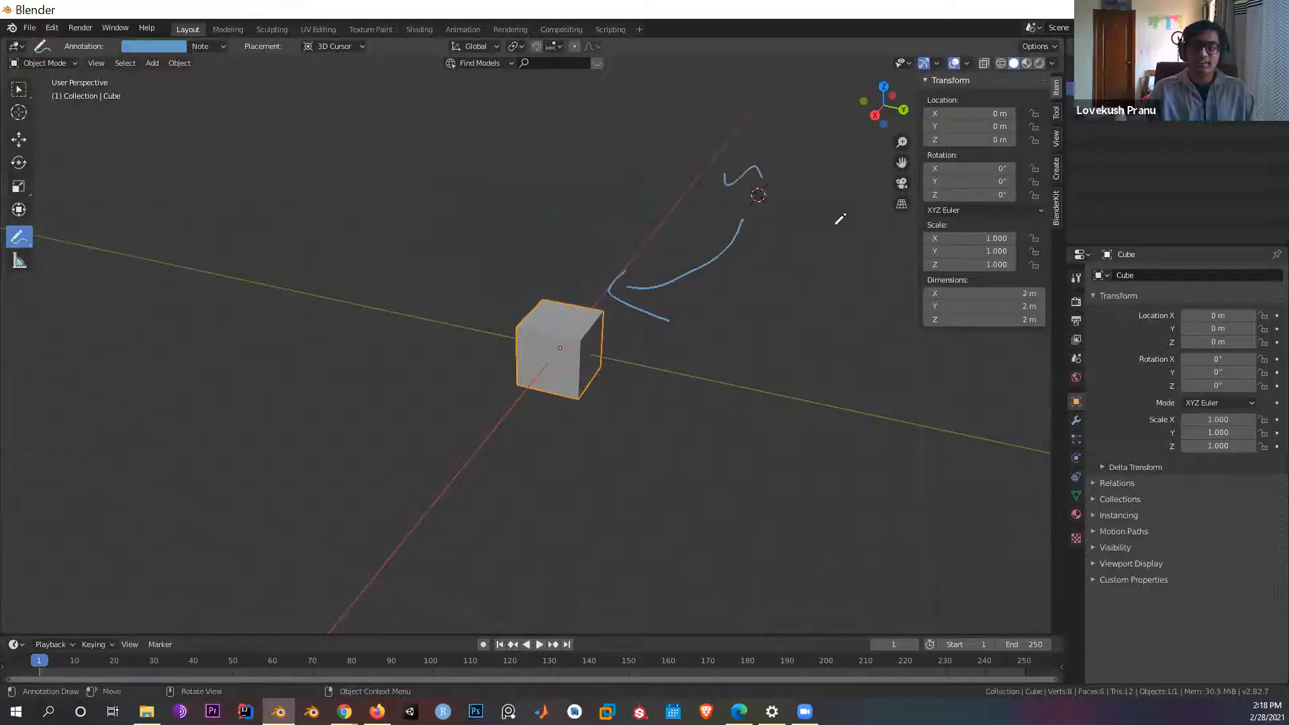
Step: Draw a second annotation arrow towards the cube and examine the annotations from several angles
middle_click_drag(719, 257, 593, 173)
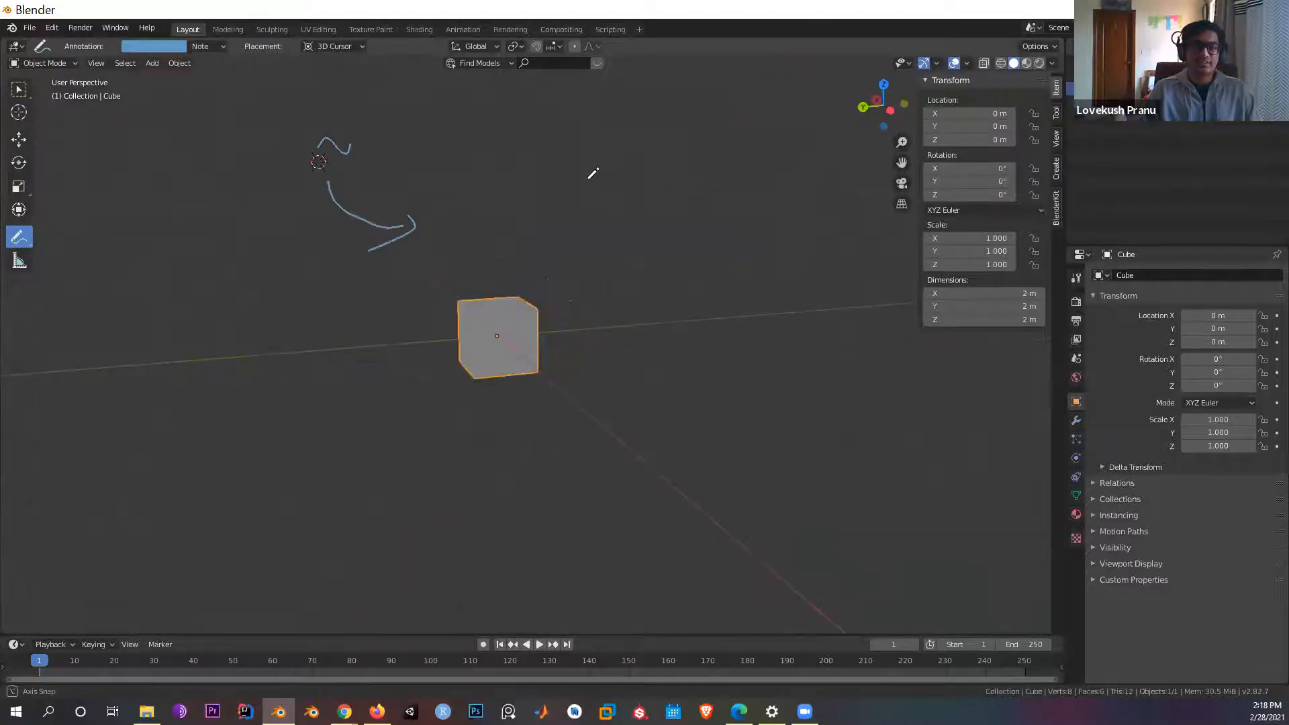
mouse_move(712, 218)
middle_mouse_down()
mouse_move(800, 221)
mouse_move(810, 177)
middle_mouse_up()
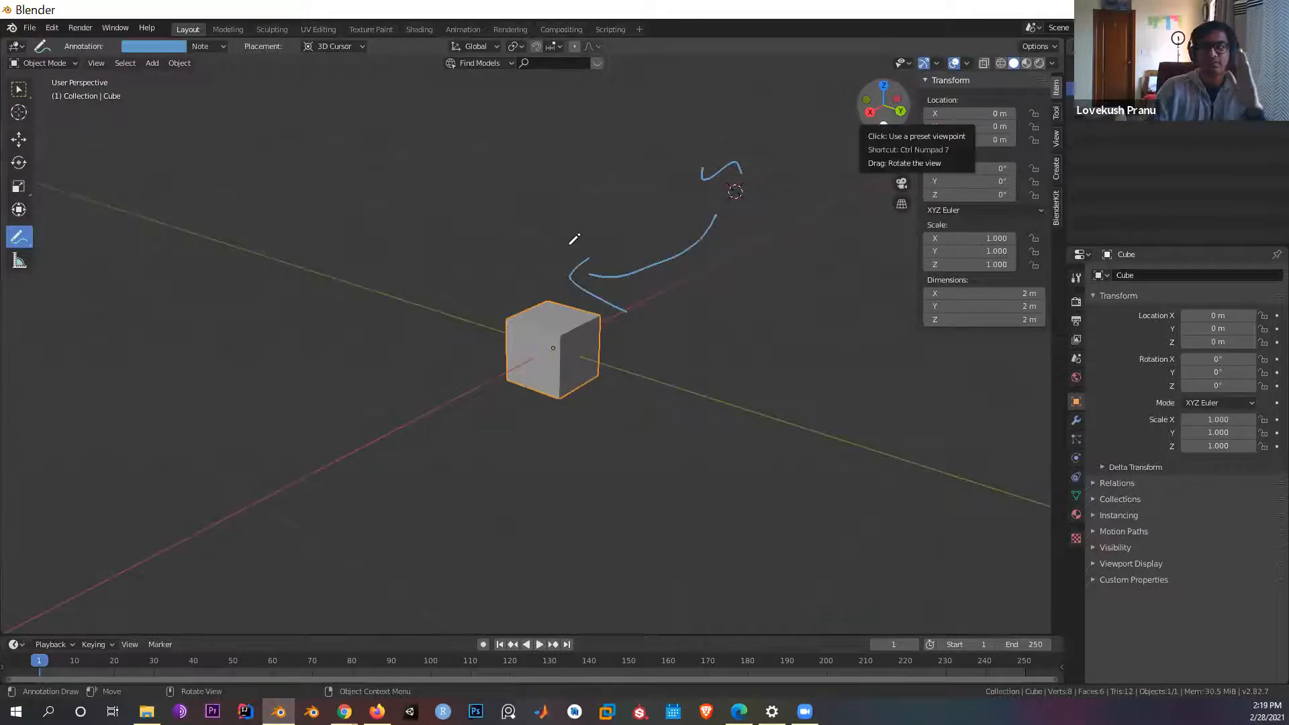
mouse_move(708, 270)
middle_mouse_down()
mouse_move(535, 233)
mouse_move(739, 325)
middle_mouse_up()
middle_click_drag(806, 302, 851, 287)
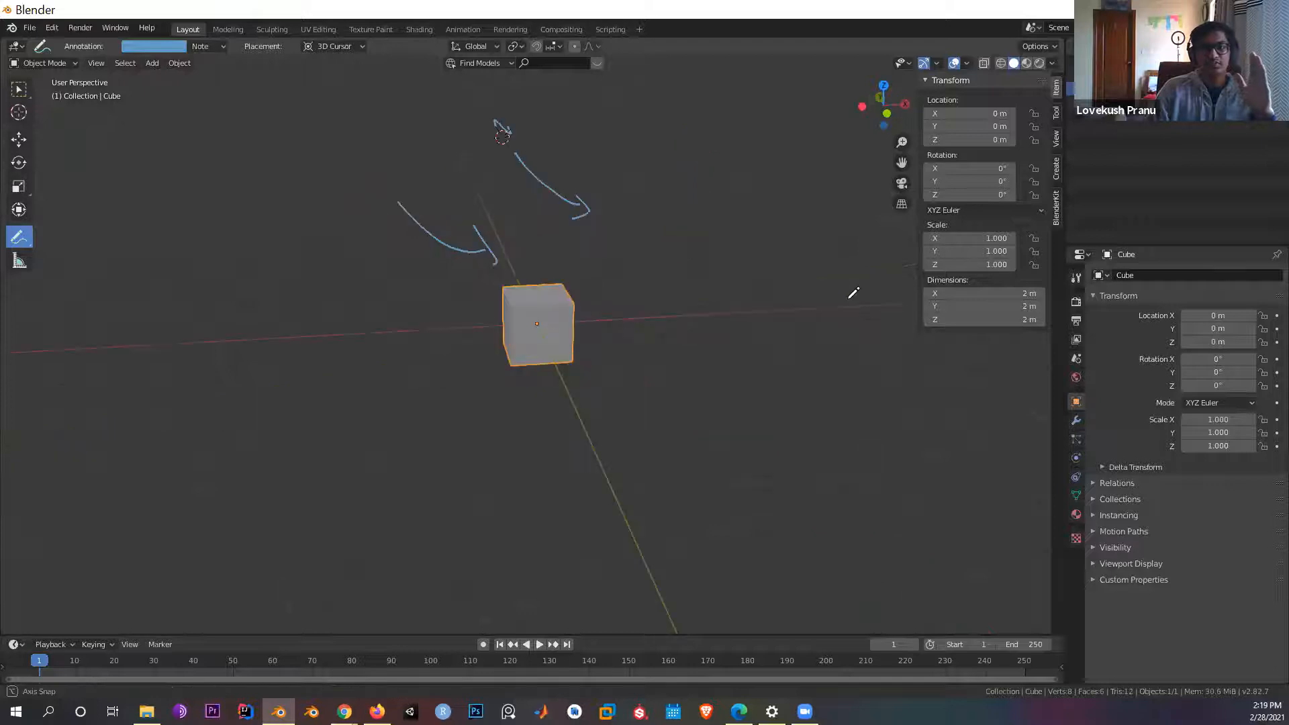
middle_click_drag(677, 346, 658, 193)
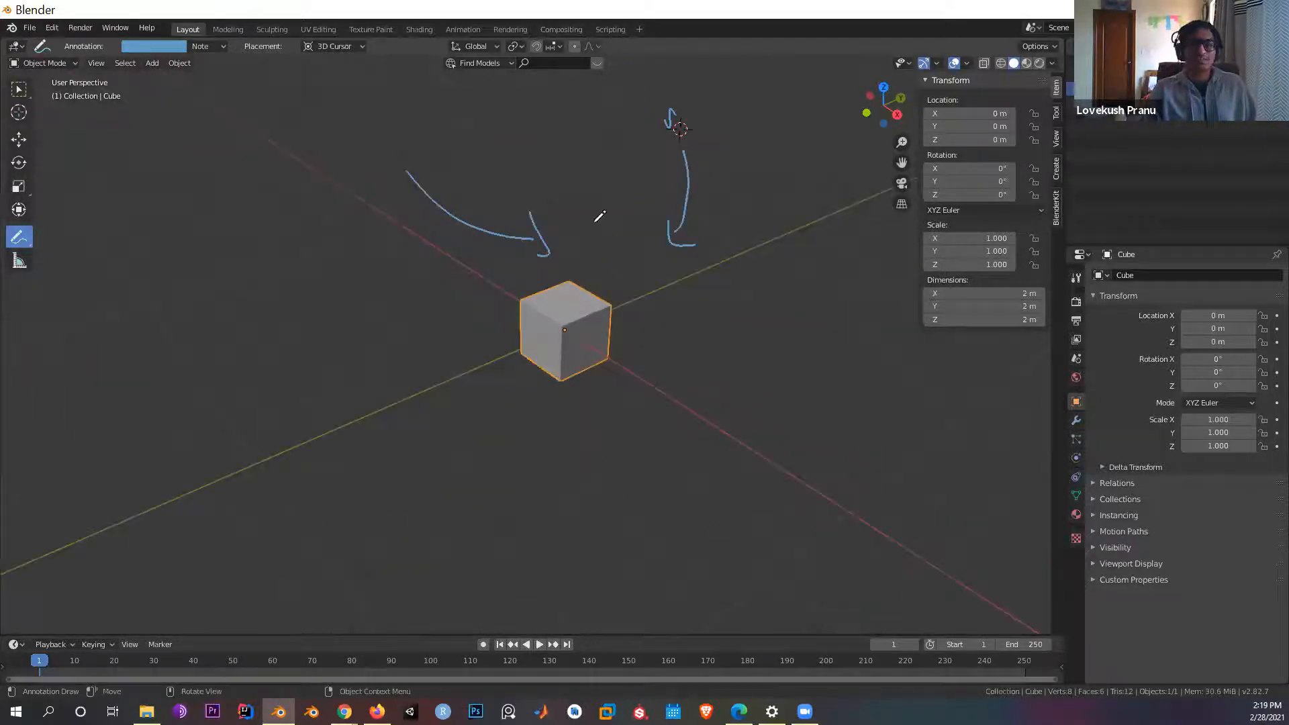
middle_click_drag(291, 236, 117, 64)
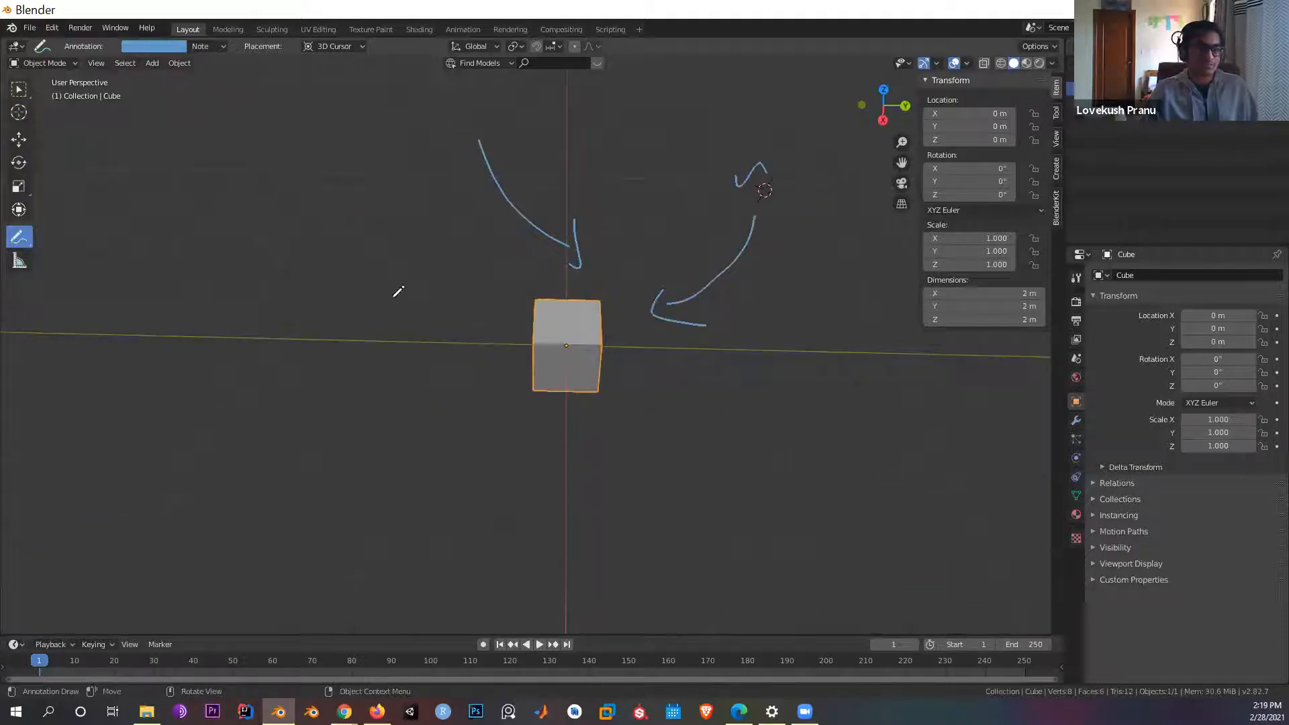
Step: Undo the annotation strokes drawn around the cube
key("ctrl+z")
key("ctrl+z")
key("ctrl+z")
key("ctrl+z")
key("ctrl+z")
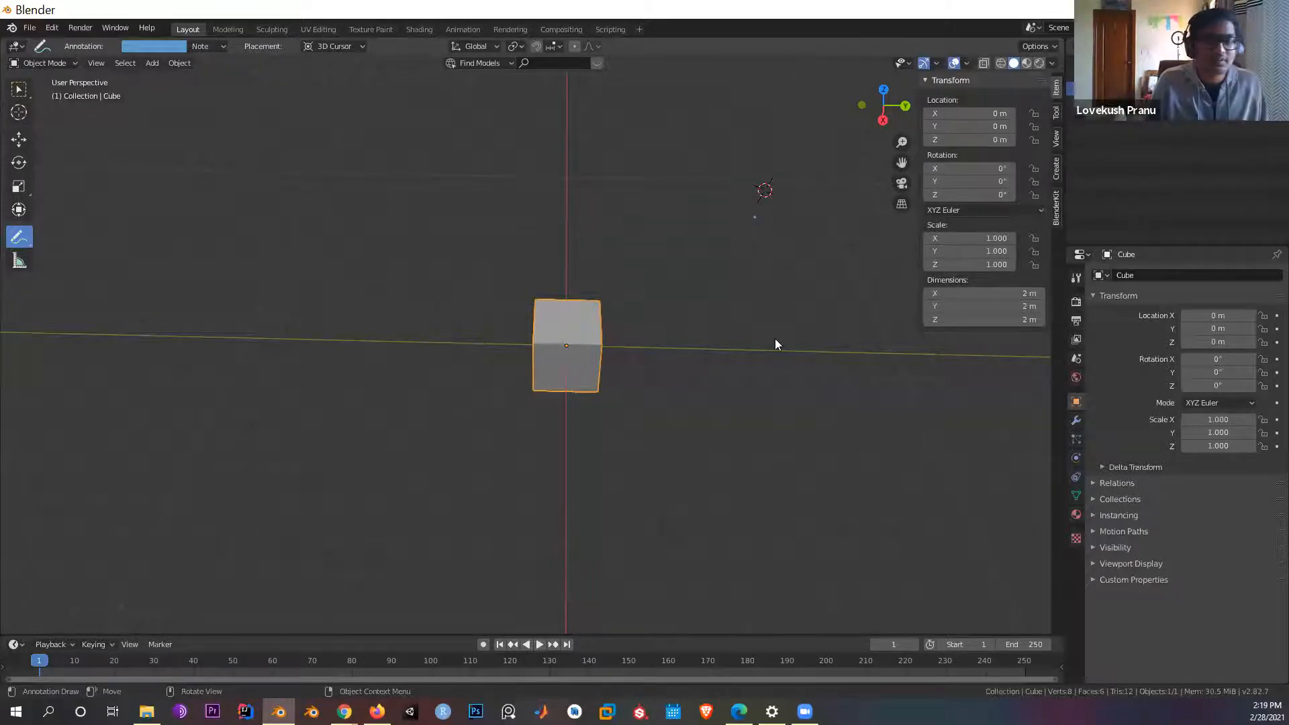
Step: Return to the Select Box tool, enter Edit Mode on the cube, and select a single top corner vertex
key("w")
middle_click_drag(658, 368, 614, 341)
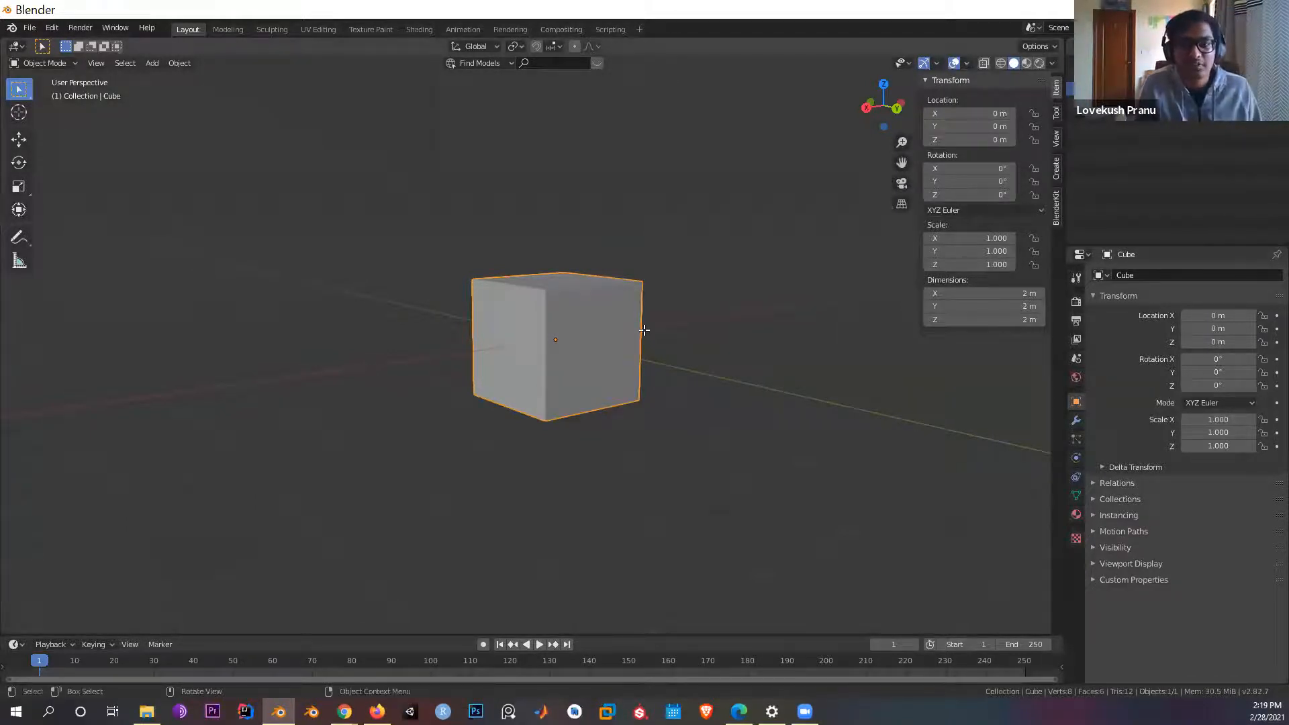
key("Tab")
middle_click_drag(571, 306, 885, 409)
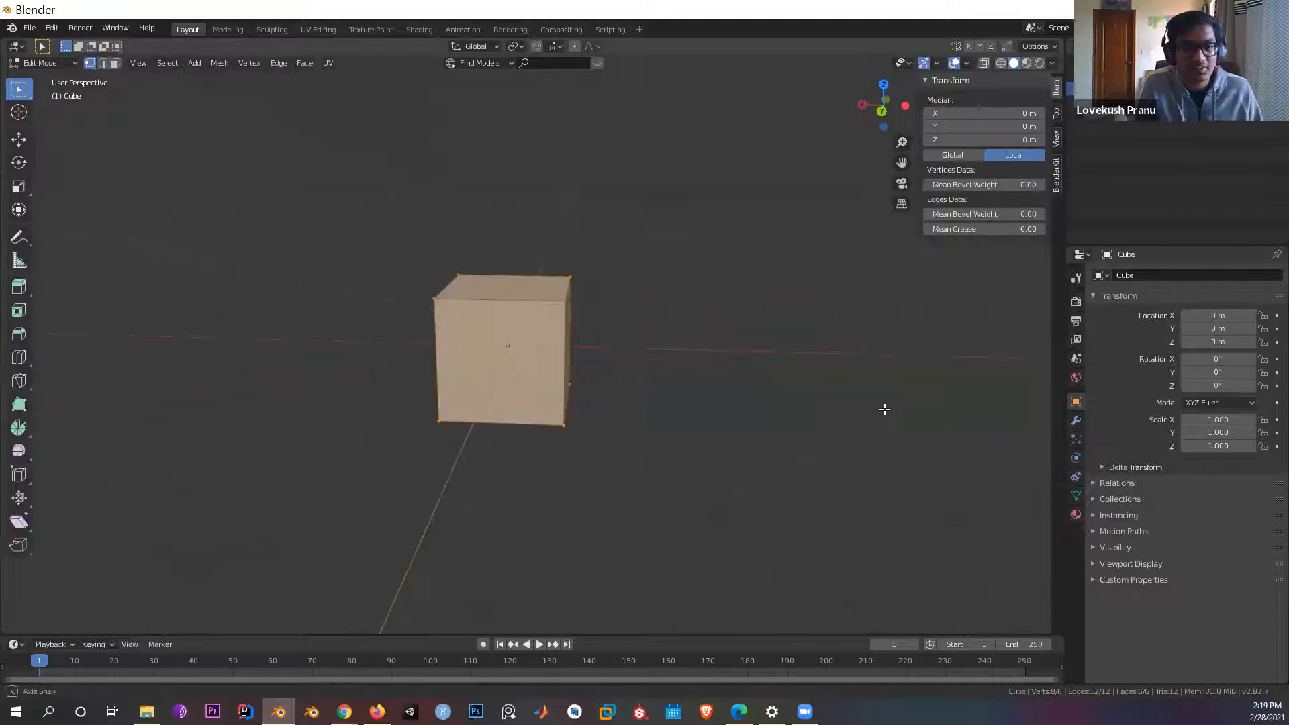
middle_click_drag(731, 456, 567, 374)
middle_click_drag(530, 315, 559, 324)
left_click(558, 321)
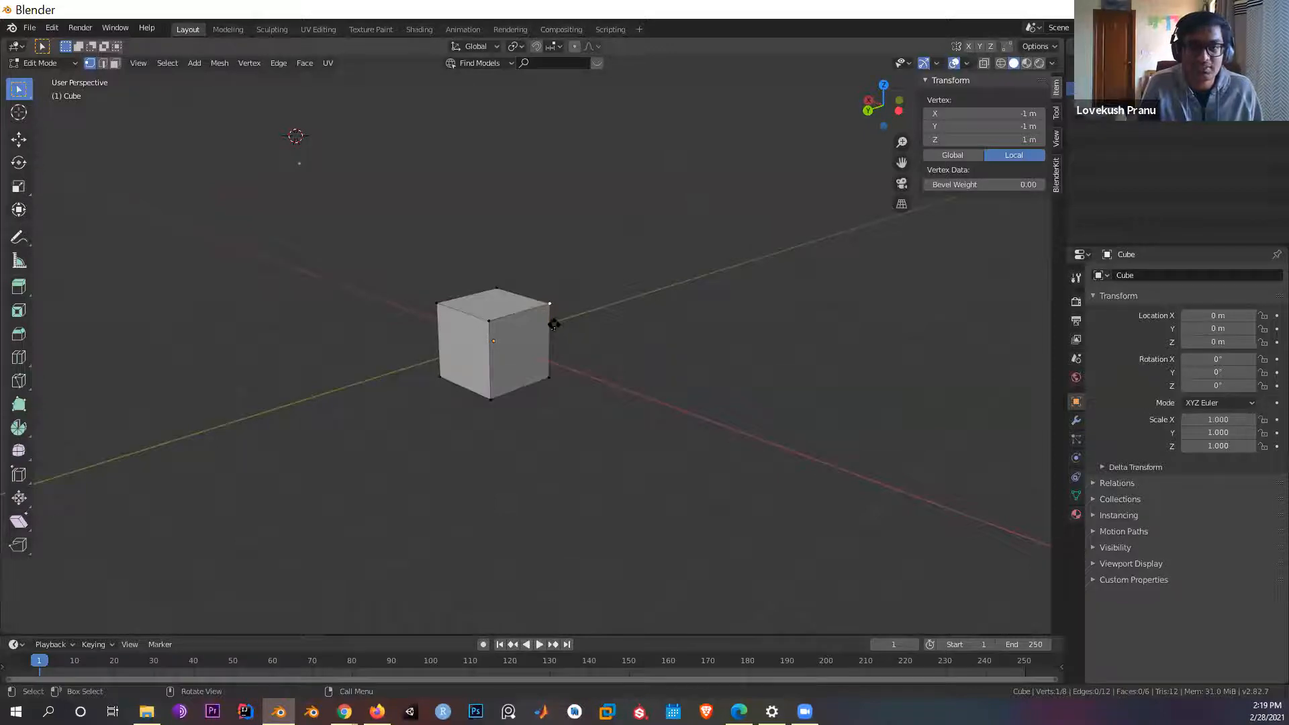
Step: Move the selected vertex far up and outwards to about X -3.84, Y -6.78, Z 6.42 m, and inspect the shape in Object Mode
key("g")
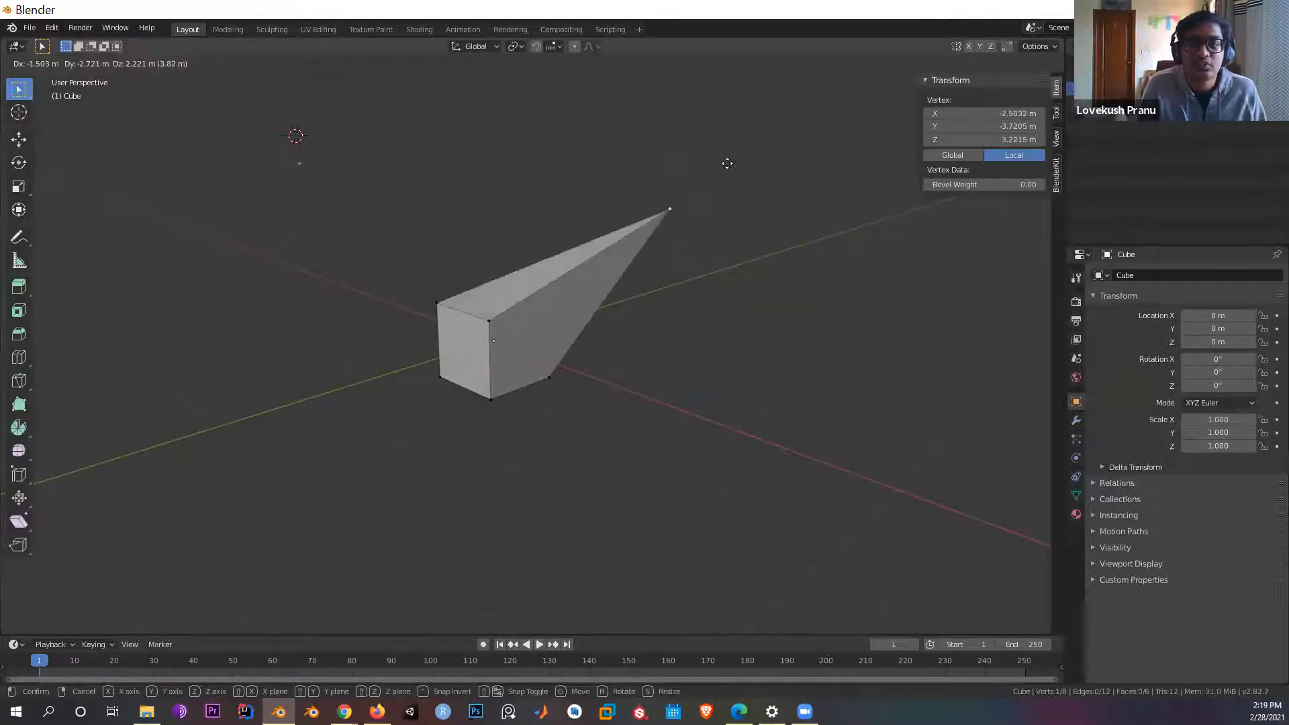
left_click(830, 68)
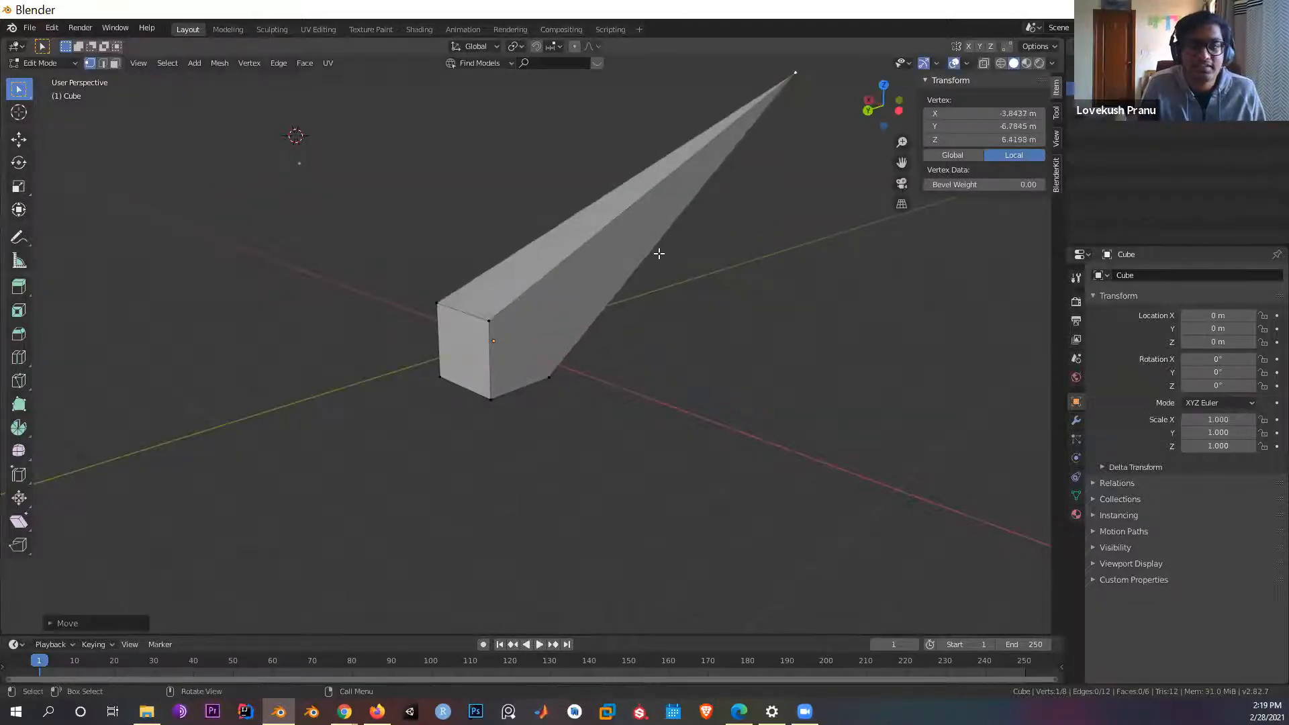
middle_click_drag(657, 253, 710, 326)
key("Tab")
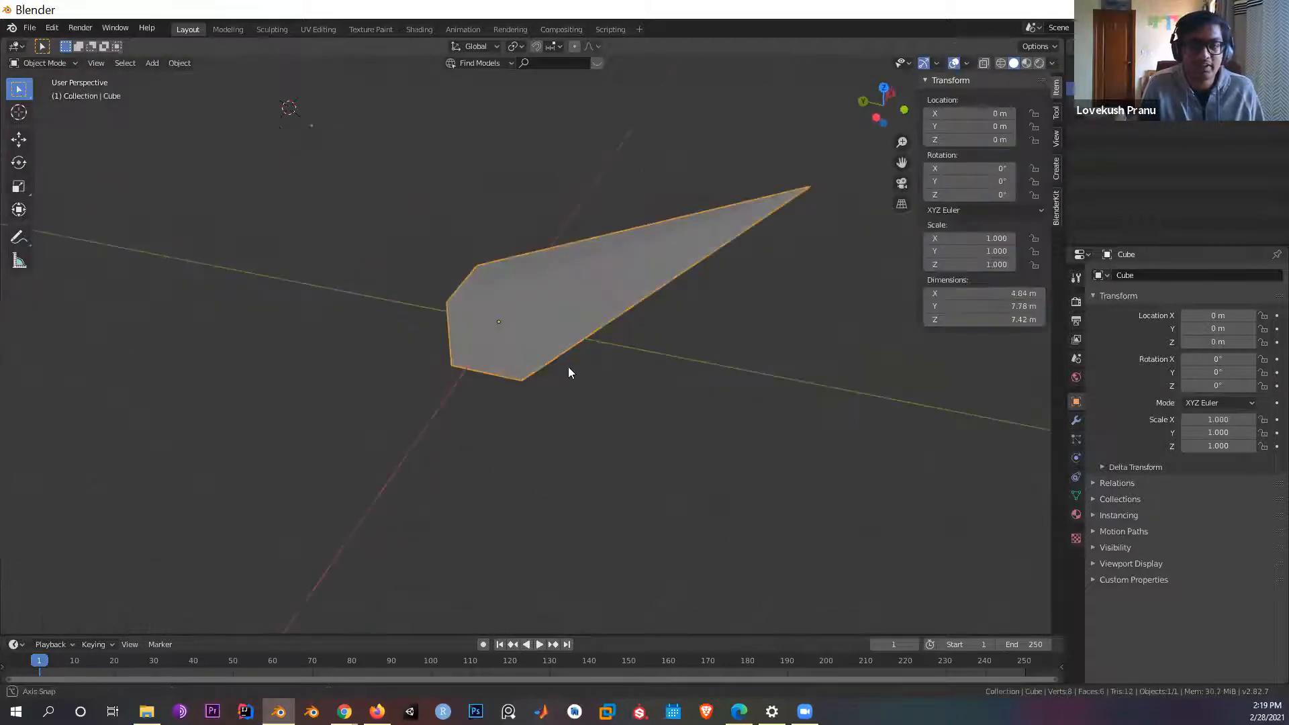
middle_click_drag(568, 367, 841, 327)
middle_click_drag(810, 380, 764, 378)
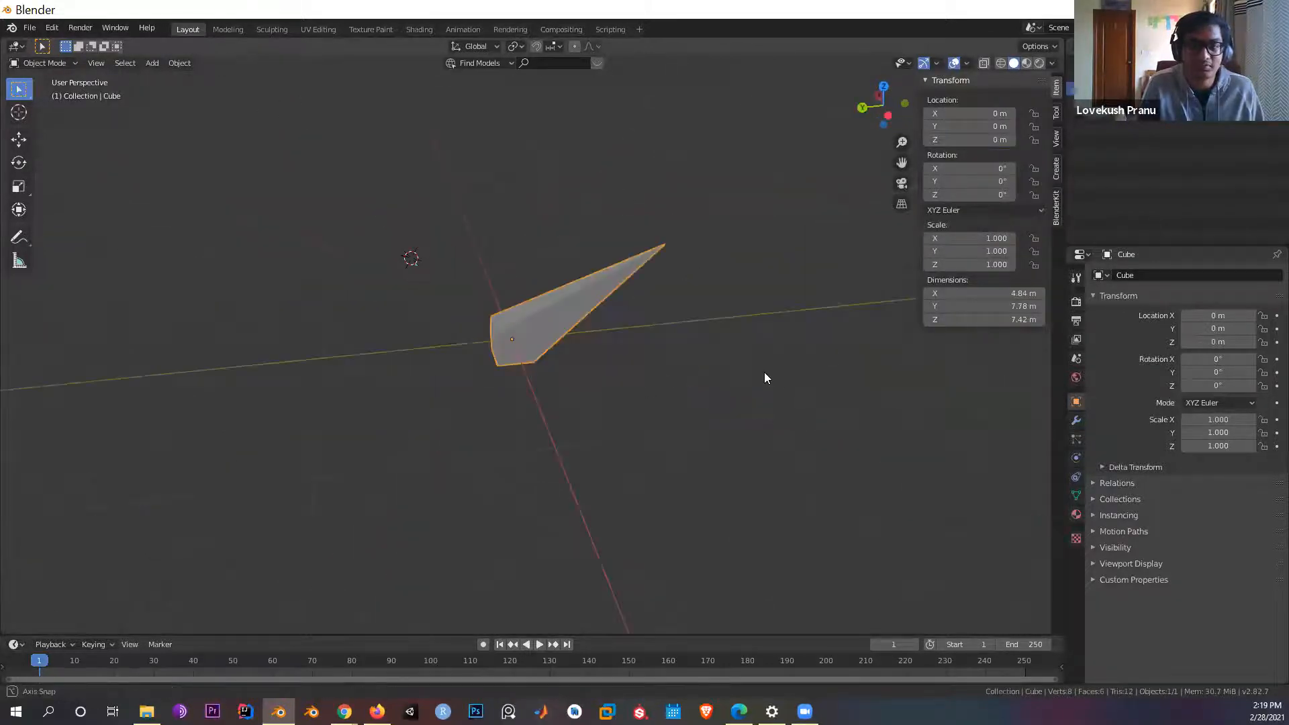
Step: Return to Edit Mode and undo the vertex move
key("Tab")
key("ctrl")
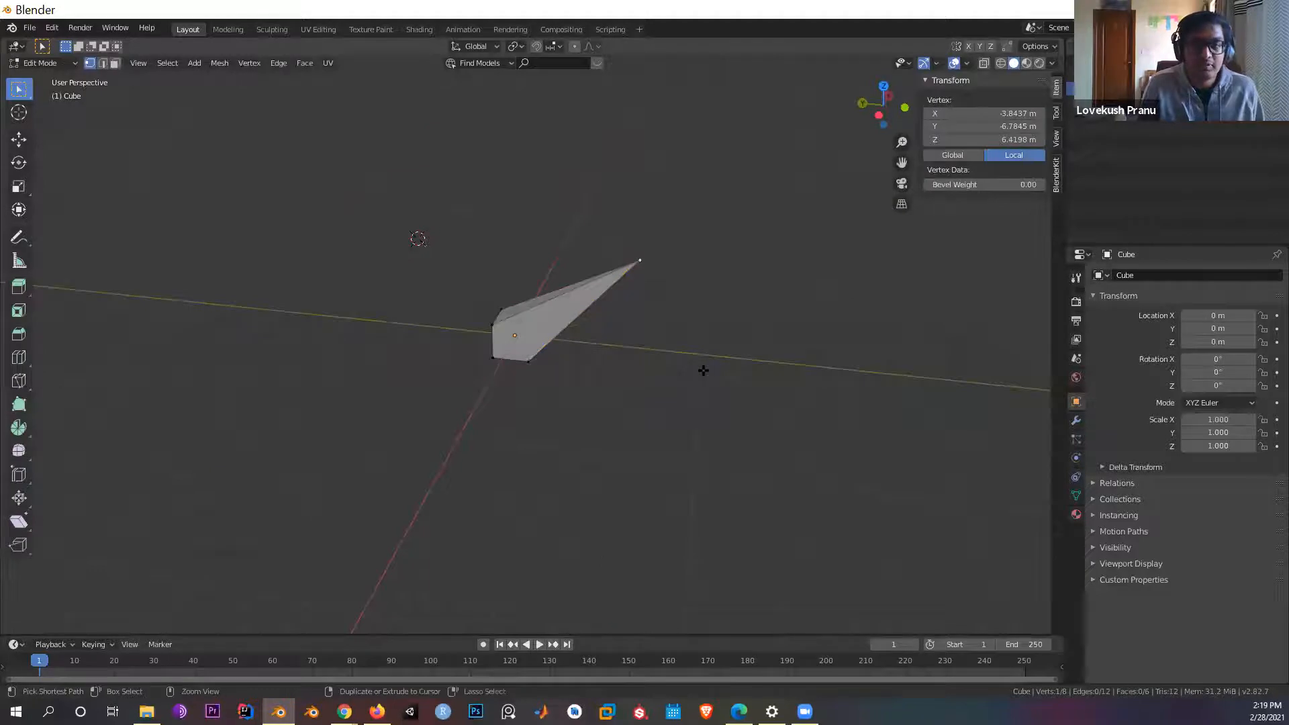
key("ctrl+z")
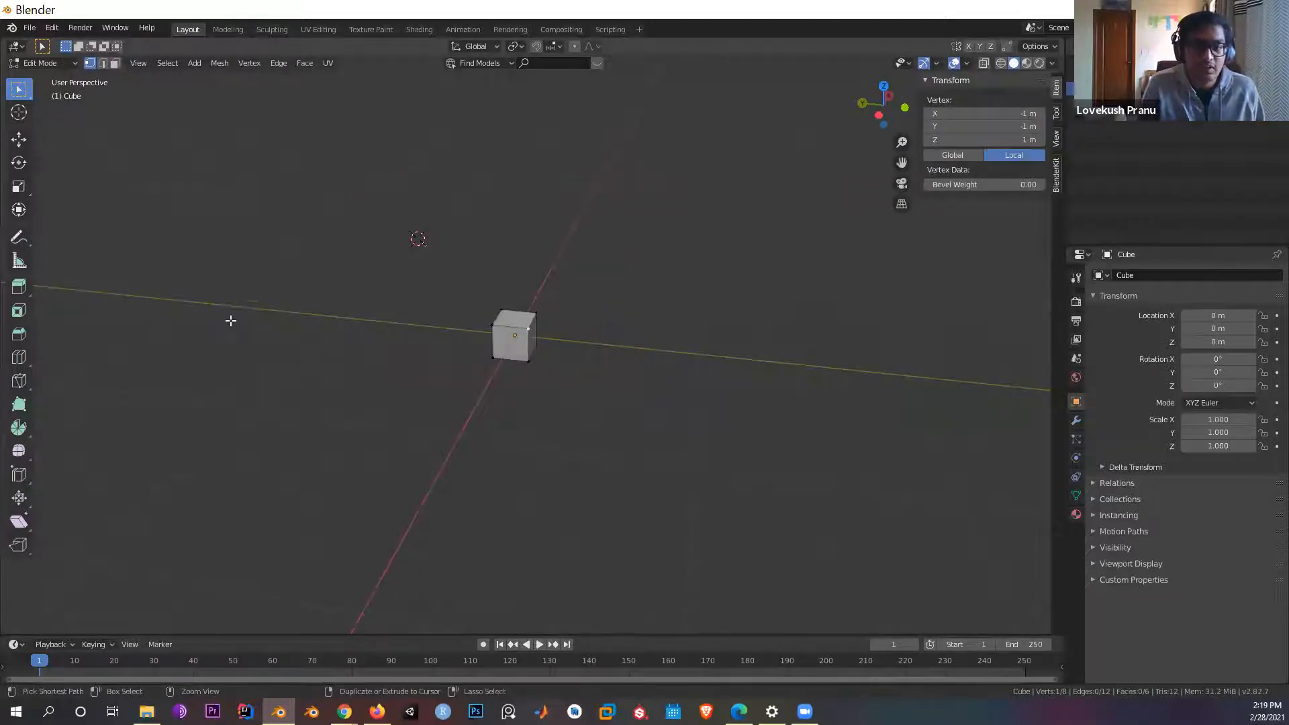
scroll(230, 321, "up", 4)
middle_click_drag(994, 219, 35, 236)
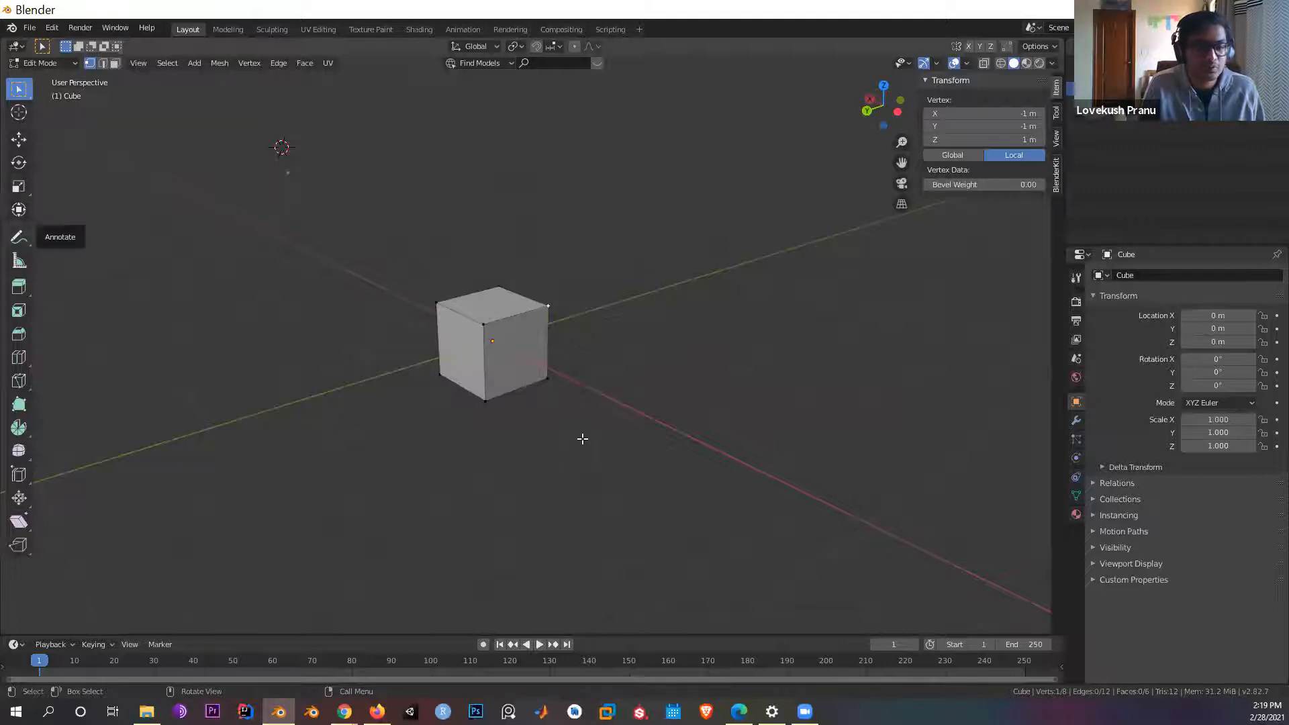
Step: Switch to edge selection, select one of the cube's top edges, and move it outwards to about X -4.08, Y -0.79, Z 0.82 m
middle_click_drag(565, 452, 480, 318)
scroll(534, 341, "up", 3)
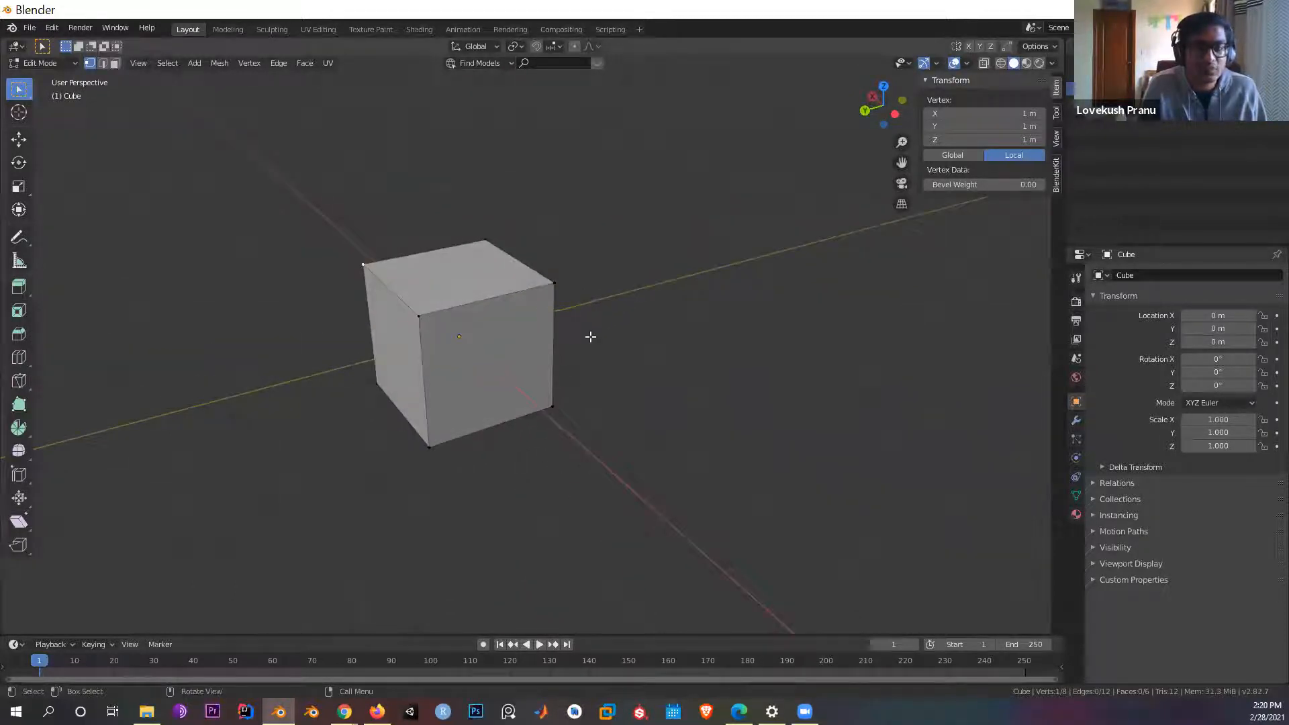
key("2")
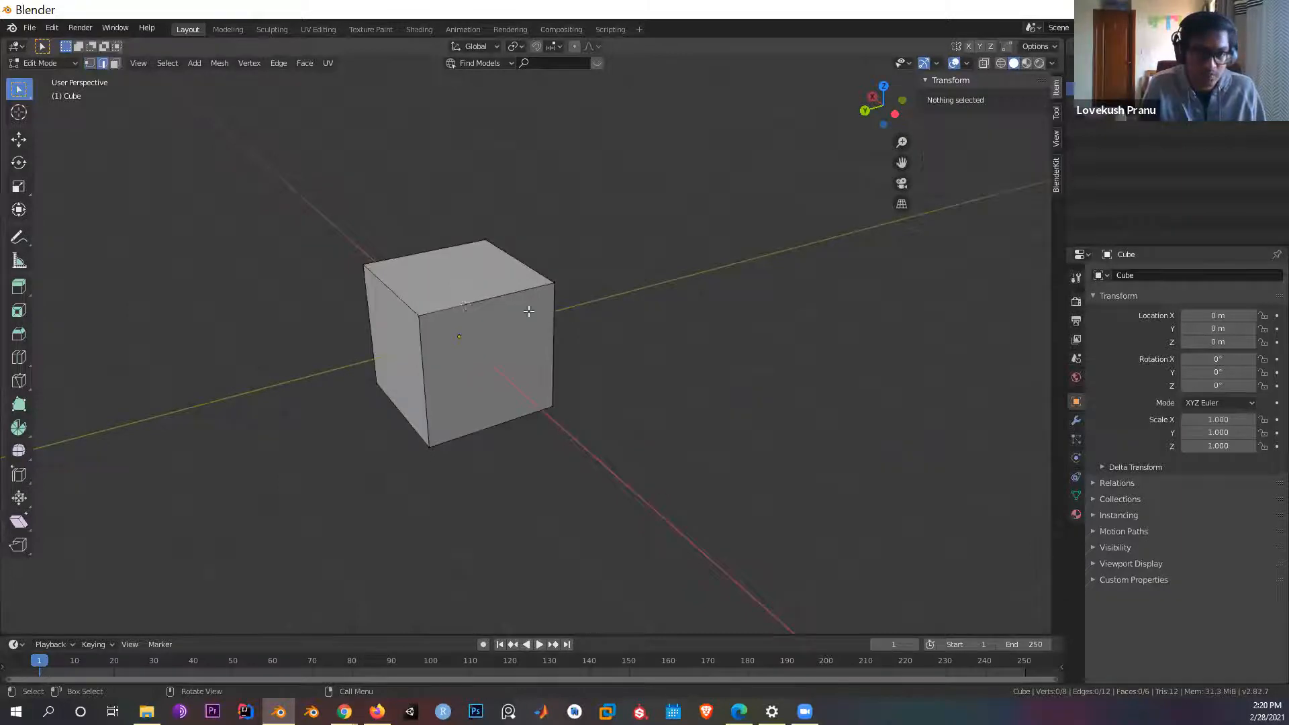
left_click(472, 299)
middle_click_drag(625, 401, 656, 386)
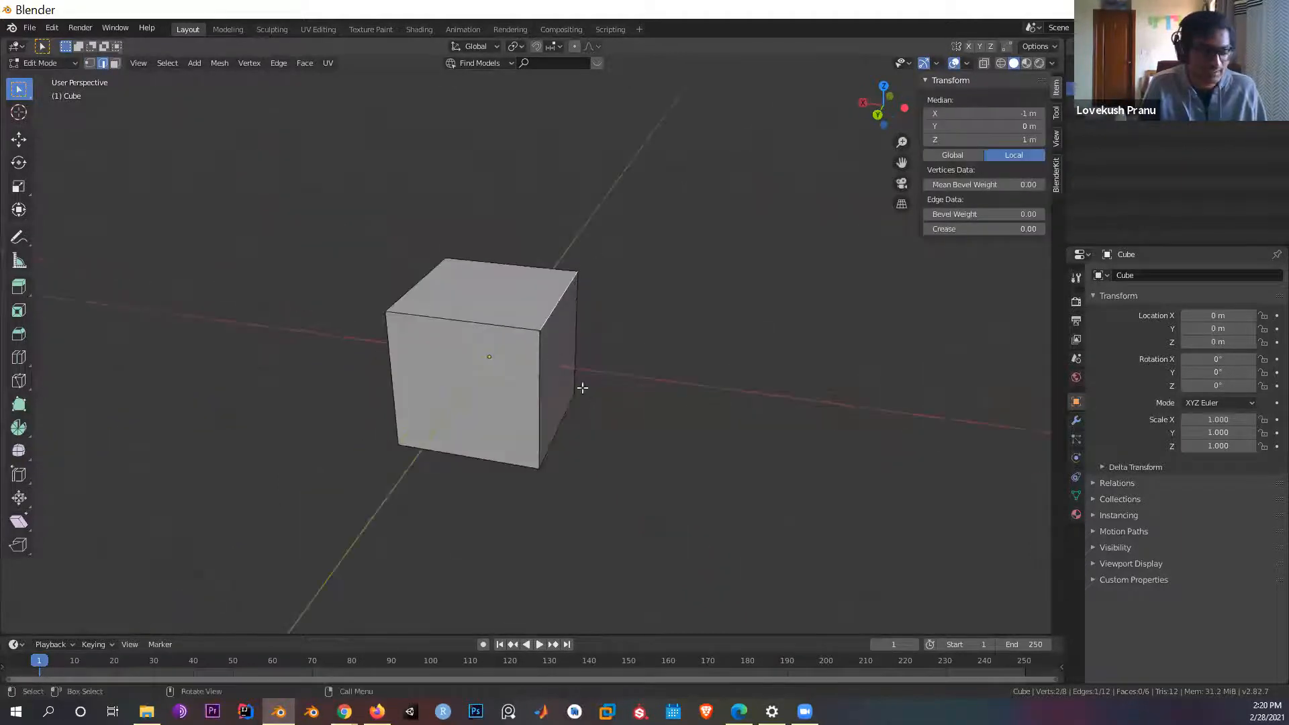
key("g")
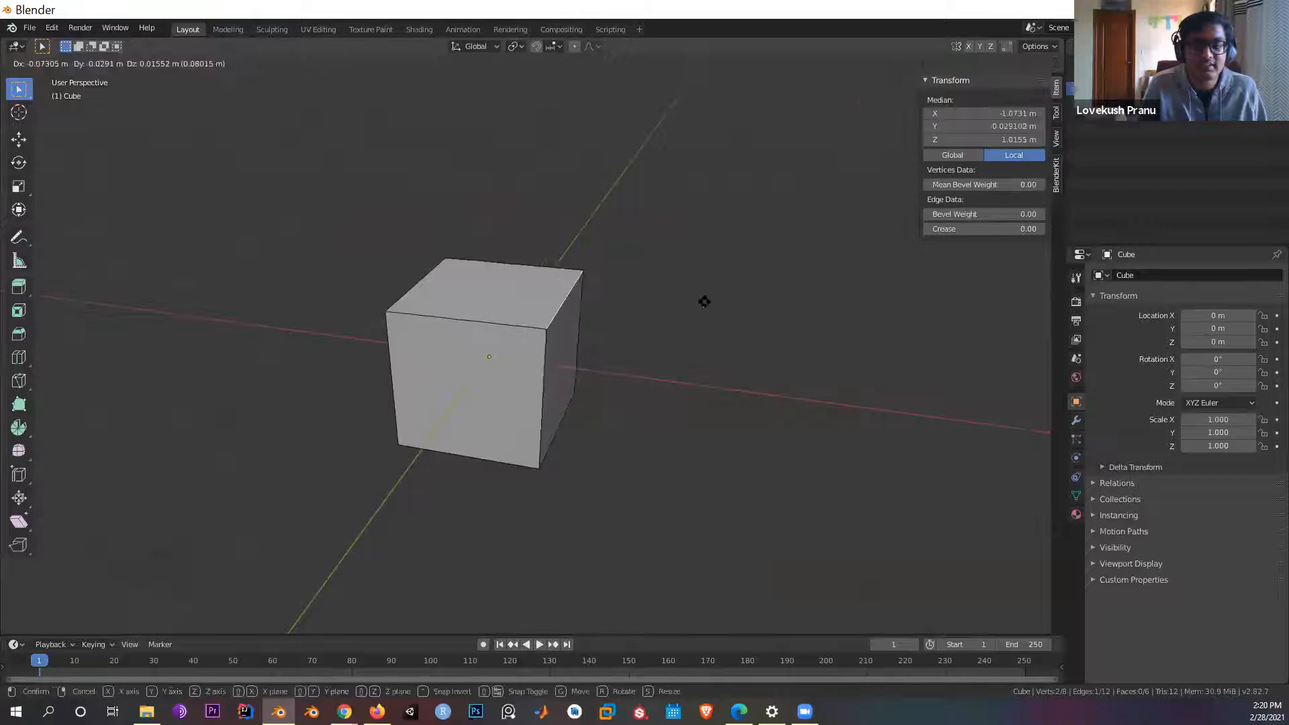
left_click(814, 328)
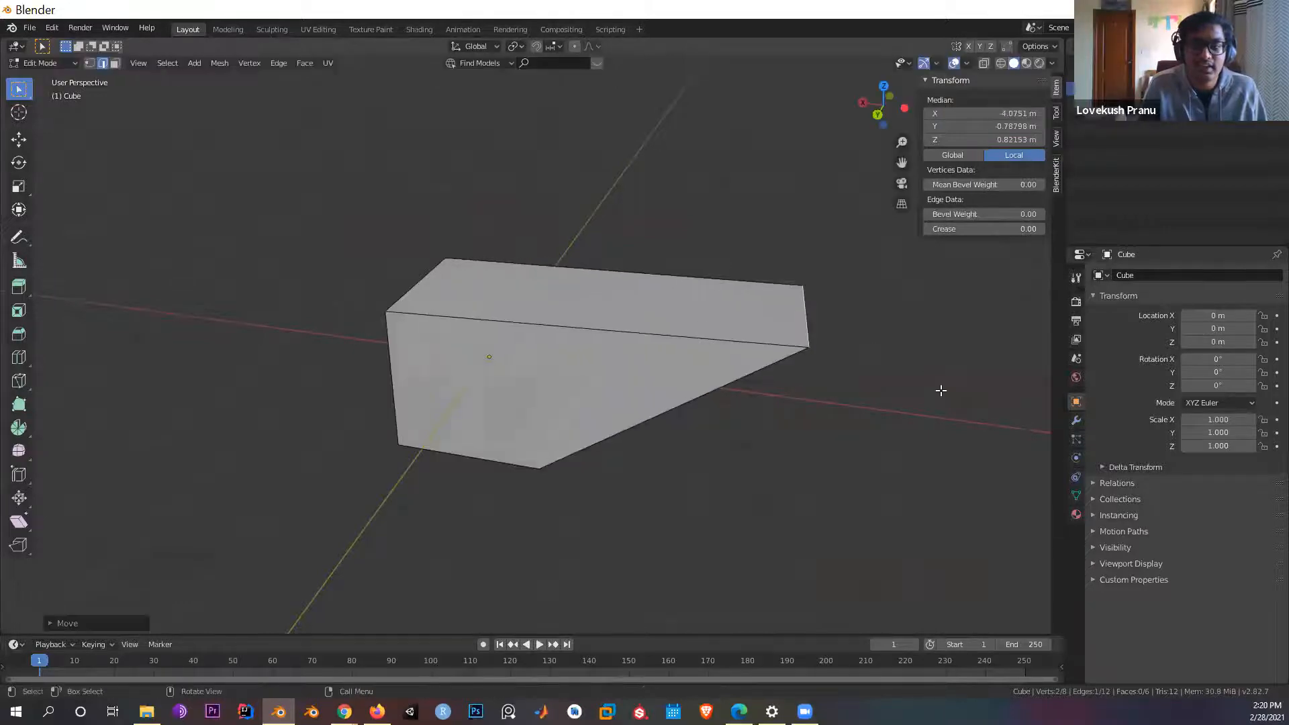
Step: Try moving an edge of the stretched cube once more, and undo the edge moves back to the original cube
left_click(722, 338)
key("g")
left_click(713, 258)
key("ctrl+z")
key("ctrl+z")
key("ctrl+z")
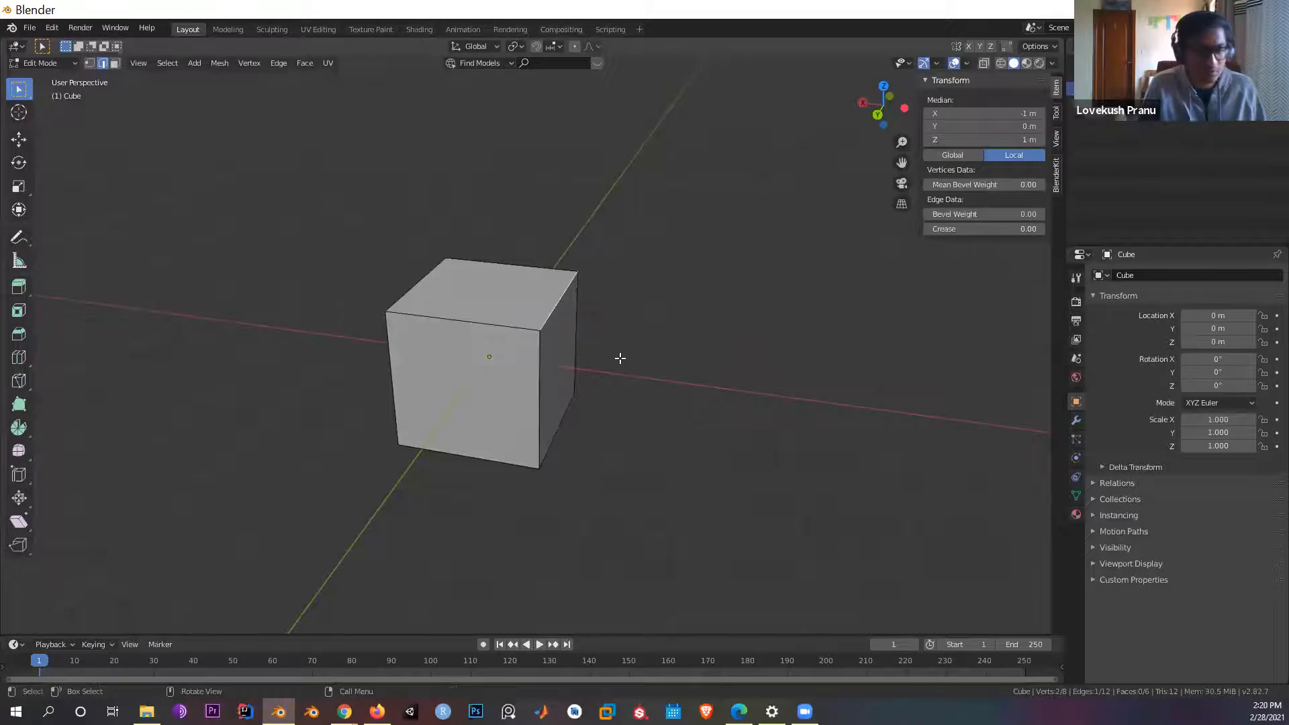
Step: Switch to face selection, select the cube's side face at X -1 m, and move it to about X -2.80, Y -1.46, Z 1.09 m
key("alt+a")
middle_click_drag(665, 360, 433, 328)
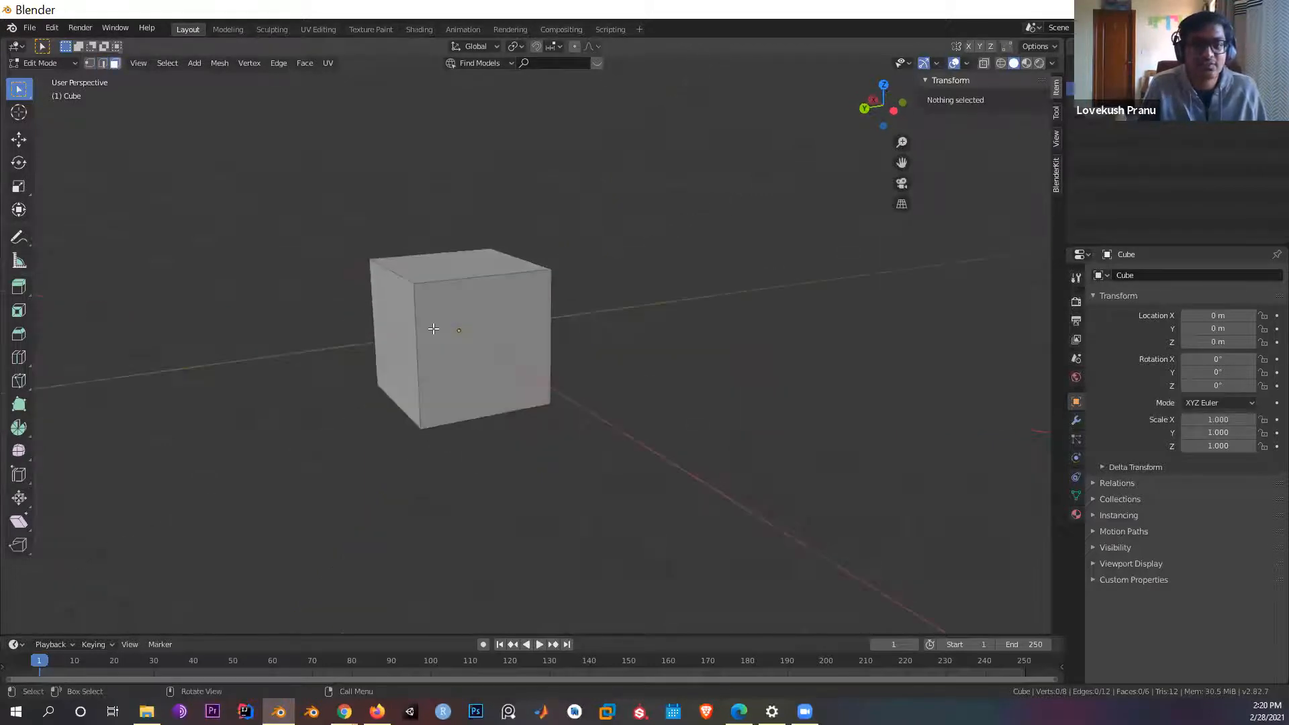
middle_click_drag(832, 443, 515, 365)
left_click(515, 366)
middle_click_drag(575, 394, 463, 317)
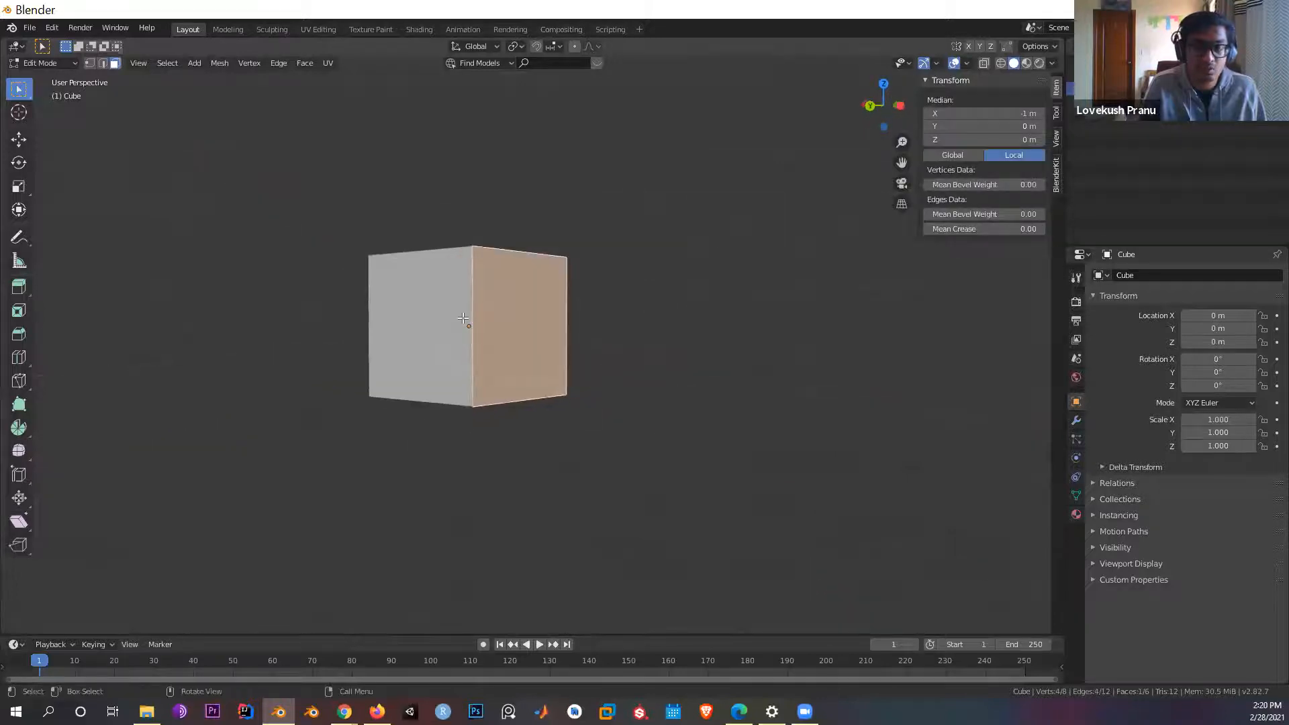
left_click(466, 321)
left_click(499, 344)
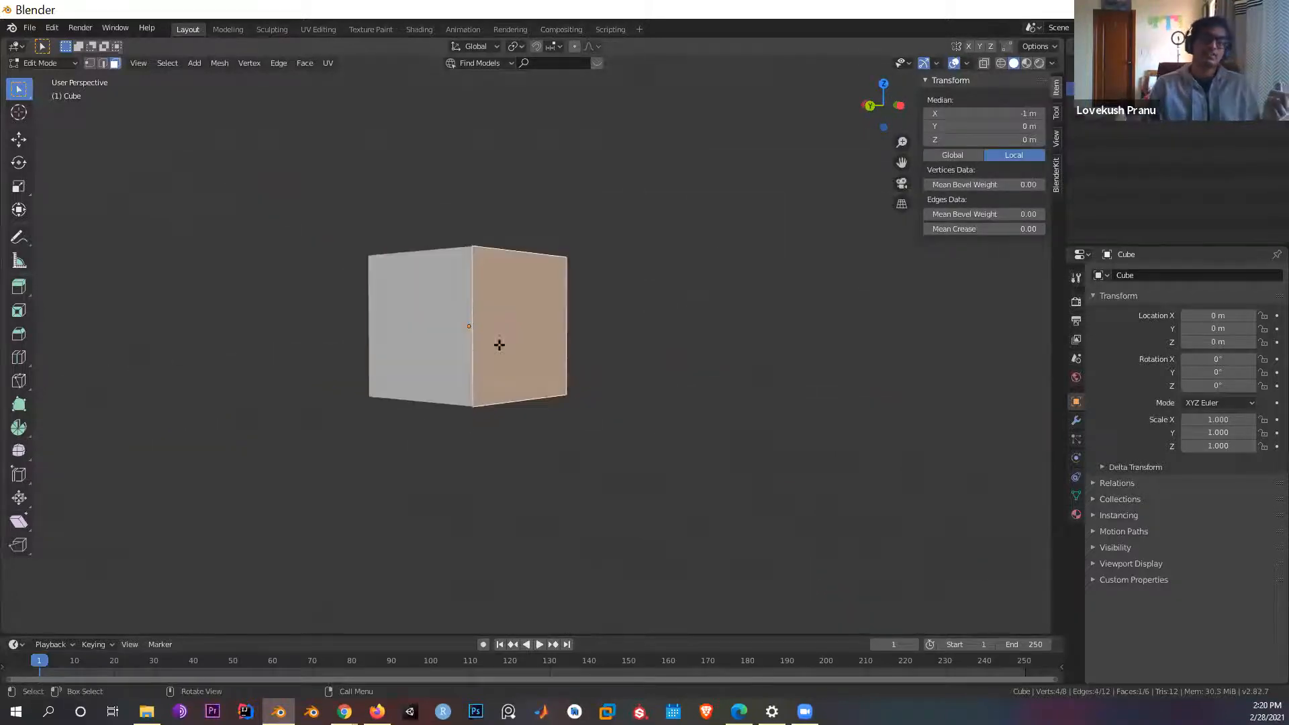
key("g")
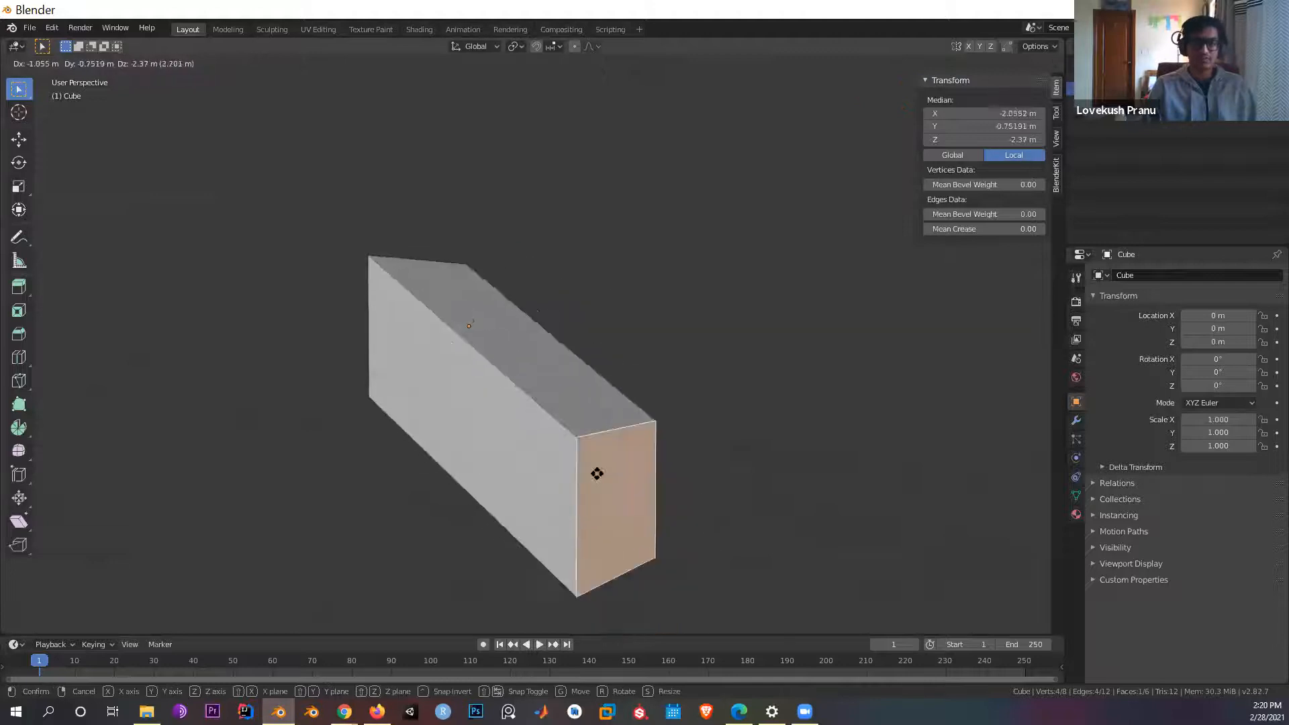
left_click(677, 272)
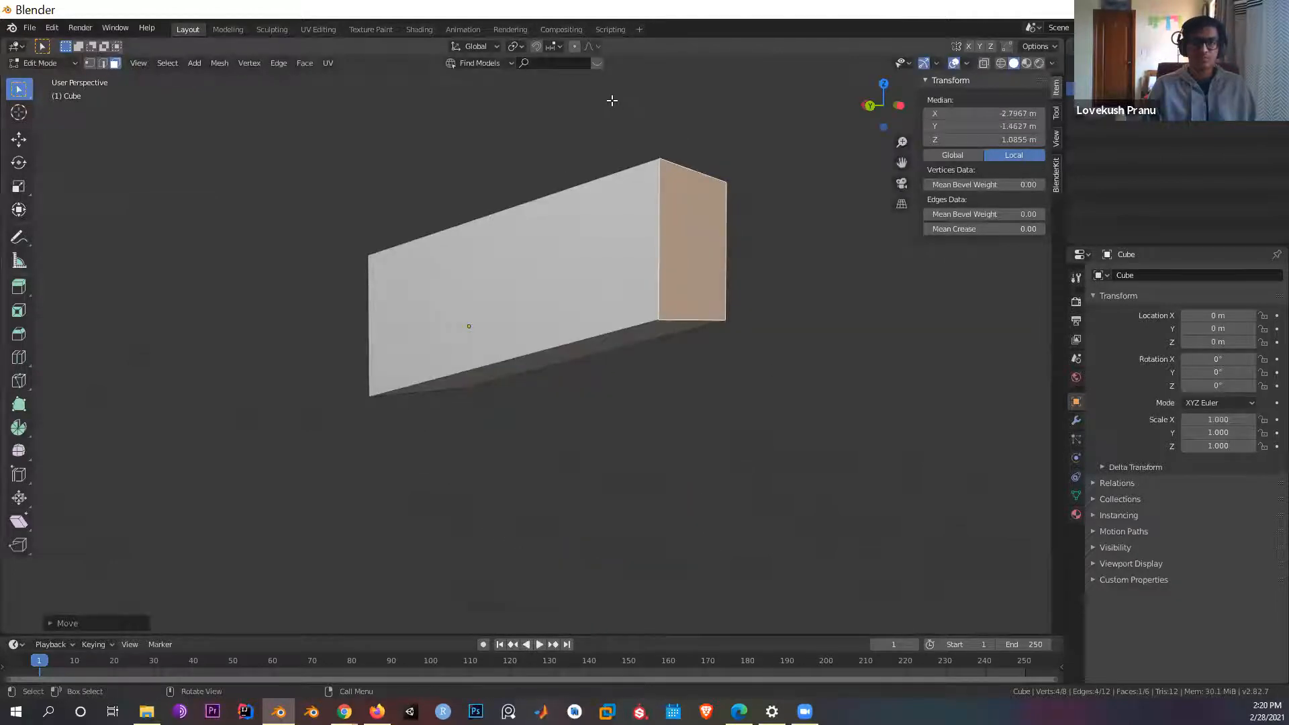
Step: Rotate the selected face about the global X axis to twist the mesh, and inspect the shape in Object Mode
key("r")
key("z")
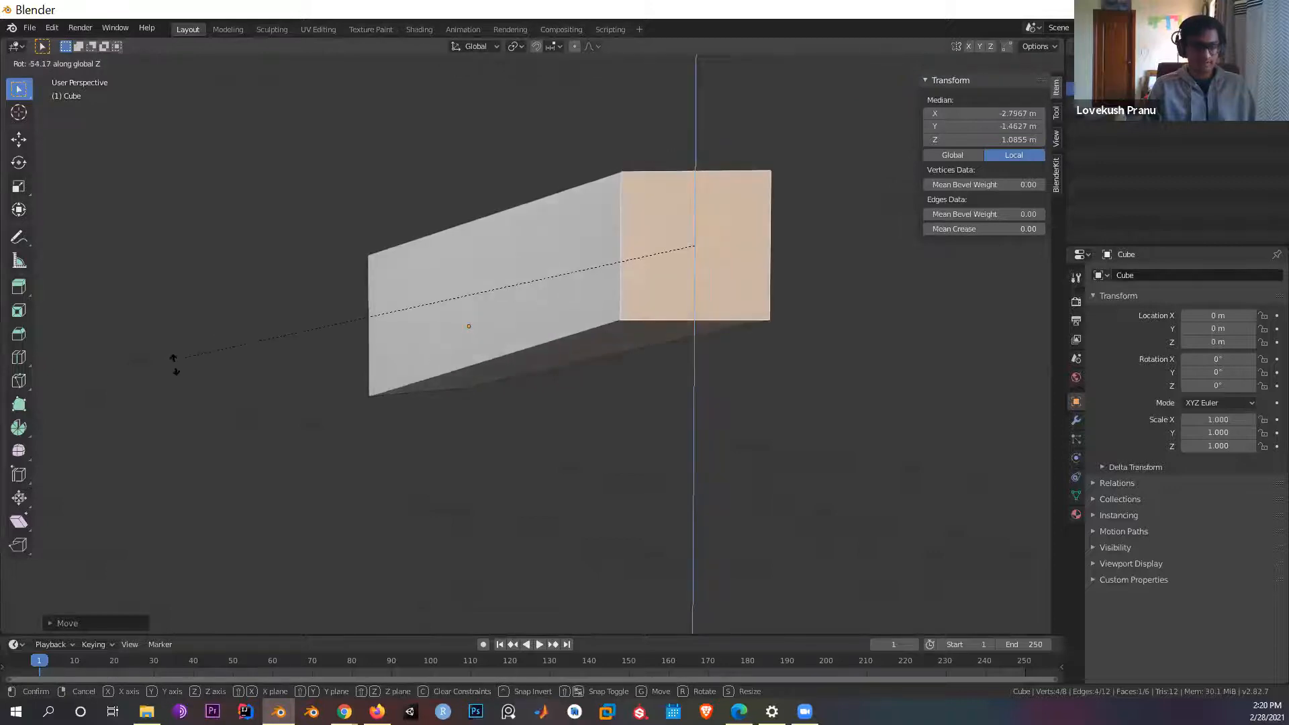
key("x")
key("x")
key("x")
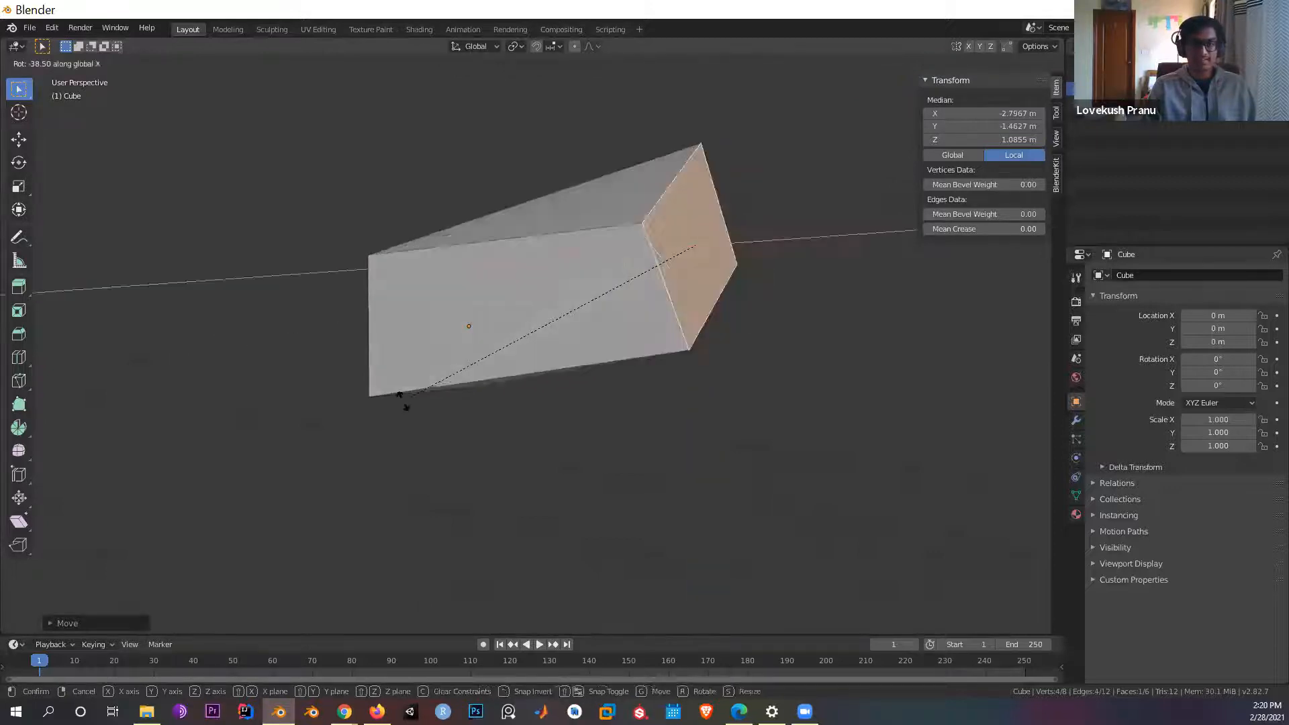
left_click(551, 624)
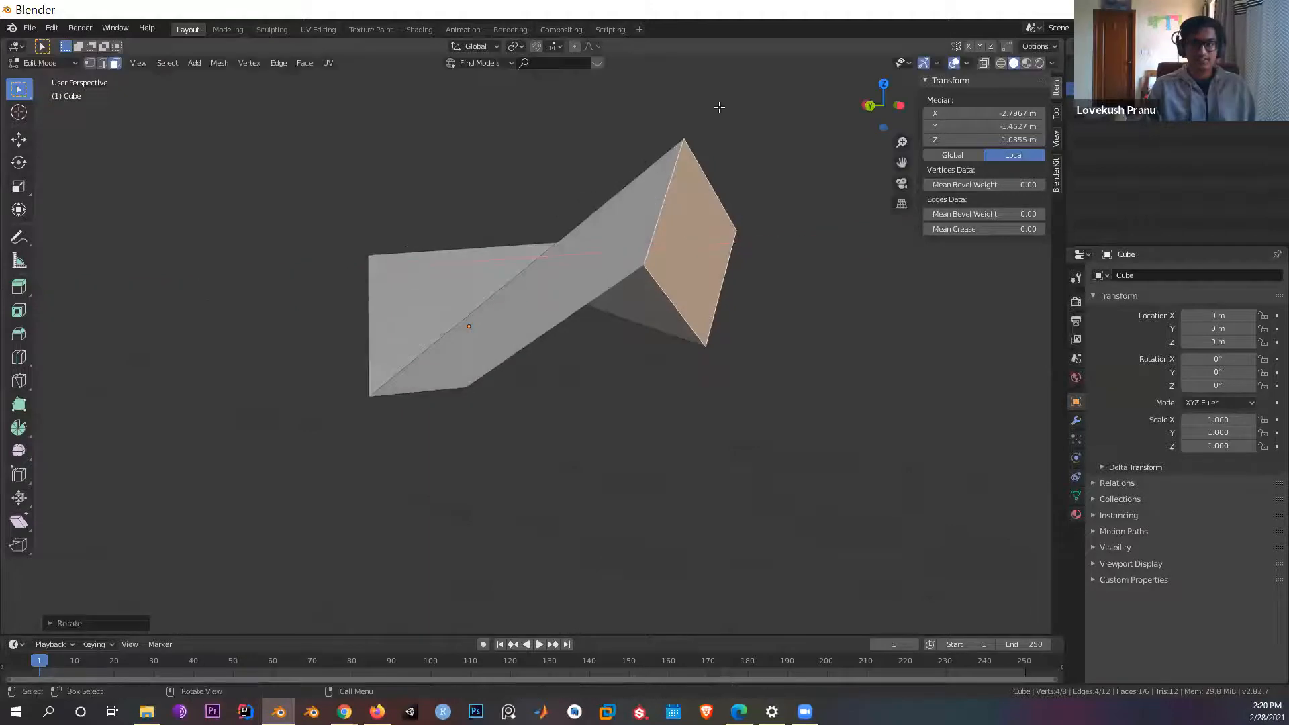
middle_click_drag(772, 423, 566, 344)
key("Tab")
middle_click_drag(699, 441, 725, 414)
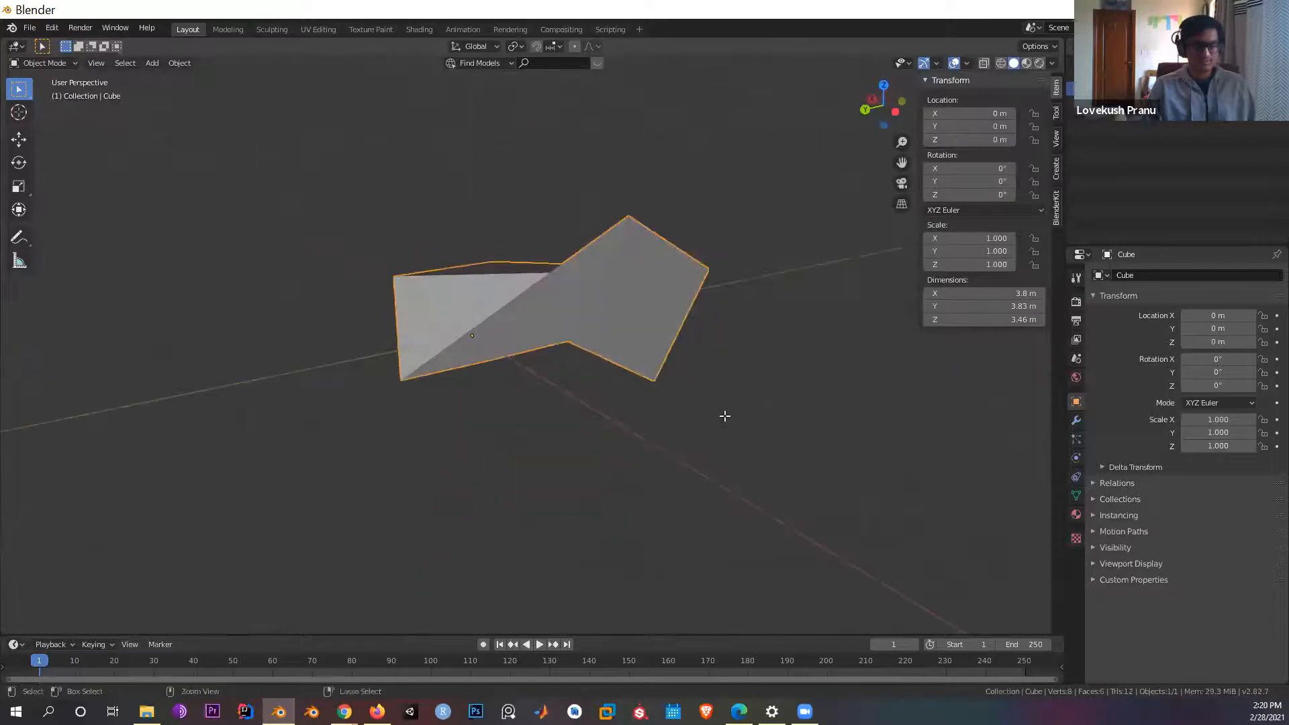
Step: Return to Edit Mode and undo the face's rotation, move and selection
key("Tab")
key("ctrl+z")
key("ctrl+z")
key("ctrl+z")
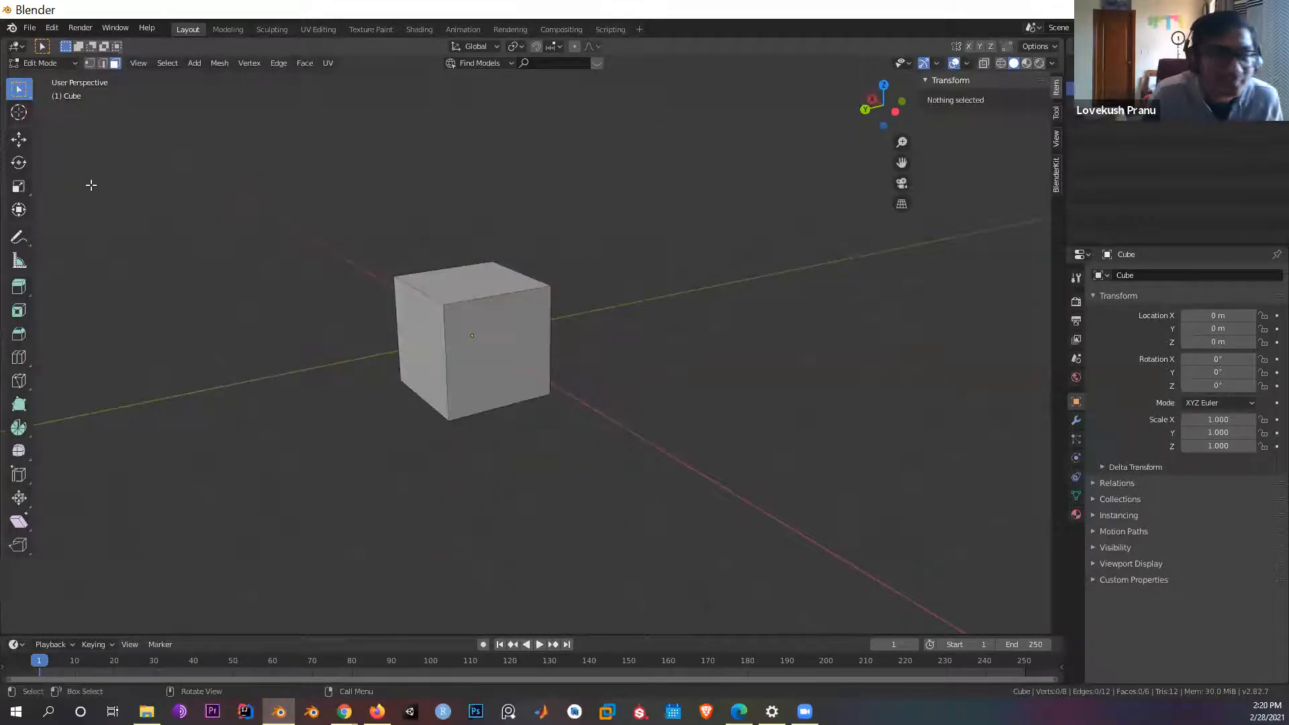
Step: Try the Poly Build tool on the cube by pulling its corner vertices freely into new positions
left_click(20, 404)
left_click_drag(409, 163, 611, 291)
middle_click_drag(780, 291, 506, 318)
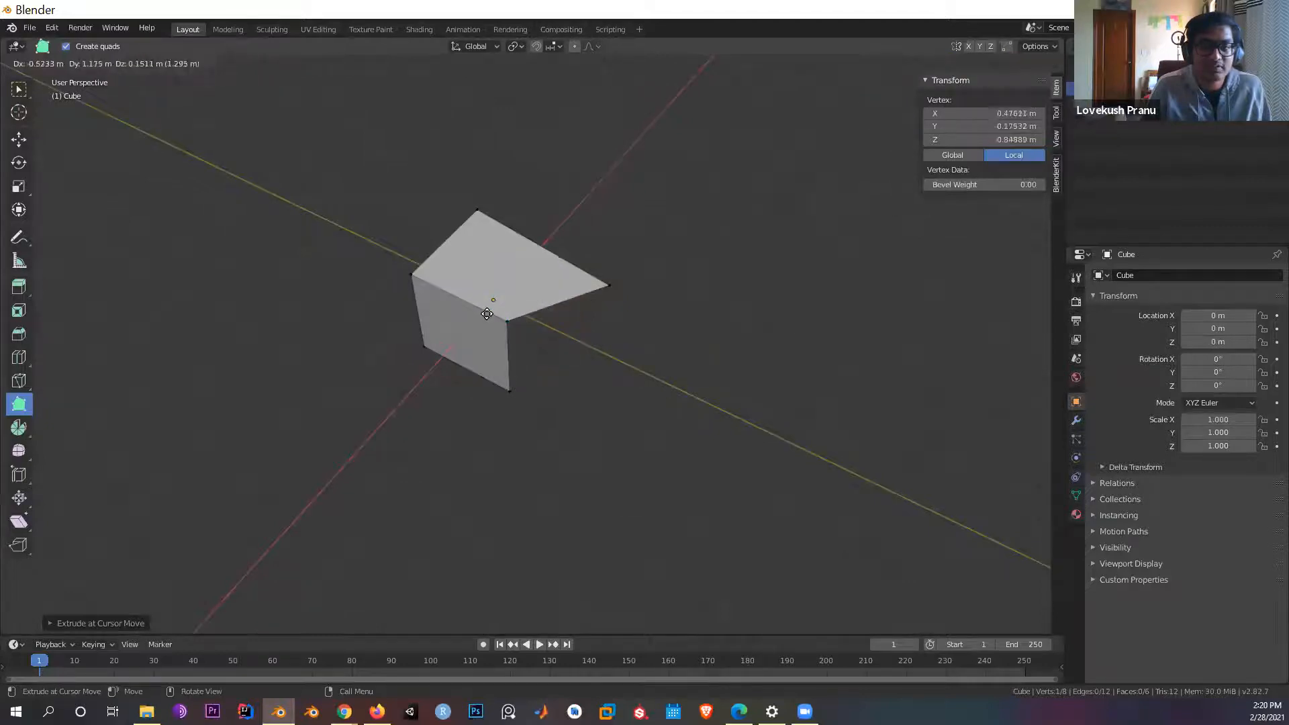
middle_click_drag(719, 391, 561, 303)
left_click_drag(762, 352, 756, 389)
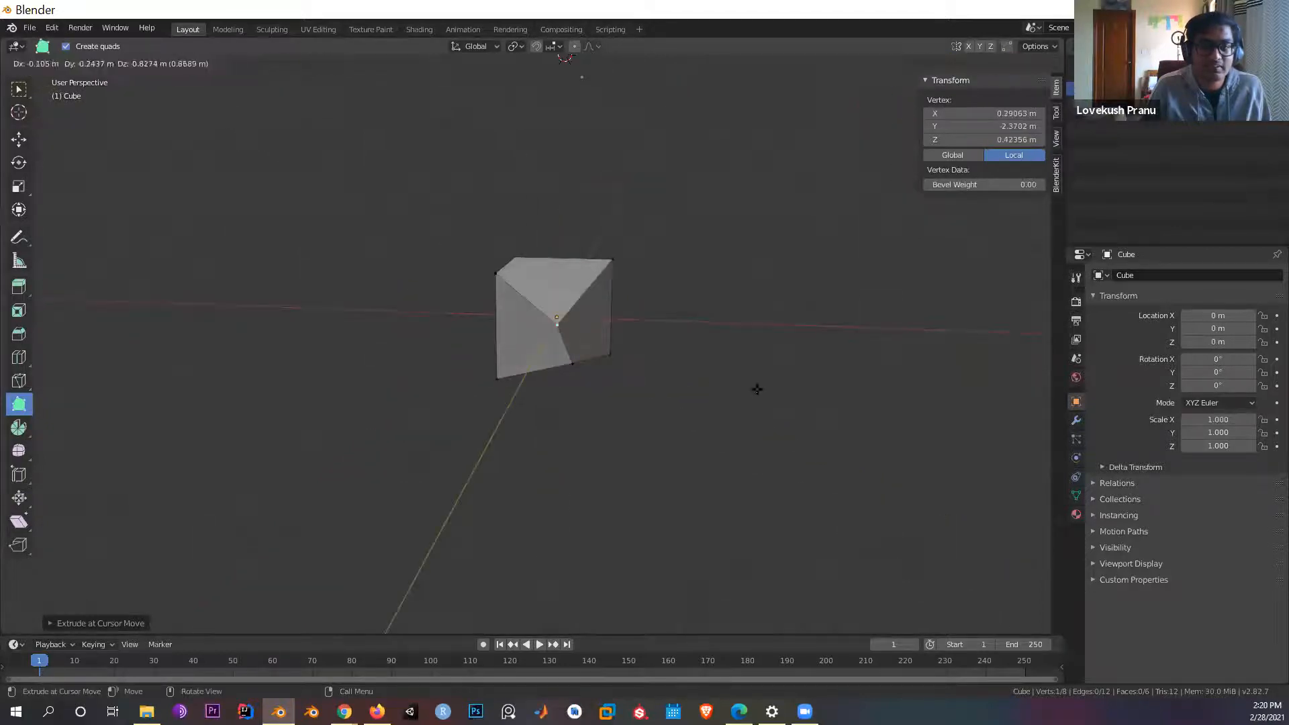
Step: Undo the Poly Build vertex changes to restore the cube
key("ctrl+z")
key("ctrl+z")
key("ctrl+z")
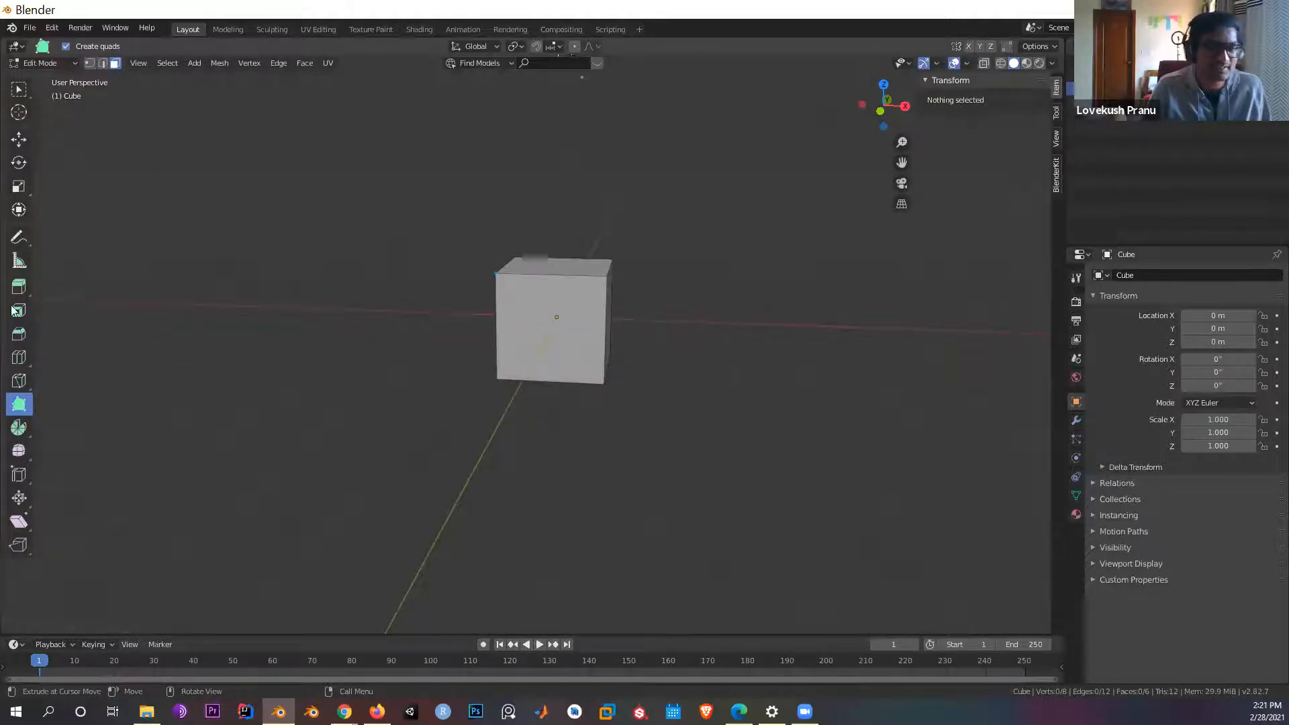
Step: Return to the Select Box tool in vertex selection, box-select the two vertices of the top edge at Y -1 m, and try moving them
left_click(19, 88)
middle_click_drag(885, 401, 886, 430)
scroll(516, 268, "up", 3)
key("1")
left_click_drag(443, 205, 735, 266)
middle_click_drag(824, 317, 678, 336)
key("g")
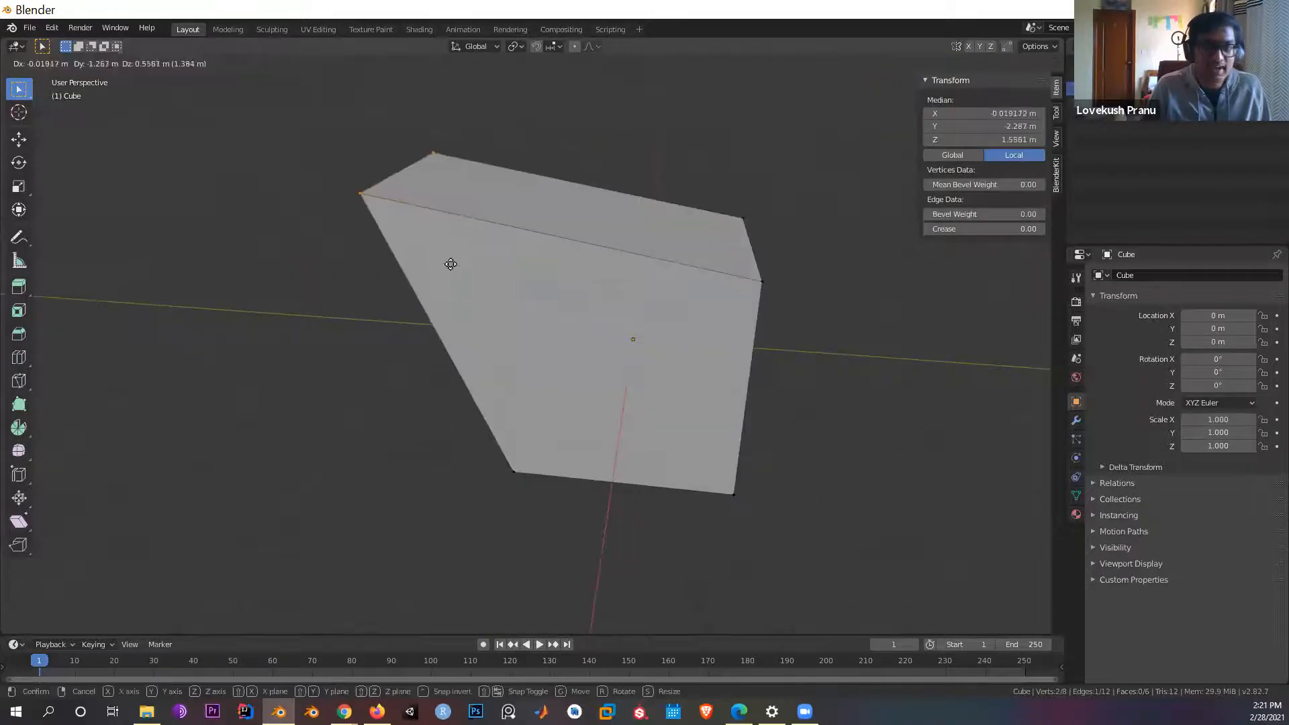
key("Escape")
Step: Extrude the selected top edge freely to about X -1.30, Y -6.82, Z 0.69 m, inspect the uneven flap, and undo the extrusion
middle_click_drag(771, 341, 832, 405)
scroll(837, 405, "down", 5)
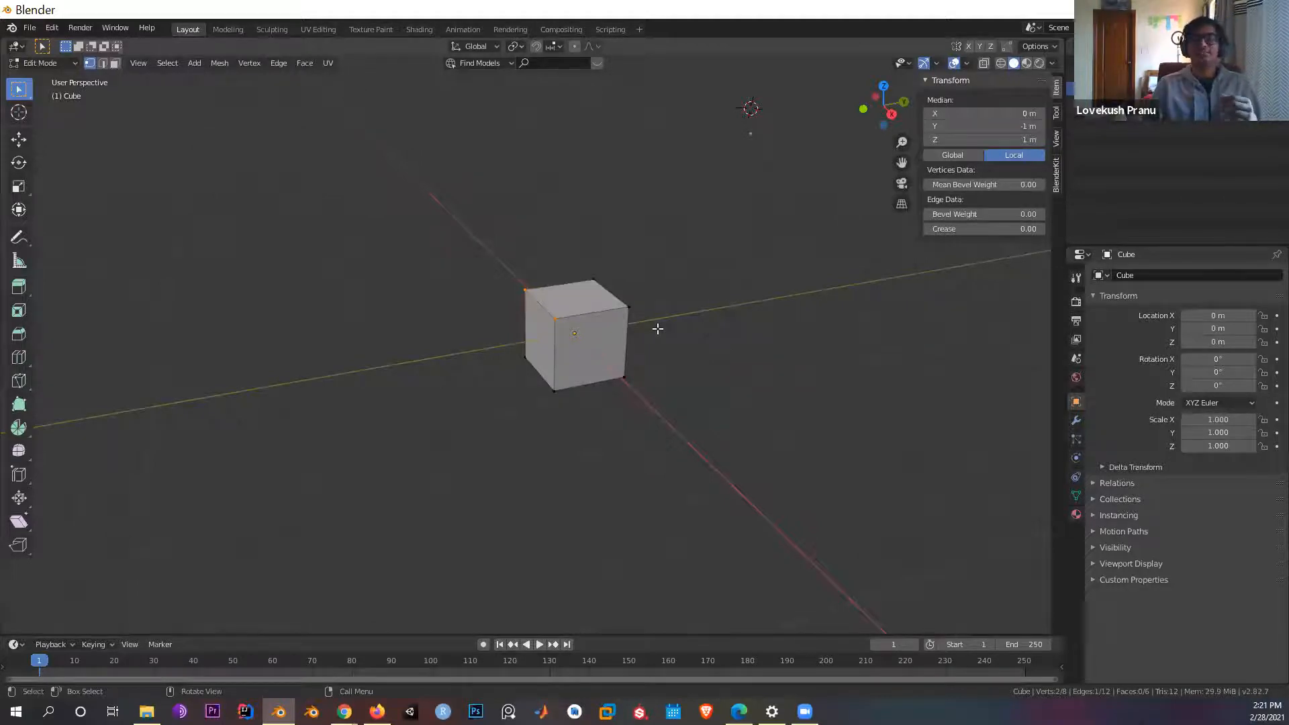
middle_click_drag(567, 354, 589, 303)
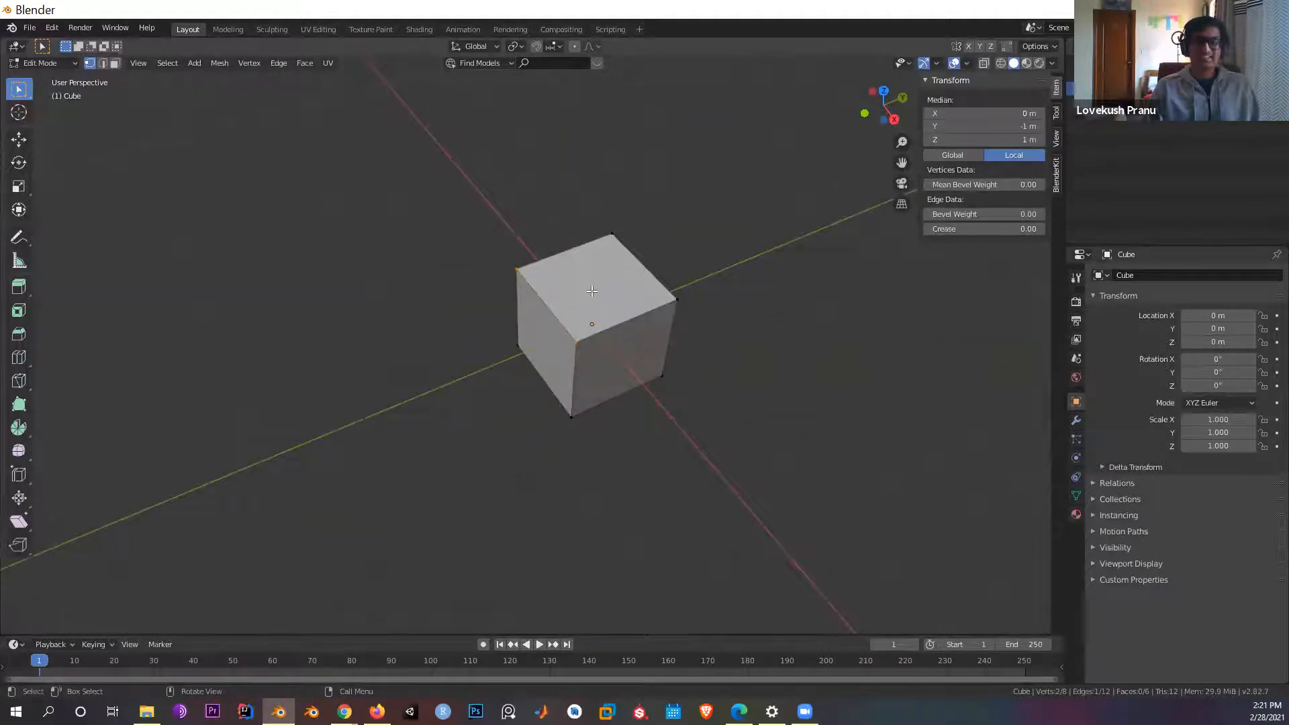
middle_click_drag(591, 291, 554, 275)
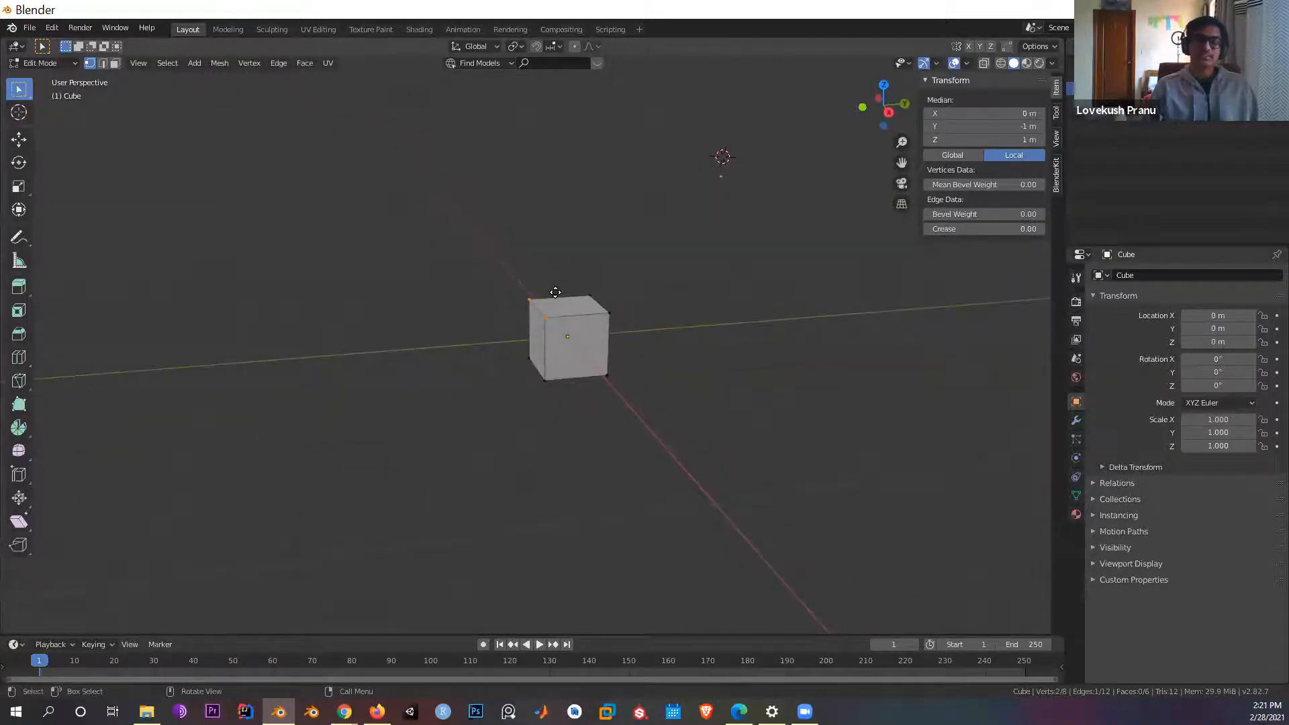
key("e")
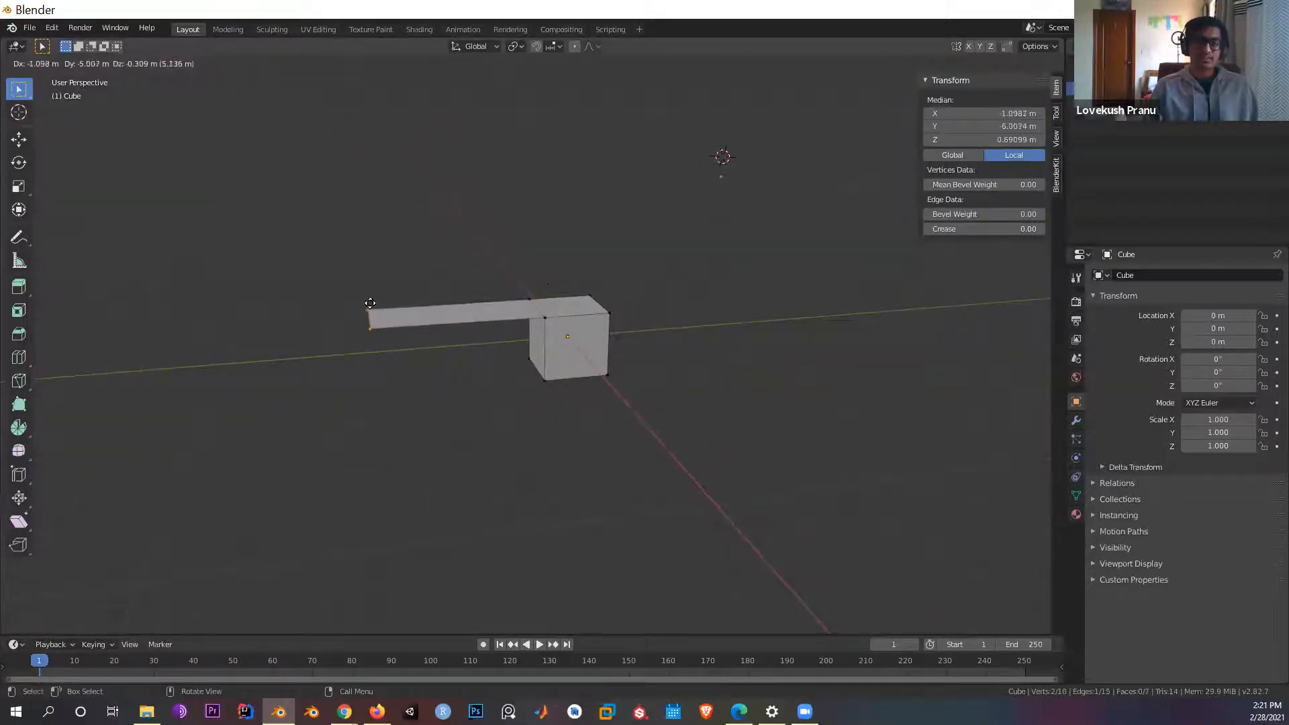
left_click(370, 303)
middle_click_drag(471, 336, 688, 95)
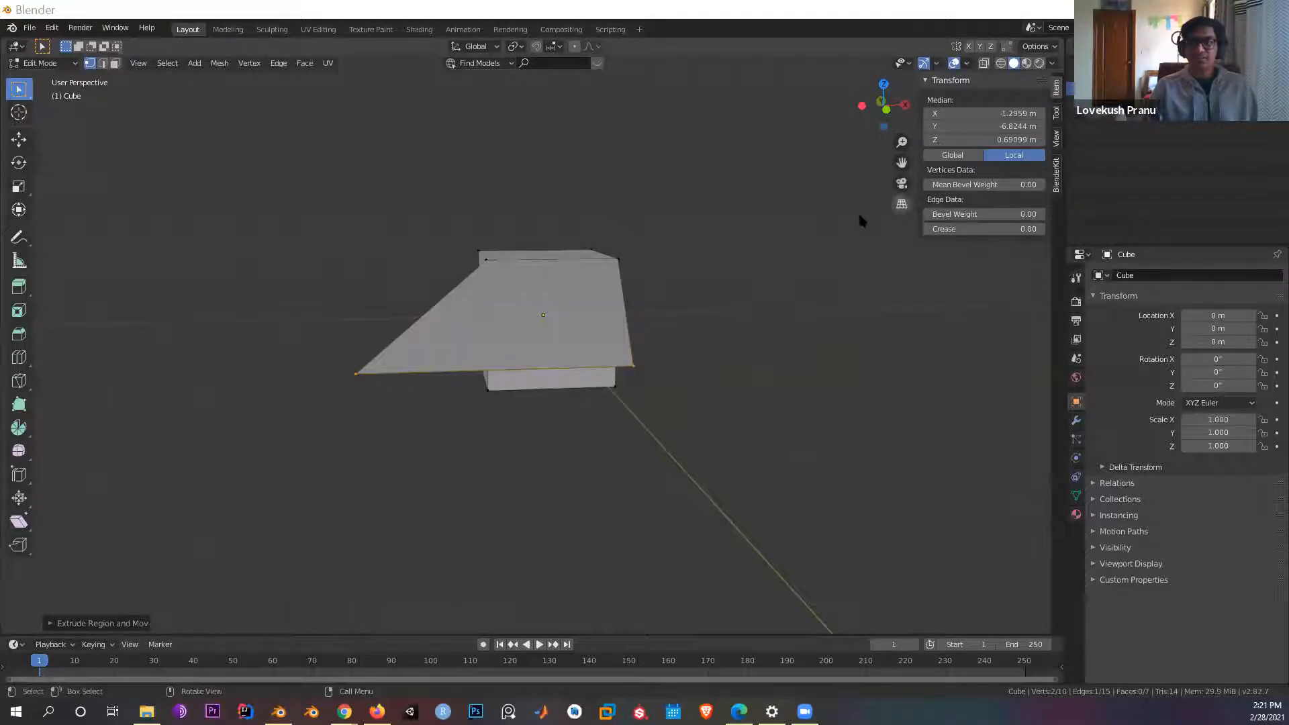
middle_click_drag(826, 255, 777, 417)
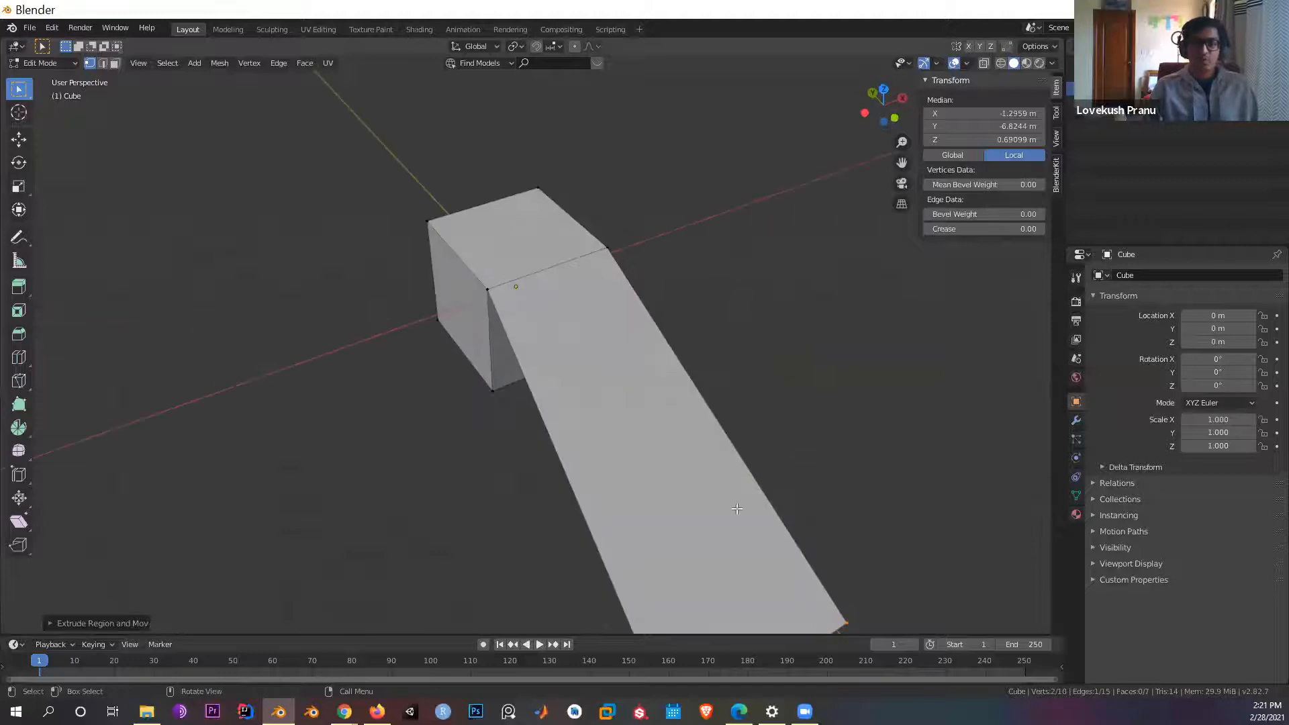
middle_click_drag(737, 509, 574, 406)
key("ctrl+z")
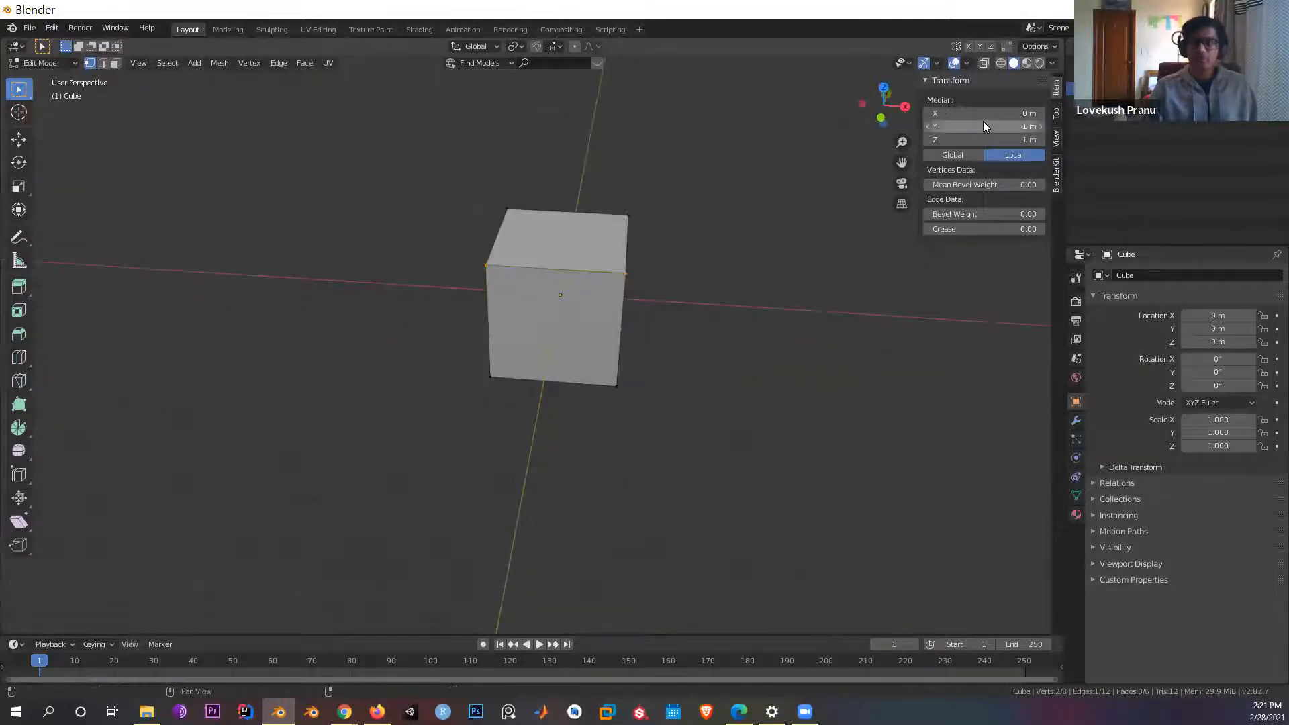
Step: In top view, extrude the selected top edge along the Y axis to about Y -8.80 m
left_click(881, 83)
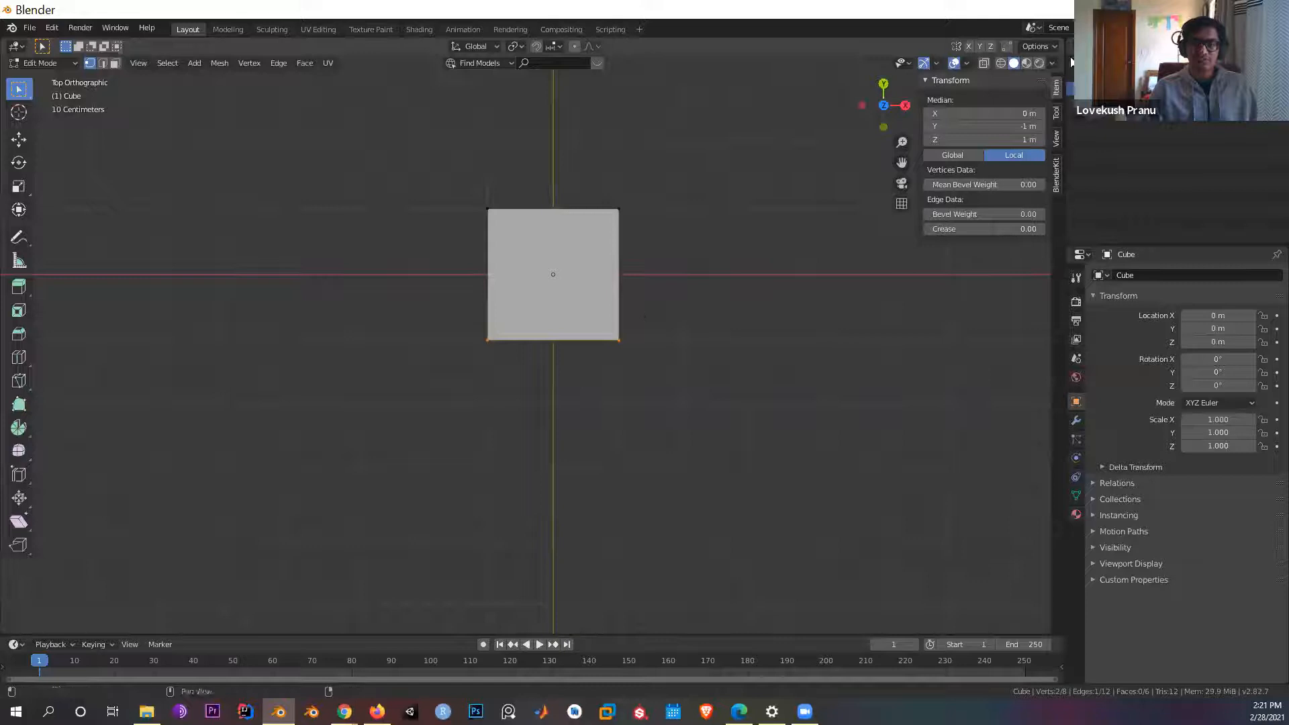
key("e")
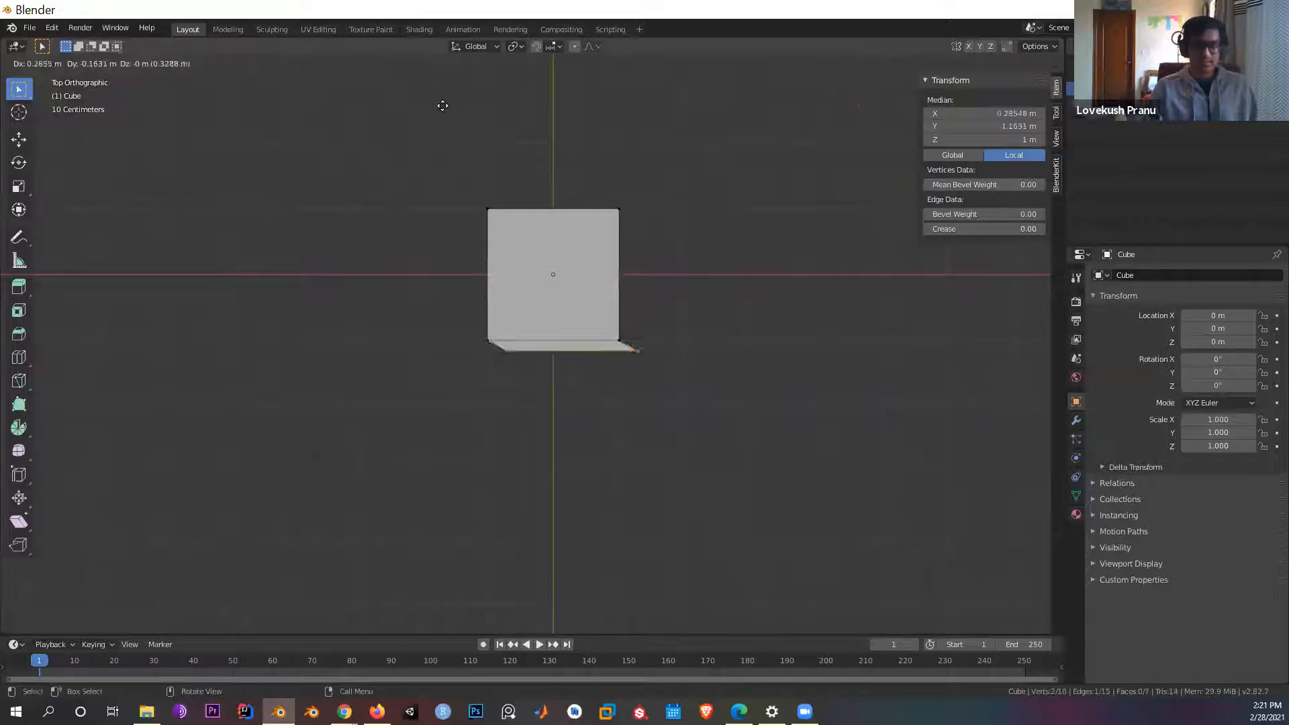
key("y")
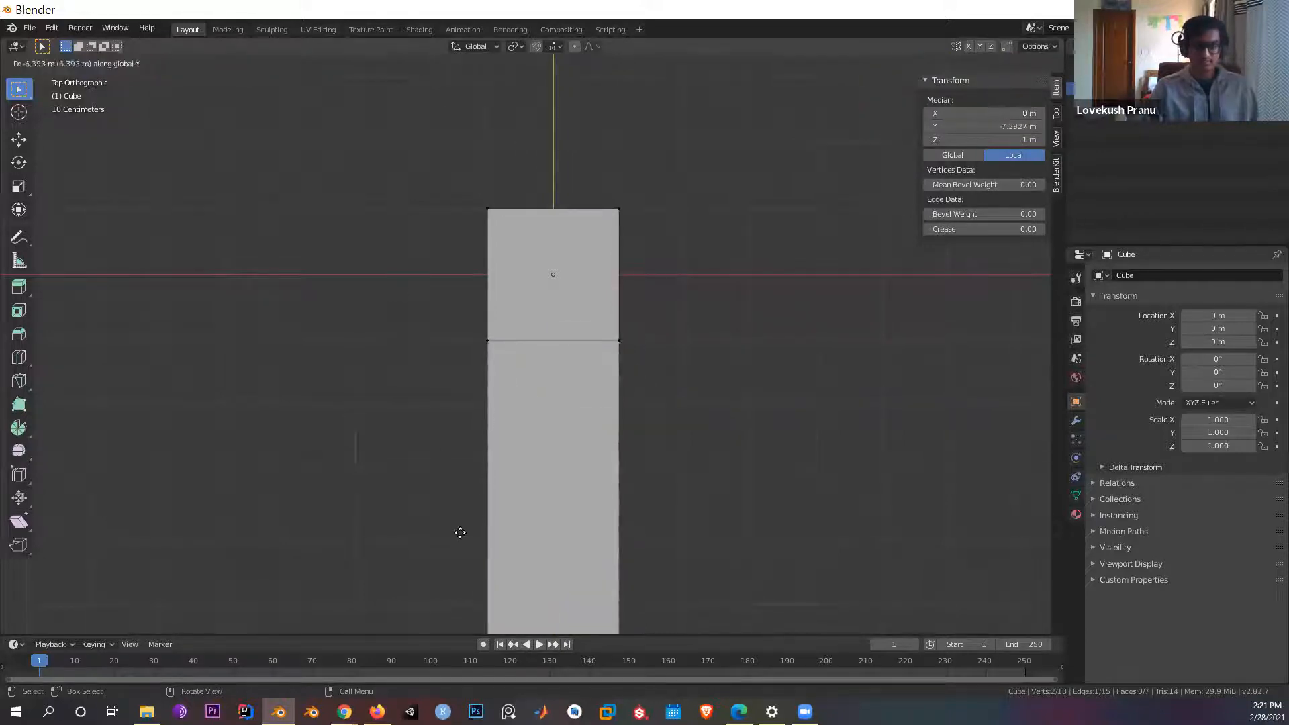
left_click(467, 544)
middle_click_drag(800, 213, 495, 309)
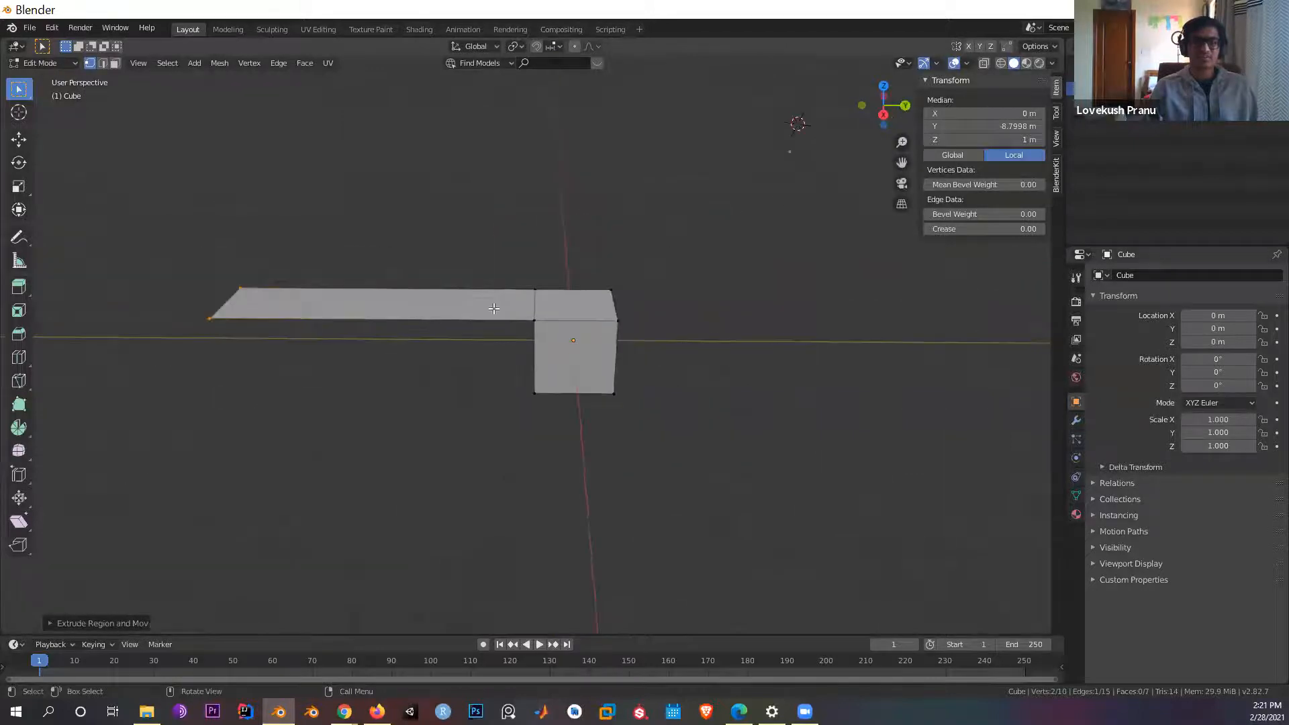
Step: Extrude the flap's end edge upwards along the Z axis and inspect the shape in Object Mode
key("e")
key("y")
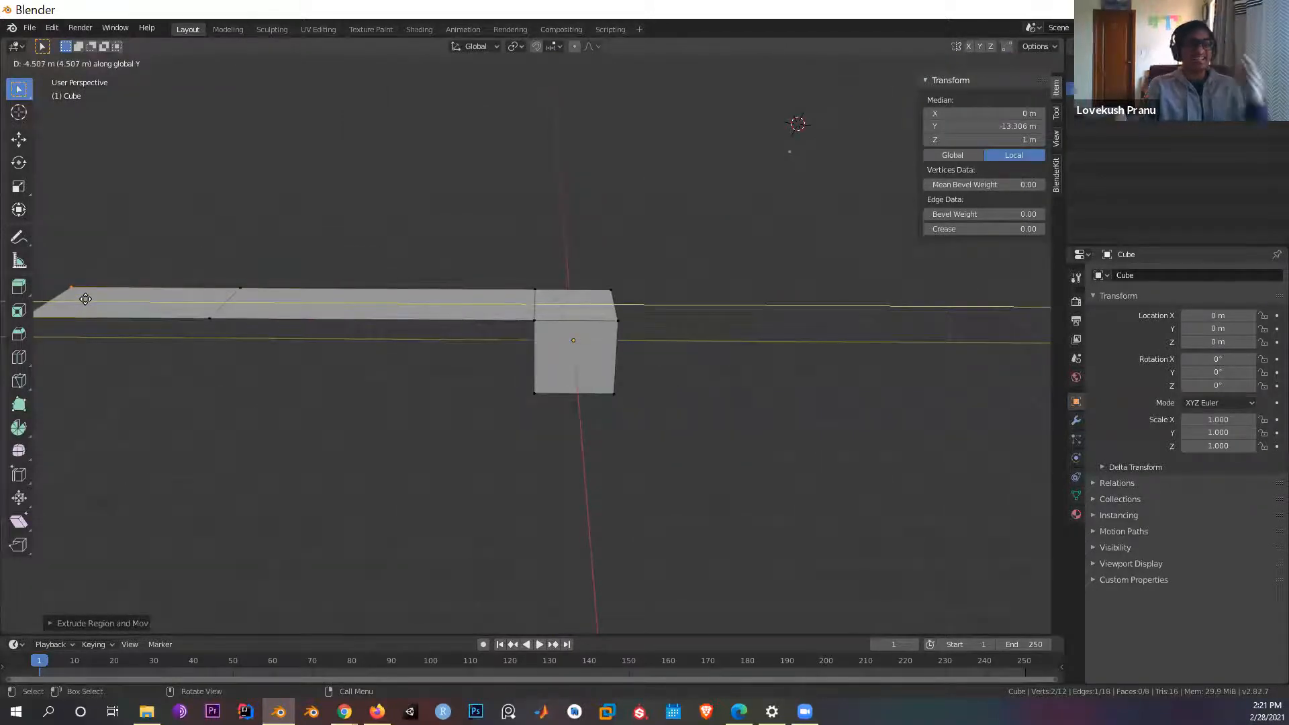
key("z")
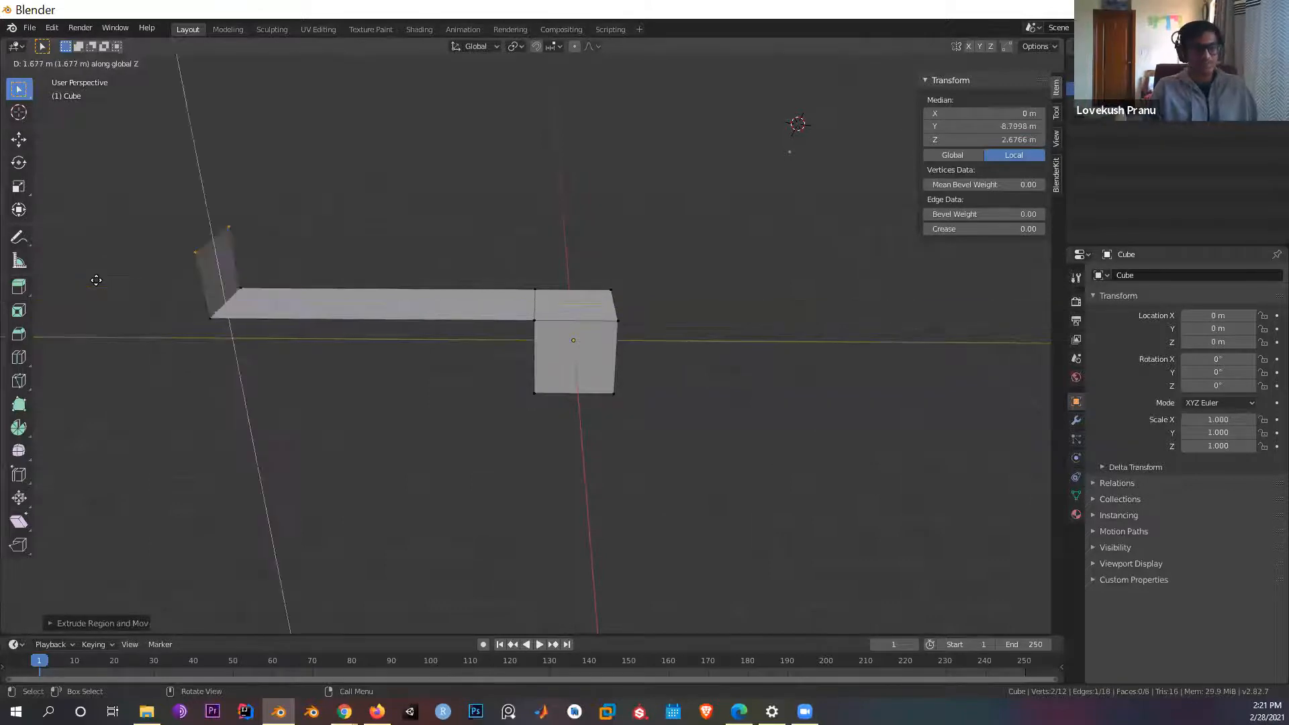
left_click(350, 209)
key("Tab")
middle_click_drag(367, 221, 399, 214)
middle_click_drag(737, 351, 475, 285)
Step: Undo both edge extrusions, returning to Edit Mode on the plain cube
key("ctrl+z")
key("ctrl+z")
key("ctrl+z")
Step: Try to inset the cube with the Inset Faces tool while only a top edge is selected
scroll(463, 281, "up", 4)
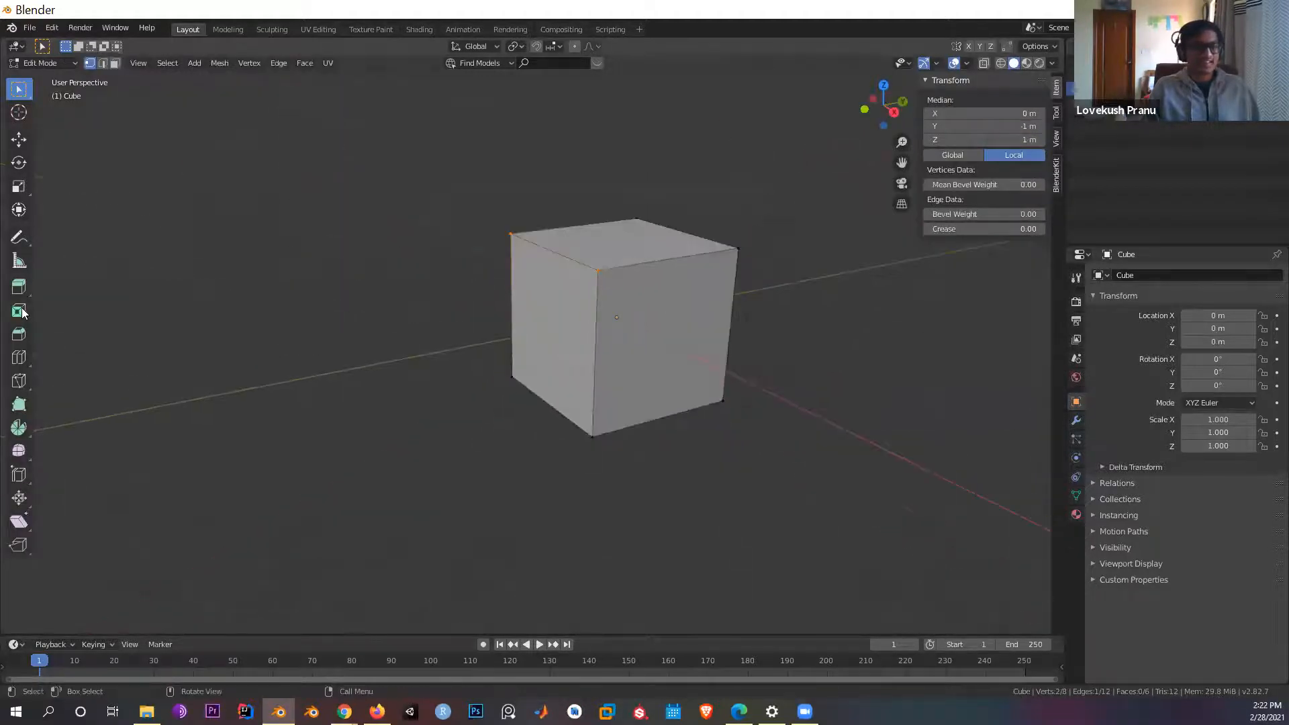
left_click(19, 311)
left_click_drag(503, 203, 567, 234)
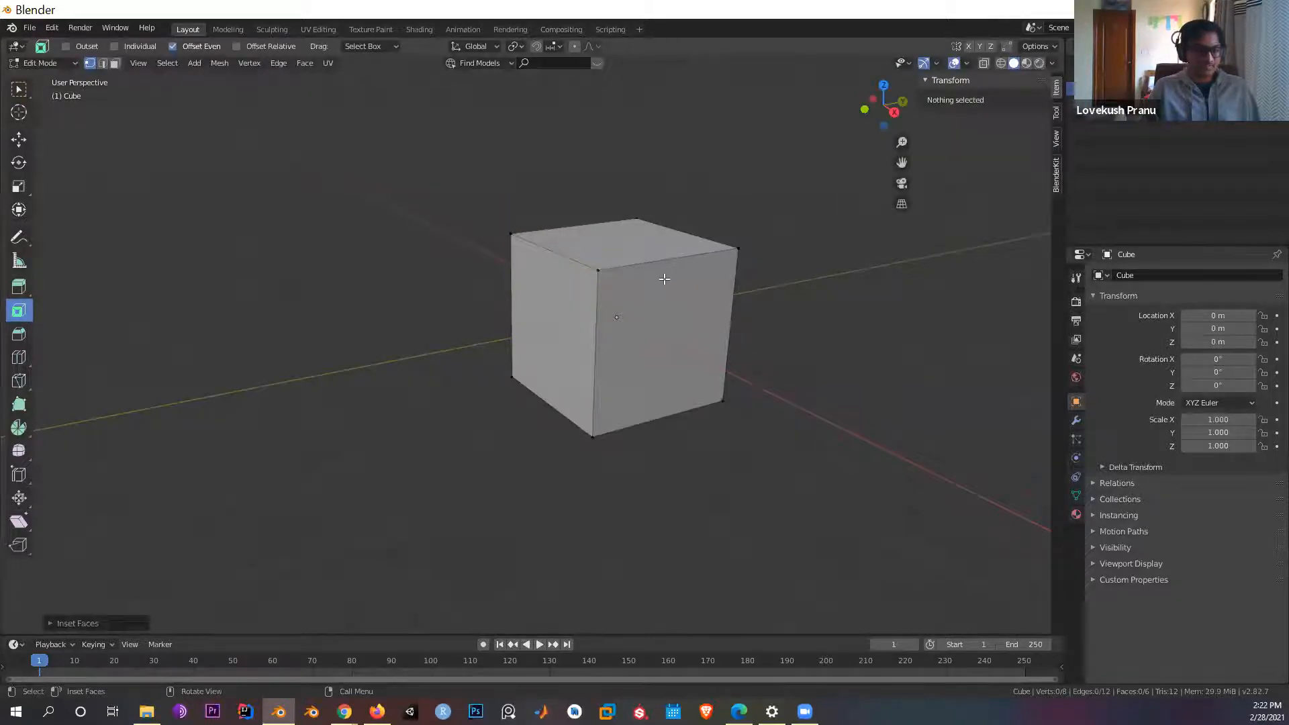
Step: In face select mode, select the cube's top face and inset it slightly to form a narrow border
left_click(20, 88)
middle_click_drag(868, 329, 583, 286)
key("3")
left_click(607, 293)
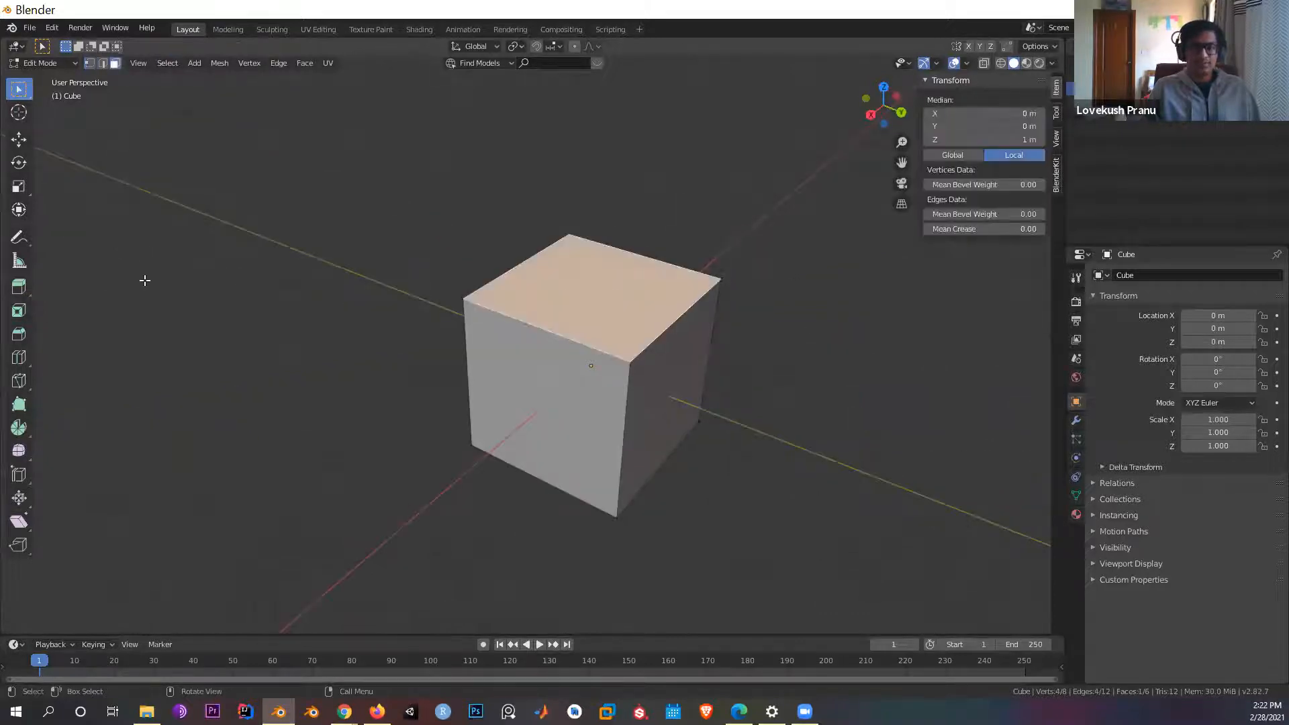
left_click(18, 310)
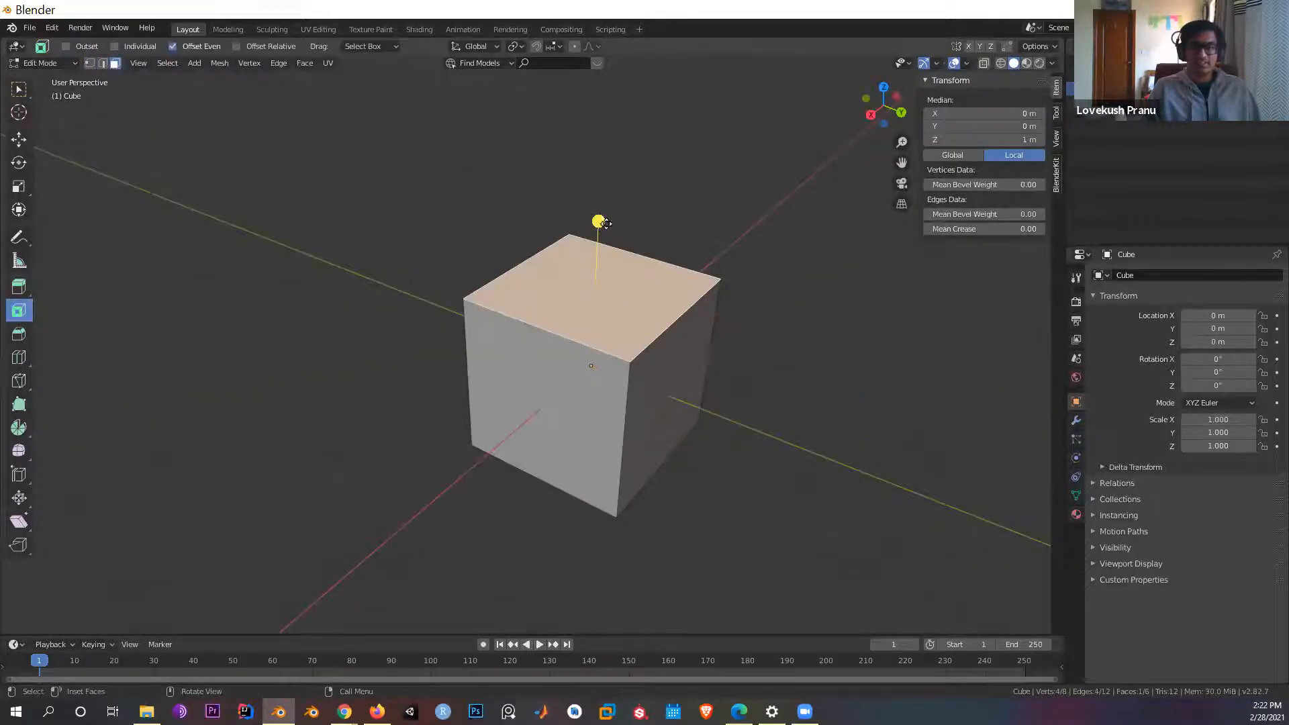
mouse_move(600, 223)
left_mouse_down()
mouse_move(613, 193)
mouse_move(604, 287)
mouse_move(619, 242)
mouse_move(606, 253)
mouse_move(601, 232)
left_mouse_up()
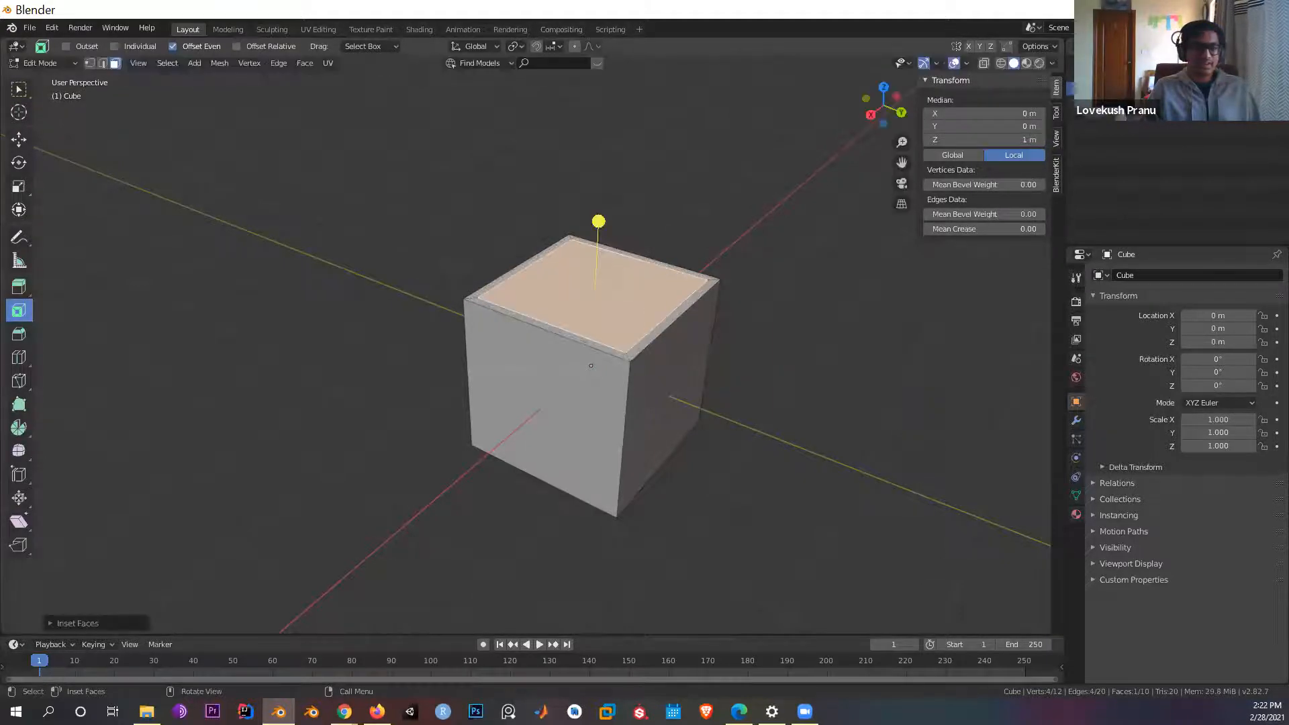
Step: Try the Bevel tool on the inset top face, and undo both the bevel and the inset
left_click(24, 333)
left_click_drag(598, 221, 742, 266)
key("ctrl+z")
key("ctrl+z")
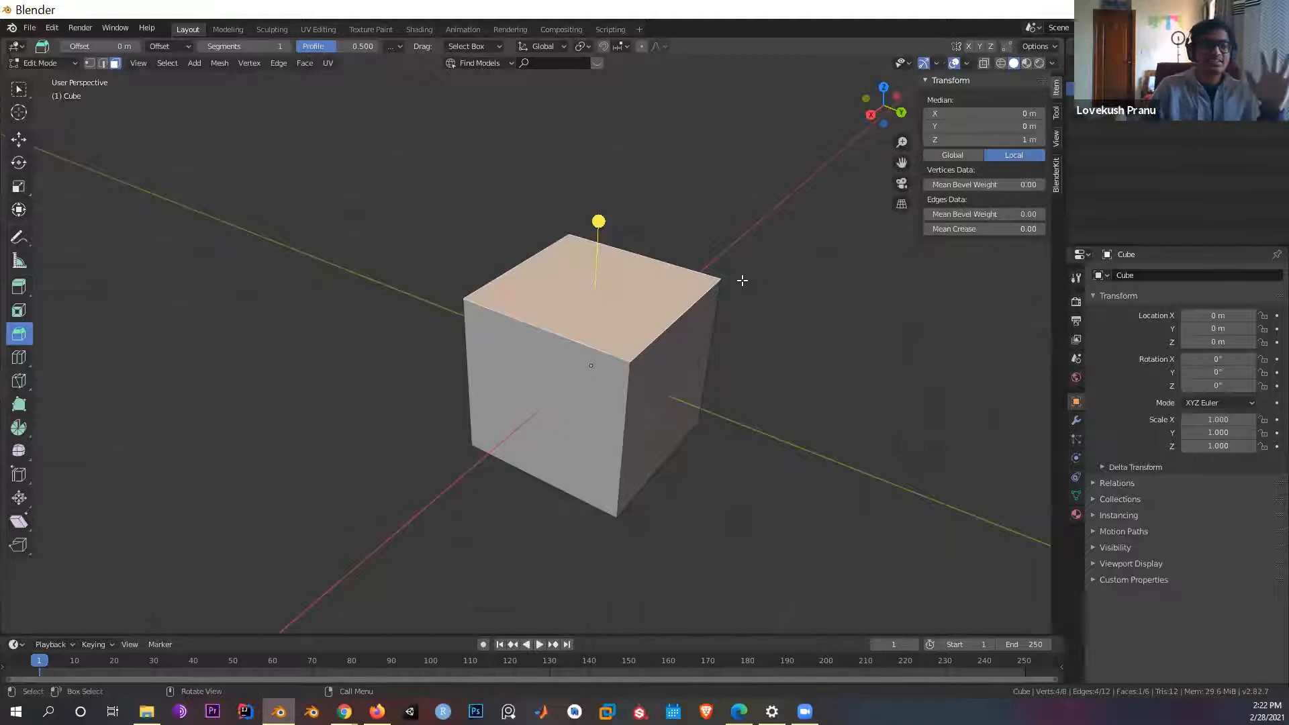
Step: Select the whole cube, bevel all its edges by about 0.085 m, and inspect the chamfered edges
left_click(23, 95)
middle_click_drag(802, 448, 751, 430)
left_click(764, 441)
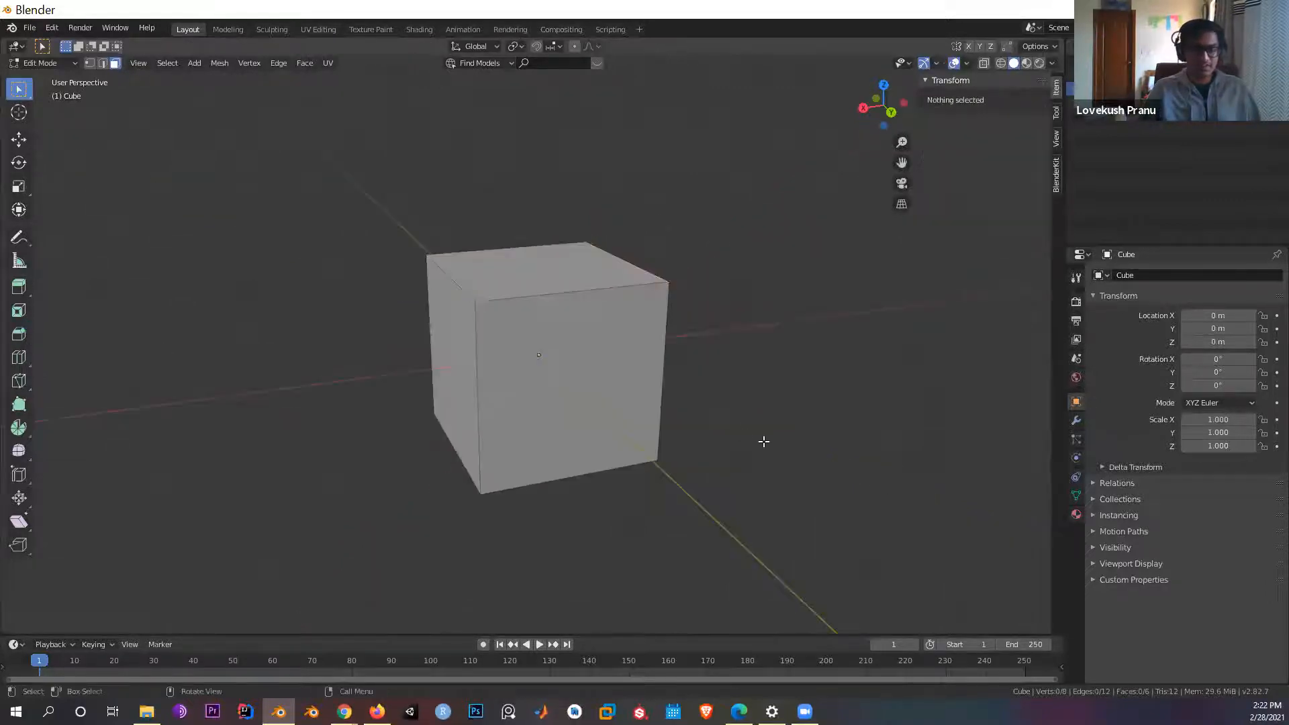
left_click(608, 388)
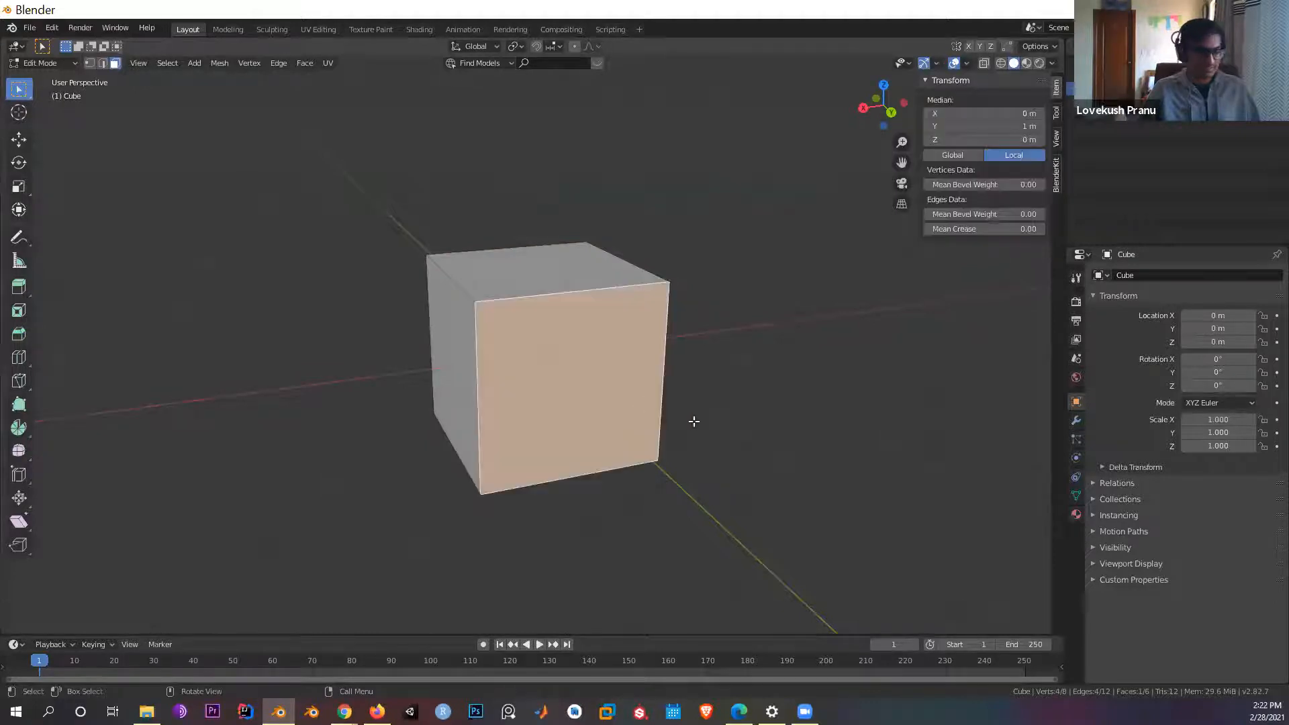
key("a")
middle_click_drag(820, 449, 802, 442)
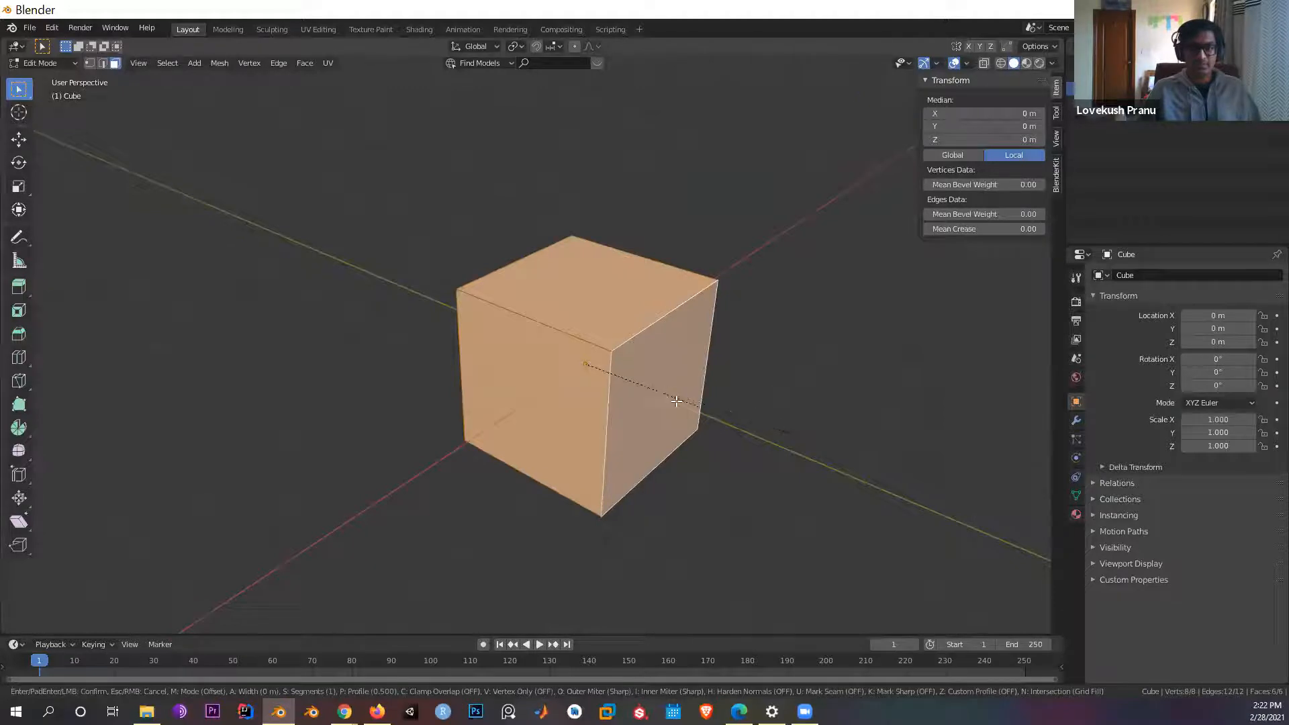
key("ctrl+b")
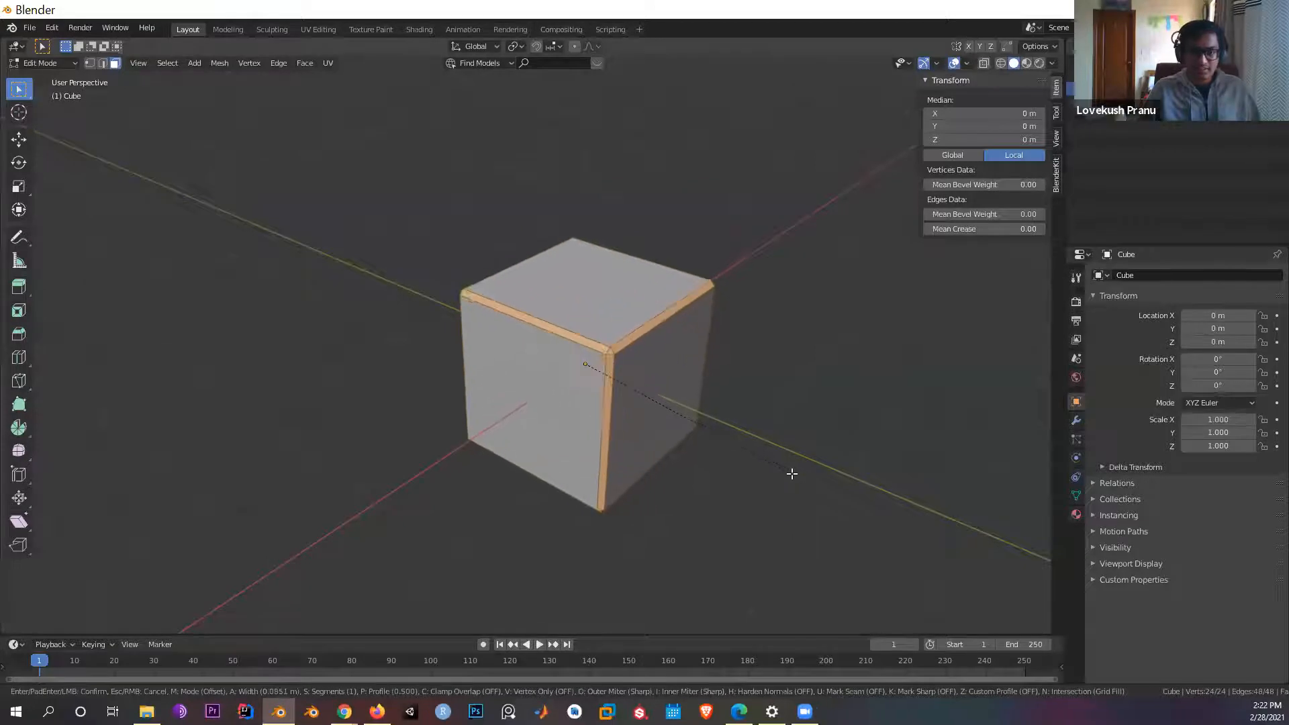
left_click(792, 473)
left_click(839, 480)
middle_click_drag(849, 469, 708, 474)
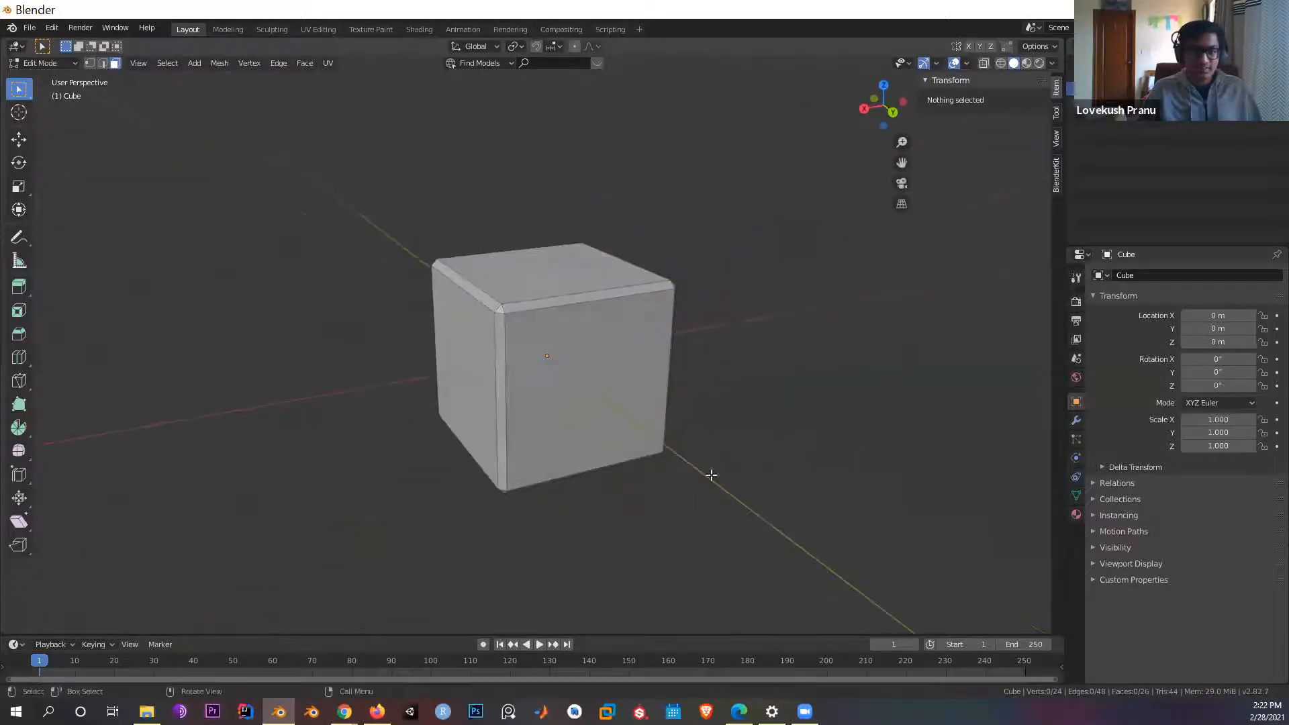
Step: Undo the bevel on all edges, returning to the plain cube
key("a")
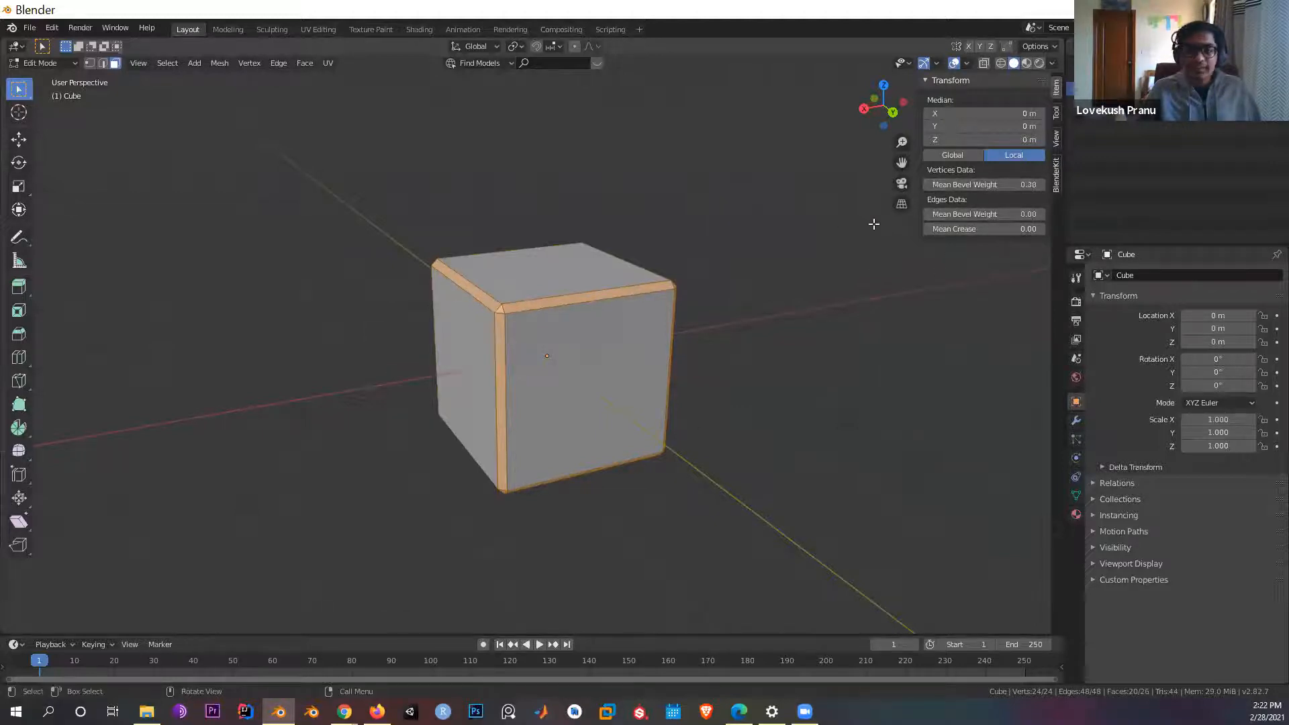
middle_click_drag(664, 393, 775, 412)
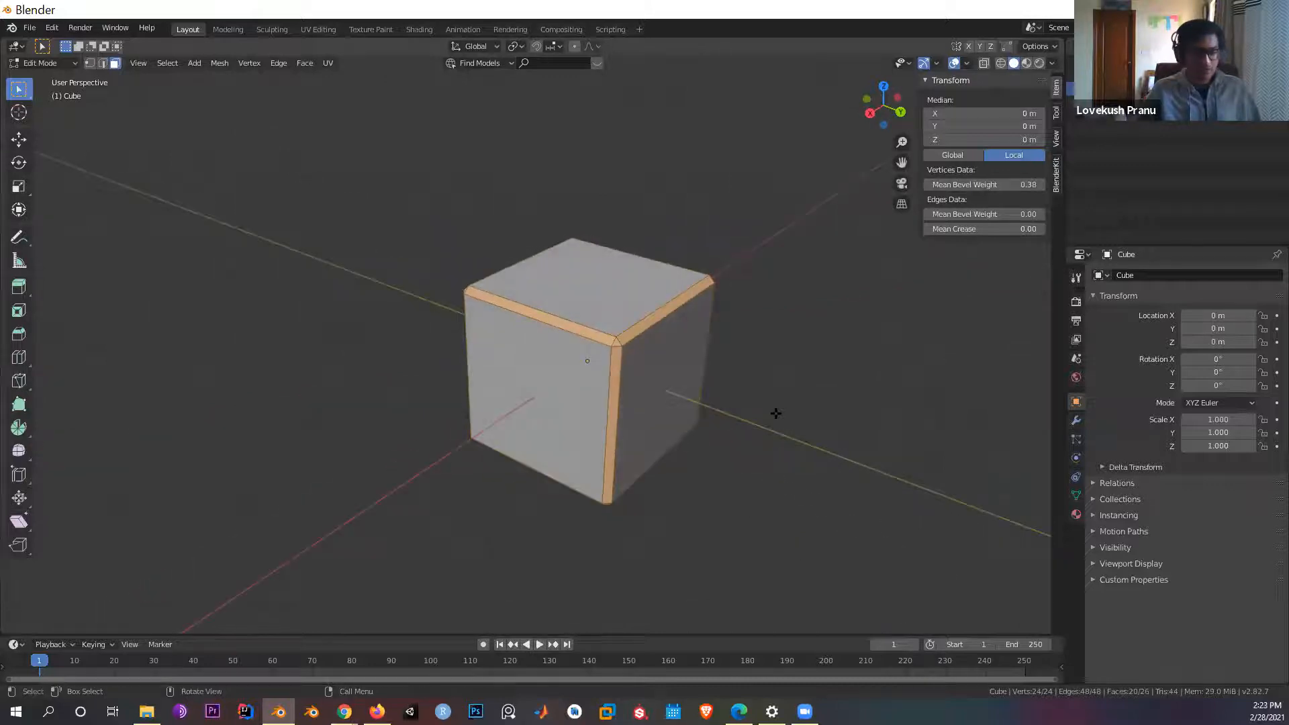
key("ctrl+z")
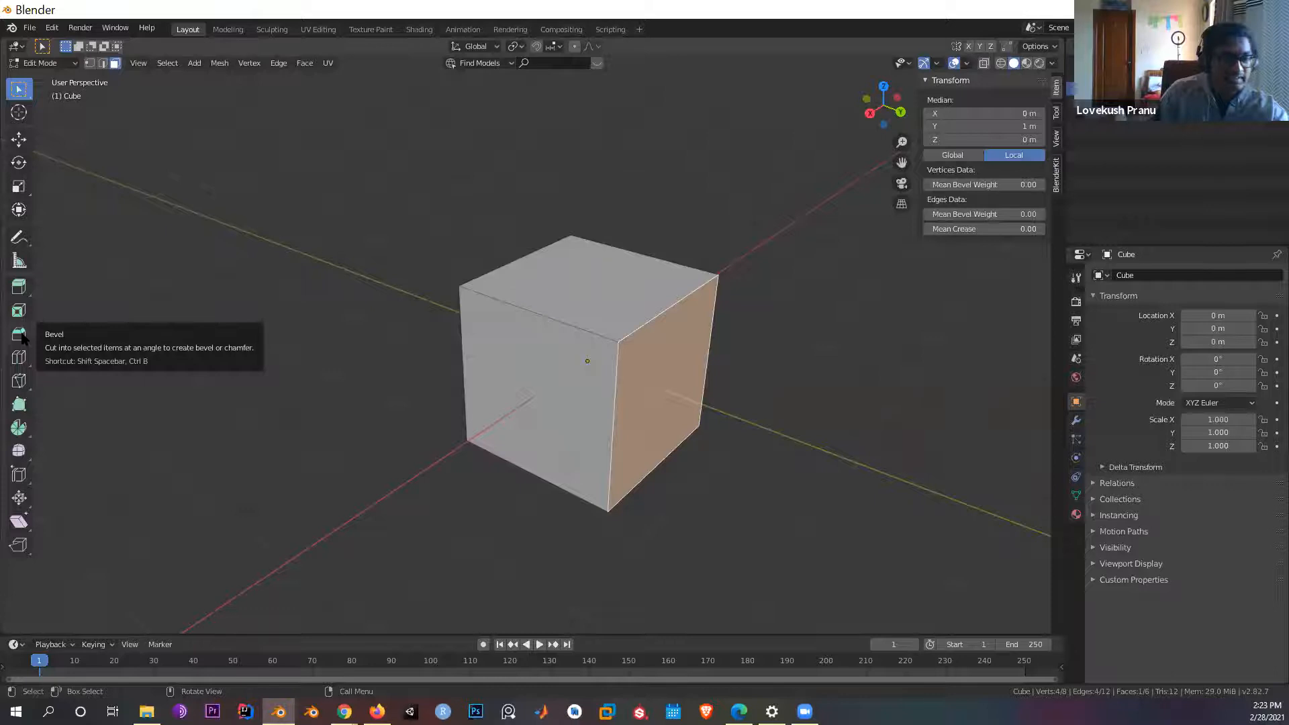
key("k")
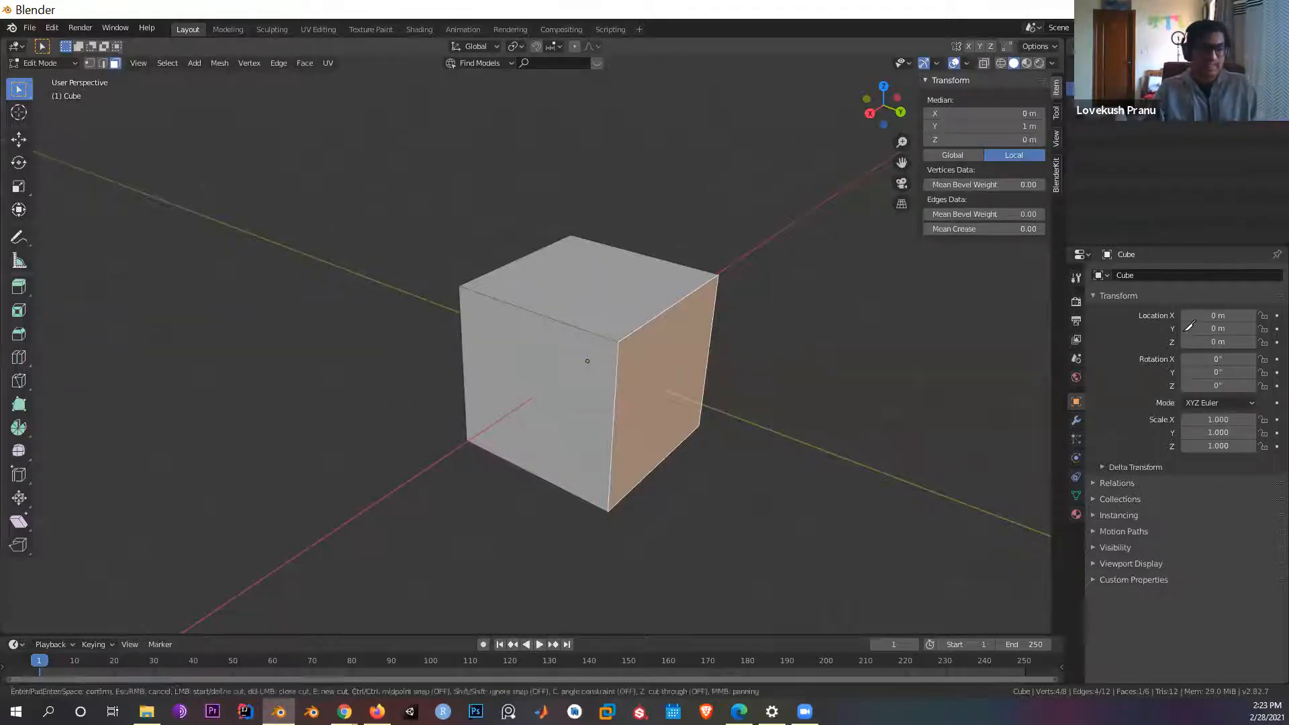
middle_click_drag(701, 330, 567, 437)
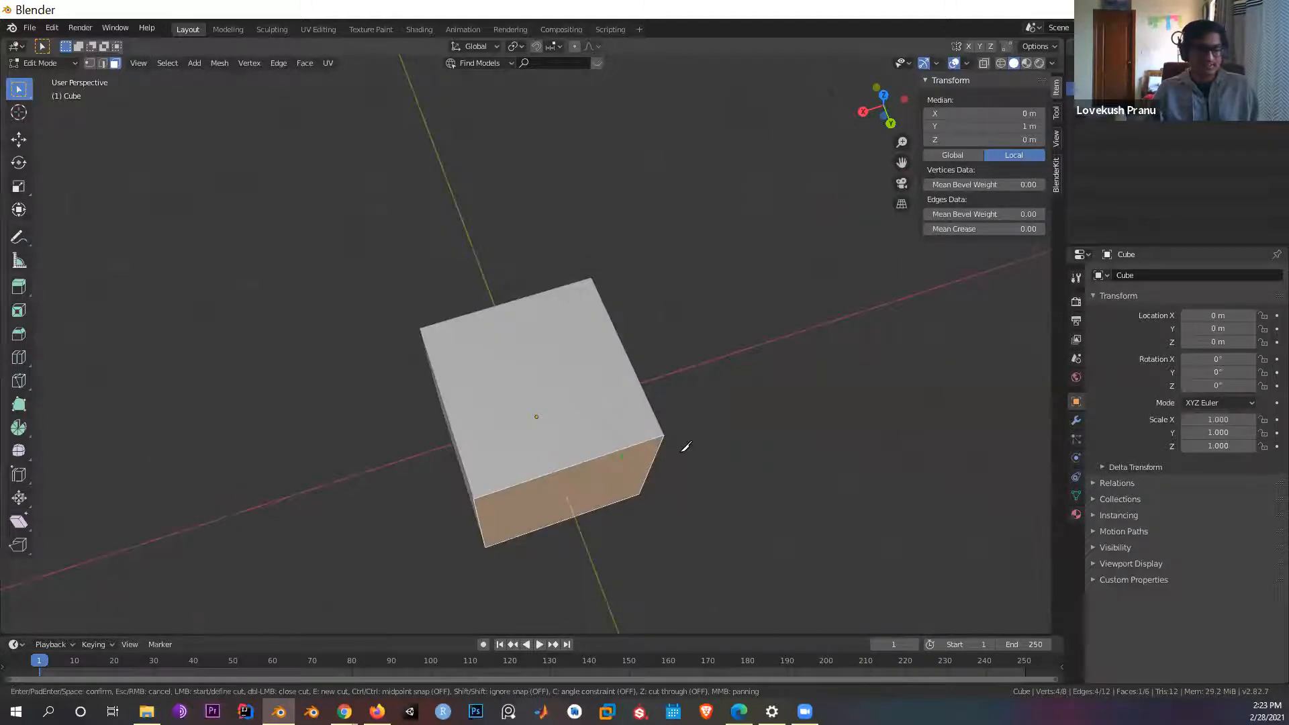
key("Escape")
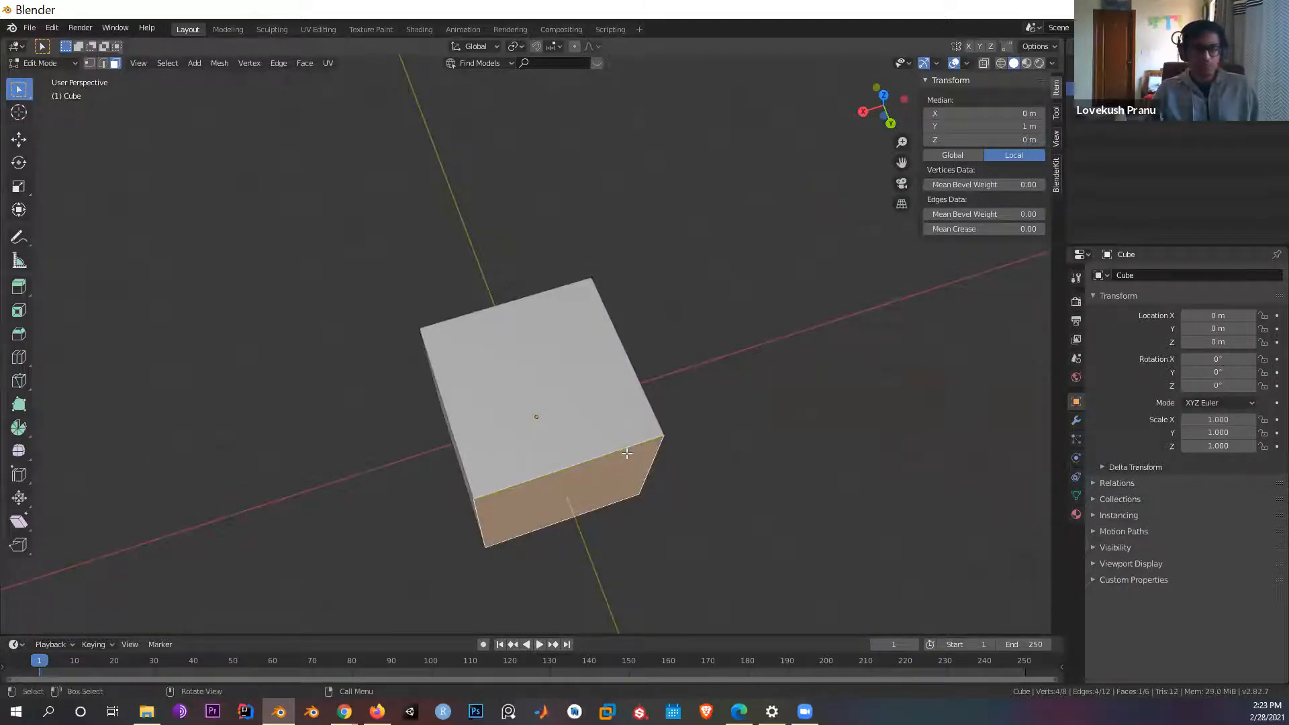
Step: Add four evenly spaced, centred loop cuts around the cube, running parallel to the Y axis across its top face
left_click(692, 467)
middle_click_drag(691, 467, 531, 488)
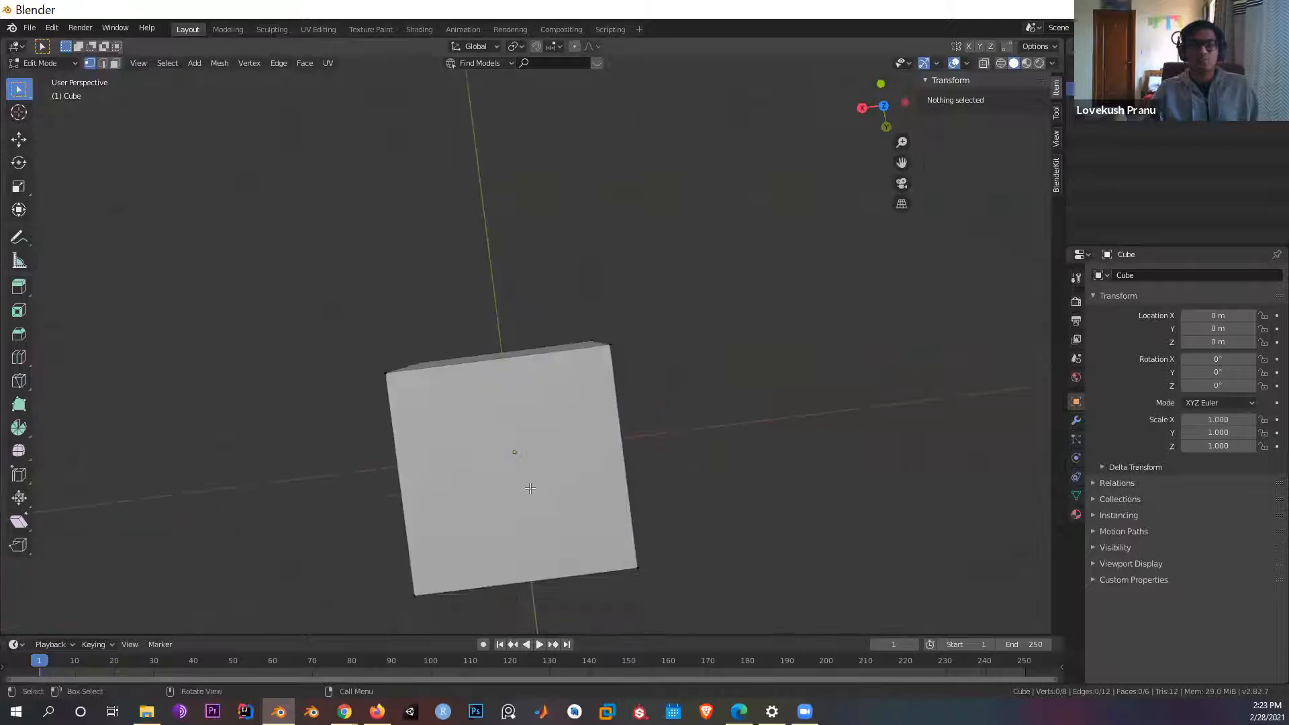
scroll(530, 489, "down", 2)
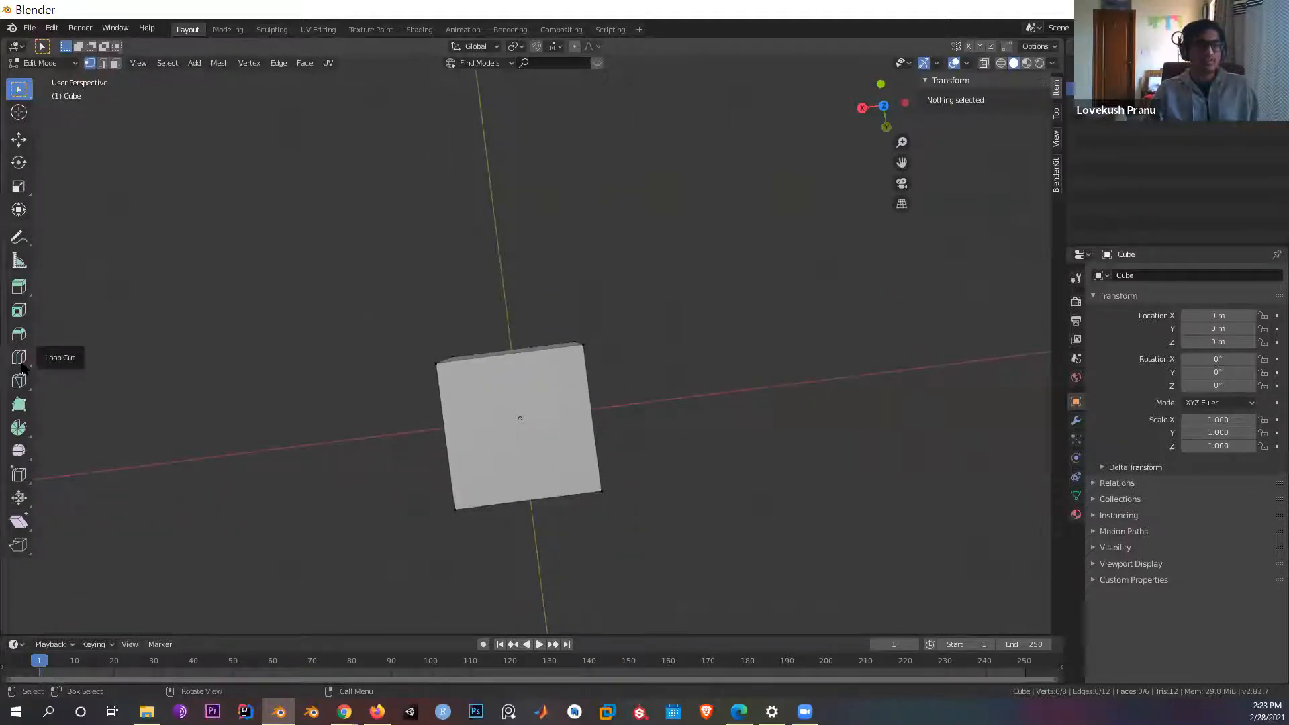
key("ctrl+r")
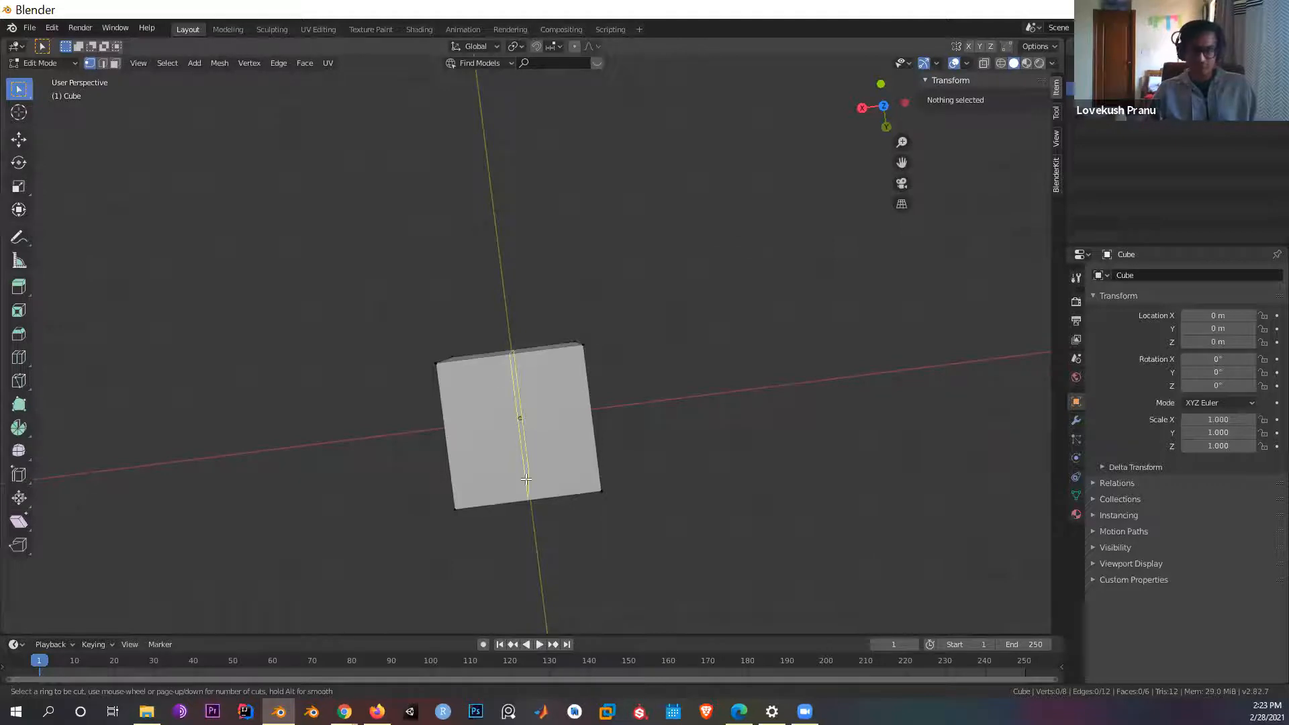
scroll(527, 477, "up", 2)
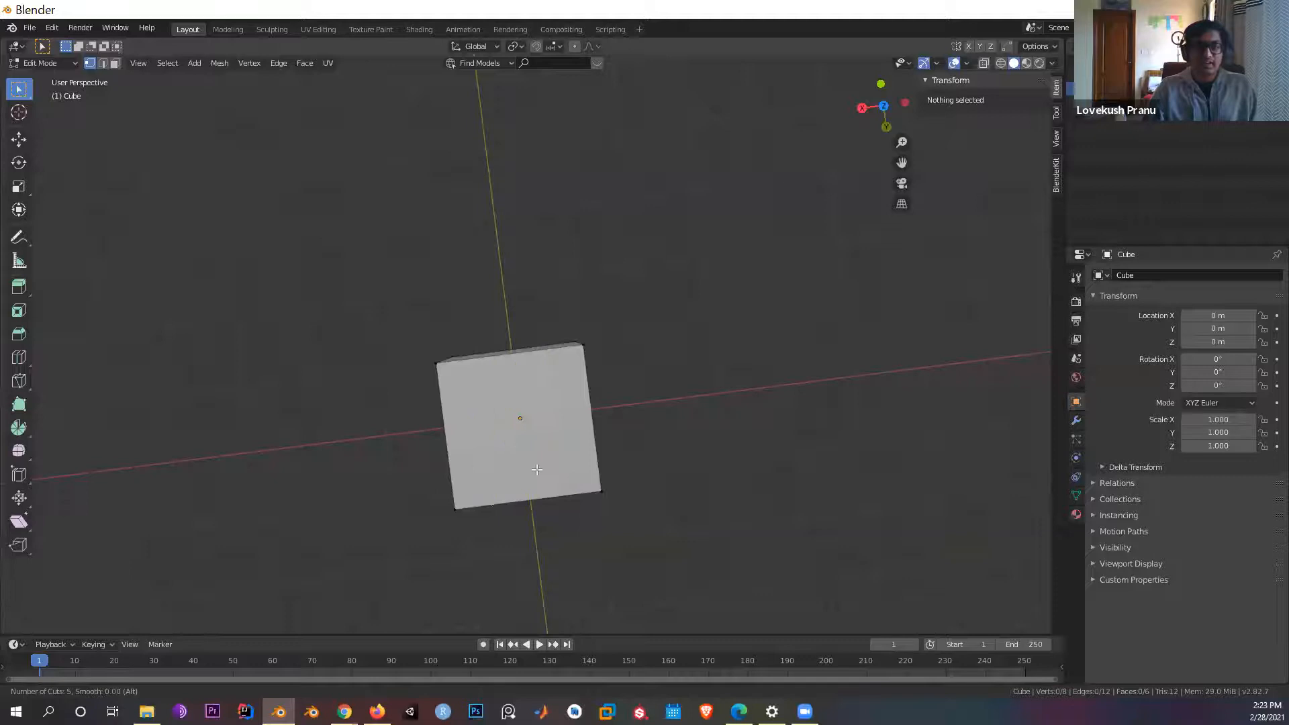
scroll(526, 430, "down", 1)
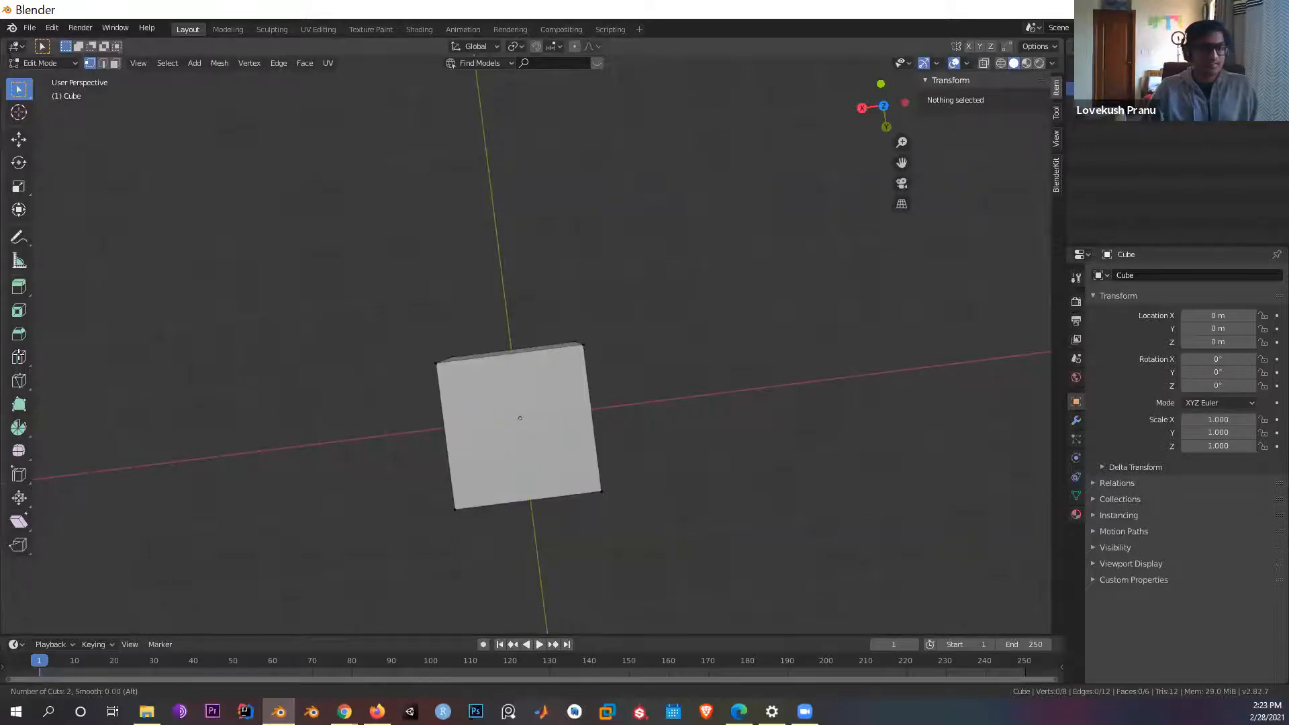
scroll(564, 465, "down", 1)
scroll(523, 369, "up", 3)
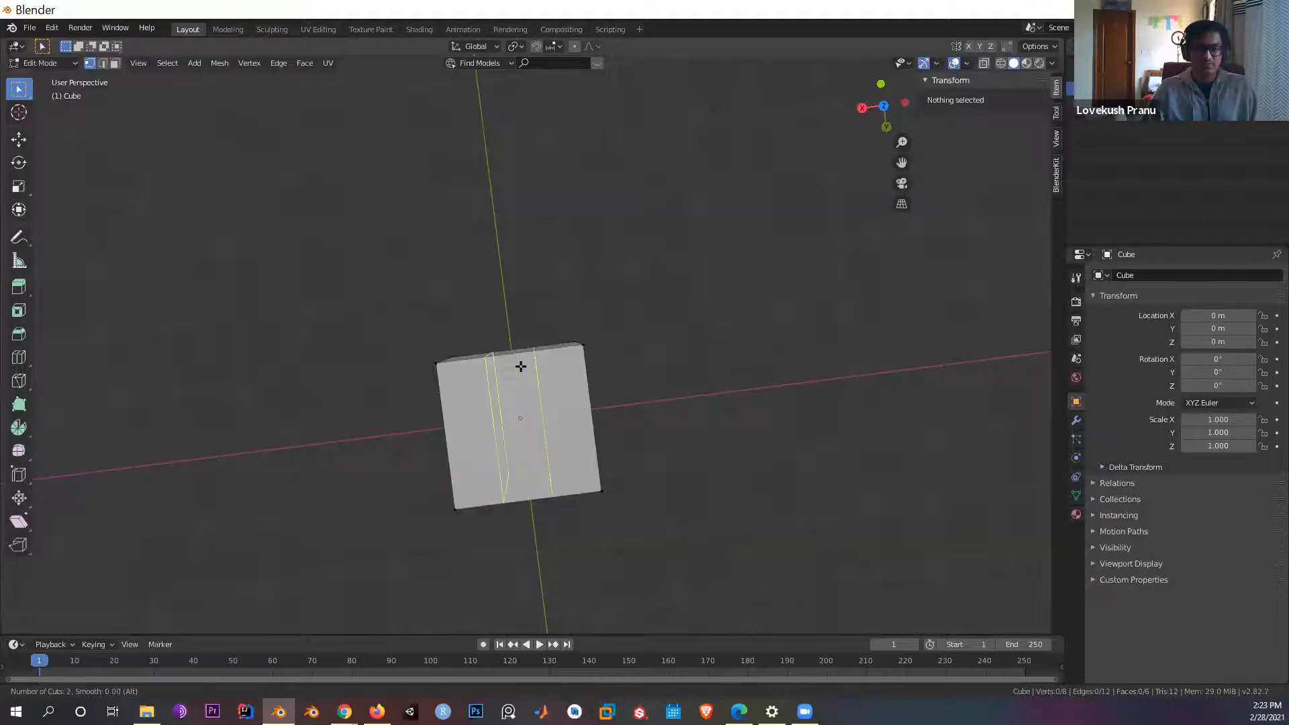
left_click(523, 370)
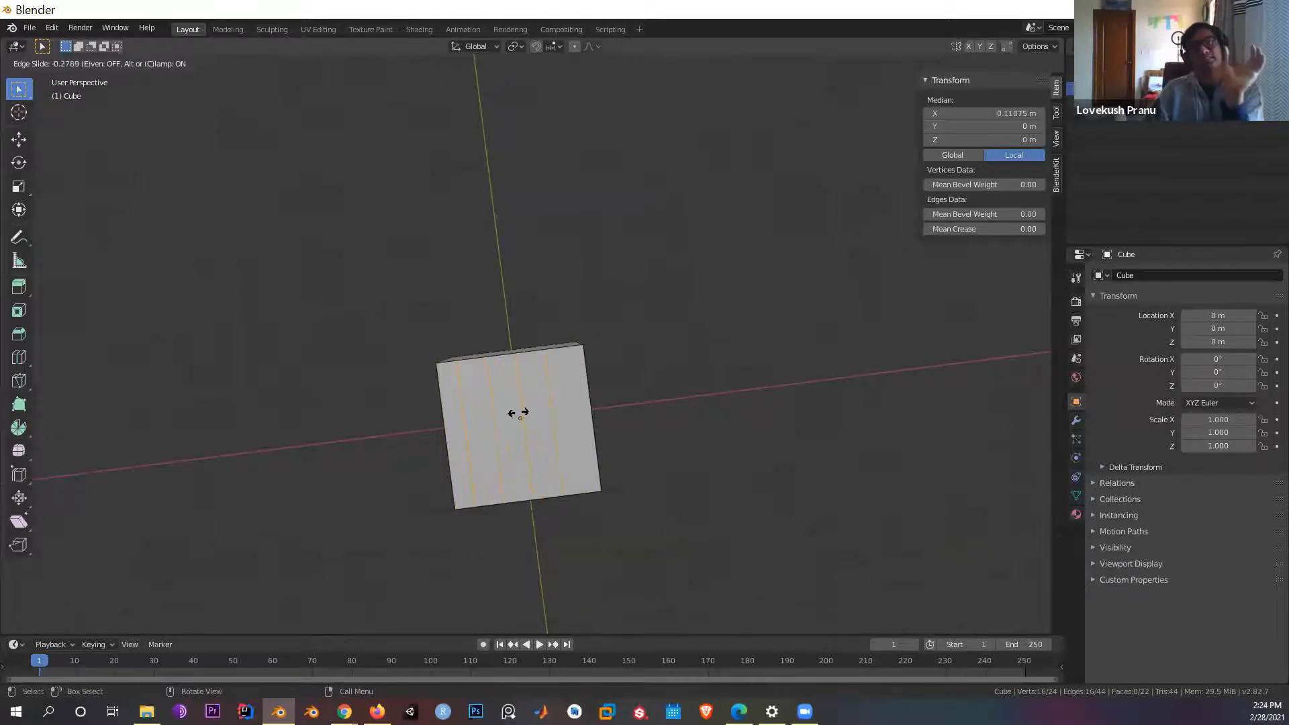
key("Escape")
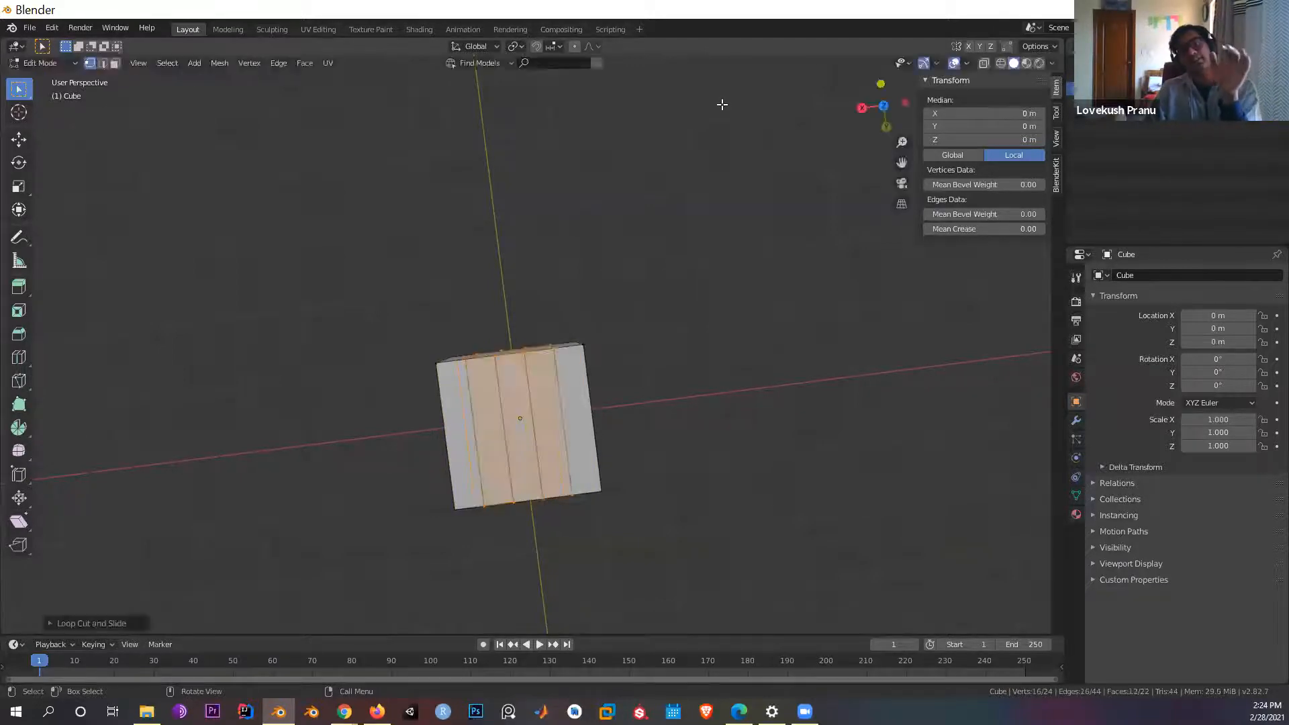
Step: Inspect the loop-cut cube from several angles and switch it from Edit Mode to Object Mode
middle_click_drag(739, 323, 558, 401)
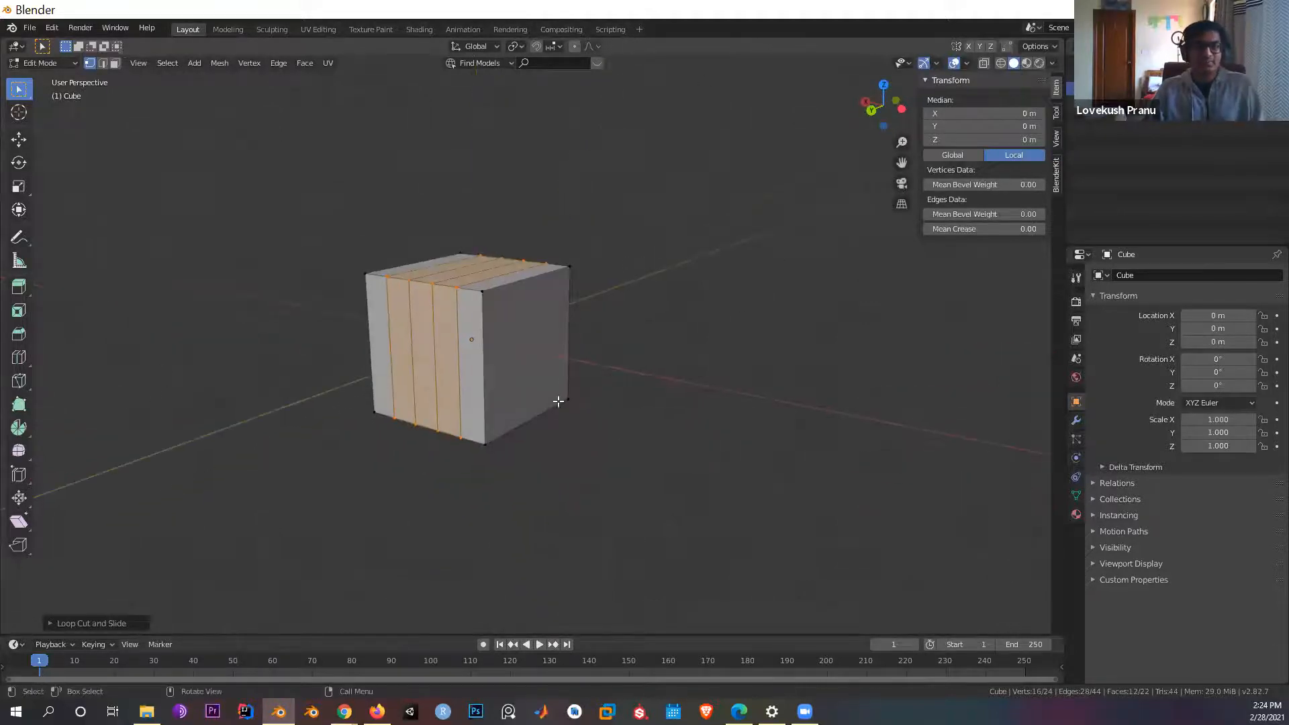
key("Tab")
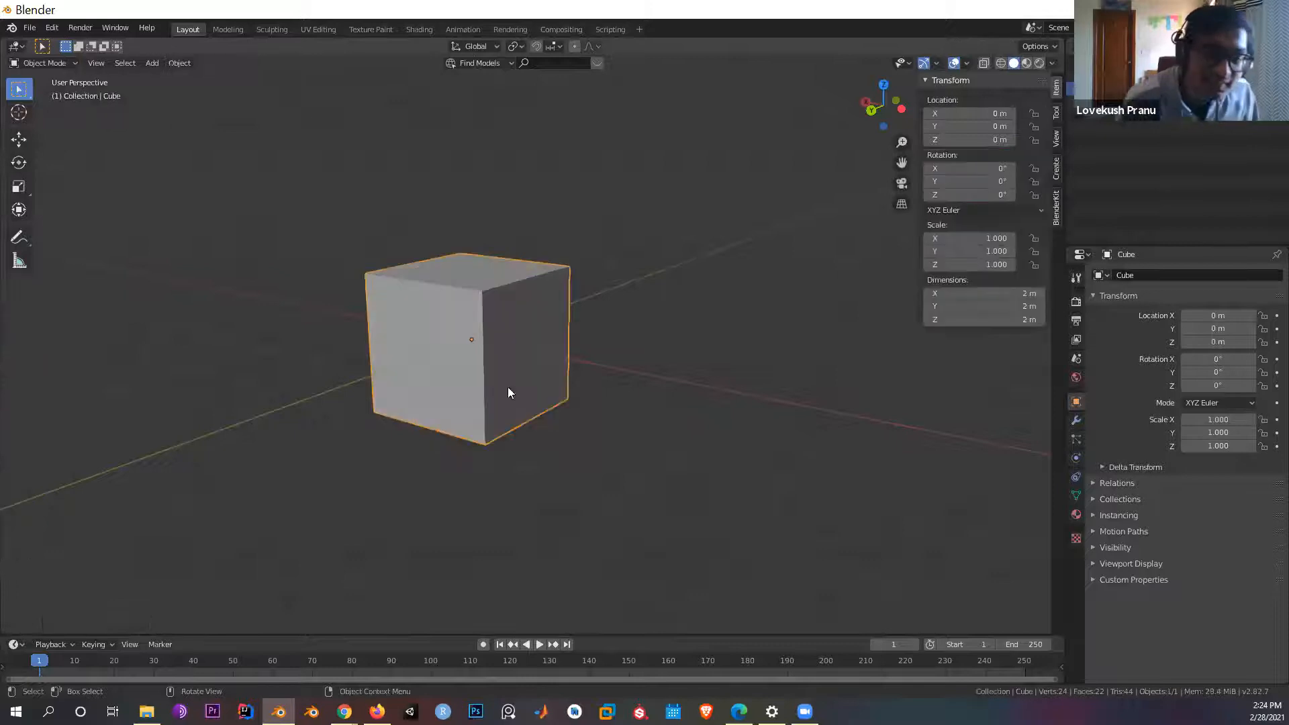
key("Tab")
key("Tab")
middle_click_drag(638, 293, 745, 308)
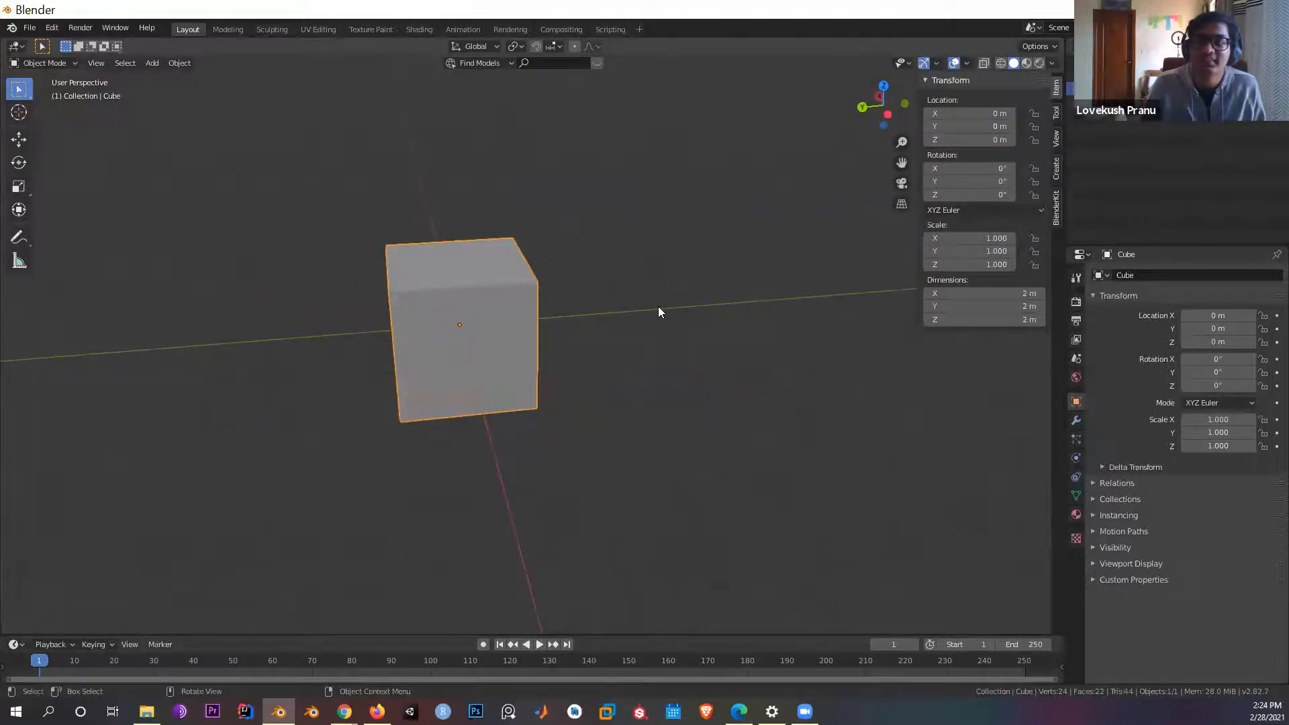
Step: Switch the viewport shading to Rendered and view the cube from above and from the side
key("z")
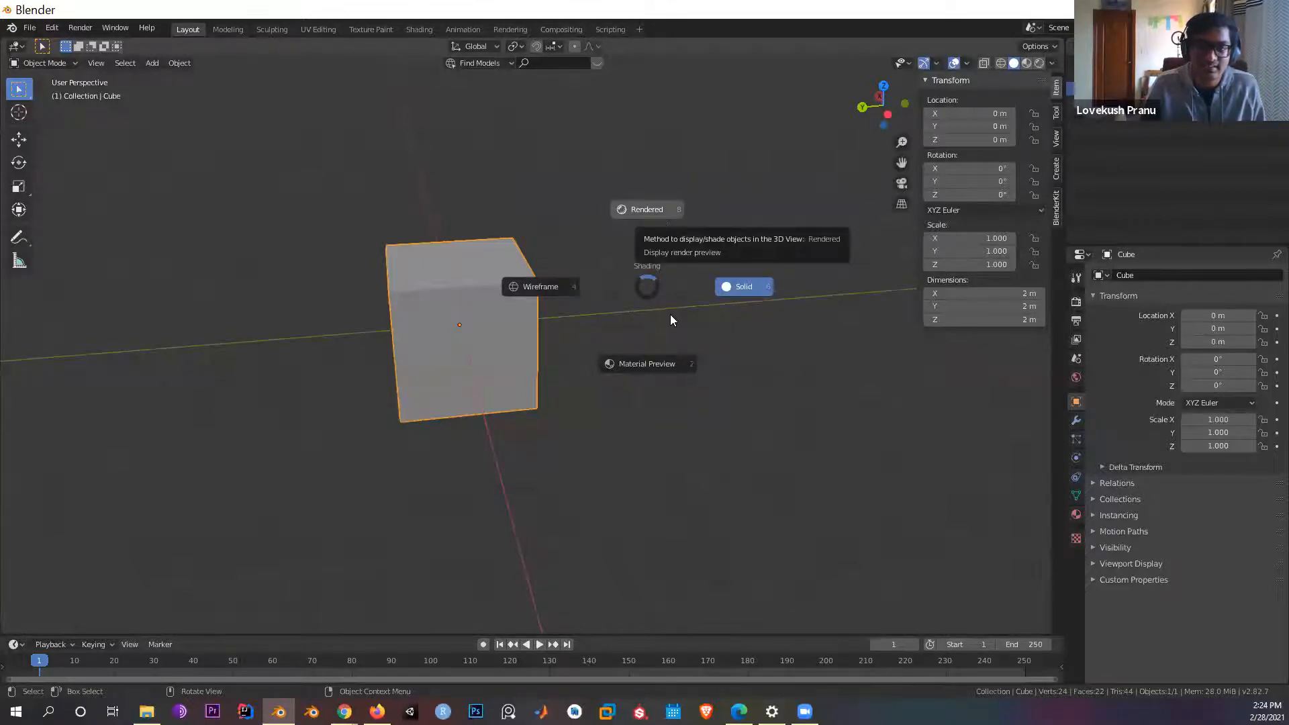
left_click(647, 267)
scroll(373, 351, "down", 2)
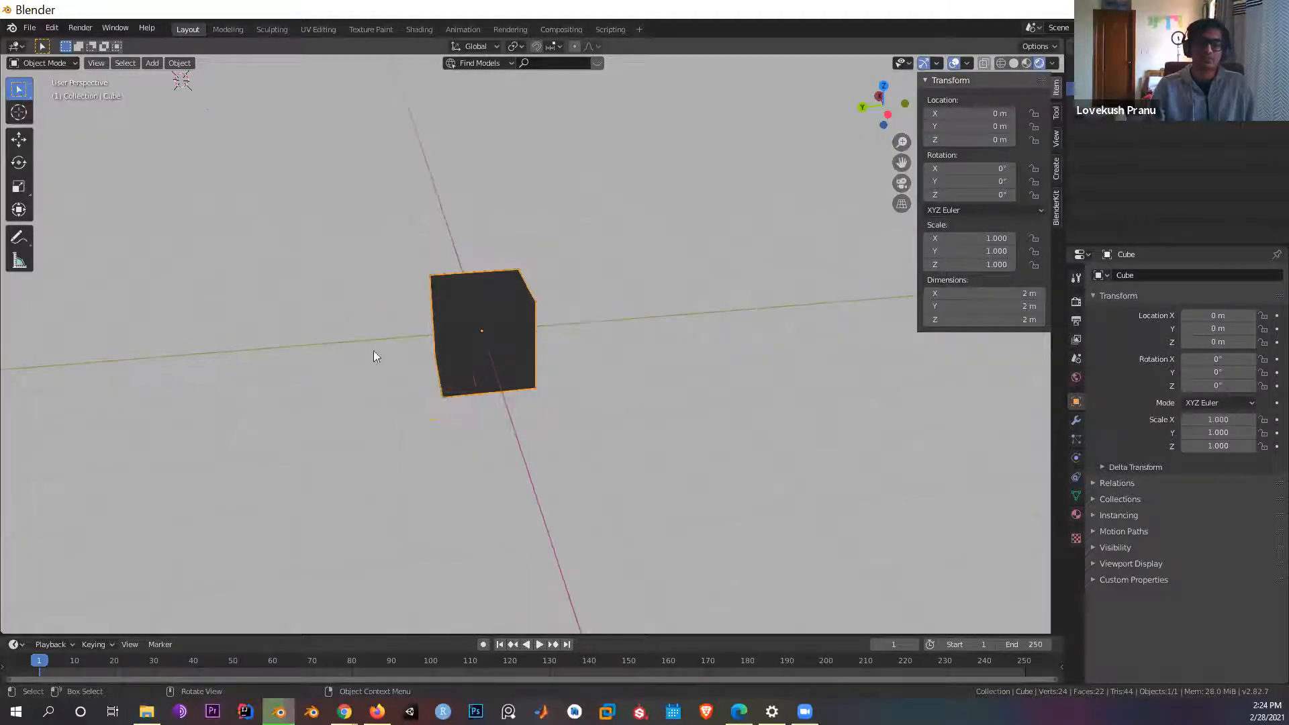
middle_click_drag(643, 391, 712, 316)
scroll(569, 351, "down", 2)
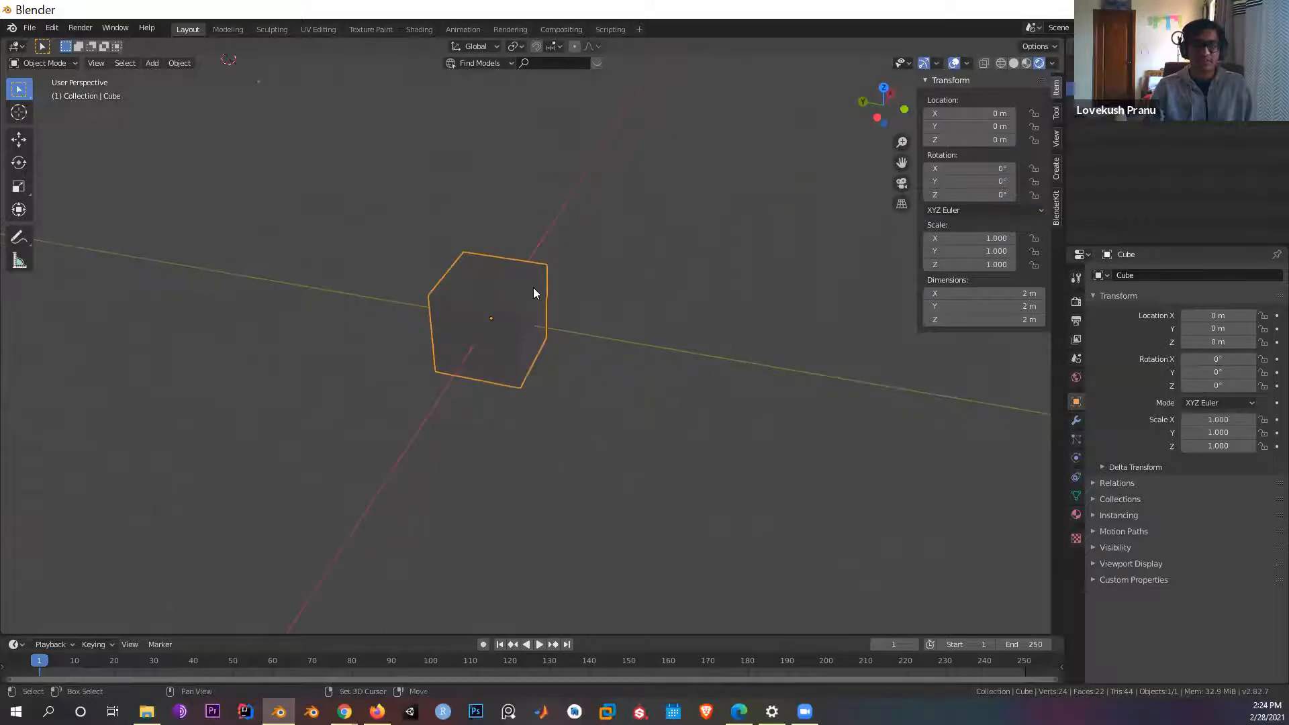
key("shift+a")
mouse_move(534, 288)
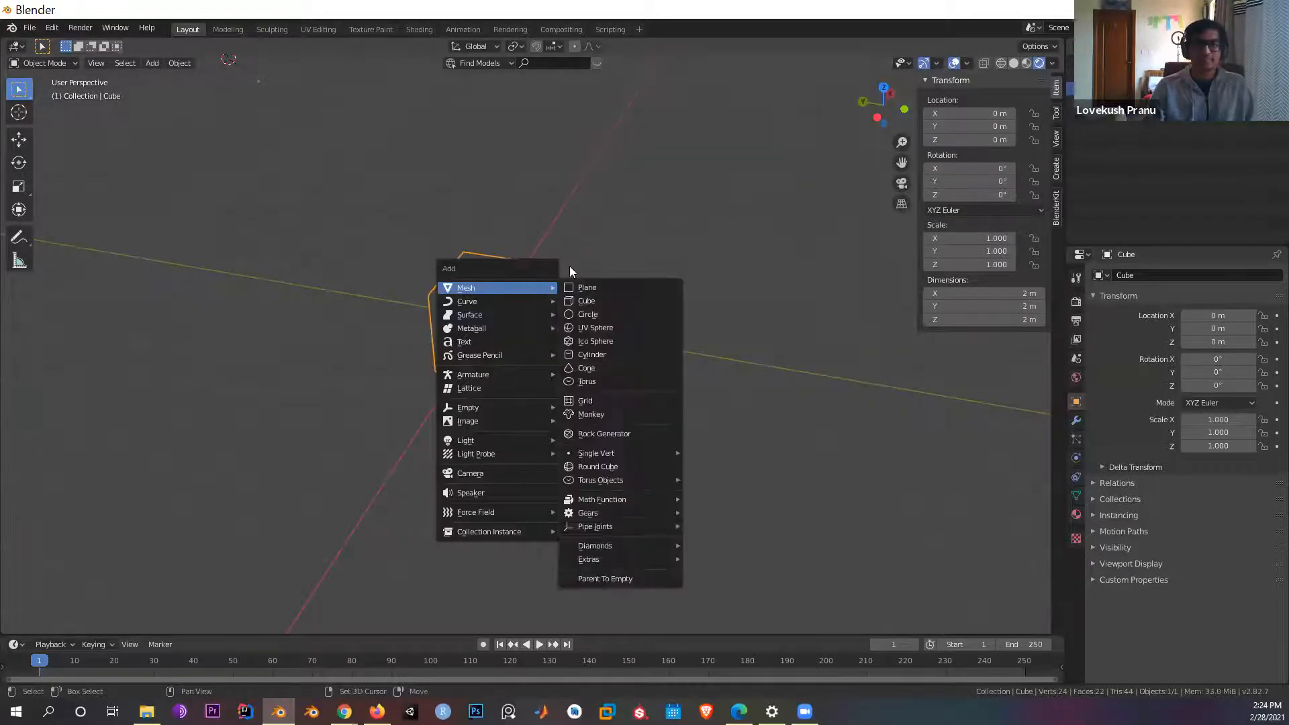
key("Escape")
Step: Preview the cube in Material Preview shading and return the viewport to Rendered shading
key("z")
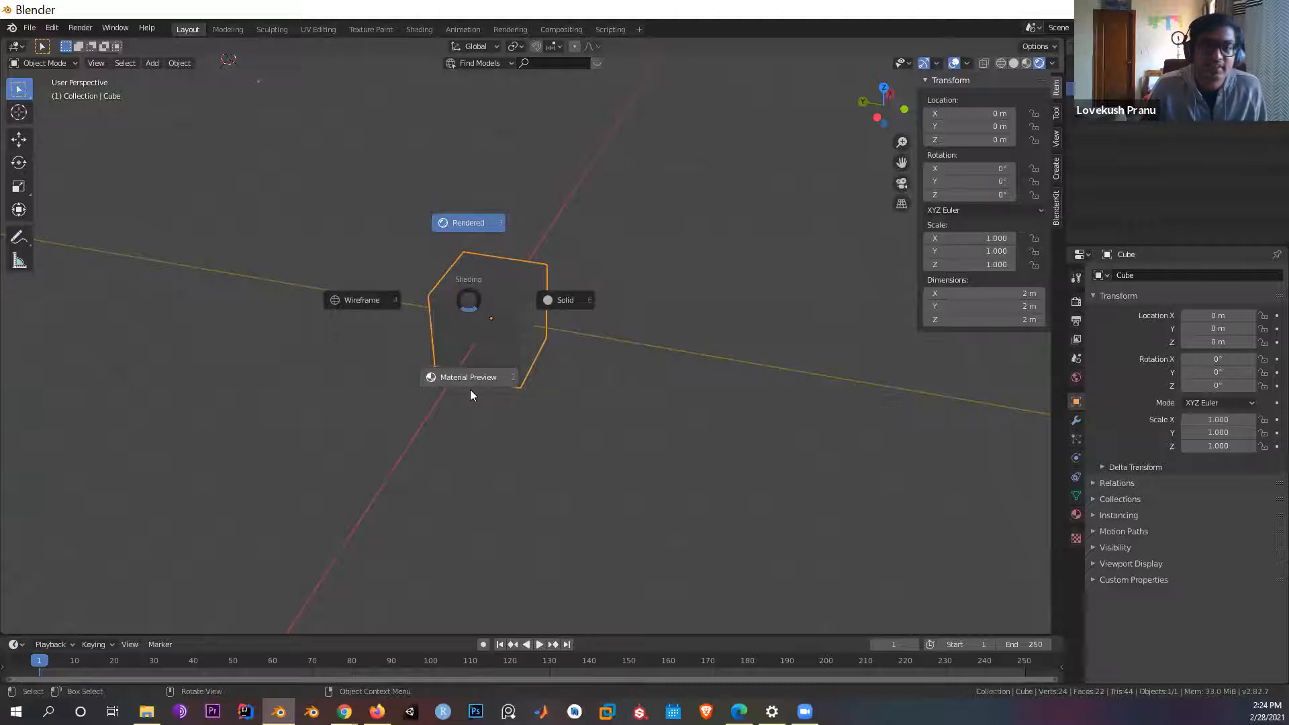
left_click(470, 390)
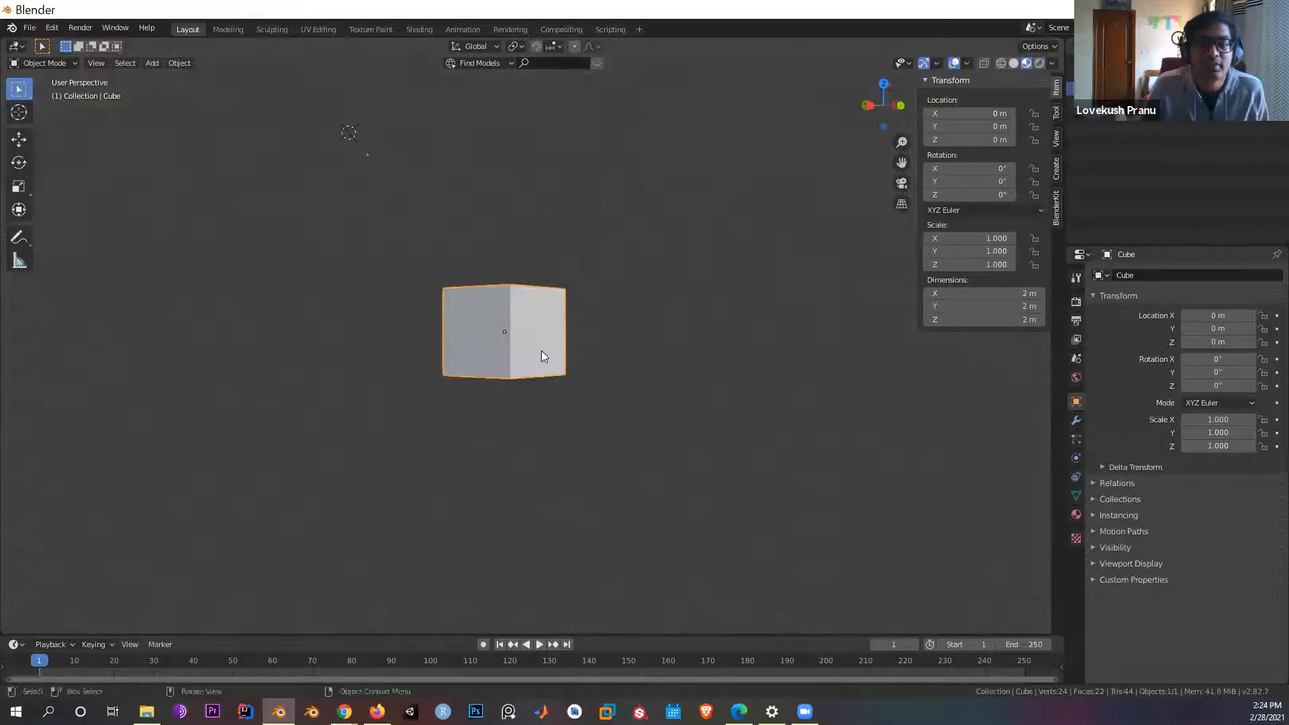
key("z")
left_click(616, 273)
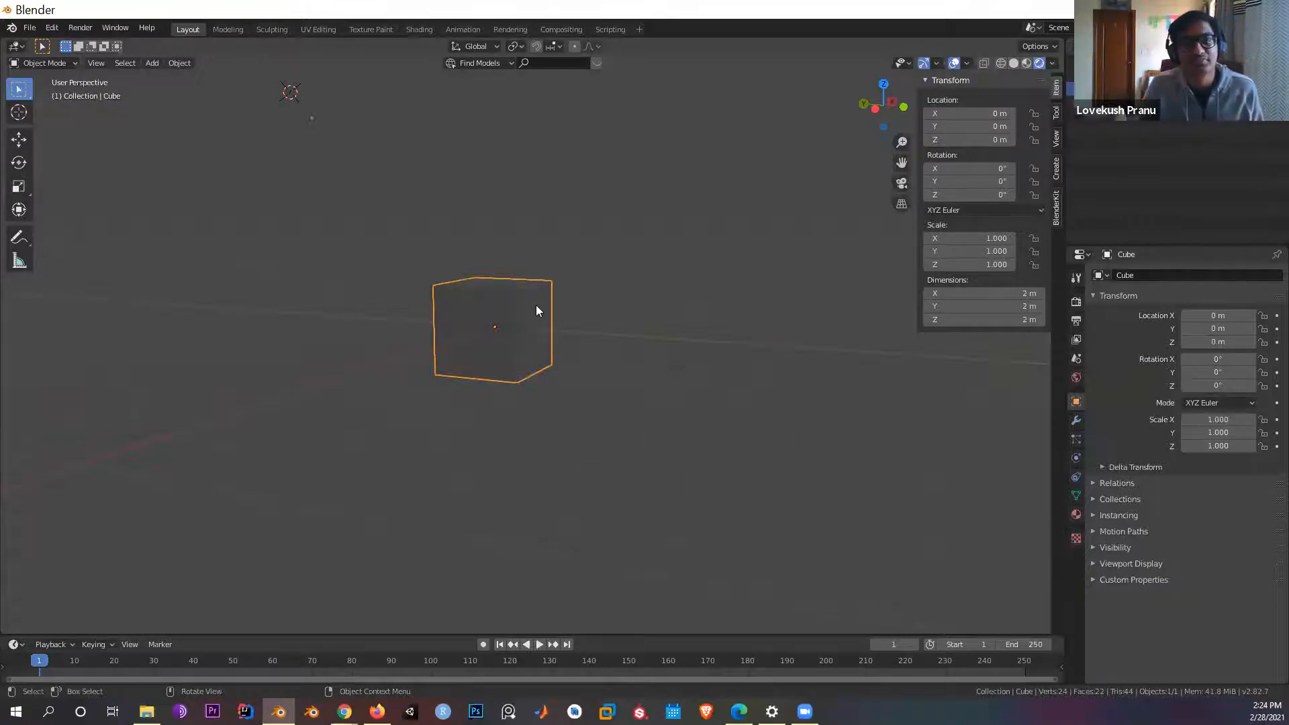
Step: Switch the viewport shading to Wireframe and examine the cube's loop cuts up close from several angles
key("z")
left_click(545, 229)
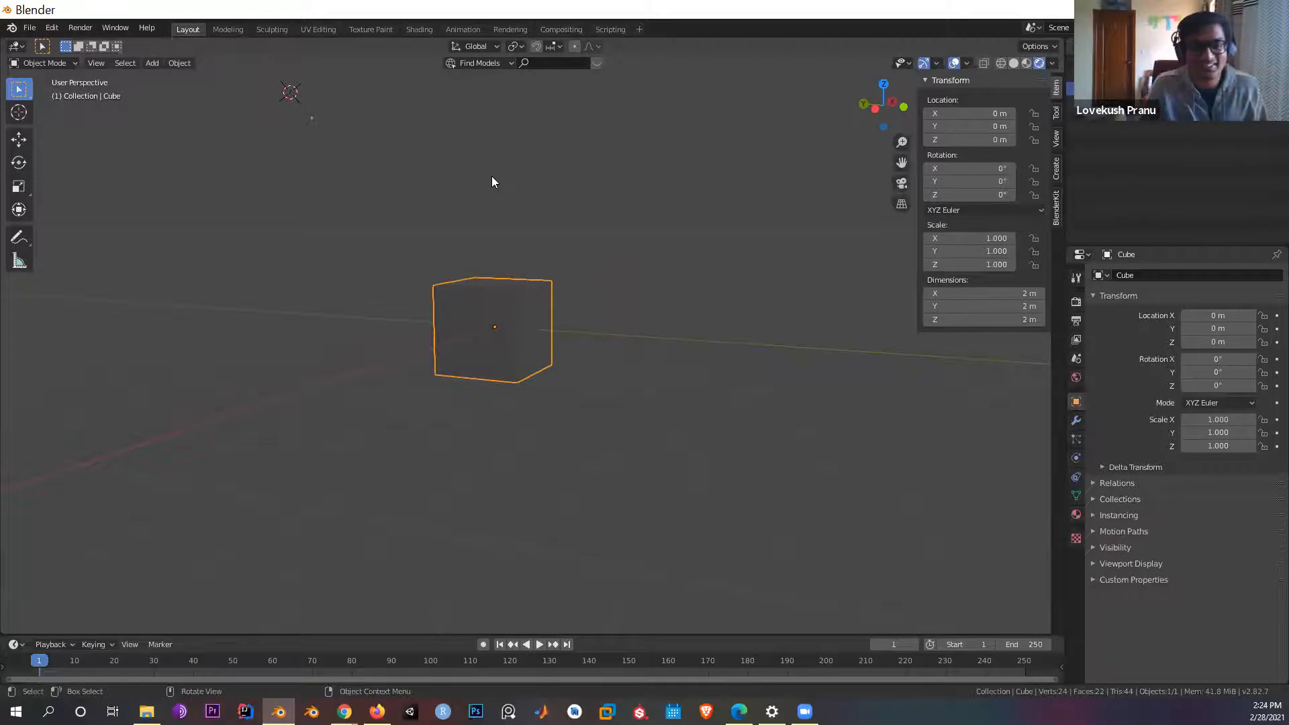
key("z")
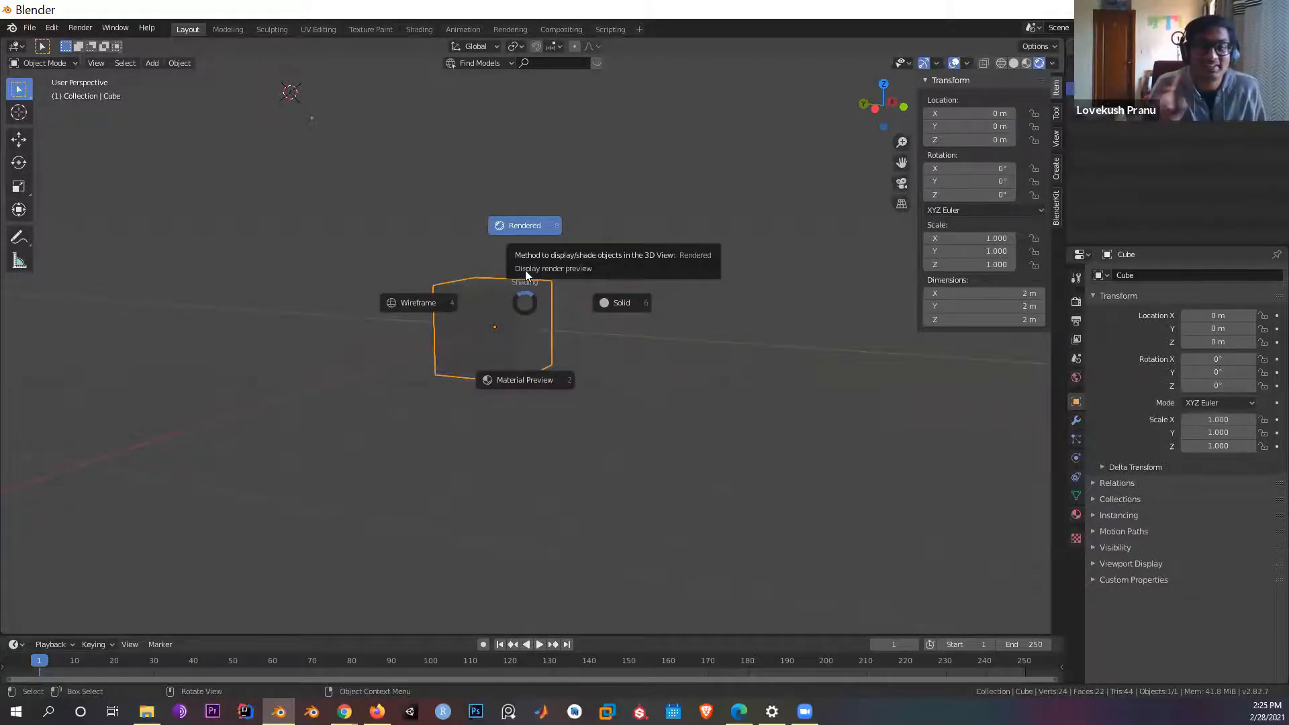
left_click(373, 306)
middle_click_drag(601, 360, 623, 360)
scroll(622, 361, "up", 5)
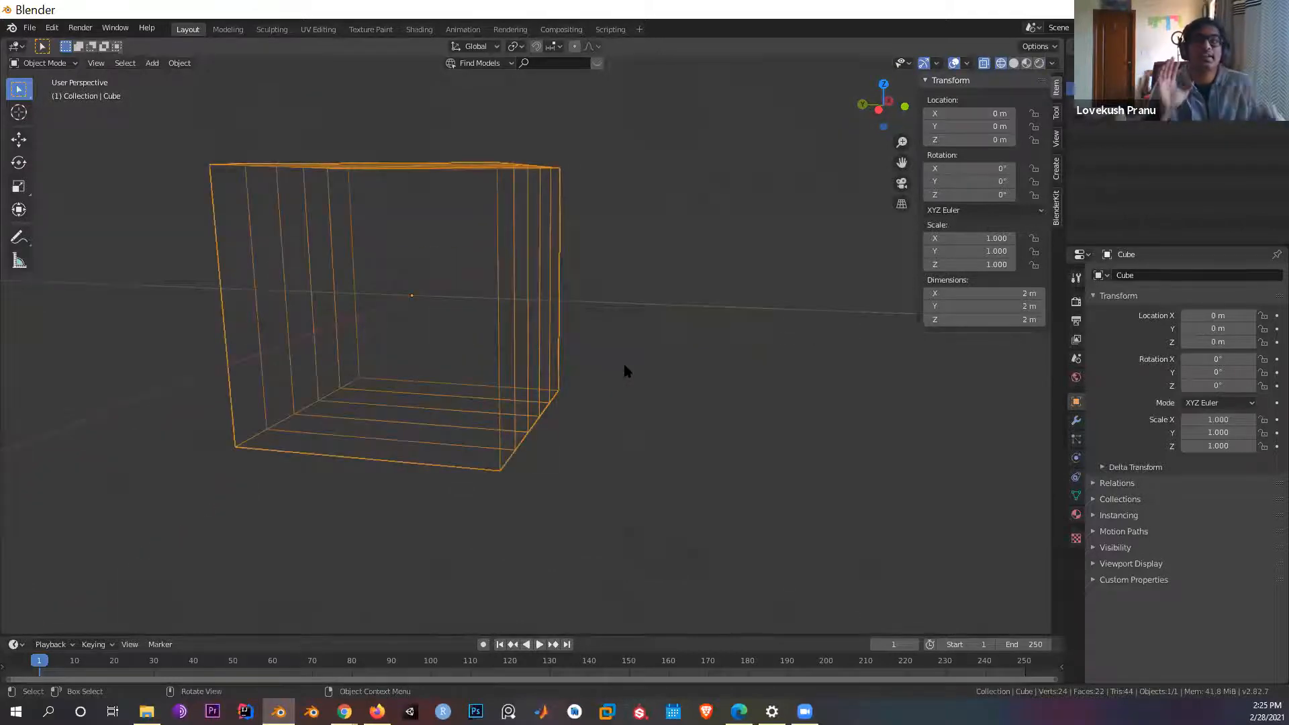
middle_click_drag(411, 235, 356, 254)
left_click(384, 246)
left_click(461, 272)
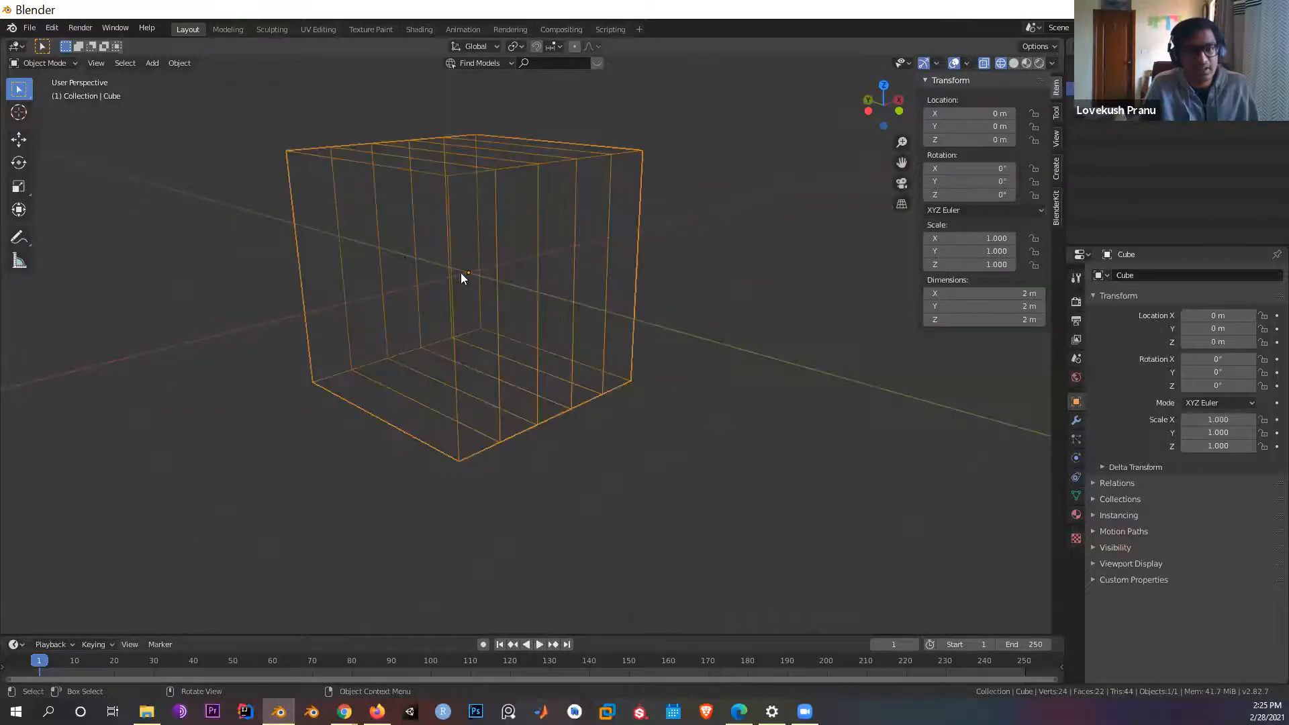
middle_click_drag(461, 273, 344, 366)
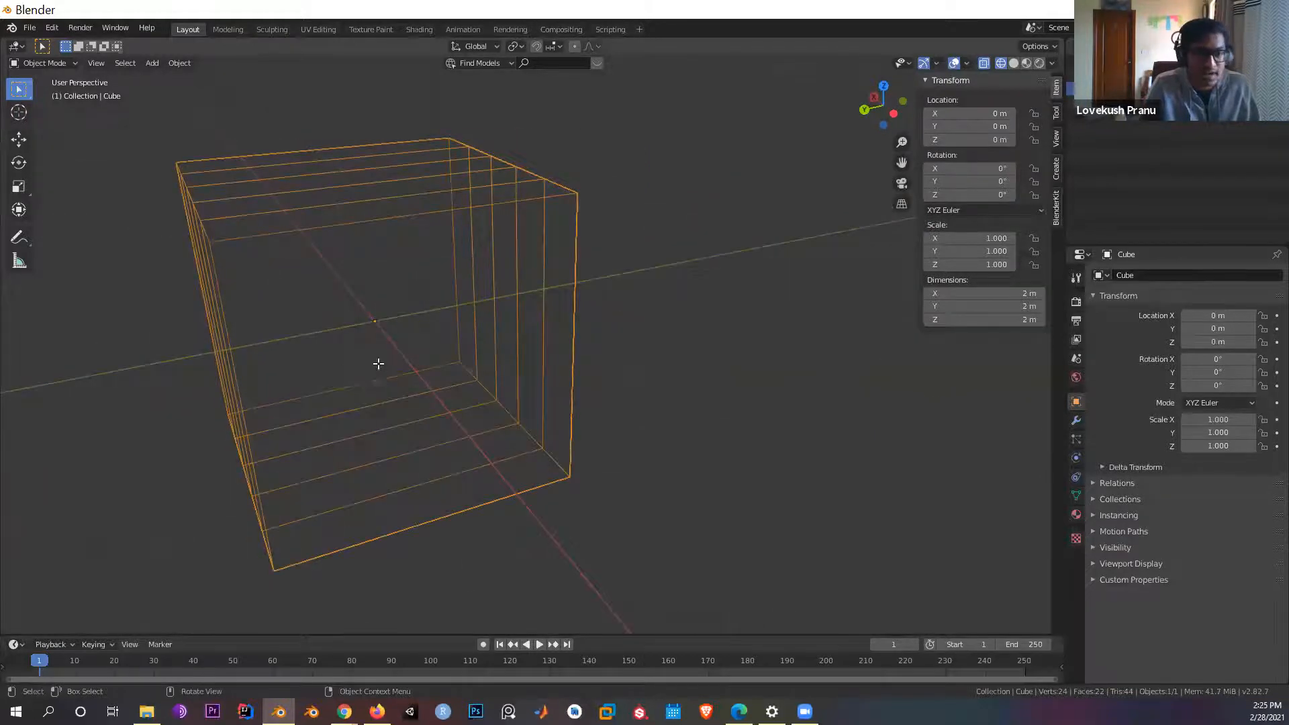
Step: Enter Edit Mode, try picking single vertices through the wireframe, and box-select all vertices of the cube's bottom face
key("Tab")
left_click(460, 364)
middle_click_drag(516, 453, 600, 467)
left_click(467, 438)
key("g")
right_click(520, 453)
left_click(637, 569)
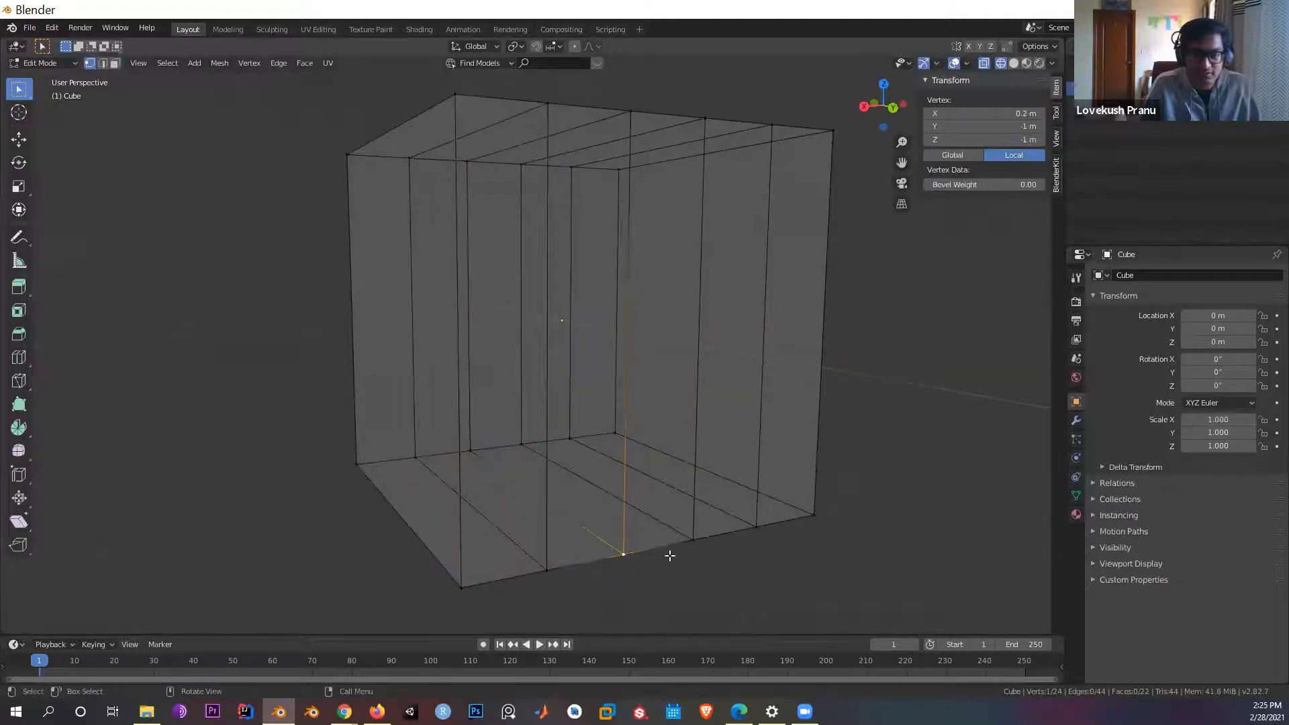
middle_click_drag(704, 553, 259, 391)
left_click_drag(259, 390, 772, 567)
middle_click_drag(449, 363, 484, 369)
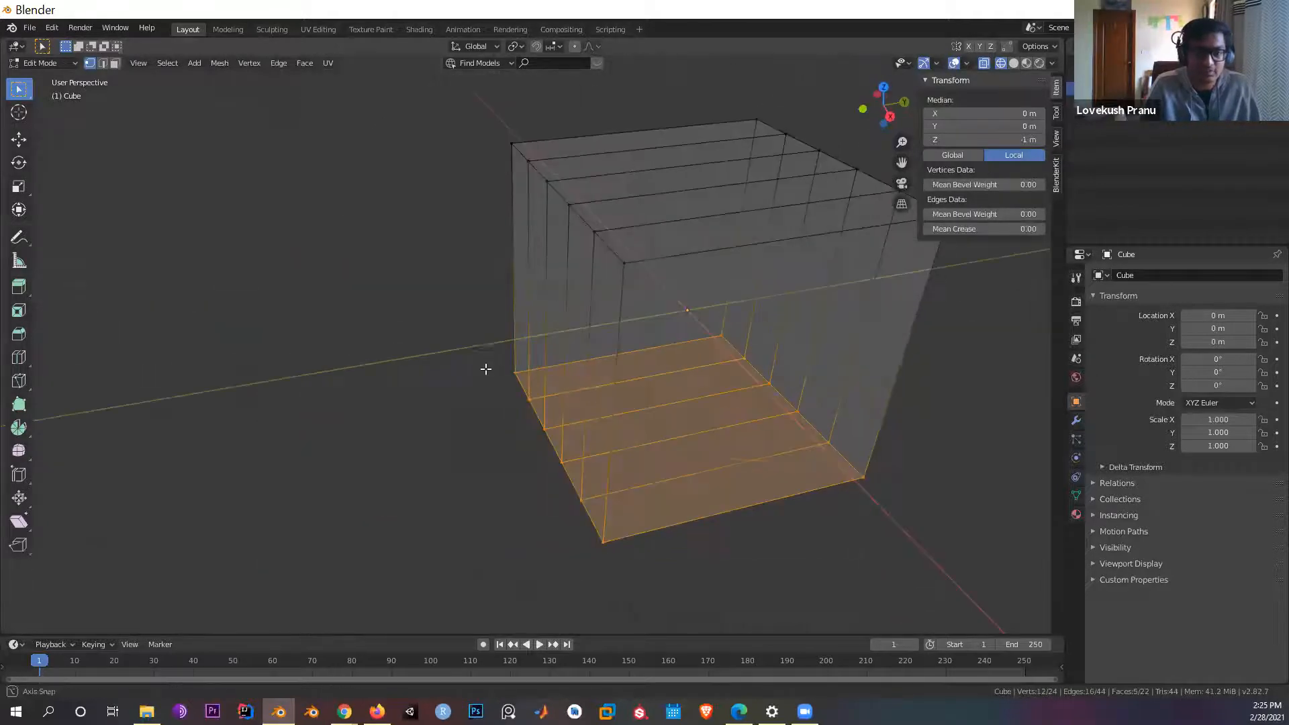
Step: Return the viewport to Rendered shading and the cube to Object Mode
key("z")
left_click(688, 473)
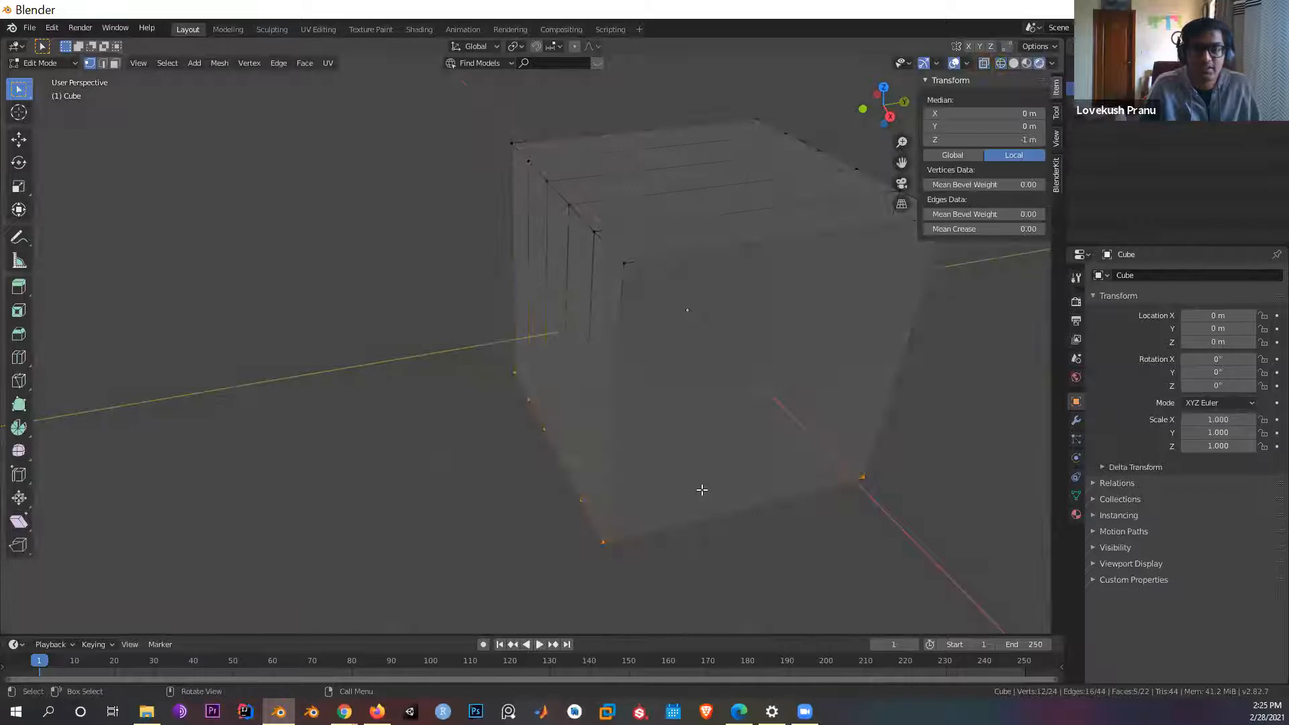
key("grave")
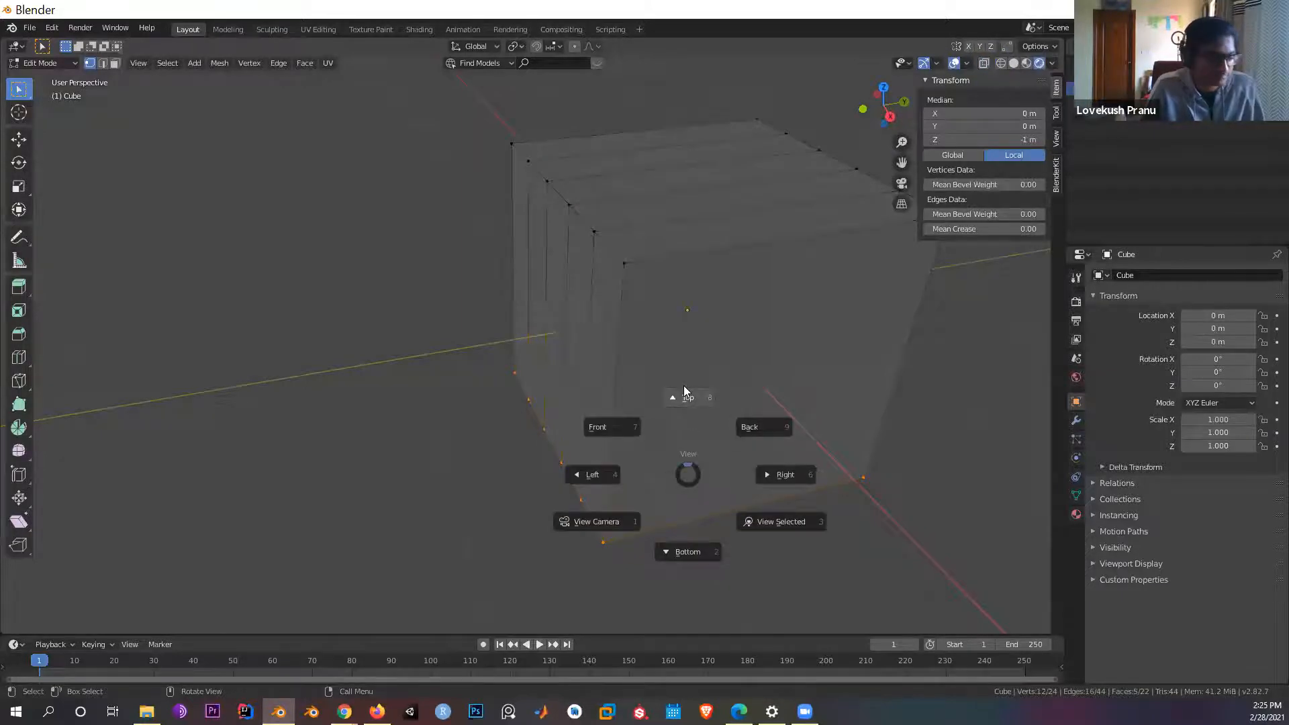
key("Escape")
key("Tab")
middle_click_drag(749, 413, 584, 336)
scroll(668, 411, "down", 5)
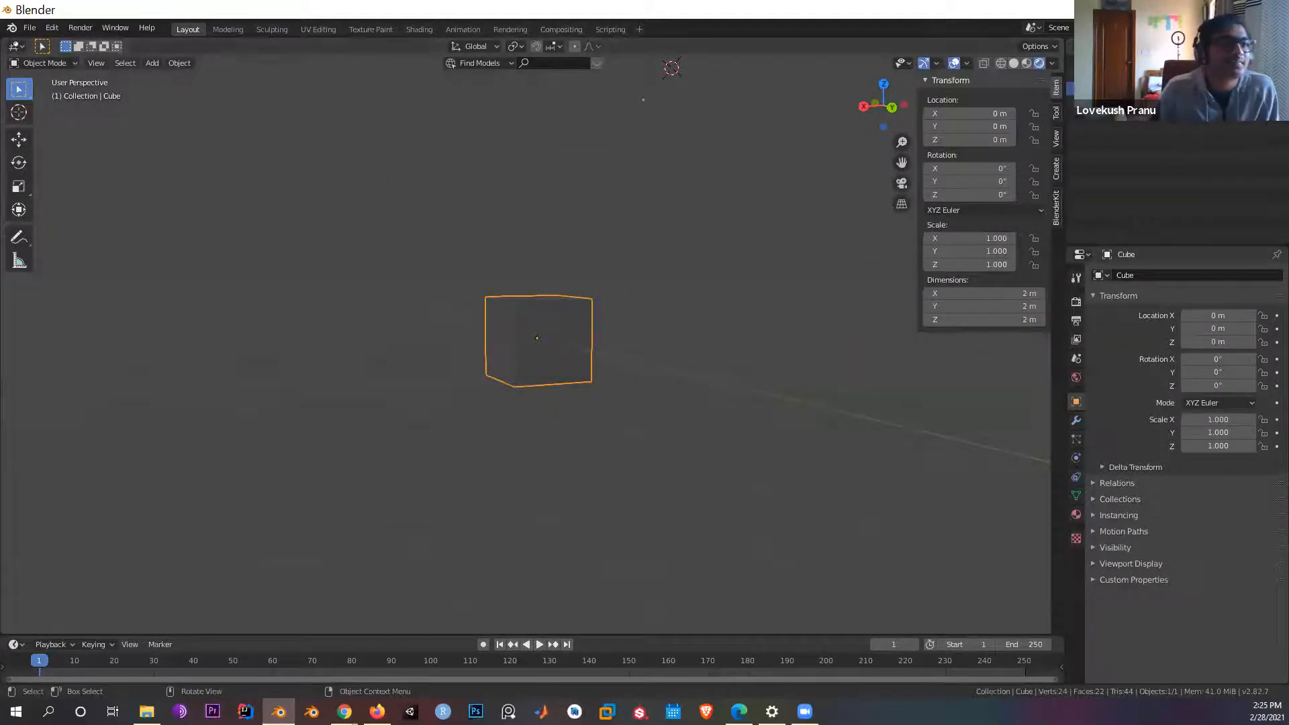
Step: Look through the available editor types for the main area and keep the 3D Viewport
left_click(16, 47)
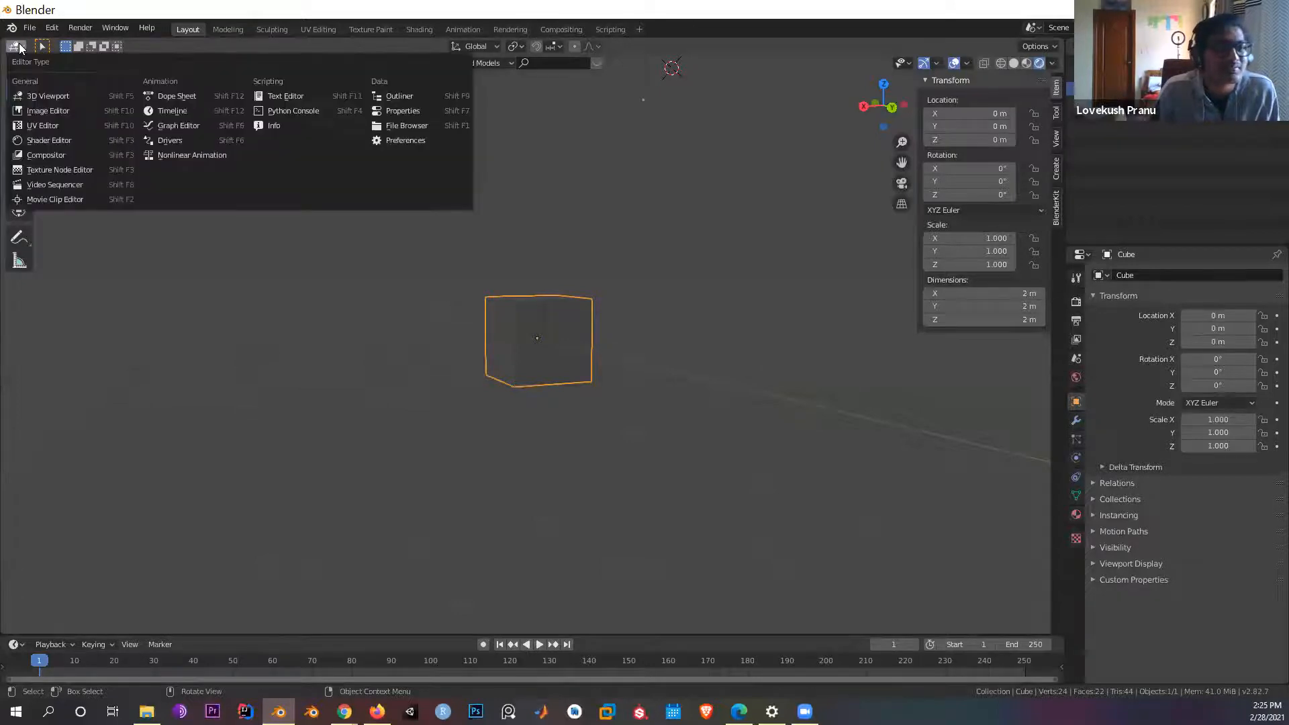
left_click(20, 47)
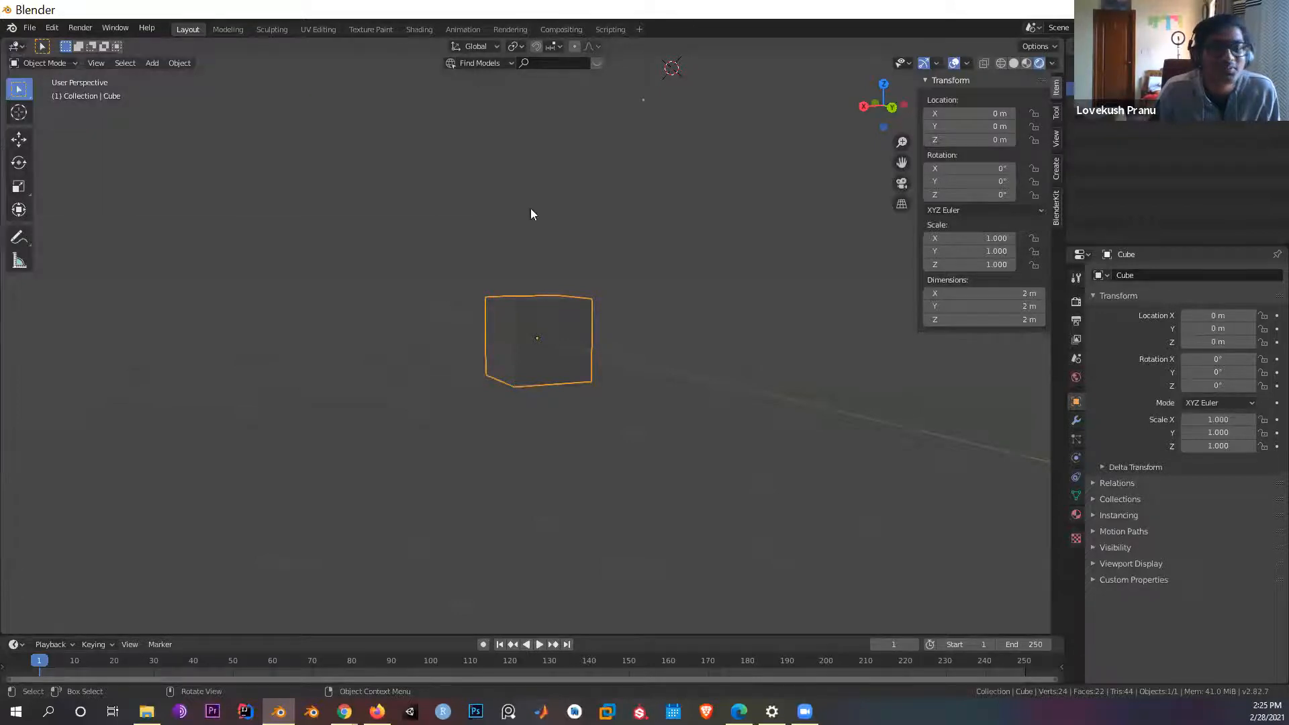
left_click(24, 48)
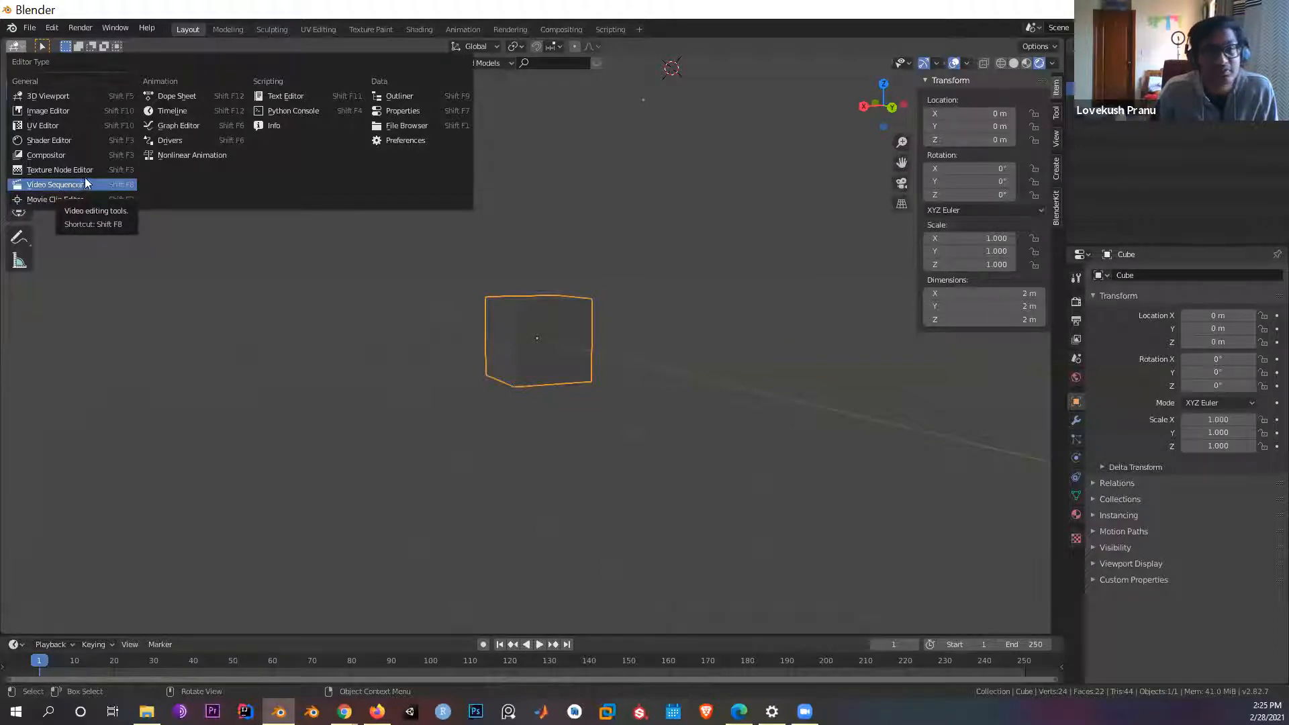
left_click(47, 96)
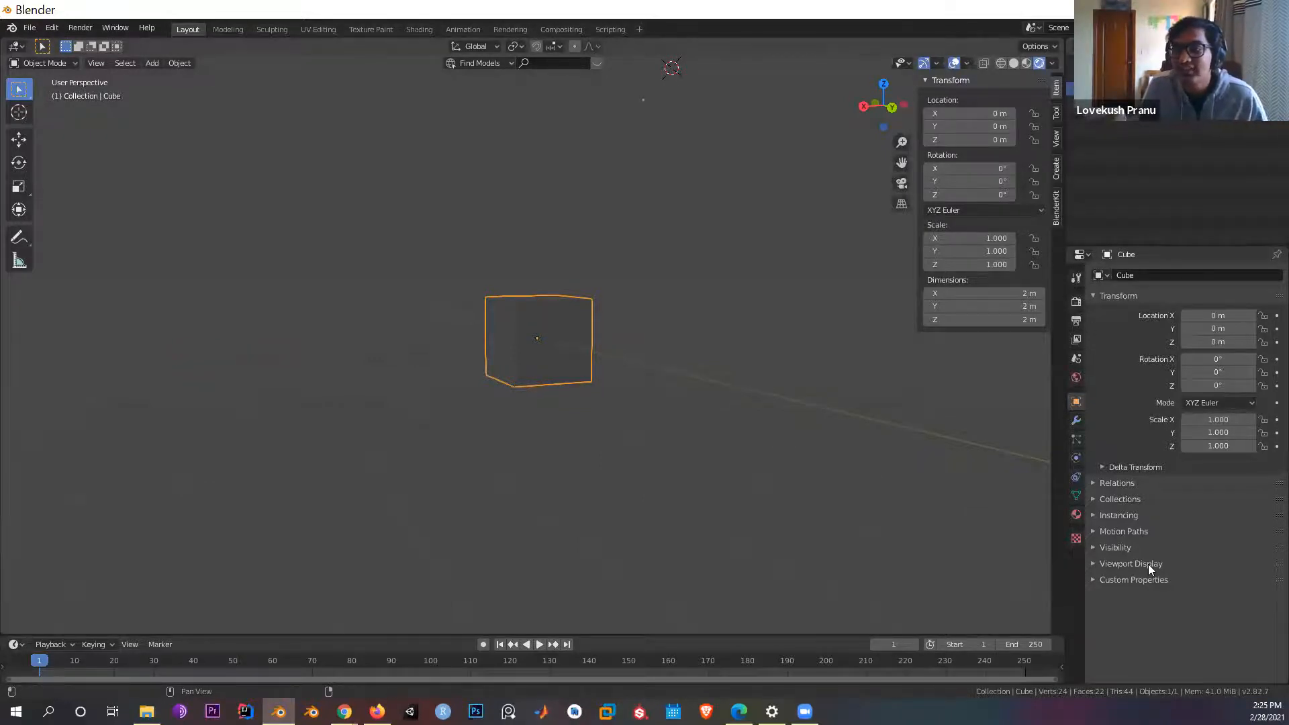
Step: Show the active tool settings in the properties and compare them for the Move and Rotate tools
left_click(1075, 277)
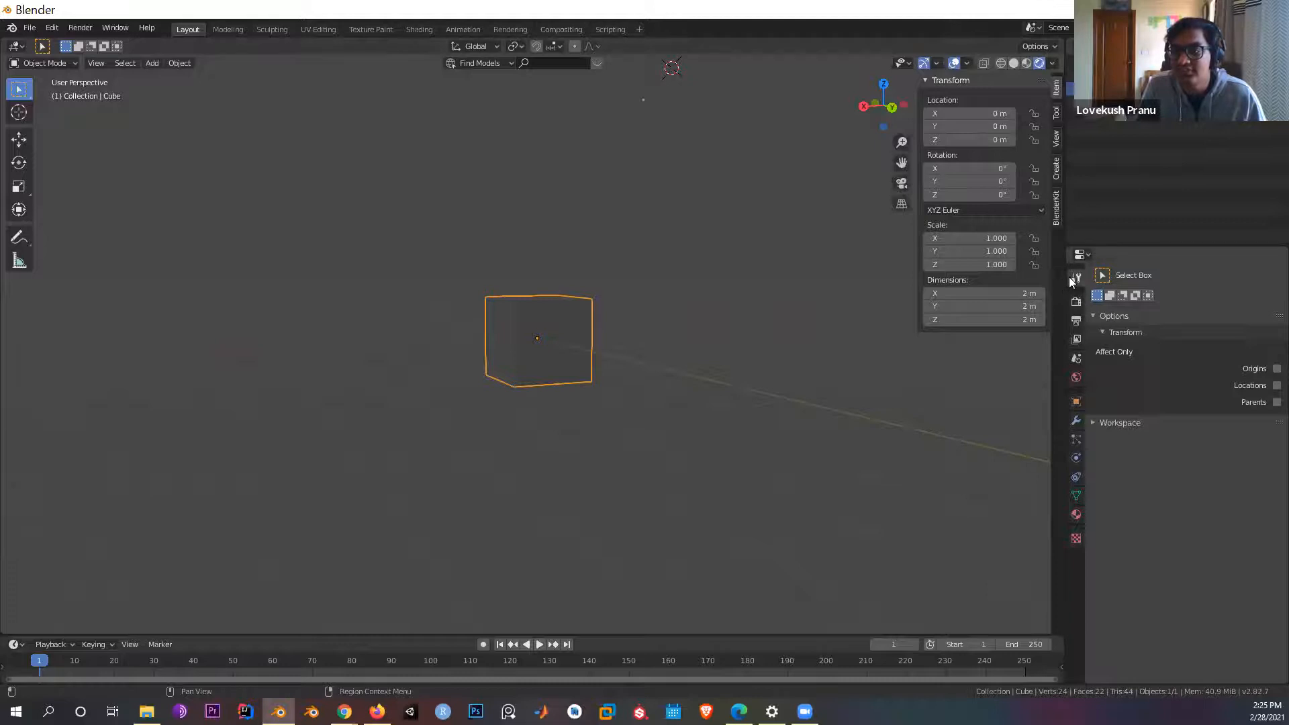
left_click(1076, 303)
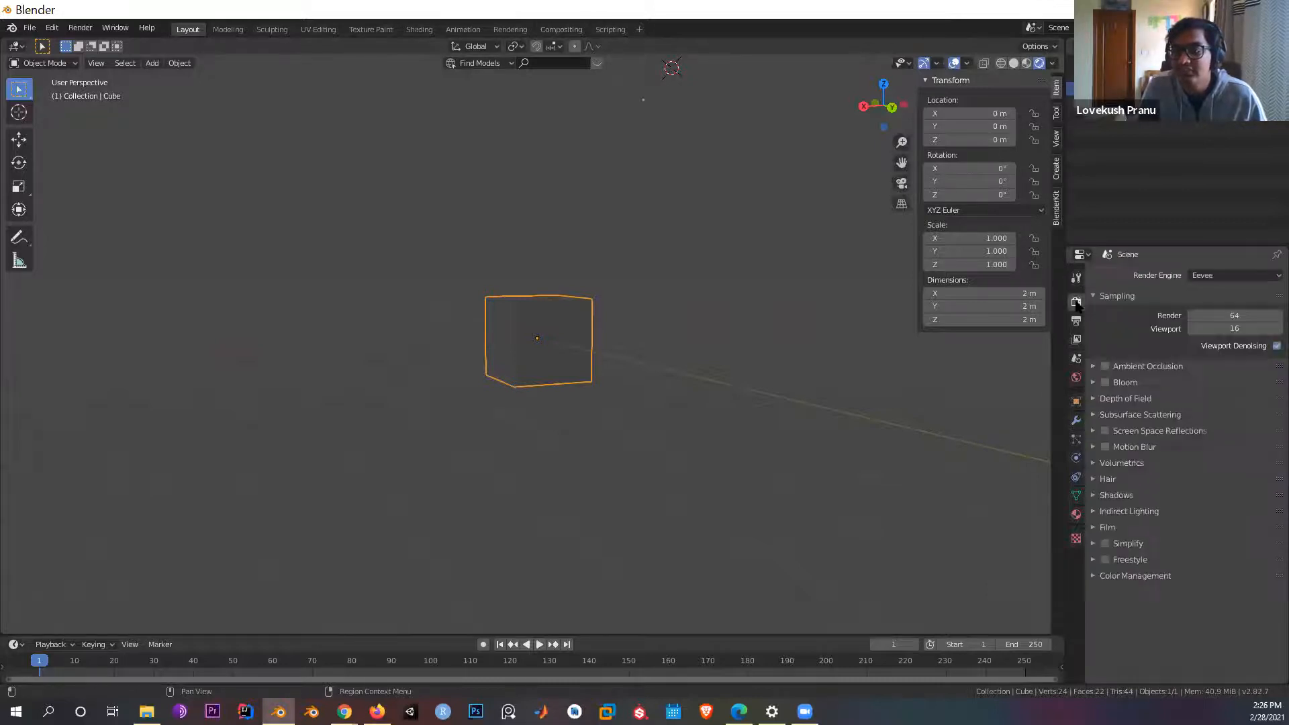
left_click(1077, 277)
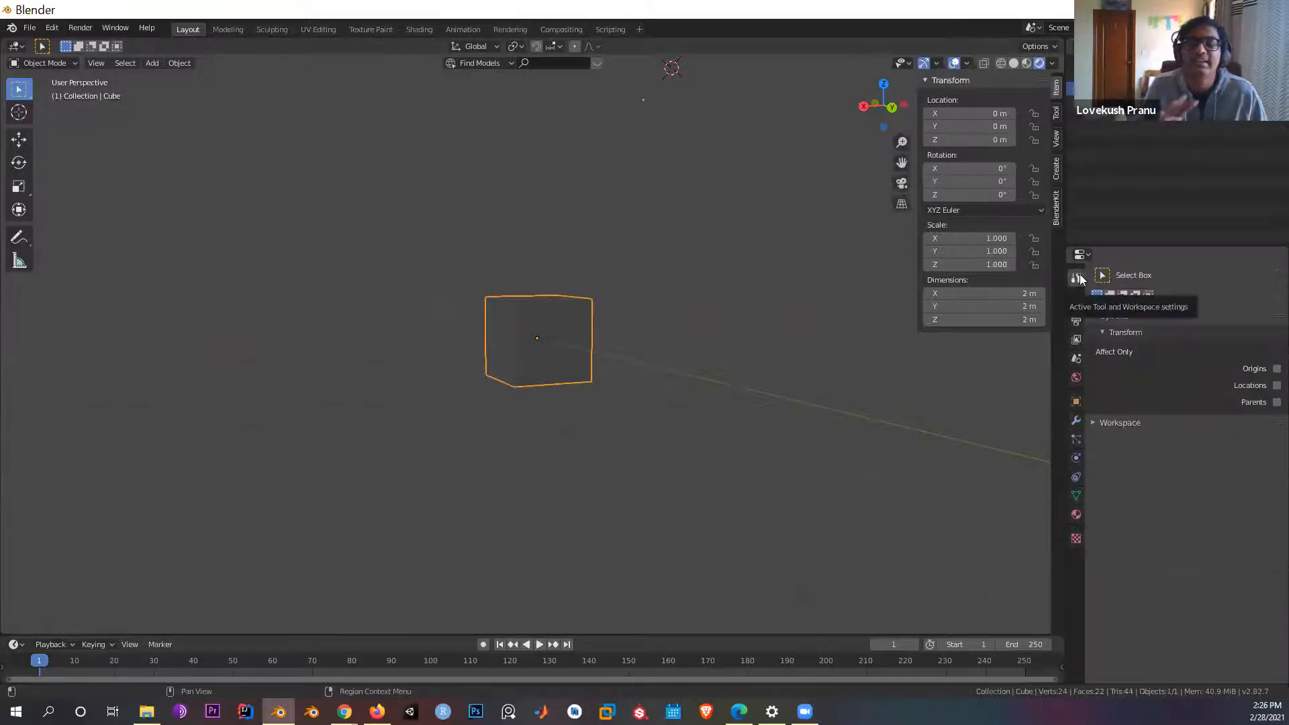
left_click(19, 140)
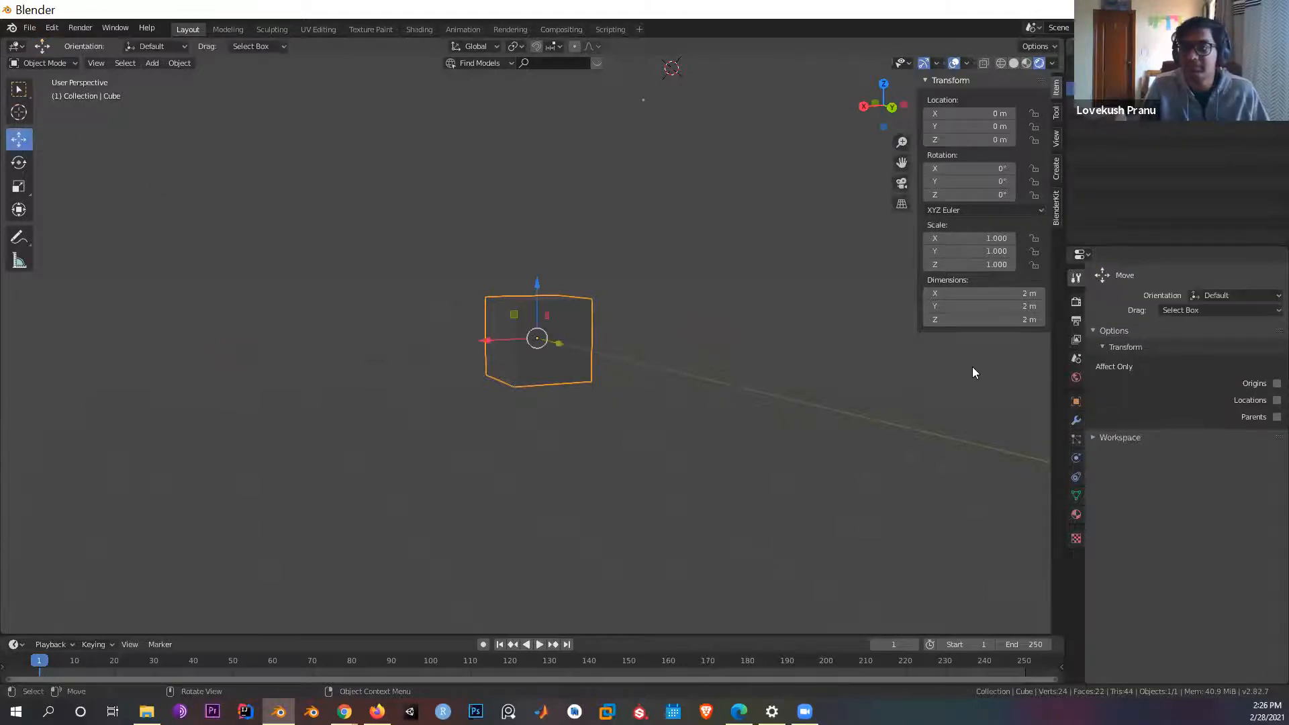
left_click(24, 158)
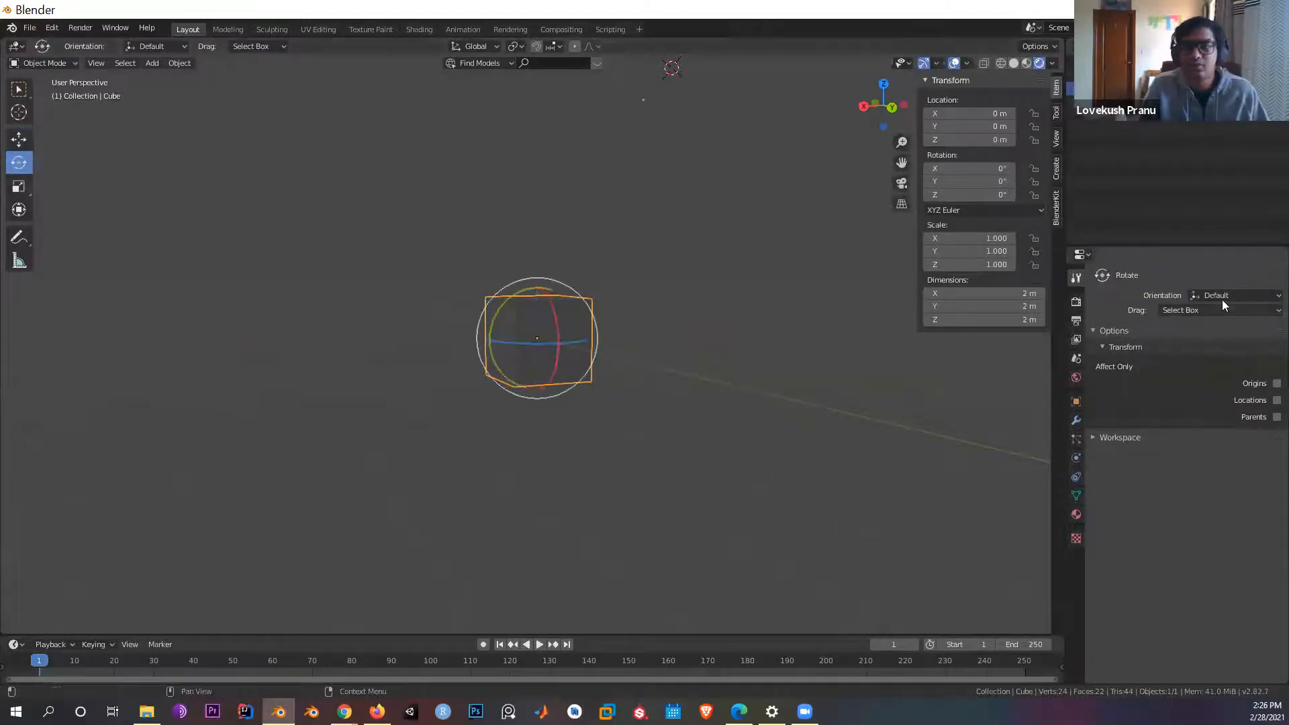
Step: Try the Affect Only transform options Origins and Locations, switching each on and off again
left_click(1276, 383)
left_click(1276, 400)
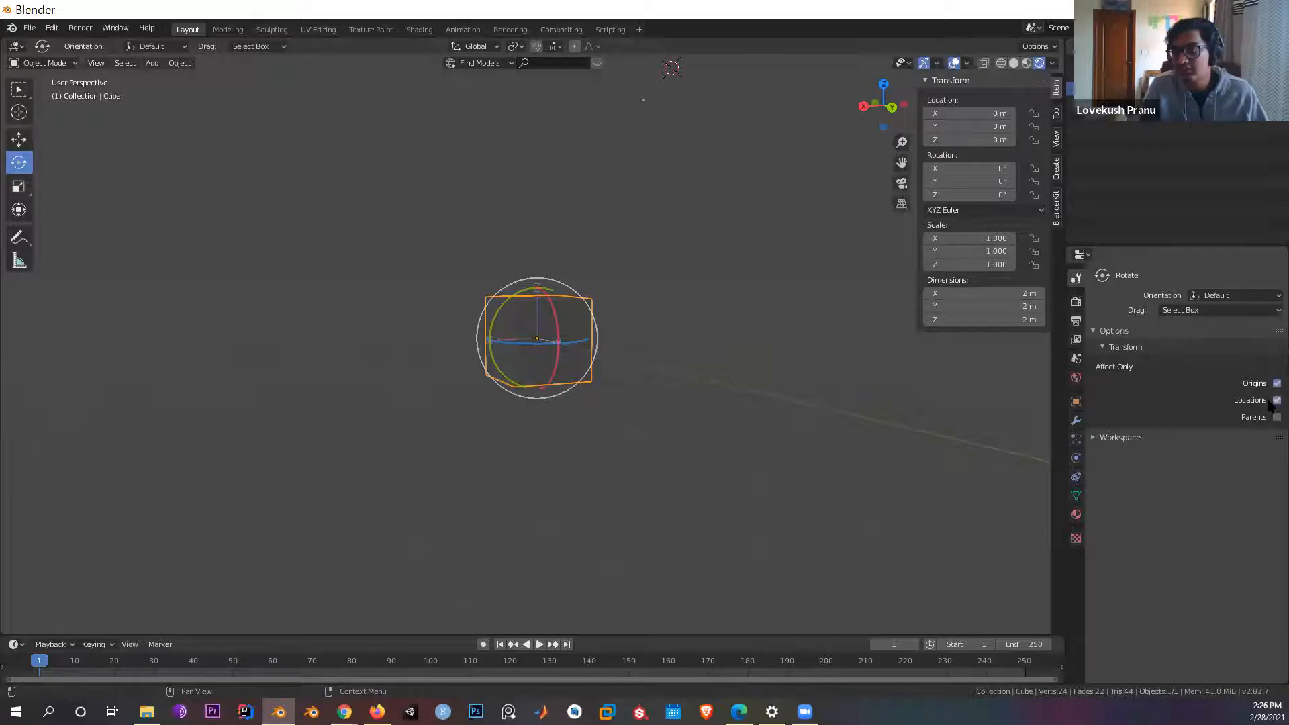
left_click(1277, 384)
left_click(1277, 400)
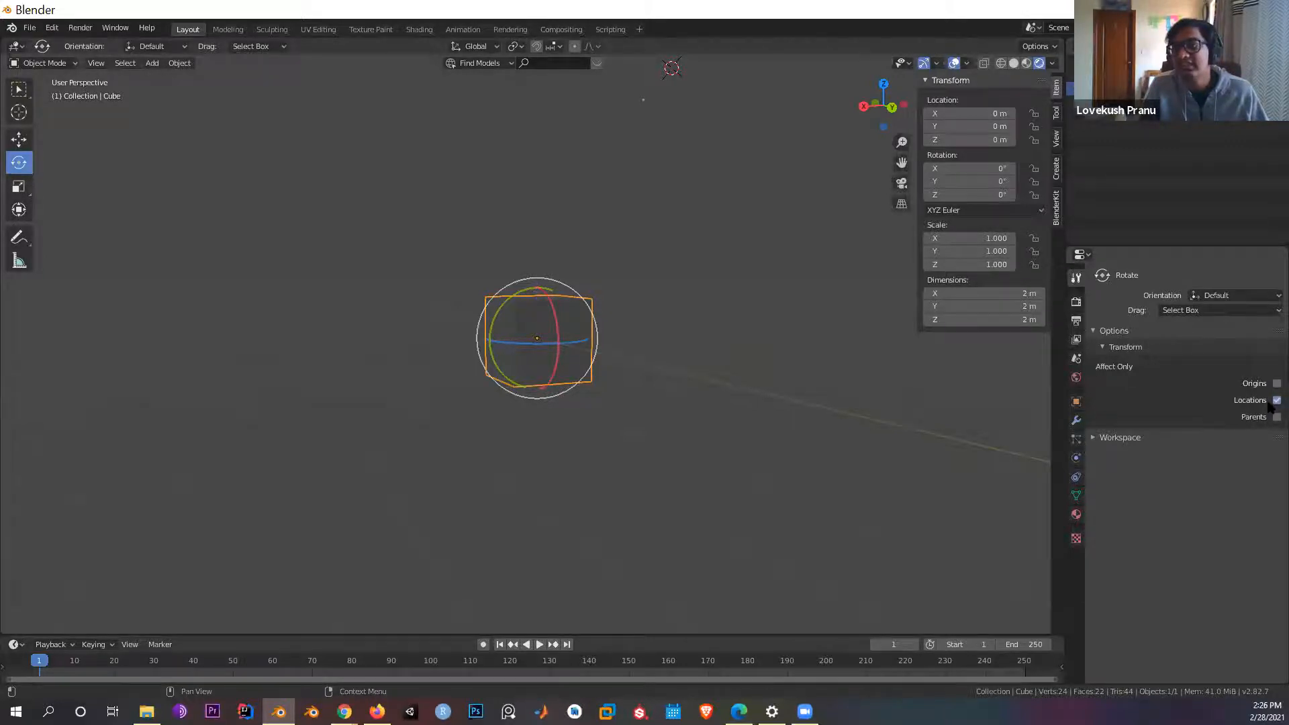
Step: Display the scene's render settings and deselect the cube in the viewport, staying in Object Mode
left_click(1078, 304)
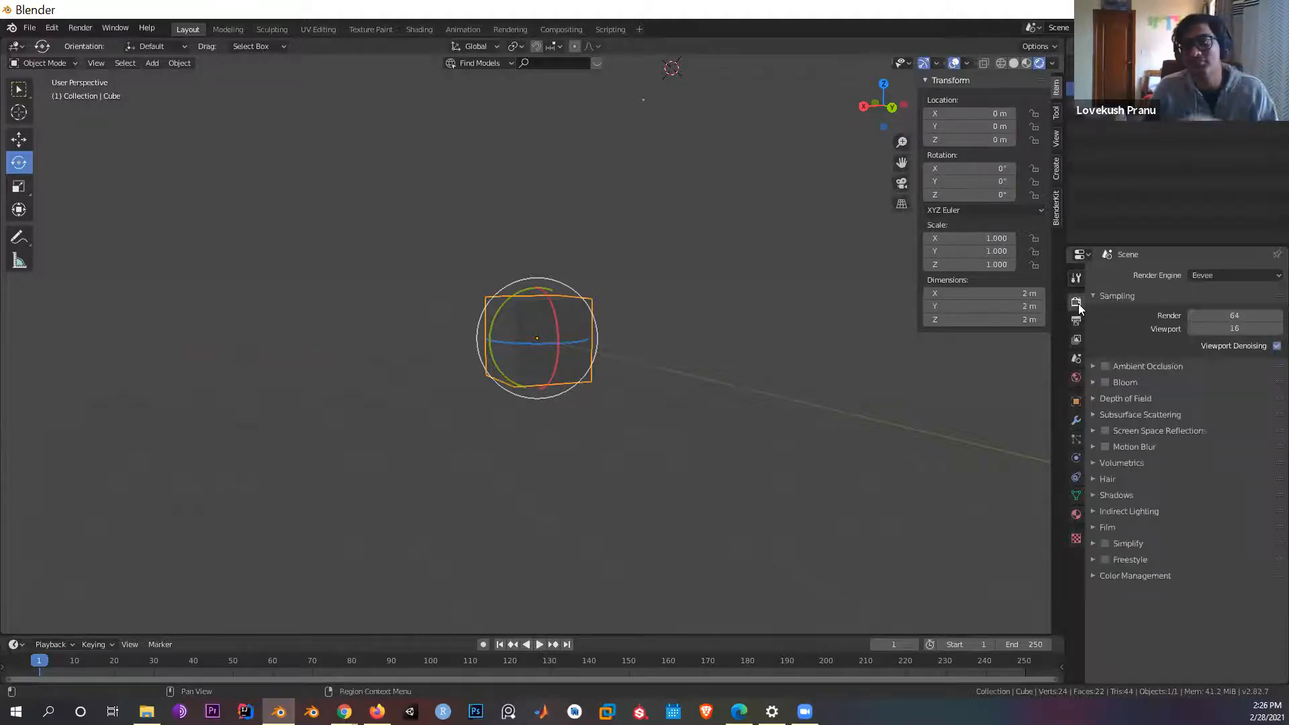
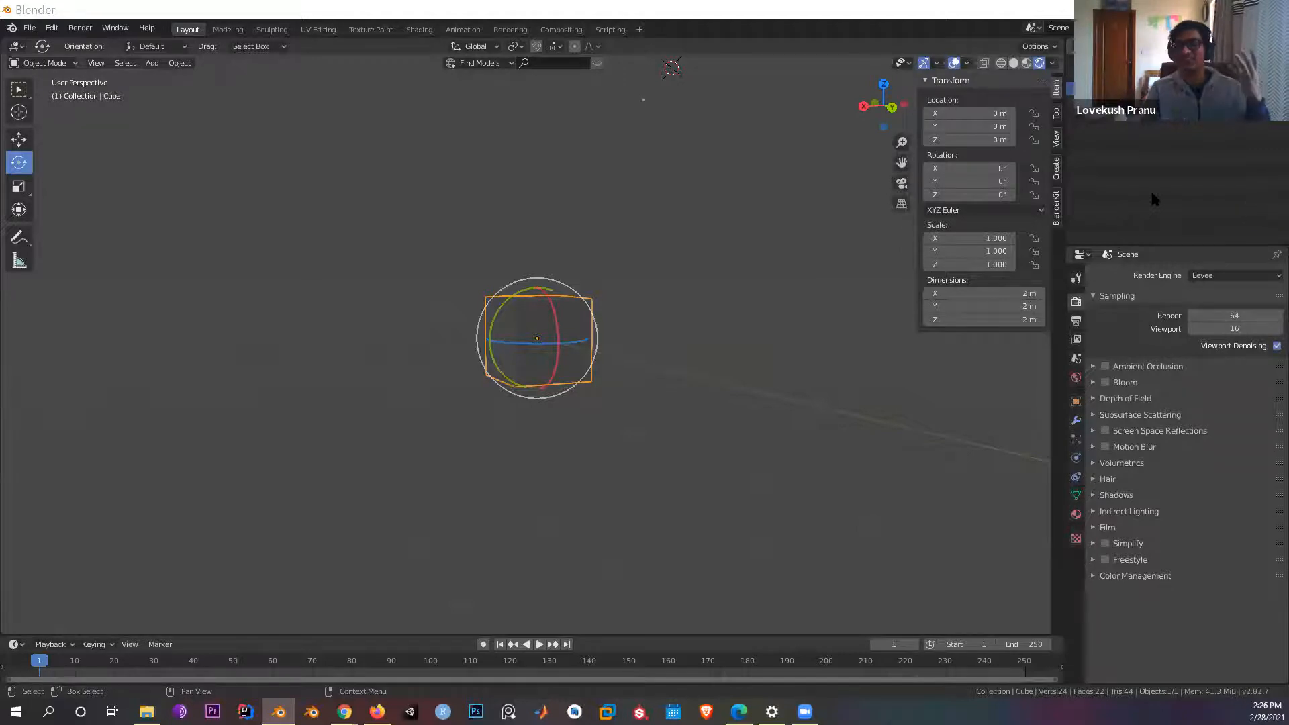
left_click(1248, 195)
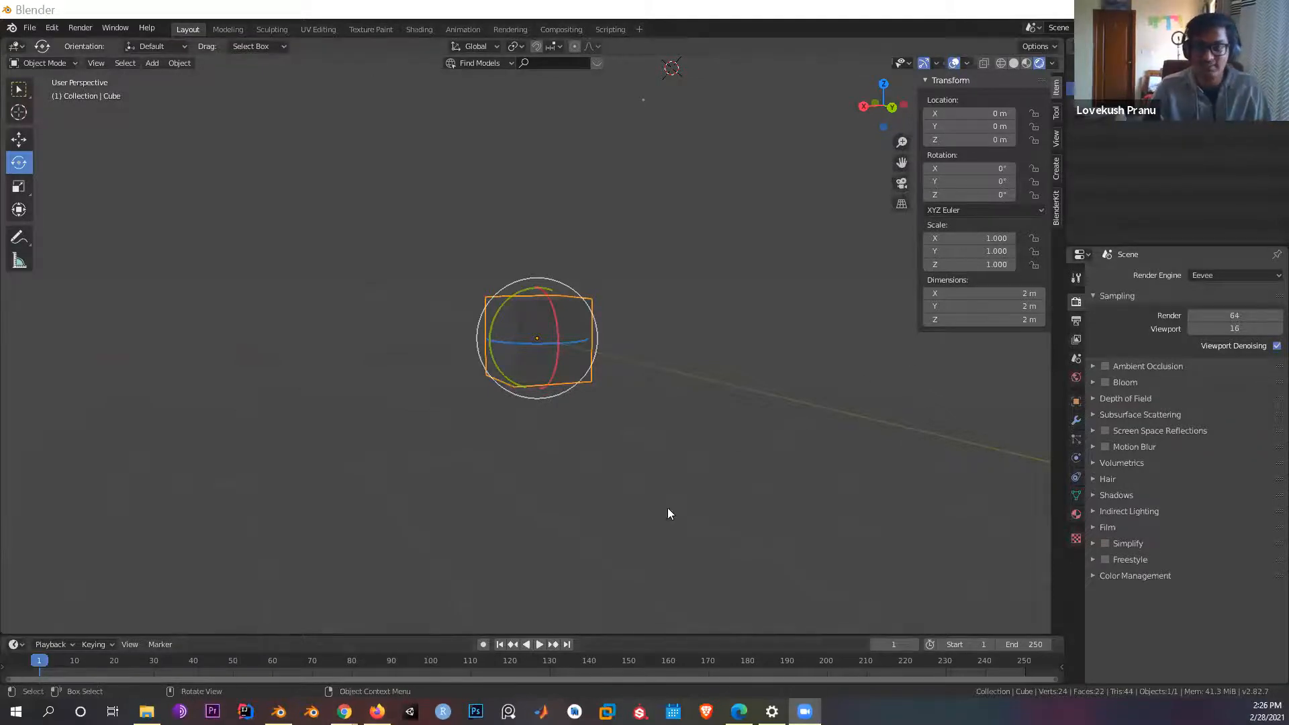
left_click(698, 457)
key("Tab")
key("Tab")
key("Tab")
key("Tab")
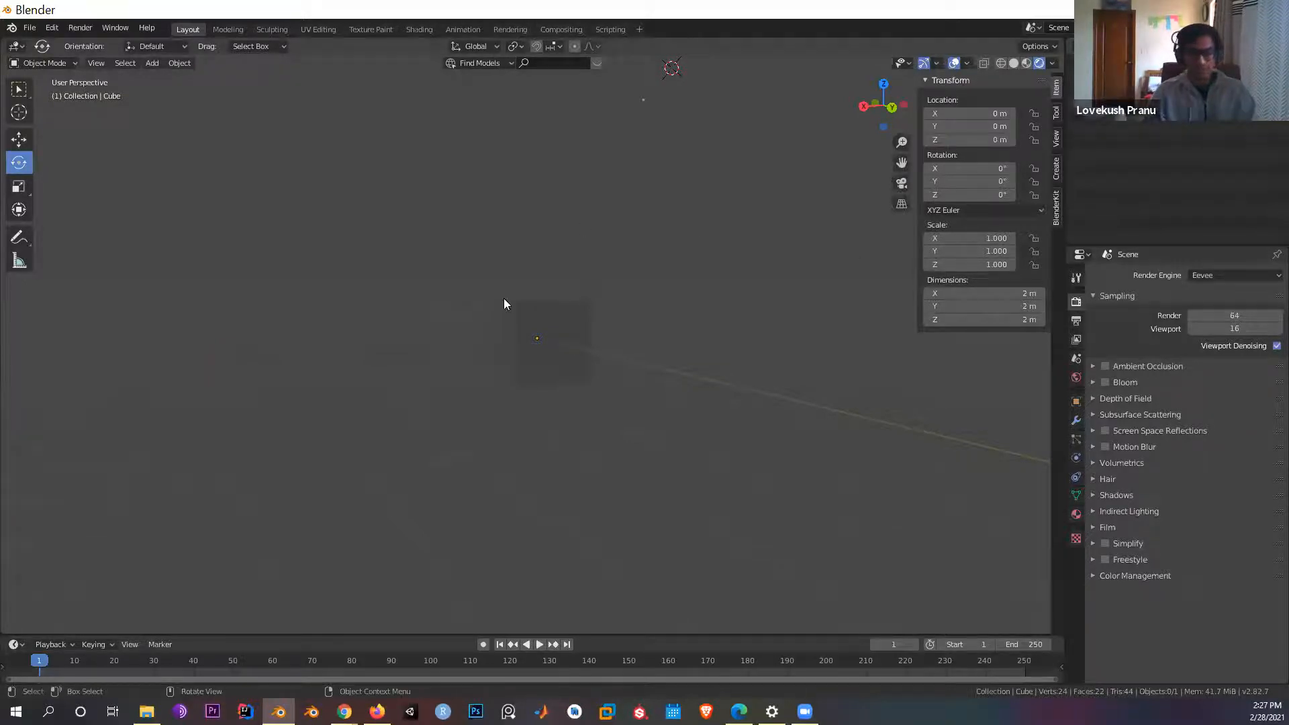
Step: Add a camera at the 3D cursor
key("shift+a")
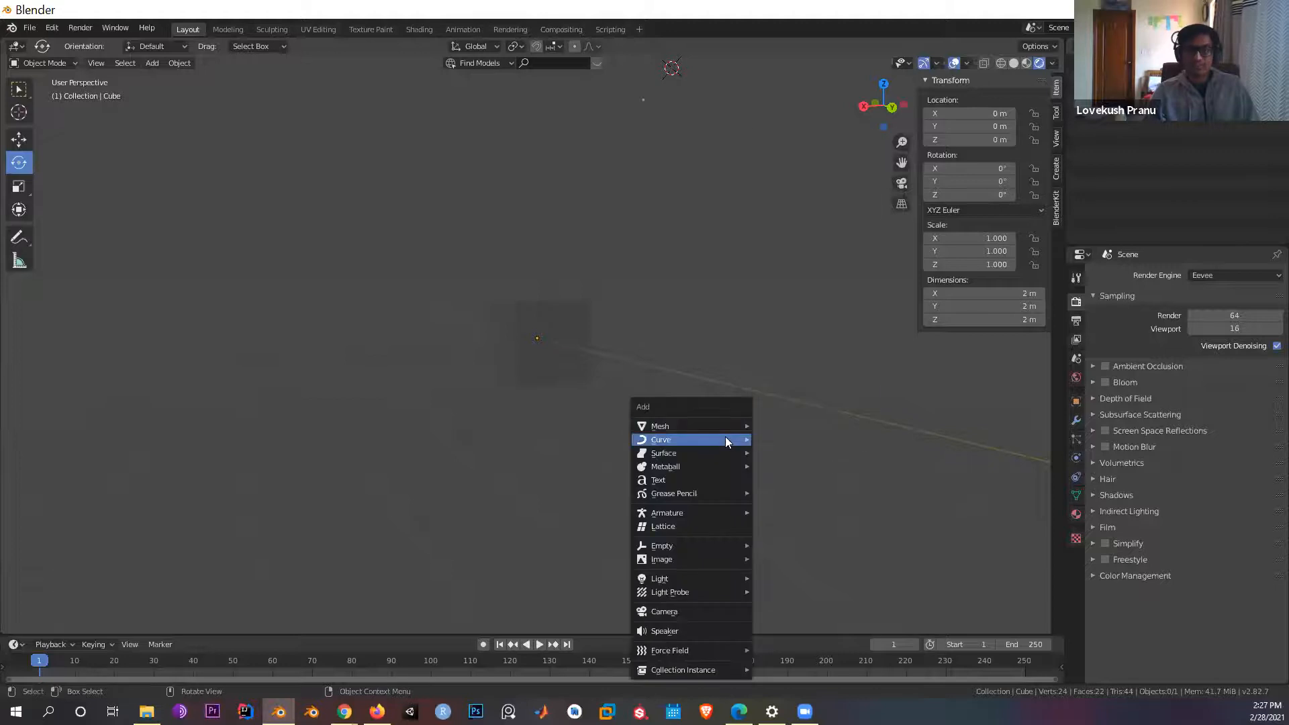
mouse_move(706, 517)
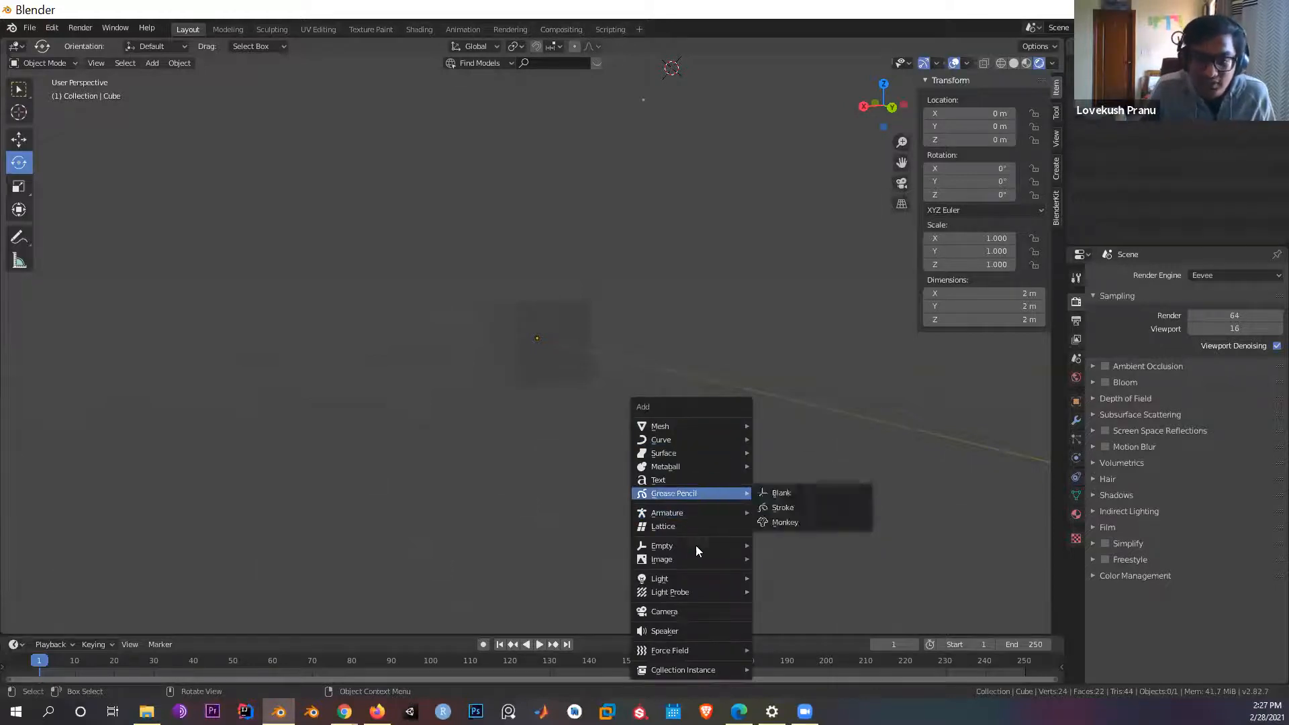
left_click(690, 613)
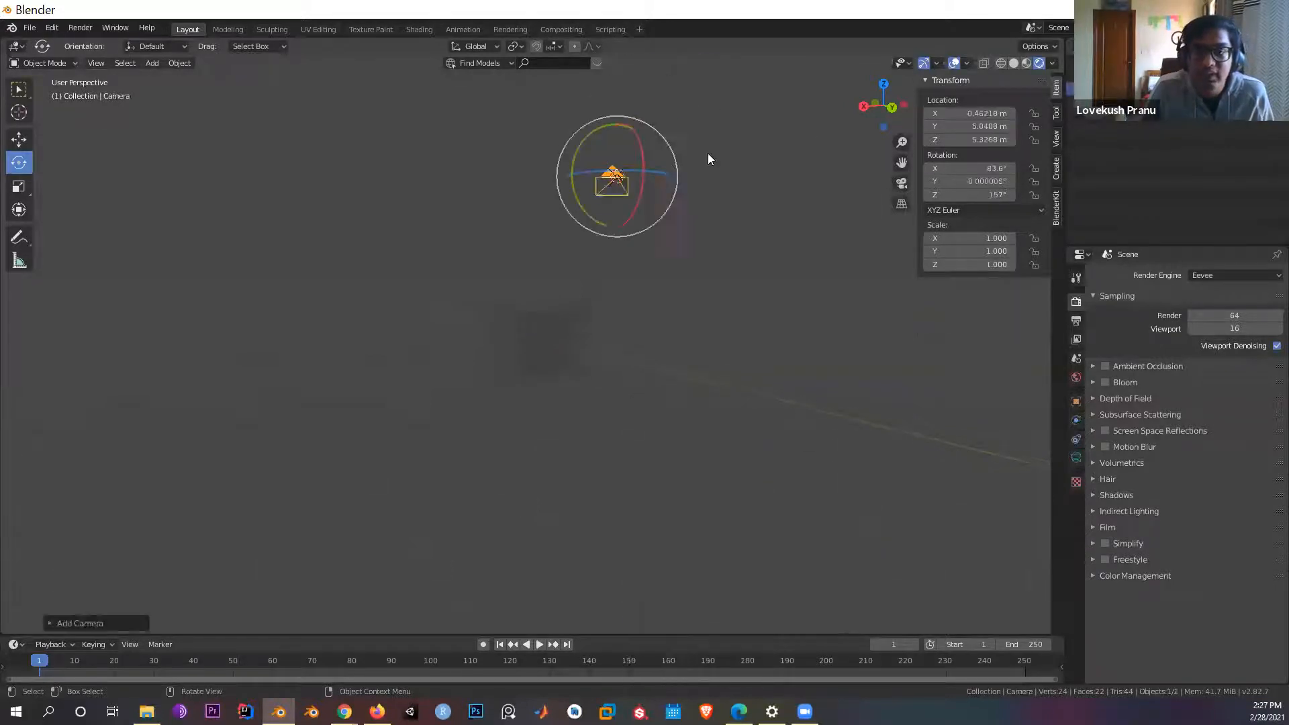
Step: Enable Lock Camera to View and look through the new camera, framing the cube near the centre of its view
left_click(1056, 138)
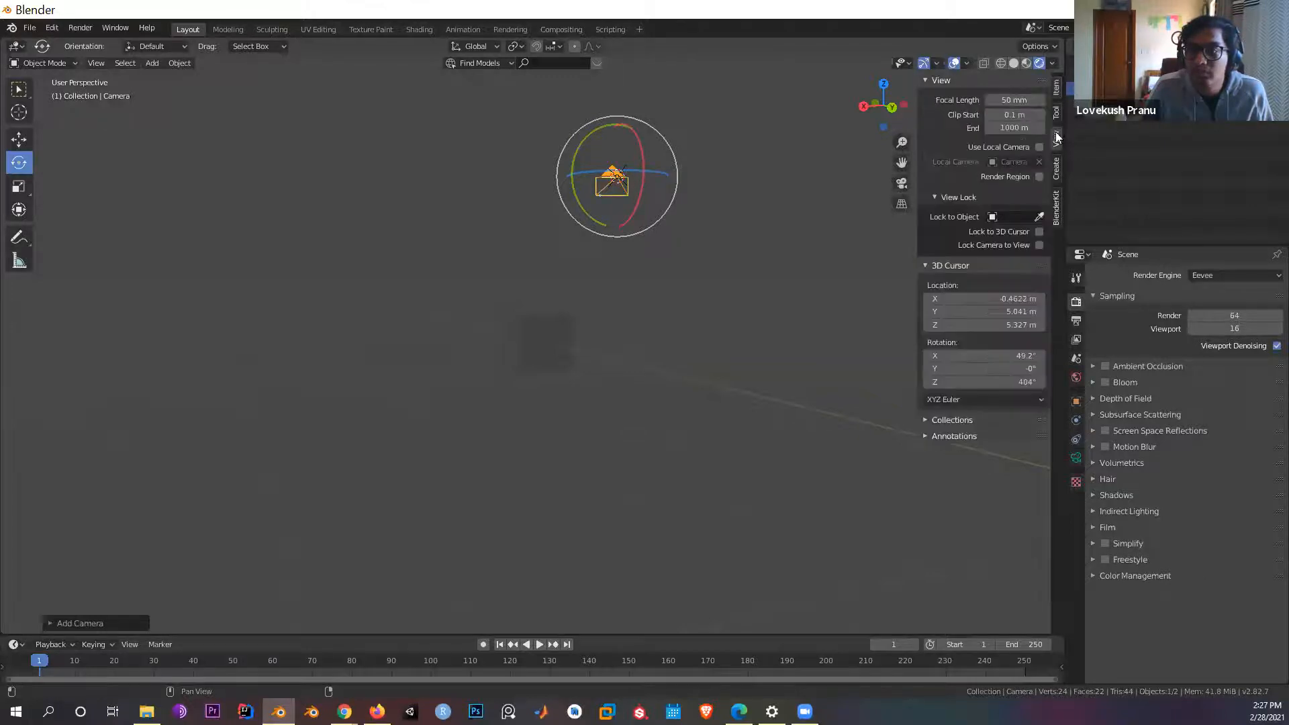
key("KP_0")
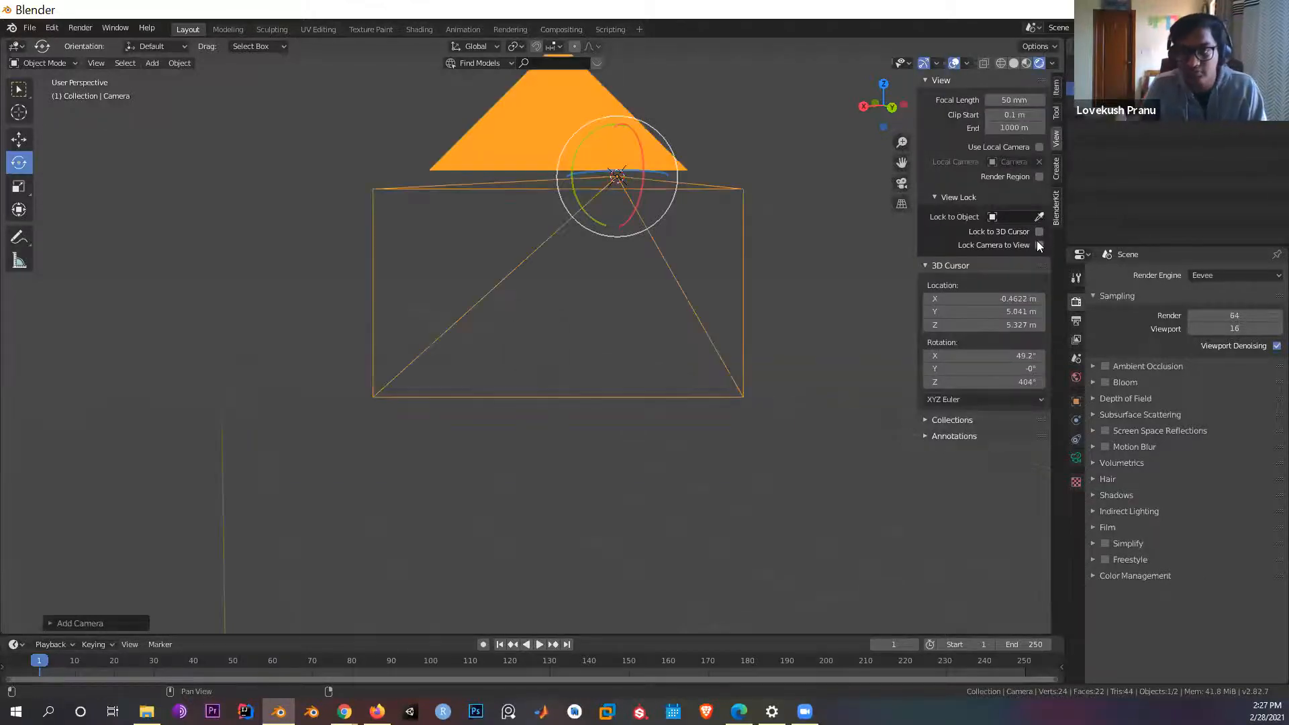
left_click(1038, 245)
middle_click_drag(551, 464, 443, 541)
middle_click_drag(582, 411, 546, 352)
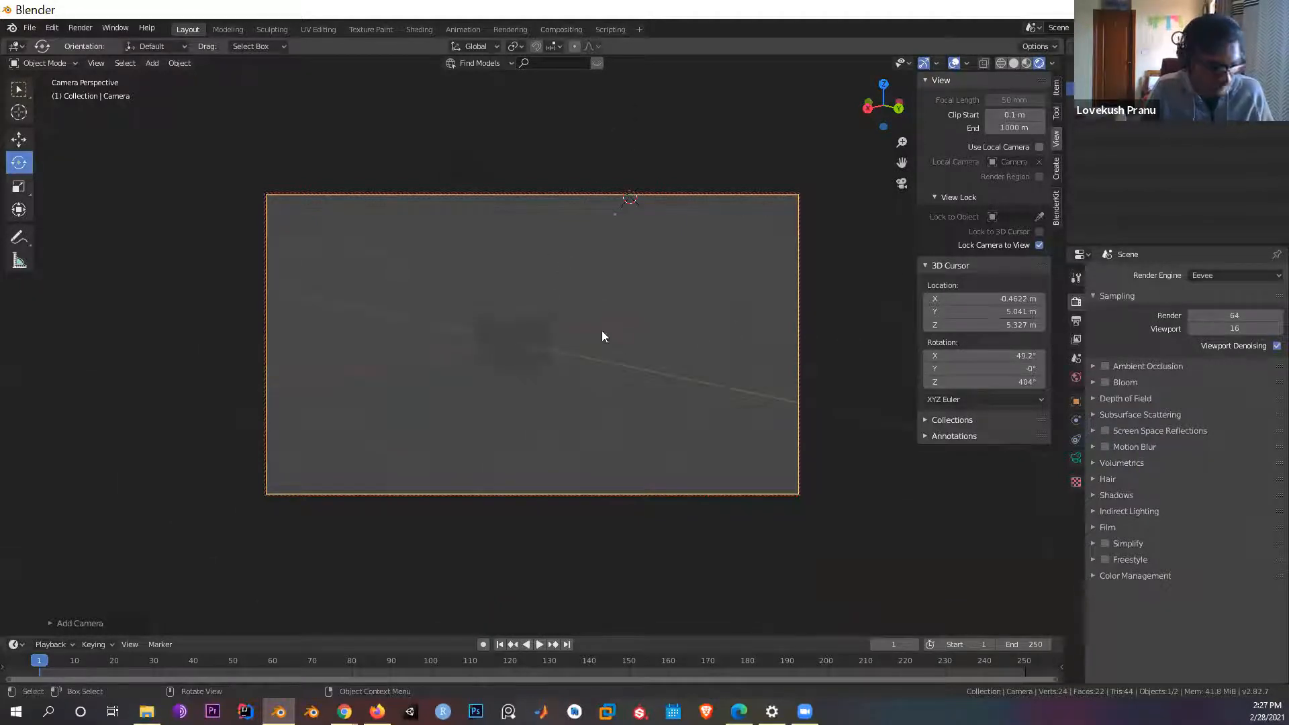
Step: Add a point light at the 3D cursor and delete it
key("shift+a")
mouse_move(571, 298)
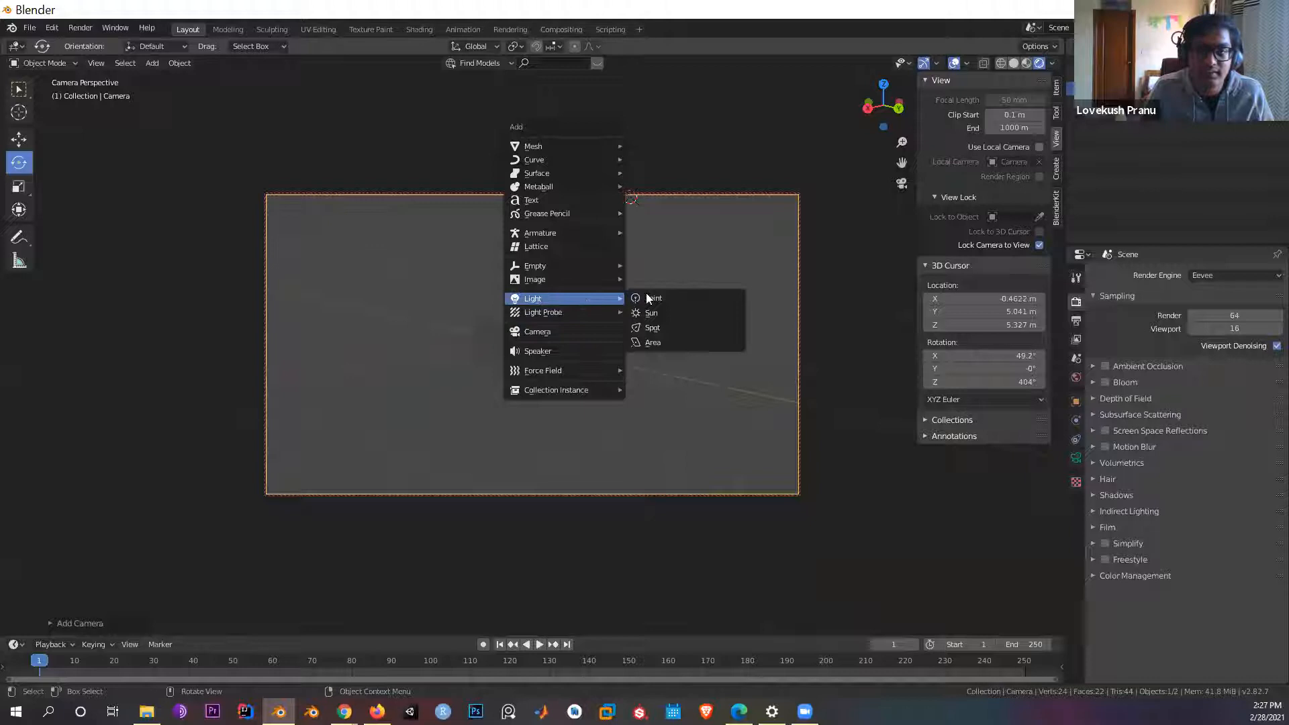
left_click(648, 298)
key("x")
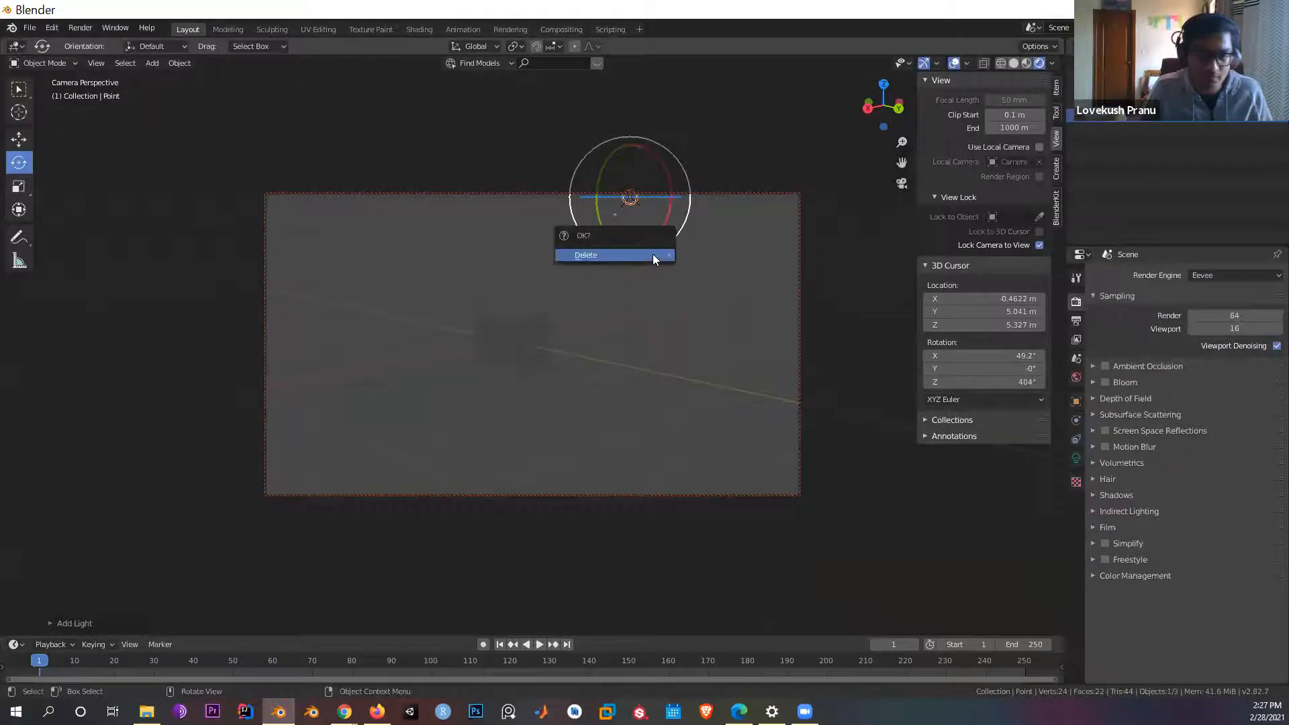
left_click(652, 255)
Step: Add a Sun light at the 3D cursor and rotate it freely with the rotation gizmo
key("shift+a")
mouse_move(638, 275)
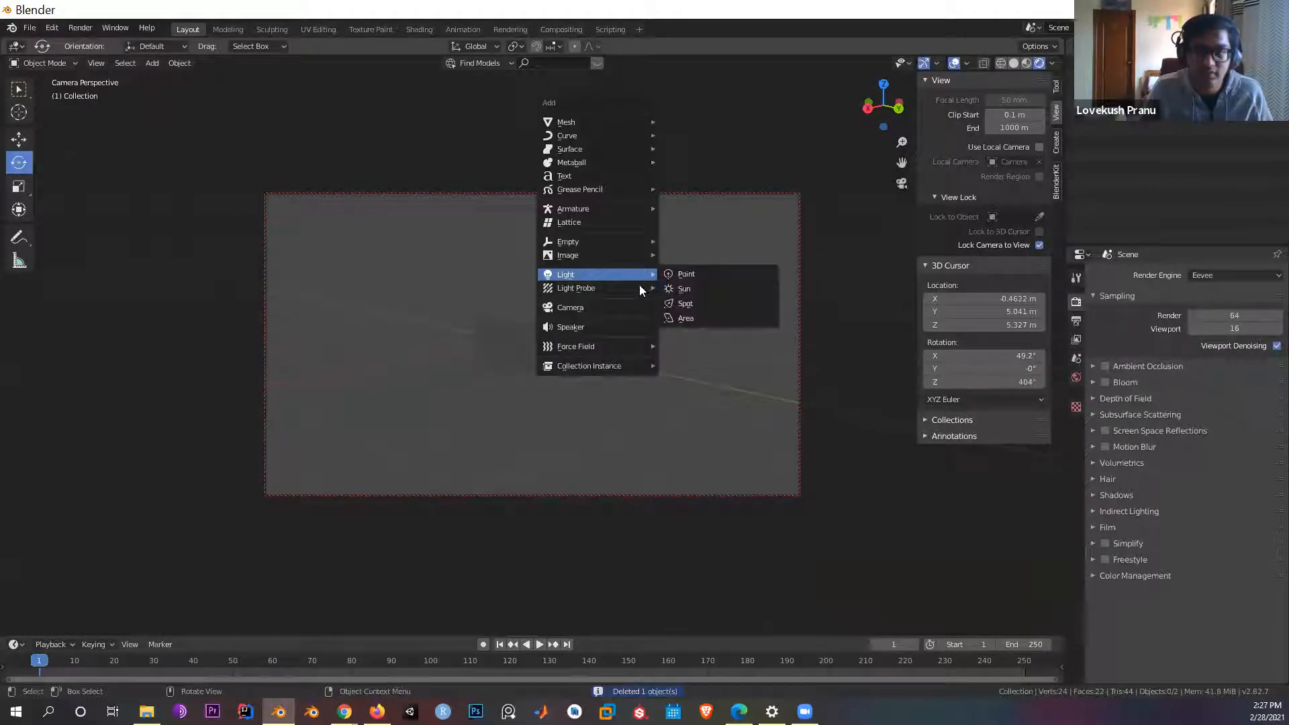
left_click(688, 289)
left_click_drag(646, 276, 565, 307)
Step: Turn off Lock Camera to View and leave the camera view to show the cube, sun and camera together
left_click(1040, 245)
middle_click_drag(816, 376, 714, 450)
scroll(714, 450, "down", 5)
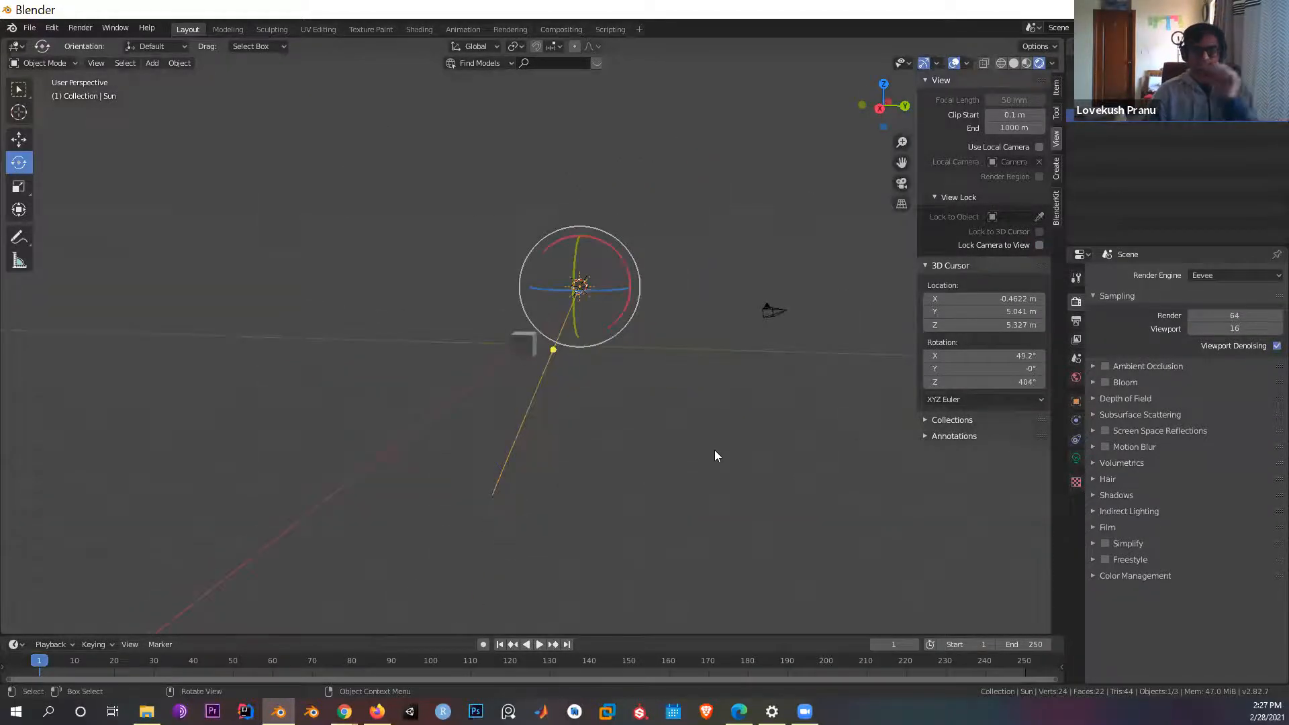
Step: Render a still image of the scene through the camera with Eevee and close the render result
scroll(673, 447, "up", 3)
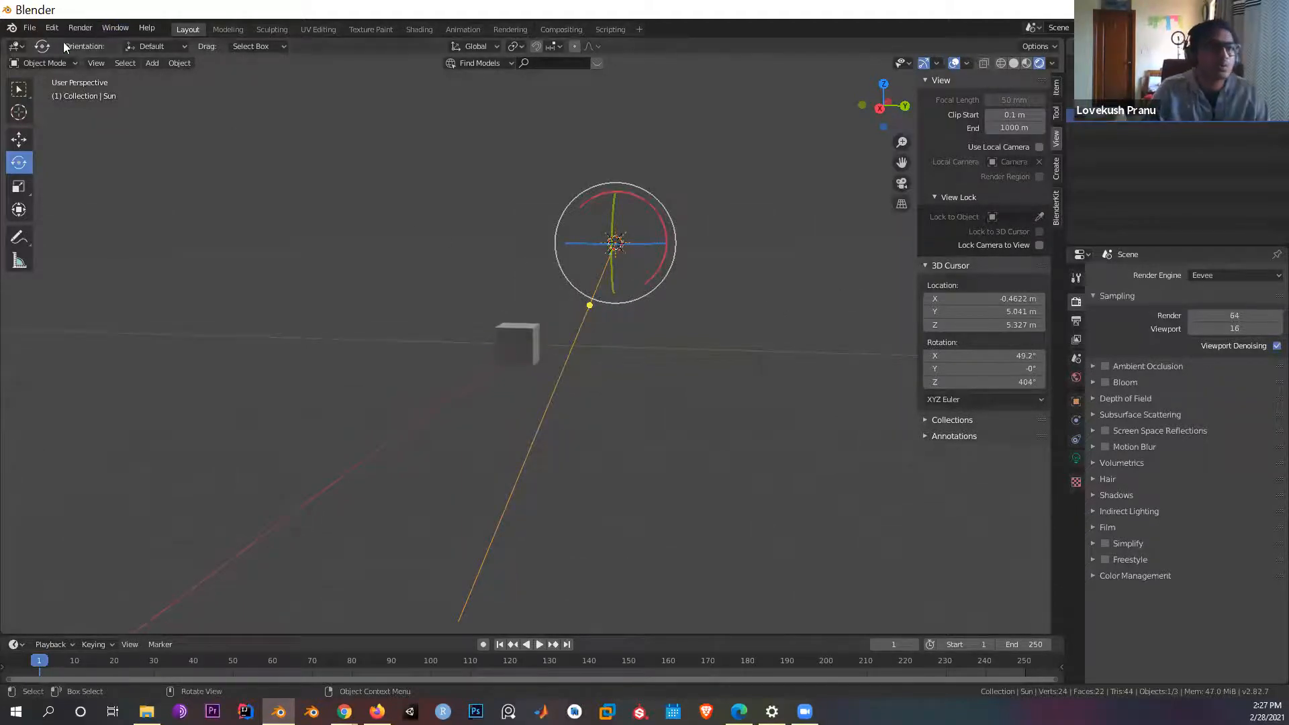
left_click(80, 28)
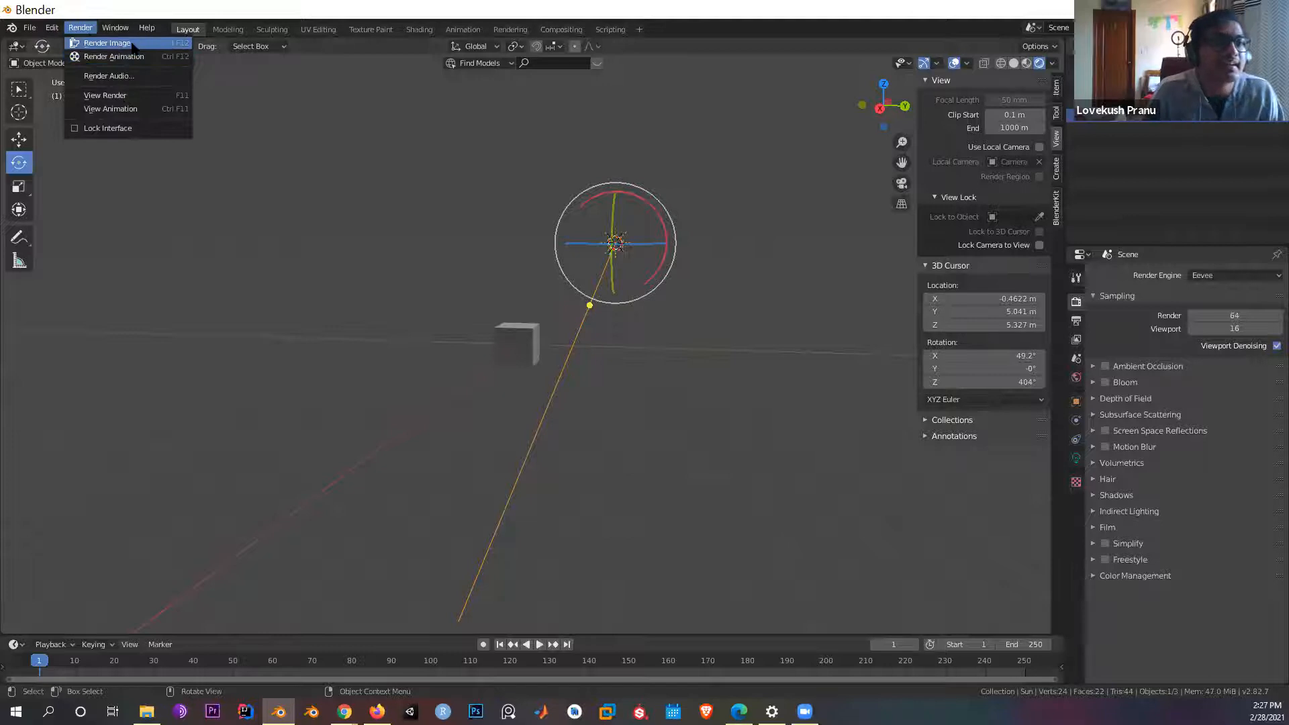
left_click(132, 46)
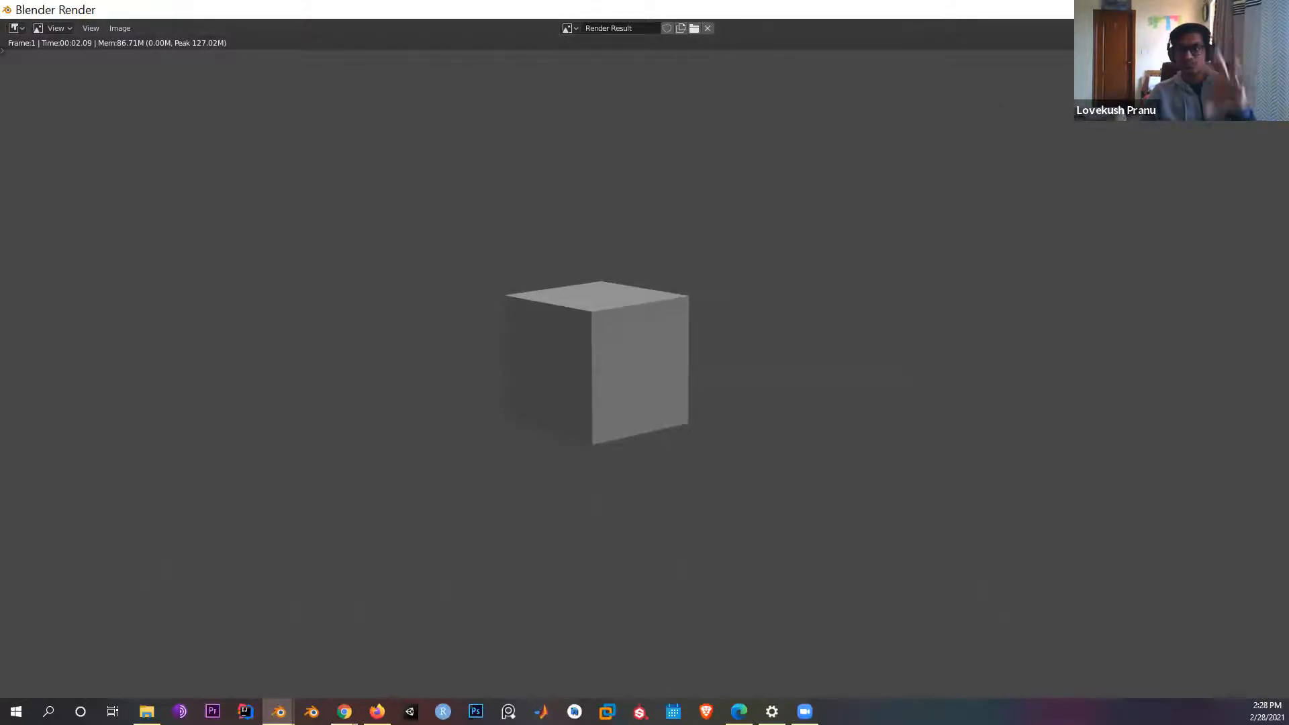
key("Escape")
Step: Switch the render engine to Cycles and inspect the cube and sun in Rendered shading from several angles
left_click(1223, 279)
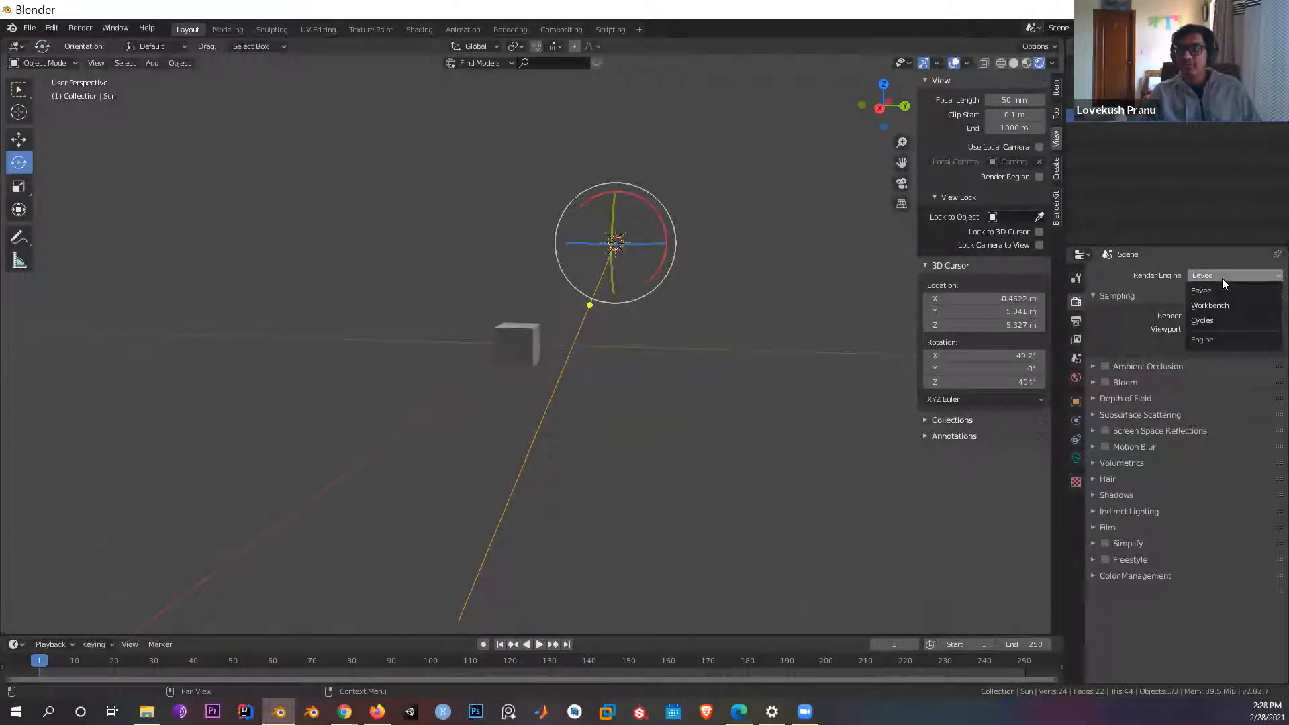
left_click(1223, 322)
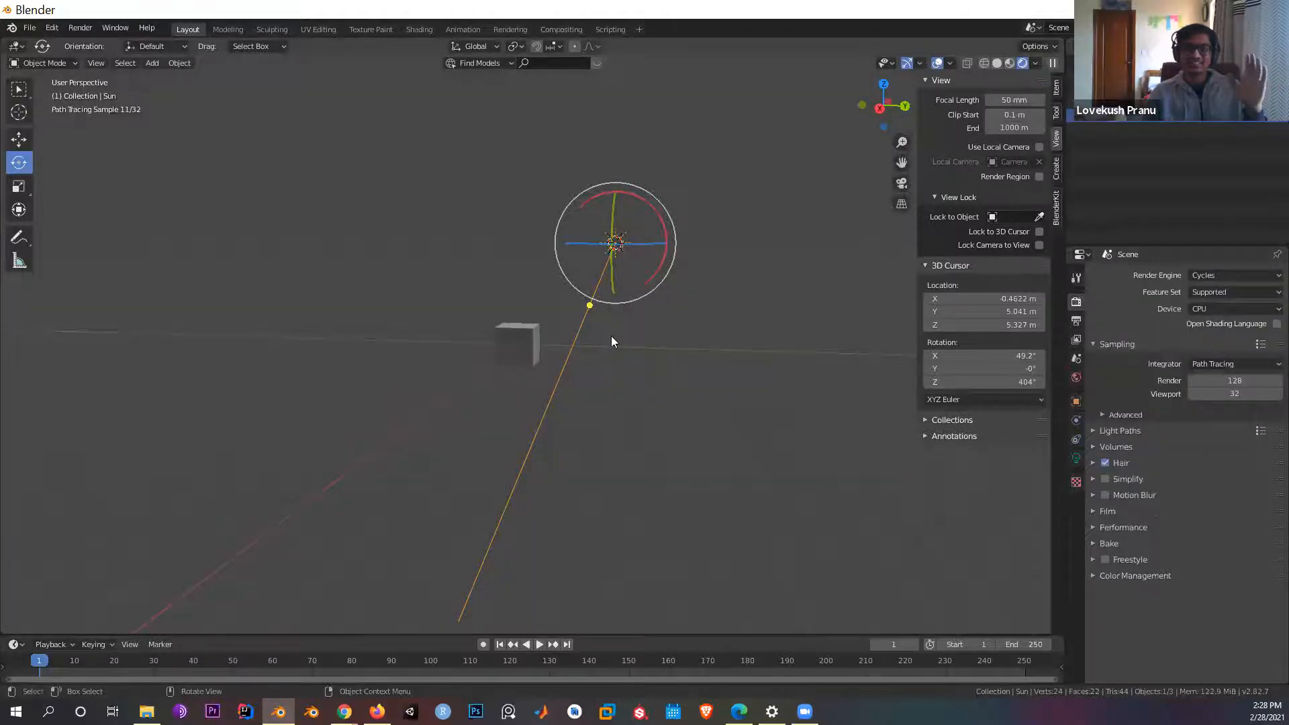
key("z")
left_click(627, 279)
mouse_move(573, 361)
middle_mouse_down()
mouse_move(489, 418)
mouse_move(567, 403)
mouse_move(520, 413)
mouse_move(530, 417)
middle_mouse_up()
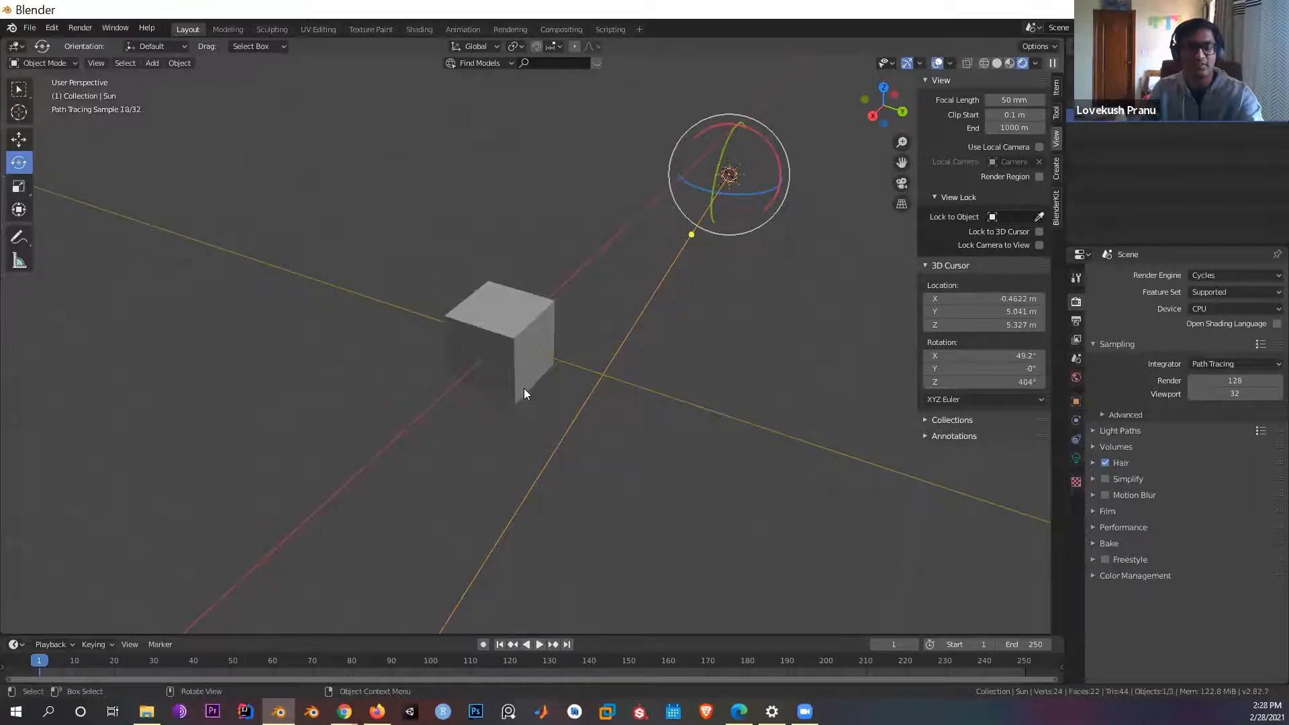
mouse_move(661, 341)
middle_mouse_down()
mouse_move(590, 334)
mouse_move(562, 389)
mouse_move(440, 353)
middle_mouse_up()
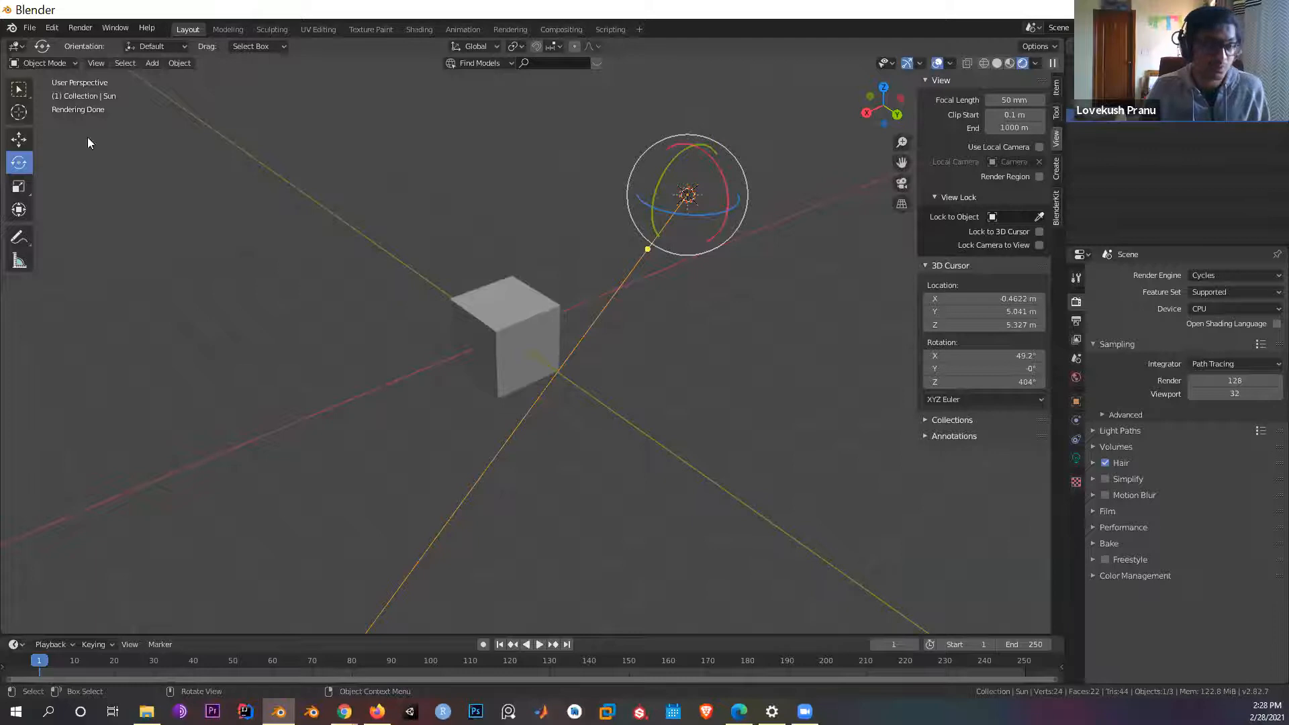
Step: Render a still image with Cycles, fit the whole frame in view and close the render result
left_click(92, 29)
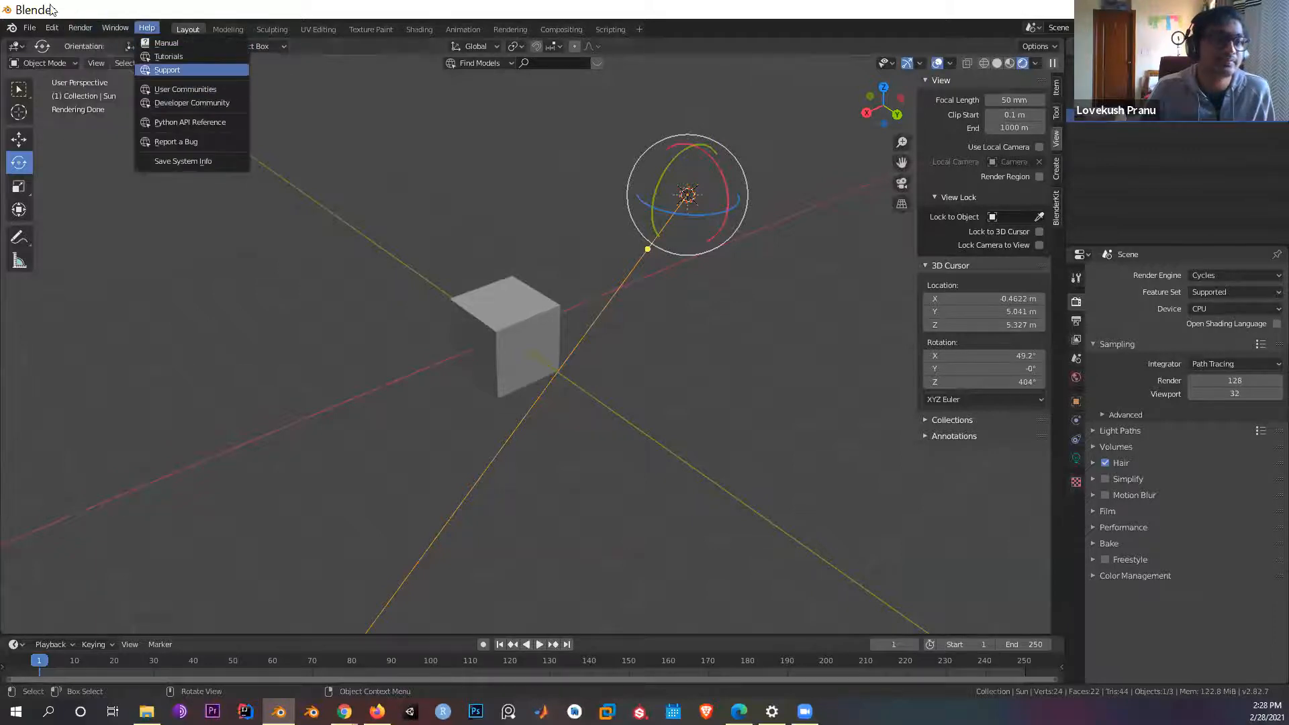
left_click(88, 30)
left_click(98, 44)
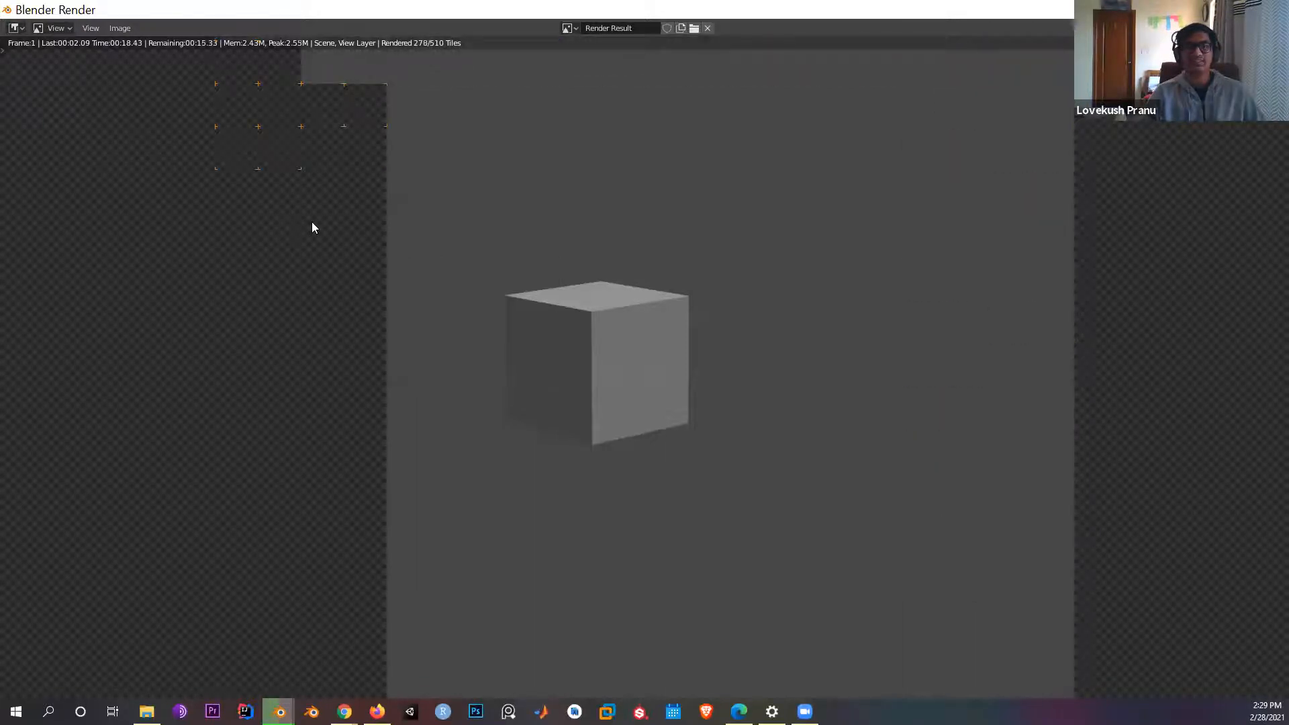
key("Home")
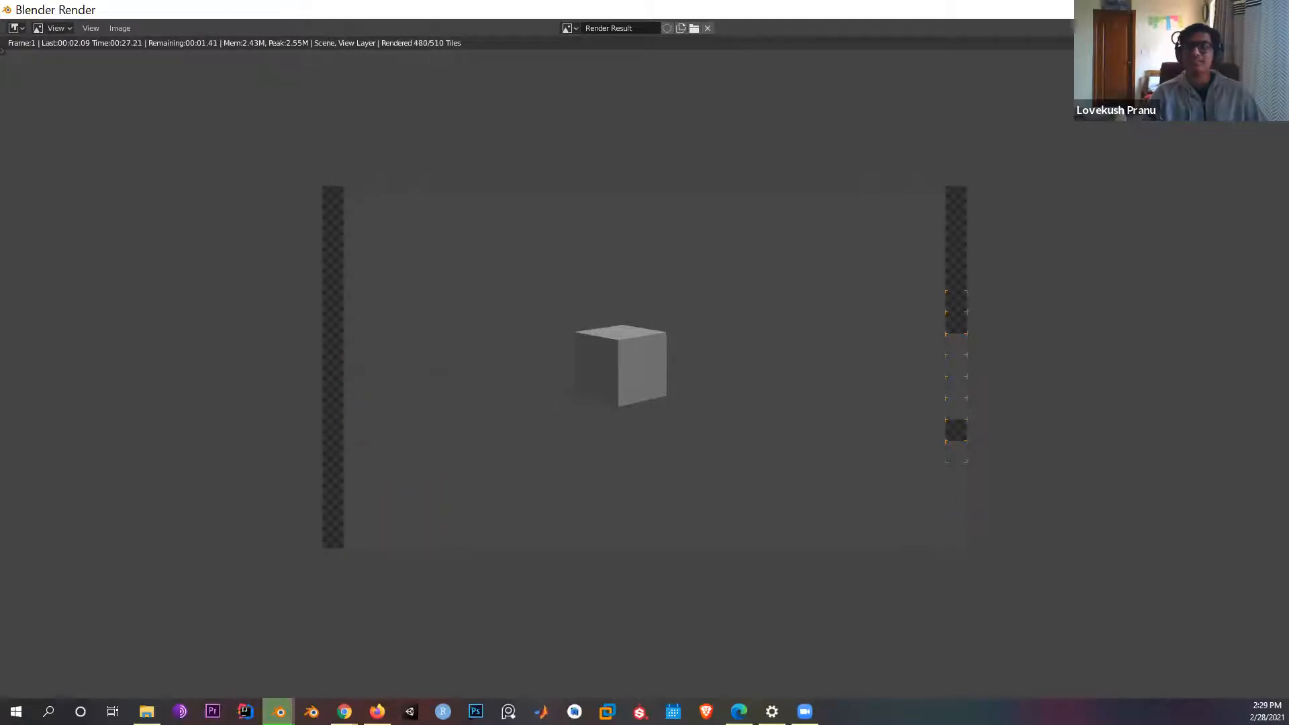
middle_click_drag(728, 383, 638, 403)
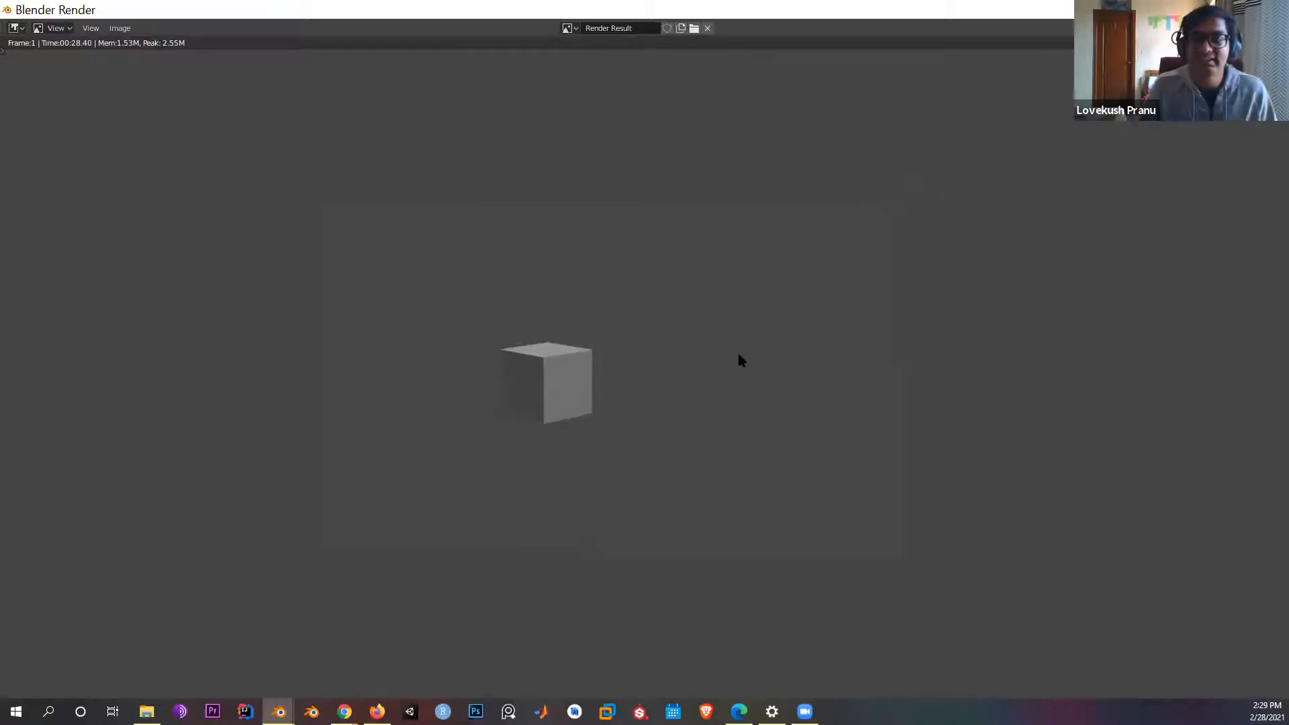
key("Escape")
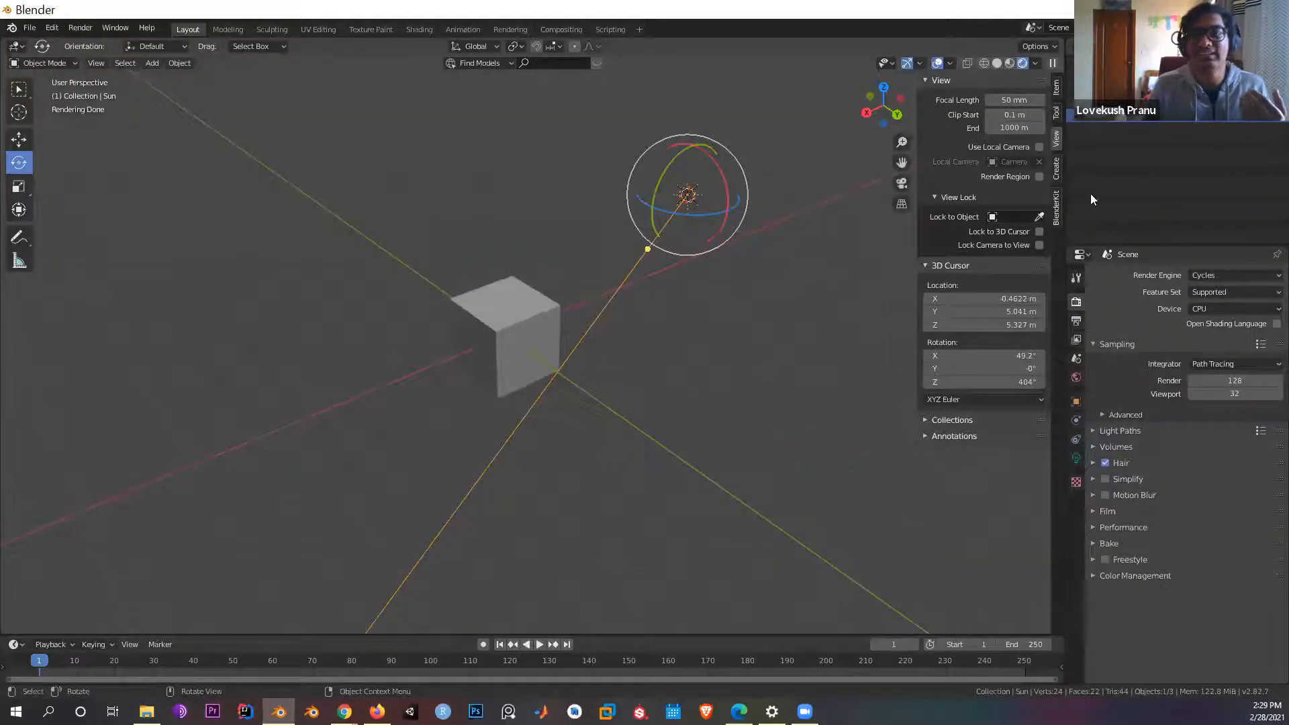
Step: Set the render engine back to Eevee and select the cube with the Select Box tool
left_click(1212, 276)
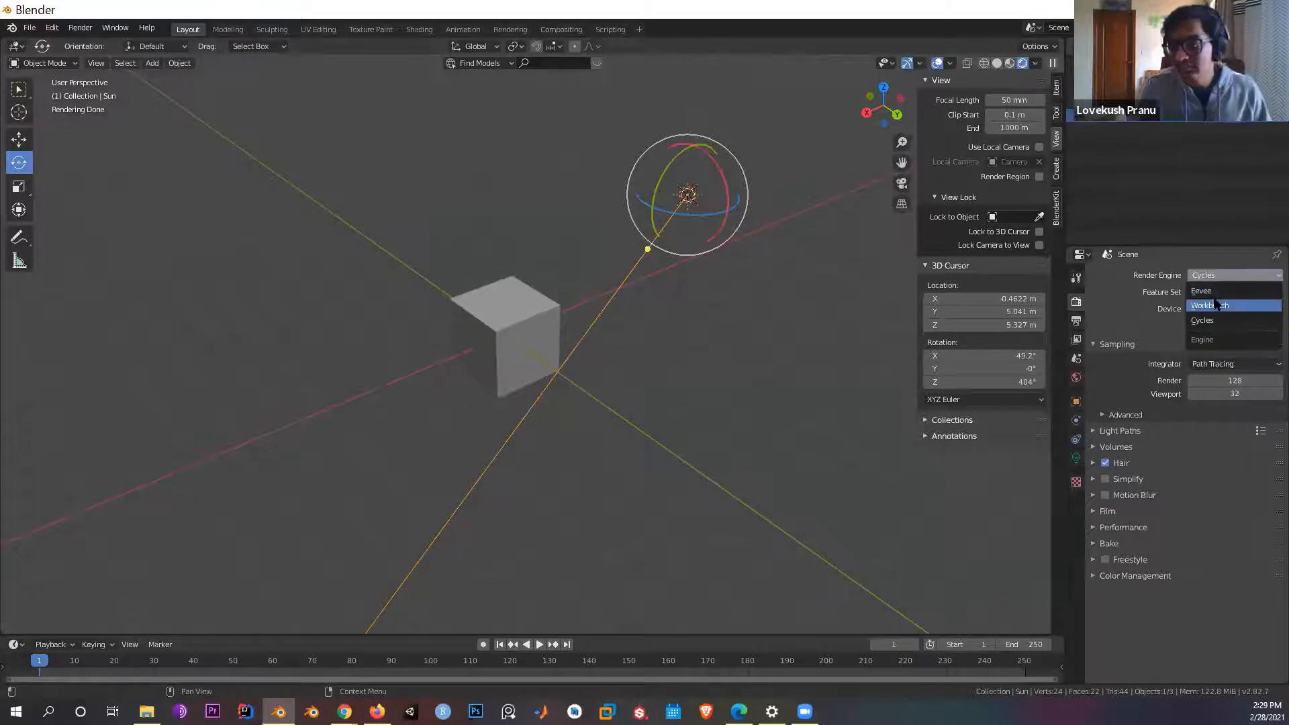
left_click(1218, 291)
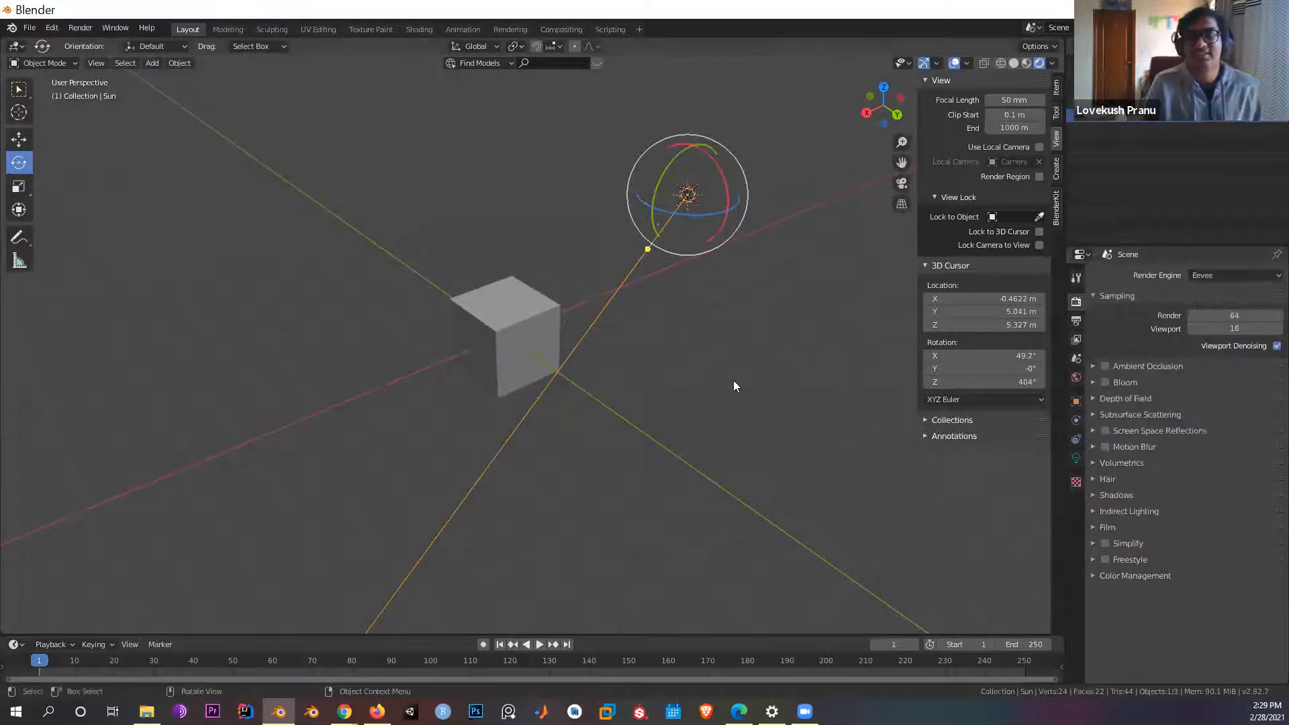
middle_click_drag(678, 412, 676, 343)
left_click(797, 311)
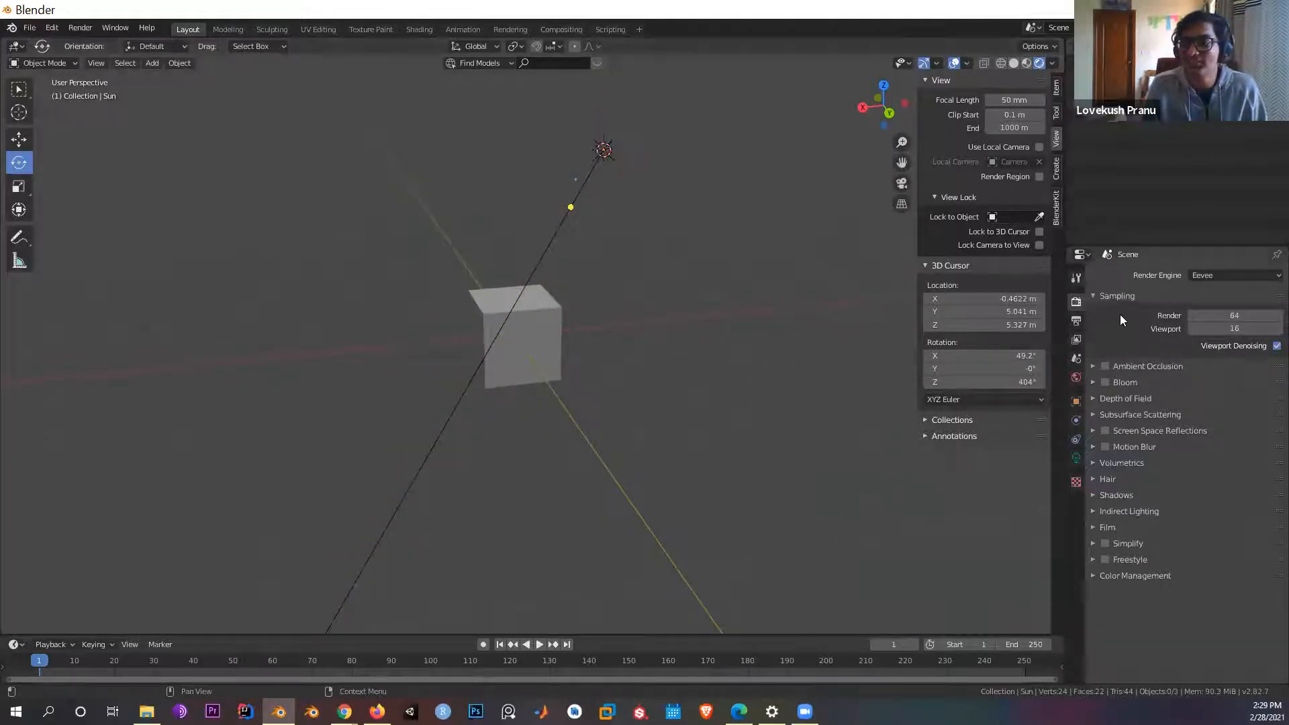
key("w")
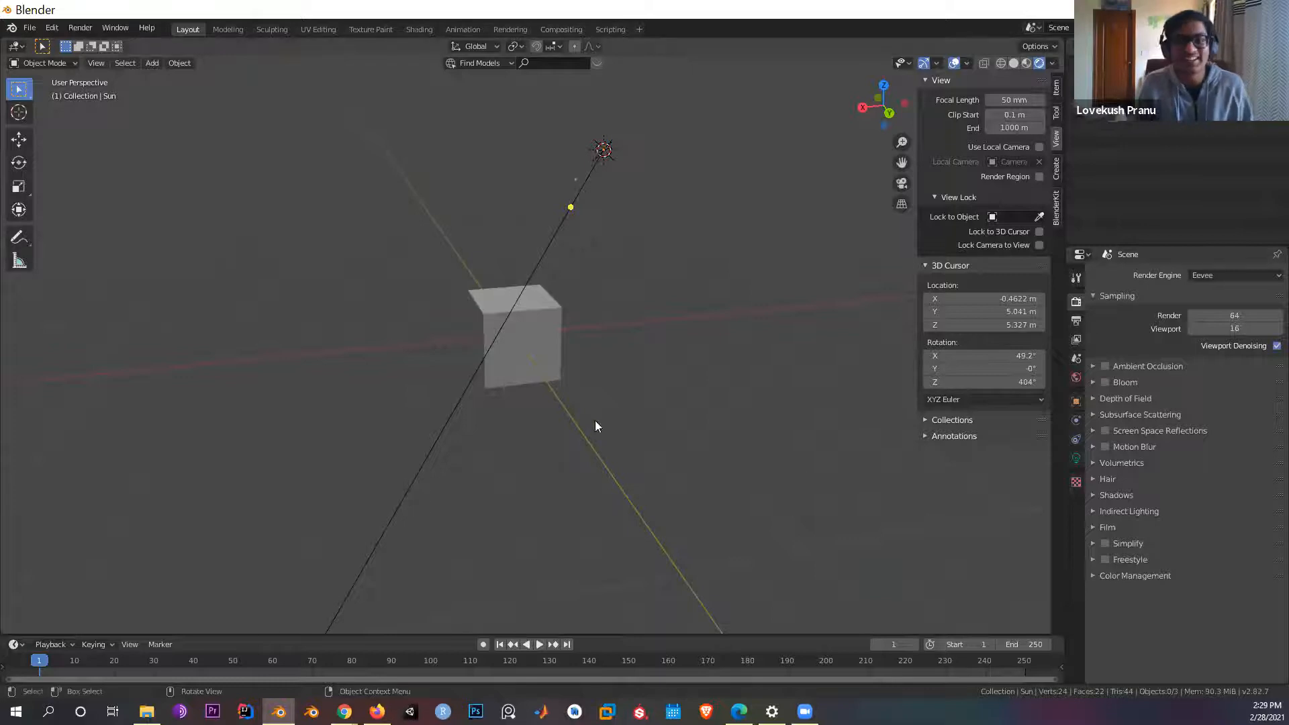
left_click(520, 355)
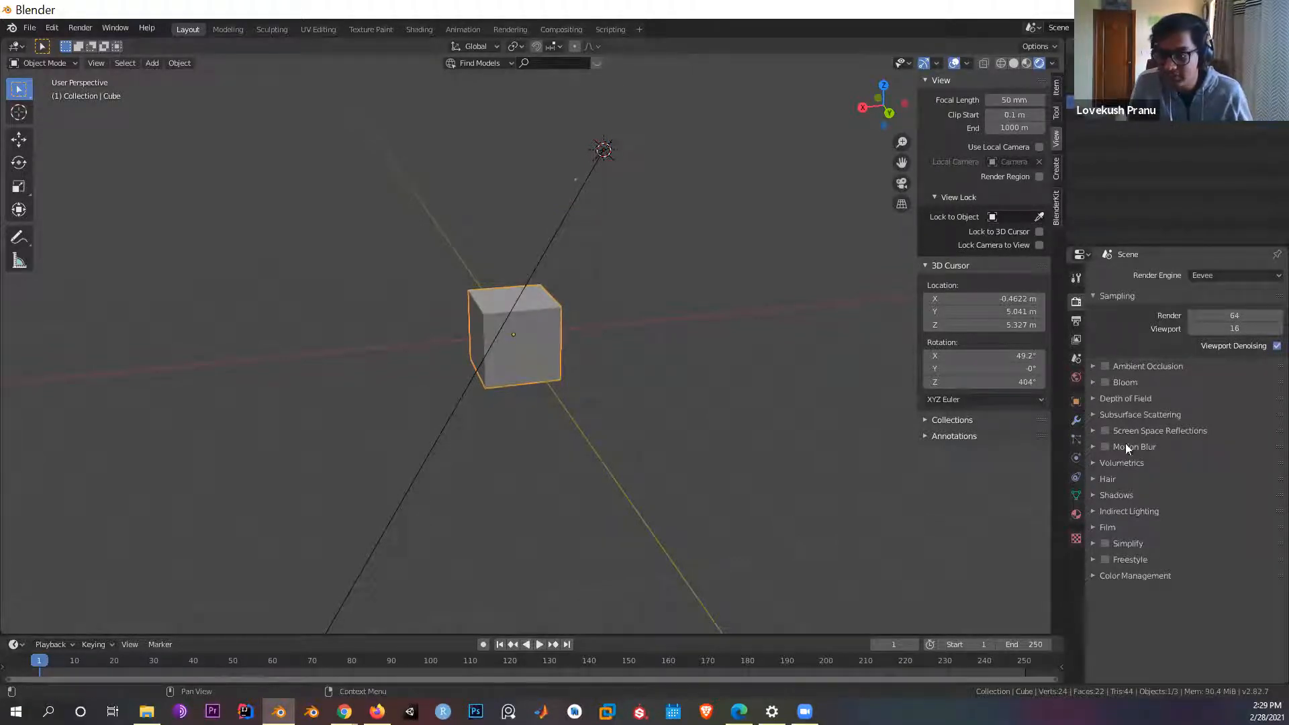
Step: Try Ambient Occlusion and Bloom in the Eevee render settings, turning each one off again
left_click(1095, 366)
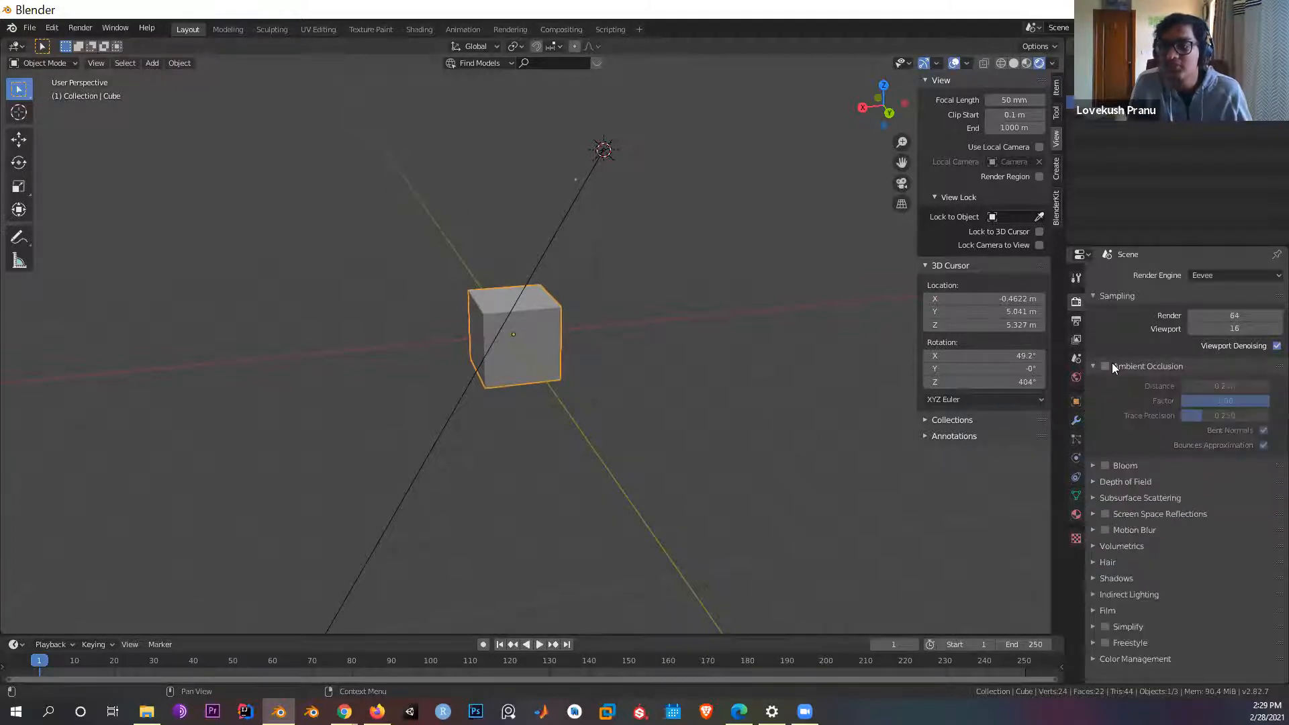
left_click(1106, 366)
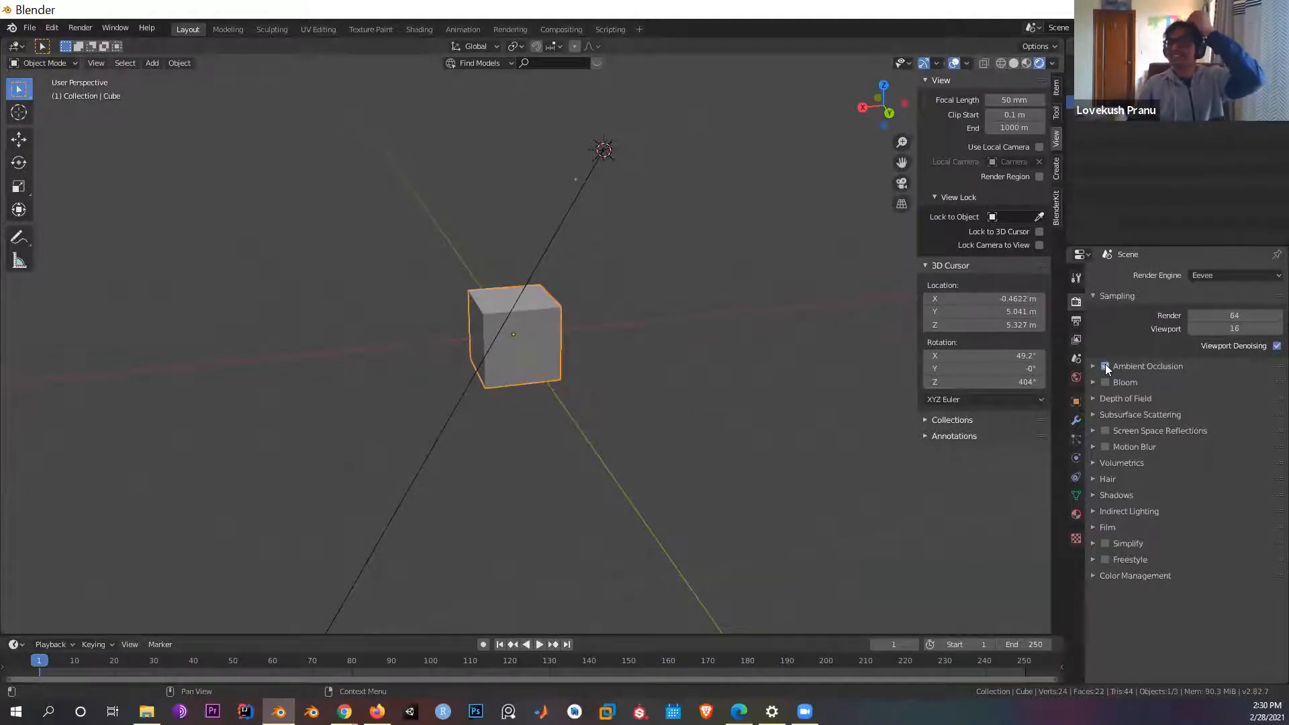
left_click(1106, 366)
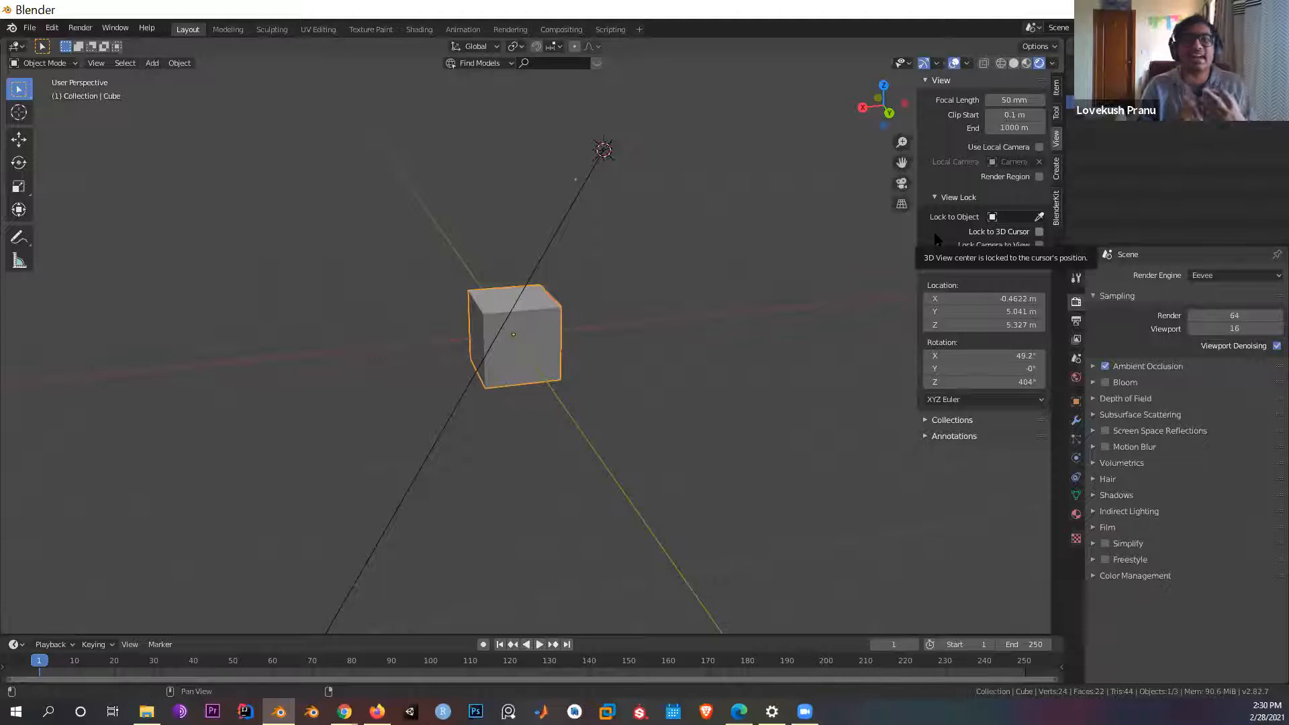
left_click(1106, 368)
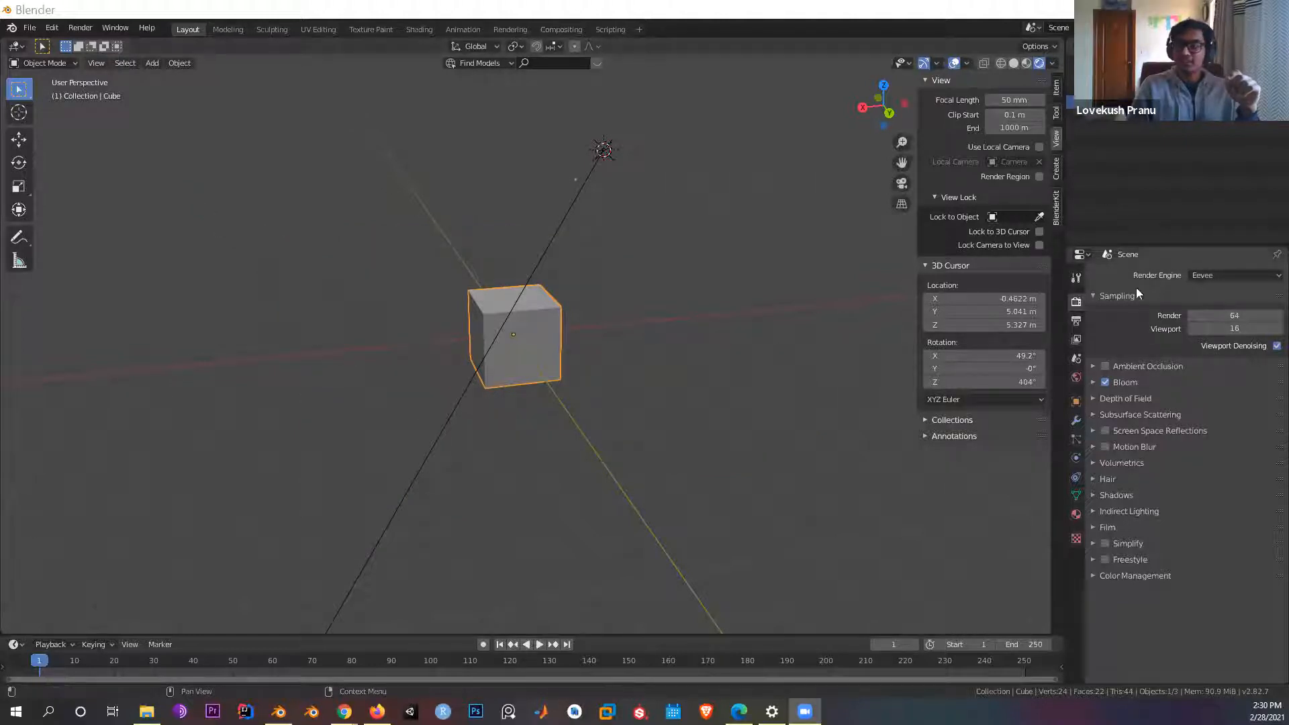
middle_click_drag(636, 172, 732, 257)
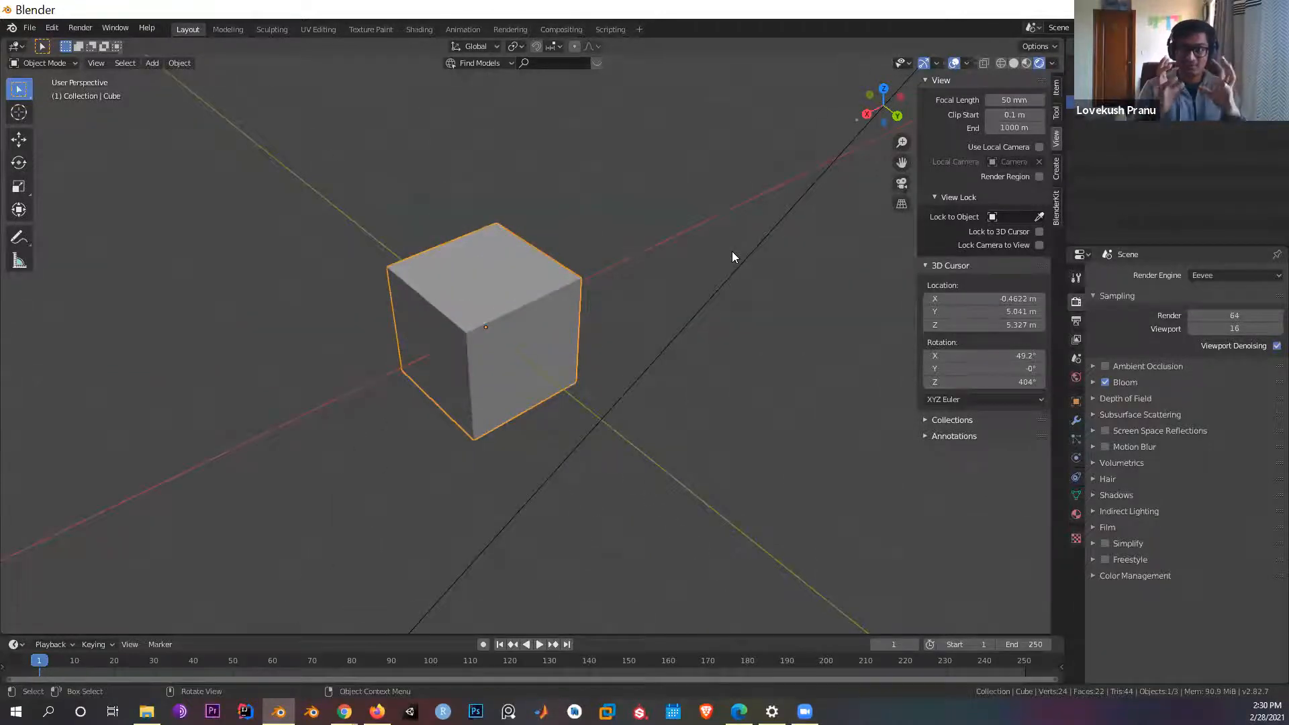
left_click(1104, 385)
Step: Look into the Depth of Field settings, expand Subsurface Scattering and enable Simplify
left_click(1094, 399)
left_click(1095, 399)
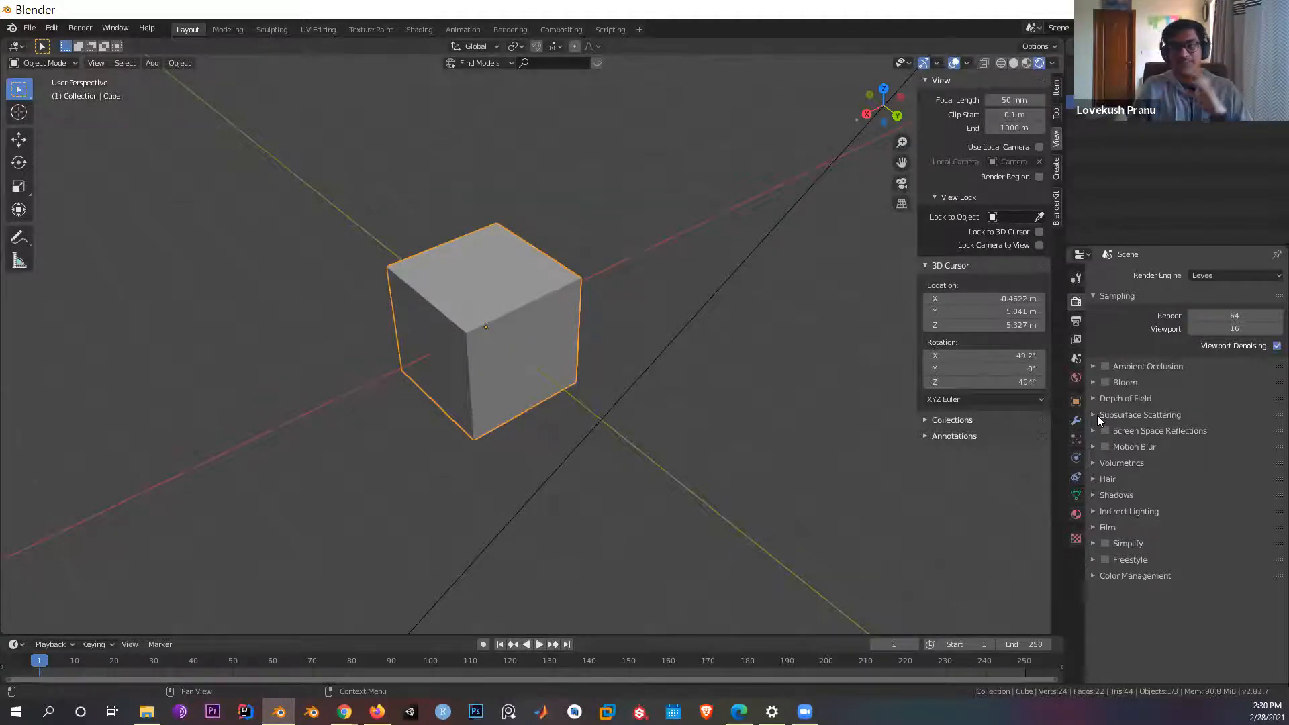
left_click(1097, 415)
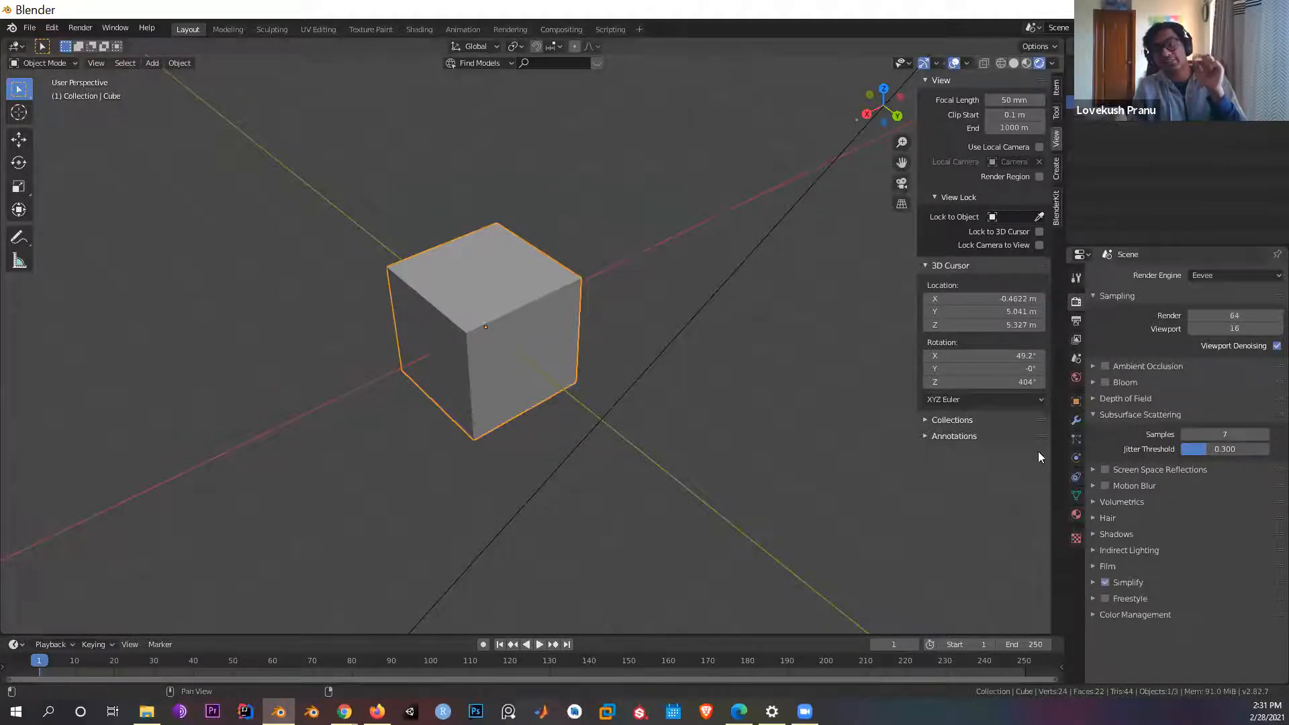
left_click(1106, 583)
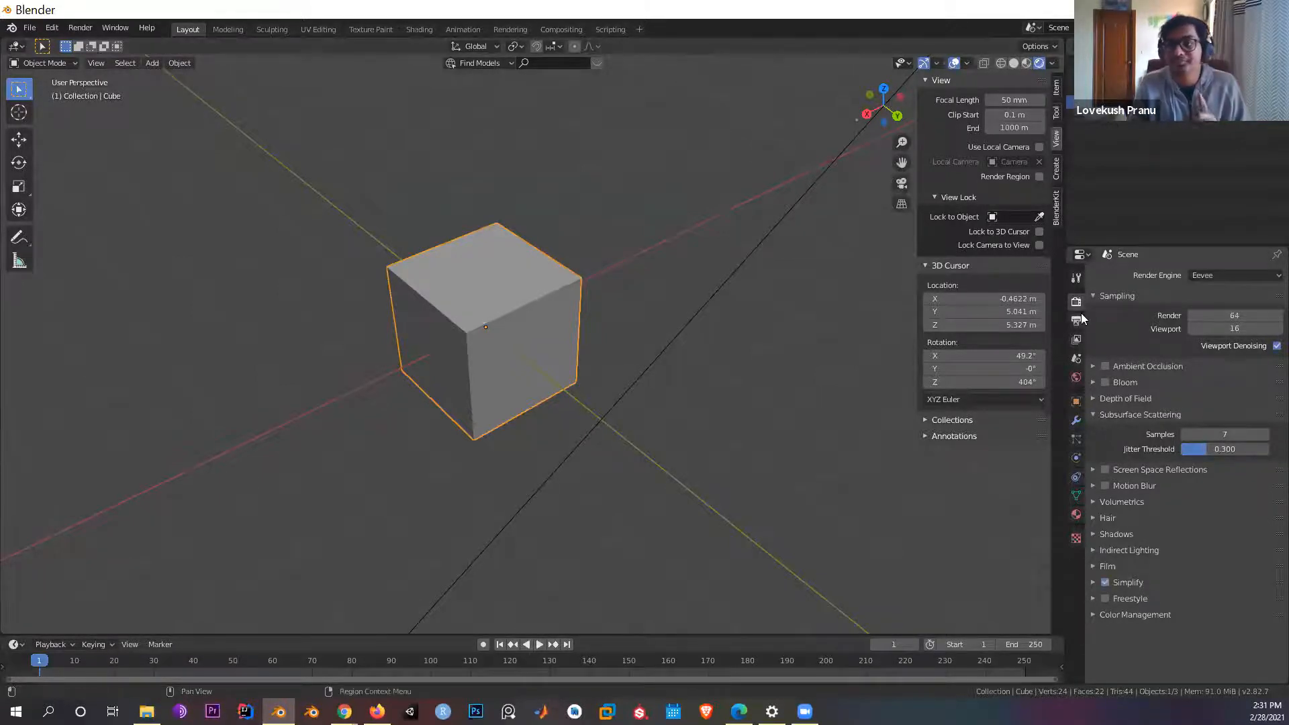
Step: Look through the camera and reduce the output Resolution X to 1847 px
left_click(1077, 320)
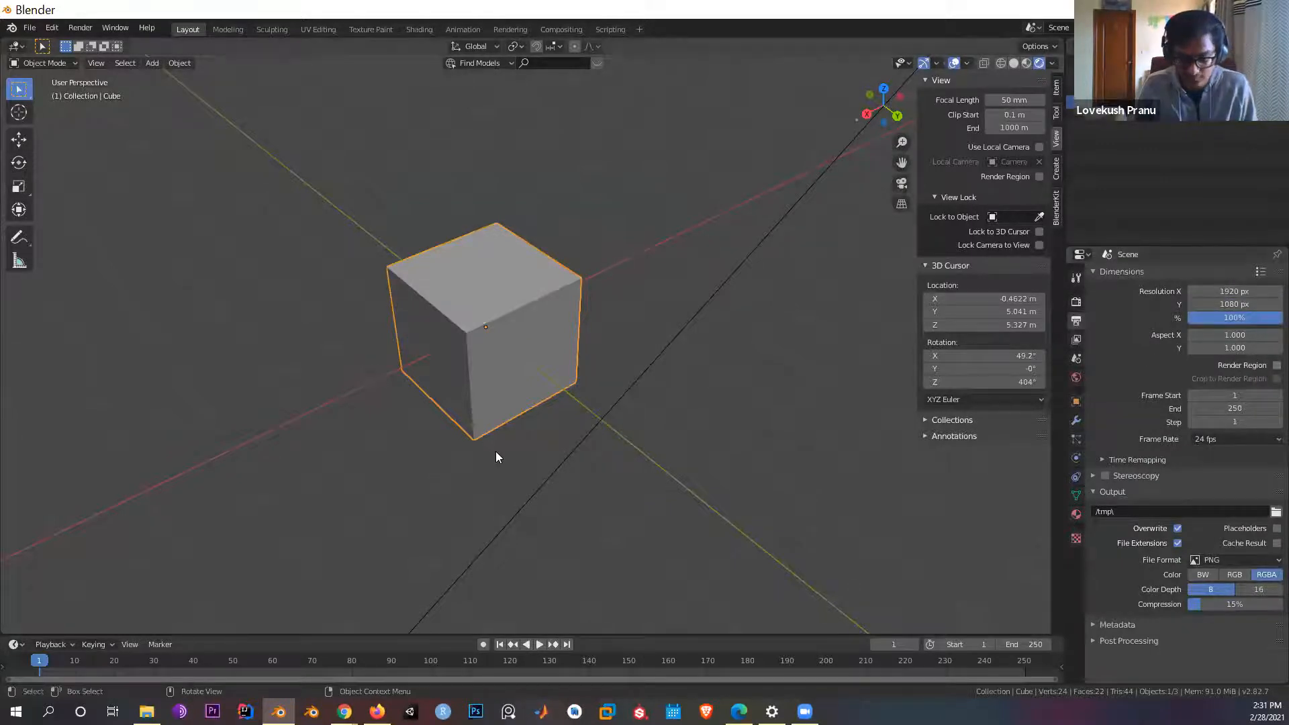
key("KP_0")
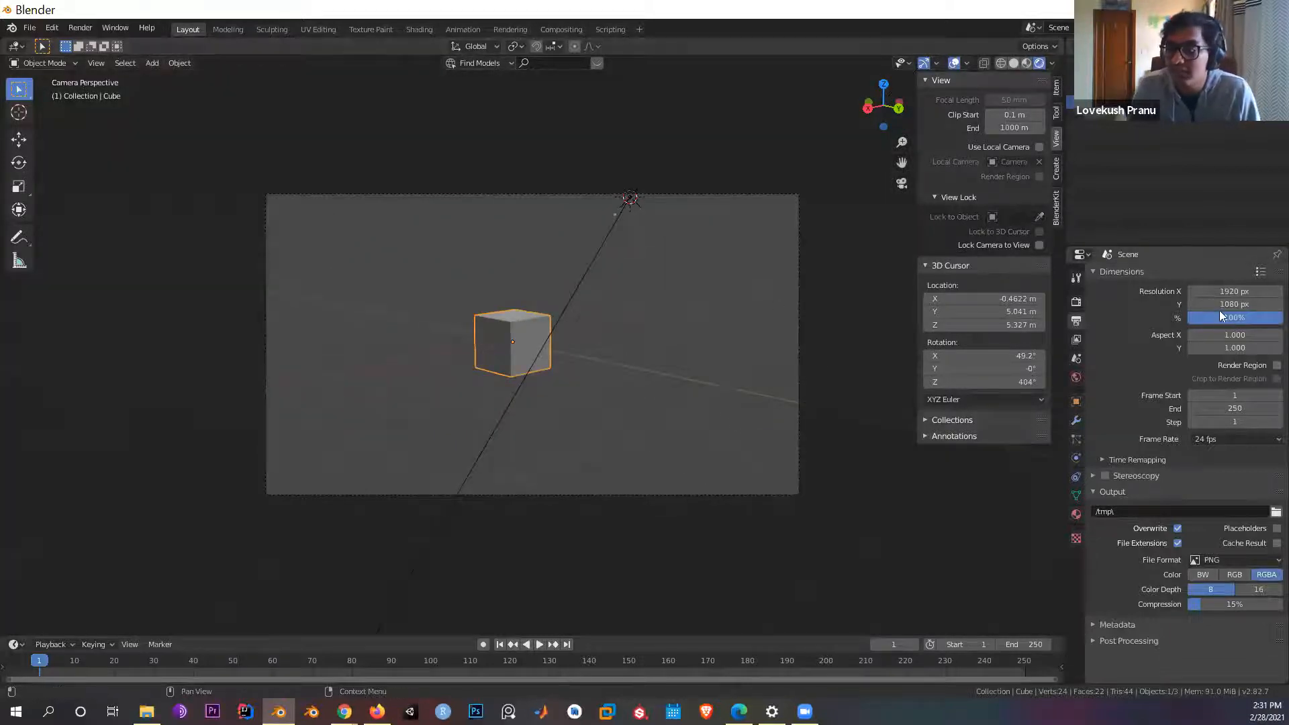
left_click_drag(1248, 290, 1222, 353)
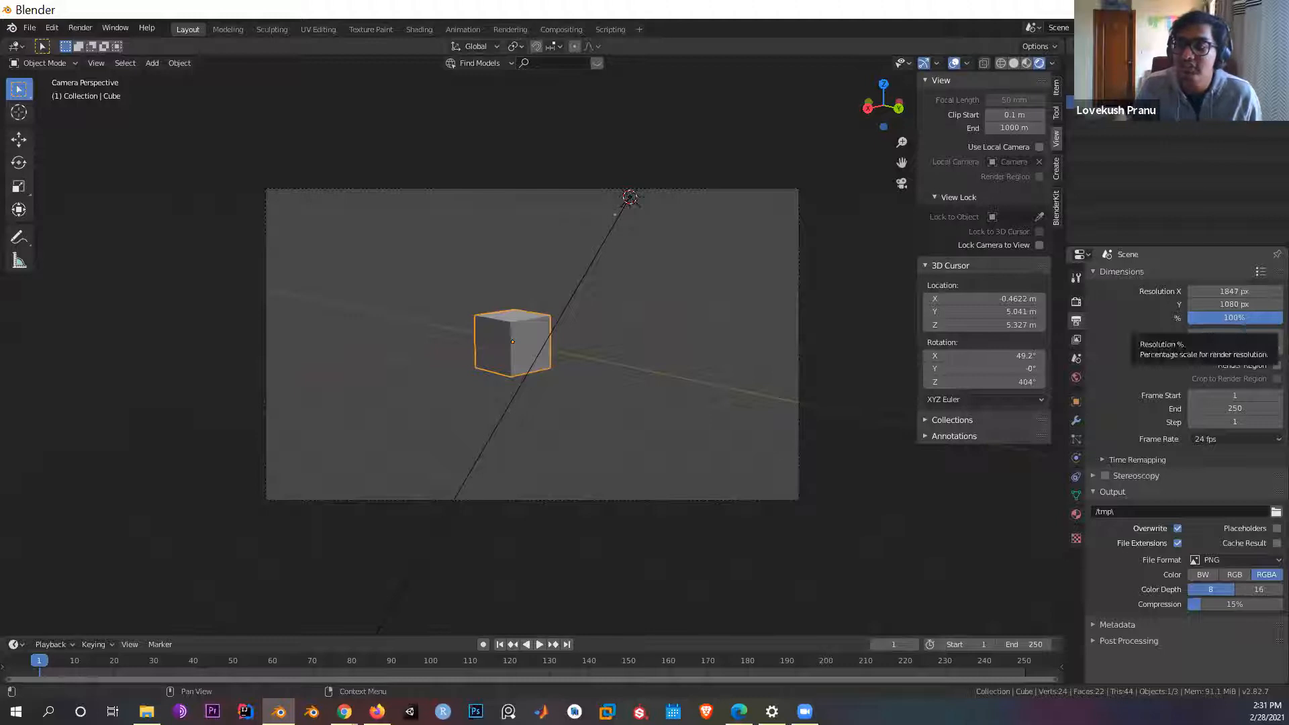
mouse_move(1237, 319)
left_mouse_down()
mouse_move(1203, 318)
mouse_move(1240, 318)
left_mouse_up()
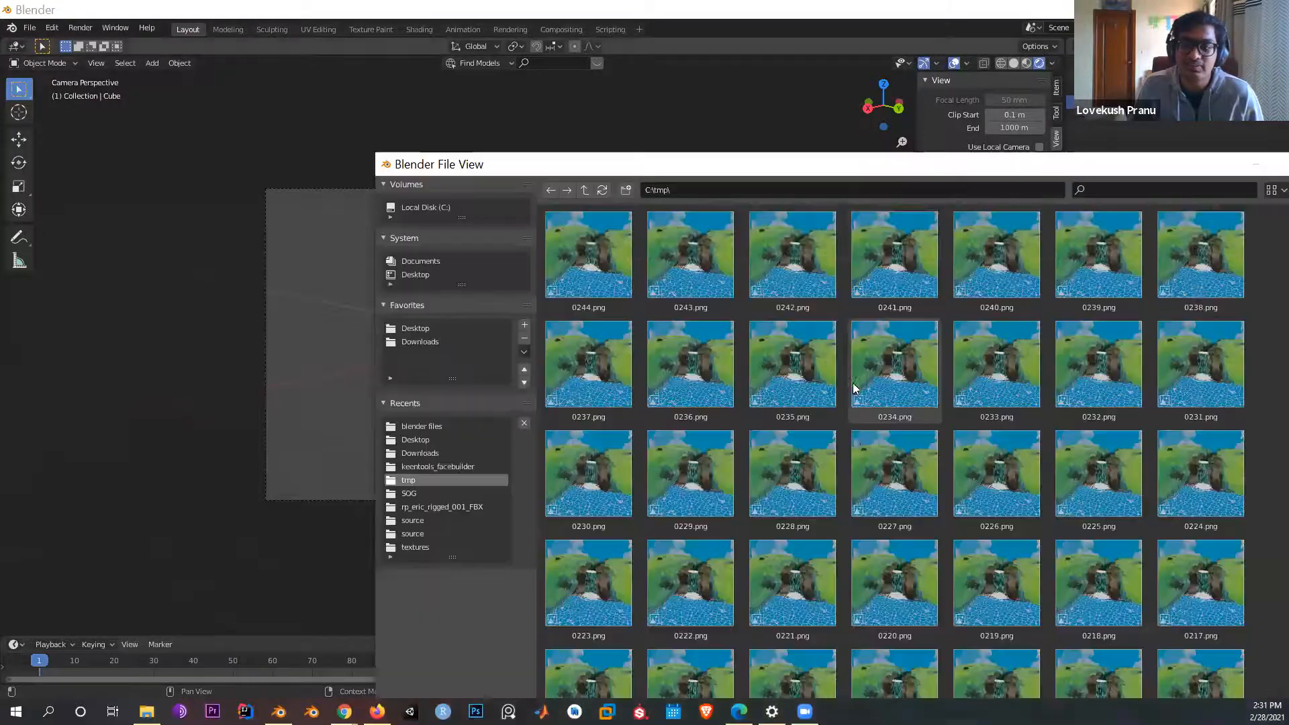
Step: Browse the rendered frames in the C:\tmp output folder and set the output path to SOMETHING on the Desktop
scroll(853, 383, "down", 9)
scroll(850, 387, "down", 6)
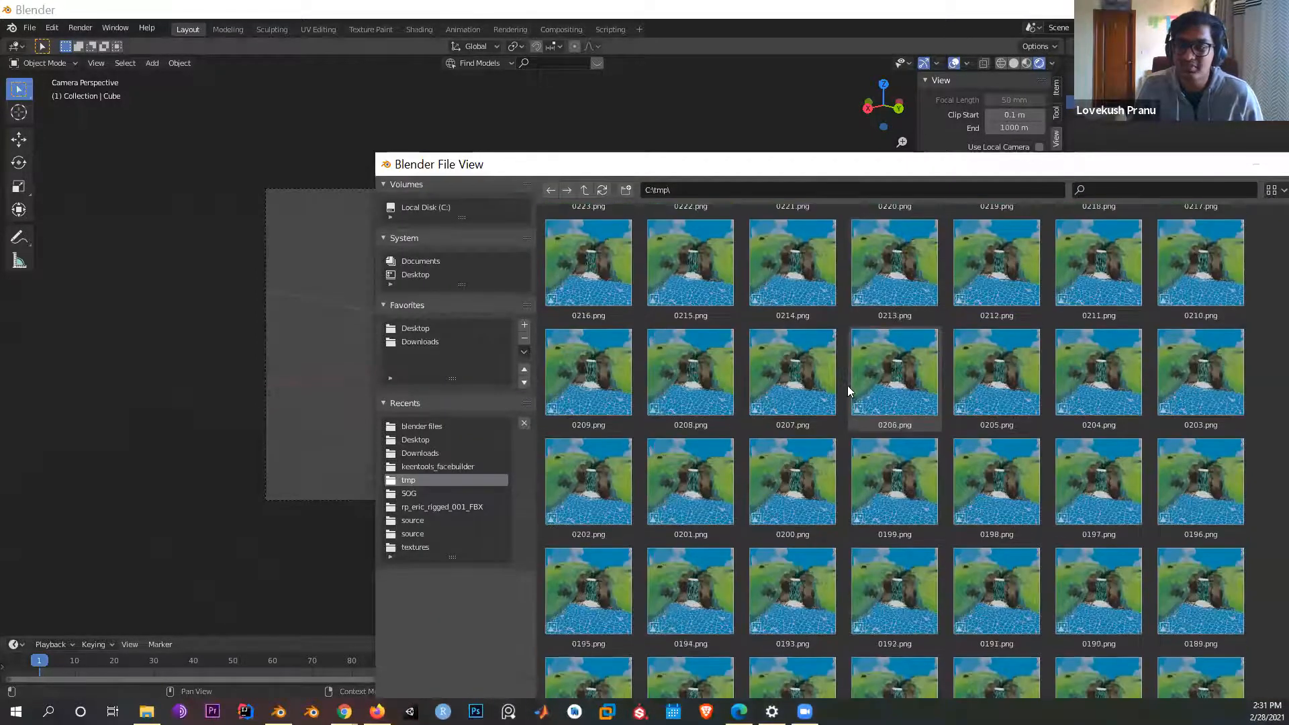
scroll(847, 387, "down", 3)
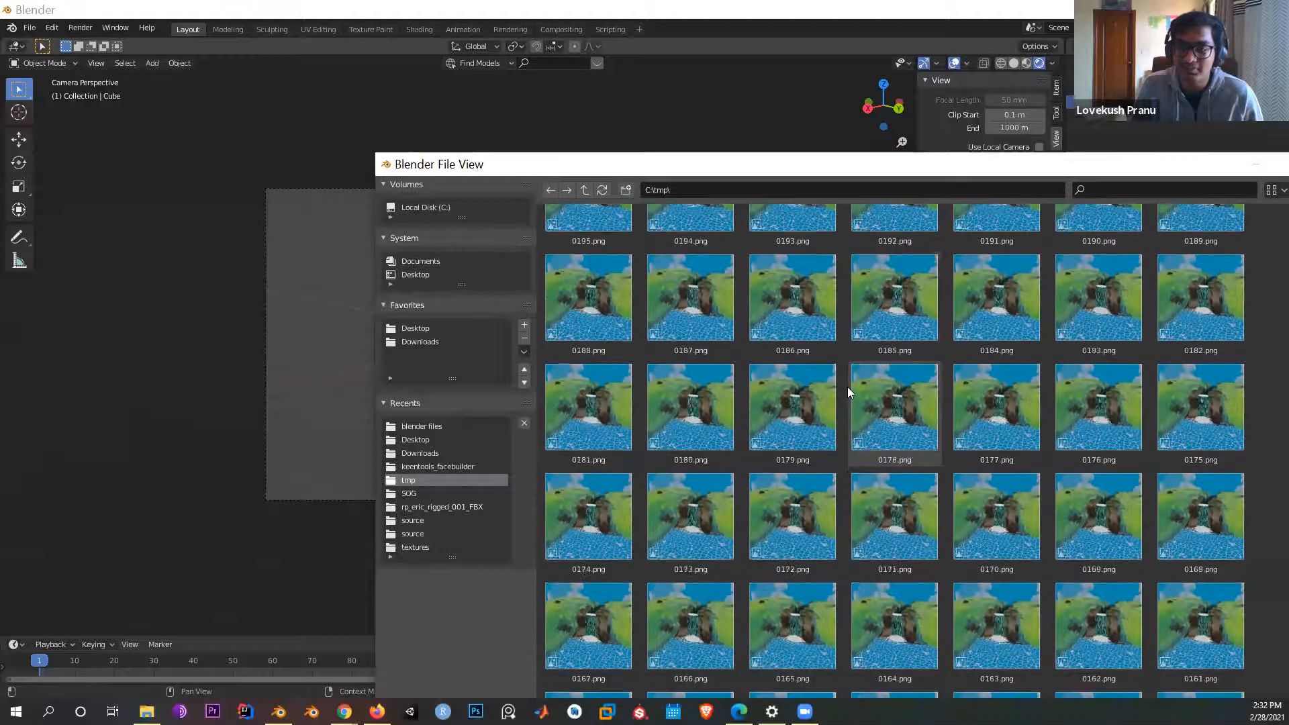
scroll(718, 610, "down", 16)
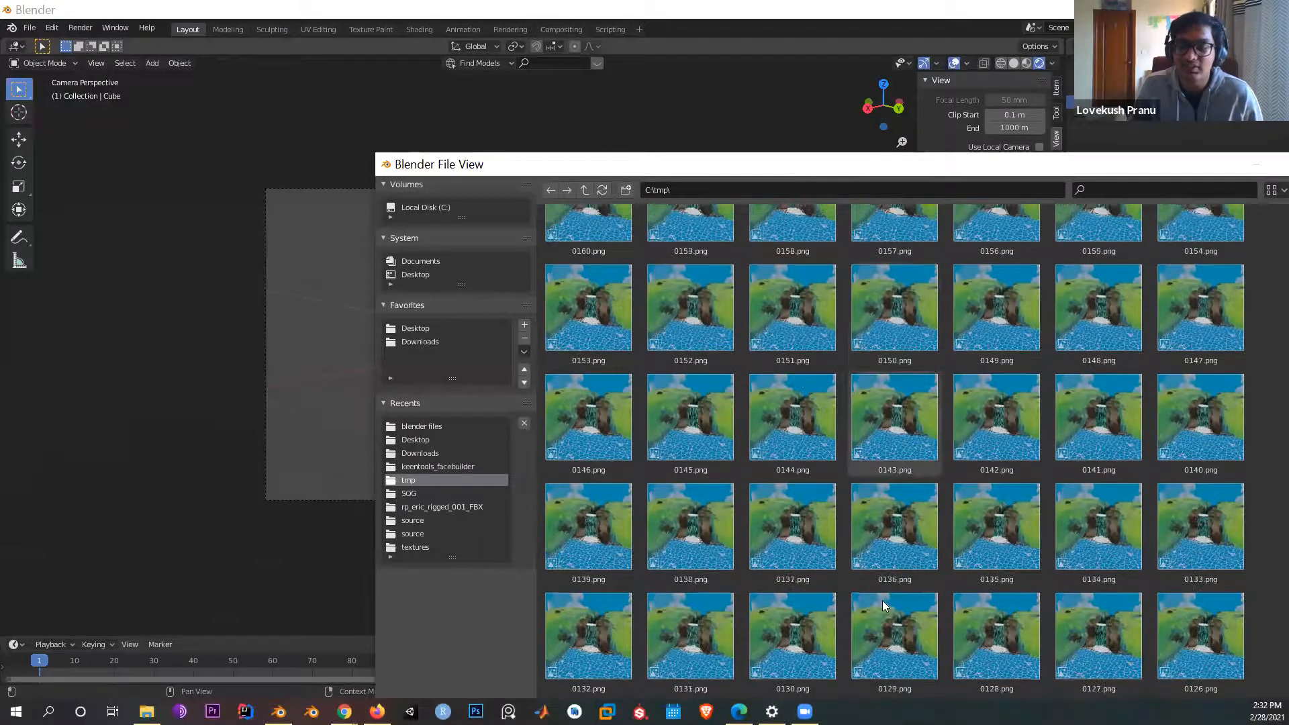
scroll(670, 398, "down", 10)
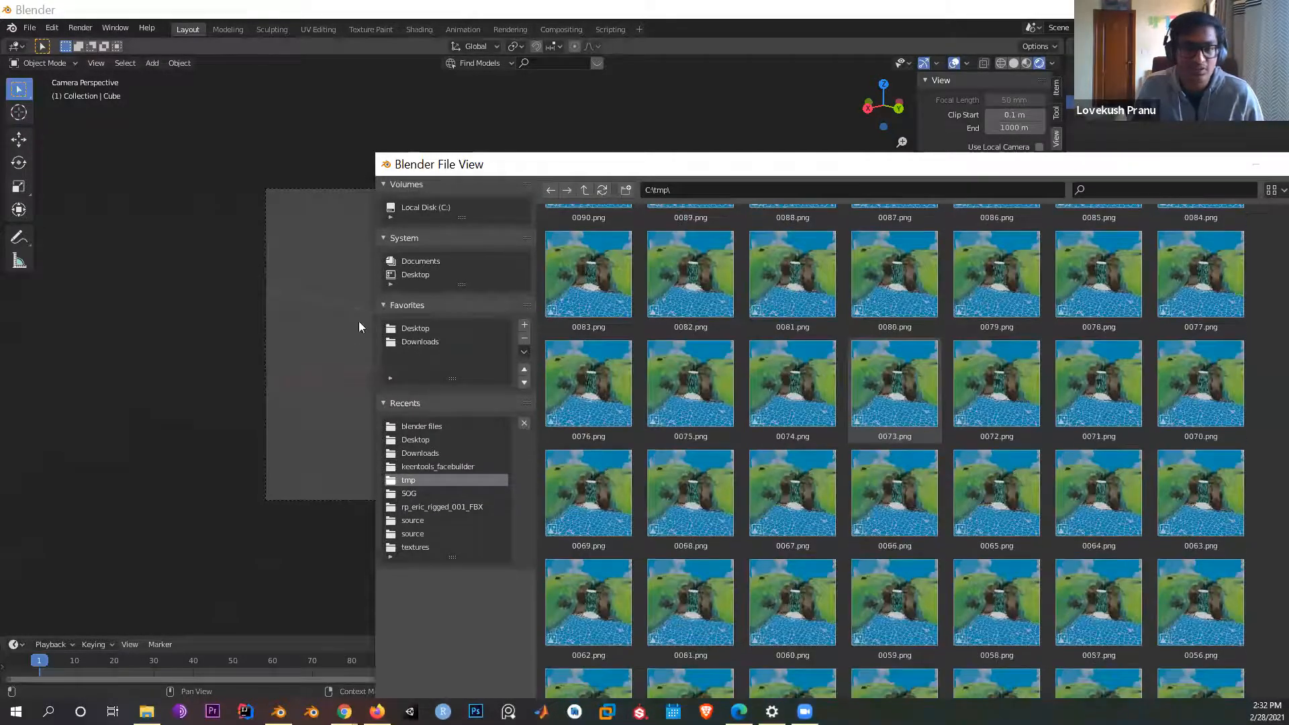
scroll(670, 399, "down", 9)
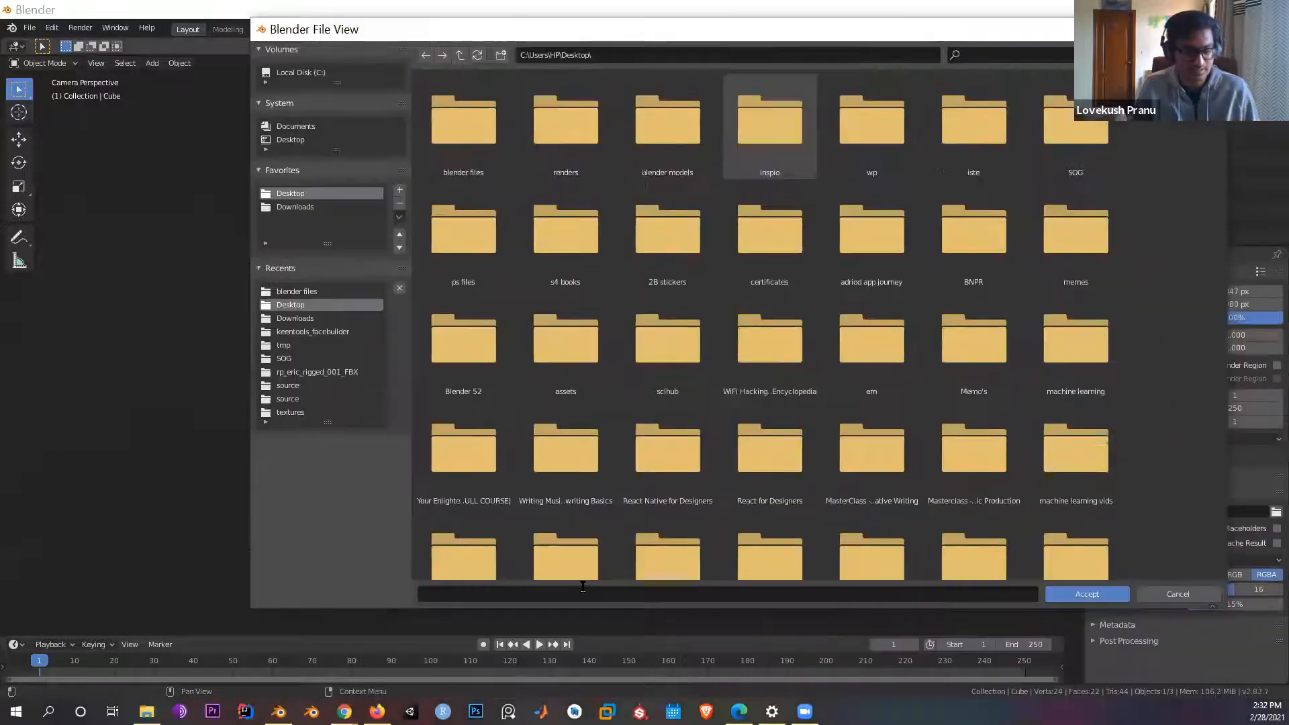
left_click(583, 587)
type("SO")
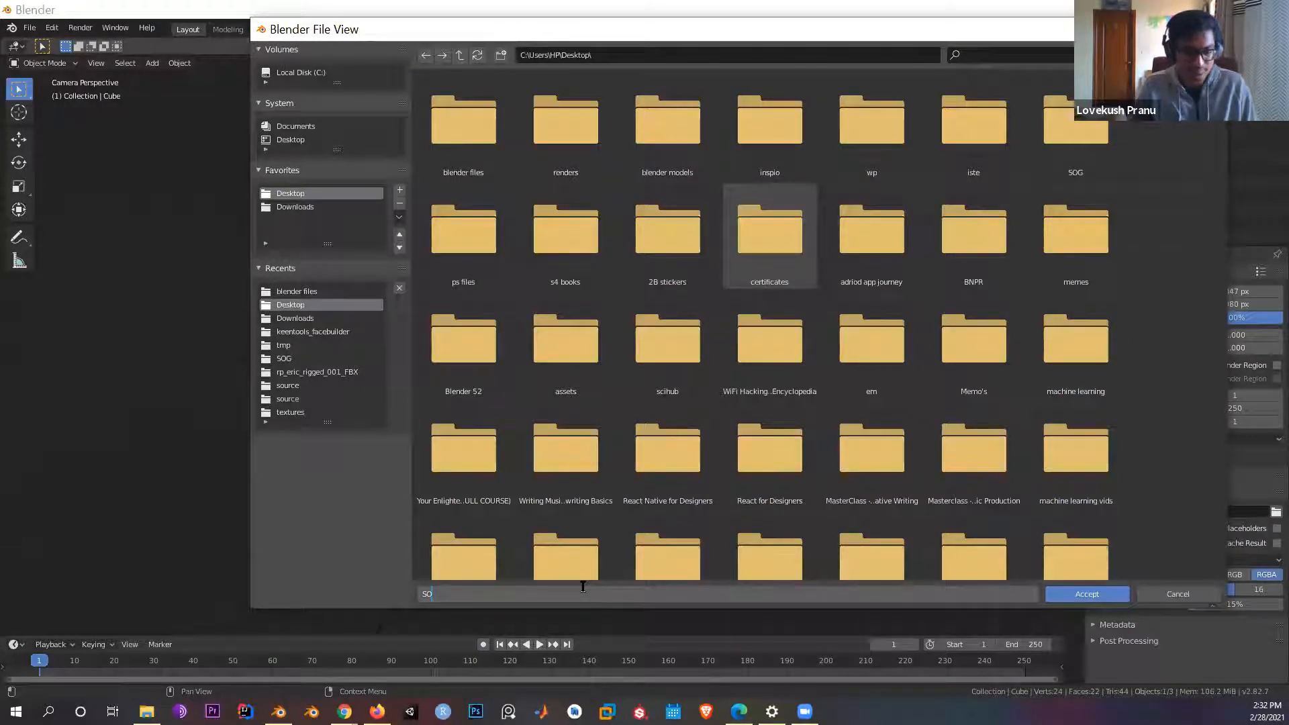
type("METHING")
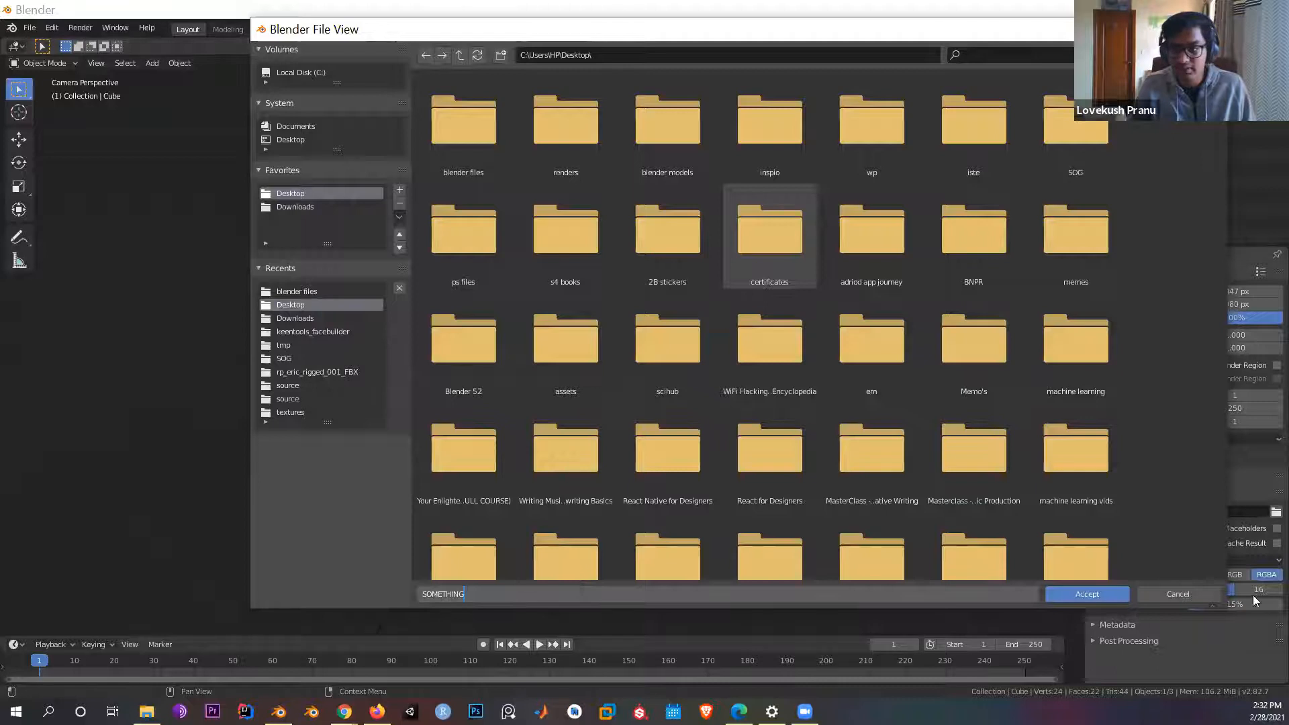
left_click(1088, 594)
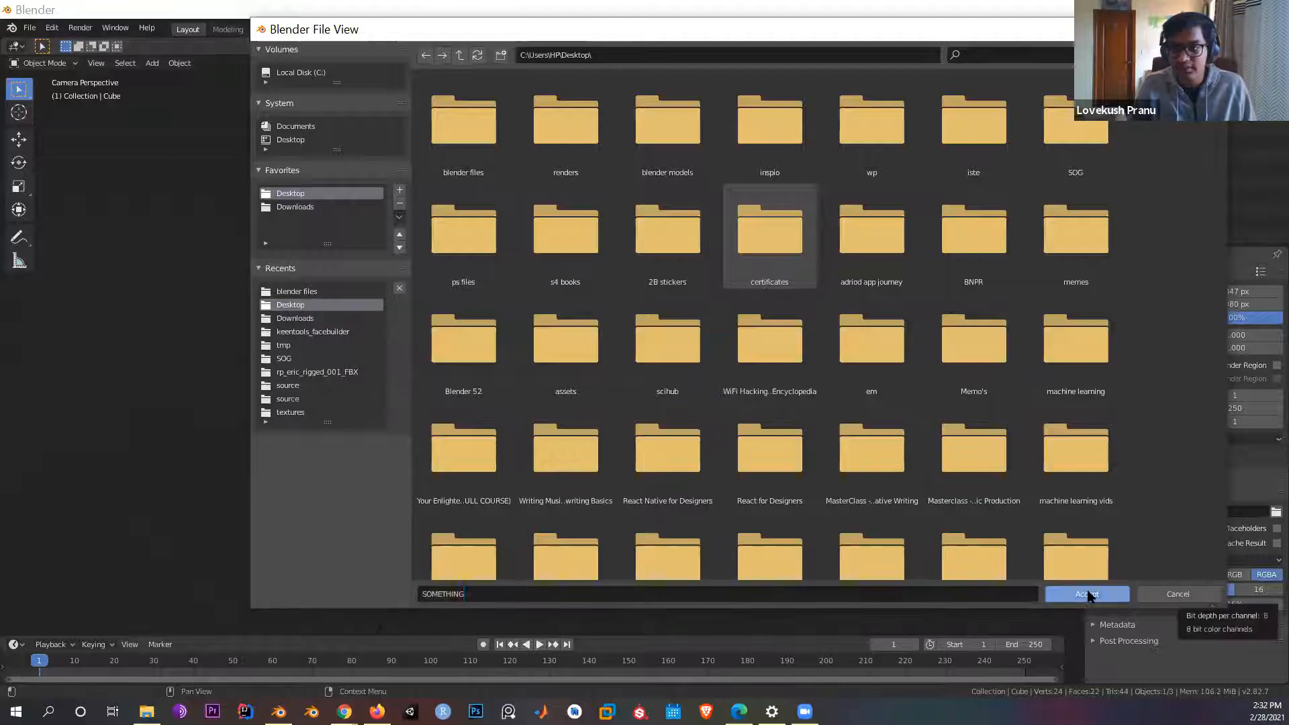
left_click(1088, 594)
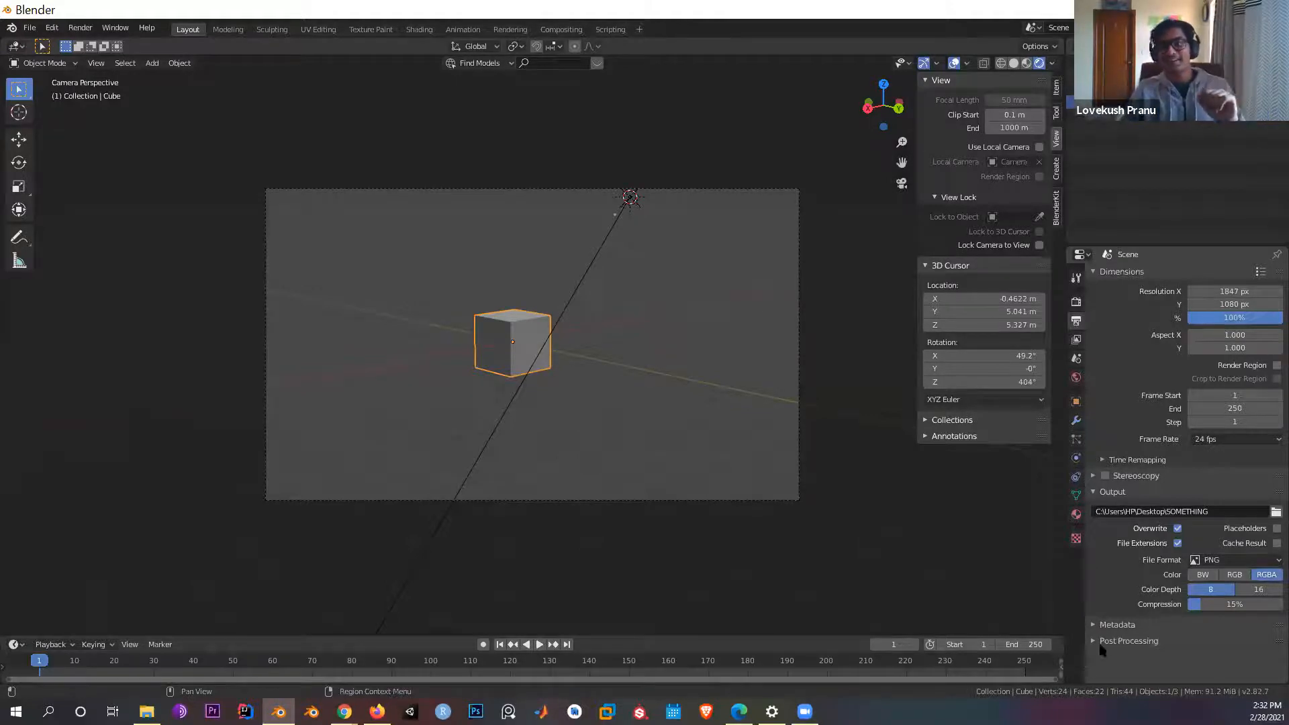
Step: Try FFmpeg video as the output file format and set it back to PNG
left_click(1216, 558)
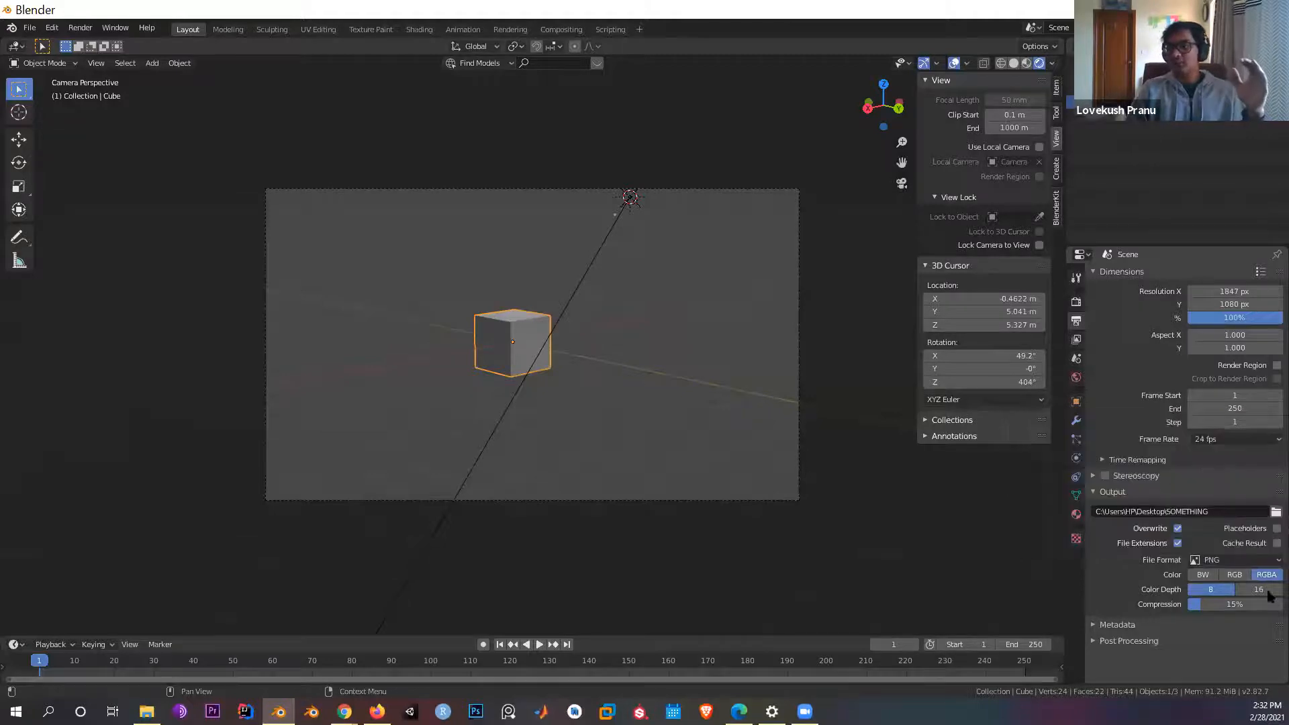
left_click(1248, 560)
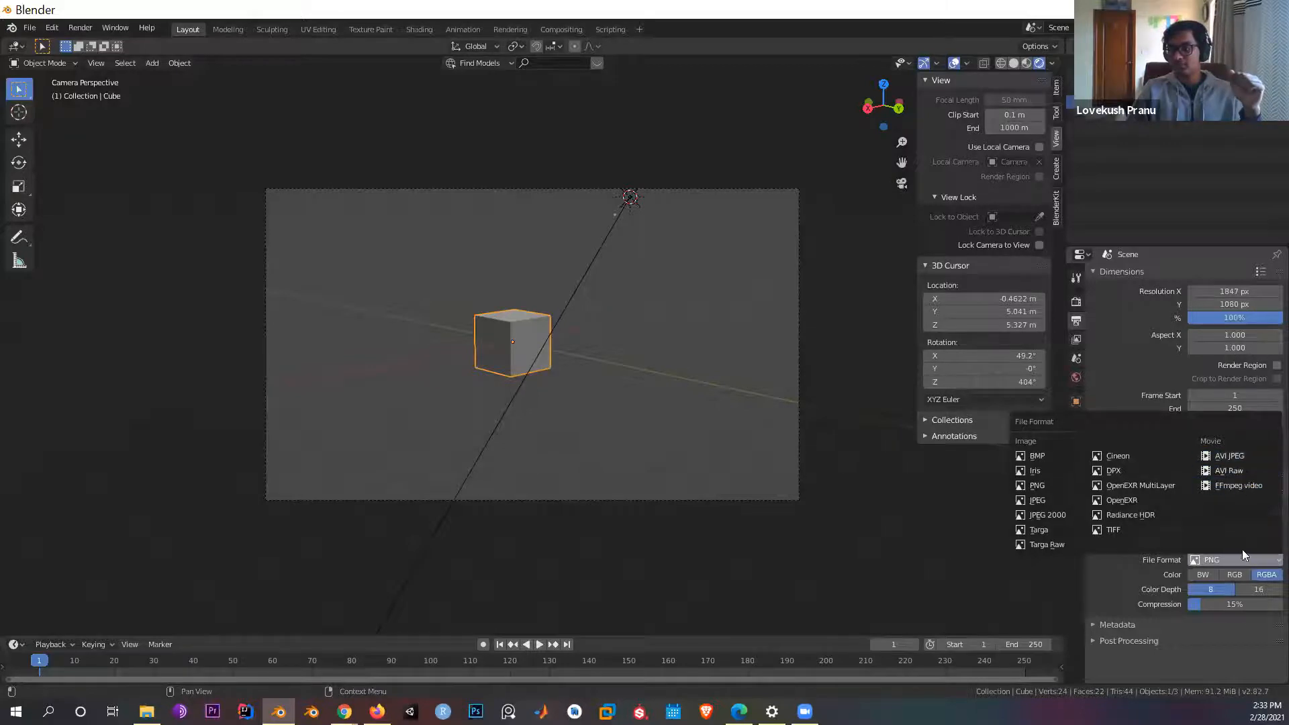
left_click(1238, 489)
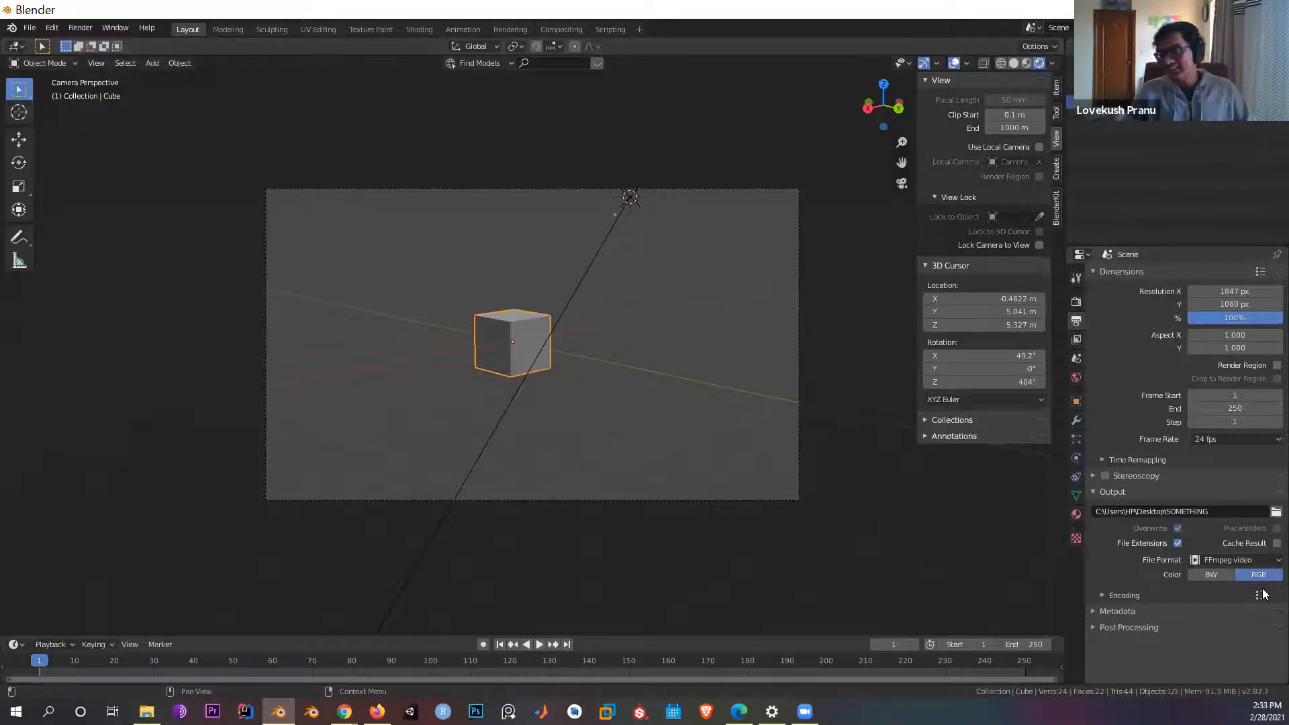
left_click(1236, 560)
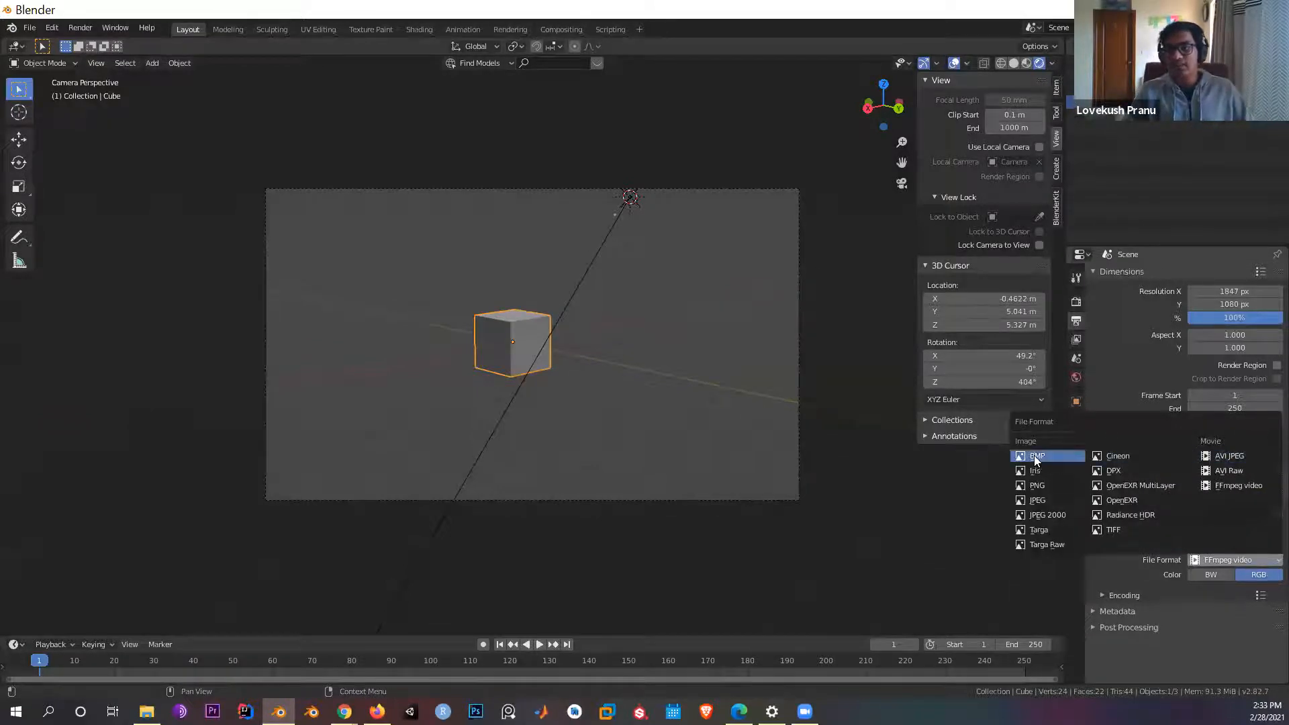
left_click(1035, 486)
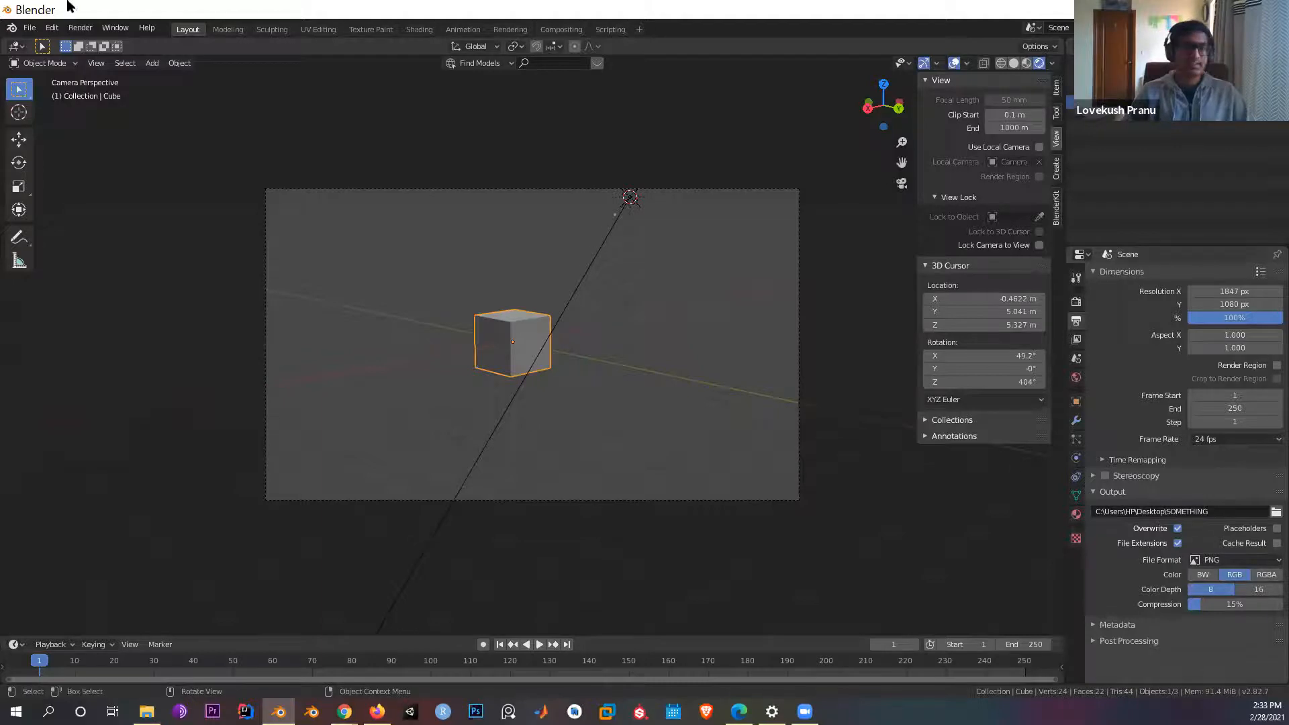
Step: Open the renders folder on the desktop, view the glowing sword render images, and return to the maximized Blender window
double_click(206, 9)
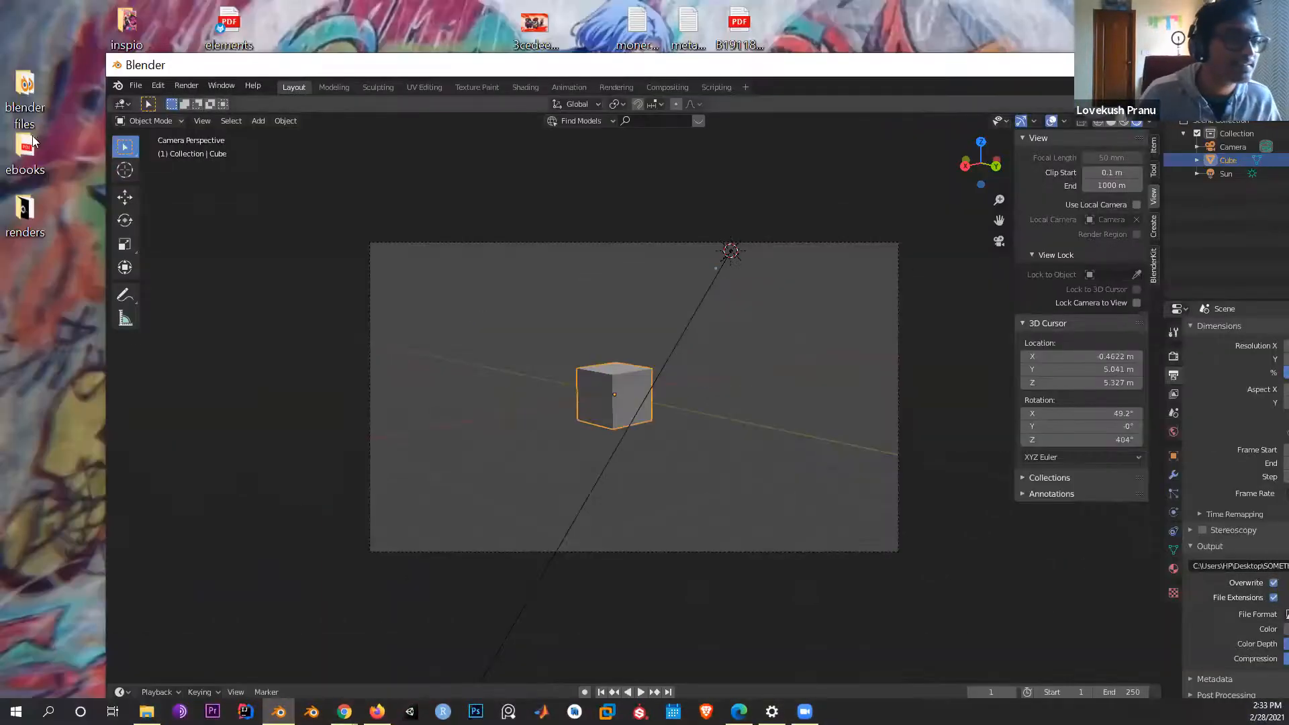
double_click(20, 214)
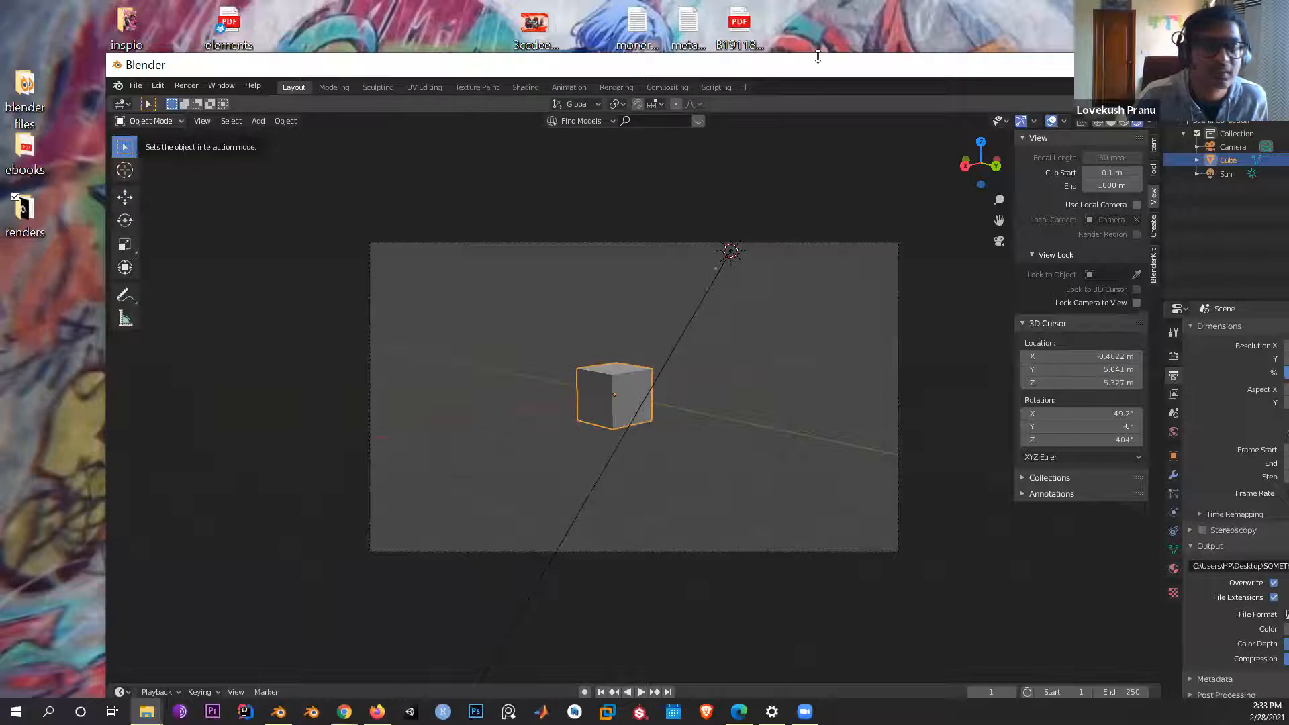
left_click_drag(818, 56, 818, 34)
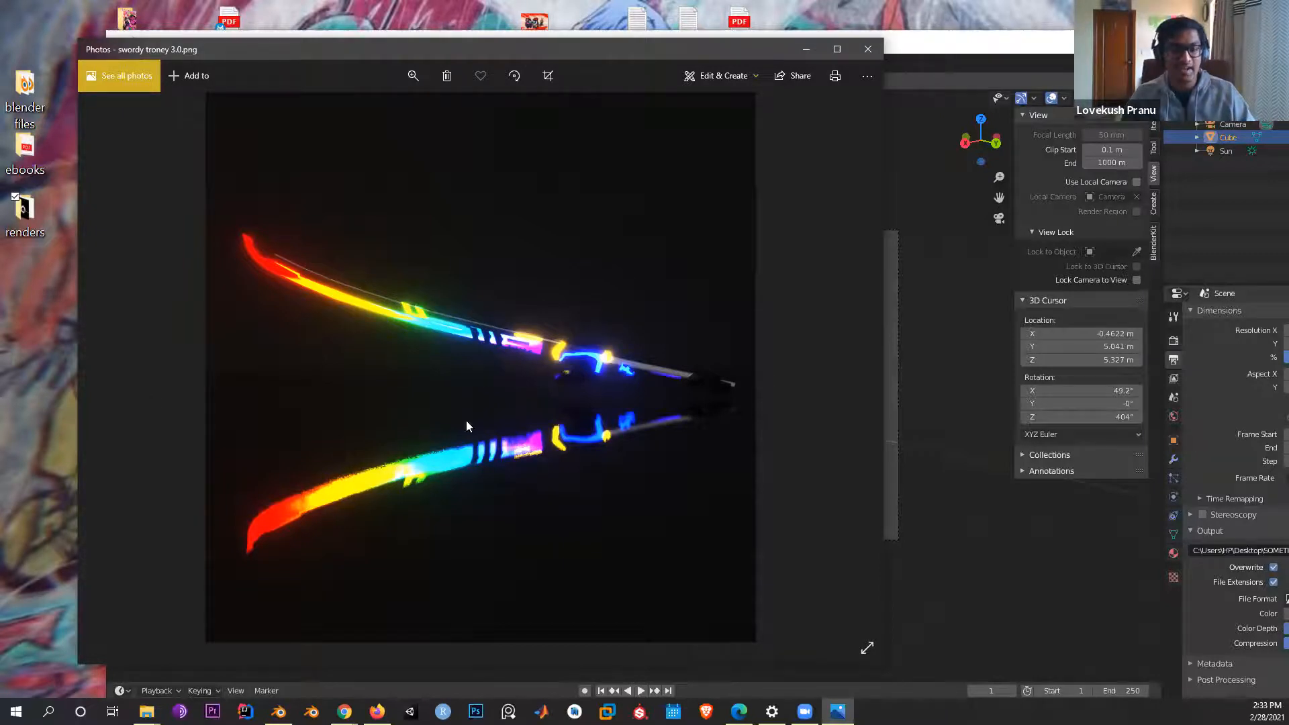
left_click(112, 367)
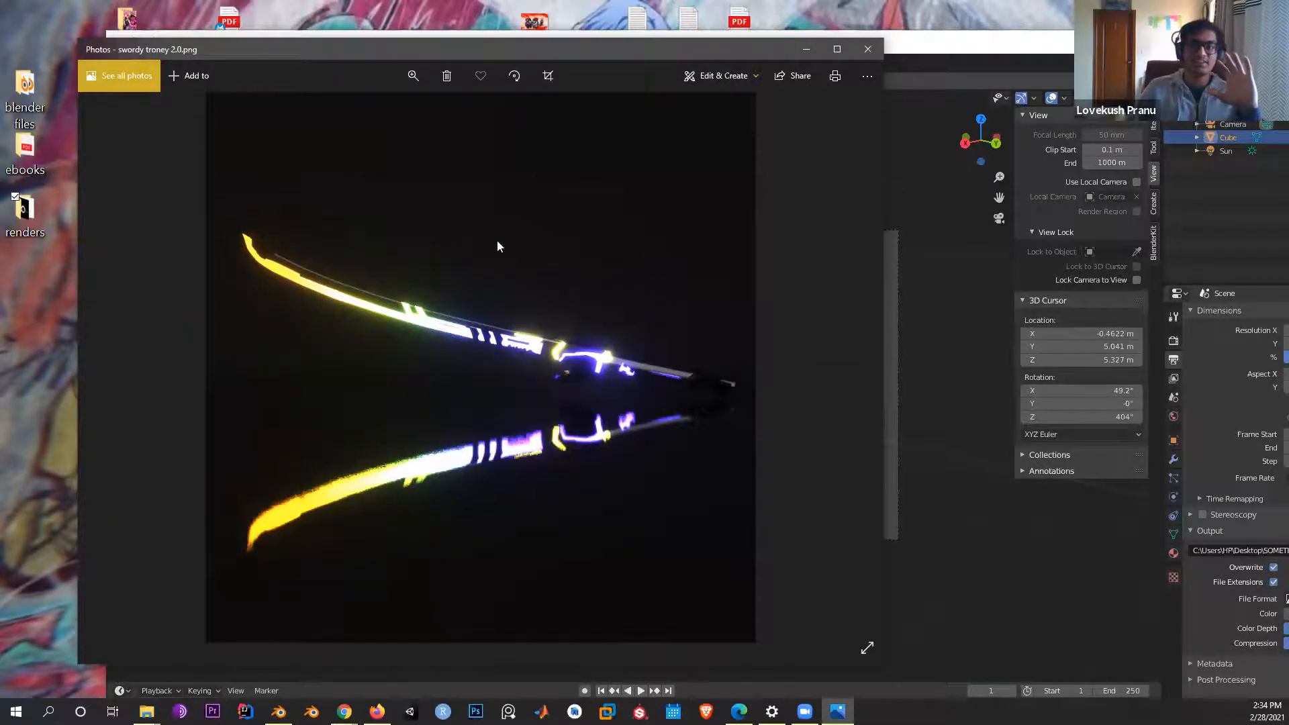
left_click(865, 49)
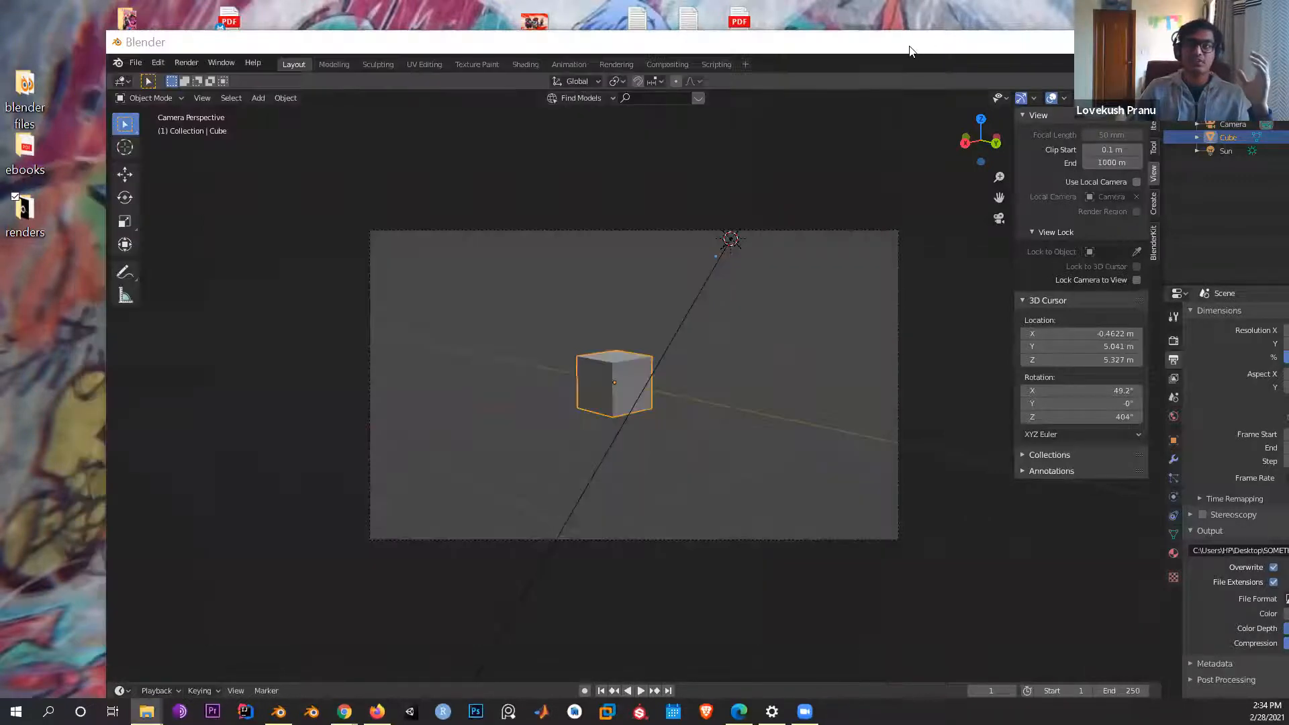
double_click(910, 42)
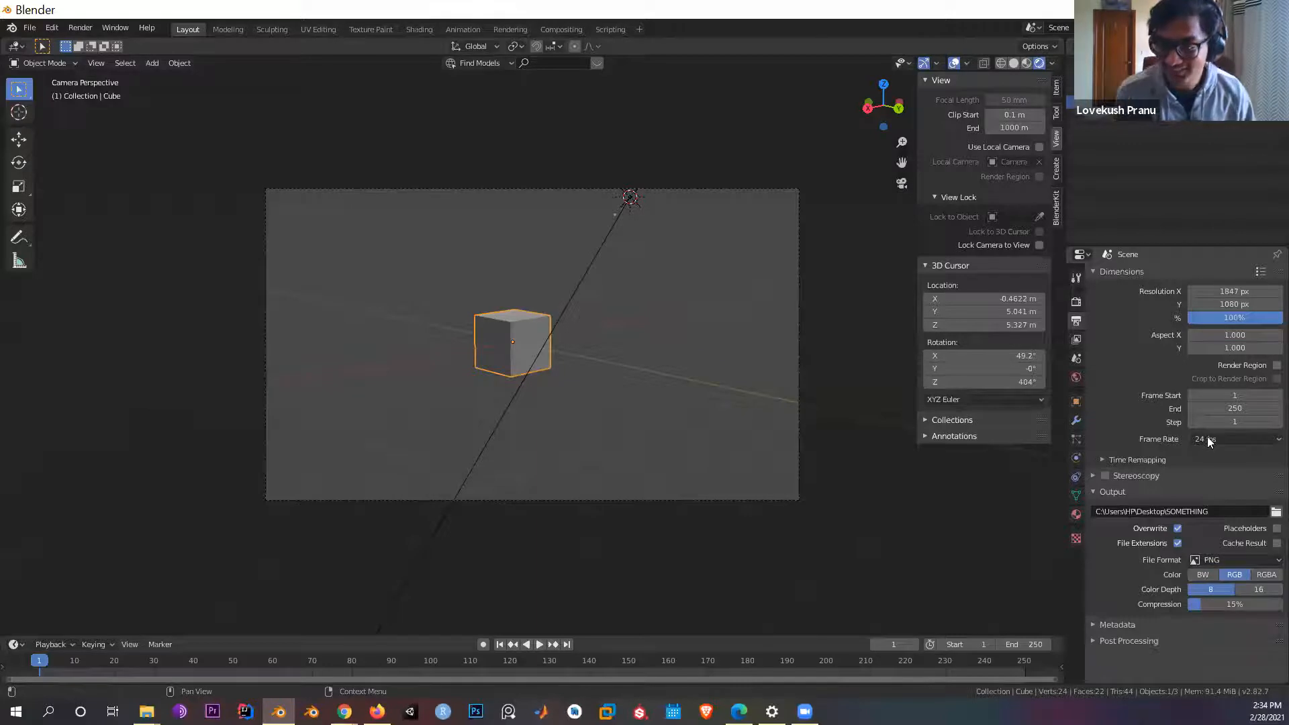
Step: Look through the View Layer and Scene properties and toggle the Gravity option
left_click(1076, 340)
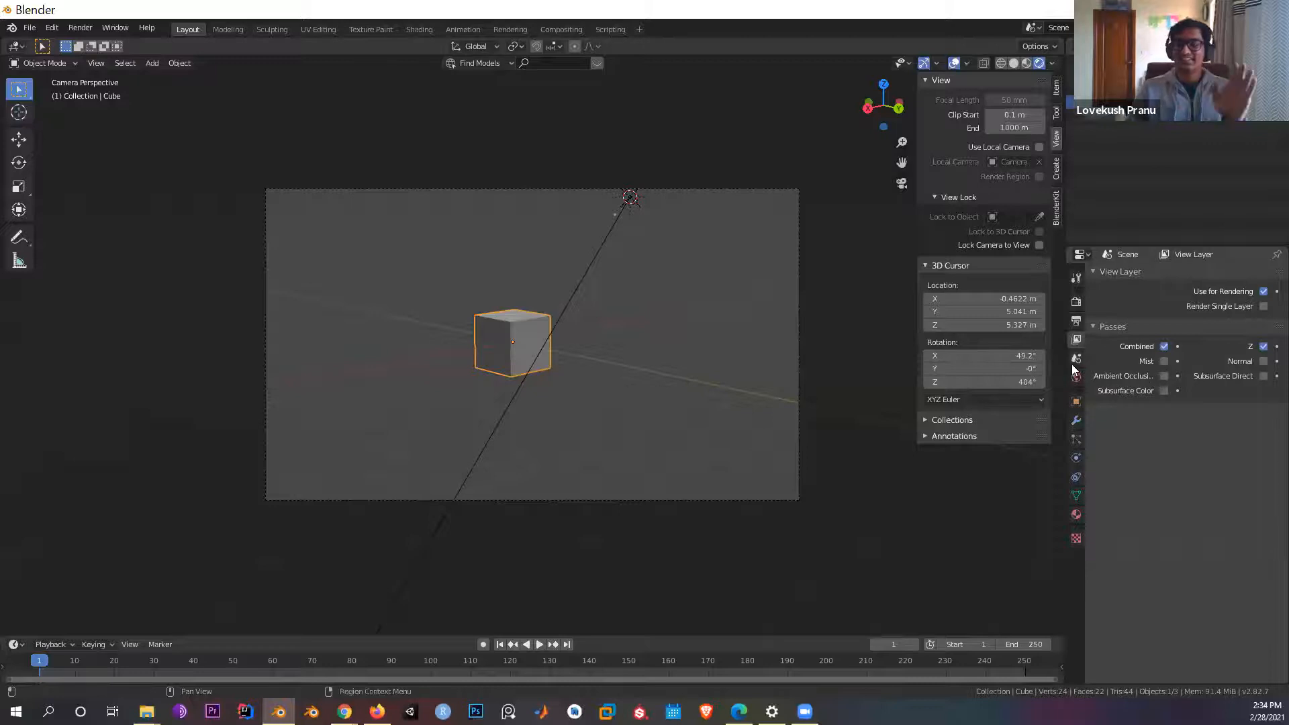
left_click(1076, 360)
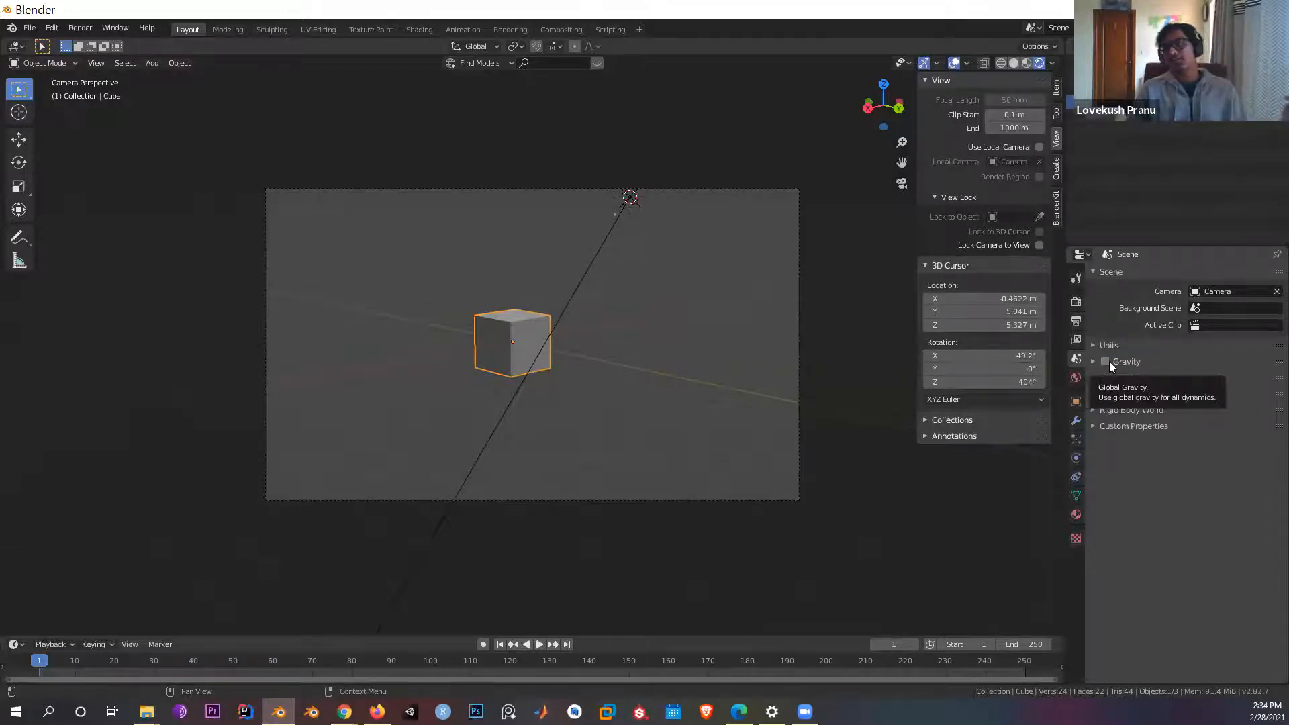
left_click(1108, 362)
Step: Deselect the cube, look through the camera and darken the World background color, trying full black on the way to dark grey
left_click(1074, 378)
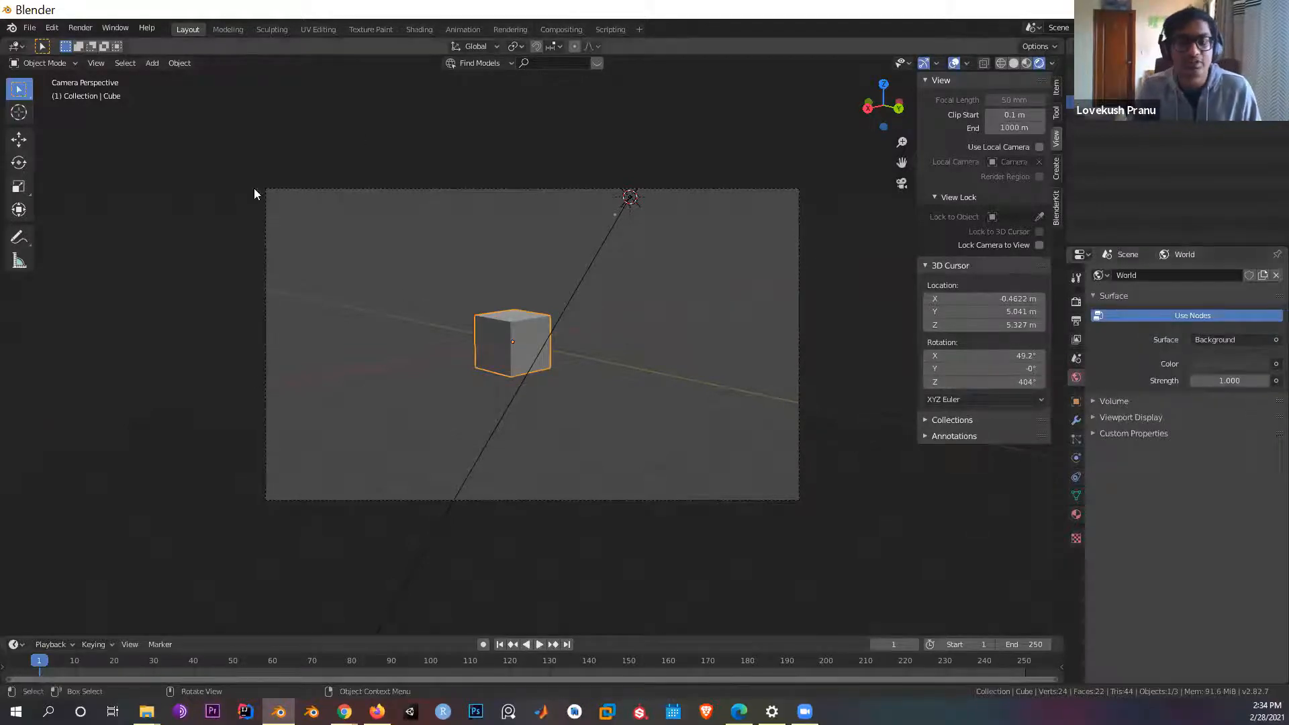
middle_click_drag(539, 529, 683, 296)
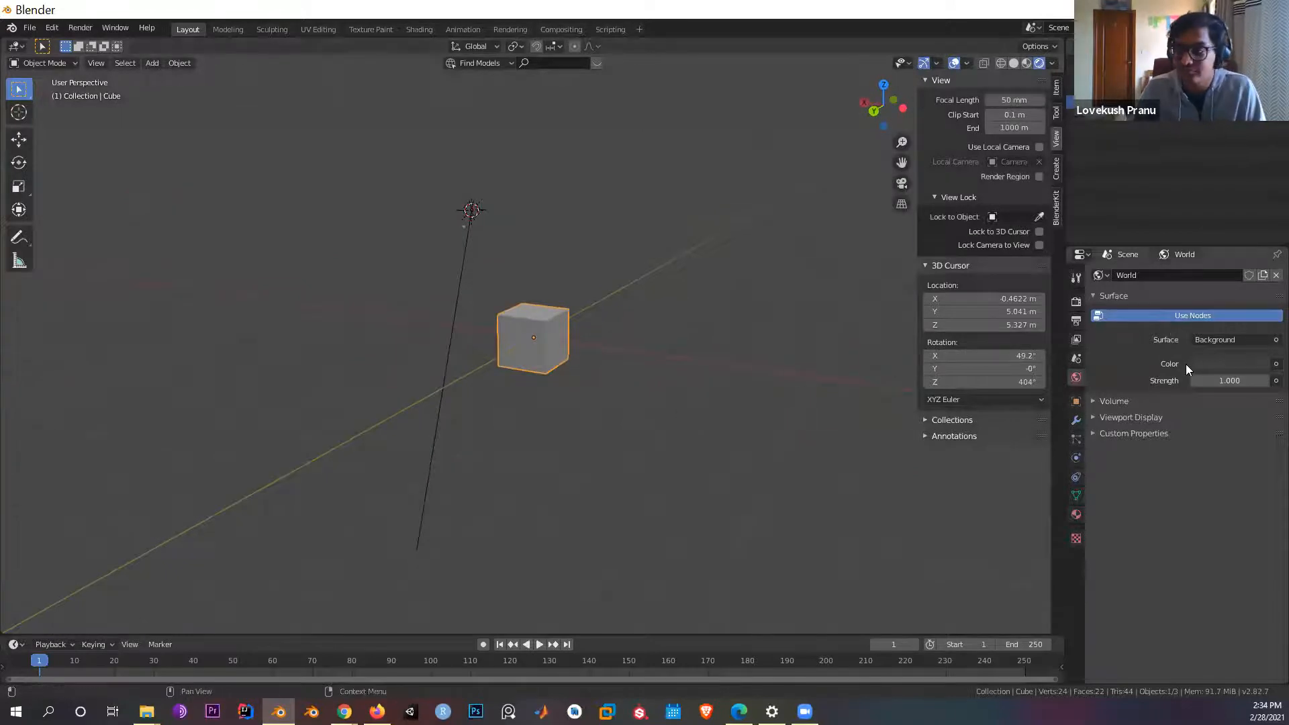
left_click(732, 334)
key("KP_0")
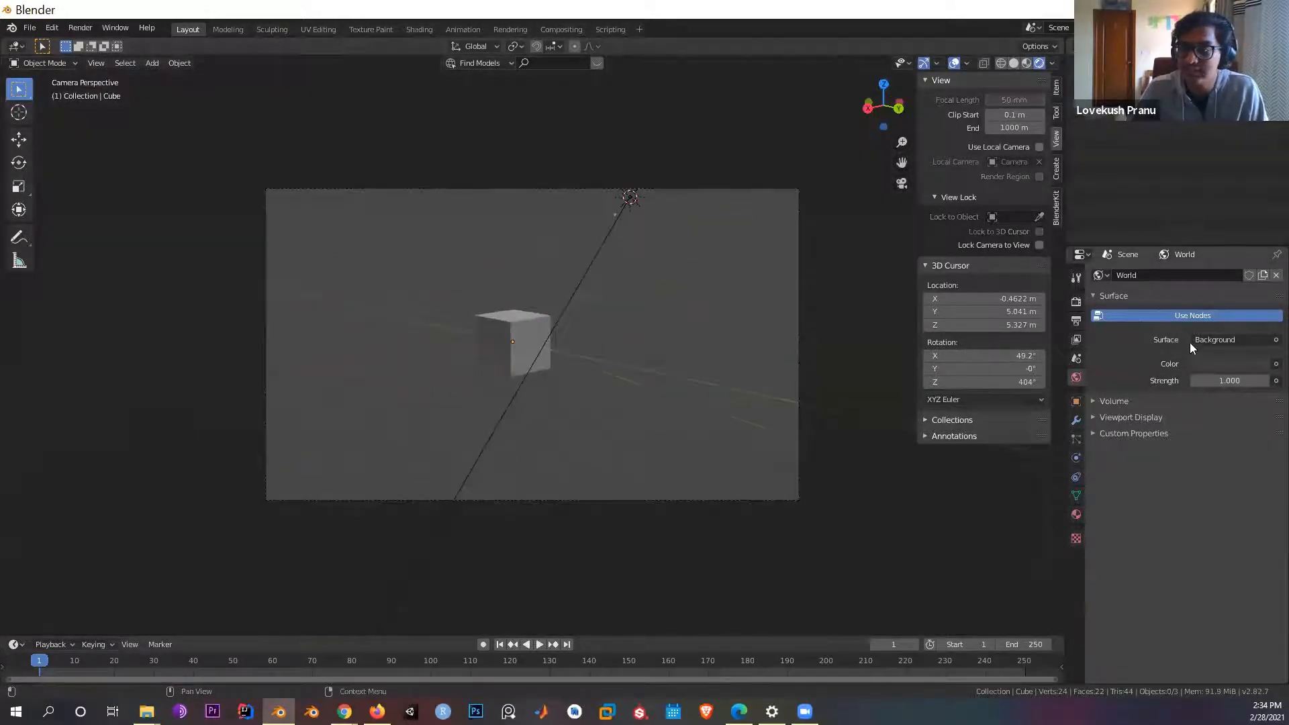
left_click(1241, 364)
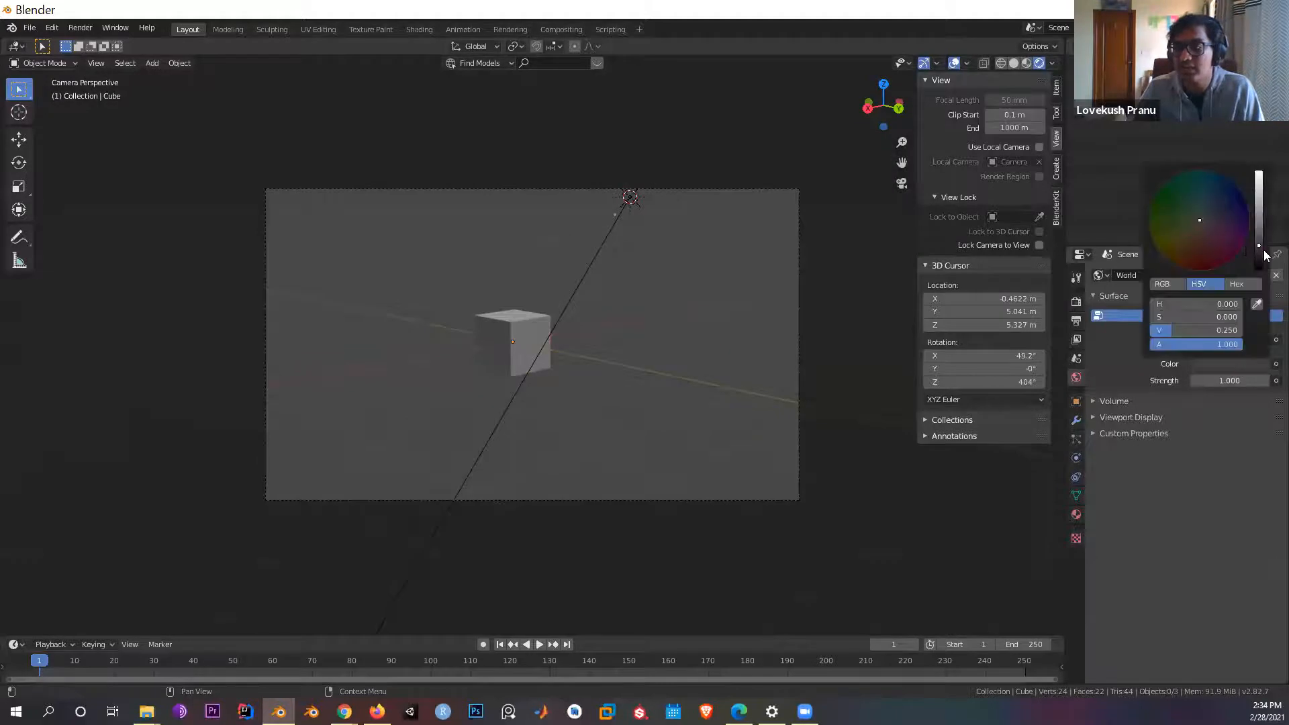
left_click_drag(1265, 250, 1262, 268)
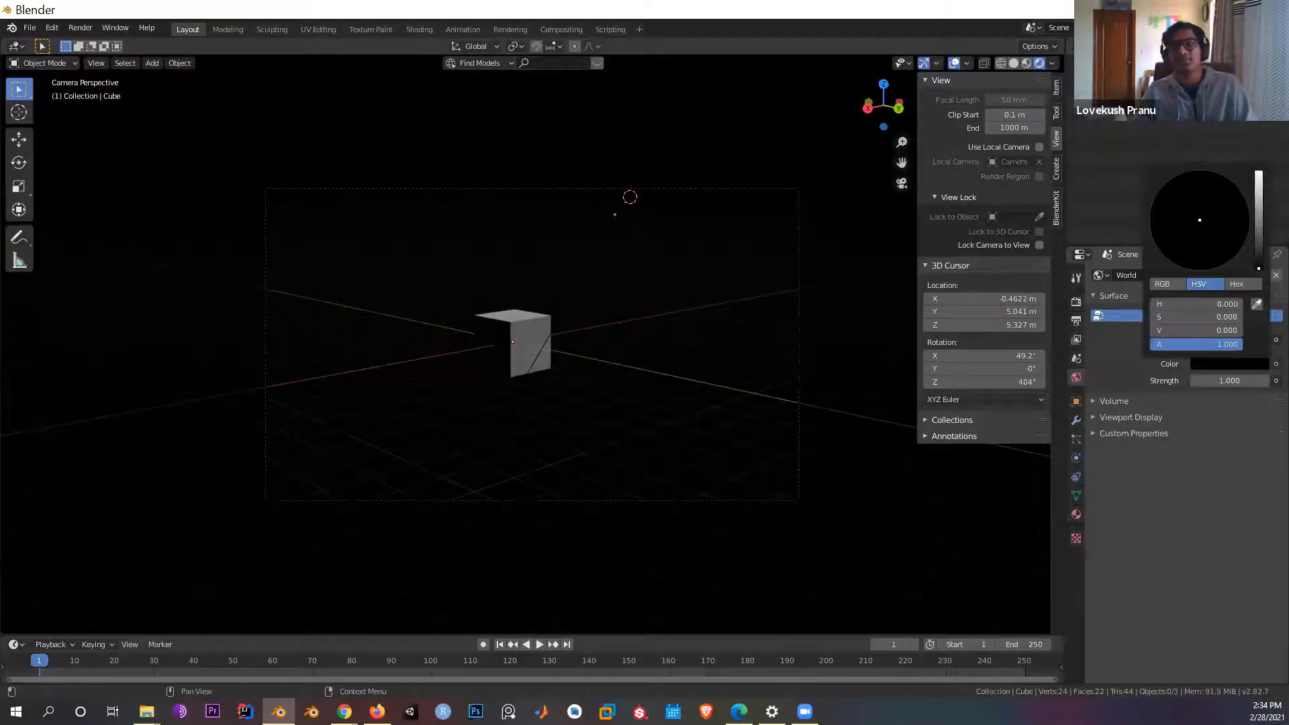
mouse_move(1261, 268)
left_mouse_down()
mouse_move(1260, 173)
mouse_move(1261, 268)
left_mouse_up()
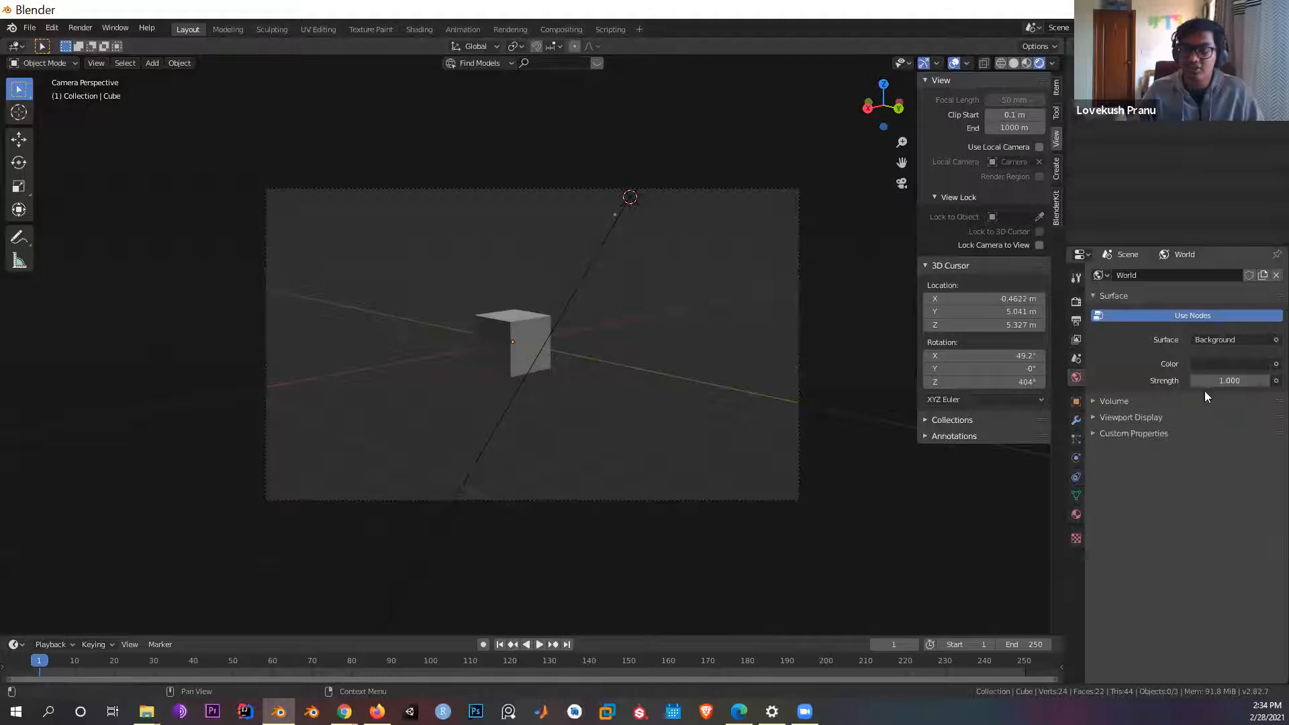
Step: Expand the World Volume settings and inspect the cube against the background up close and from several angles
left_click(1096, 401)
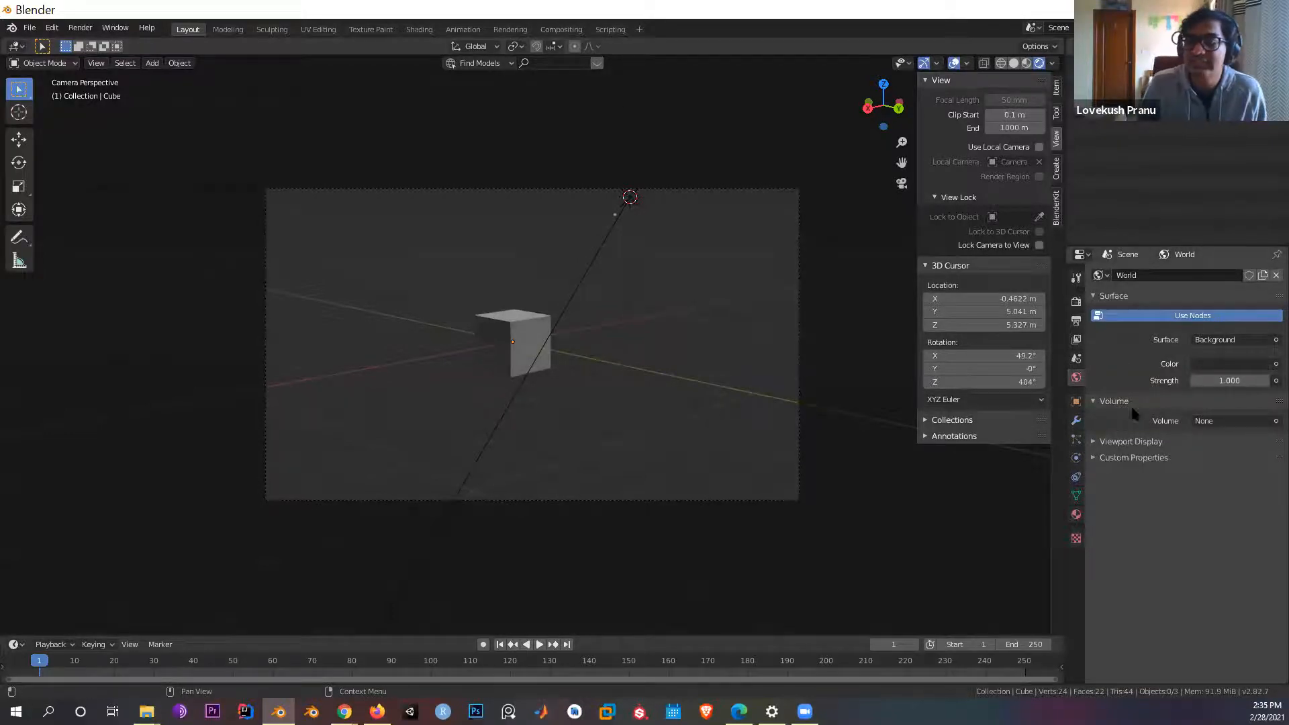
middle_click_drag(665, 316, 564, 383)
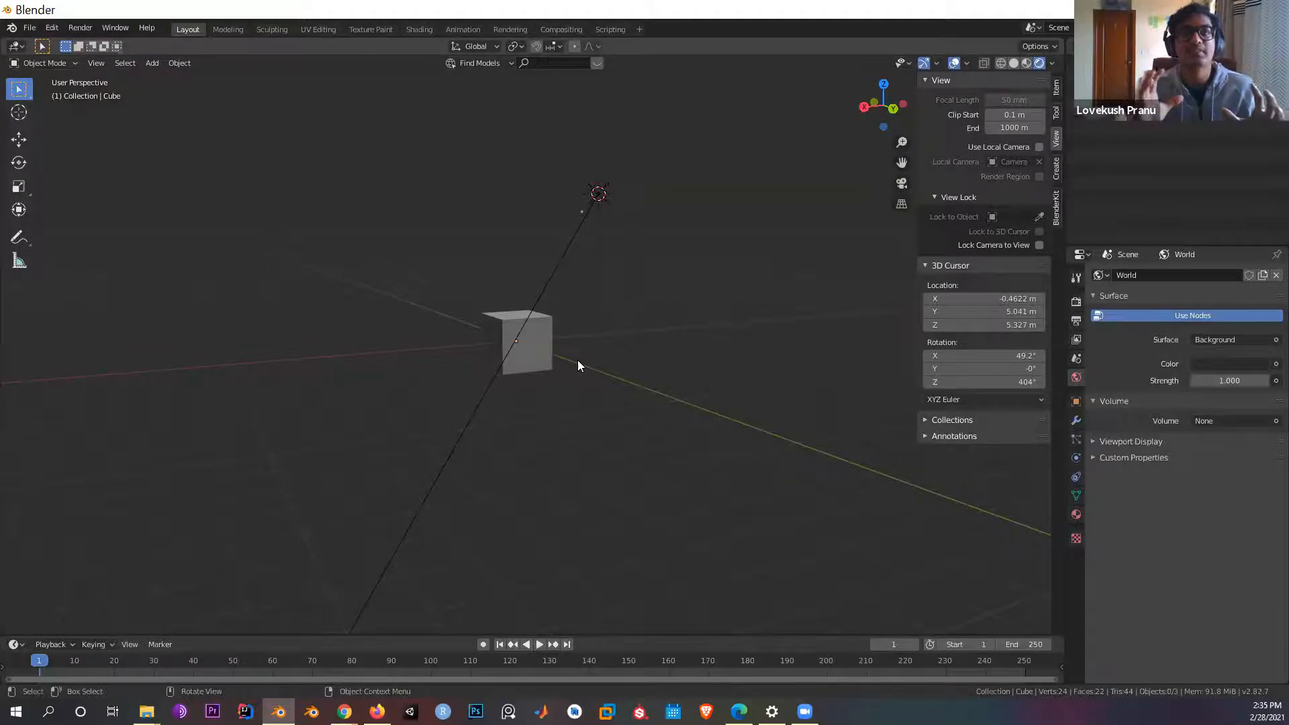
scroll(605, 352, "up", 12)
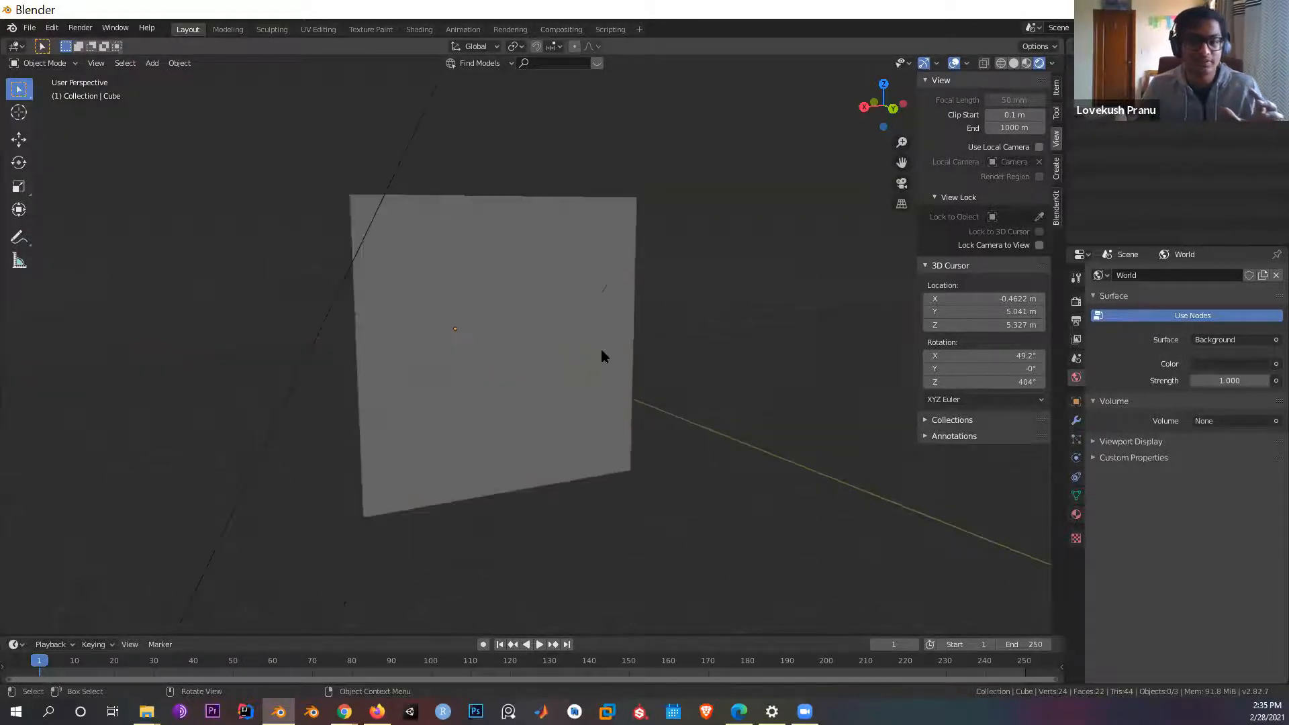
middle_click_drag(602, 356, 743, 362)
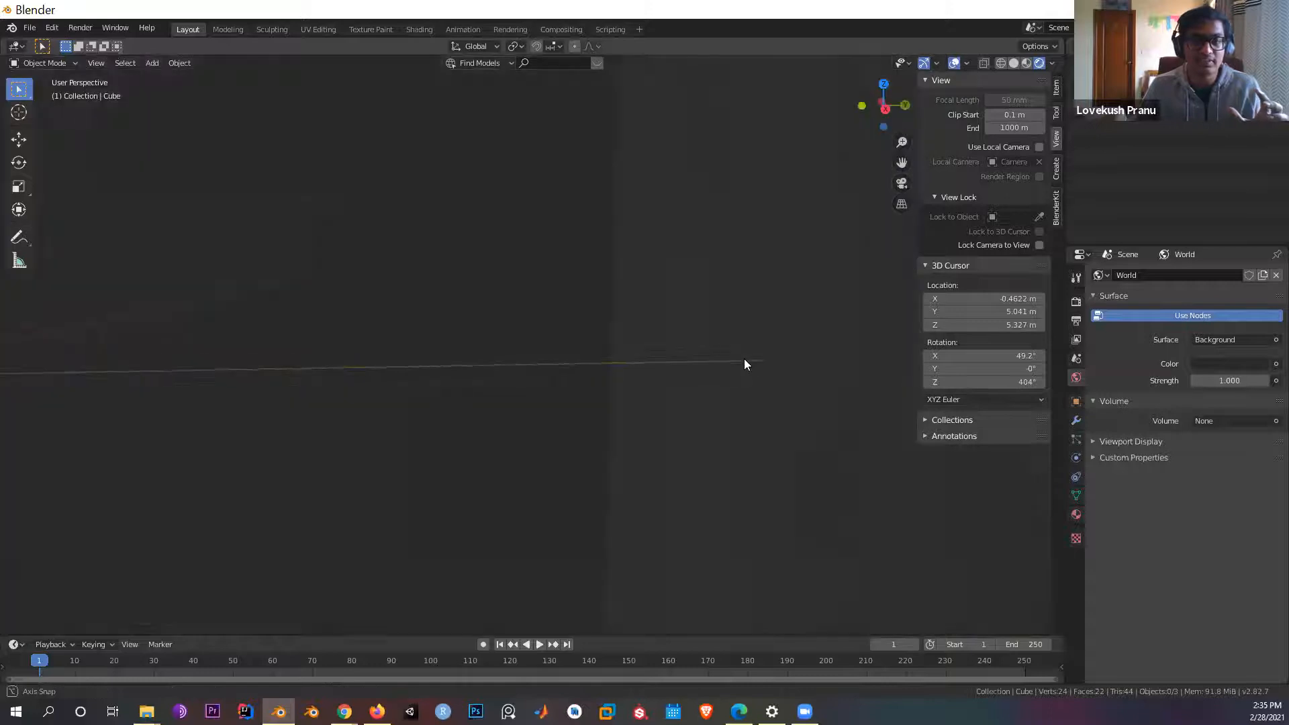
middle_click_drag(442, 369, 469, 382)
scroll(469, 383, "down", 3)
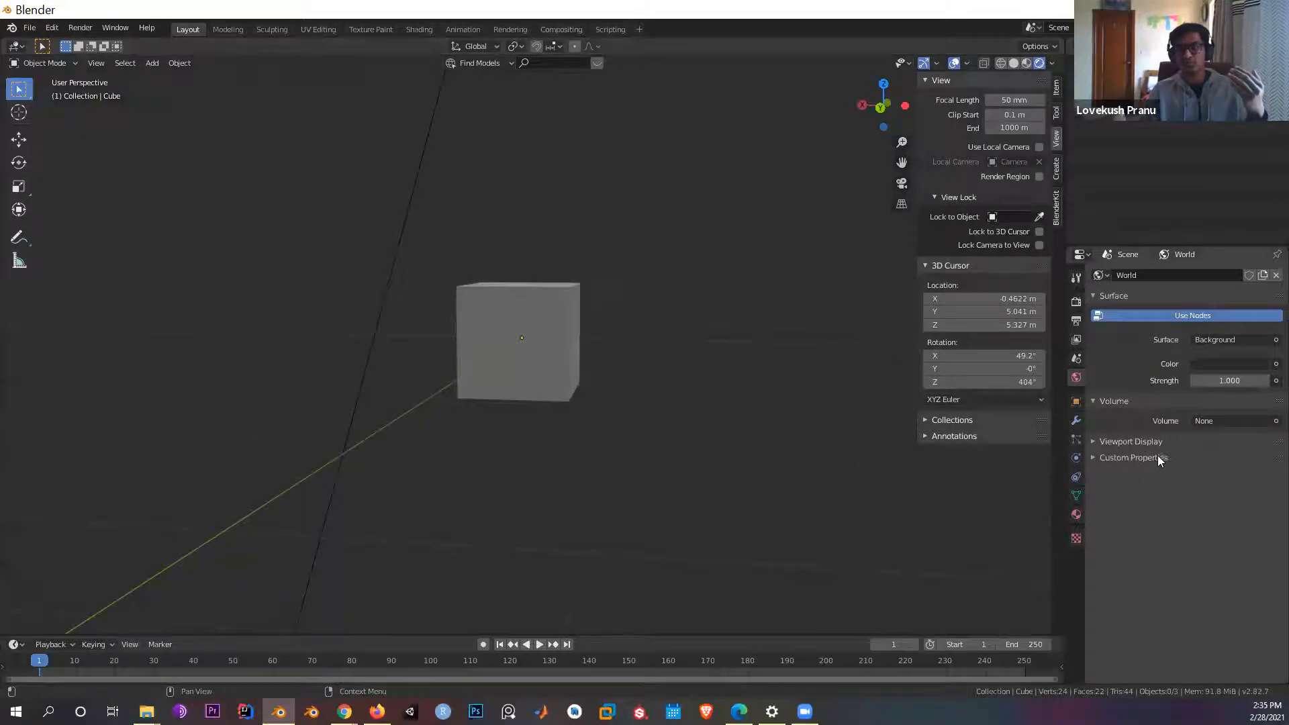
Step: Show the cube's object properties and view the cube from slightly above
left_click(1077, 401)
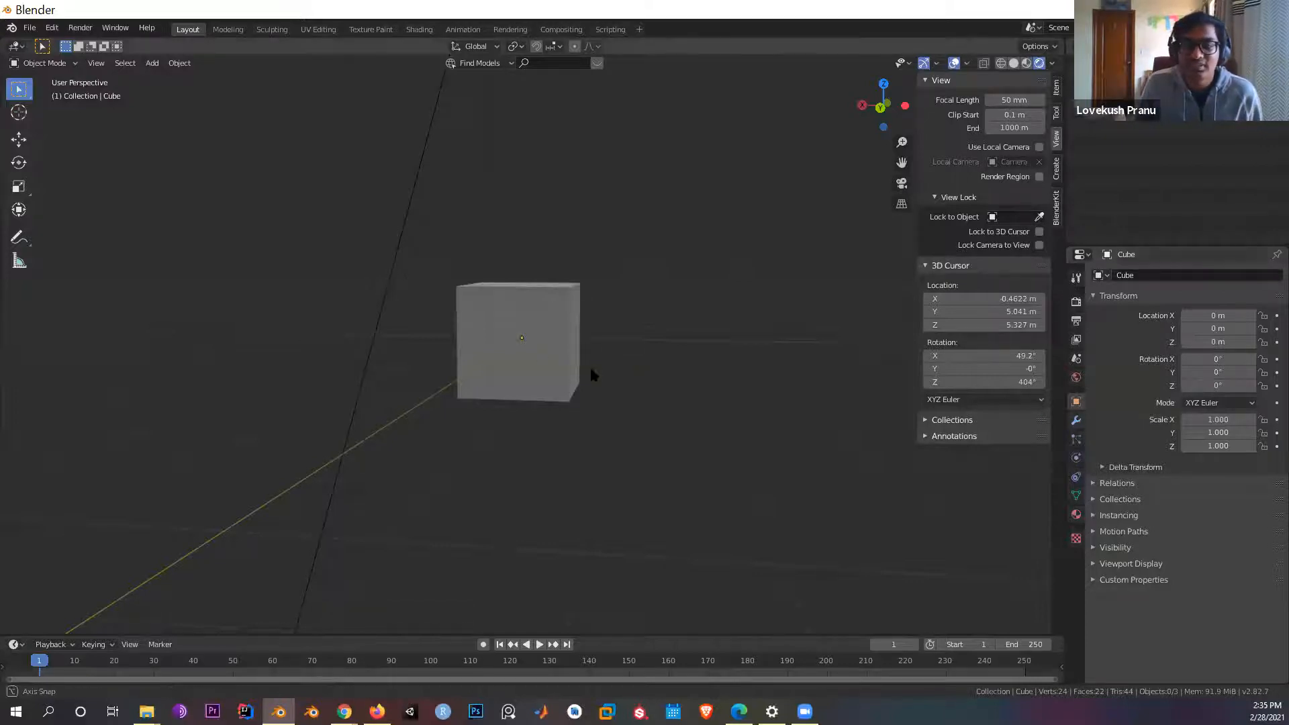
middle_click_drag(591, 371, 576, 396)
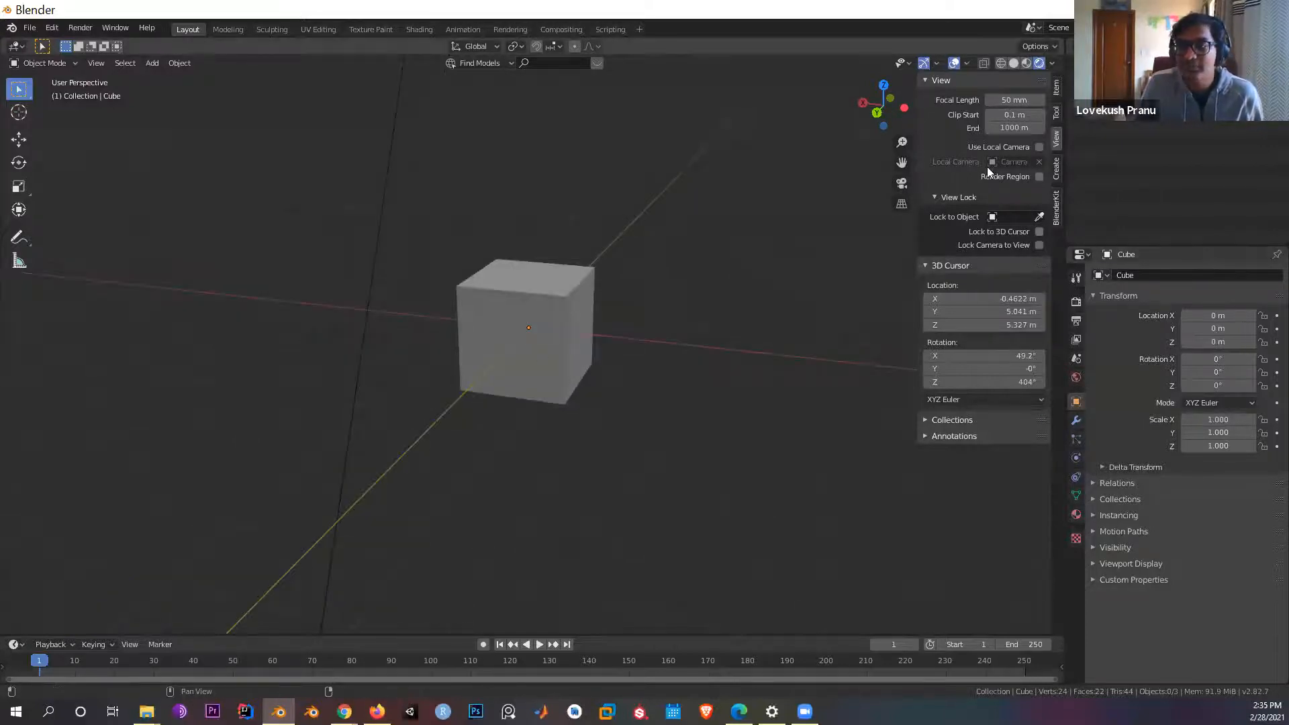
Step: Show the cube's transform values in the sidebar and look through its object, particle and modifier properties
left_click_drag(925, 219, 1009, 233)
key("n")
left_click(1056, 87)
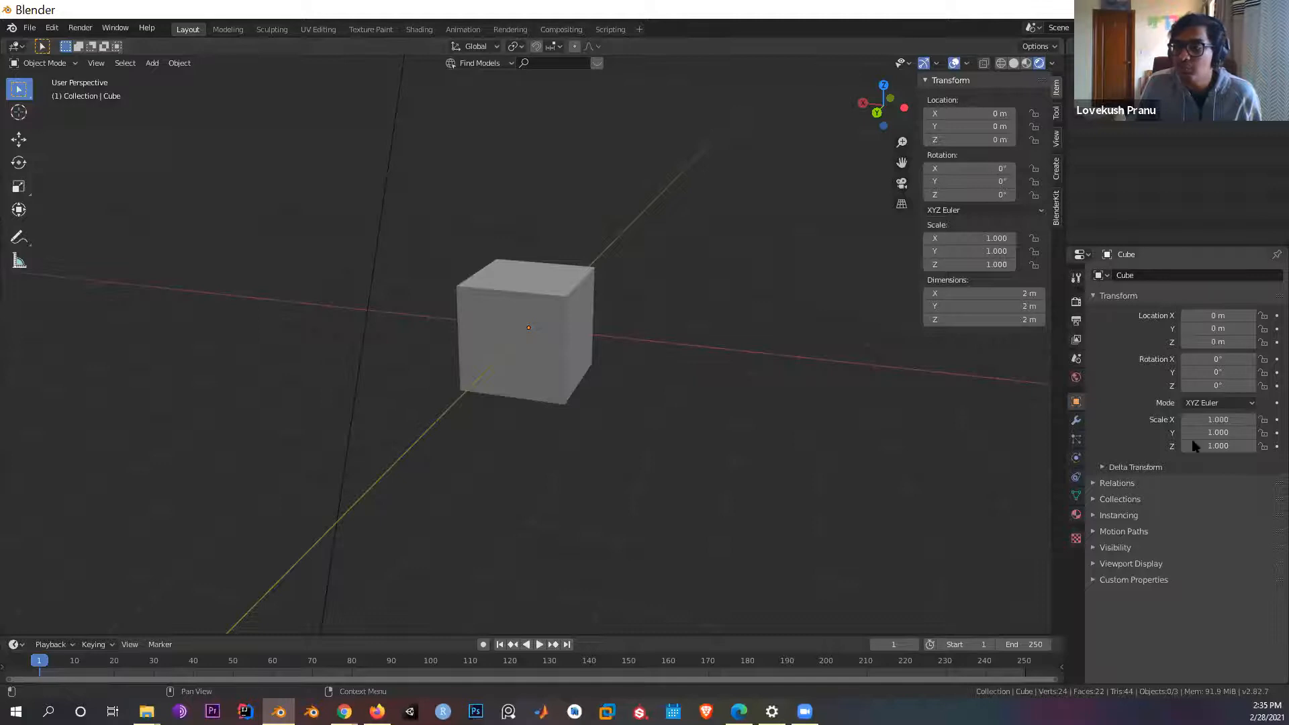
left_click(1116, 483)
left_click(1111, 483)
left_click(1104, 500)
left_click(1102, 500)
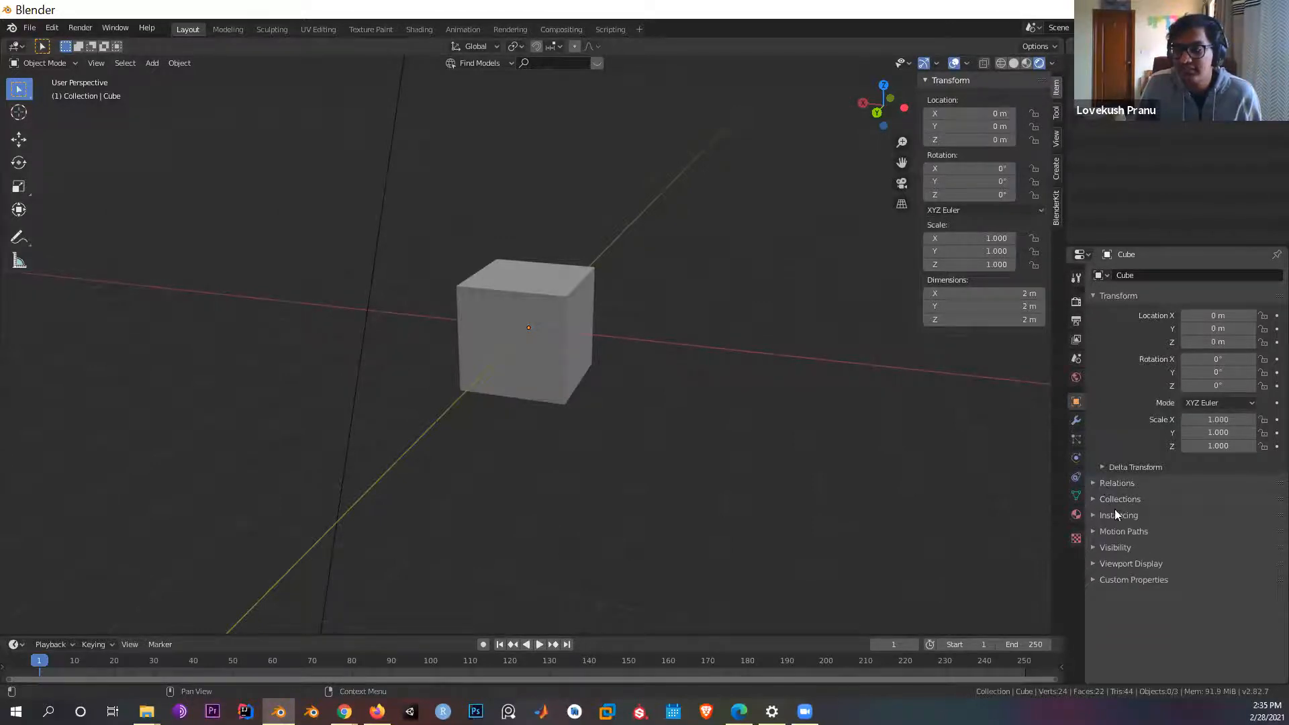
left_click(1077, 436)
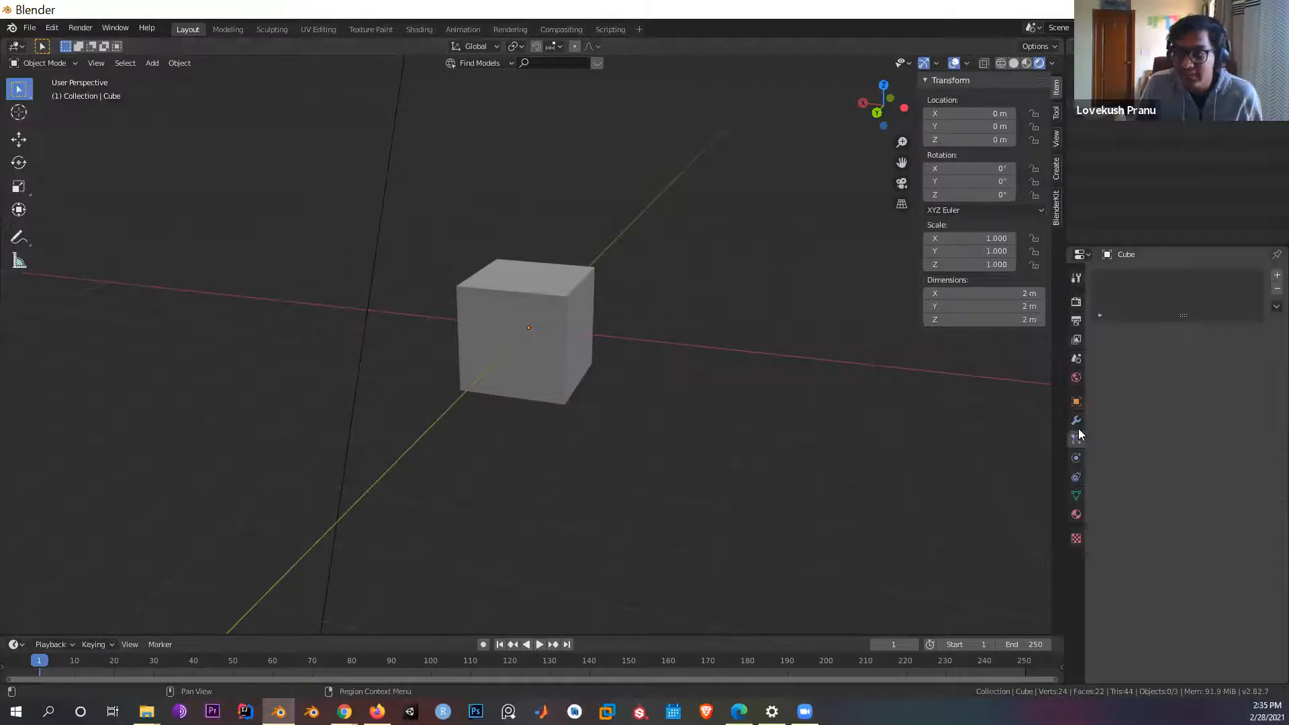
left_click(1077, 420)
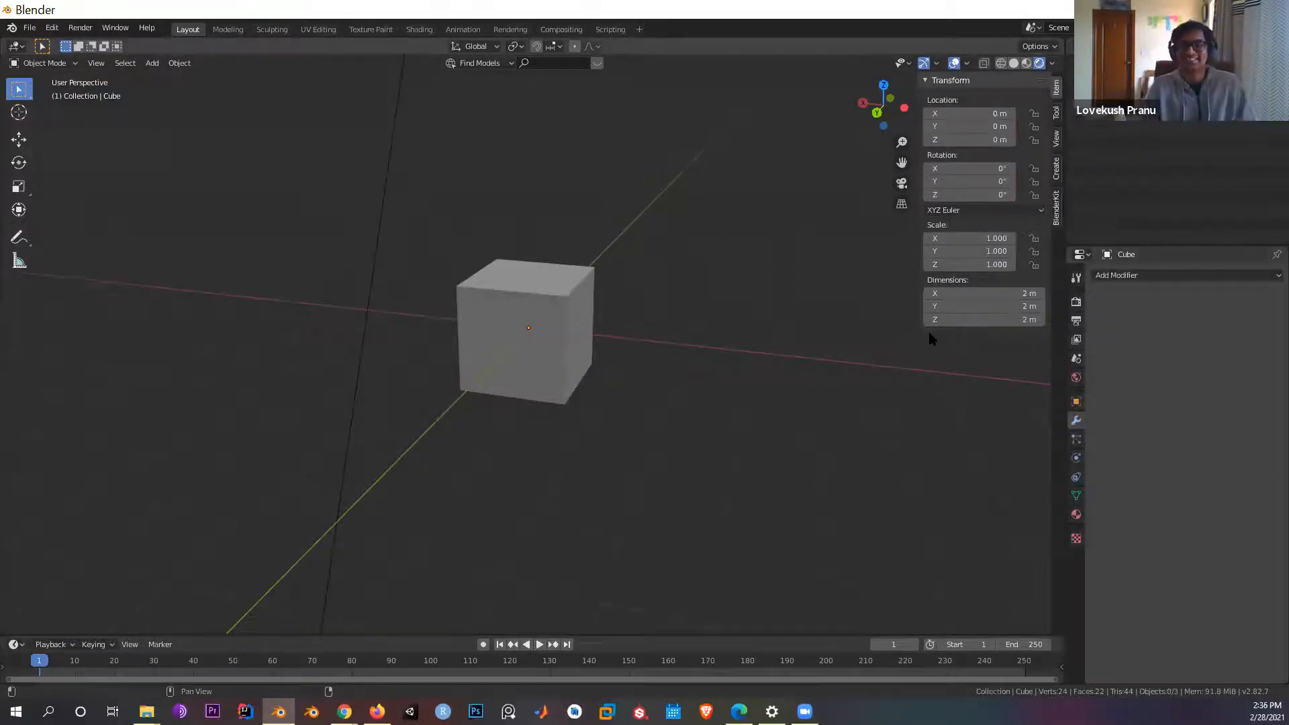
Step: Add an Array modifier to the cube, replacing the relative offset with a constant X offset of 3.19 m
middle_click_drag(668, 400, 737, 374)
left_click(1199, 281)
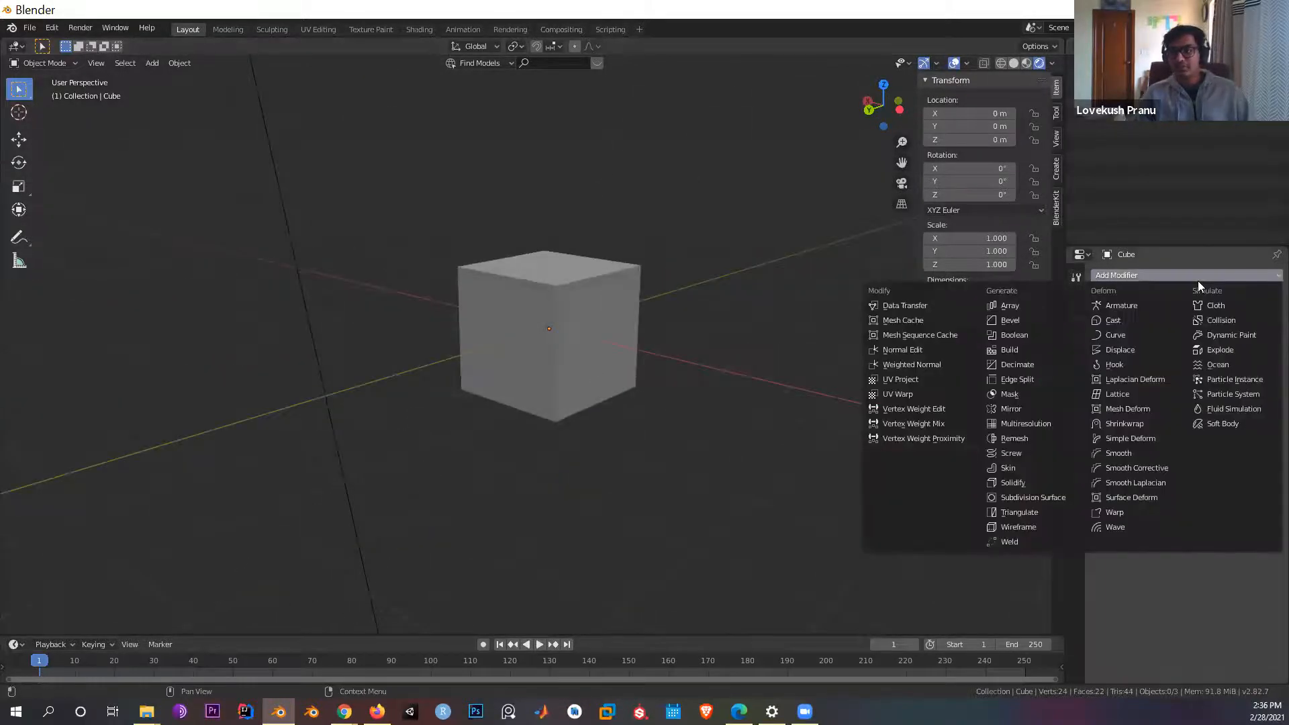
left_click(1015, 307)
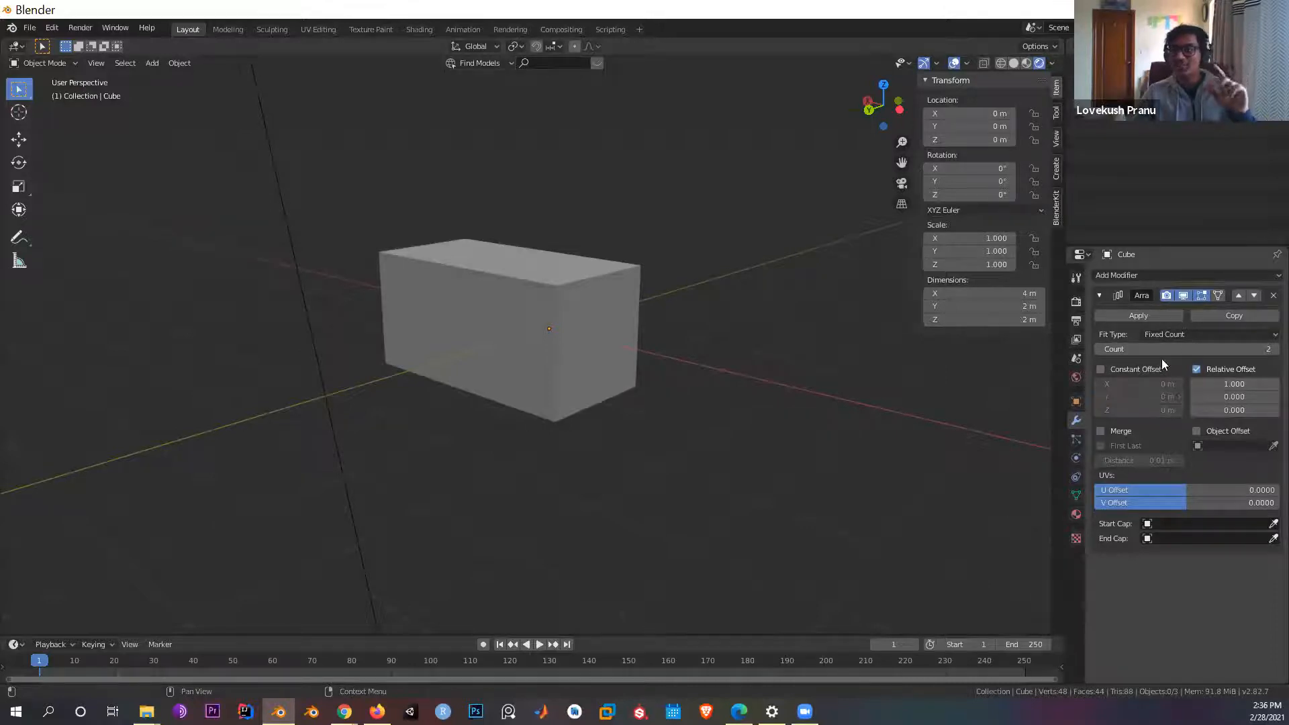
left_click(1138, 371)
left_click(1196, 370)
left_click_drag(1162, 382, 1202, 384)
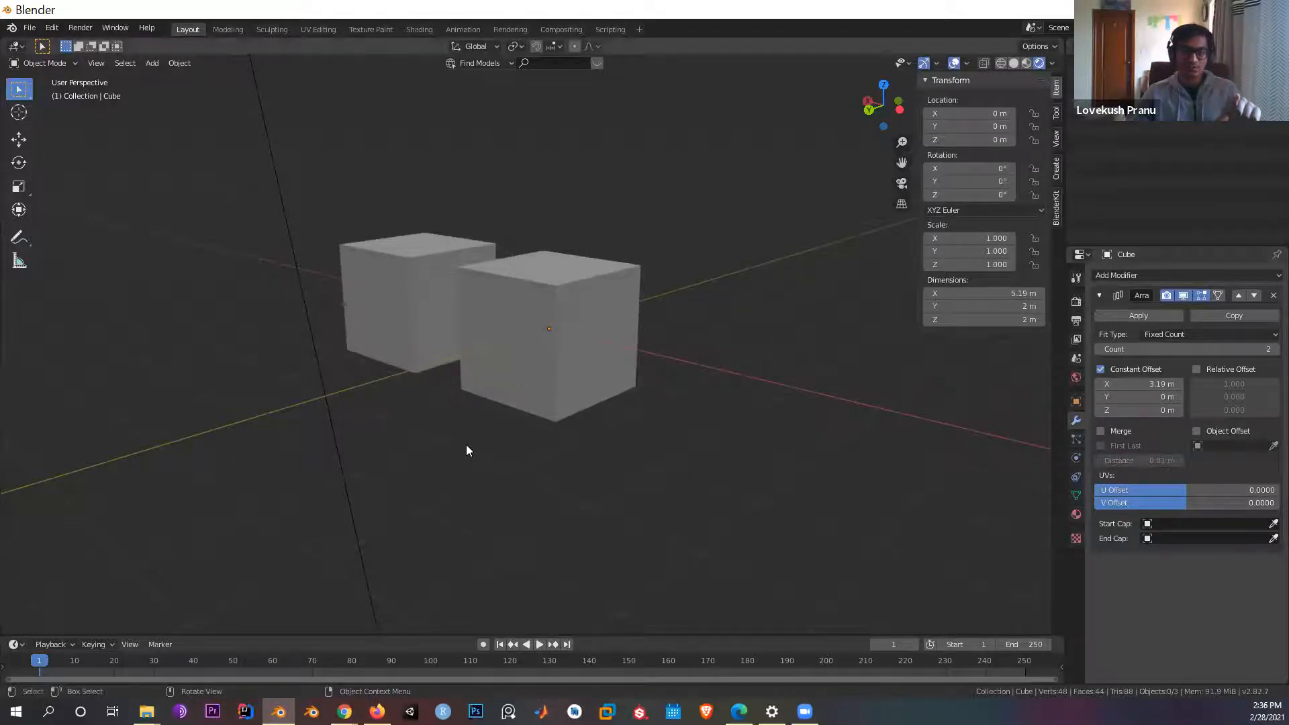
middle_click_drag(466, 444, 528, 438)
left_click(318, 294)
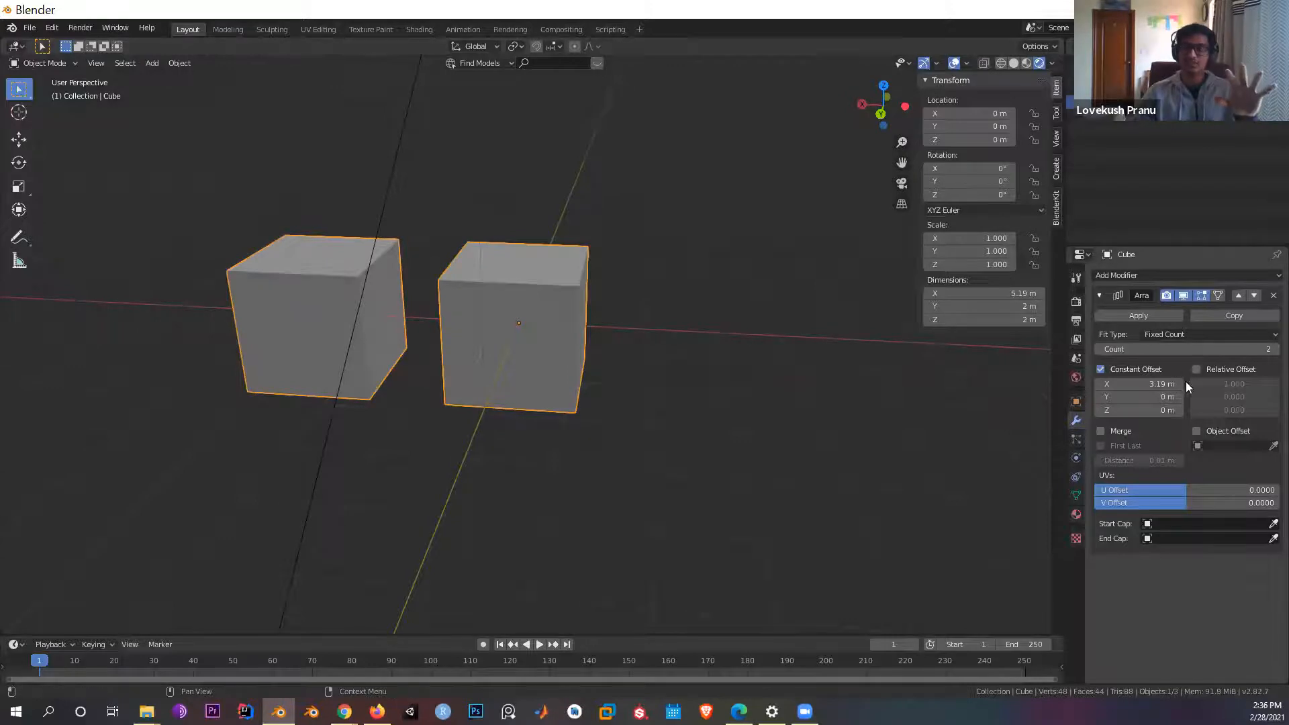
Step: Raise the Array count to 87, view the long row of cubes and close the example render image
left_click_drag(1147, 349, 1242, 349)
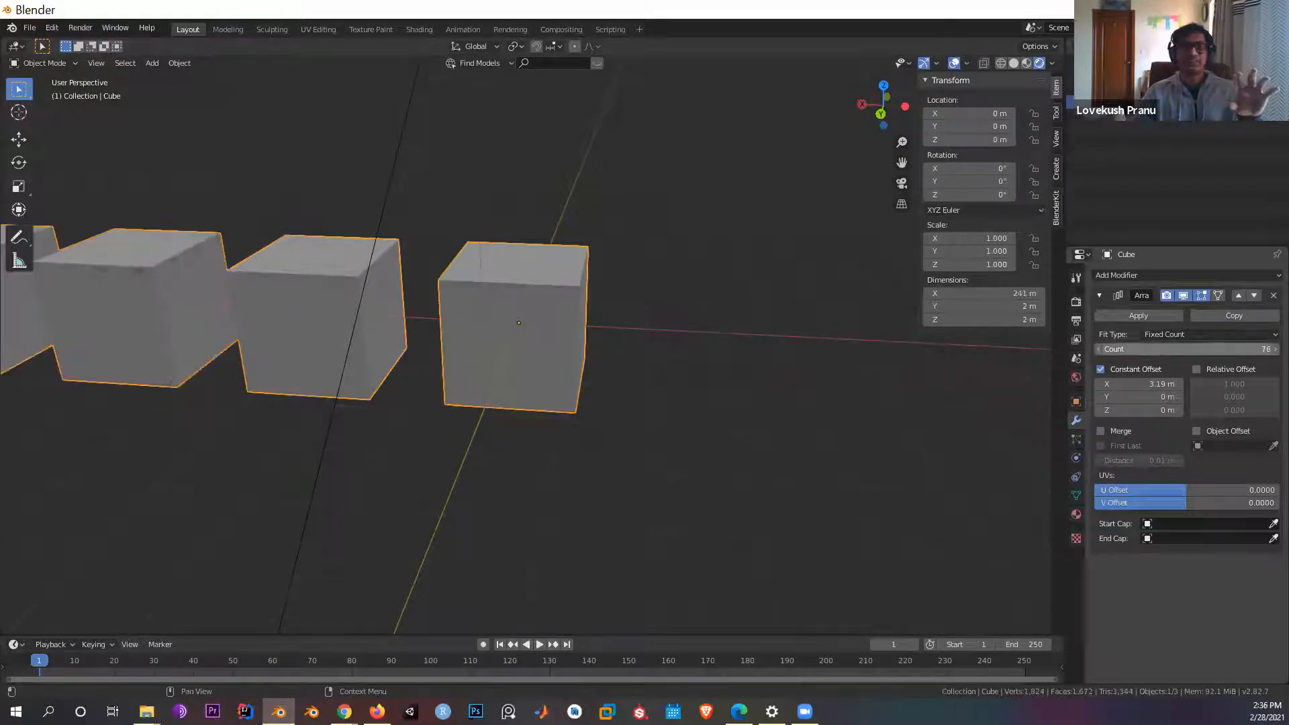
scroll(654, 378, "down", 5)
middle_click_drag(517, 413, 87, 219)
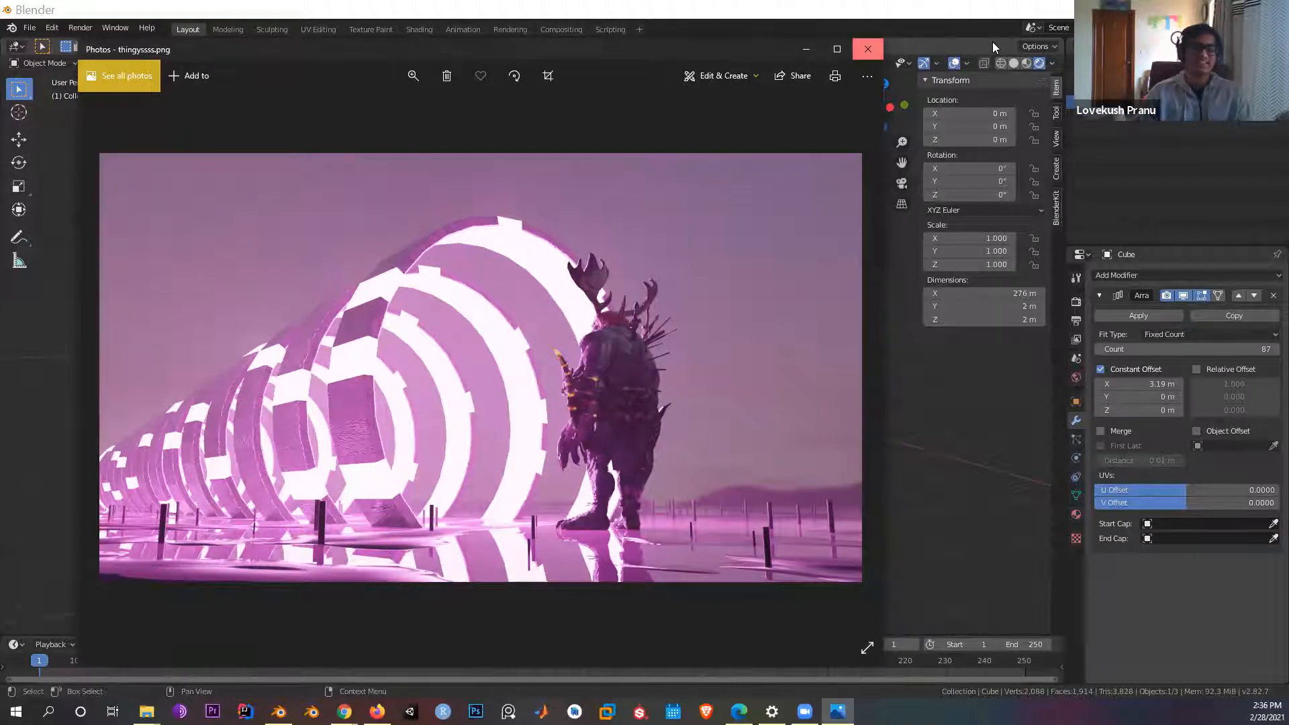
left_click(869, 49)
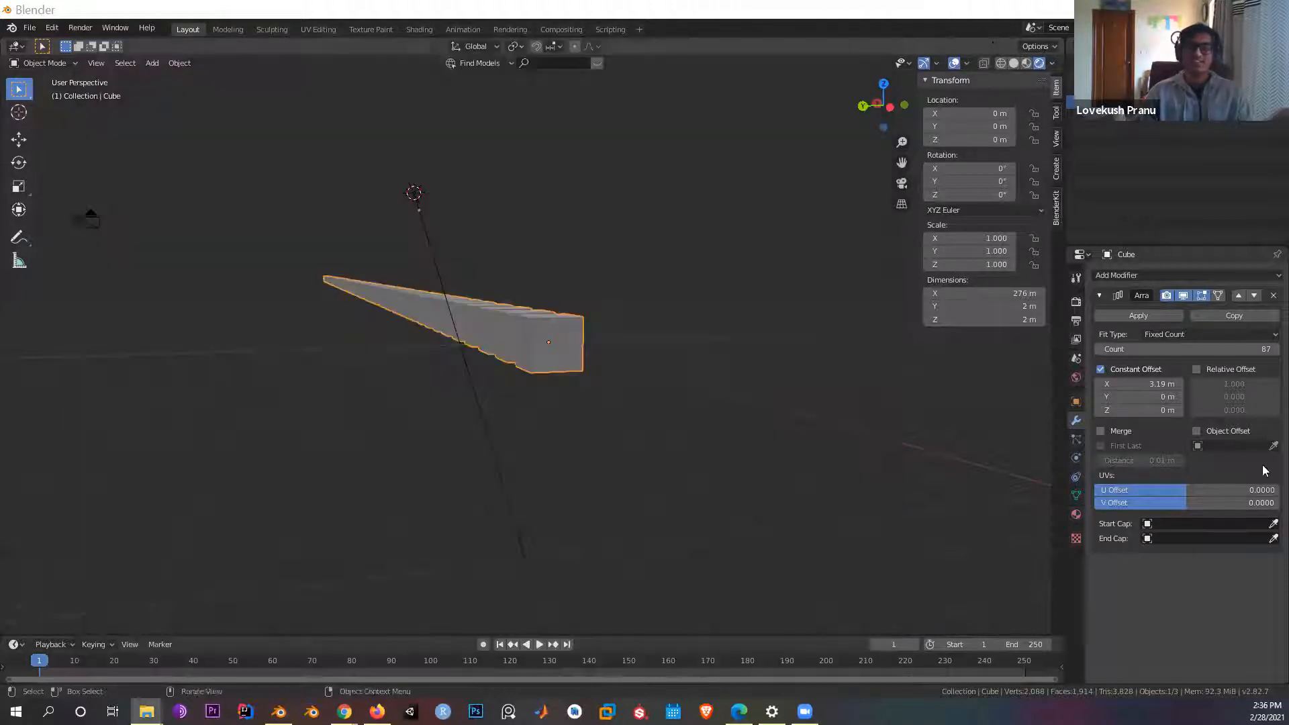
Step: Try Array counts of 1, 17 and 15 and settle on a count of 2
left_click(1248, 346)
type("1")
key("Return")
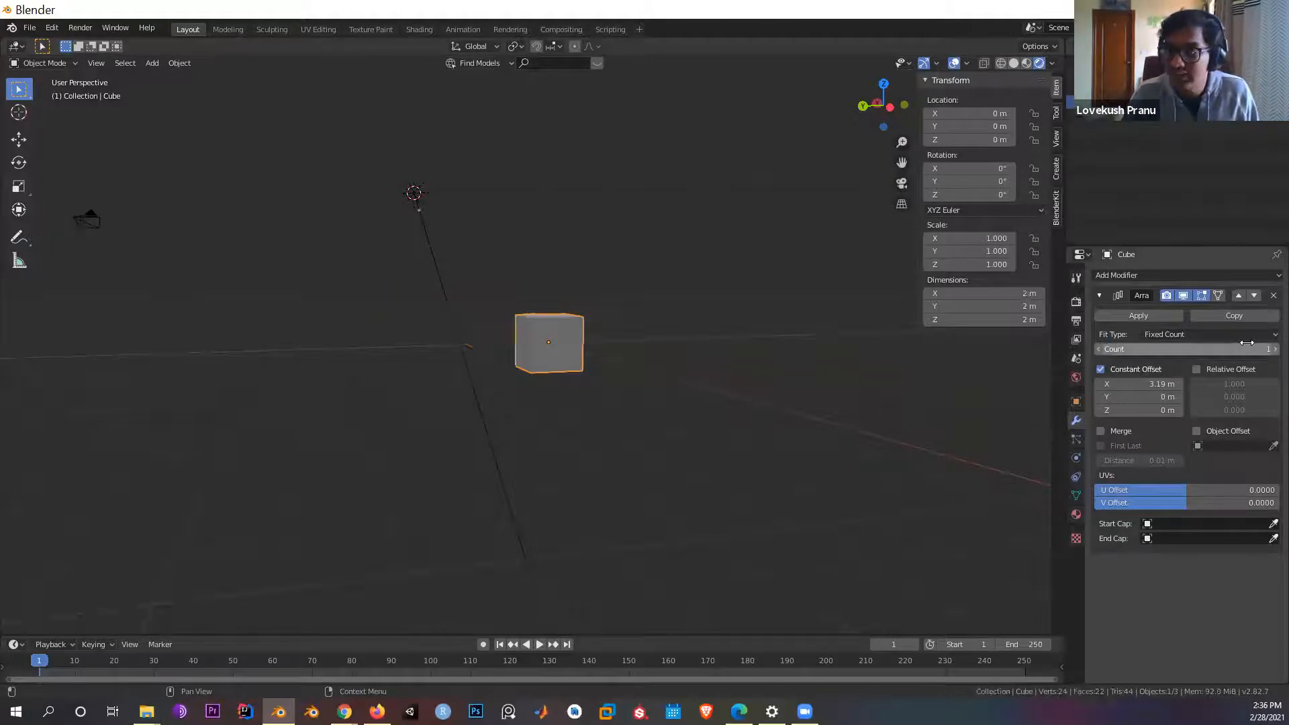
middle_click_drag(752, 430, 849, 457)
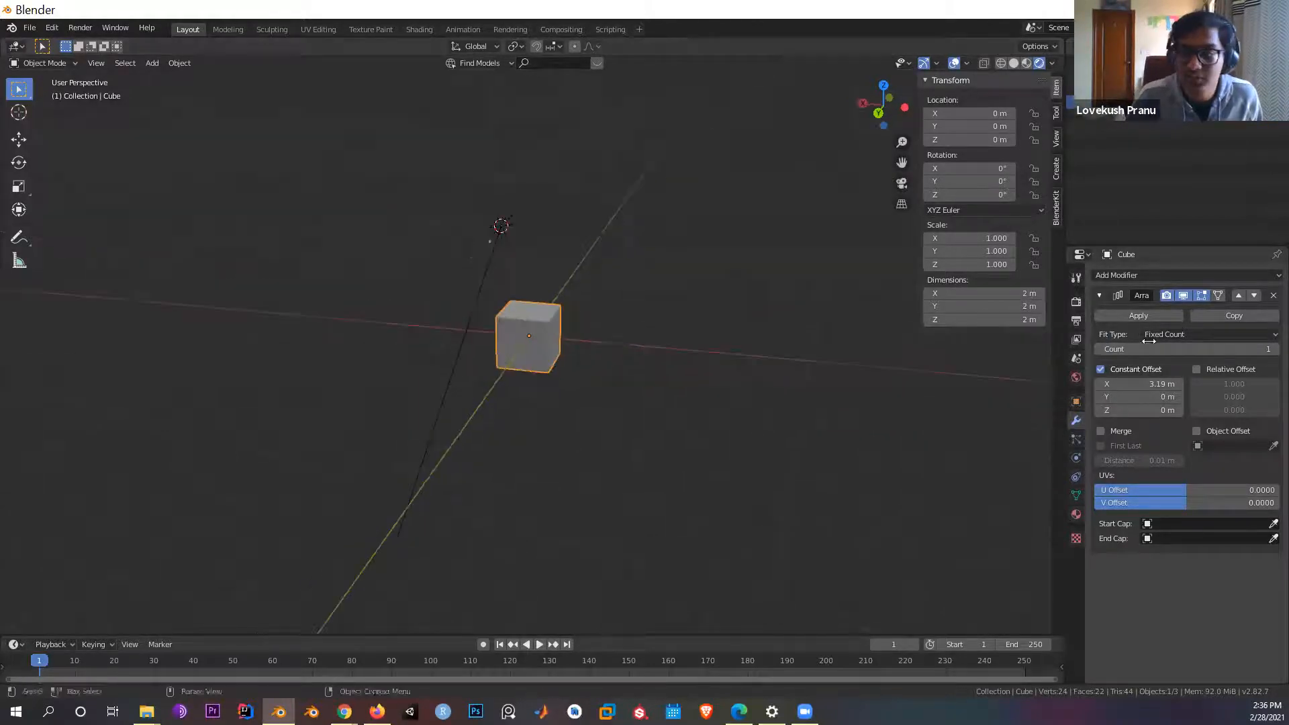
left_click_drag(1178, 349, 1249, 349)
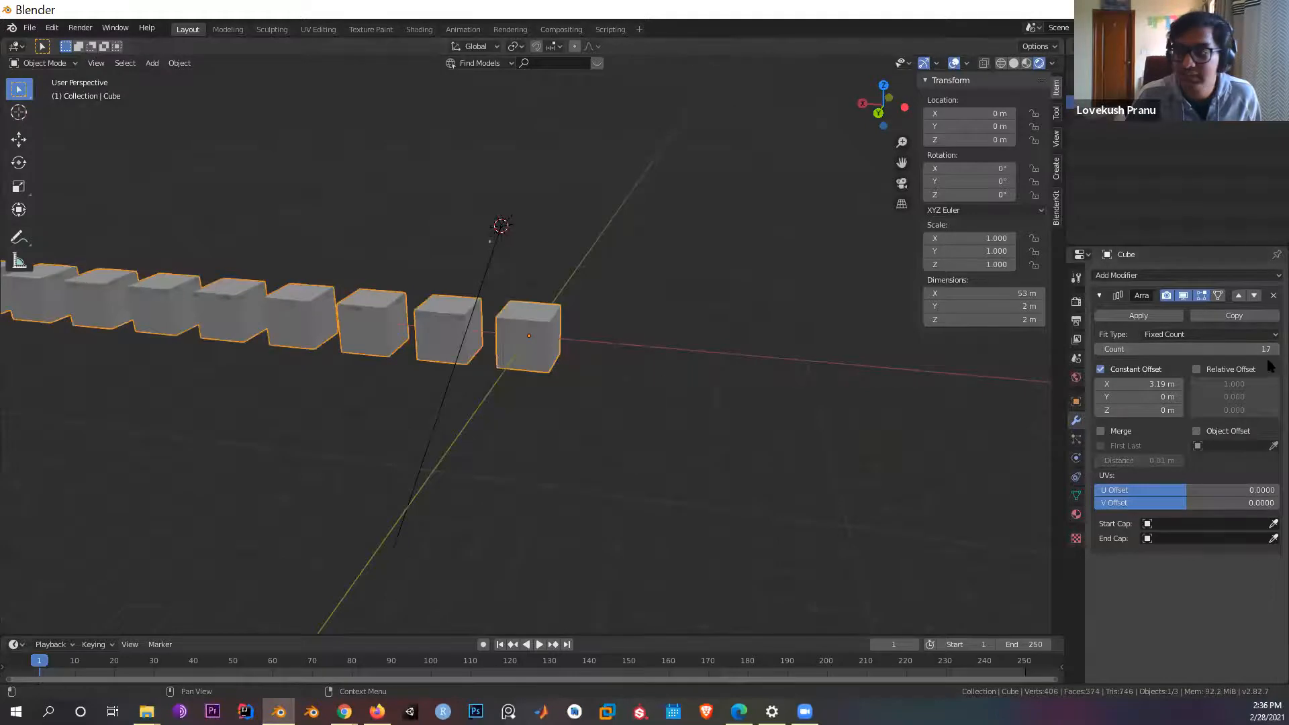
left_click(1096, 350)
left_click(1096, 352)
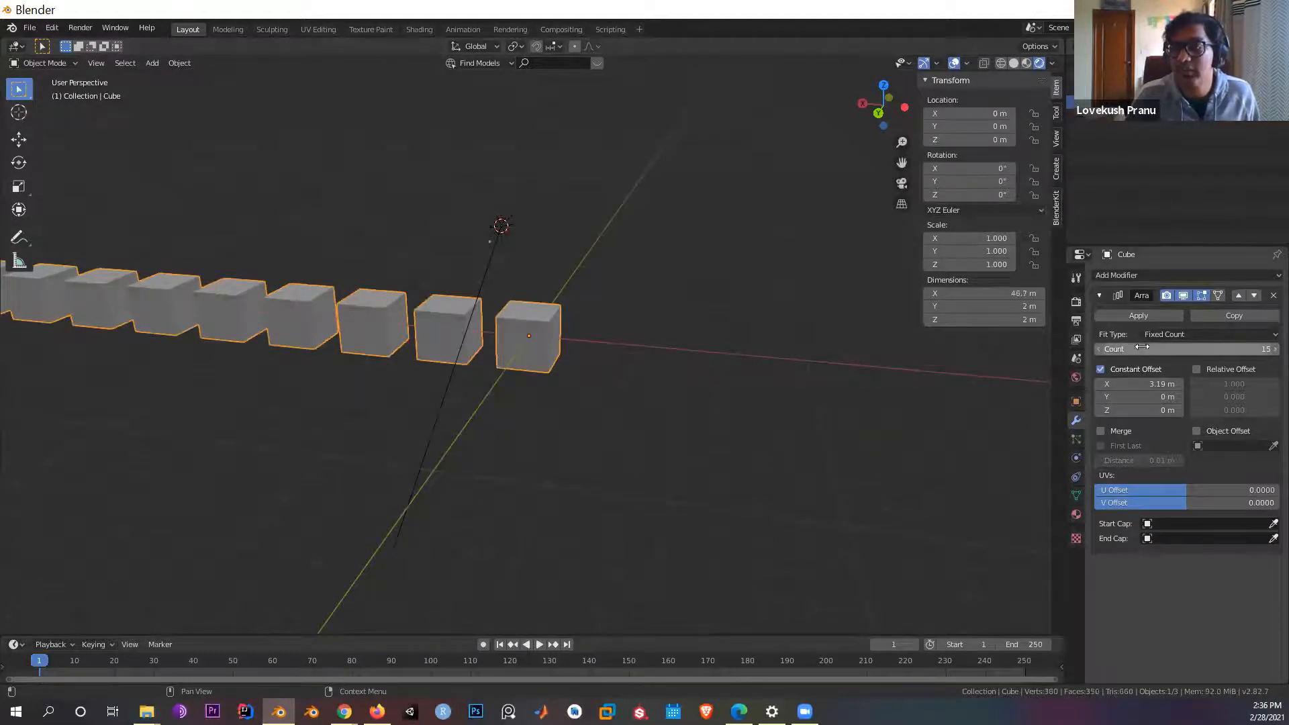
left_click(1141, 348)
key("Return")
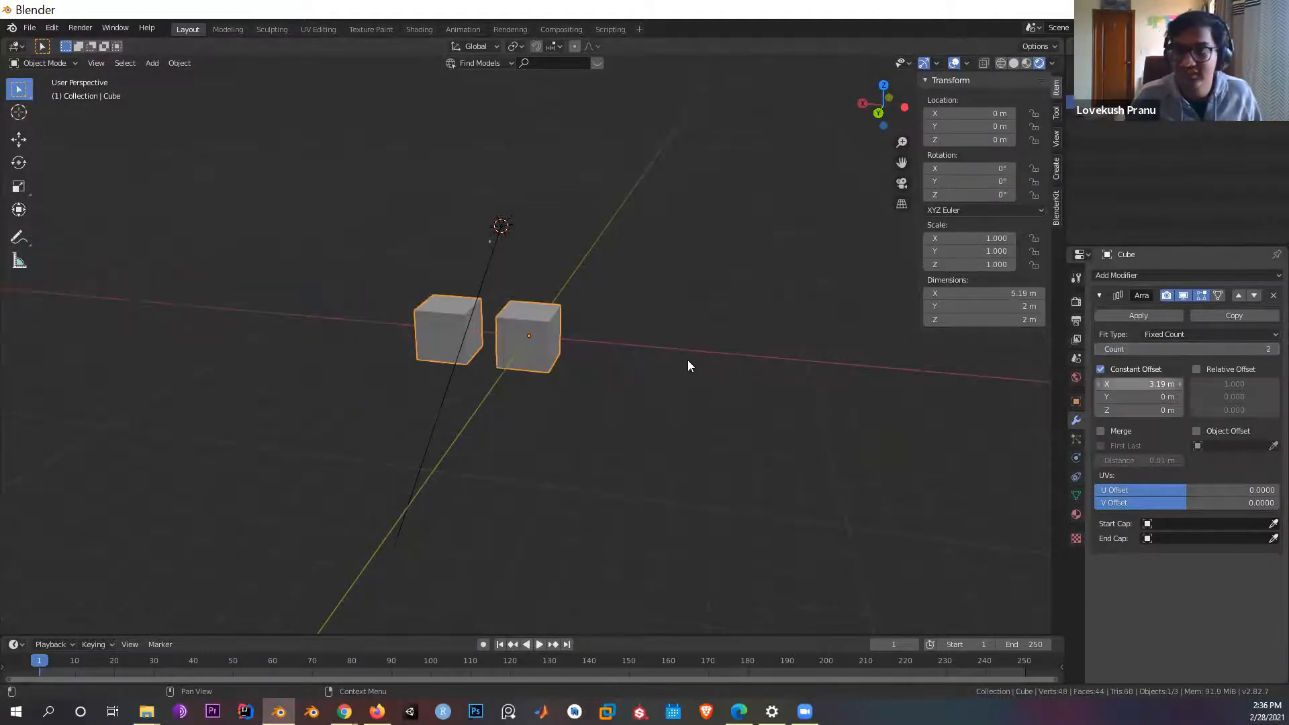
Step: View the two cubes and a second example render image, and apply the Array modifier
middle_click_drag(618, 397, 694, 113)
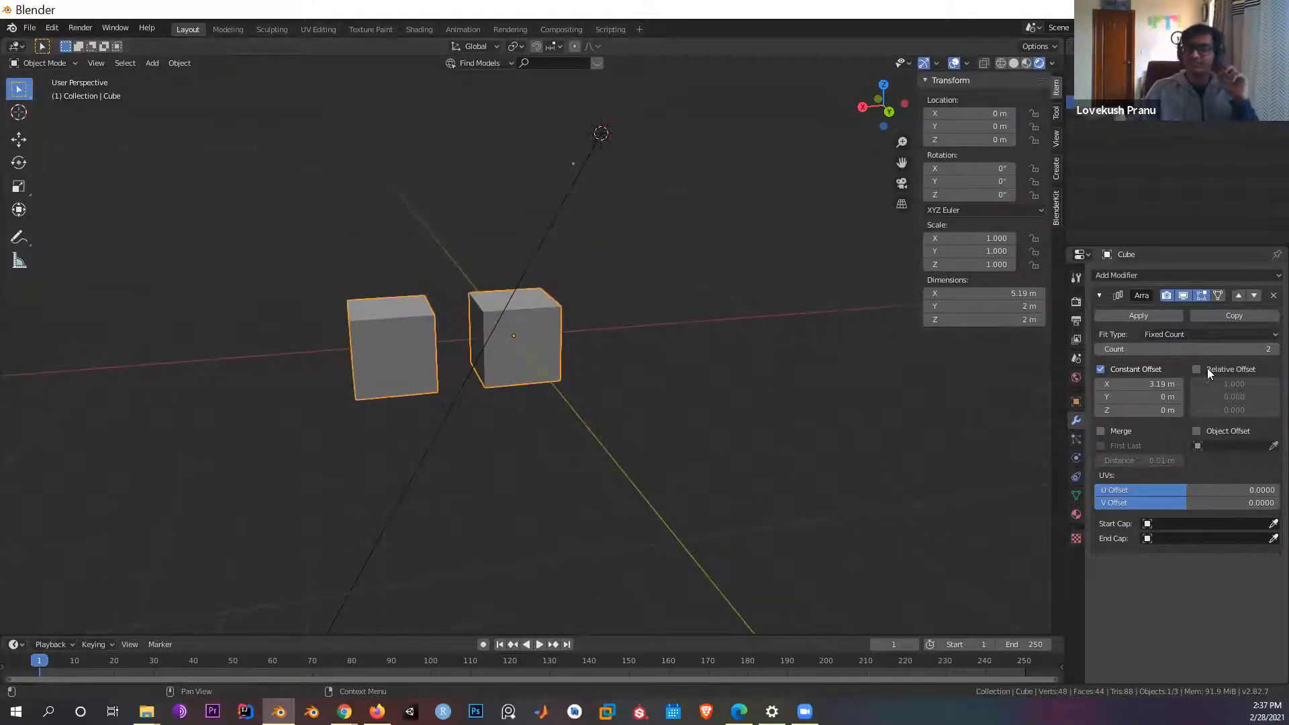
middle_click_drag(608, 453, 409, 345)
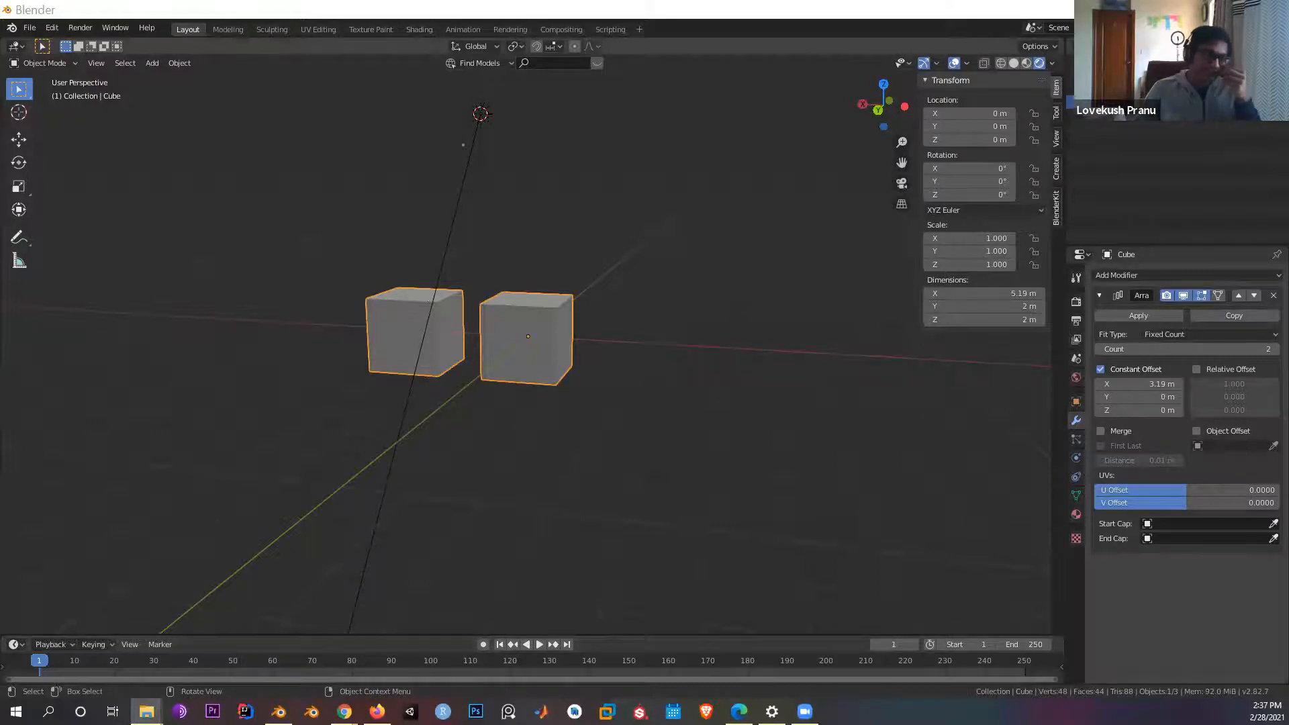
key("F12")
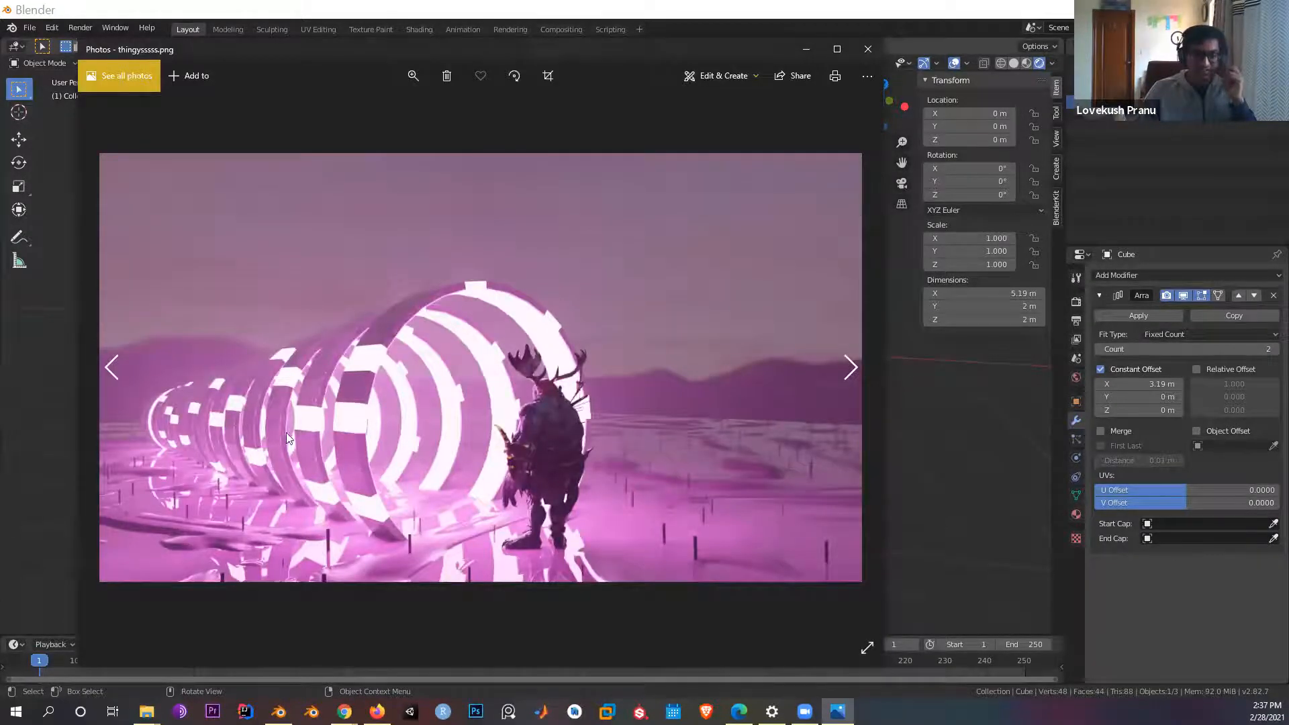
left_click(868, 48)
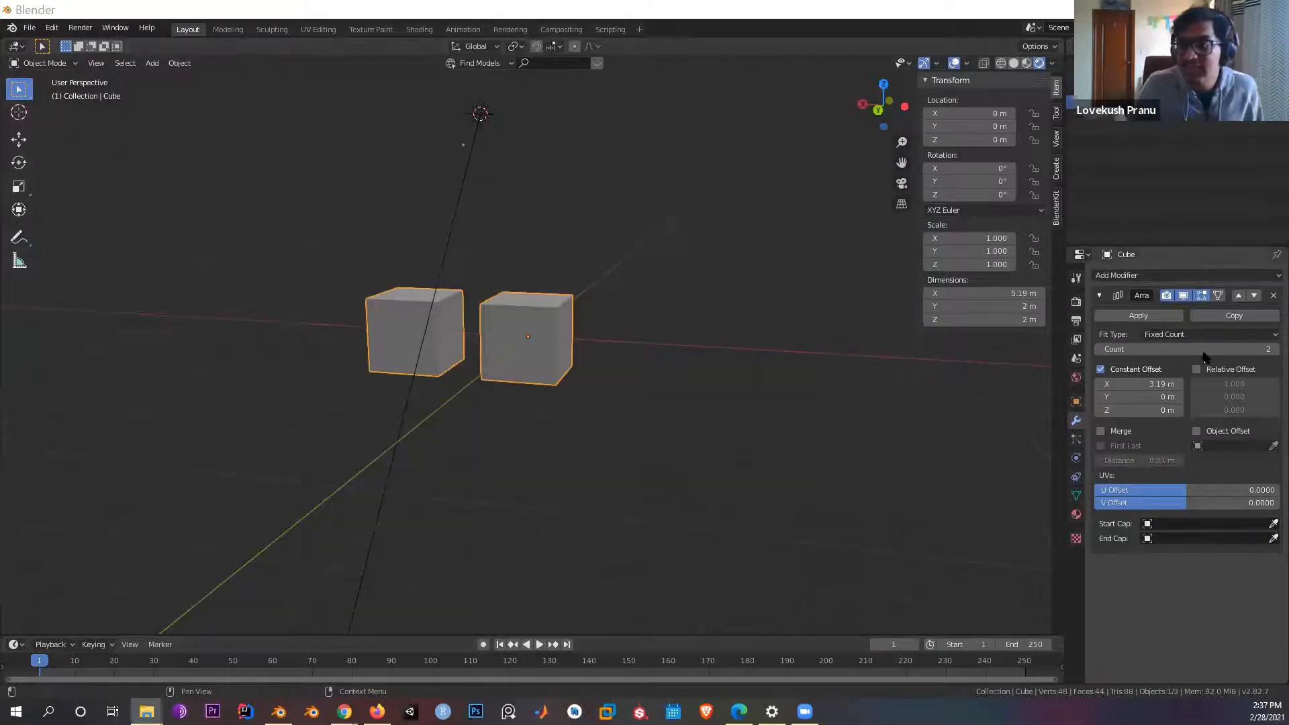
left_click(1136, 314)
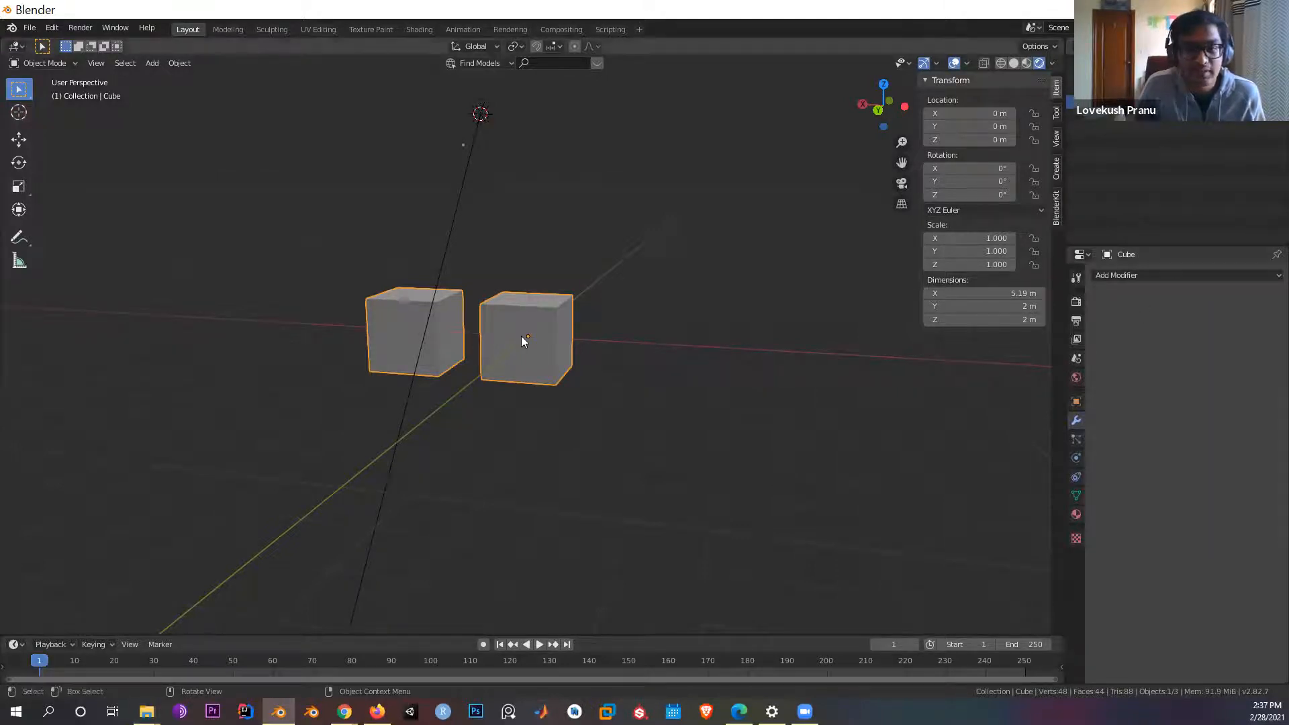
Step: Undo applying the Array modifier and check in Edit Mode which cube has editable geometry
left_click(1173, 274)
left_click(1173, 277)
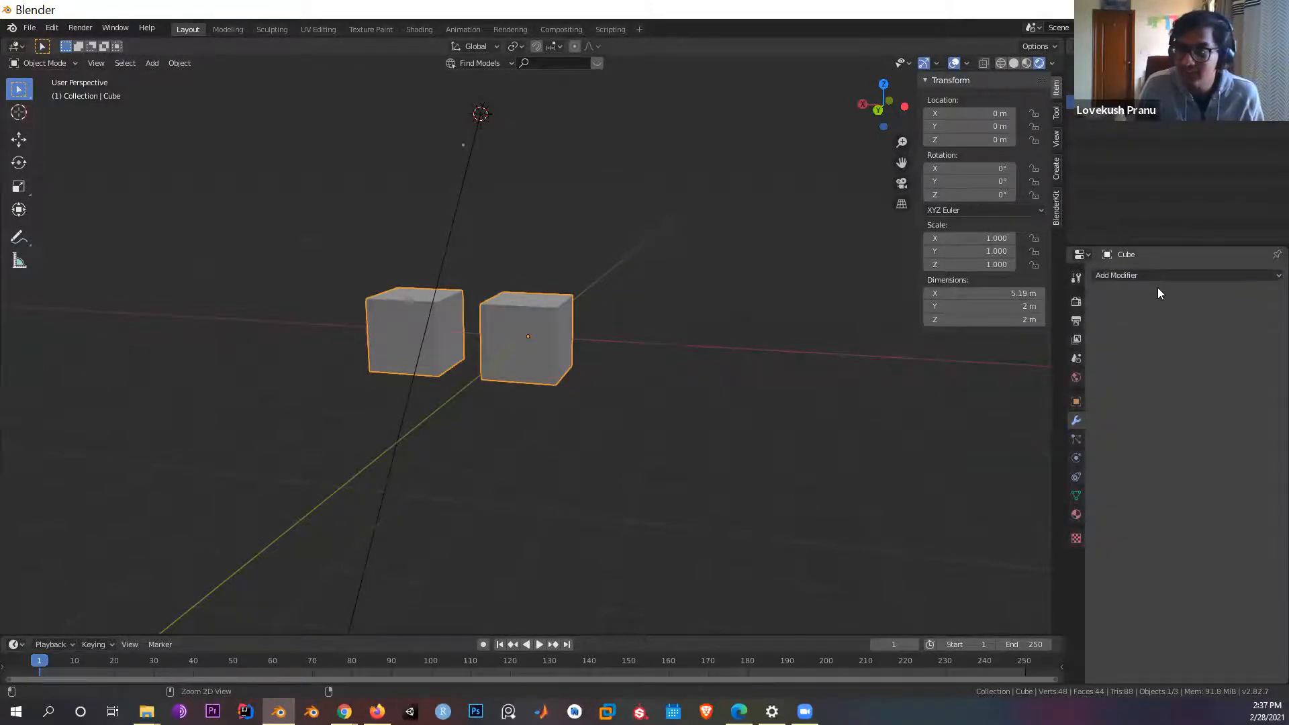
key("ctrl+z")
key("ctrl+z")
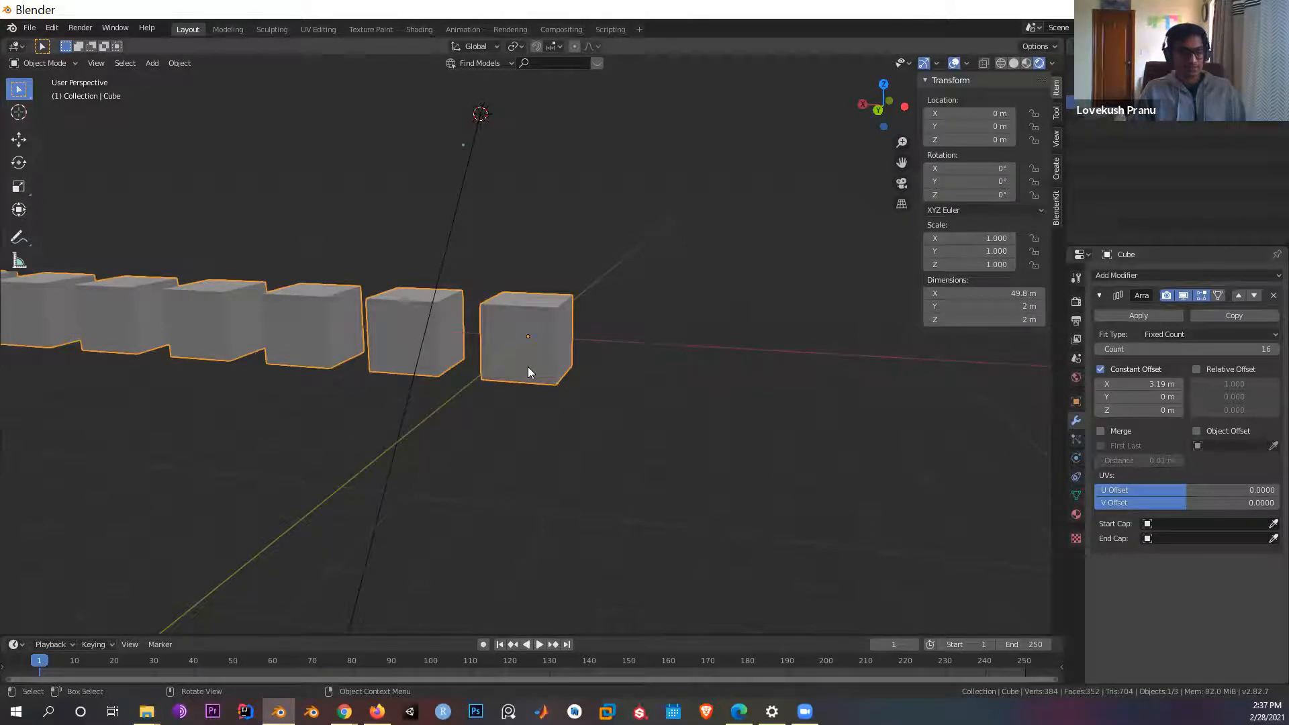
key("Tab")
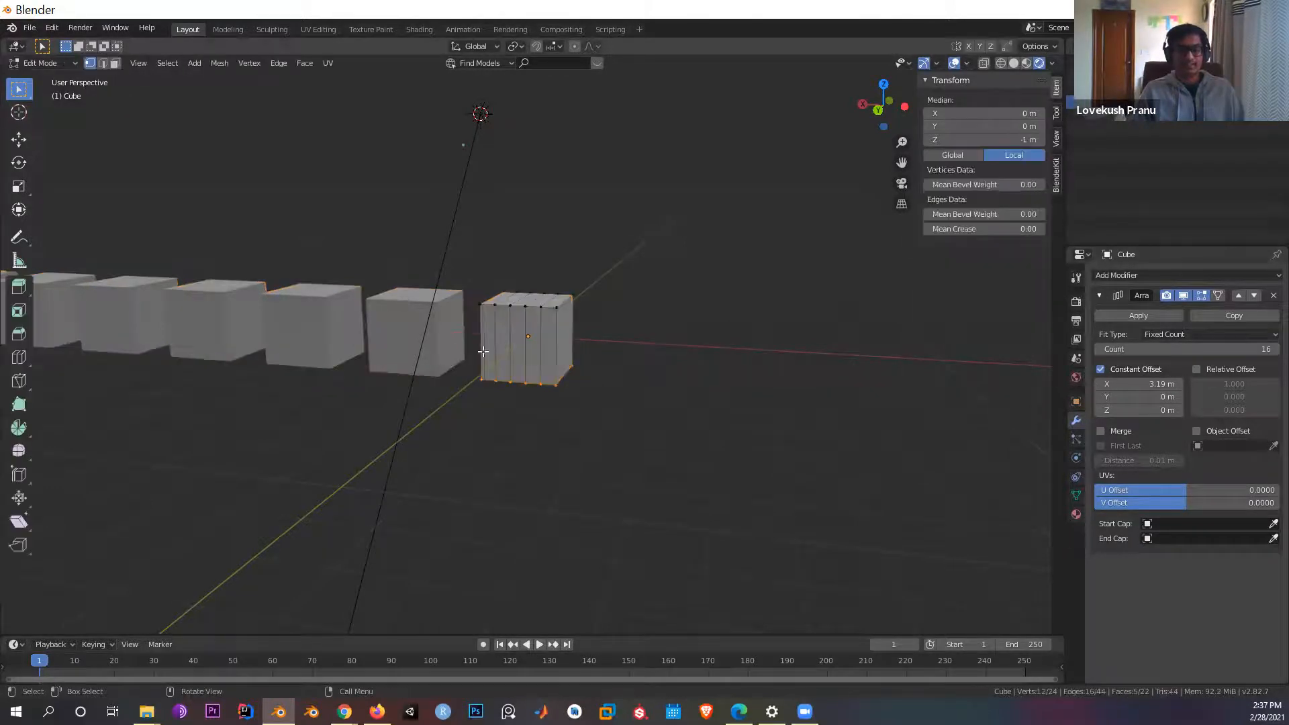
key("Tab")
Step: Set the Array count to 2 and apply the modifier
left_click(1262, 349)
type("2")
key("Return")
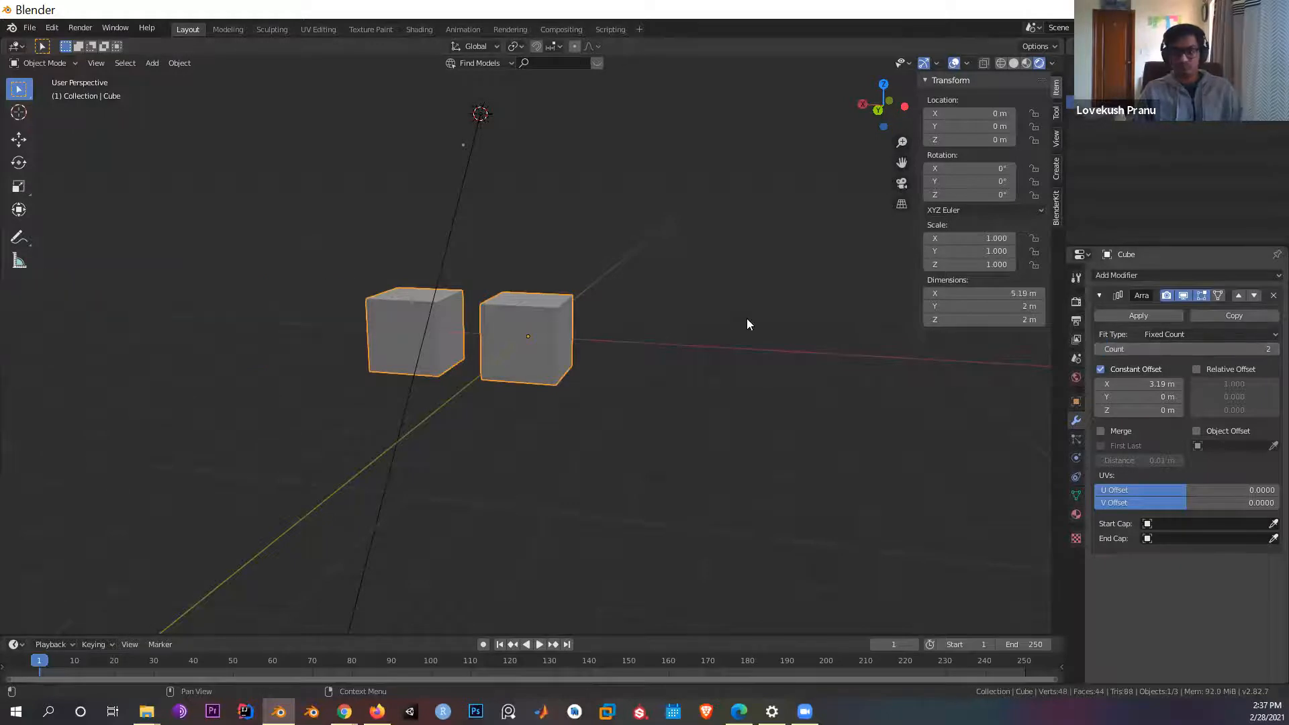
left_click(1148, 316)
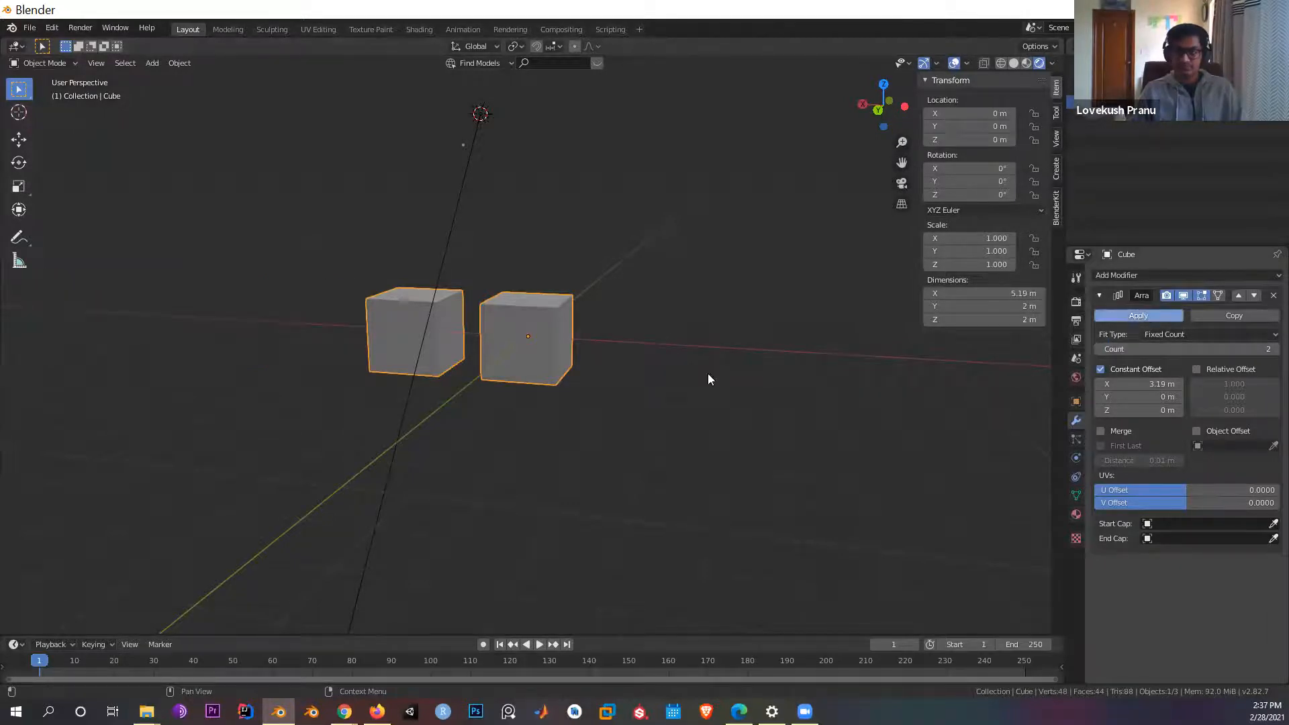
Step: Select the copied cube's vertices in Edit Mode and compare the mesh with its Object Mode display
key("Tab")
left_click_drag(280, 238, 467, 419)
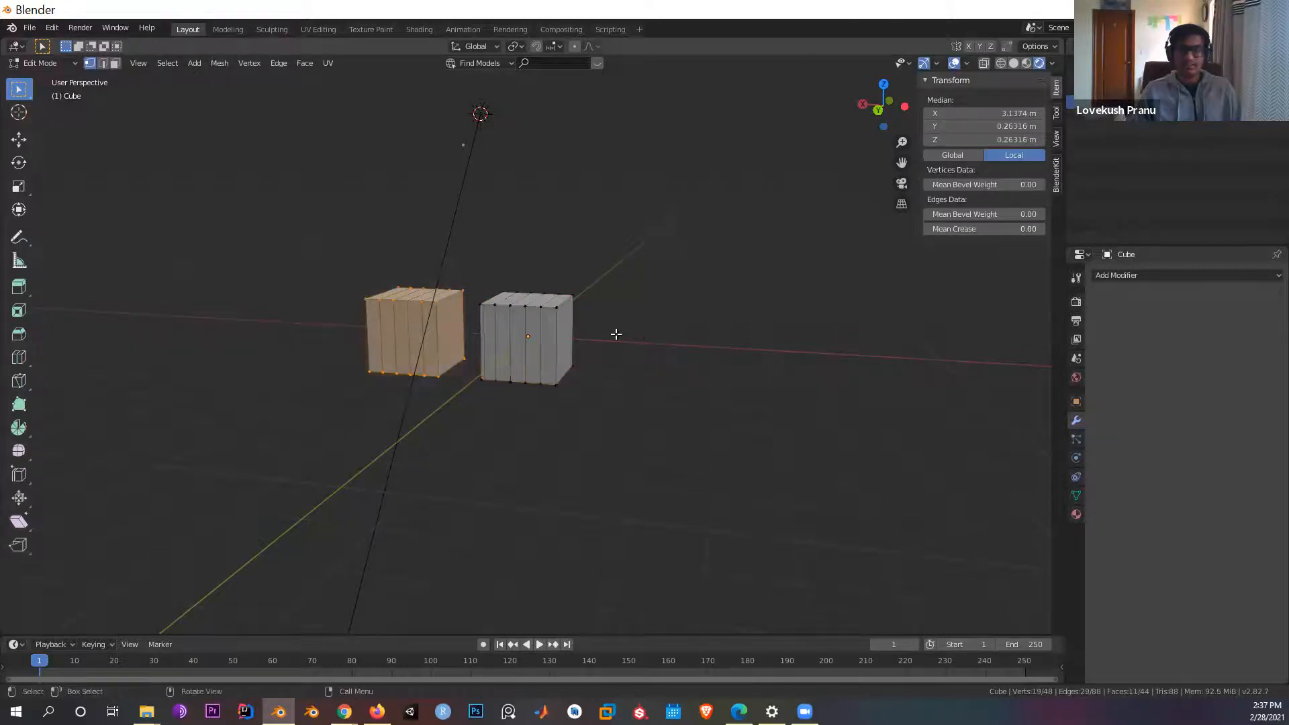
middle_click_drag(684, 345, 697, 352)
key("Tab")
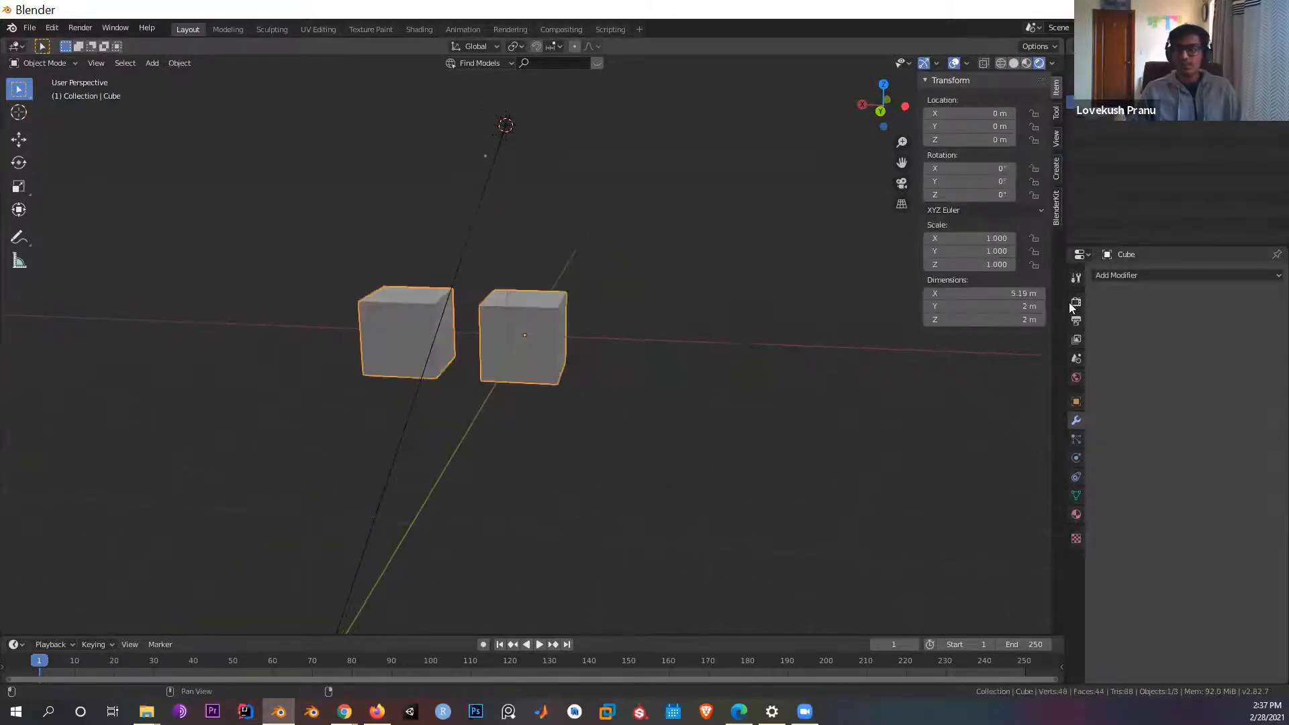
key("Tab")
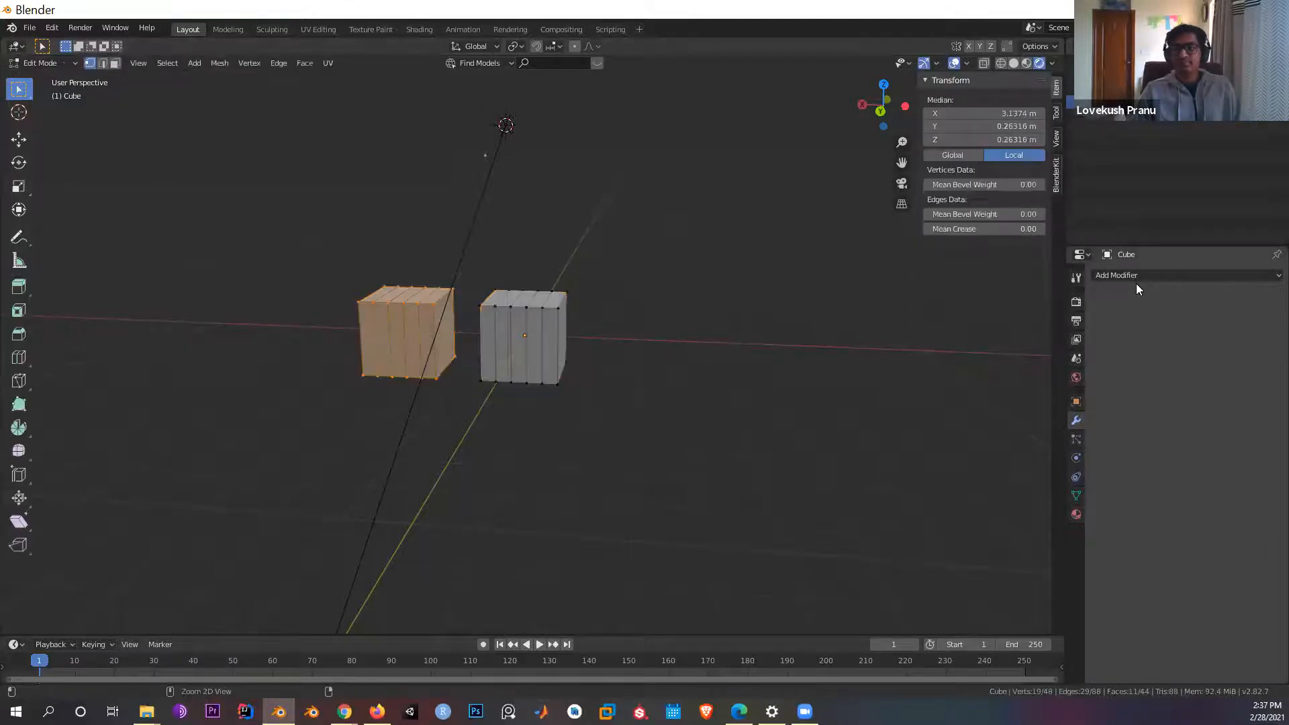
Step: Undo the applied array and remove the Array modifier from the cube
key("ctrl+z")
key("ctrl+z")
key("ctrl+z")
key("Tab")
key("Tab")
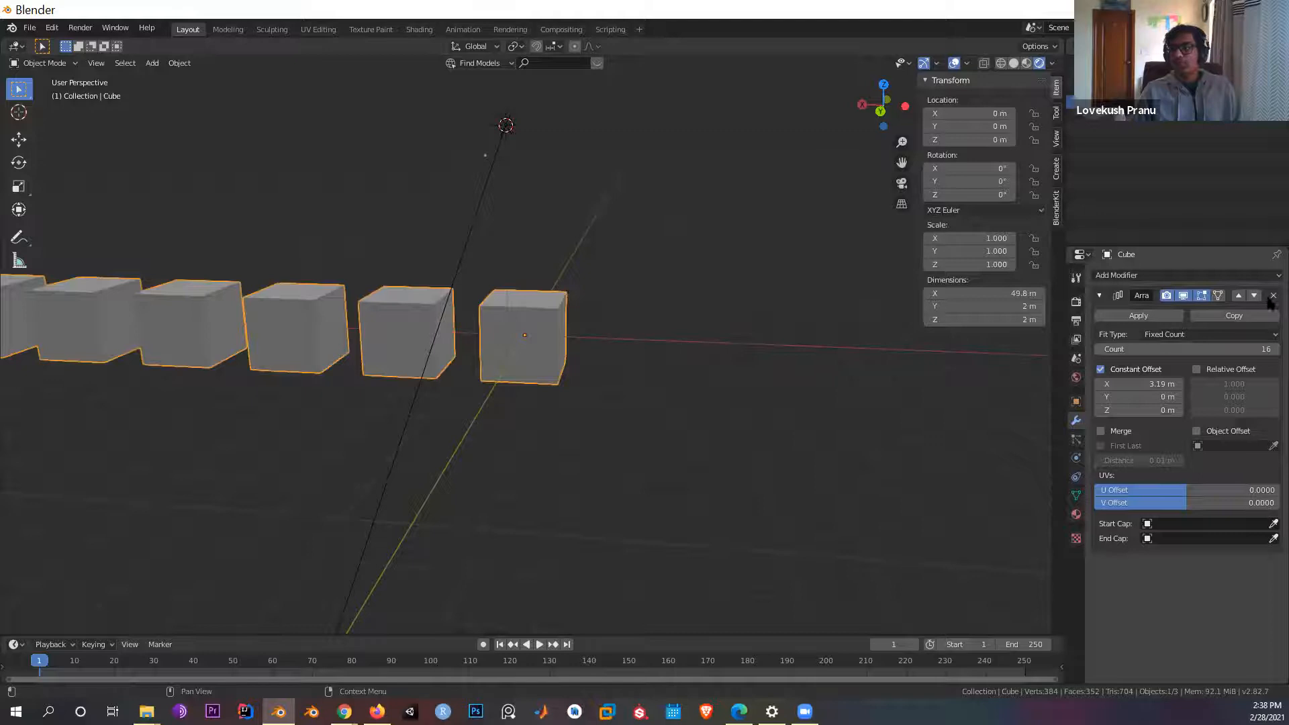
left_click(1271, 295)
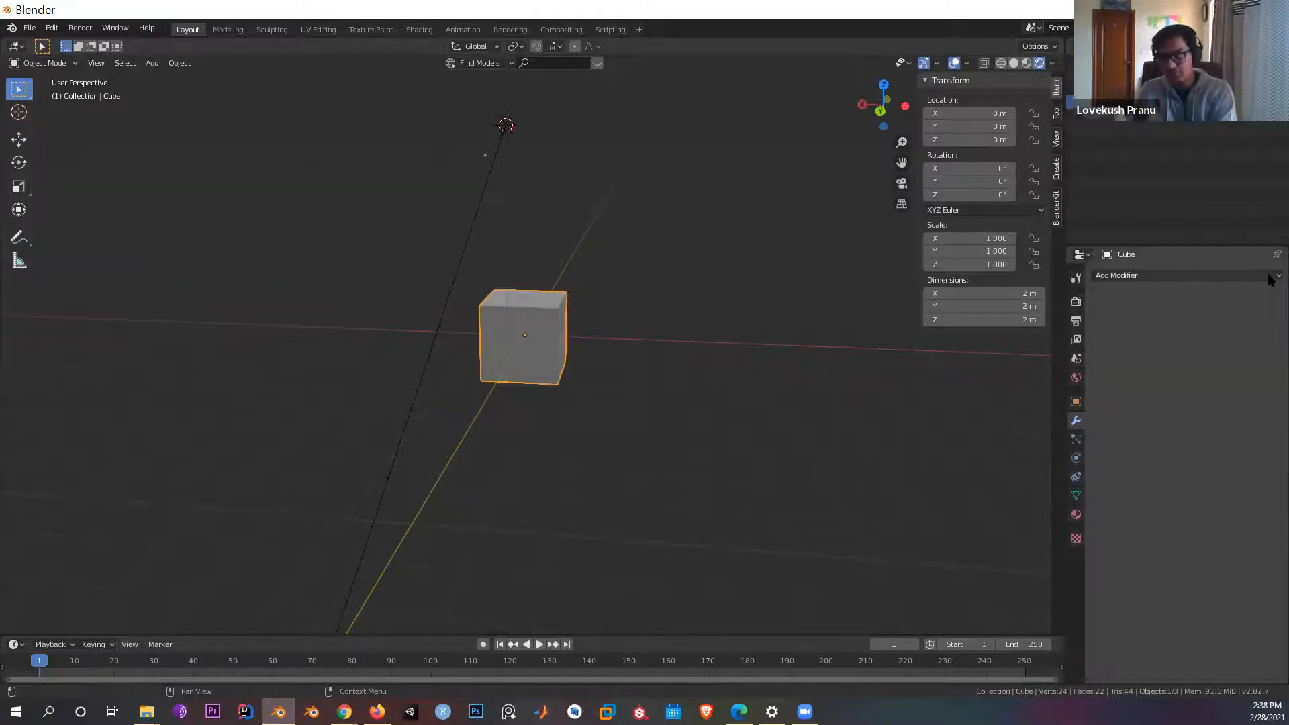
Step: Add a Bevel modifier to the cube and inspect its bevelled edges up close
left_click(1260, 278)
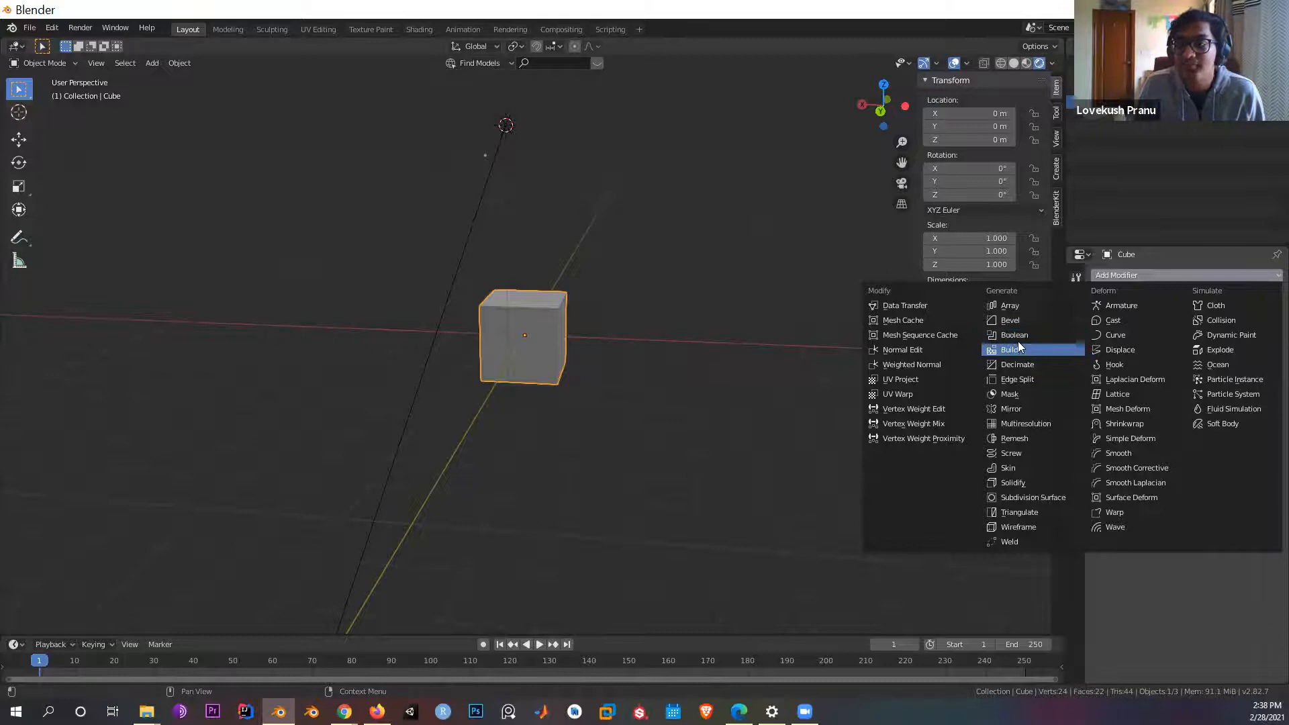
left_click(1013, 320)
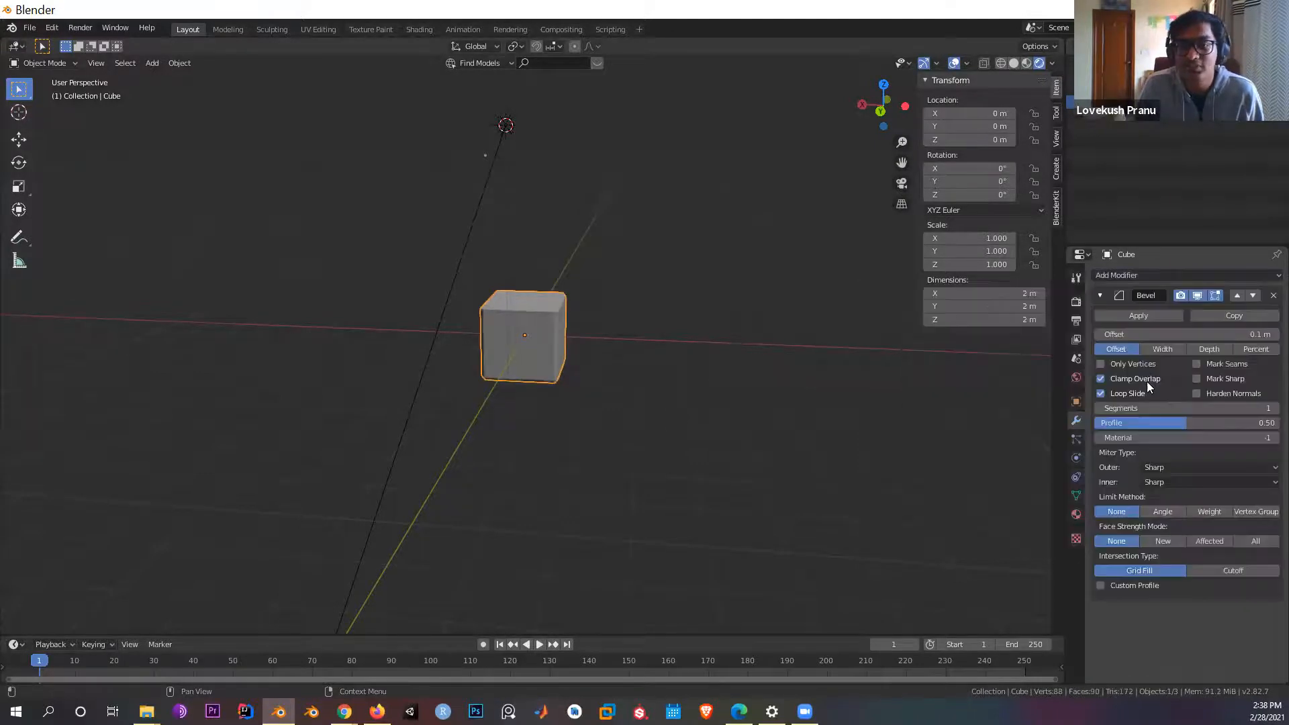
scroll(606, 360, "up", 4)
middle_click_drag(650, 342, 607, 348)
scroll(607, 348, "up", 3)
scroll(611, 344, "down", 2)
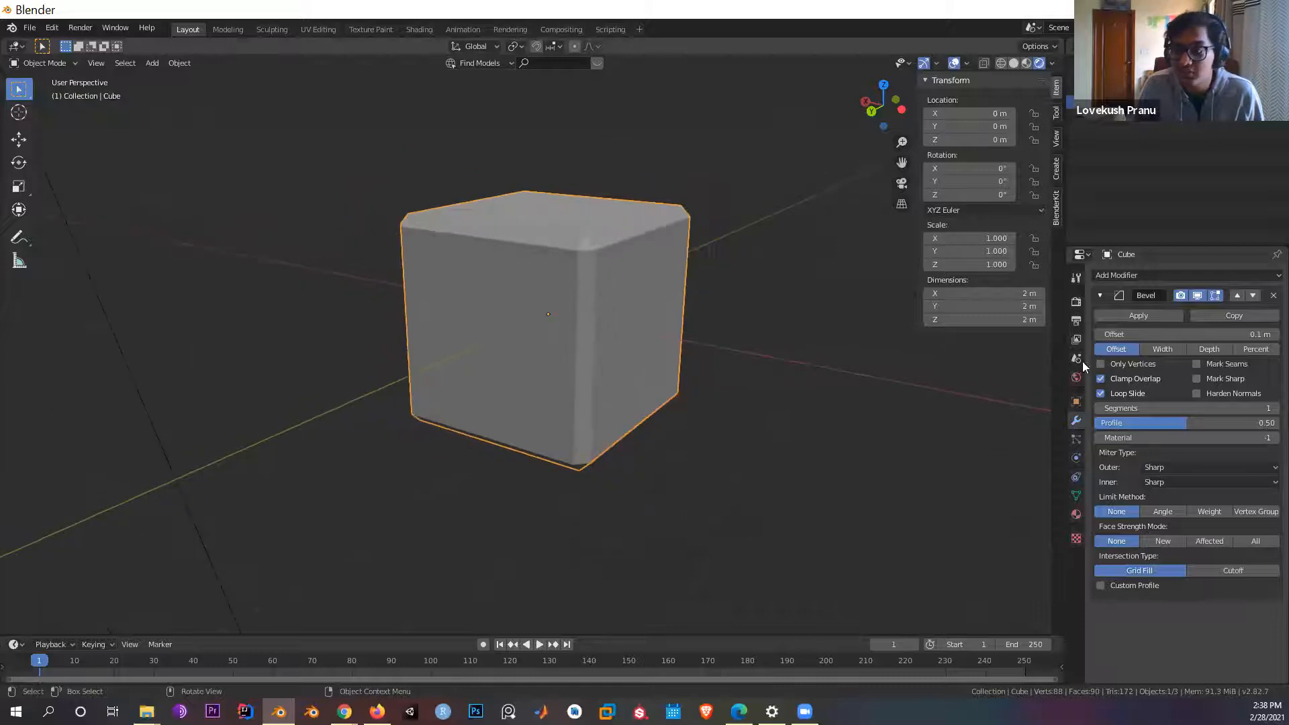
scroll(628, 266, "up", 2)
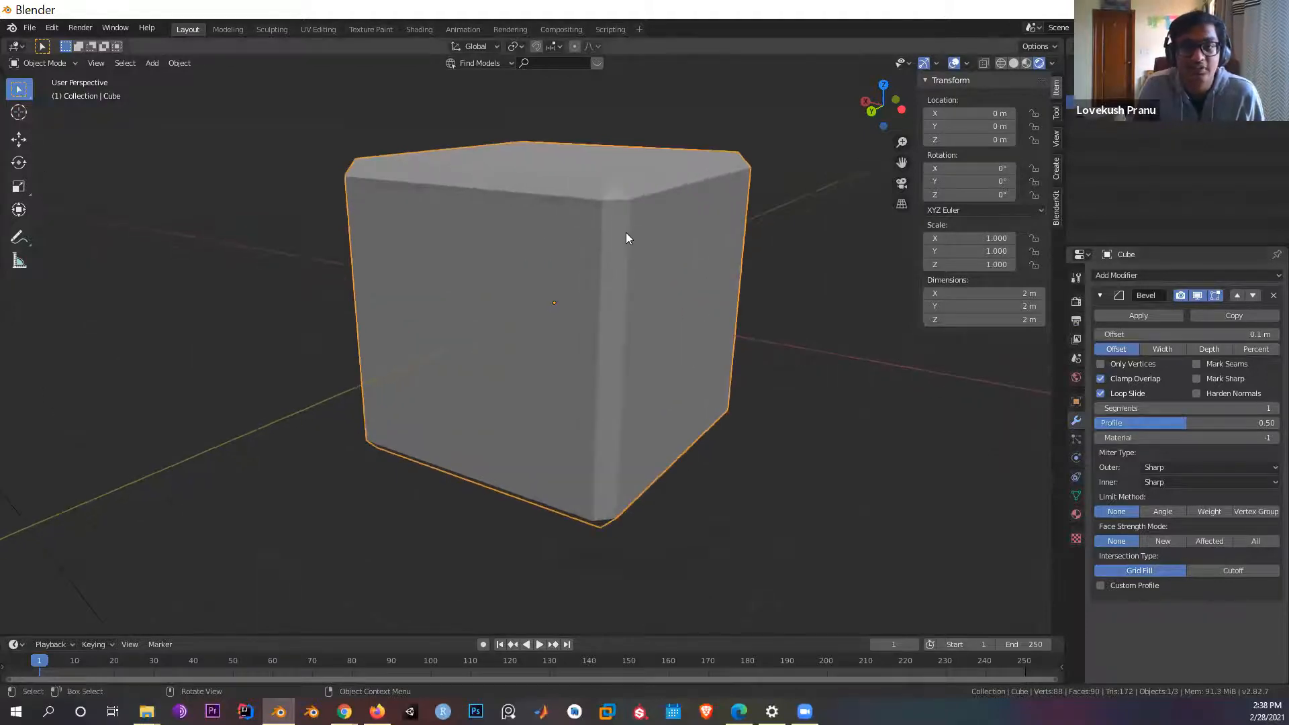
Step: Increase the Bevel modifier's segments to 8 and turn off Loop Slide to round the cube's edges
middle_click_drag(626, 233, 593, 231)
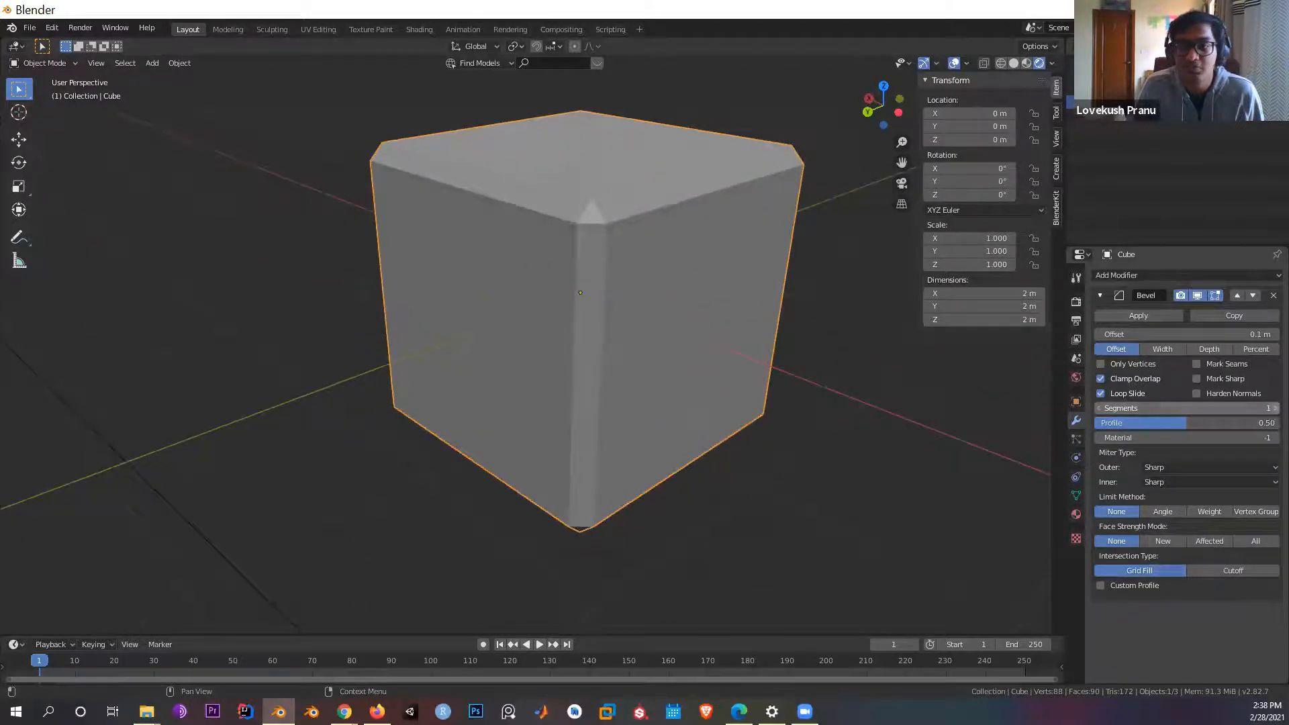
left_click(1269, 409)
left_click(1269, 409)
left_click(1269, 409)
middle_click_drag(628, 289, 710, 111)
middle_click_drag(533, 211, 507, 237)
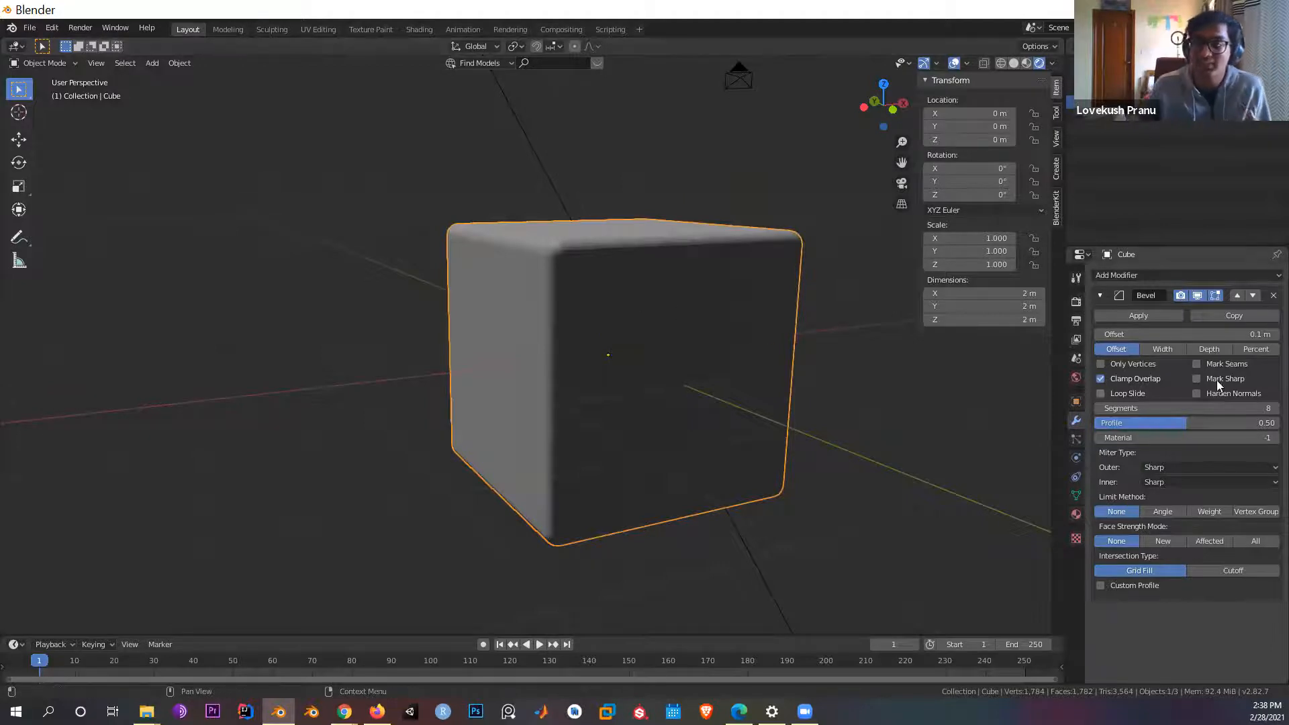
Step: Check the cube's base mesh in Edit Mode against its bevelled shape in Object Mode
key("Tab")
key("Tab")
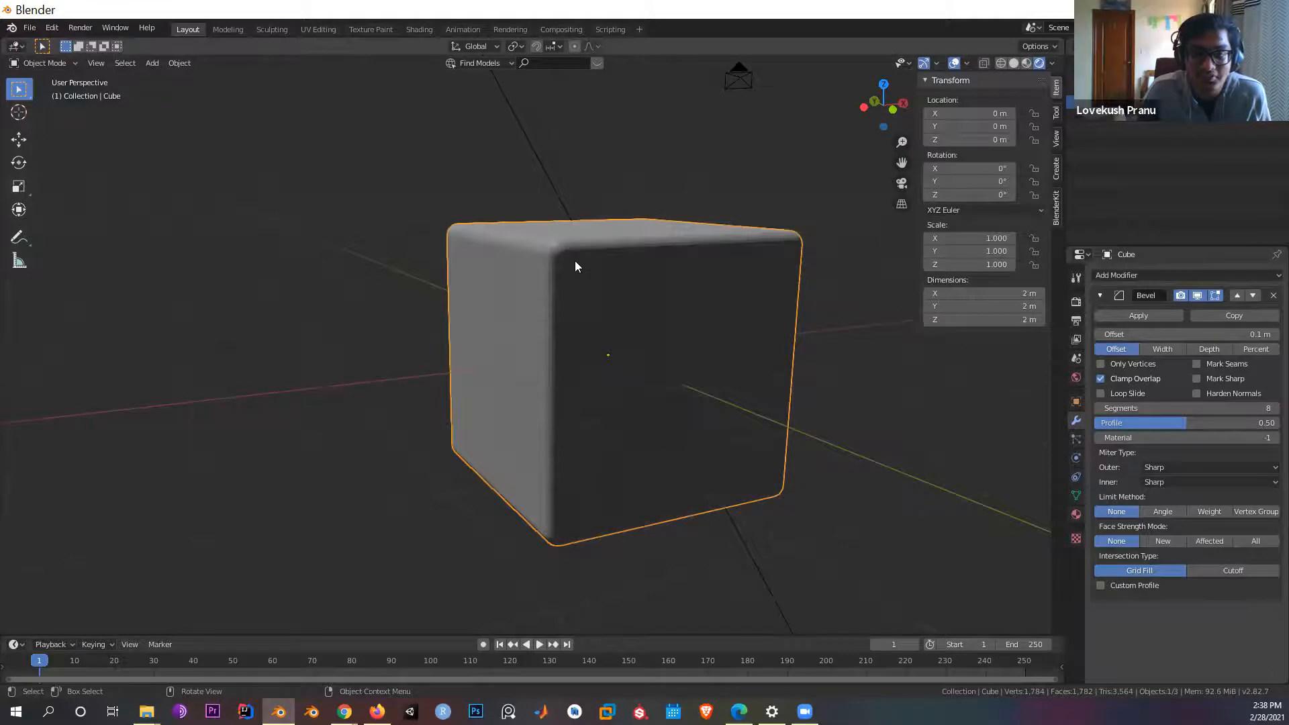
middle_click_drag(650, 270, 739, 308)
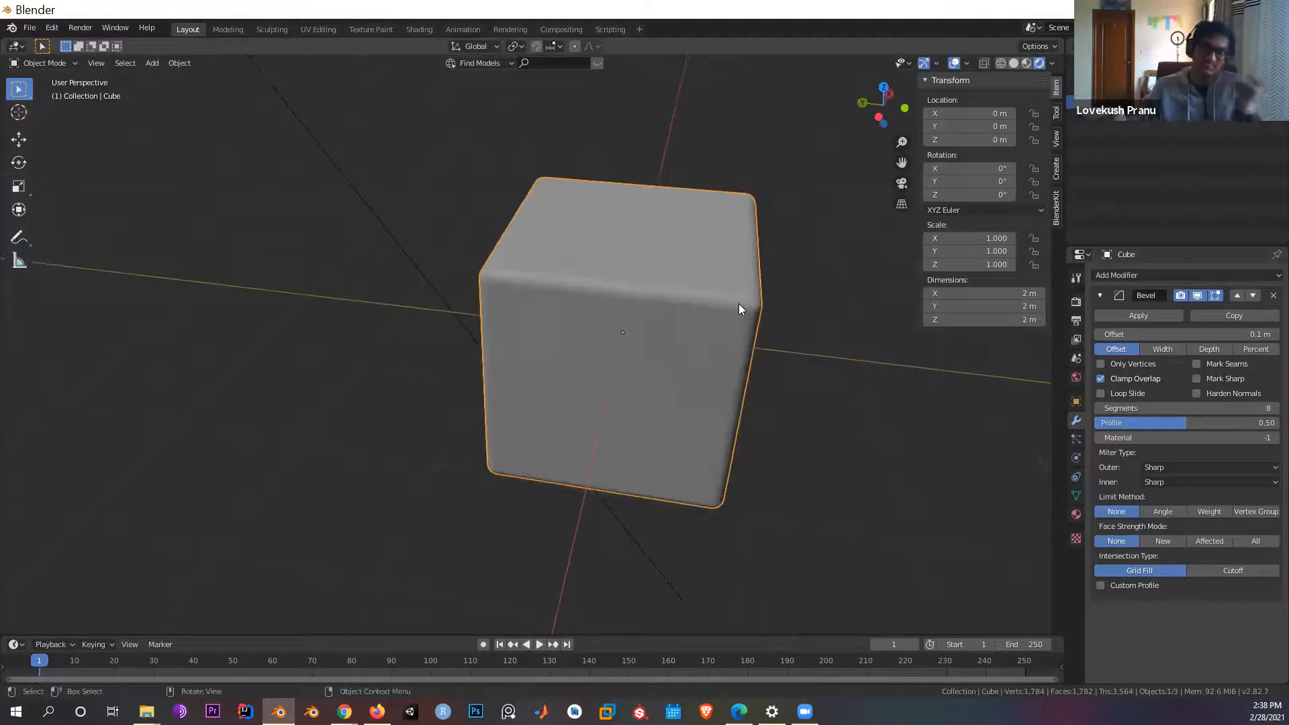
Step: Reduce the Bevel modifier's segments to 4
scroll(739, 308, "down", 6)
middle_click_drag(633, 315, 1024, 406)
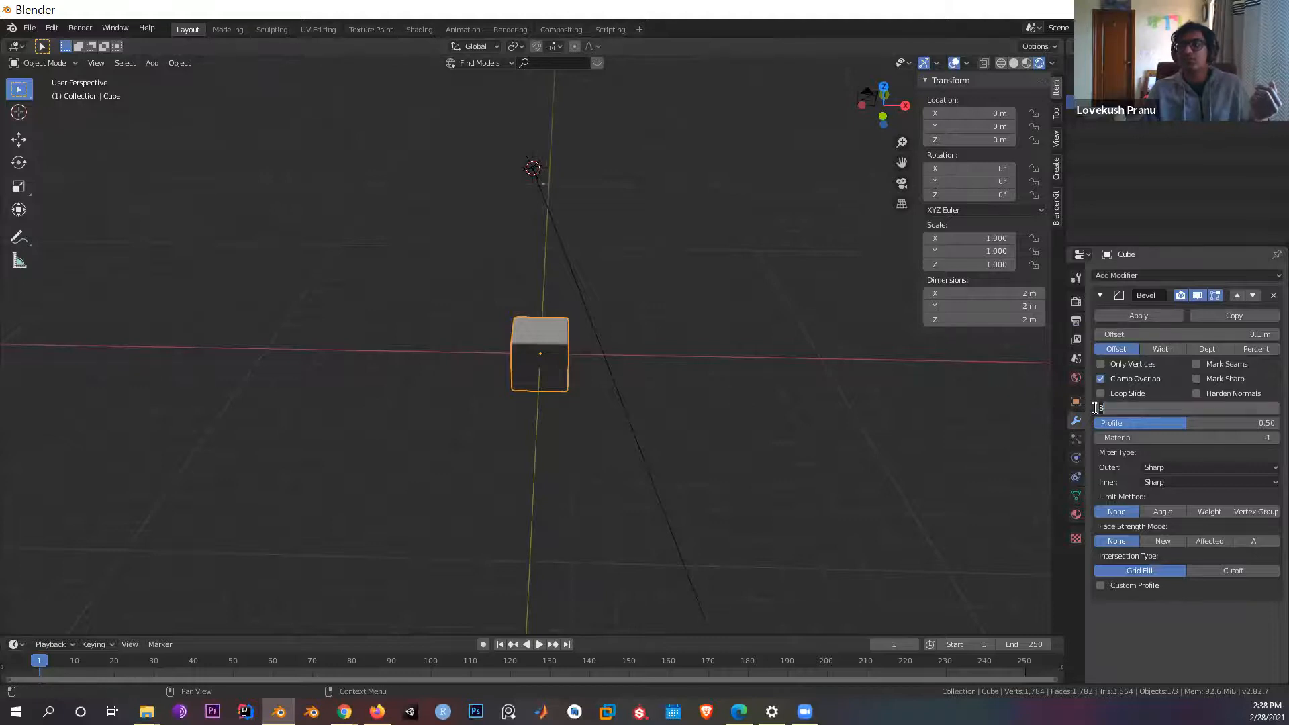
left_click(1098, 407)
left_click(1098, 407)
left_click(1099, 407)
left_click(1098, 407)
left_click(1098, 407)
left_click(1098, 407)
left_click(1273, 407)
left_click(1272, 407)
scroll(707, 380, "up", 1)
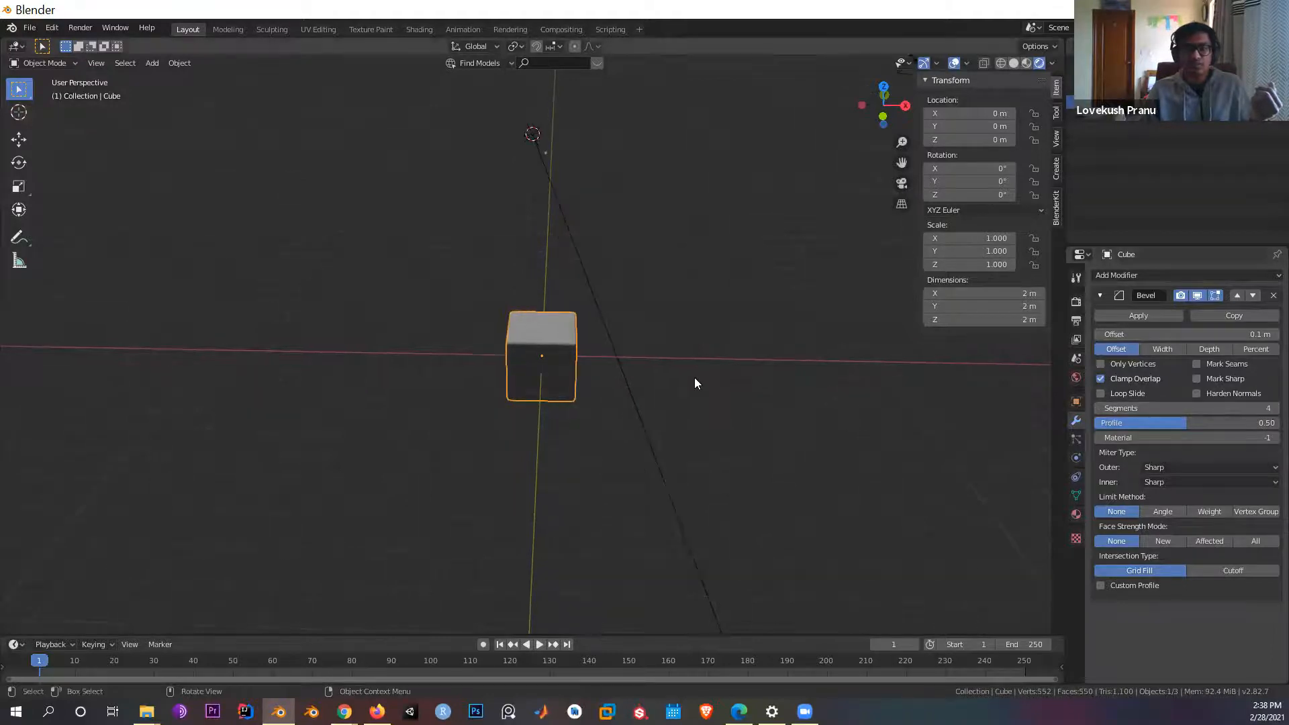
scroll(696, 379, "up", 6)
Step: Apply Shade Smooth to the bevelled cube, deselect it and inspect its rounded edges up close
left_click(699, 378)
middle_click_drag(699, 377, 679, 366)
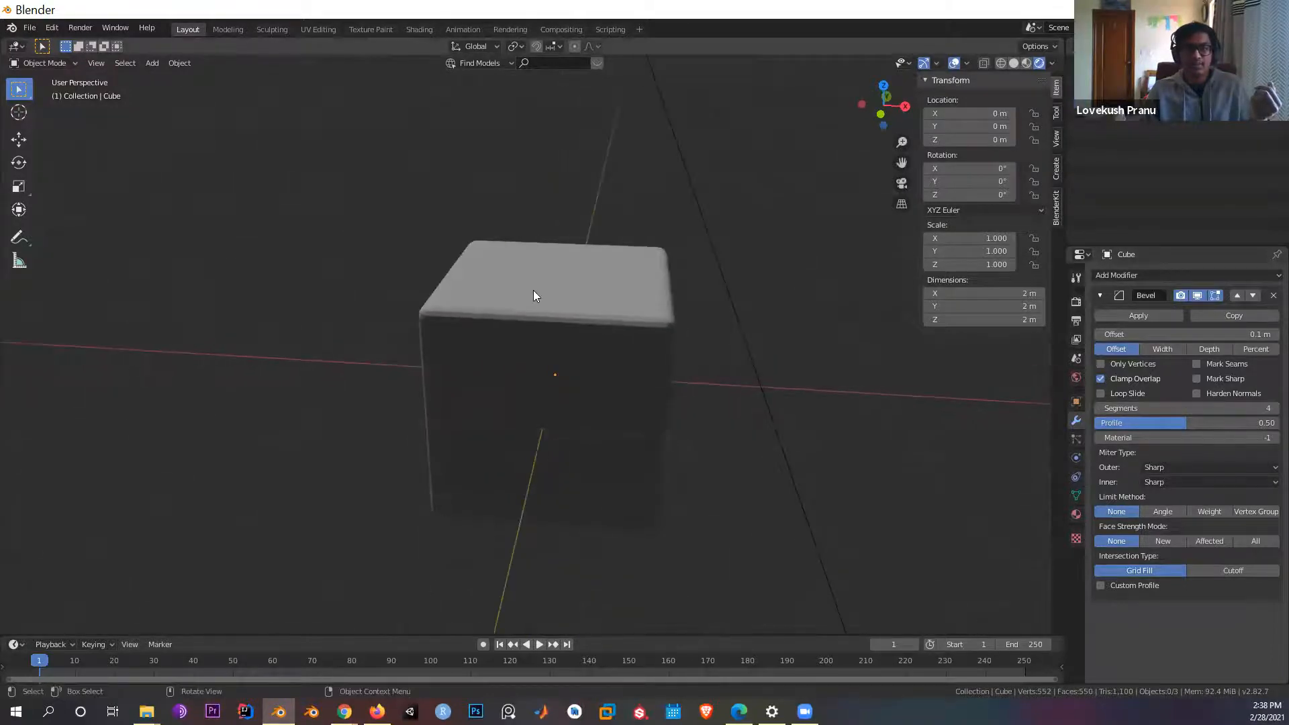
left_click(534, 290)
right_click(534, 291)
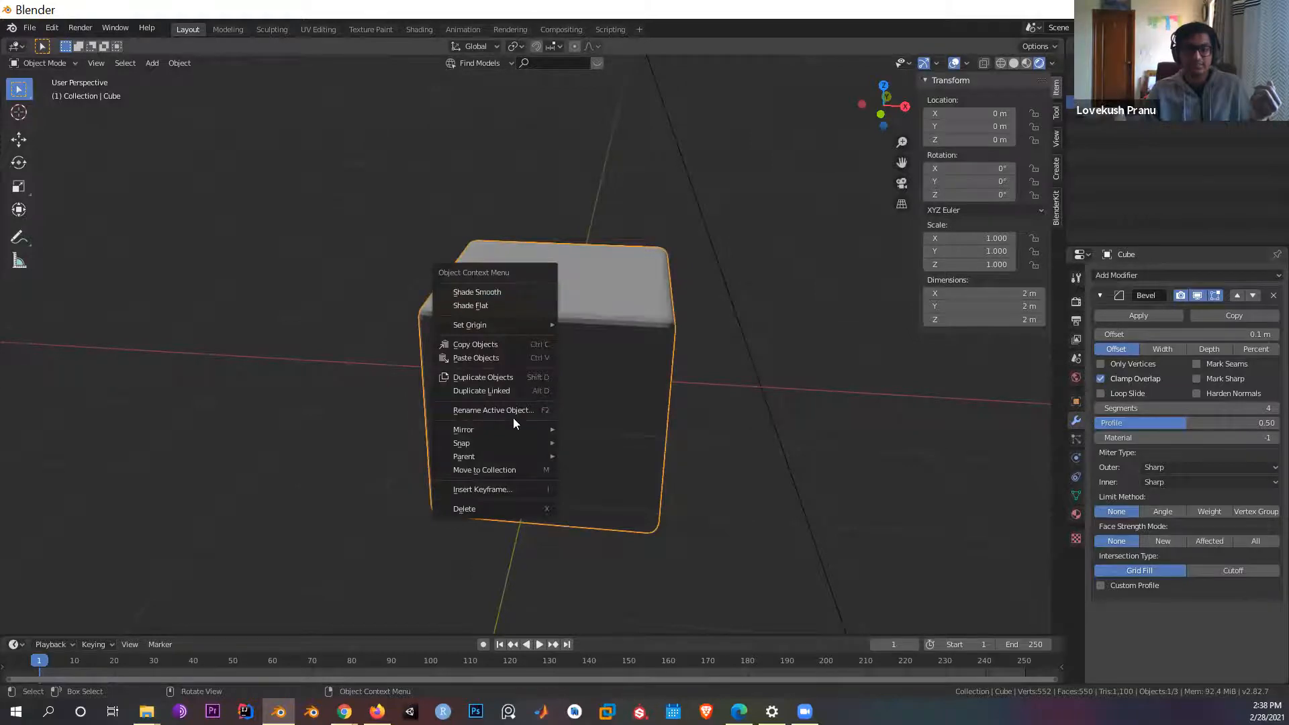
left_click(488, 292)
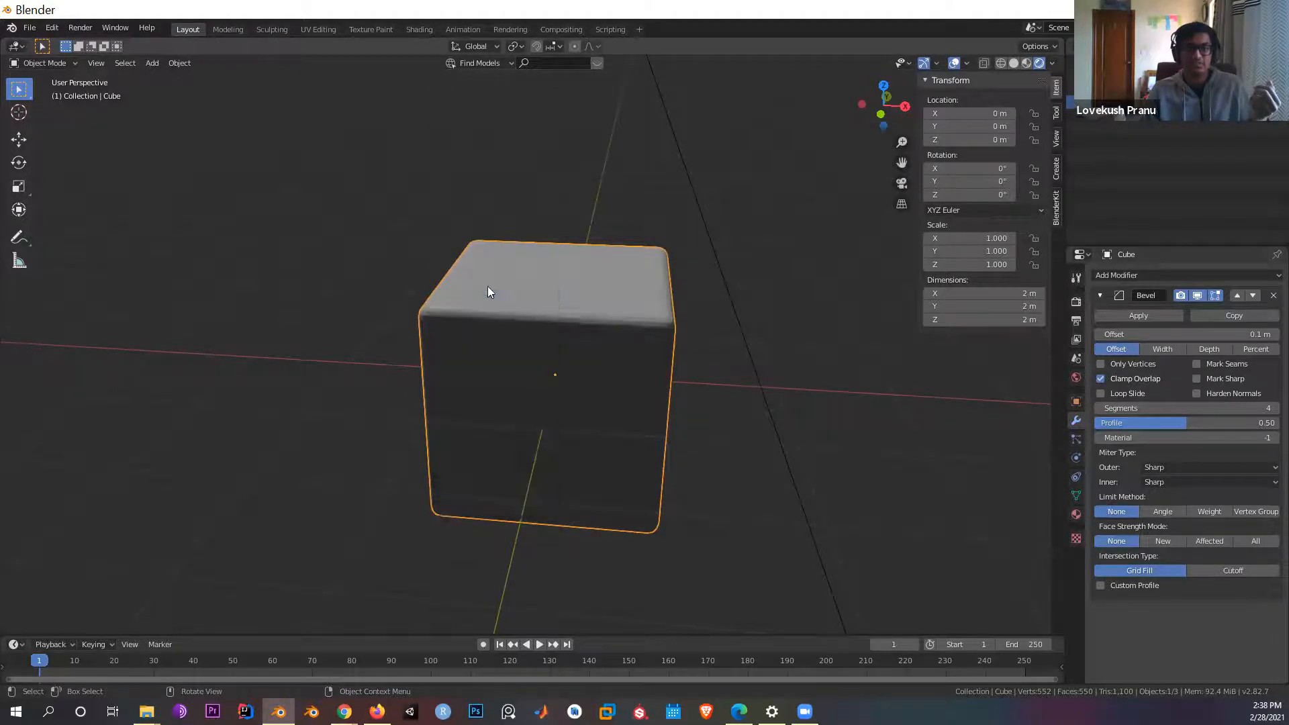
middle_click_drag(783, 360, 816, 408)
scroll(765, 354, "up", 5)
left_click(815, 374)
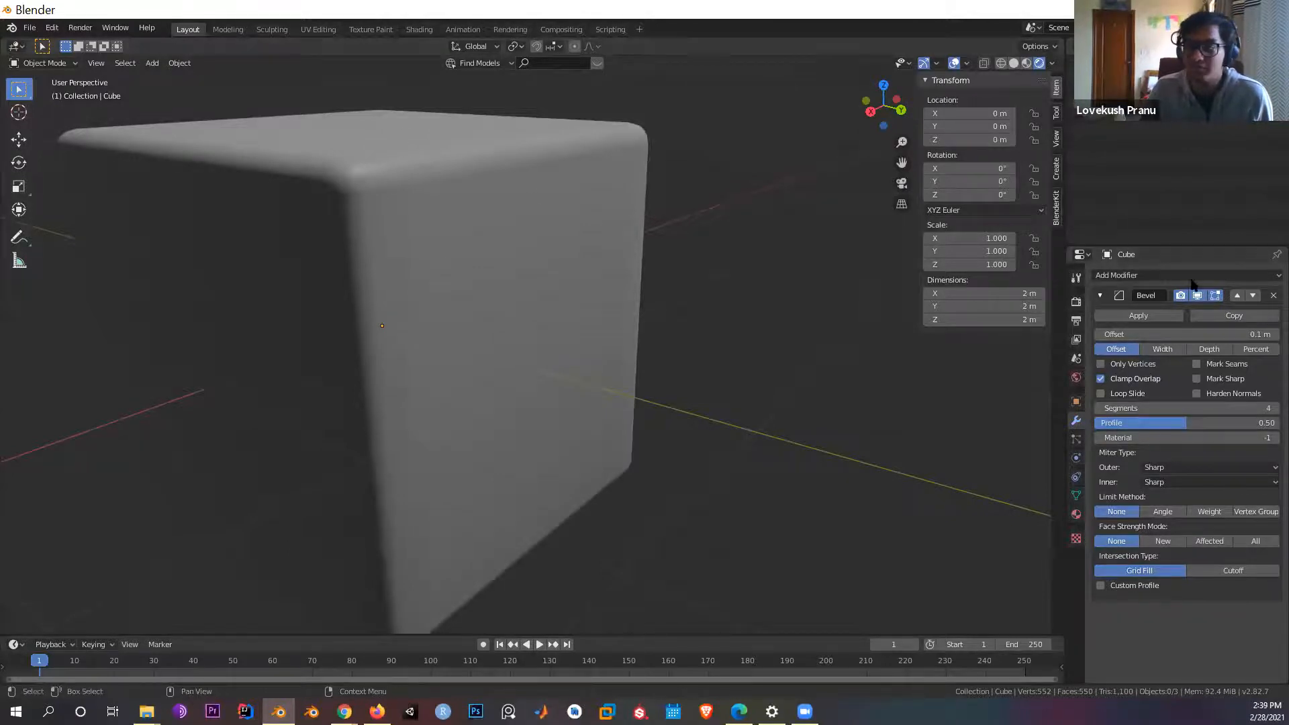
Step: Remove the Bevel modifier from the cube and look through the list of available modifiers
left_click(1273, 296)
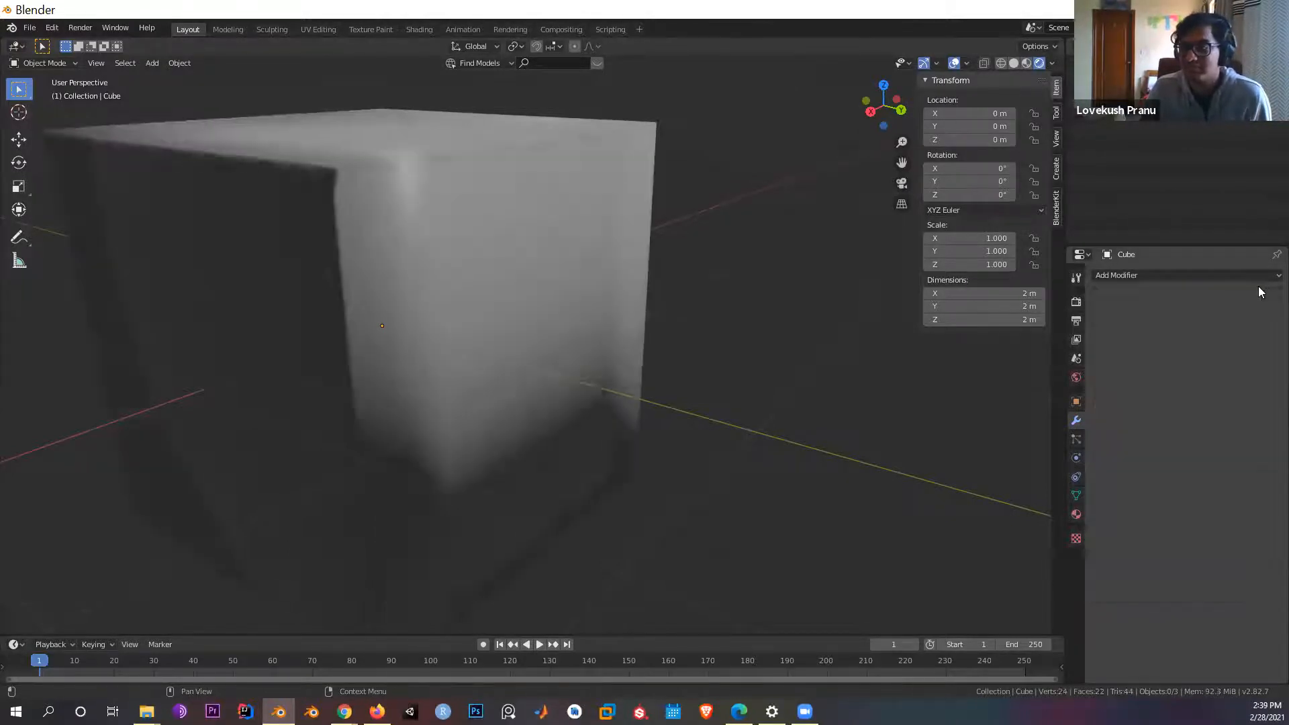
left_click(1206, 277)
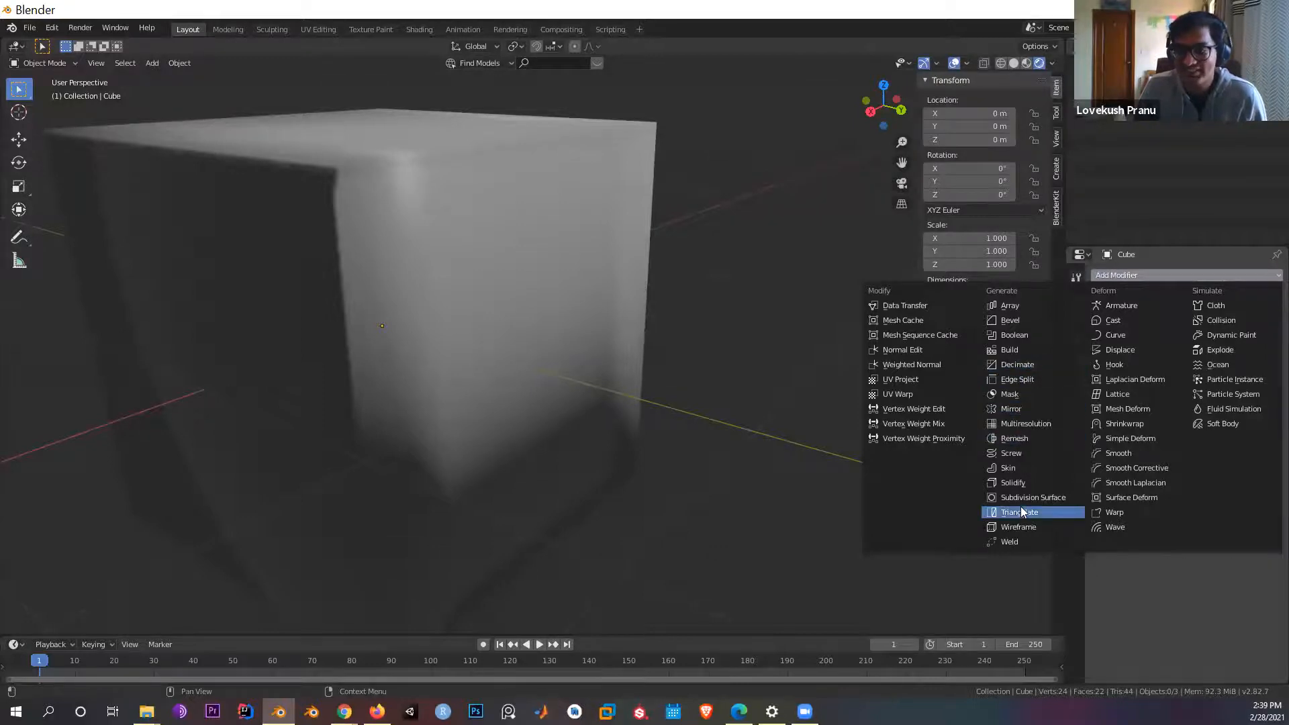
Step: Delete the smooth-shaded cube from the scene
left_click(414, 263)
scroll(474, 249, "down", 3)
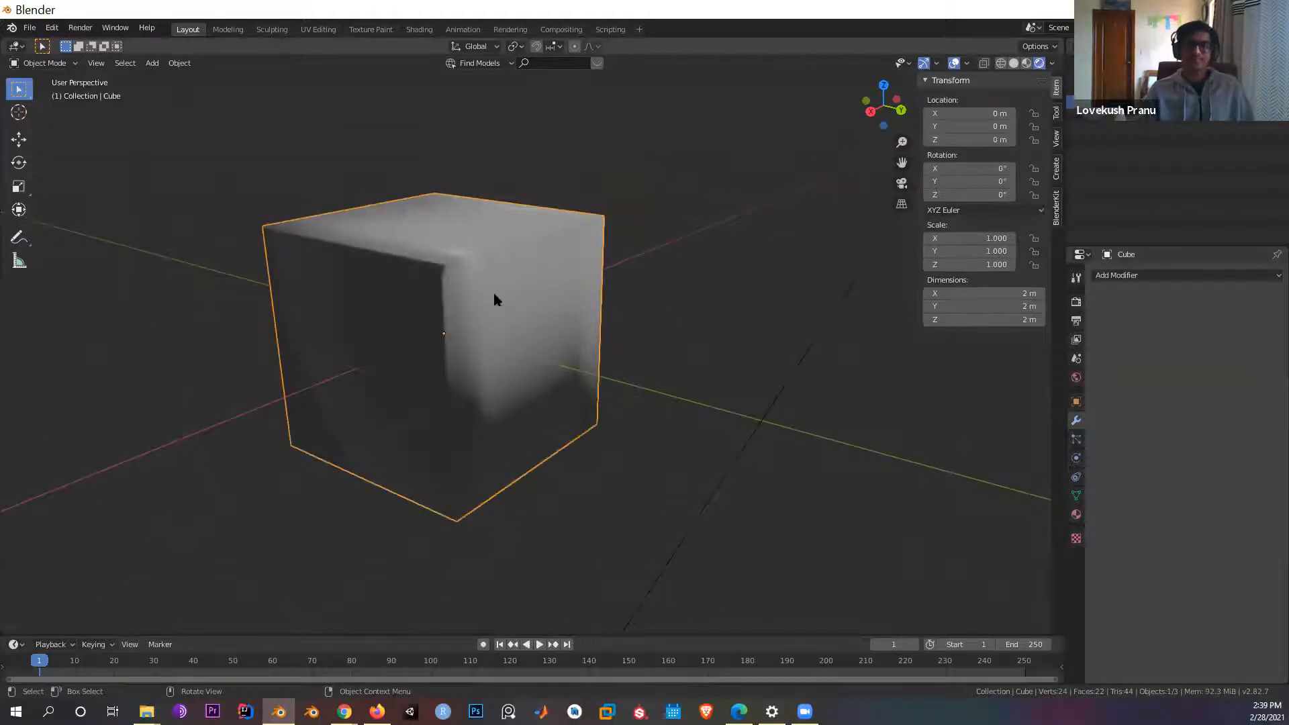
key("x")
key("Return")
middle_click_drag(572, 314, 564, 317)
scroll(565, 317, "down", 6)
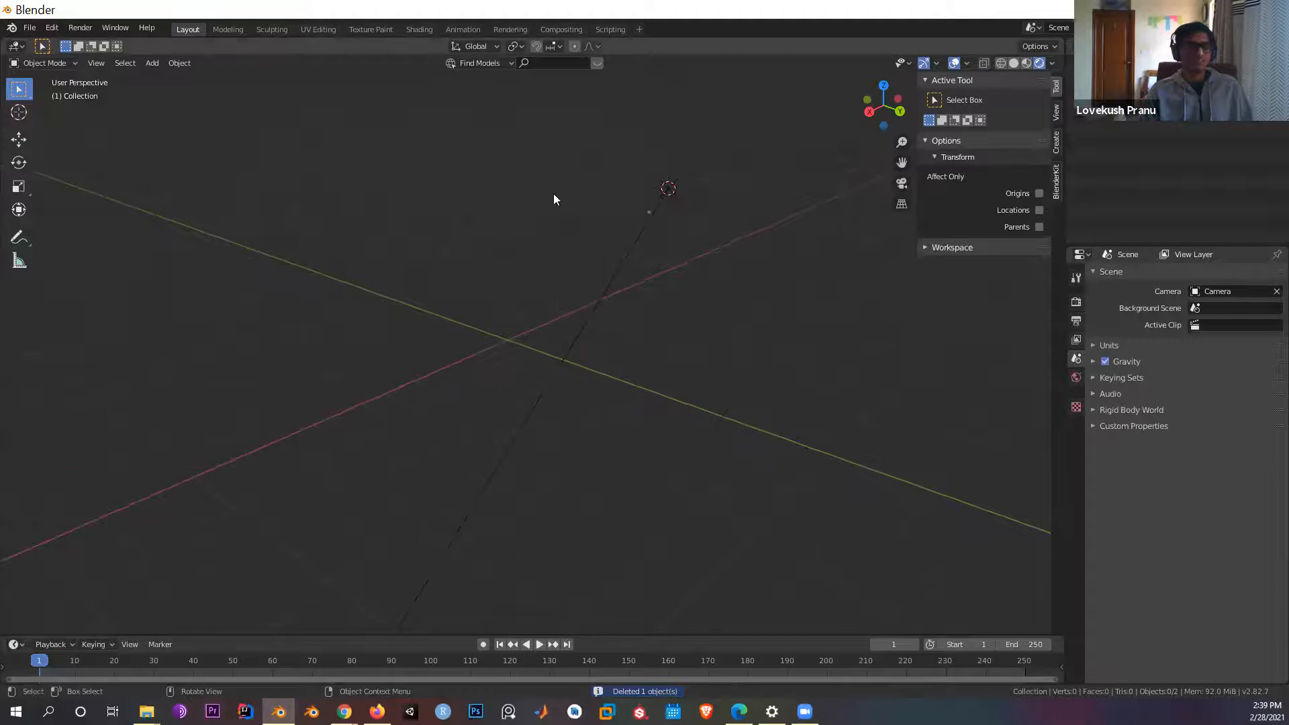
Step: Select the sun light and place the 3D cursor at the world origin, then reposition it slightly above the axes
left_click(678, 204)
left_click(20, 113)
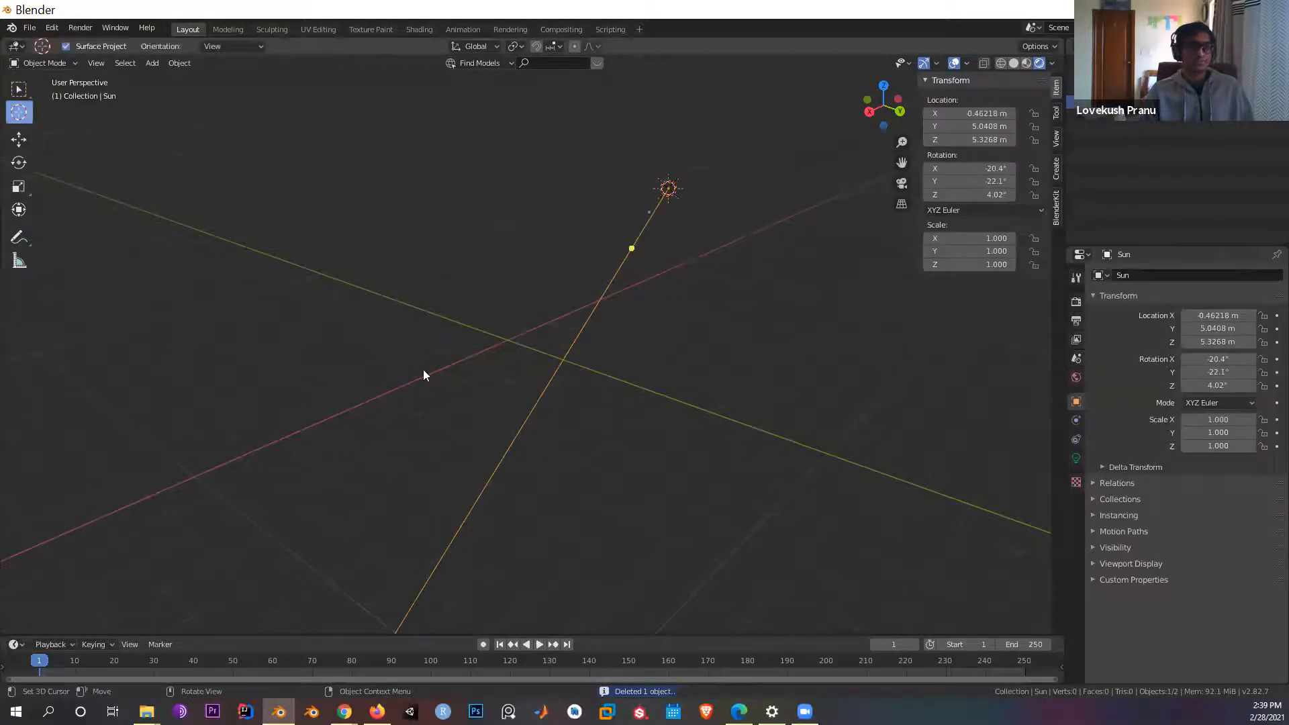
left_click(507, 340)
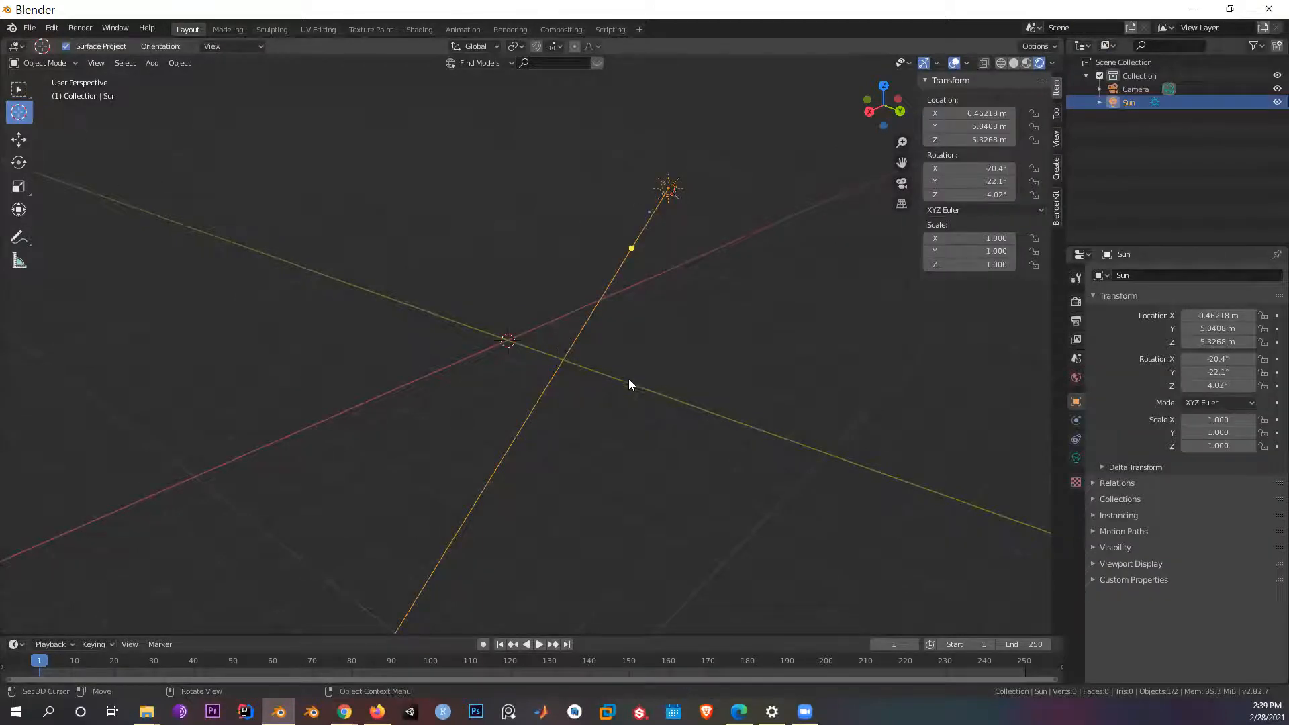
middle_click_drag(559, 317, 554, 300)
left_click(501, 309)
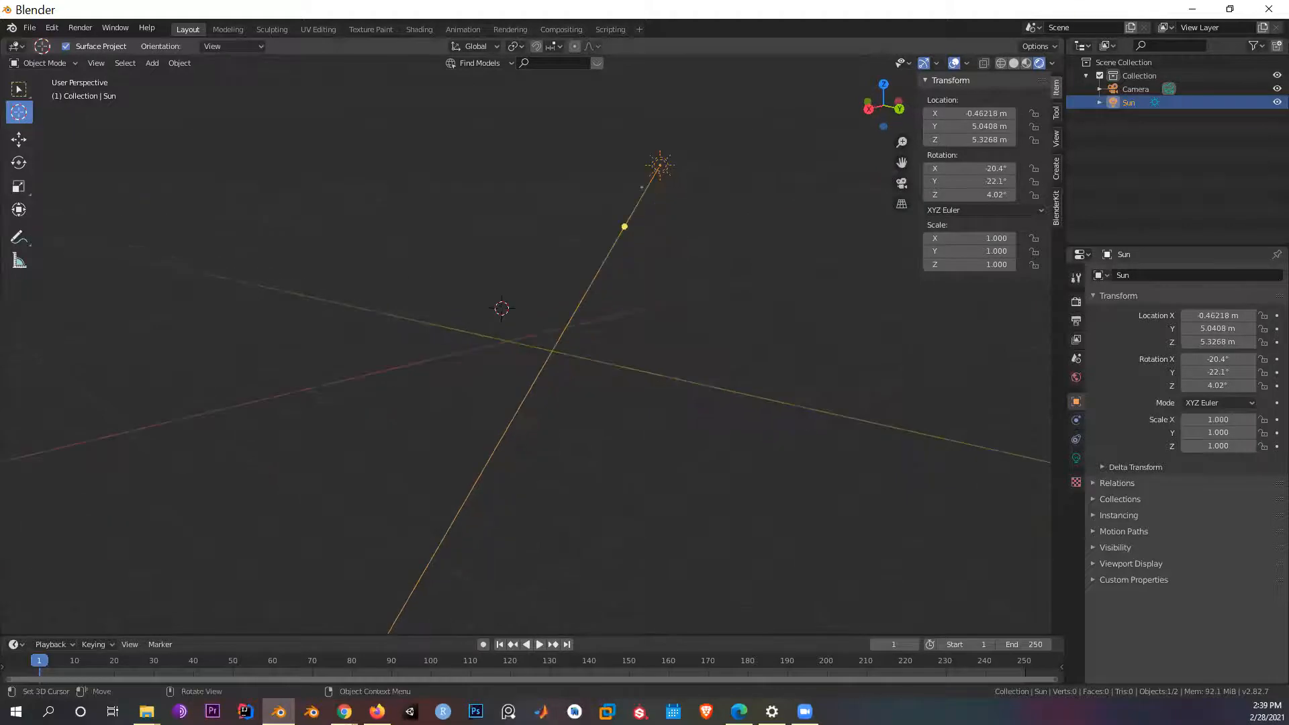
Step: Add a Monkey mesh to the scene with the Select Box tool active
left_click(19, 89)
middle_click_drag(642, 304, 521, 354)
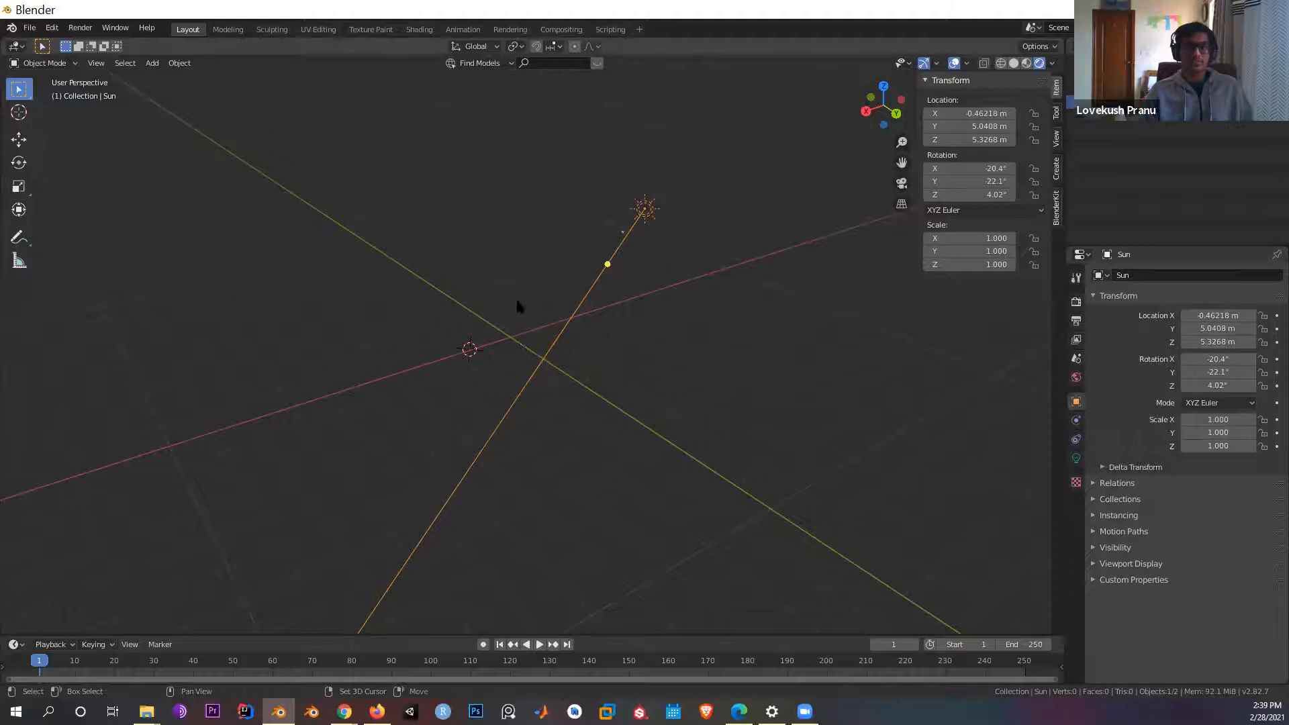
key("shift+a")
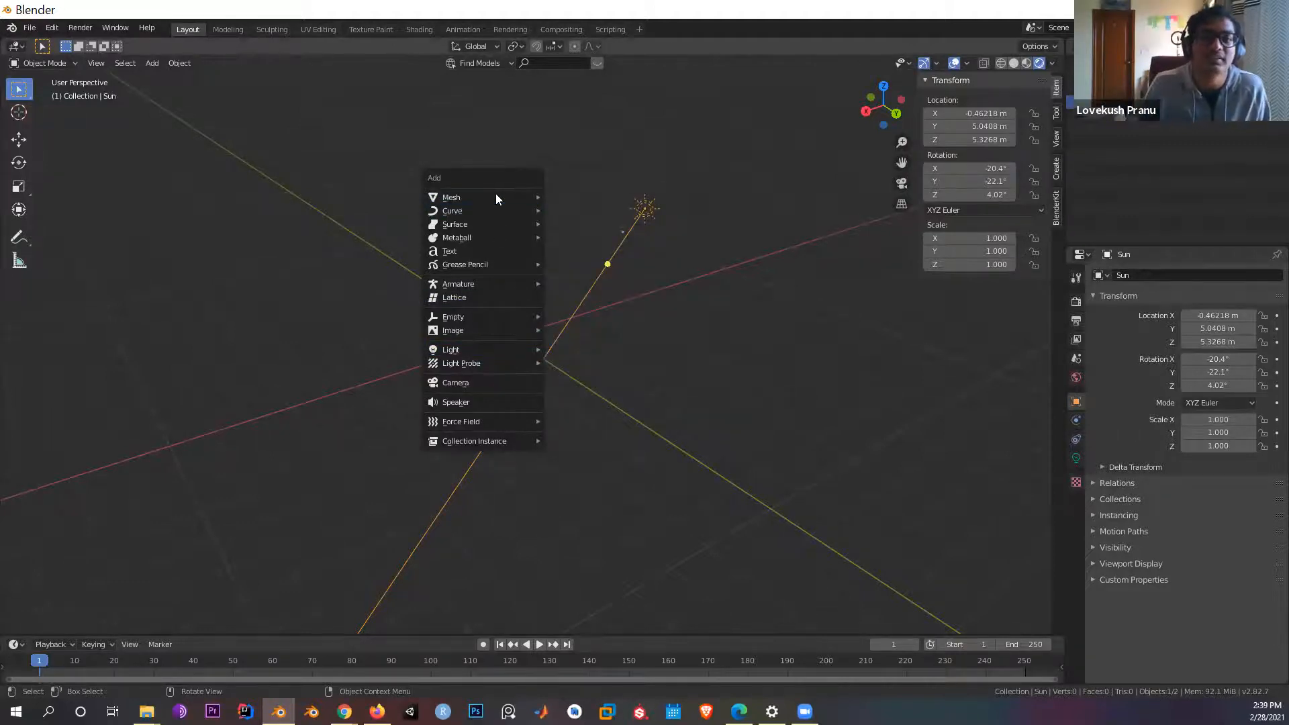
mouse_move(497, 197)
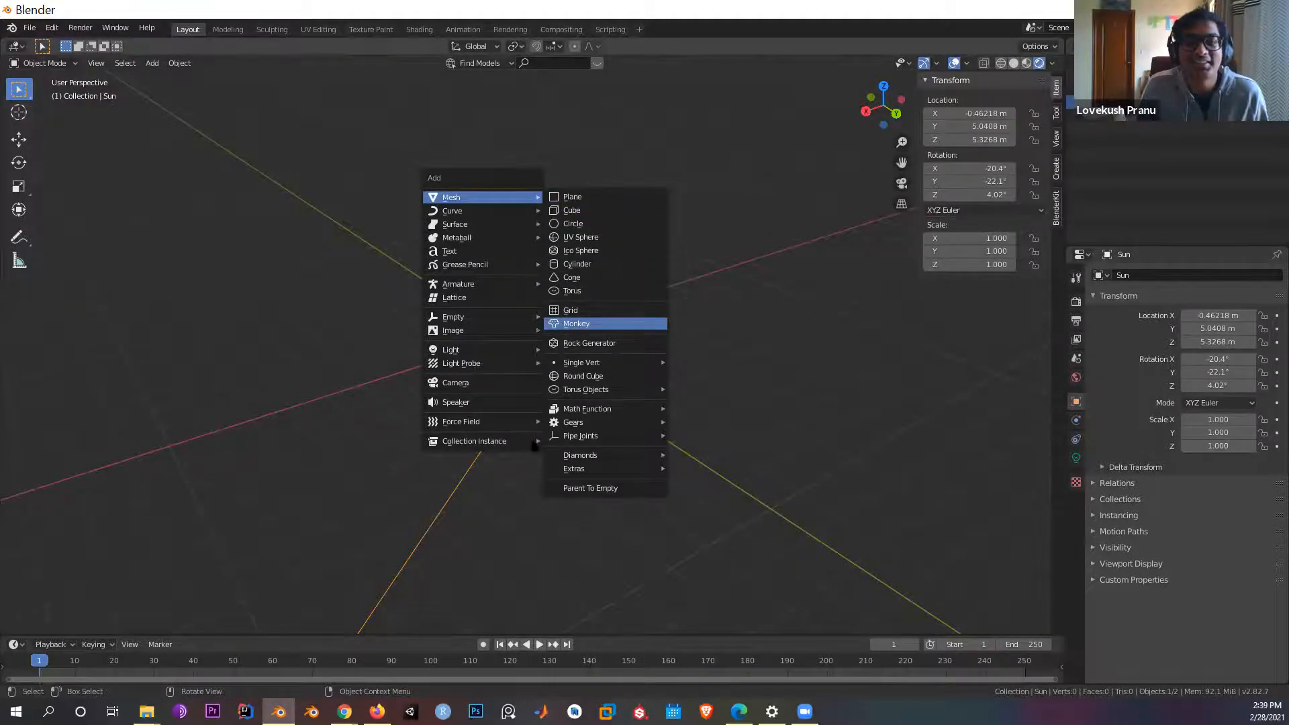
key("Return")
Step: Move the monkey to about X -0.21, Y 2.56, Z -0.42 m, and trackball-rotate it to about -64°, -10.5°, 157°
middle_click_drag(731, 414, 818, 306)
key("g")
left_click(695, 383)
key("r")
key("r")
left_click(700, 331)
Step: Rotate the monkey upright to about -1°, 17°, 161°, and move it to about X -2.26, Y 0.05, Z 0.64 m
middle_click_drag(700, 332, 178, 266)
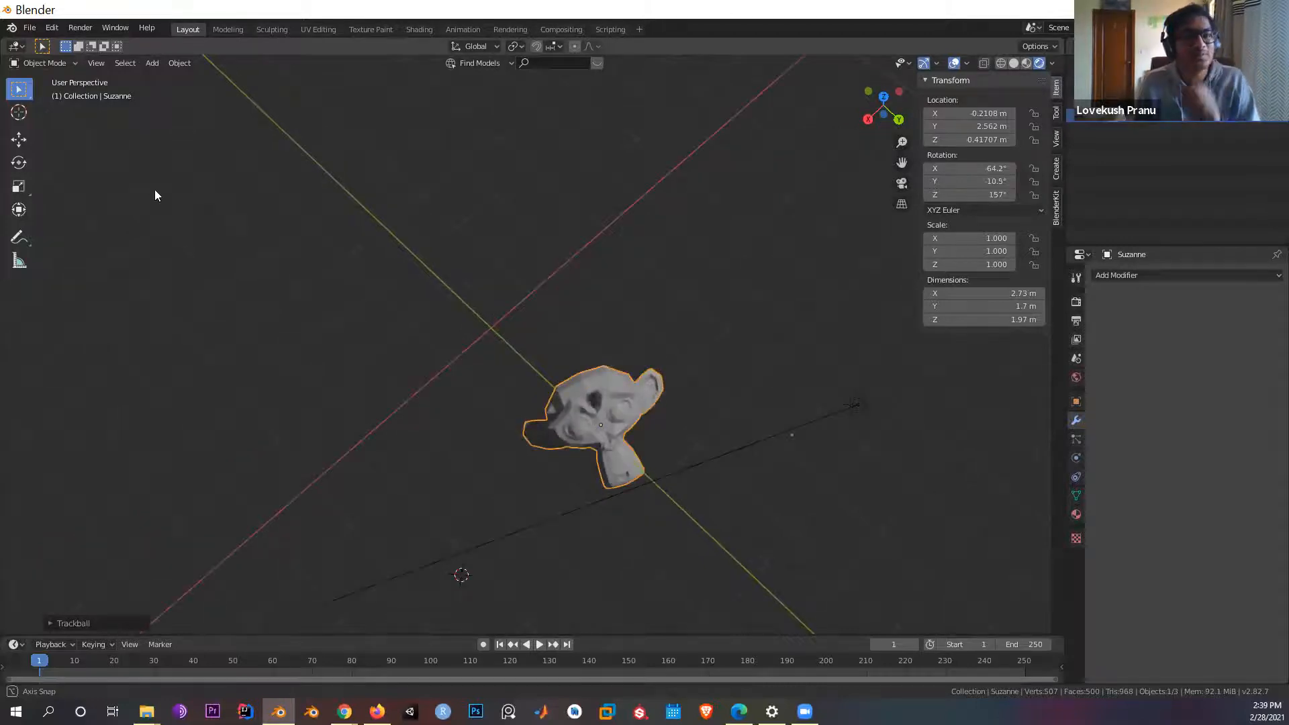
middle_click_drag(151, 187, 150, 188)
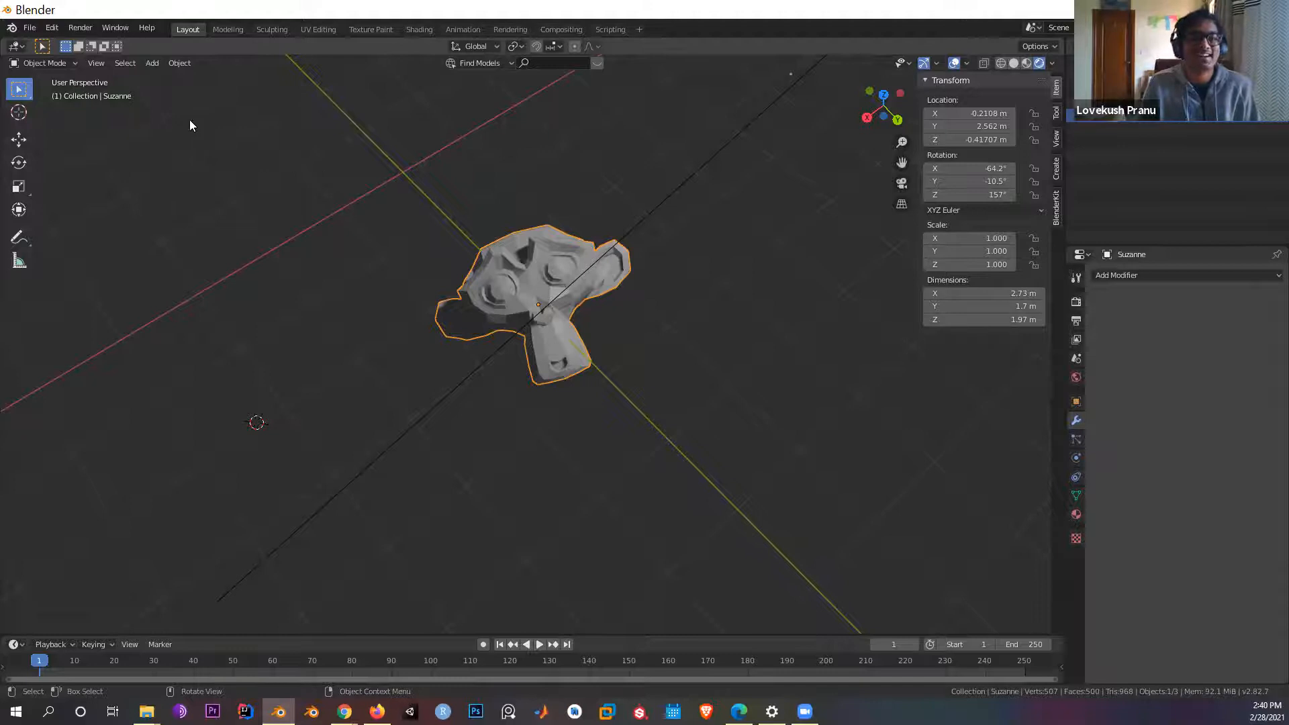
middle_click_drag(614, 376, 750, 323)
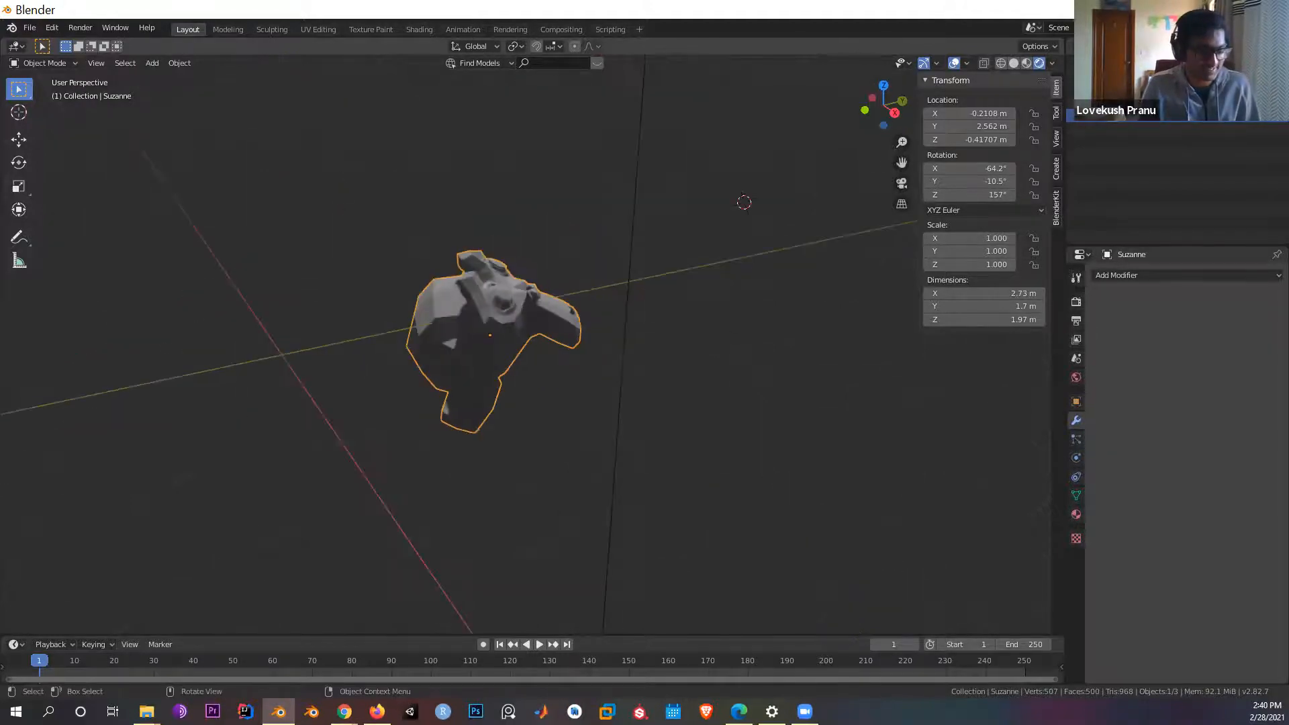
key("r")
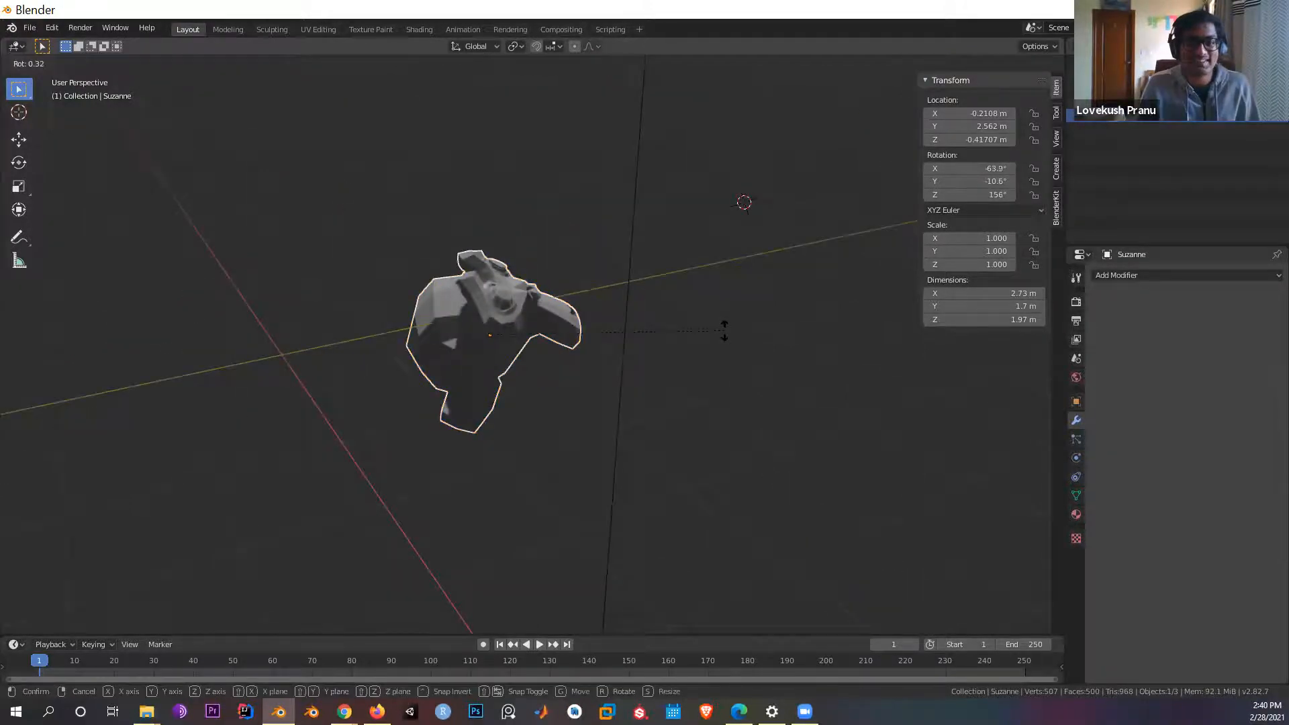
left_click(272, 331)
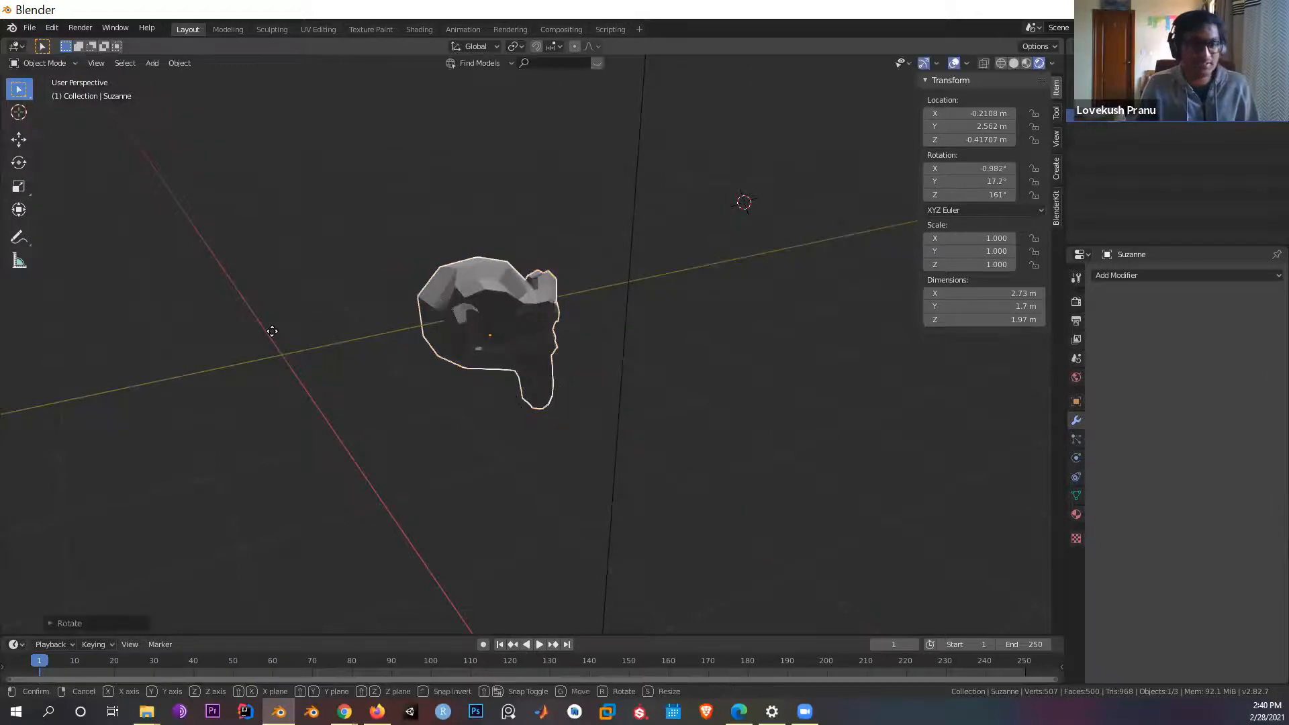
key("g")
left_click(375, 420)
Step: Rotate the monkey freehand by about 24° around the global Y axis
middle_click_drag(374, 420, 643, 440)
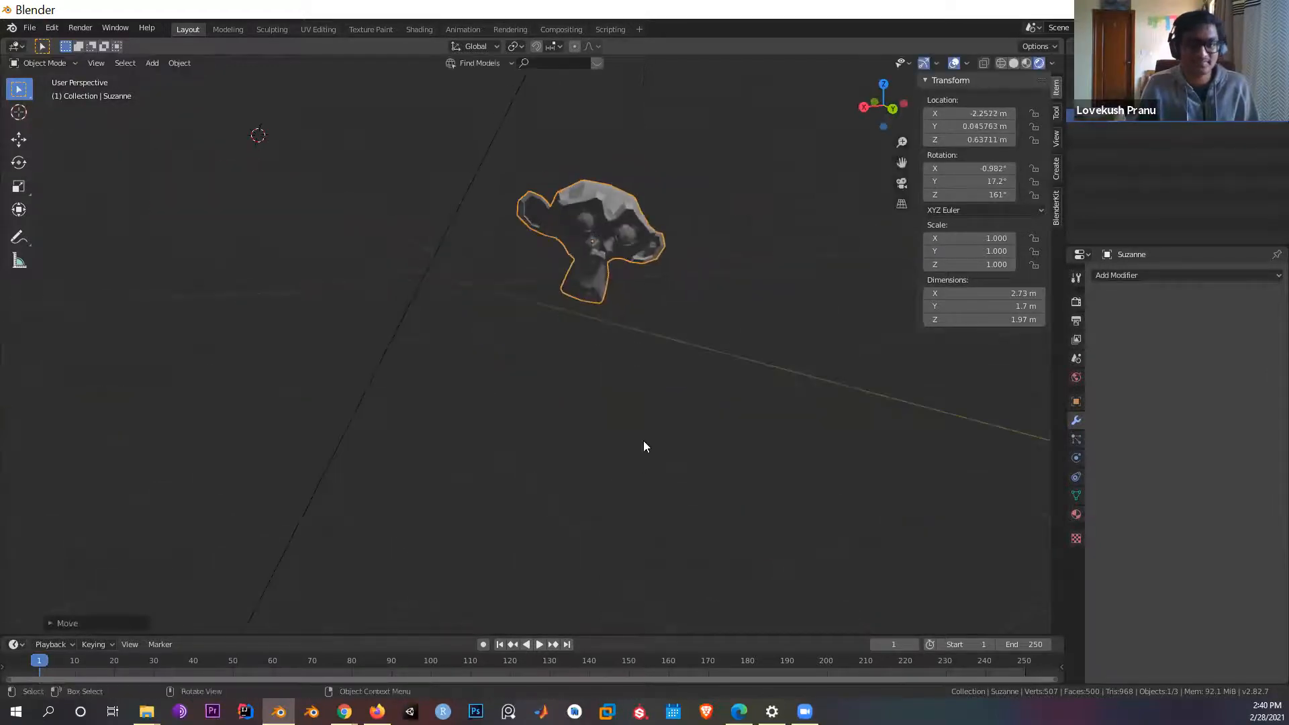
middle_click_drag(737, 381, 799, 378)
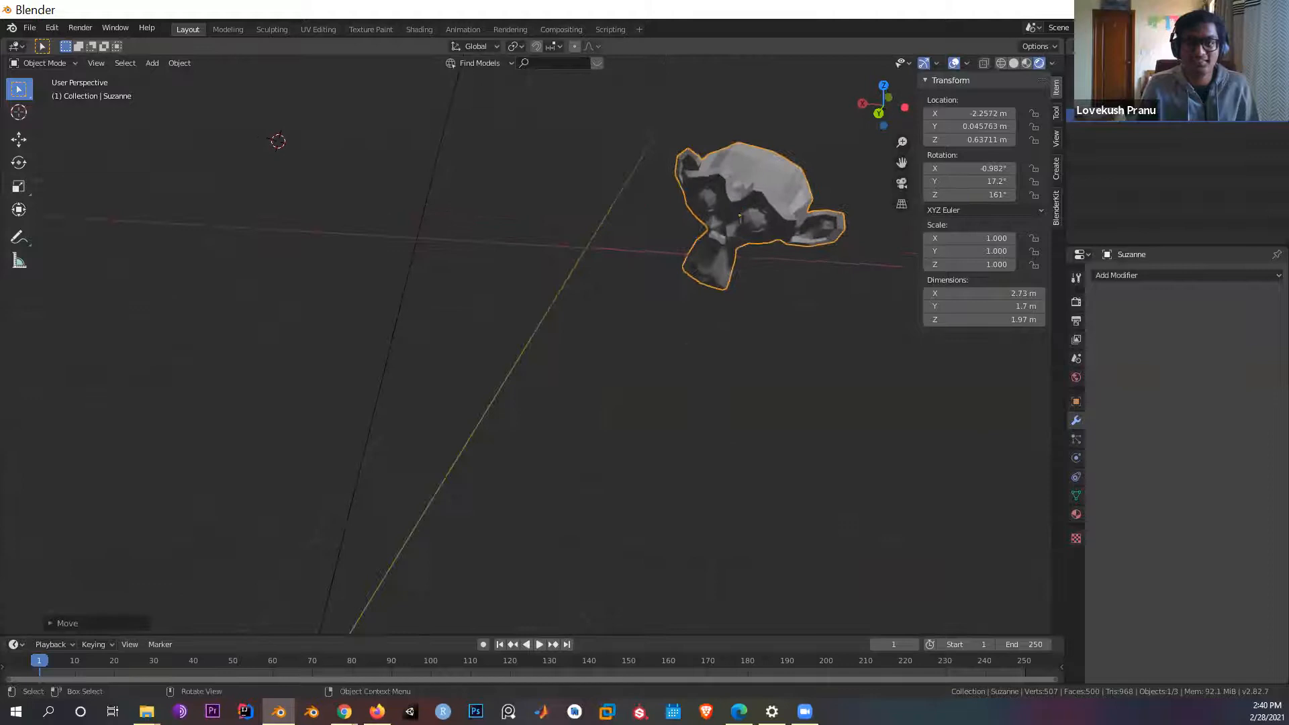
key("r")
key("y")
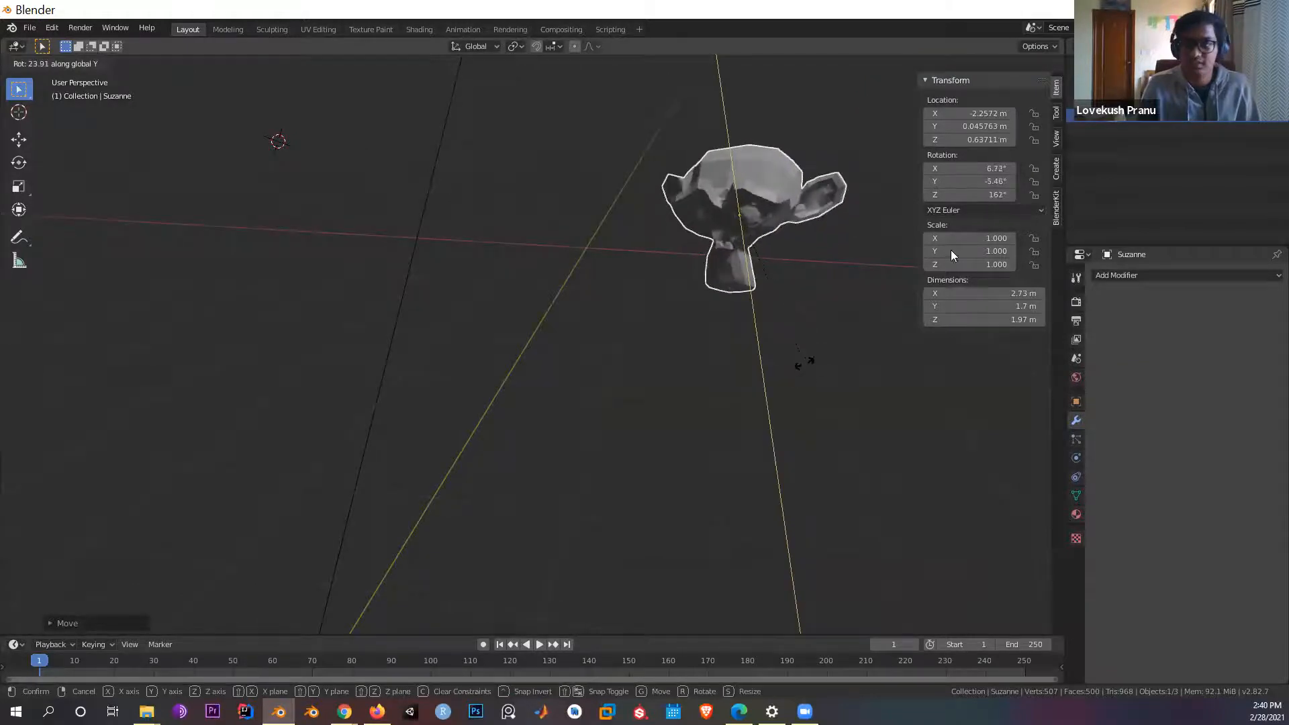
left_click(806, 360)
Step: Set the monkey's rotation to X 0°, Y 0° and Z 180°
left_click(979, 167)
type("0")
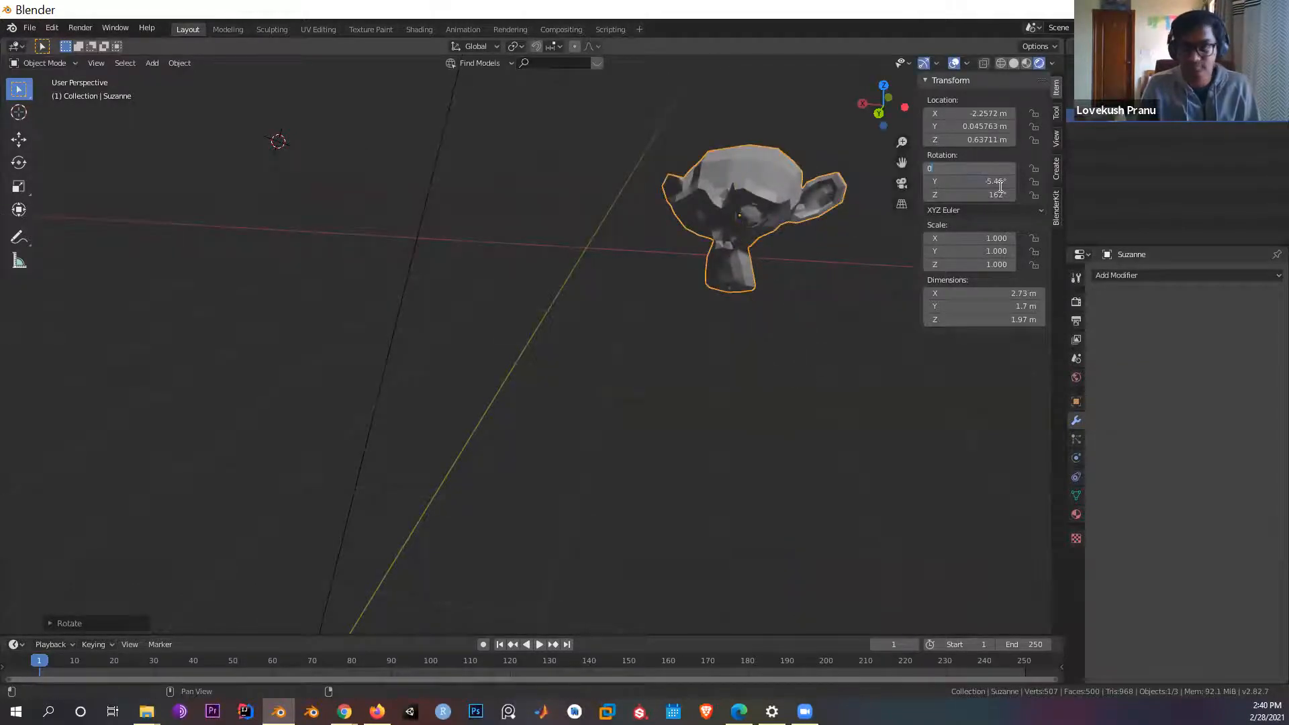
key("Return")
left_click(1001, 186)
type("0")
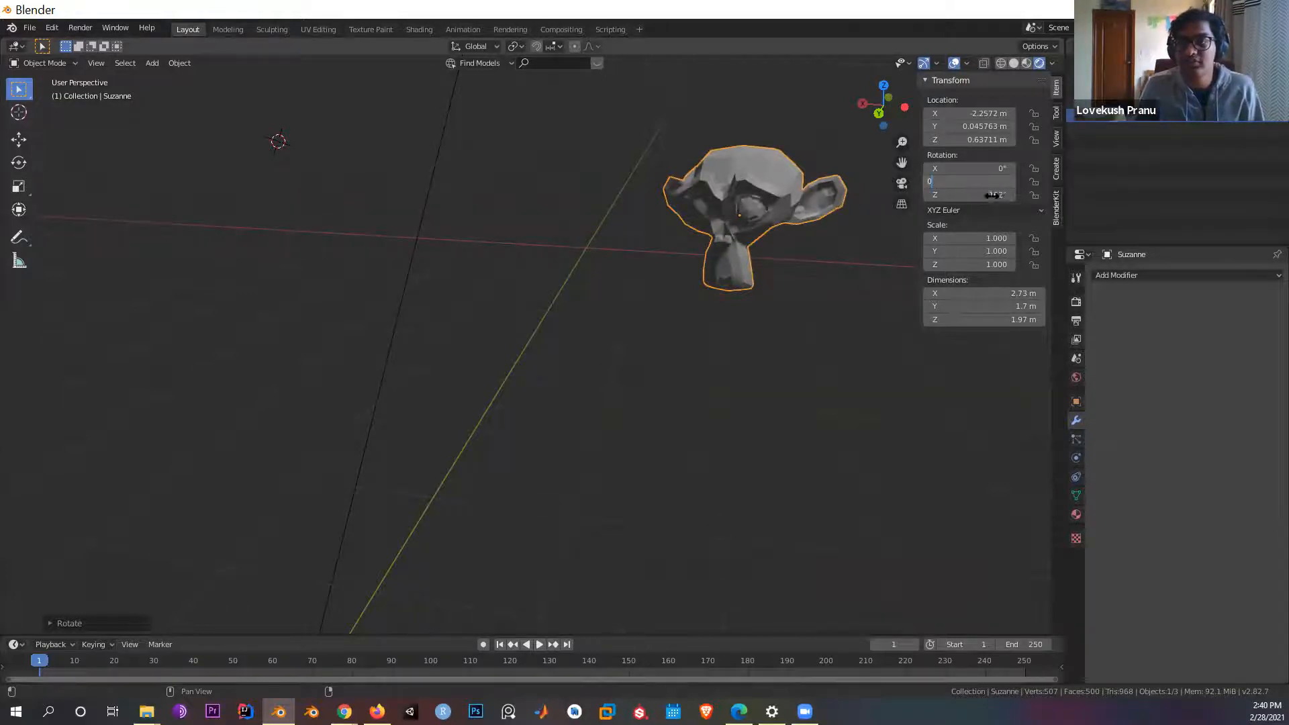
key("Return")
left_click(993, 195)
type("0")
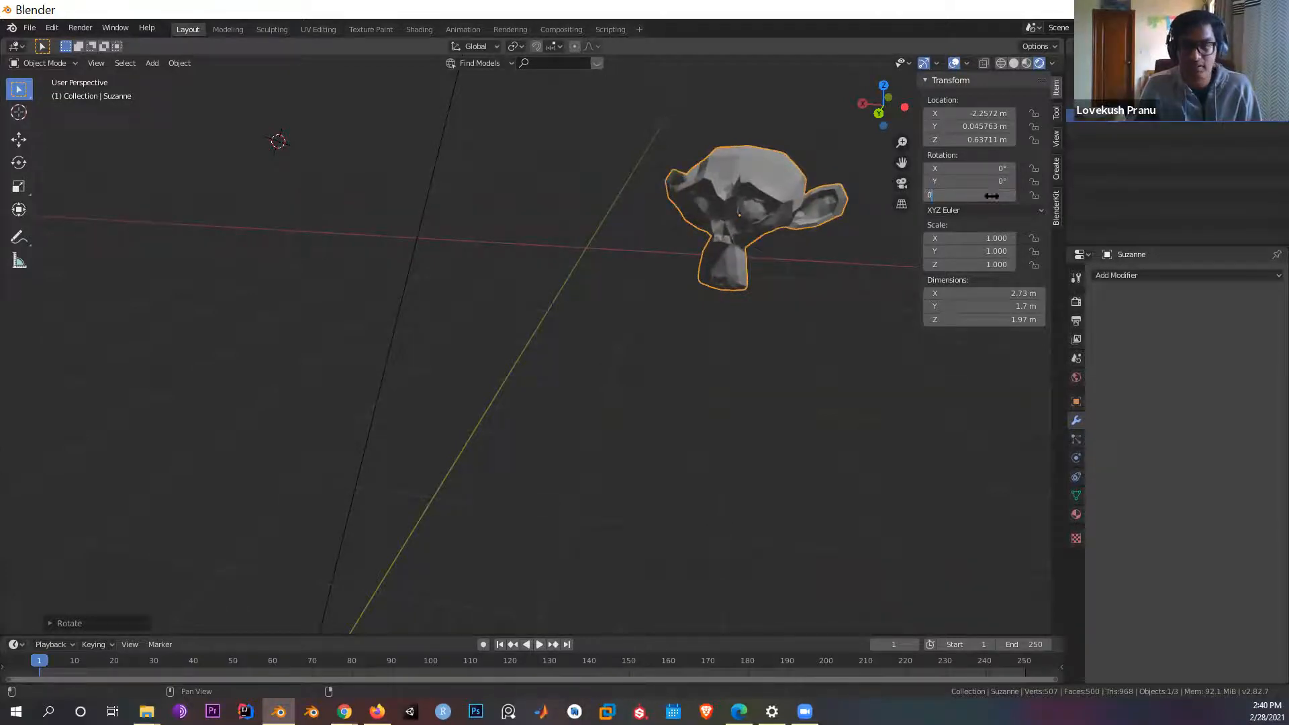
key("Return")
left_click(993, 196)
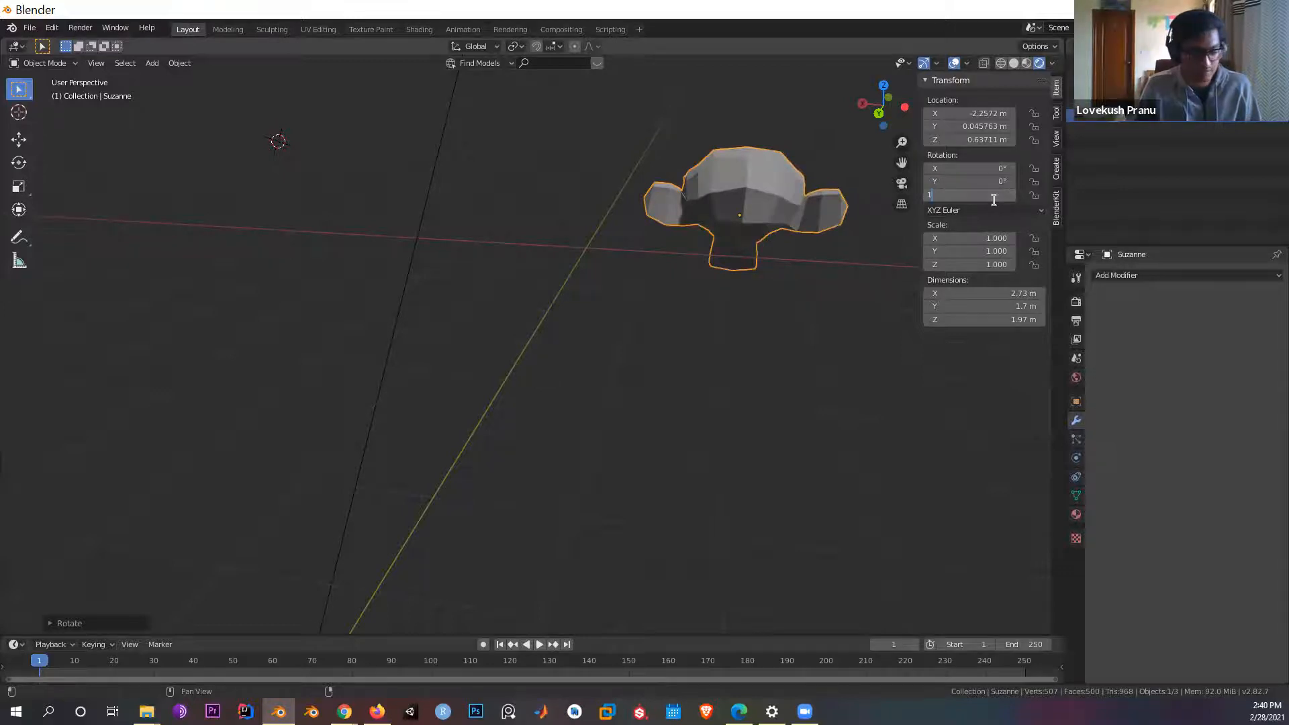
key("Return")
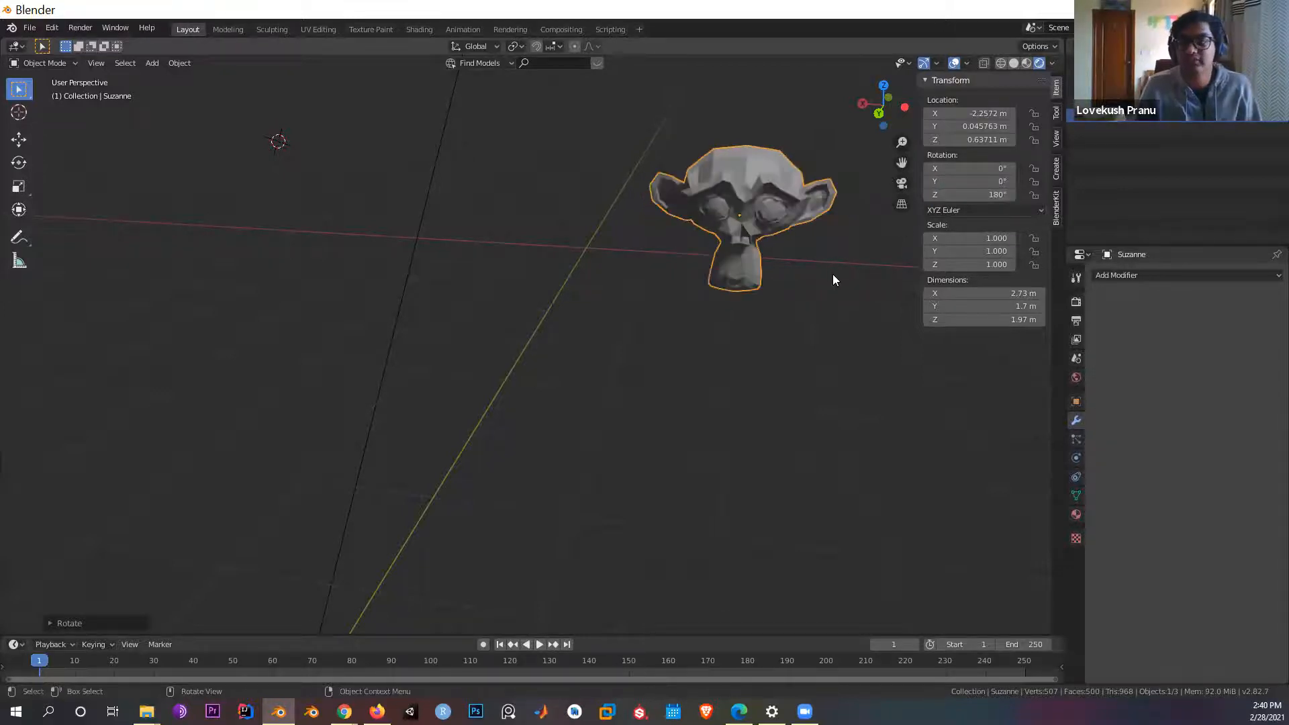
left_click(761, 241)
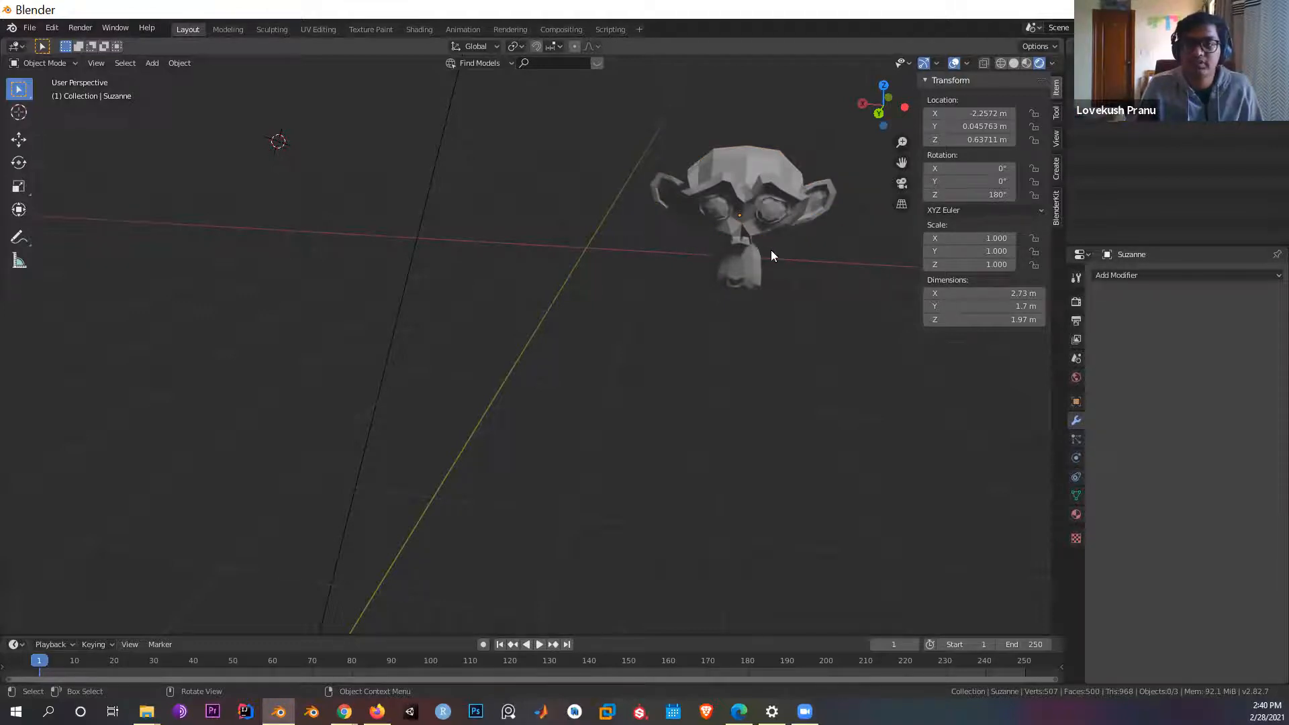
left_click(724, 230)
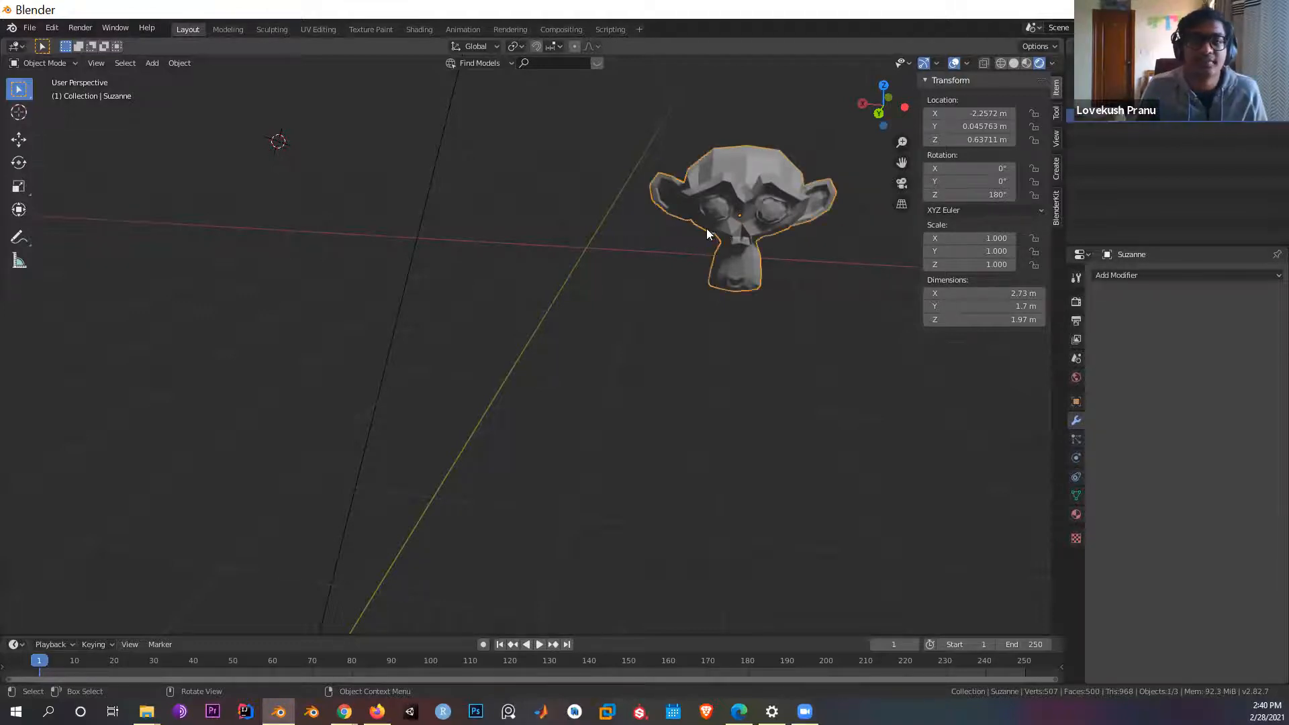
left_click(228, 29)
left_click(188, 29)
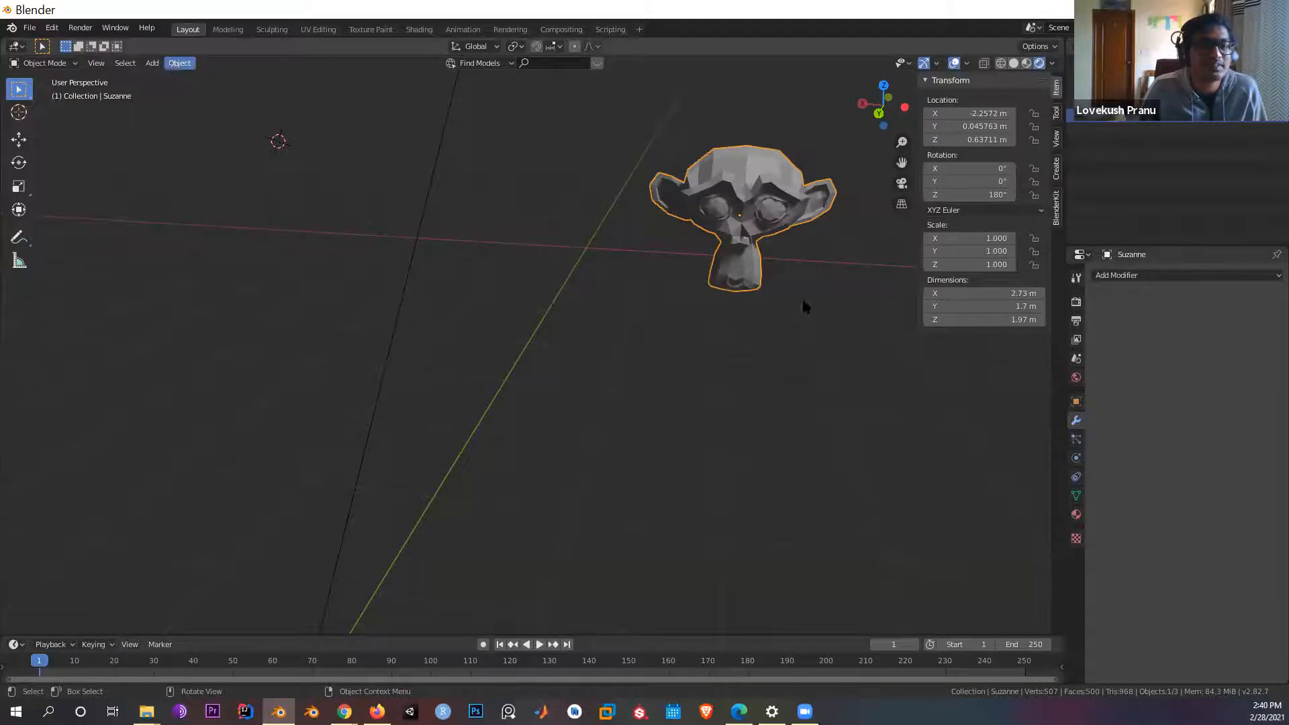
Step: Apply the Quick Explode effect to the monkey
scroll(802, 313, "down", 3)
middle_click_drag(639, 296, 181, 60)
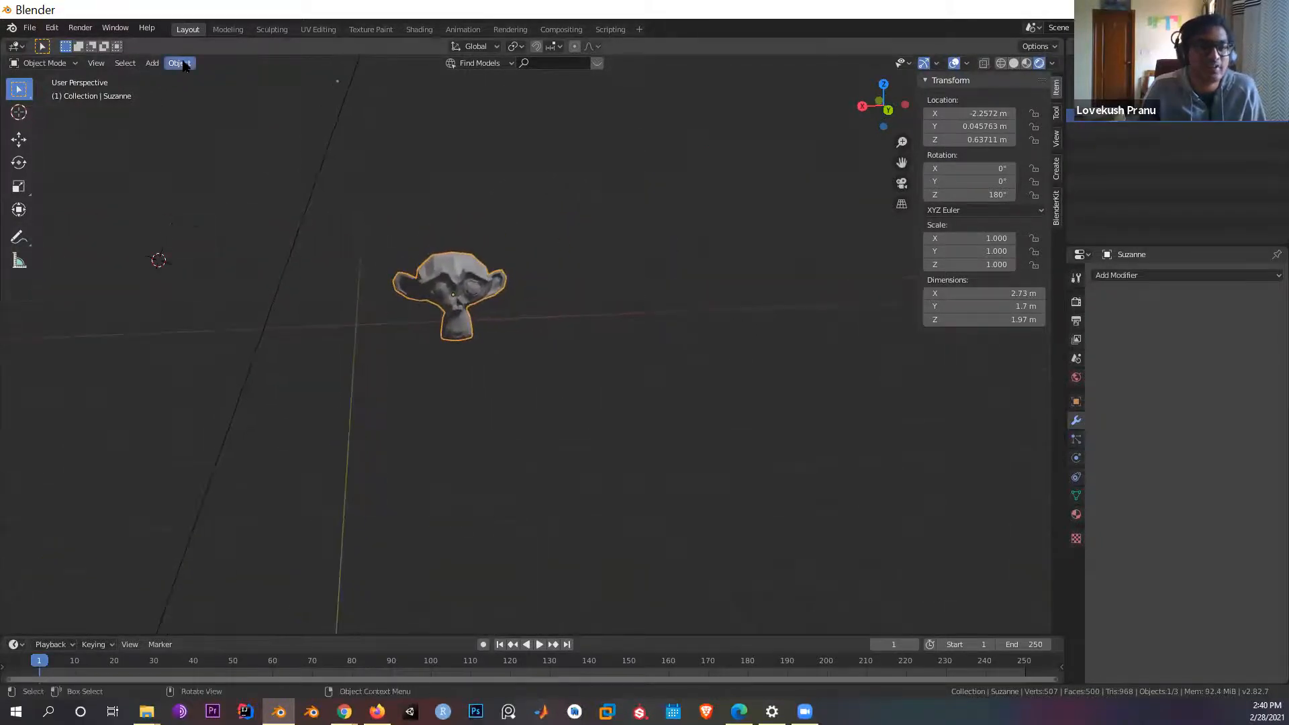
left_click(180, 63)
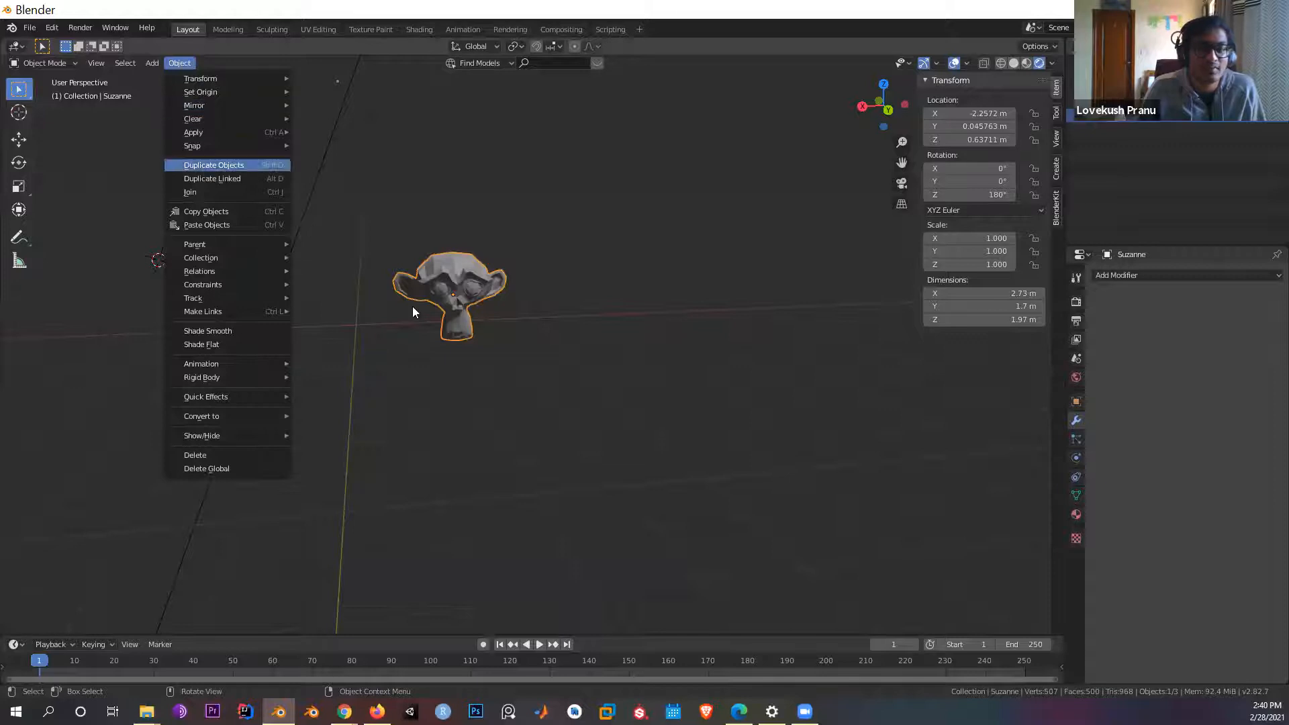
key("alt+a")
left_click(180, 63)
mouse_move(239, 399)
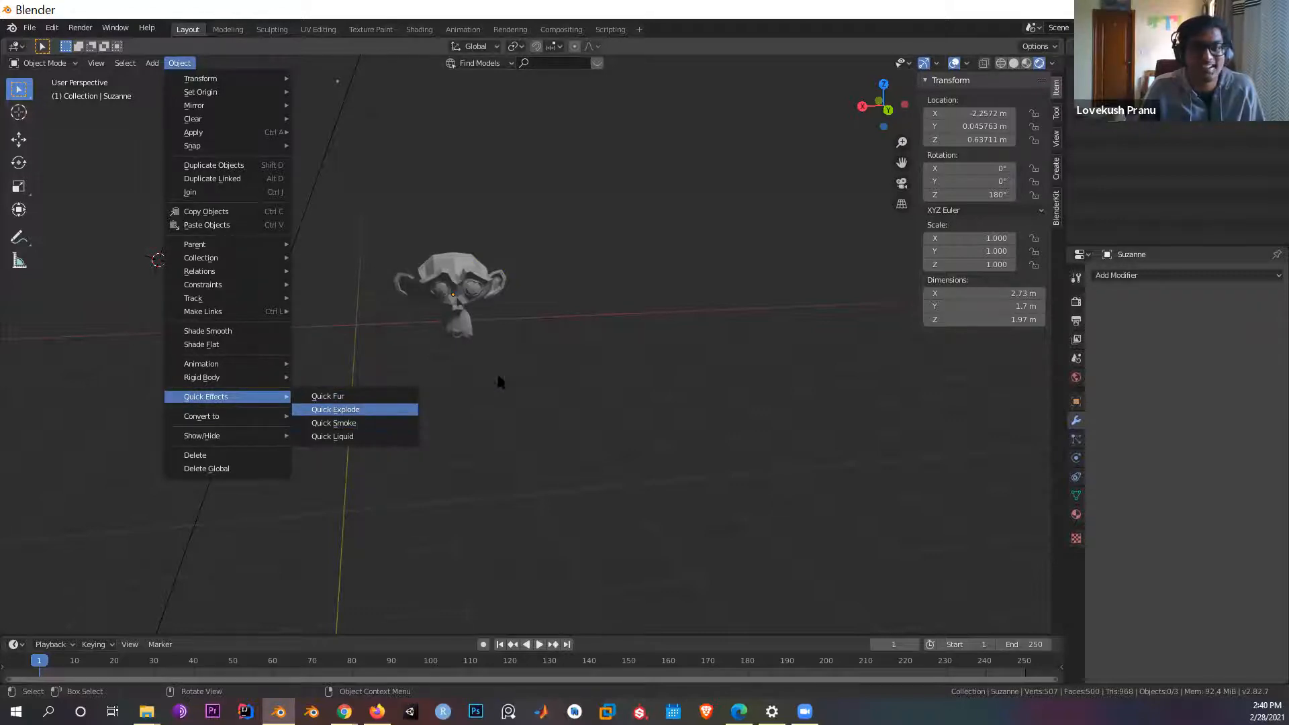
key("Return")
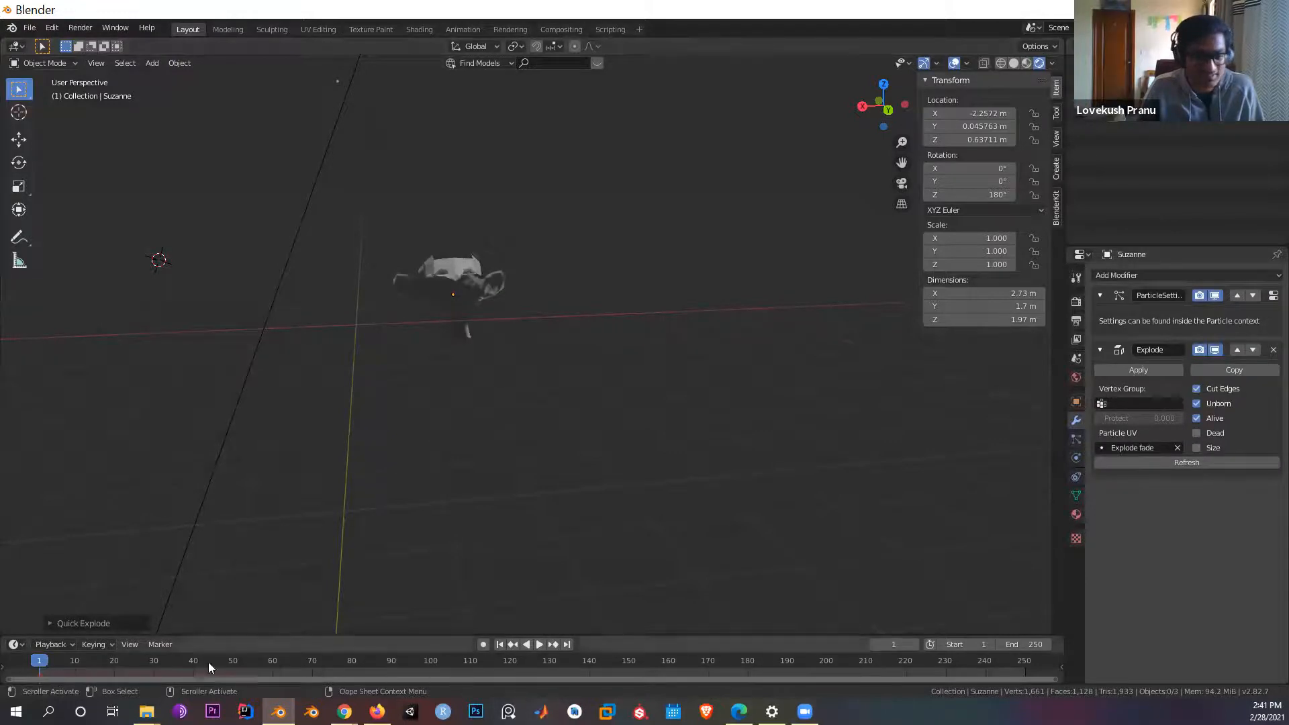
Step: Play the monkey's explosion animation and pause at frame 32
scroll(564, 376, "up", 2)
middle_click_drag(553, 374, 512, 351)
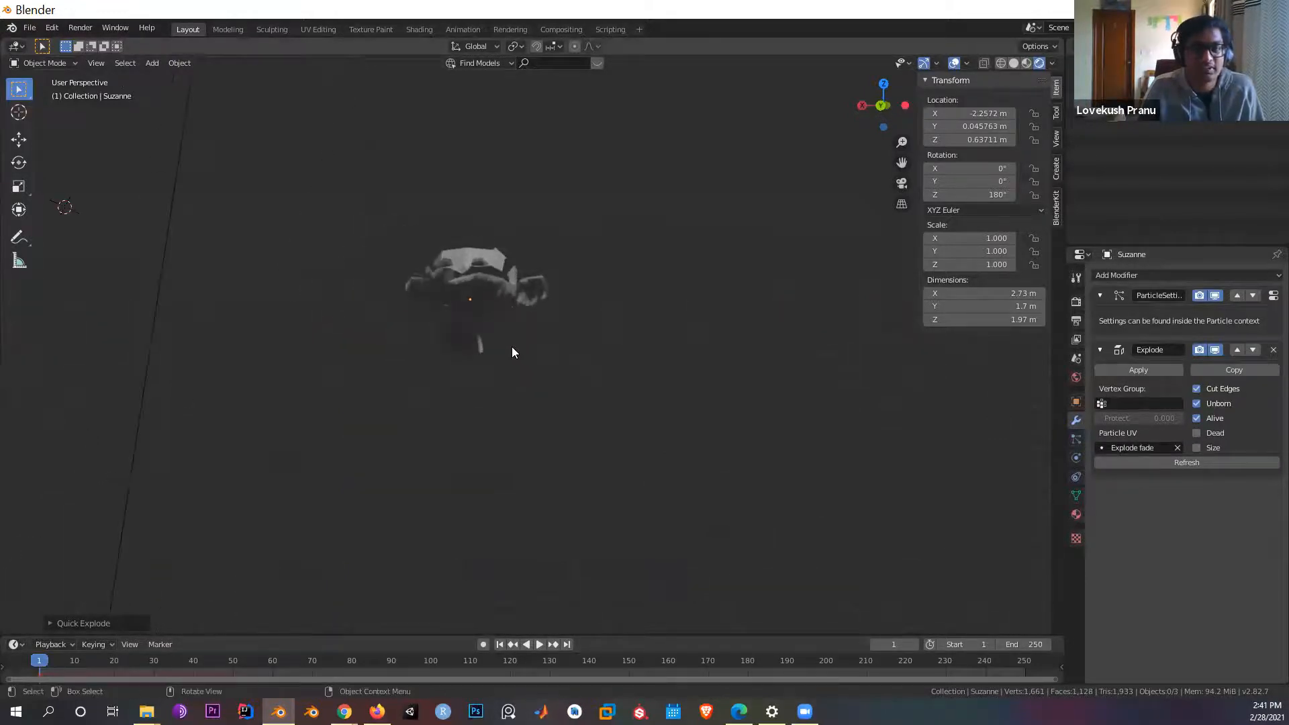
key("space")
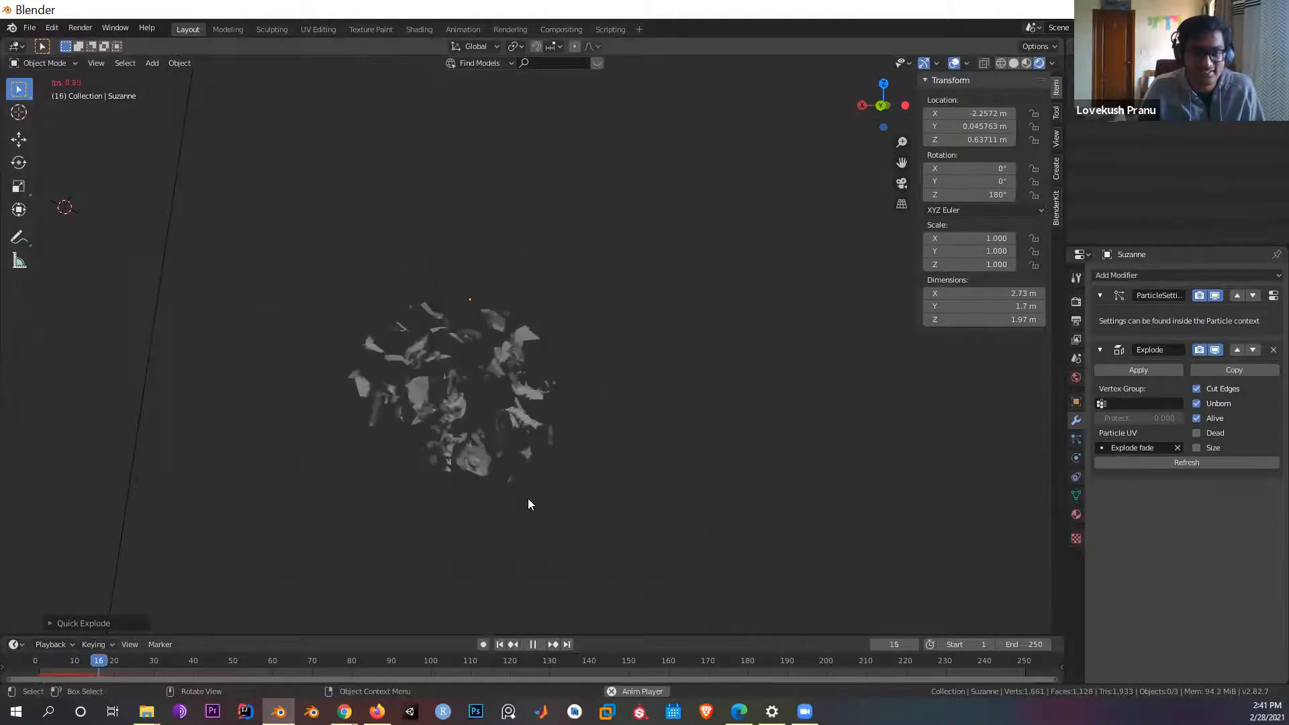
key("space")
mouse_move(528, 325)
middle_mouse_down()
mouse_move(567, 418)
mouse_move(538, 411)
mouse_move(513, 344)
middle_mouse_up()
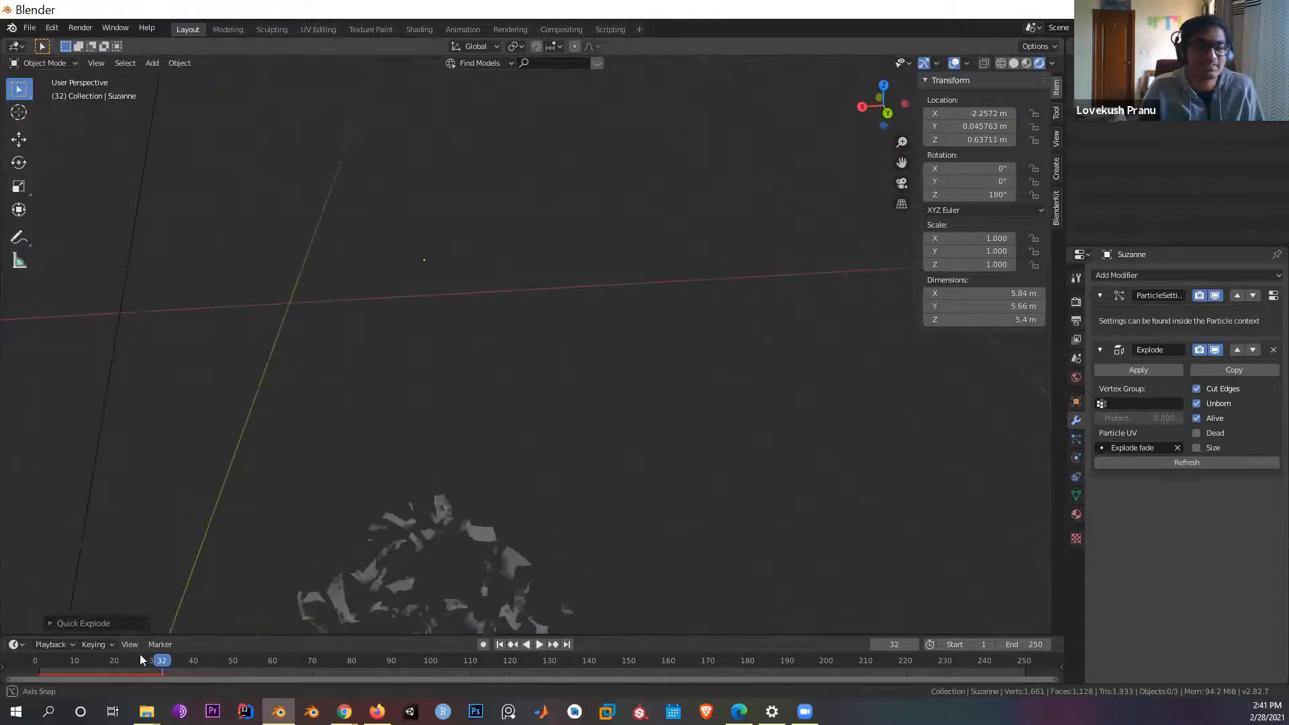
Step: Rewind the timeline to its start and replay the explosion to examine how the fragments fall
left_click_drag(63, 668, 23, 656)
key("space")
key("space")
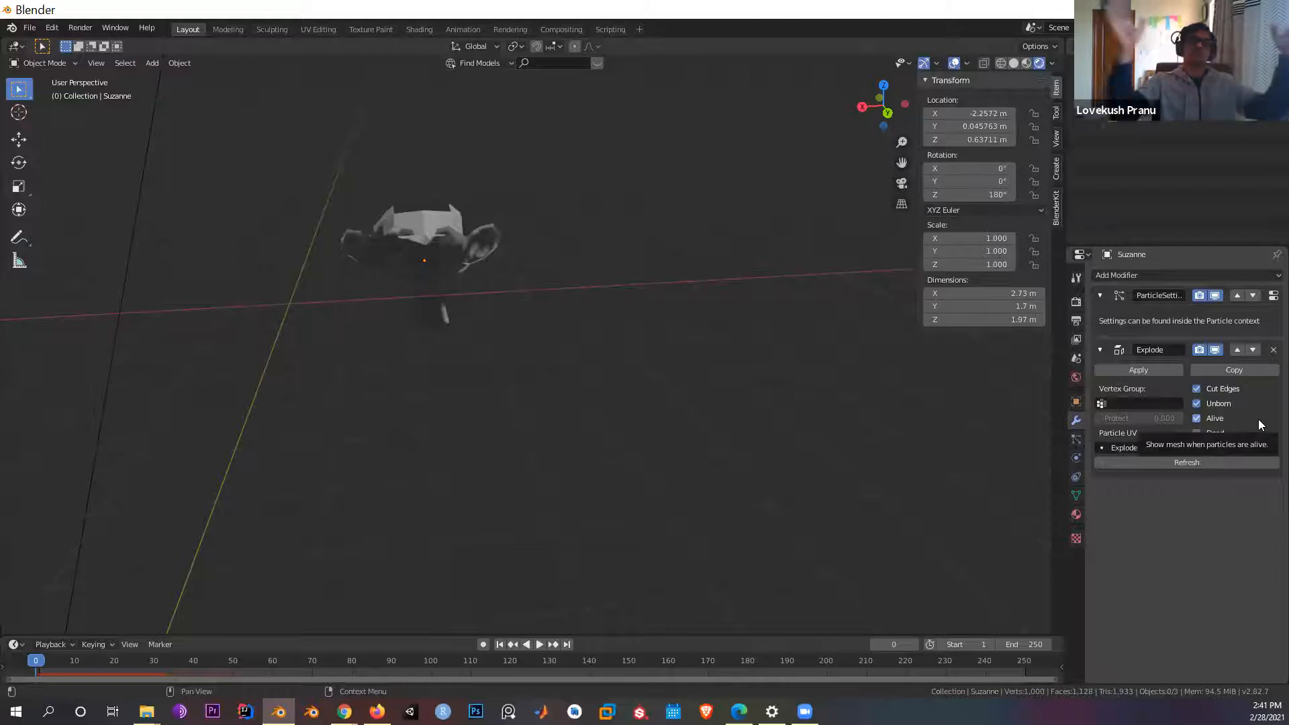
key("space")
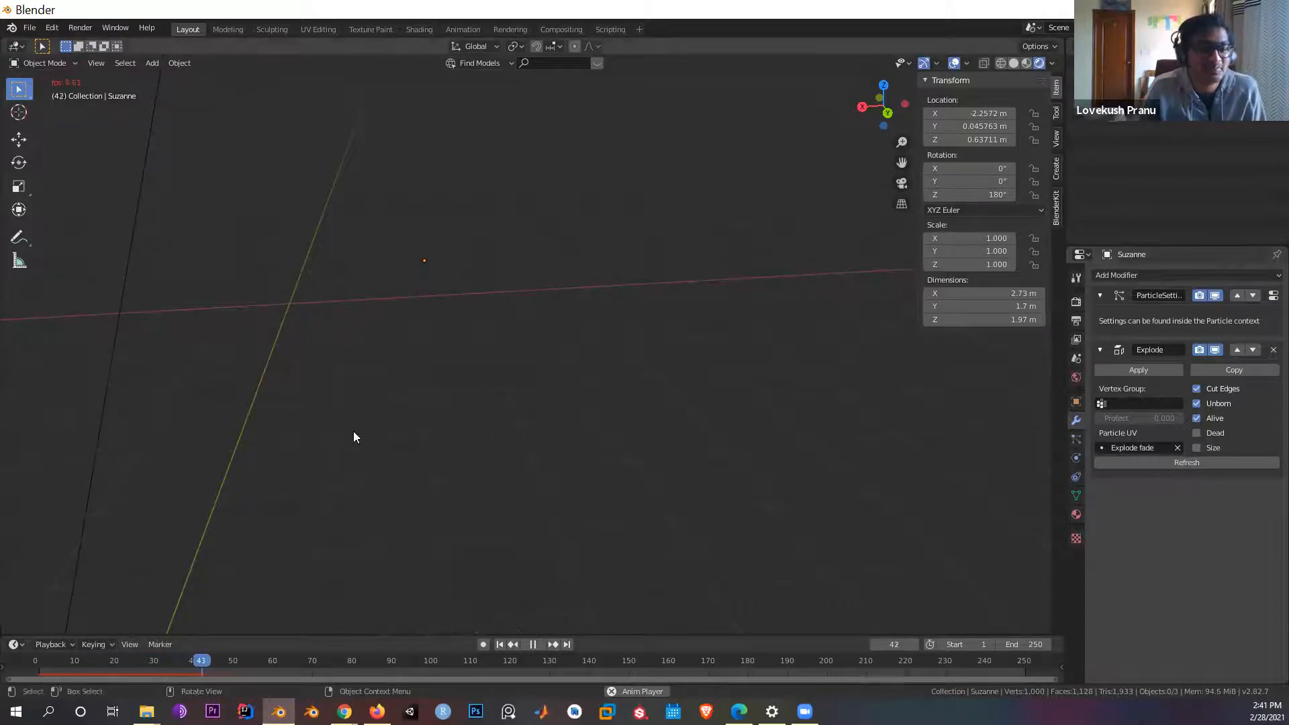
key("space")
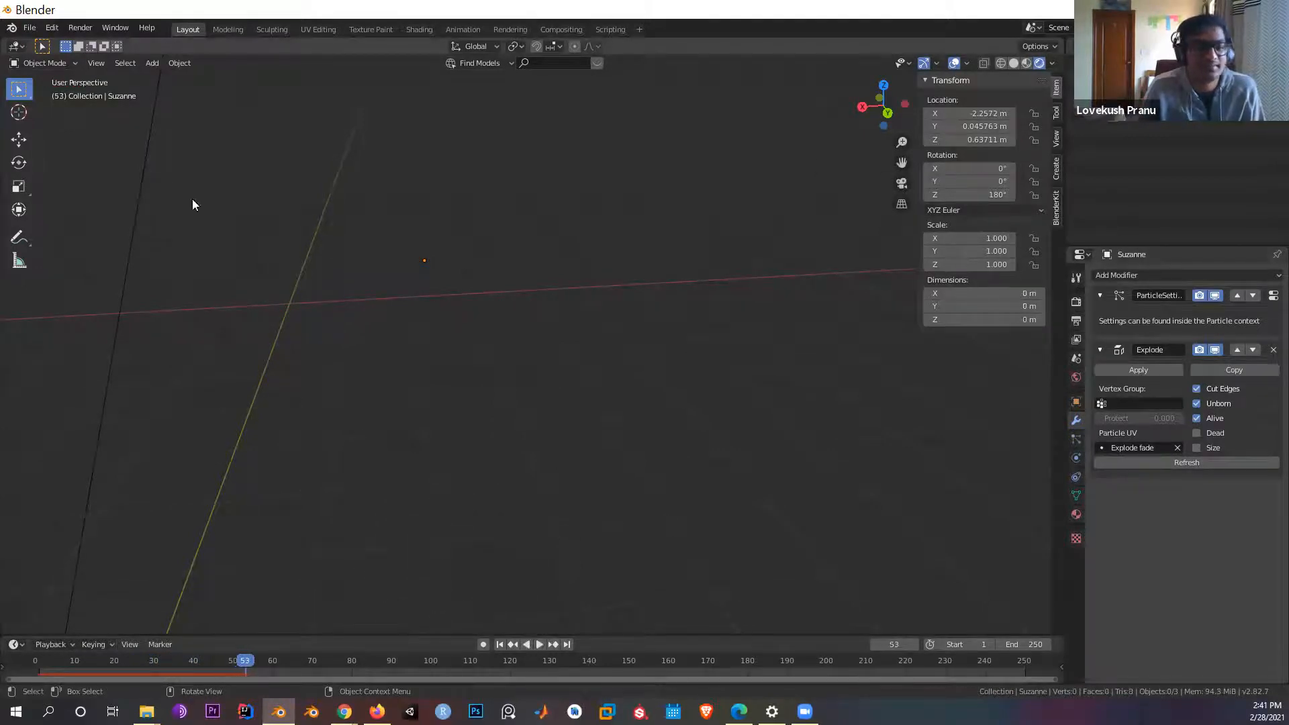
left_click(36, 664)
key("space")
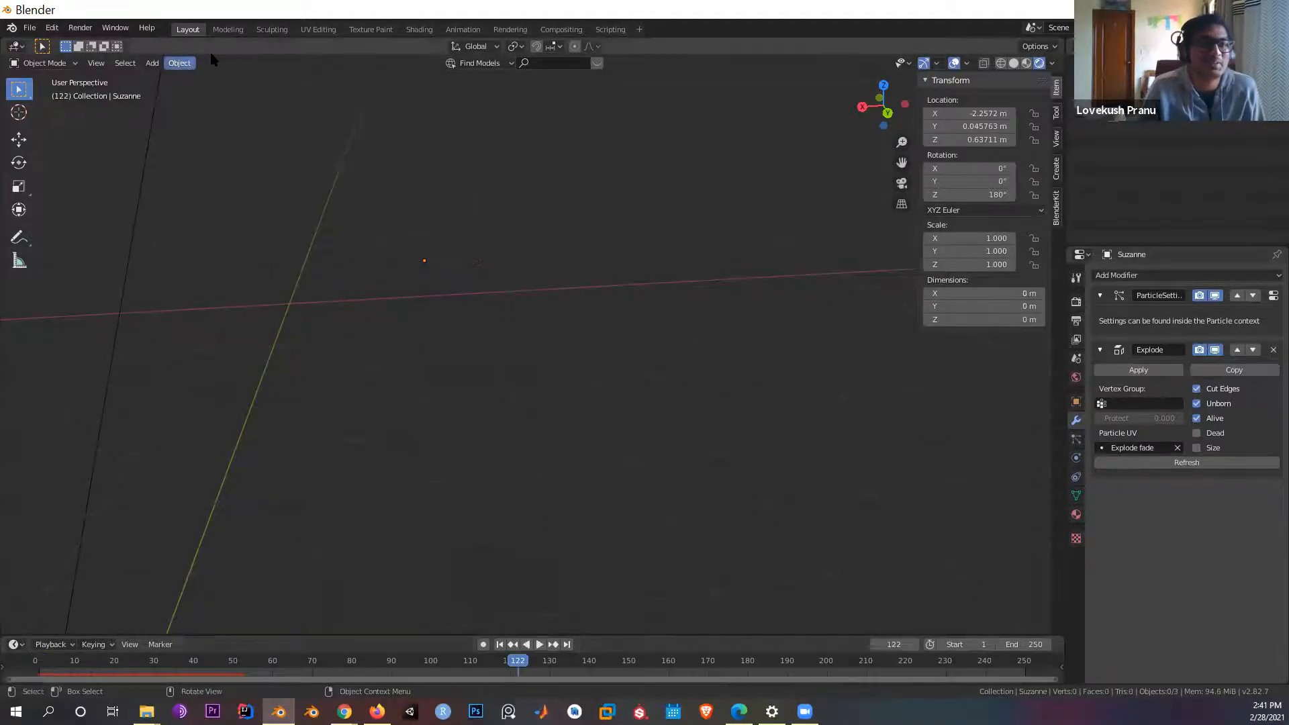
key("space")
Step: Remove the Explode modifier from the monkey, and undo back to before the Quick Explode effect
key("ctrl+z")
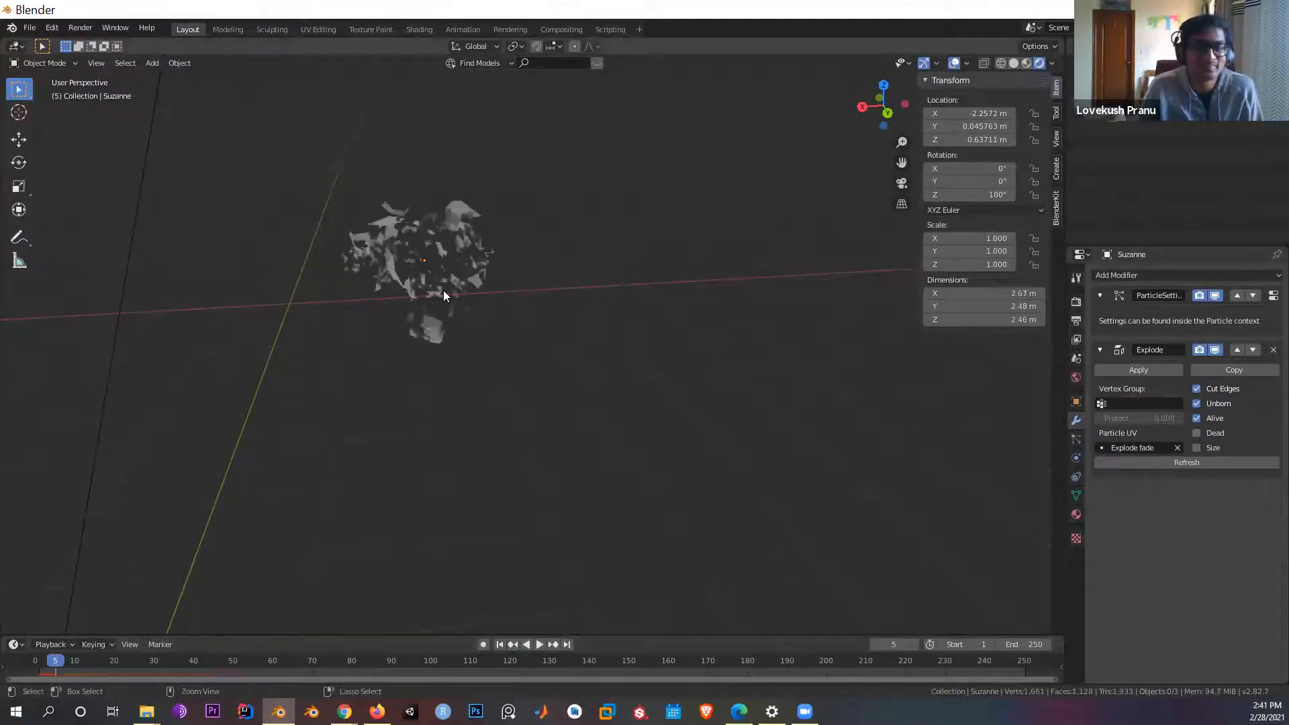
key("ctrl+z")
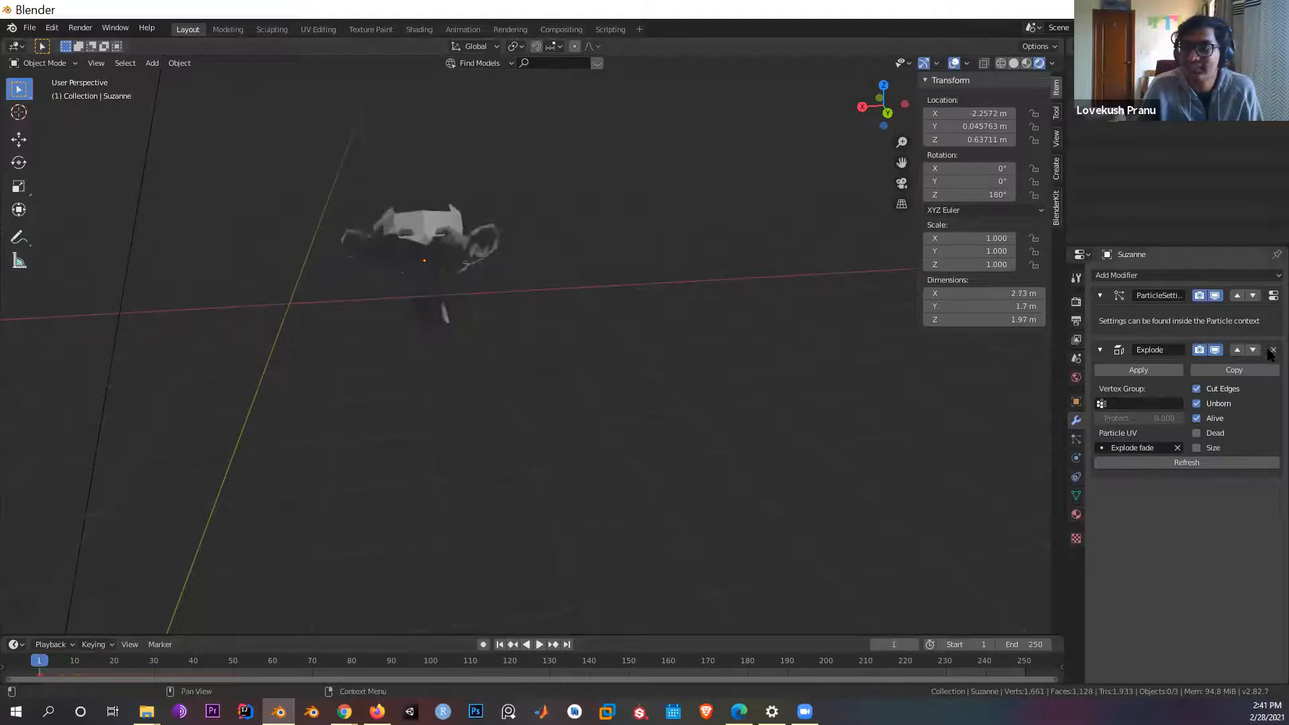
left_click(1272, 351)
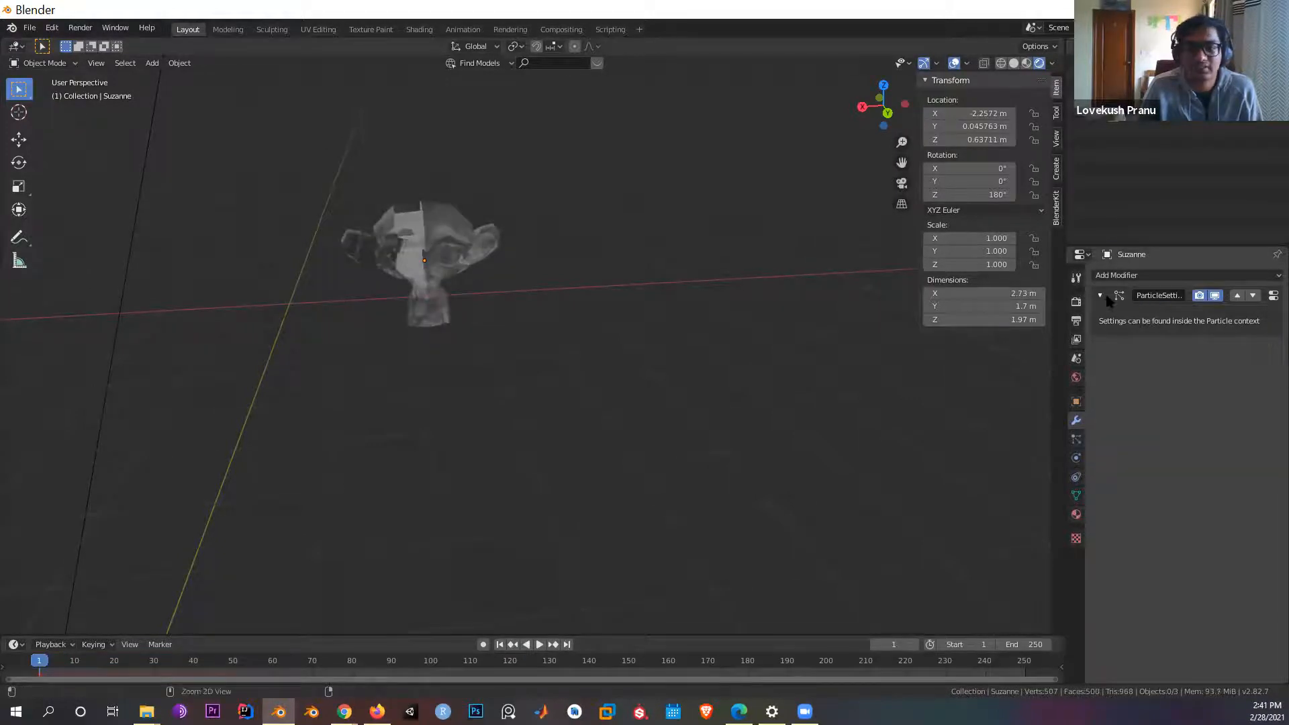
key("ctrl+z")
key("ctrl+z")
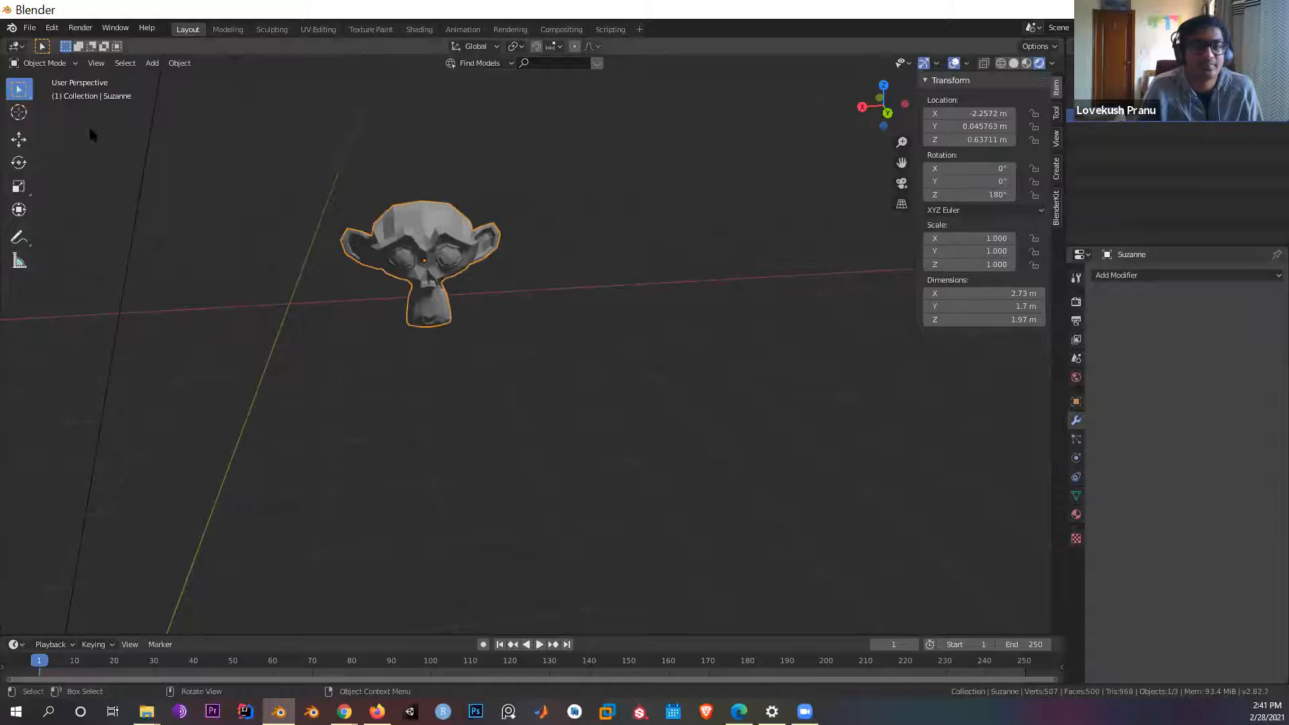
Step: Apply the Quick Smoke effect to the monkey and play the smoke simulation up to frame 20
left_click(178, 63)
mouse_move(248, 396)
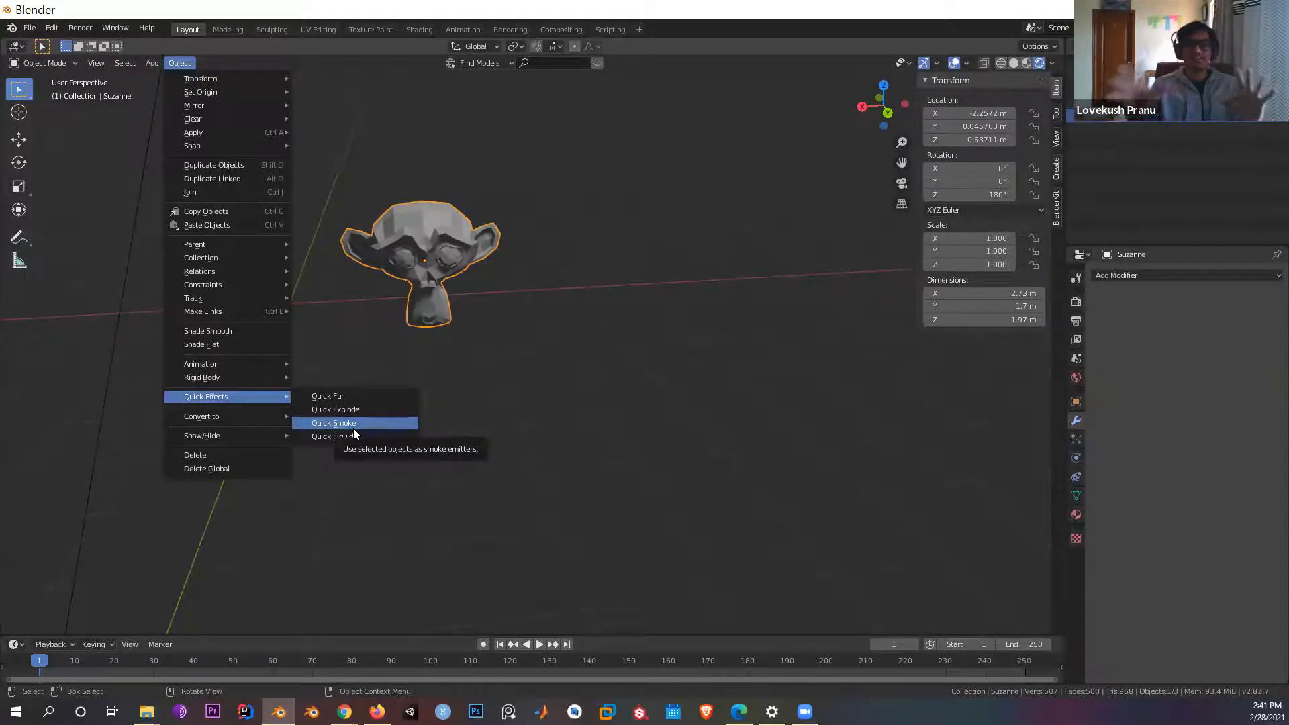
left_click(411, 423)
key("space")
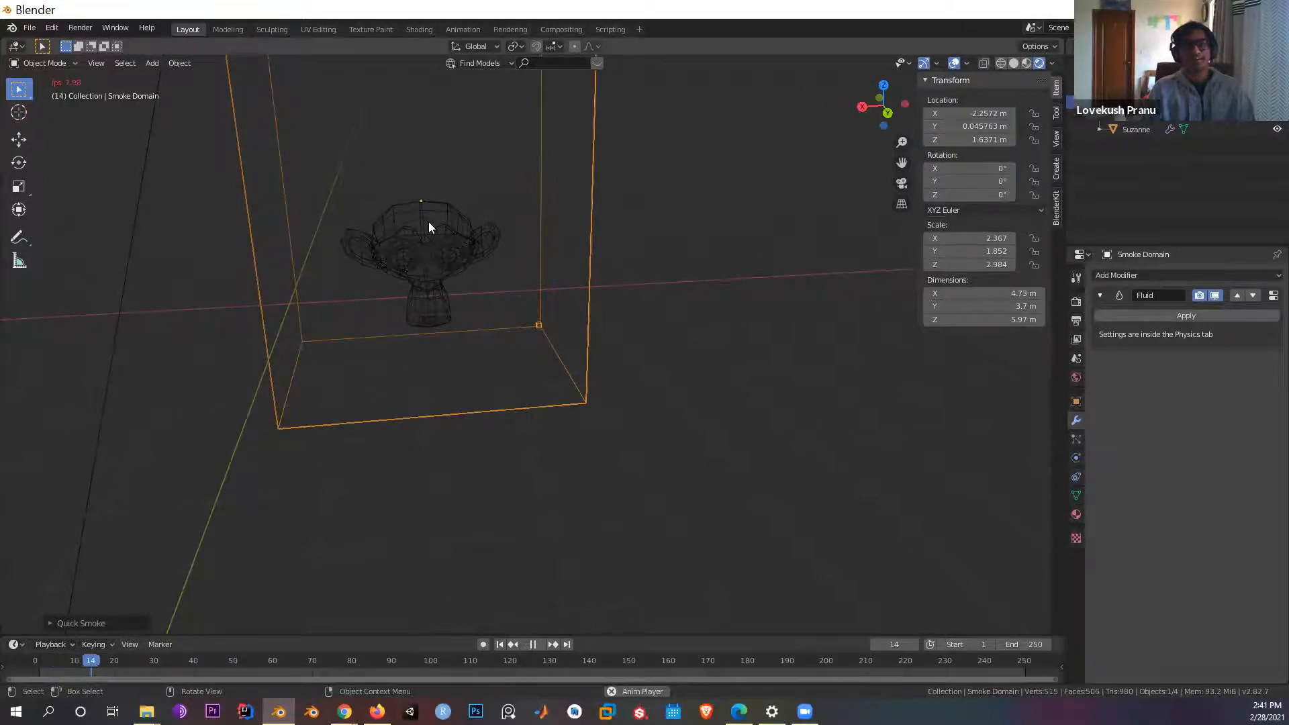
key("space")
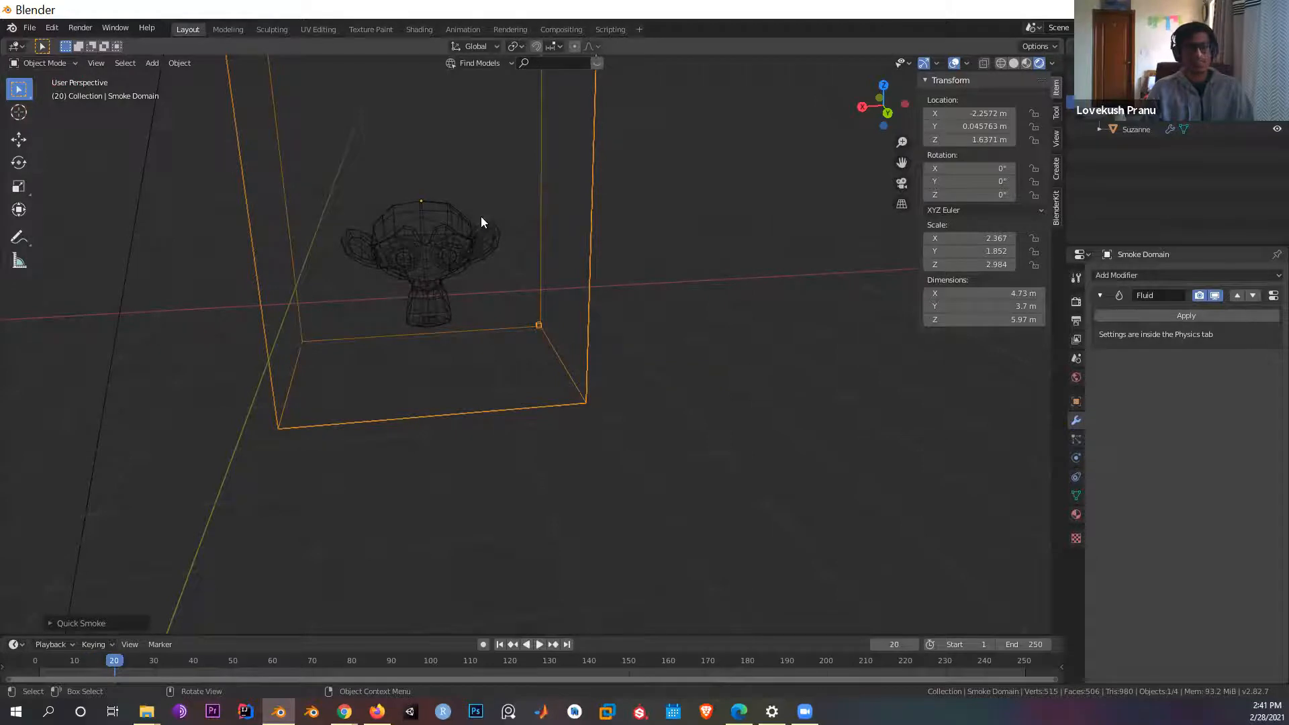
Step: Switch the viewport shading to Material Preview and play the smoke simulation on to frame 24
key("z")
left_click(492, 165)
key("z")
left_click(488, 455)
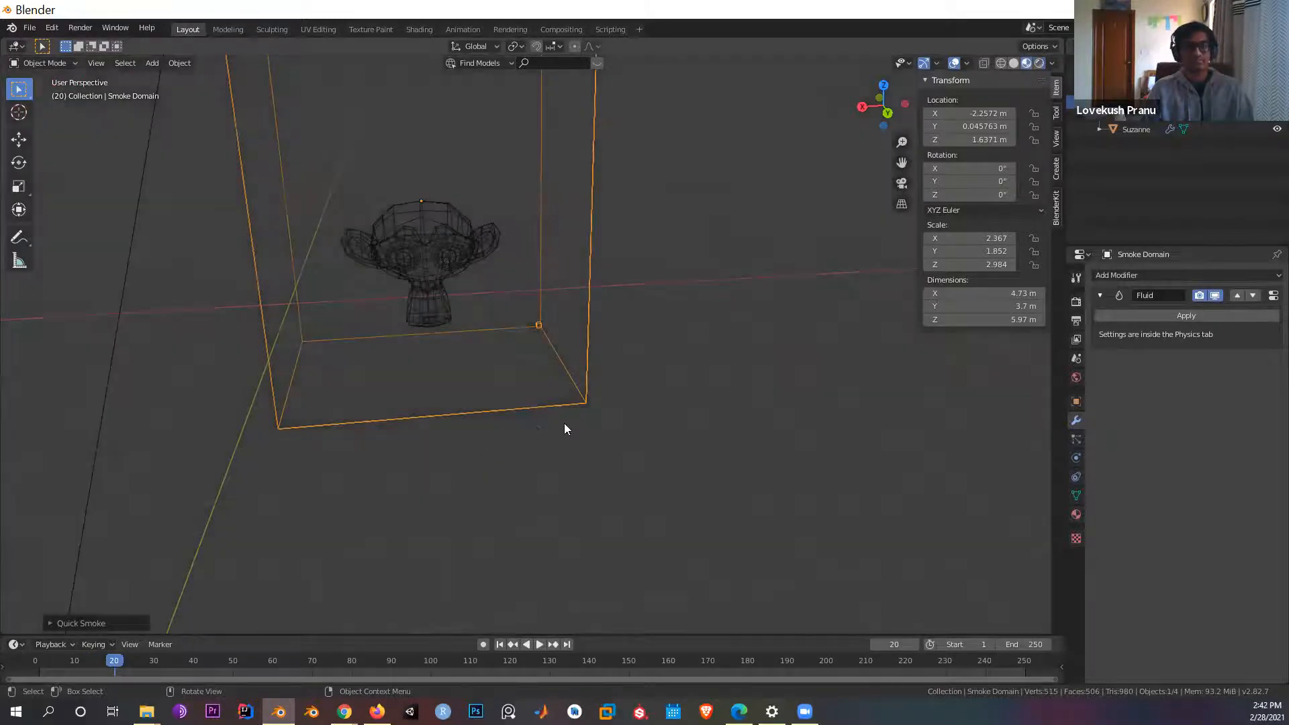
key("space")
key("space")
Step: Set the viewport shading to Solid and play the smoke simulation on to frame 29
key("z")
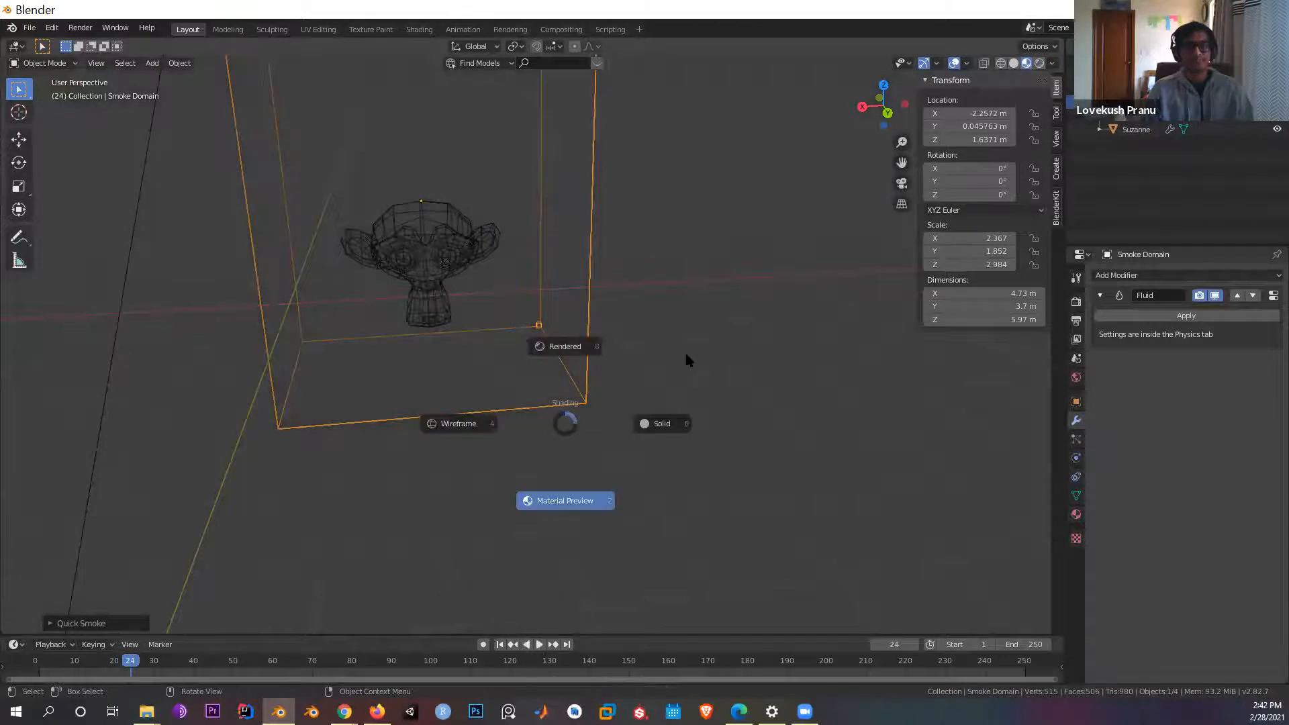
left_click(779, 426)
key("space")
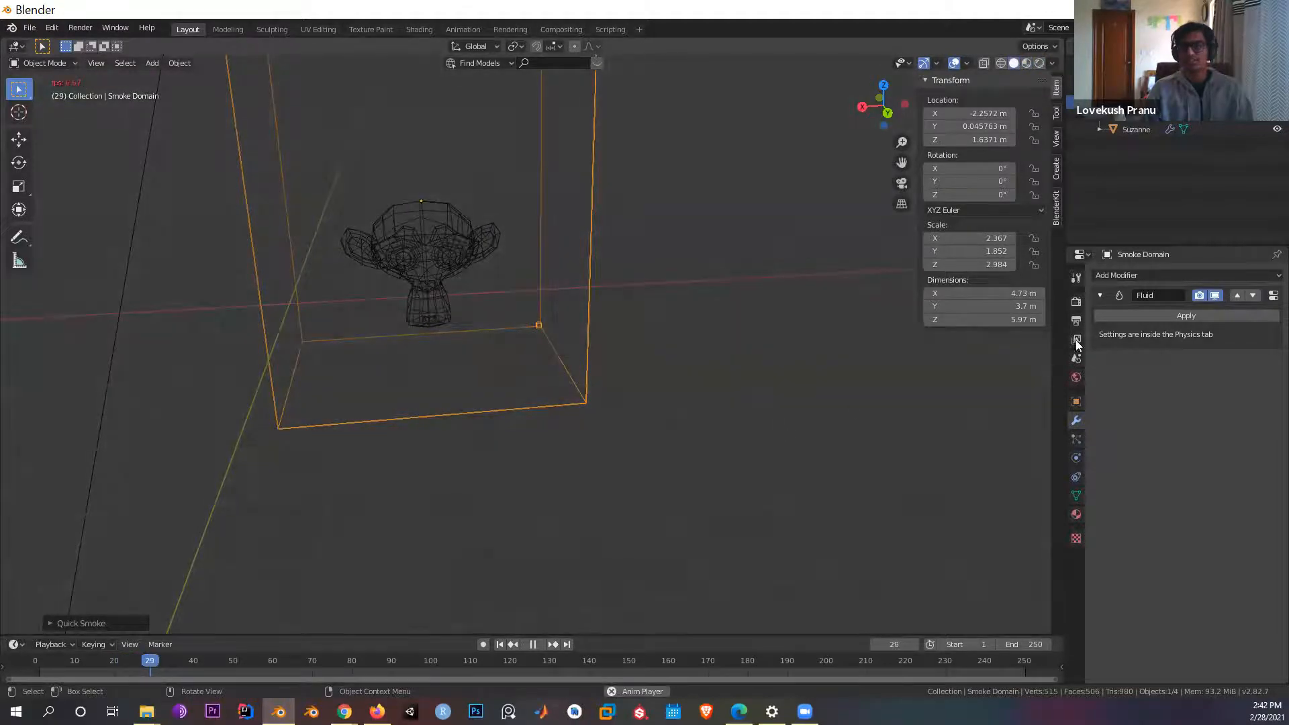
key("space")
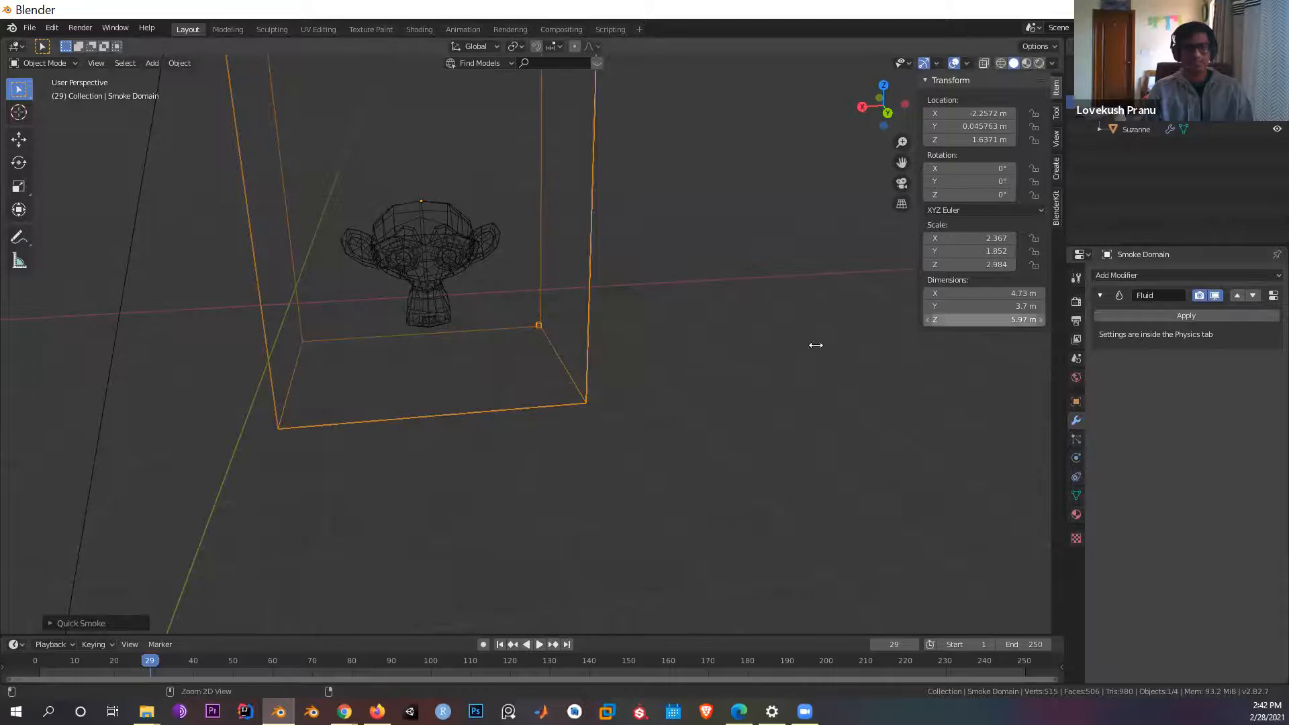
Step: Undo back to before the Quick Smoke effect and deselect the monkey
key("ctrl+z")
key("ctrl+z")
key("ctrl+z")
left_click(596, 344)
middle_click_drag(596, 343, 571, 336)
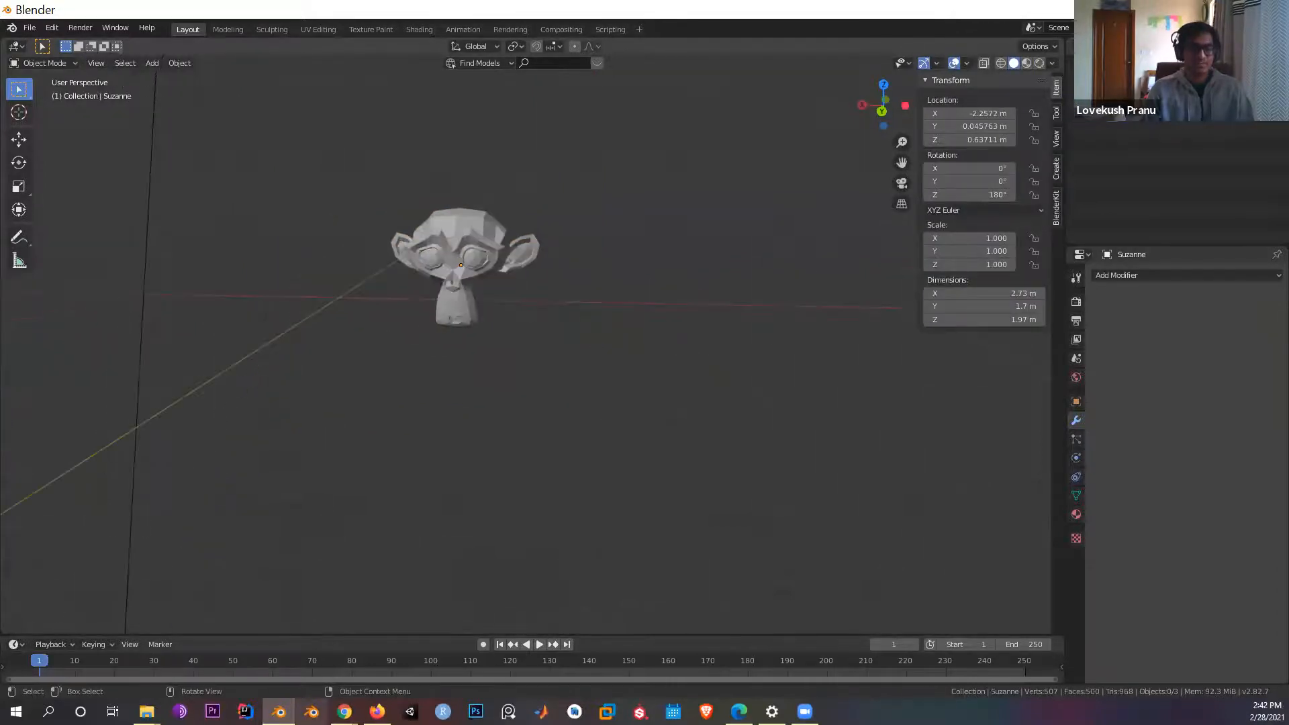
middle_click_drag(555, 248, 567, 268)
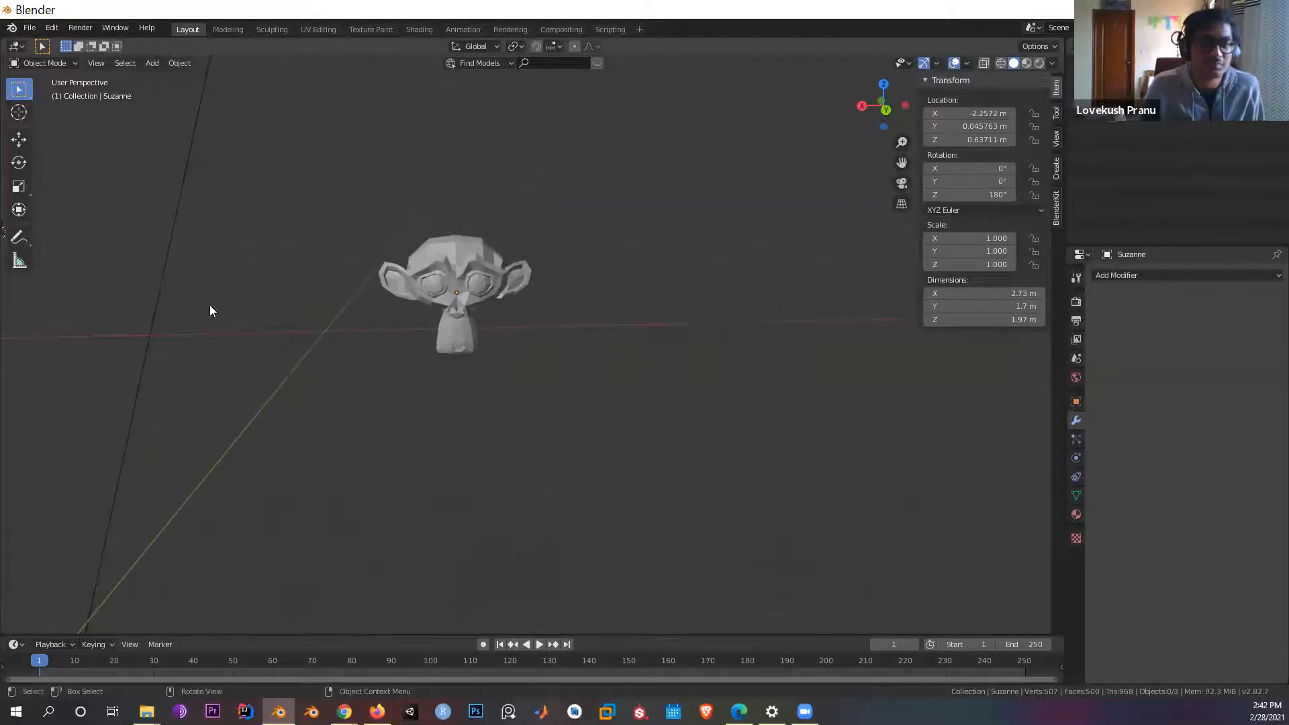
Step: Try to apply the Quick Fur effect without any object selected
left_click(178, 64)
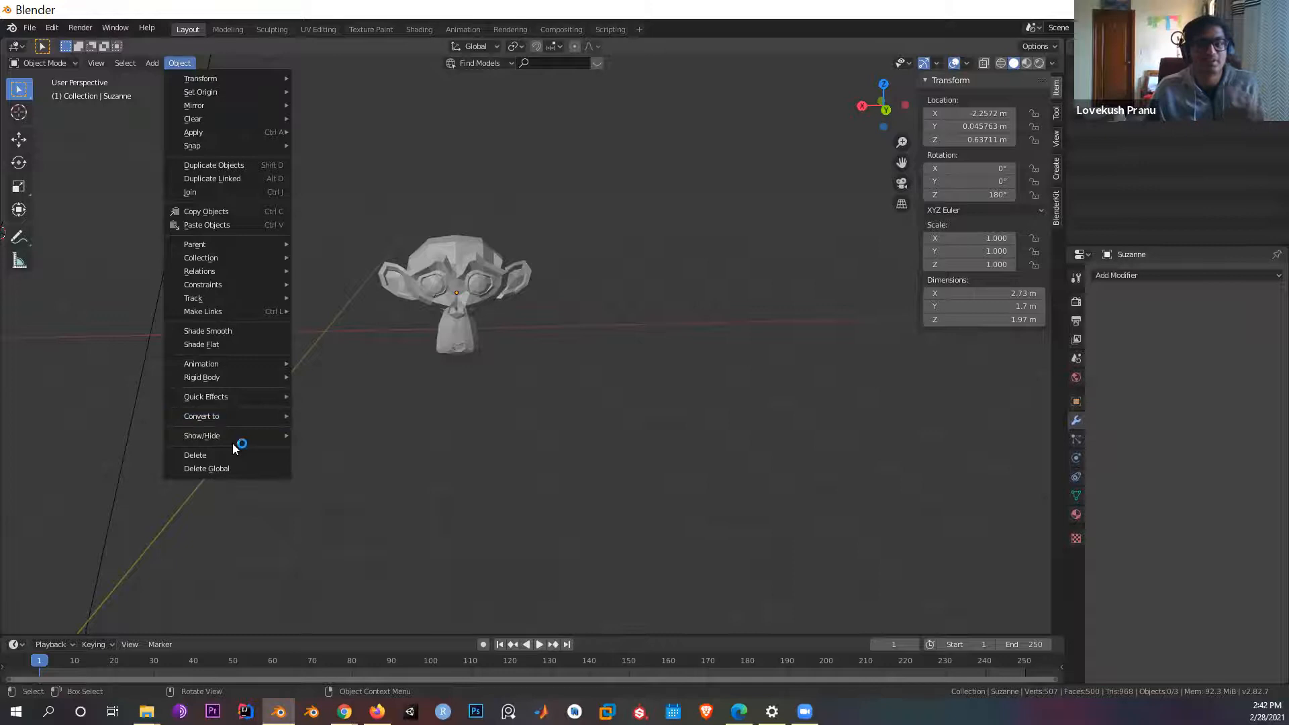
mouse_move(236, 441)
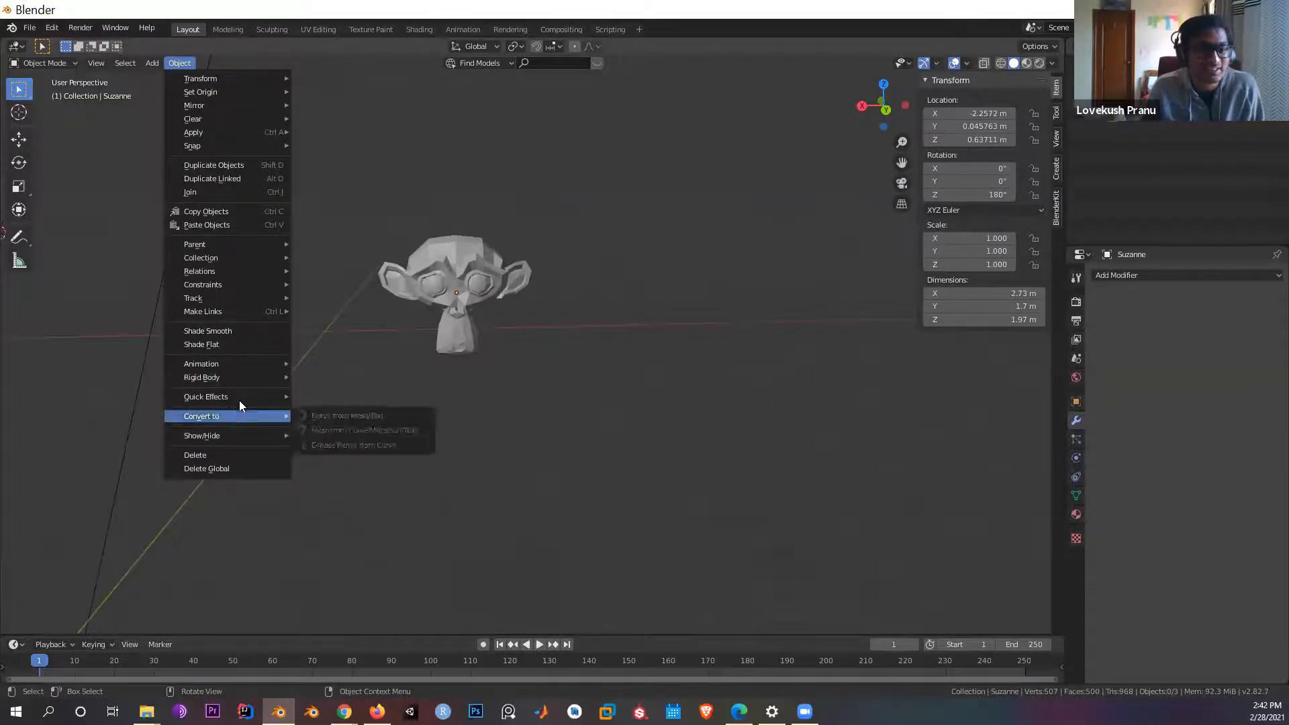
mouse_move(241, 397)
left_click(350, 393)
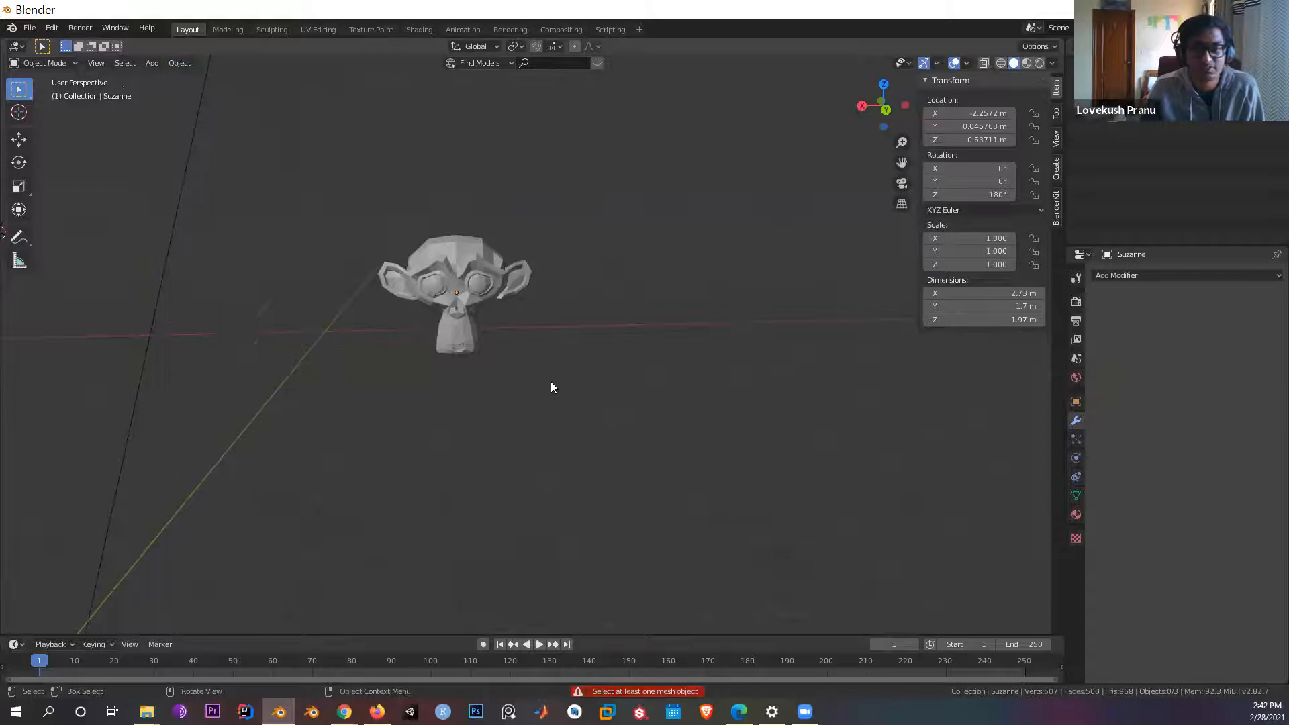
Step: Select the monkey and apply the Quick Fur effect to it
left_click(469, 327)
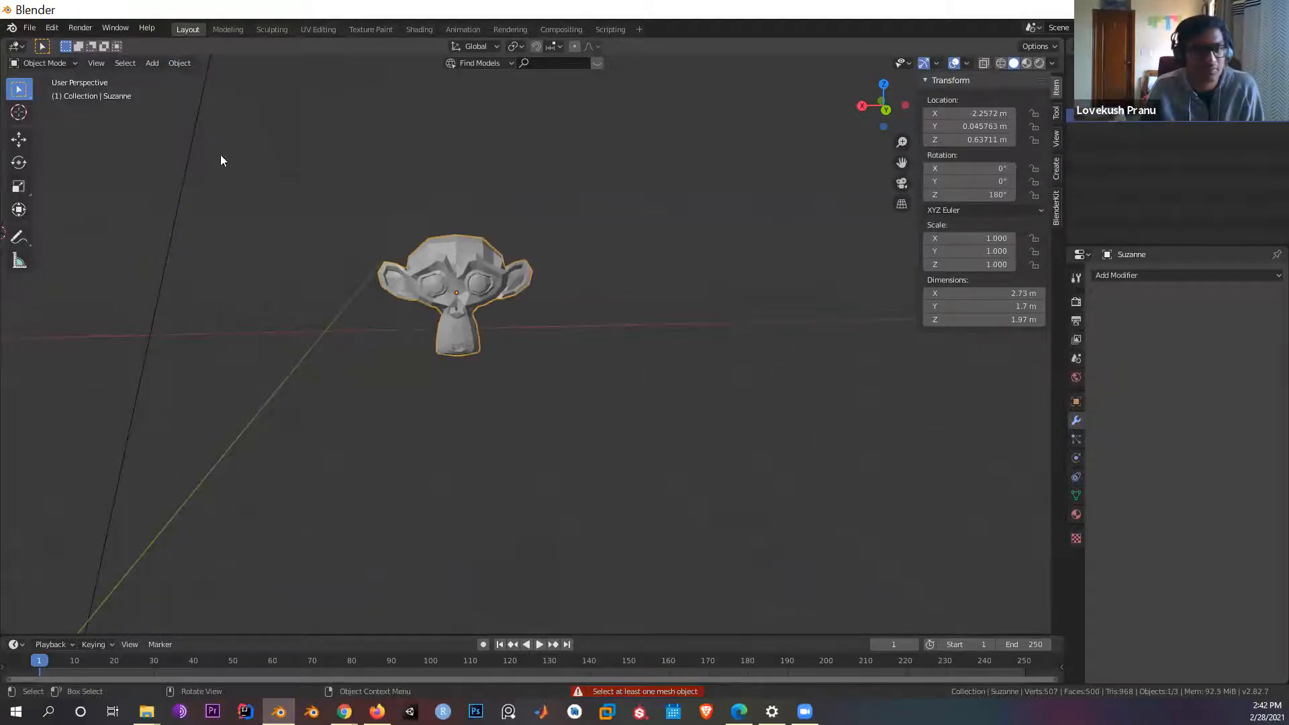
left_click(179, 64)
mouse_move(250, 392)
left_click(334, 396)
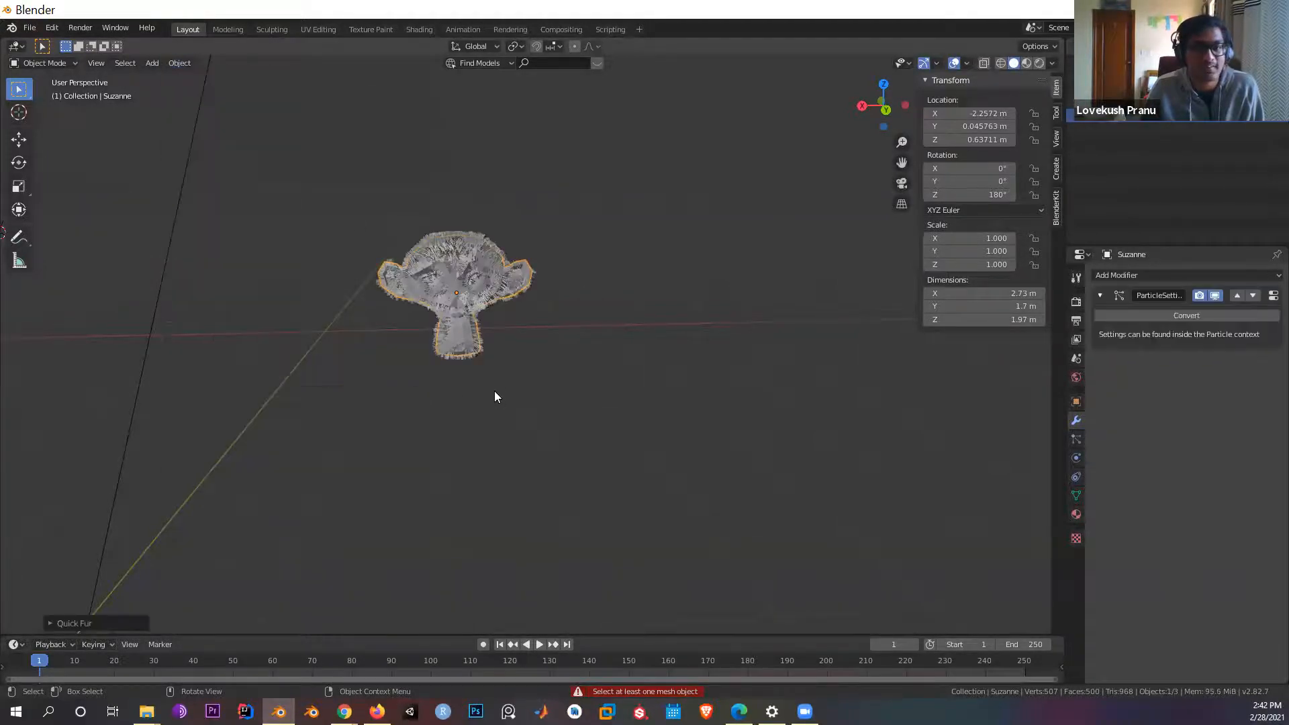
scroll(521, 329, "up", 5)
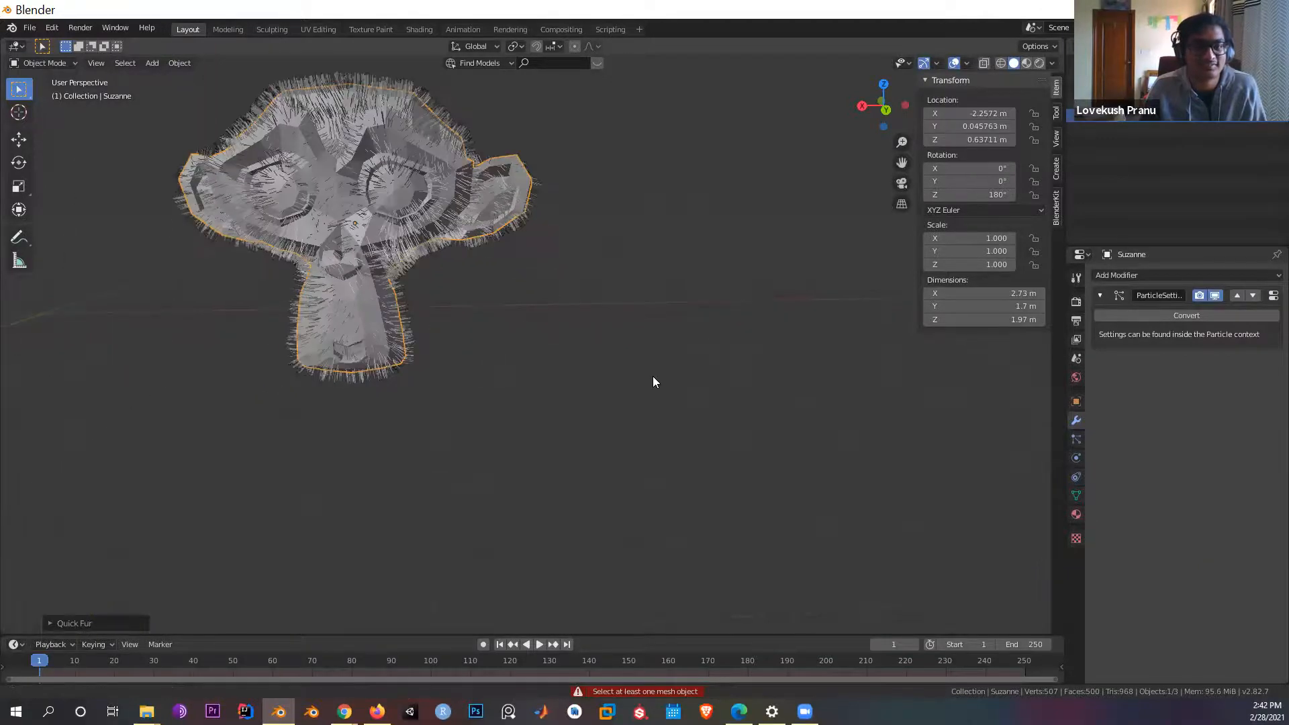
Step: Set the number of hairs in the monkey's particle system to 100000
left_click(1077, 439)
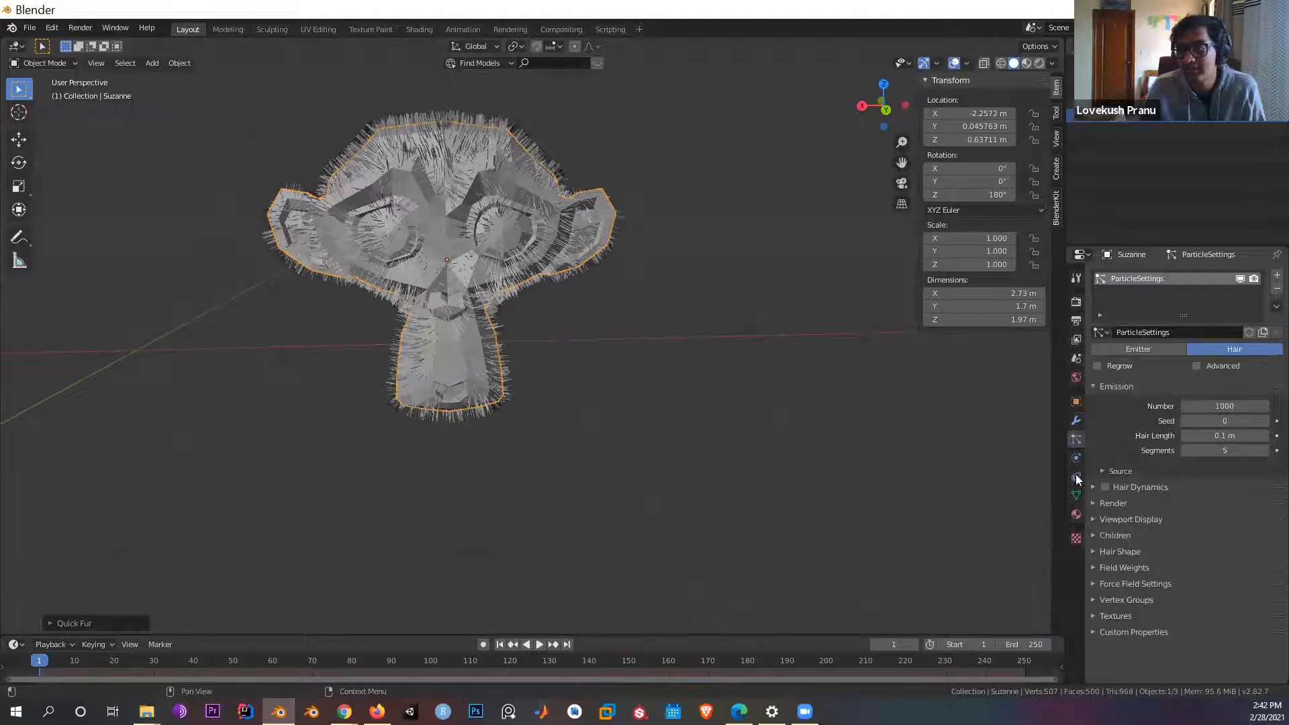
middle_click_drag(654, 364, 674, 380)
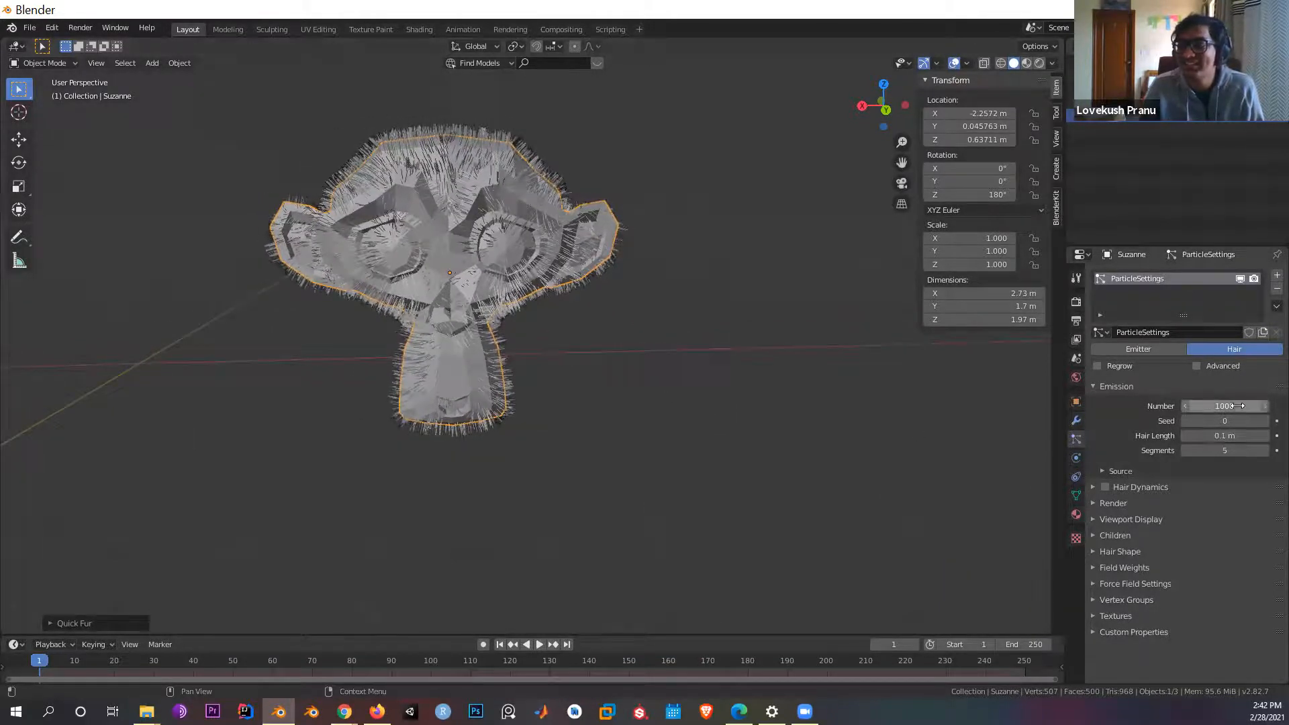
left_click(1238, 406)
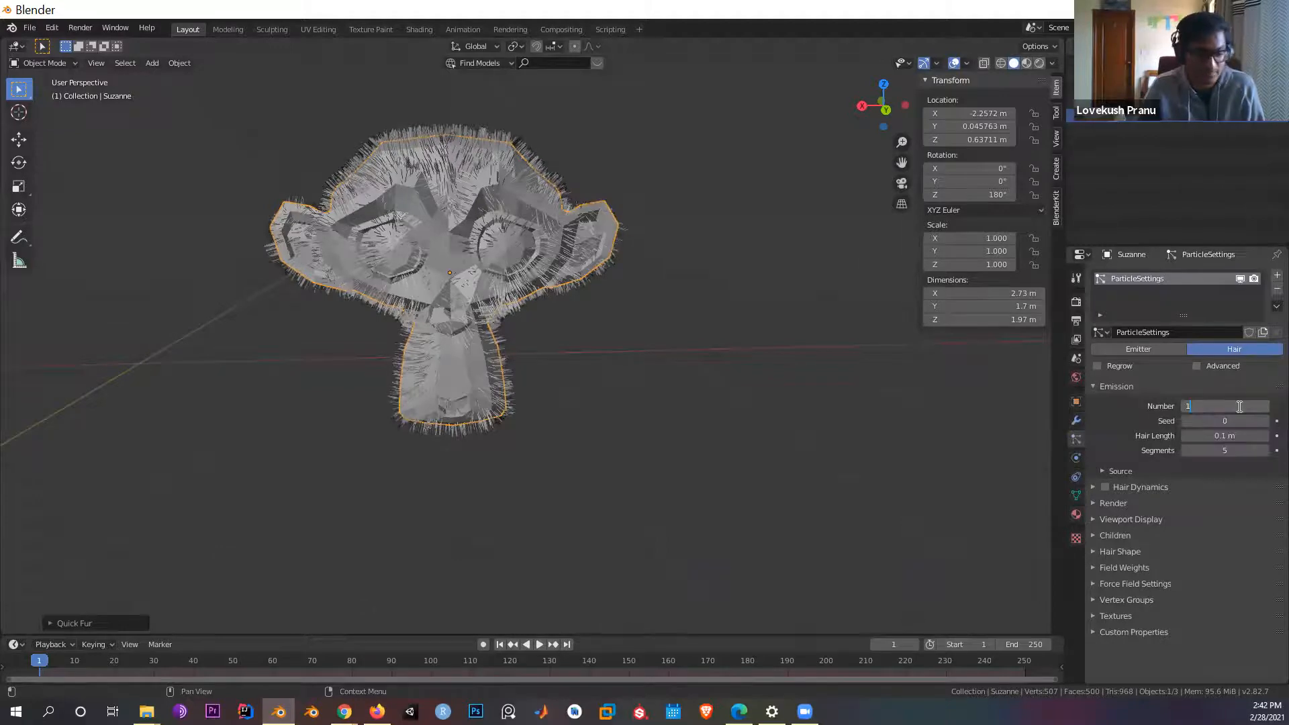
type("100000")
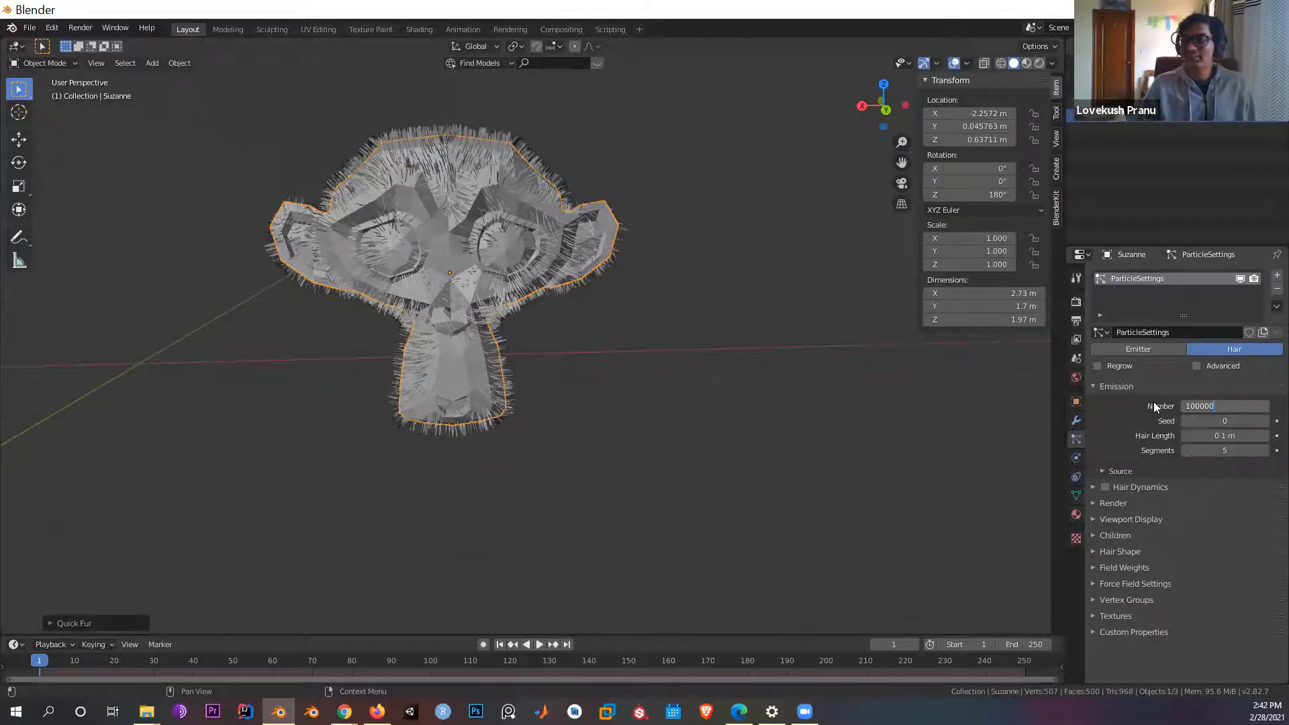
key("Return")
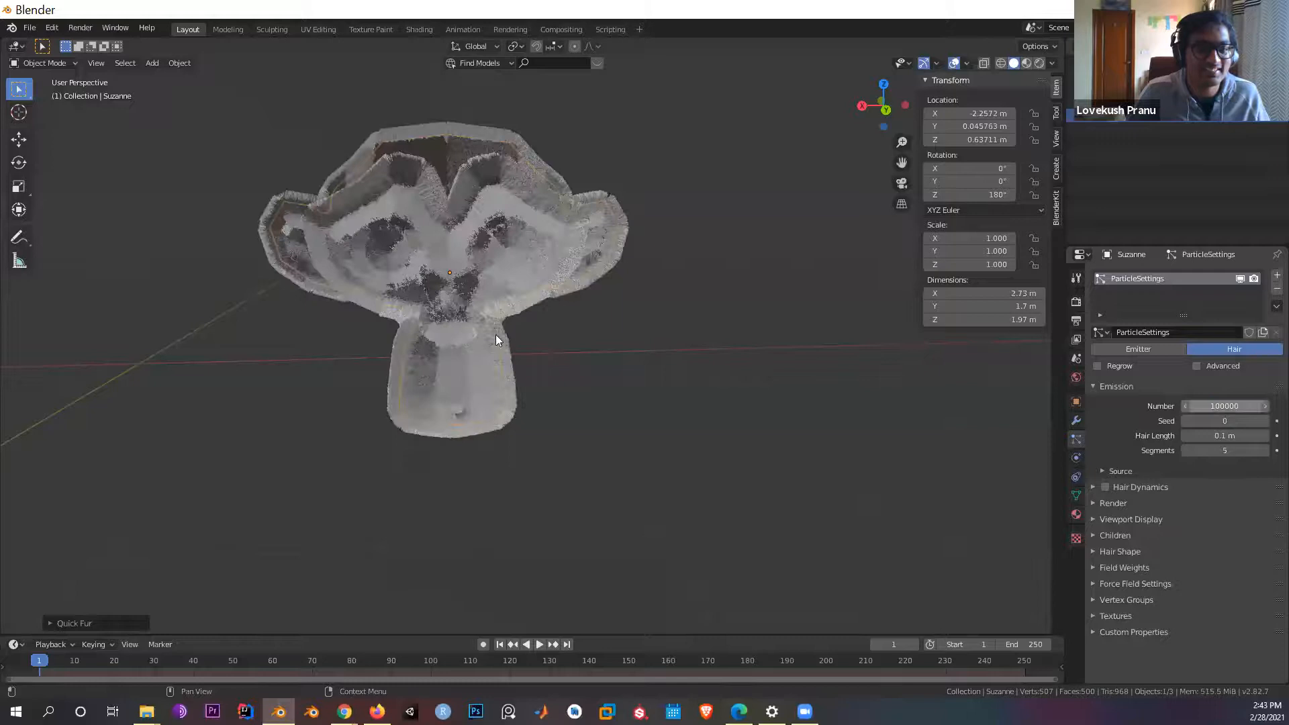
Step: Reduce the number of hairs in the monkey's particle system to 100
mouse_move(524, 339)
middle_mouse_down()
mouse_move(505, 341)
mouse_move(522, 326)
middle_mouse_up()
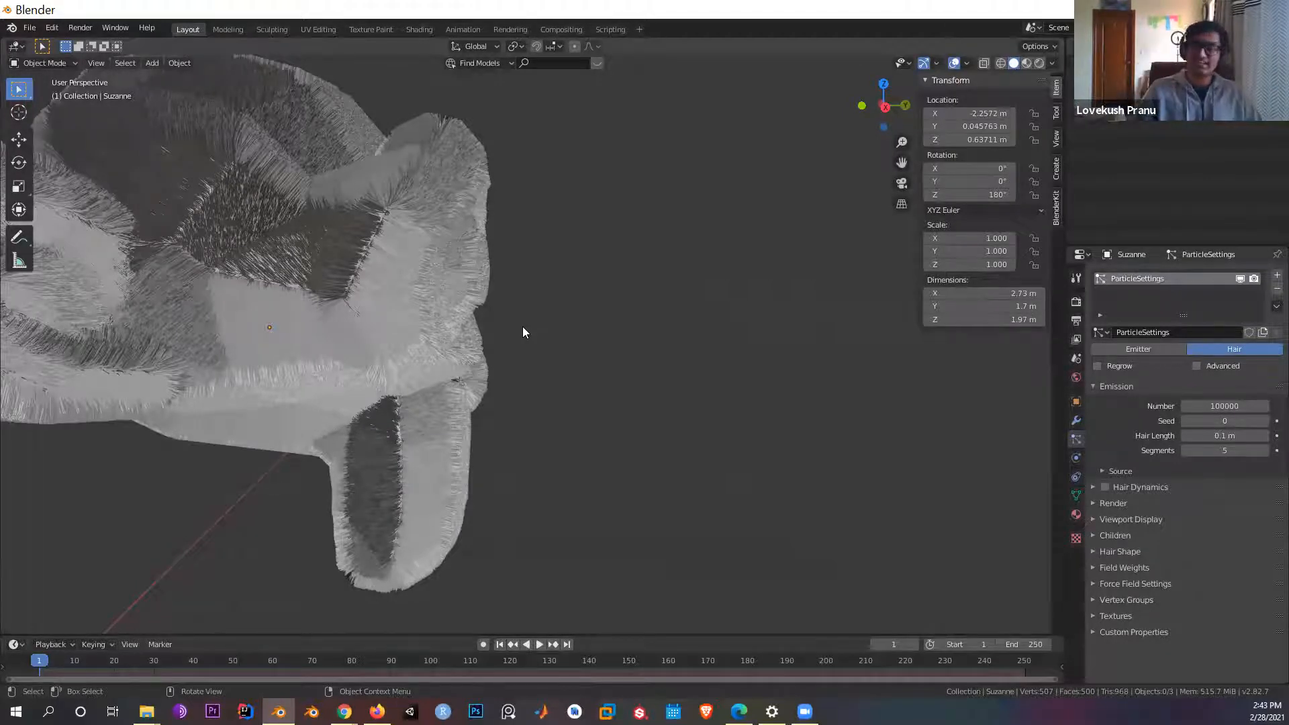
left_click(1230, 406)
type("100")
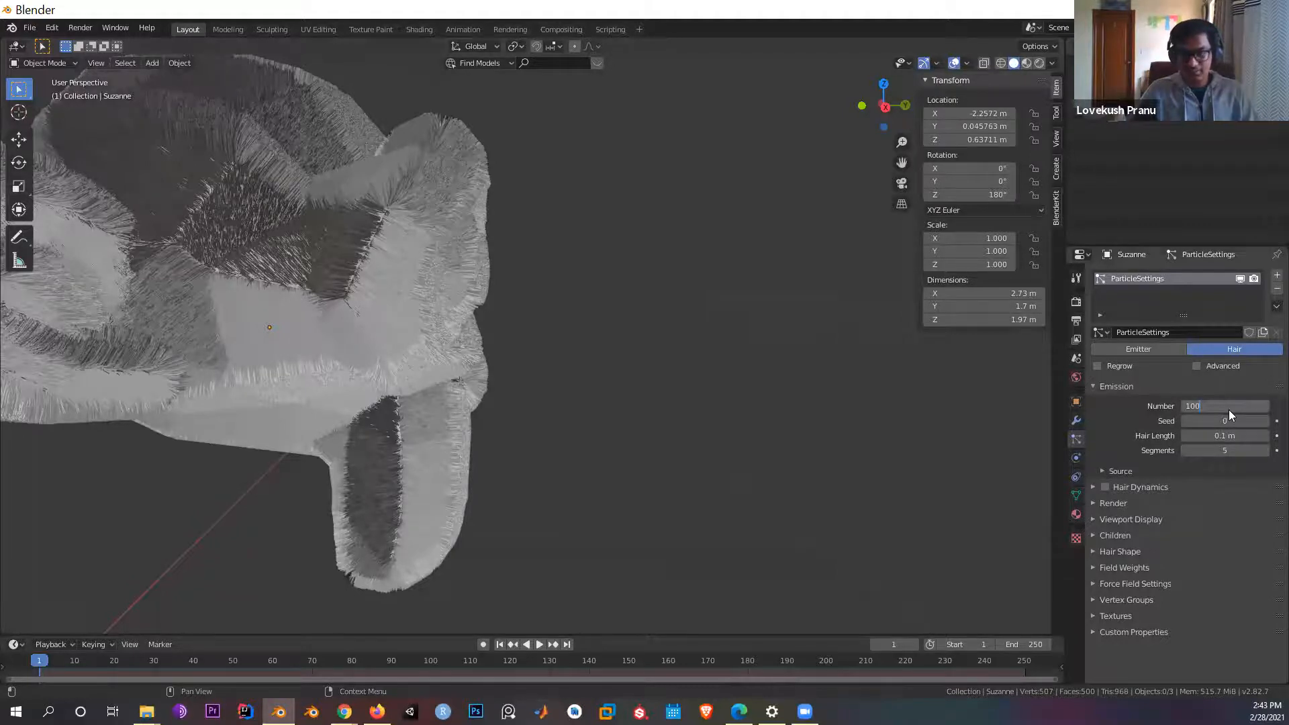
key("Return")
Step: Set the hair emission's seed to 3 and its hair length to 1.7 m
middle_click_drag(435, 325, 418, 326)
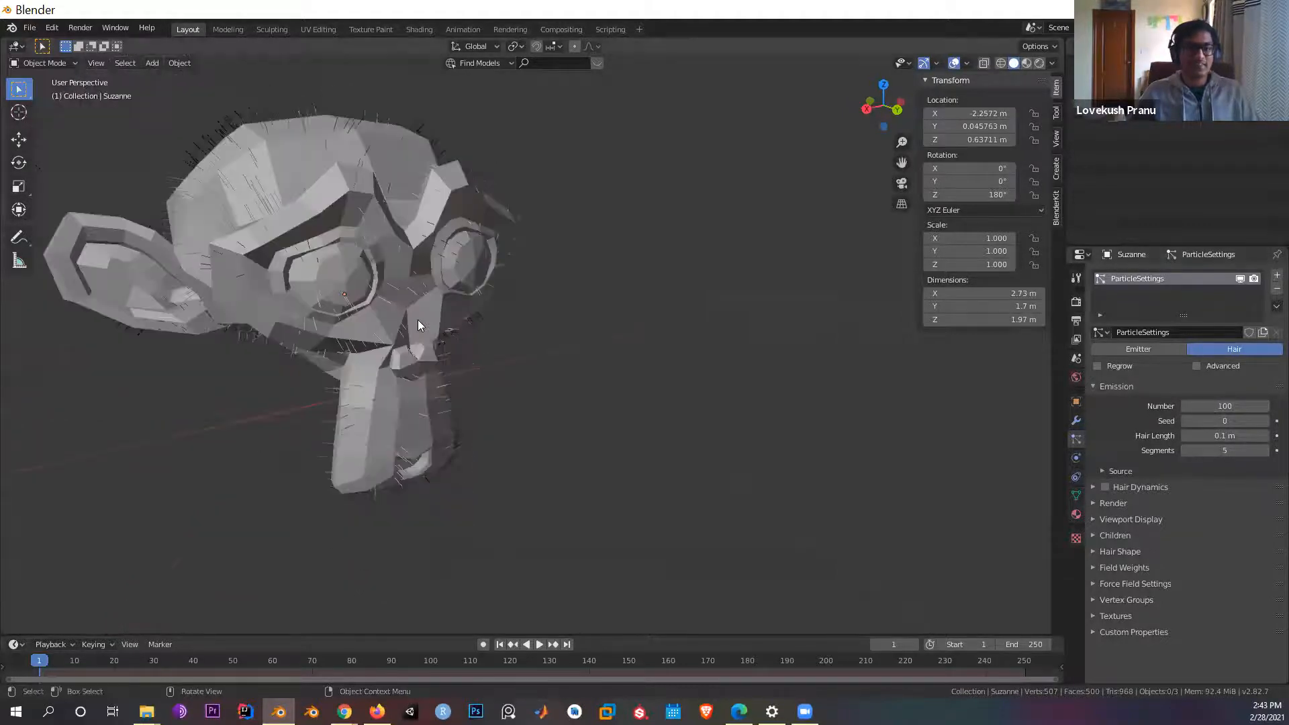
middle_click_drag(505, 321, 501, 335)
scroll(501, 335, "up", 4)
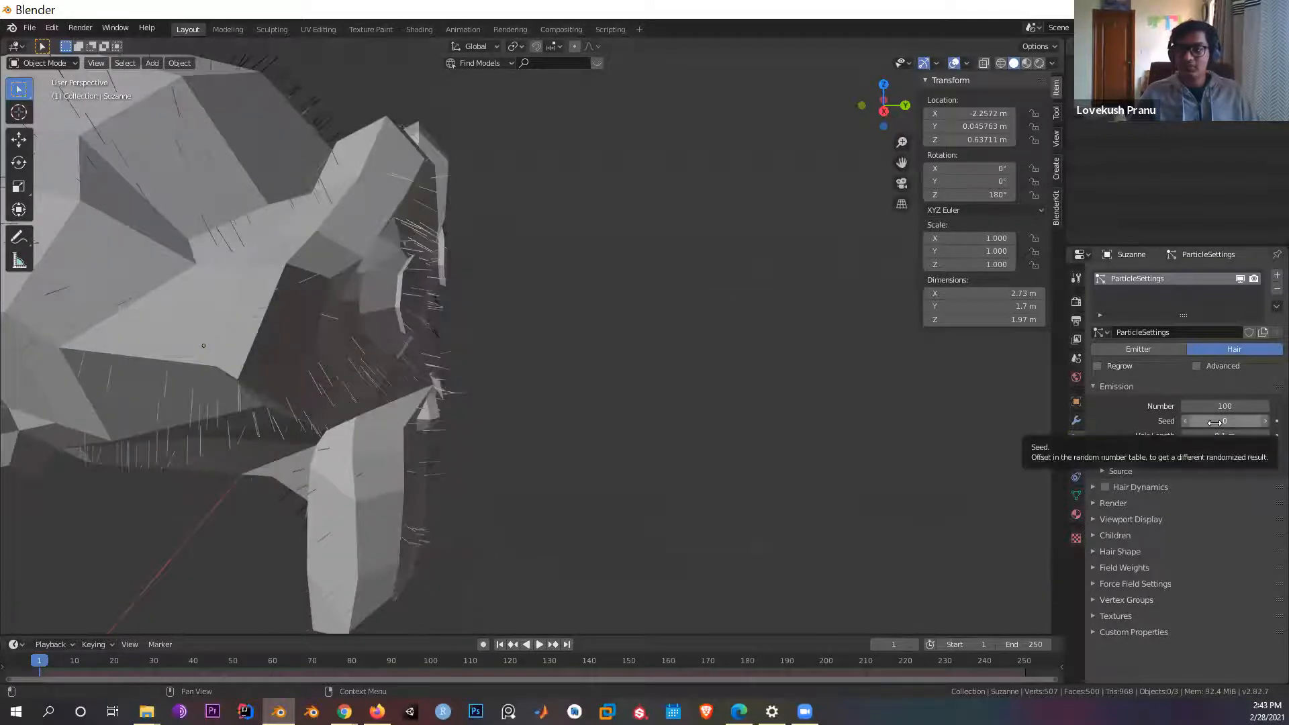
left_click(1267, 421)
middle_click_drag(583, 438, 450, 424)
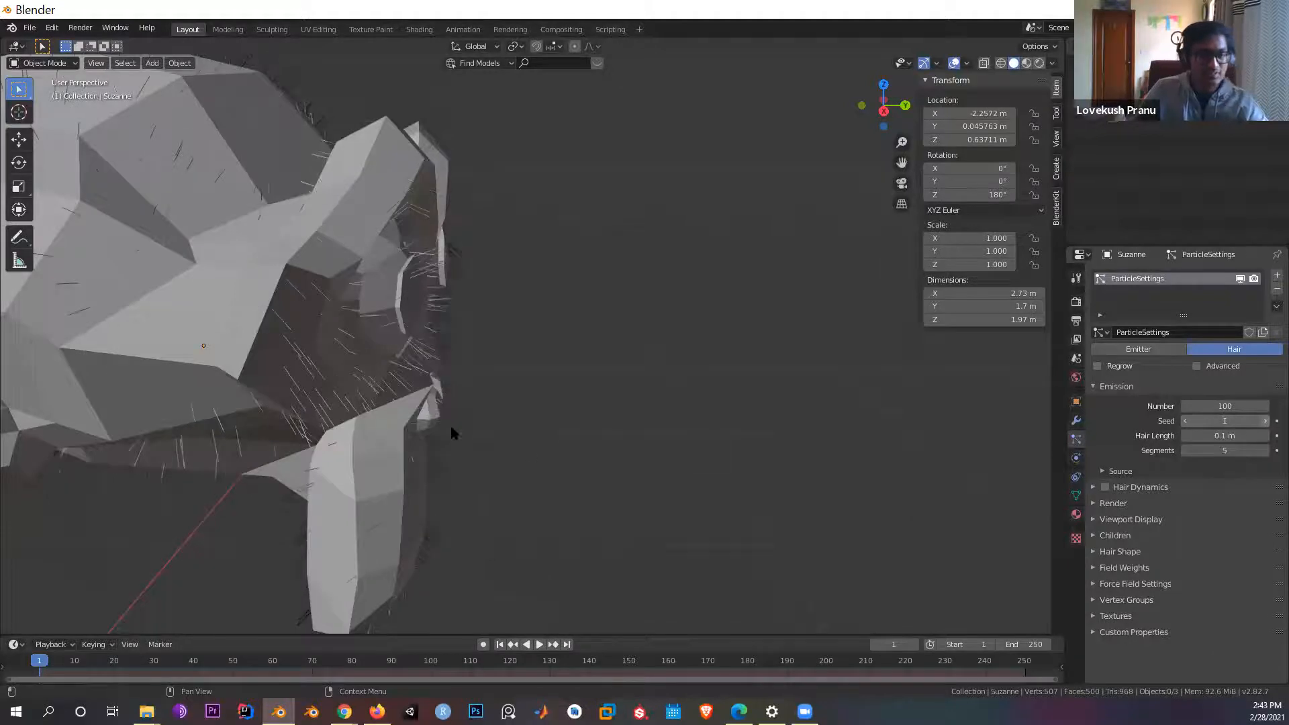
left_click(1262, 419)
left_click(1266, 421)
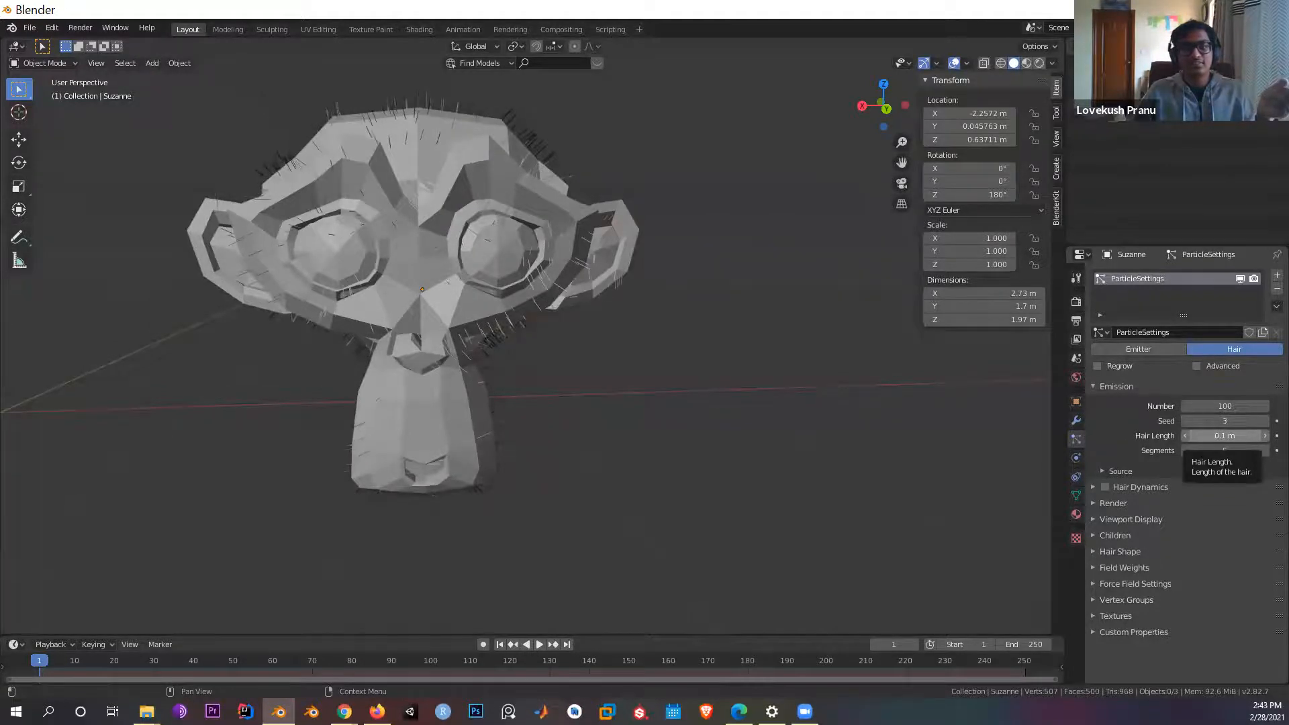
left_click_drag(1190, 439, 1239, 440)
Step: Switch the monkey's particle system to Emitter, play the particle emission, and rewind the timeline to frame 0
left_click_drag(1161, 350, 1201, 351)
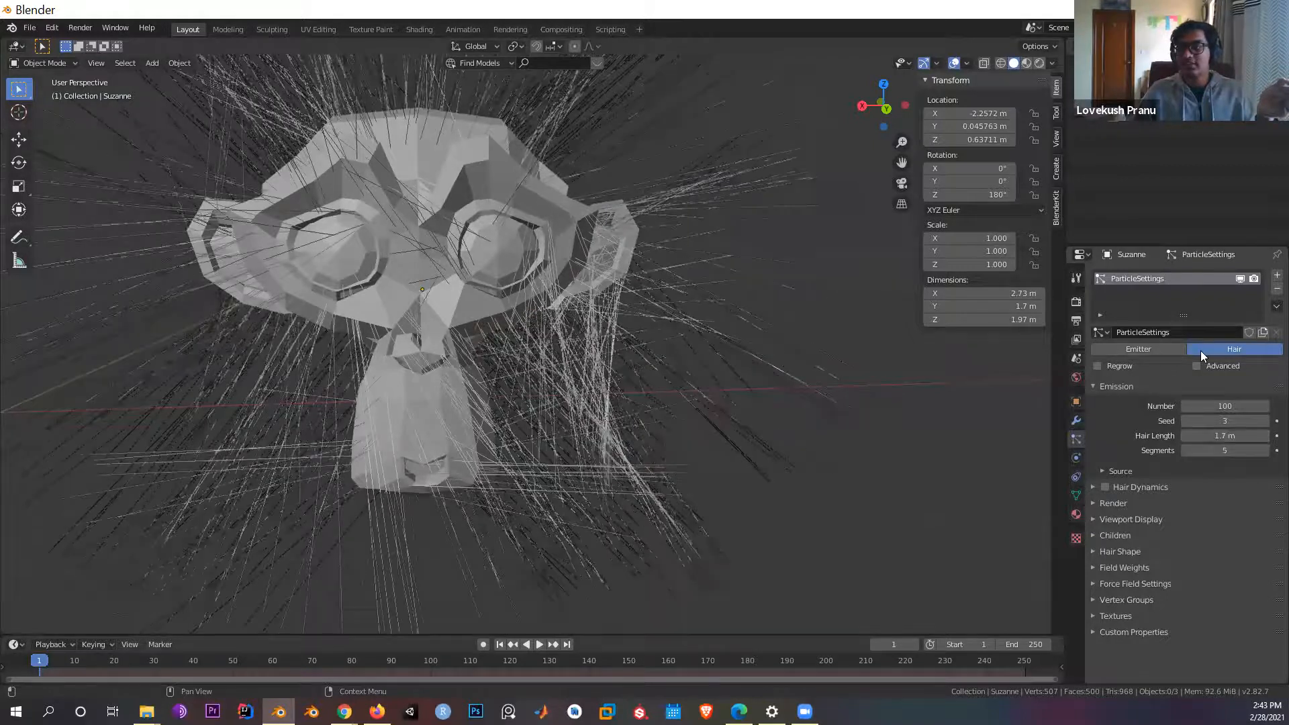
left_click(1158, 351)
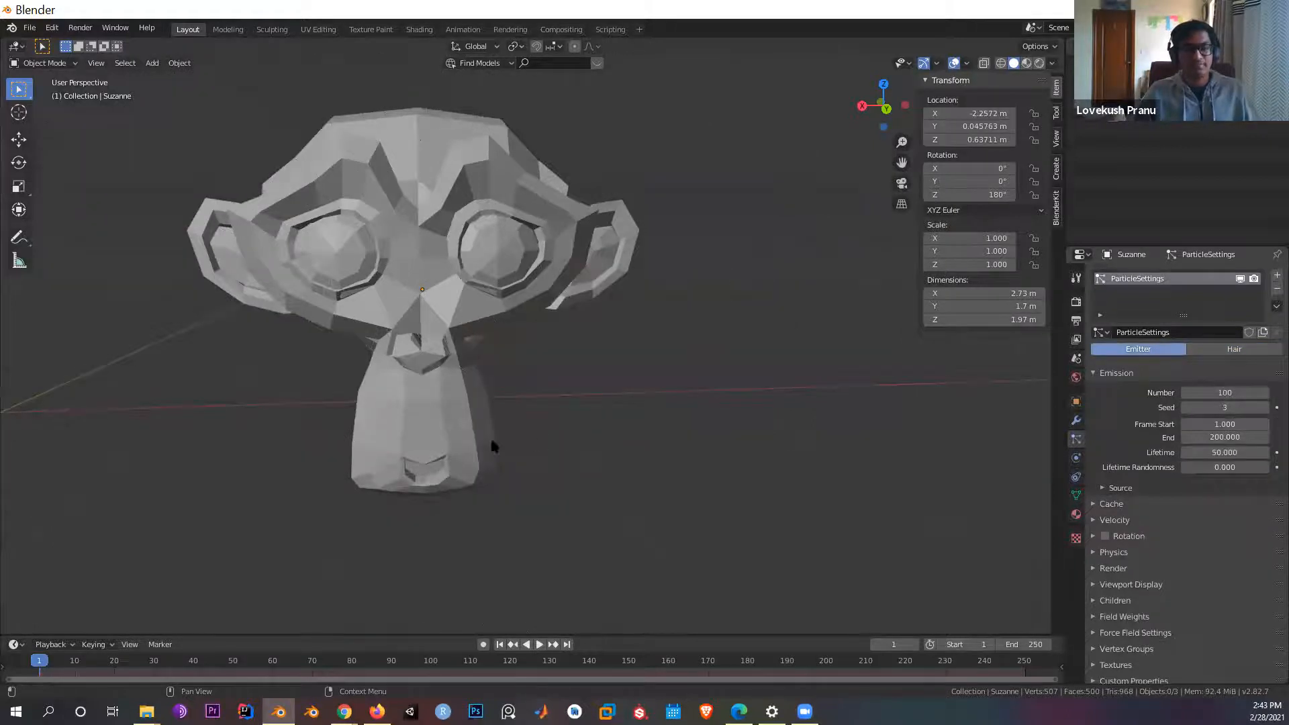
key("space")
scroll(505, 304, "down", 2)
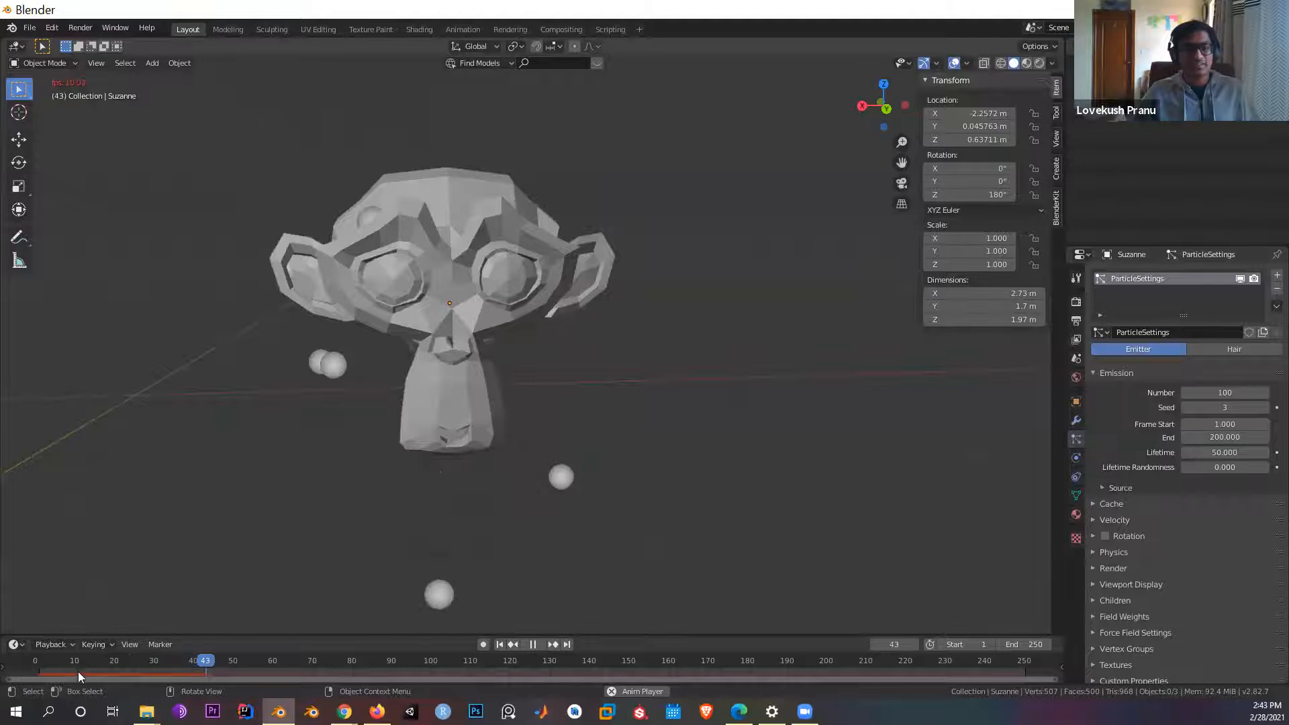
left_click(31, 665)
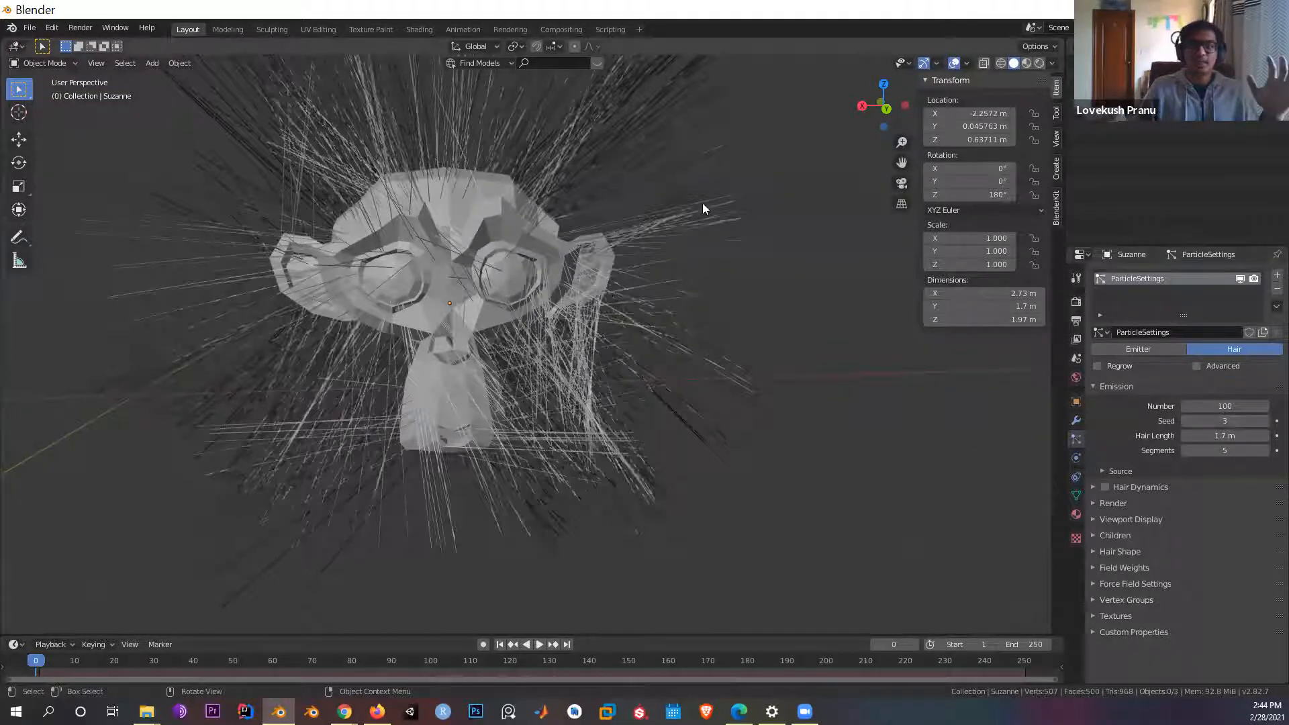
Step: Select the monkey and remove its fur particle system
left_click(739, 253)
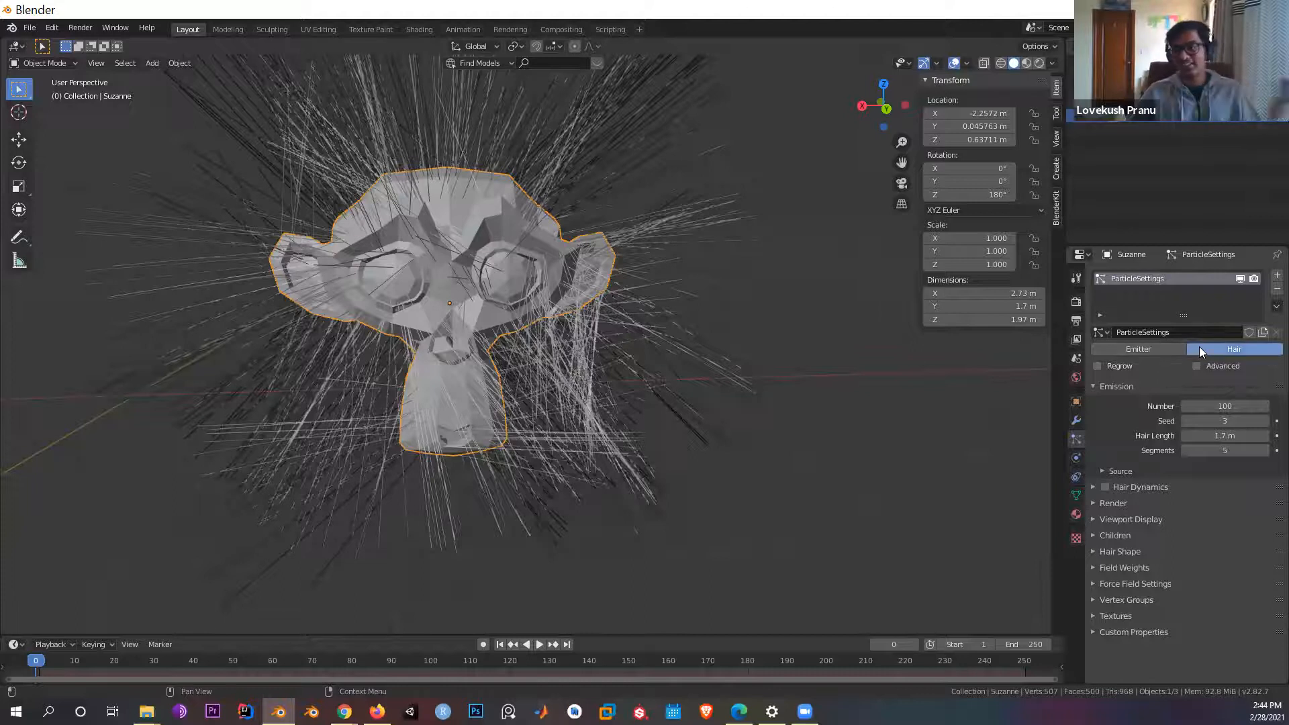
left_click(1278, 288)
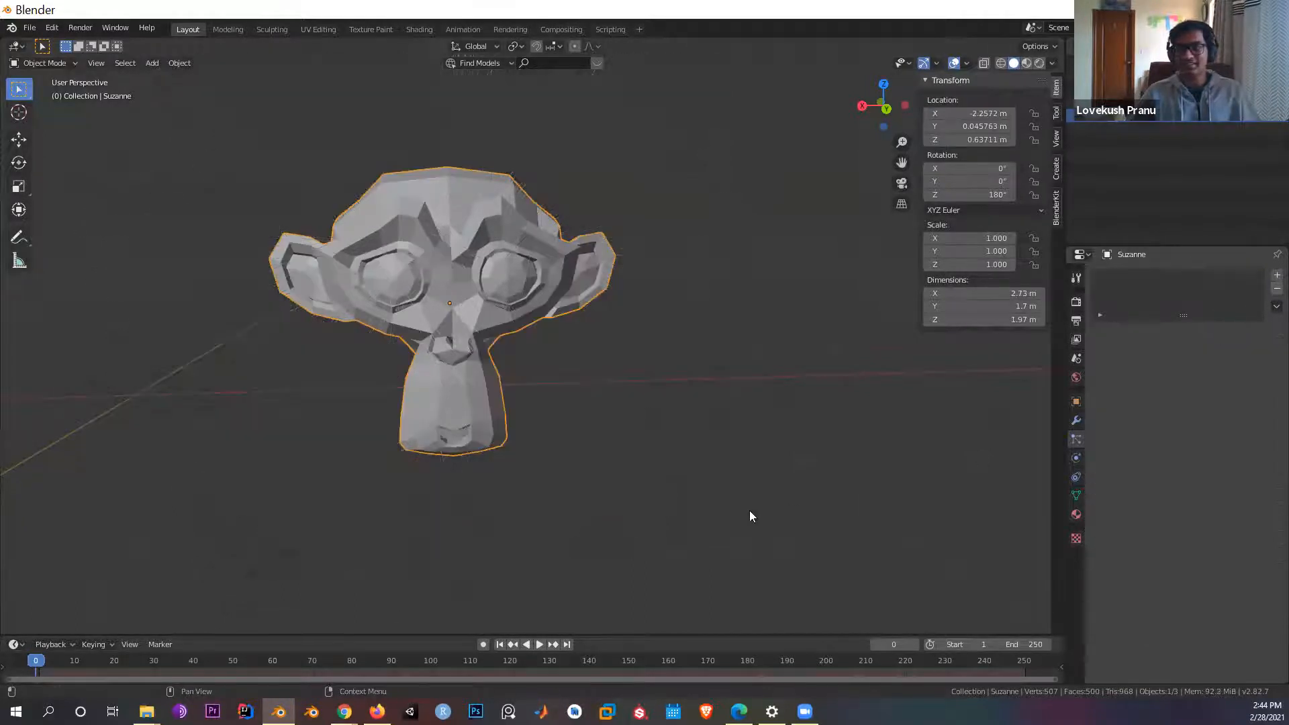
Step: Open the monkey's modifier settings and look through the modifiers that can be added
left_click(1075, 407)
left_click(1075, 418)
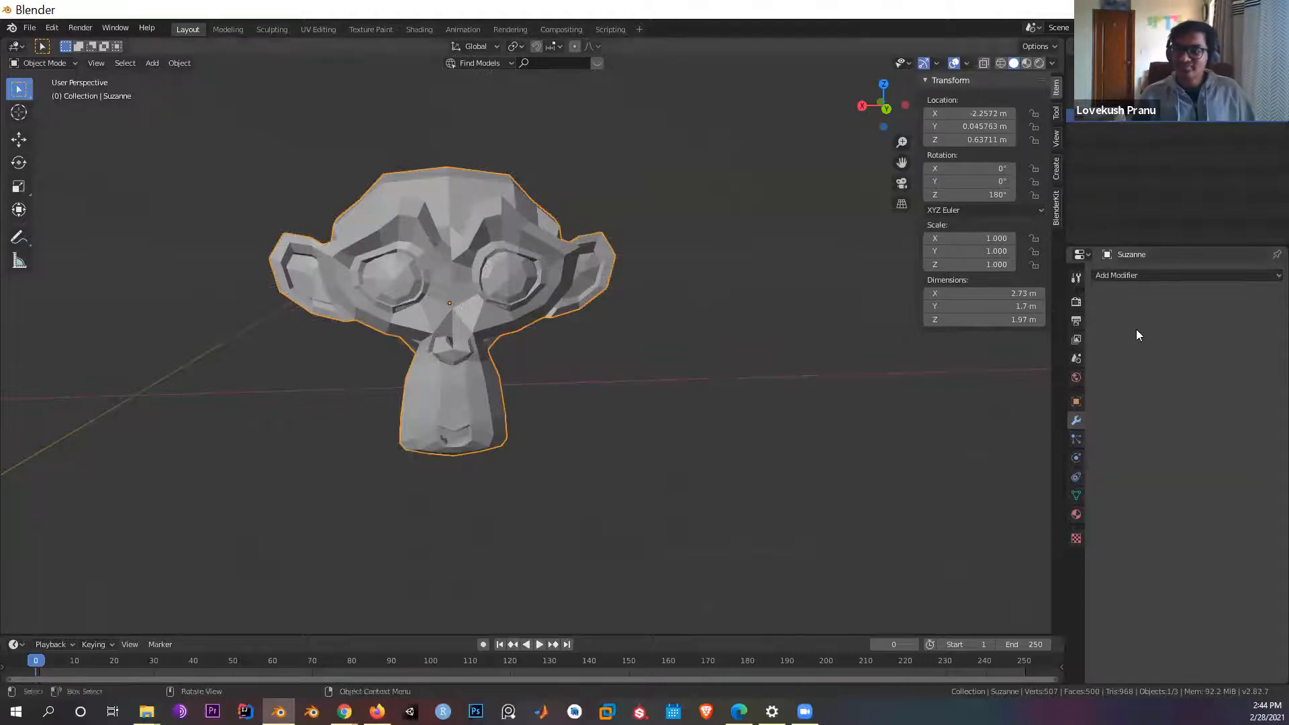
left_click(1135, 273)
left_click(1188, 276)
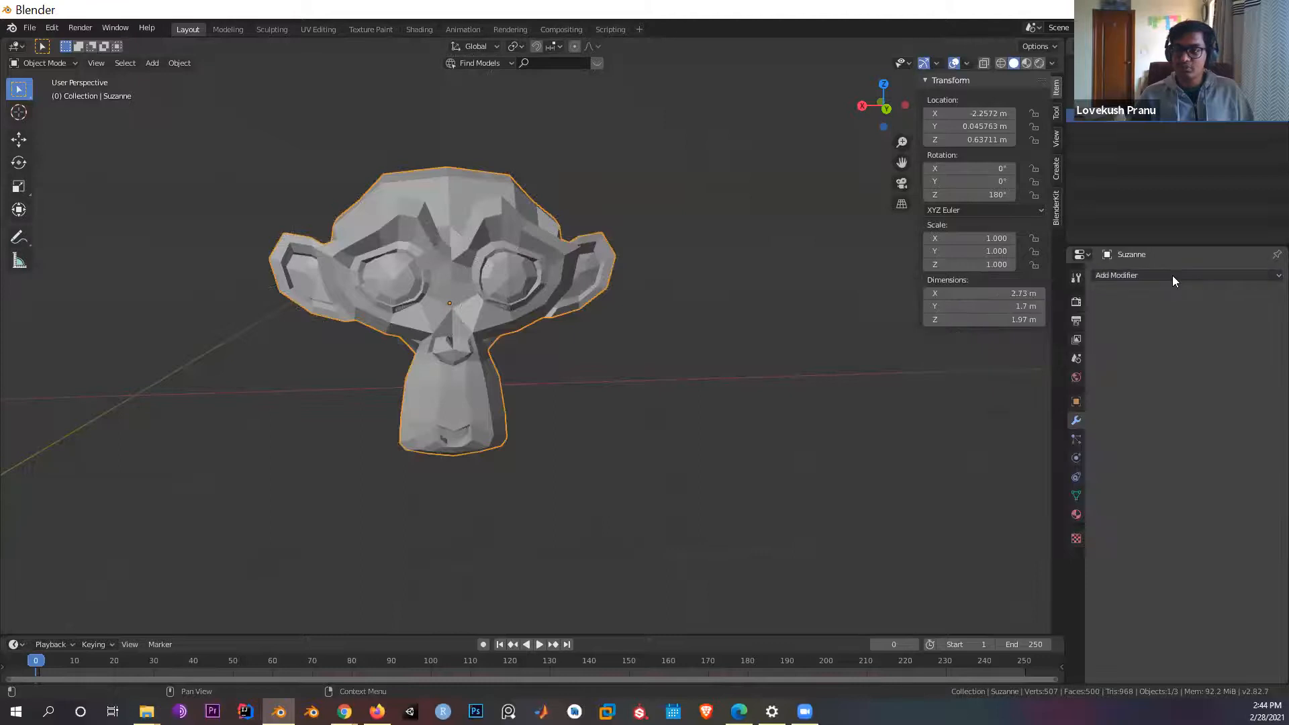
left_click(1174, 277)
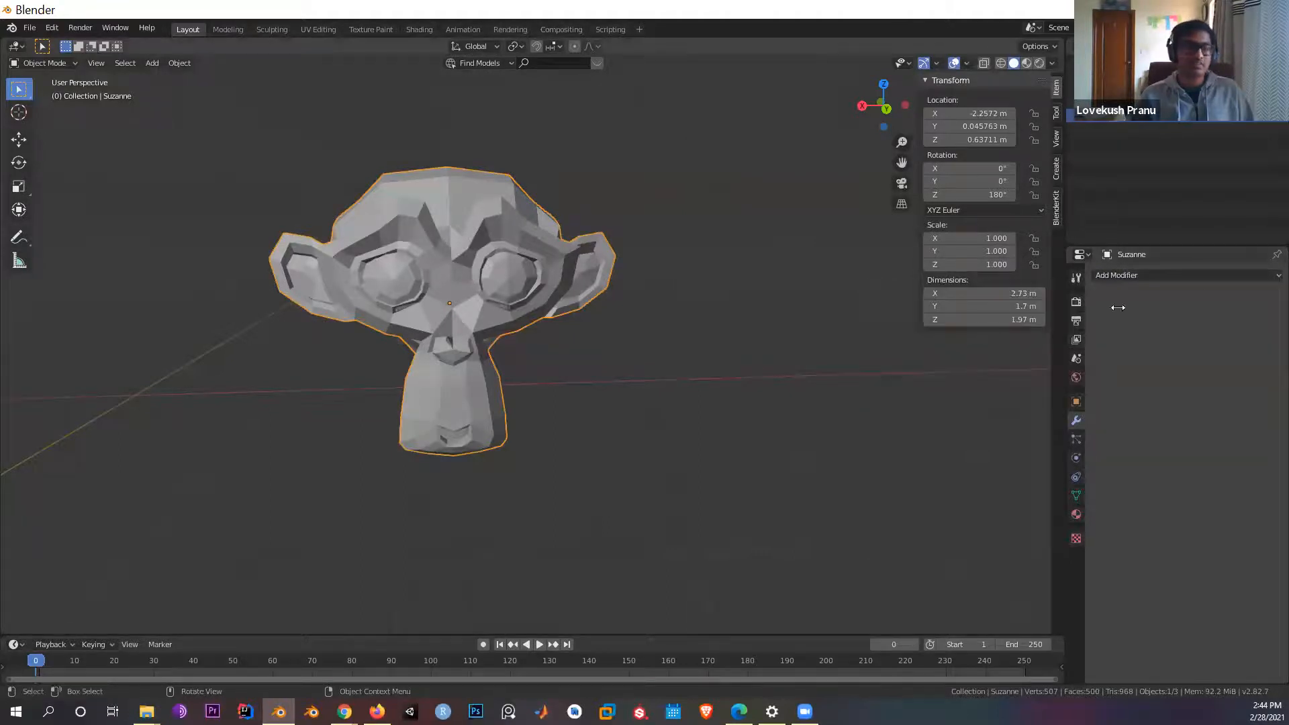
Step: Open the monkey's physics settings
scroll(659, 436, "down", 2)
scroll(659, 438, "up", 2)
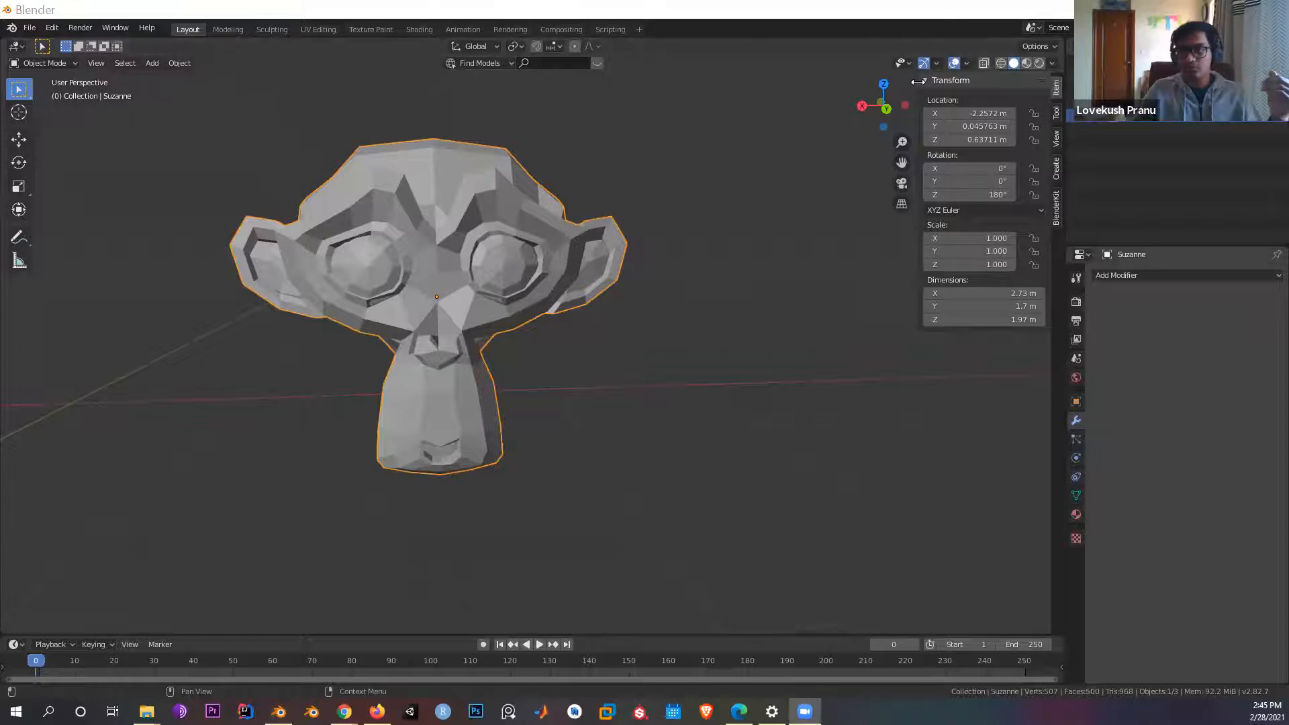
left_click(1076, 458)
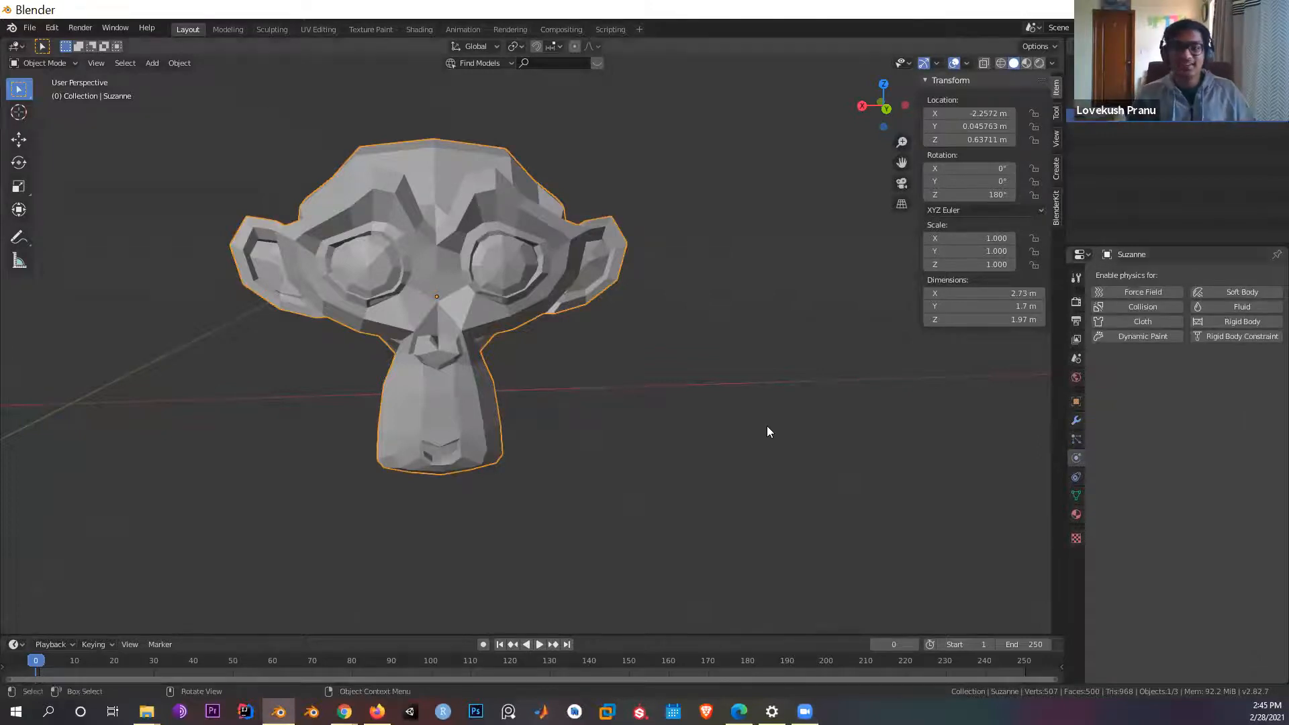
scroll(767, 426, "down", 4)
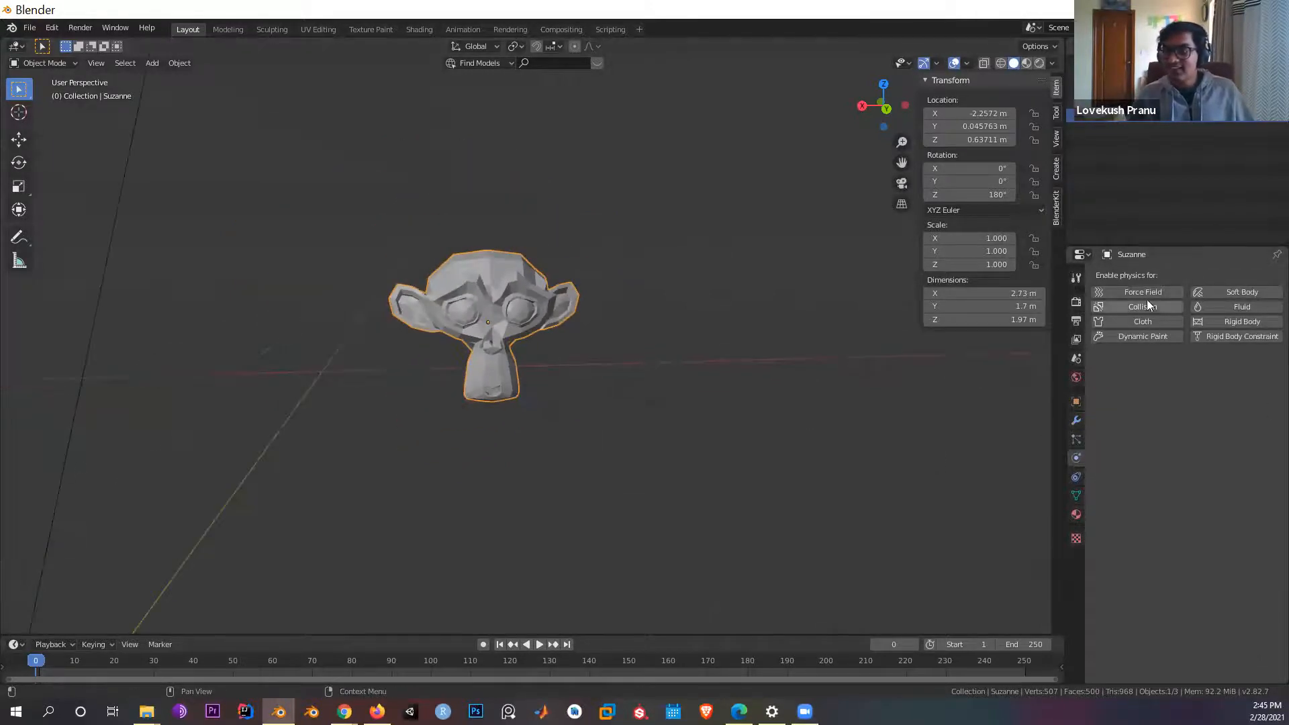
Step: Try adding a grease pencil stroke object to the scene, and undo the addition
left_click(240, 357)
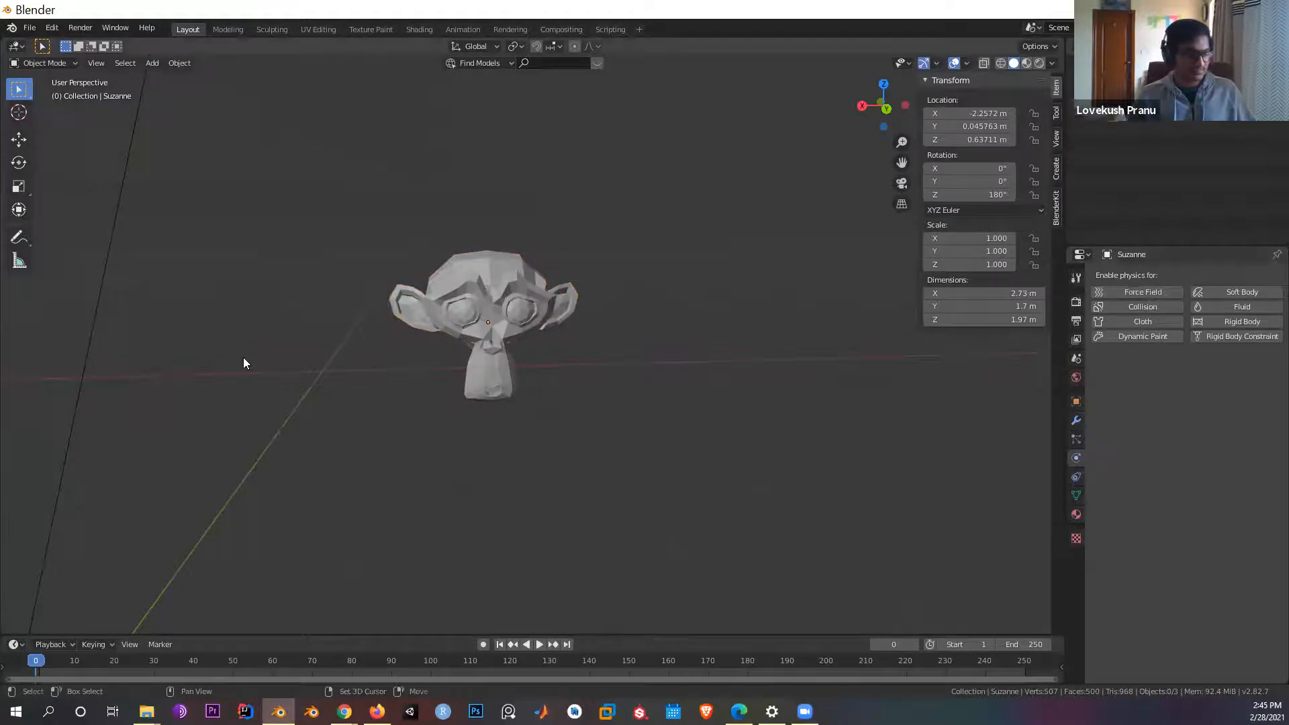
key("shift+a")
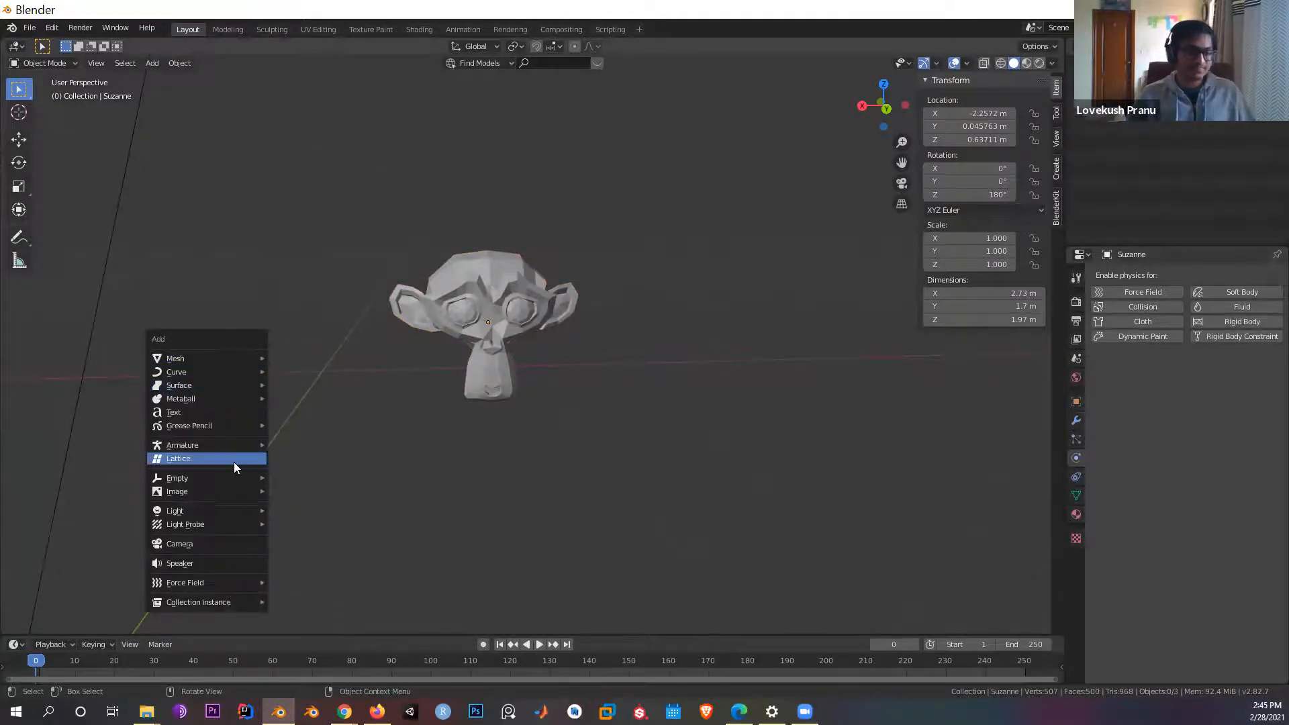
mouse_move(235, 478)
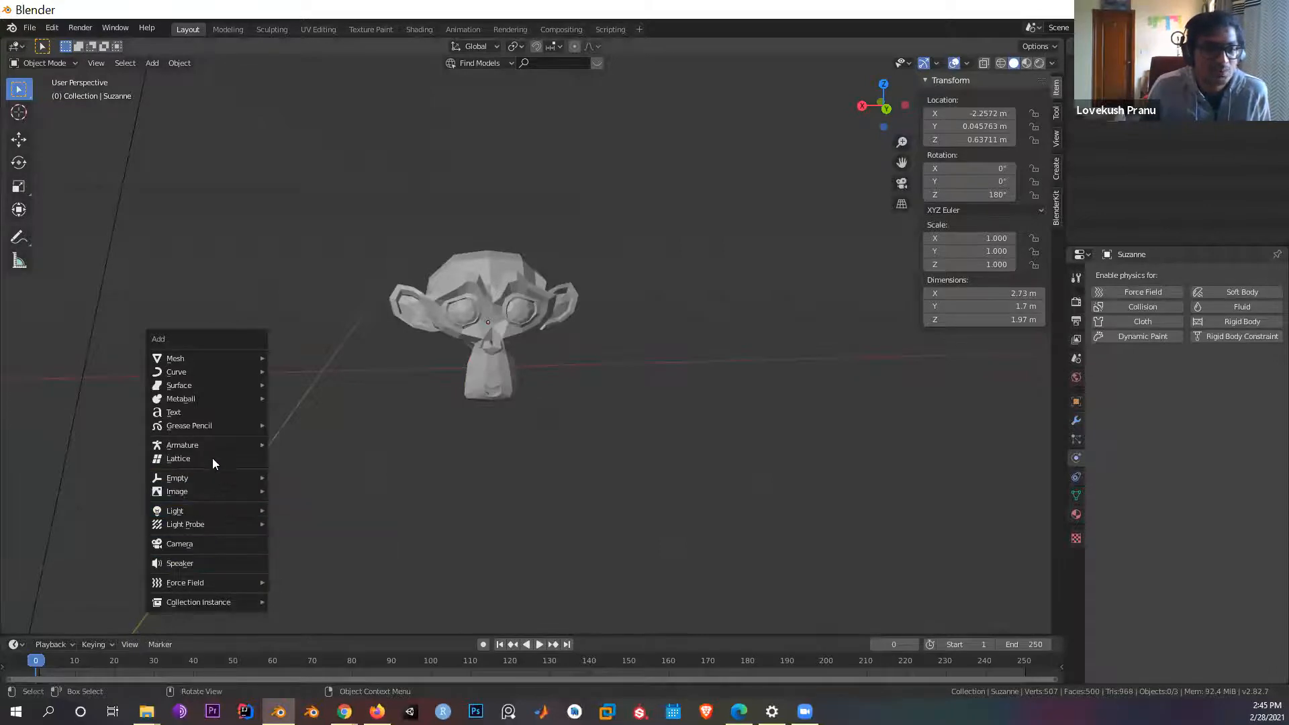
mouse_move(216, 430)
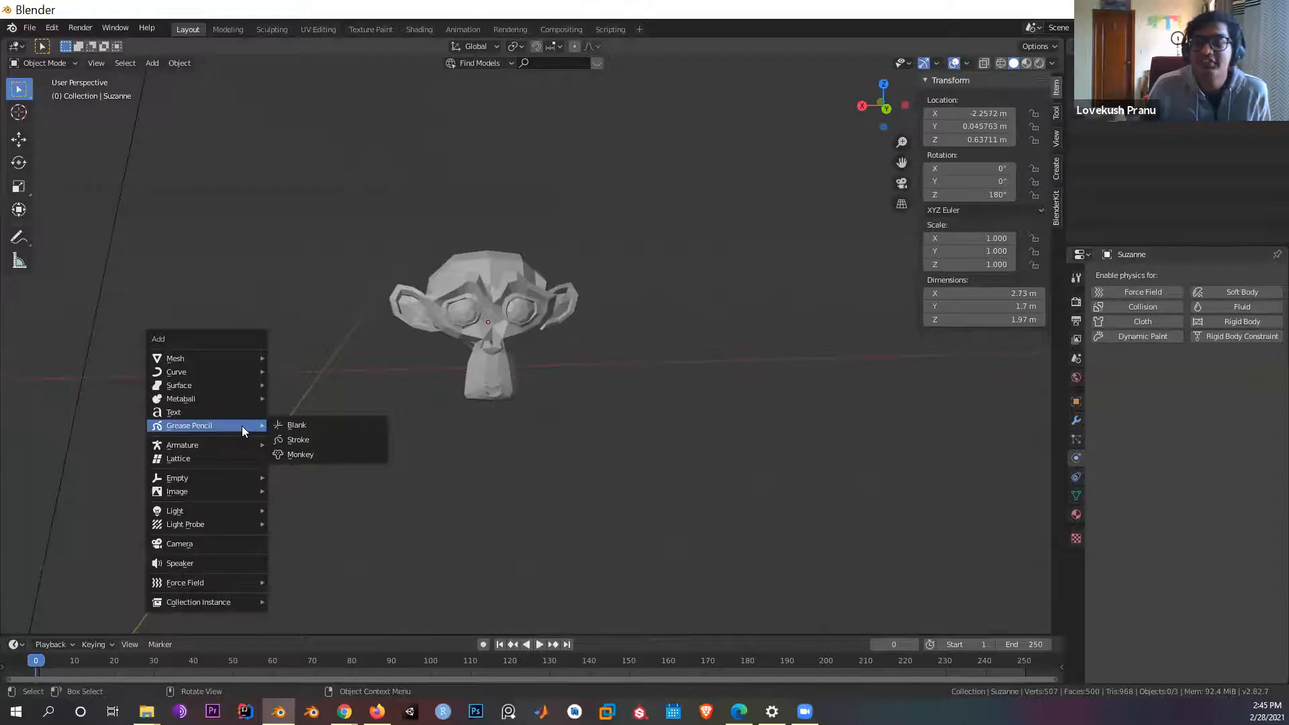
left_click(284, 445)
mouse_move(351, 209)
left_mouse_down()
mouse_move(308, 259)
mouse_move(336, 242)
left_mouse_up()
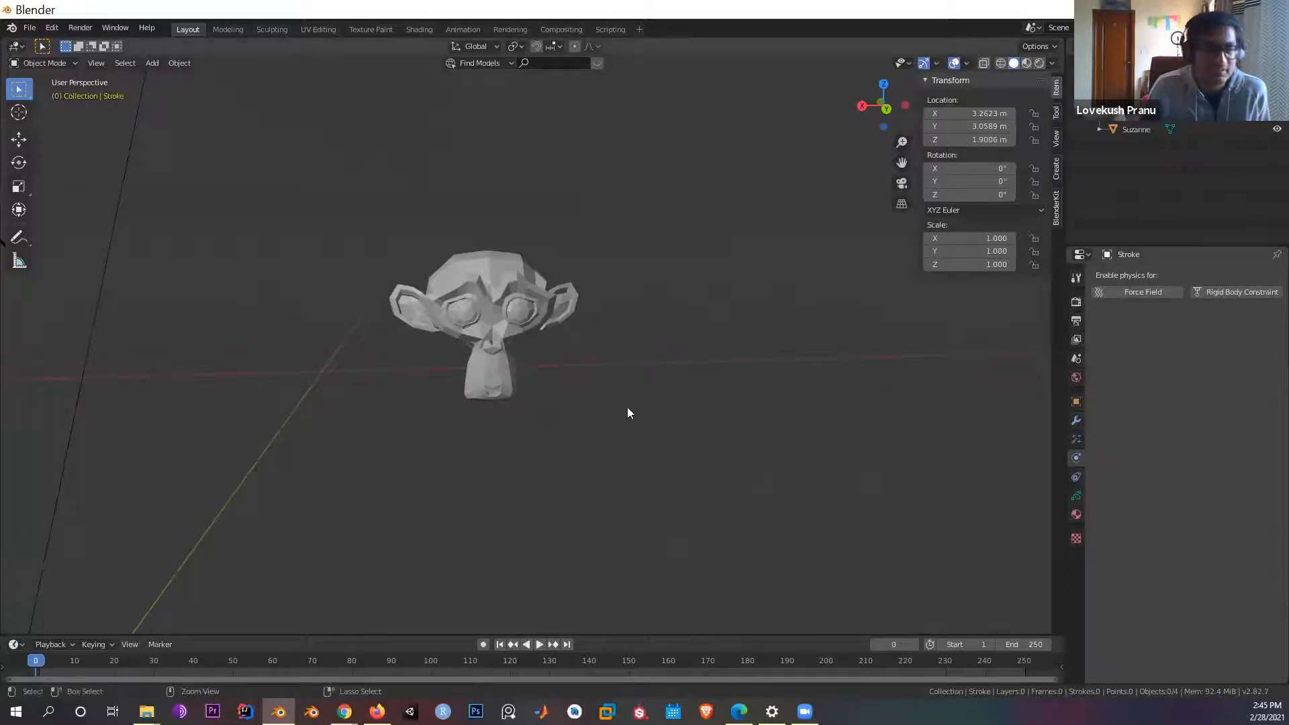
key("ctrl+z")
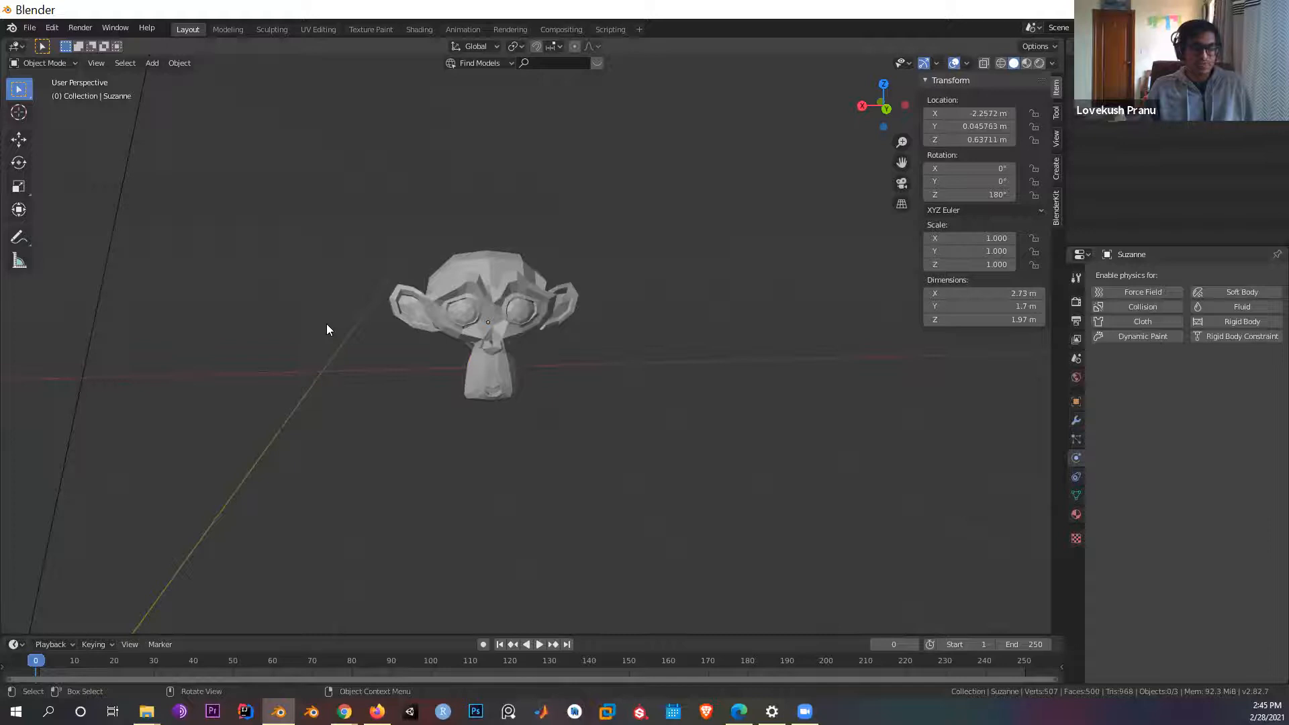
Step: Add a metaball ball and place a duplicate about 2.2 m away, on the side towards the monkey
key("shift+a")
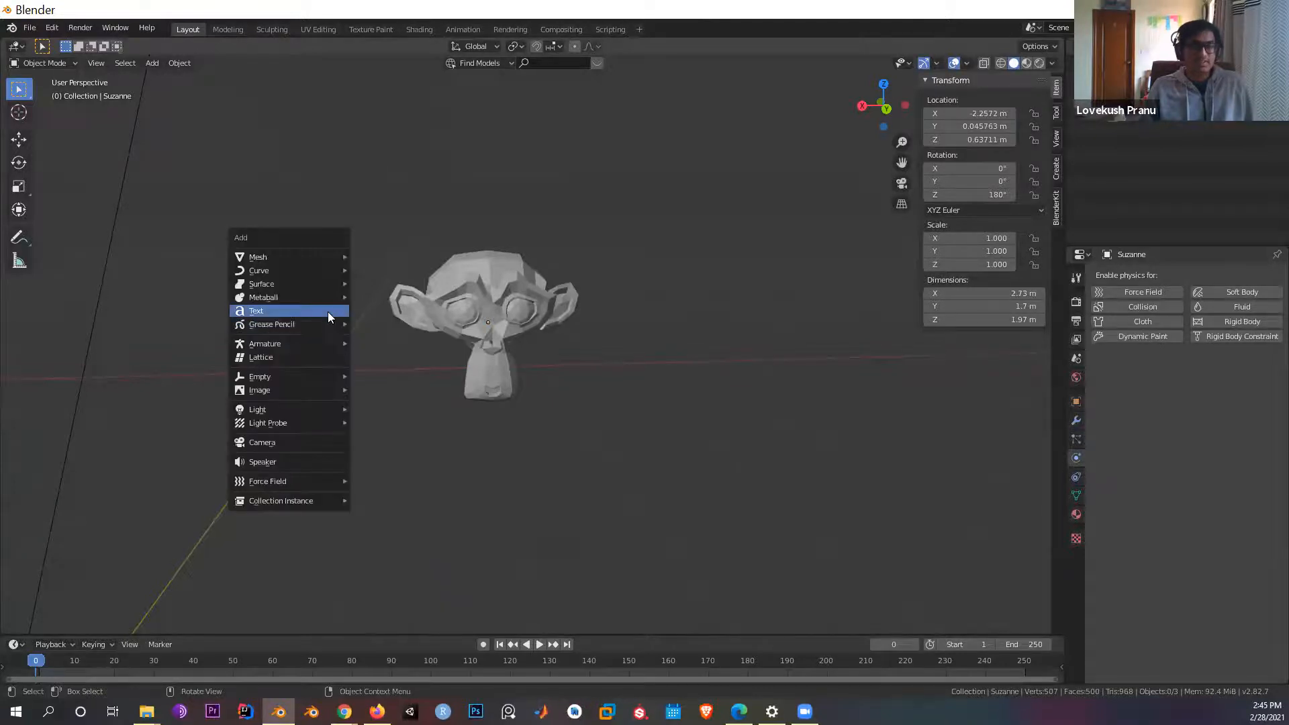
mouse_move(330, 320)
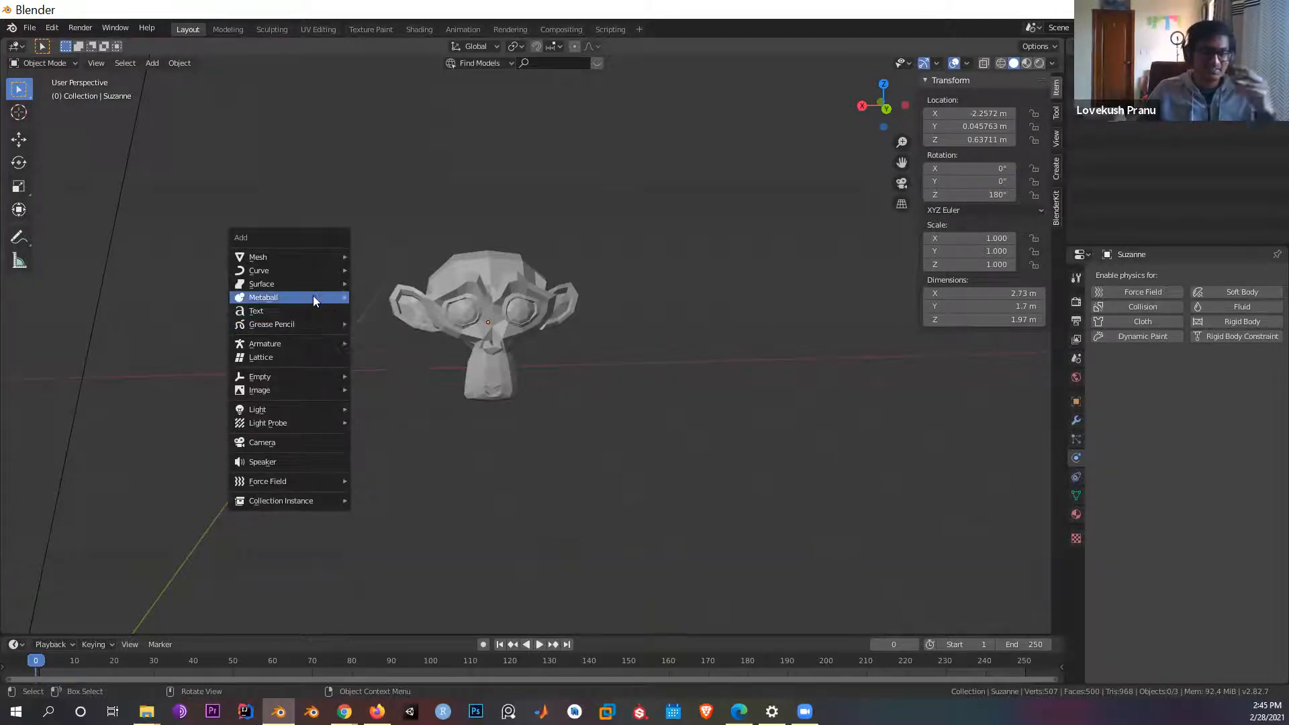
mouse_move(313, 297)
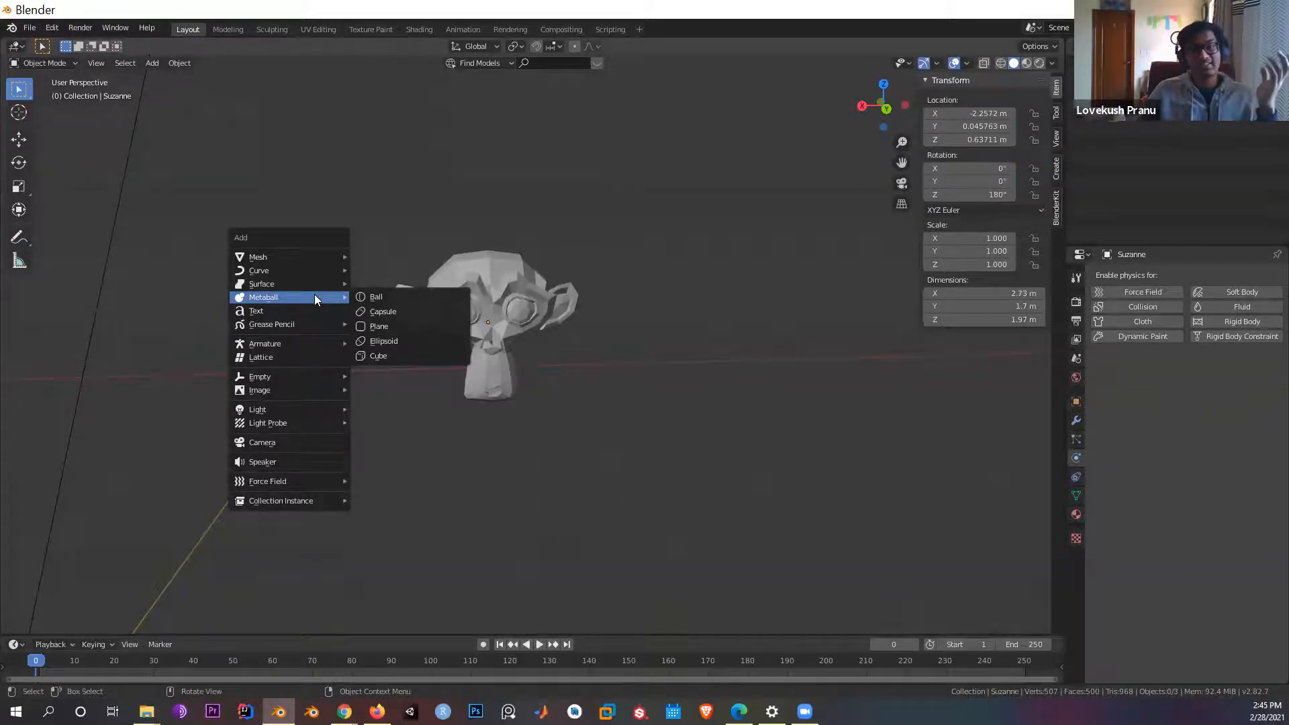
left_click(358, 298)
scroll(299, 332, "down", 5)
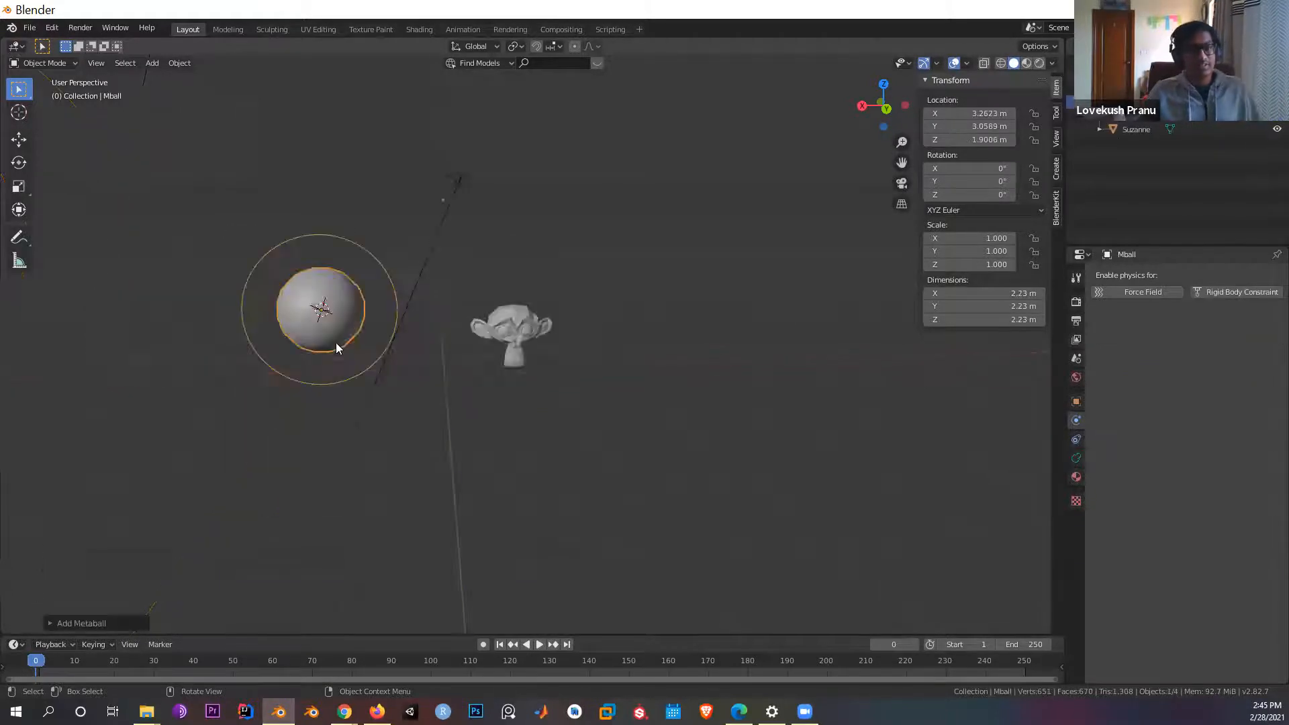
key("shift+d")
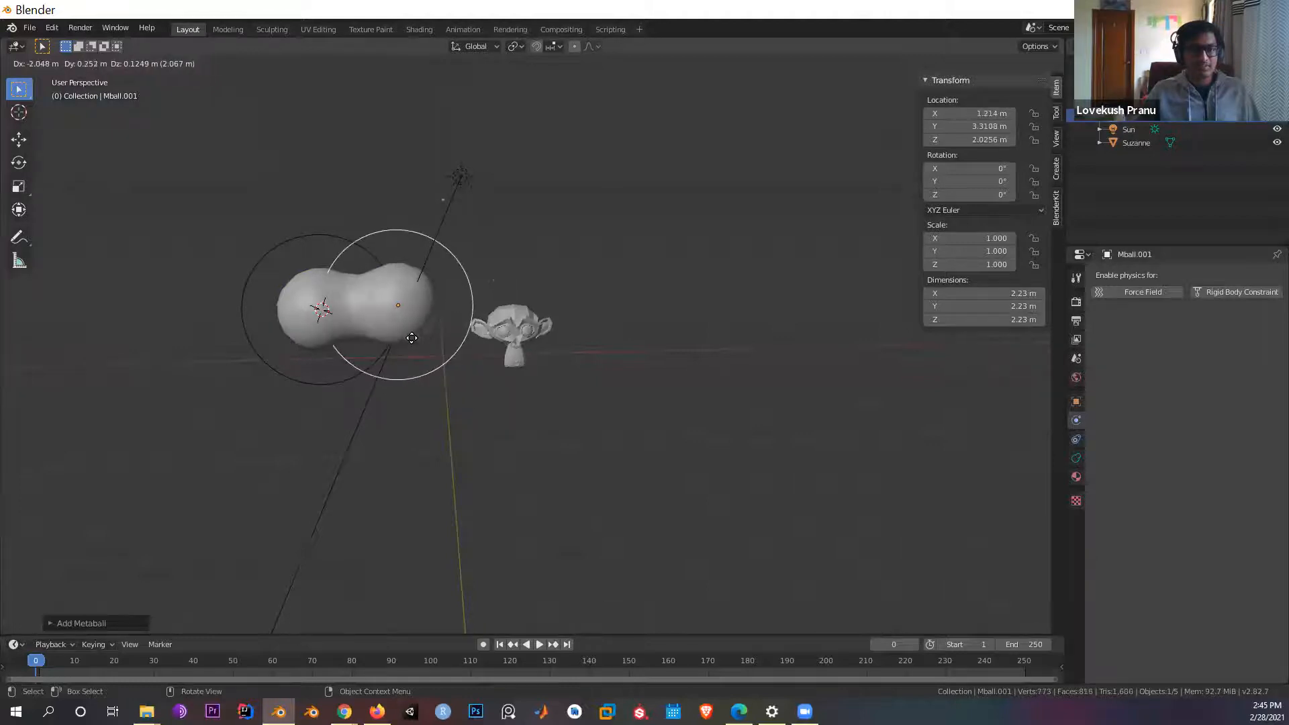
left_click(417, 344)
middle_click_drag(452, 368, 376, 377)
Step: Duplicate the metaball three more times, placing the copies close enough to merge into one blob
key("shift+d")
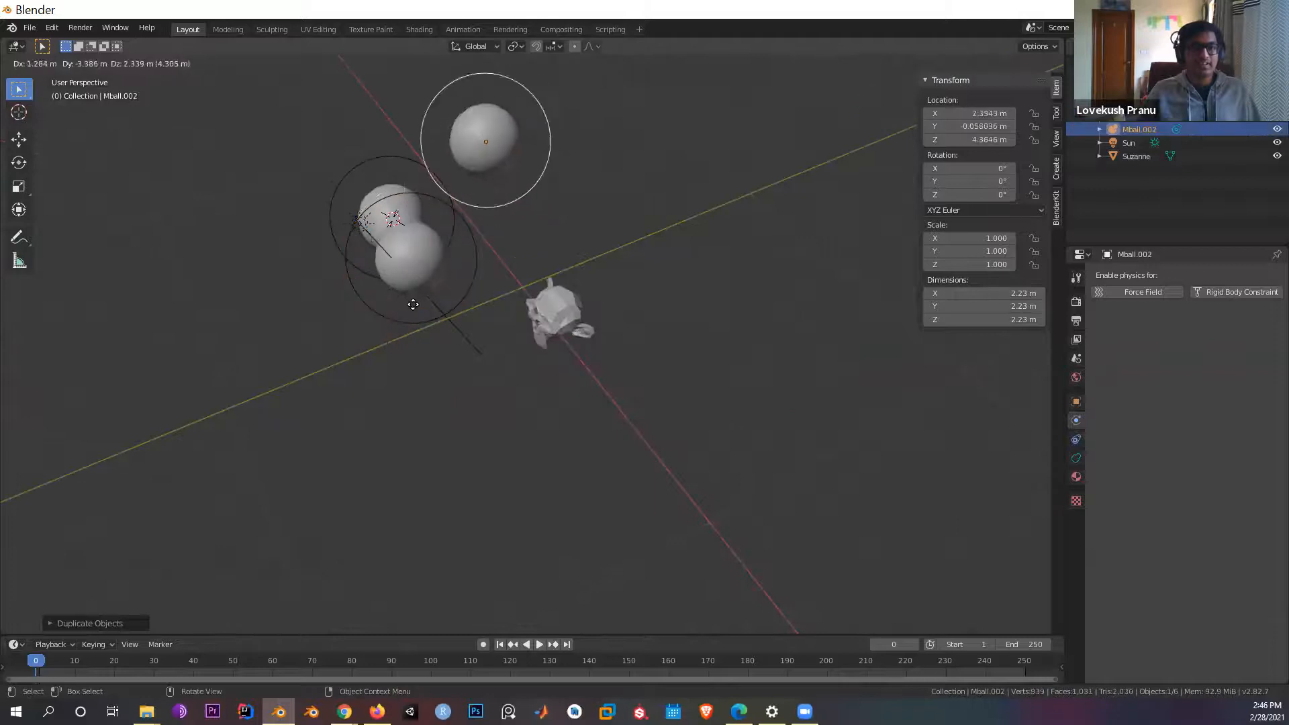
left_click(402, 338)
middle_click_drag(453, 350, 411, 344)
key("shift+d")
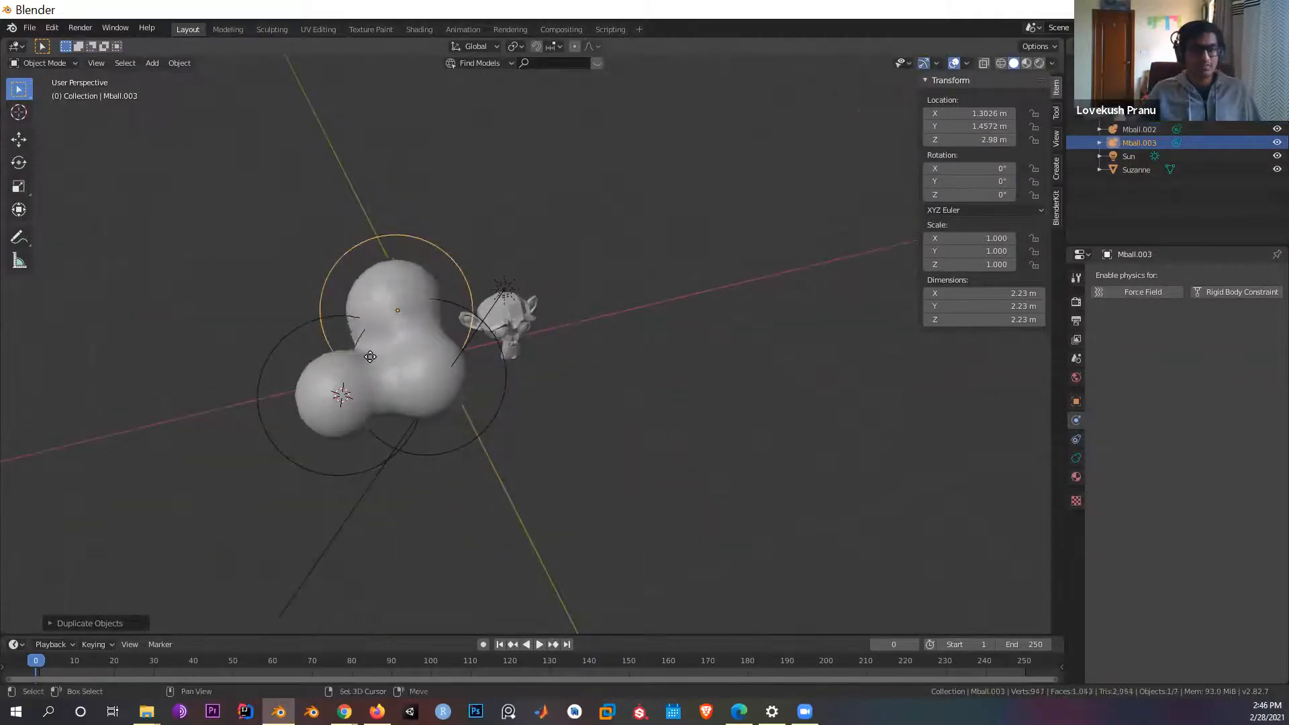
left_click(398, 383)
middle_click_drag(398, 385, 420, 327)
key("shift+d")
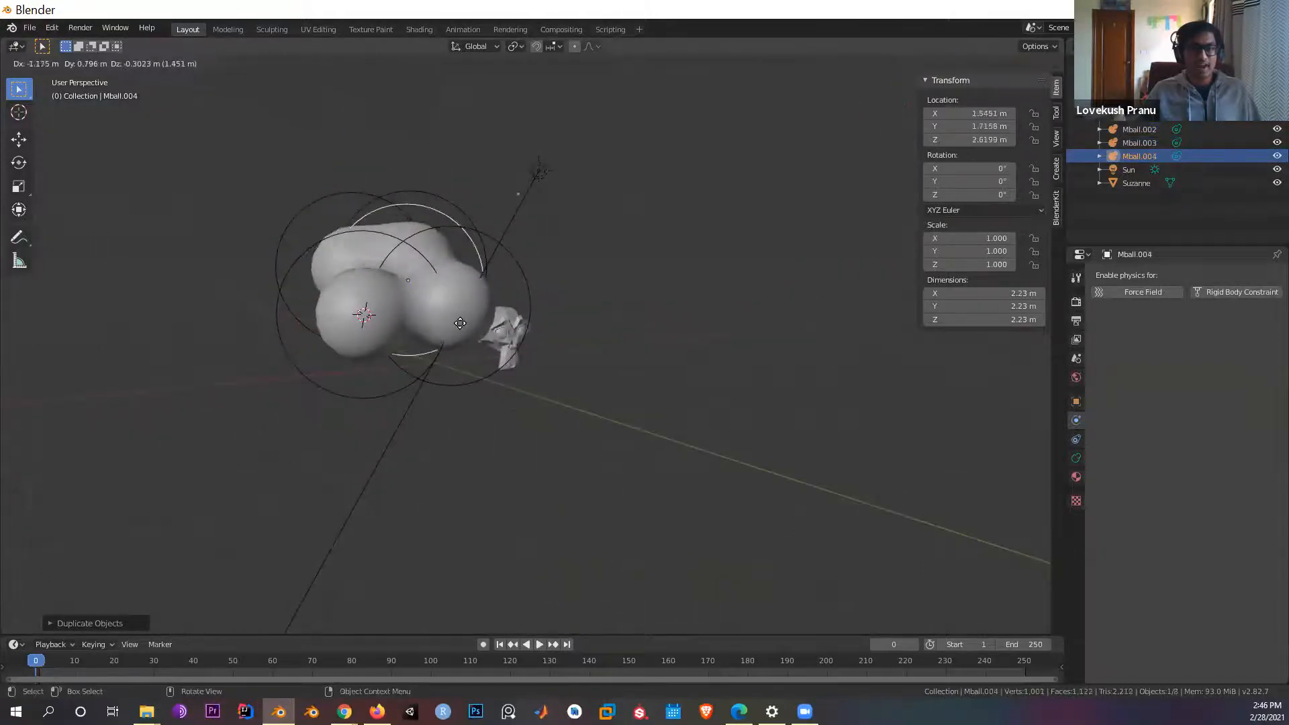
left_click(447, 290)
middle_click_drag(517, 361, 552, 349)
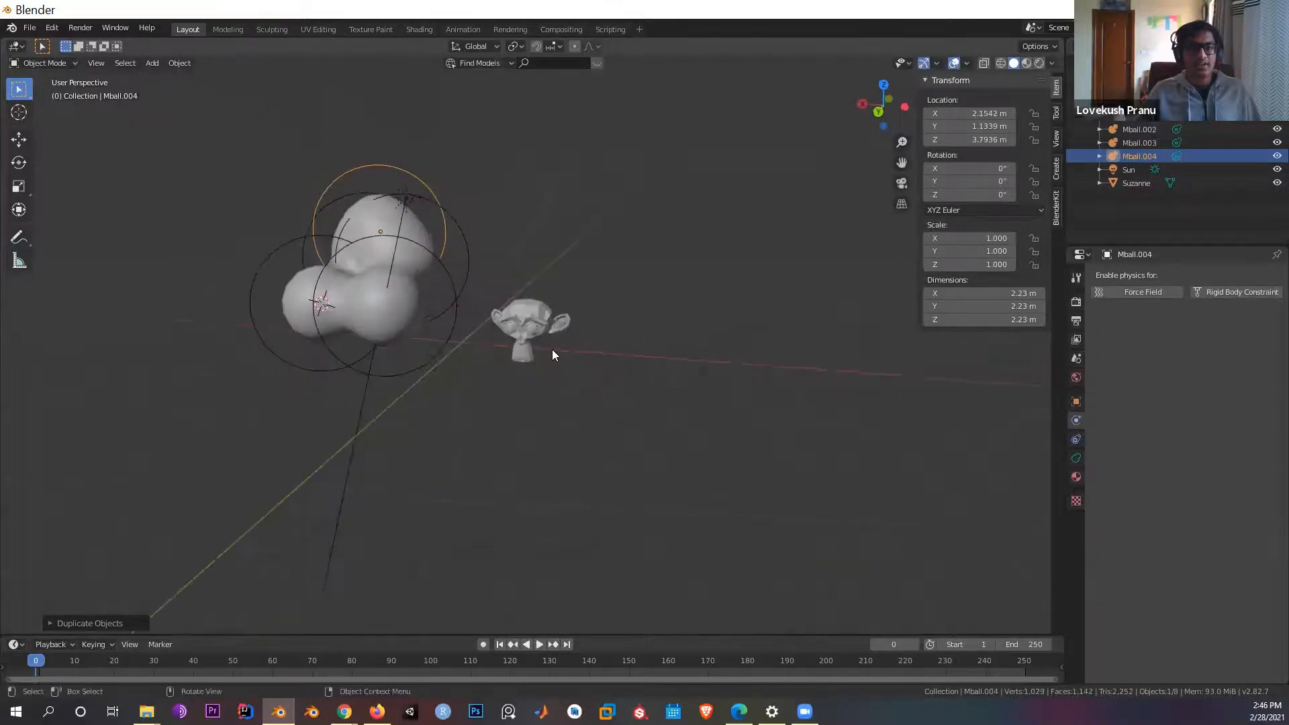
Step: Box-select the metaball cluster without the sun or the monkey, and delete only the original metaball
left_click(910, 258)
left_click_drag(242, 197, 450, 375)
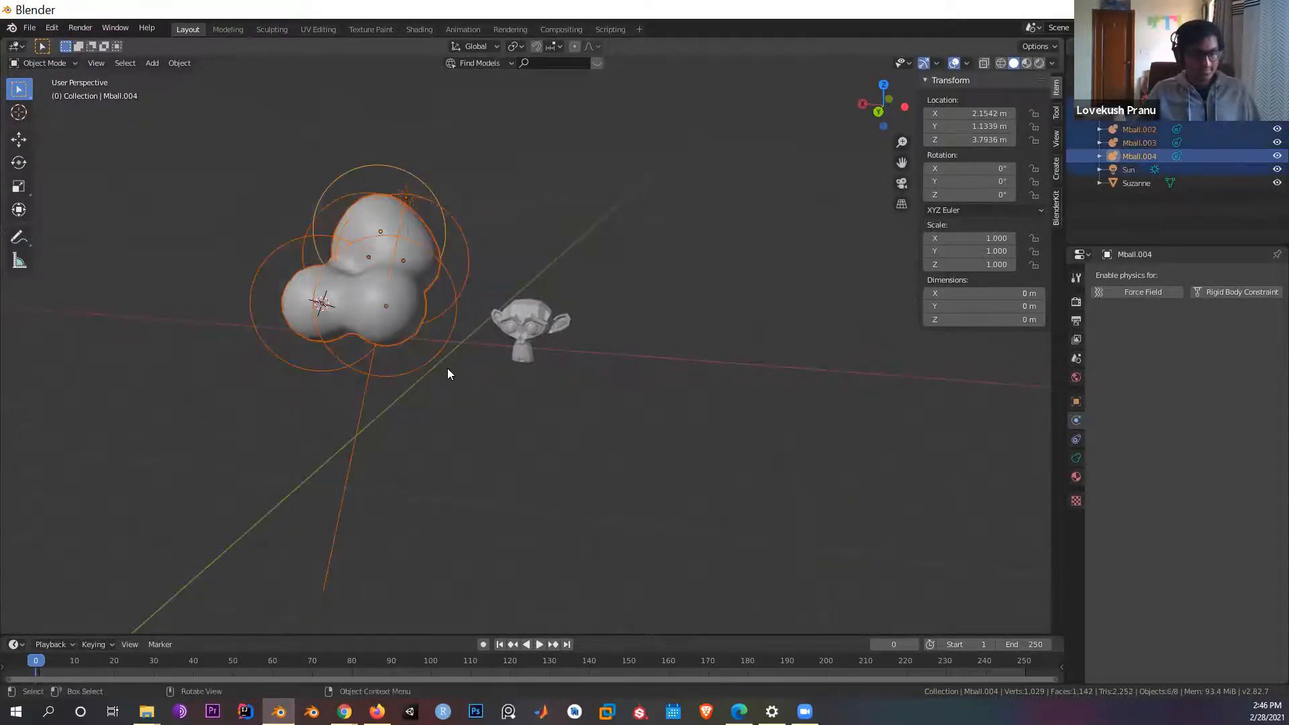
left_click(449, 374)
middle_click_drag(451, 368, 456, 322)
left_click_drag(329, 137, 497, 326)
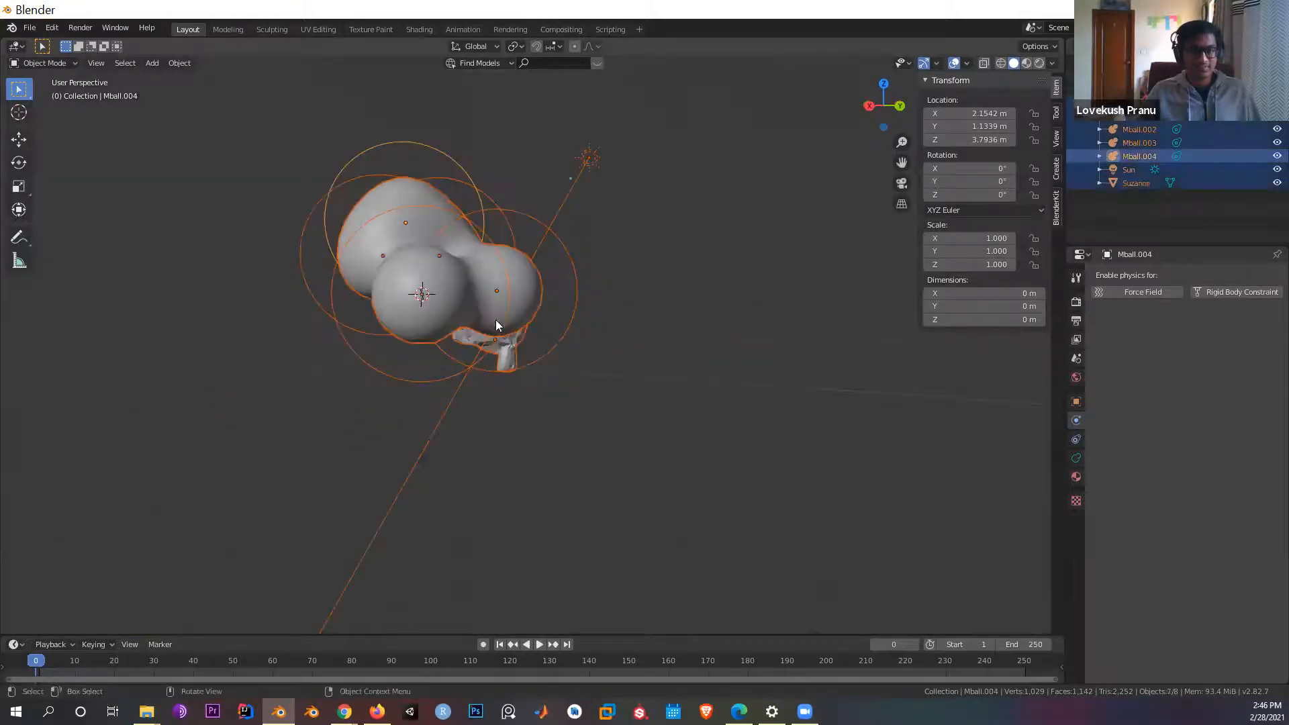
left_click(80, 121)
left_click_drag(272, 163, 487, 305)
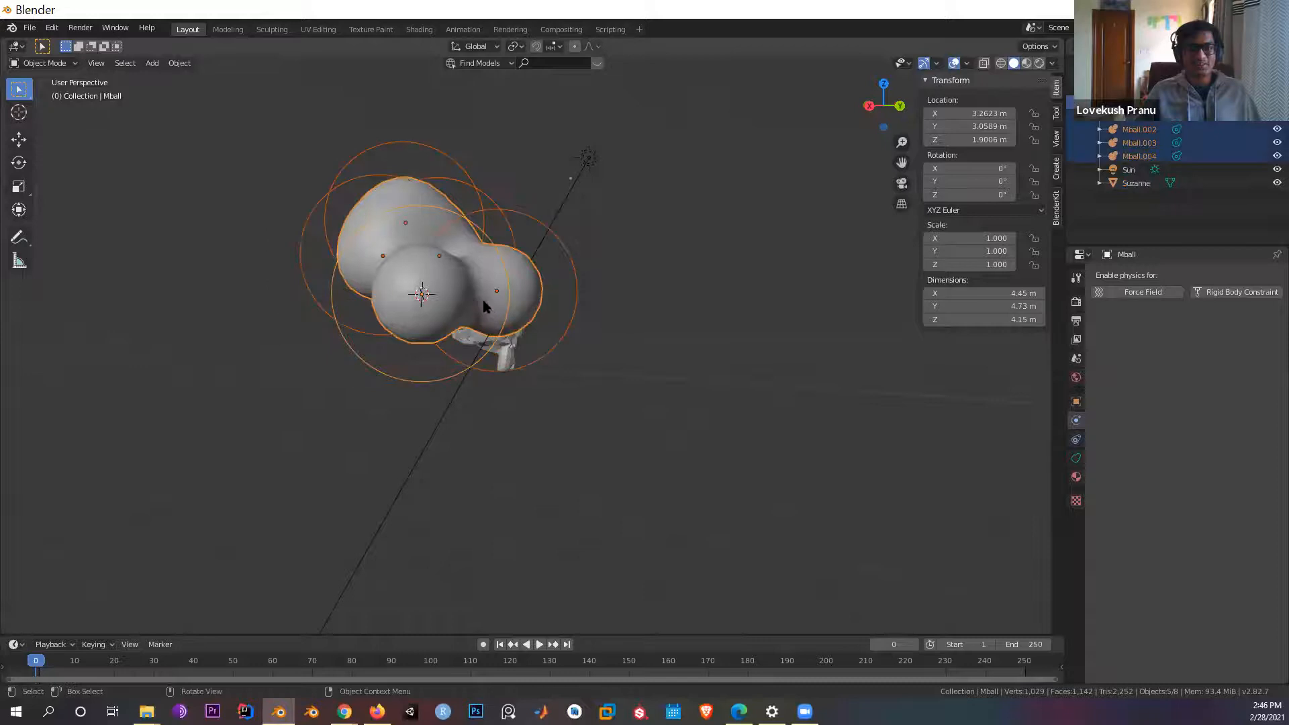
left_click(493, 299)
key("x")
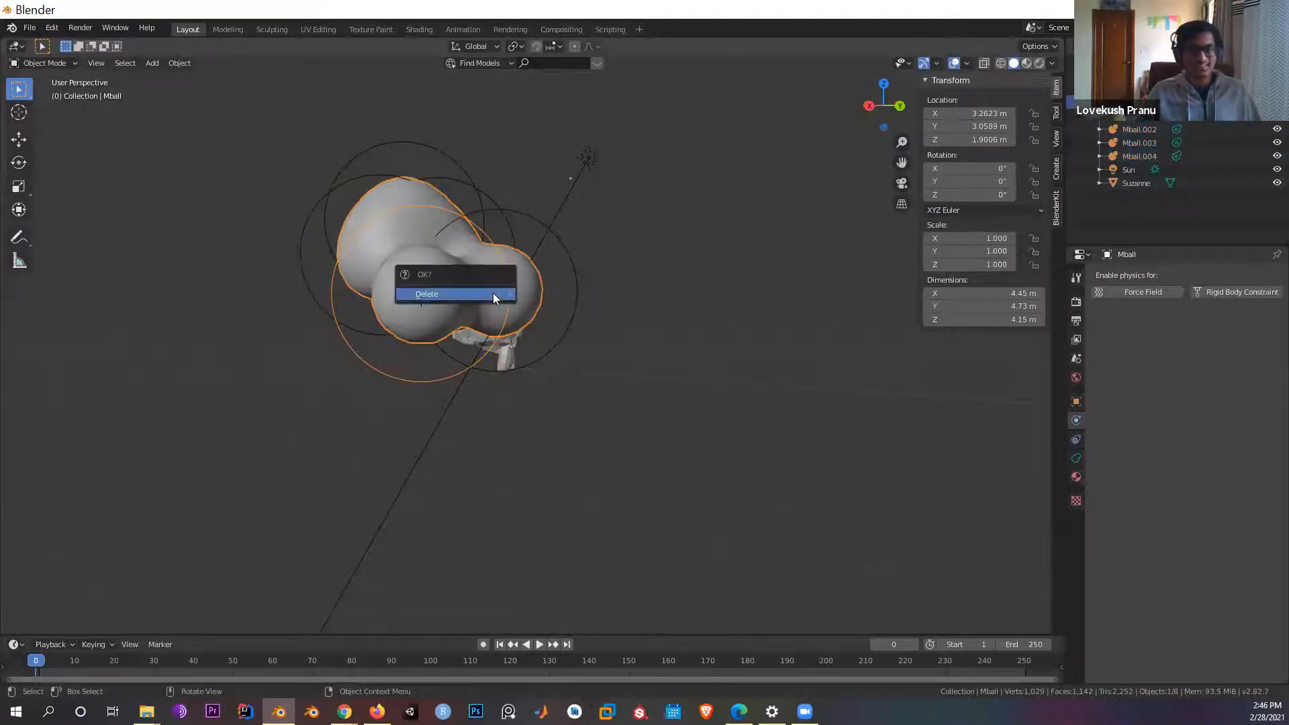
left_click(493, 293)
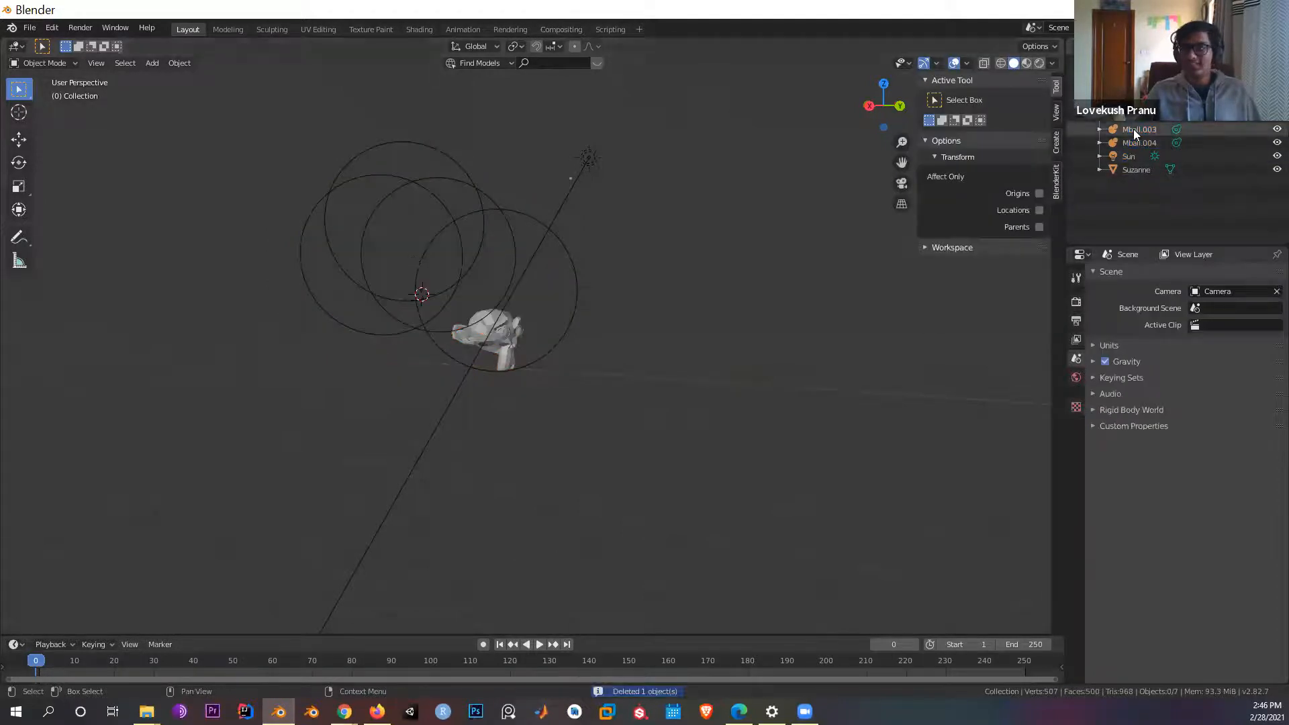
Step: Try to select the remaining metaball duplicates together
left_click(569, 255)
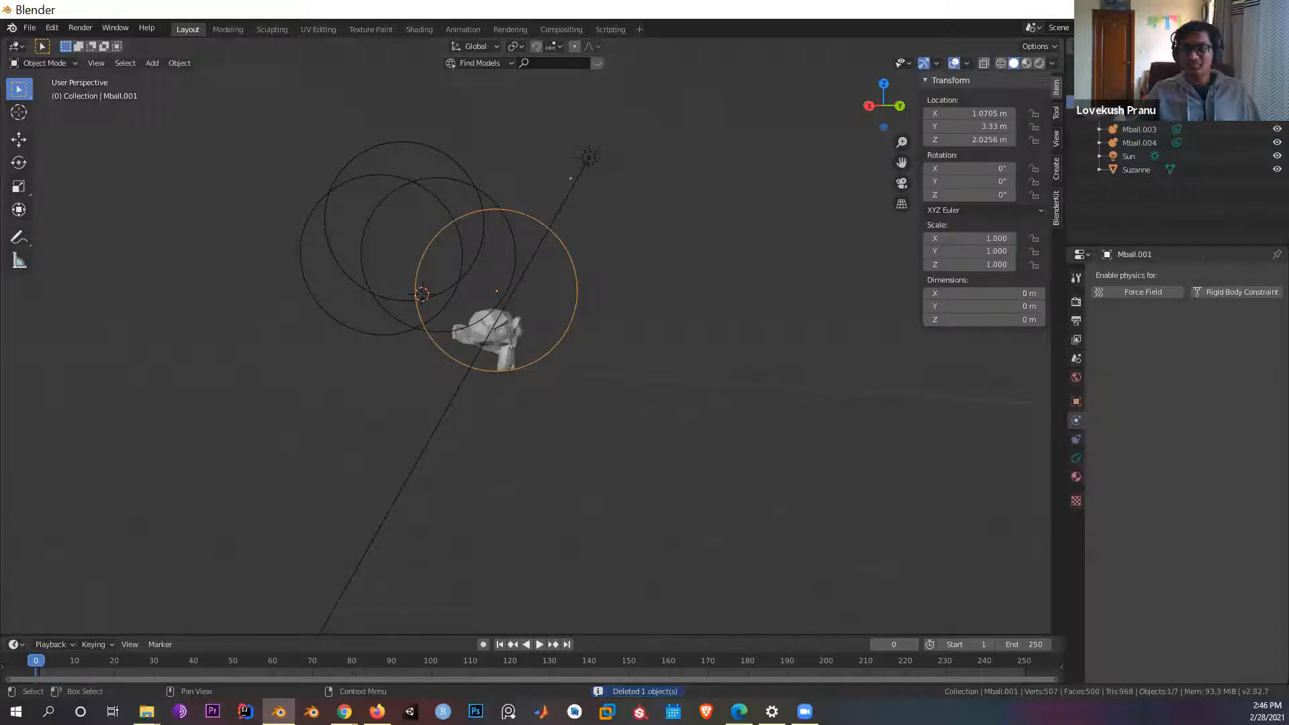
left_click(1144, 142, "shift")
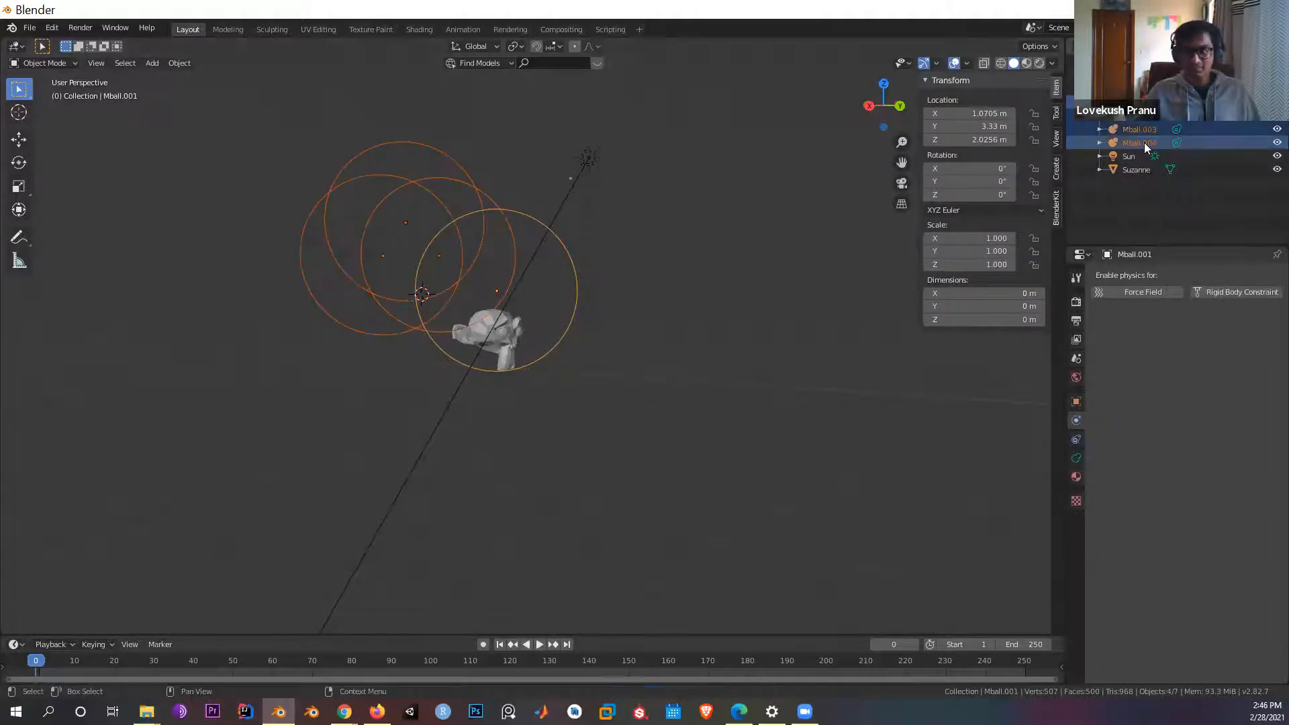
left_click(1133, 129, "ctrl")
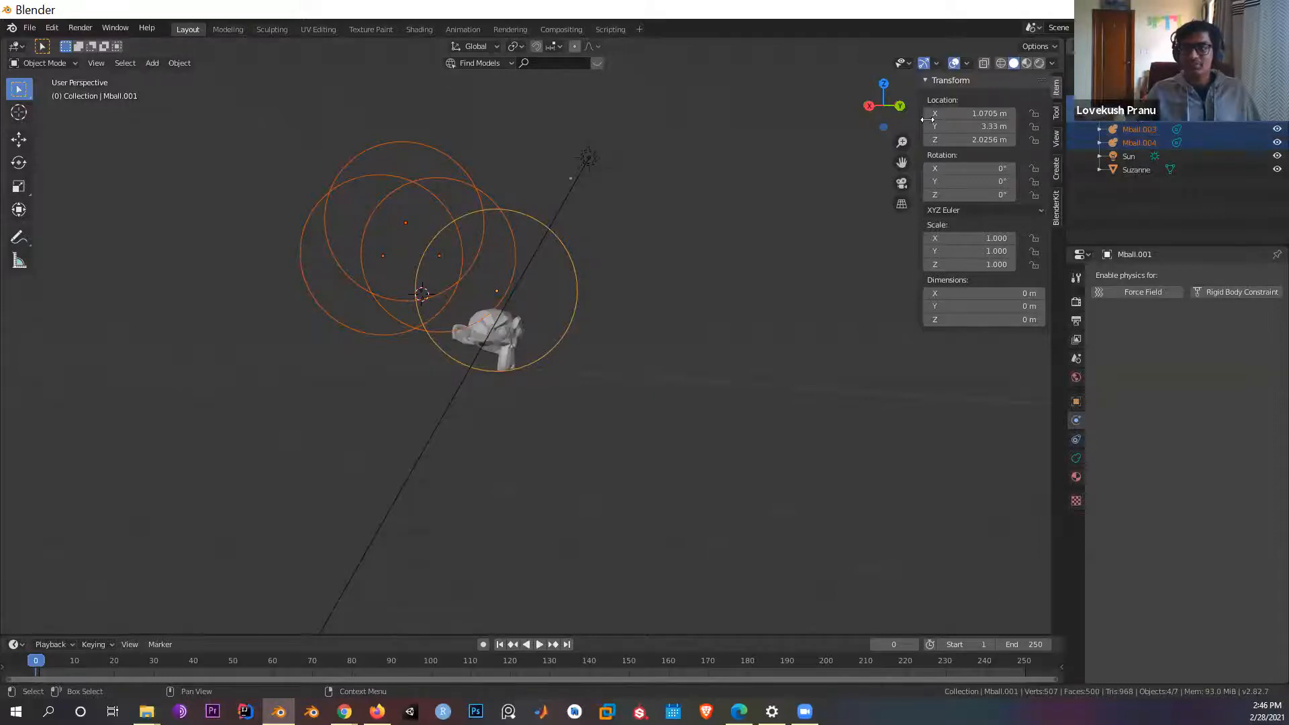
left_click(1125, 120)
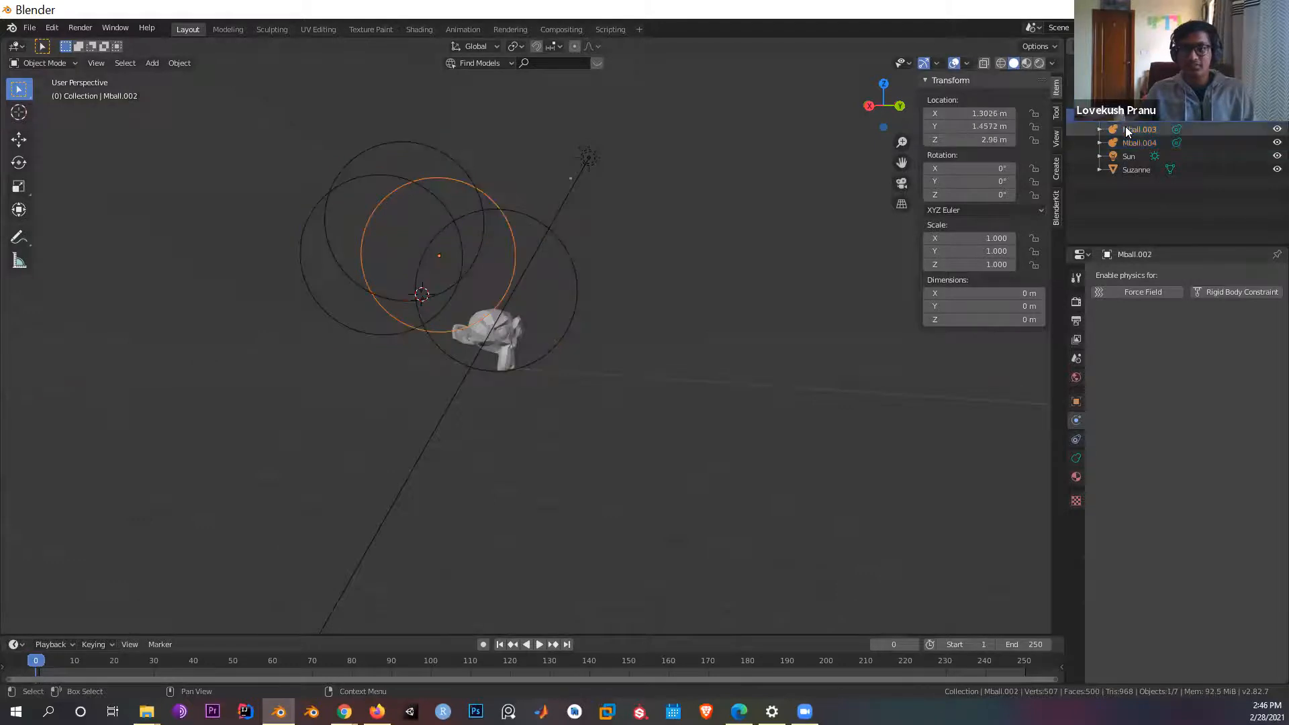
Step: Undo the metaball deletion, all the duplications and the first metaball's addition, back to the selected monkey
key("ctrl+z")
key("ctrl+z")
key("ctrl+z")
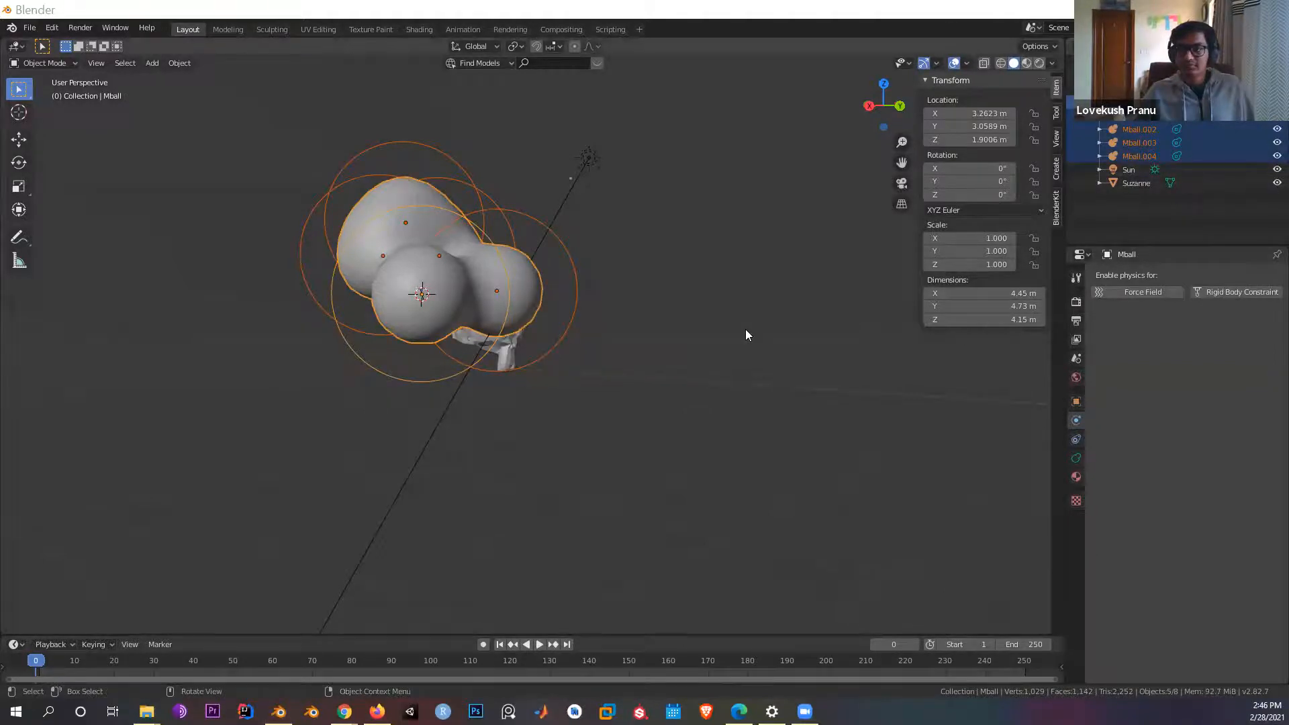
left_click(540, 324)
key("ctrl+z")
key("ctrl+z")
key("ctrl+z")
key("ctrl+z")
key("ctrl+z")
key("ctrl+z")
key("ctrl+z")
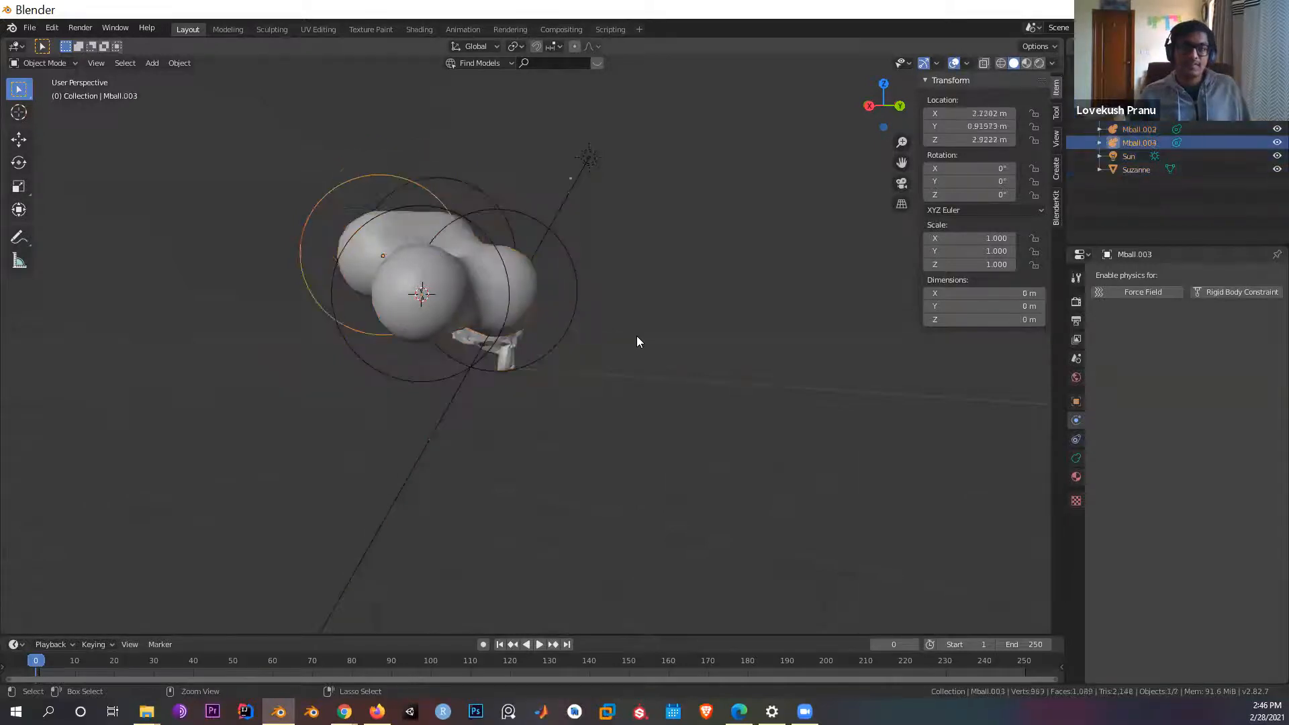
key("ctrl+z")
key("ctrl+z")
key("ctrl+z")
key("ctrl+z")
Step: Enable rigid body physics on the monkey
middle_click_drag(684, 364, 1153, 377)
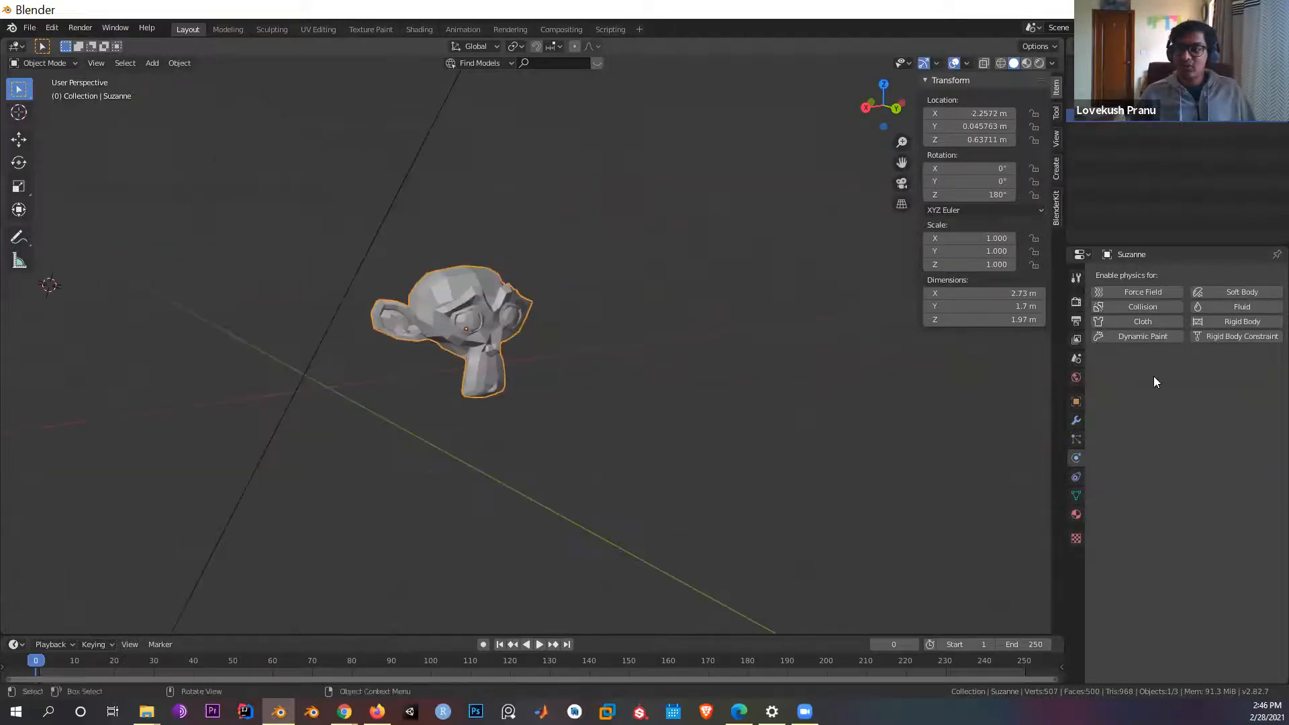
left_click(1243, 321)
middle_click_drag(688, 468, 598, 464)
Step: Look through the world, object, scene and particle settings, return to the rigid body settings, and deselect the monkey
left_click(1077, 379)
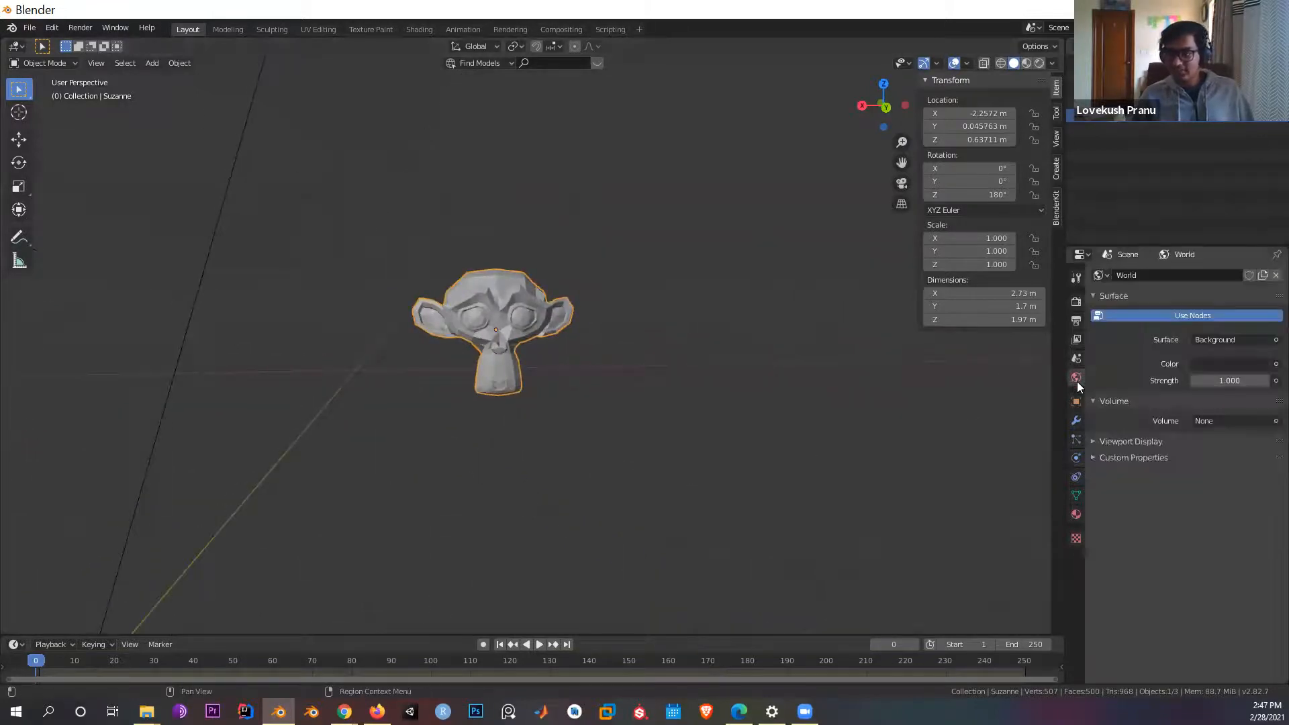
left_click(1076, 400)
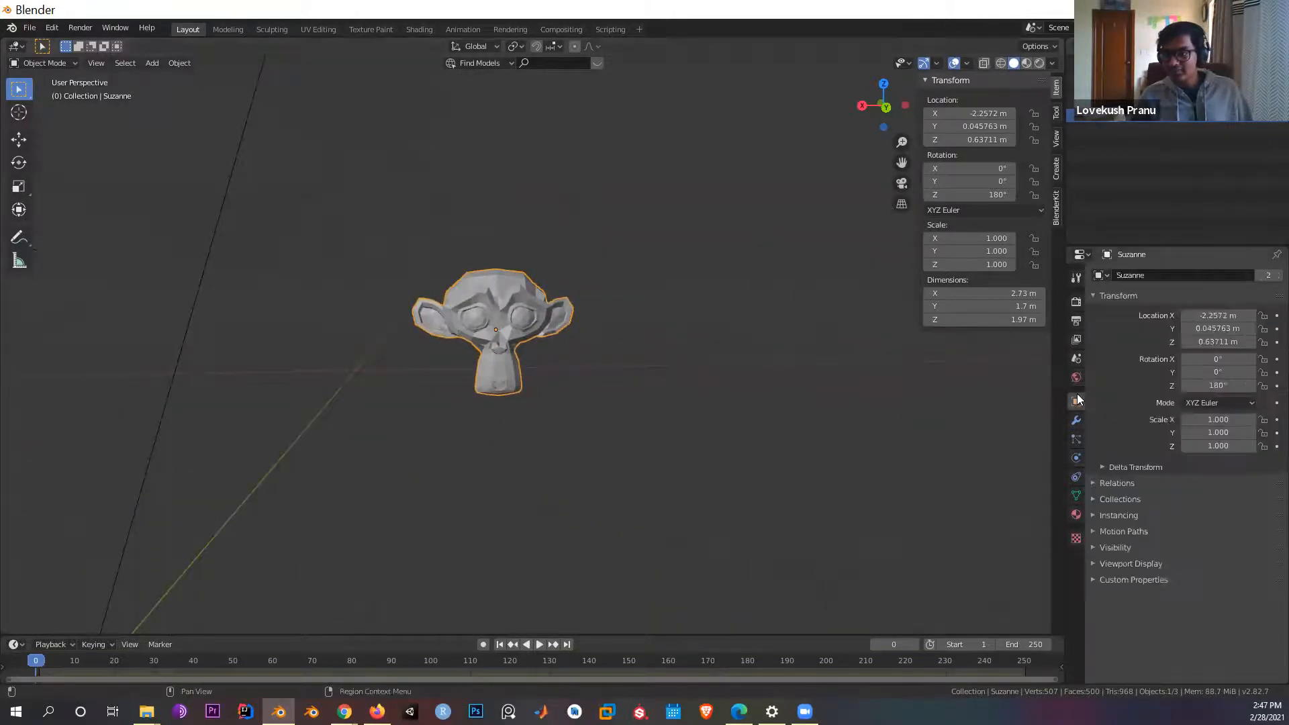
left_click(1078, 356)
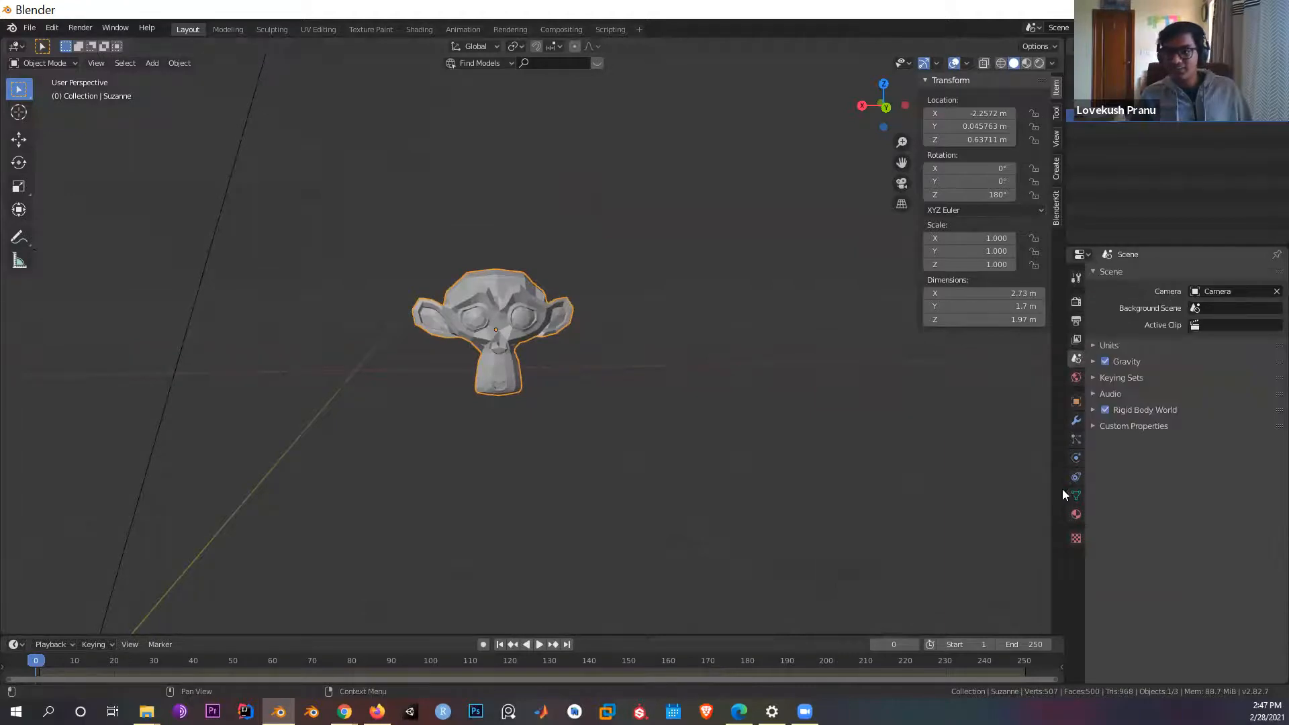
left_click(1076, 458)
left_click(1078, 437)
left_click(1076, 457)
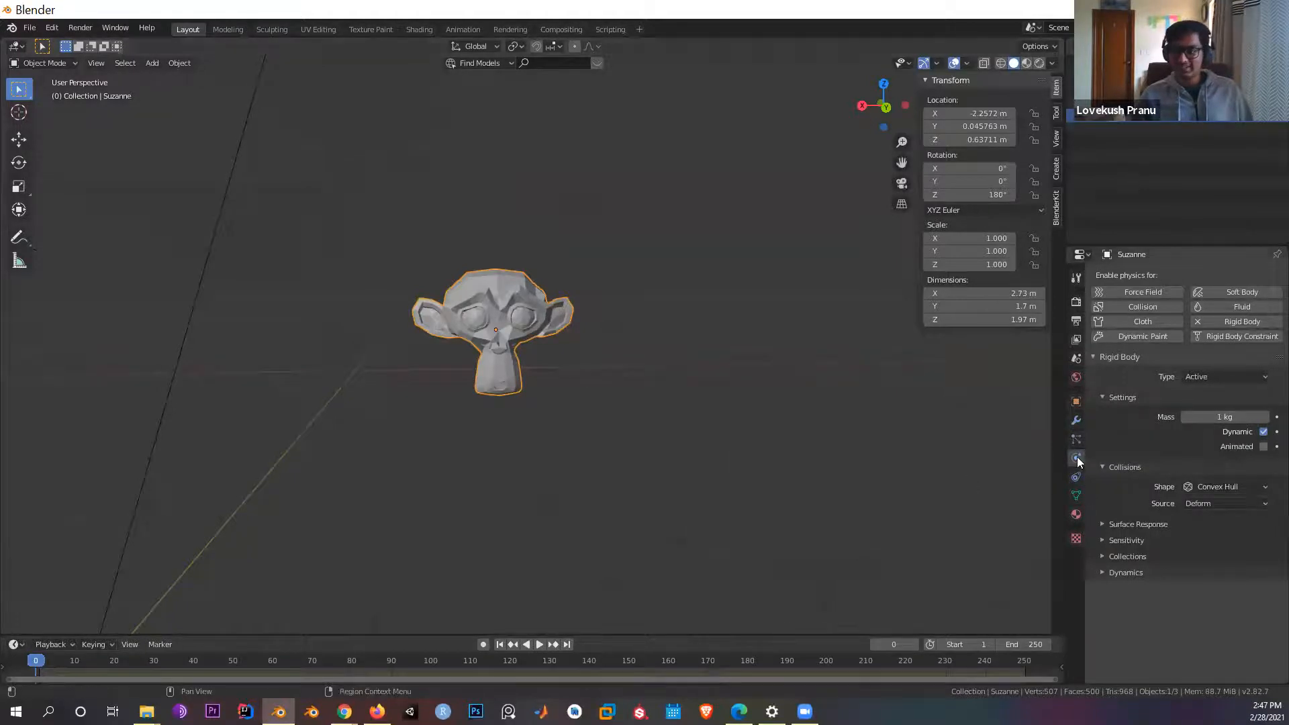
left_click(604, 403)
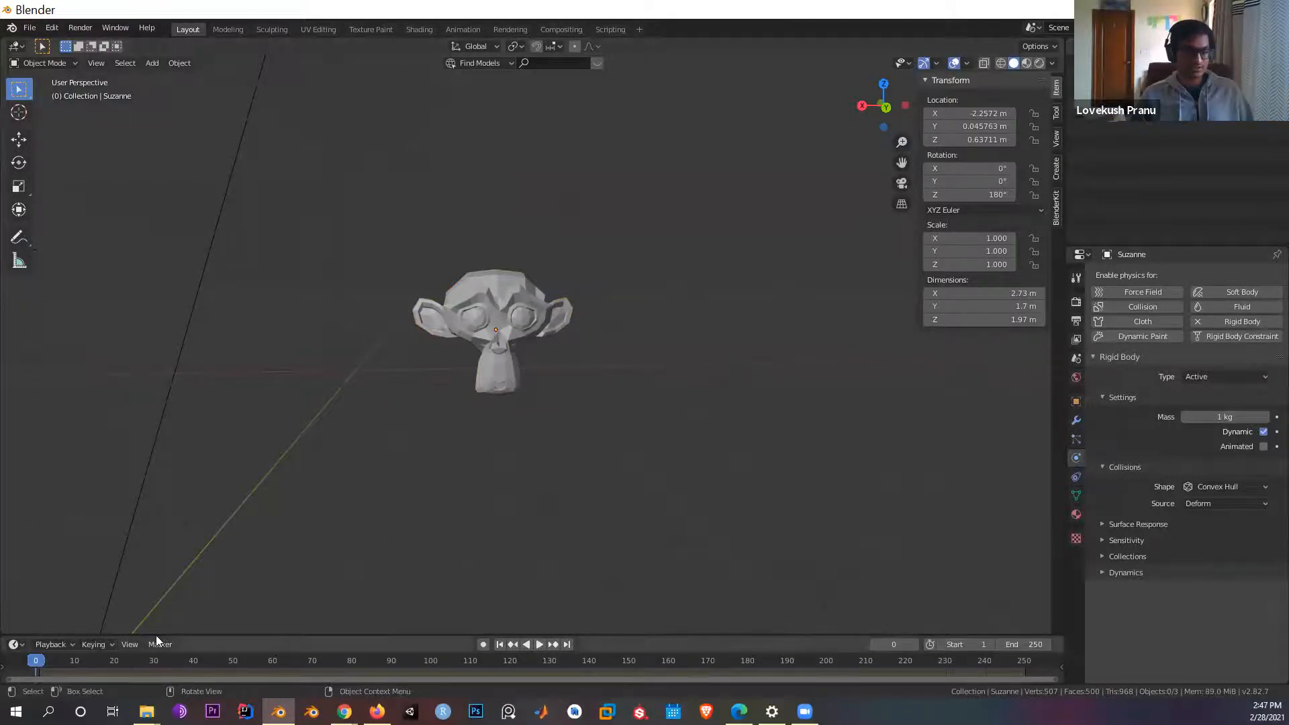
Step: Enlarge the timeline area below the 3D viewport so its frame tracks have more height
left_click_drag(157, 634, 165, 595)
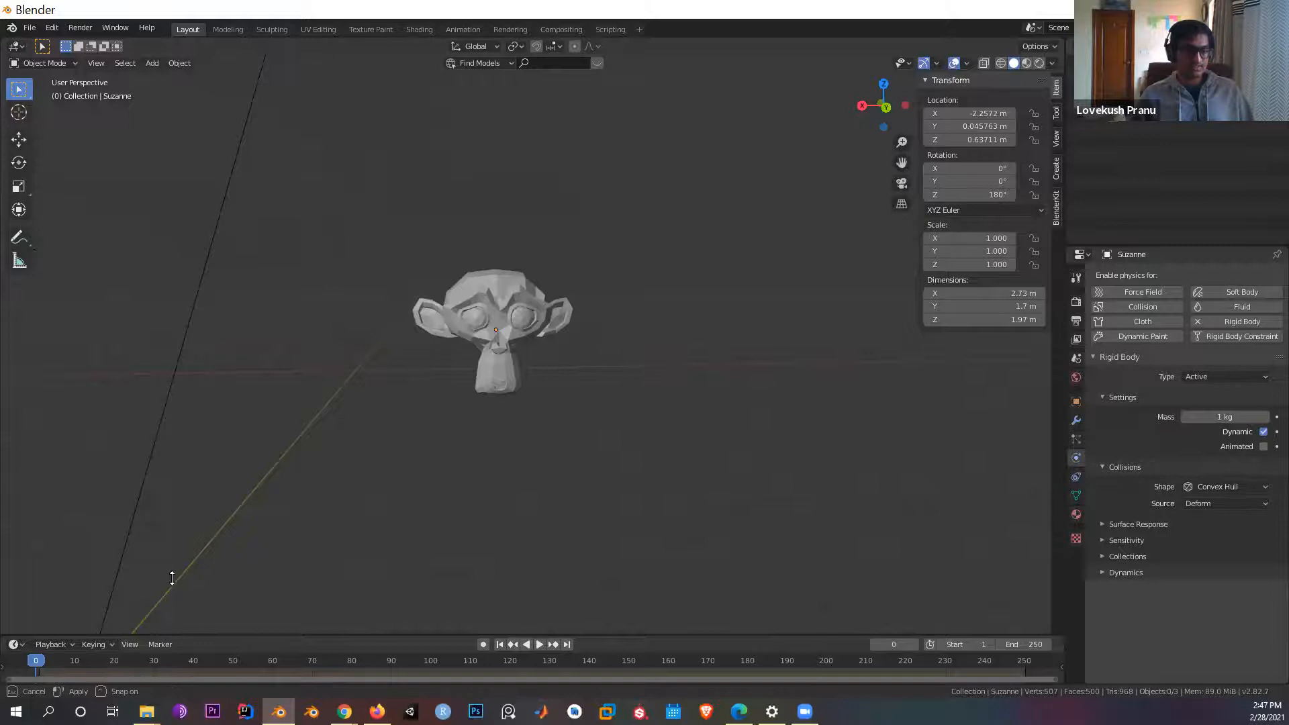
left_click_drag(246, 678, 1042, 648)
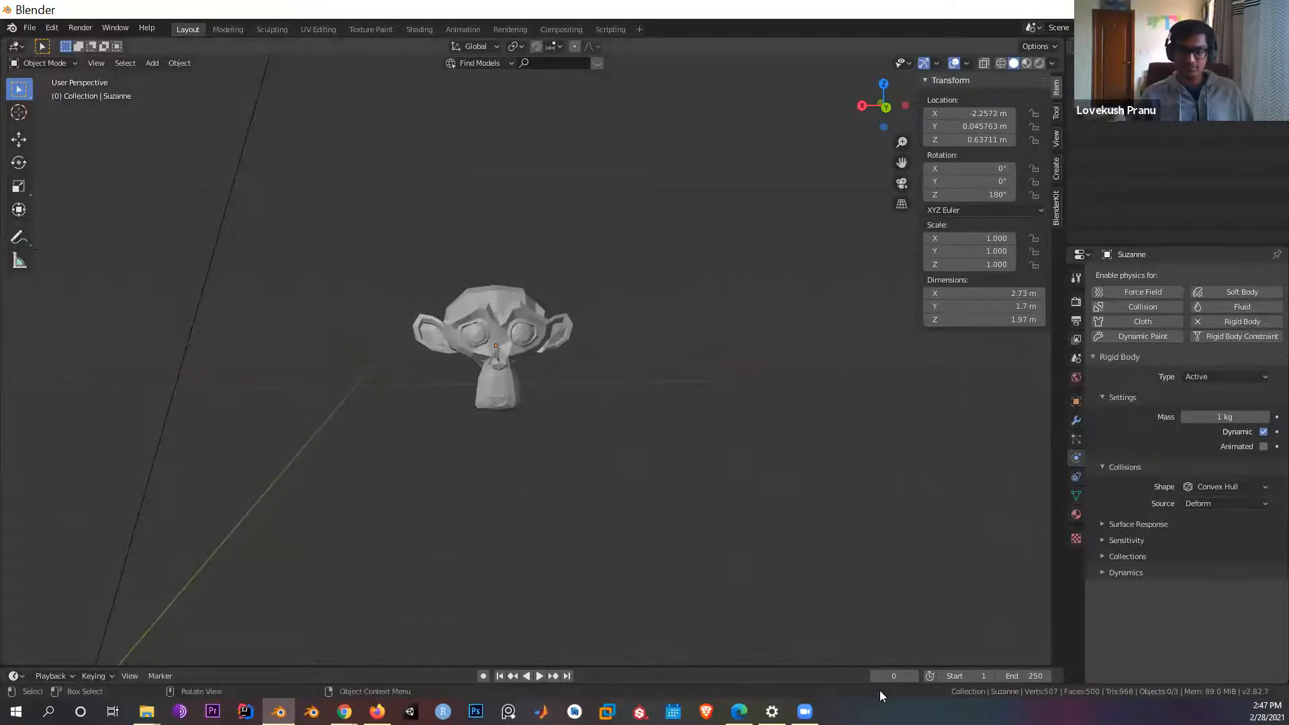
left_click_drag(728, 667, 729, 657)
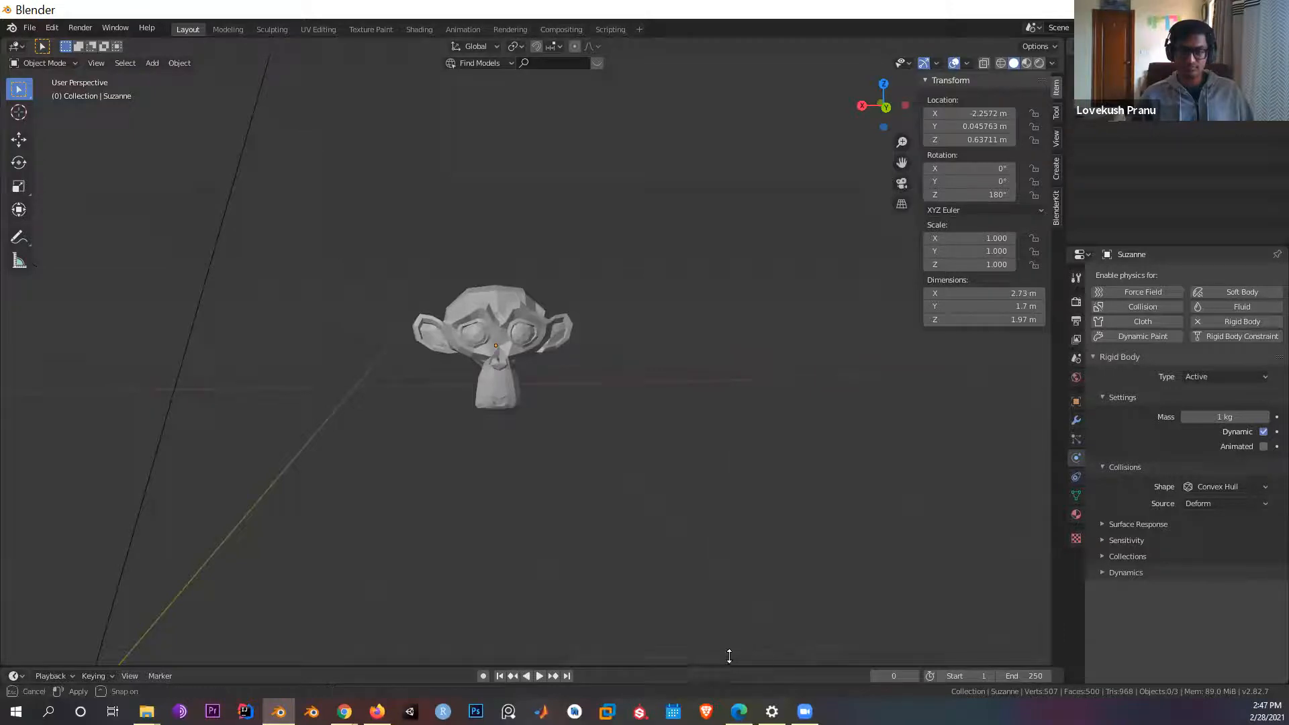
left_click_drag(743, 600, 747, 547)
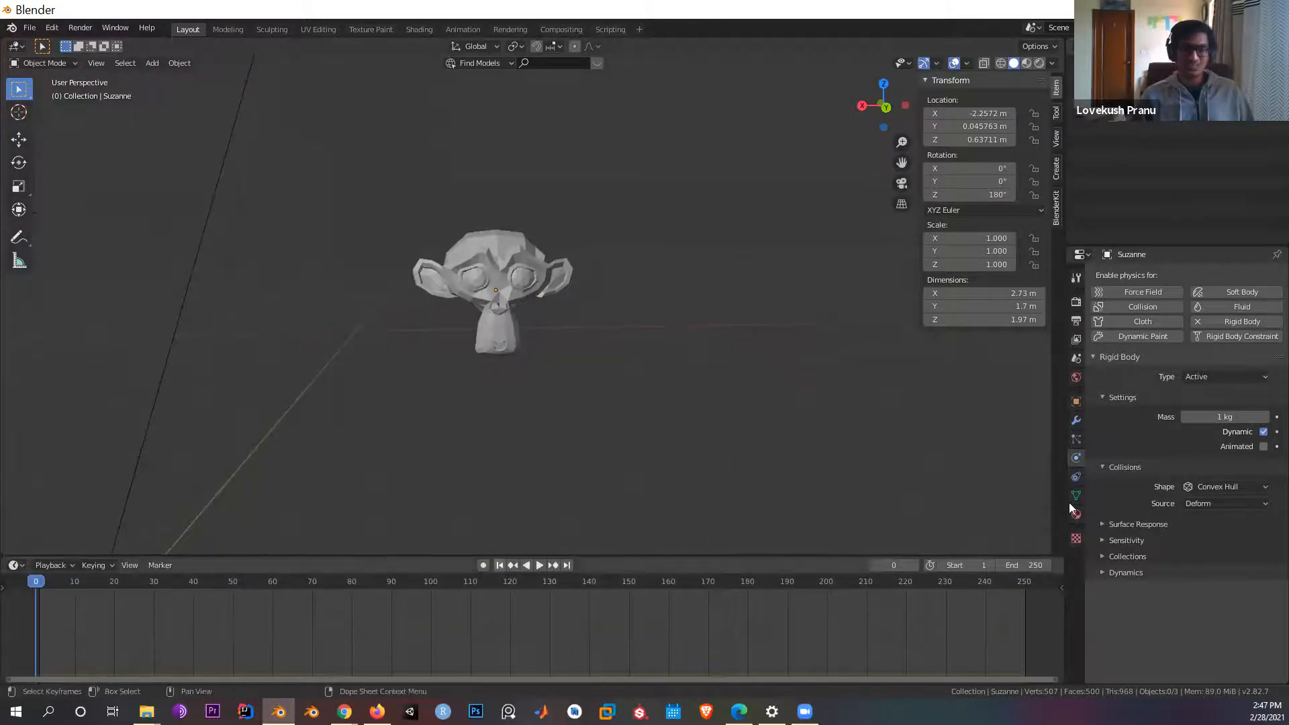
Step: Play the rigid body simulation to watch the monkey fall, return to frame 0 and stop playback
key("space")
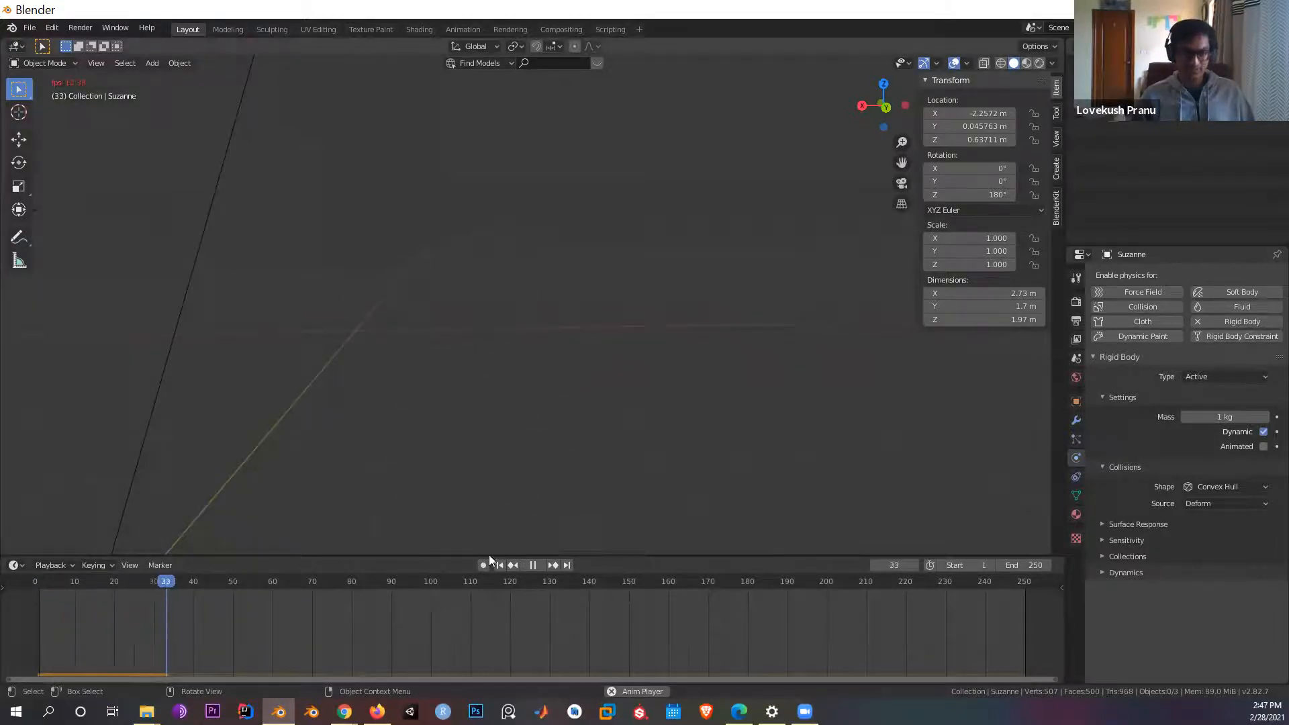
key("space")
left_click_drag(40, 590, 33, 591)
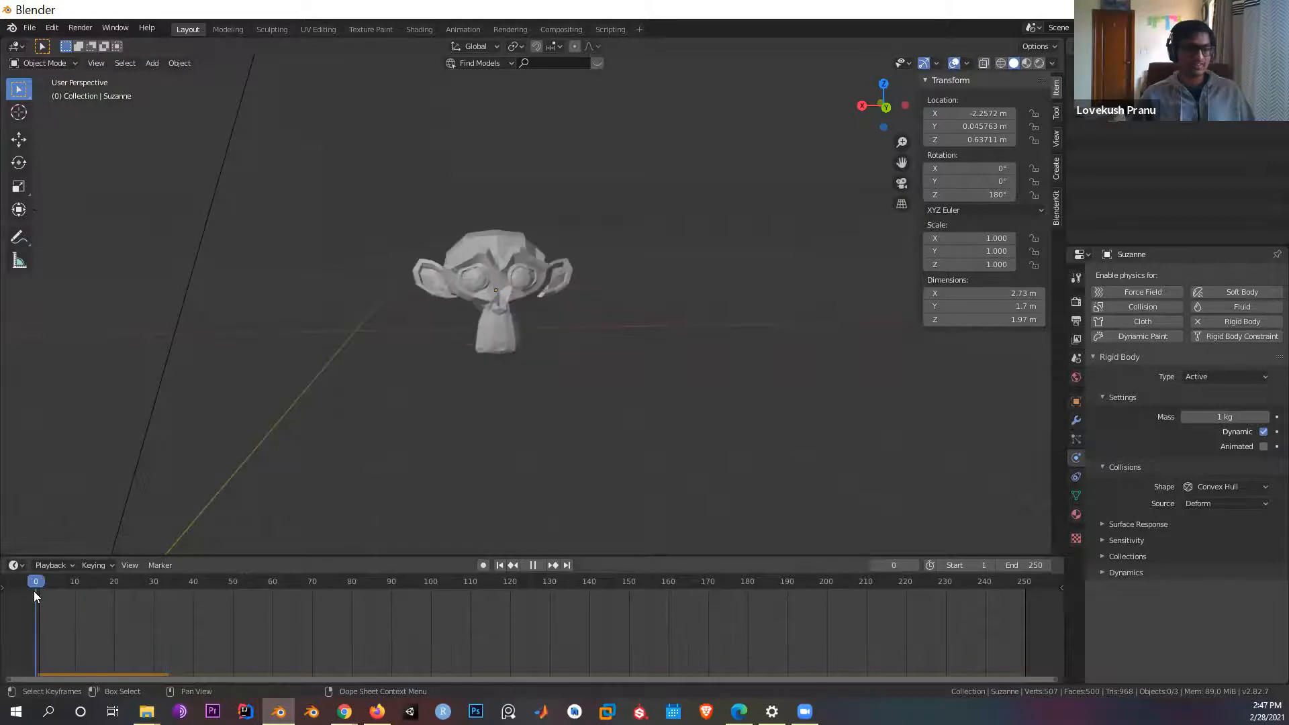
key("space")
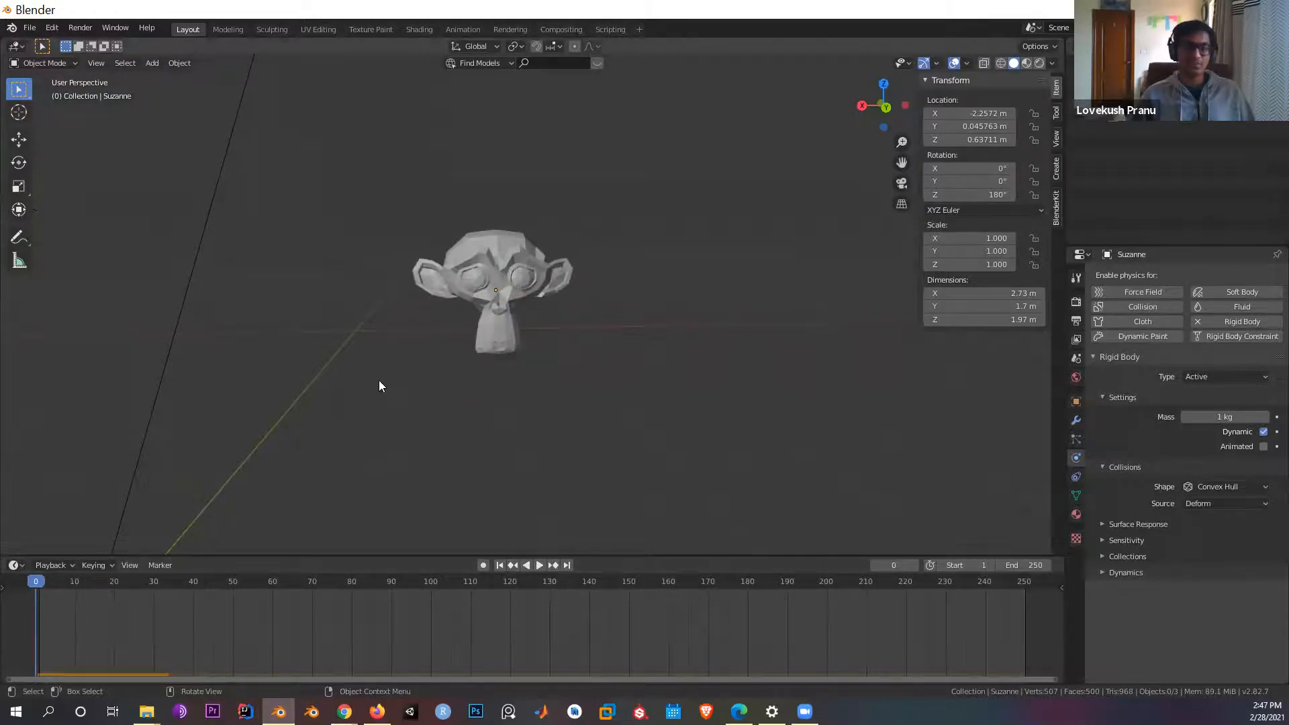
Step: Add a plane mesh to the scene
key("shift+a")
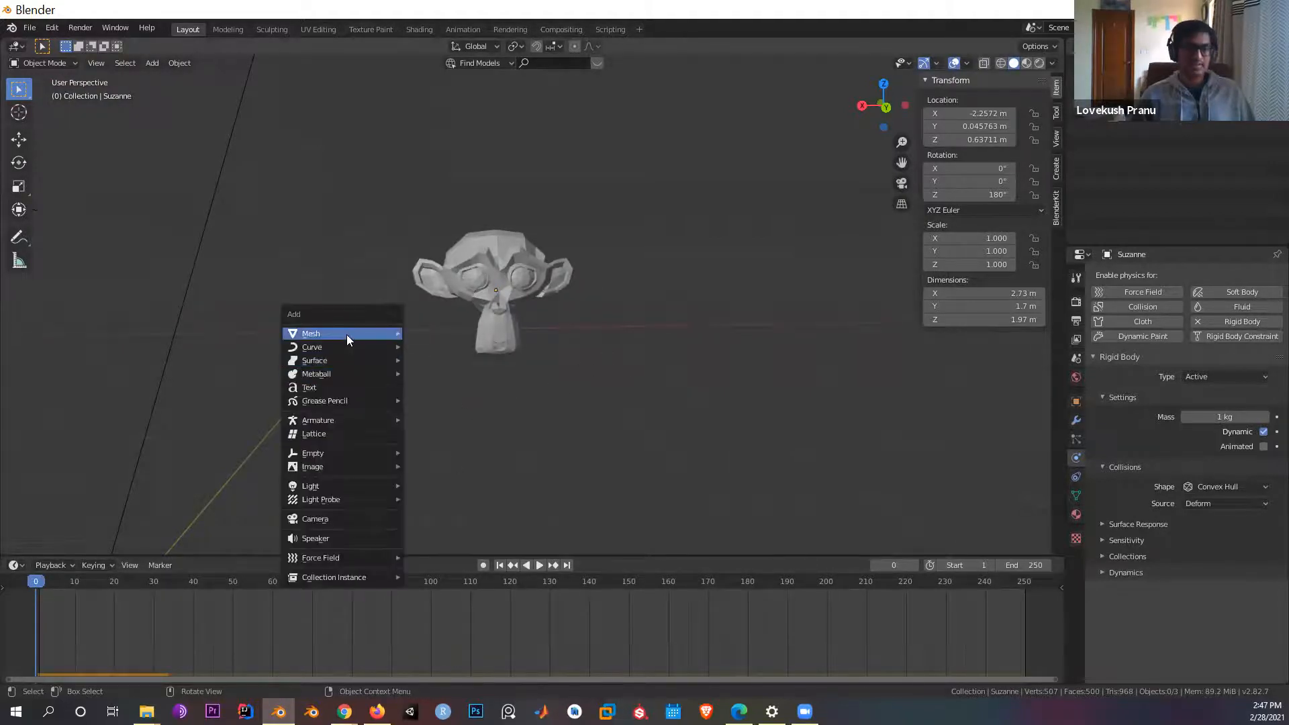
mouse_move(346, 334)
left_click(449, 331)
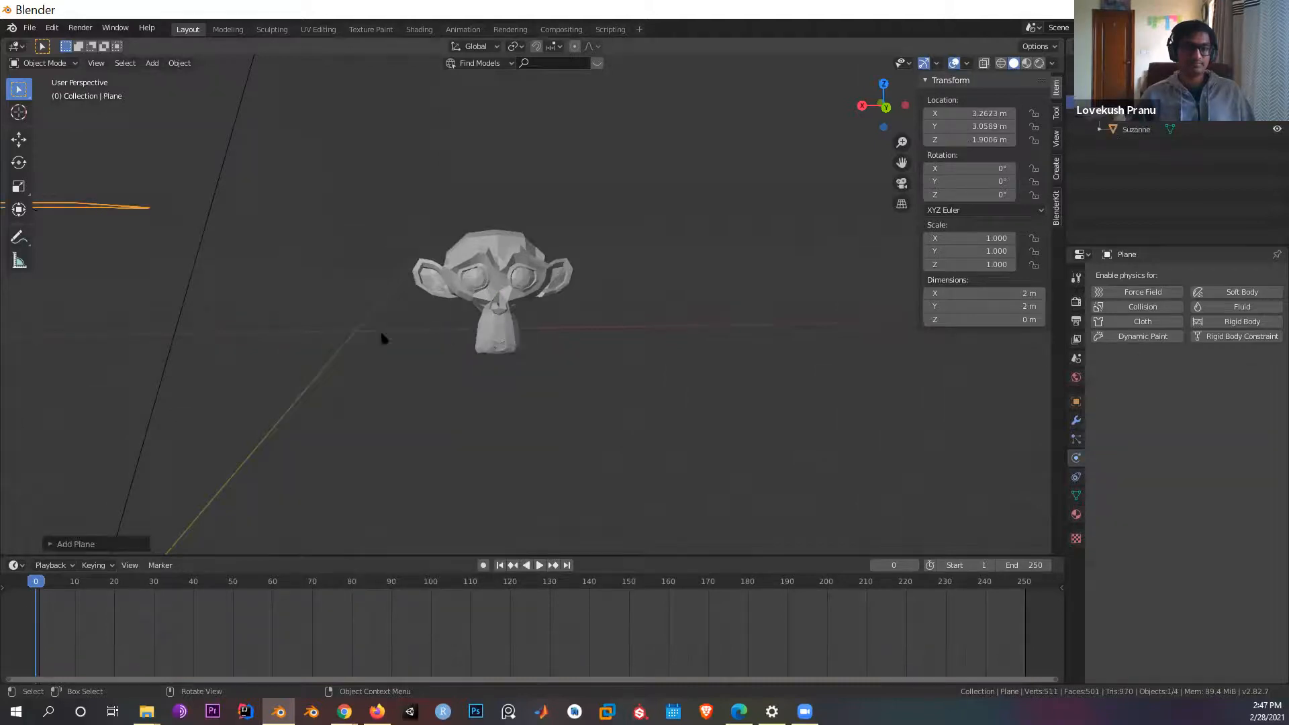
Step: Set the plane's X, Y and Z location to 0 m and scale it up to about 9.75 as a floor
scroll(207, 290, "down", 2)
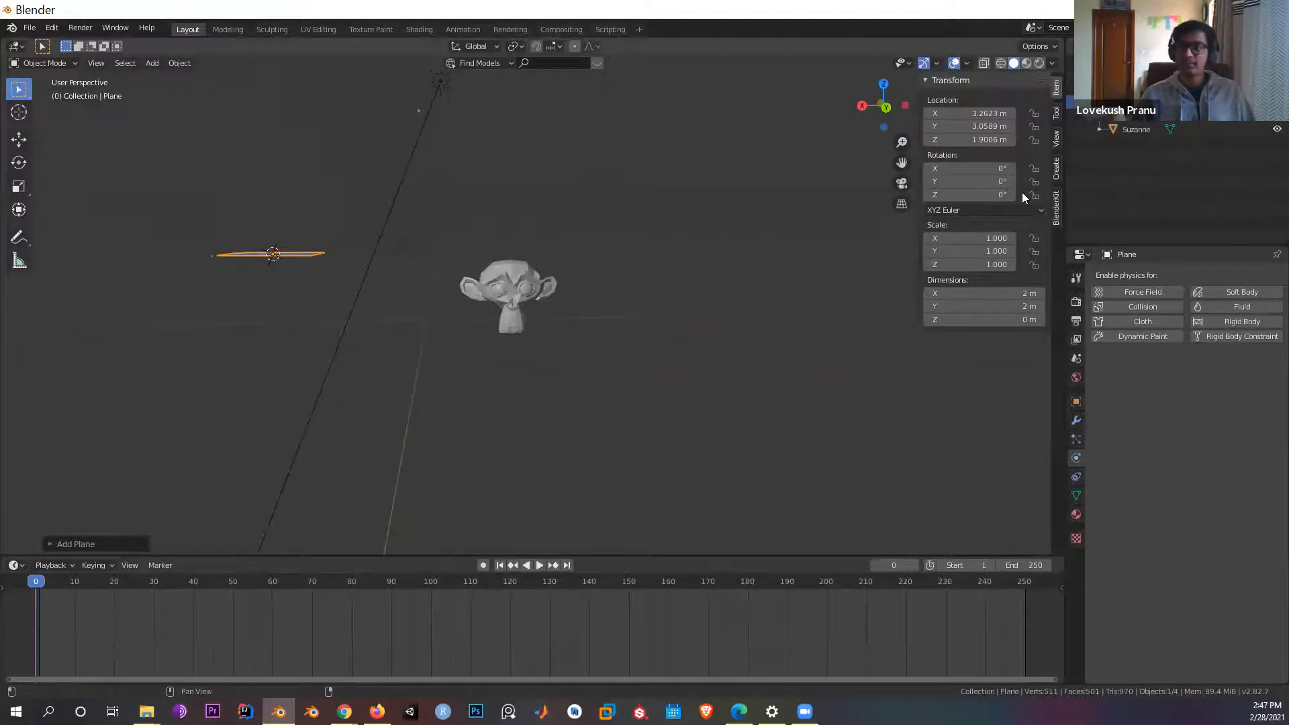
left_click(993, 113)
type("0")
key("Return")
left_click(994, 133)
key("Return")
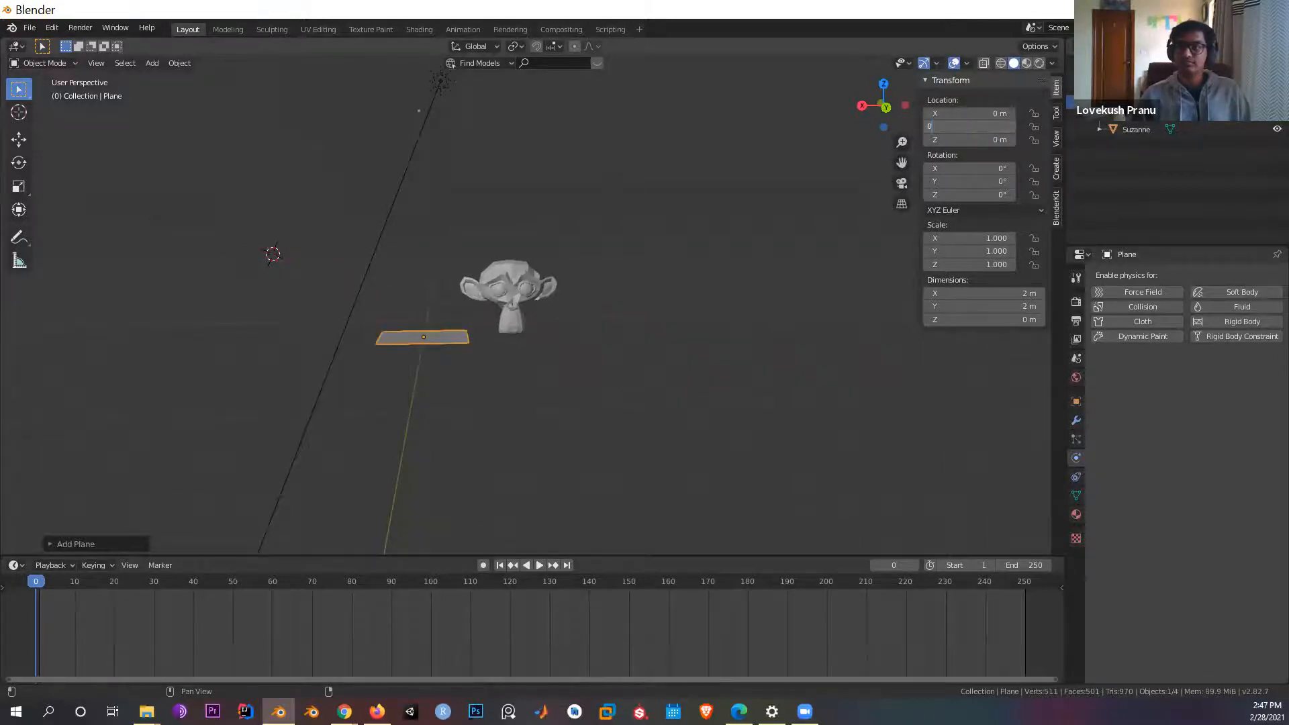
type("0")
key("Return")
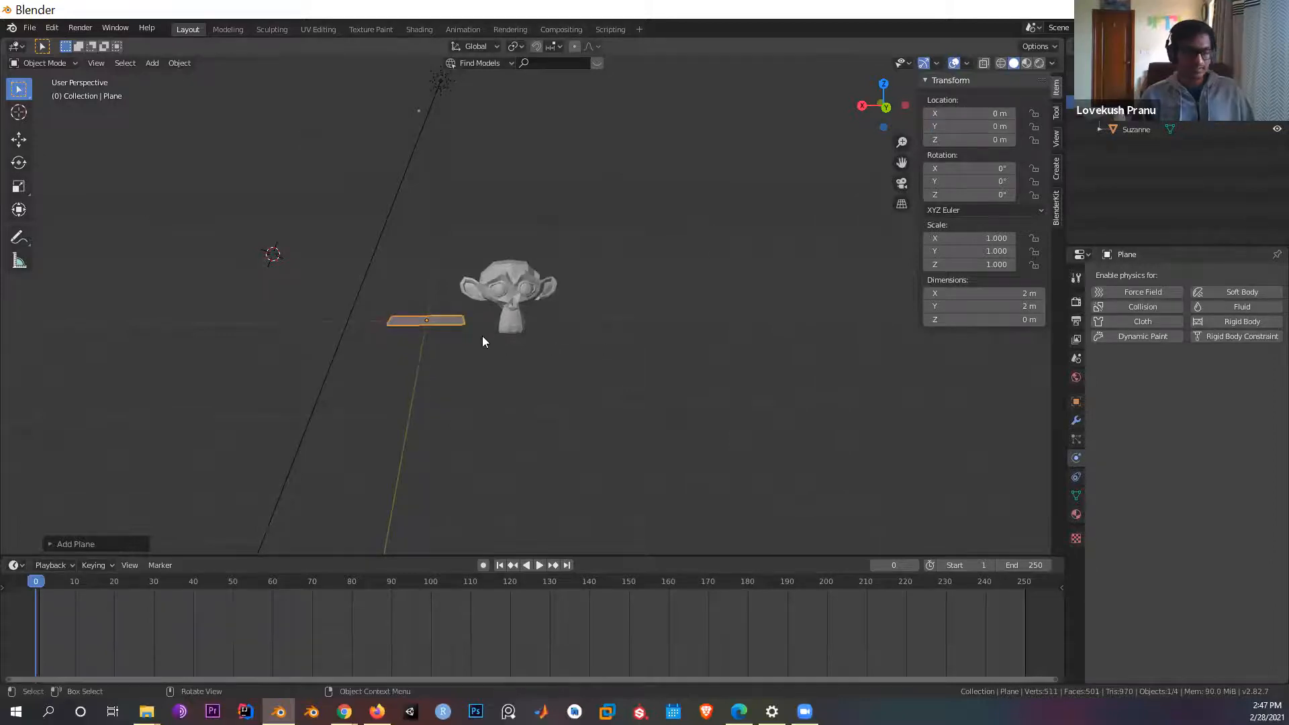
key("s")
left_click(997, 336)
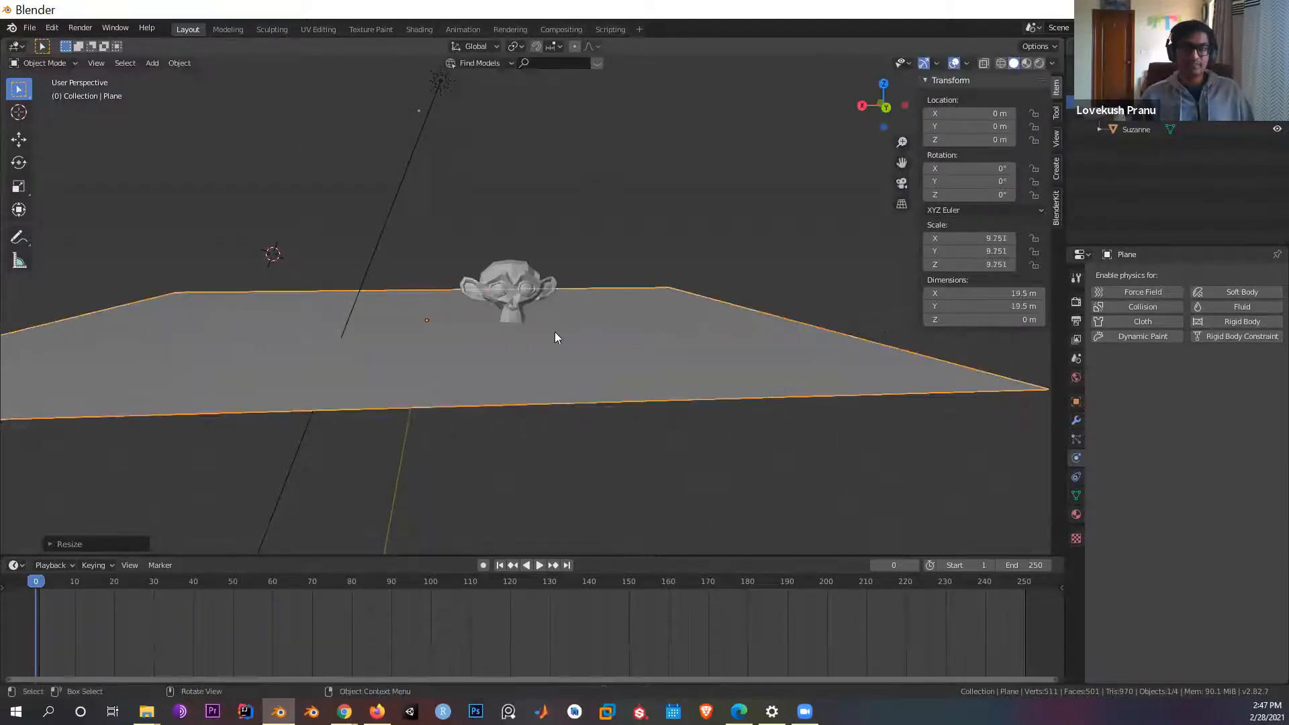
Step: Raise the monkey along the Z axis to a height of about 3.46 m above the plane
left_click(519, 291)
key("g")
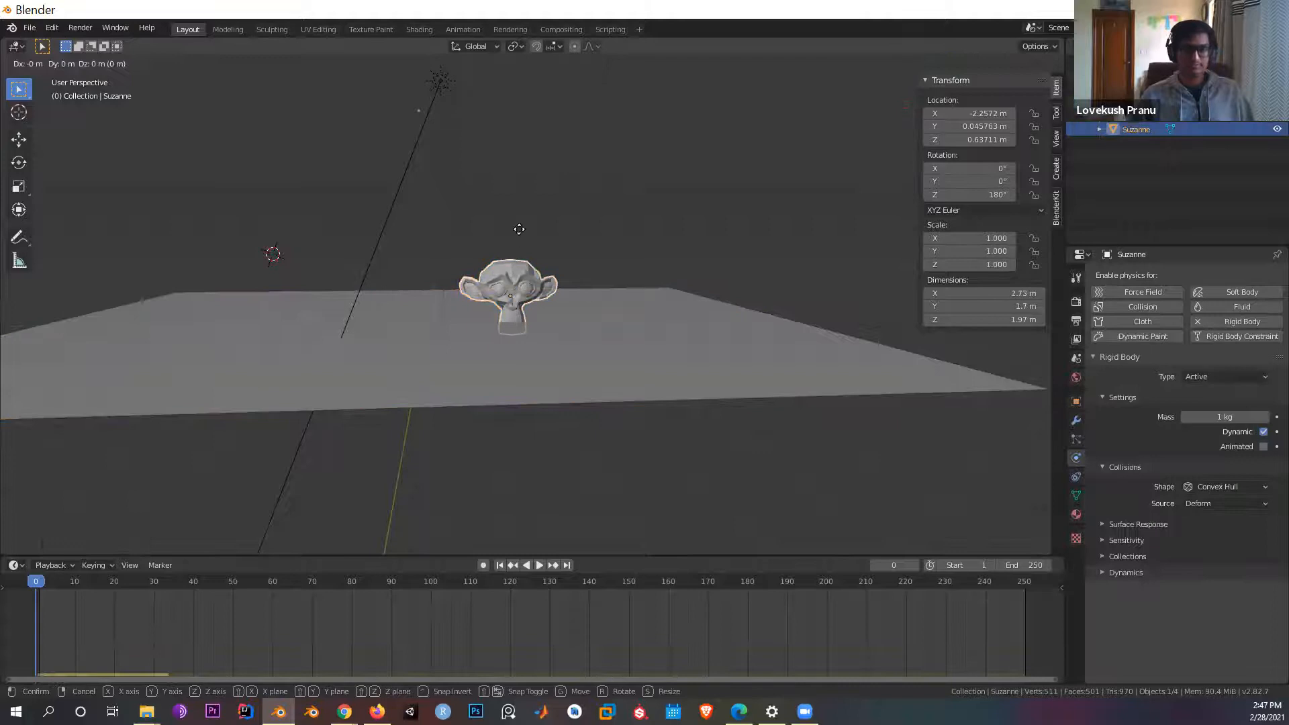
key("z")
left_click(638, 128)
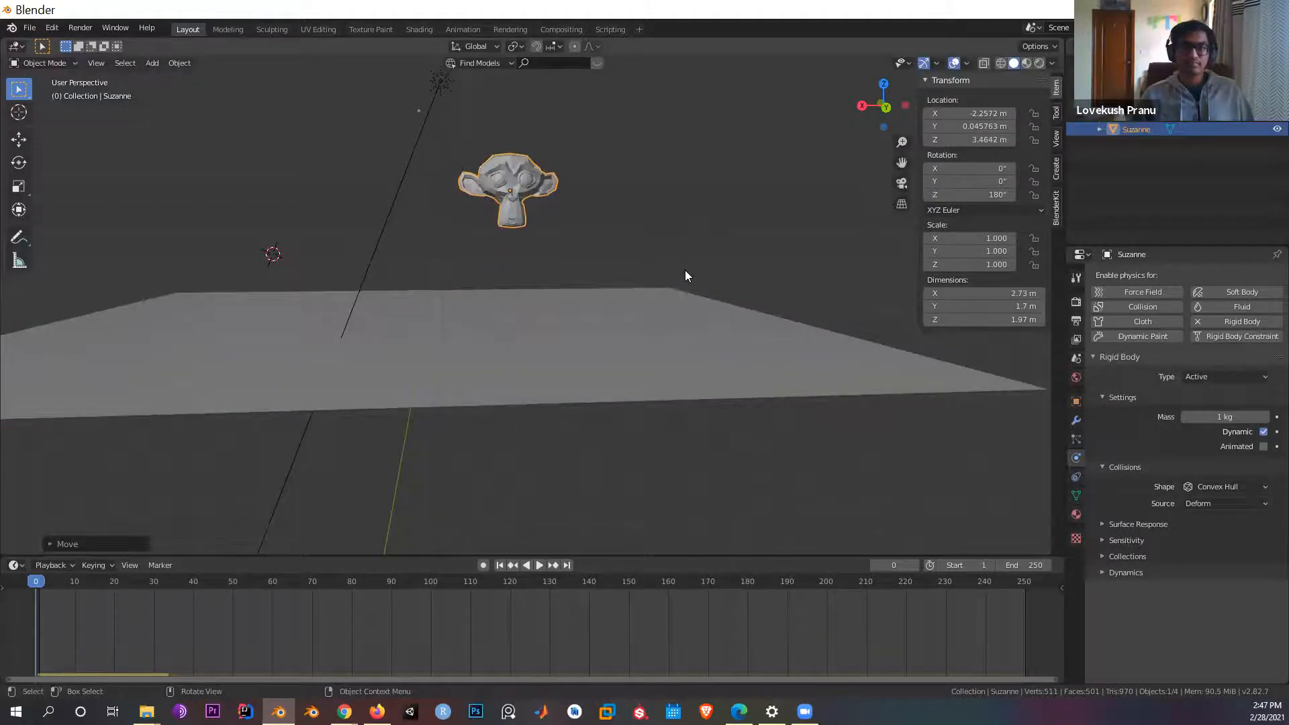
Step: Enable rigid body physics on the plane and set its type to Passive
scroll(686, 276, "up", 2)
left_click(984, 380)
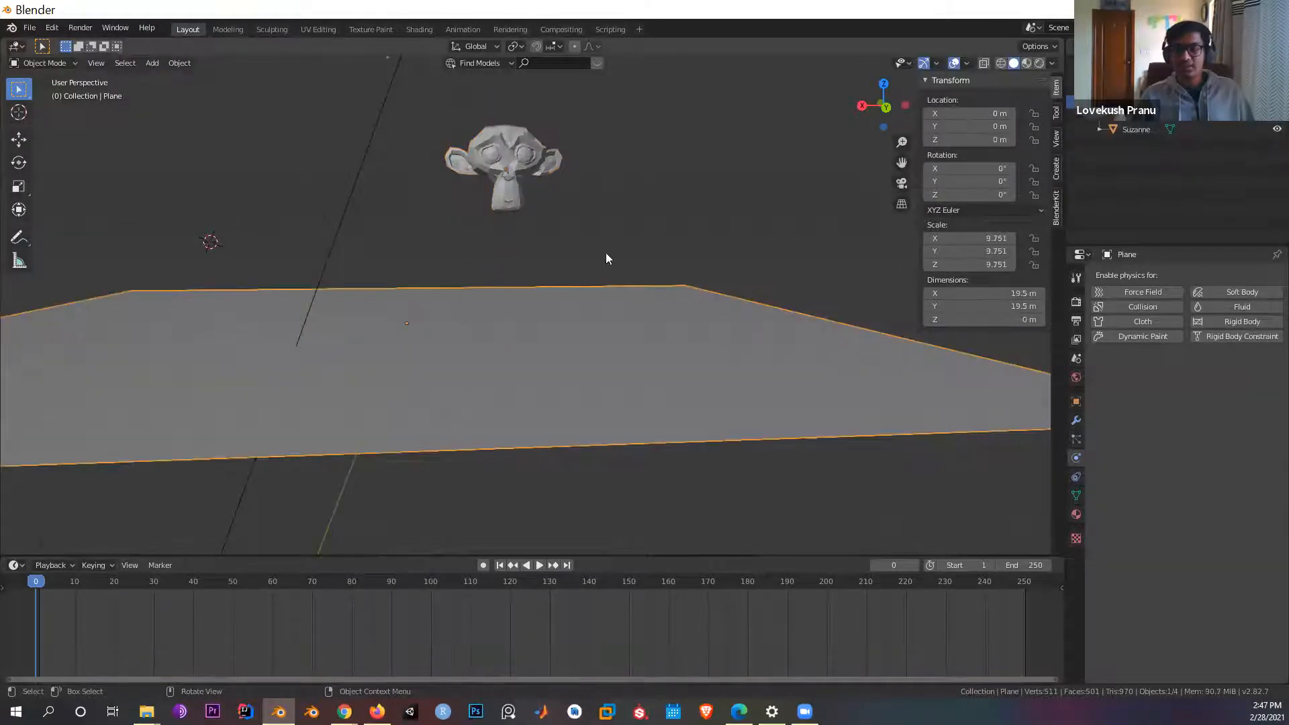
left_click(1226, 322)
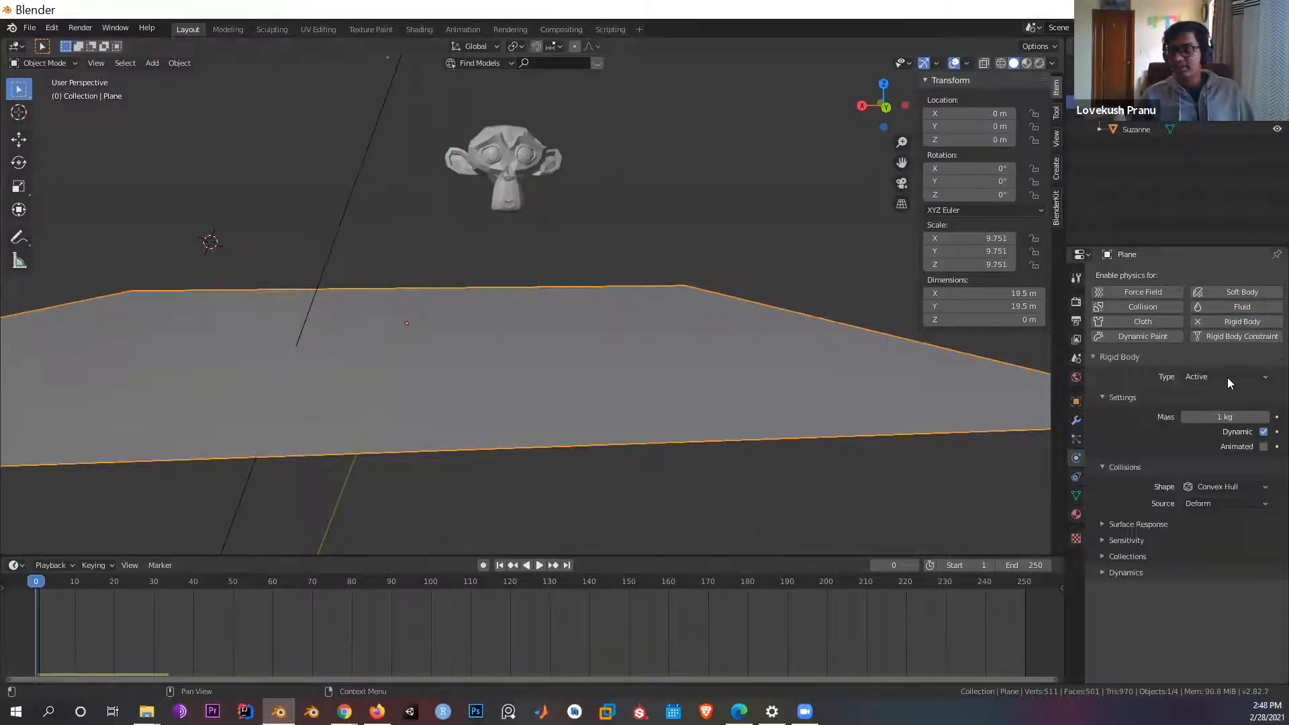
left_click(1227, 377)
left_click(1232, 406)
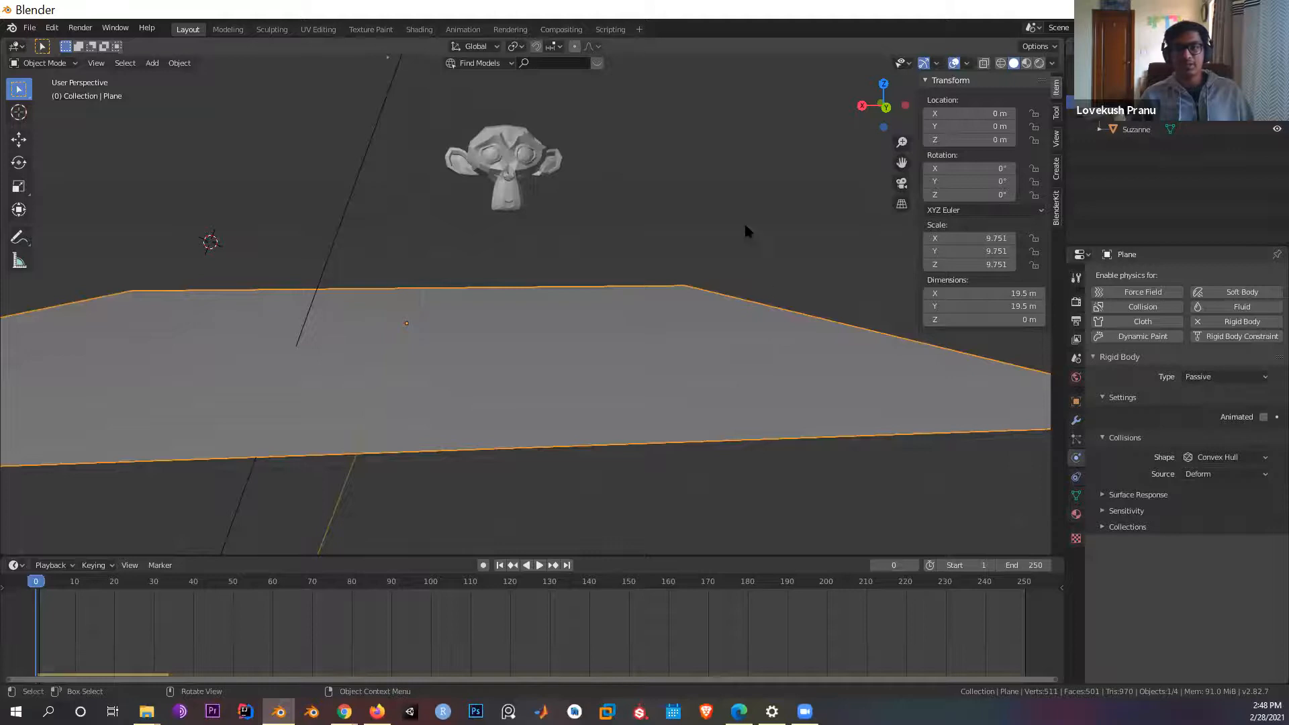
Step: Deselect the plane and play the simulation to watch the monkey drop onto the floor, pausing around frame 91
left_click(790, 240)
middle_click_drag(790, 240, 775, 250)
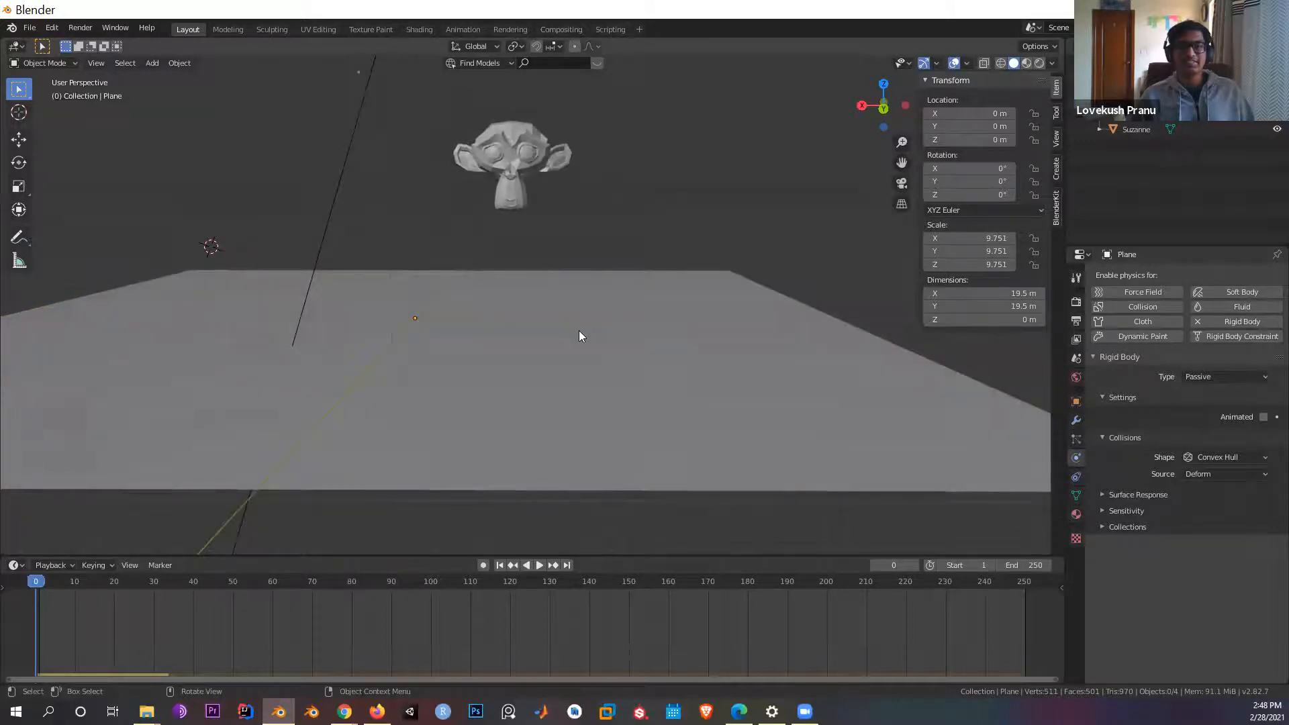
key("space")
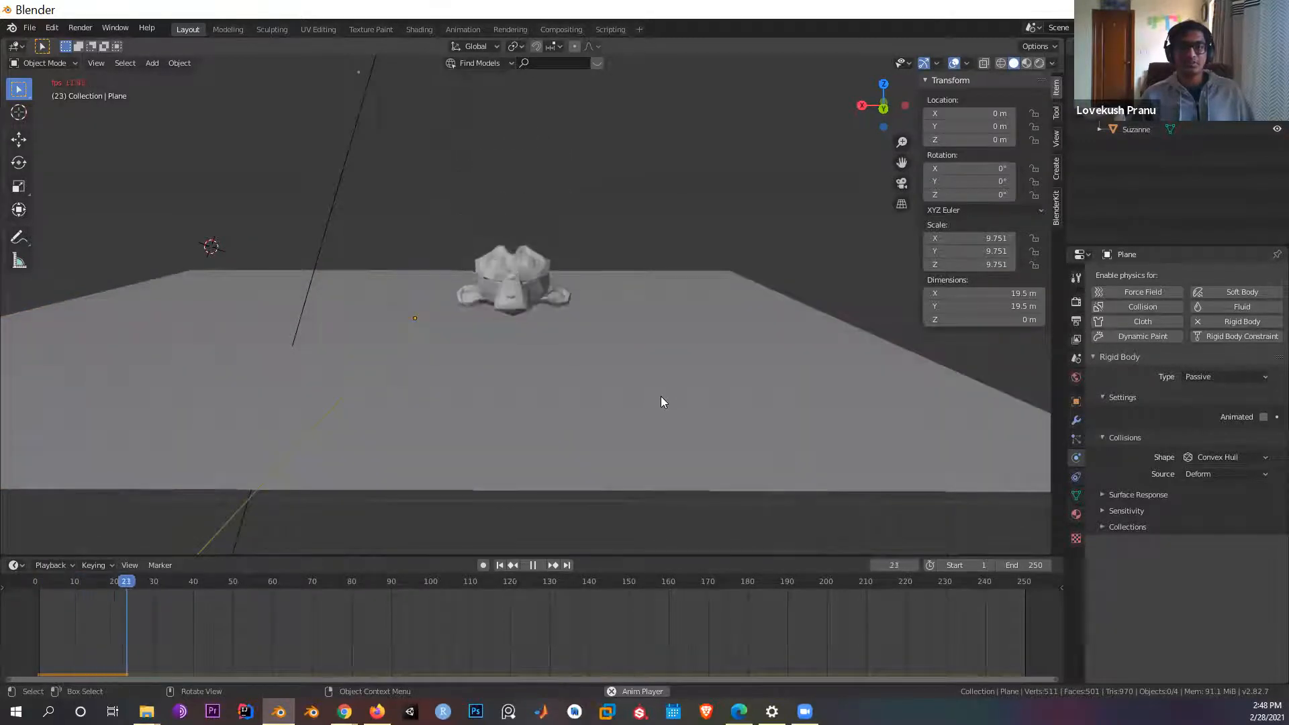
middle_click_drag(631, 330, 668, 329)
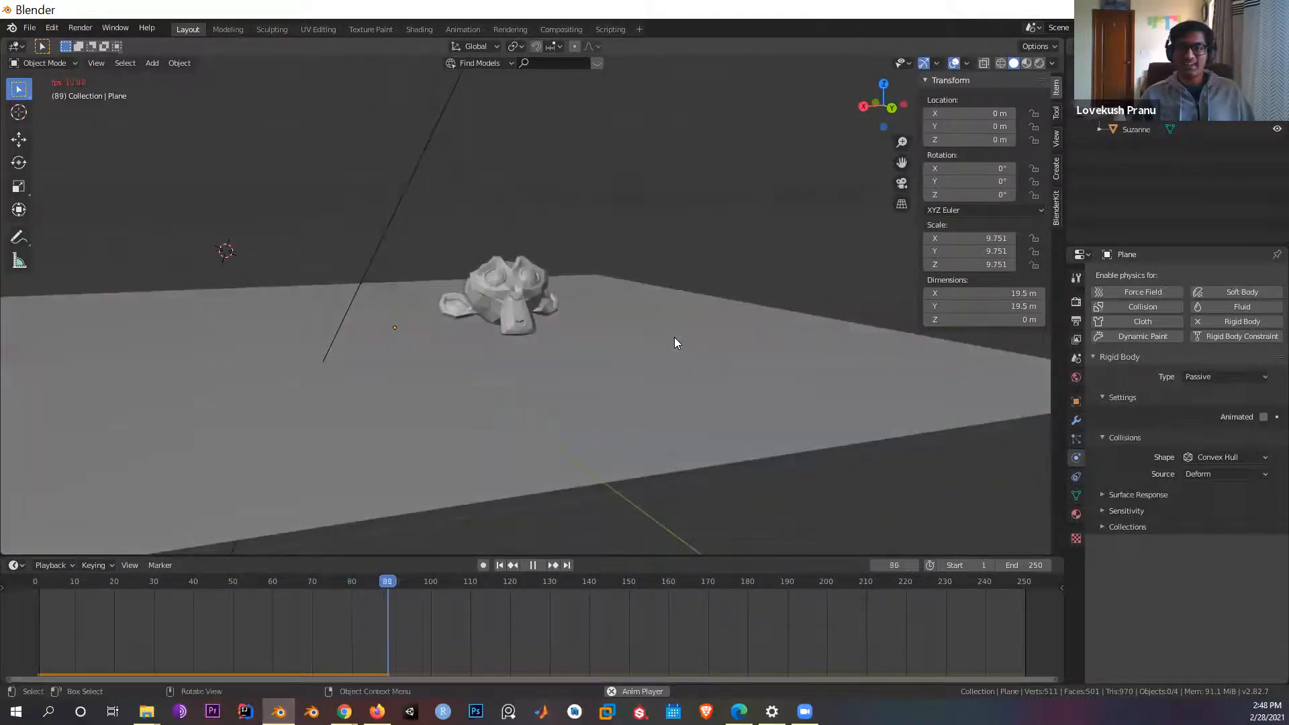
key("space")
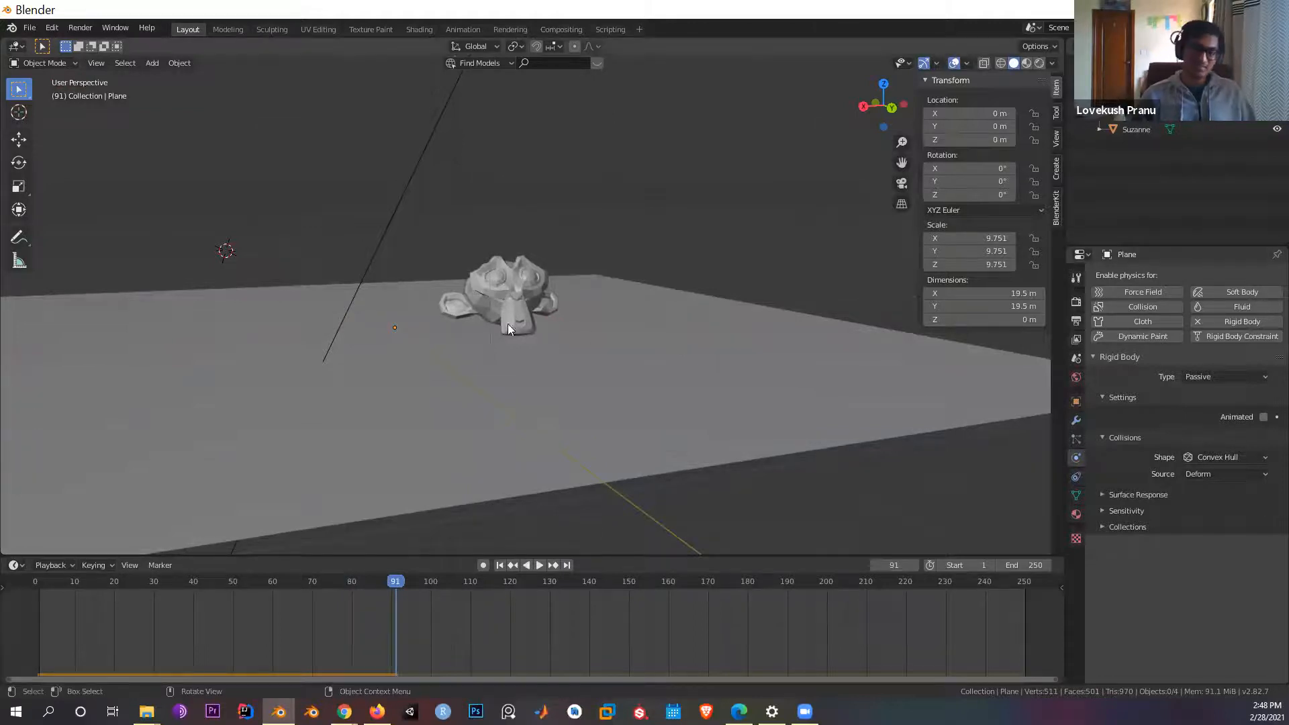
Step: Add a Wind force field to the scene with the monkey deselected
left_click(535, 325)
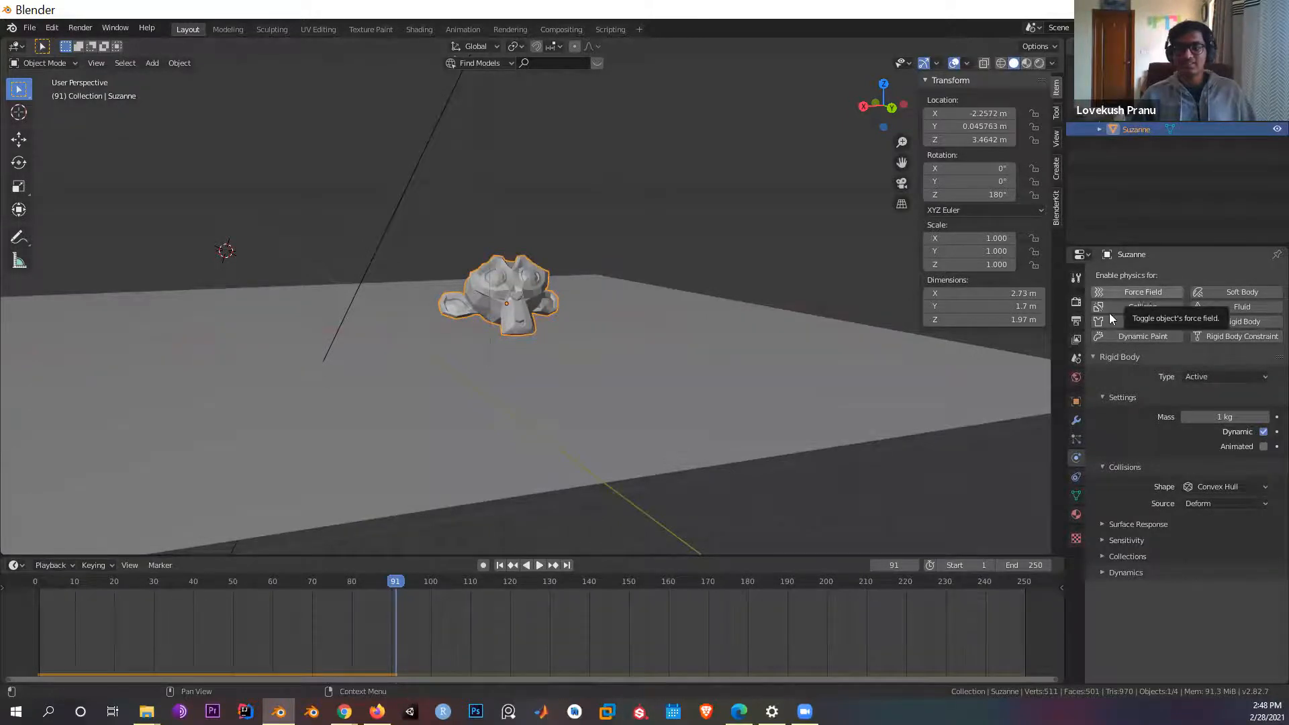
key("alt+a")
middle_click_drag(535, 303, 504, 311)
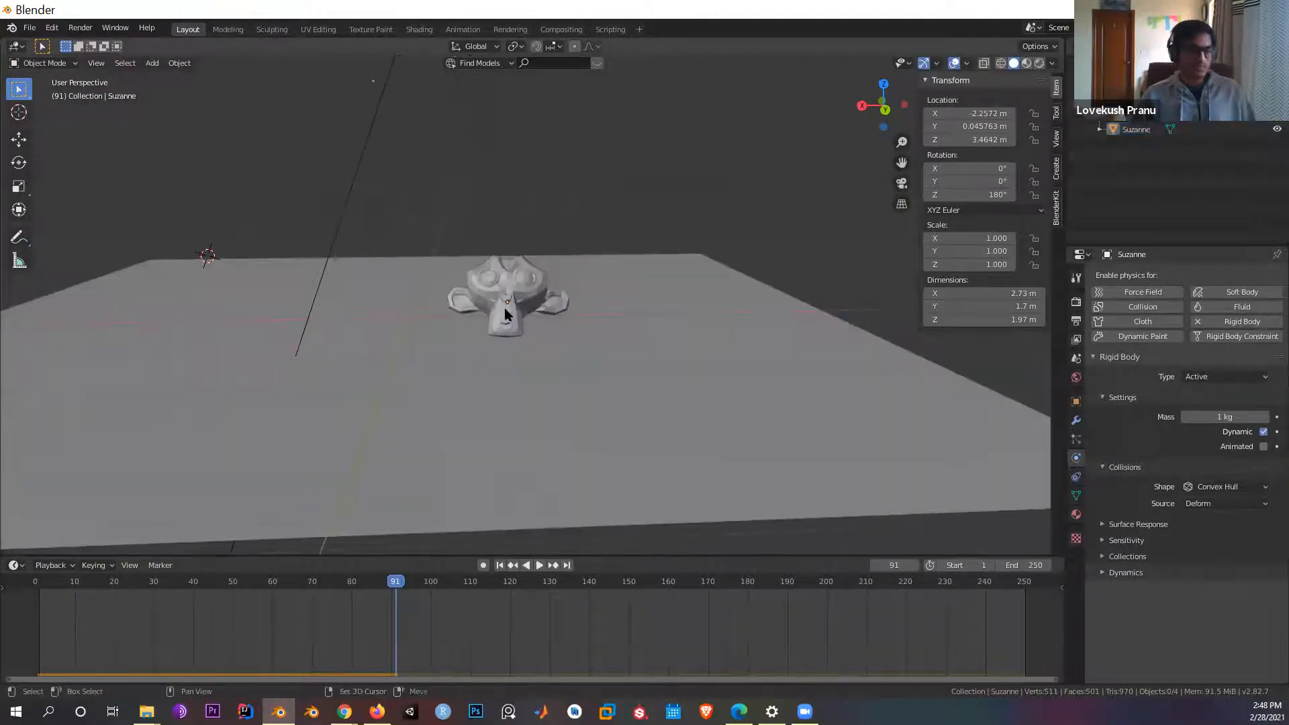
key("shift+a")
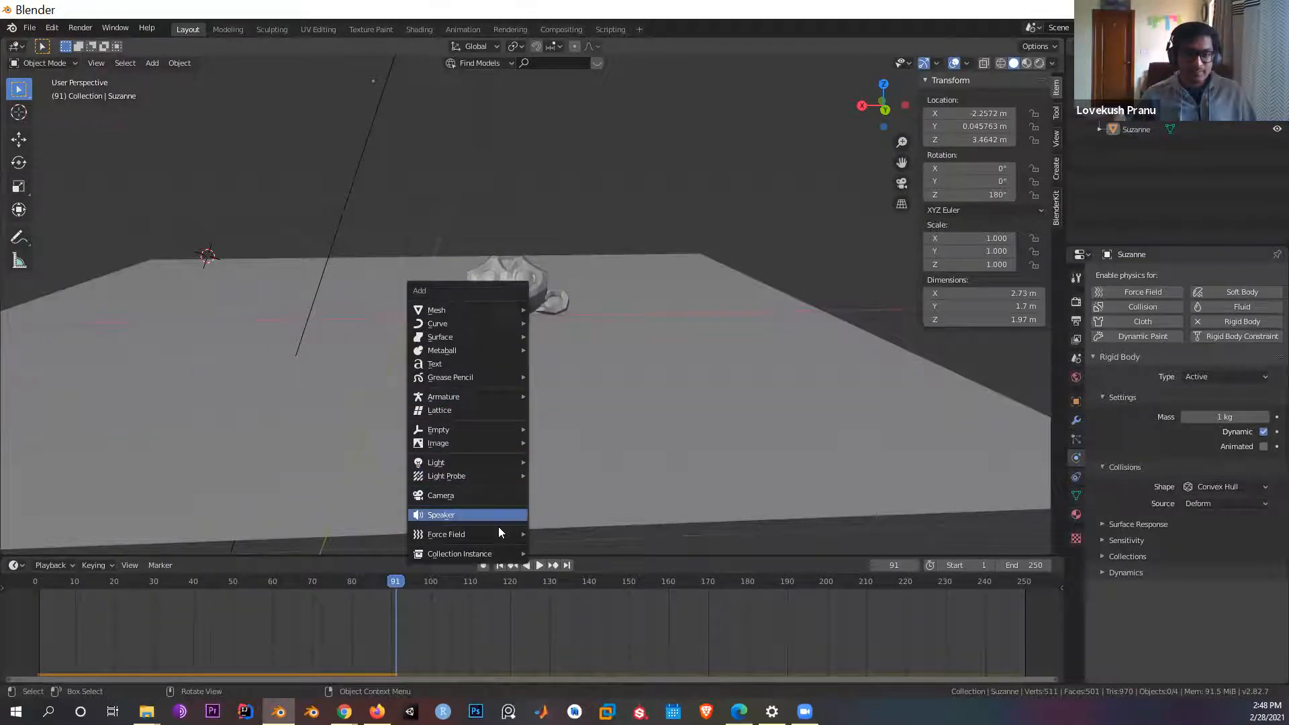
mouse_move(506, 534)
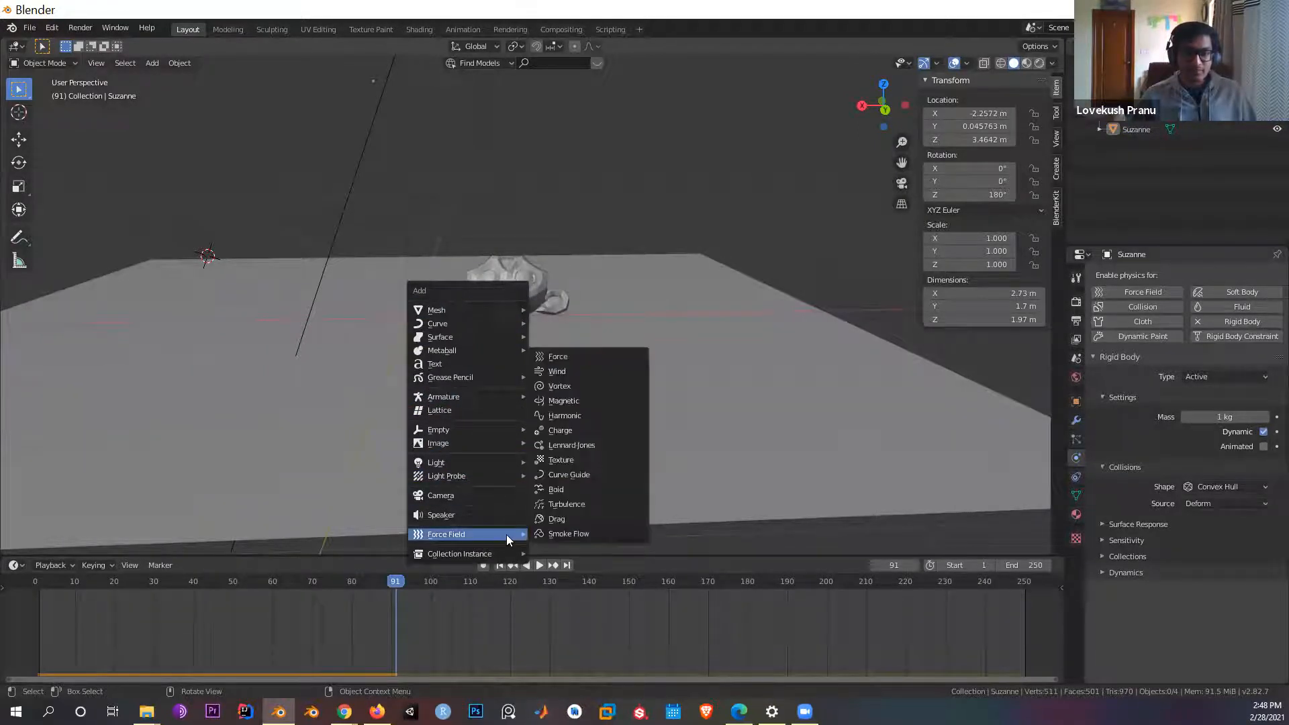
left_click(574, 374)
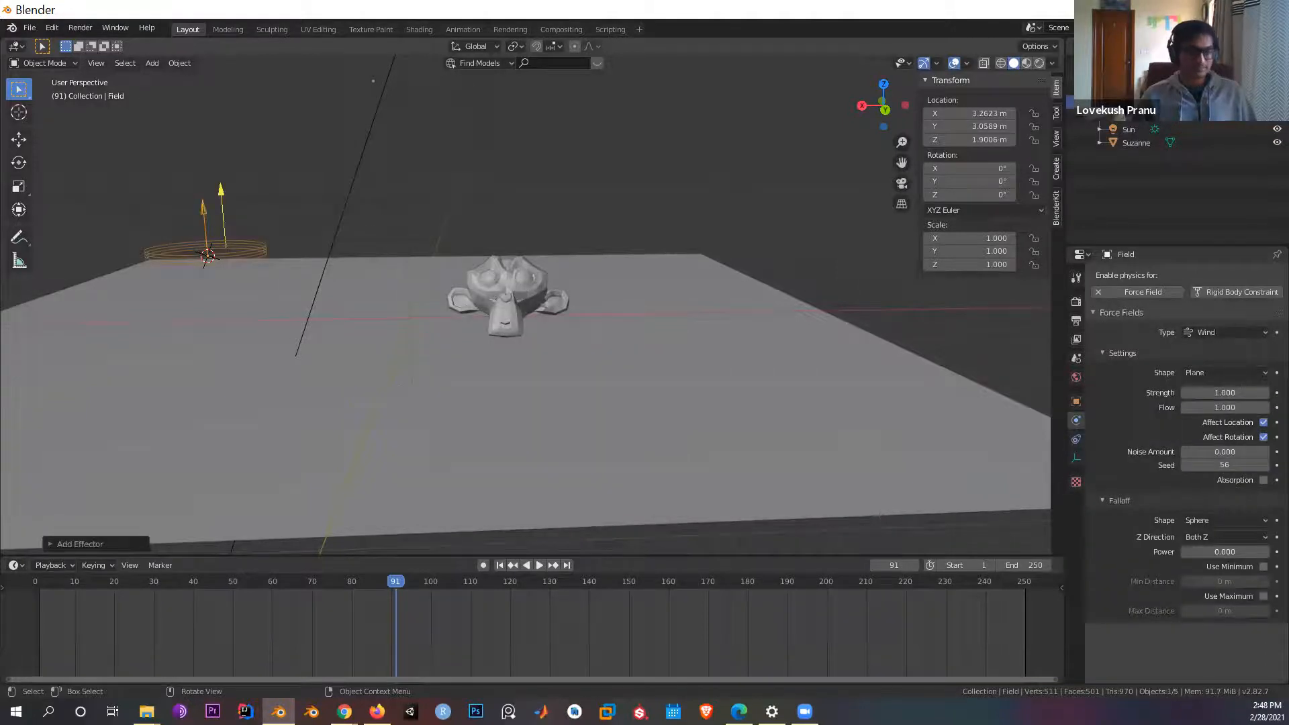
Step: Rotate the wind field 90° around Y and 180° around Z to face the monkey, and scale it to about 2.08
key("r")
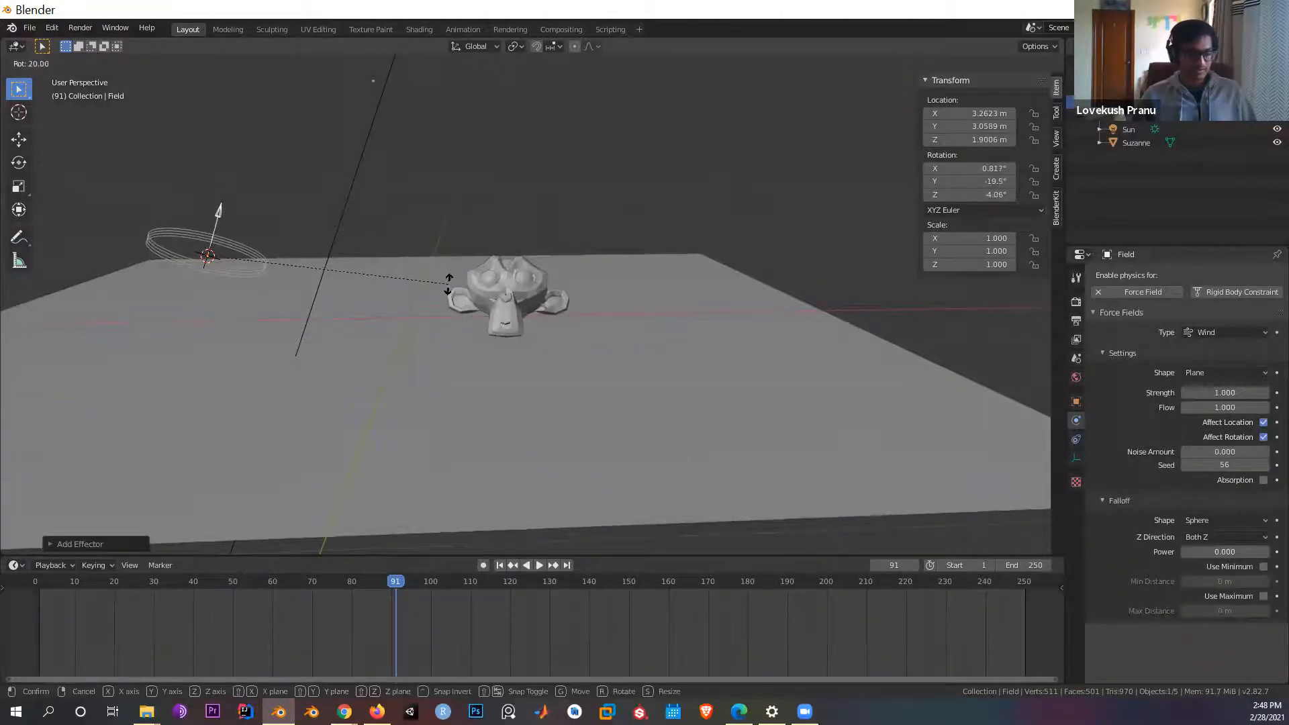
type("y90")
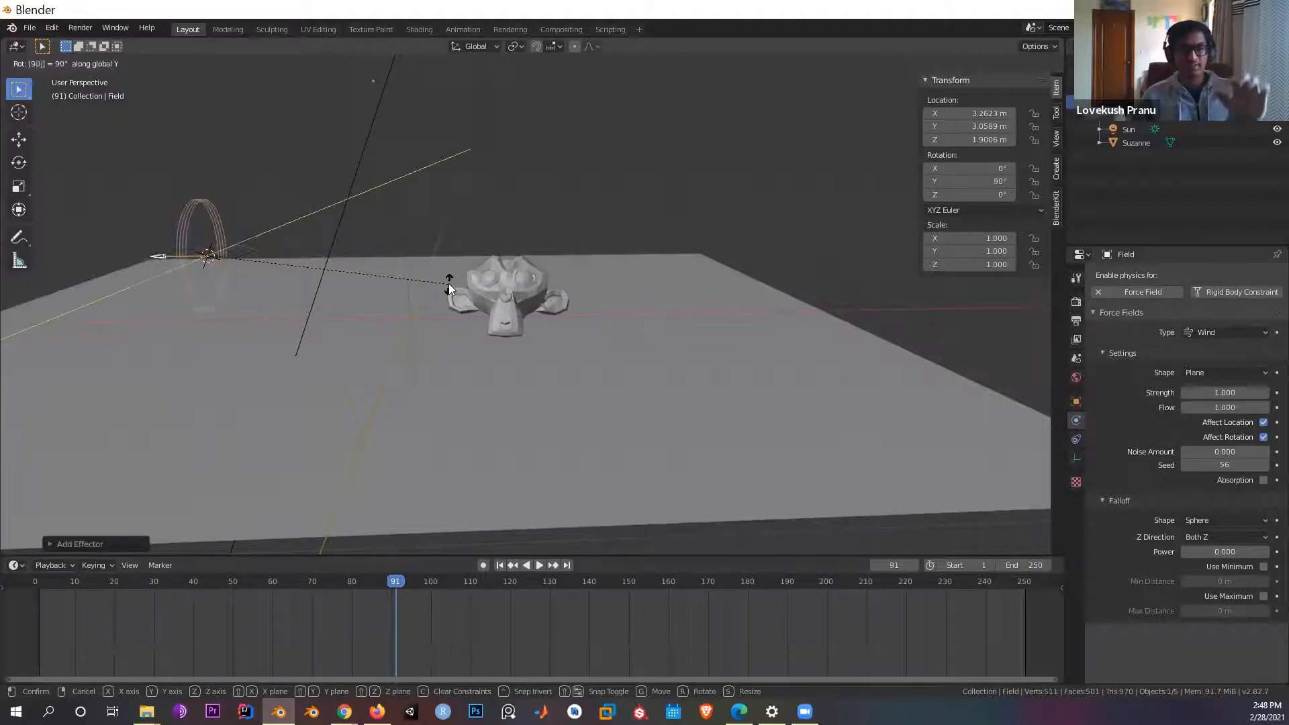
key("Return")
type("r")
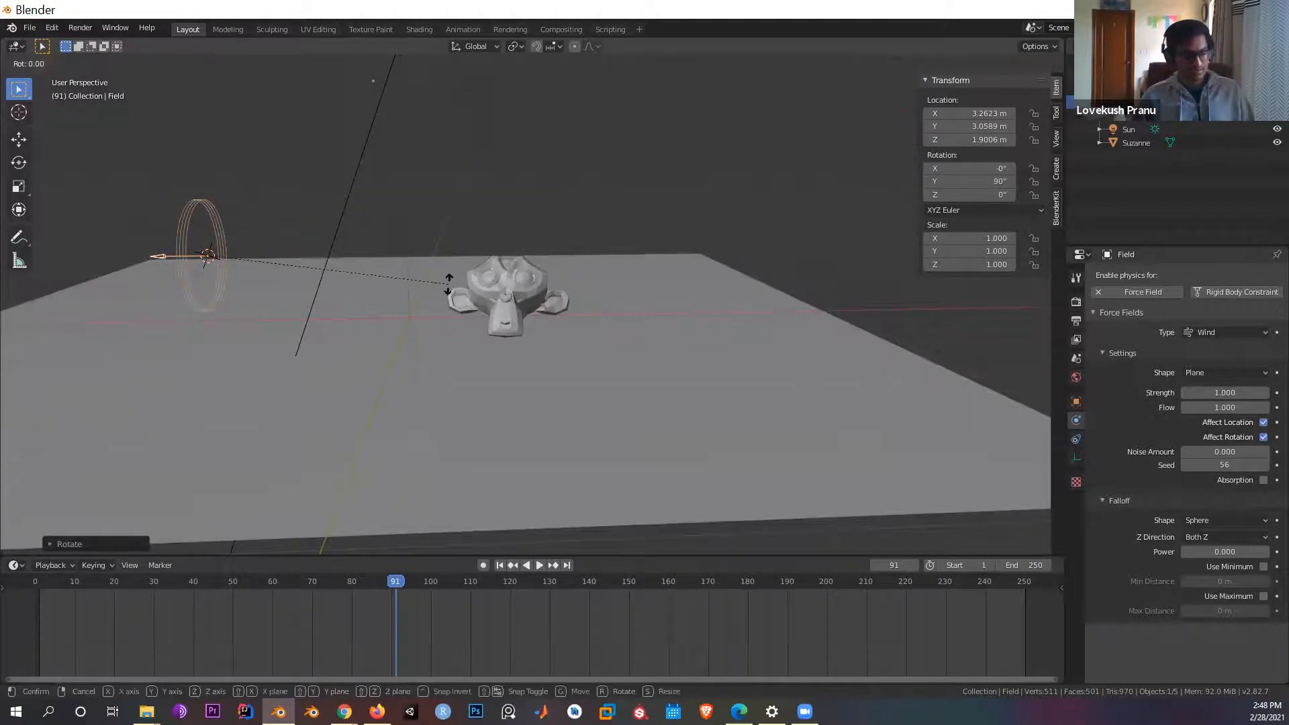
type("x180")
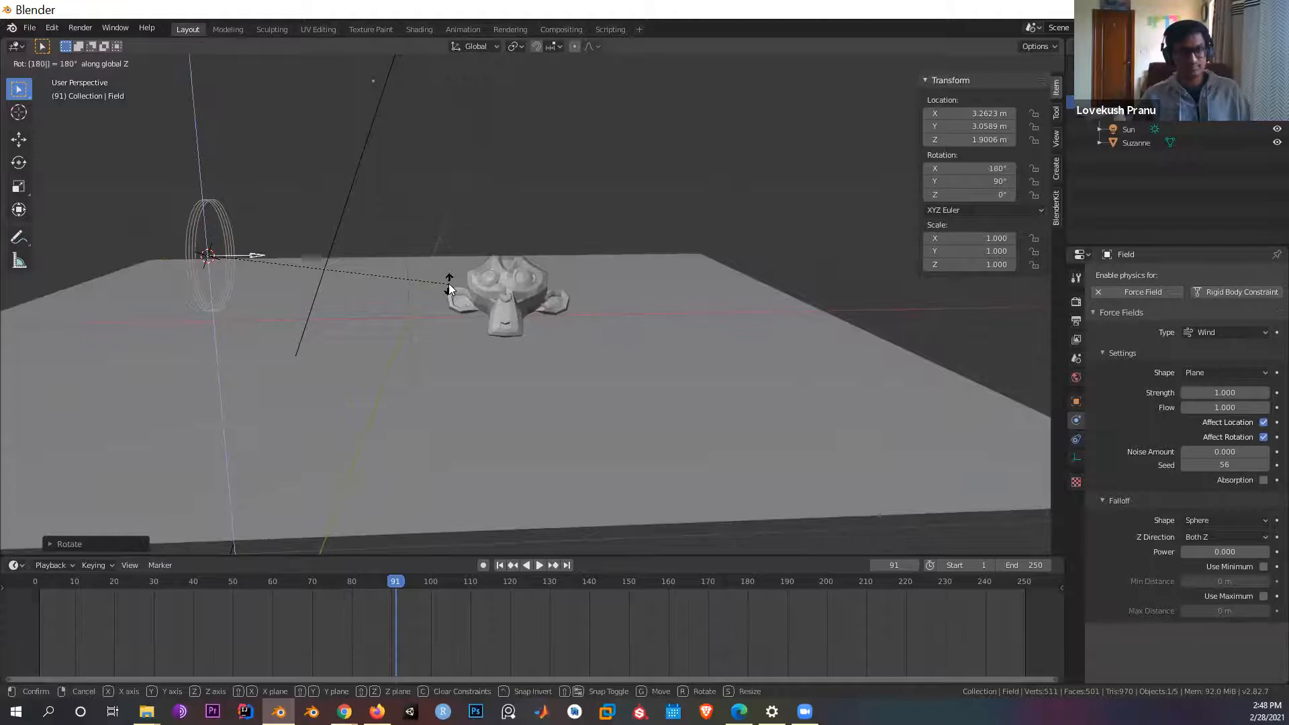
key("Return")
key("s")
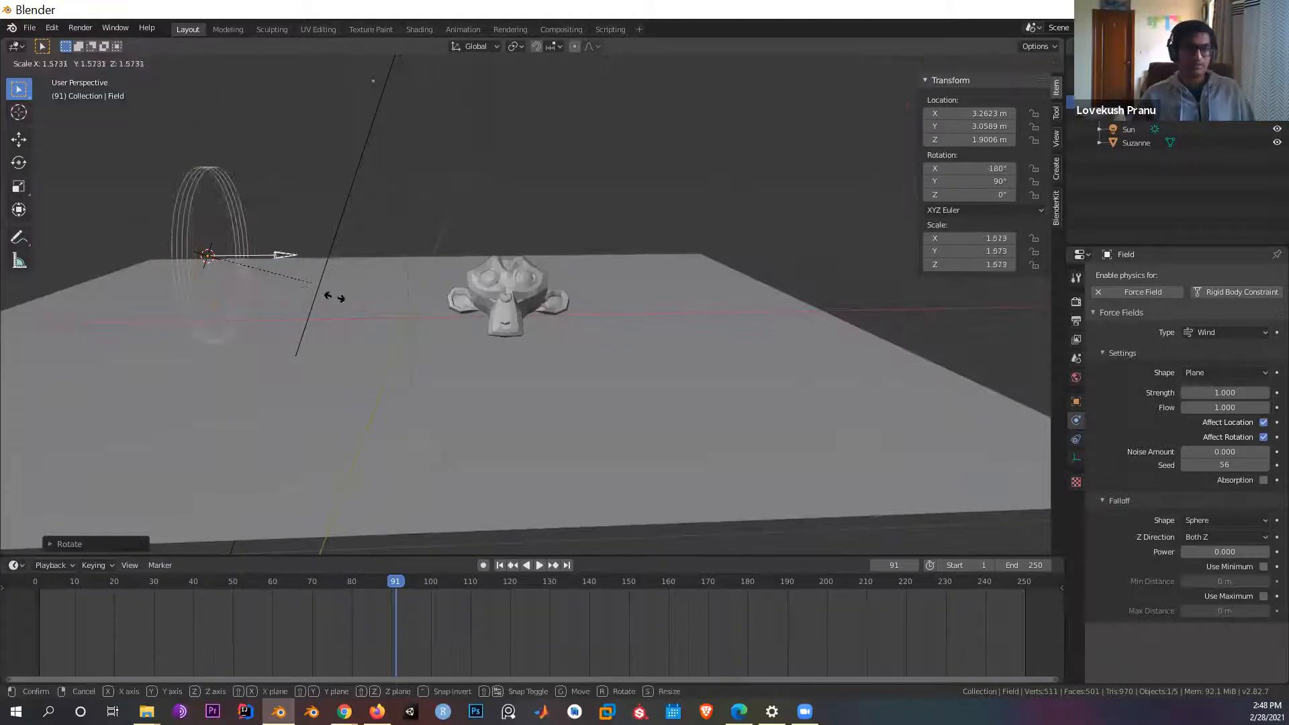
left_click(854, 294)
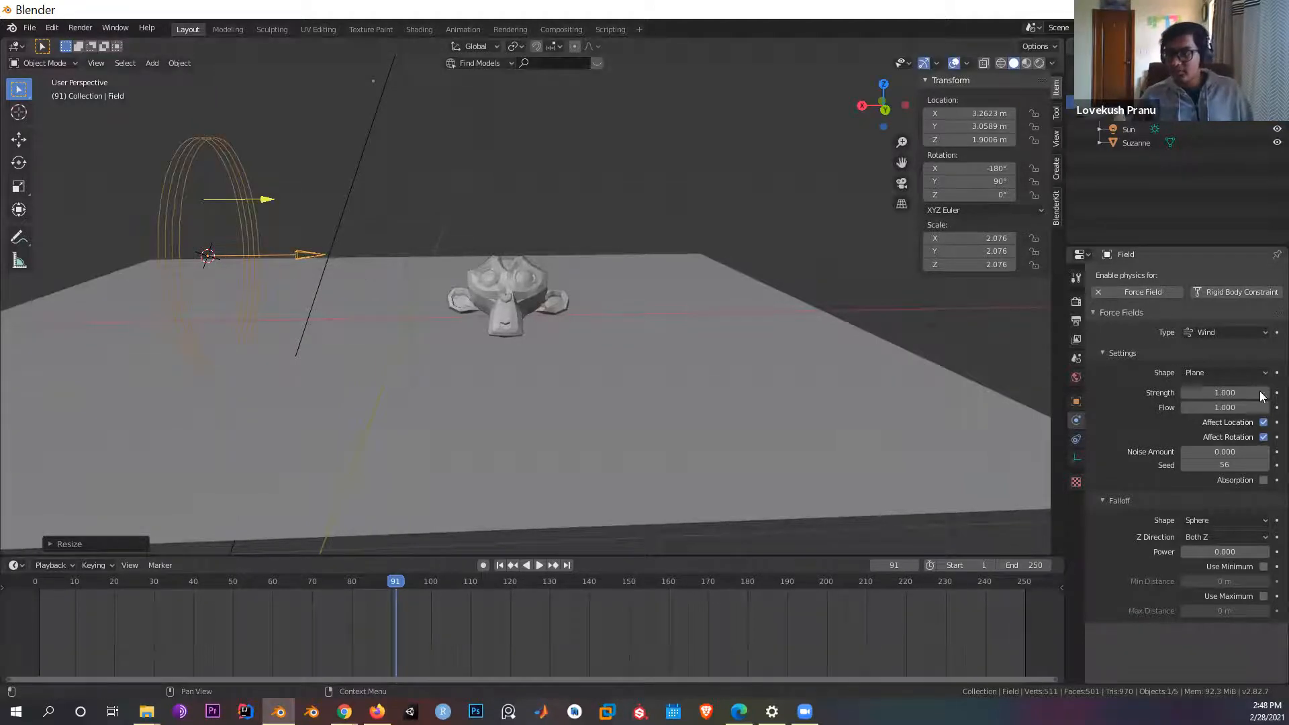
Step: Set the wind field's strength to 100 and play the simulation to test it on the monkey
left_click(1227, 396)
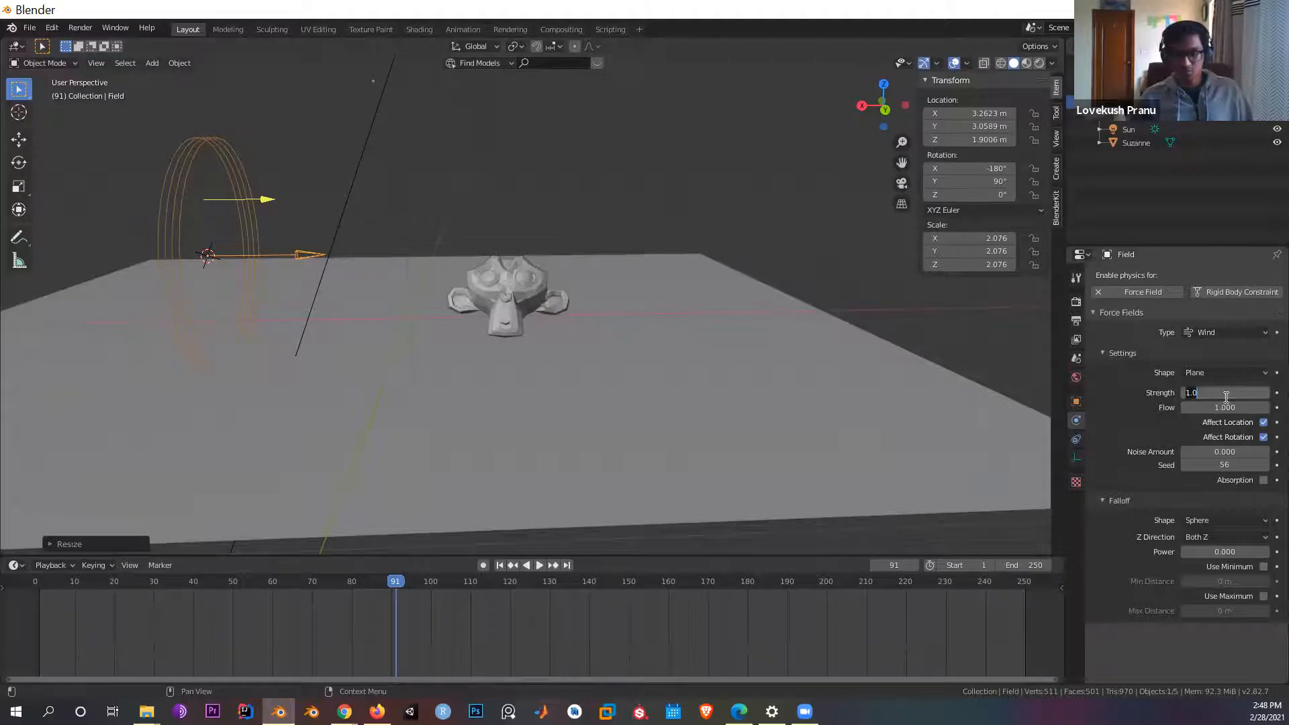
type("100")
key("Return")
key("space")
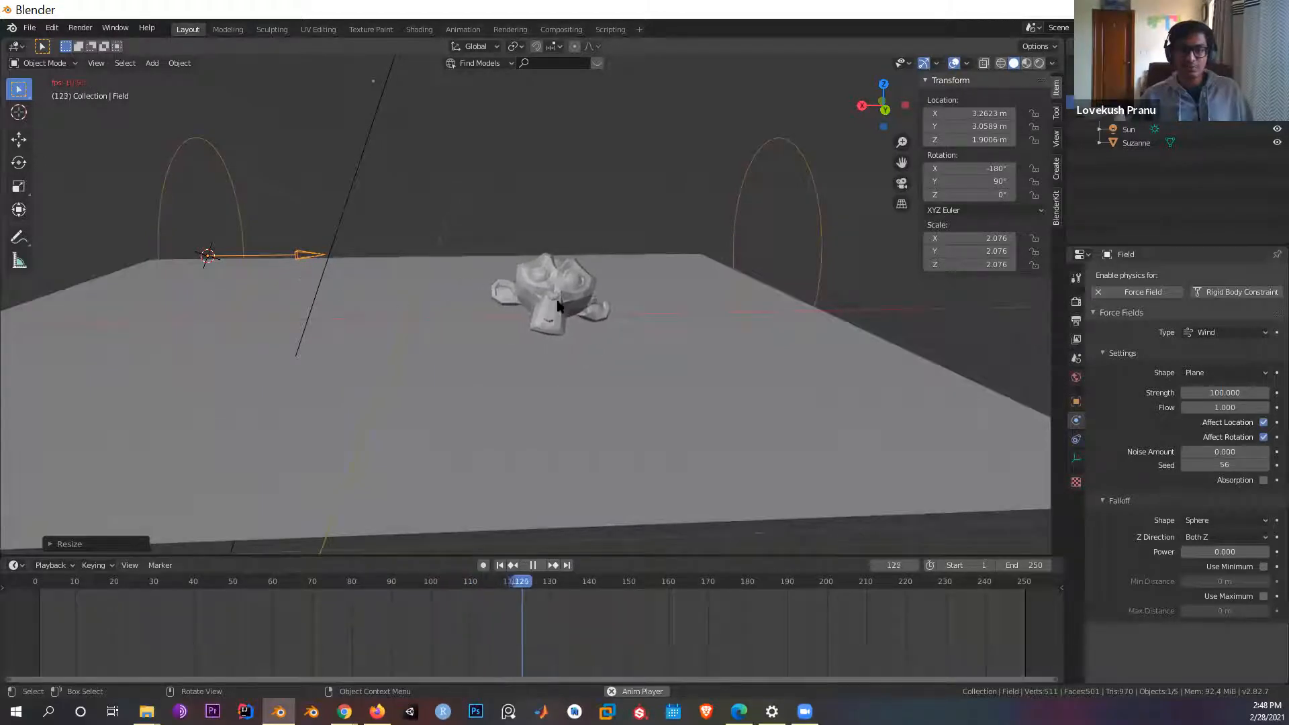
Step: Watch the wind push the monkey across the plane, try rotating the wind field during playback, and pause the simulation
scroll(927, 385, "down", 2)
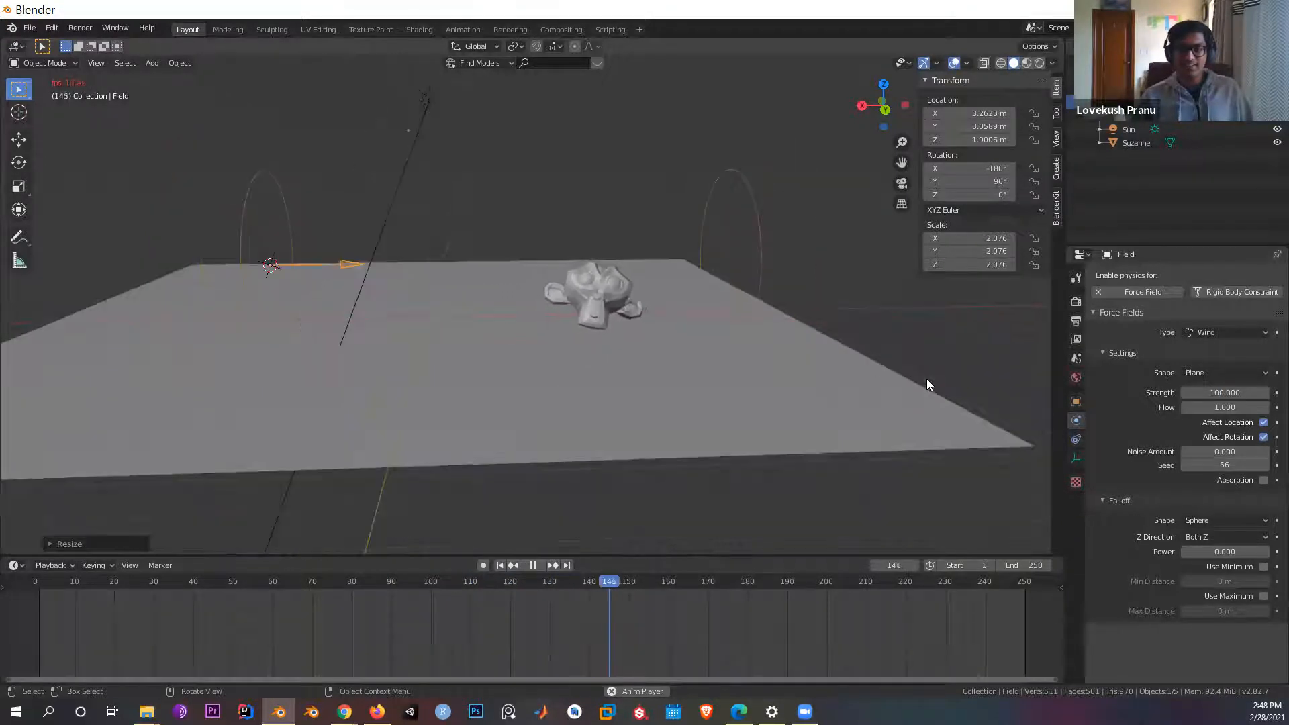
scroll(826, 388, "down", 2)
scroll(524, 376, "down", 1)
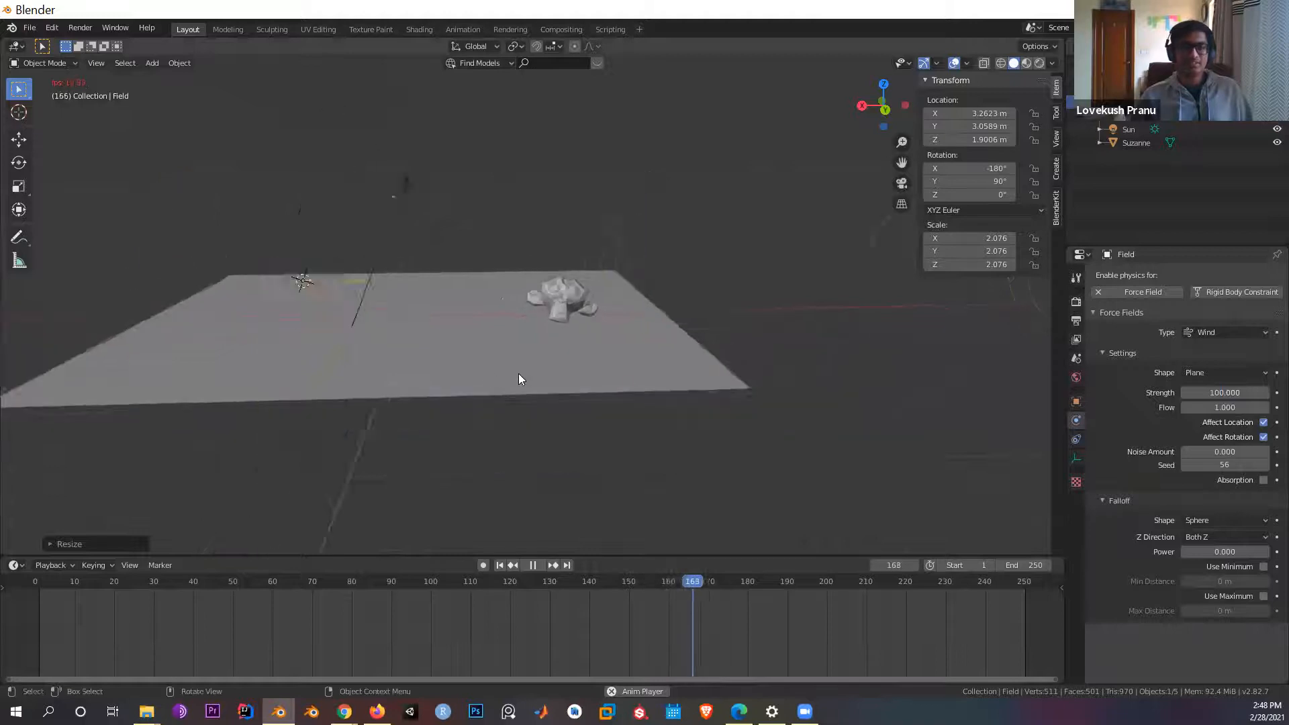
scroll(537, 383, "down", 1)
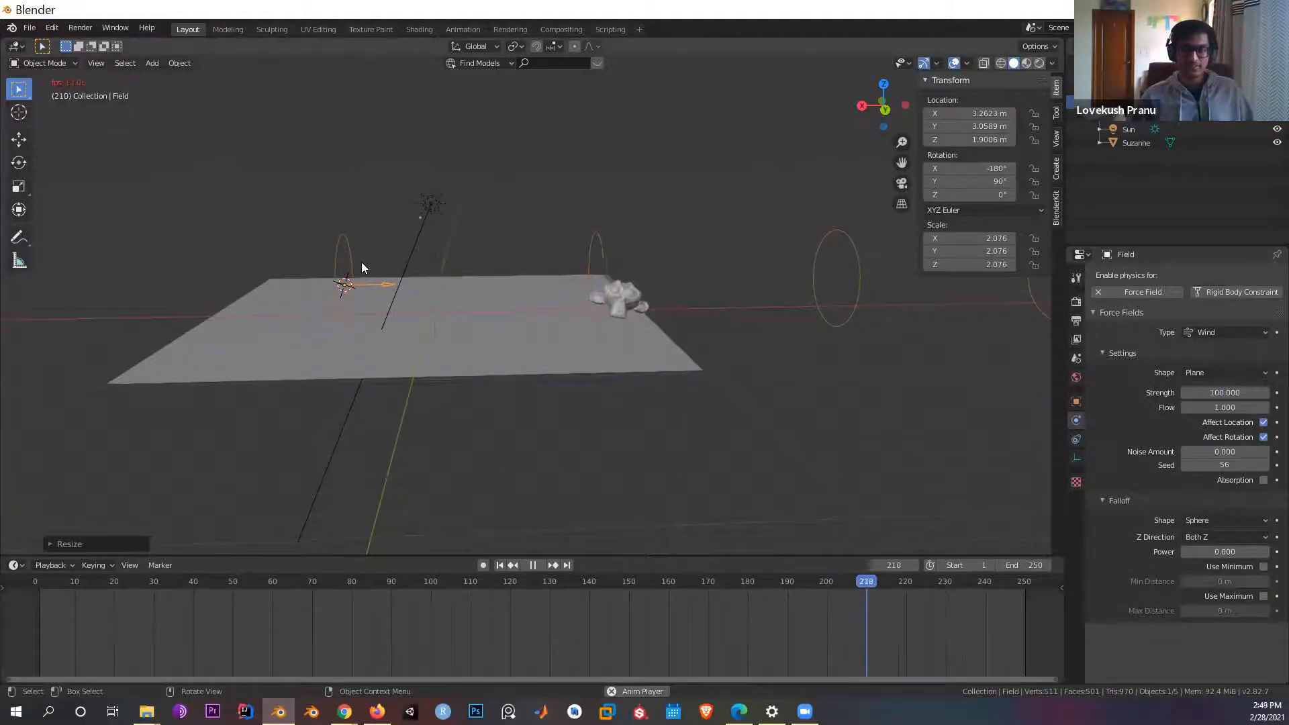
key("r")
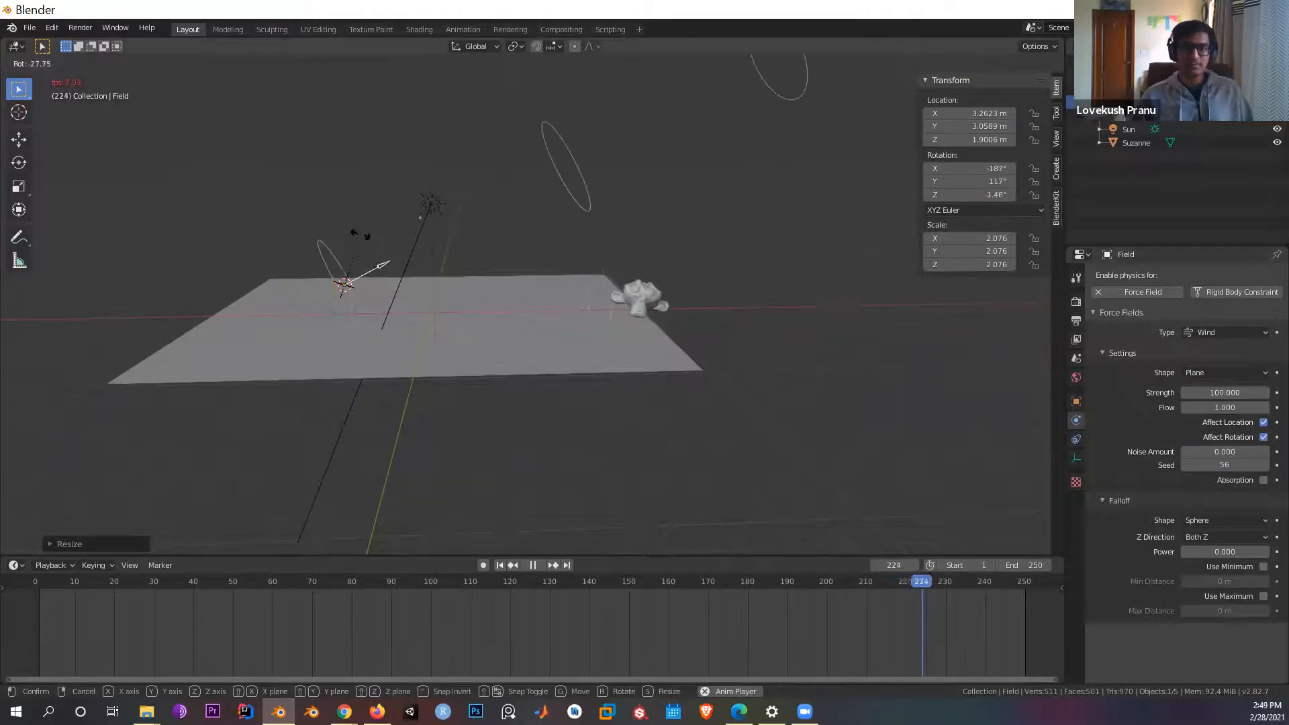
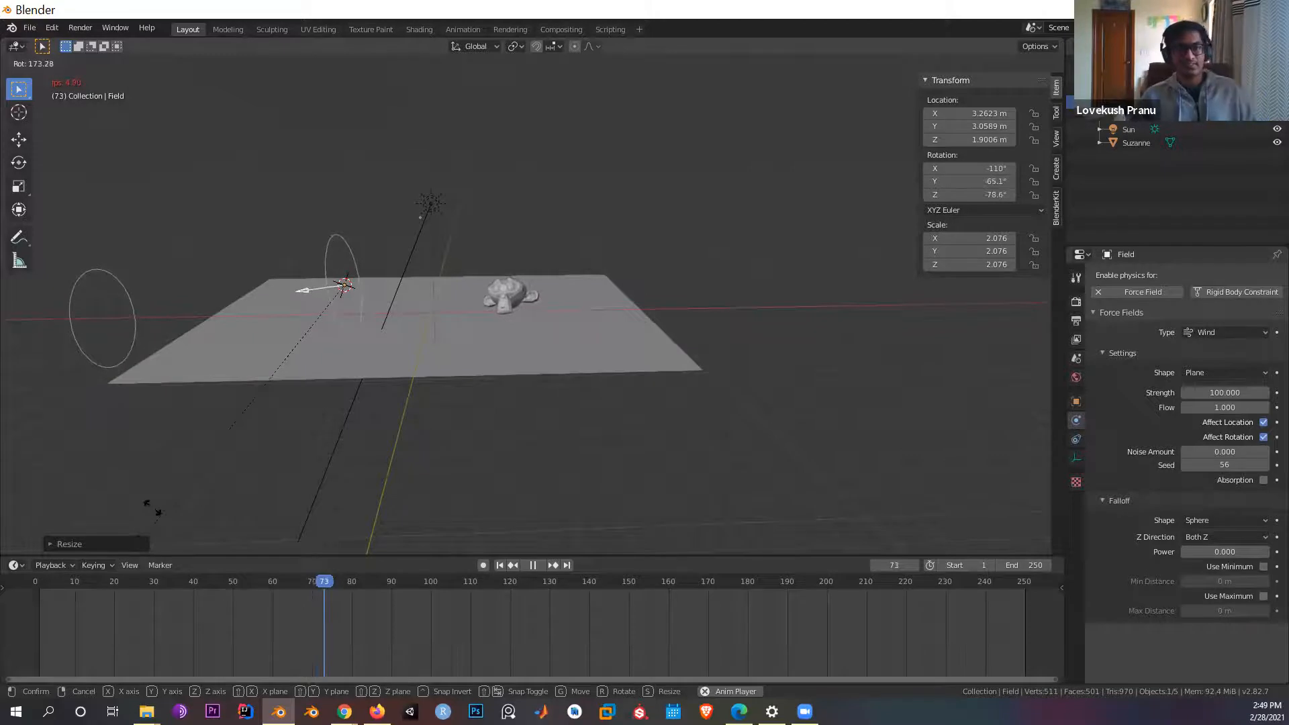
right_click(156, 482)
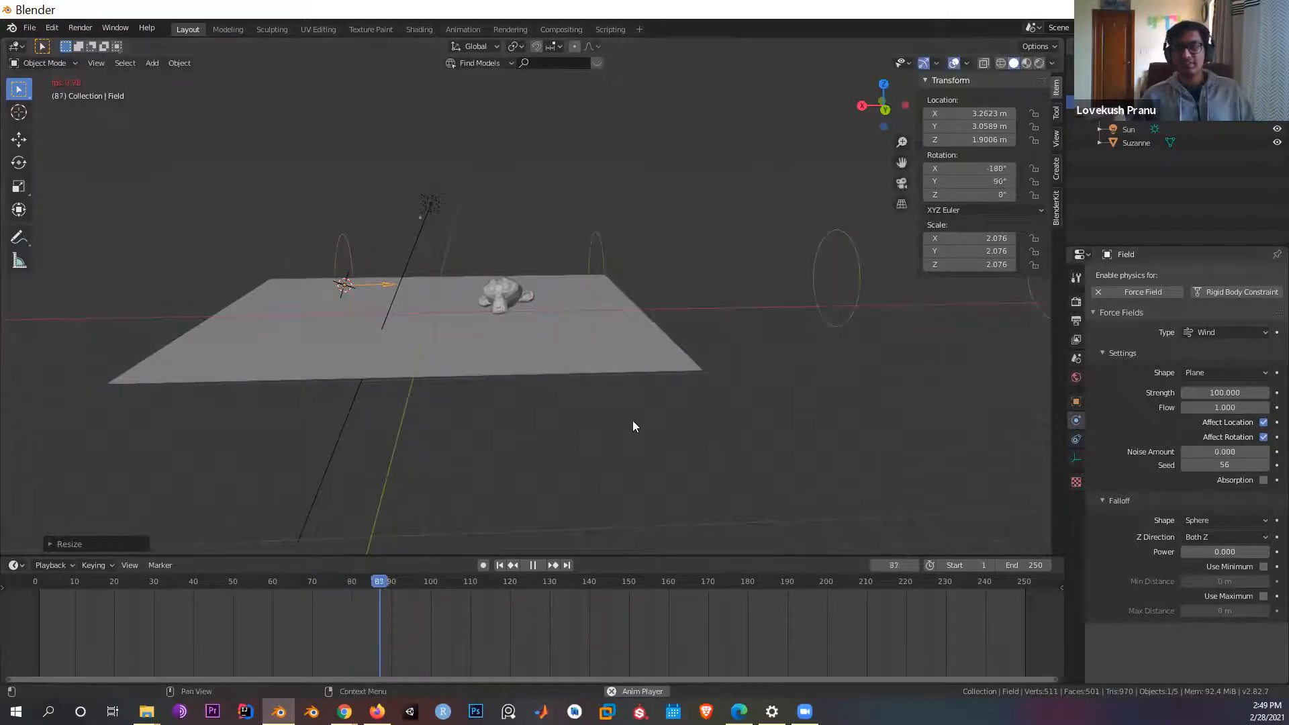
left_click(536, 567)
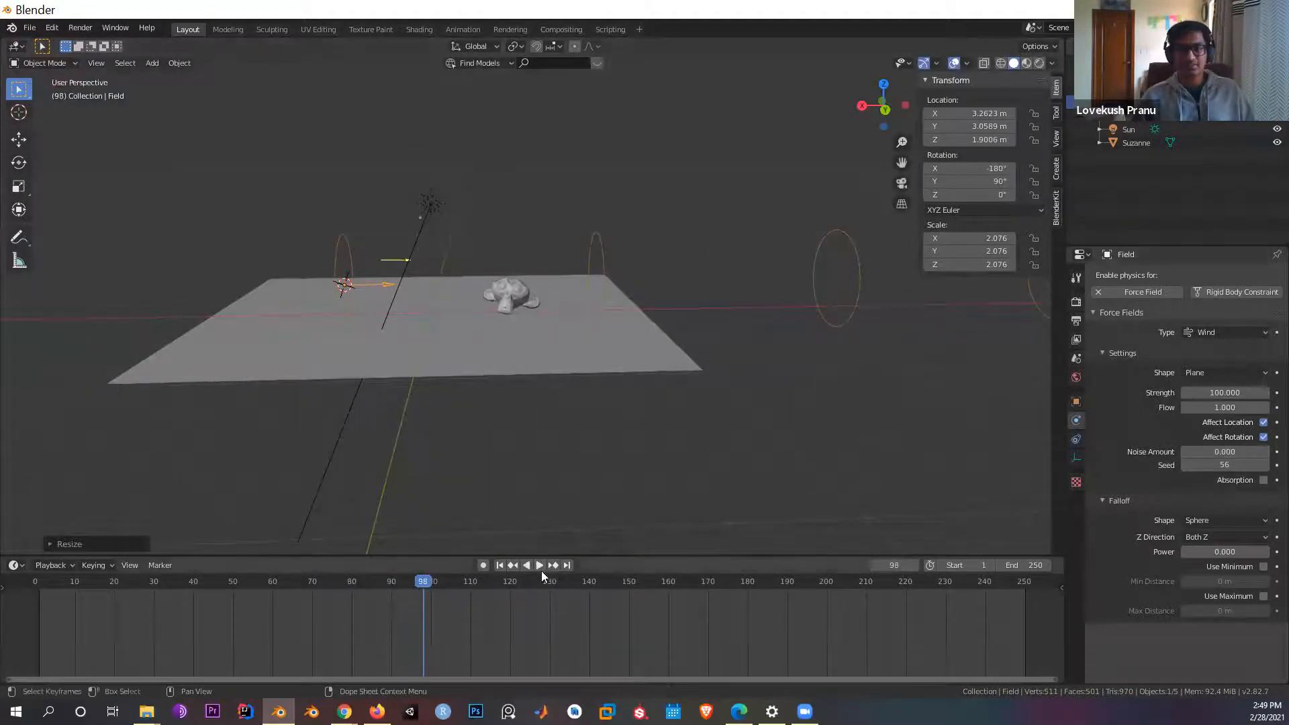
Step: From frame 0, enable auto keying and record keyframes of the wind field by rotating it freely during playback
left_click_drag(270, 589, 31, 584)
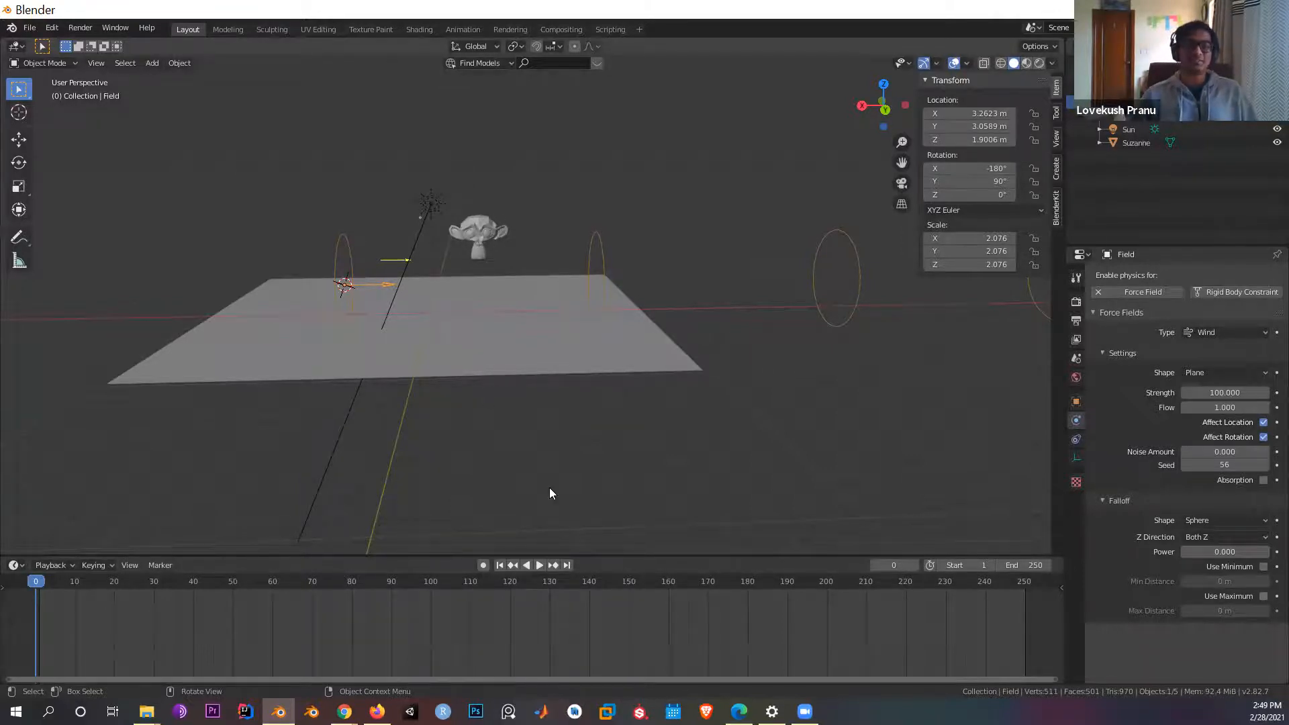
left_click(483, 565)
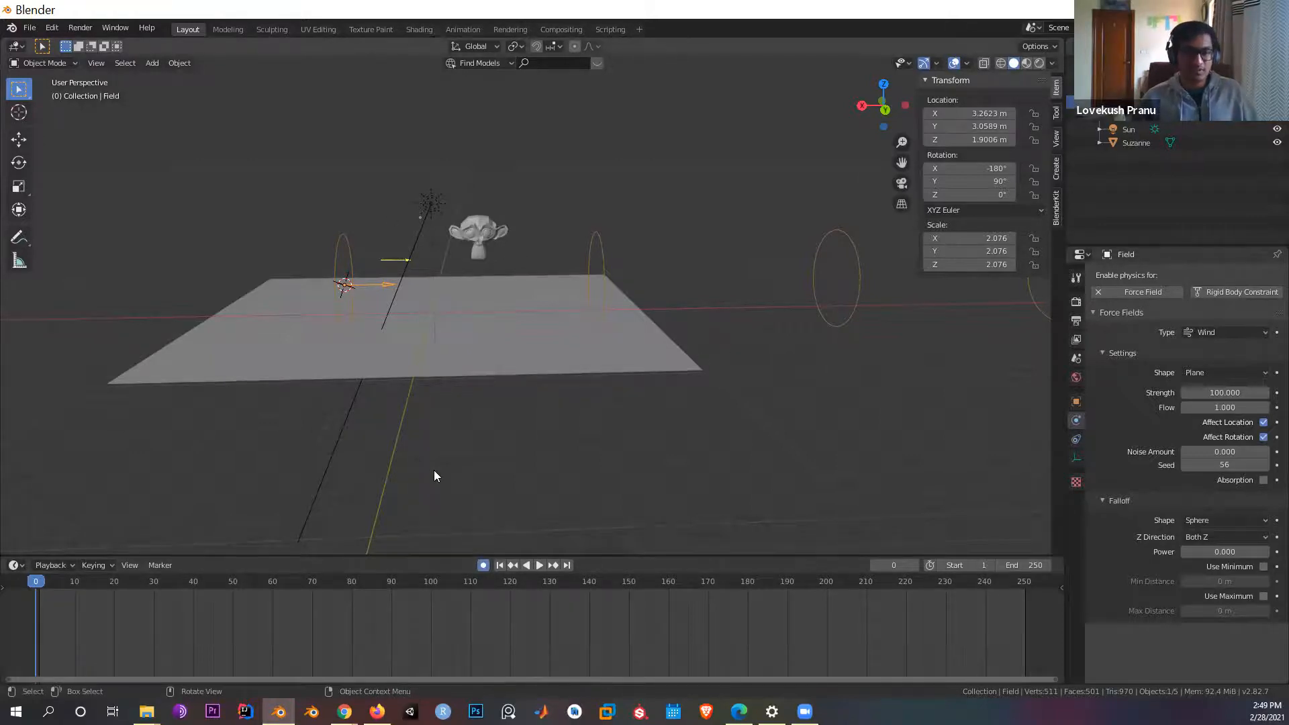
key("space")
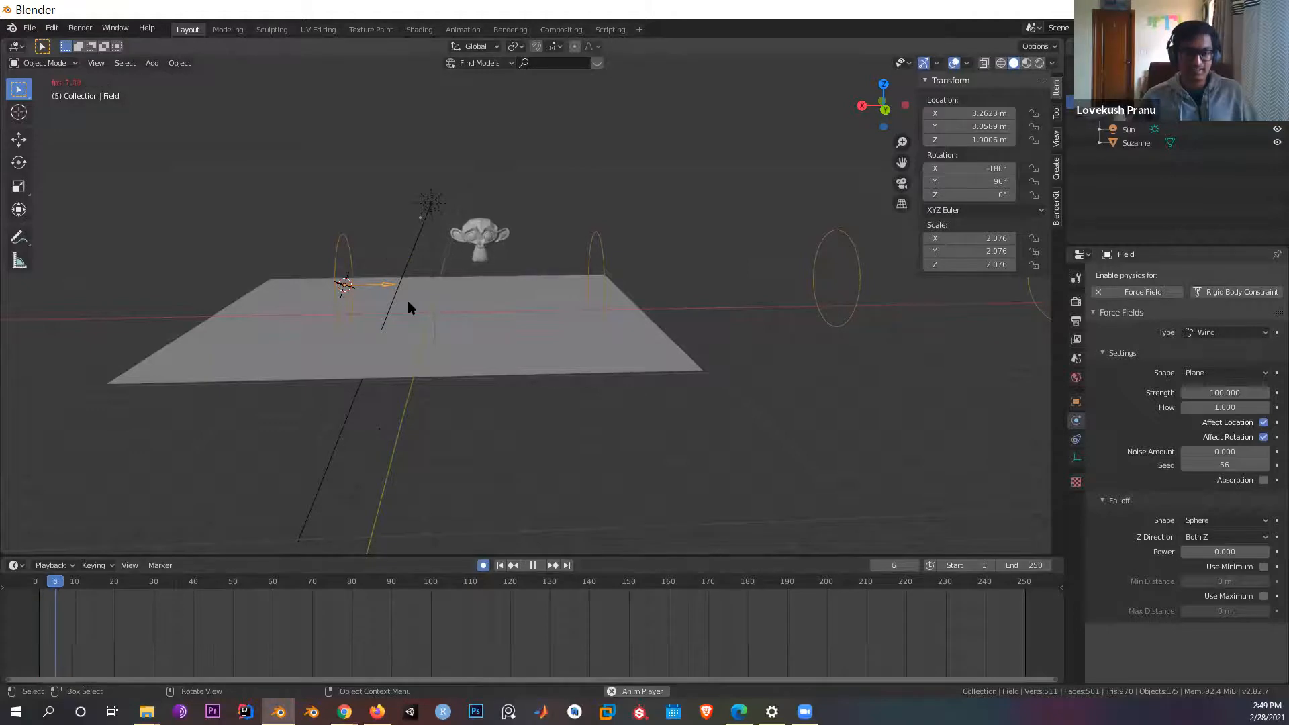
key("r")
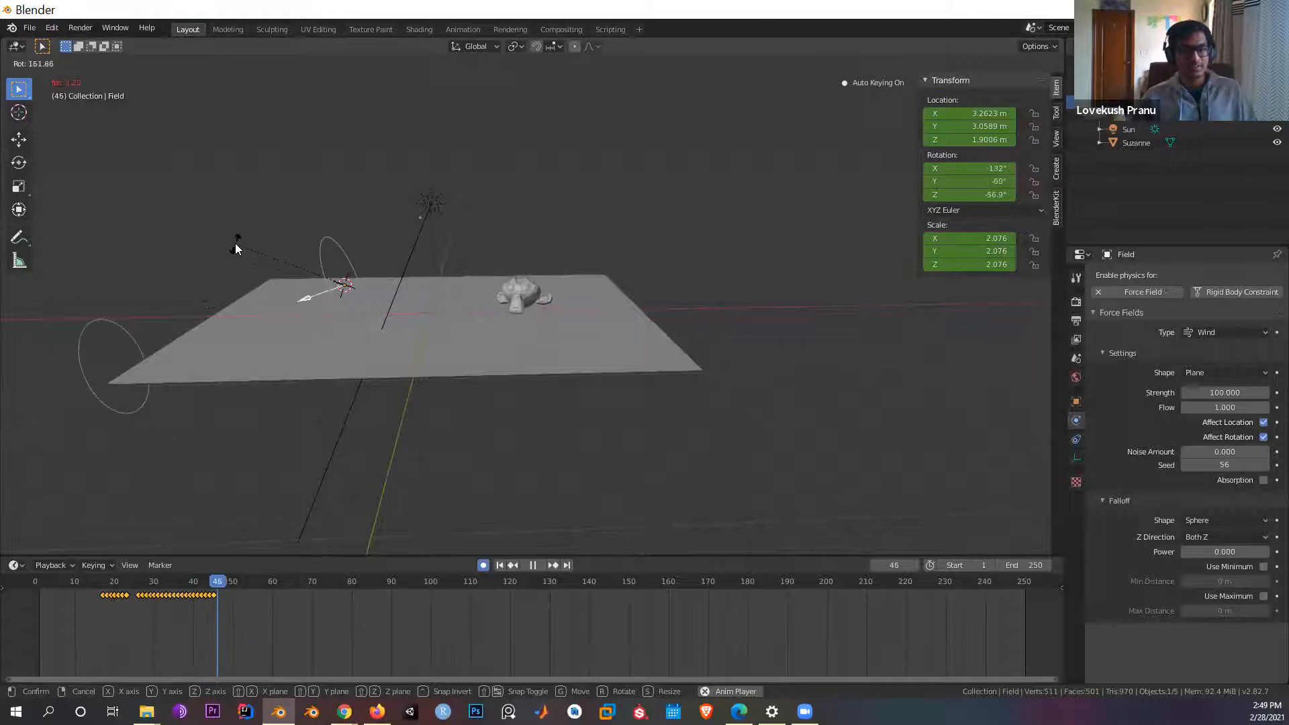
left_click(236, 243)
key("Escape")
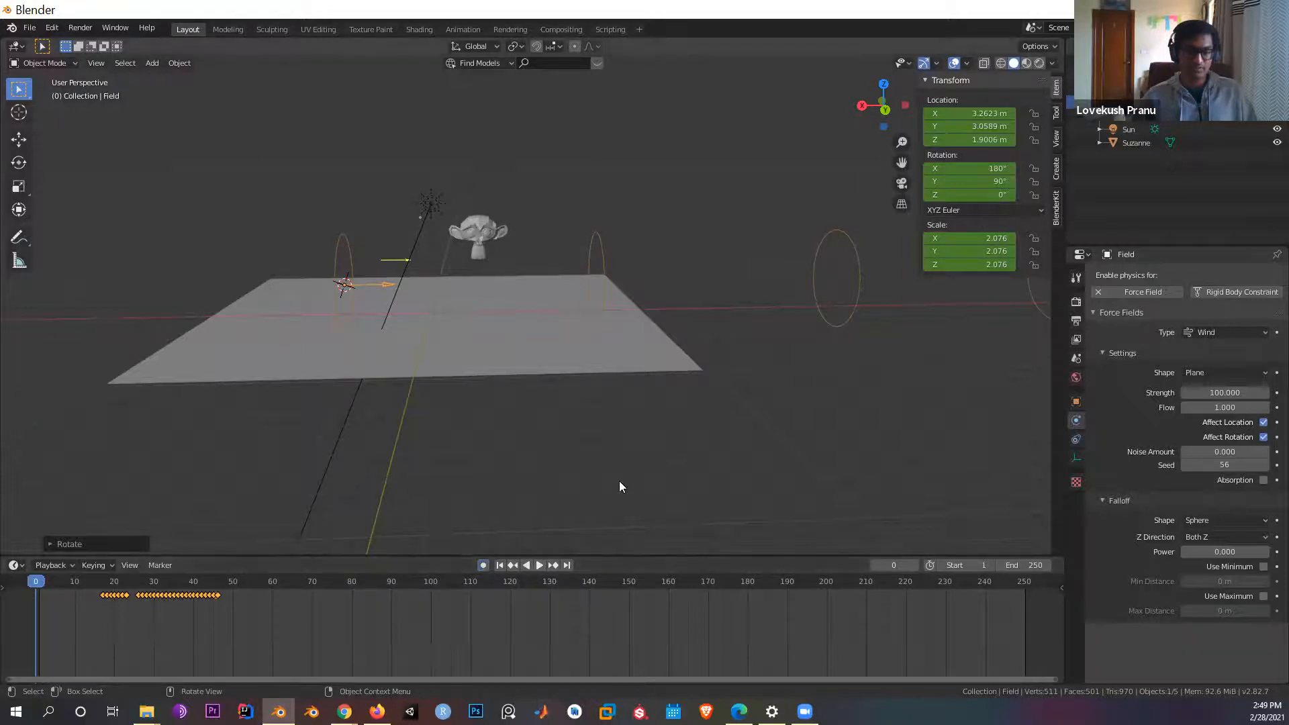
Step: Replay the recorded wind rotation, delete all of the wind field's keyframes, and deselect it
key("space")
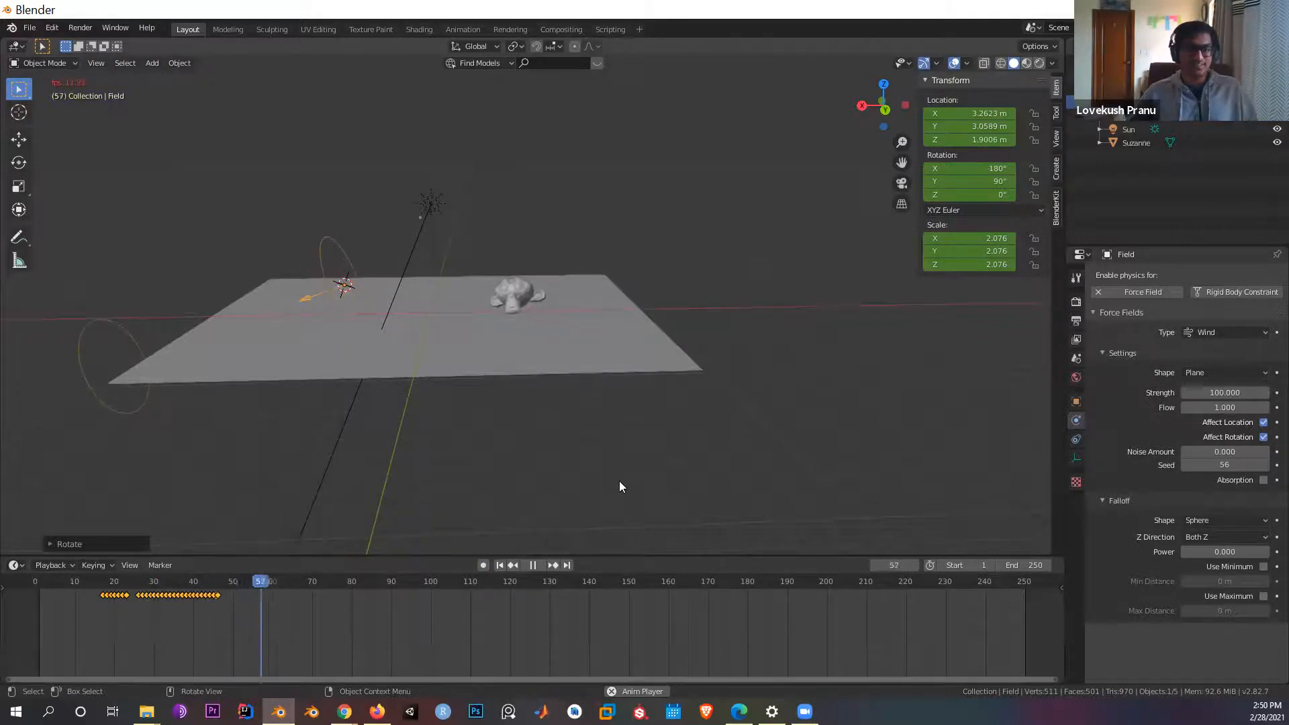
key("Escape")
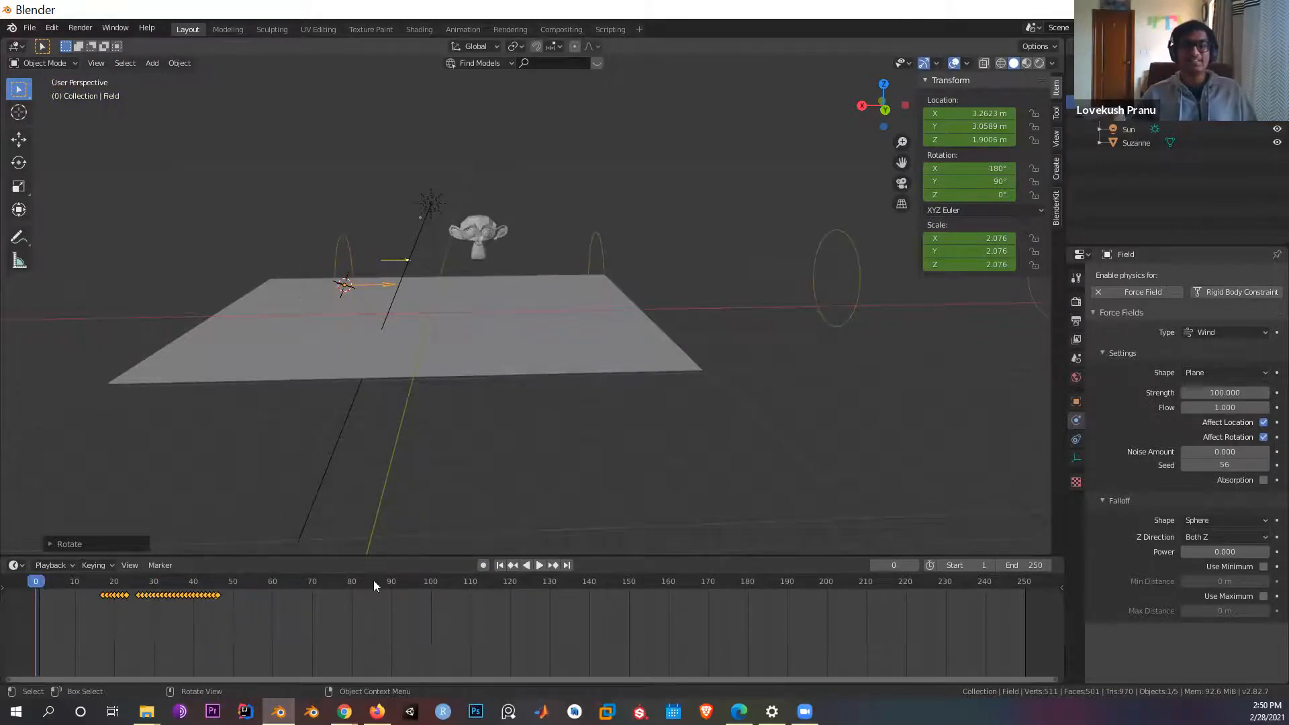
left_click_drag(356, 630, 73, 580)
key("x")
left_click(121, 602)
left_click(807, 460)
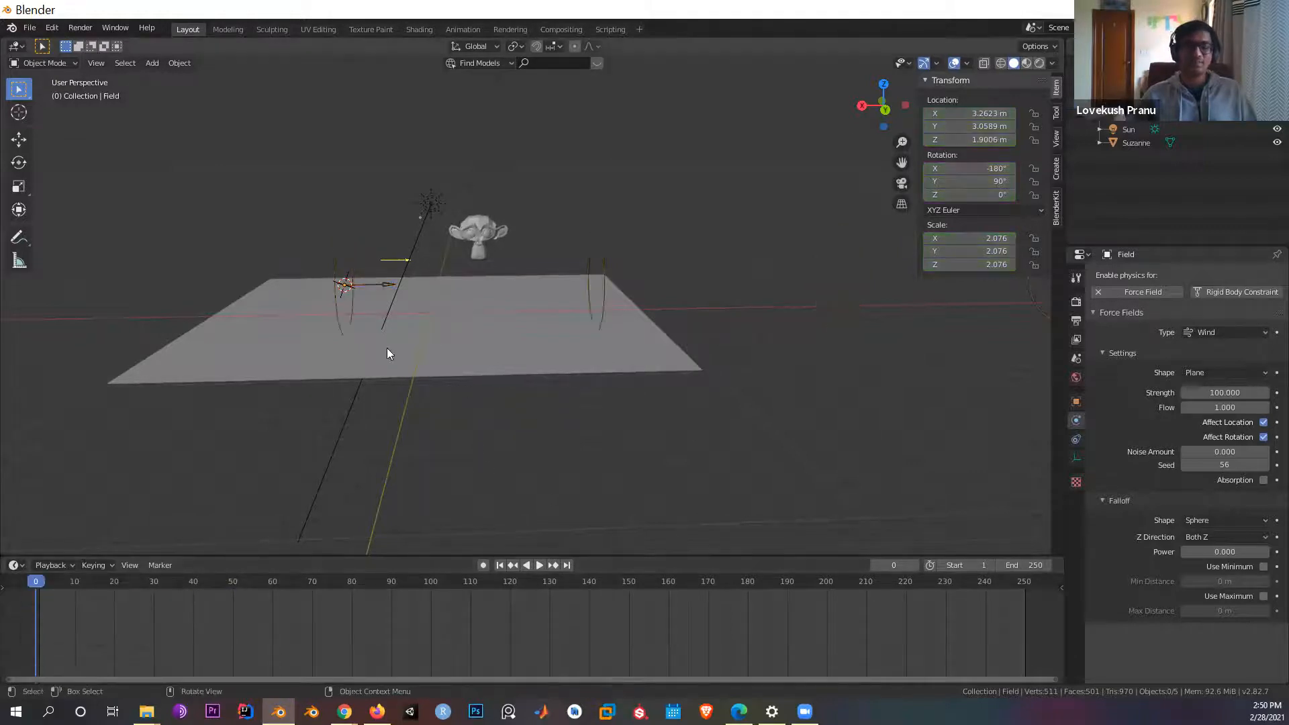
Step: Move the monkey to about X -5.11, Y 0.42, Z 2.74 m and insert a LocRotScale keyframe at frame 0
scroll(498, 256, "up", 3)
scroll(486, 249, "down", 1)
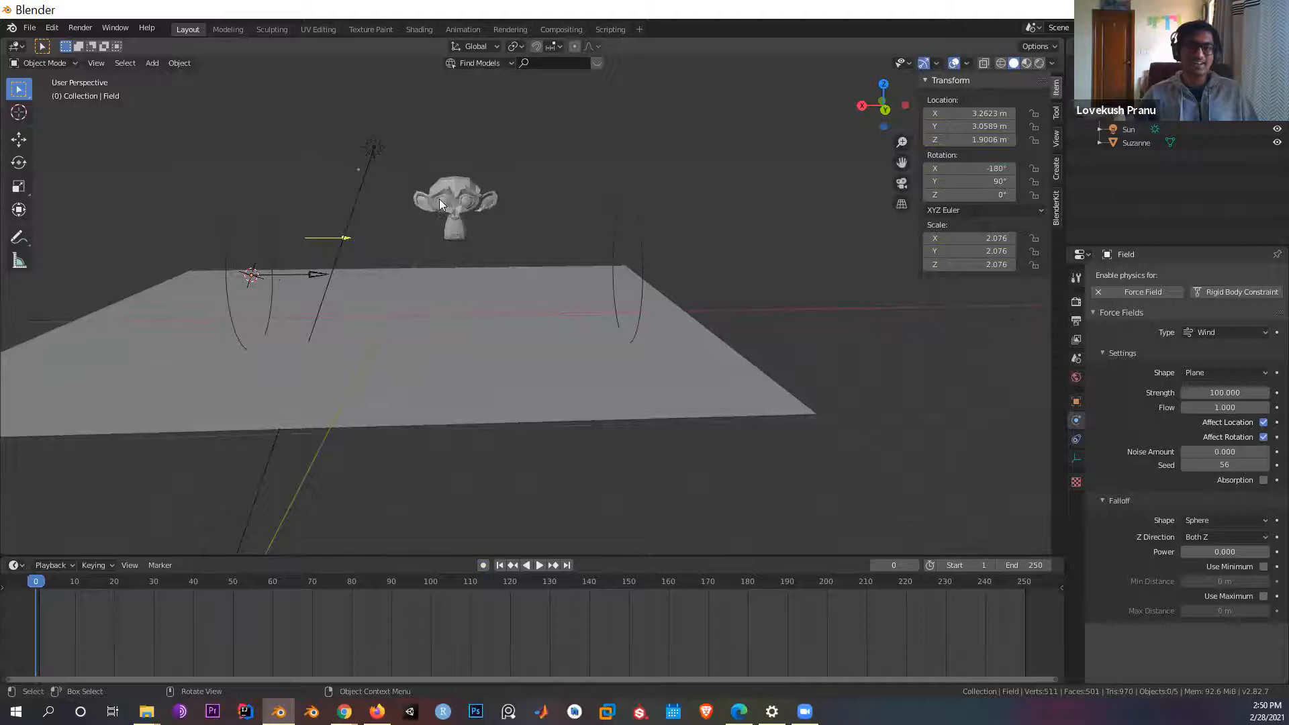
left_click(460, 209)
key("g")
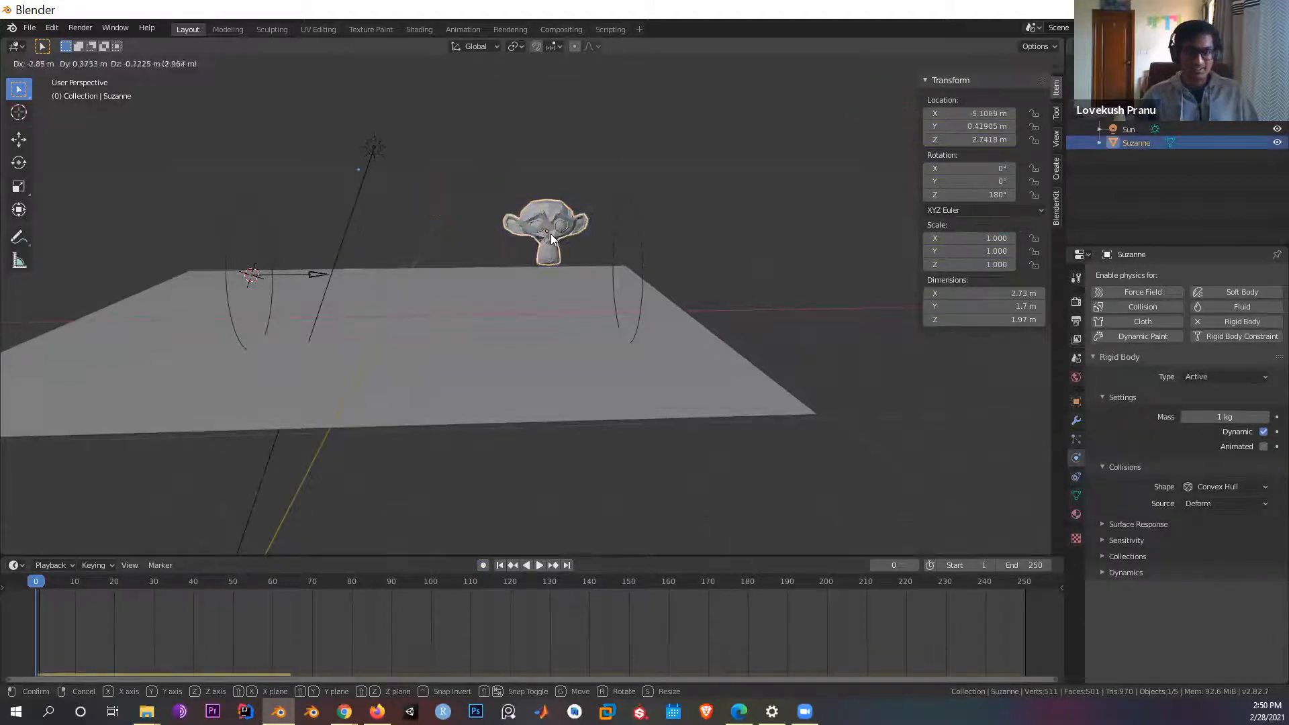
left_click(550, 234)
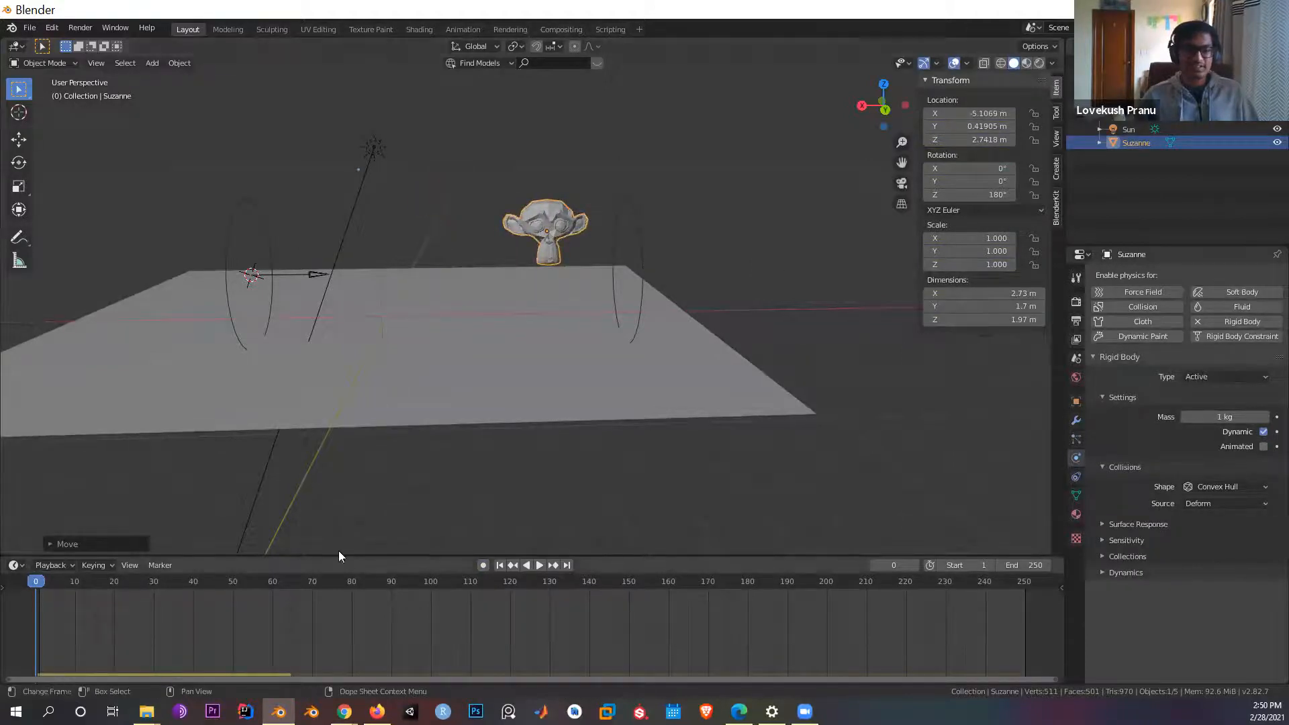
key("i")
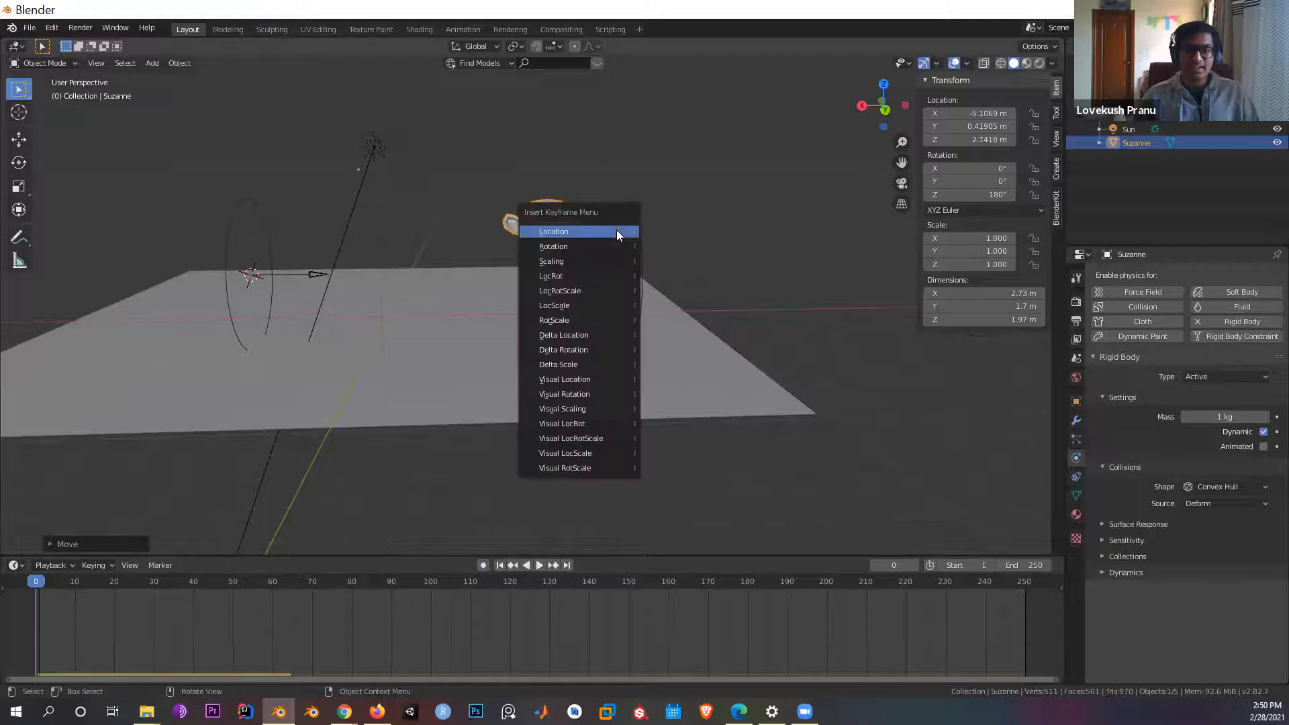
left_click(589, 292)
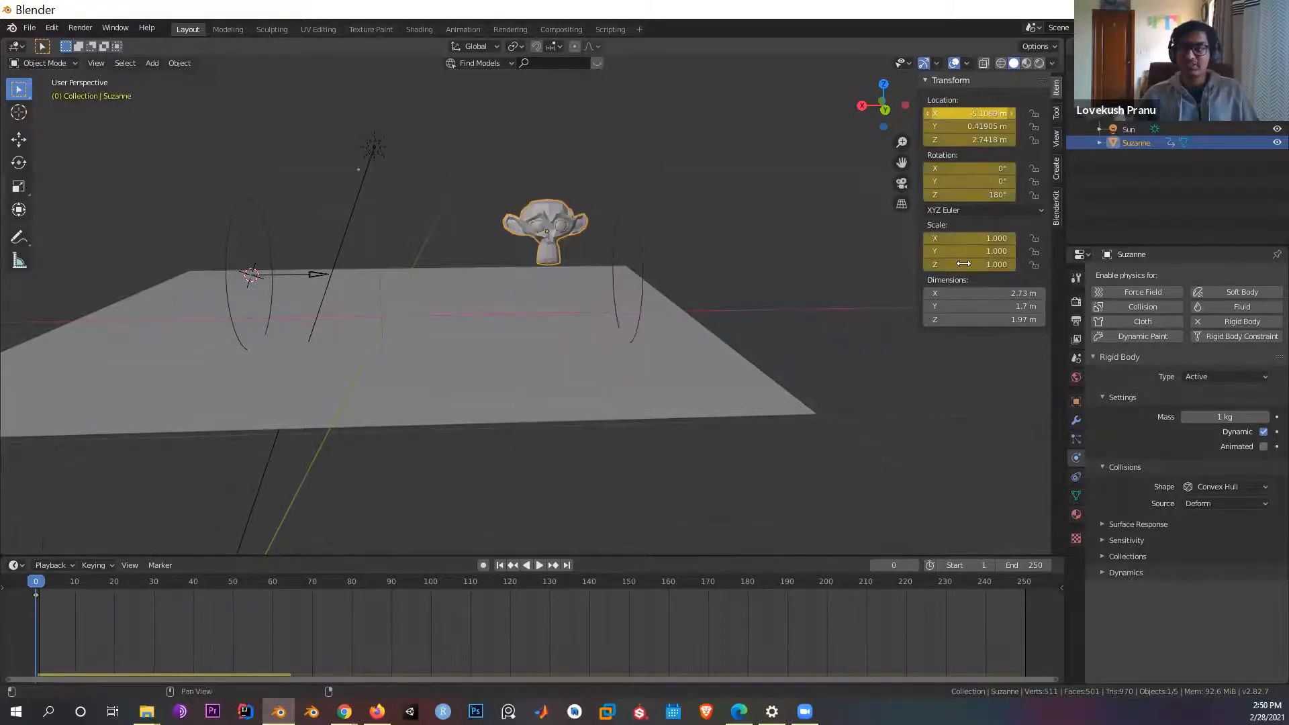
Step: At frame 10, move the monkey high above the plane to about X 0.94, Y -1.95, Z 6.69 m and remove its rigid body physics
left_click(74, 581)
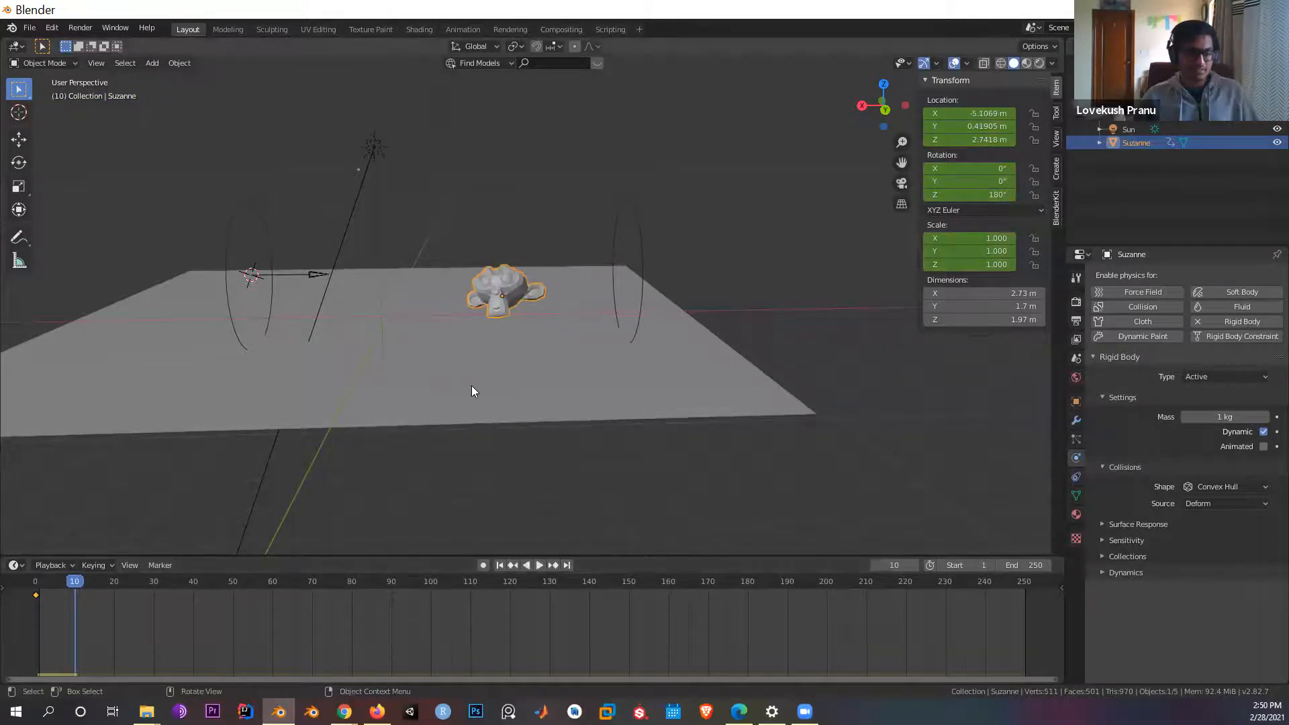
key("g")
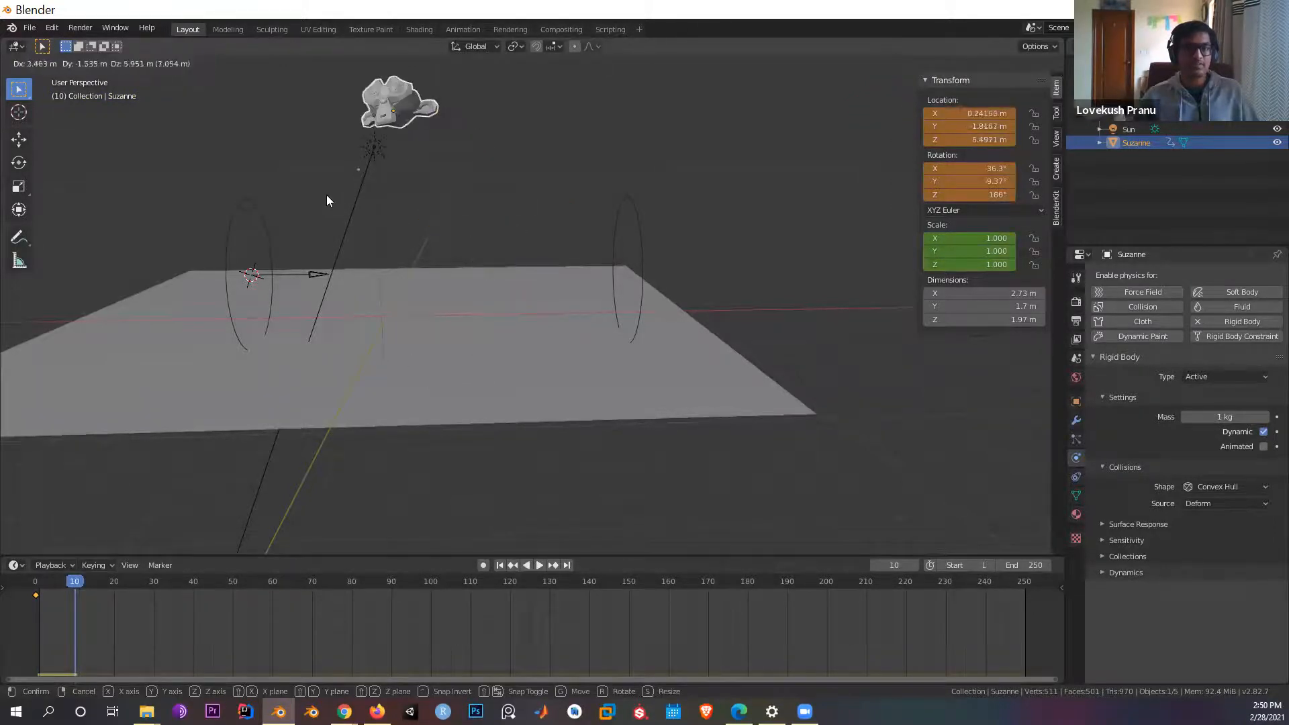
left_click(327, 200)
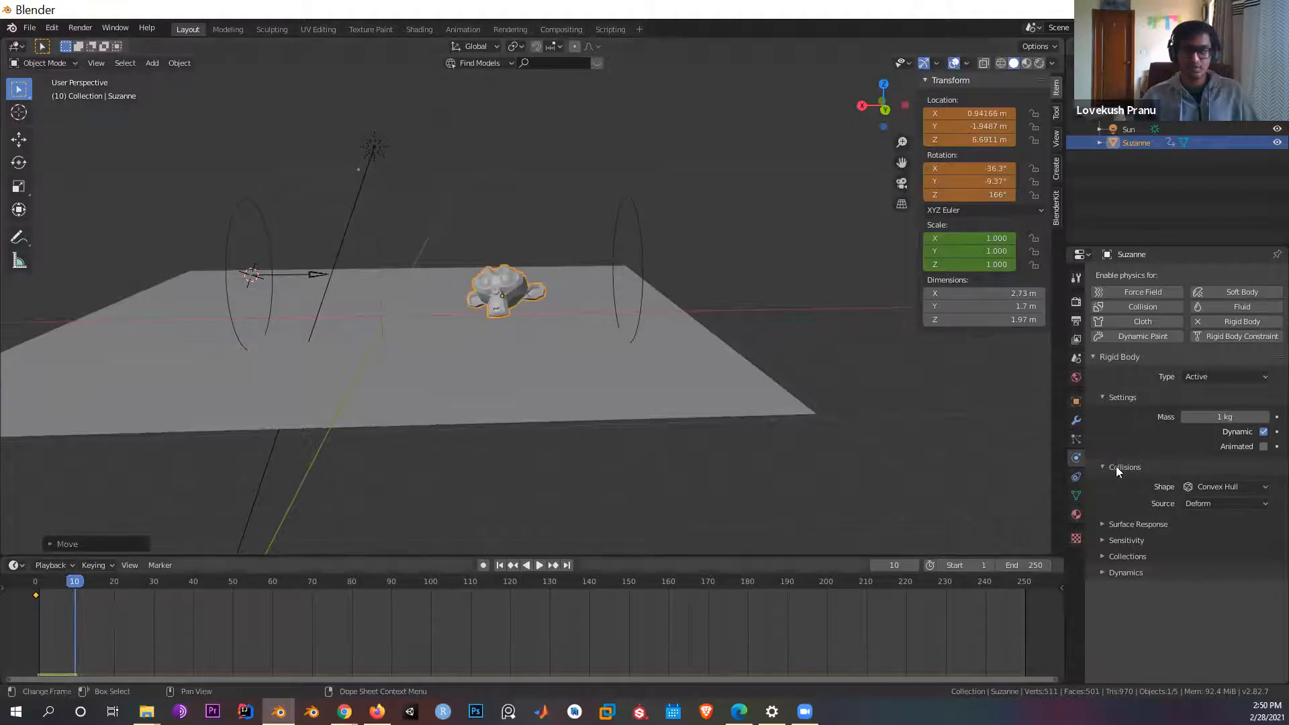
left_click(1227, 321)
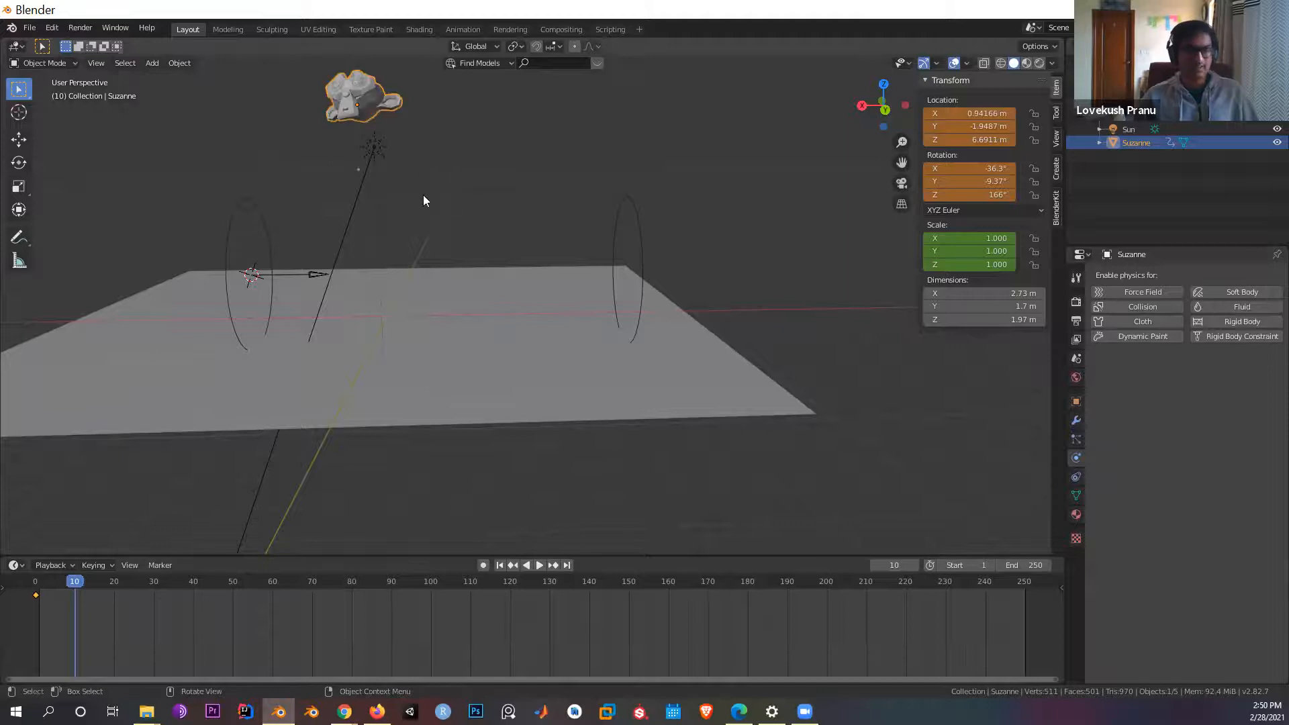
Step: Insert a LocRotScale keyframe for the monkey at frame 10 and preview its motion from frame 0
key("i")
left_click(411, 181)
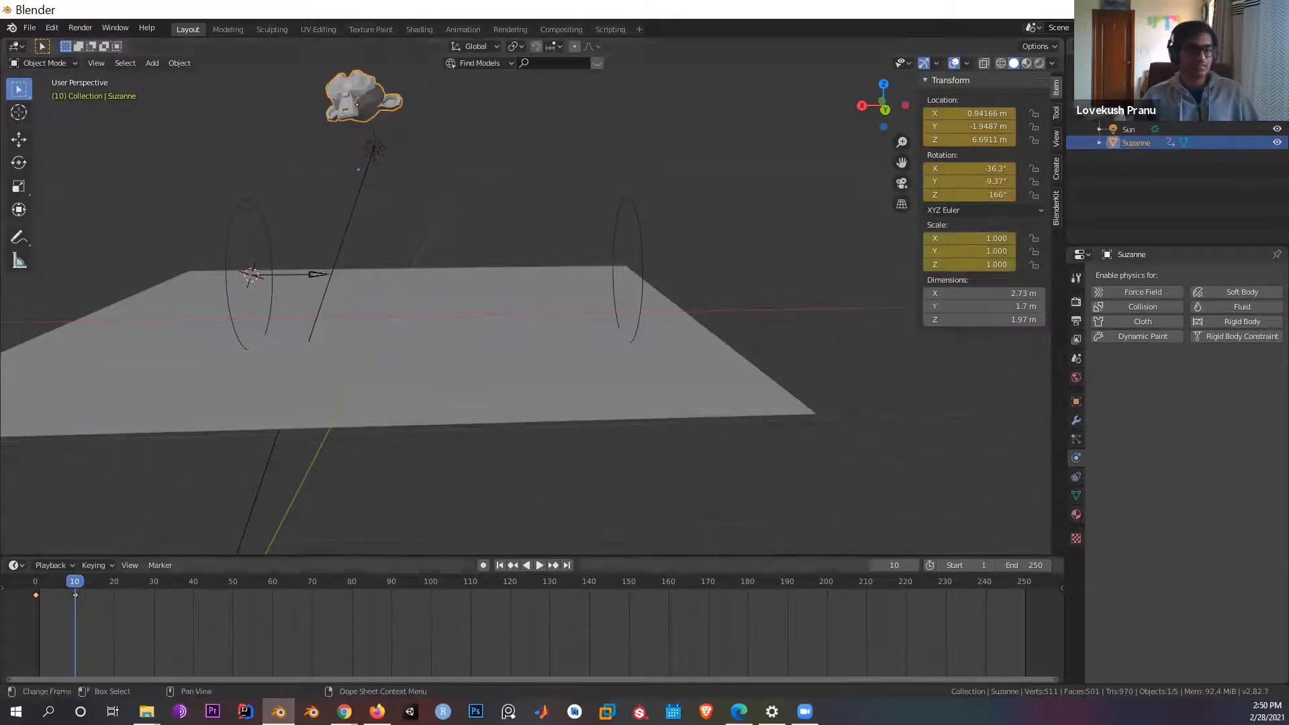
left_click_drag(71, 585, 23, 586)
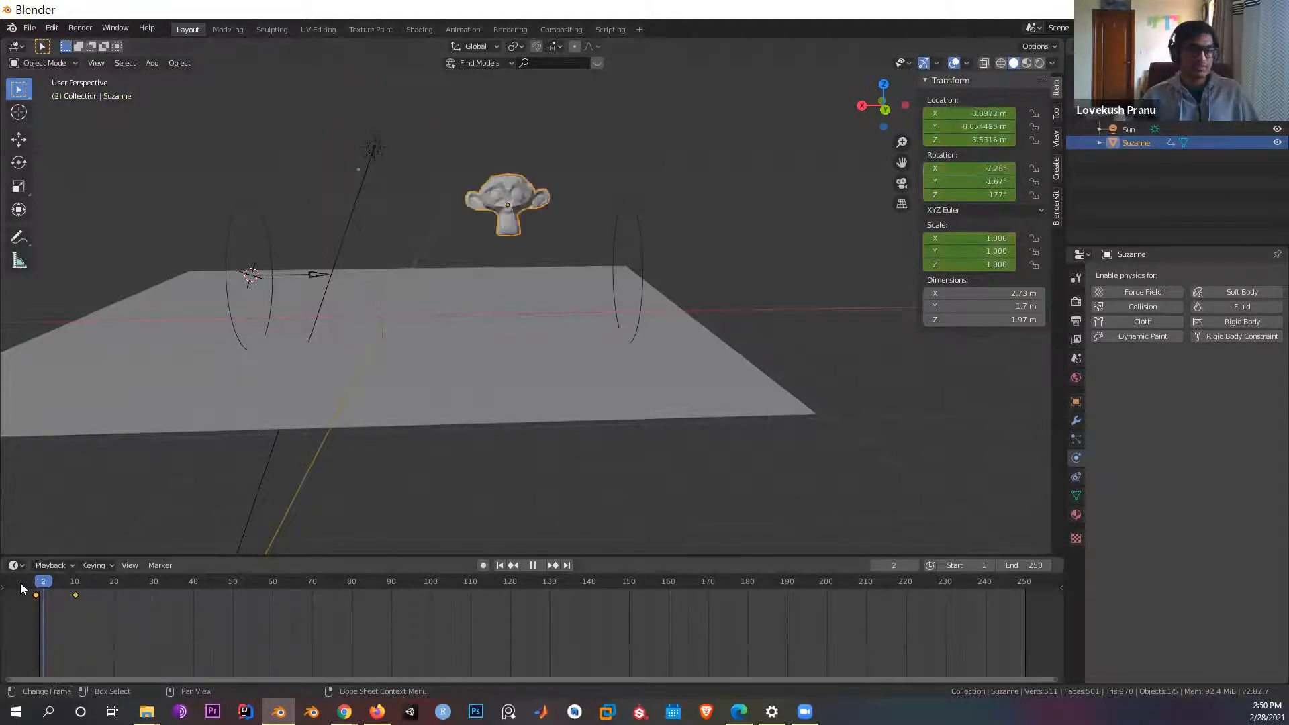
key("space")
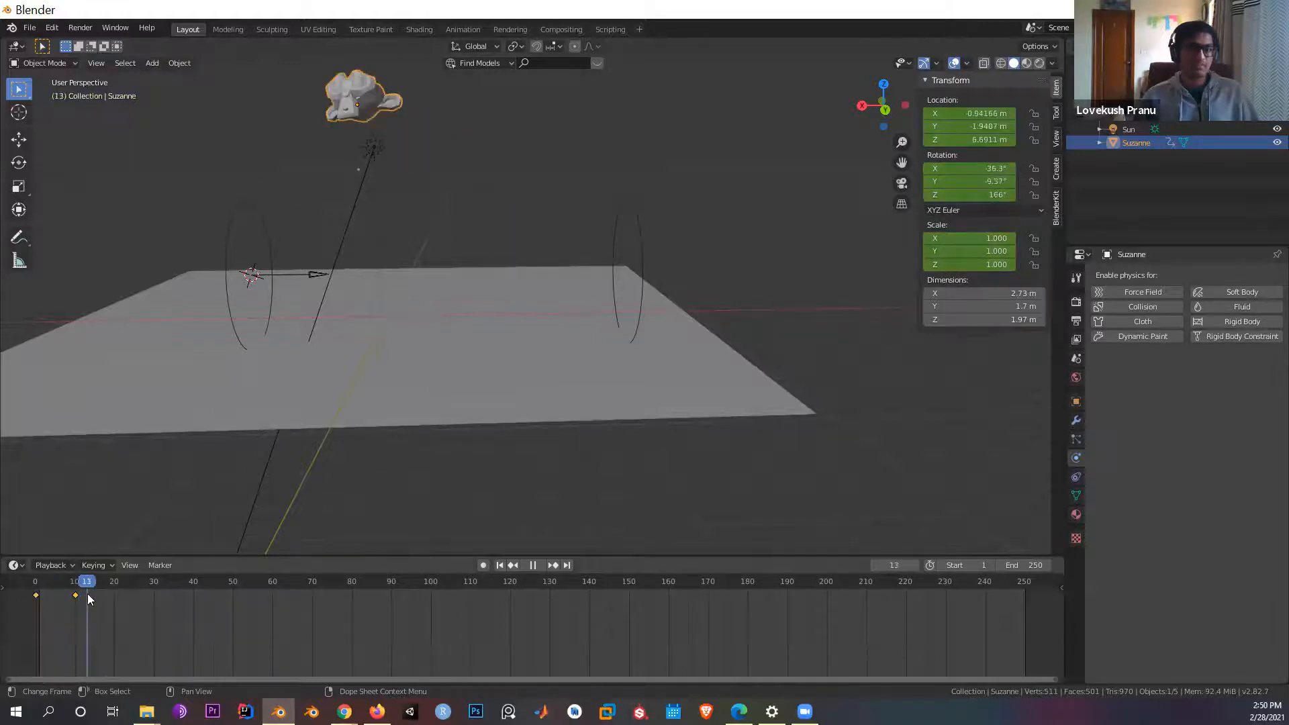
left_click_drag(30, 590, 24, 594)
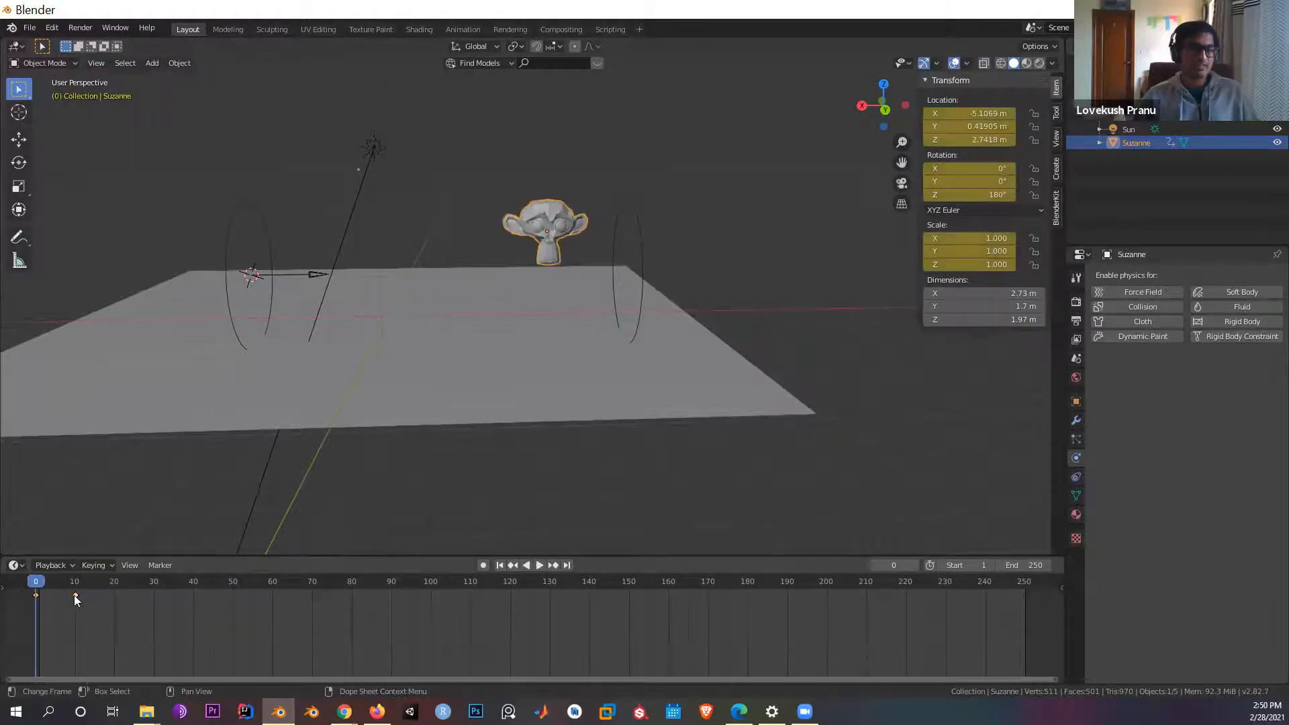
Step: Shift the monkey's second keyframe to about frame 61 and play the slowed animation until about frame 65
left_click_drag(76, 598, 276, 597)
key("space")
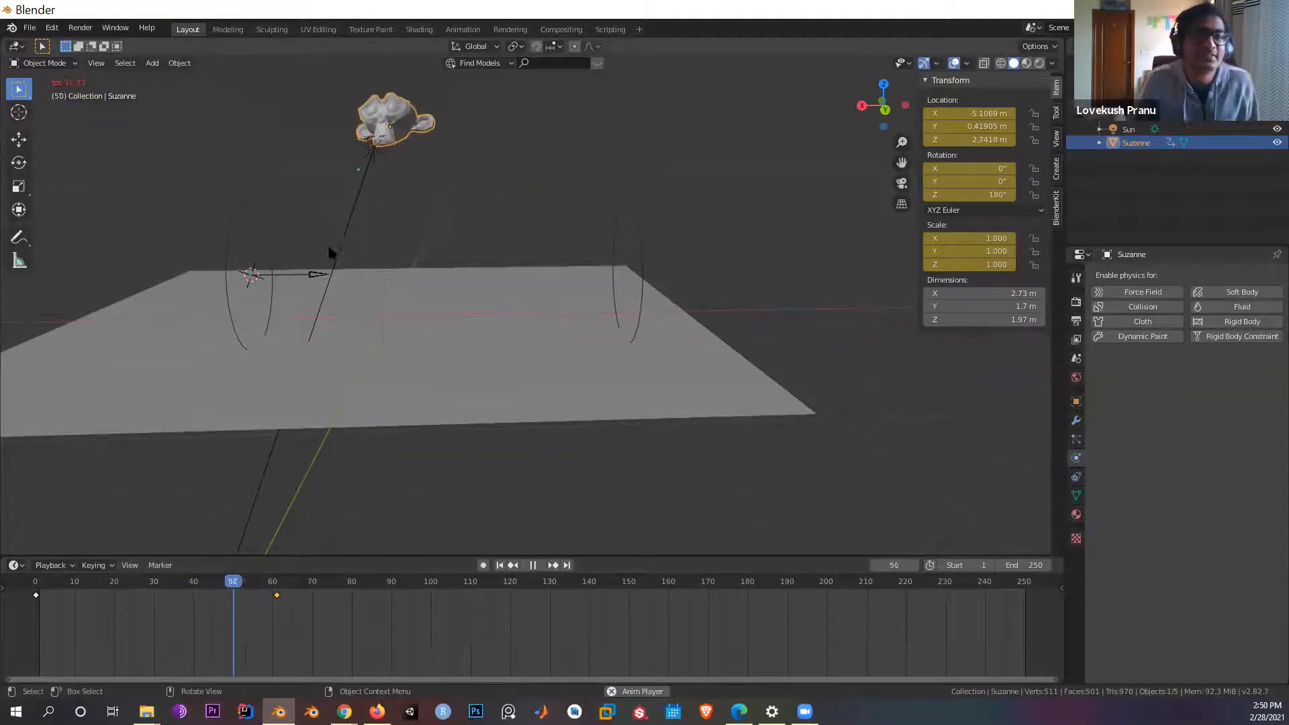
key("space")
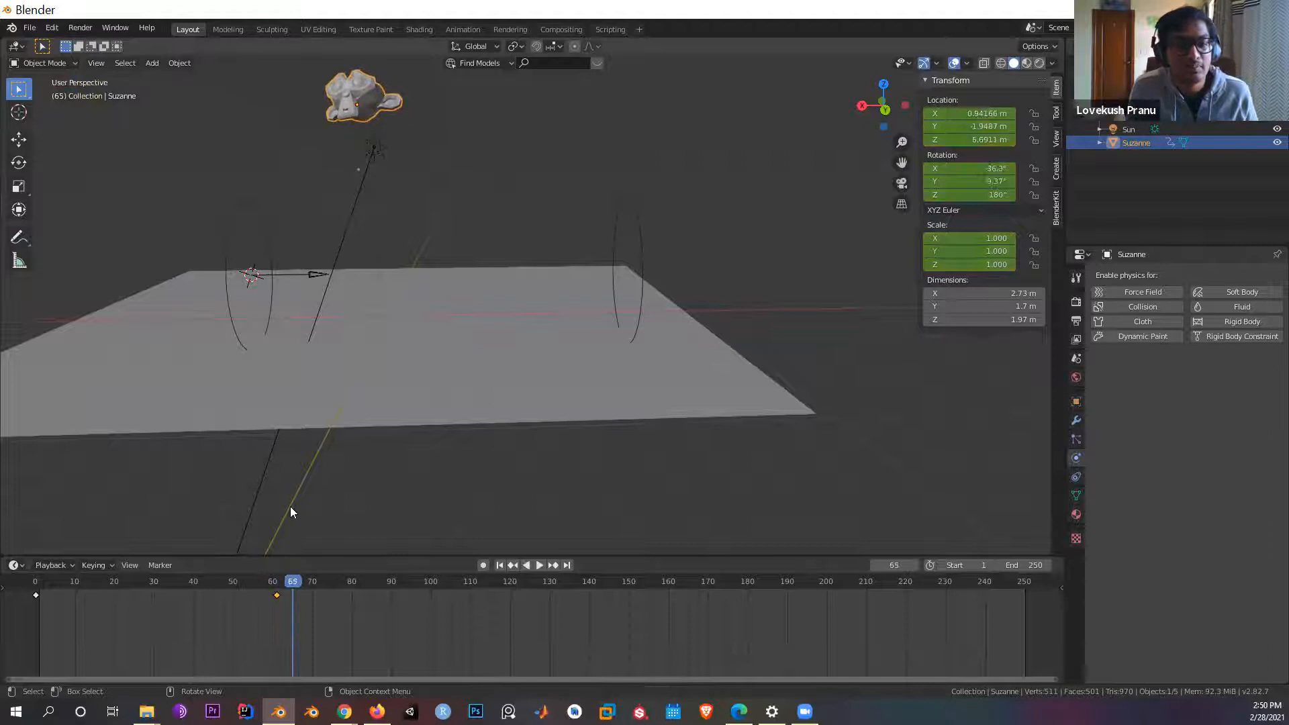
Step: Delete both of the monkey's keyframes from the timeline
left_click_drag(313, 625, 11, 588)
key("x")
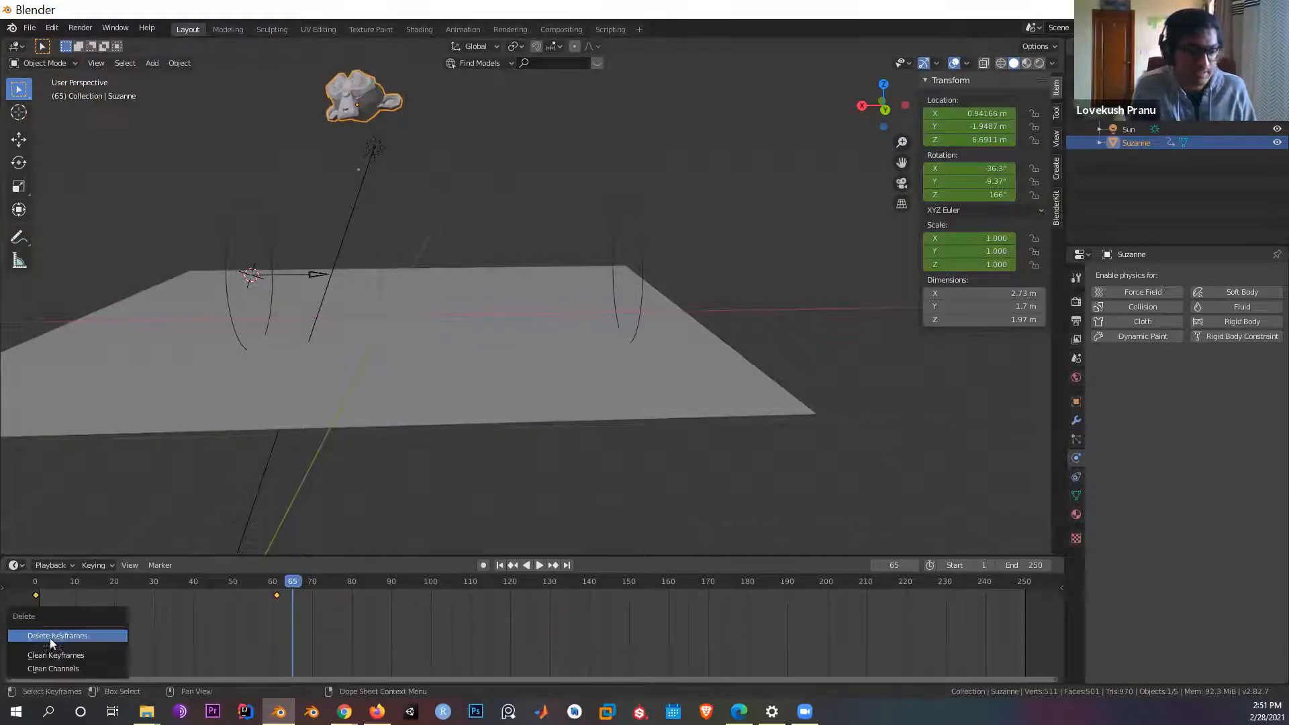
key("Return")
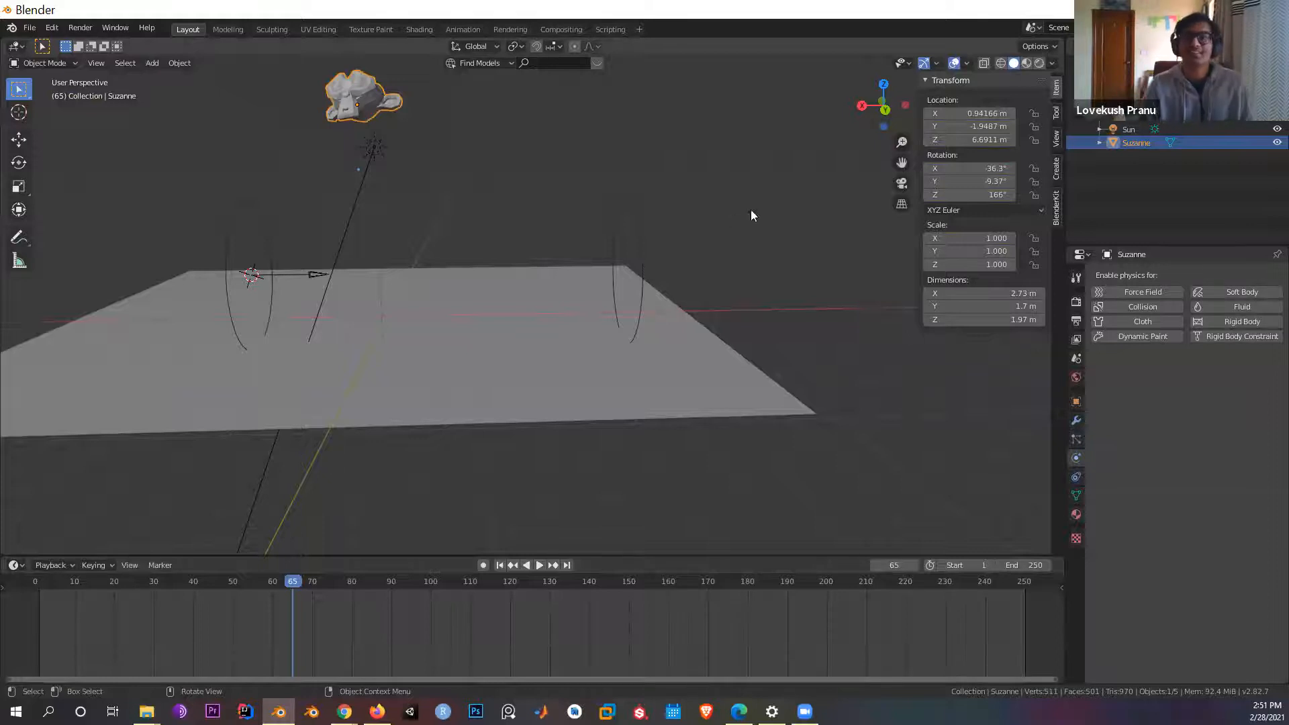
Step: Add a Copy Rotation object constraint to the monkey, and select the plane
left_click(1077, 478)
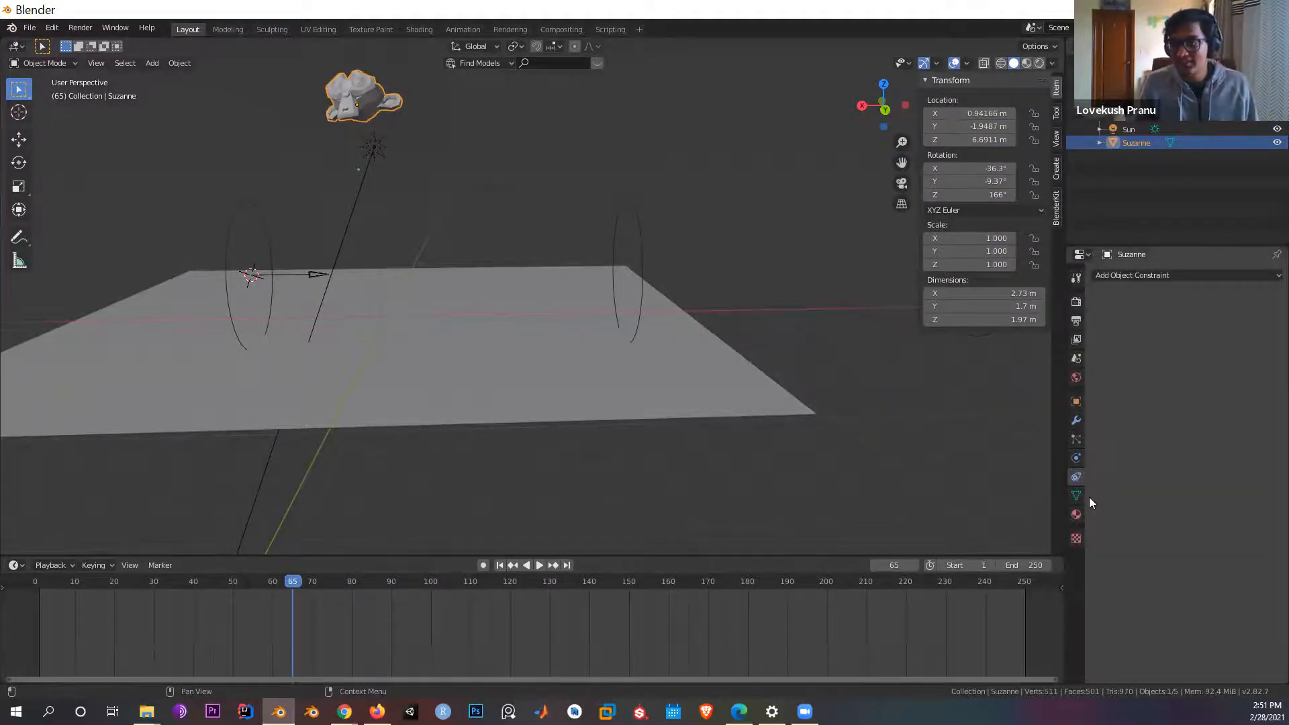
left_click(1174, 278)
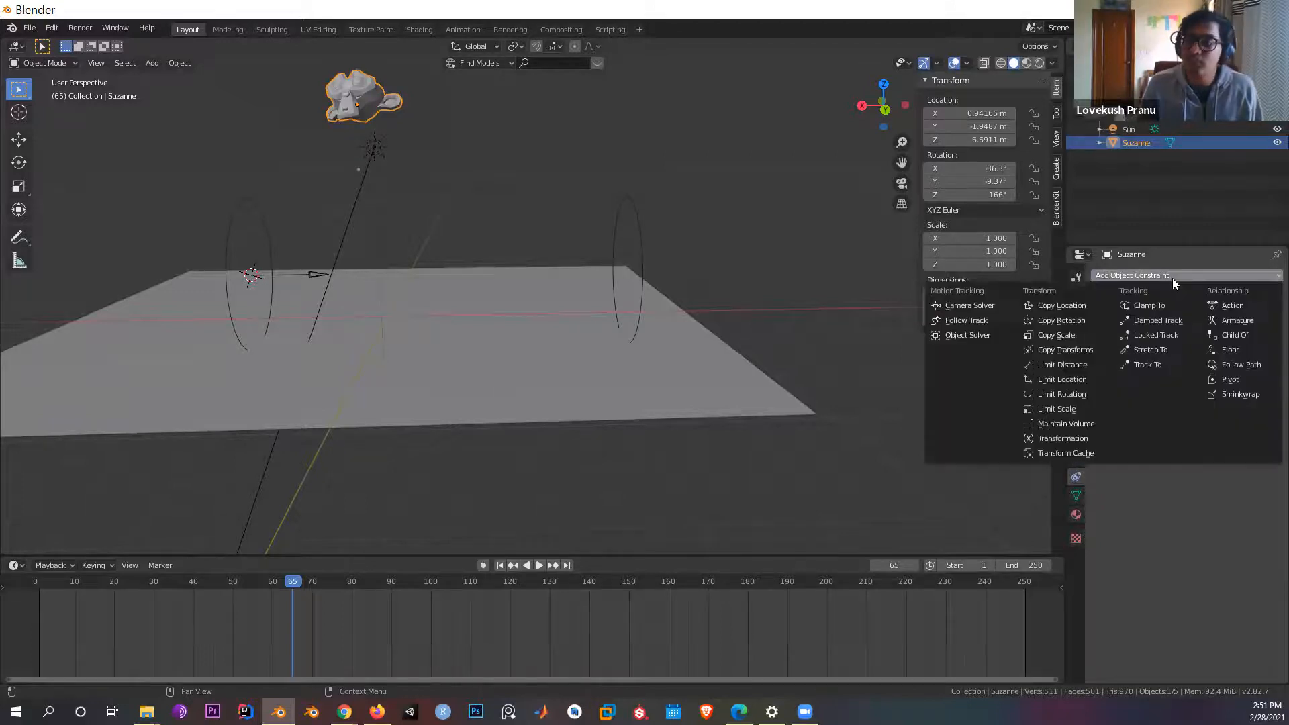
left_click(1062, 317)
left_click(445, 348)
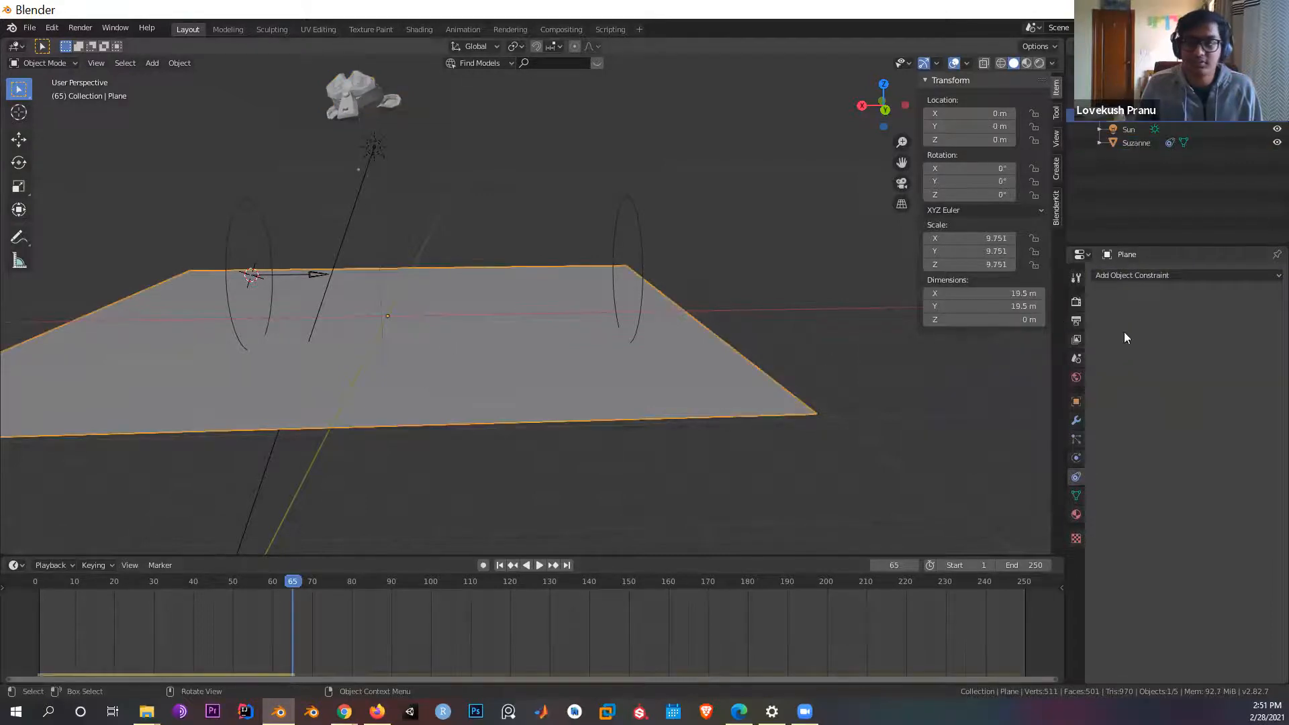
Step: Set the plane as the target of the monkey's Copy Rotation constraint
left_click(366, 98)
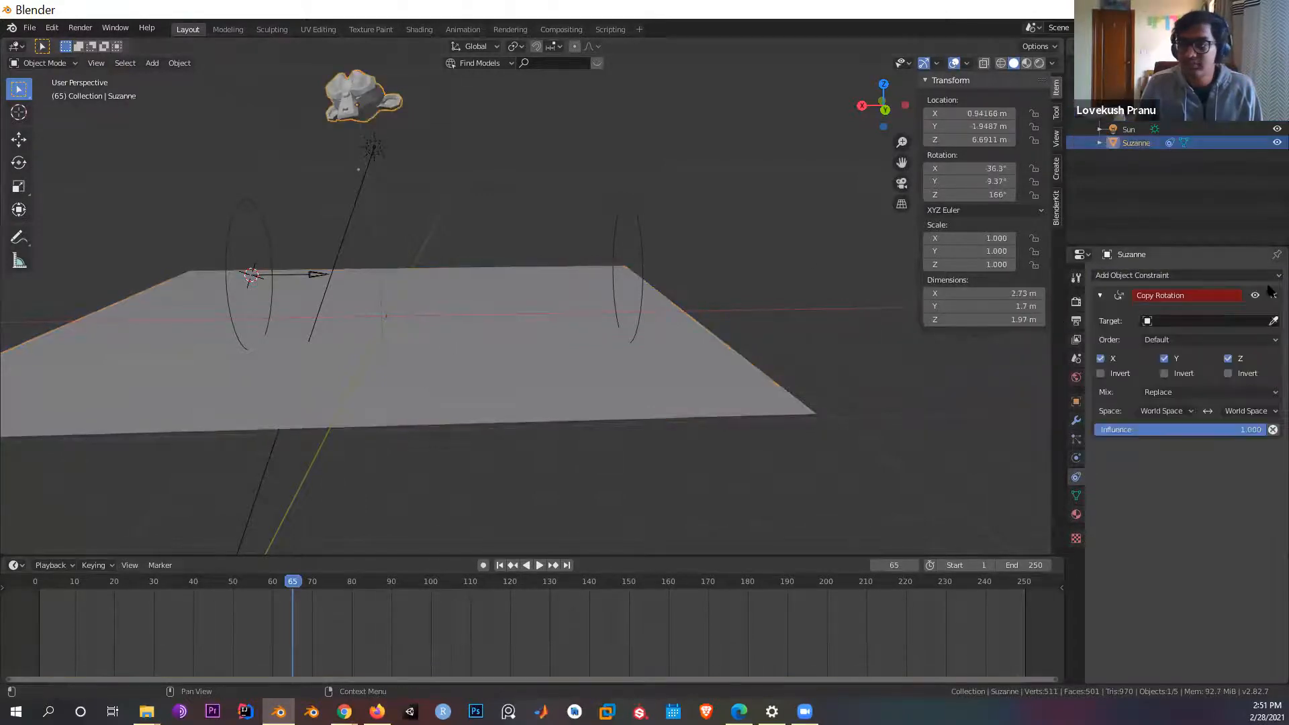
left_click(1273, 322)
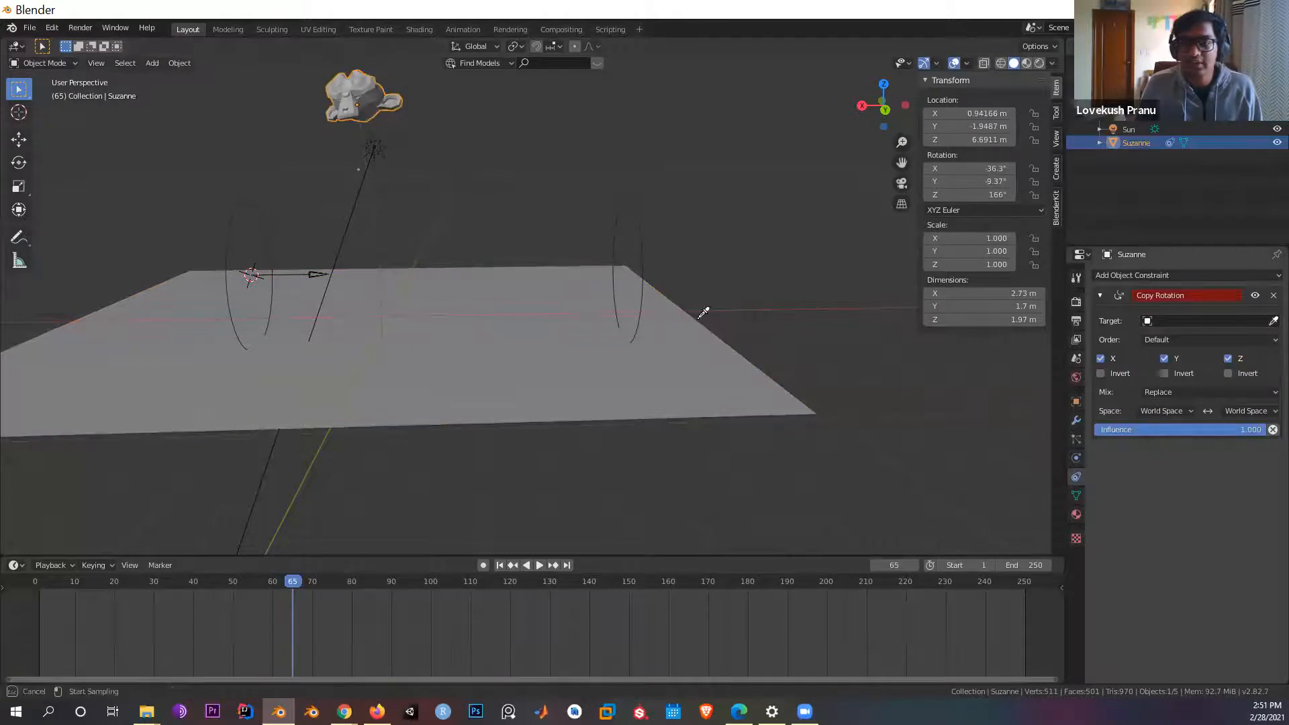
left_click(498, 327)
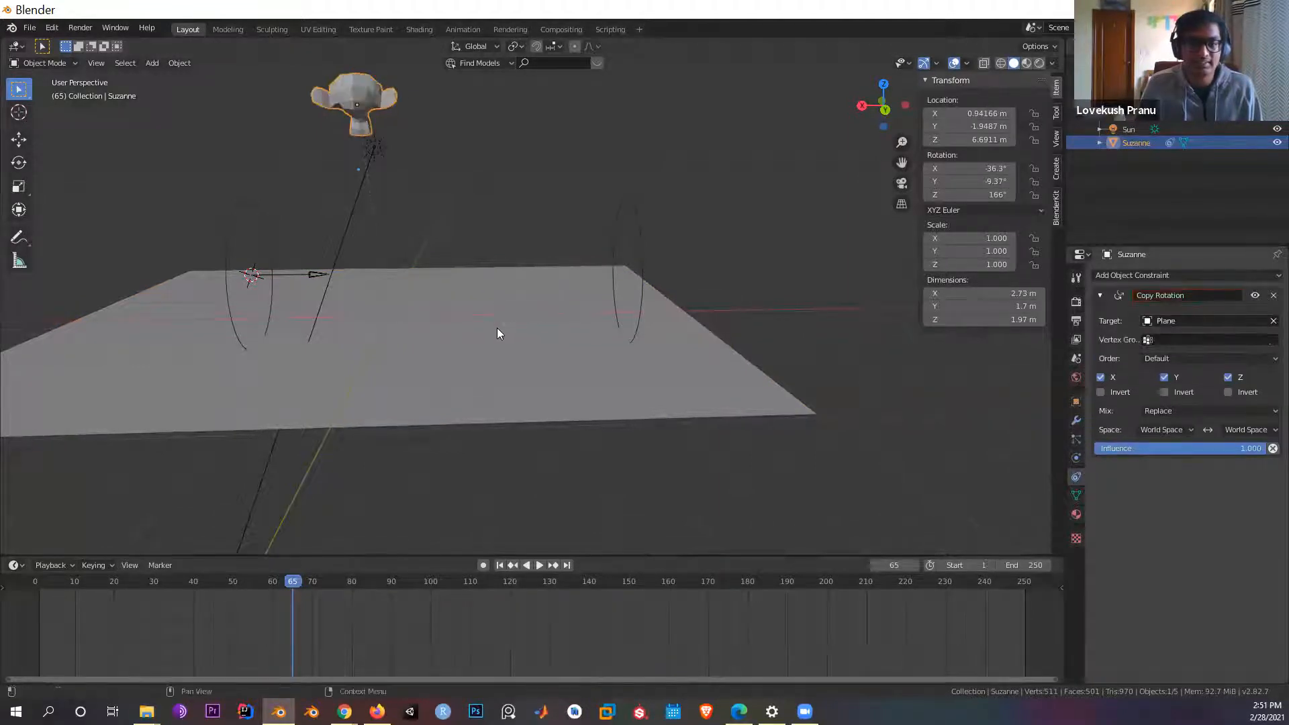
middle_click_drag(405, 163, 444, 280)
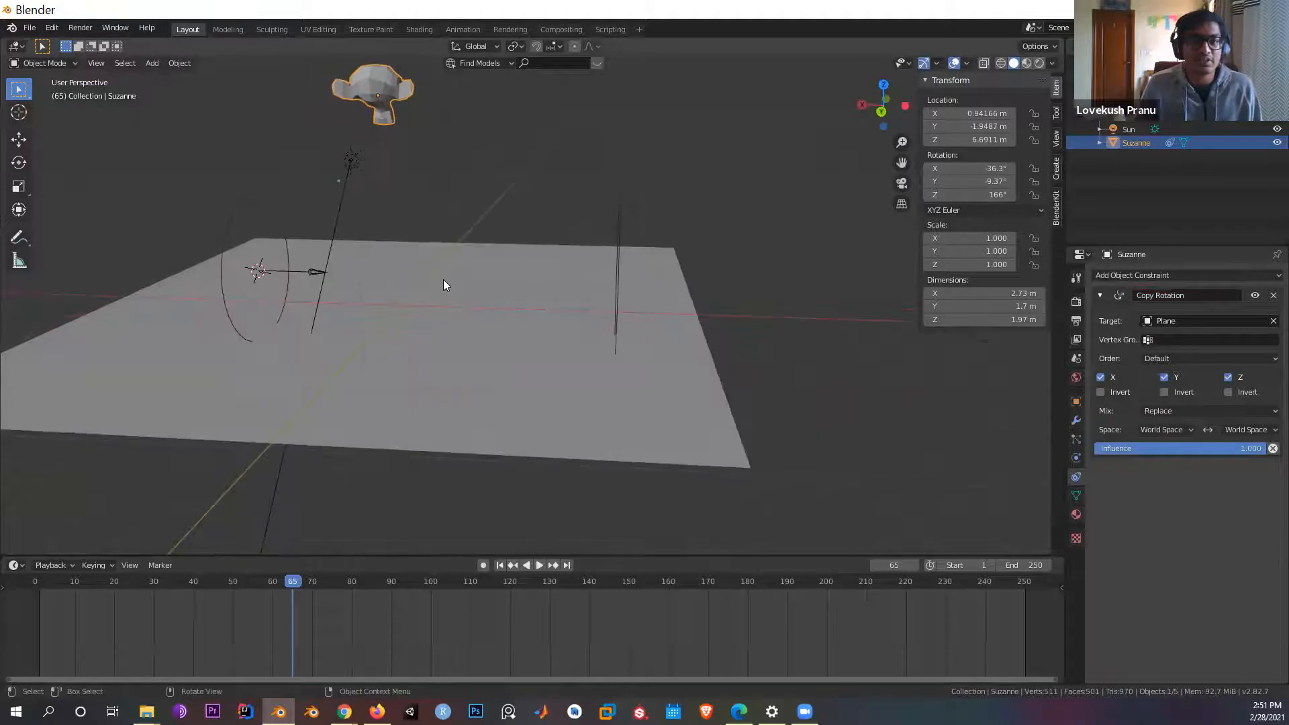
Step: Try rotating the plane about the global Z axis to preview the monkey copying its rotation, and cancel the rotation
left_click(468, 297)
key("r")
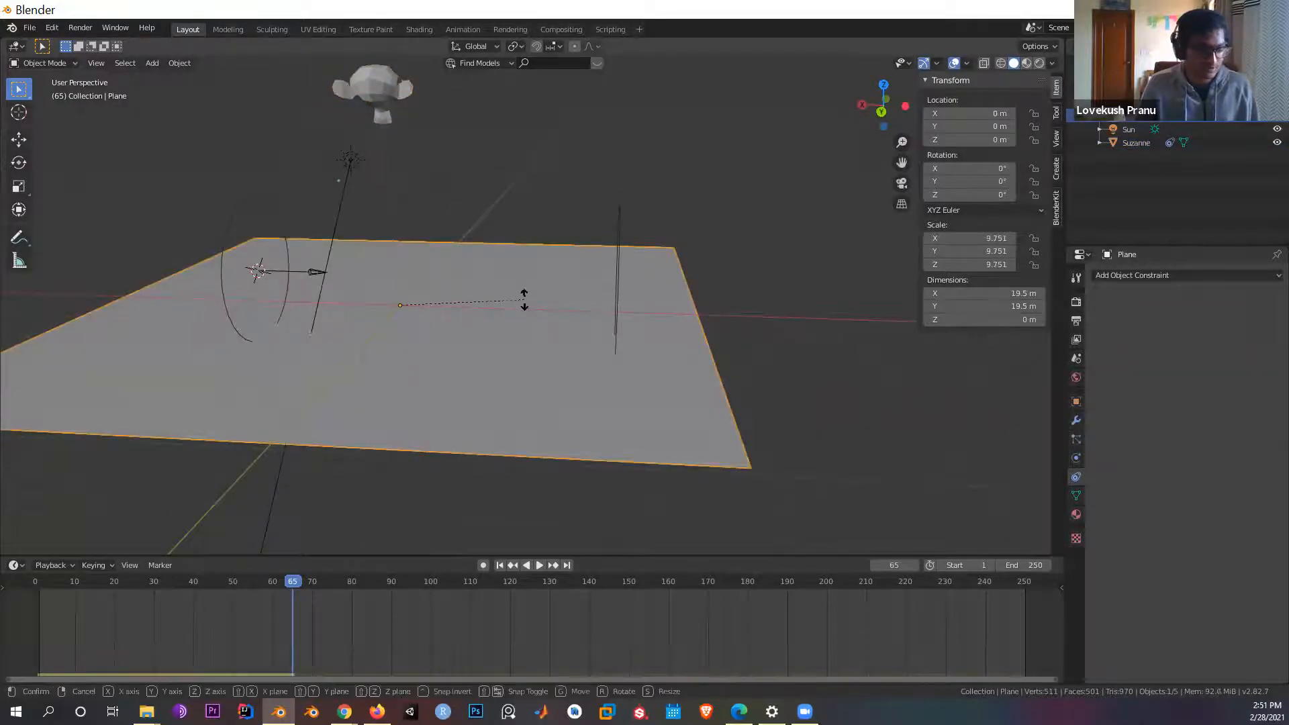
key("z")
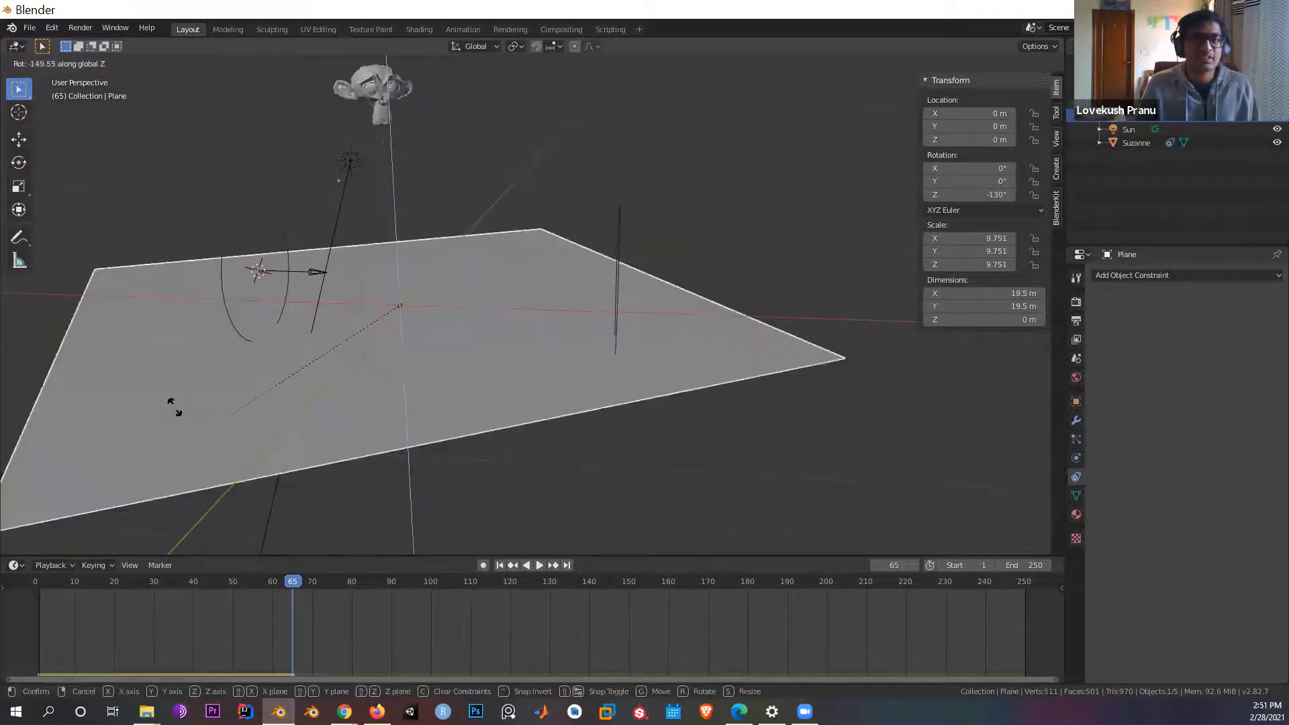
right_click(123, 392)
Step: Remove the Copy Rotation constraint from the monkey
middle_click_drag(927, 399, 761, 309)
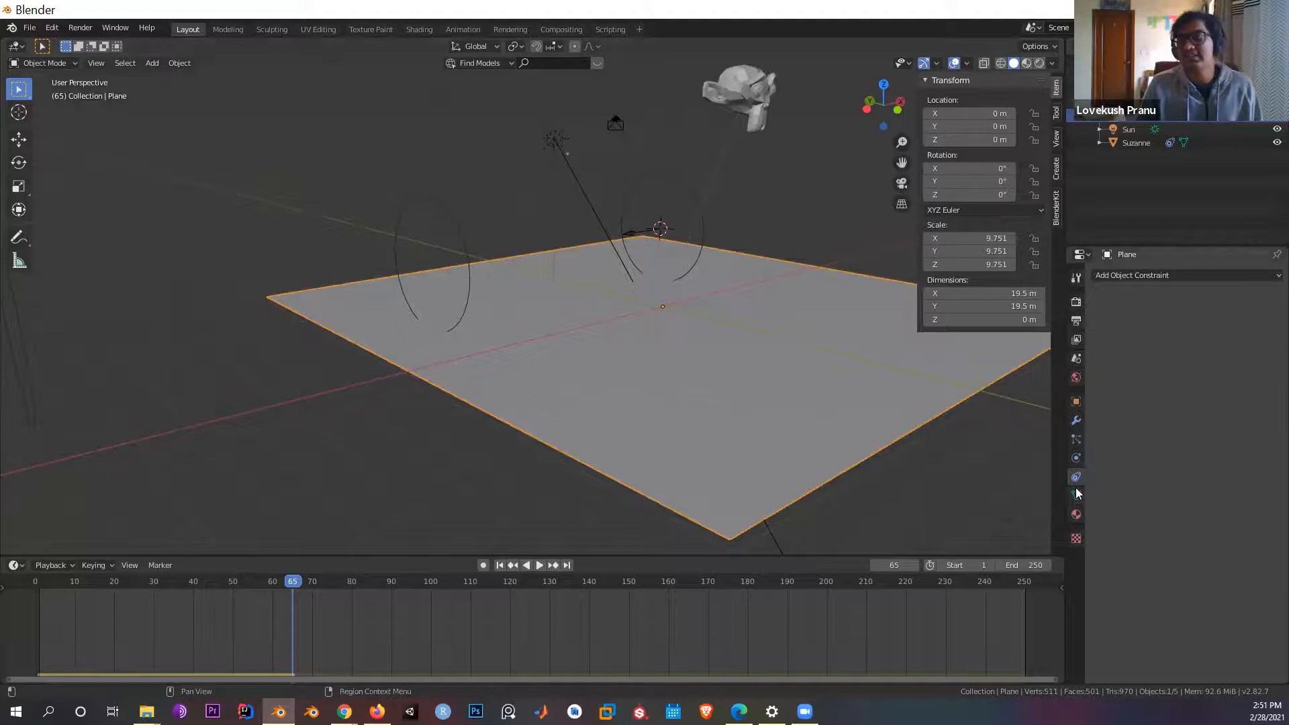
left_click(745, 100)
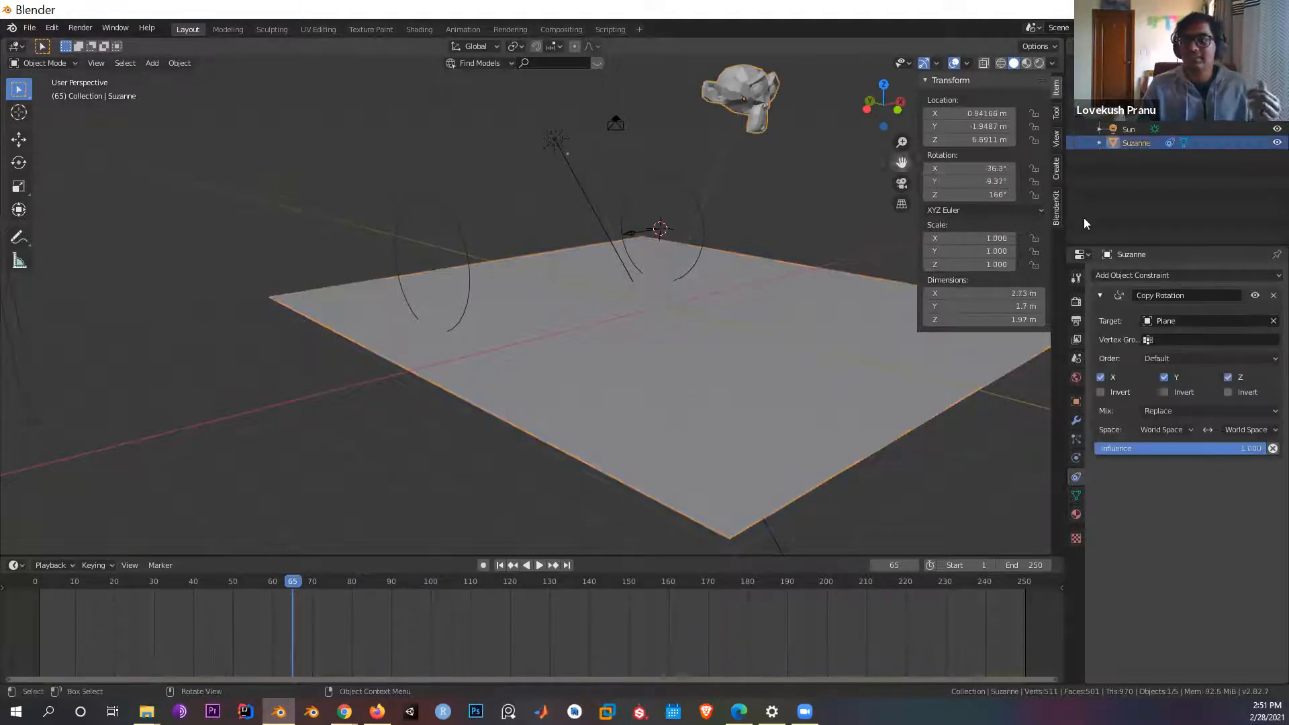
left_click(1274, 295)
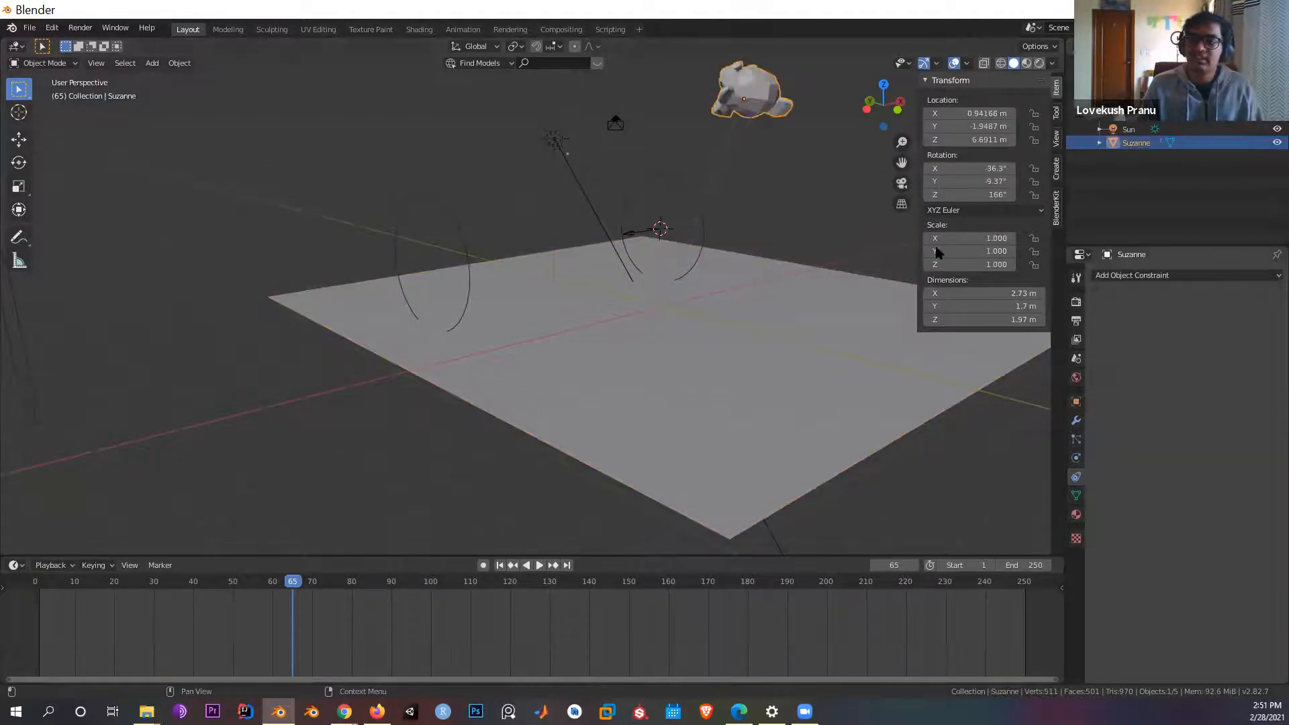
Step: Parent the monkey to the plane with the Object option, keeping the plane as the active object
middle_click_drag(887, 161, 665, 126)
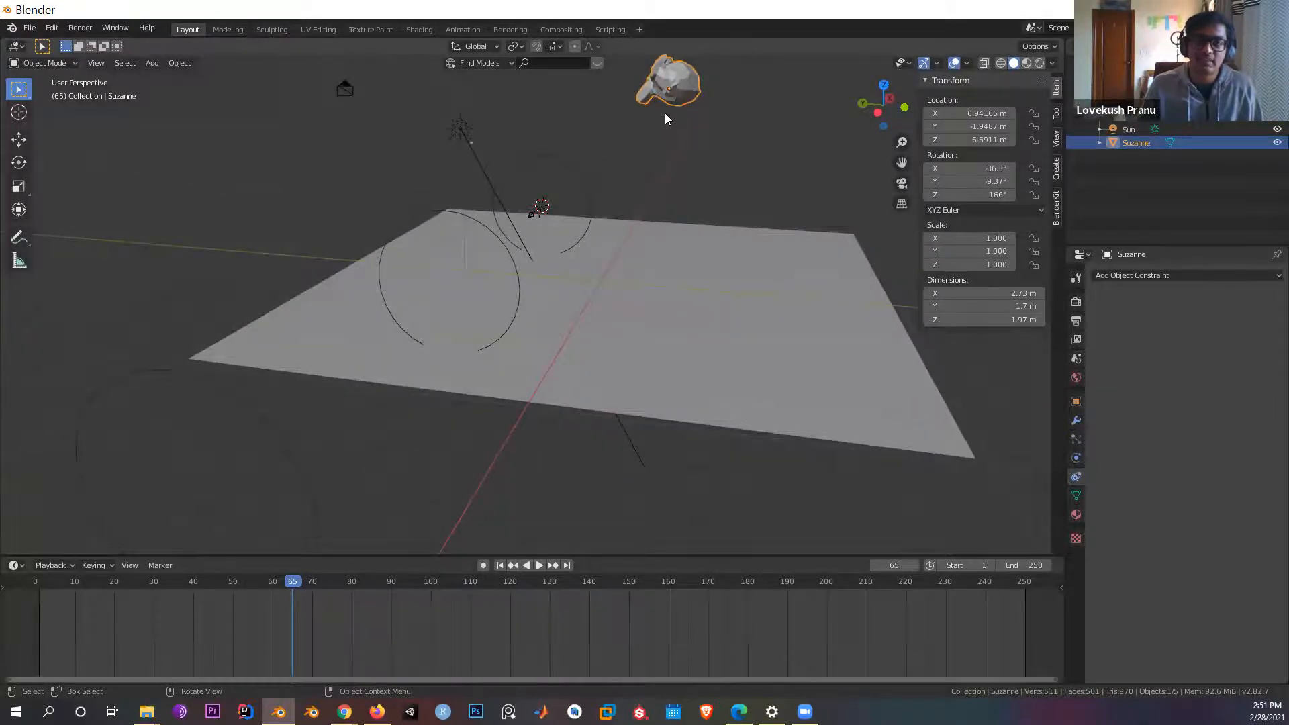
left_click(601, 286, "shift")
middle_click_drag(684, 278, 600, 257)
left_click(574, 84)
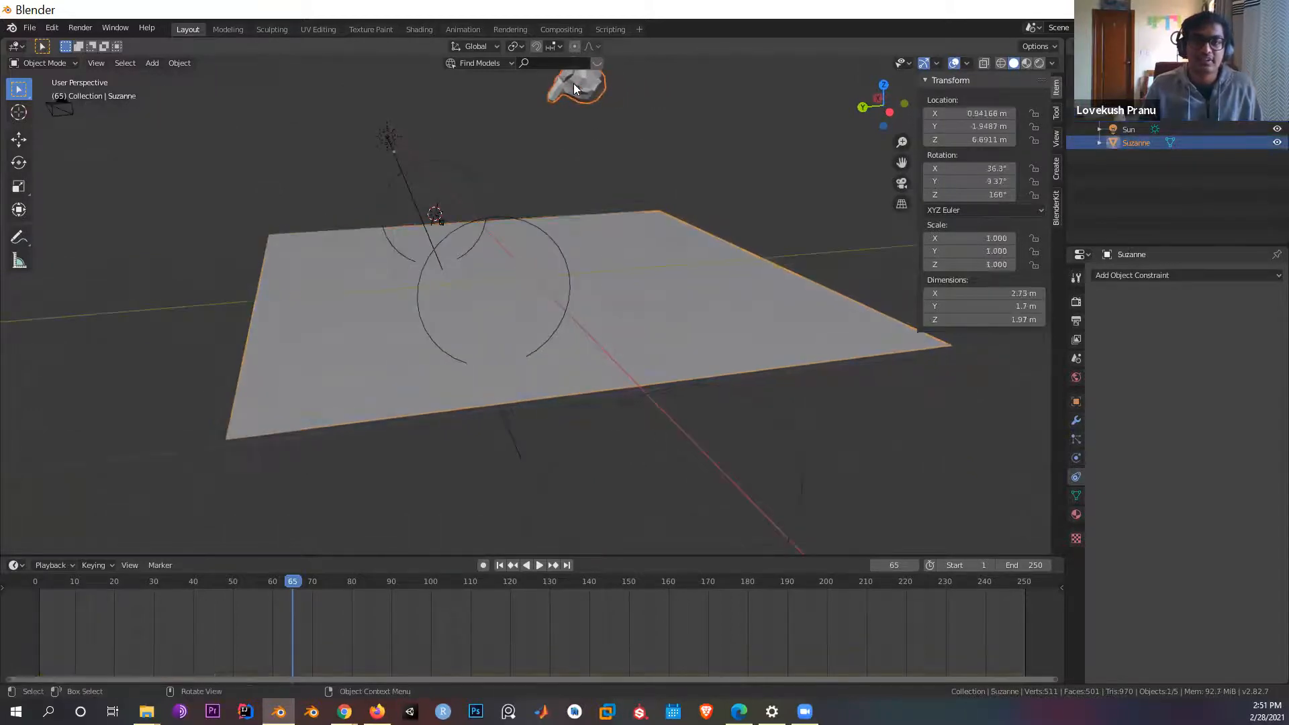
left_click(610, 266, "shift")
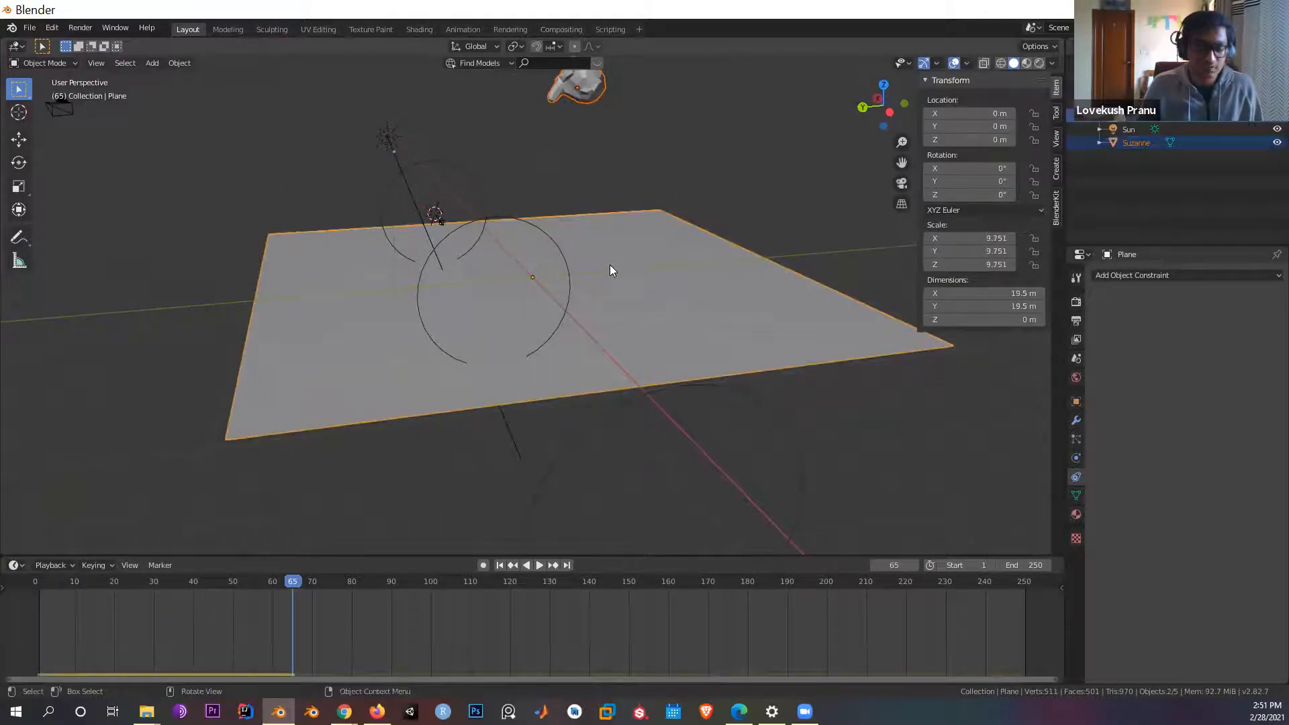
key("ctrl+p")
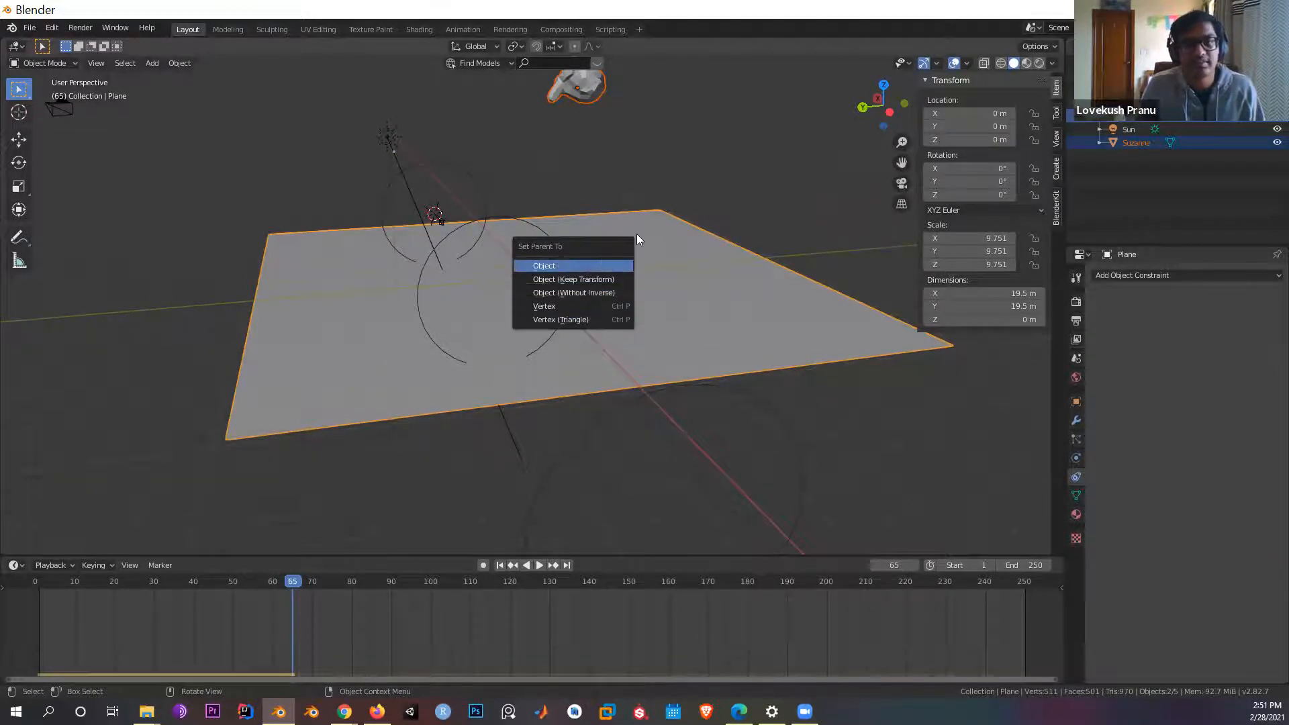
left_click(589, 267)
middle_click_drag(664, 231, 487, 223)
scroll(486, 223, "down", 3)
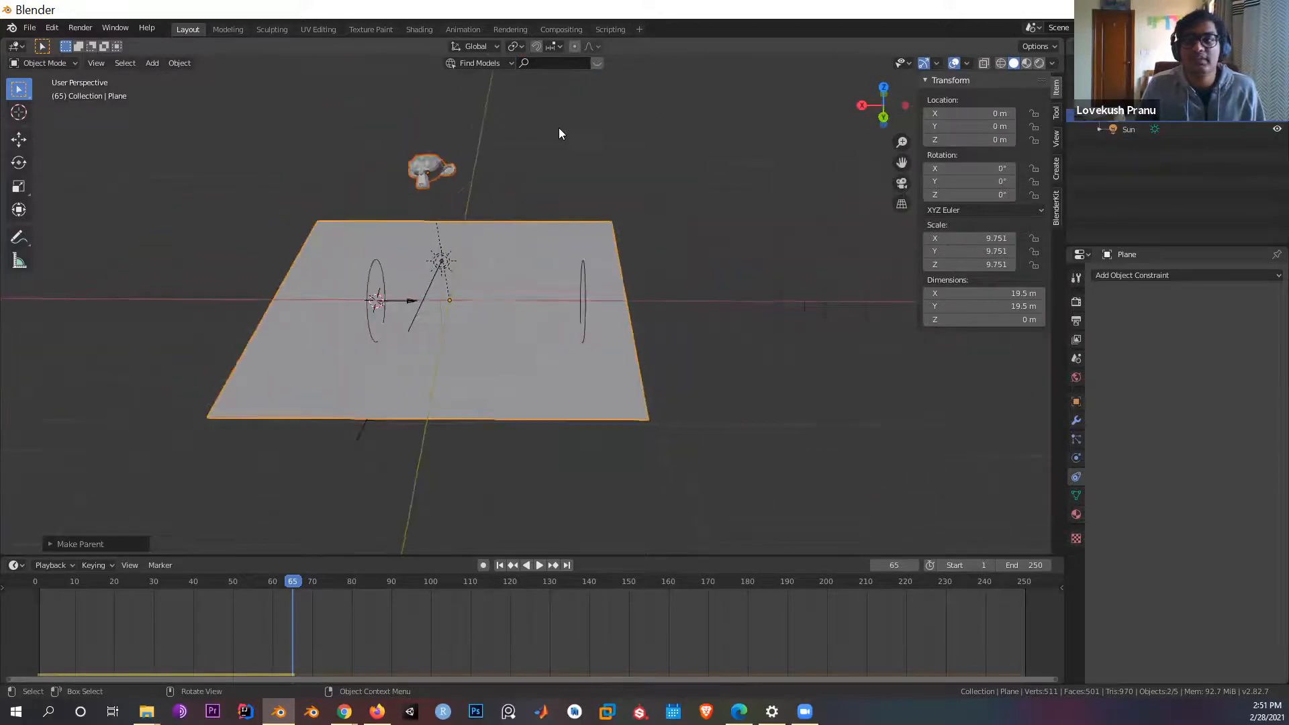
Step: Expand the plane's hierarchy in the outliner and select the monkey nested under it
left_click(1135, 101)
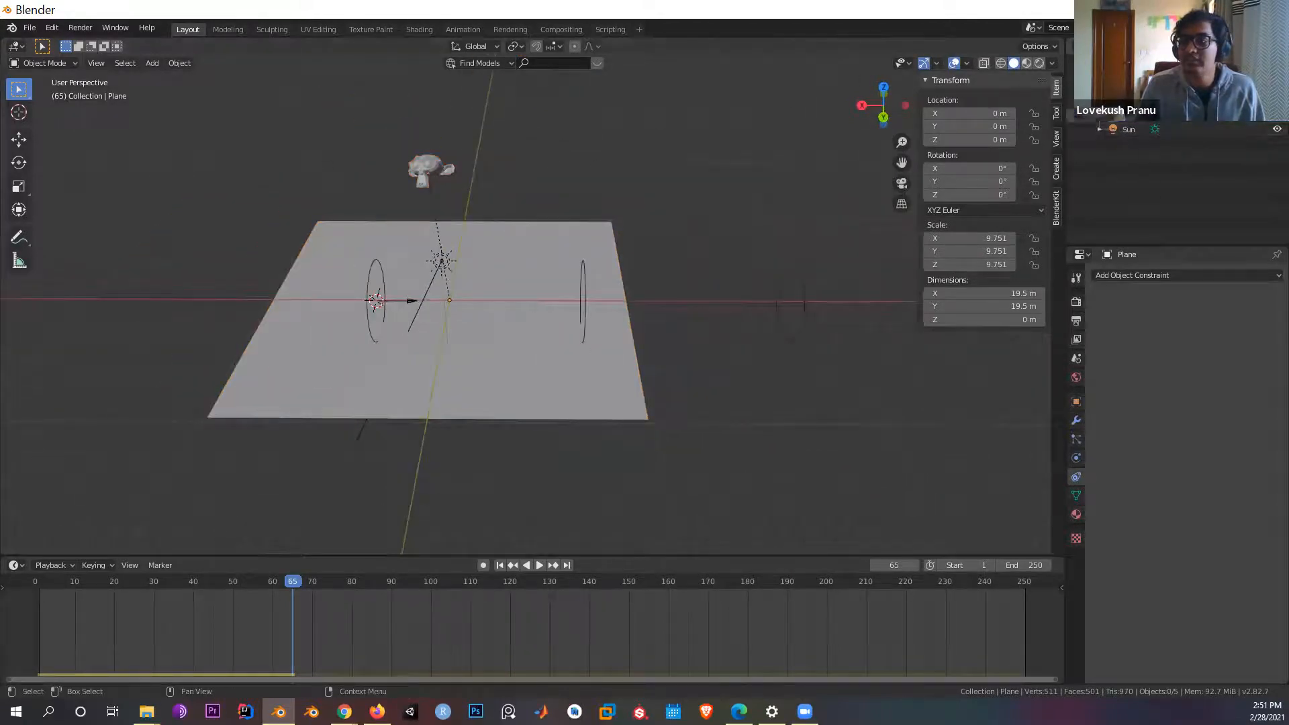
left_click(1100, 118)
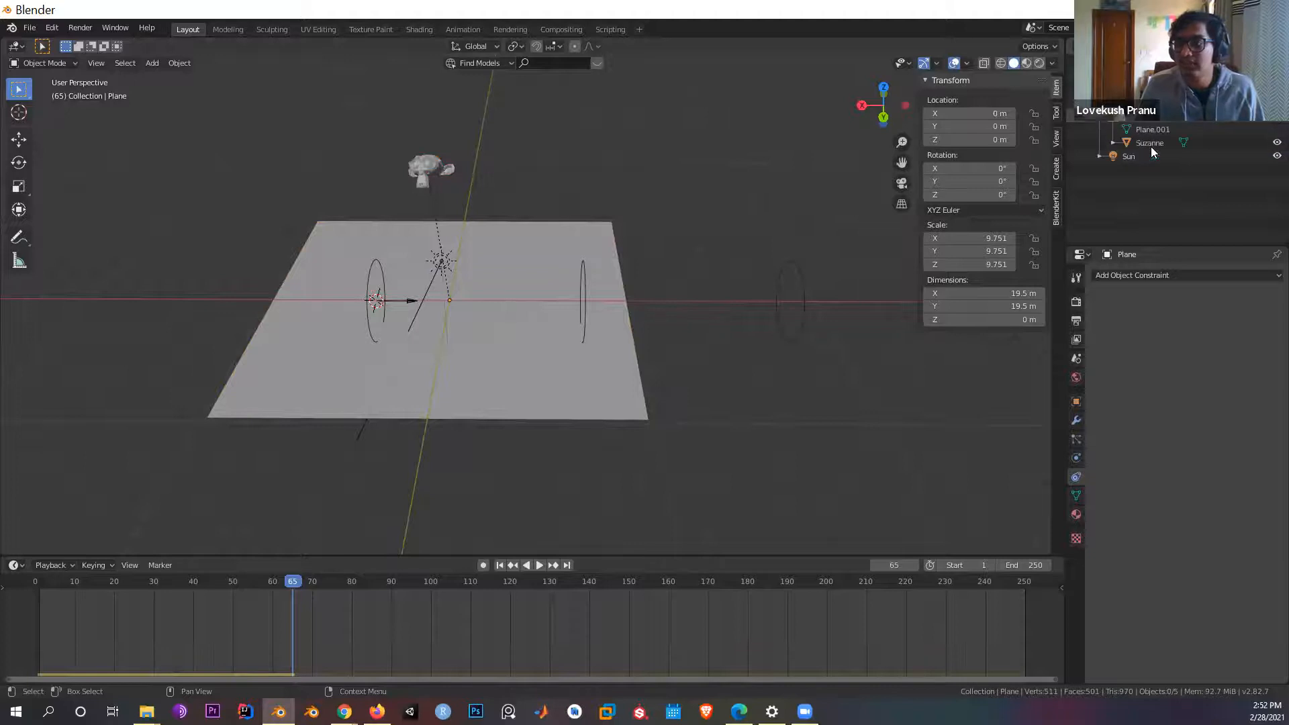
left_click(1150, 143)
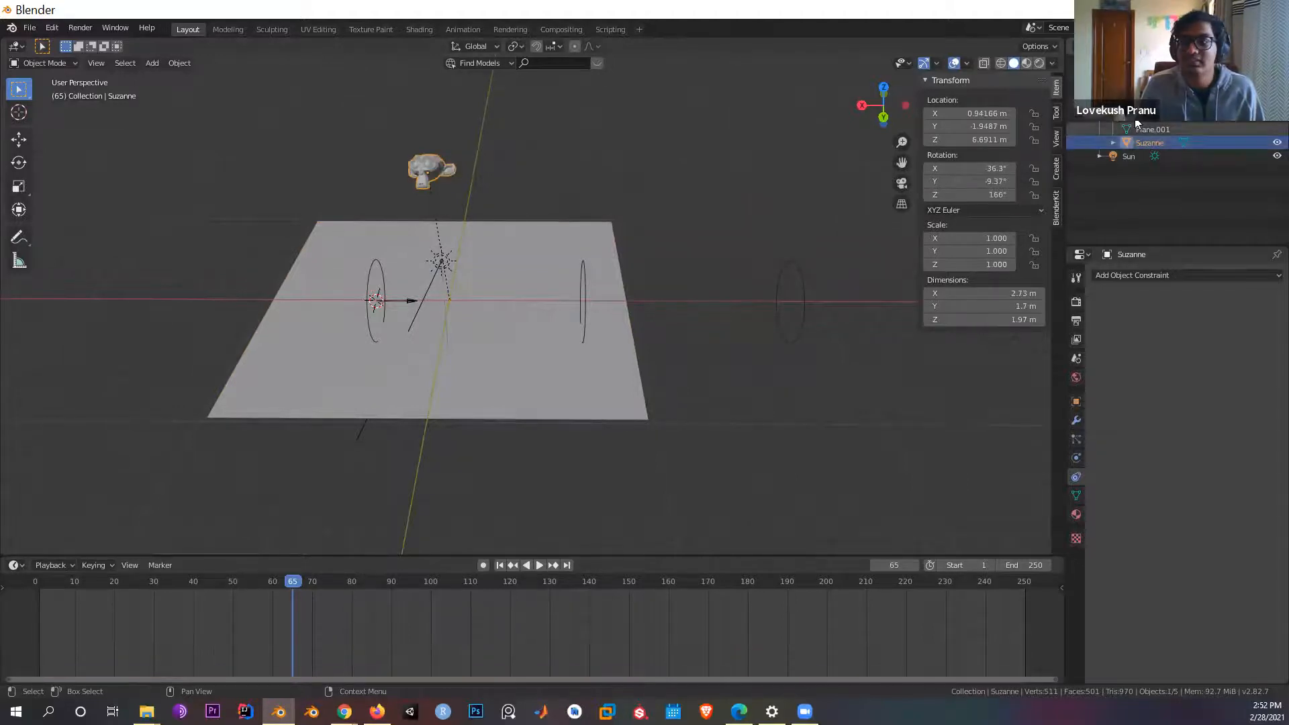
Step: Try rotating the parent plane to preview how the child monkey follows, and cancel the rotation
left_click(556, 313)
key("r")
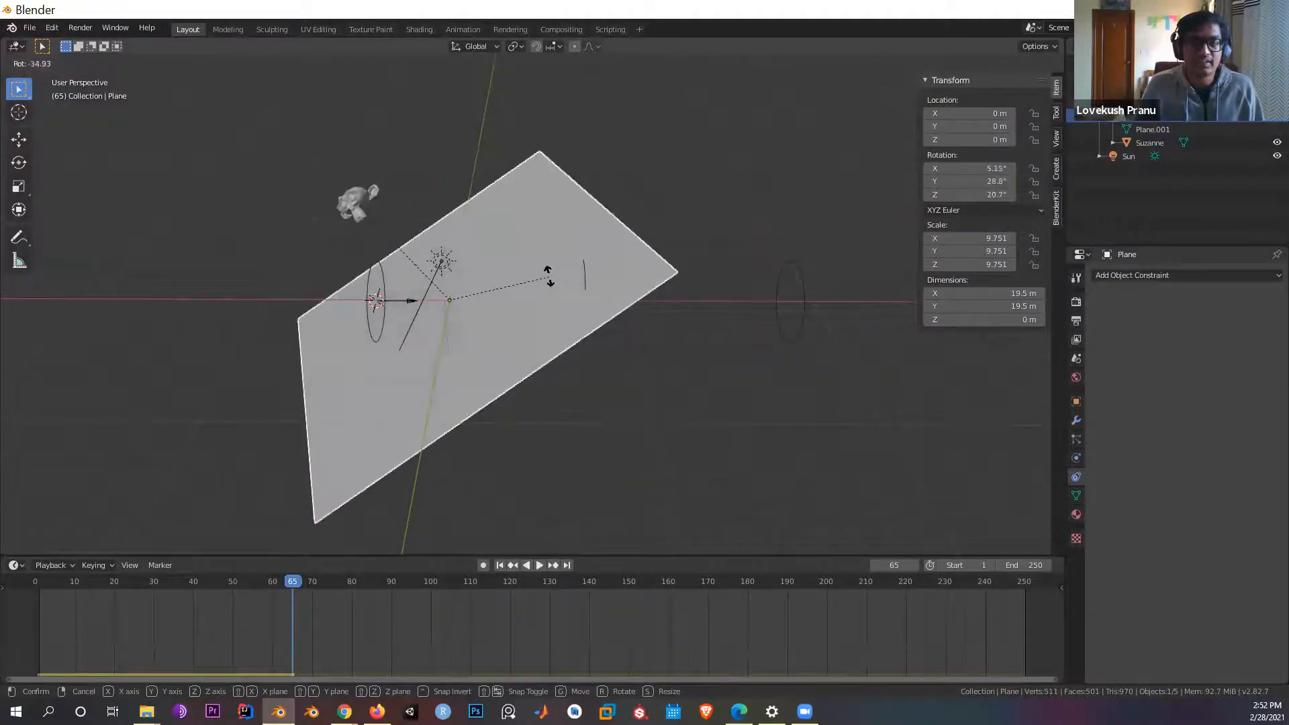
key("Escape")
Step: Select the child monkey in the outliner and try rotating it independently of the plane
left_click(1160, 146)
key("r")
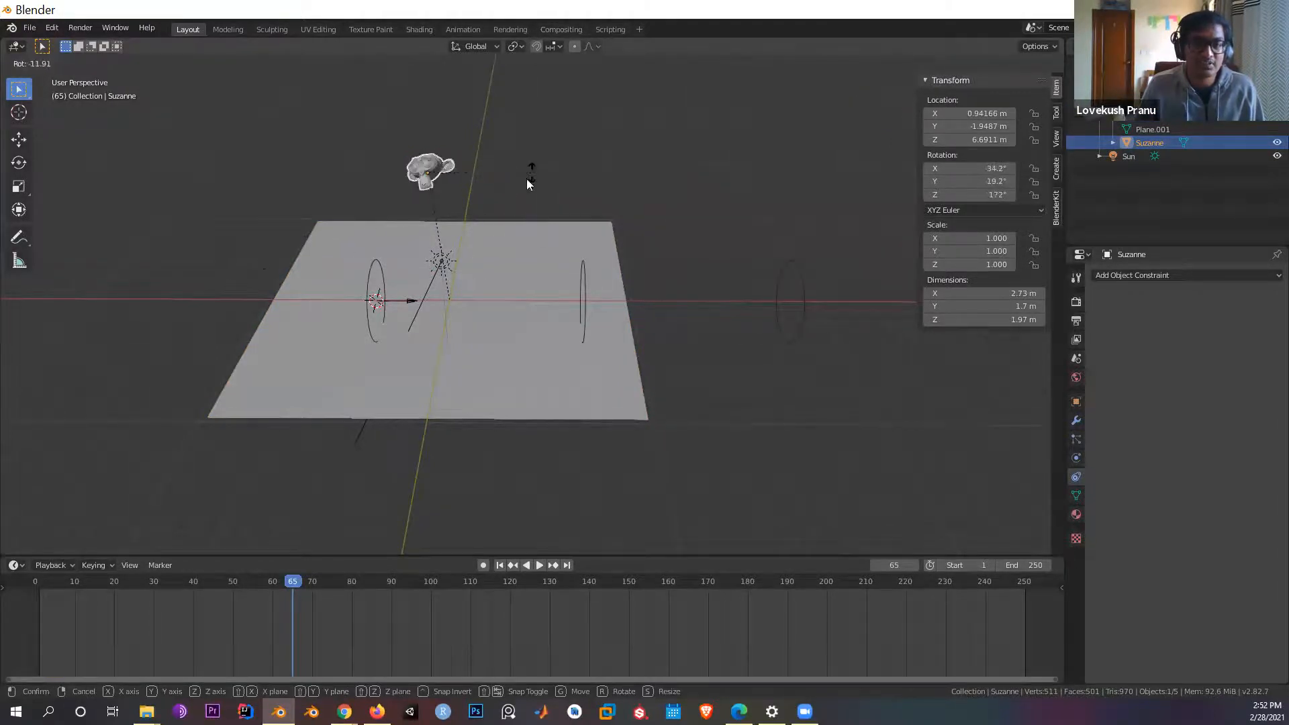
left_click(547, 284)
Step: Preview another free rotation of the plane with its child monkey from a different viewing angle, and cancel it
middle_click_drag(547, 284, 492, 317)
left_click(492, 315)
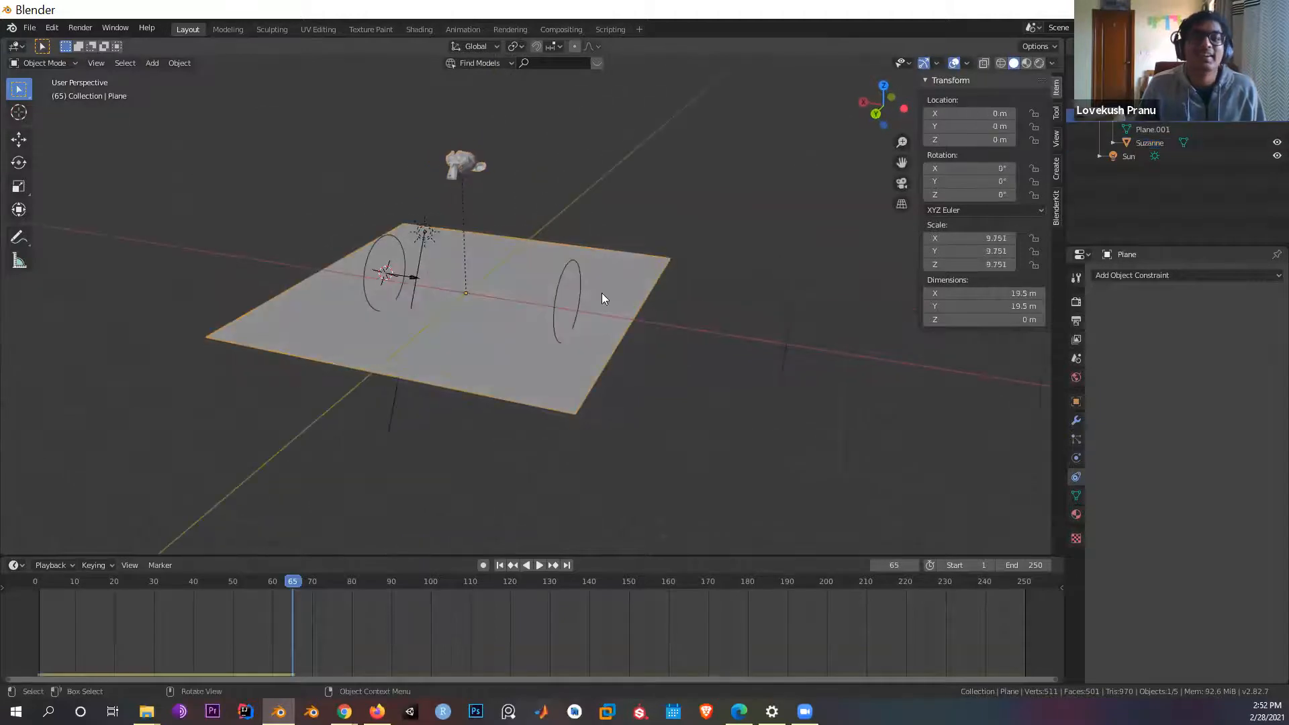
key("r")
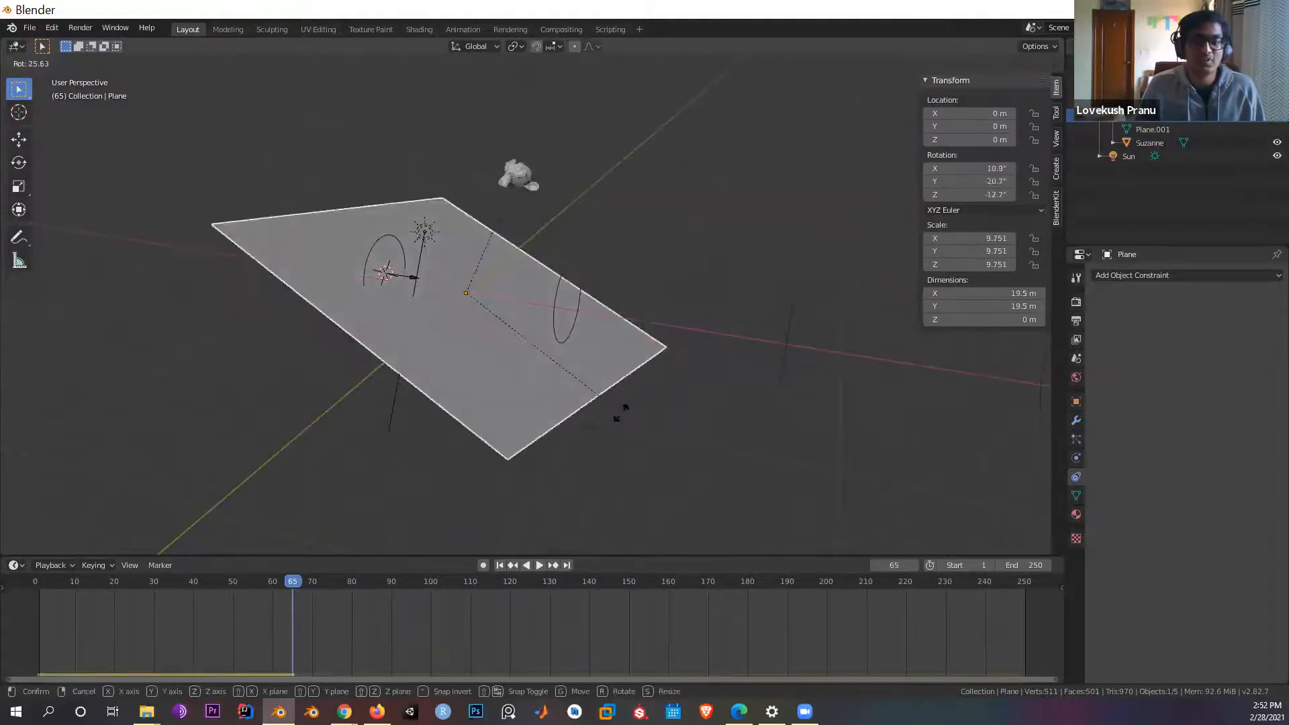
key("Escape")
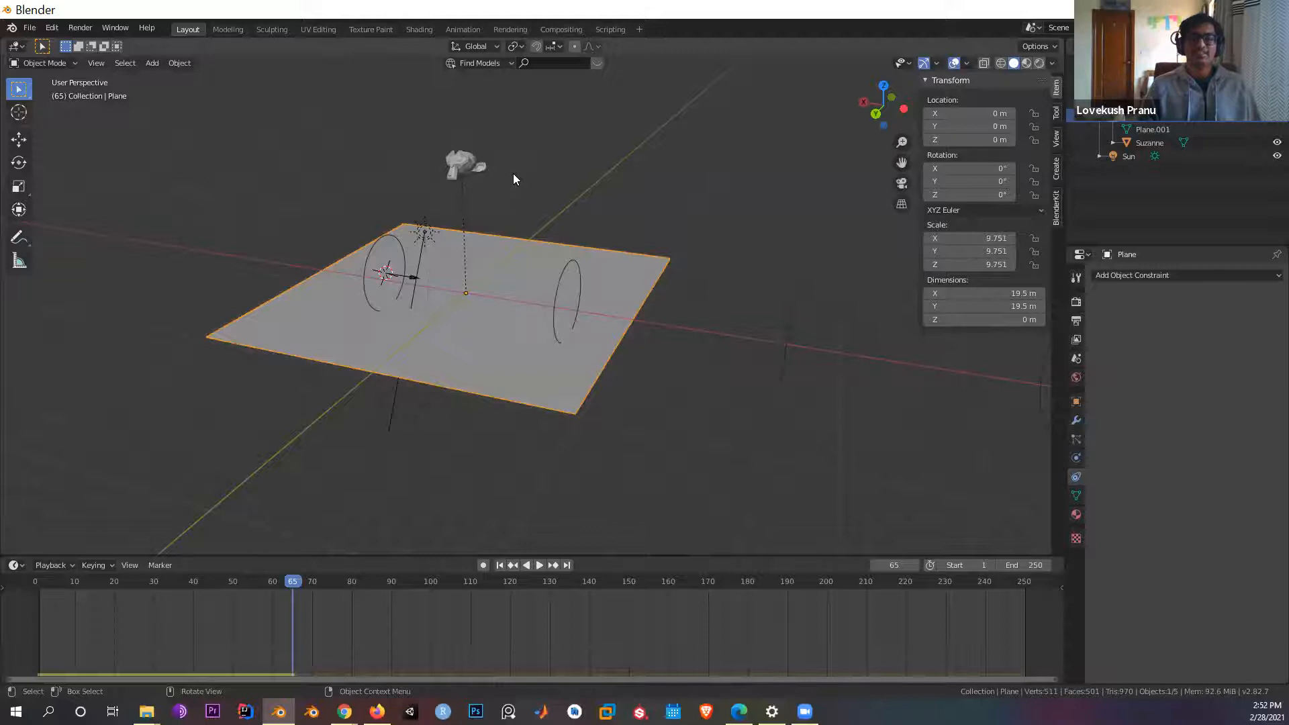
Step: Undo back to before the monkey was parented to the plane
key("ctrl+z")
key("ctrl+z")
key("ctrl+z")
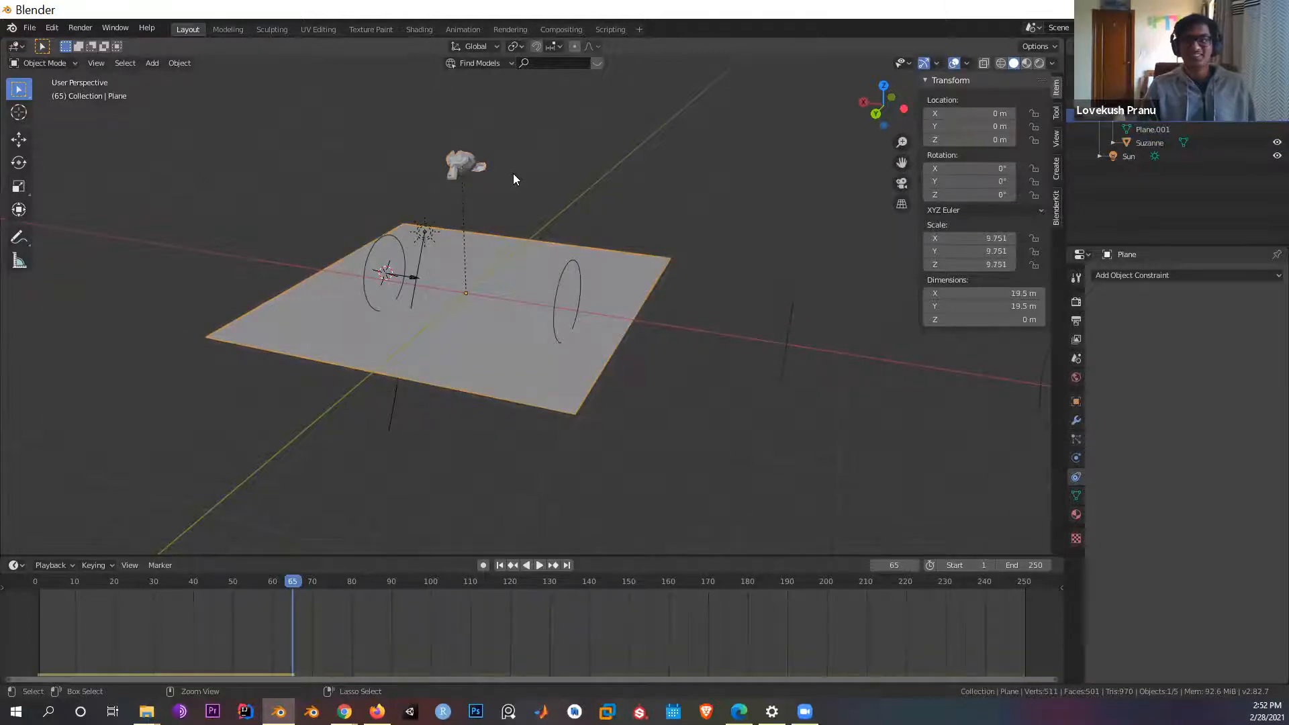
key("ctrl+z")
key("ctrl+z")
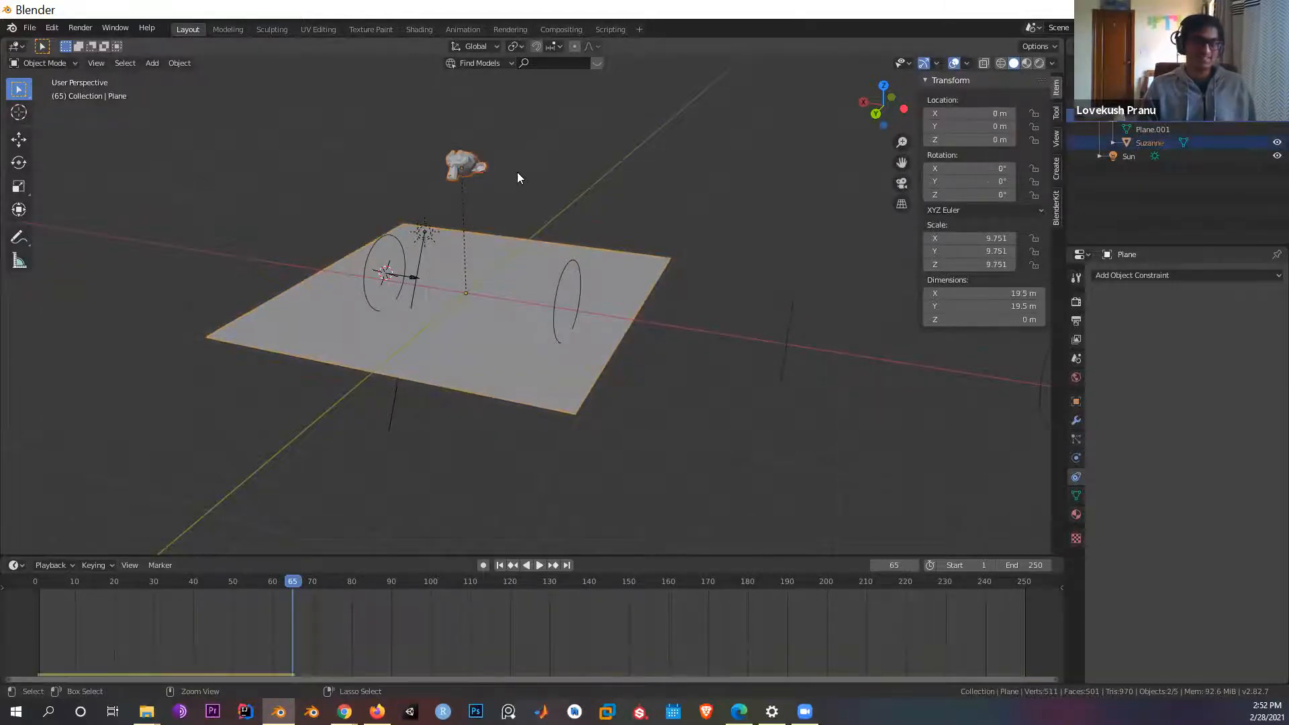
key("ctrl+z")
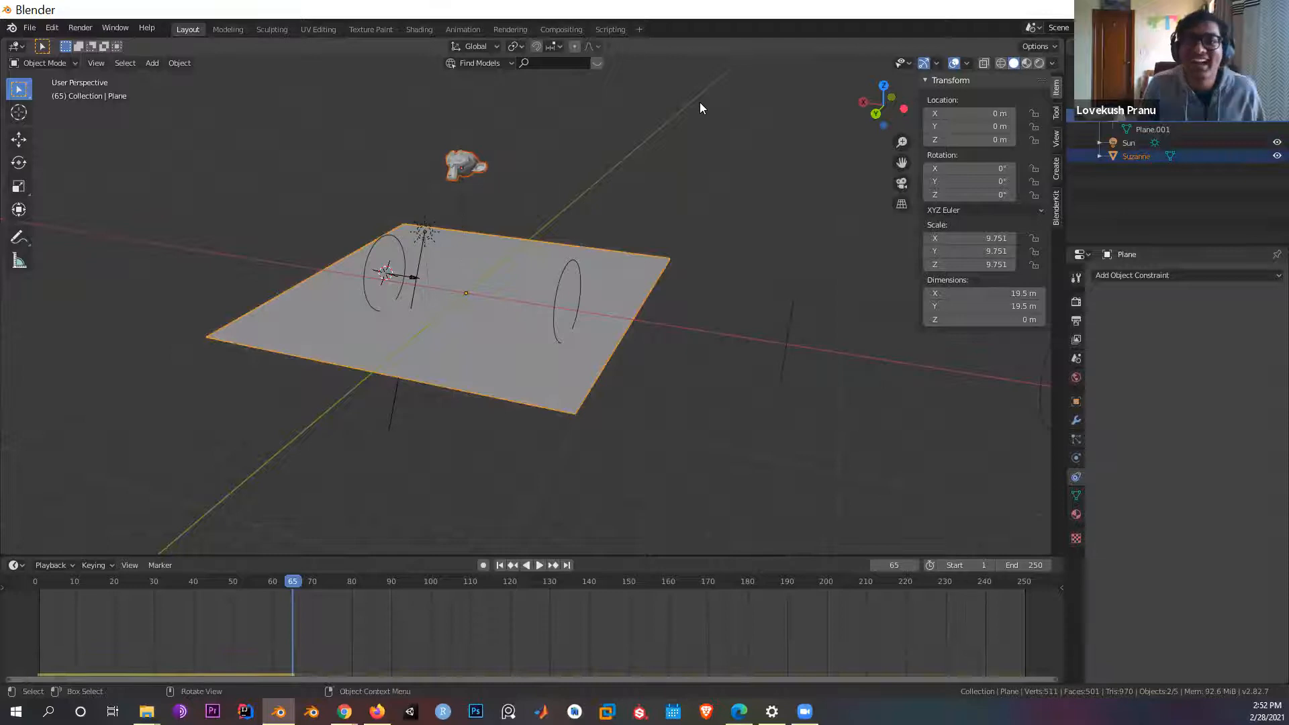
Step: Display the plane's mesh data properties, including its vertex groups and shape keys
left_click(1076, 496)
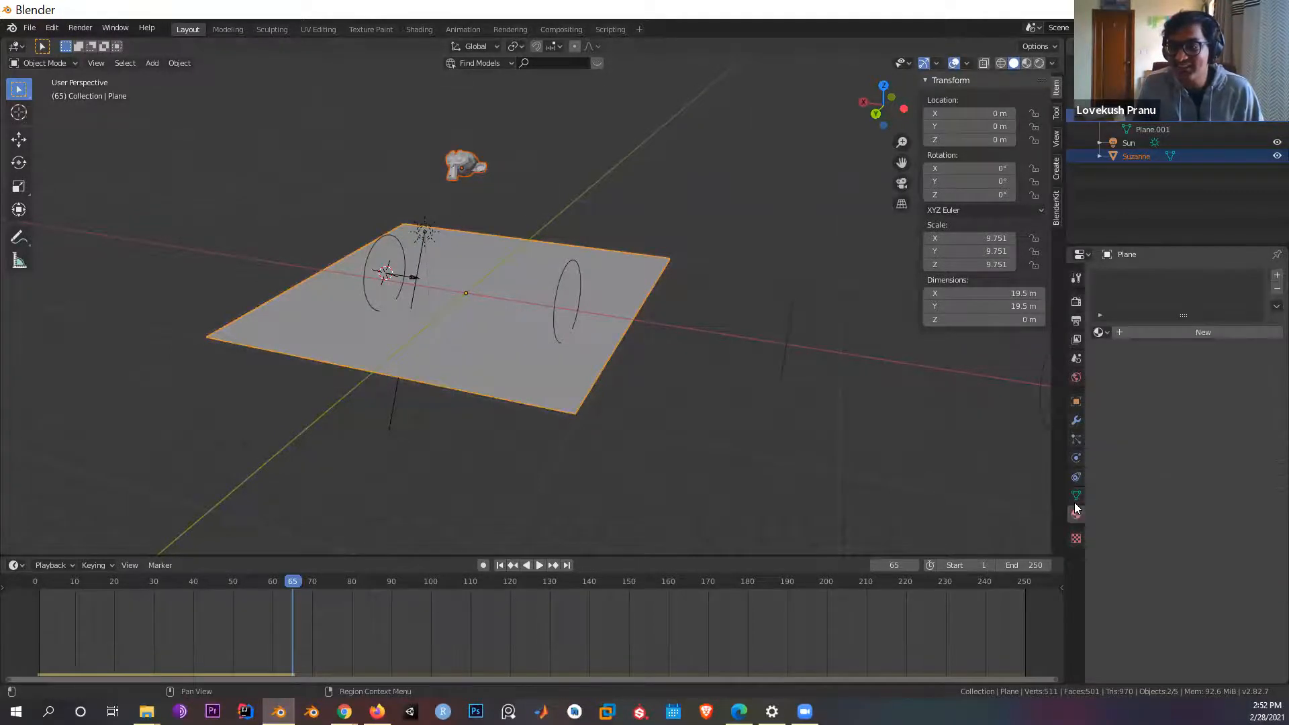
left_click(1076, 496)
middle_click_drag(379, 410, 348, 416)
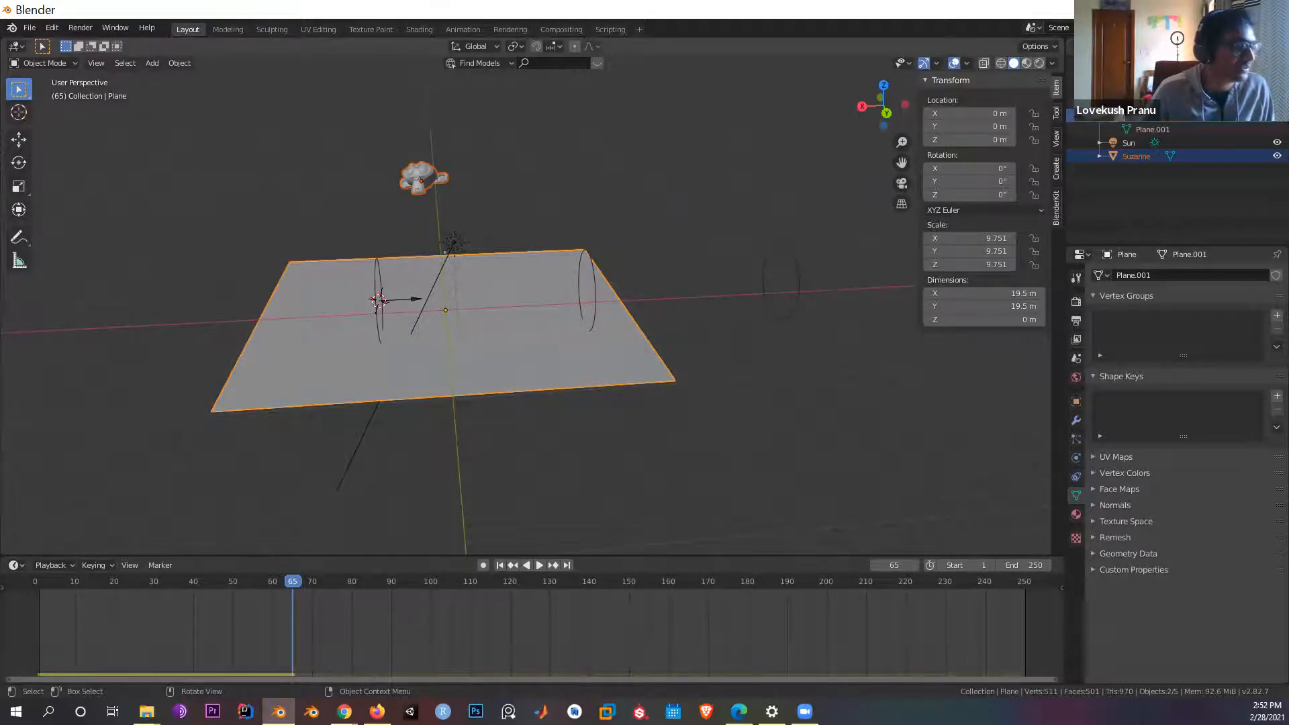
Step: Examine the red dress render untitled.png up close in Photos, and close the image
key("F12")
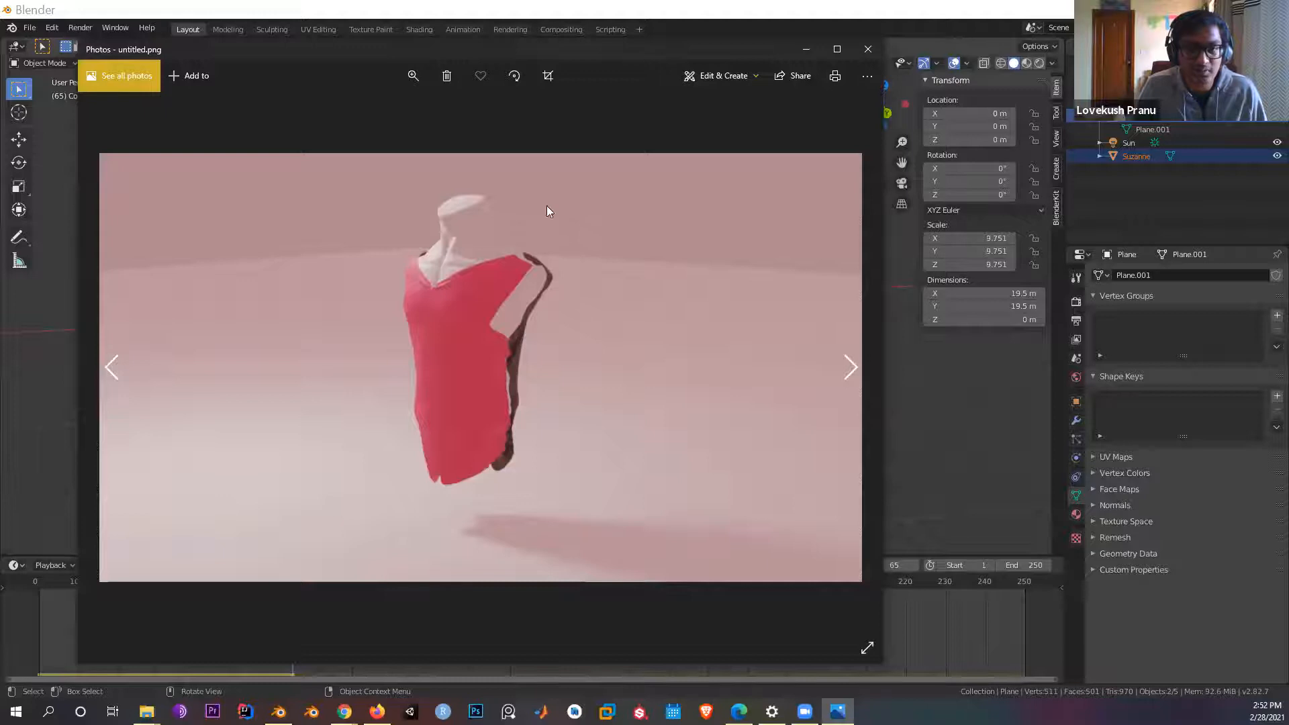
left_click(421, 71)
scroll(405, 122, "up", 3)
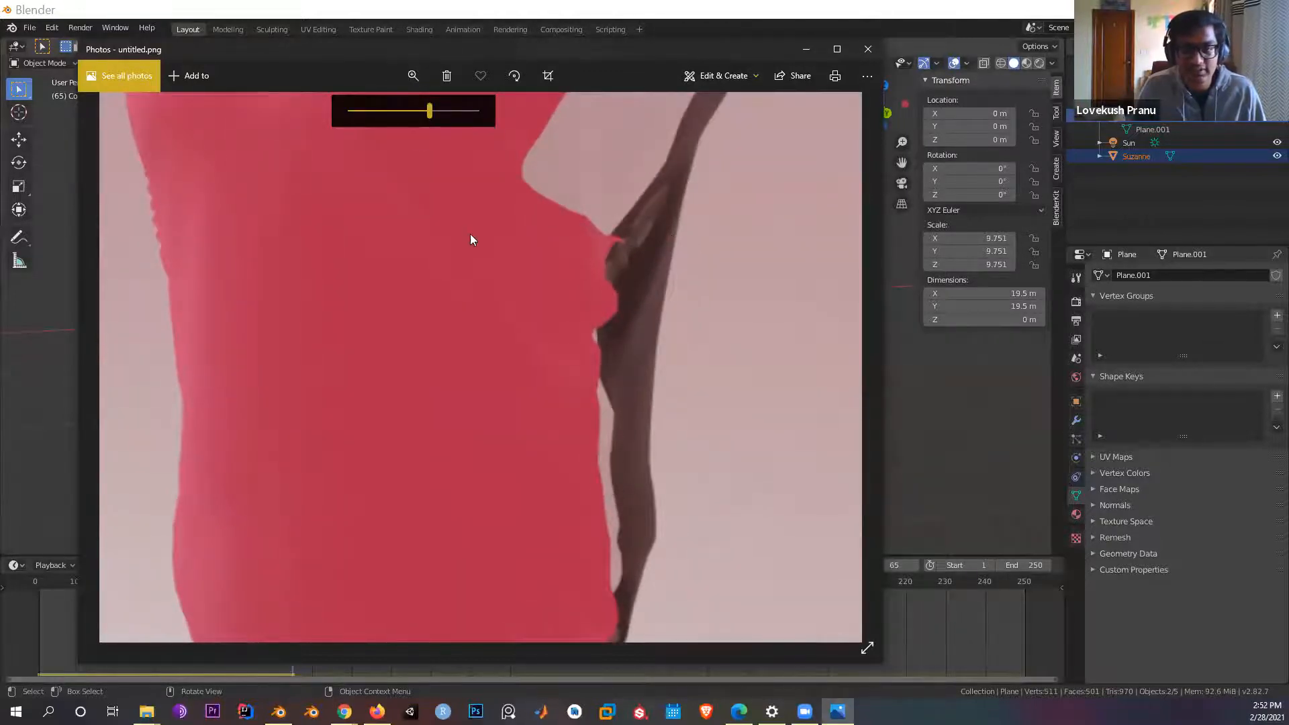
scroll(417, 111, "down", 3)
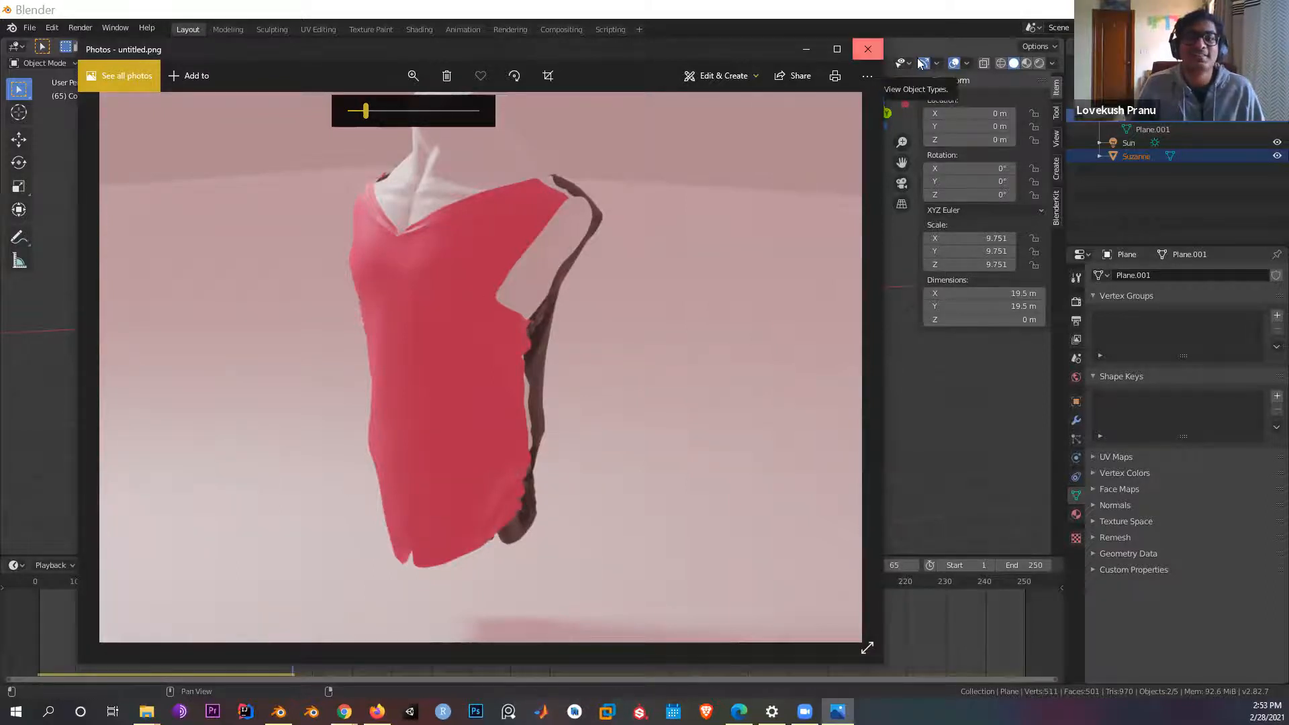
left_click(867, 49)
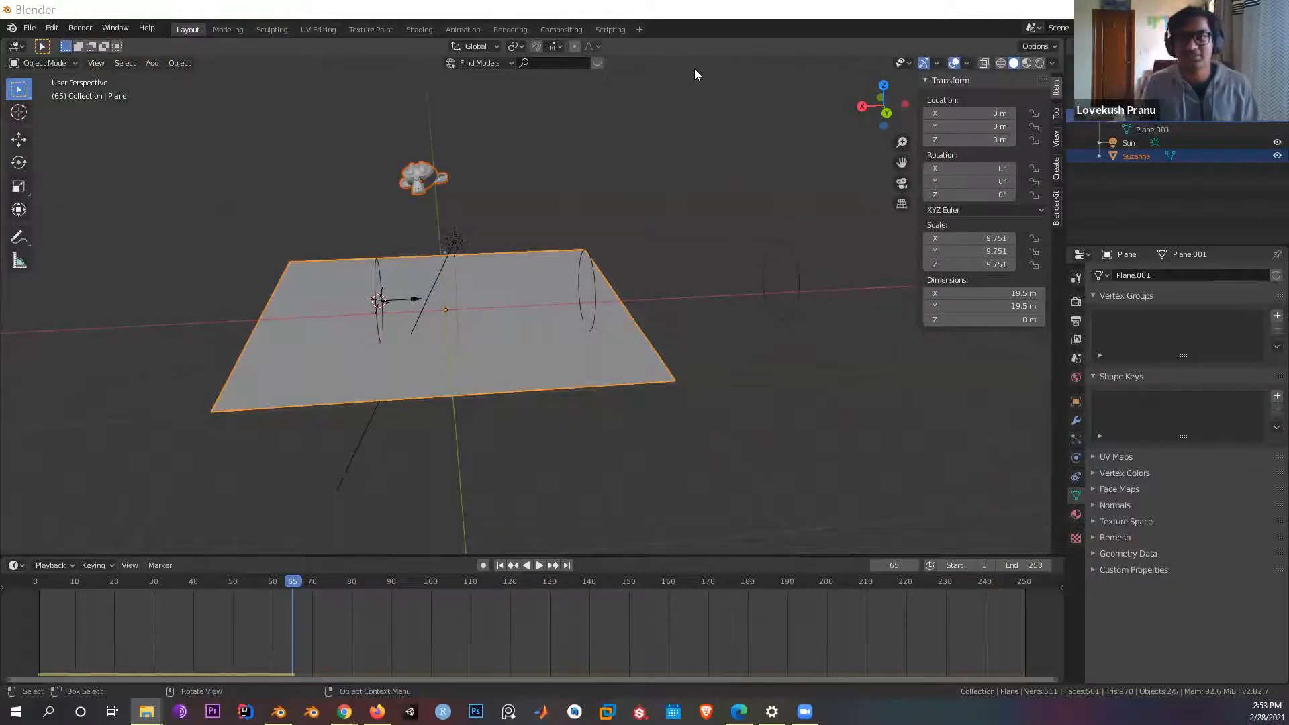
Step: Show the plane's material properties and delete the plane and the monkey from the scene
left_click(1076, 515)
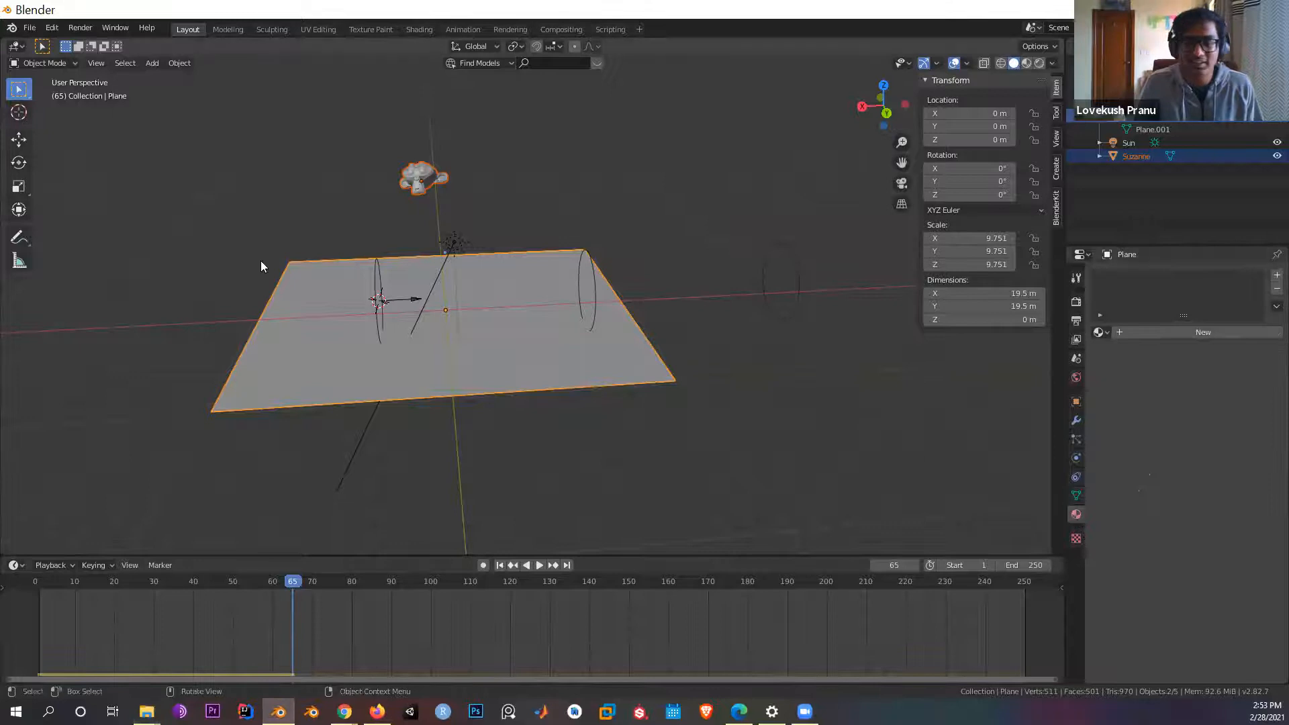
middle_click_drag(444, 325, 470, 201)
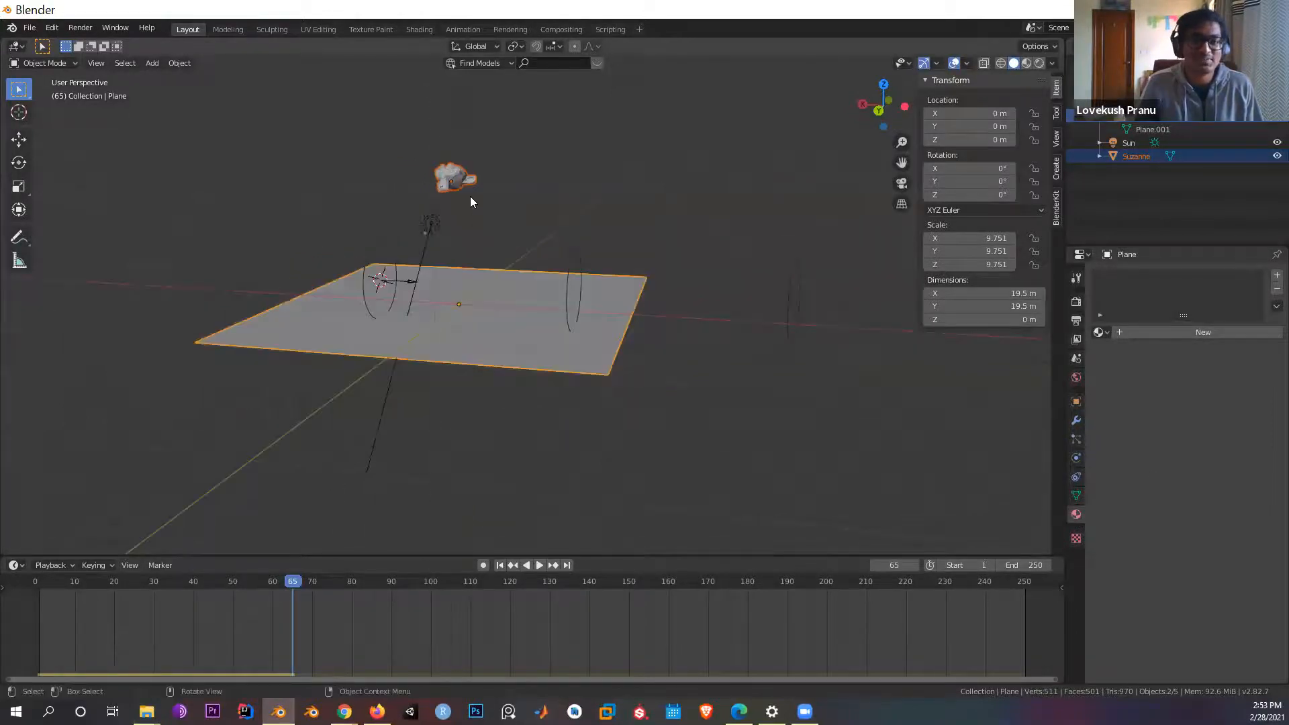
key("x")
left_click(474, 203)
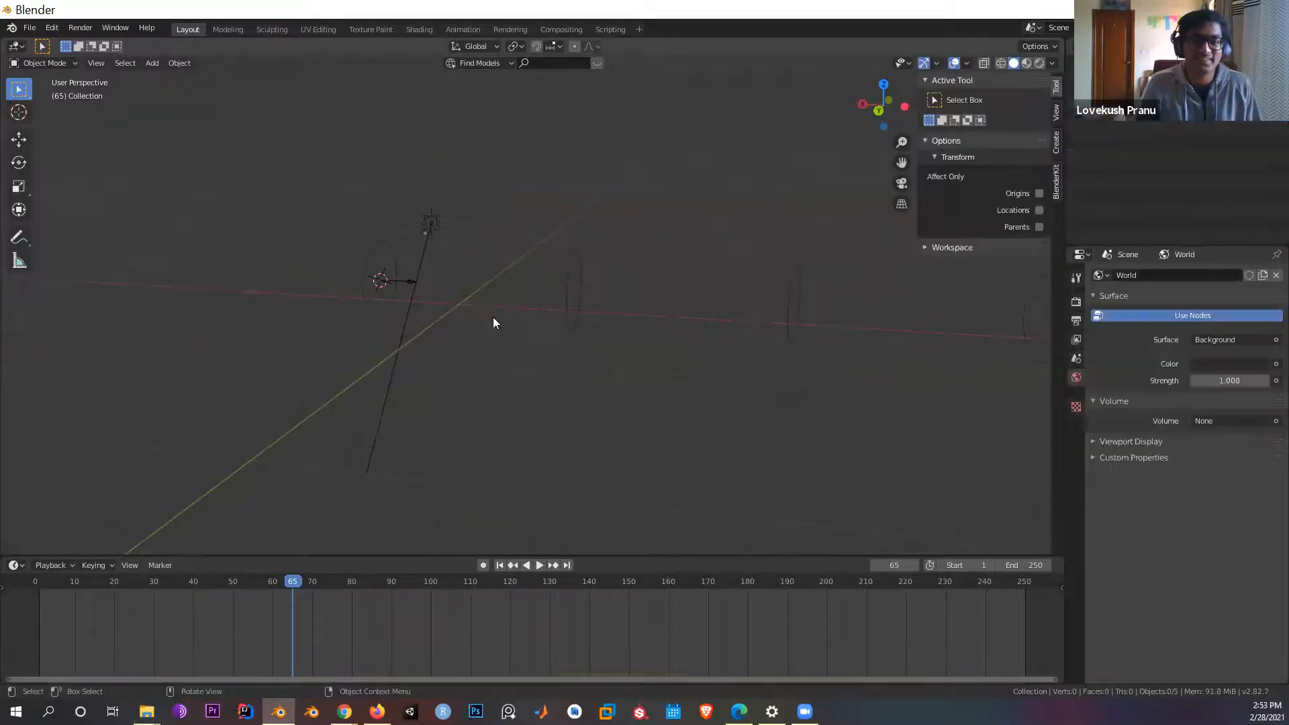
Step: Add an ico sphere mesh at the 3D cursor
key("shift+s")
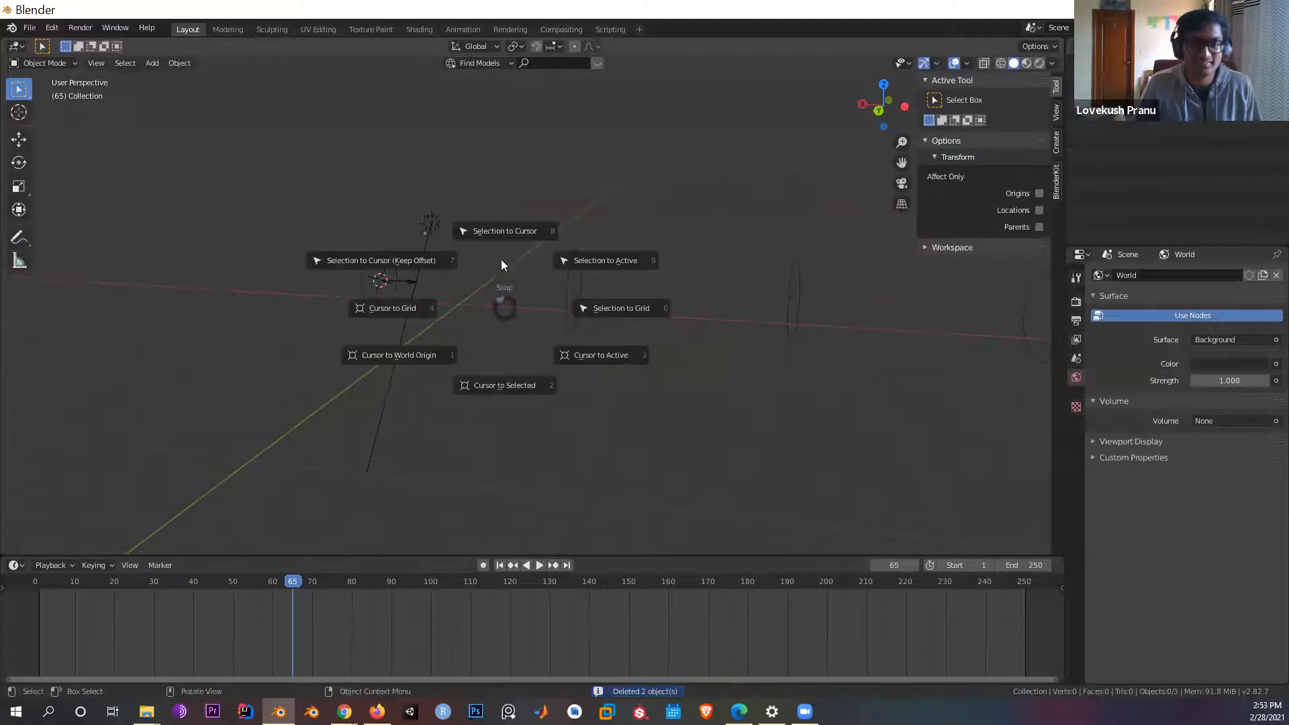
left_click(503, 250)
key("shift+a")
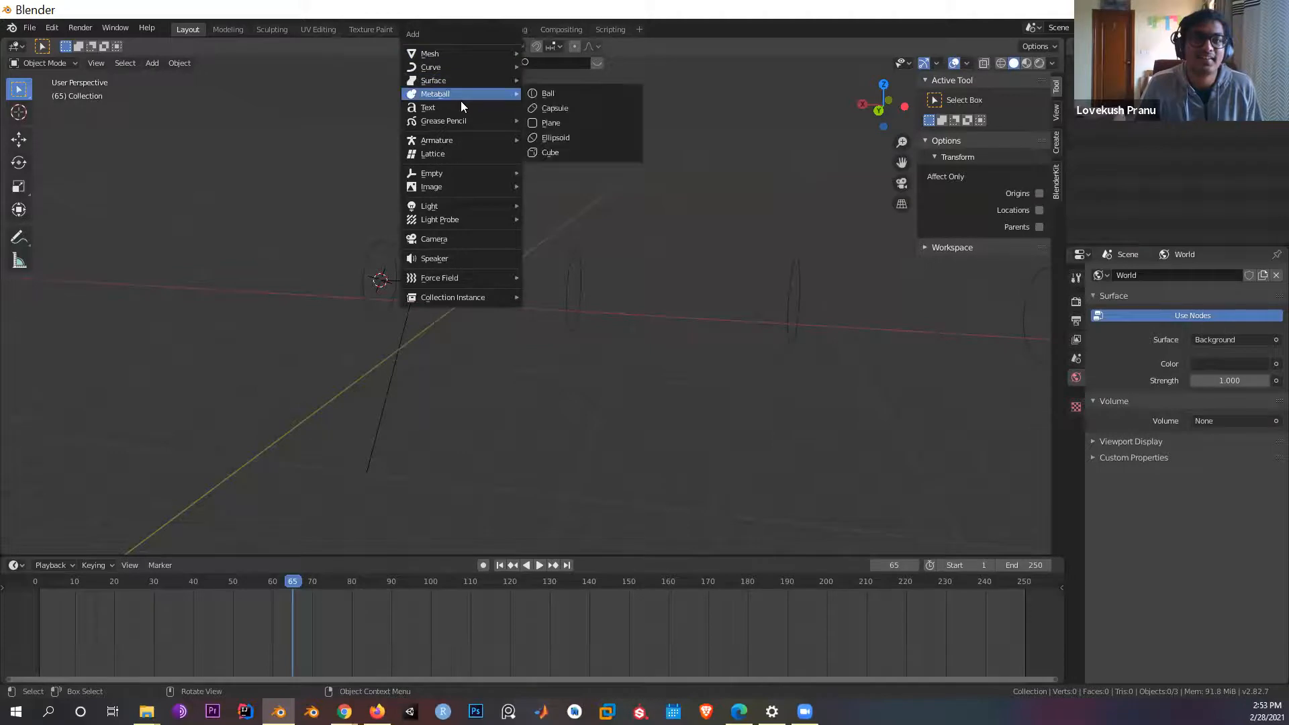
mouse_move(470, 61)
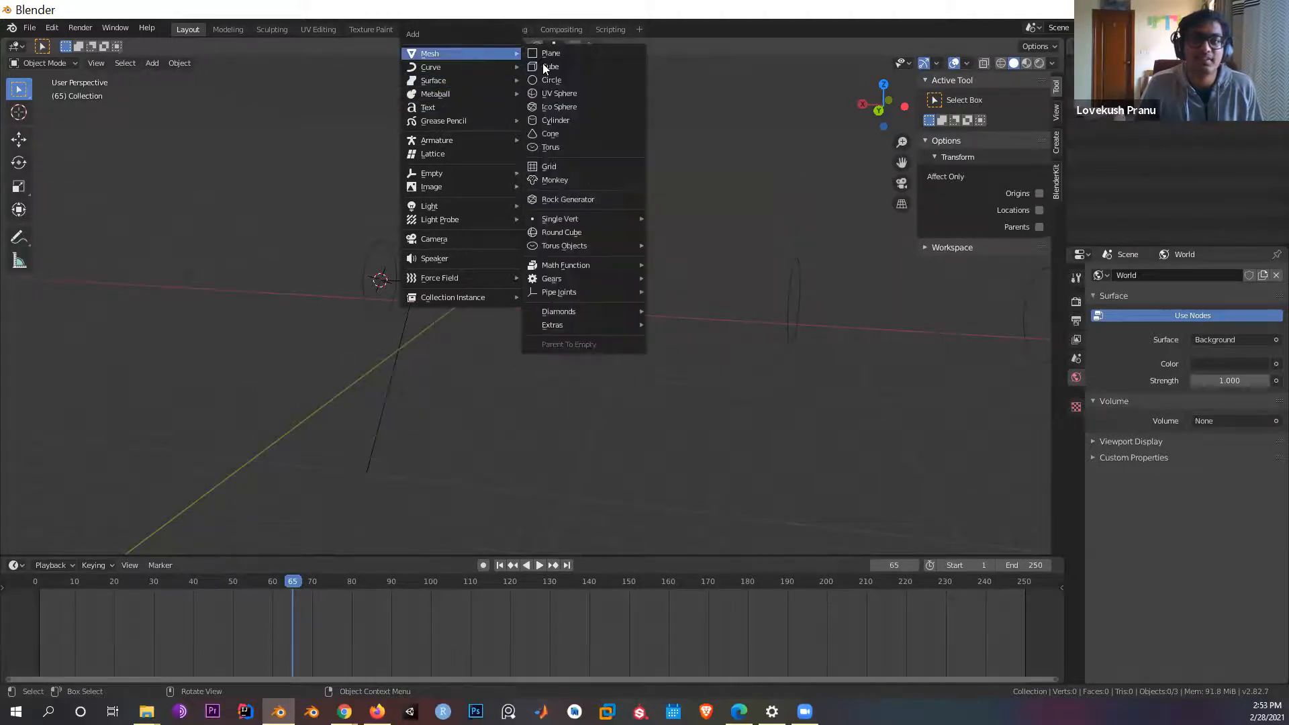
left_click(570, 107)
middle_click_drag(552, 184, 575, 346)
scroll(575, 342, "up", 3)
middle_click_drag(494, 343, 562, 346)
scroll(561, 345, "up", 2)
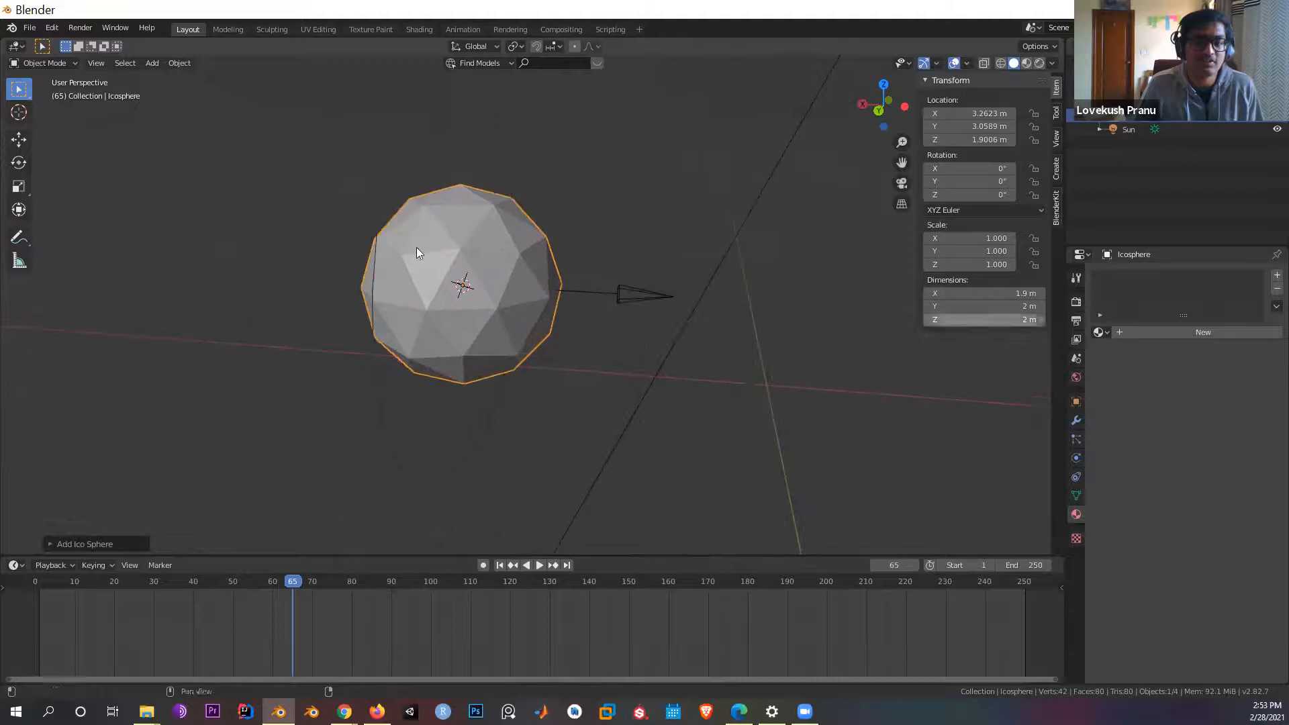
Step: Try the ico sphere with subdivisions raised to 4, and bring them back to 2
left_click(50, 544)
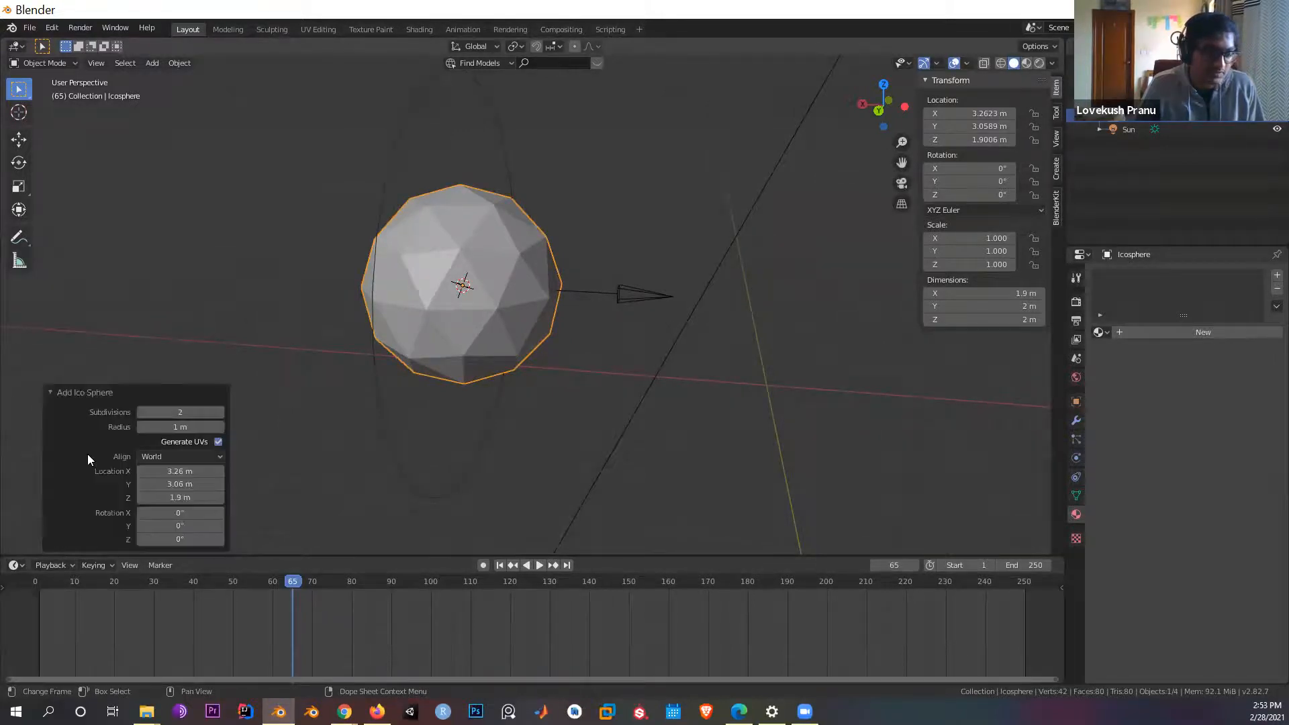
left_click(220, 412)
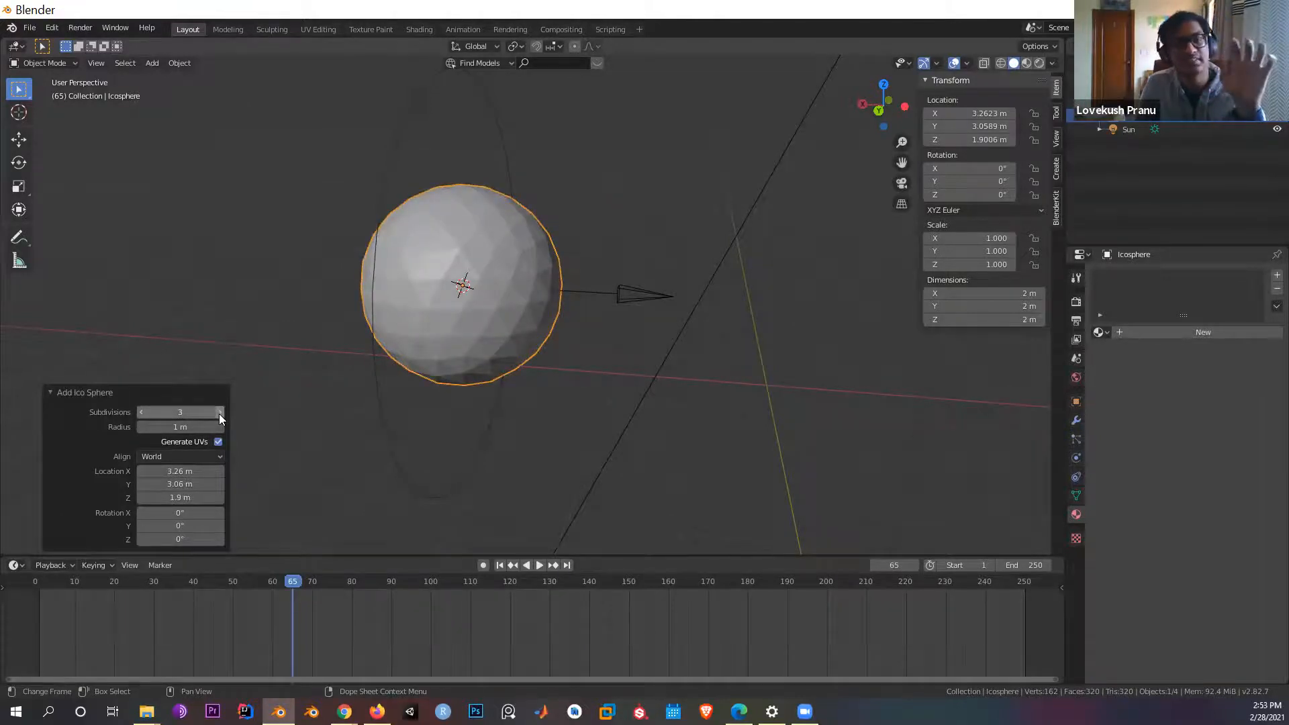
left_click(220, 412)
left_click(141, 412)
left_click(140, 411)
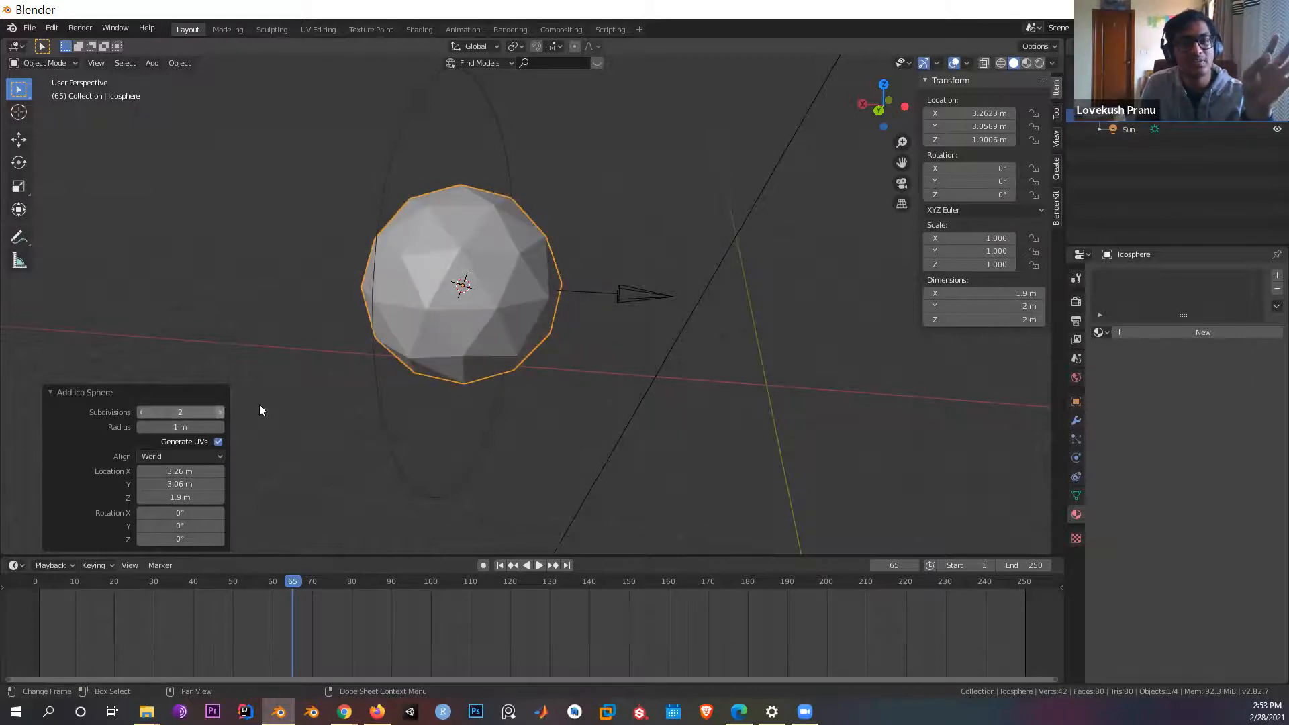
Step: Try smooth shading on the ico sphere and undo it
right_click(481, 302)
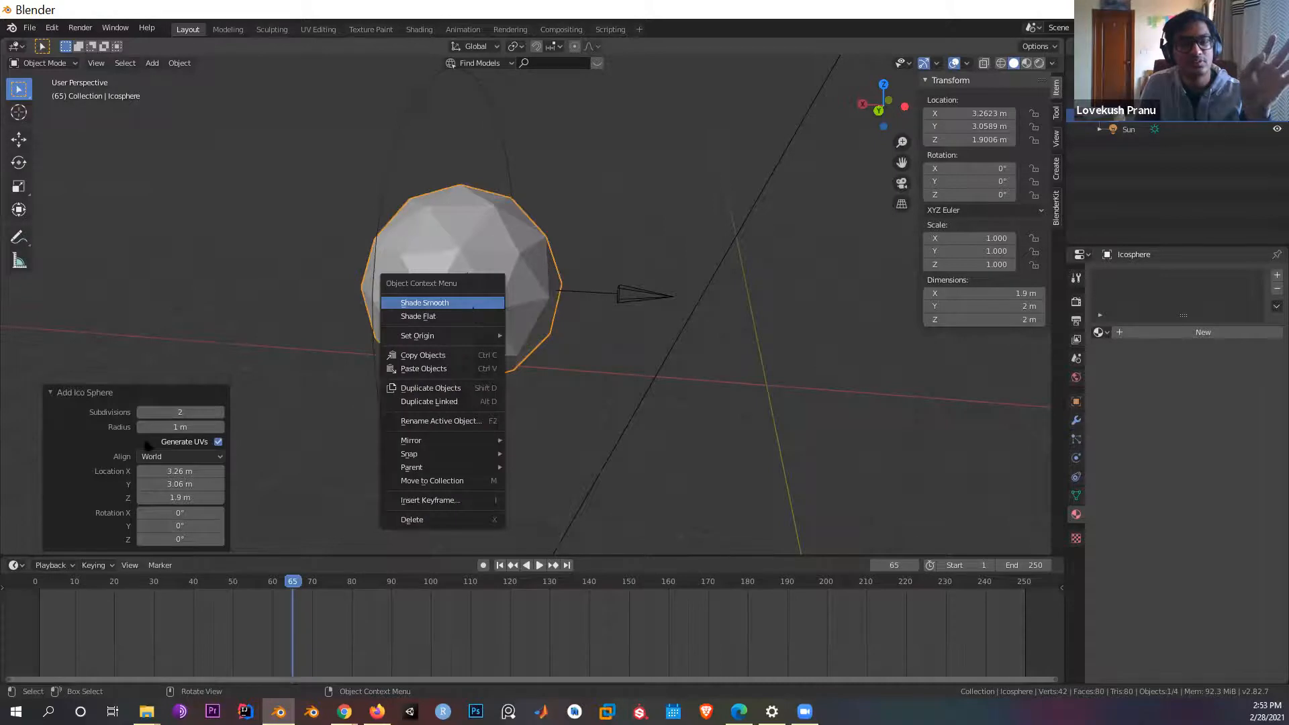
left_click(473, 303)
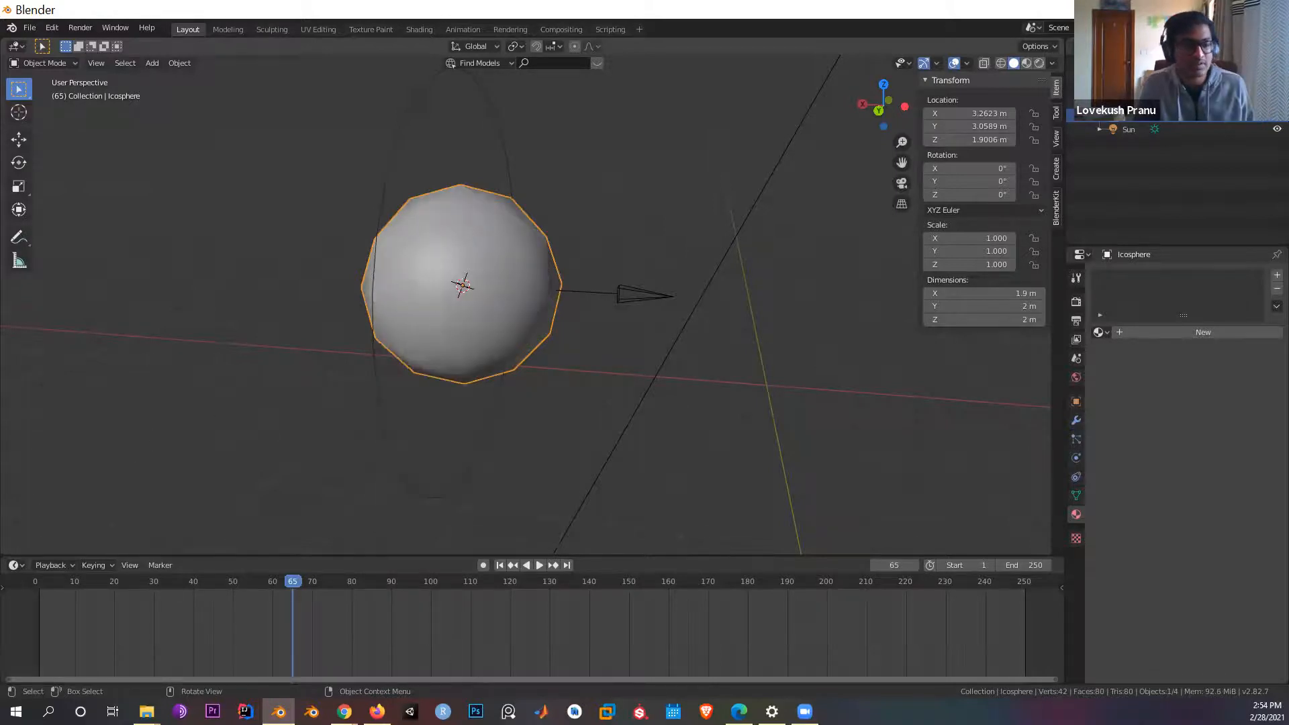
key("ctrl+z")
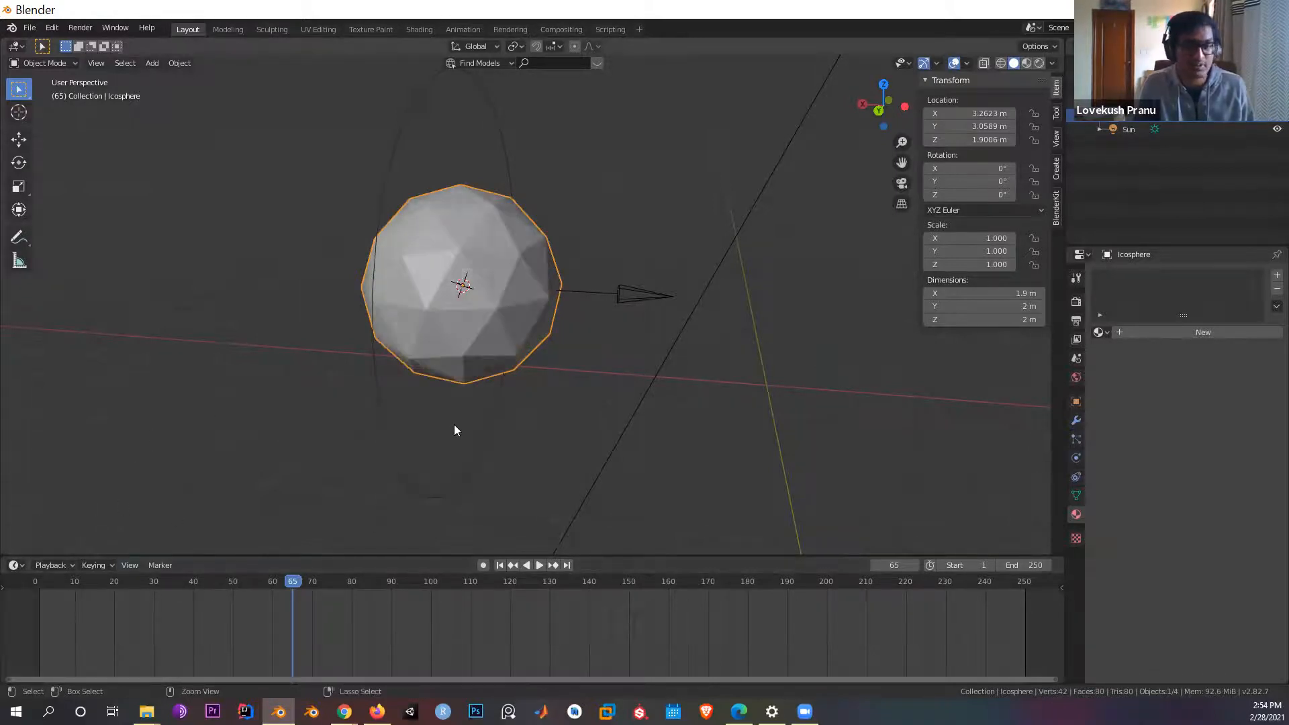
Step: Delete the ico sphere and add a fresh one at the 3D cursor
key("x")
left_click(634, 365)
key("shift+a")
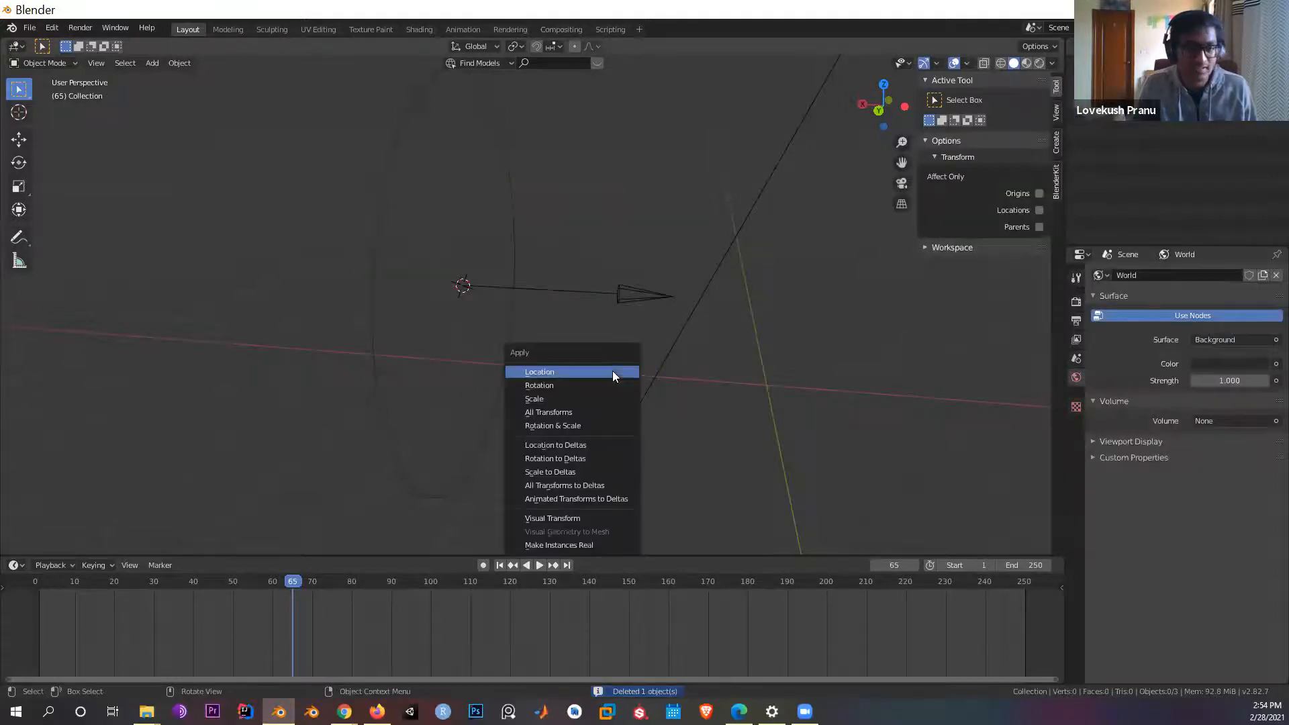
key("shift+a")
mouse_move(653, 294)
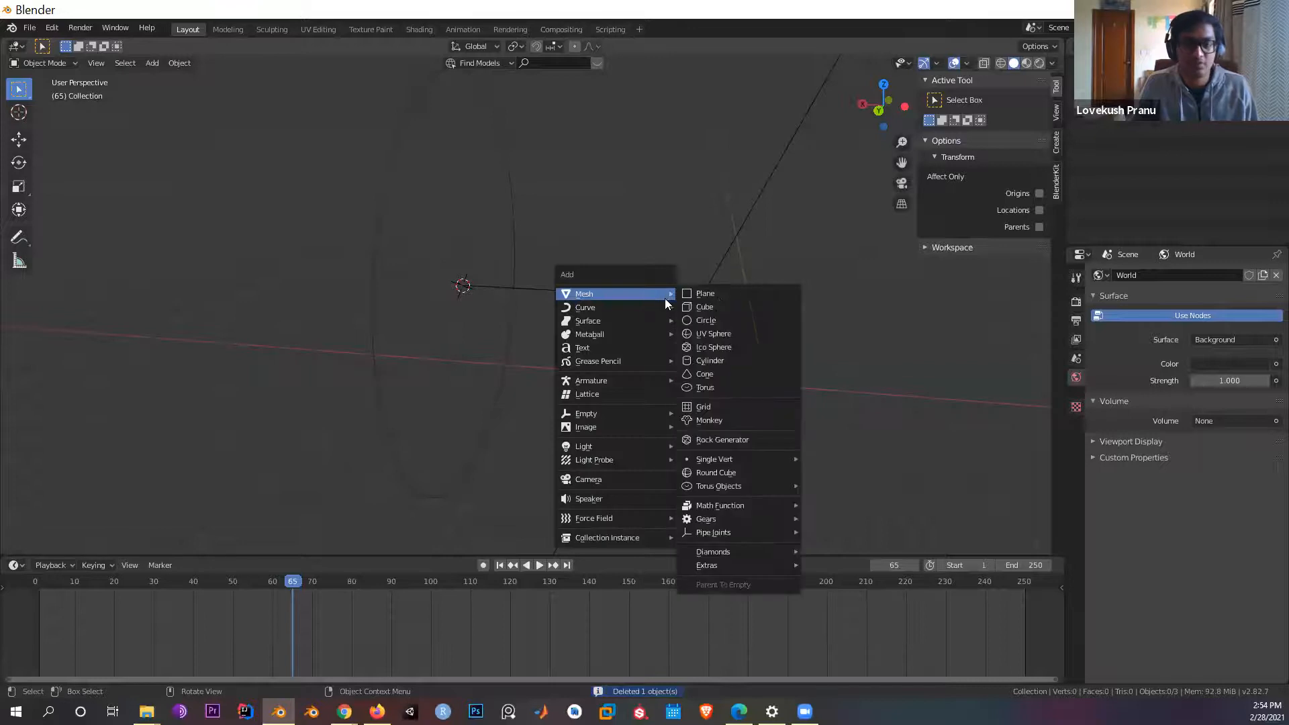
key("Return")
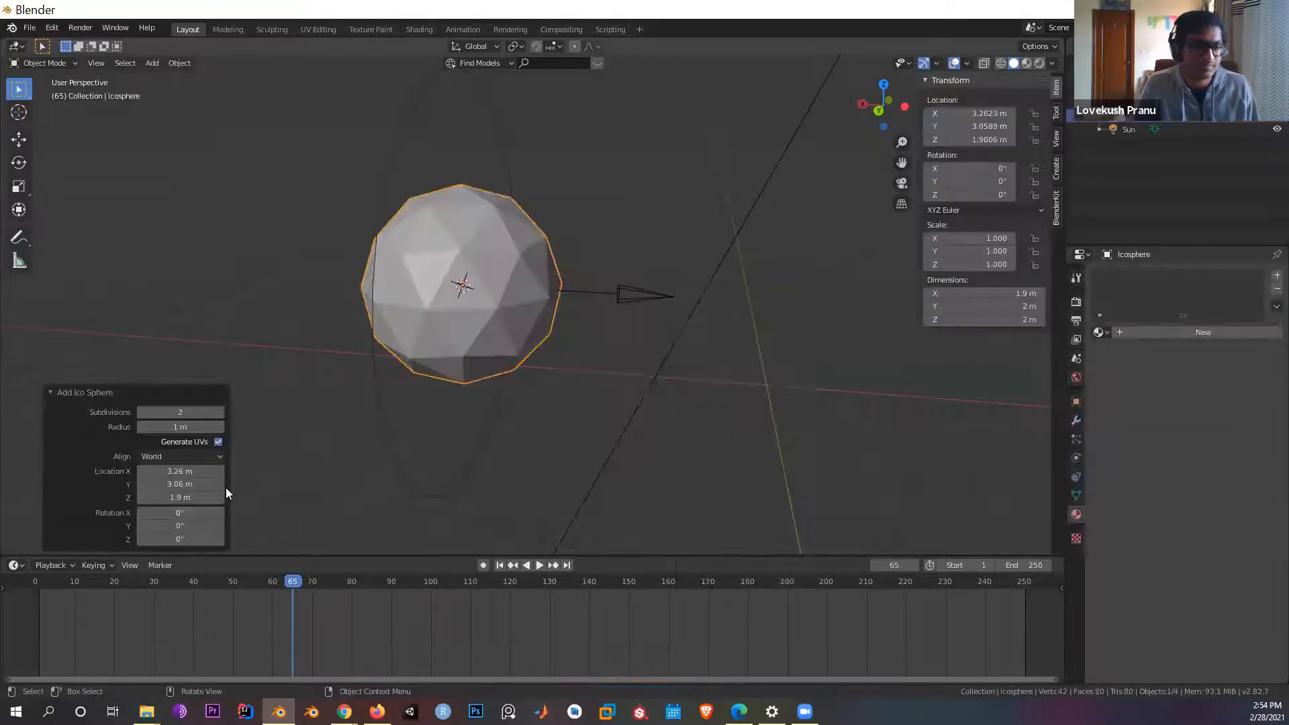
Step: Shift the new ico sphere's X location to about 3.83 m and delete the sphere
left_click_drag(227, 470, 226, 471)
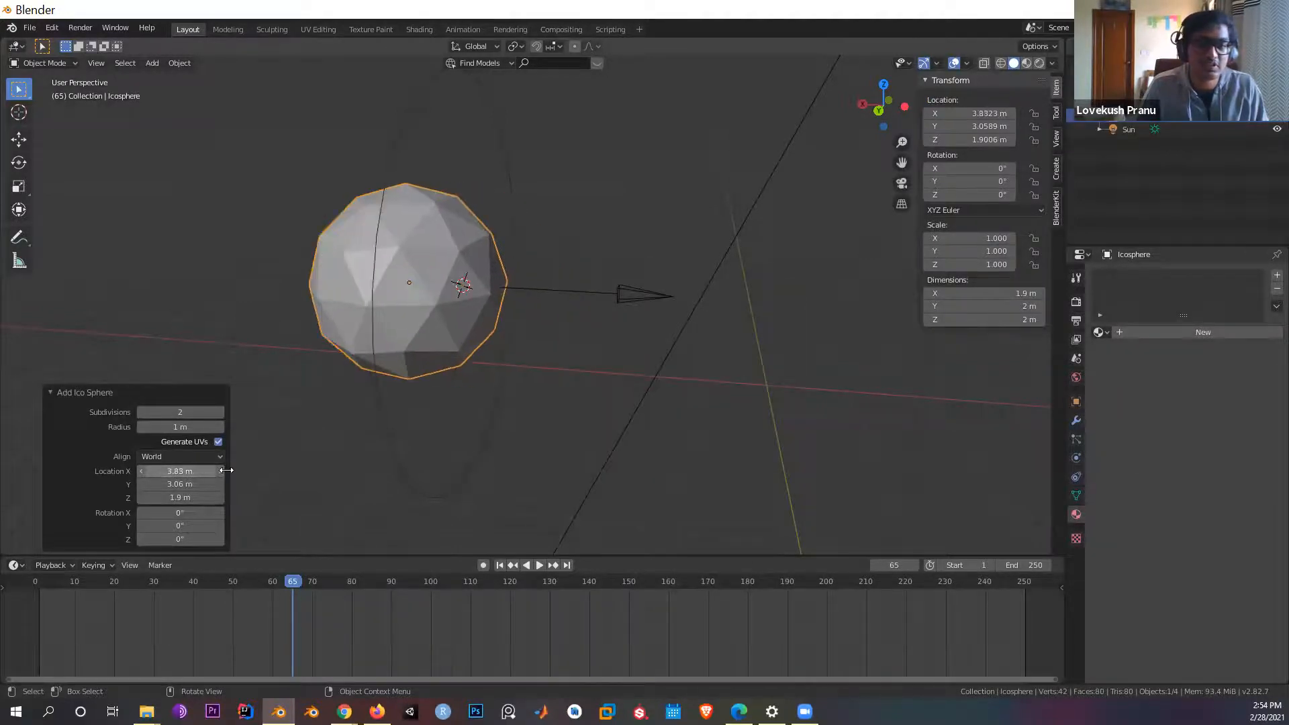
left_click(202, 471)
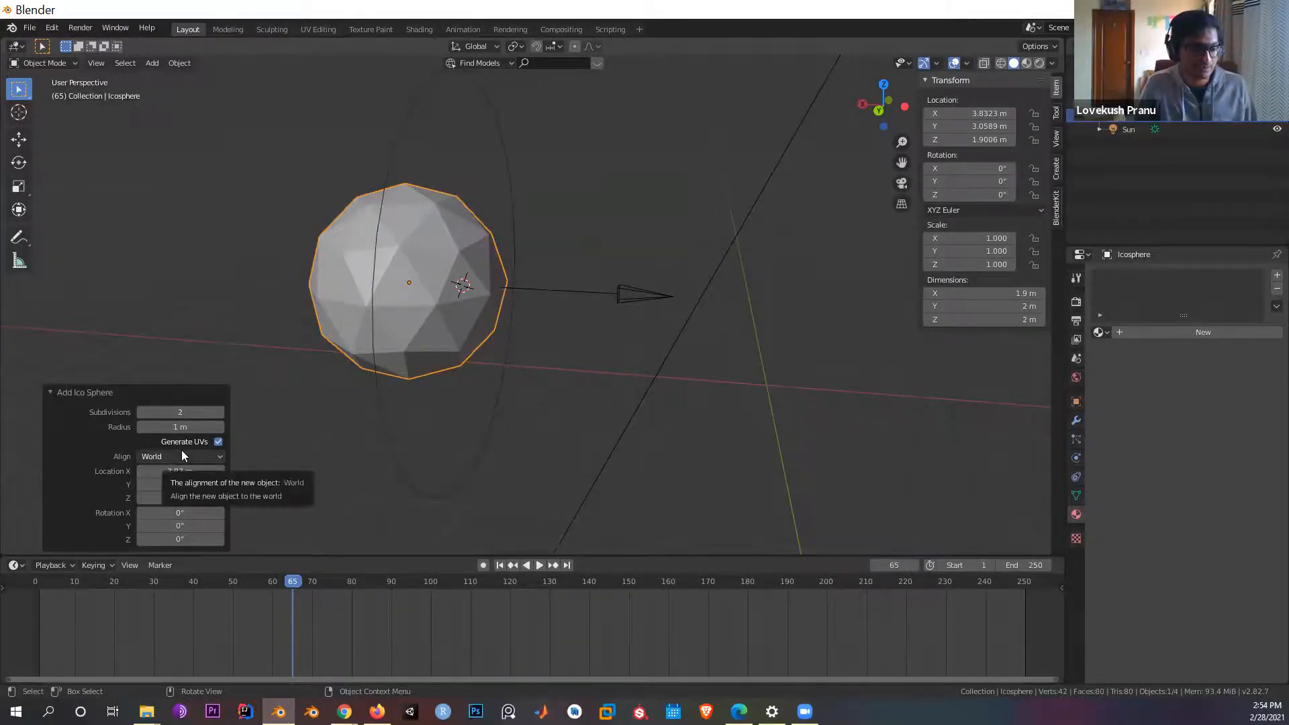
key("Delete")
Step: Add another ico sphere at the 3D cursor and set its subdivisions to 4
key("shift+a")
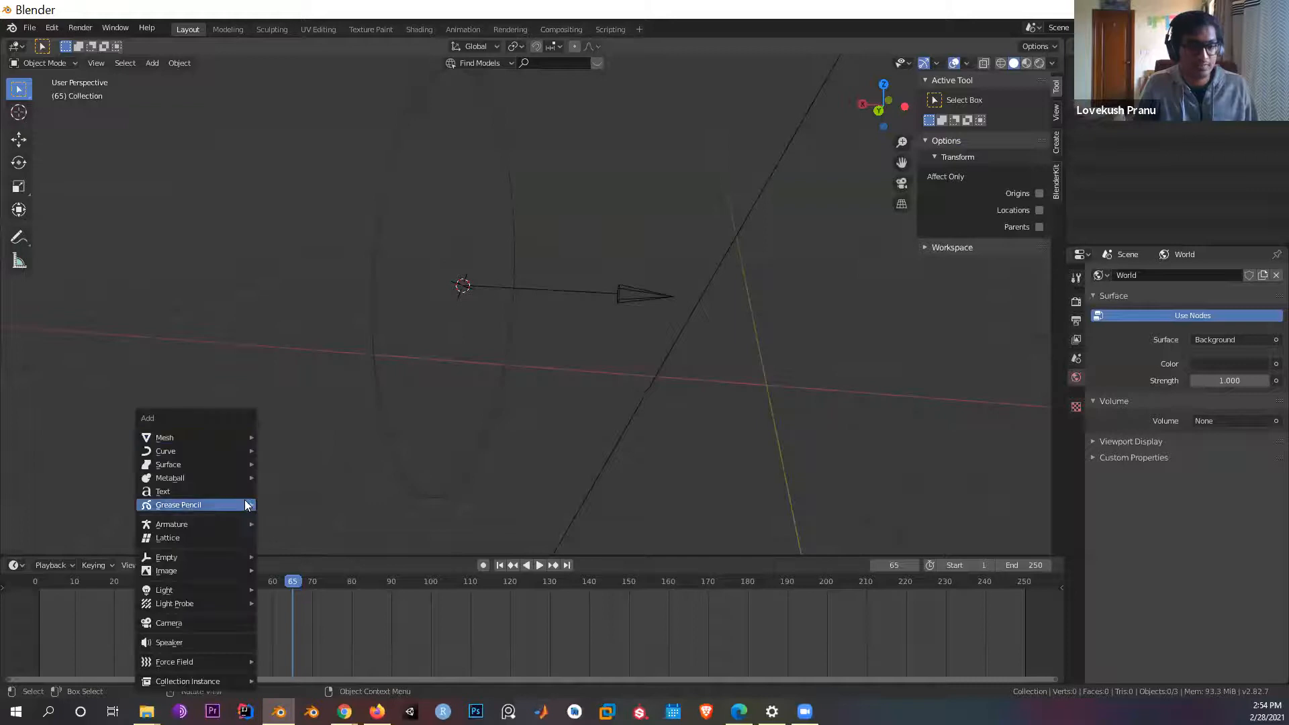
mouse_move(229, 437)
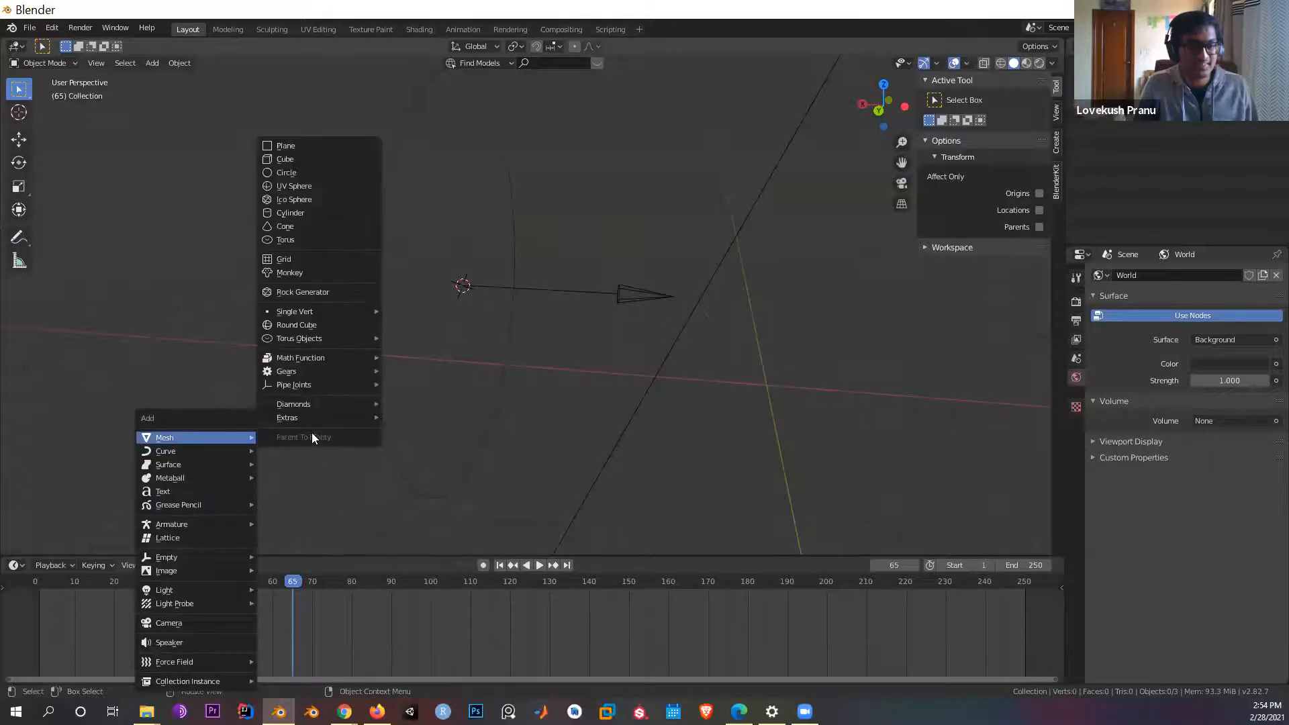
left_click(302, 200)
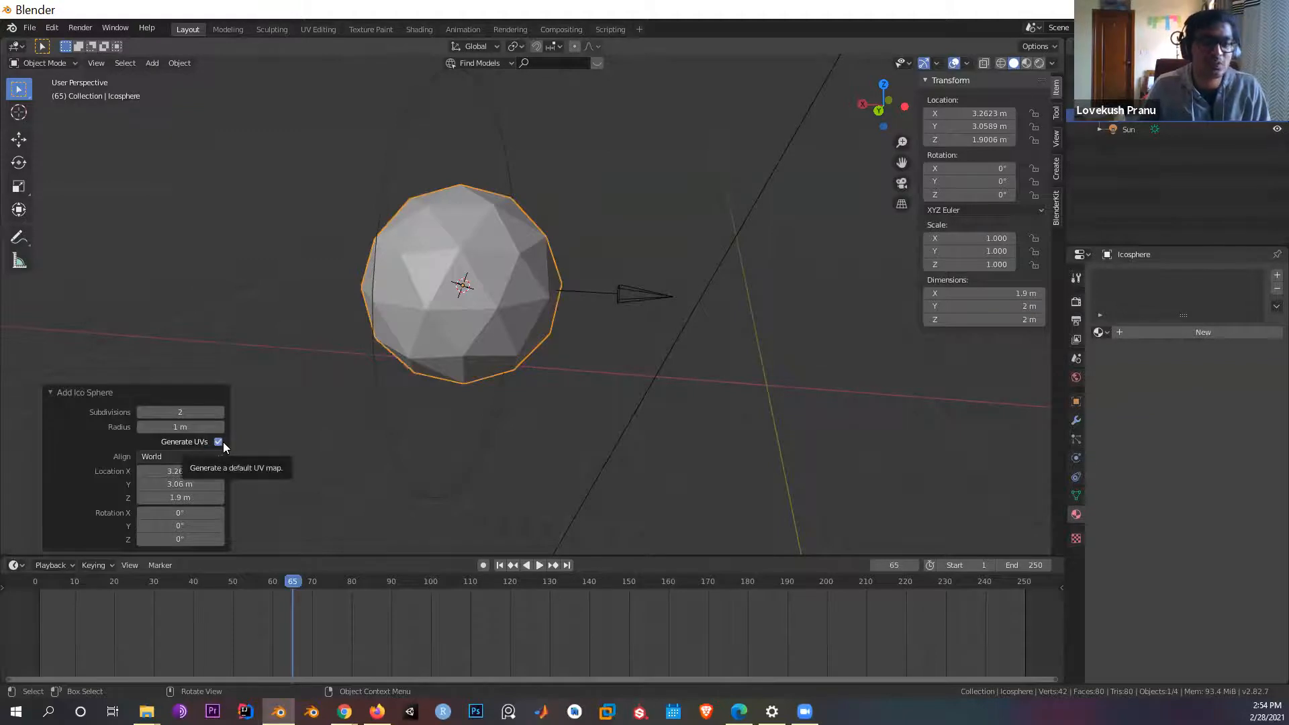
middle_click_drag(652, 435, 537, 434)
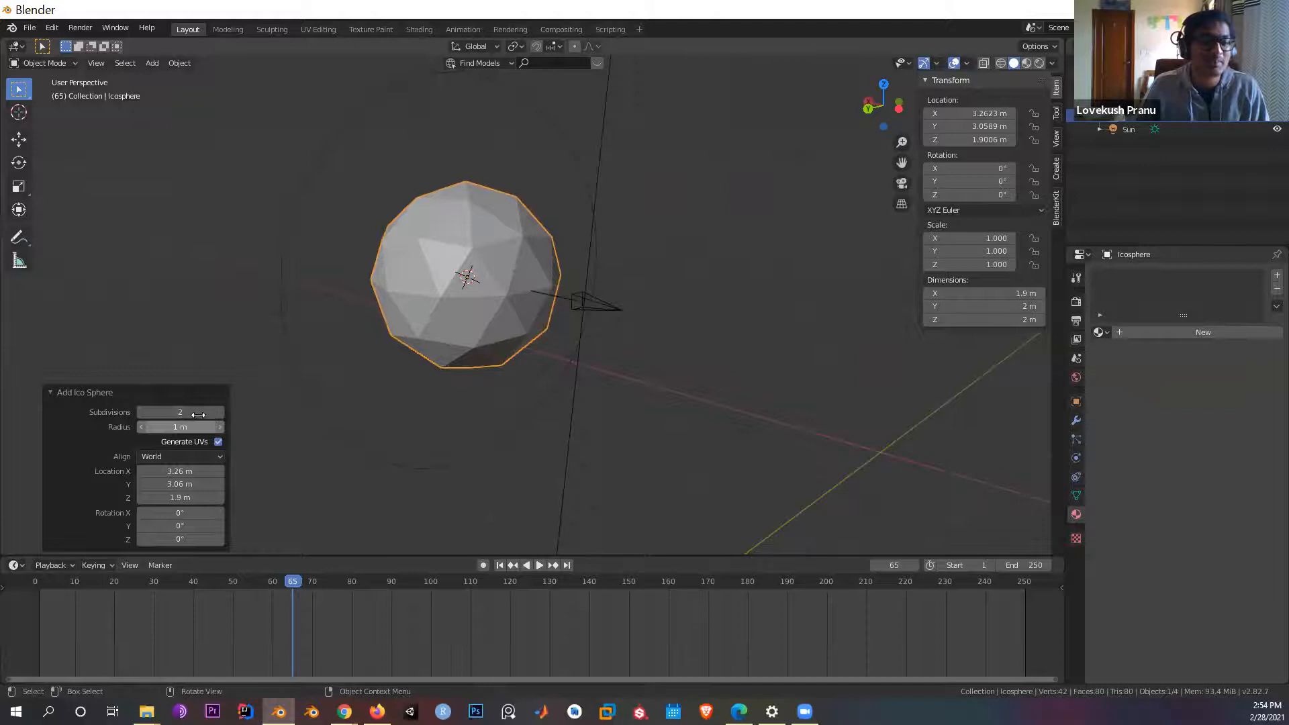
left_click(219, 413)
left_click(218, 412)
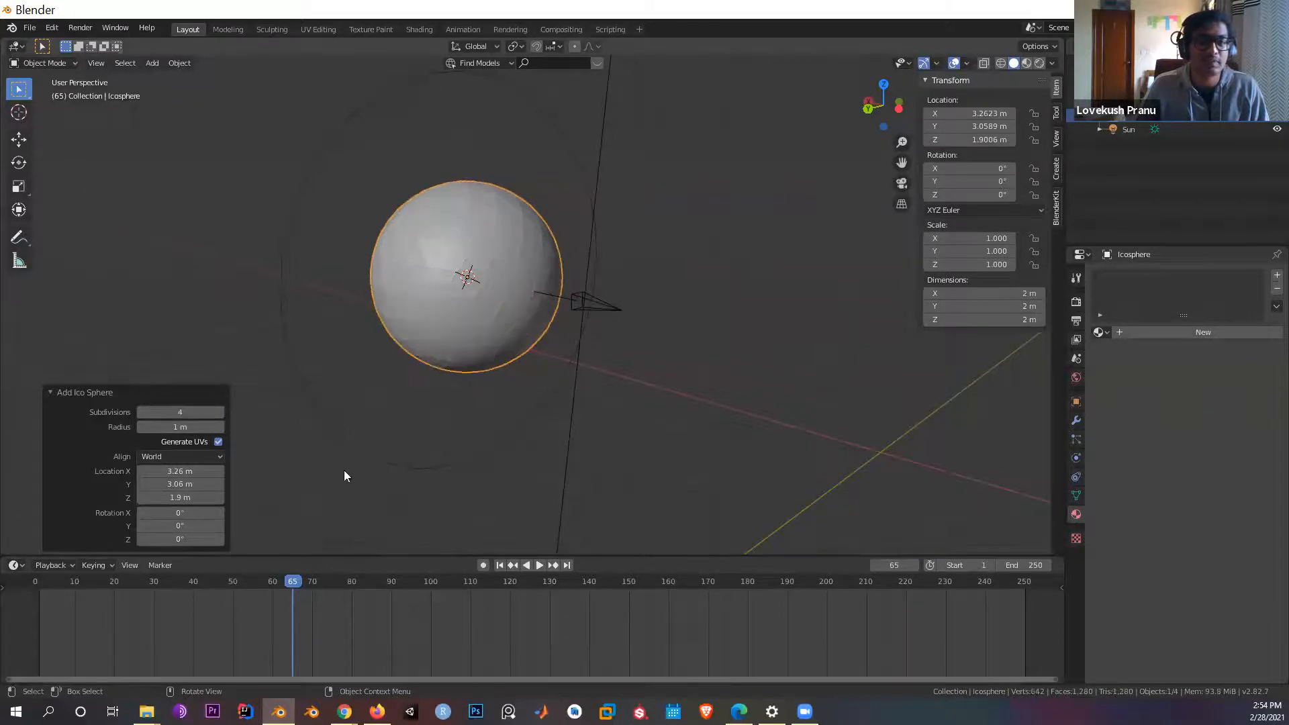
Step: Select the ico sphere and create a new material for it
left_click(495, 462)
middle_click_drag(467, 382, 514, 379)
right_click(473, 302)
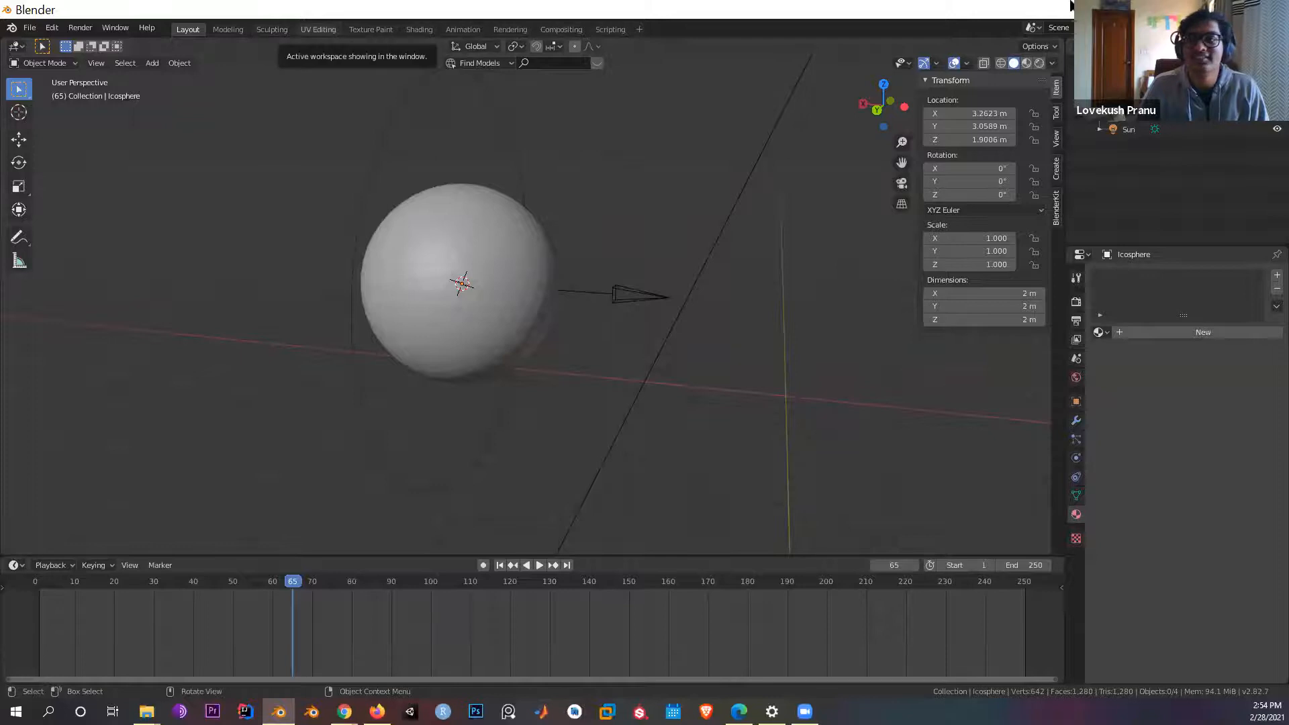
left_click(426, 317)
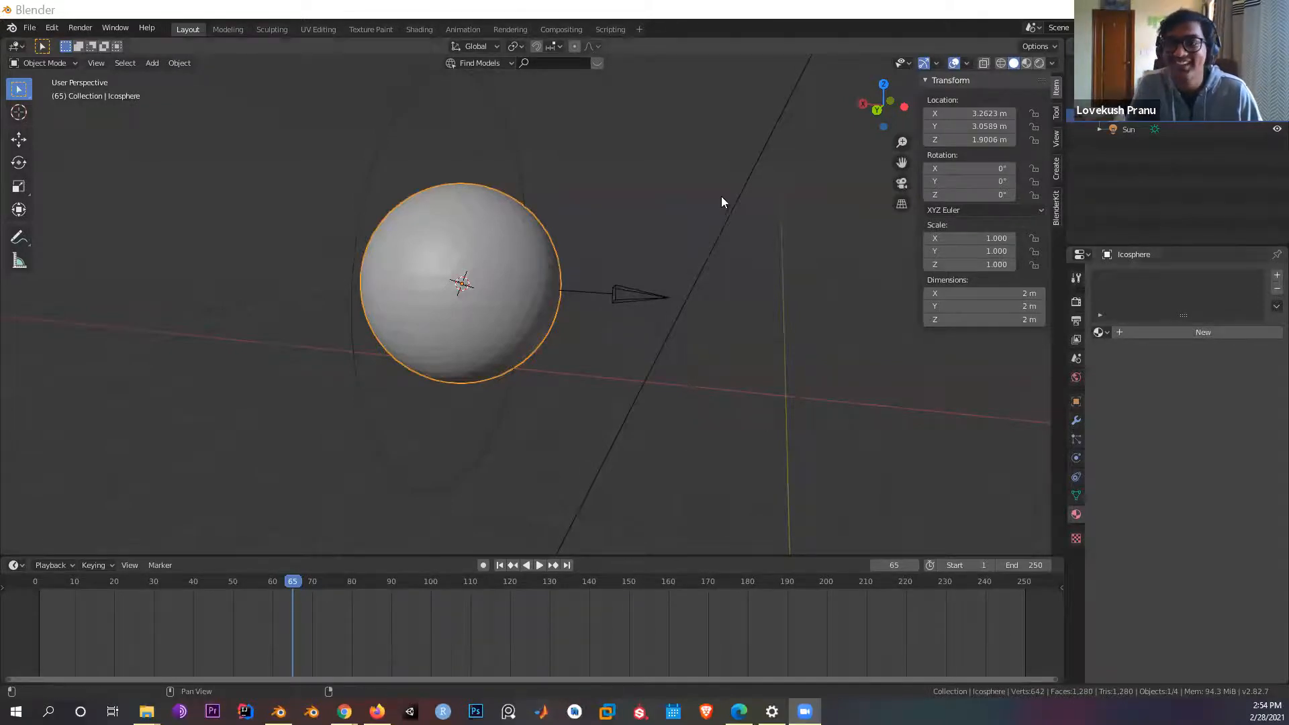
middle_click_drag(876, 434, 530, 403)
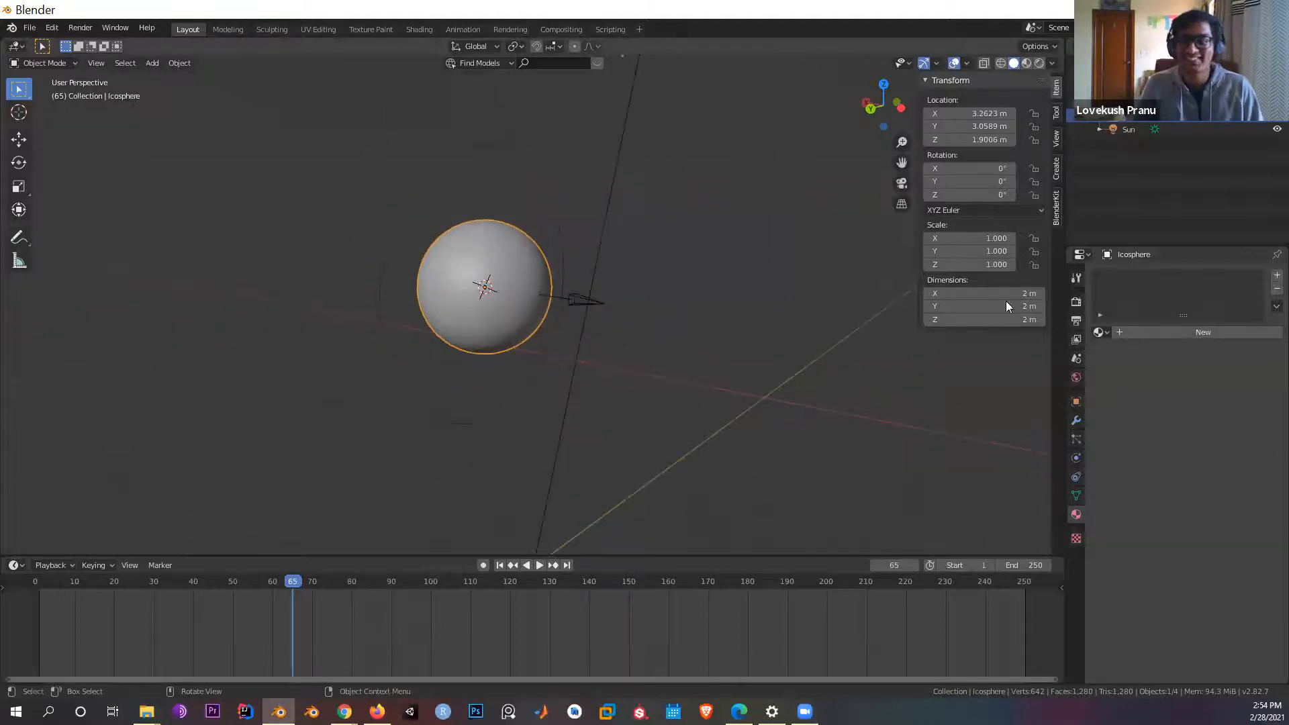
left_click(1186, 334)
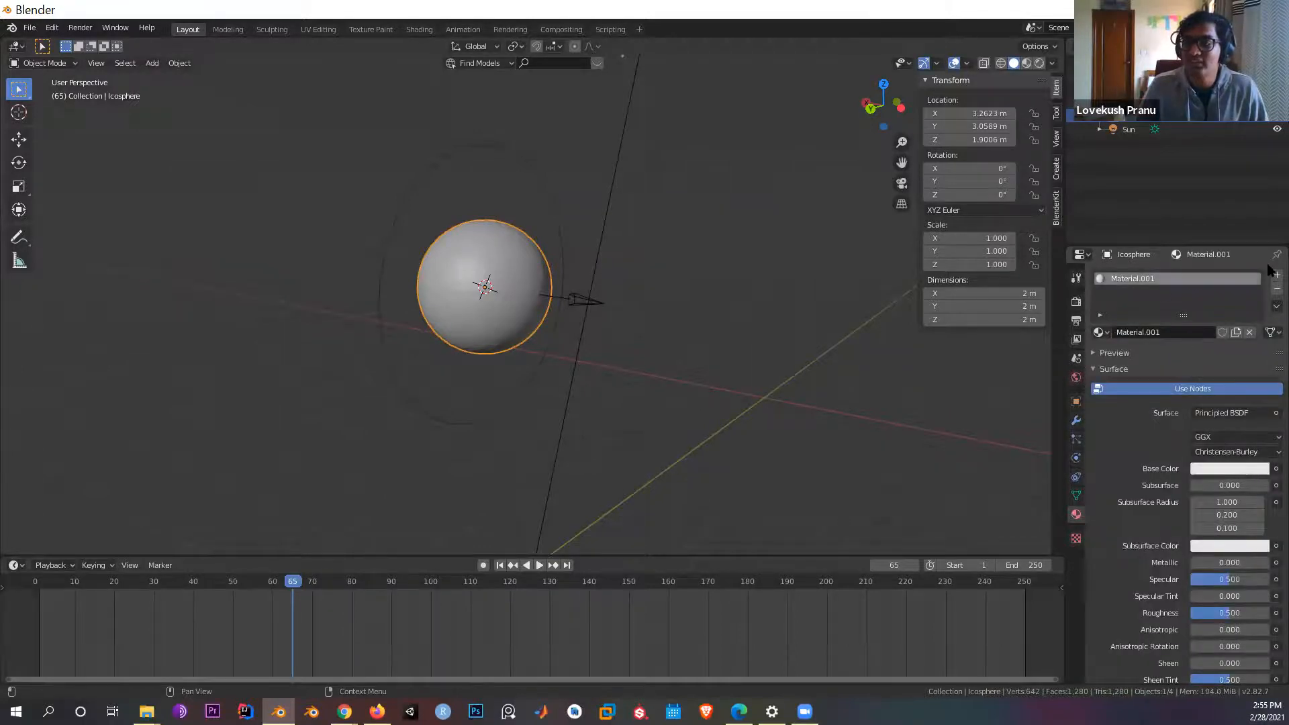
Step: Examine the ico sphere up close and look through its material's Principled BSDF surface settings
middle_click_drag(609, 346, 552, 332)
scroll(552, 332, "up", 2)
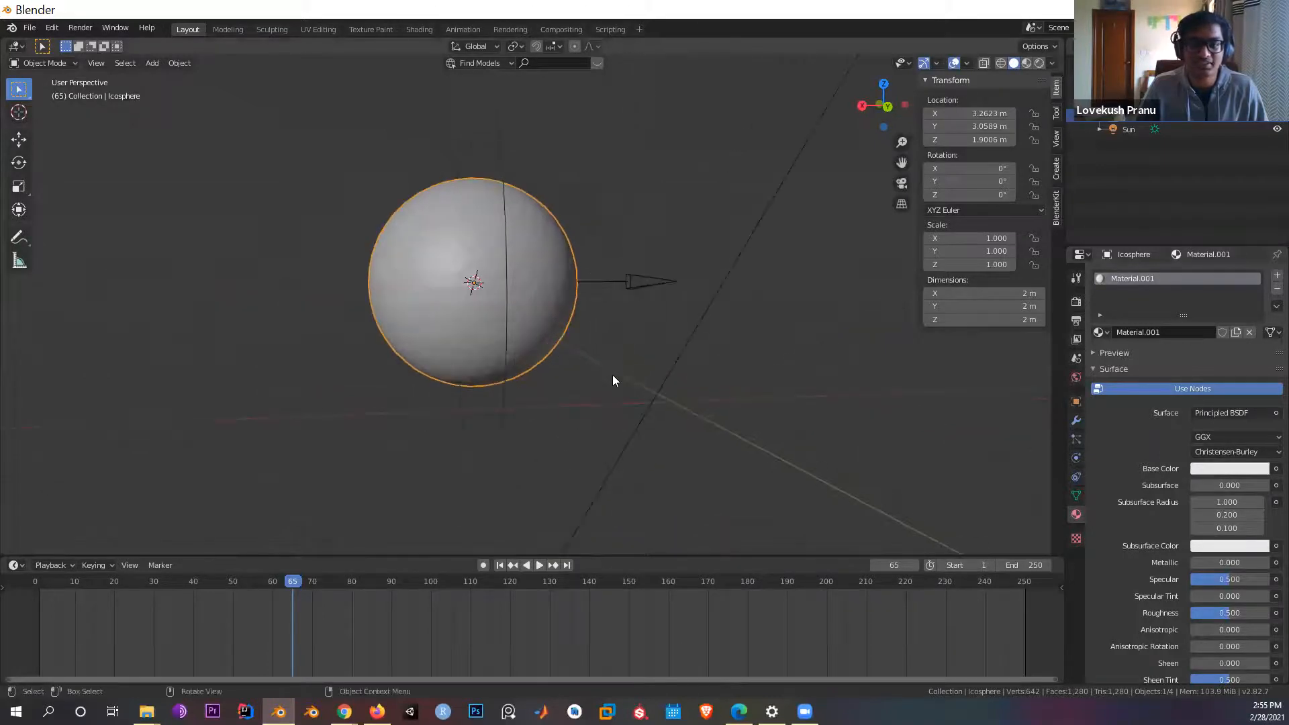
middle_click_drag(612, 376, 563, 369)
scroll(563, 369, "up", 3)
middle_click_drag(619, 409, 722, 453, "shift")
scroll(1201, 471, "down", 1)
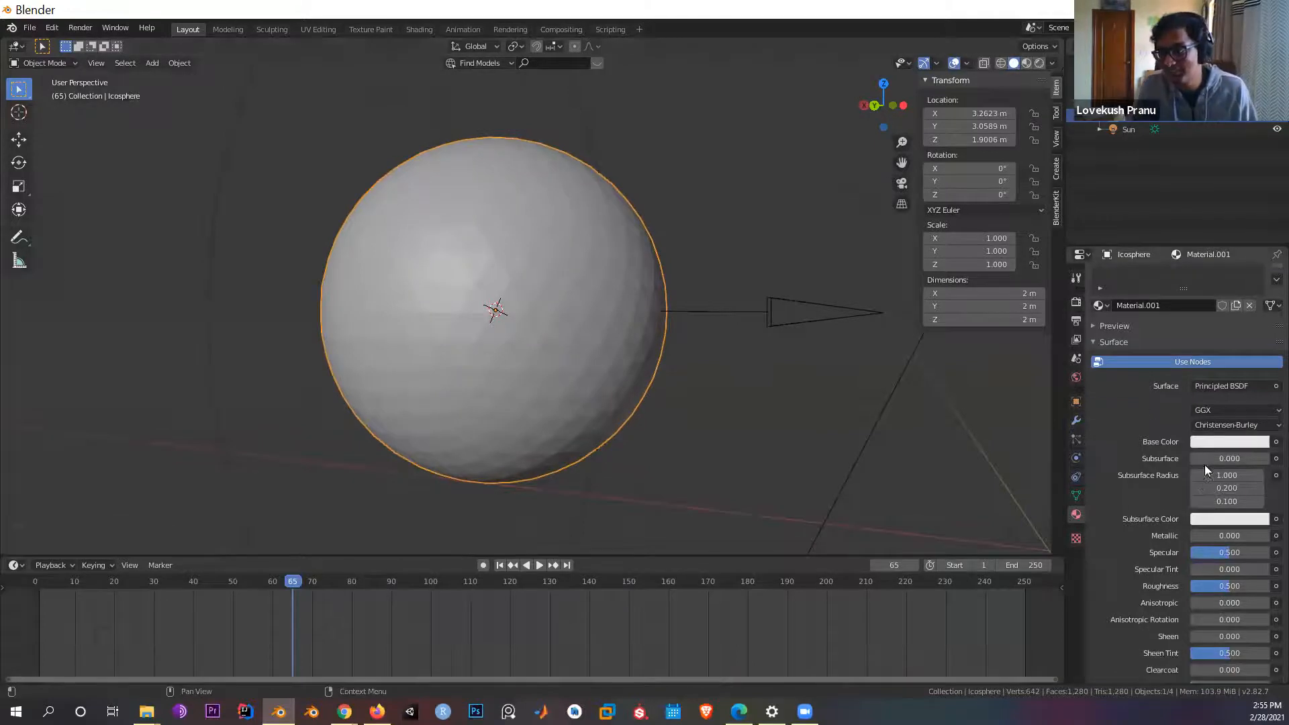
scroll(1219, 400, "down", 3)
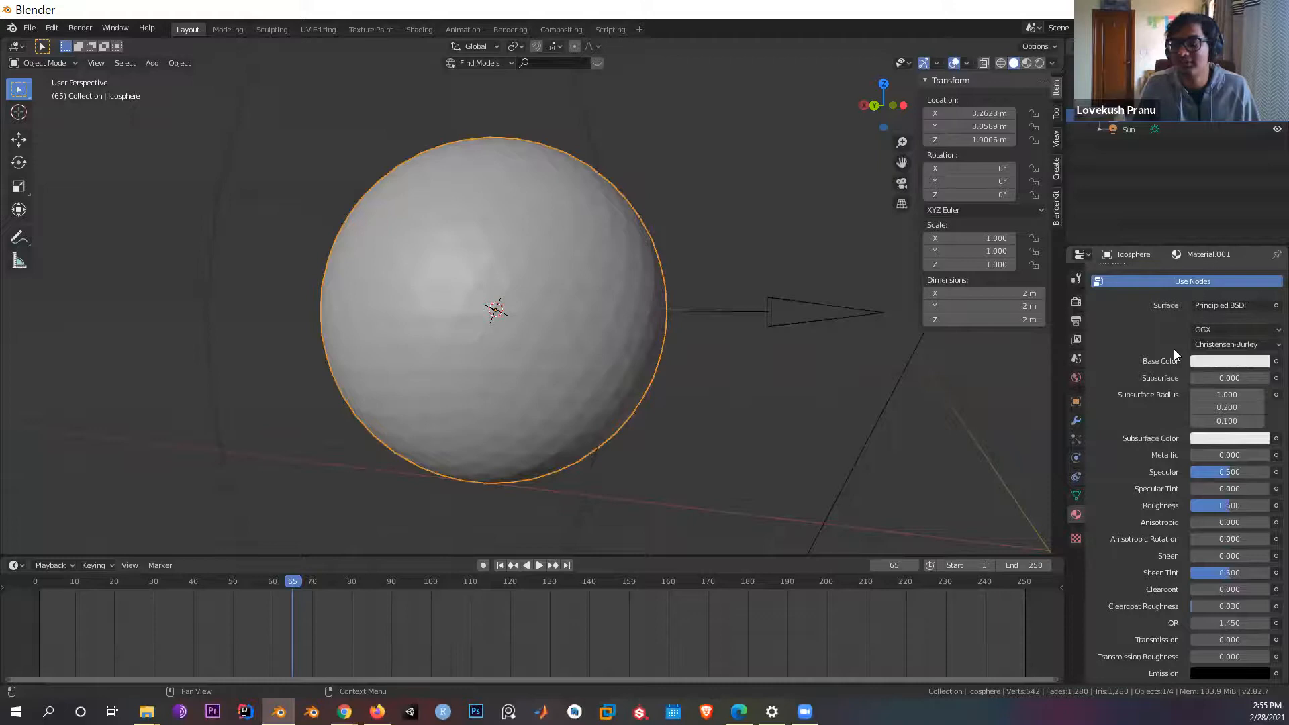
scroll(1179, 436, "down", 5)
scroll(1174, 522, "up", 2)
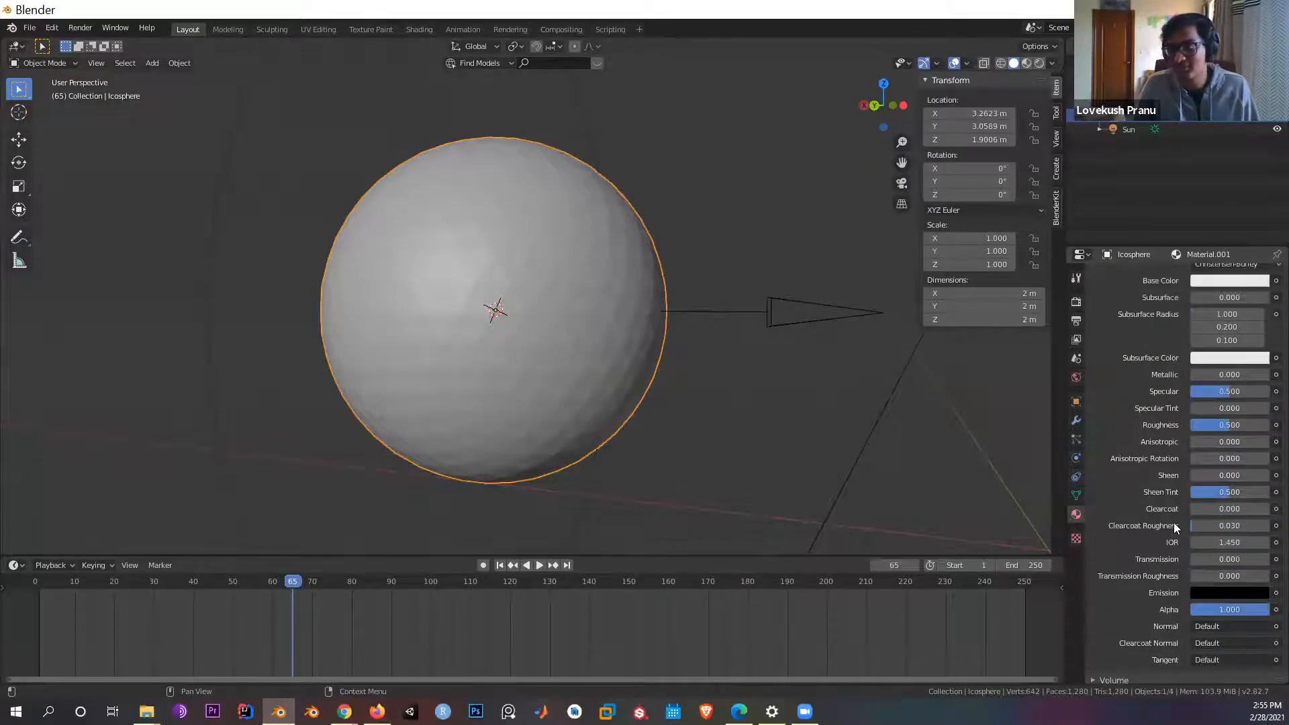
Step: Switch the viewport to Rendered shading with the ico sphere shown up close
key("z")
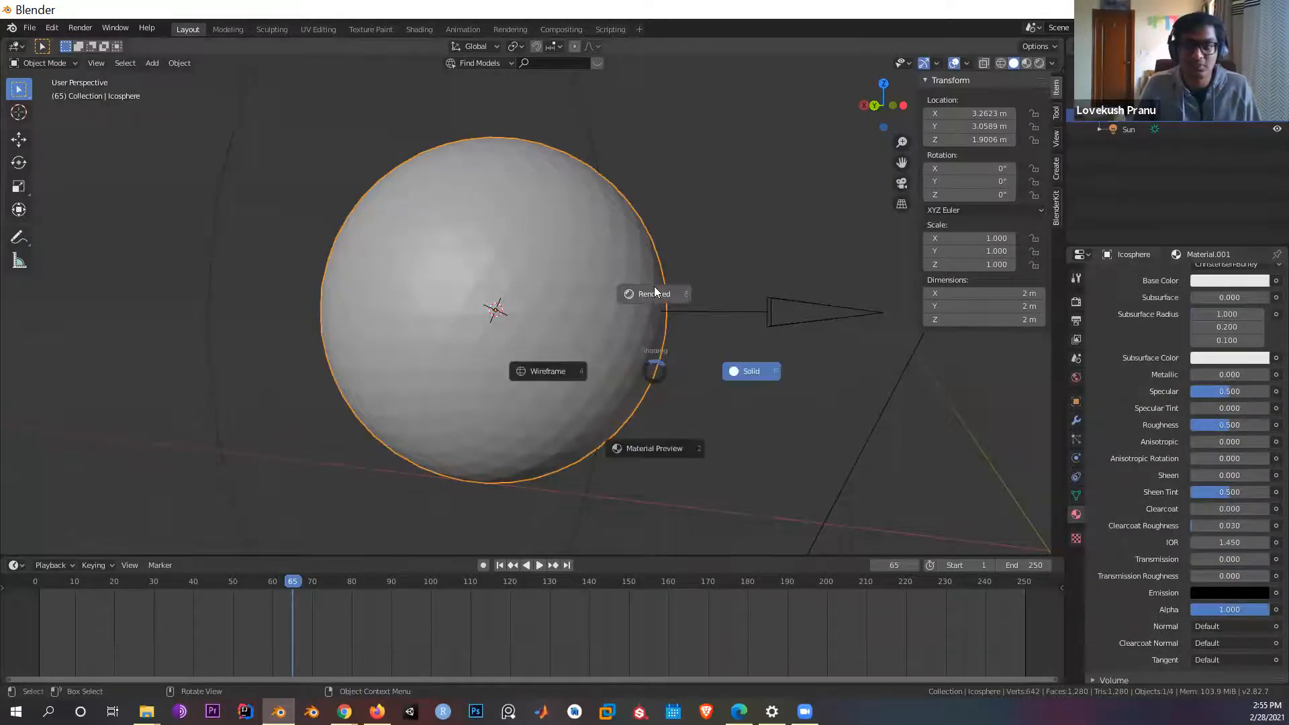
left_click(678, 309)
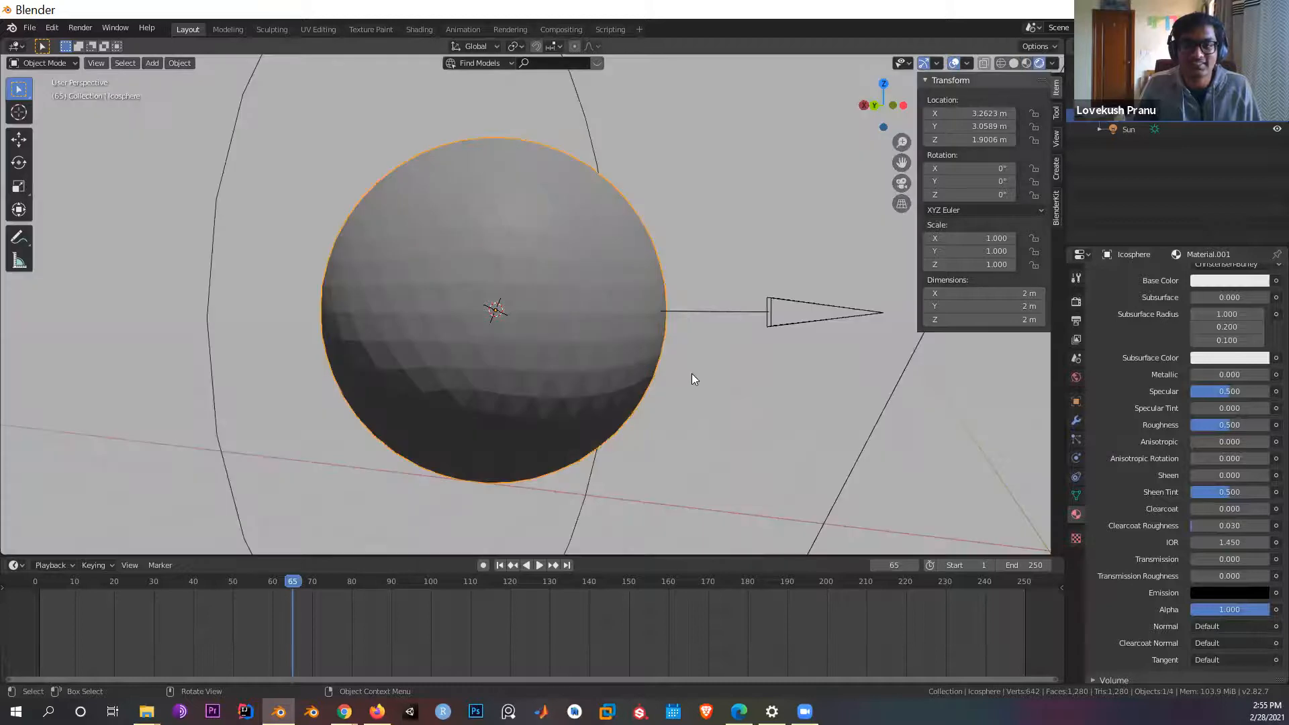
scroll(691, 376, "down", 2)
scroll(694, 384, "up", 3)
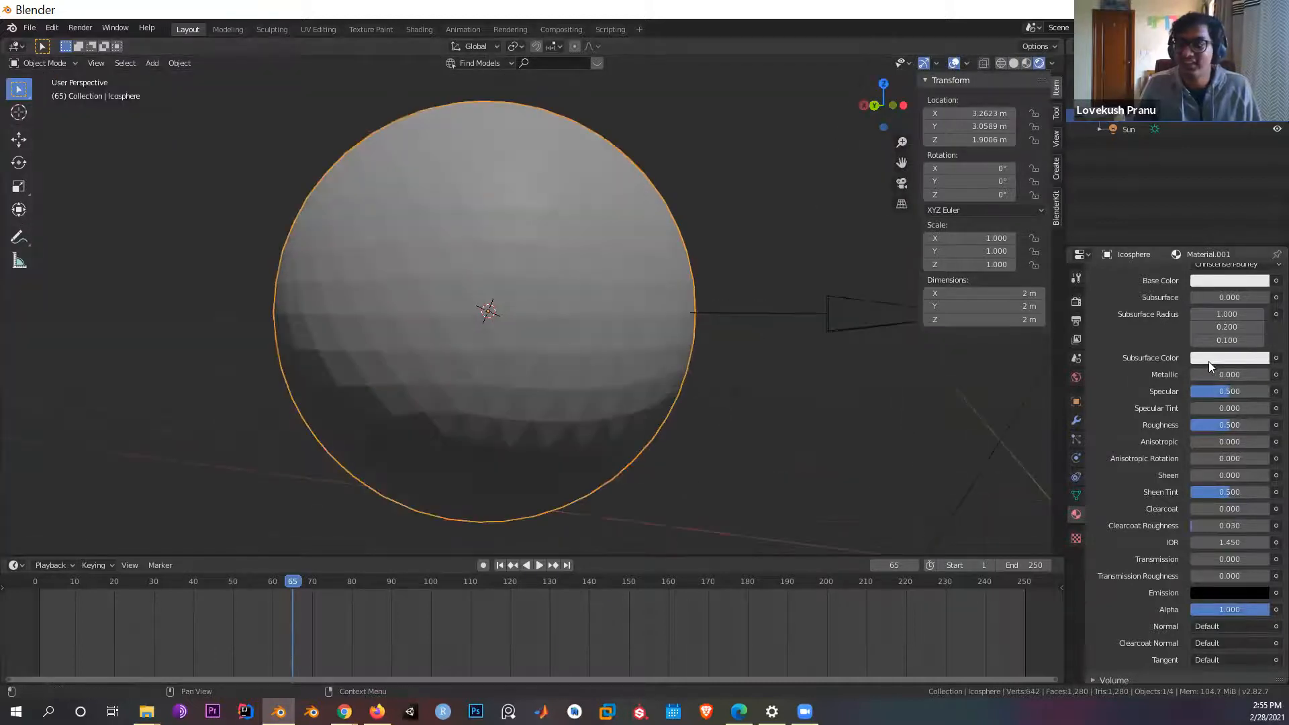
Step: Open the material's Base Color picker and look through its HSV, RGB and Hex value modes
left_click(1211, 359)
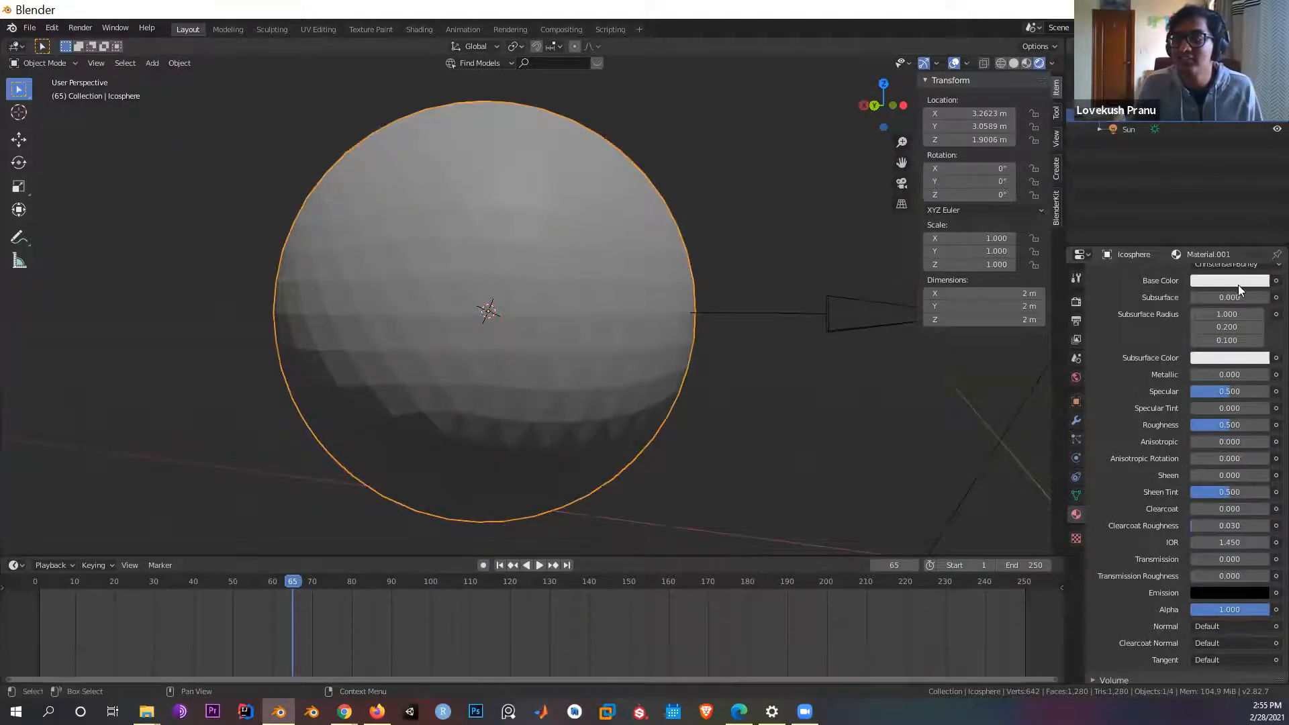
left_click(1233, 282)
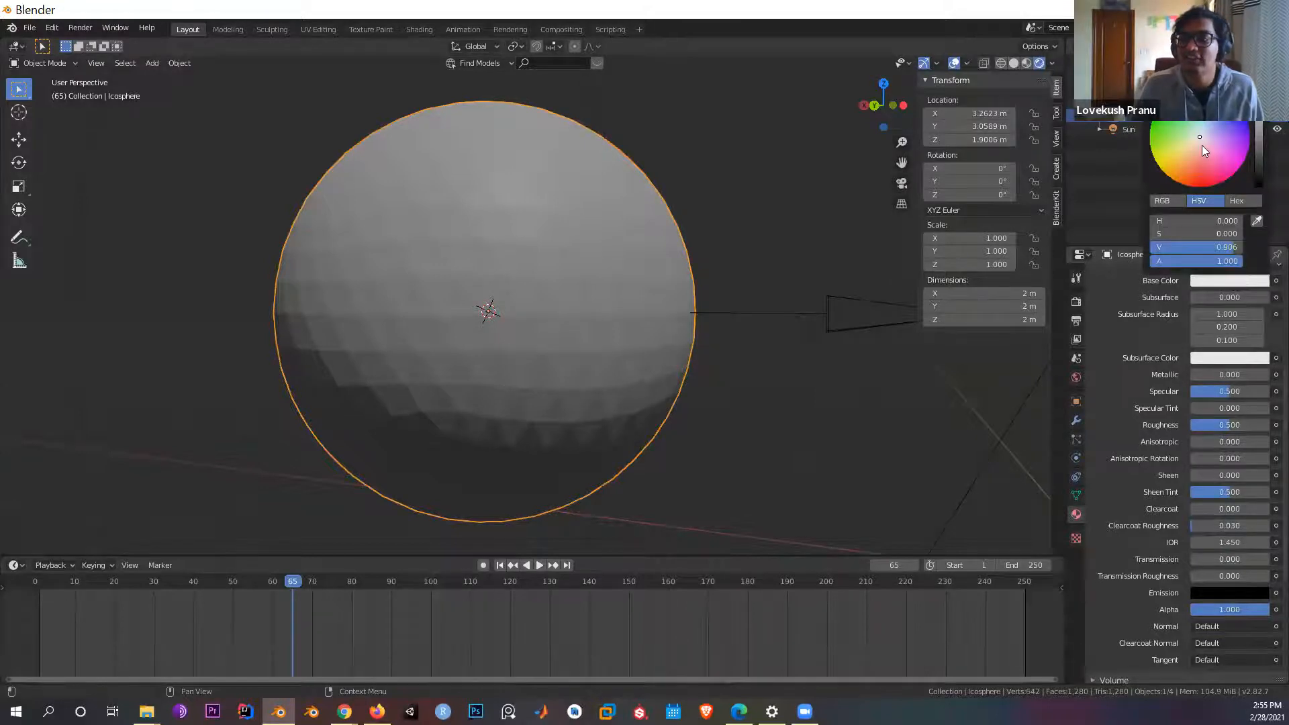
left_click(1213, 278)
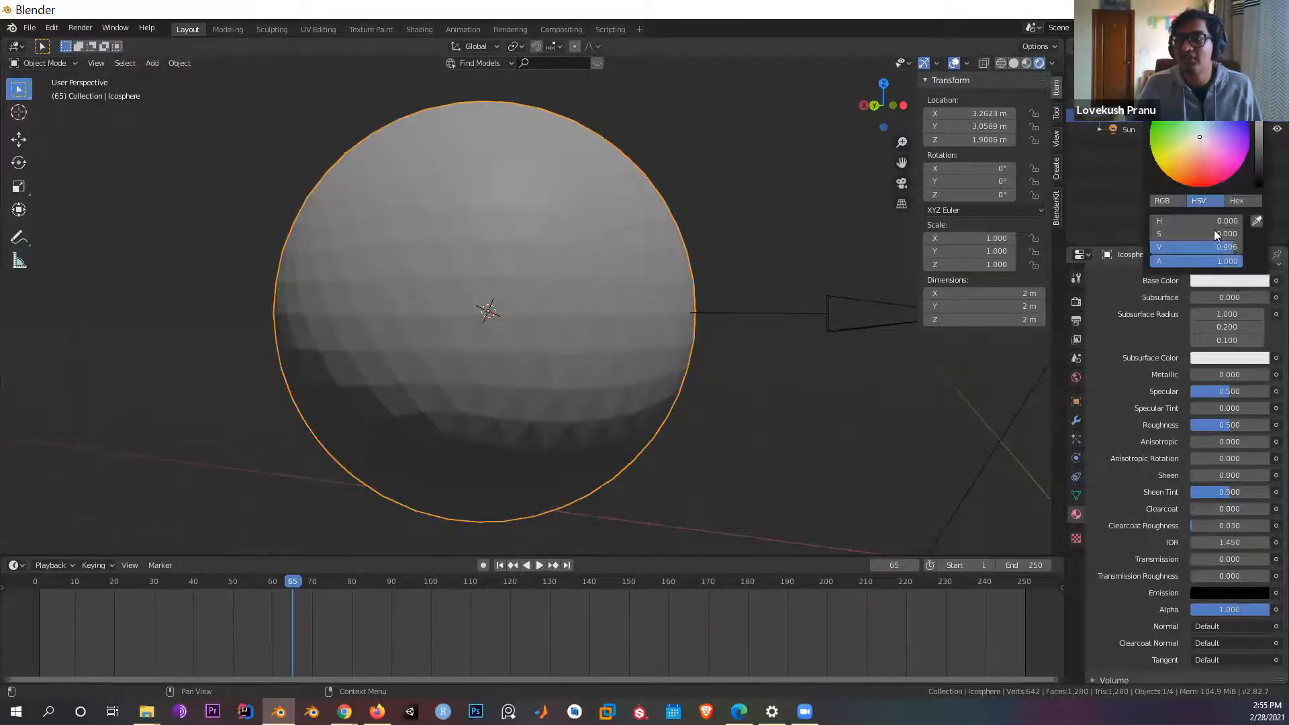
left_click(1163, 202)
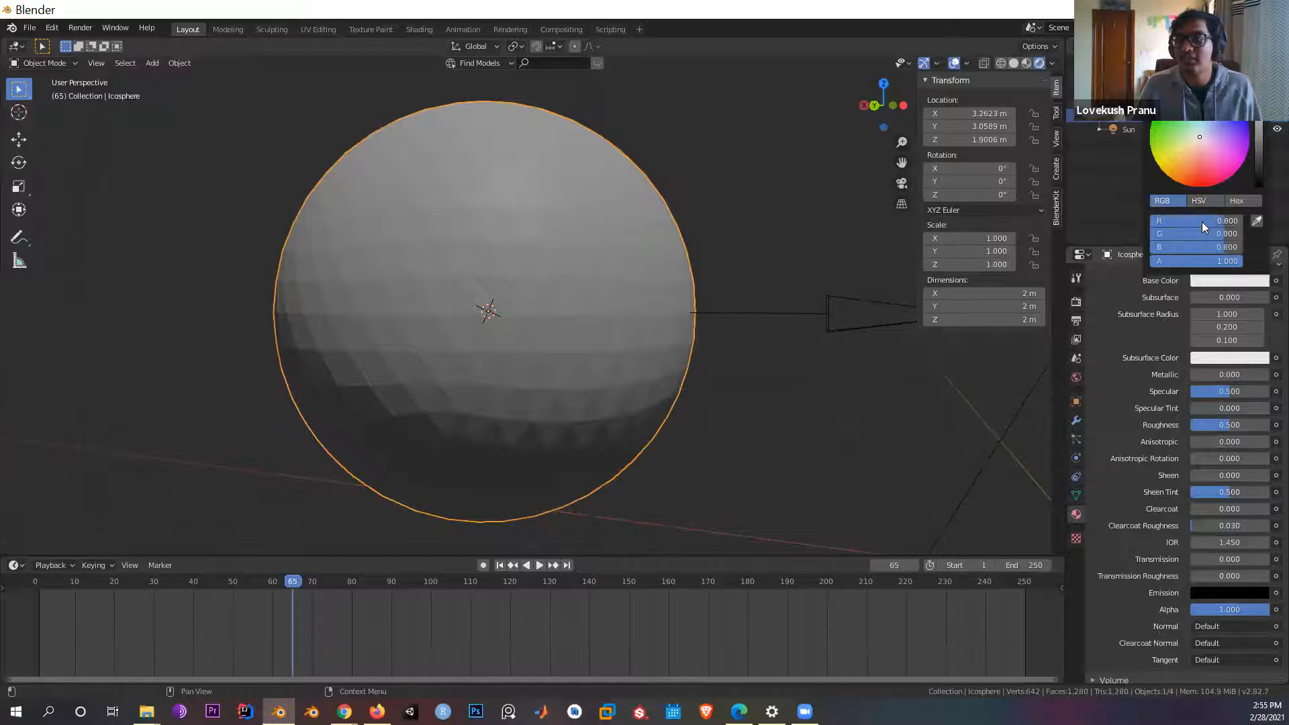
left_click(1237, 200)
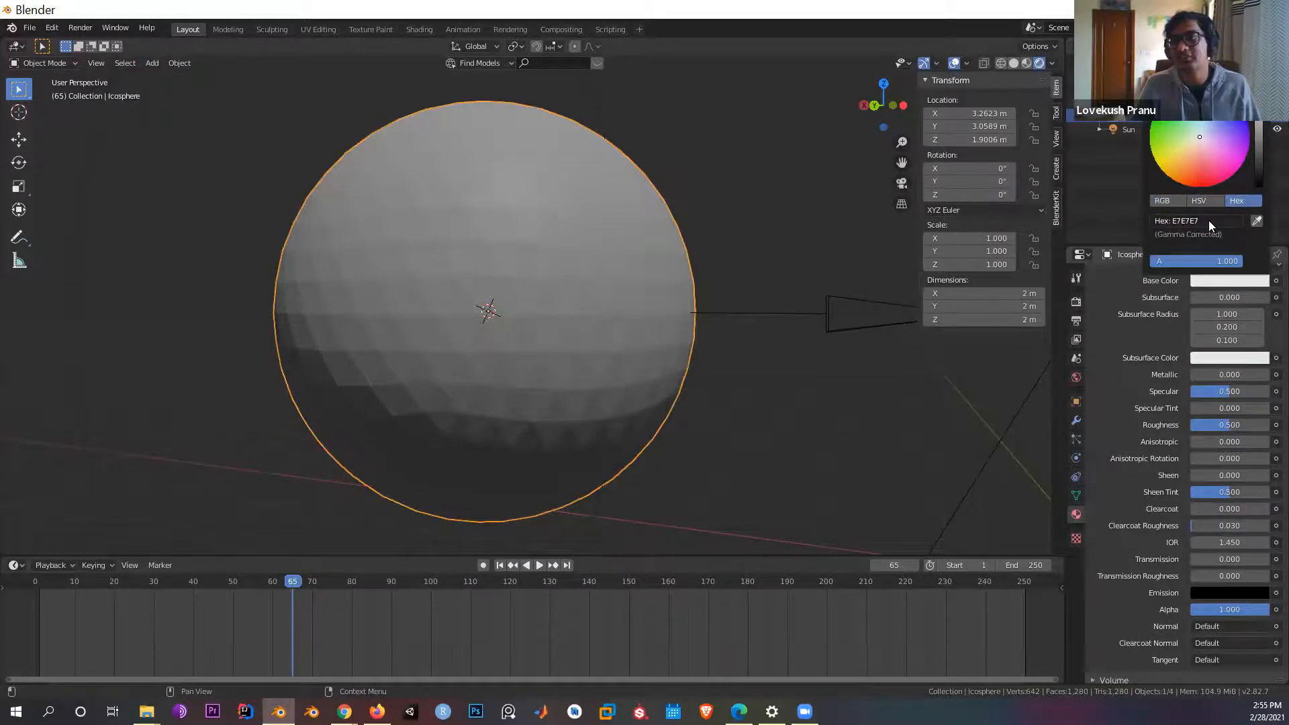
Step: Set the ico sphere material's Base Color to a bright pink
left_click(1232, 281)
left_click(1184, 141)
left_click_drag(1184, 142, 1166, 125)
mouse_move(1259, 124)
left_mouse_down()
mouse_move(1259, 163)
mouse_move(1260, 125)
left_mouse_up()
left_click(1191, 156)
left_click(1198, 136)
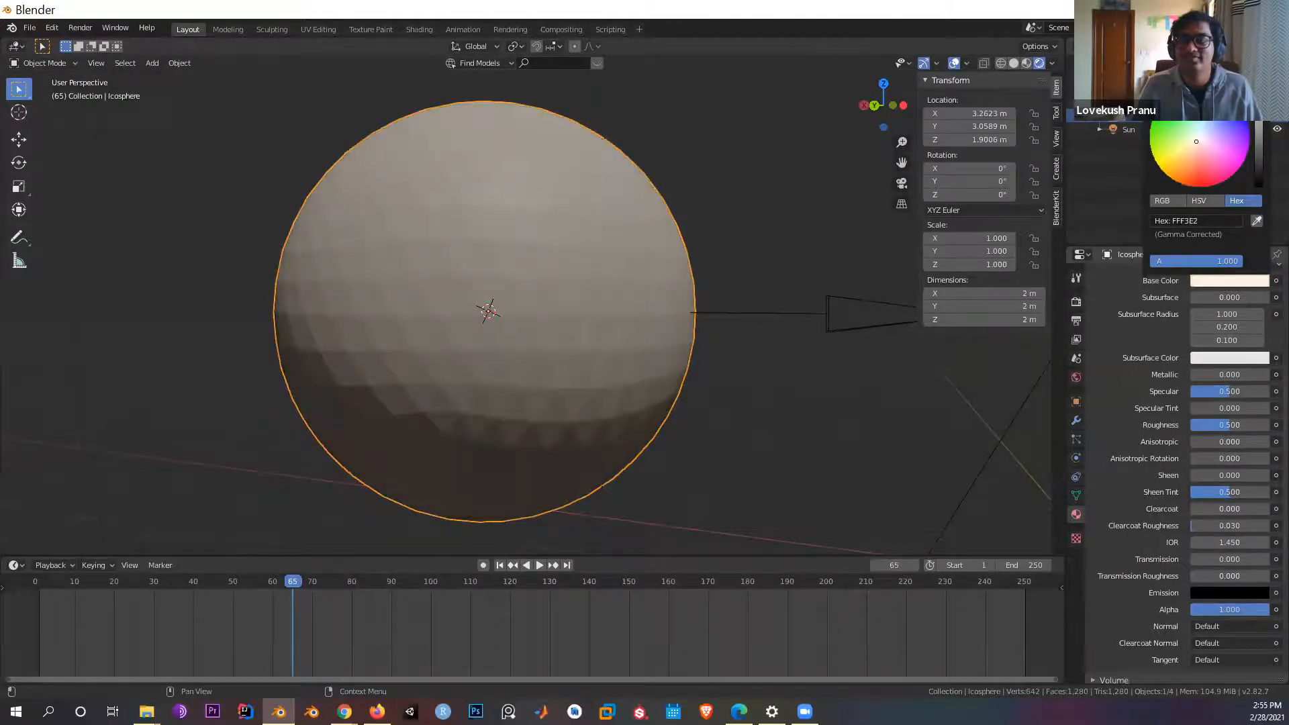
left_click(1213, 148)
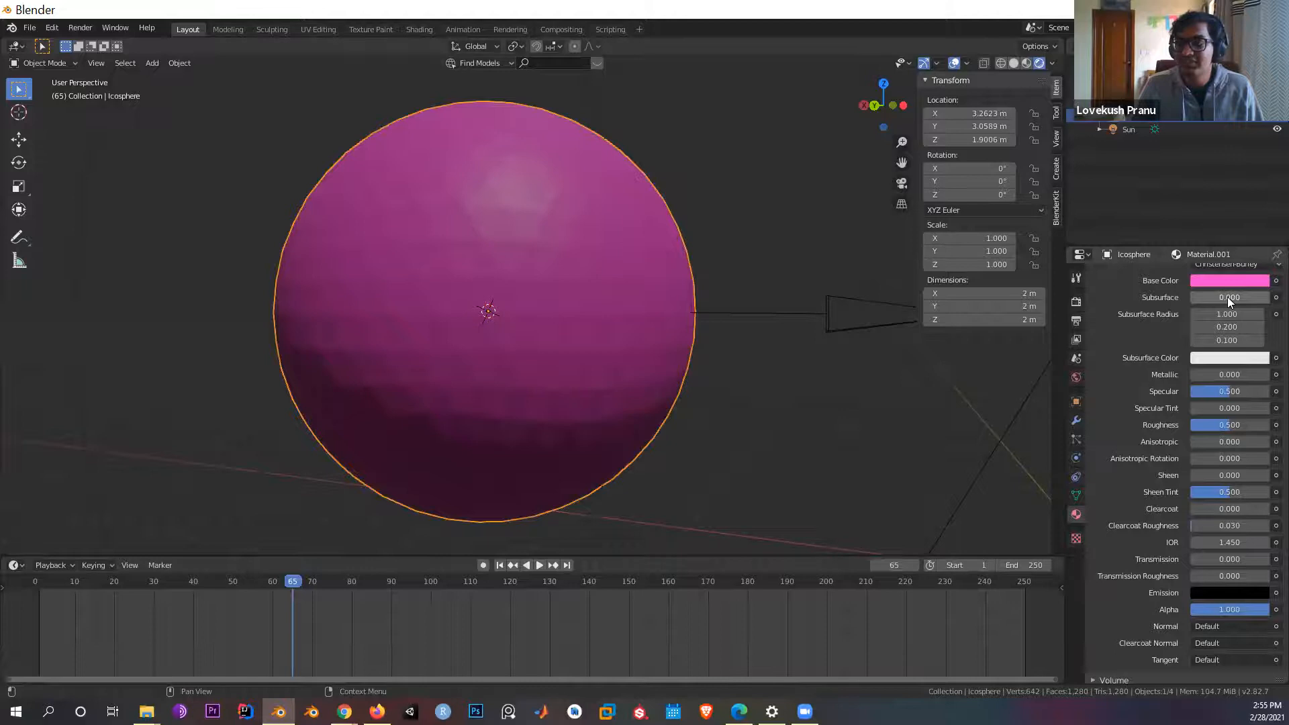
Step: Try a Subsurface value of 12 on the ico sphere's material and reset it to 0
left_click(1253, 296)
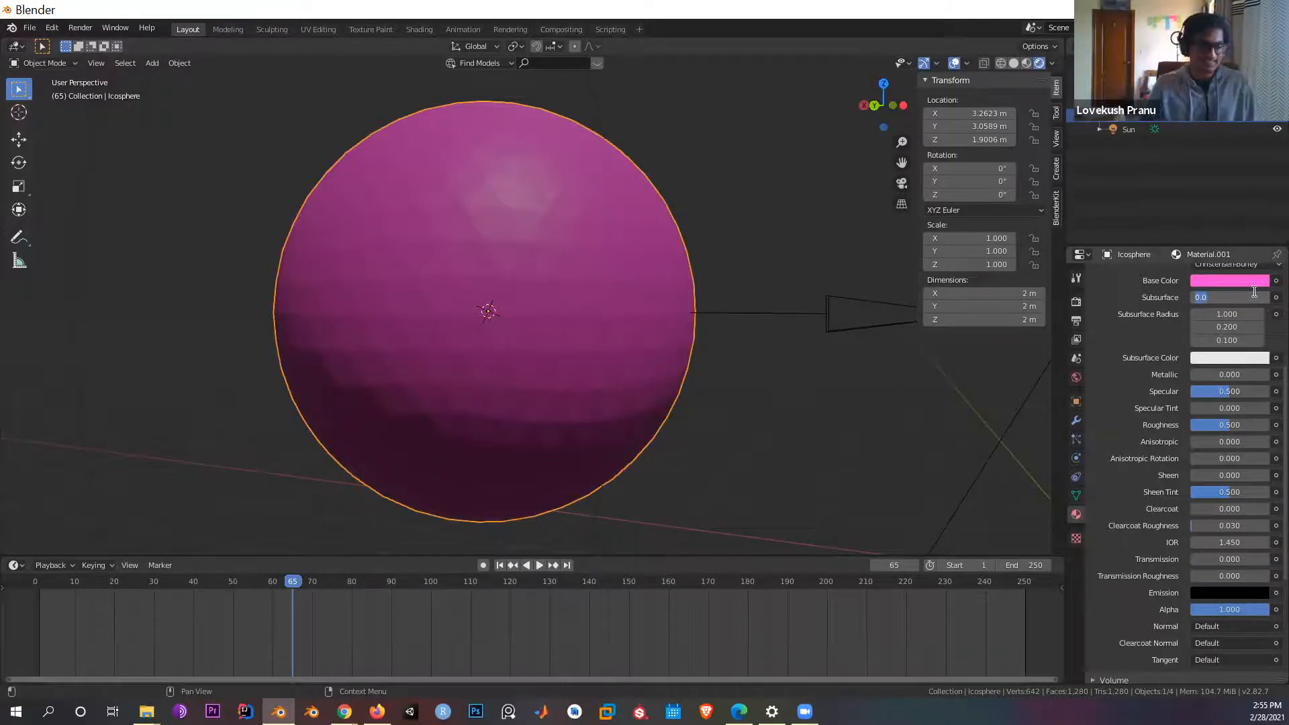
type("12")
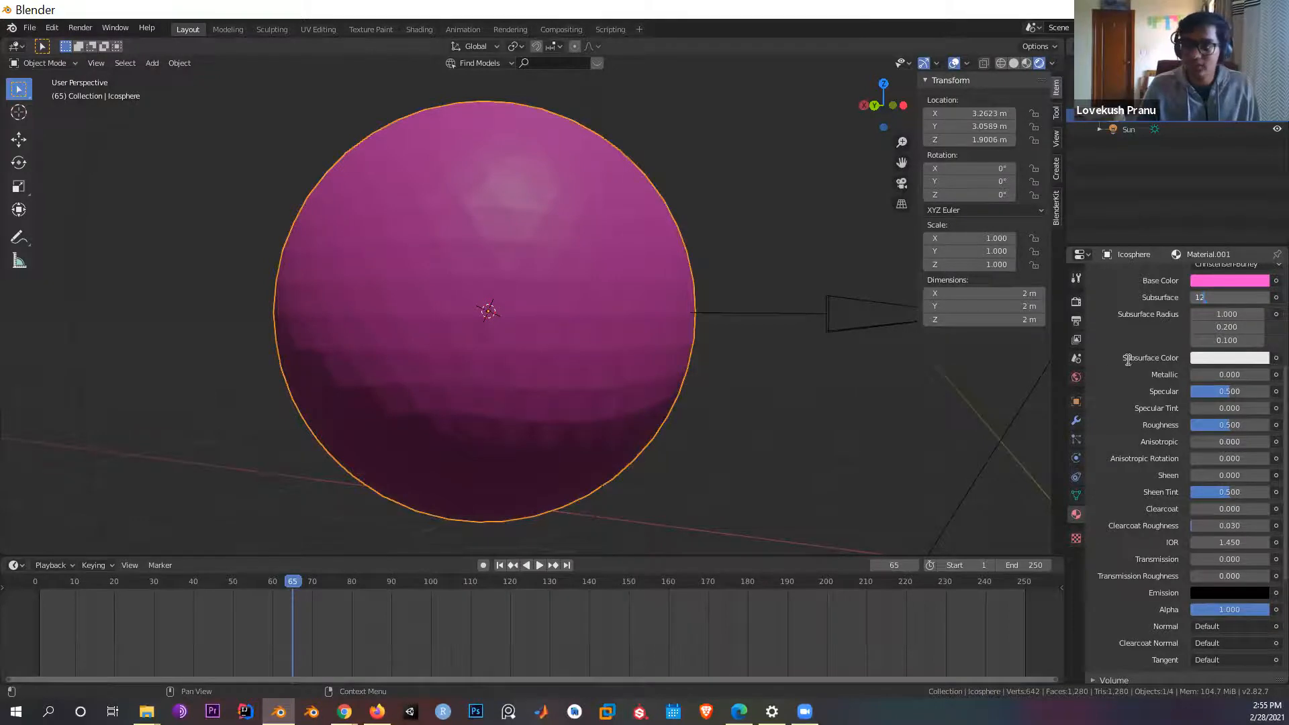
key("Return")
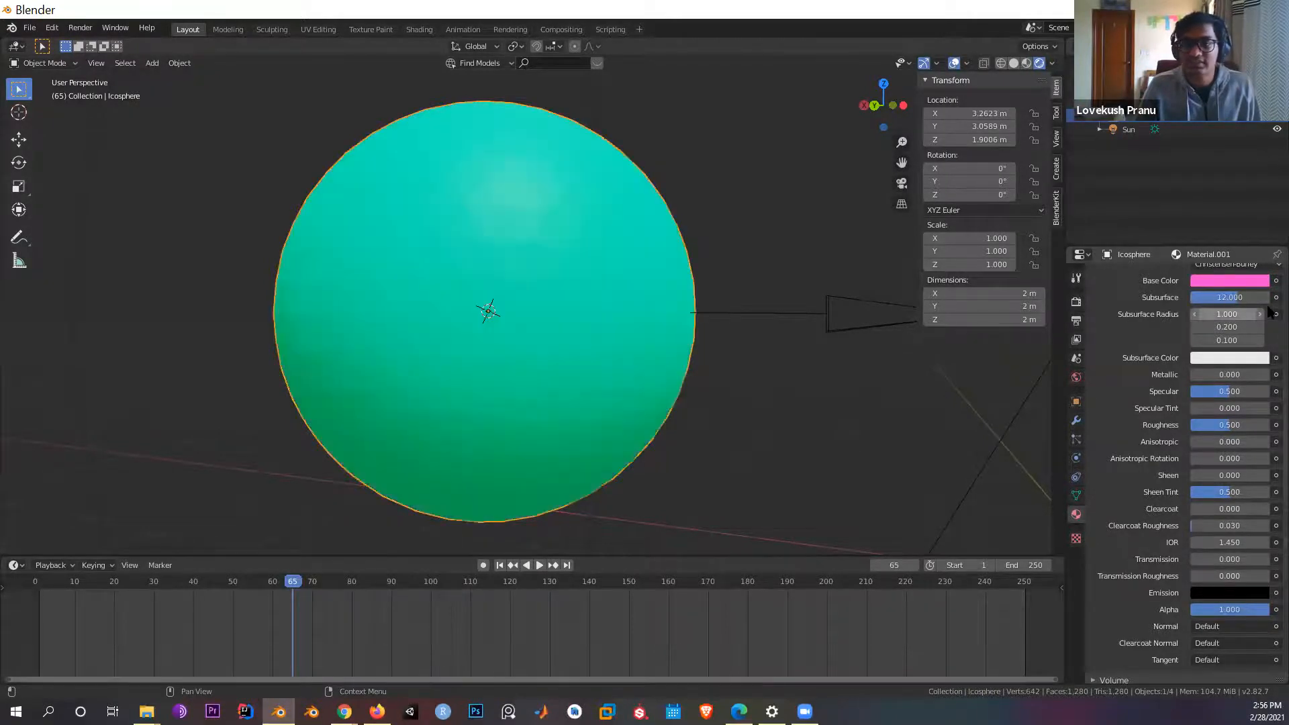
left_click(1230, 298)
type("0")
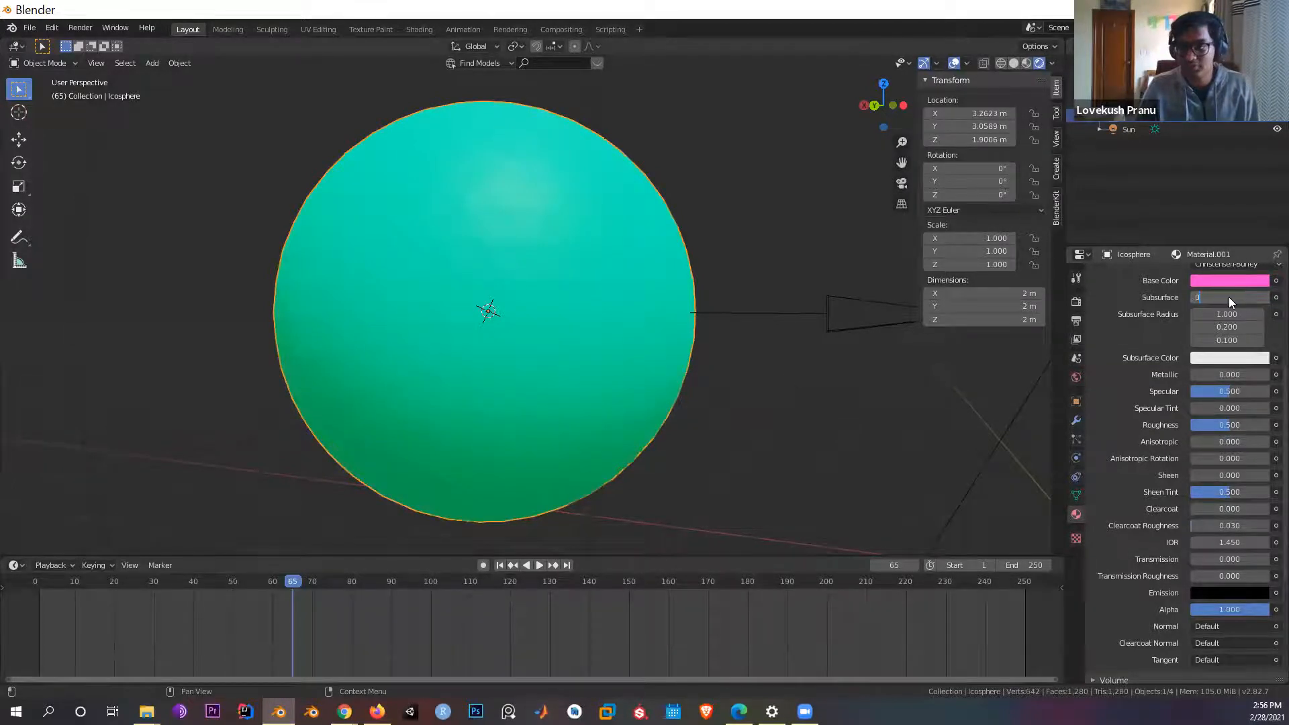
key("Return")
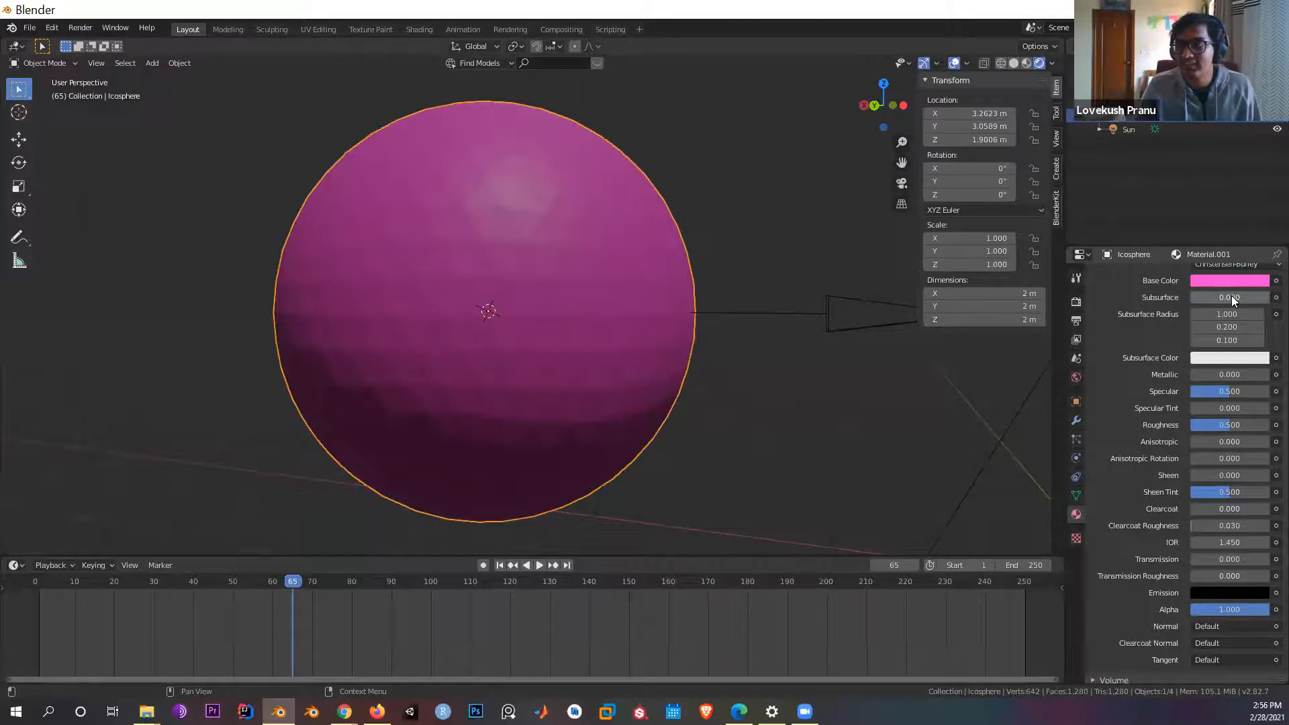
Step: Set the material's Subsurface value to 0.5
left_click(1229, 298)
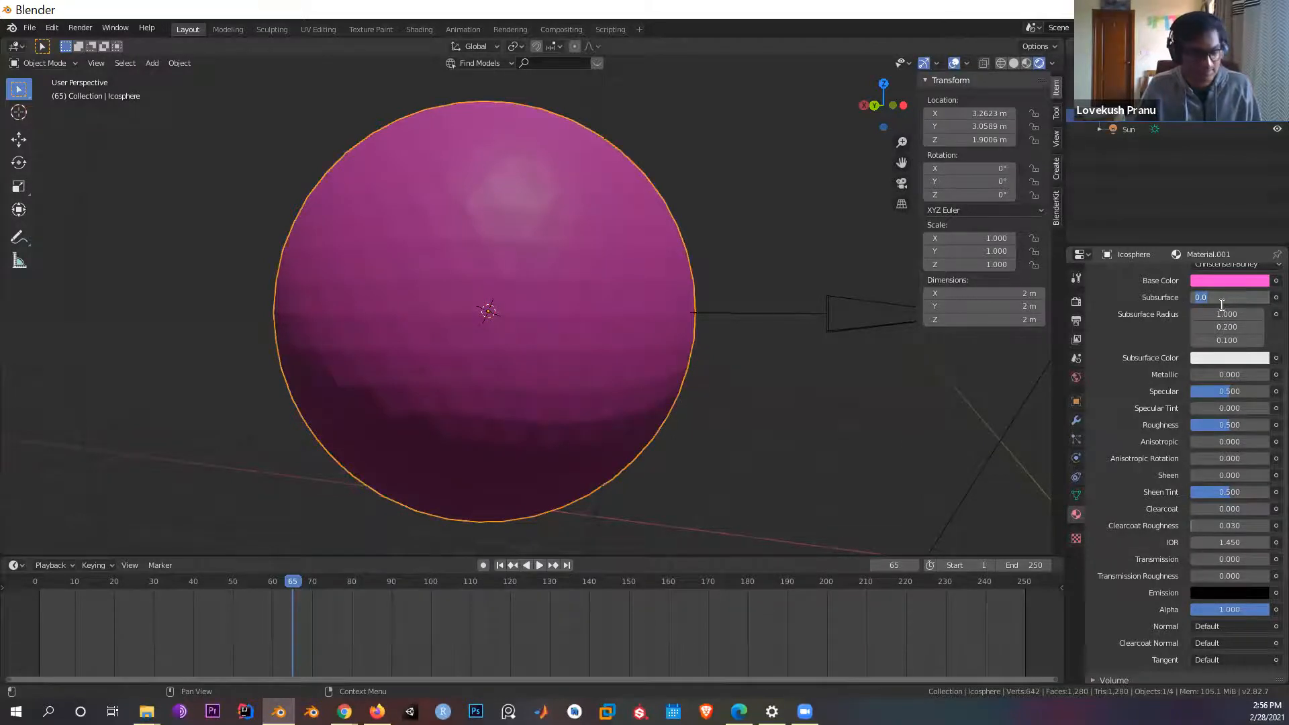
type("05")
key("Return")
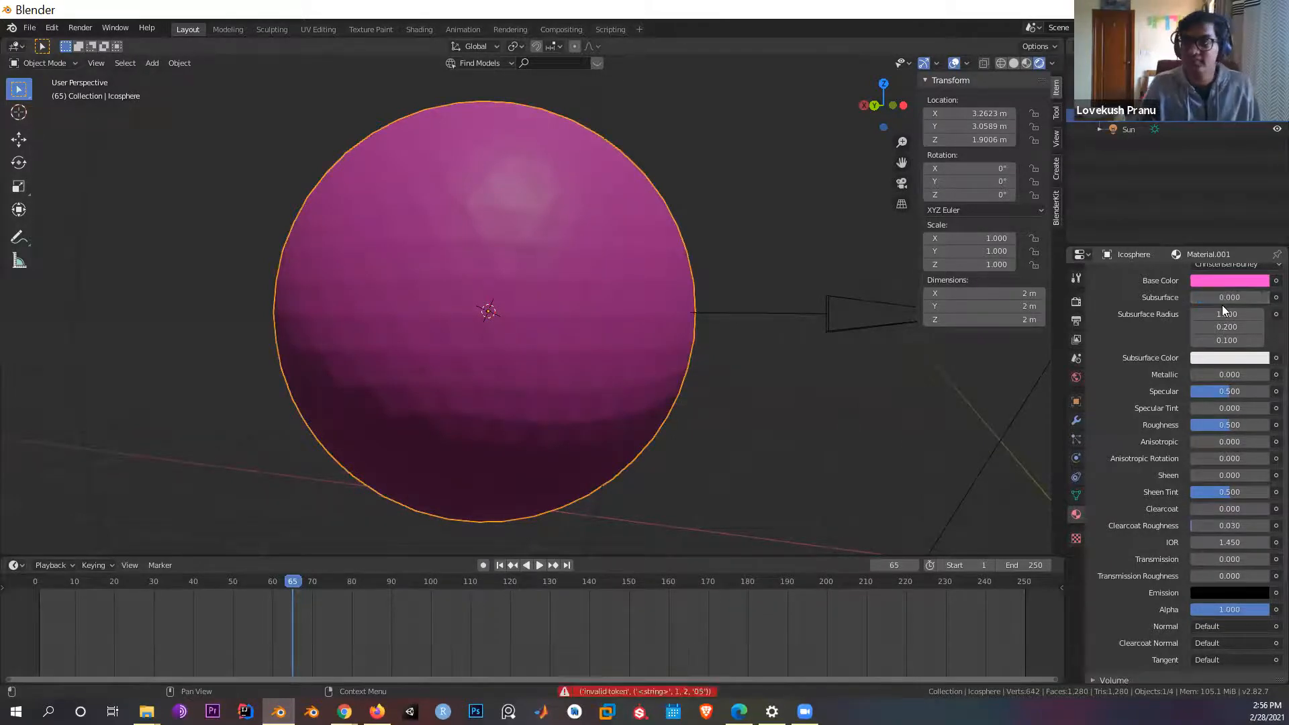
left_click(1233, 294)
type("0.5")
key("Return")
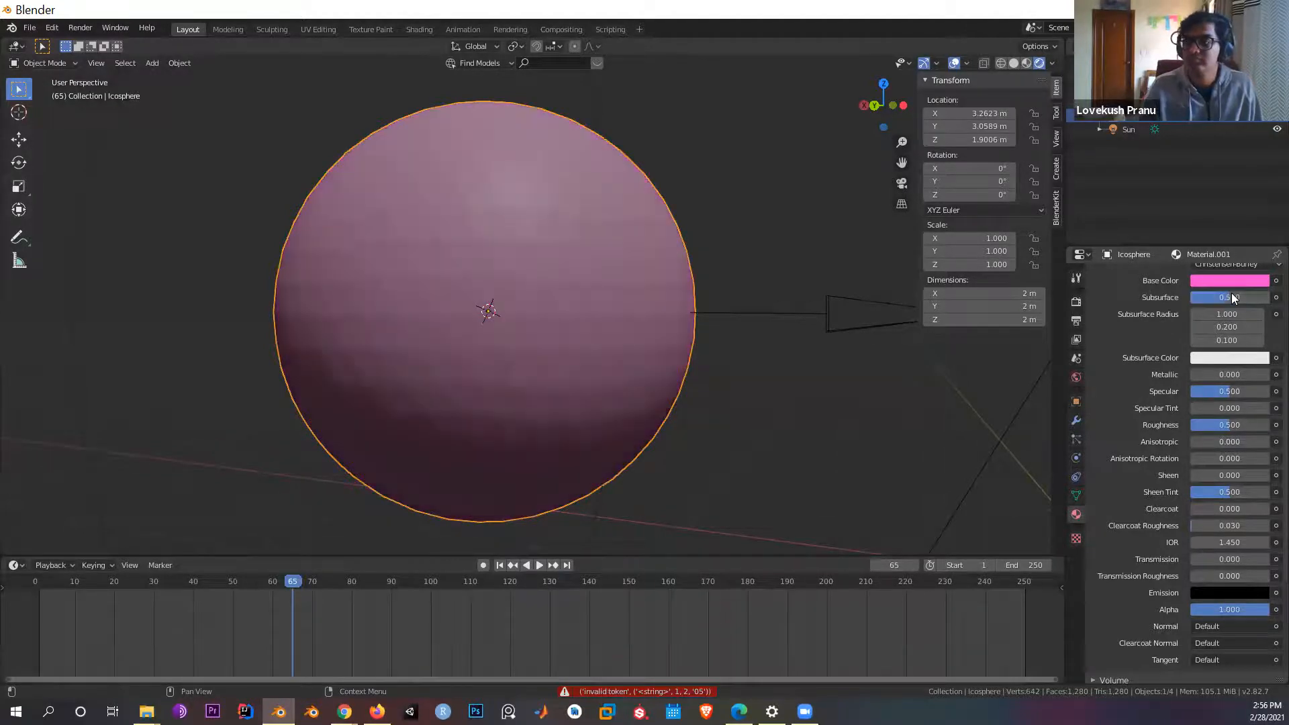
Step: Change the material's Subsurface Color to a saturated pink
mouse_move(677, 323)
middle_mouse_down()
mouse_move(639, 340)
mouse_move(669, 325)
middle_mouse_up()
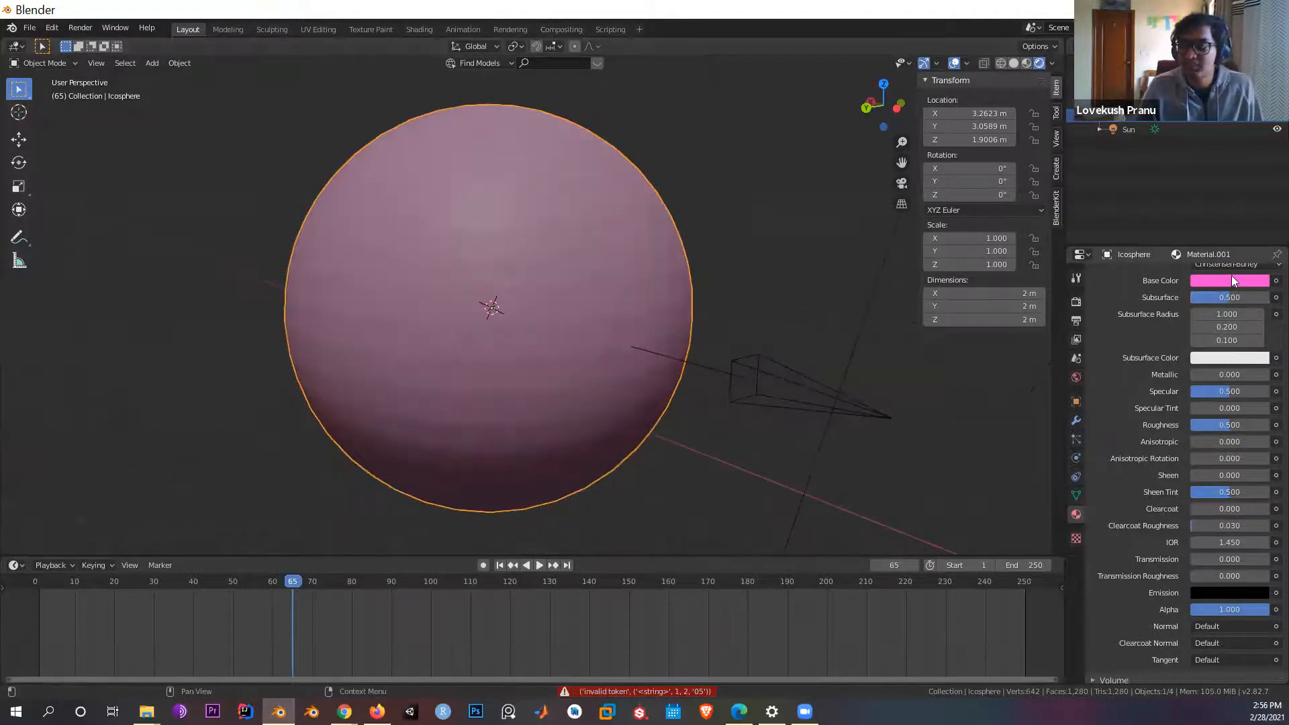
scroll(674, 366, "down", 4)
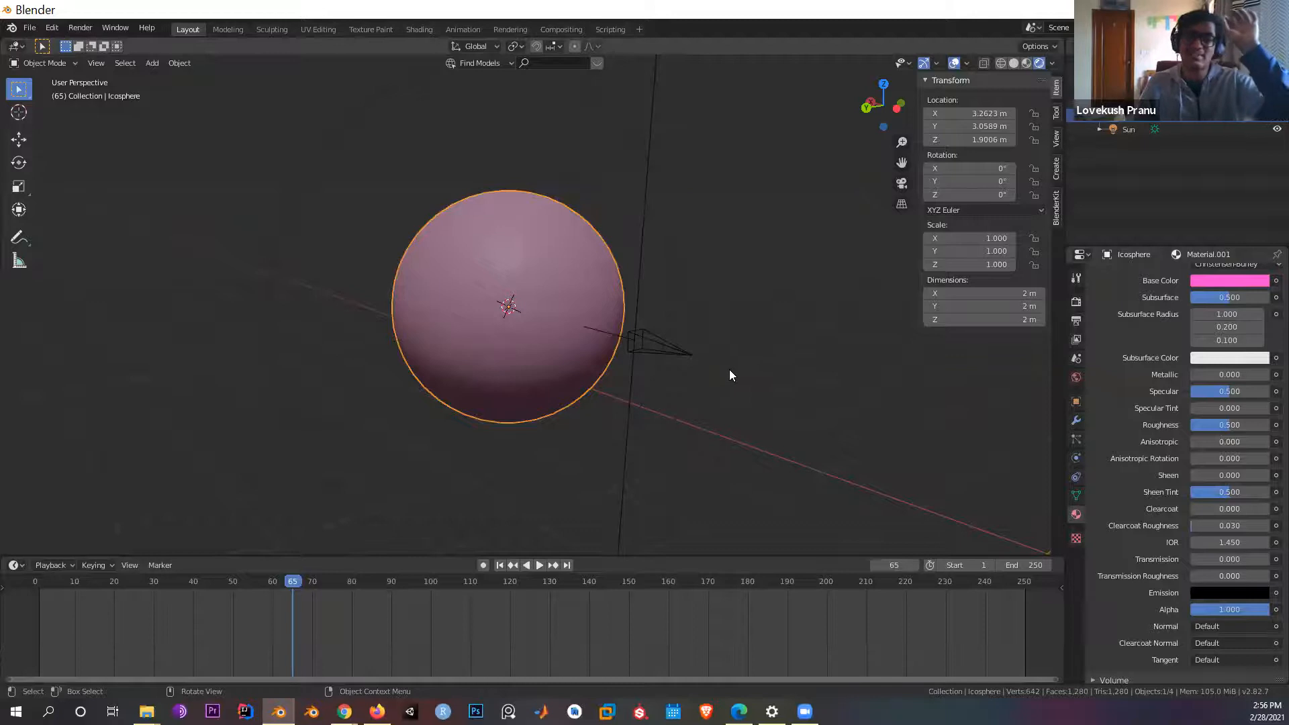
left_click(1215, 360)
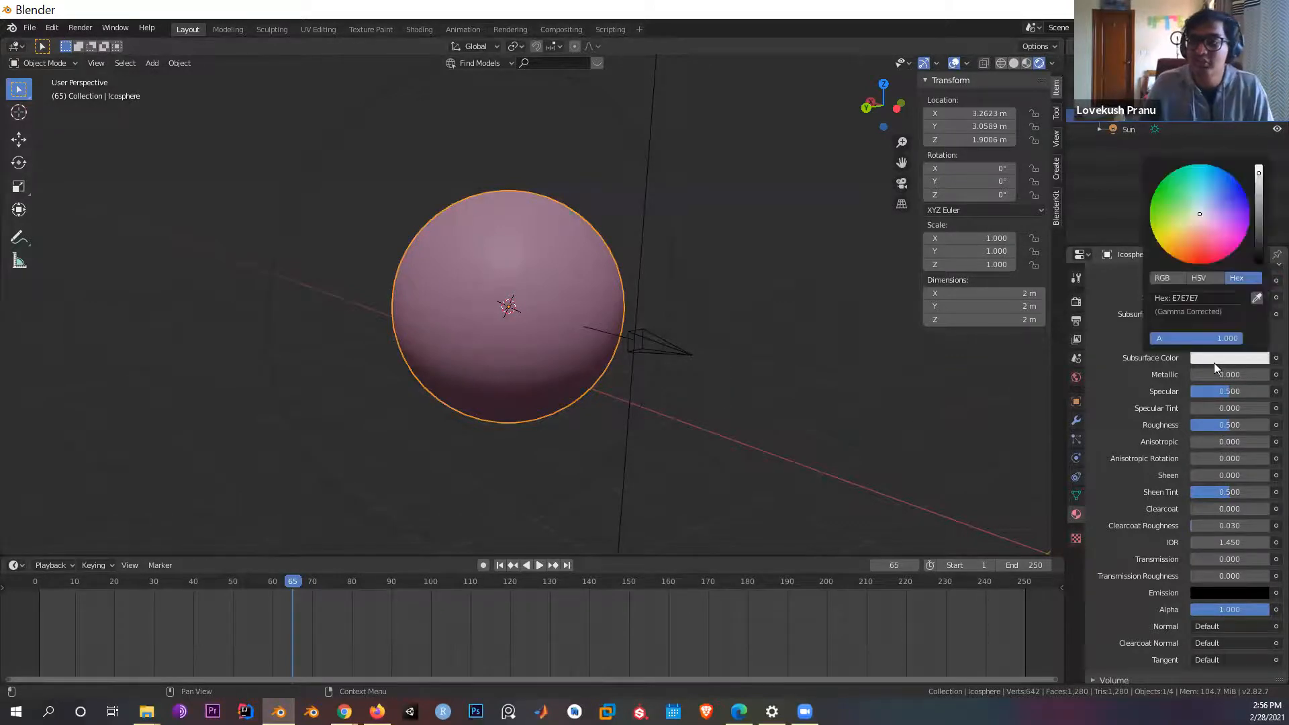
left_click(1202, 193)
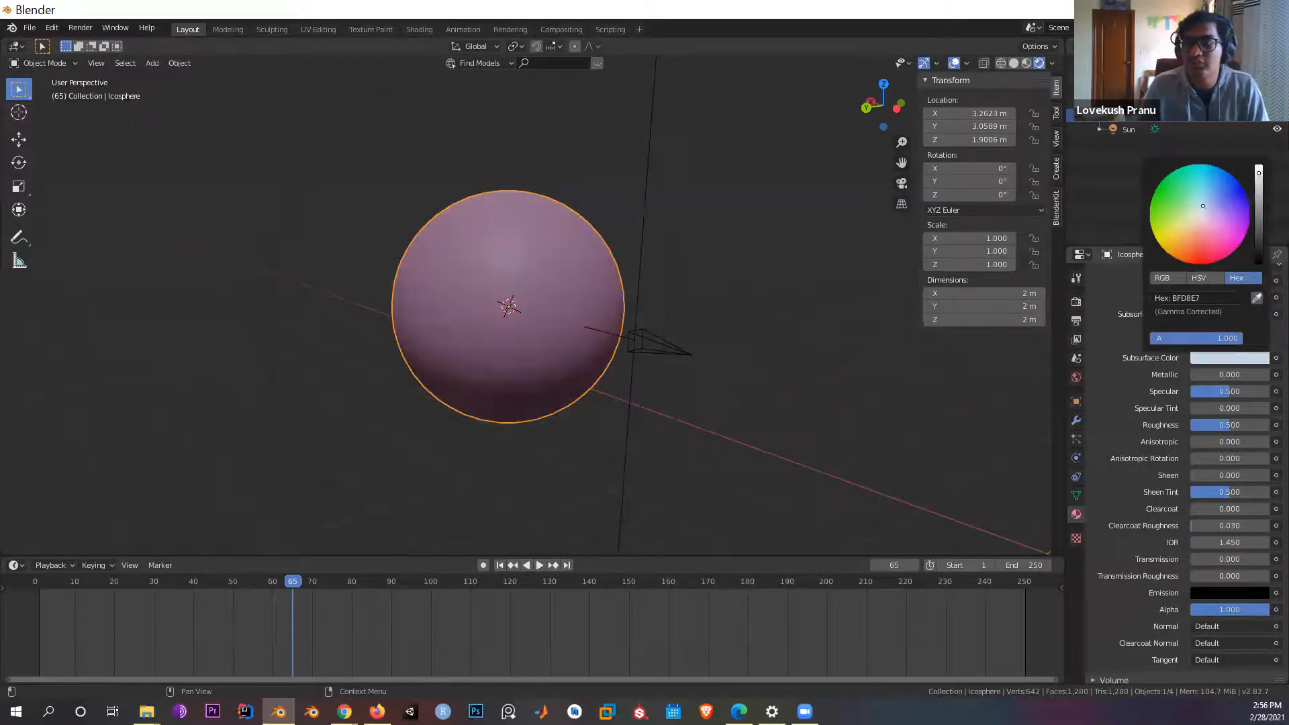
left_click_drag(1203, 193, 1239, 245)
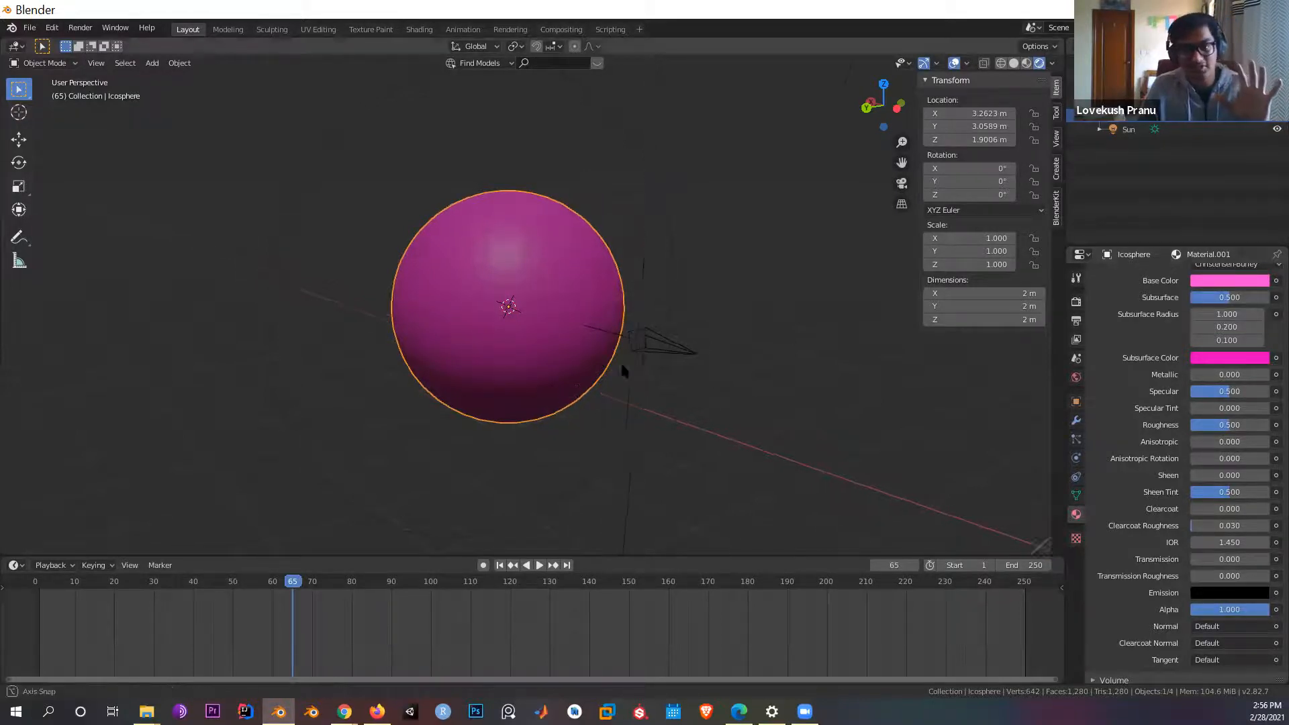
Step: Lower the material's Roughness to 0 to inspect the highlight on the sphere, and raise it to about 0.617
middle_click_drag(620, 360, 623, 364)
scroll(605, 349, "up", 3)
right_click(540, 342)
mouse_move(733, 282)
middle_mouse_down()
mouse_move(627, 356)
mouse_move(759, 356)
mouse_move(792, 378)
mouse_move(910, 402)
middle_mouse_up()
middle_click_drag(863, 358, 1216, 392)
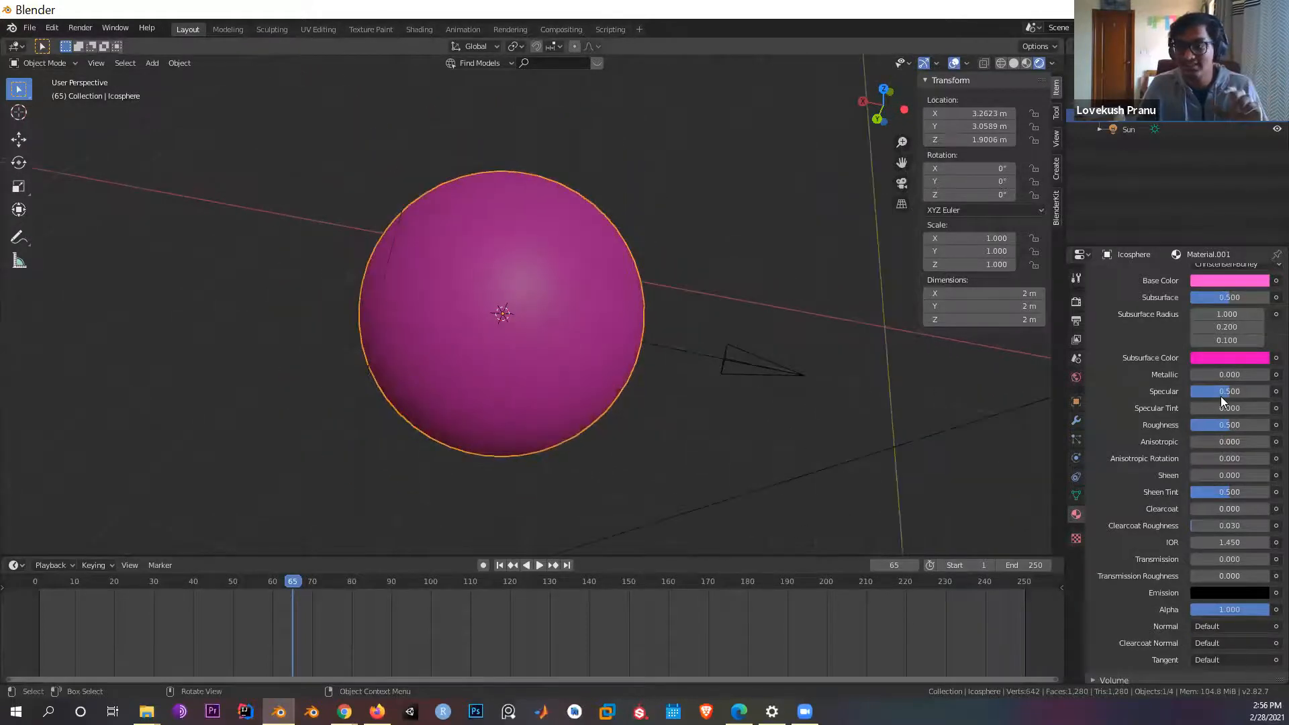
scroll(1230, 399, "down", 1)
left_click_drag(1230, 398, 1192, 398)
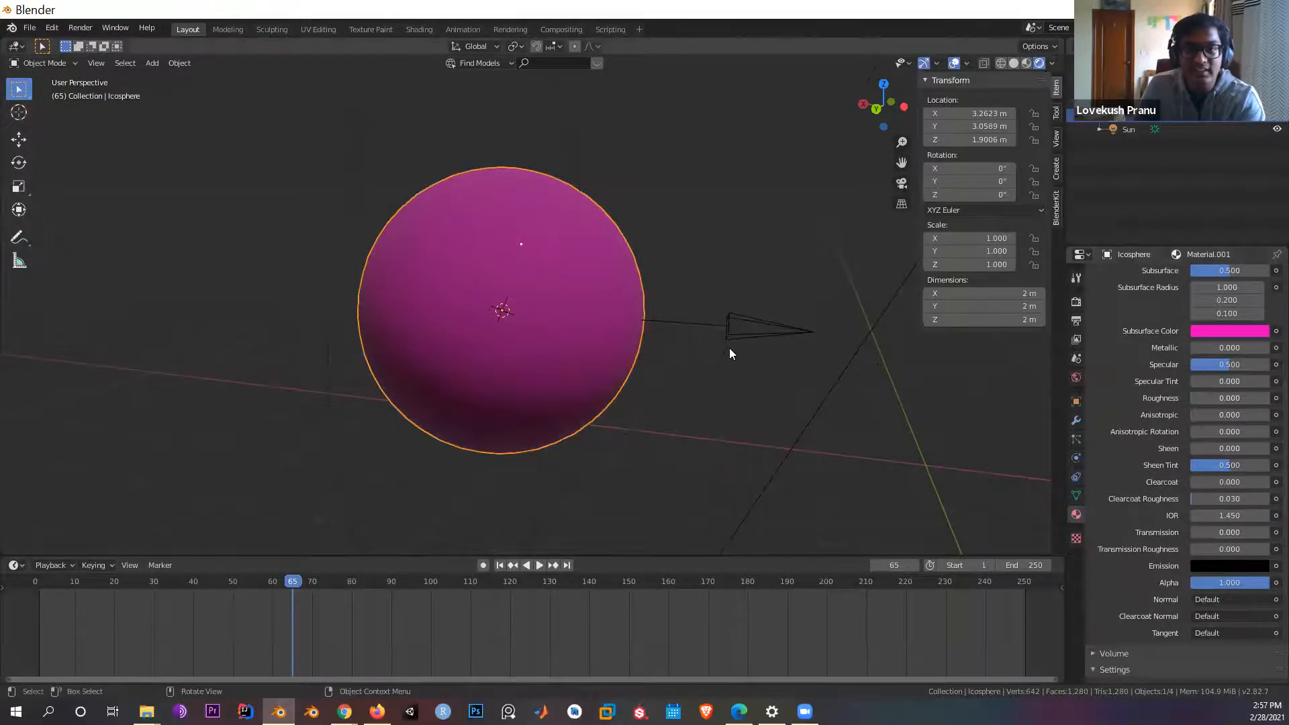
scroll(730, 348, "down", 4)
middle_click_drag(801, 180, 638, 227)
scroll(605, 235, "up", 9)
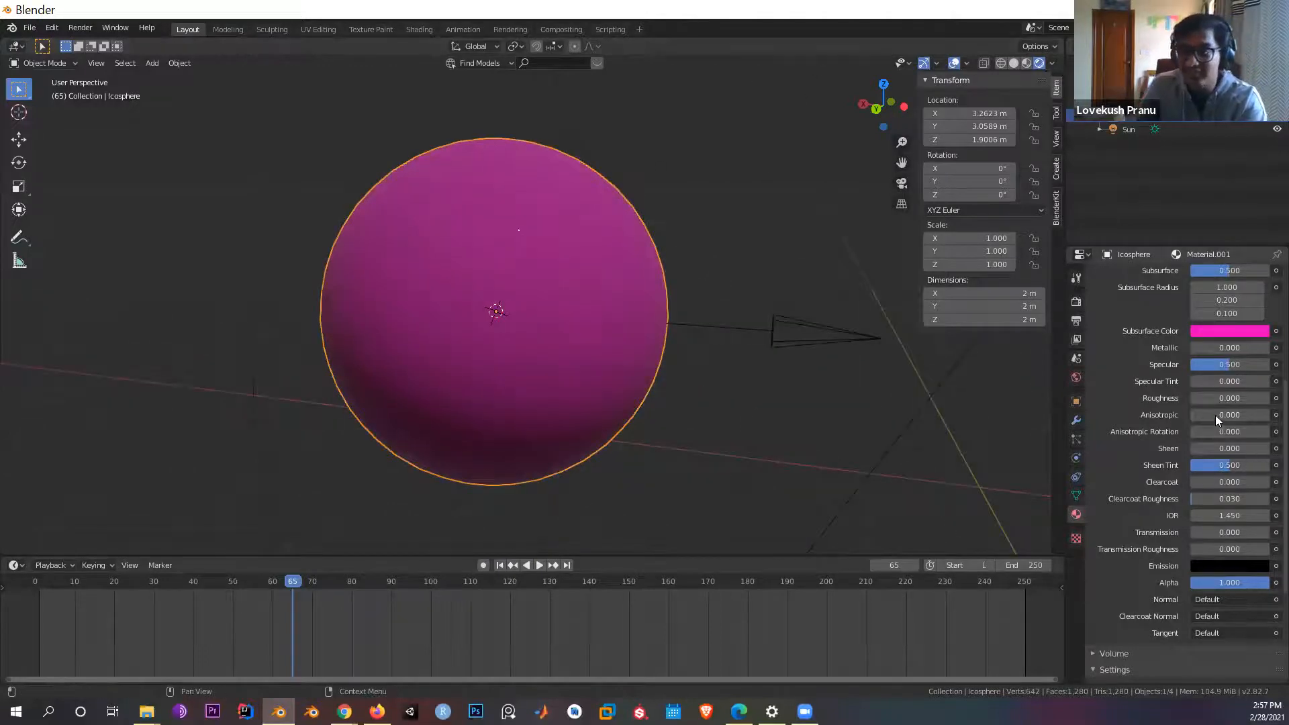
left_click_drag(1230, 398, 1280, 398)
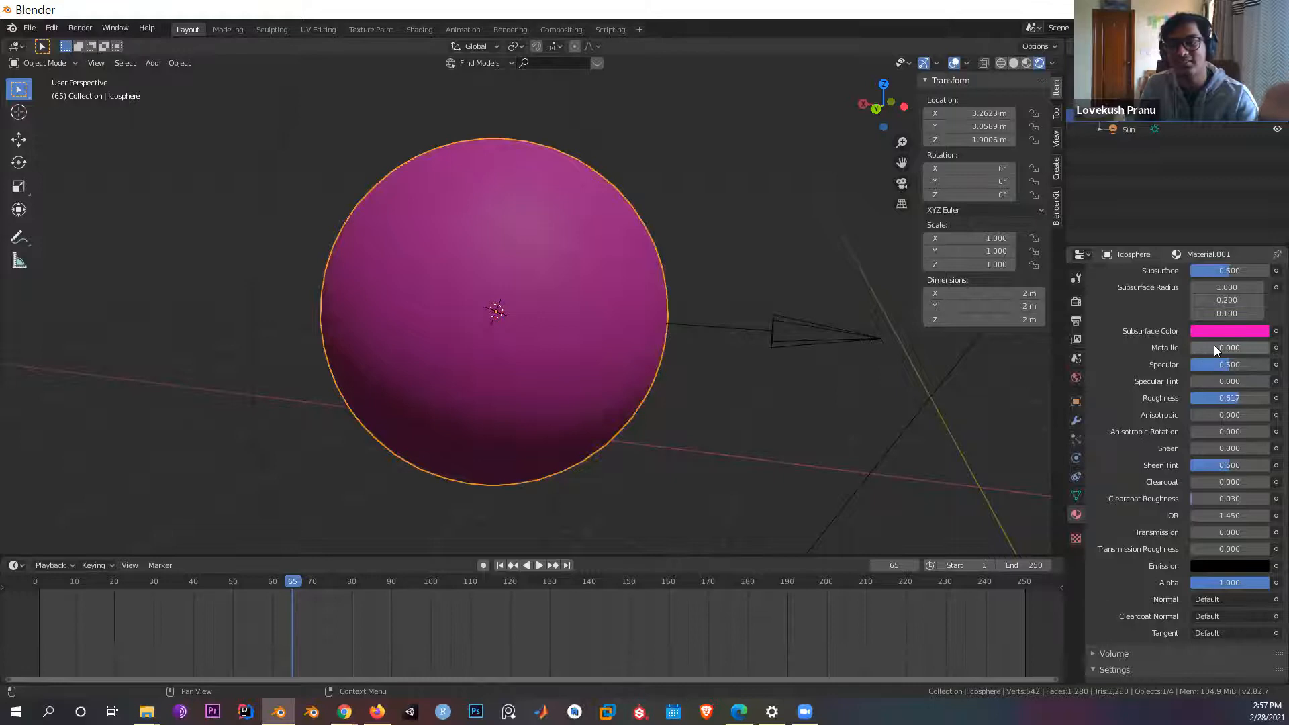
Step: Try Metallic values up to 1.000 while viewing the sphere from different sides, and reset Metallic to 0
mouse_move(1230, 348)
left_mouse_down()
mouse_move(1283, 347)
mouse_move(1246, 348)
left_mouse_up()
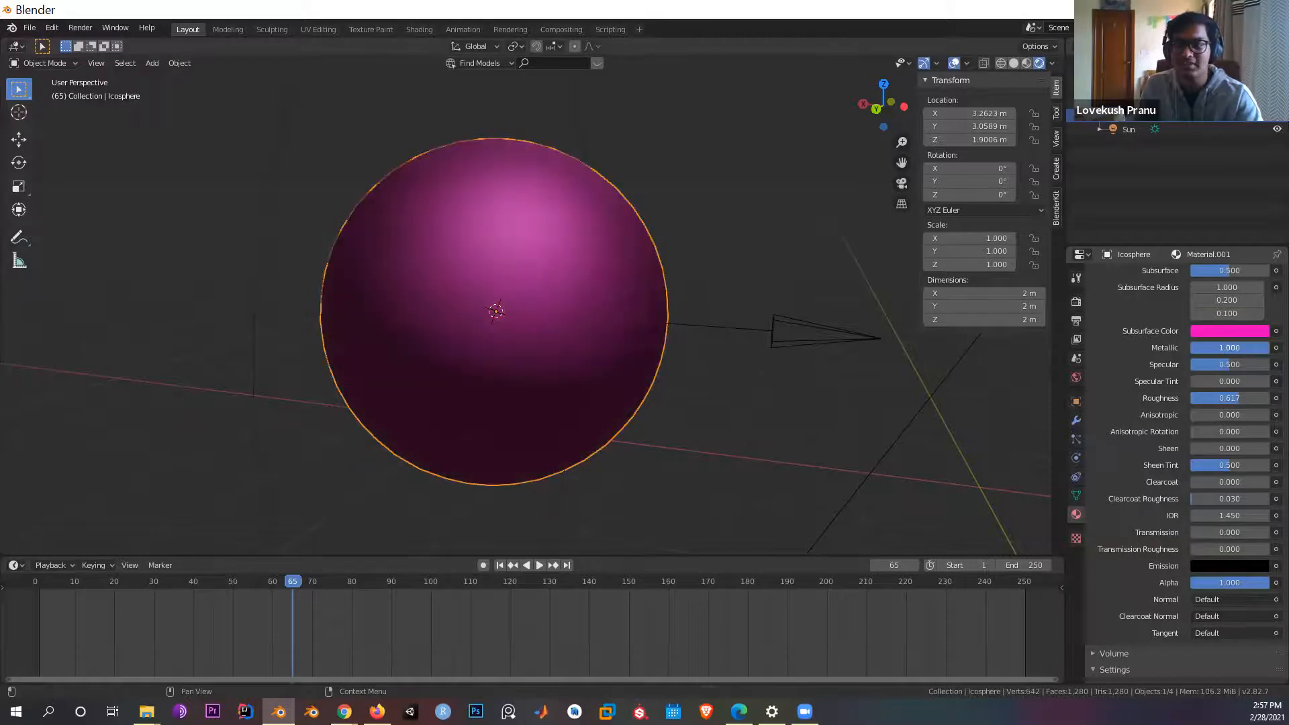
middle_click_drag(704, 374, 727, 368)
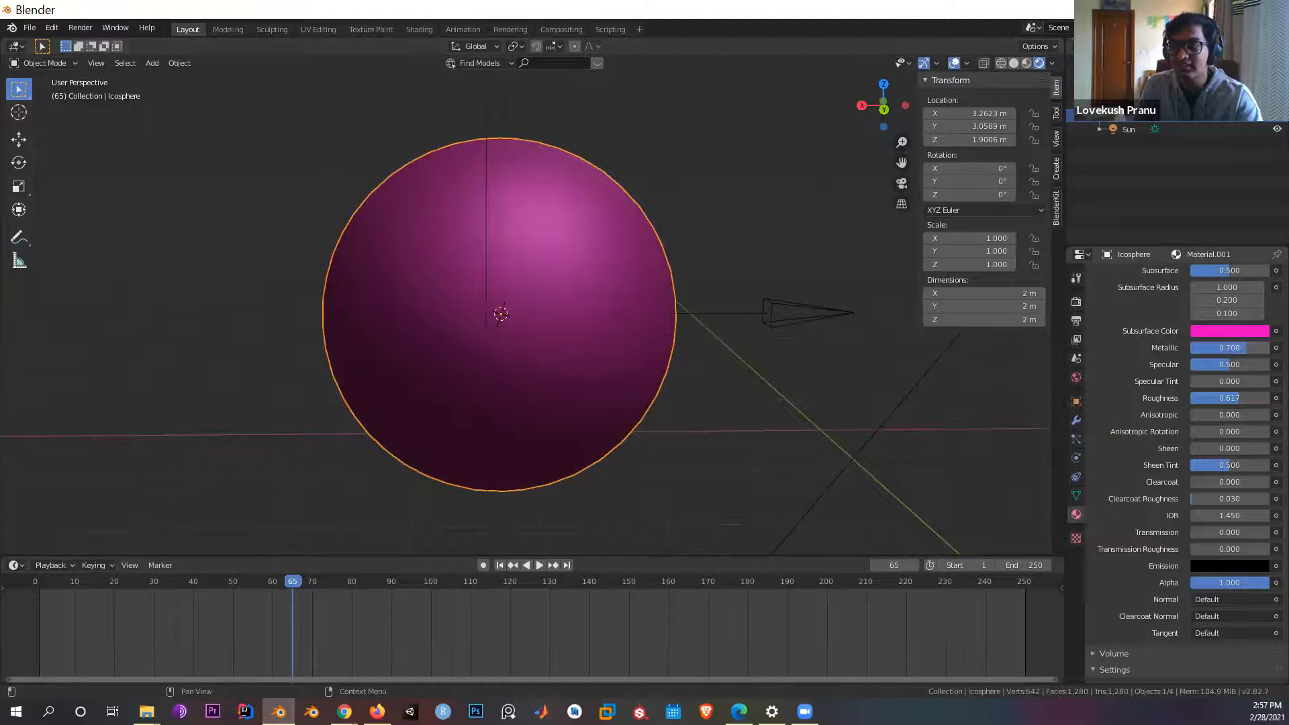
left_click_drag(1246, 347, 1270, 348)
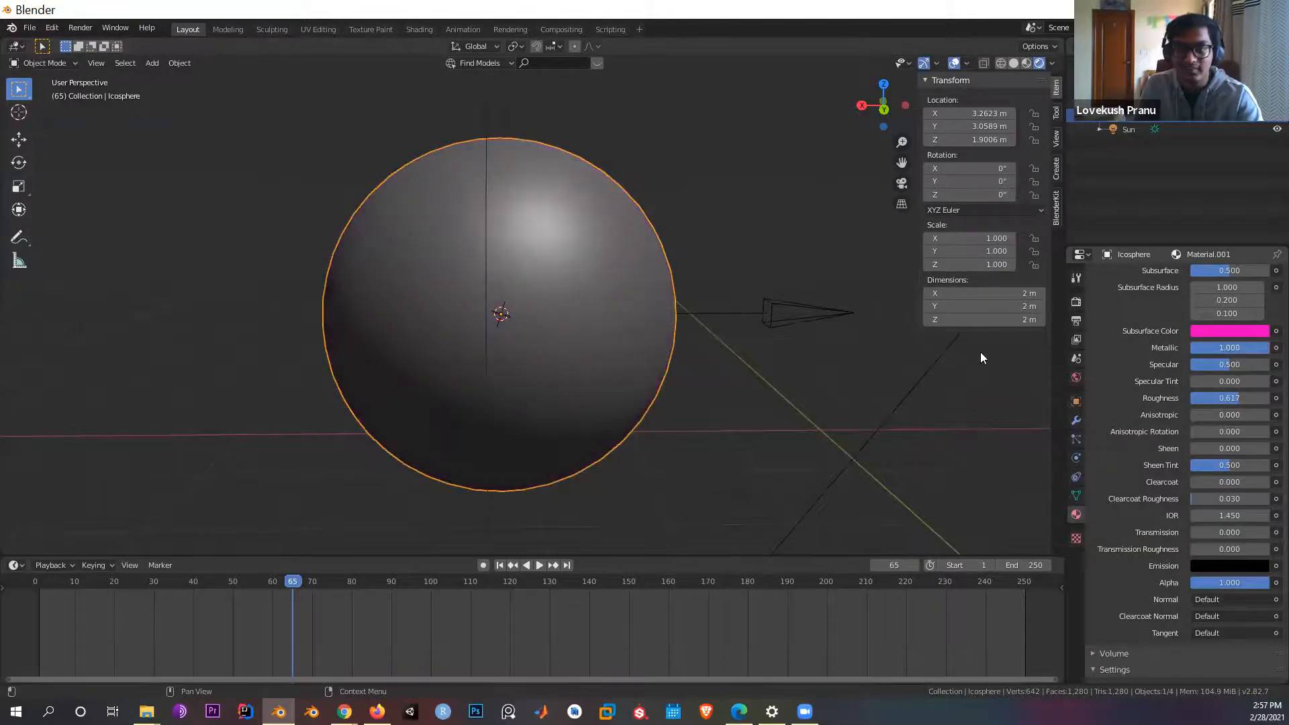
middle_click_drag(679, 366, 627, 382)
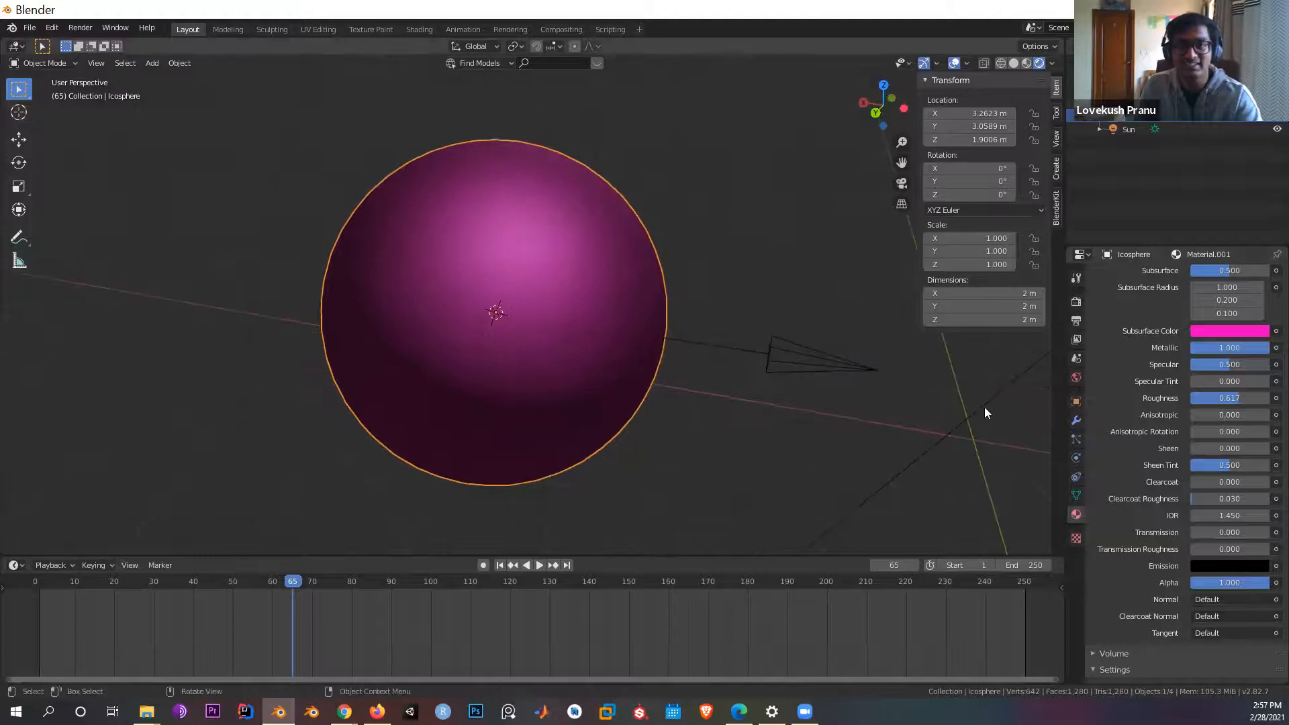
left_click(1229, 346)
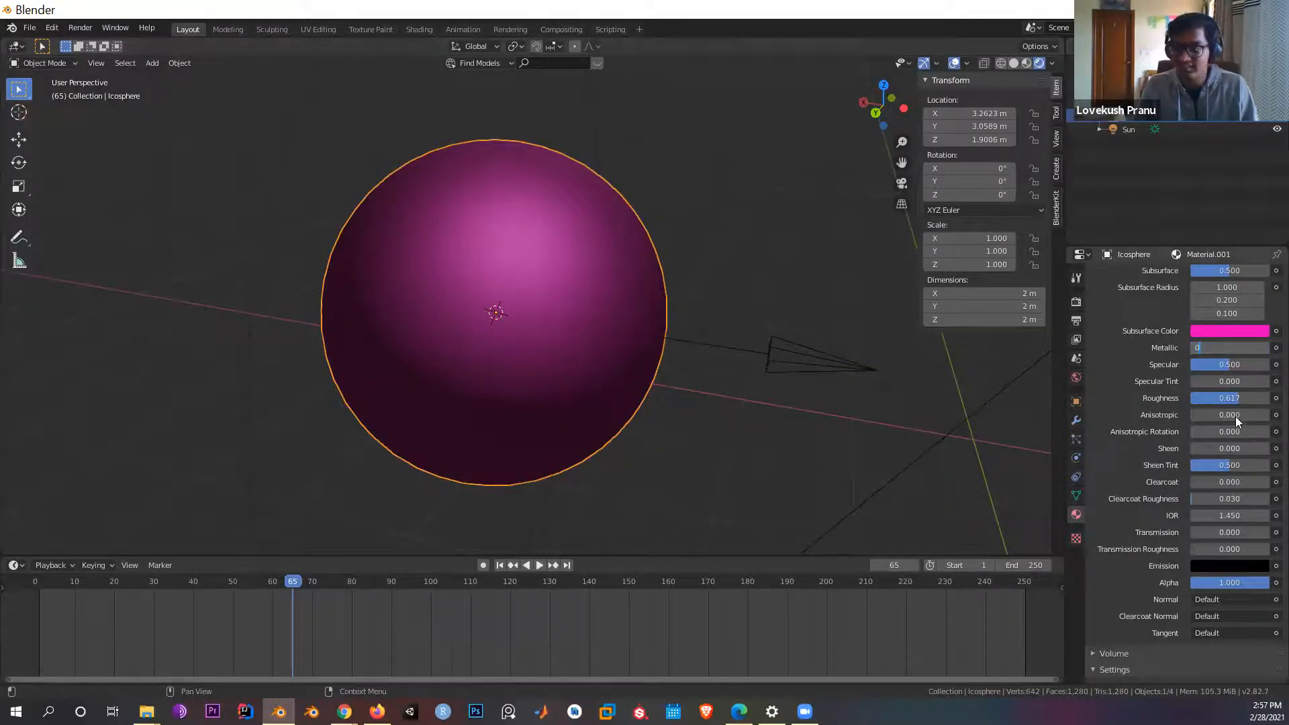
type("0")
key("Return")
Step: Check the material's Emission color and enable Bloom in the Eevee render settings
scroll(1236, 418, "down", 1)
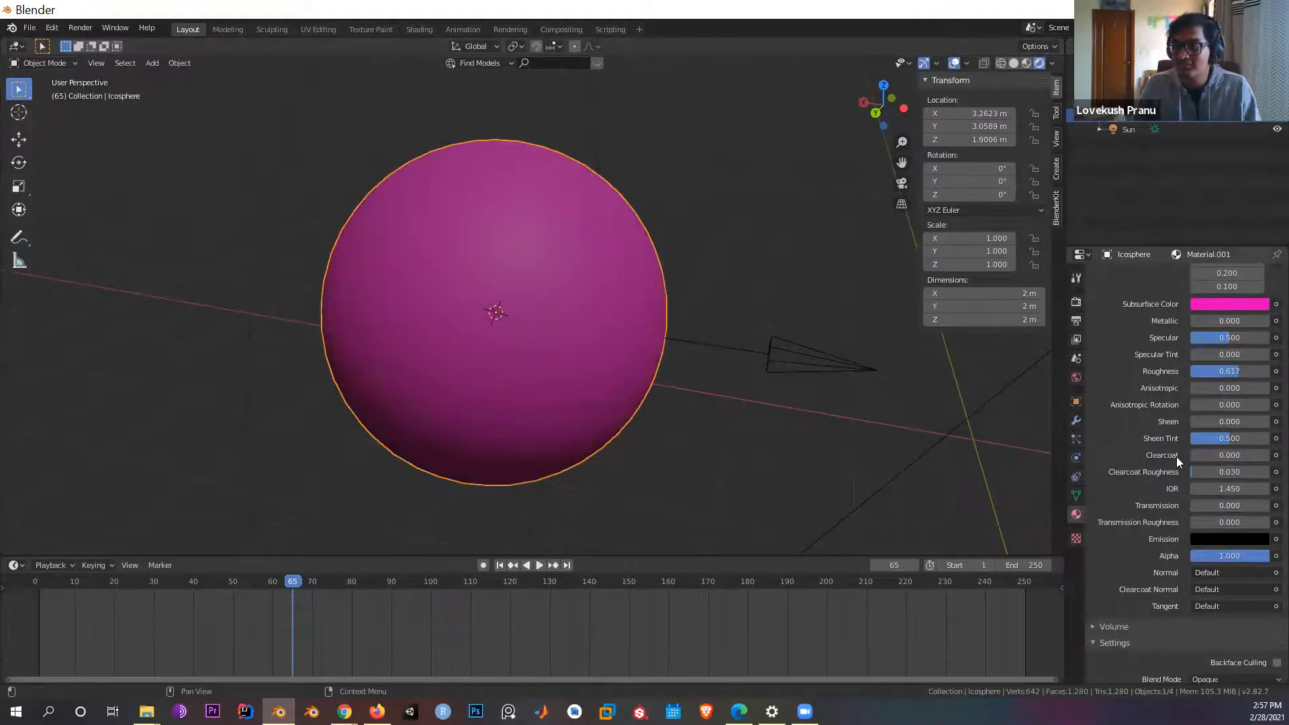
scroll(1186, 546, "down", 5)
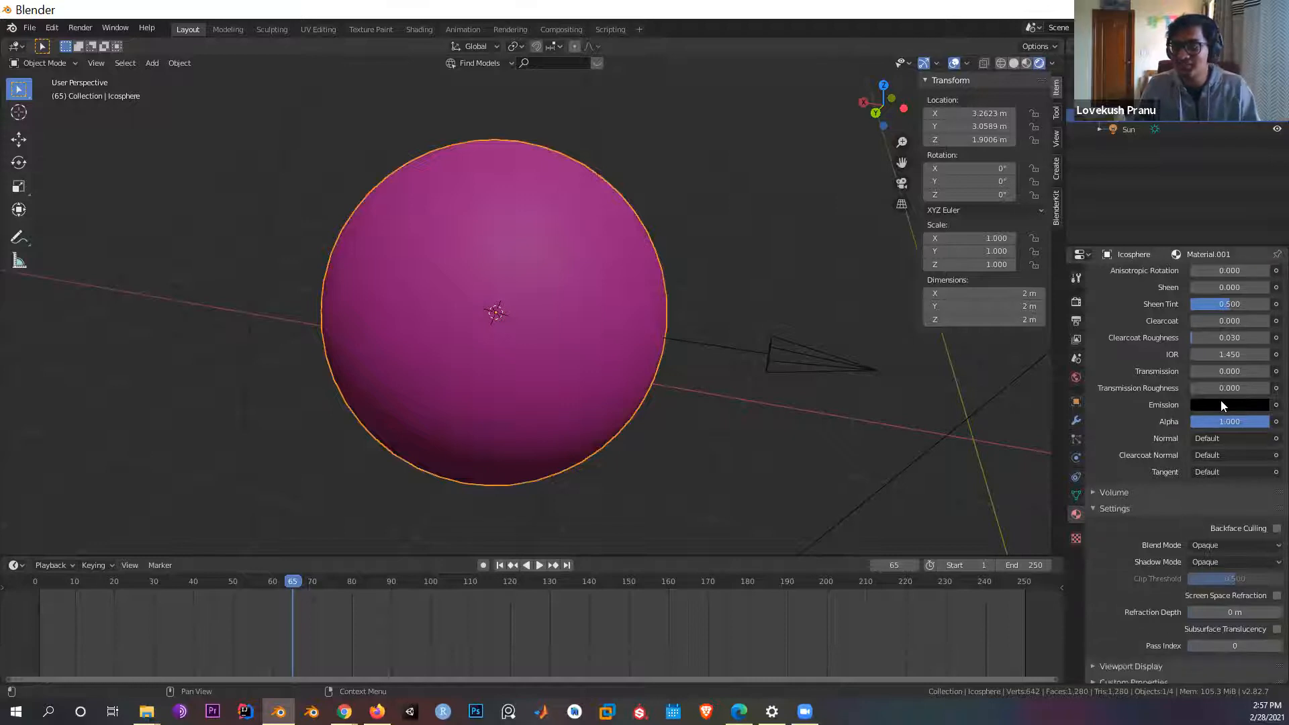
left_click(1221, 405)
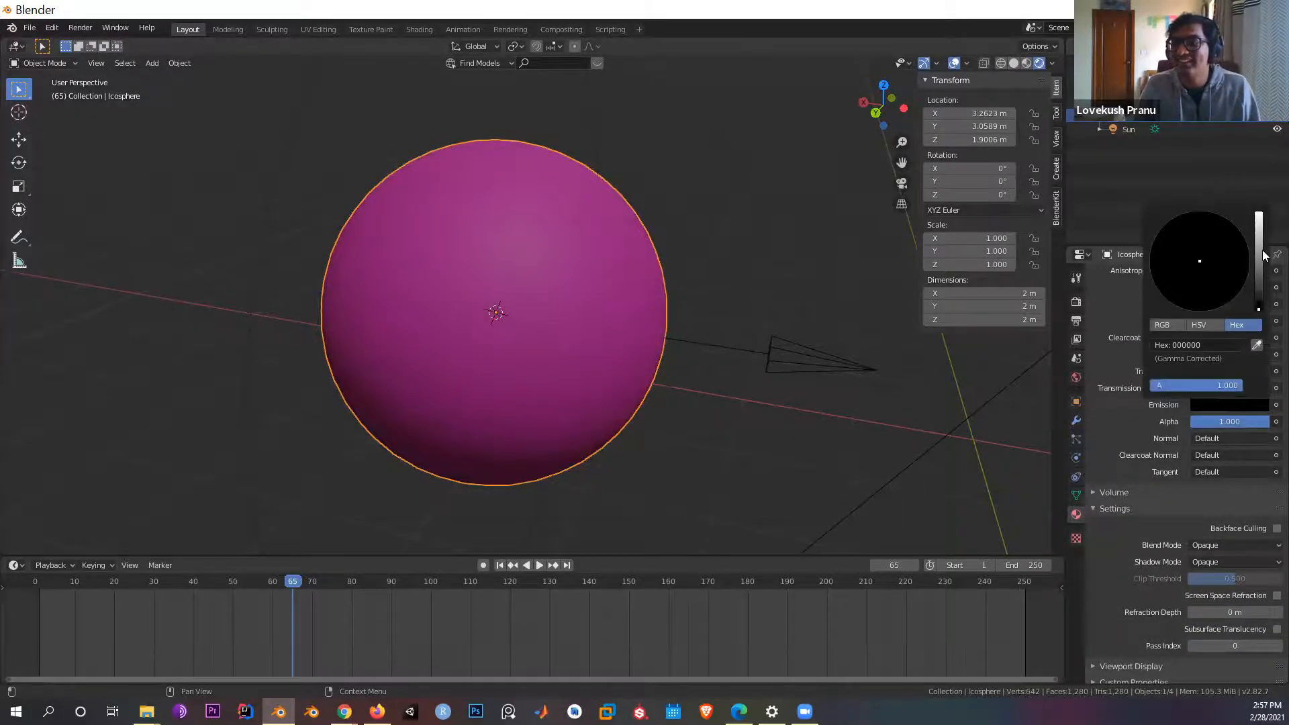
left_click(1076, 306)
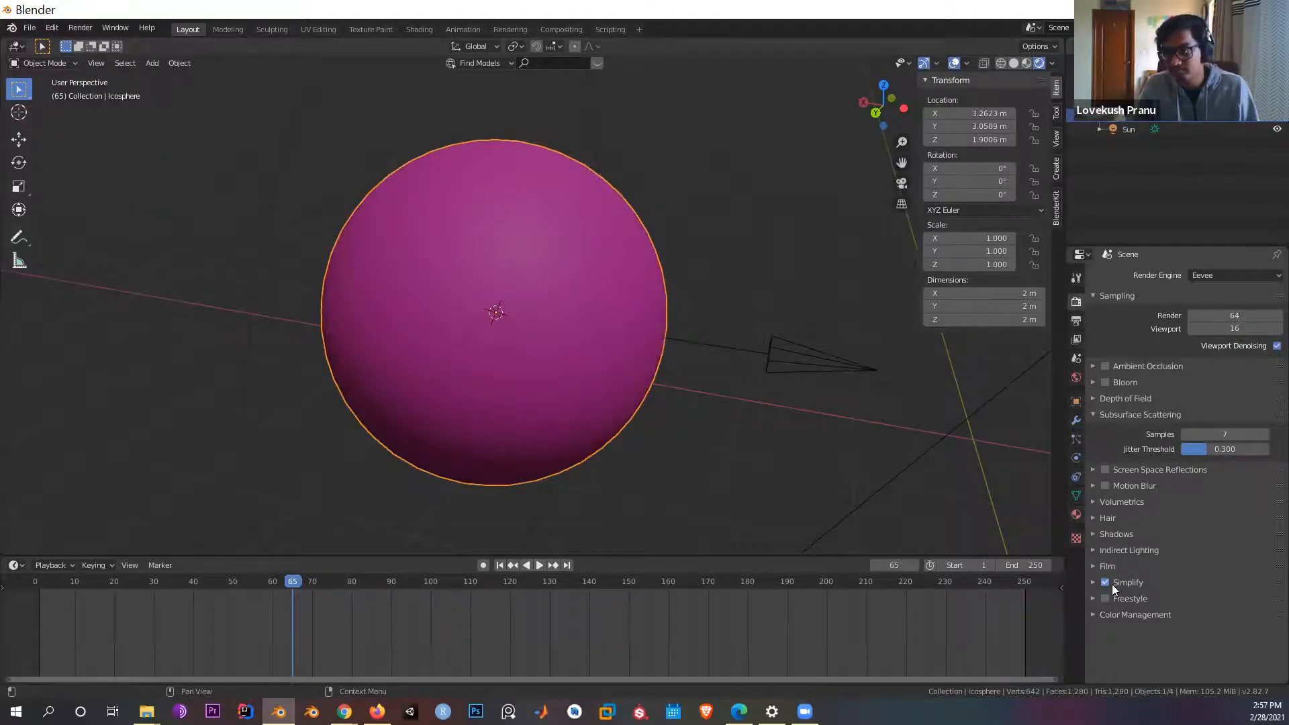
left_click(1105, 382)
Step: Change the sphere material's Emission color from black to a bright magenta
left_click(1077, 516)
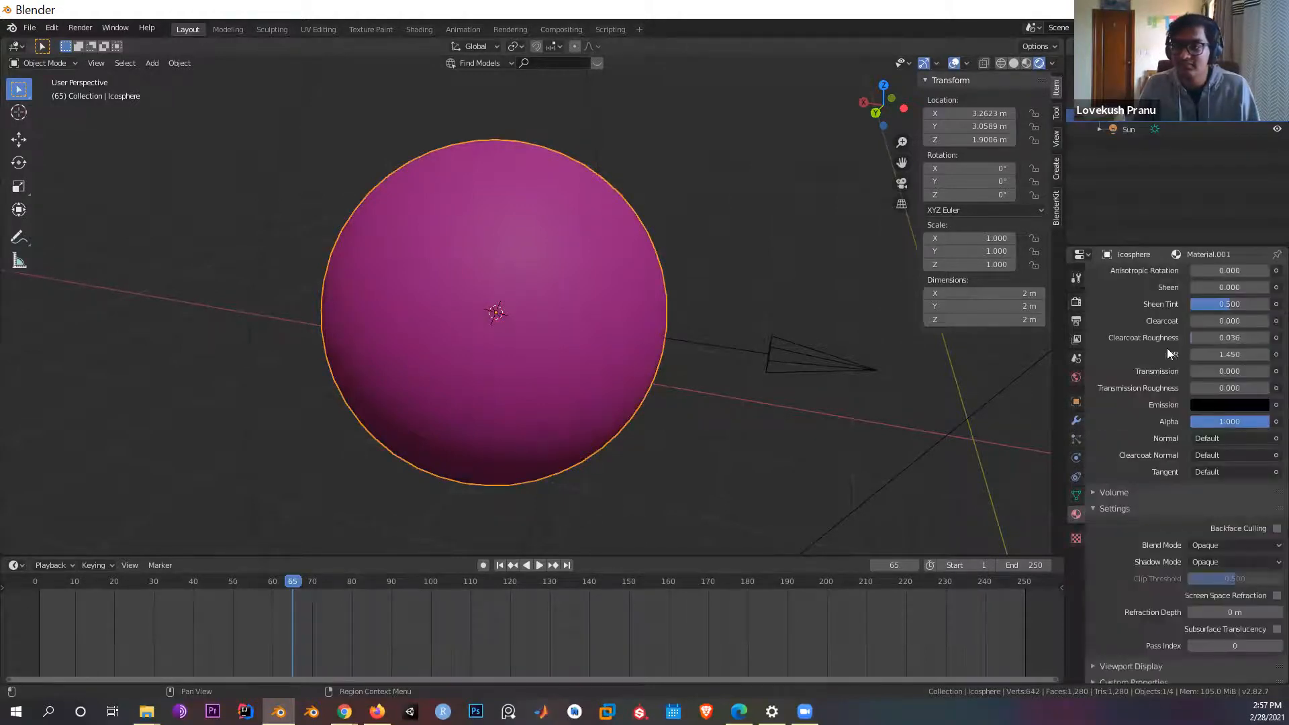
left_click(1211, 403)
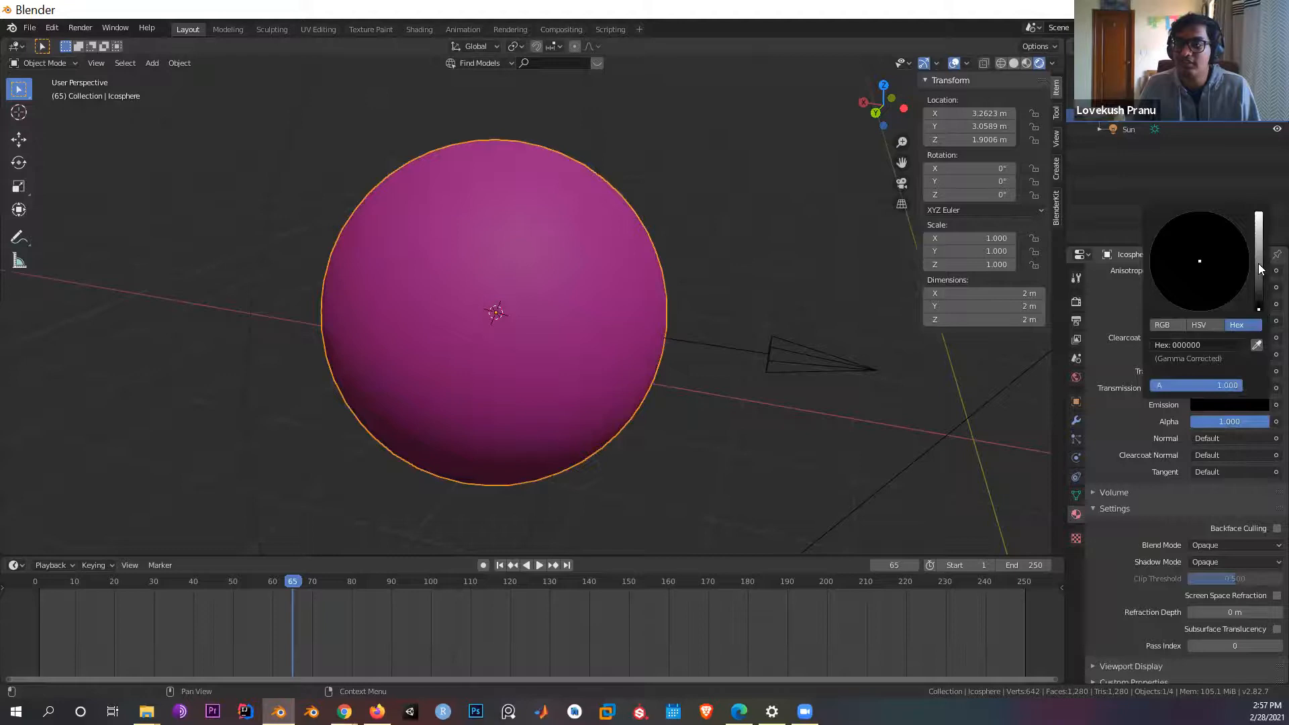
left_click_drag(1259, 272, 1260, 216)
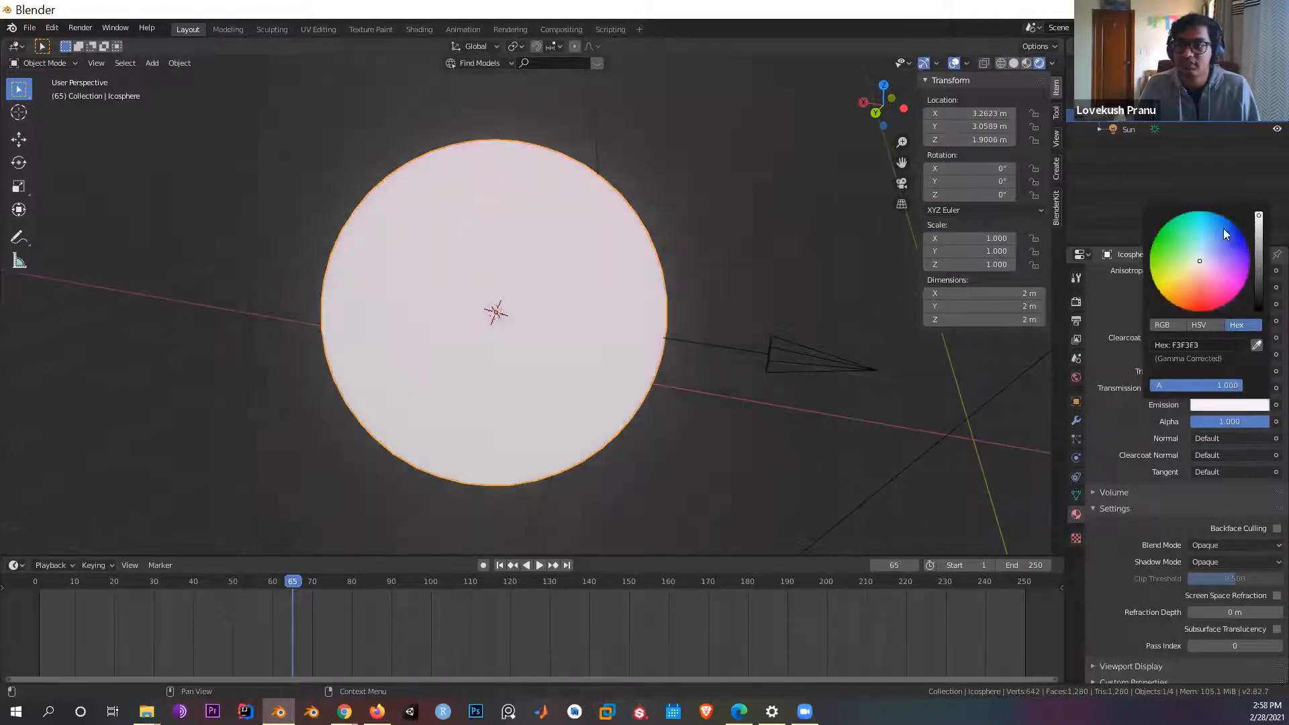
left_click_drag(1207, 273, 1235, 290)
scroll(660, 462, "down", 3)
middle_click_drag(747, 428, 626, 407)
Step: Turn Bloom off and on in the Eevee render settings to compare the glow around the deselected sphere
left_click(1077, 278)
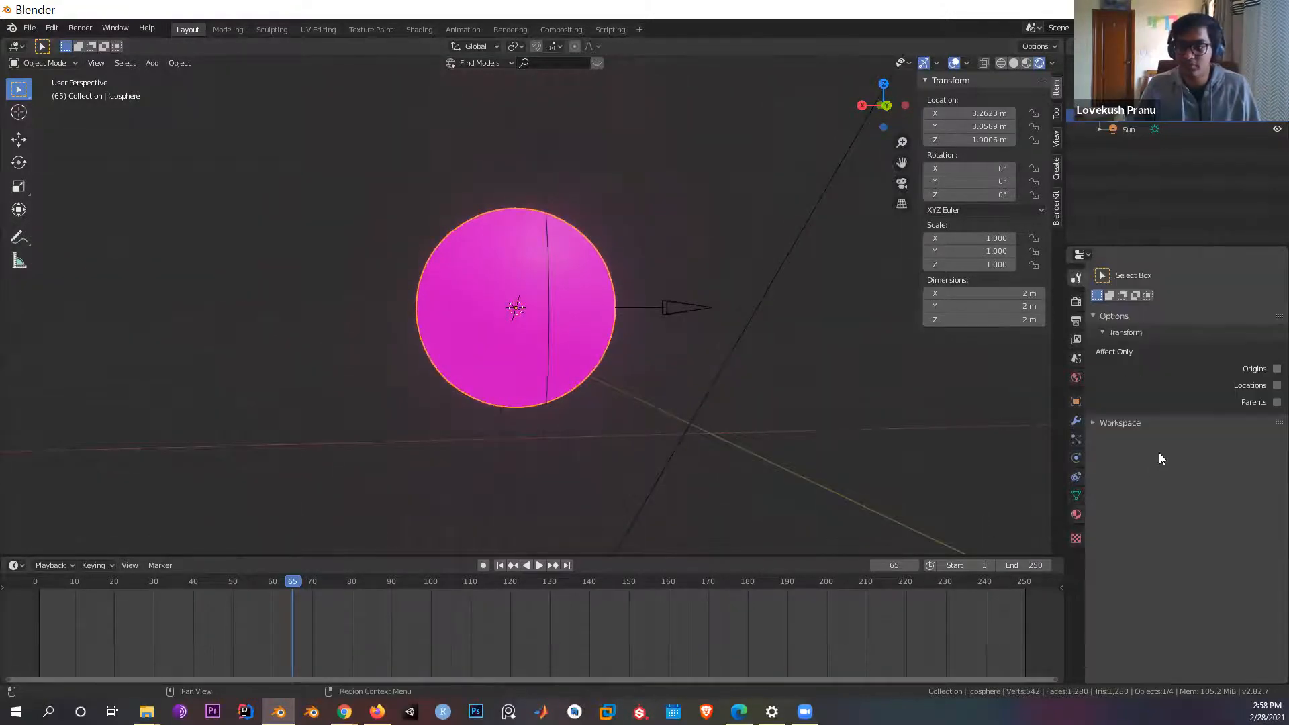
left_click(1077, 302)
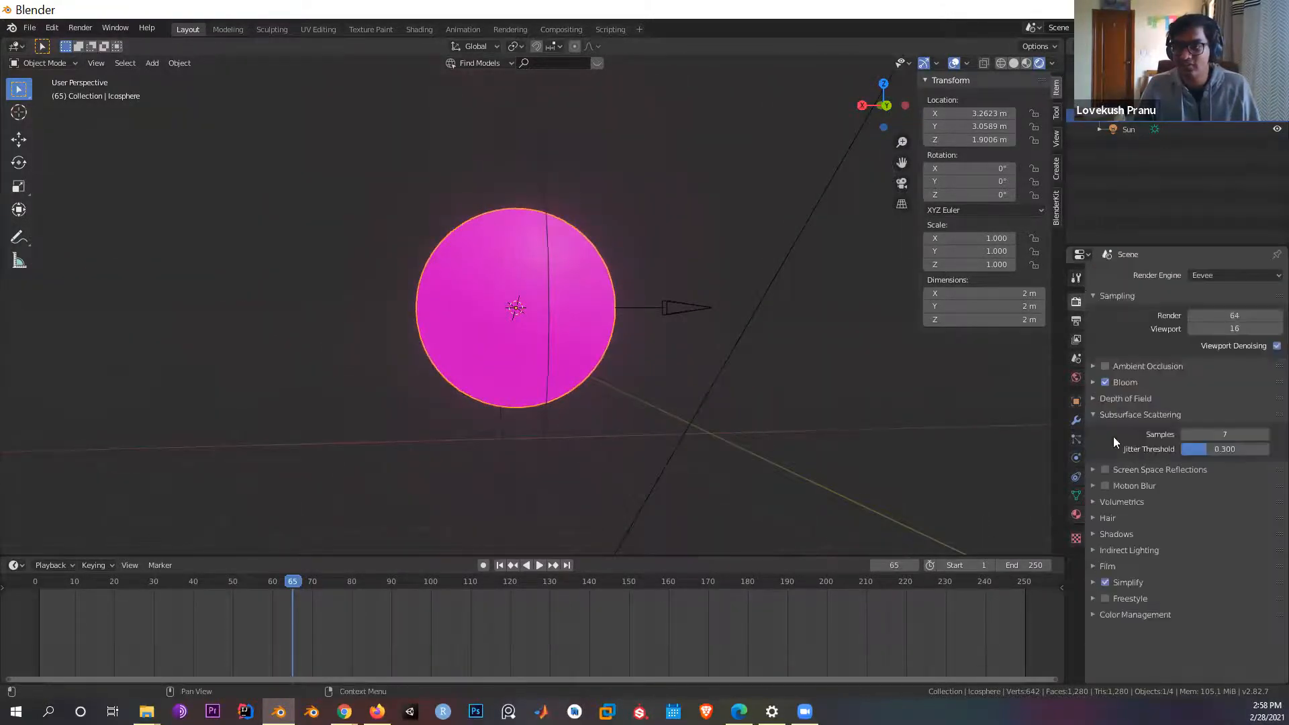
left_click(1105, 383)
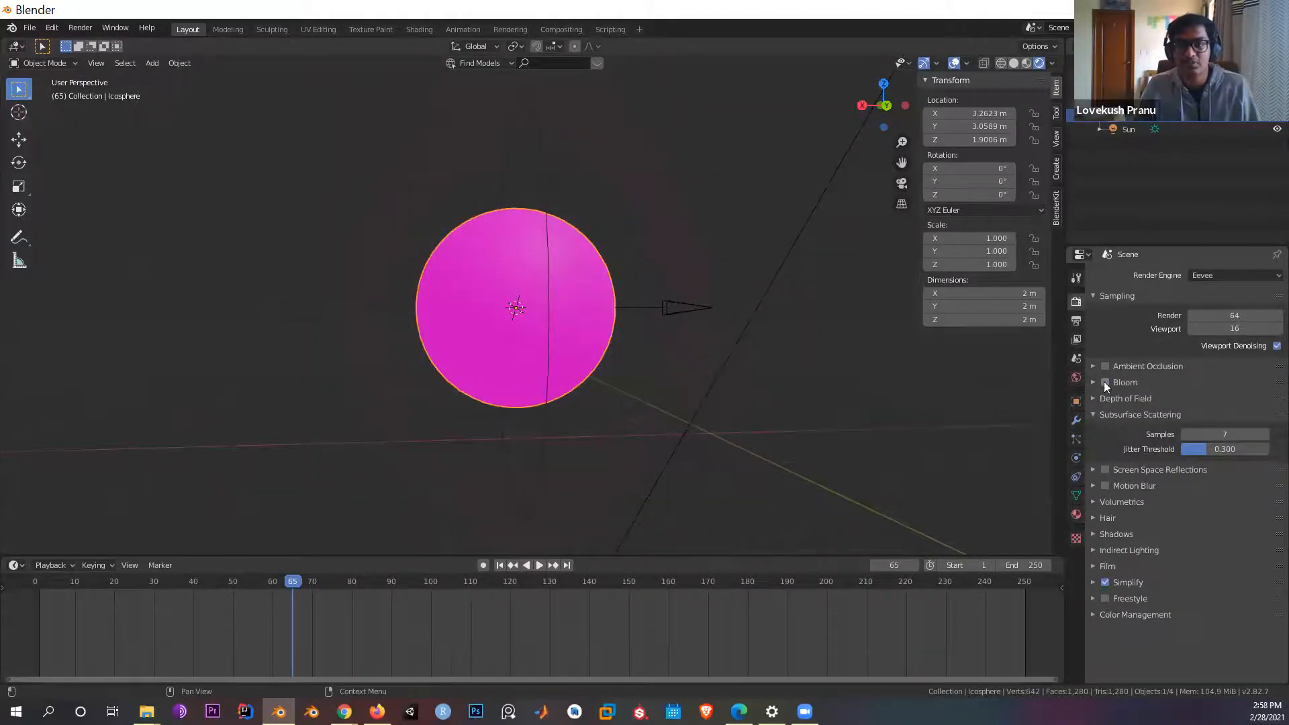
left_click(1106, 383)
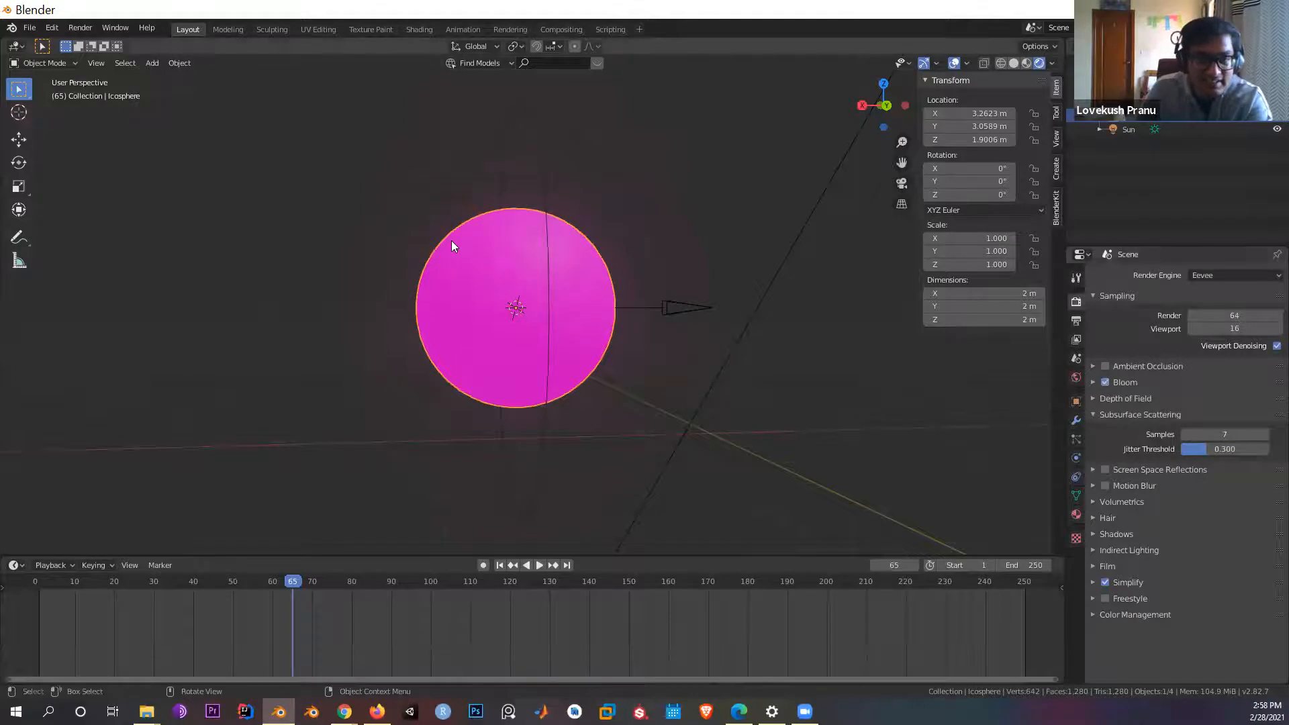
scroll(452, 241, "up", 1)
left_click(423, 207)
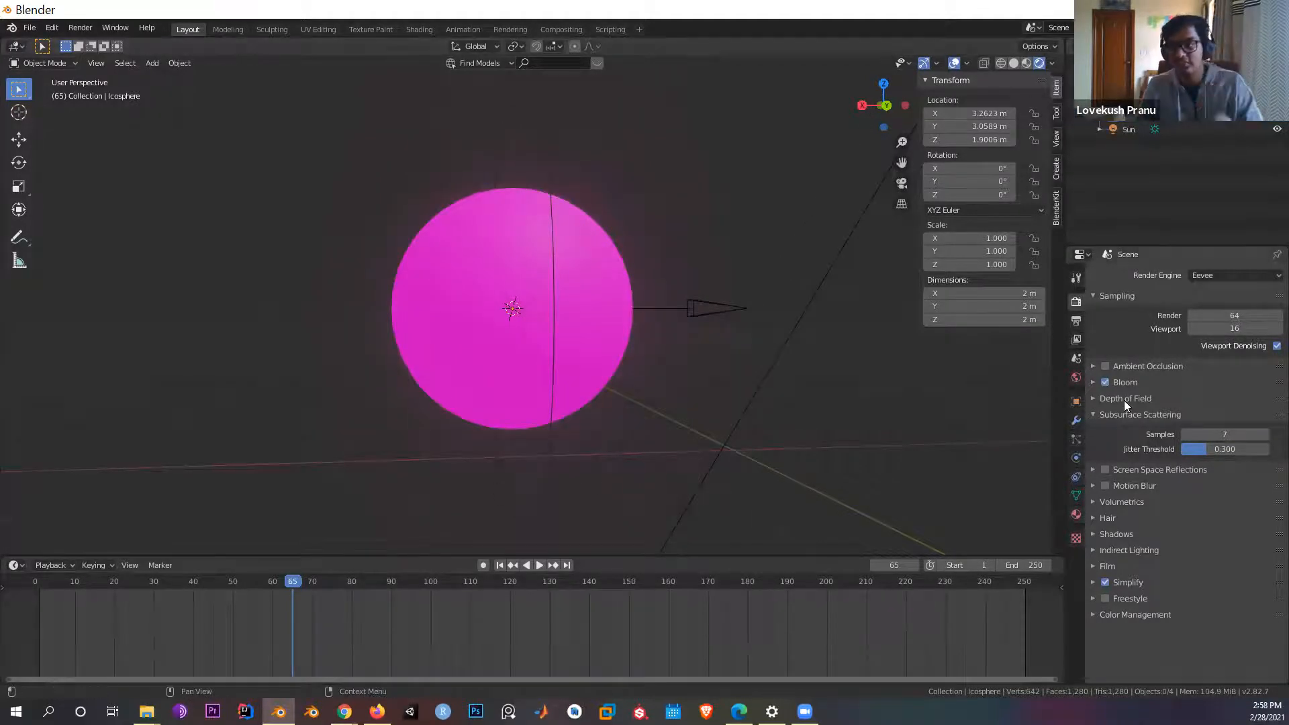
left_click(1105, 383)
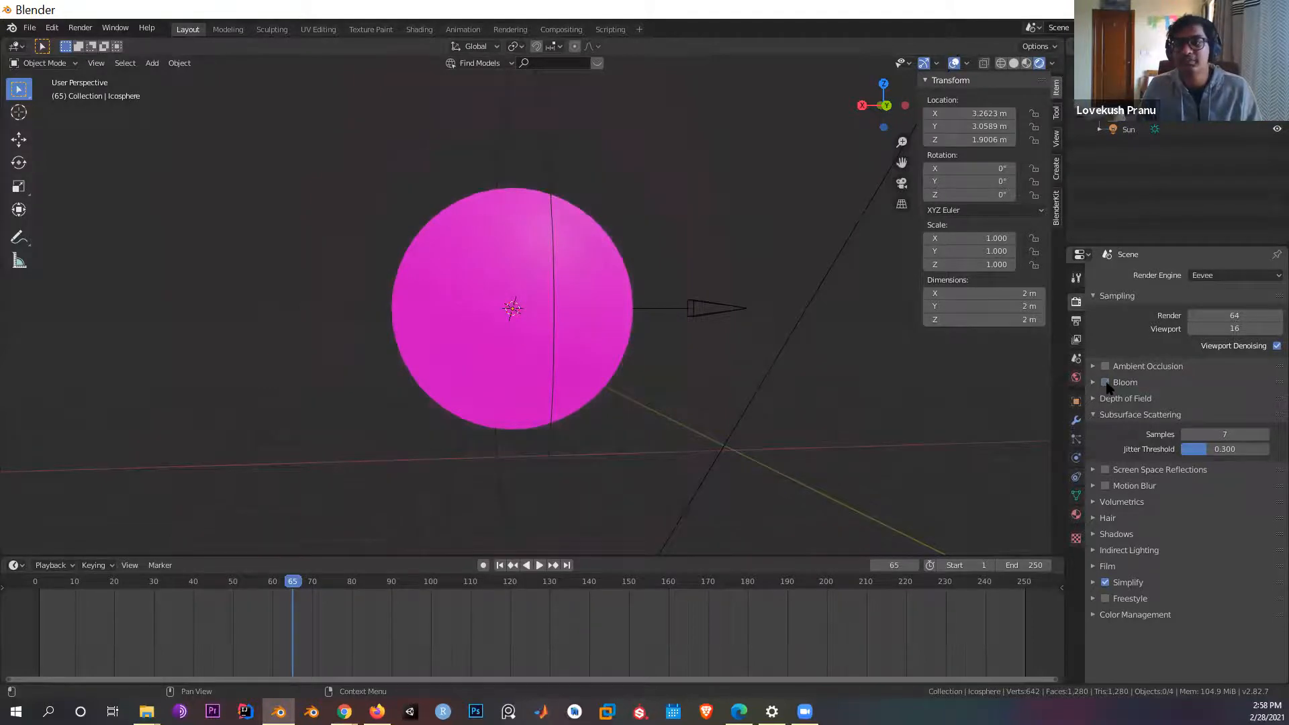
left_click(1106, 382)
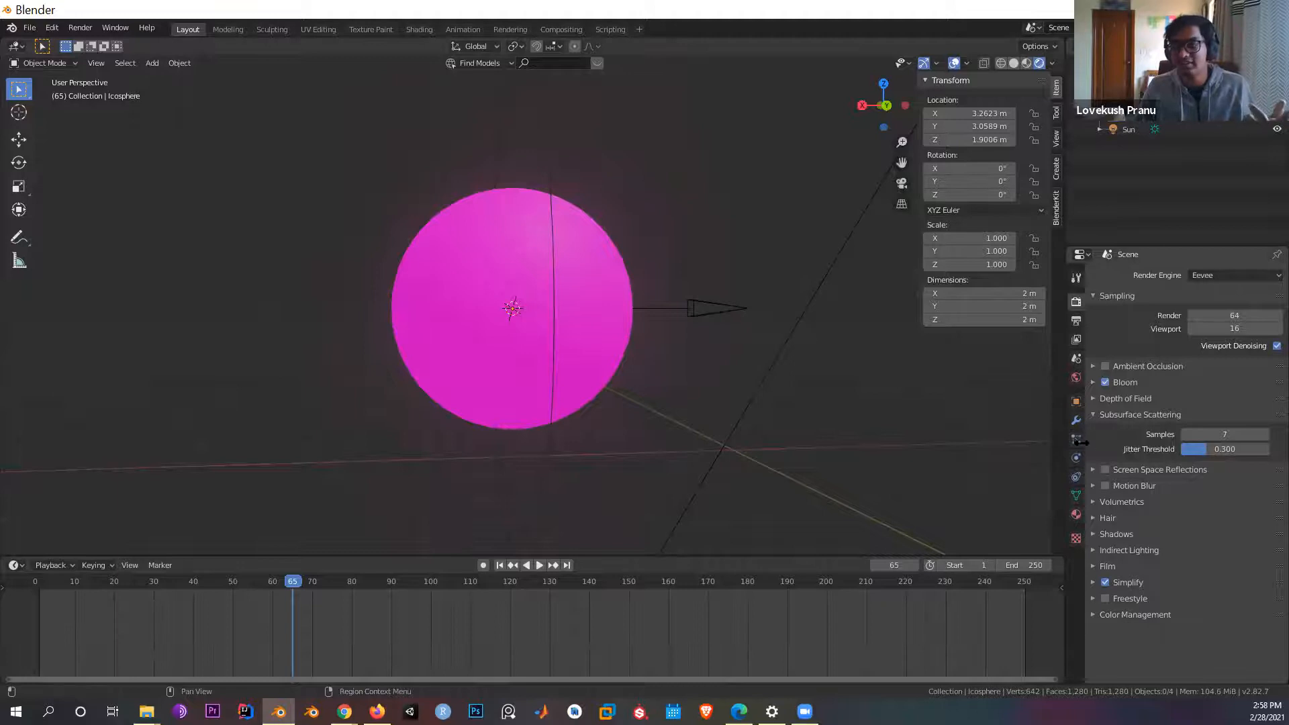
Step: Set the sphere material's Alpha to 12 to strengthen the emission glow
left_click(1076, 515)
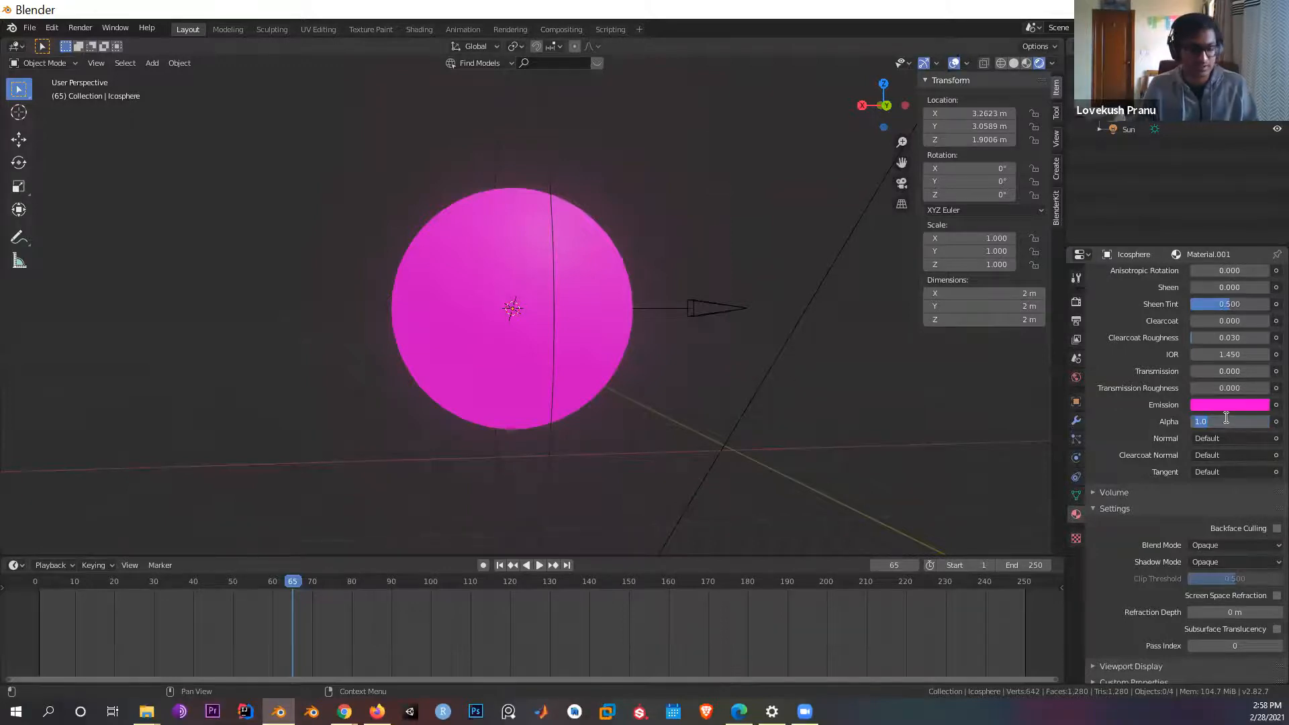
type("12")
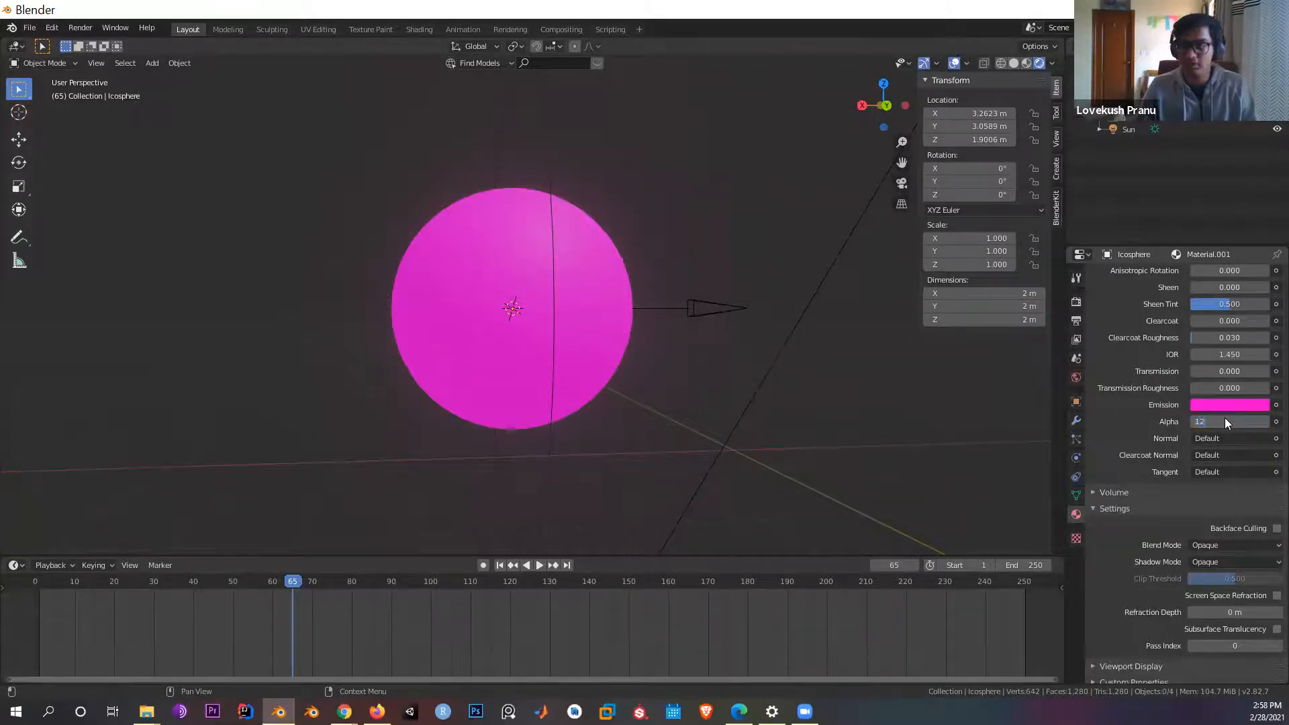
key("Return")
middle_click_drag(675, 357, 573, 243)
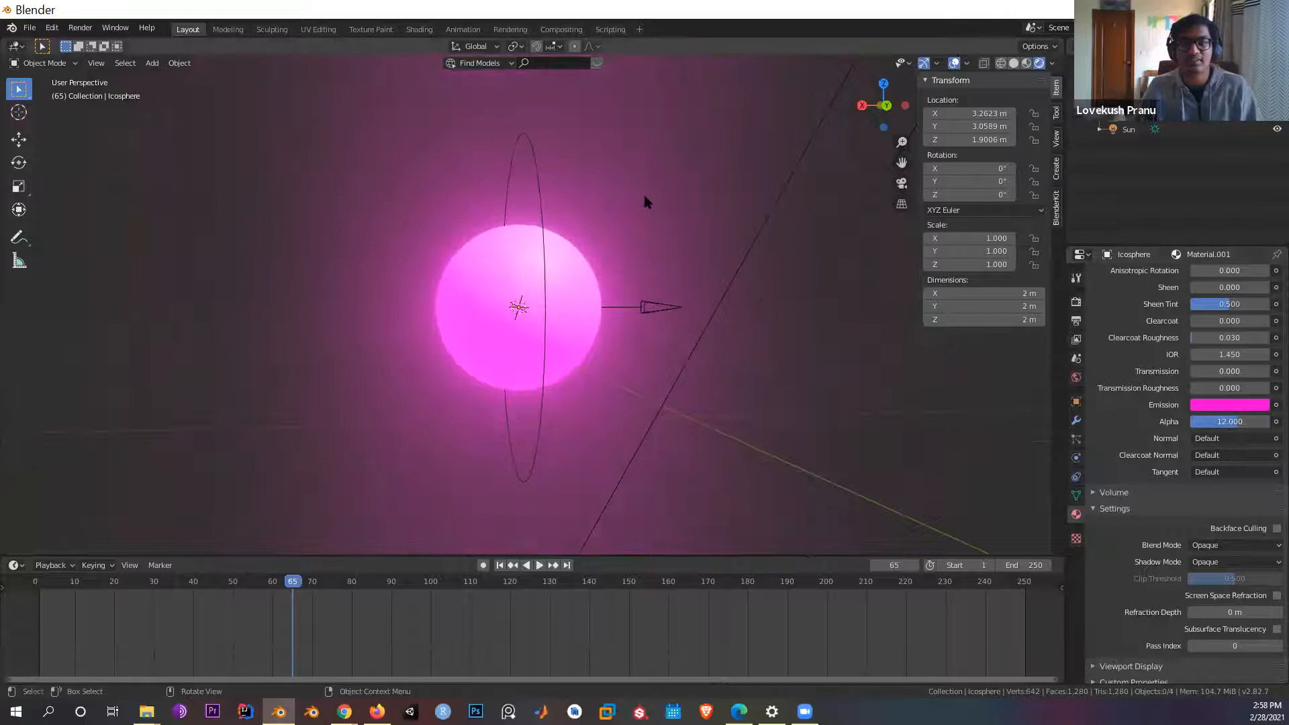
Step: Toggle Bloom off and back on to compare the stronger emission with and without the glow effect
left_click(1077, 278)
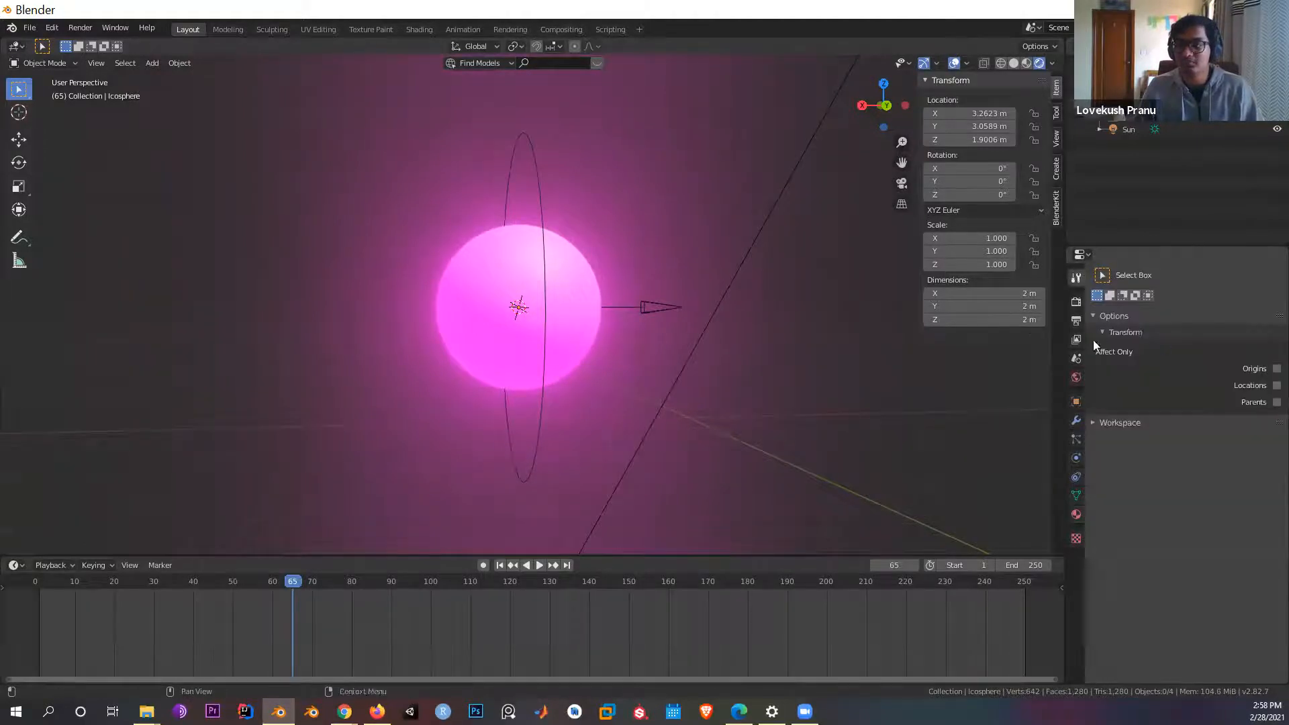
left_click(1077, 302)
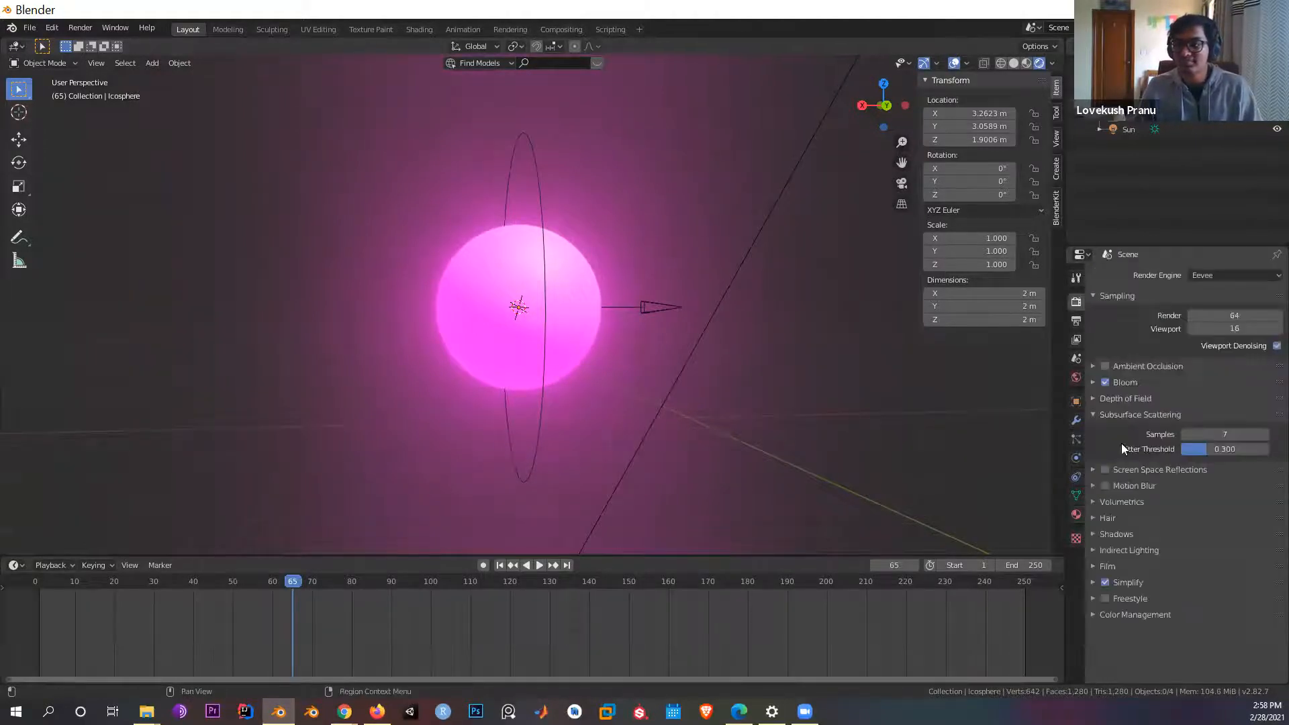
left_click(1106, 383)
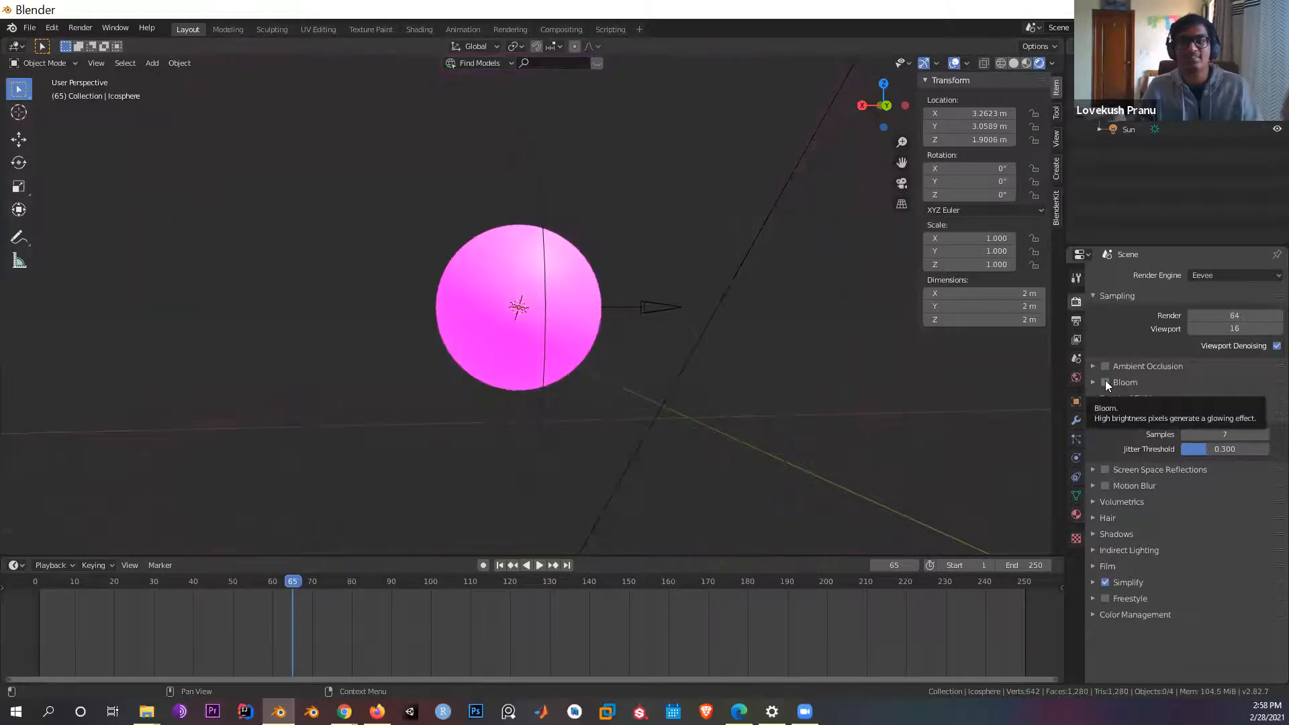
left_click(1106, 380)
scroll(714, 298, "down", 4)
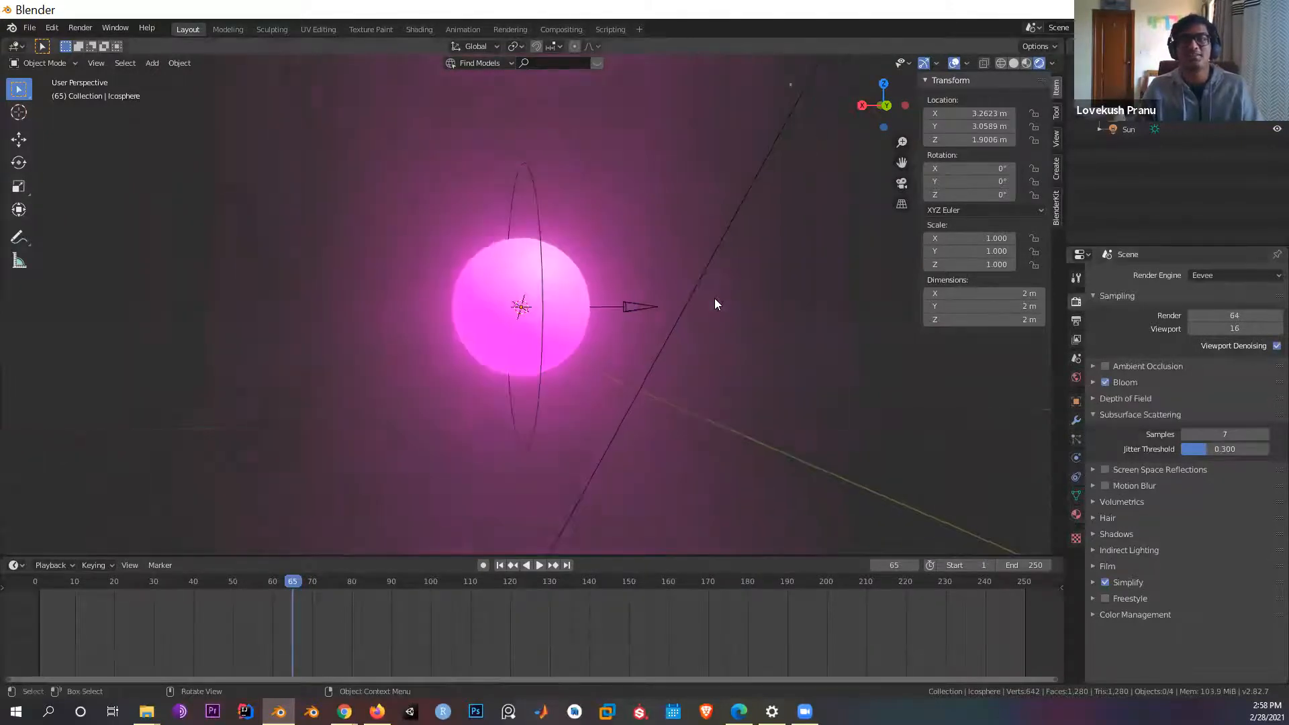
scroll(714, 298, "up", 5)
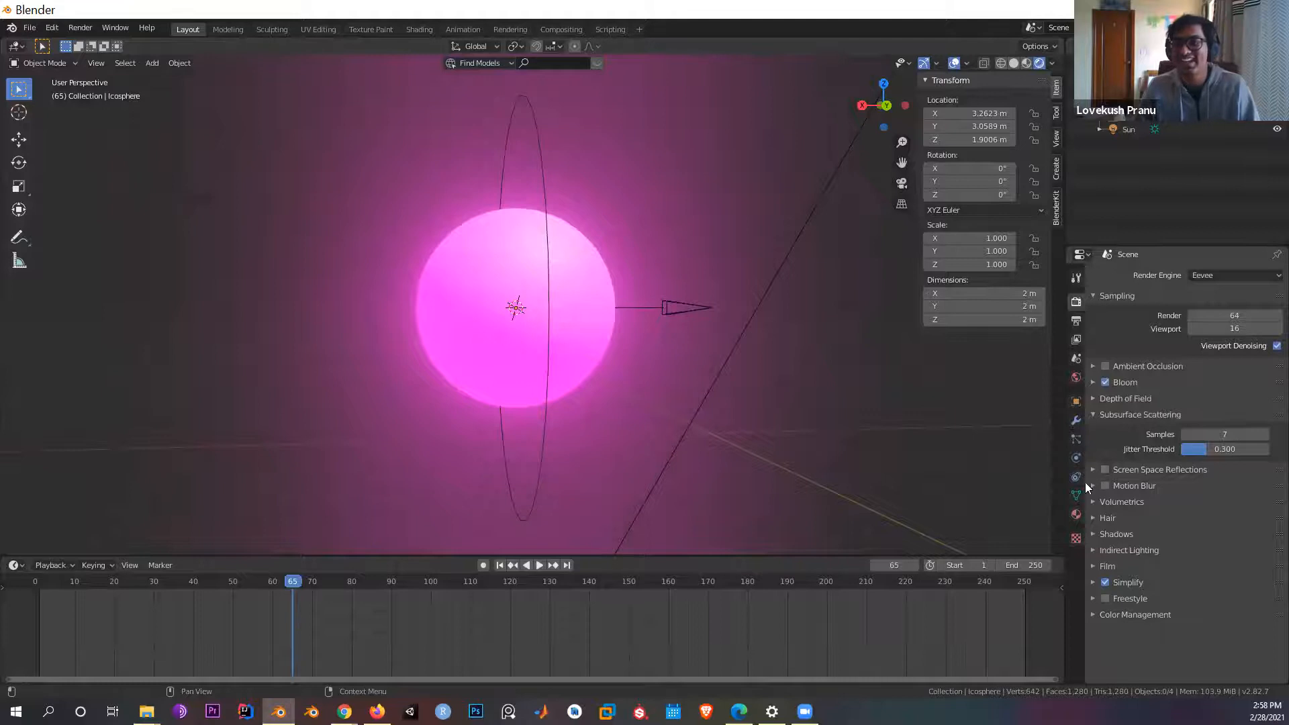
left_click(1075, 517)
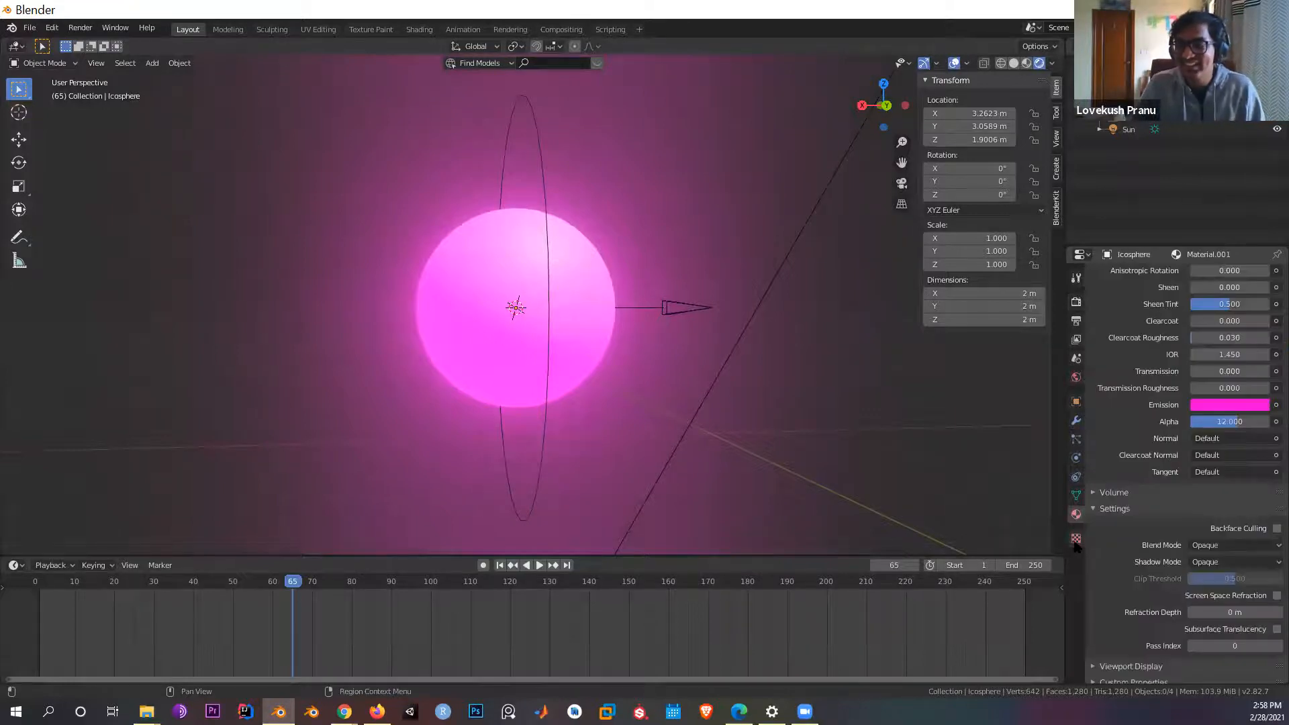
left_click(1075, 540)
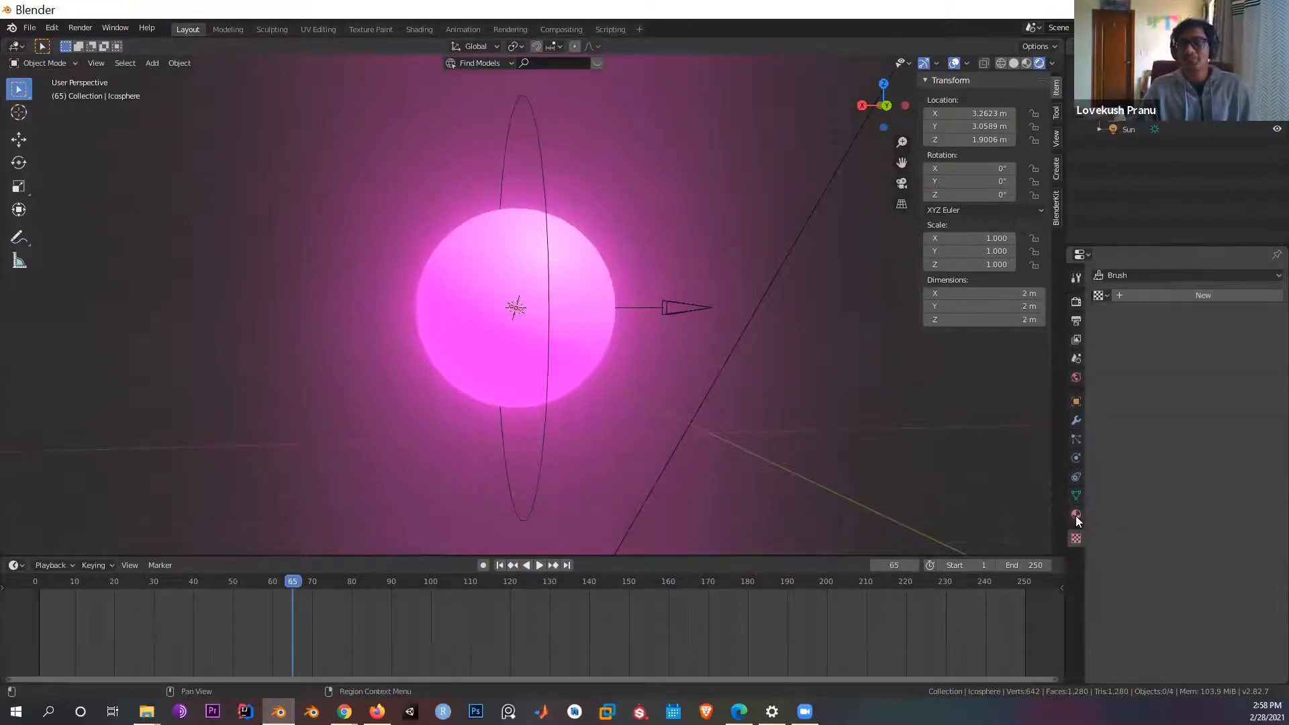
left_click(1076, 516)
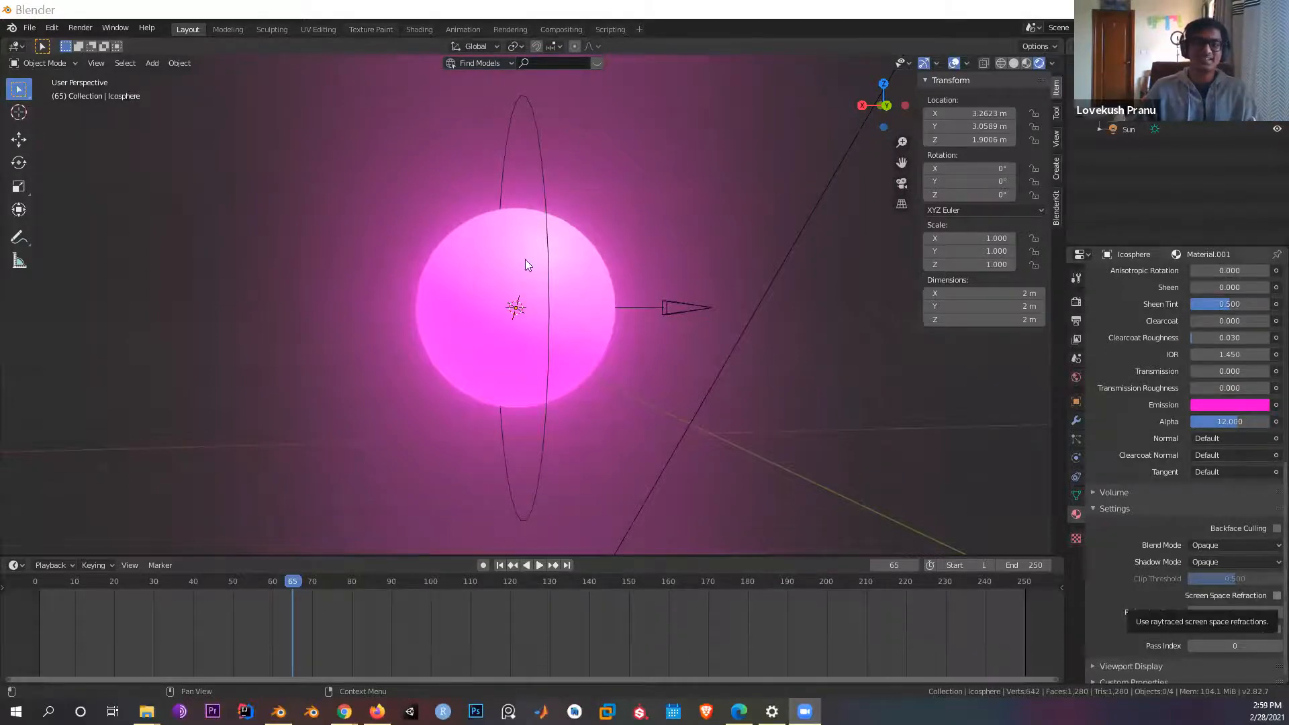
Step: Switch to the Shading workspace after a look at Texture Paint, and restore the window to full screen
left_click(347, 28)
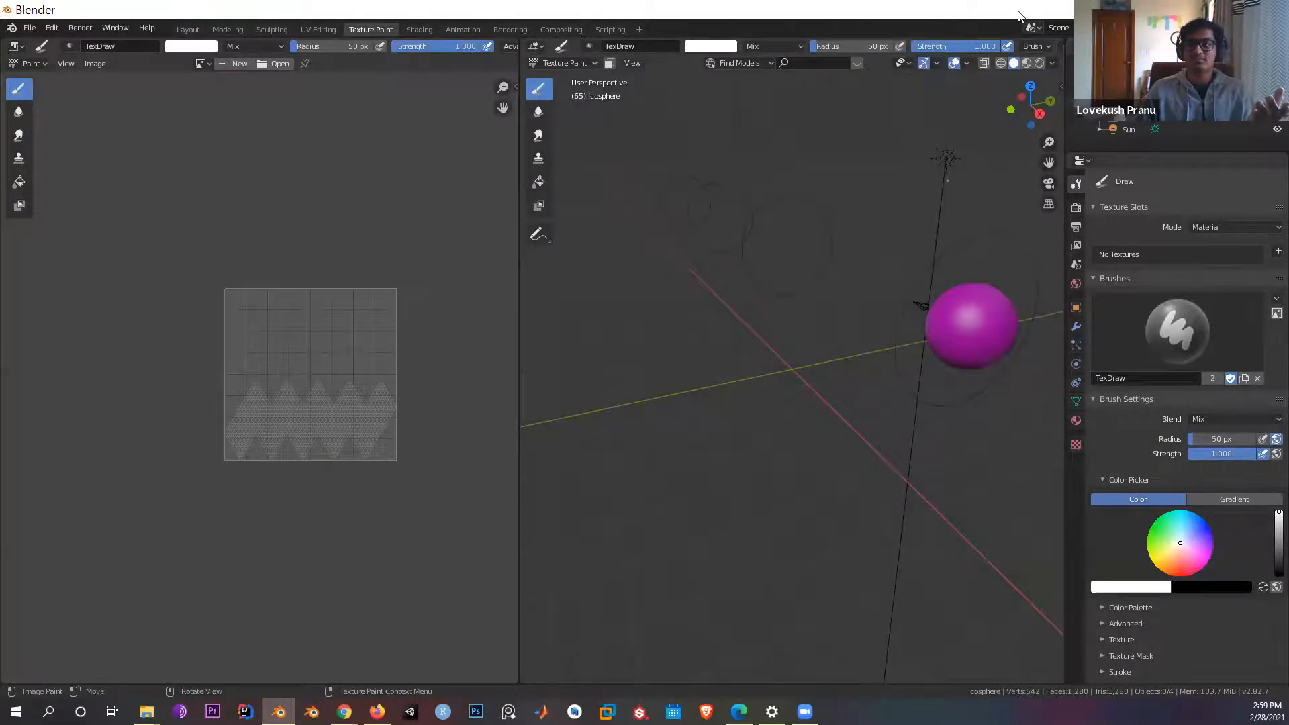
left_click_drag(444, 9, 389, 153)
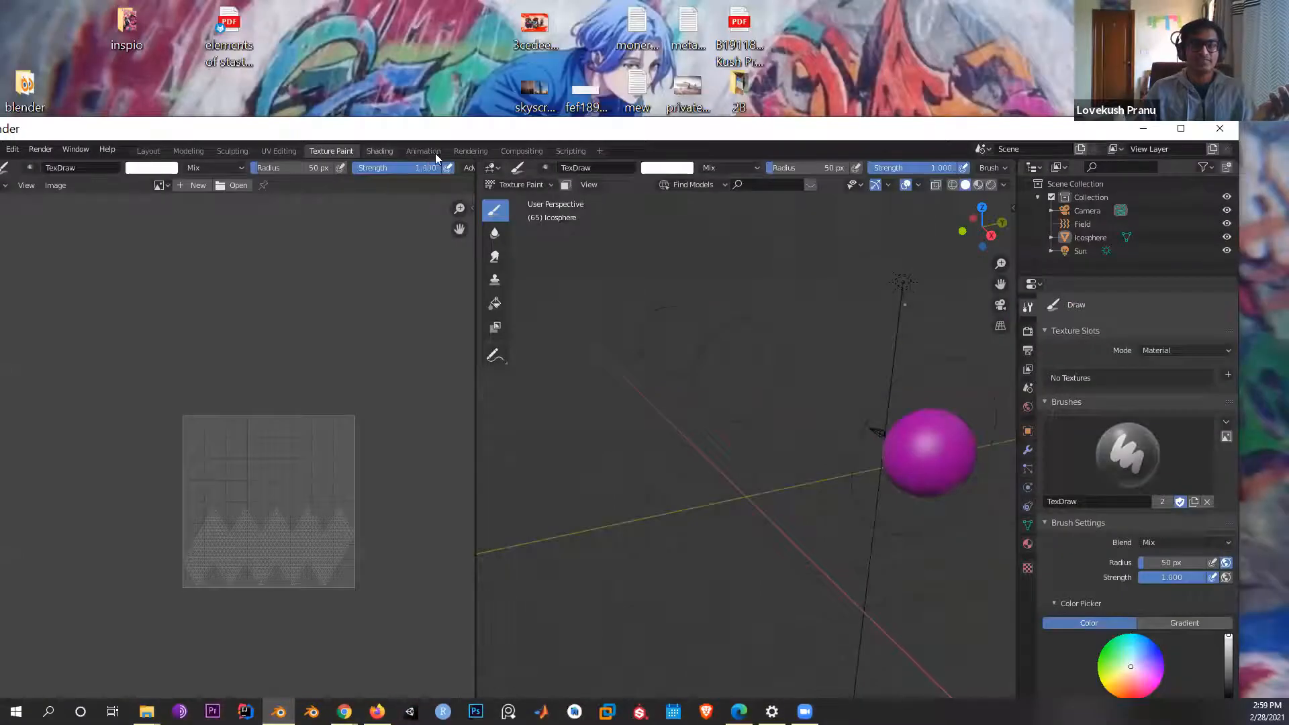
left_click(389, 151)
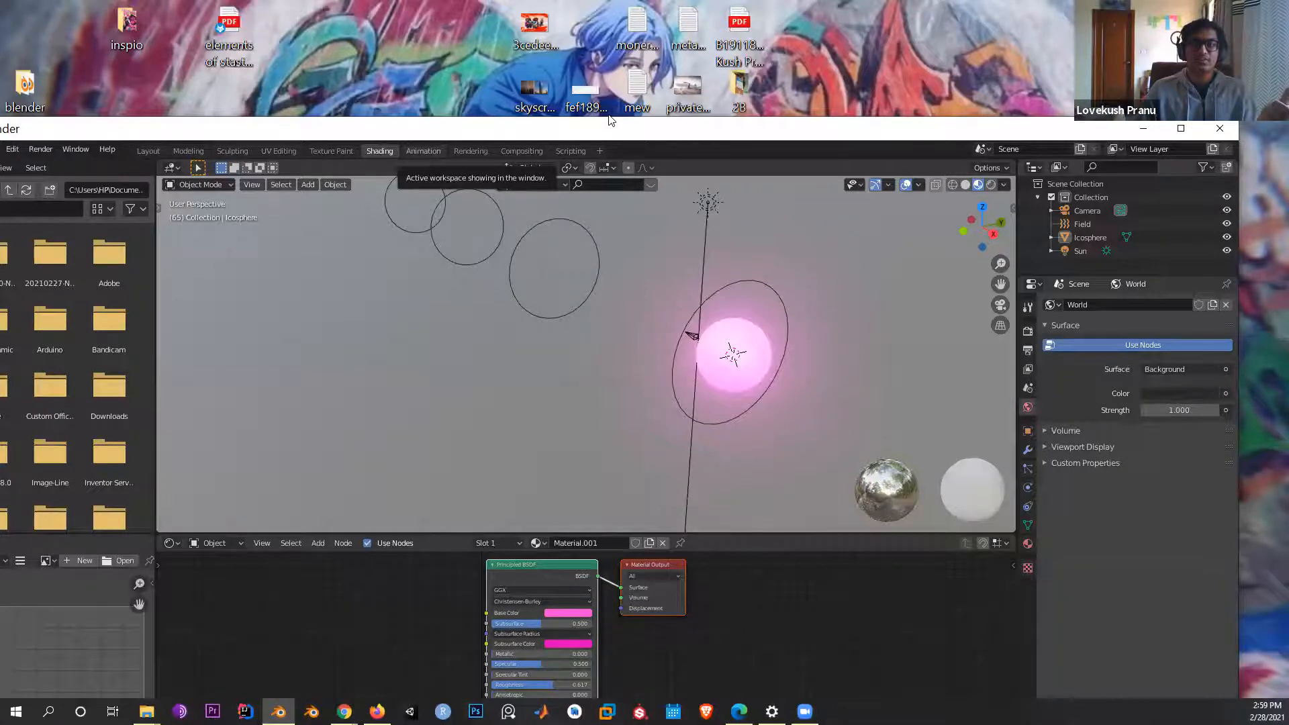
key("super+Up")
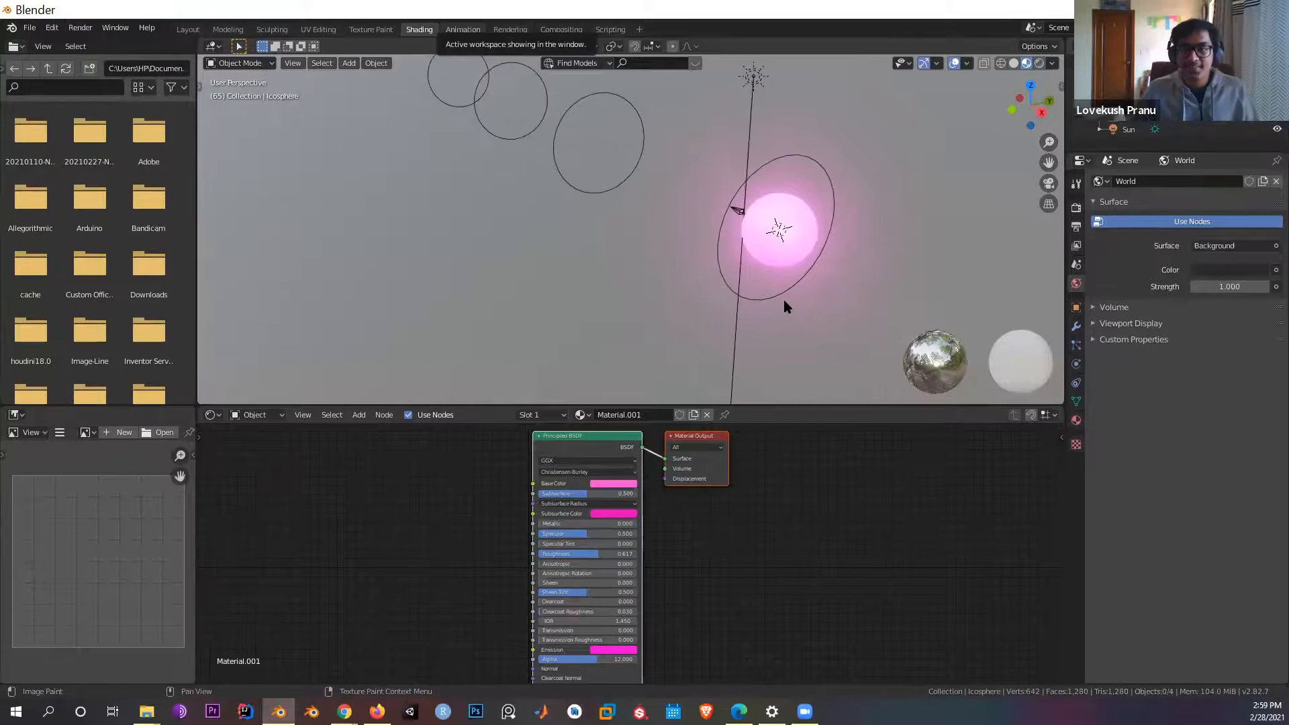
Step: Compare the glowing sphere in Rendered and Material Preview viewport shading, ending in Material Preview
middle_click_drag(784, 299, 651, 345)
middle_click_drag(687, 249, 941, 376)
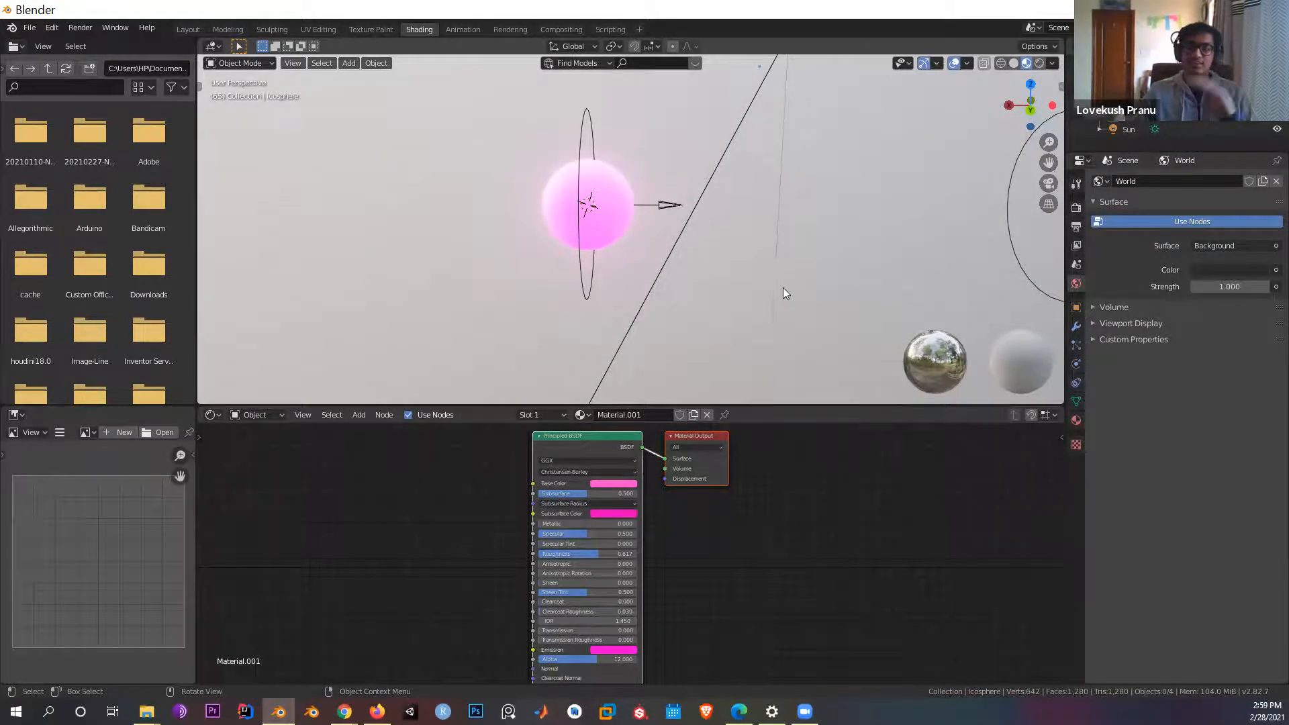
scroll(695, 301, "down", 3)
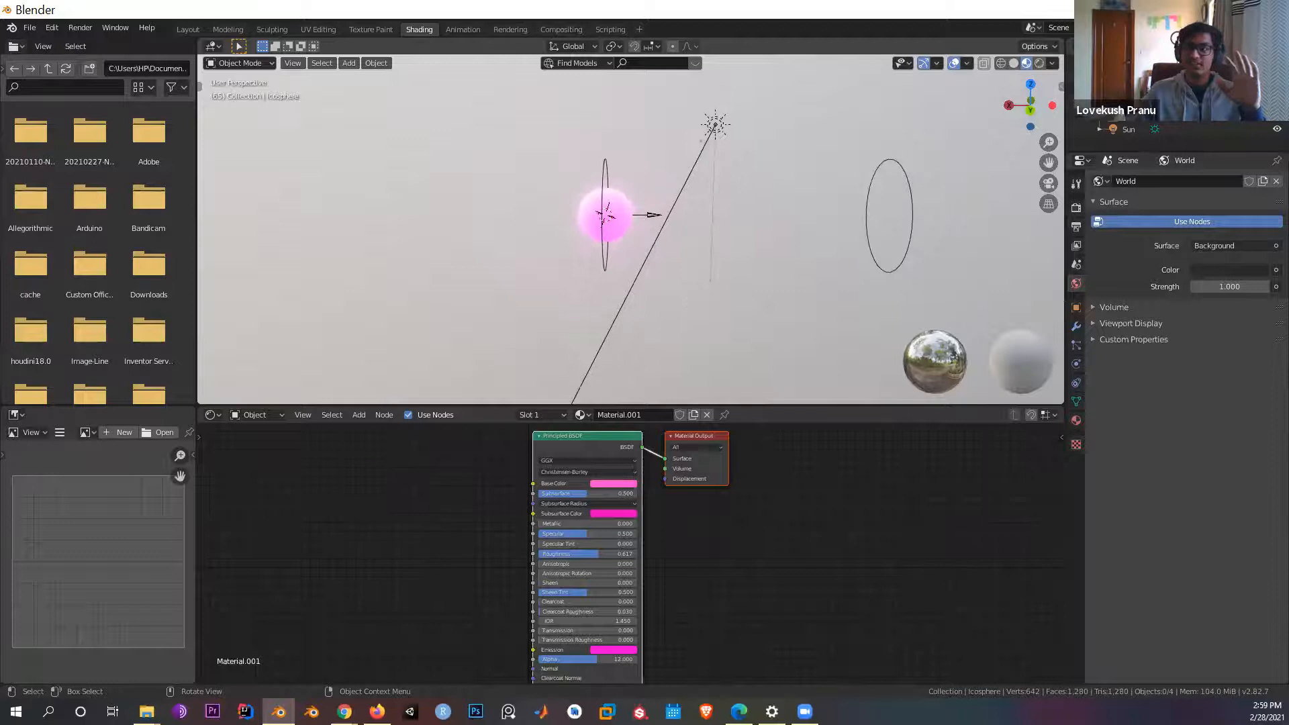
left_click(1038, 62)
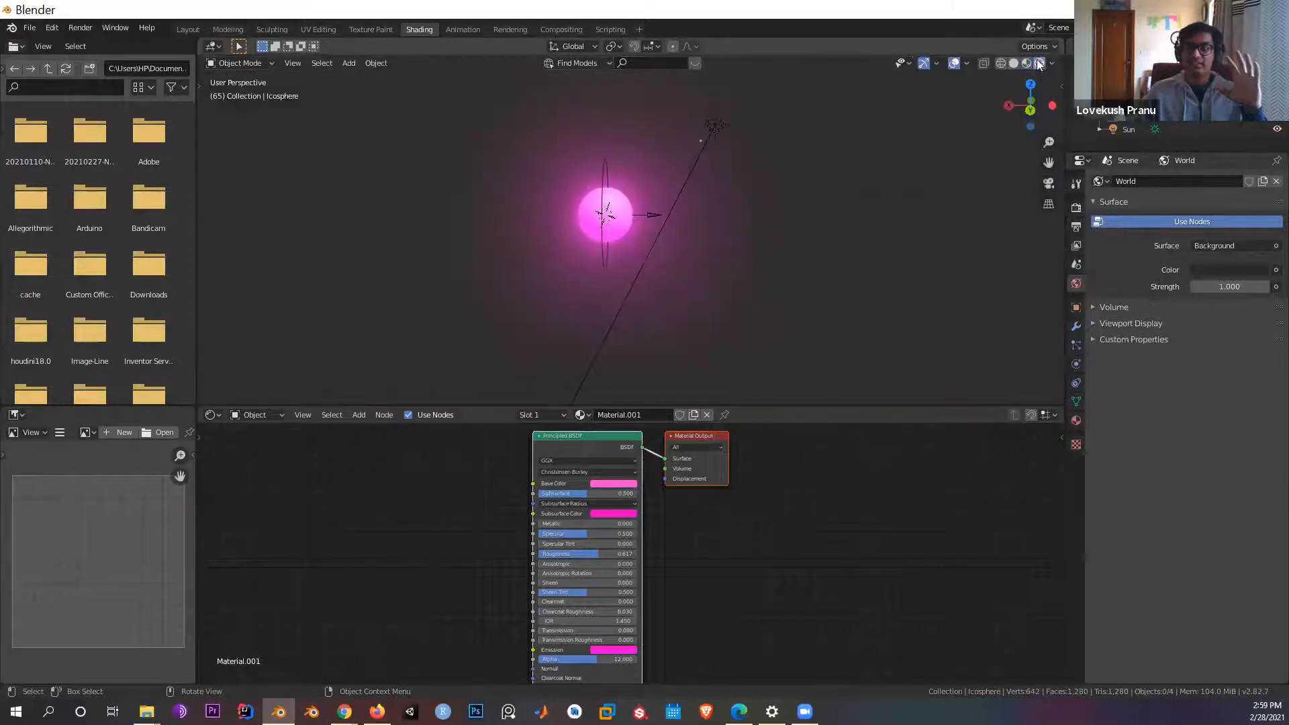
left_click(1026, 62)
middle_click_drag(589, 251, 605, 262)
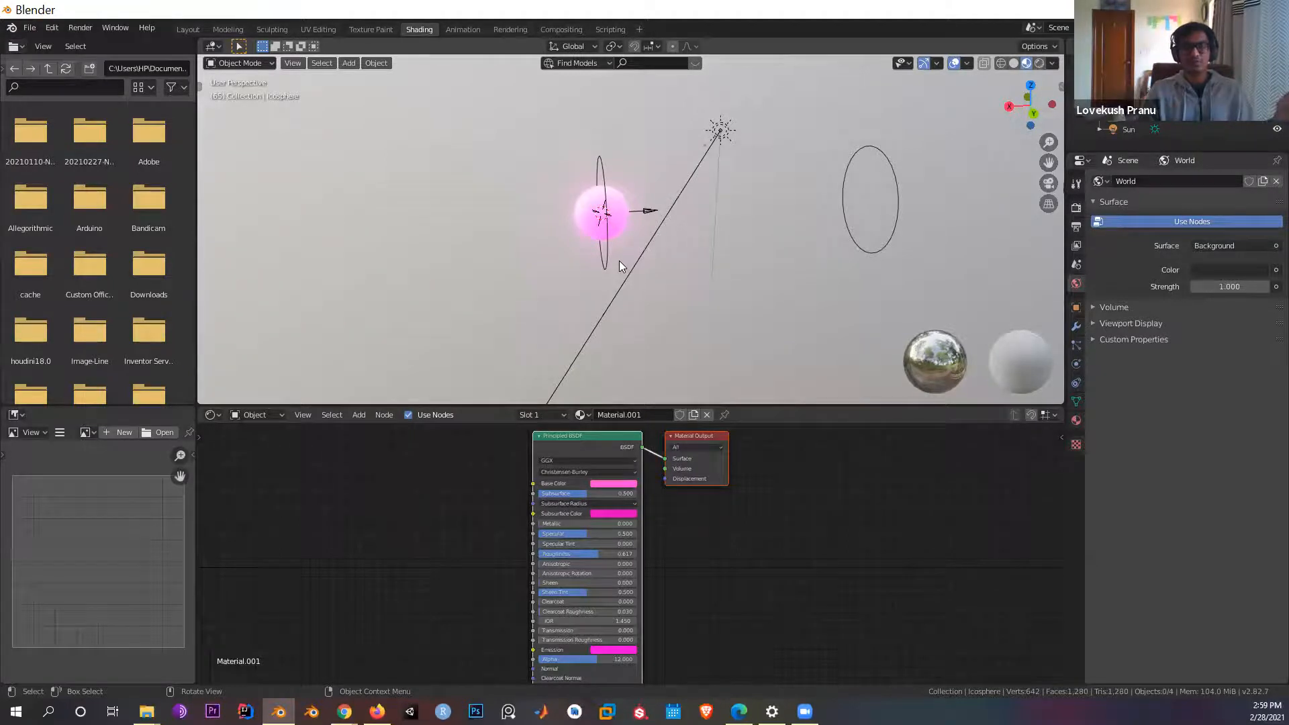
scroll(636, 261, "up", 2)
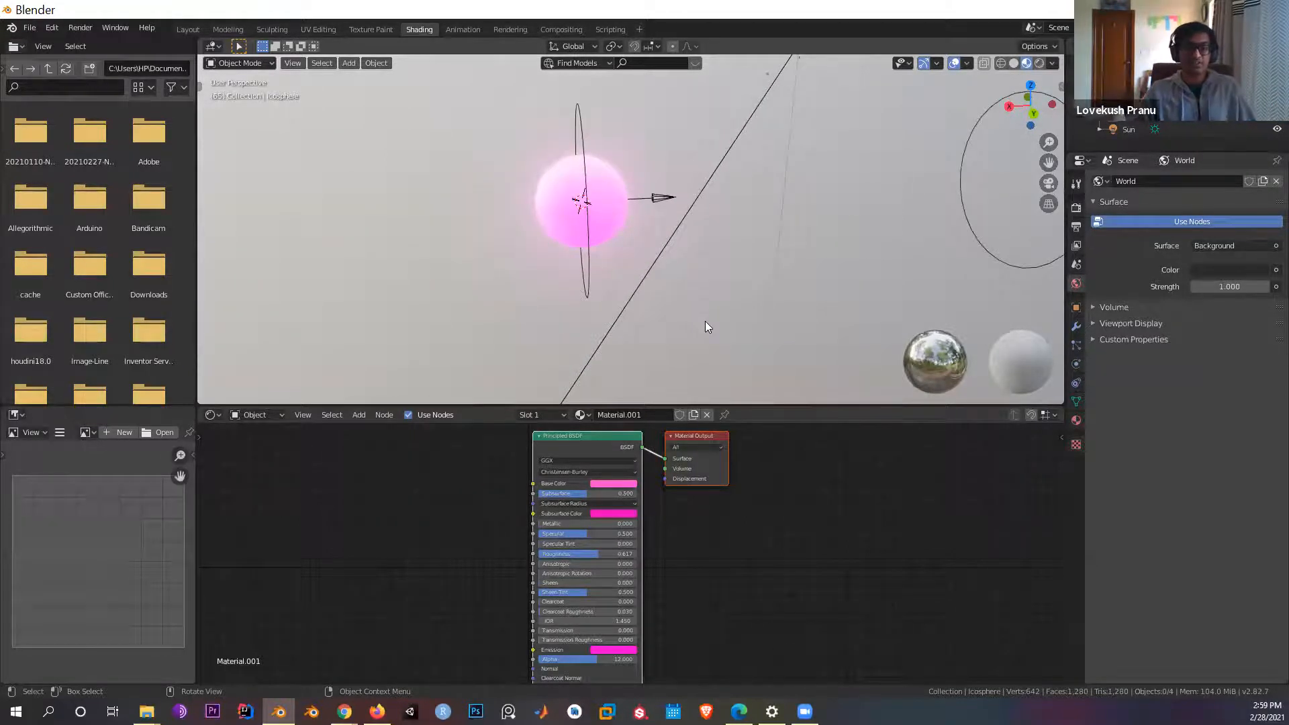
middle_click_drag(660, 301, 704, 334, "shift")
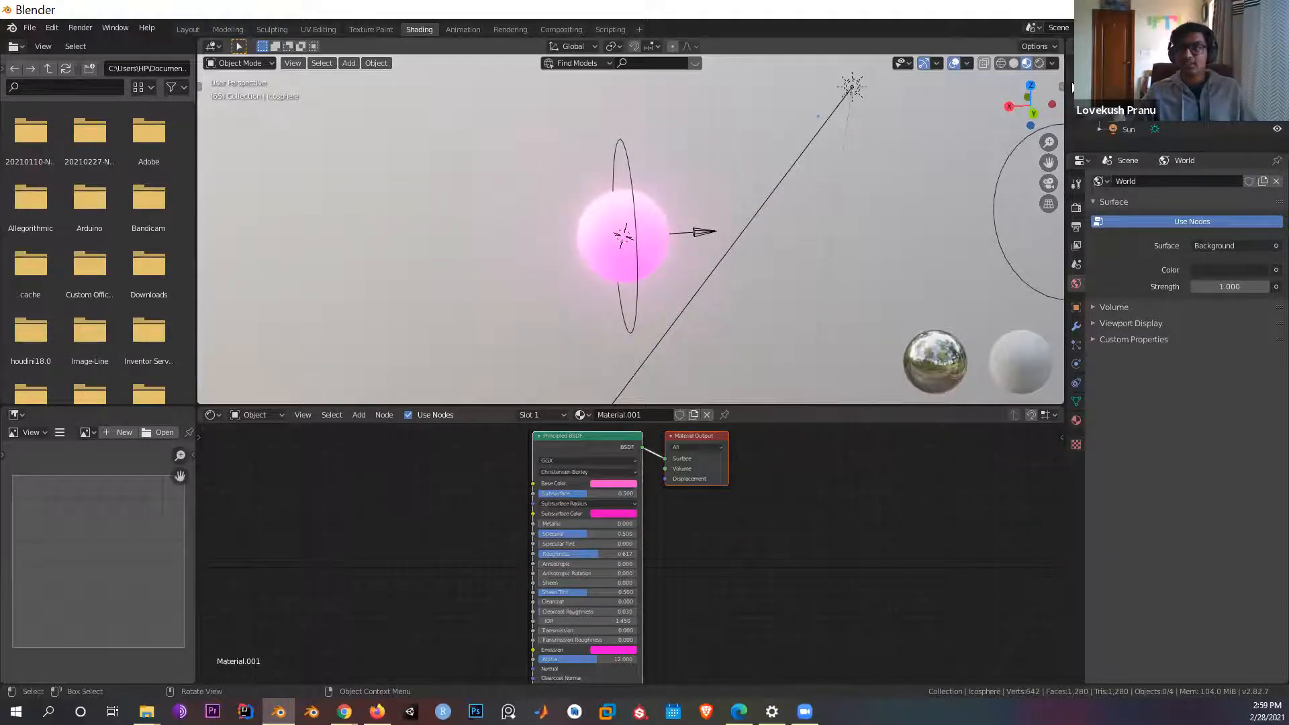
Step: Enable Scene World and Scene Lights for the Material Preview viewport shading
left_click(1053, 63)
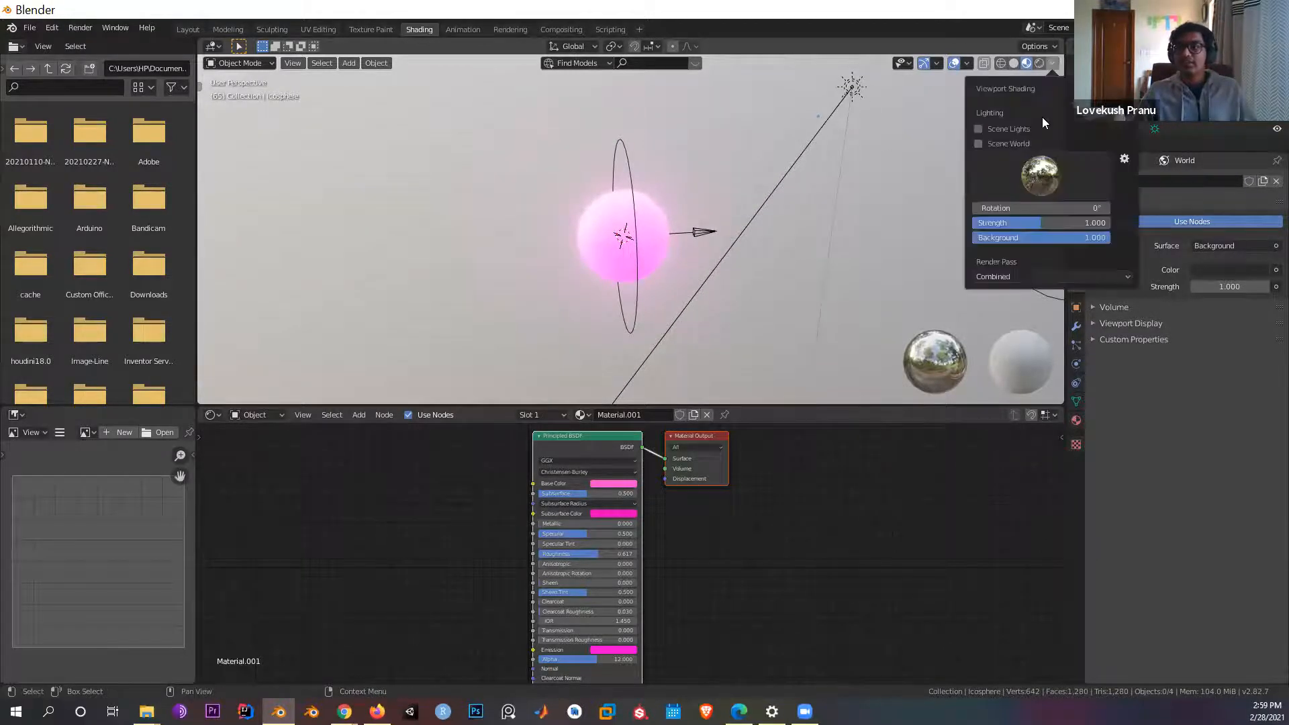
left_click(980, 144)
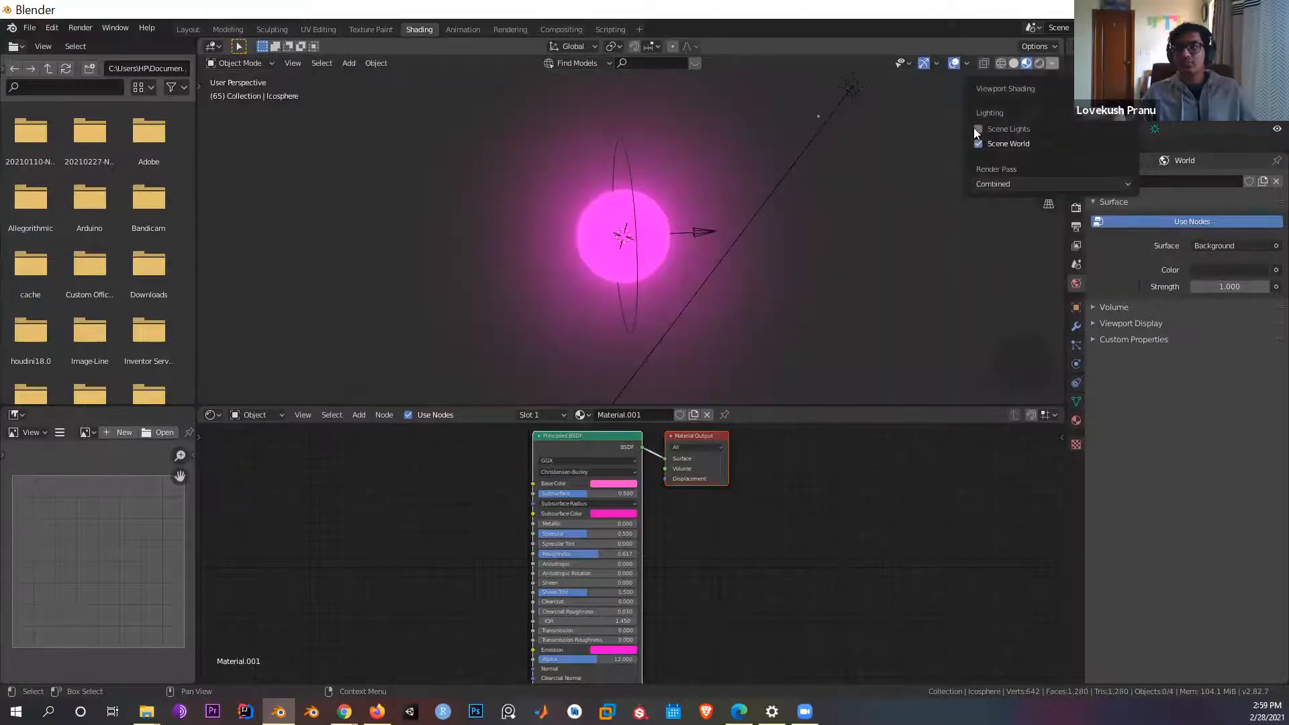
left_click(979, 129)
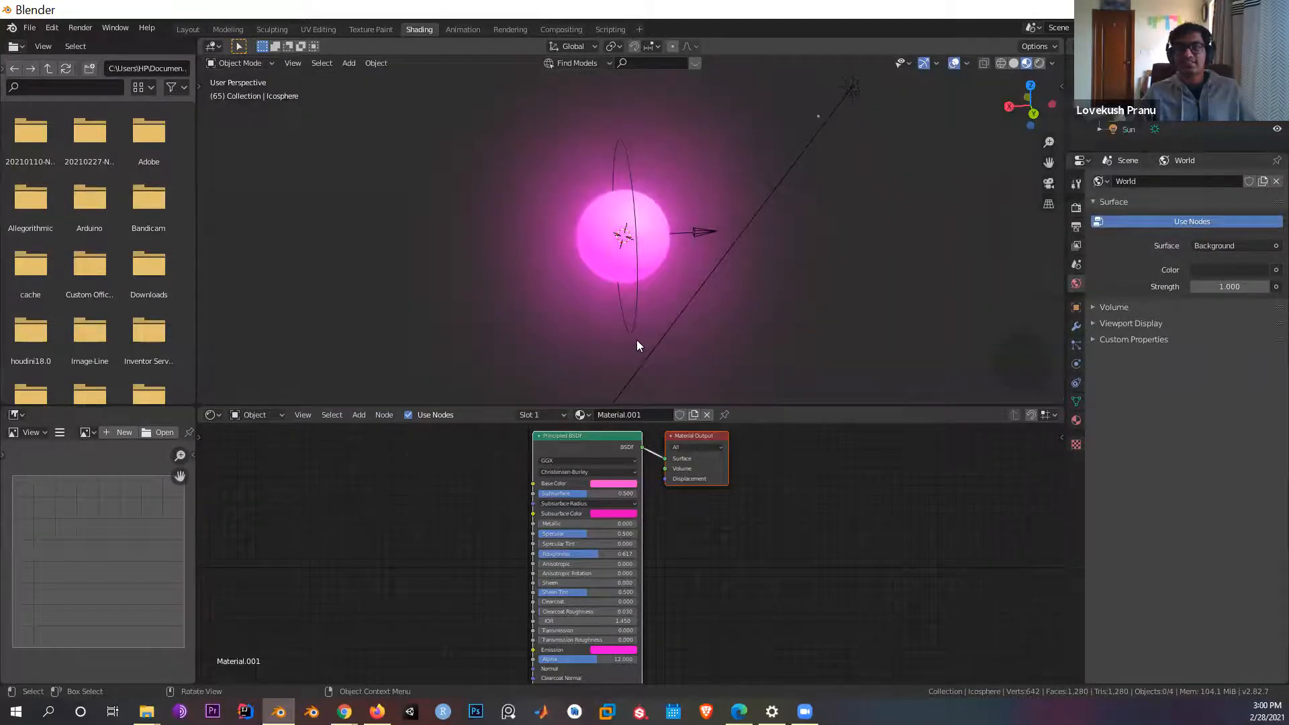
scroll(687, 268, "down", 4)
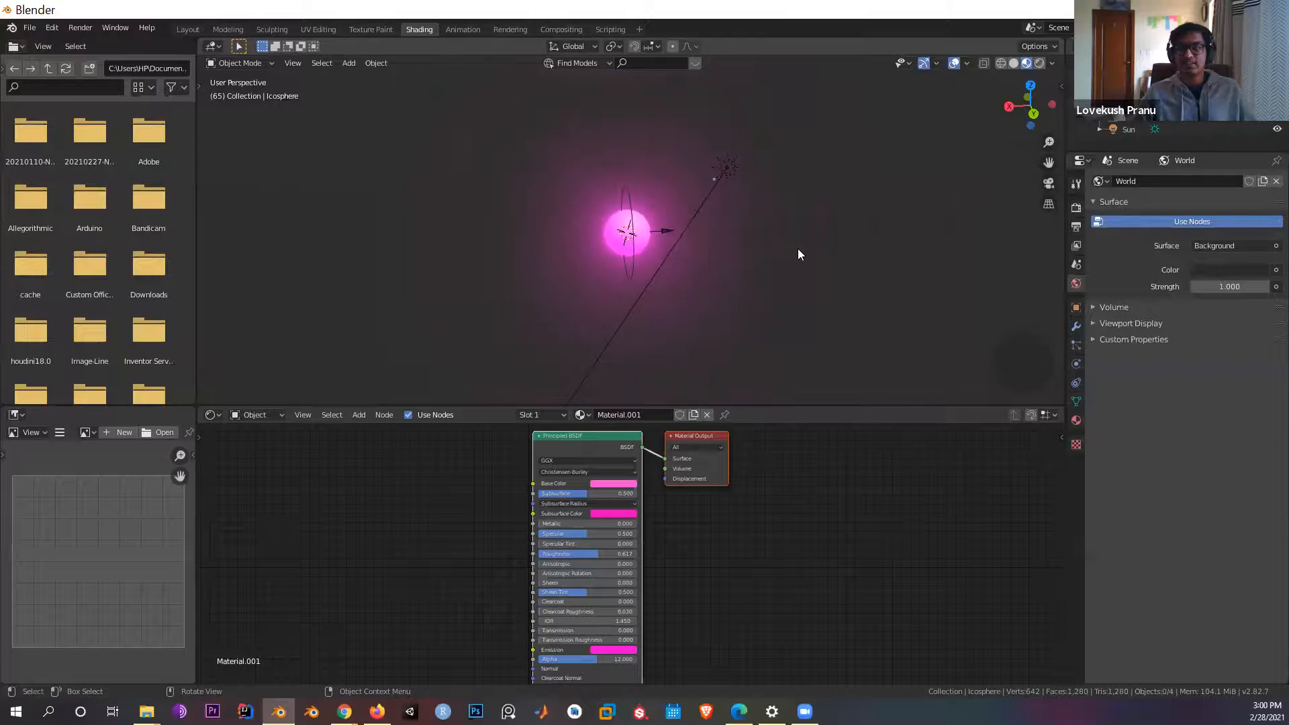
Step: Give the shader node editor more room by reducing the height of the 3D viewport above it
scroll(767, 260, "up", 3)
middle_click_drag(809, 575, 915, 574)
middle_click_drag(875, 616, 897, 617)
middle_click_drag(655, 458, 674, 497)
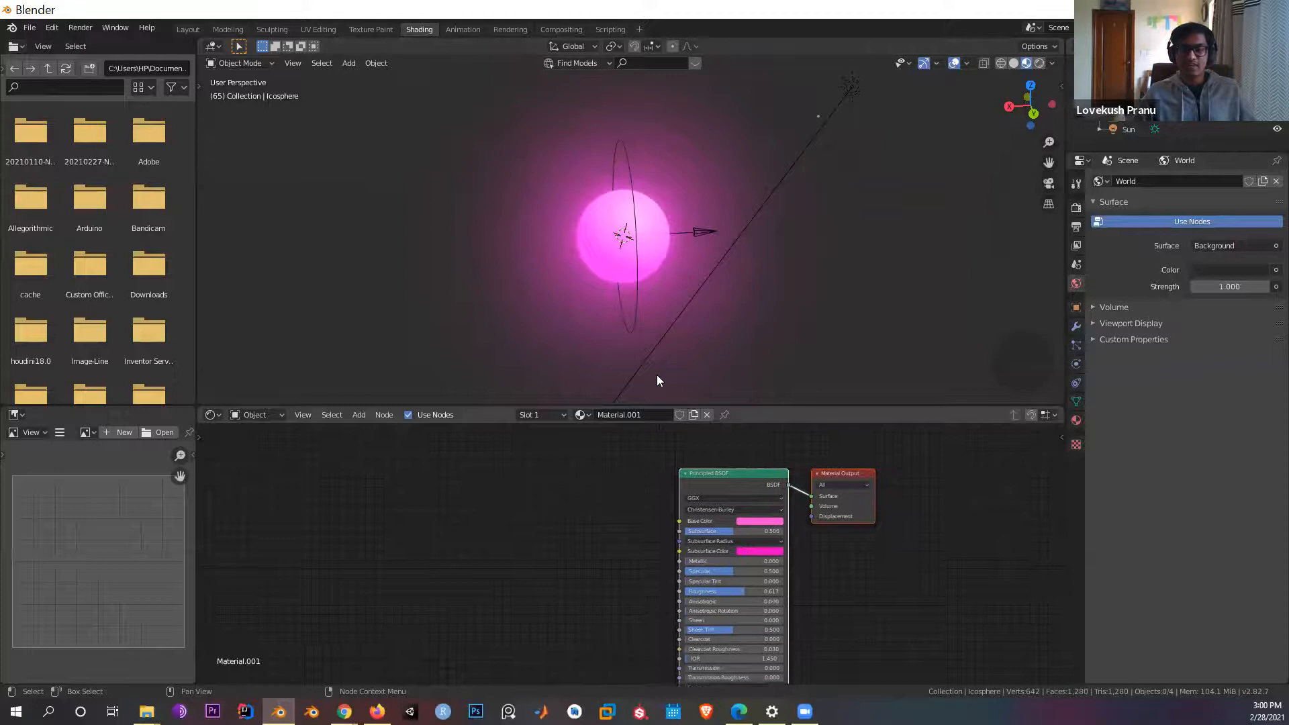
left_click_drag(674, 402, 712, 298)
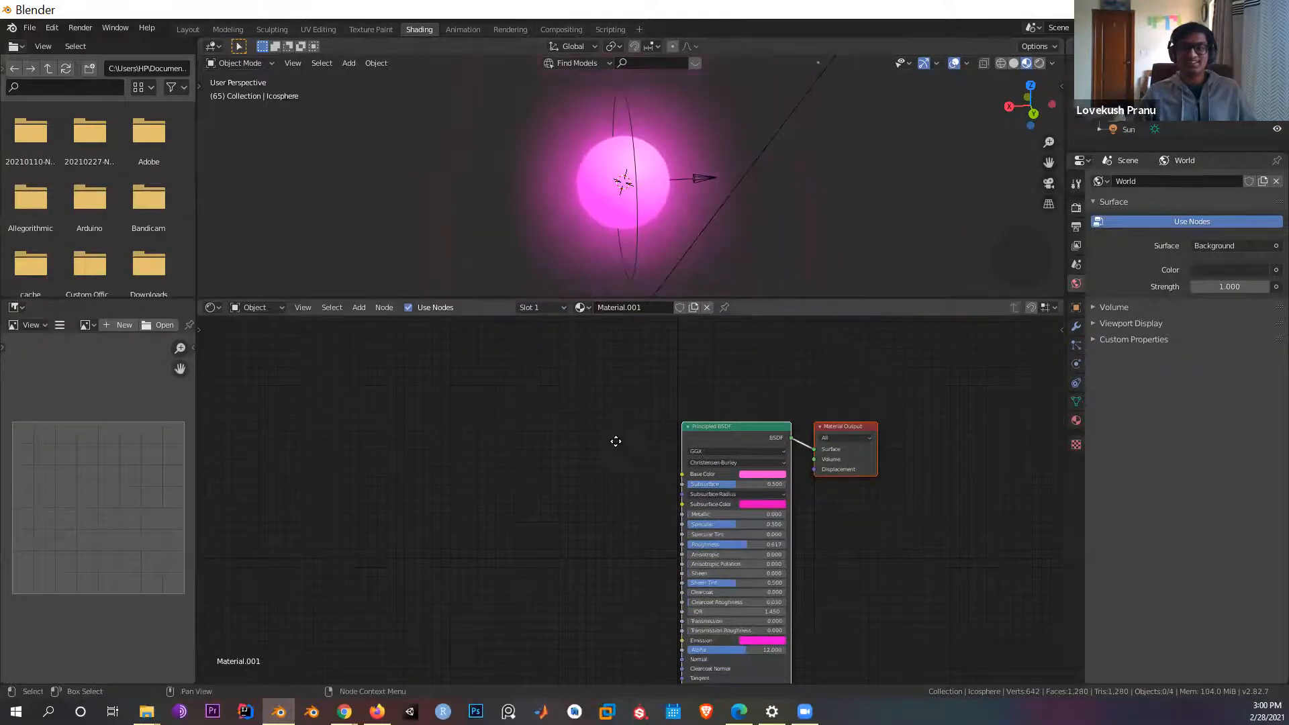
Step: Move the Principled BSDF and Material Output nodes together to the right to free space for new nodes, and deselect them
scroll(527, 399, "down", 1)
scroll(510, 403, "down", 1)
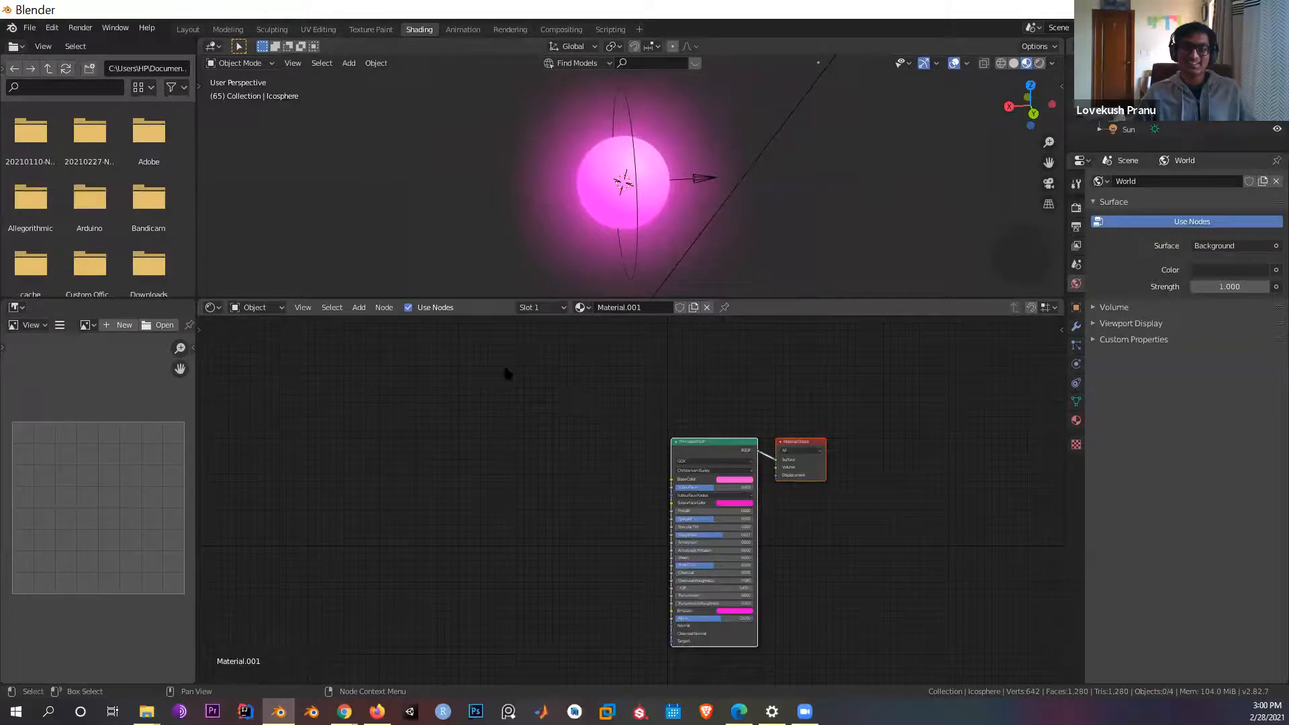
key("Home")
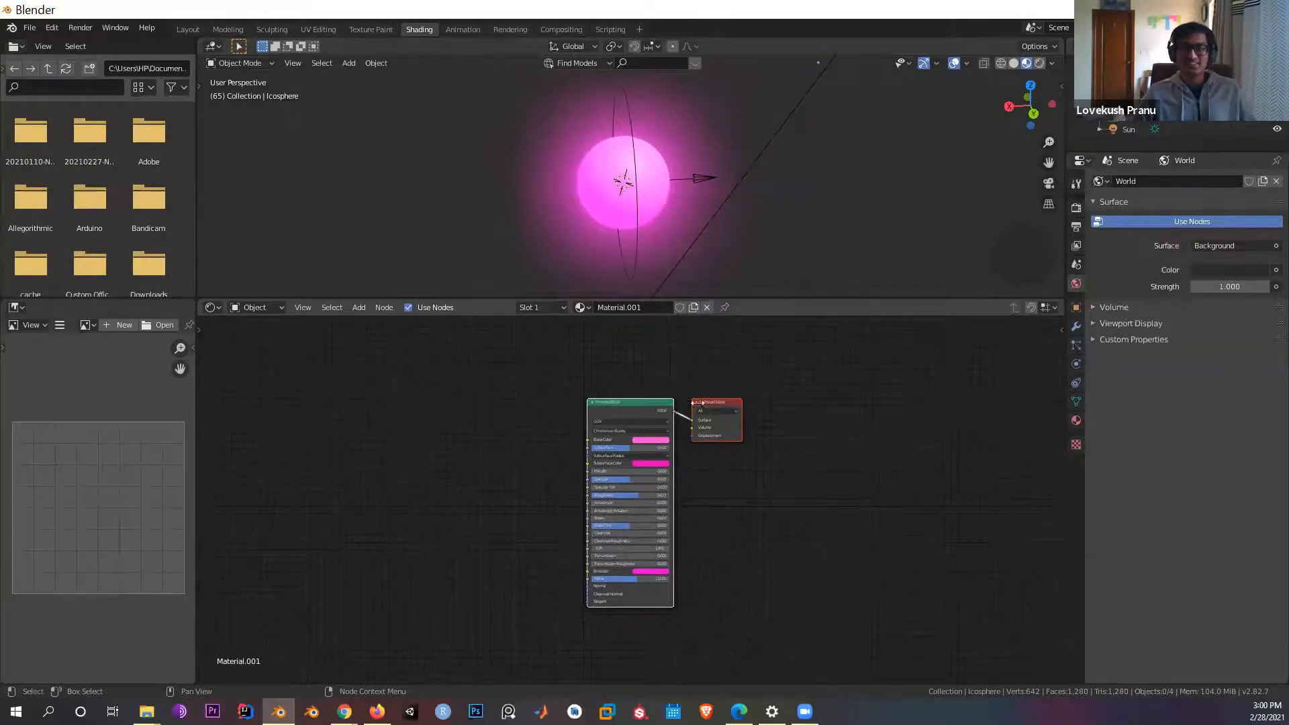
left_click_drag(632, 402, 712, 390)
left_click(506, 421)
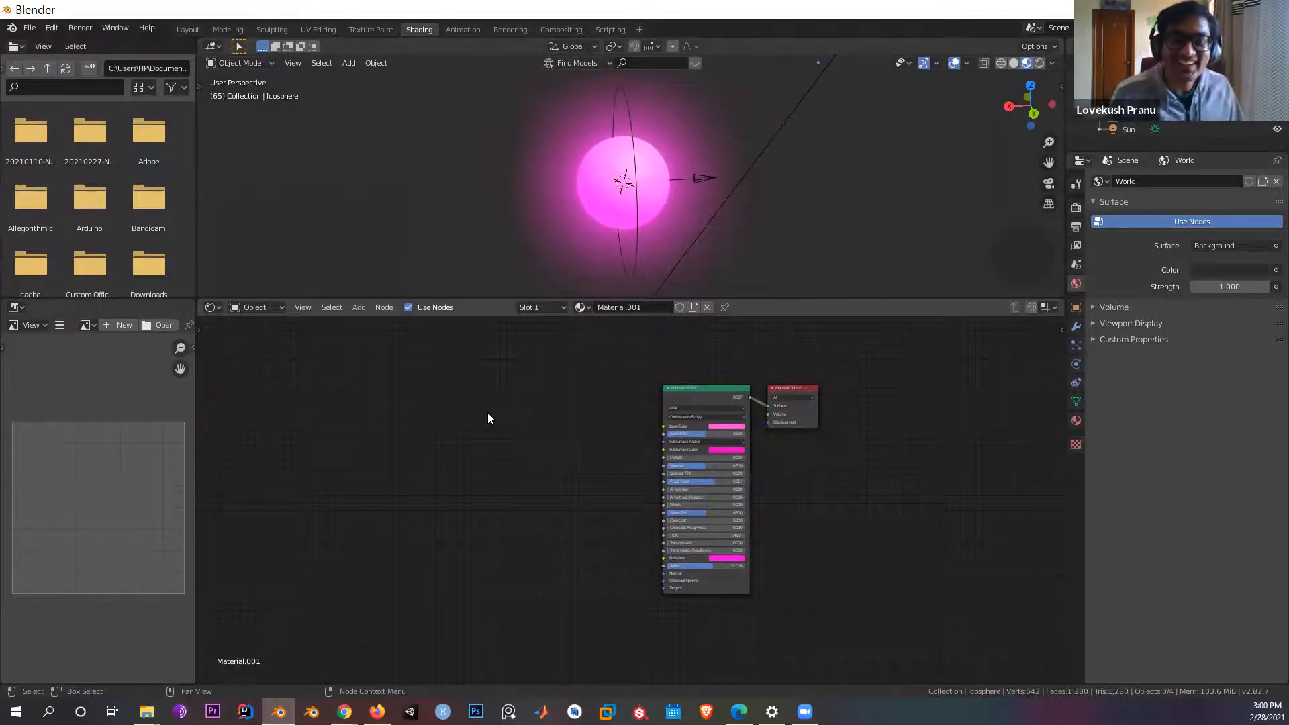
Step: Add a Voronoi Texture node left of the Principled BSDF and connect its Color output to the Base Color input
scroll(482, 446, "up", 1)
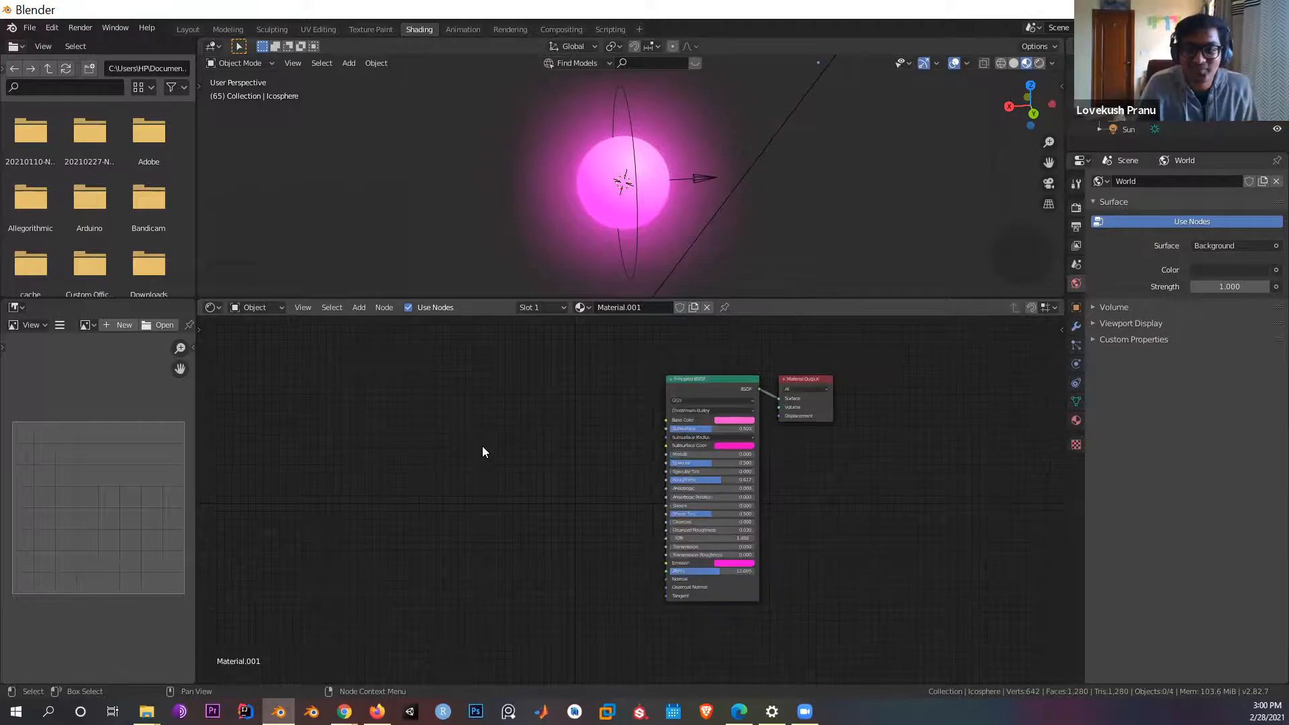
scroll(502, 438, "up", 2)
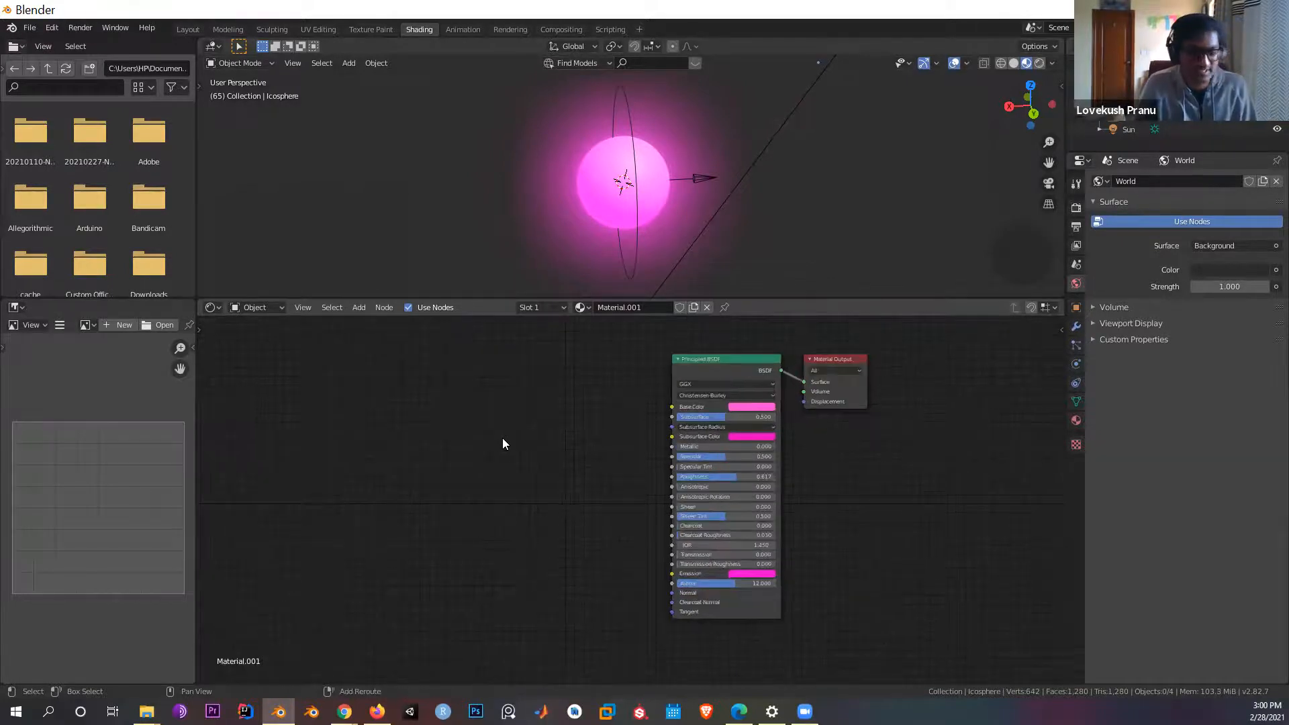
key("shift+a")
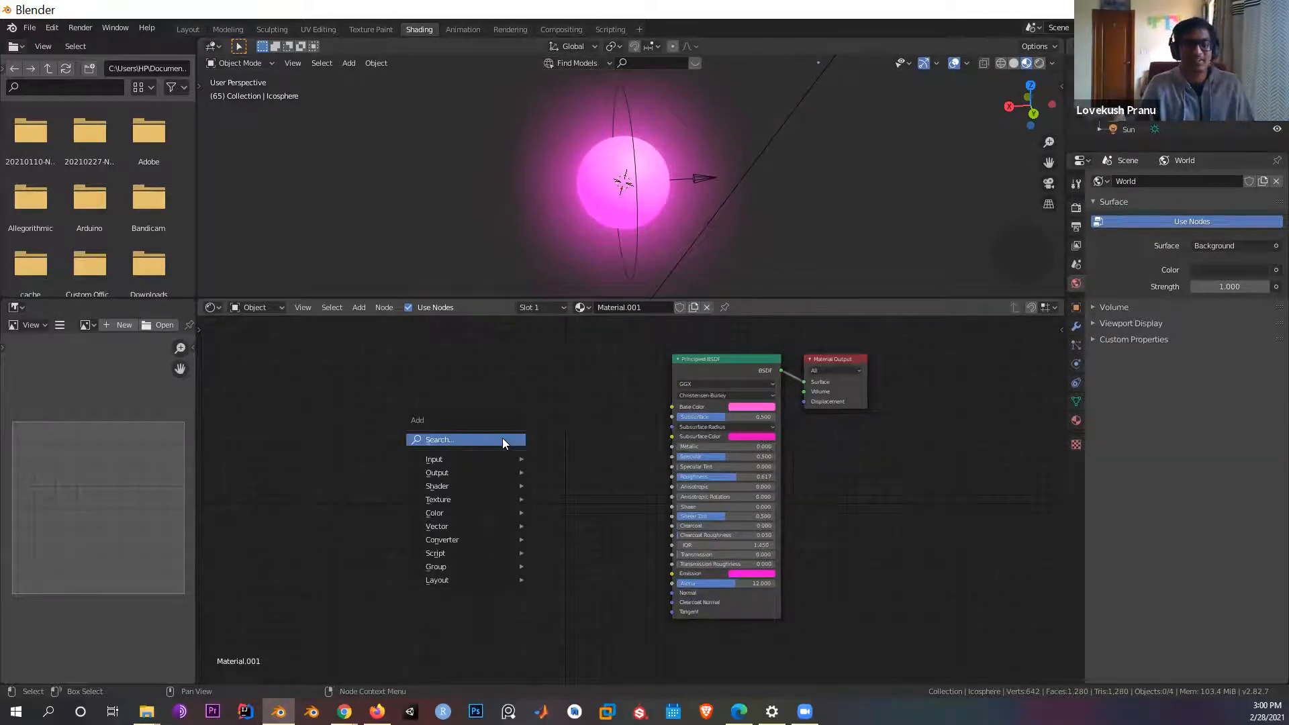
mouse_move(505, 462)
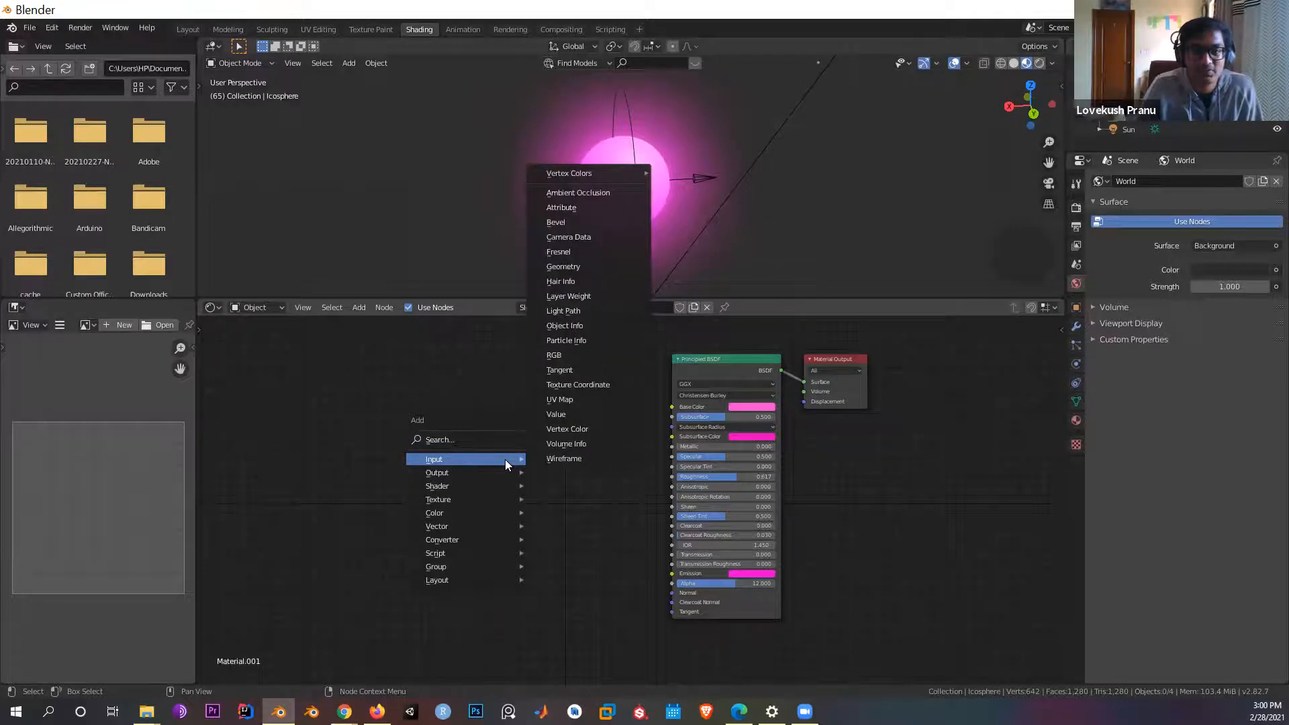
mouse_move(508, 490)
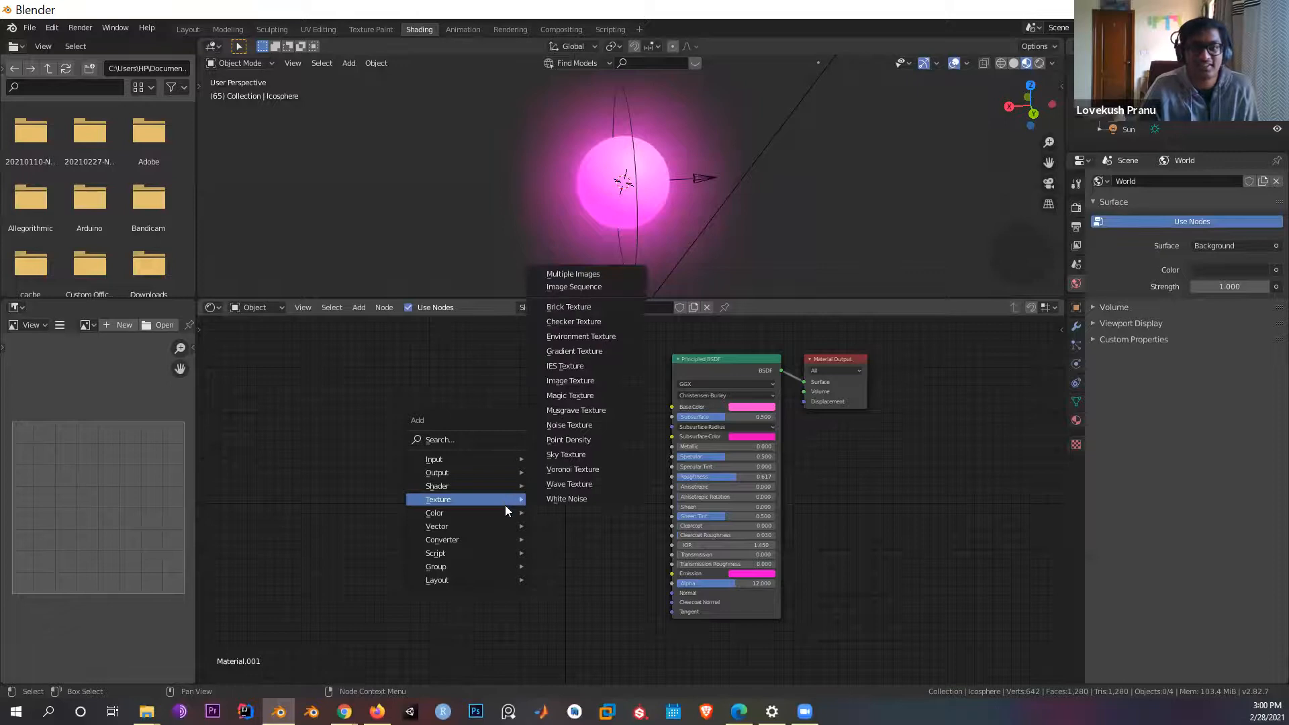
mouse_move(506, 518)
mouse_move(497, 553)
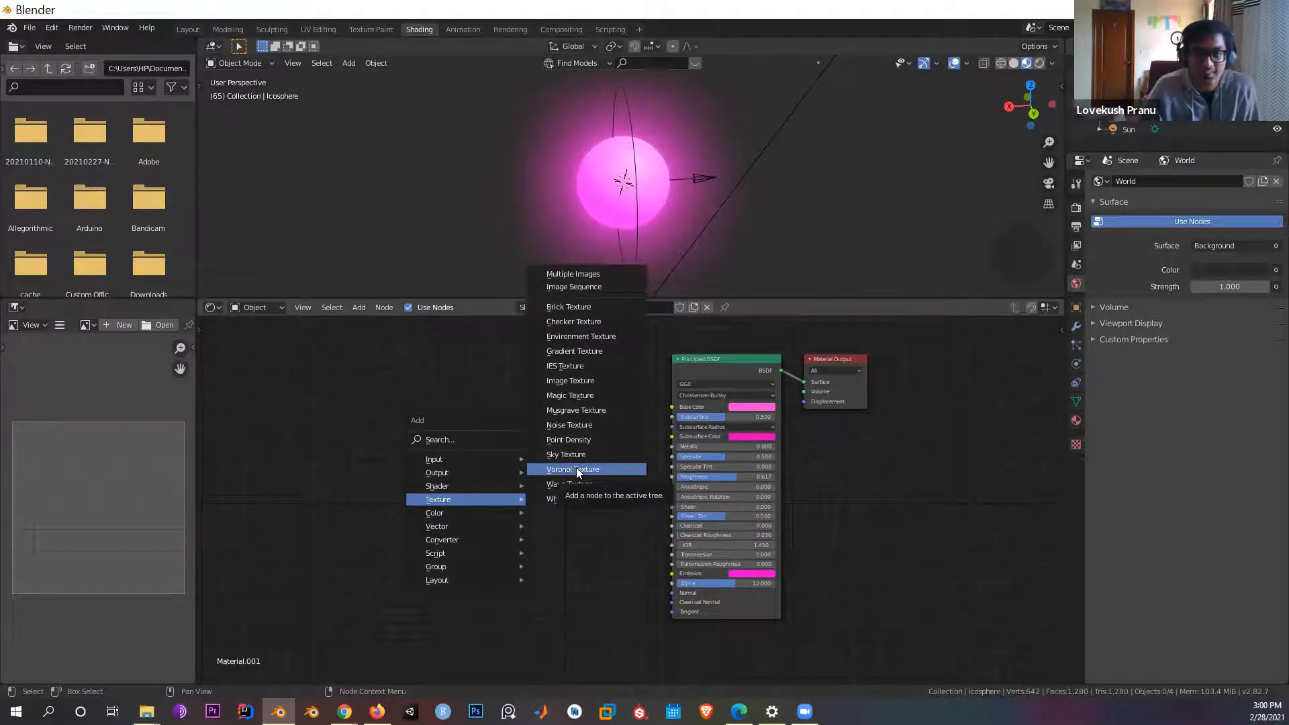
left_click(575, 469)
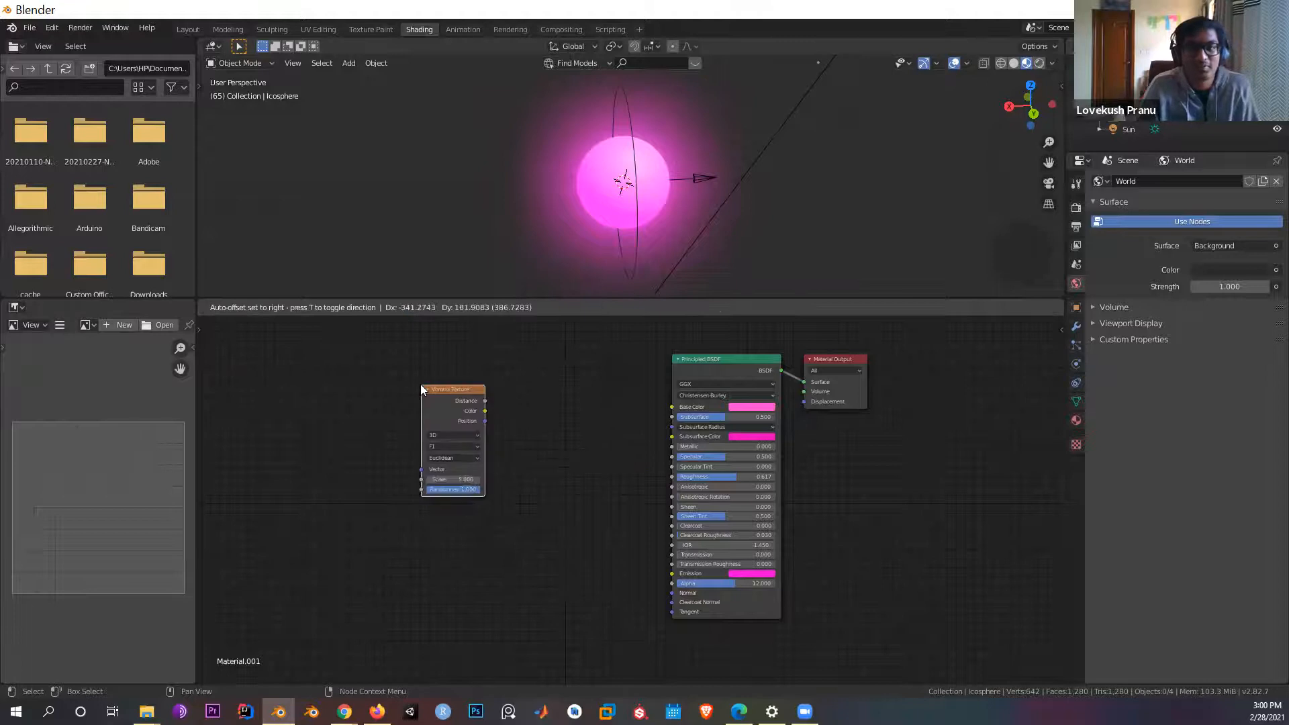
left_click(423, 389)
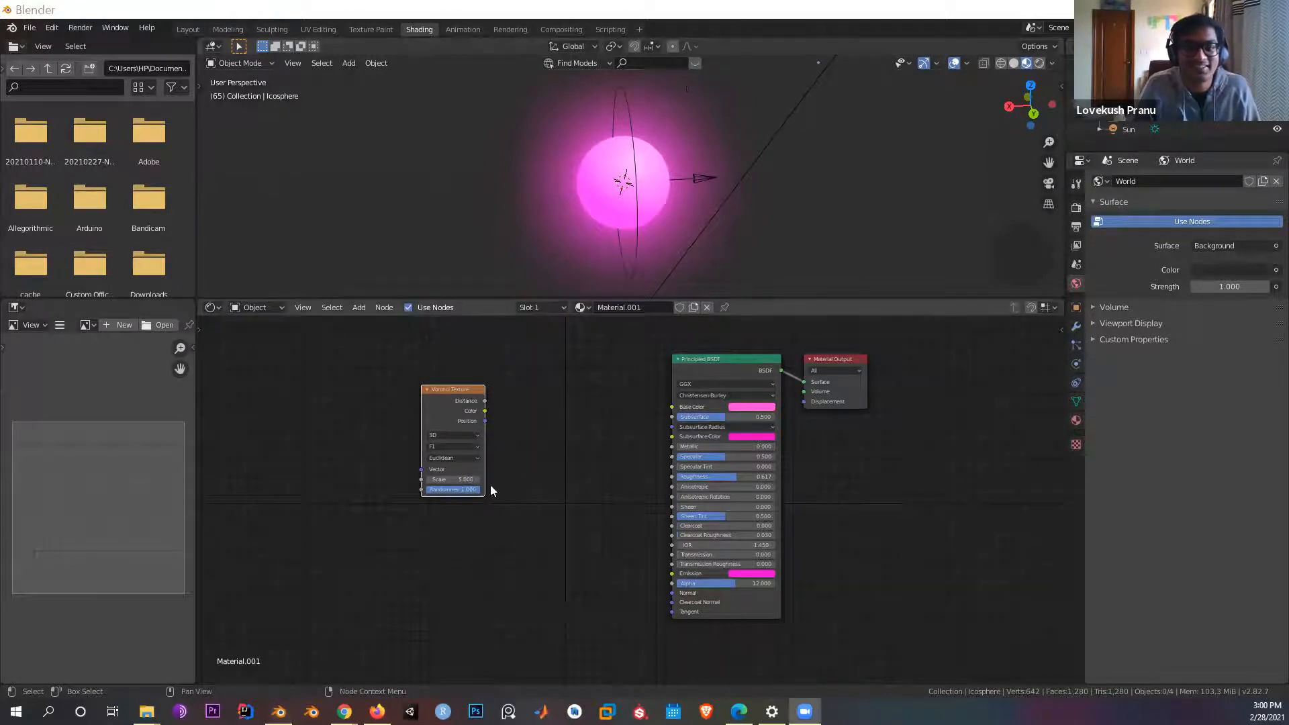
scroll(528, 424, "up", 1)
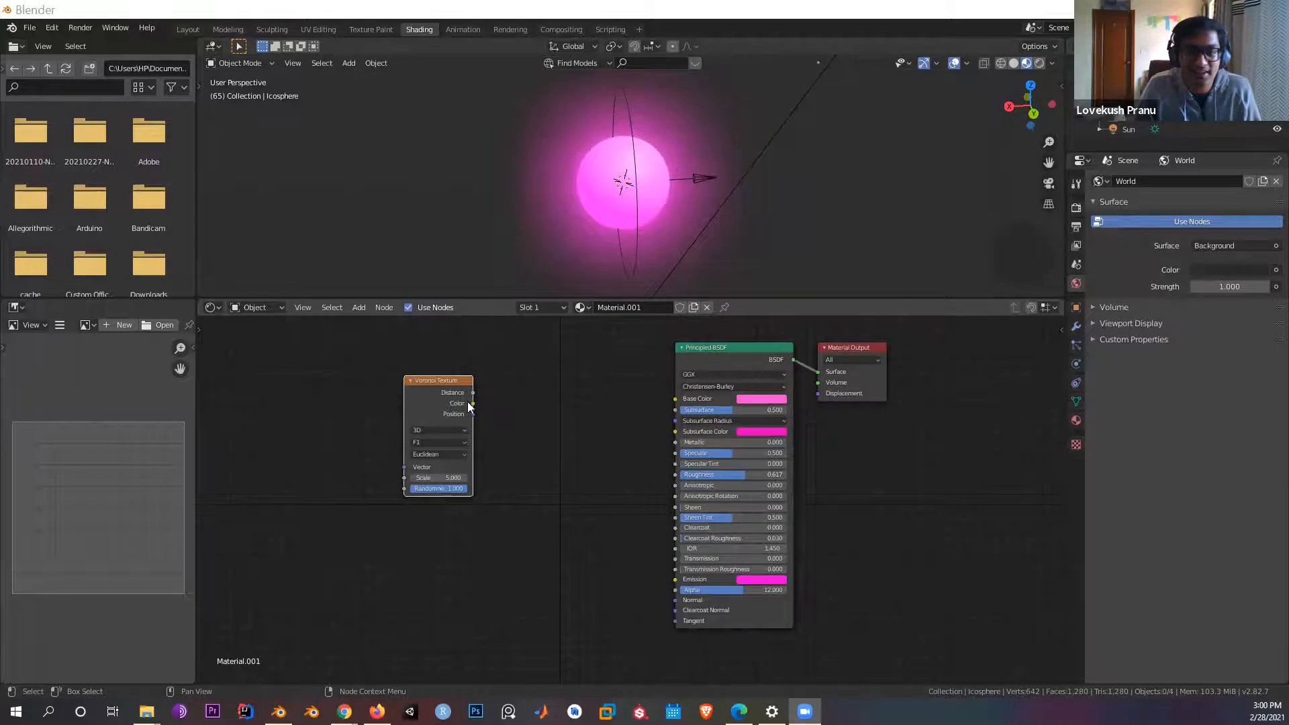
left_click_drag(474, 403, 684, 399)
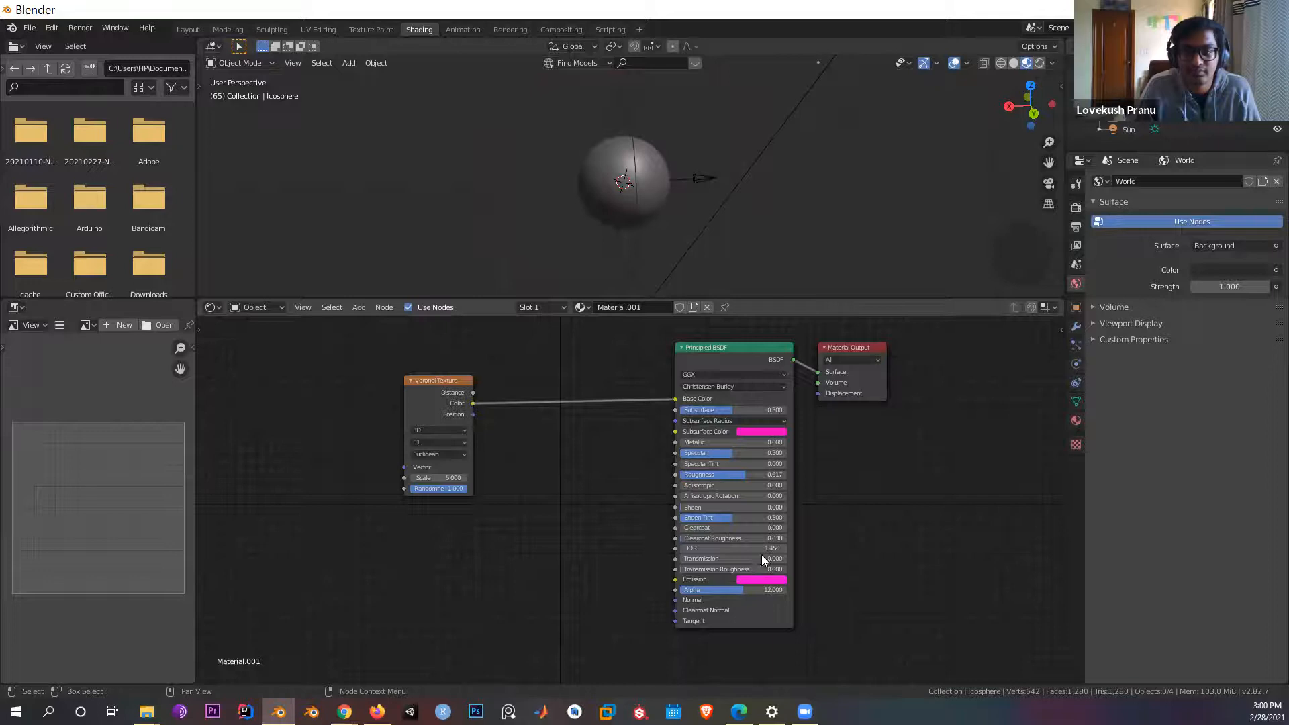
Step: Set the Principled BSDF's Emission color to black (000000) and its Alpha to 1
left_click(764, 579)
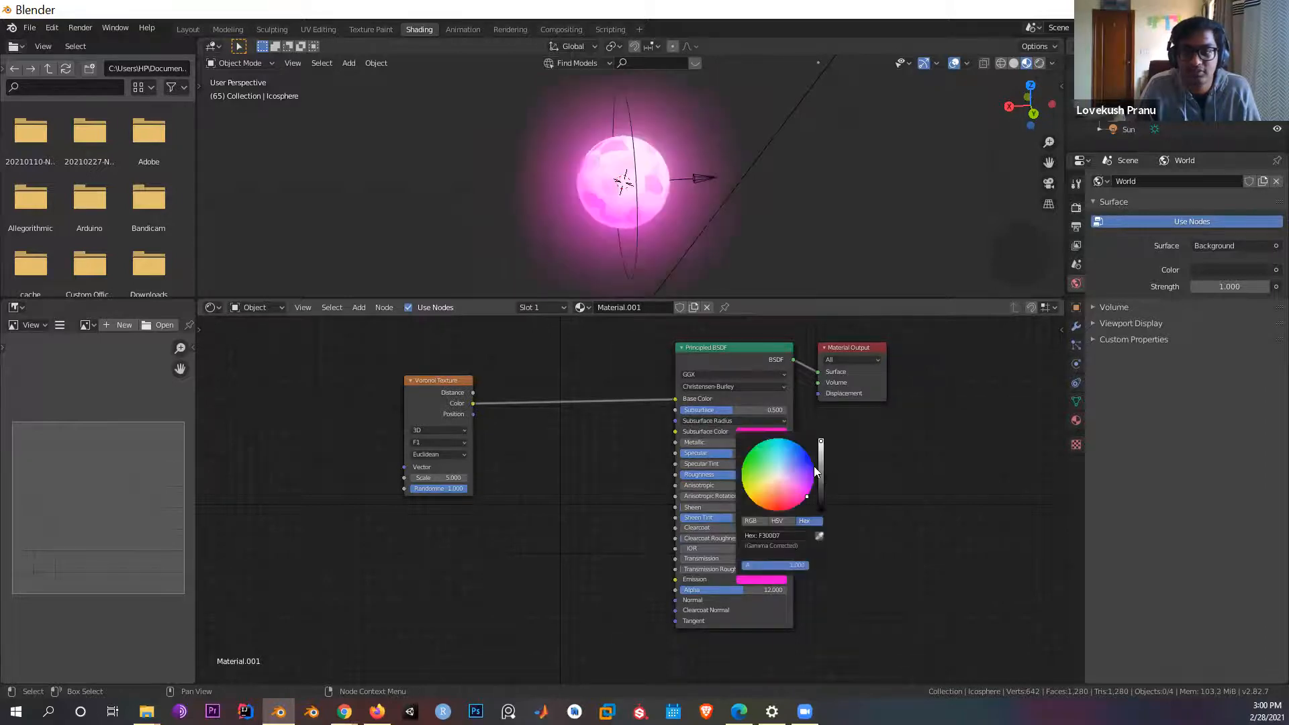
left_click_drag(822, 442, 821, 509)
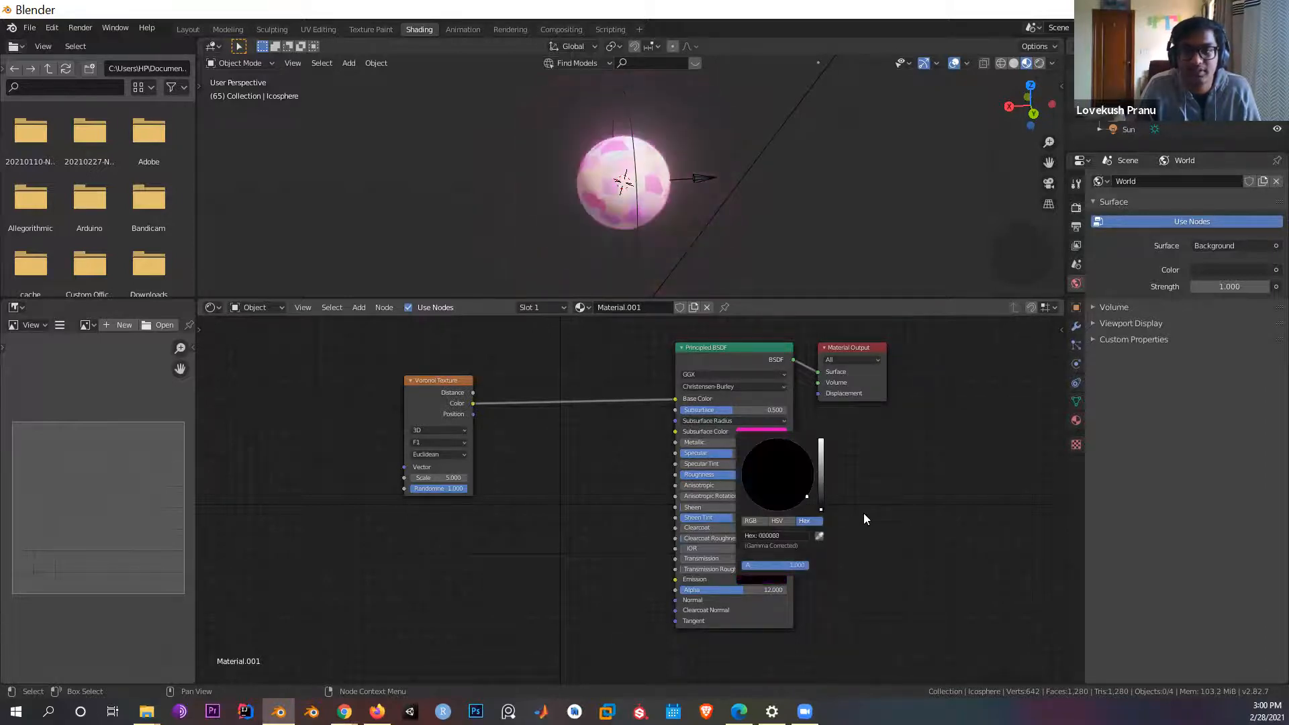
left_click(766, 587)
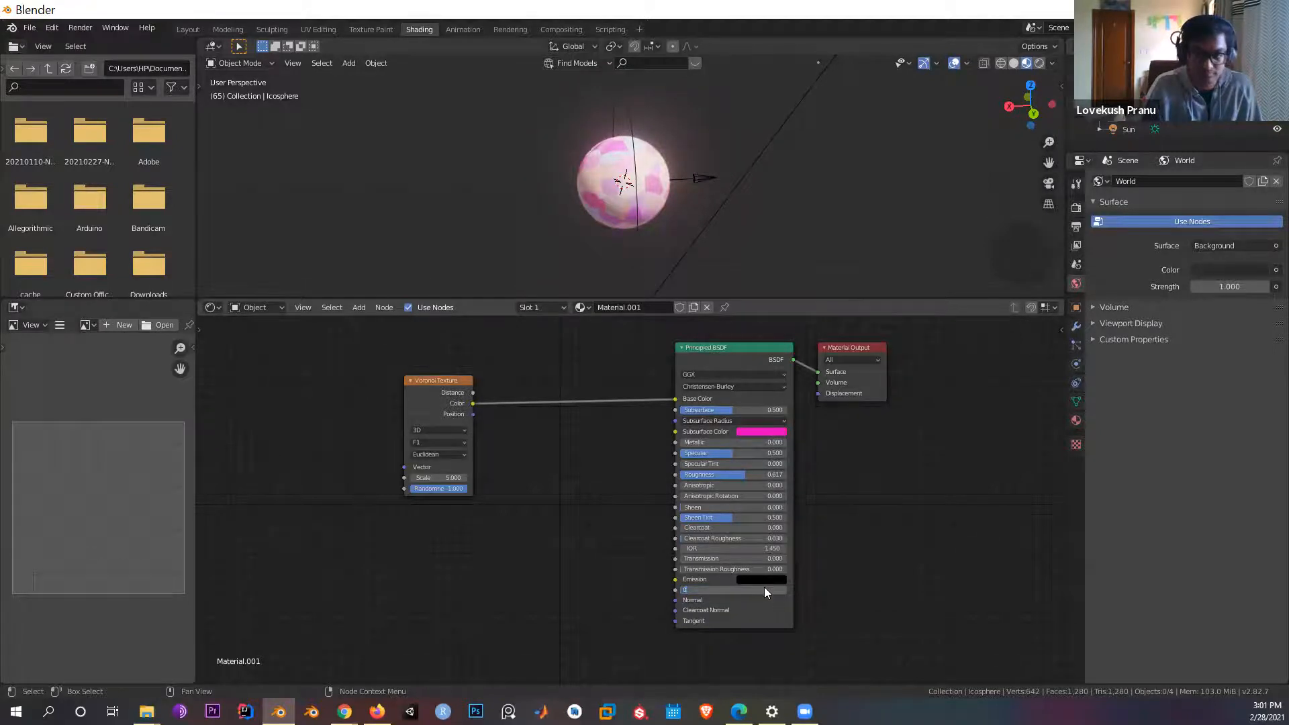
key("Return")
left_click(751, 590)
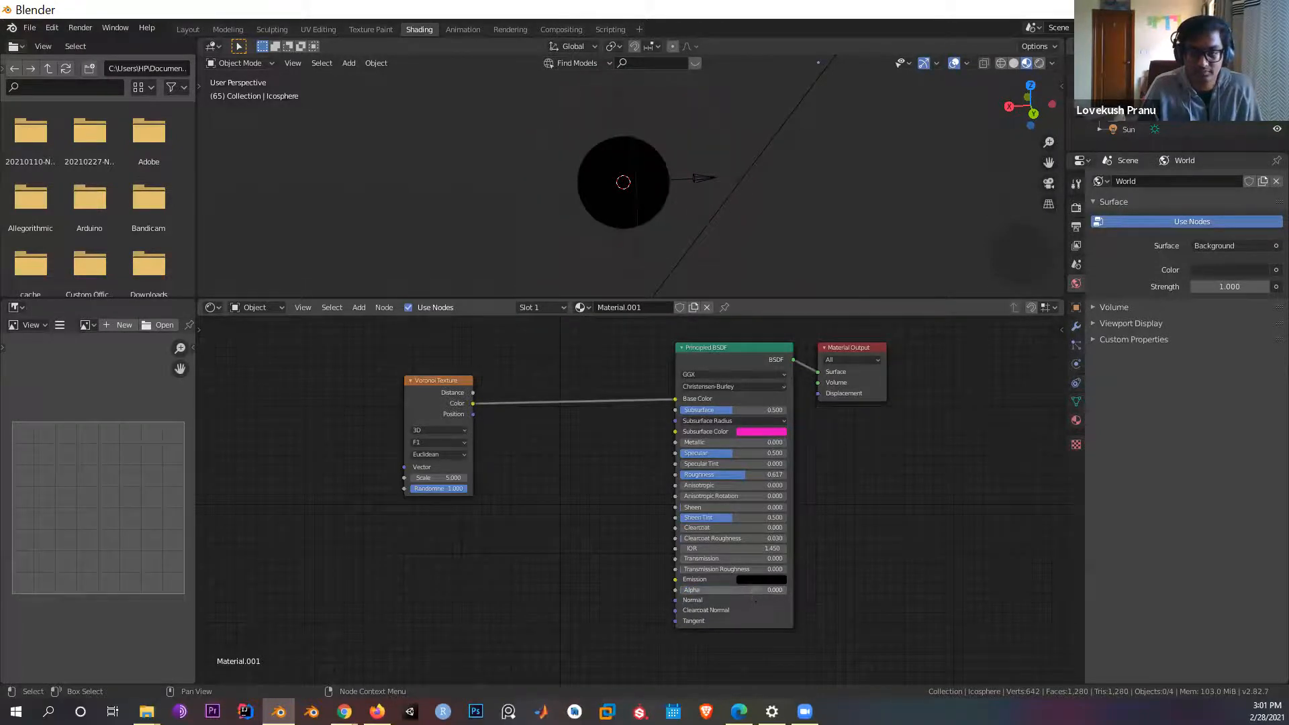
type("1")
key("Return")
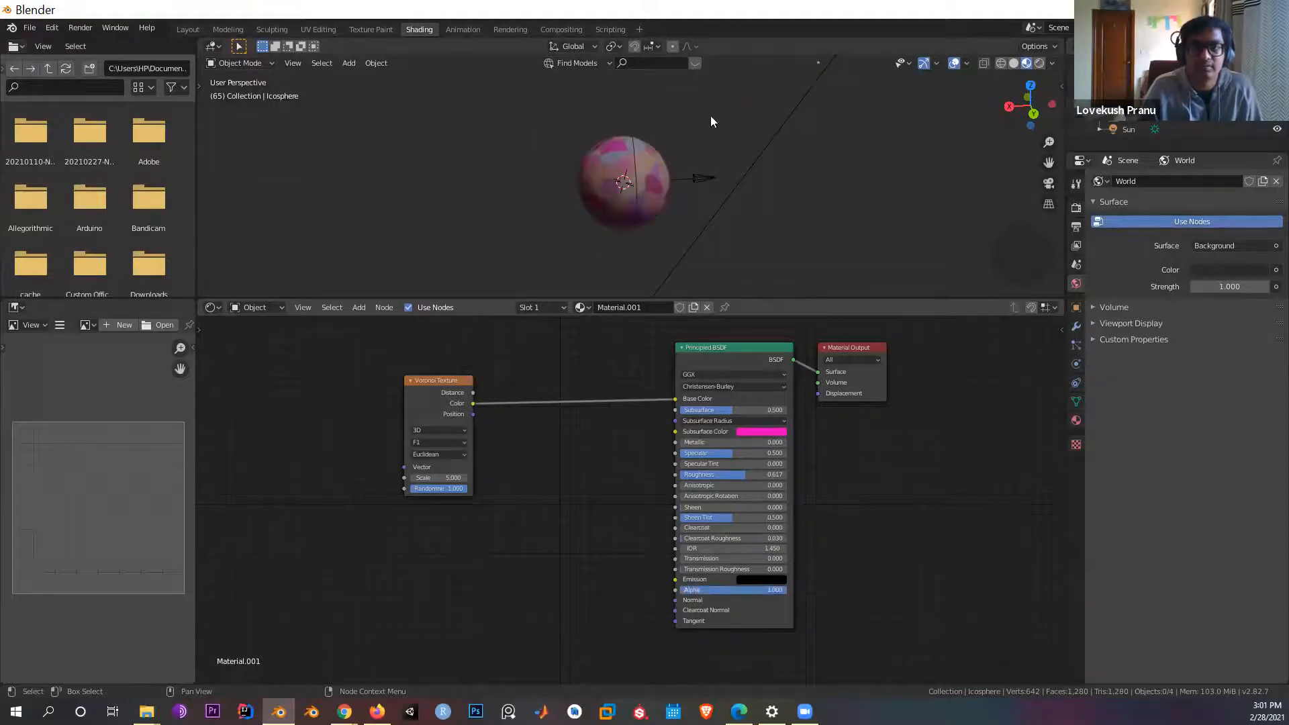
Step: Keep the viewport in Material Preview shading and set the Principled BSDF's Subsurface to 0
scroll(685, 246, "up", 5)
middle_click_drag(673, 226, 678, 187)
key("z")
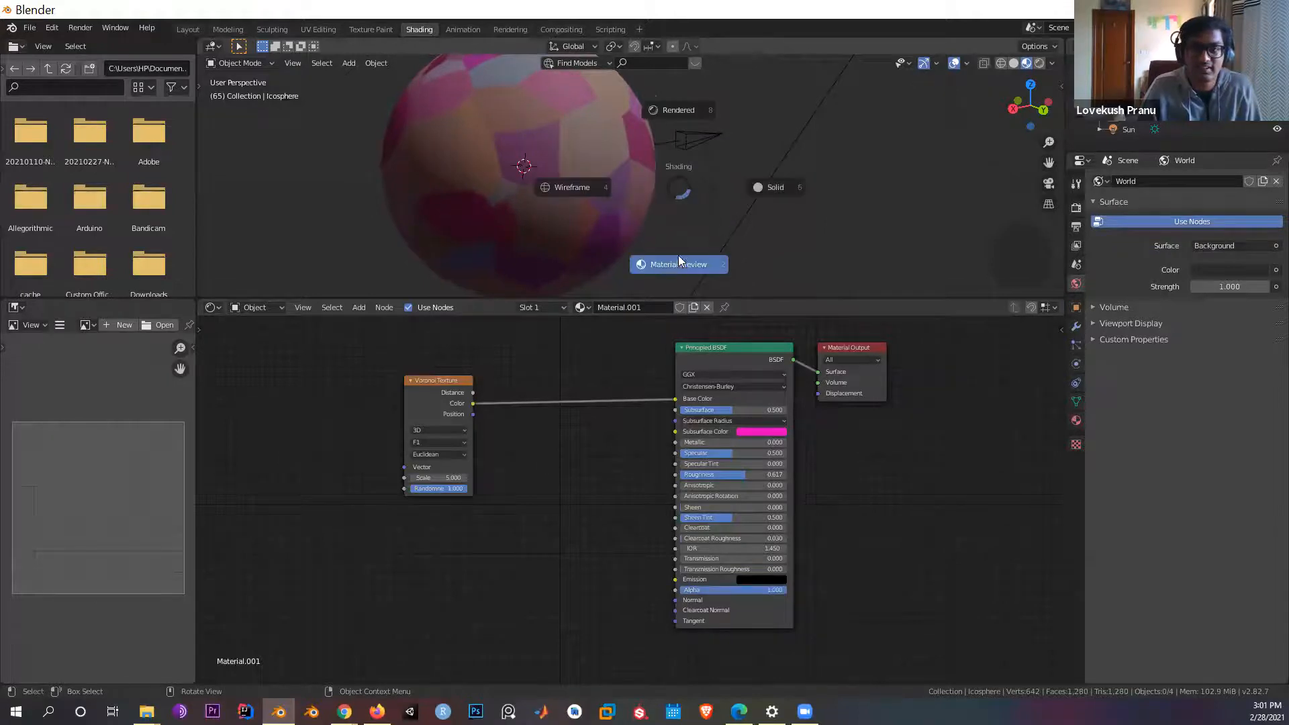
left_click(683, 255)
middle_click_drag(633, 247, 749, 184)
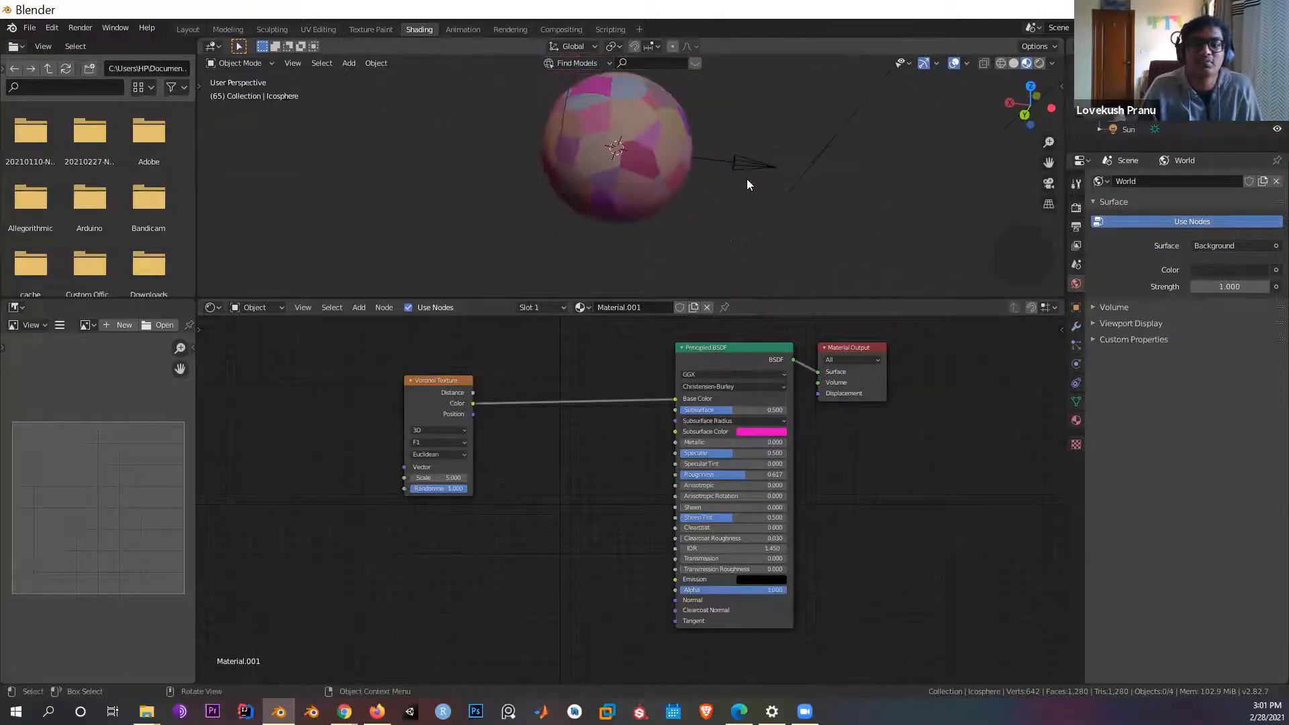
left_click(767, 433)
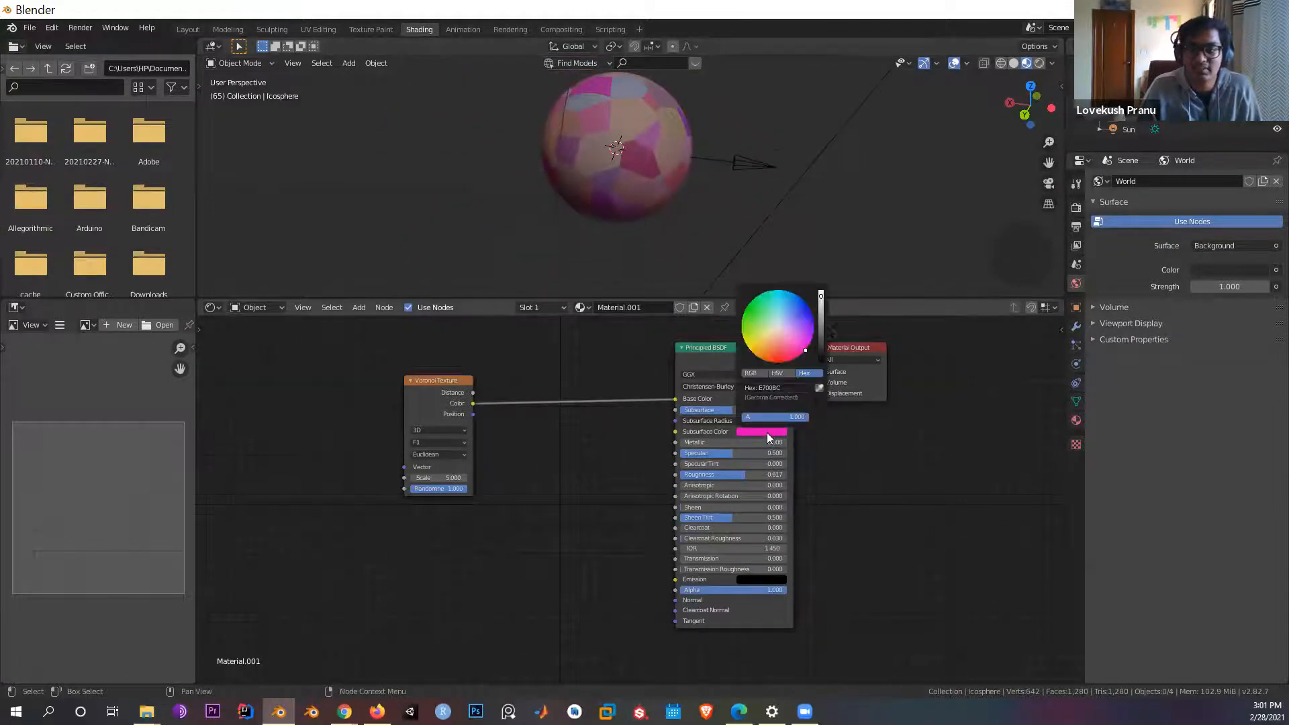
left_click(719, 410)
key("Return")
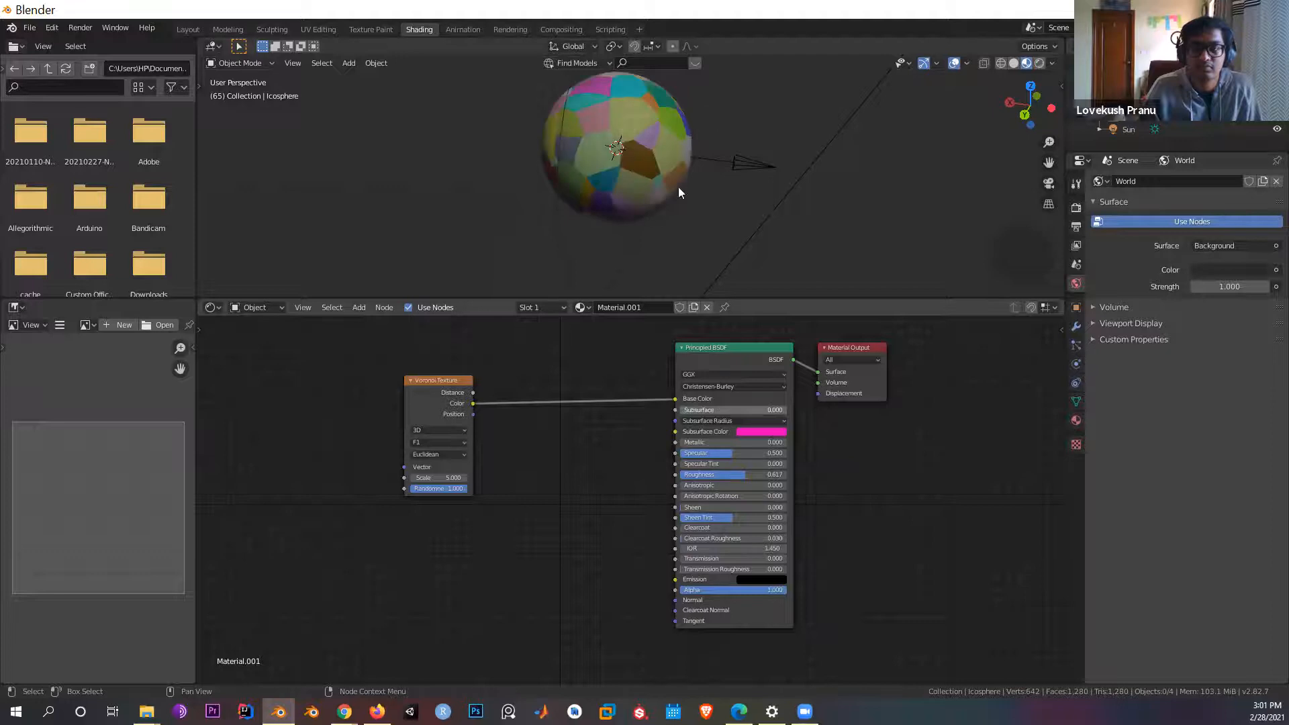
Step: Switch the Voronoi Texture's dimensions to 1D and examine the pattern on the sphere
scroll(690, 158, "up", 2)
middle_click_drag(681, 154, 461, 380)
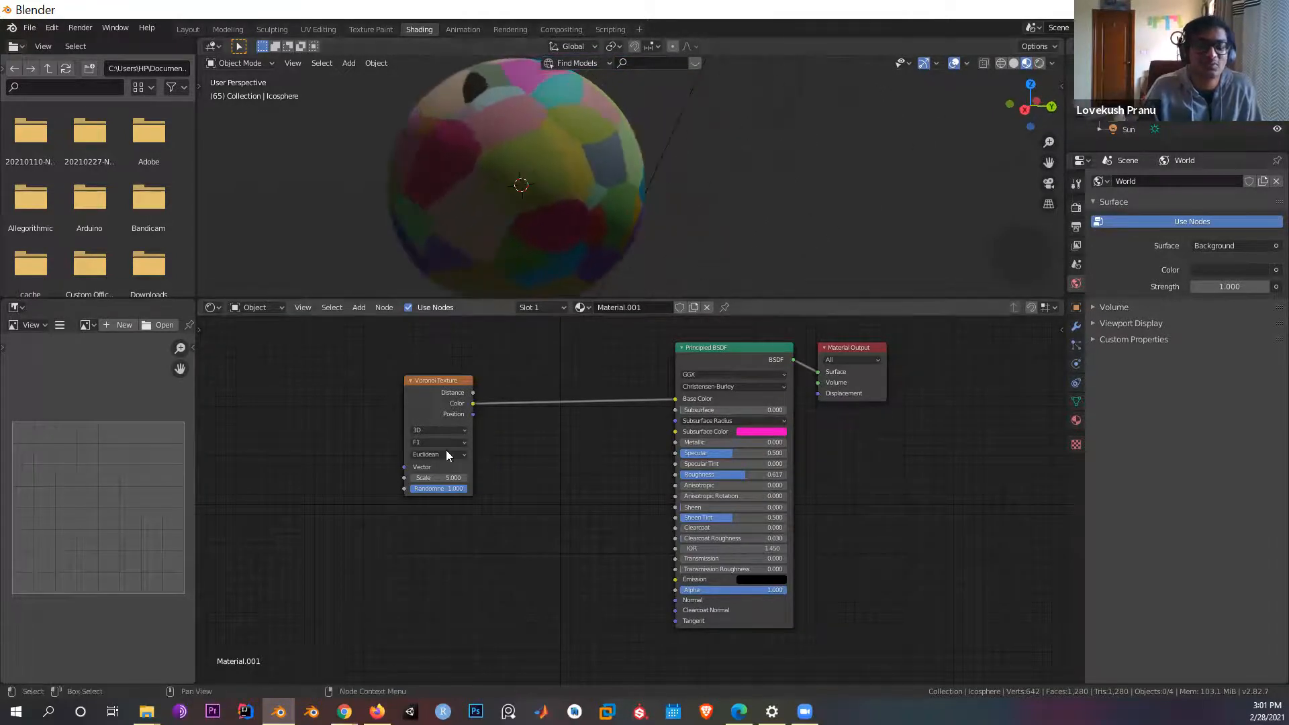
scroll(563, 177, "down", 4)
middle_click_drag(563, 177, 746, 198)
scroll(743, 189, "up", 3)
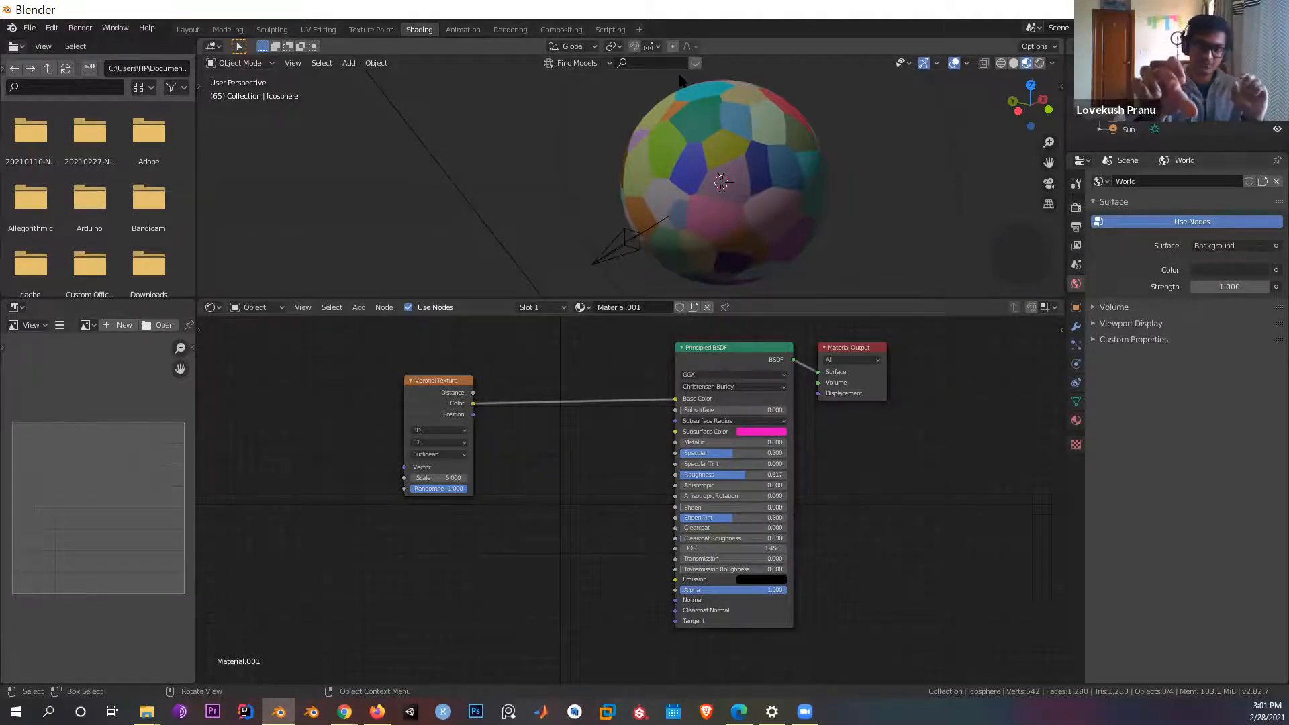
left_click(425, 432)
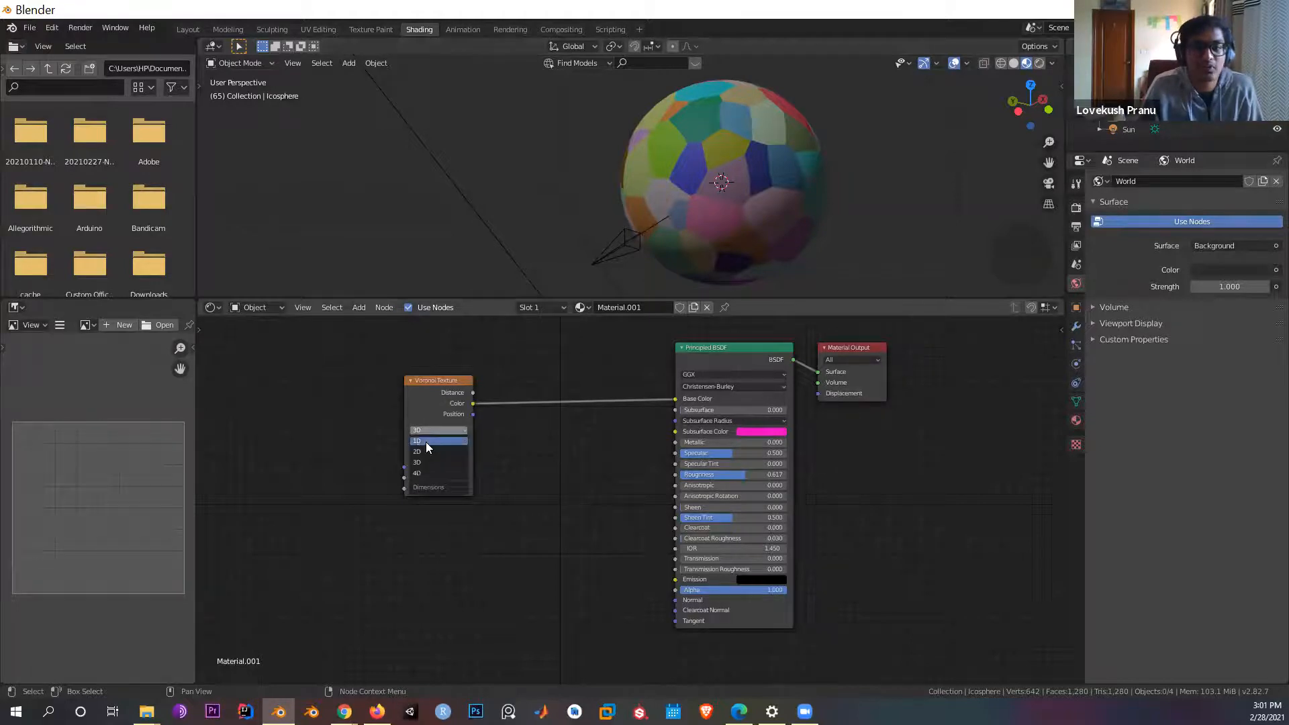
left_click(425, 442)
middle_click_drag(807, 187, 693, 187)
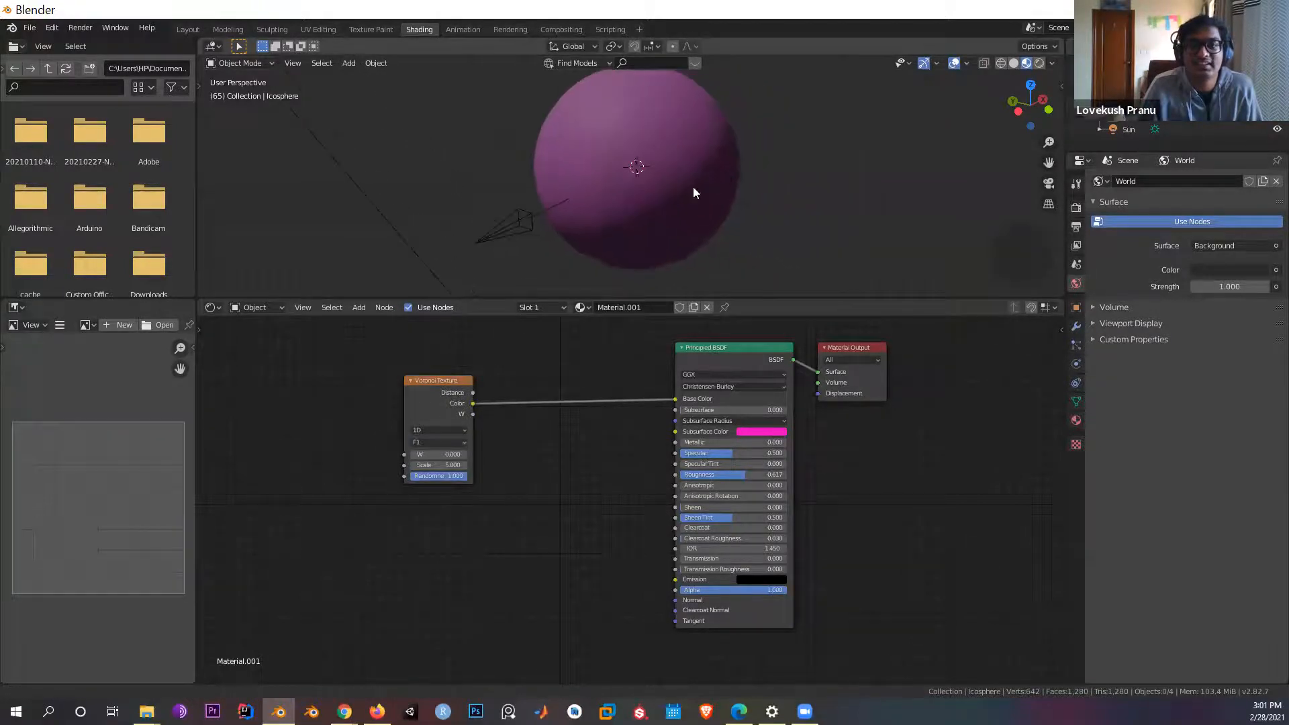
Step: Try 2D dimensions for the Voronoi Texture on the sphere, and return the setting to 3D
left_click(448, 433)
left_click(442, 451)
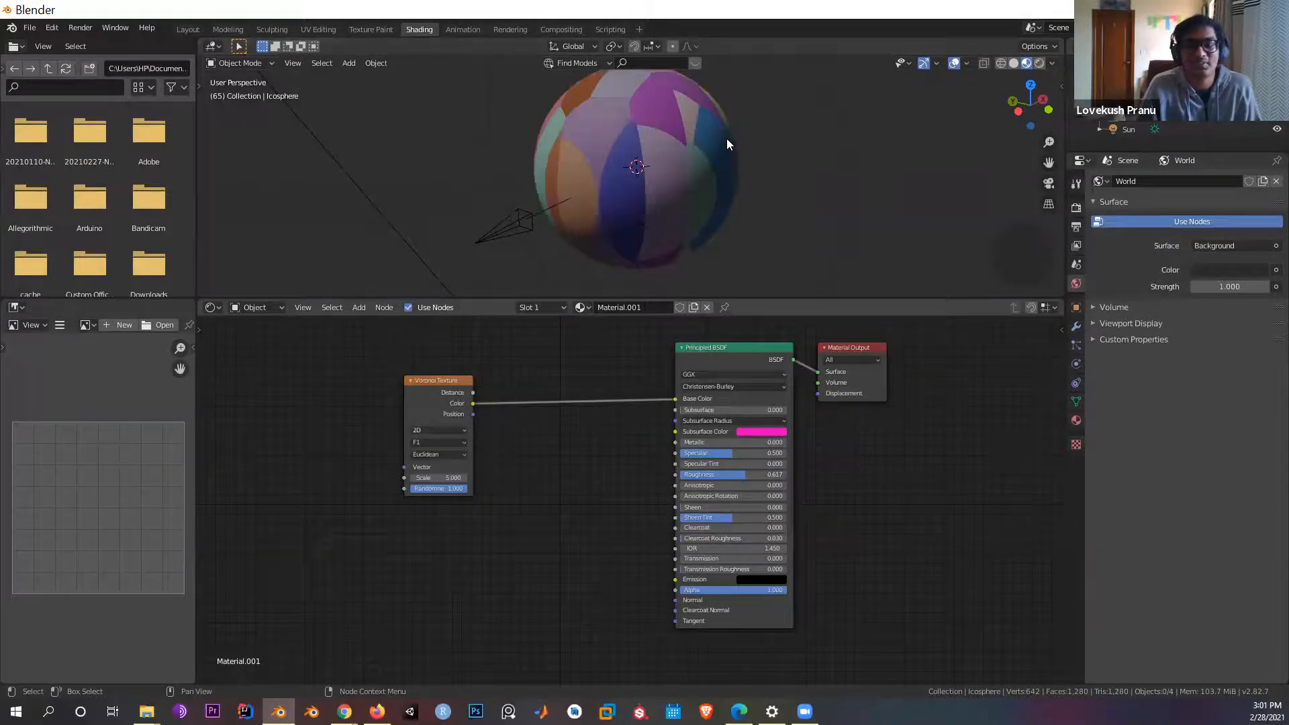
mouse_move(690, 162)
middle_mouse_down()
mouse_move(840, 138)
mouse_move(748, 135)
mouse_move(684, 196)
mouse_move(724, 114)
mouse_move(741, 167)
mouse_move(662, 78)
mouse_move(623, 203)
mouse_move(619, 113)
mouse_move(631, 196)
middle_mouse_up()
left_click(435, 430)
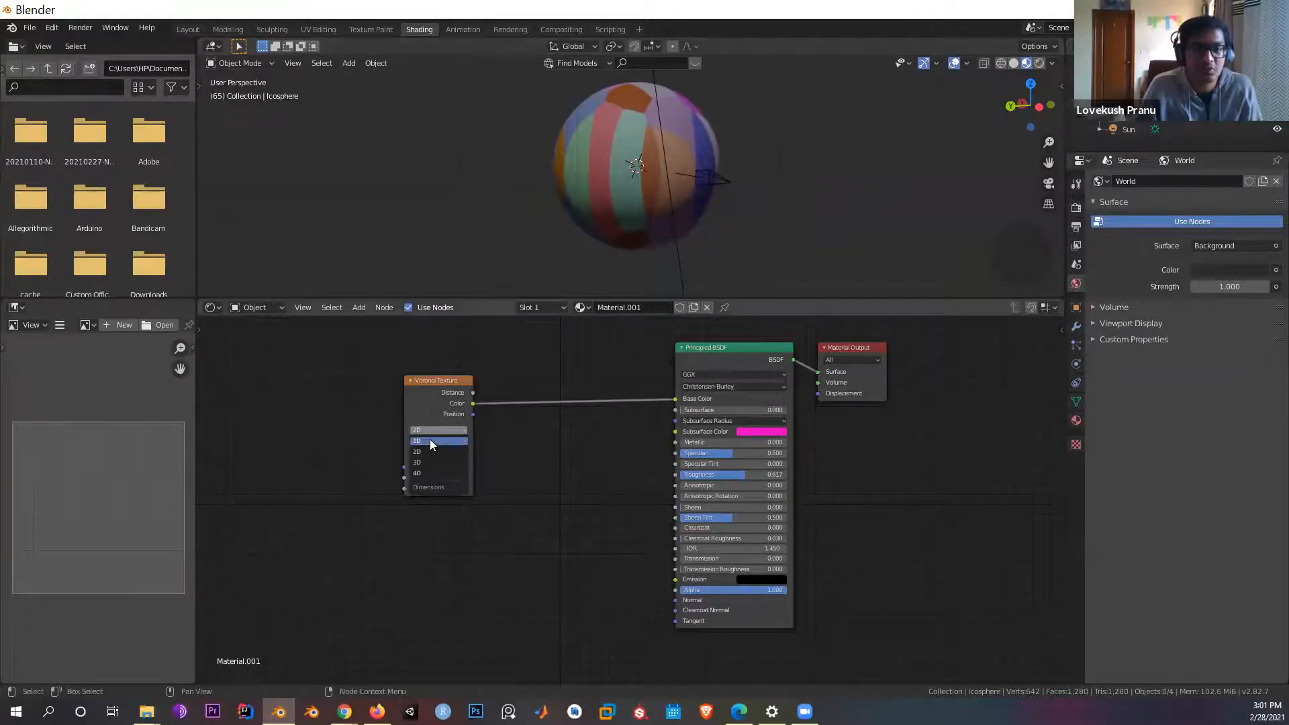
left_click(424, 463)
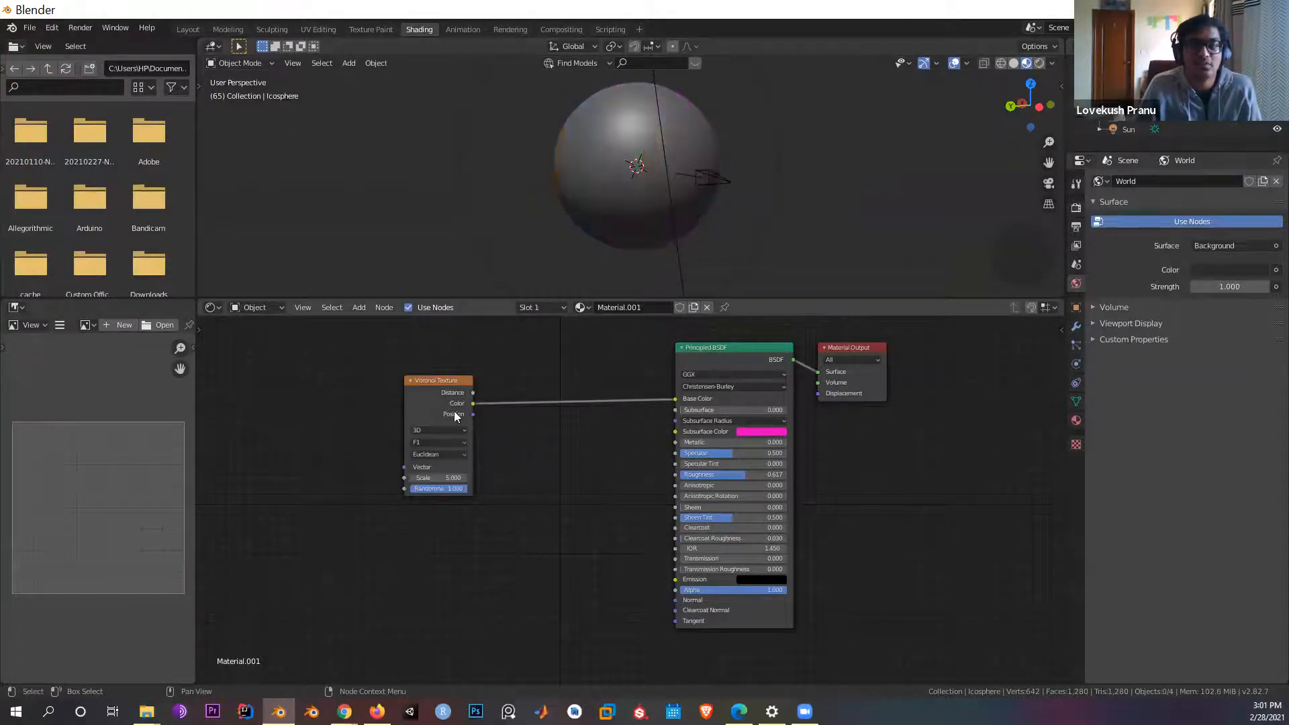
Step: Set the Voronoi Texture's feature output to F2 and examine the pattern on the sphere
left_click(444, 440)
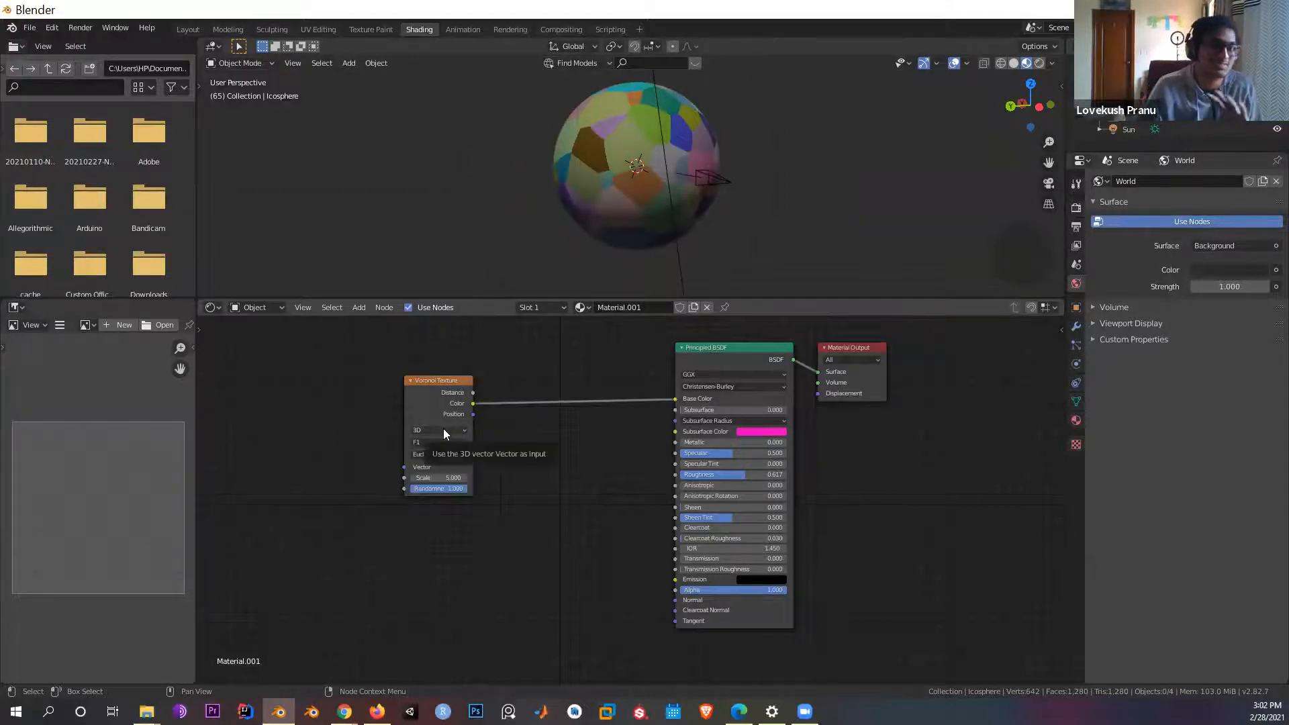
left_click(445, 441)
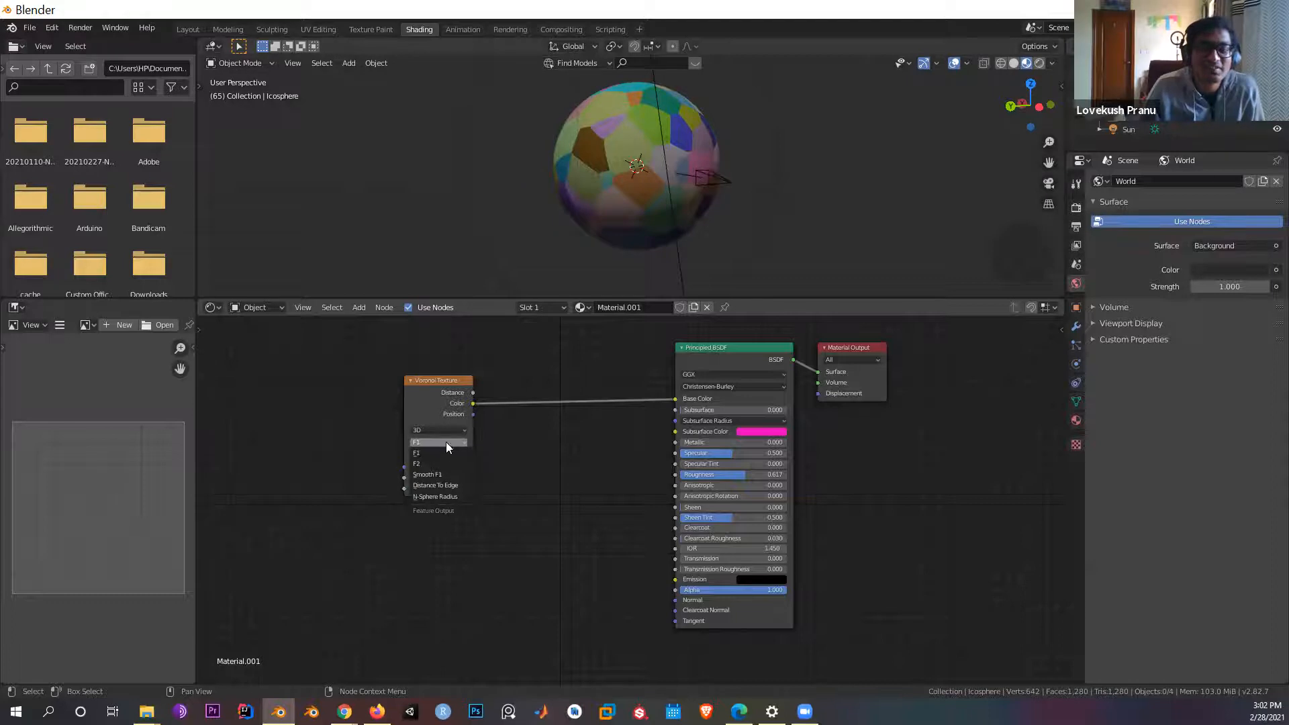
left_click(448, 463)
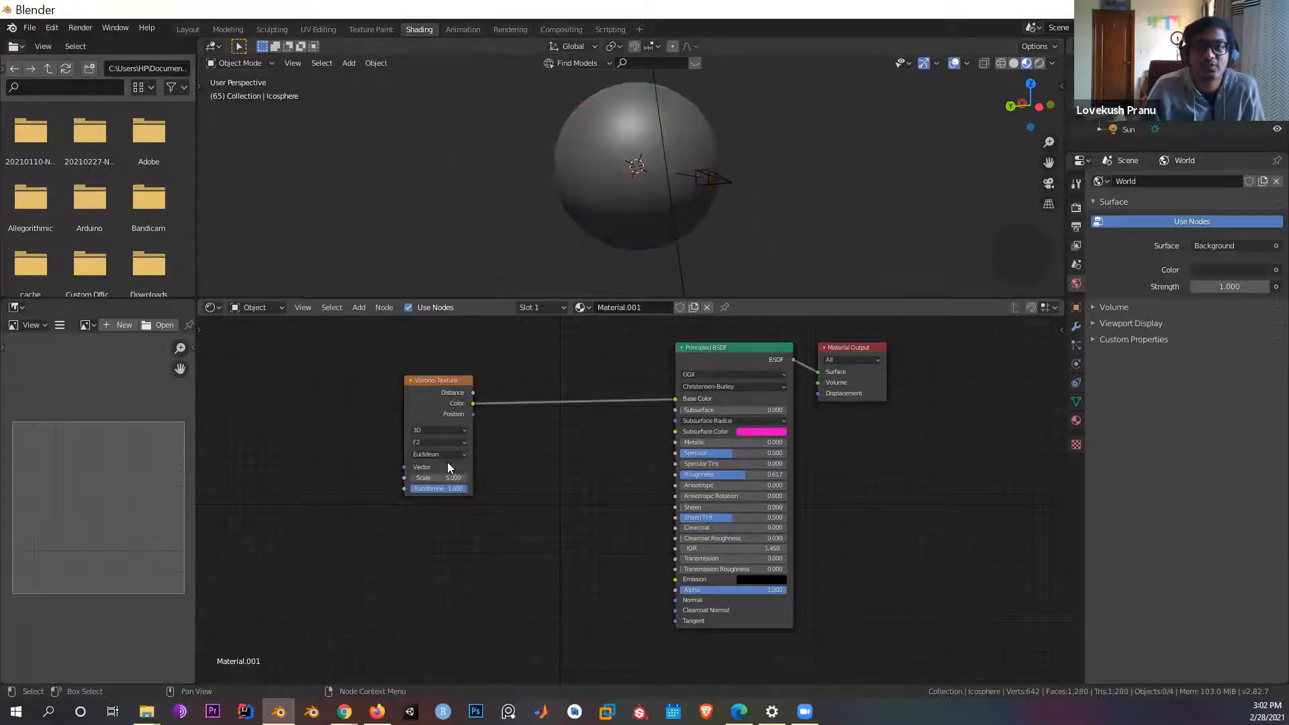
mouse_move(684, 180)
middle_mouse_down()
mouse_move(669, 208)
mouse_move(643, 213)
mouse_move(737, 202)
middle_mouse_up()
scroll(643, 214, "up", 3)
scroll(643, 213, "down", 2)
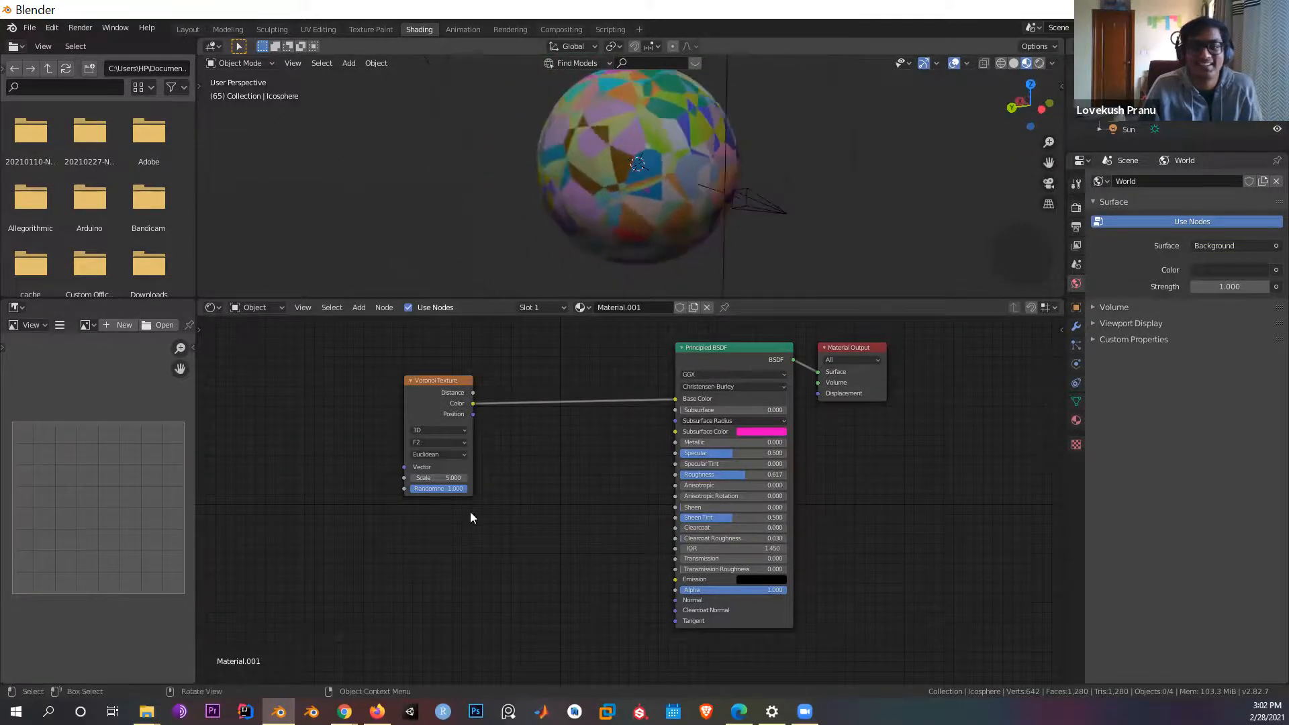
Step: Set the Voronoi Texture's feature output back to F1 and its distance metric to Manhattan, and inspect the sphere
left_click(442, 443)
left_click(439, 450)
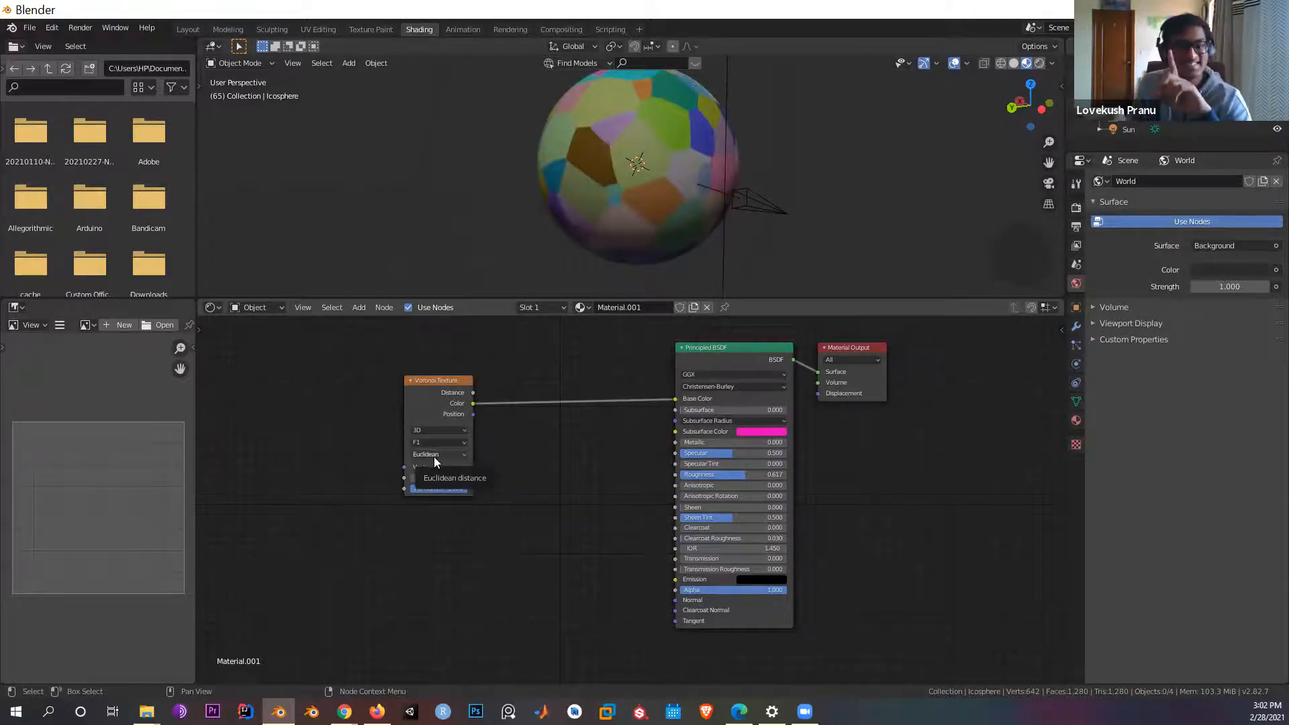
left_click(434, 457)
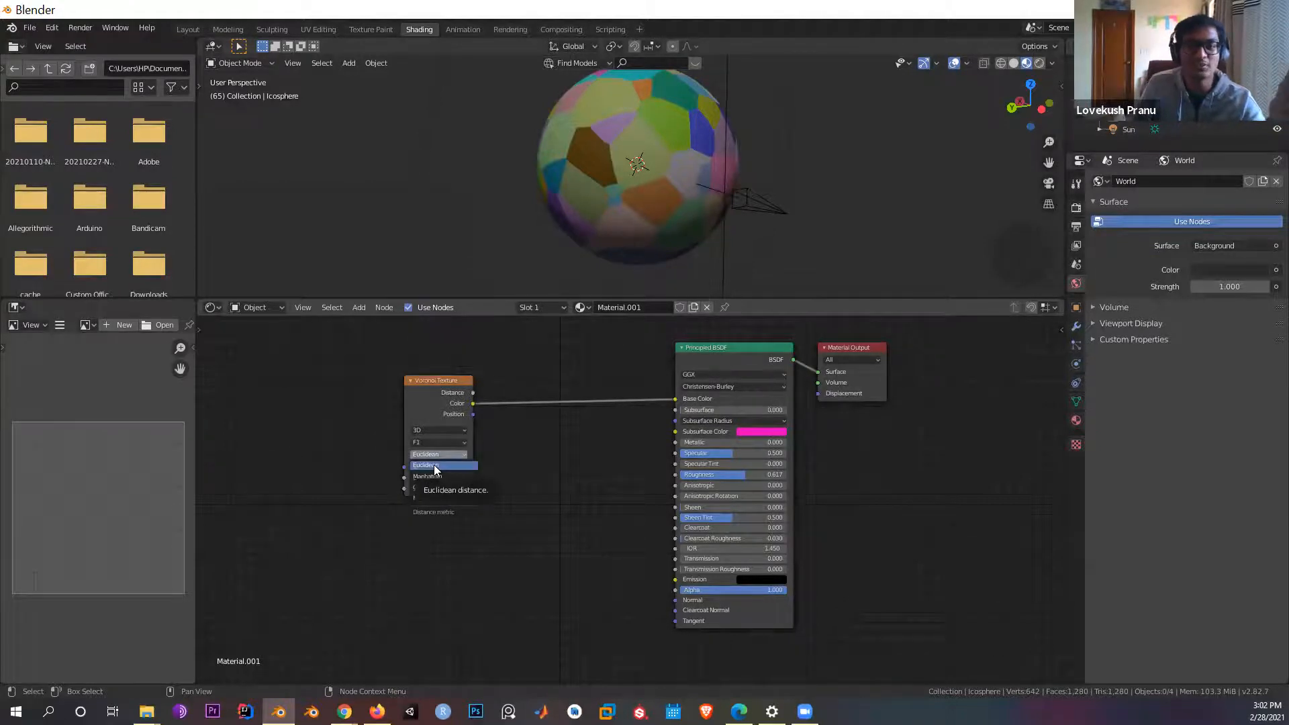
left_click(436, 477)
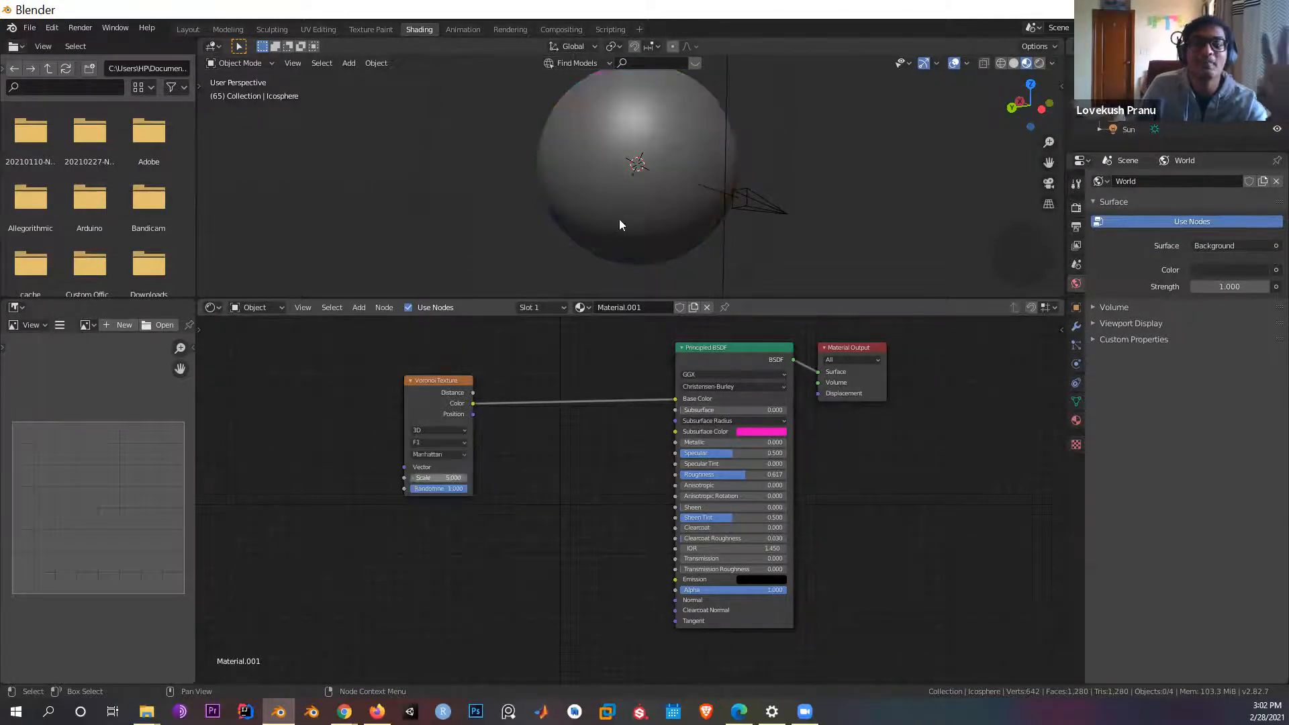
middle_click_drag(623, 209, 703, 222)
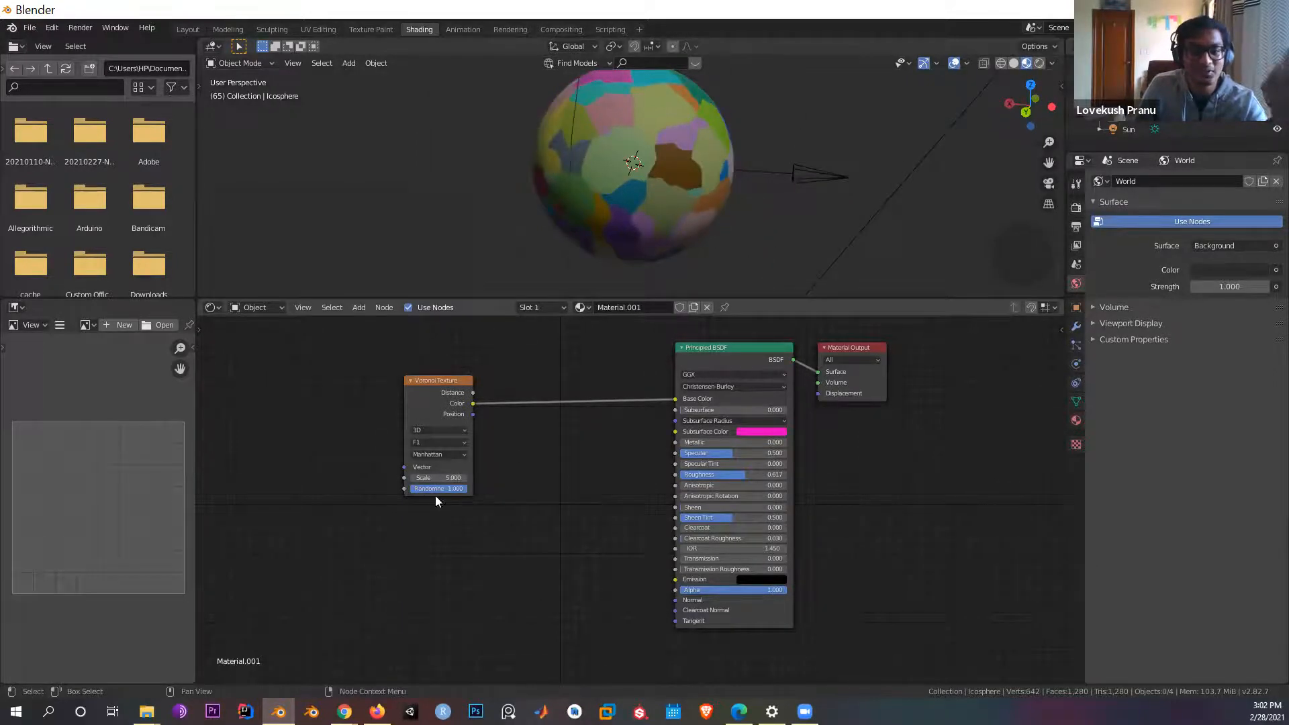
Step: Set the Voronoi Texture's Scale to 4.400 and Randomness to 0.000, and view the pattern around the sphere
left_click_drag(439, 478, 424, 488)
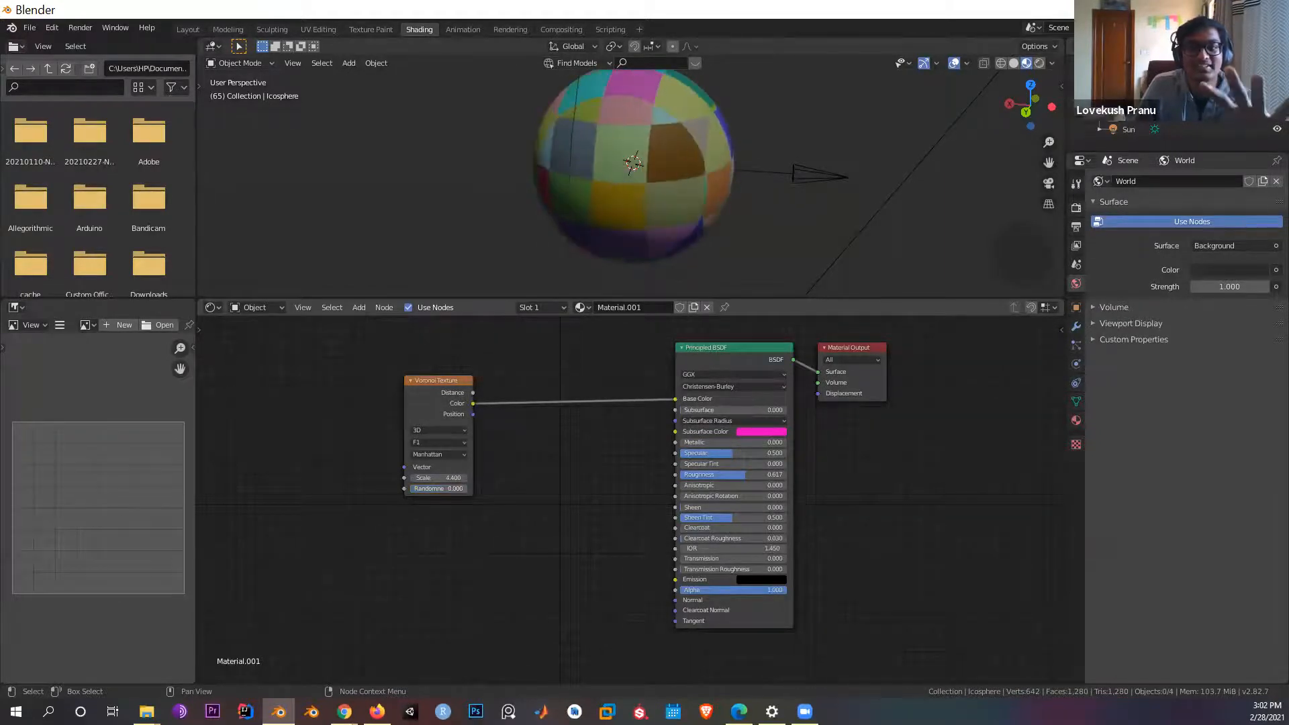
middle_click_drag(787, 189, 631, 138)
Step: Switch the Voronoi Texture's distance metric to Euclidean, examine the sphere, and set Randomness to 1.000
left_click(436, 454)
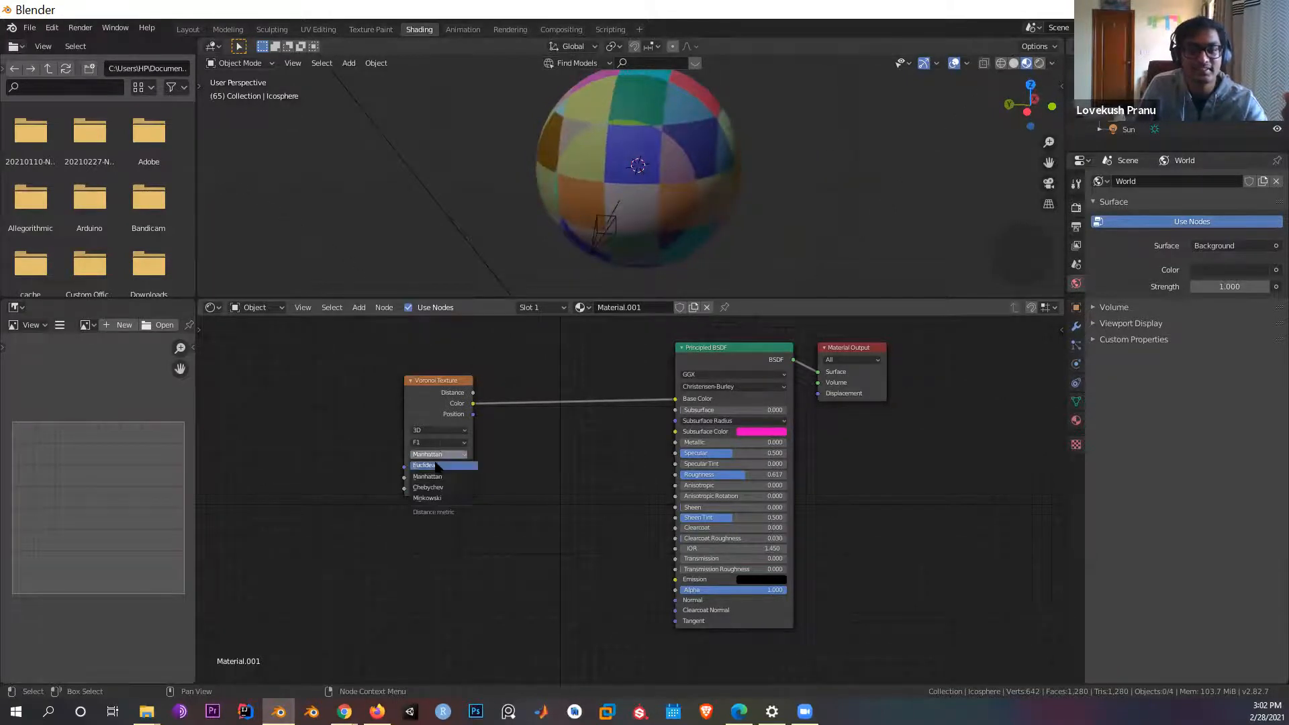
left_click(435, 463)
middle_click_drag(629, 192, 743, 190)
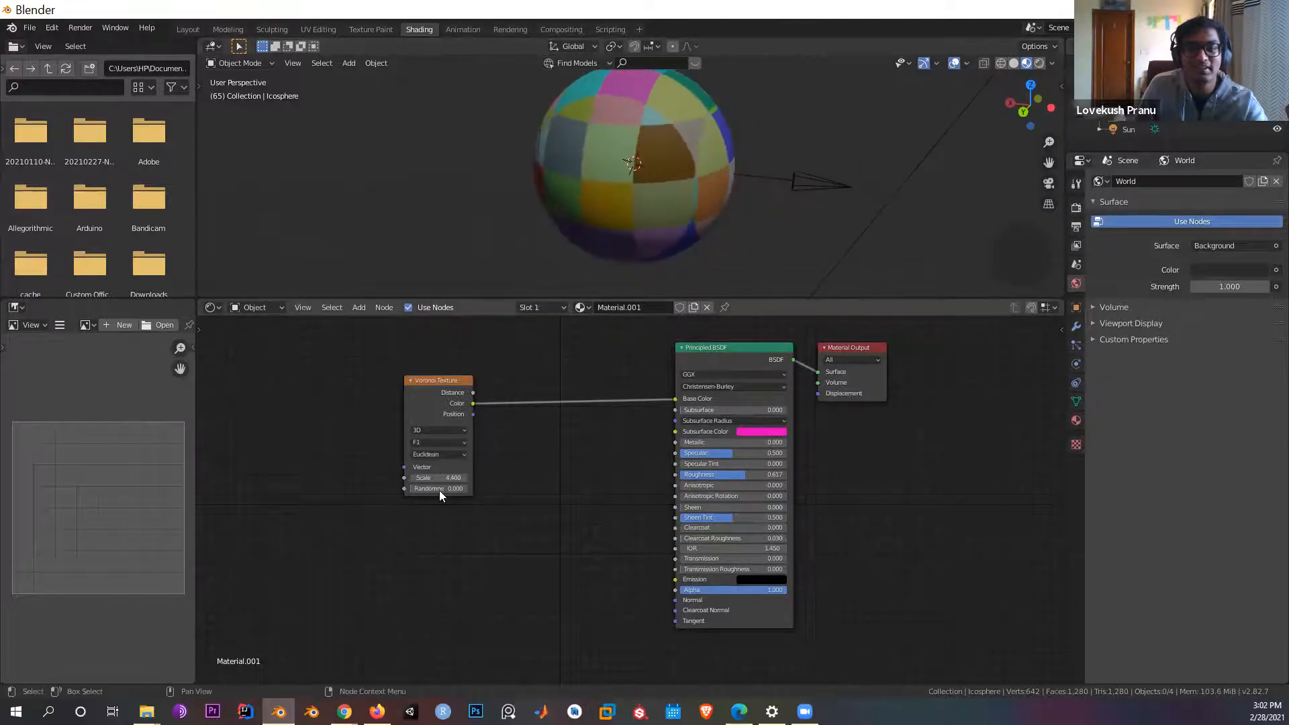
left_click_drag(430, 489, 494, 489)
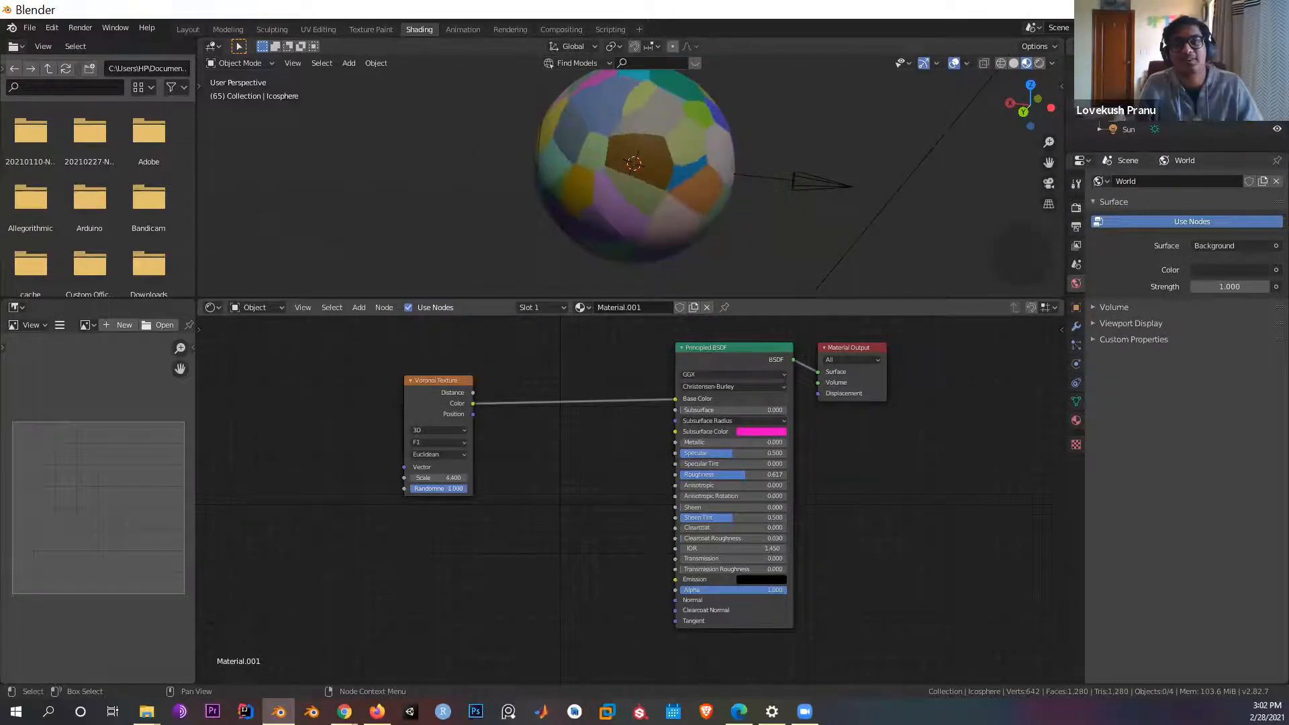
Step: Try the Chebychev distance metric on the Voronoi Texture and examine the pattern on the sphere
left_click(430, 455)
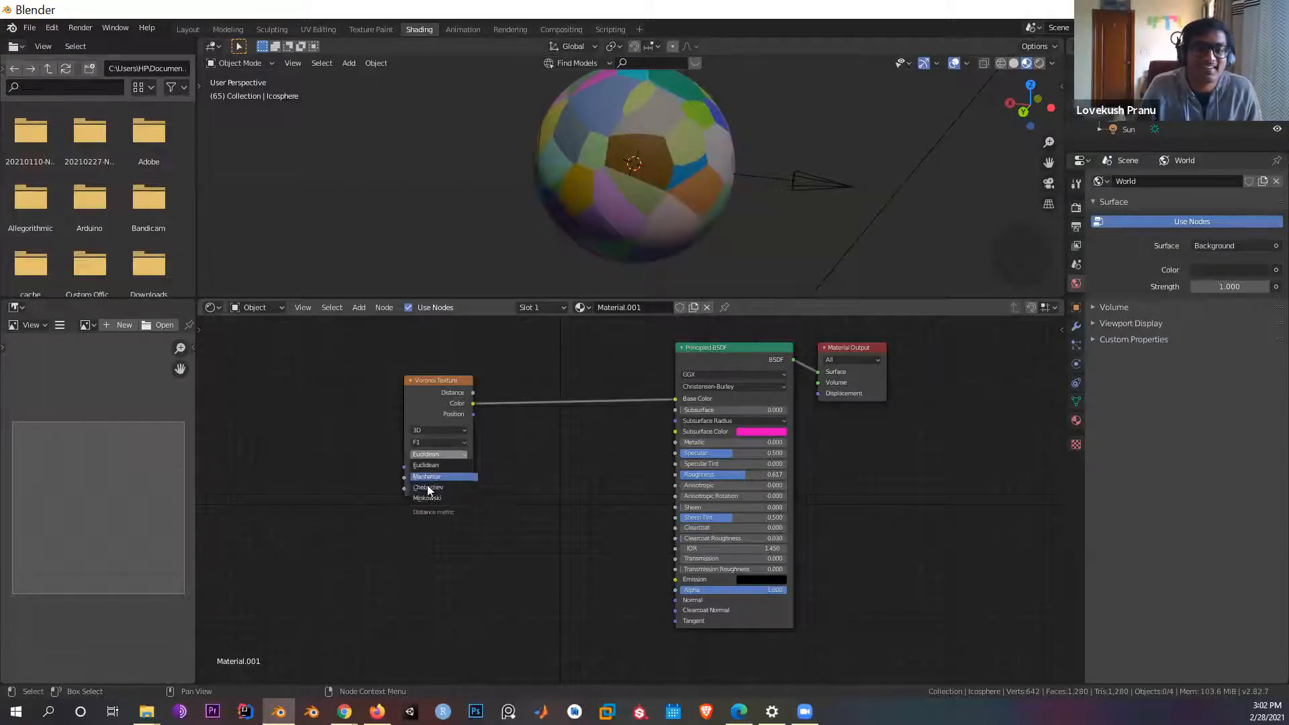
left_click(430, 488)
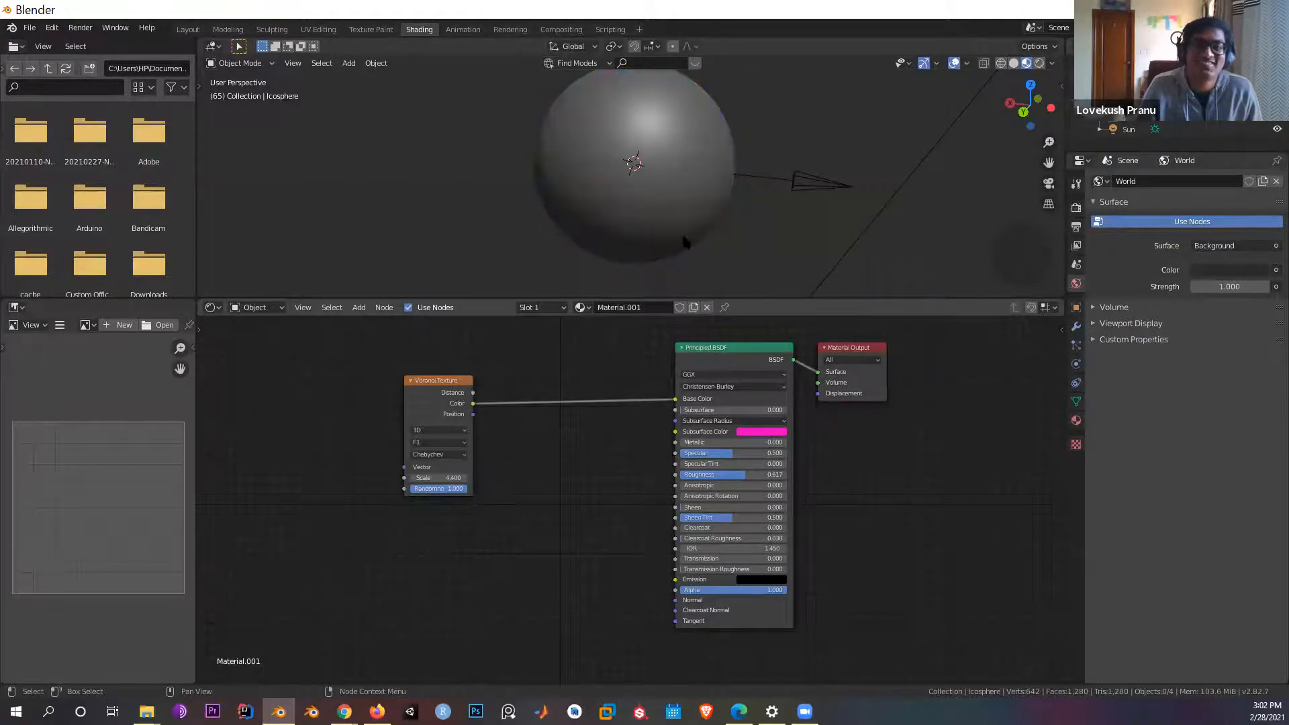
middle_click_drag(646, 228, 679, 218)
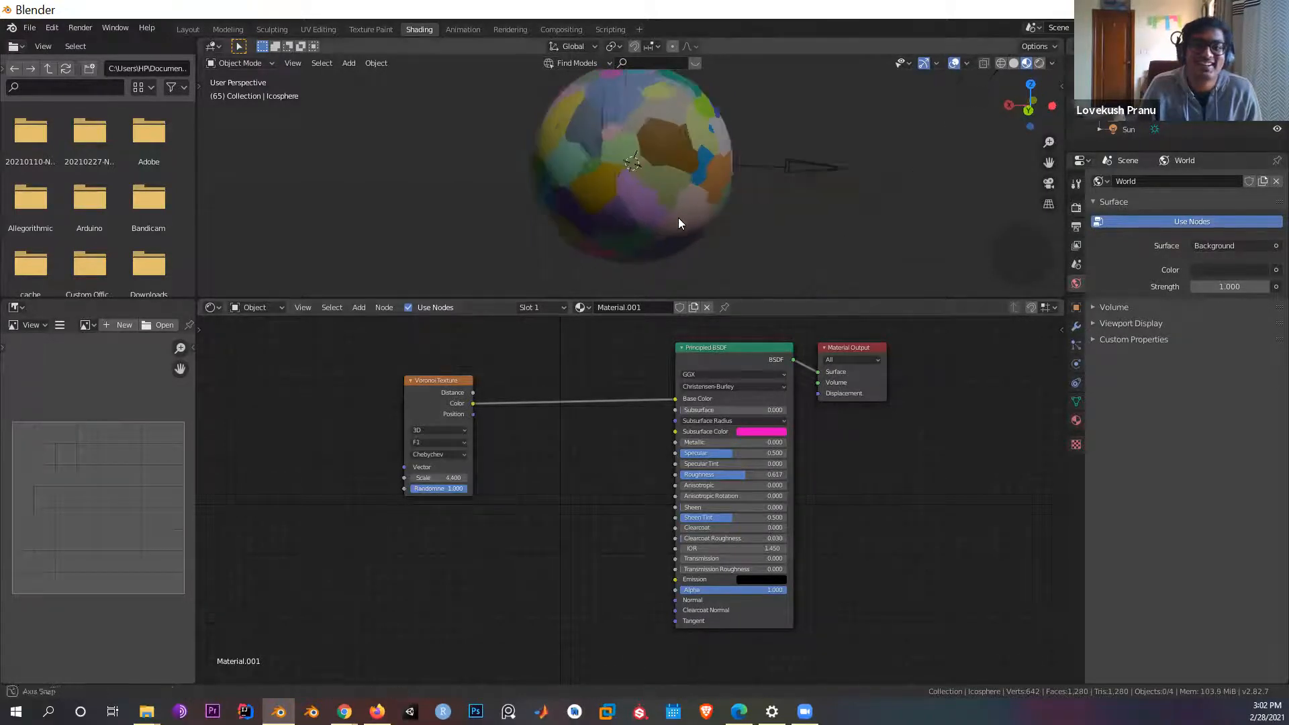
Step: Set the Voronoi Texture's distance metric to Minkowski and examine the sphere from other angles and up close
left_click(443, 457)
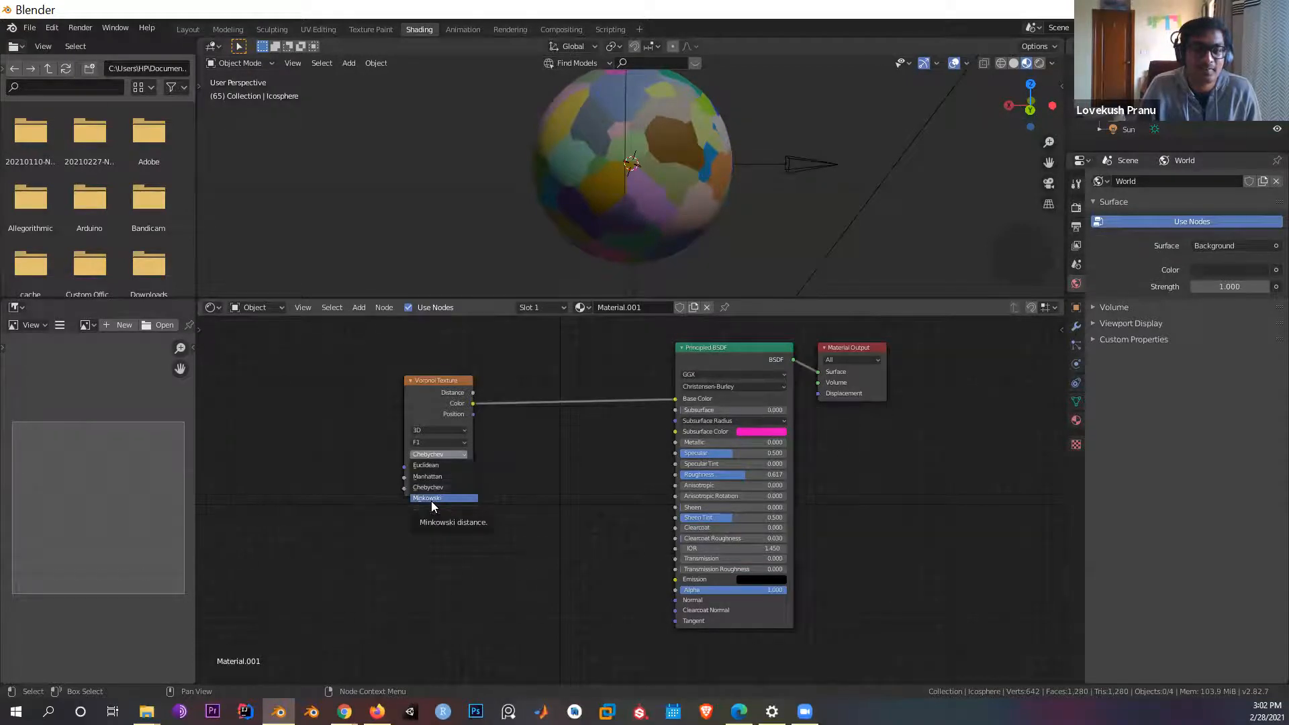
left_click(431, 501)
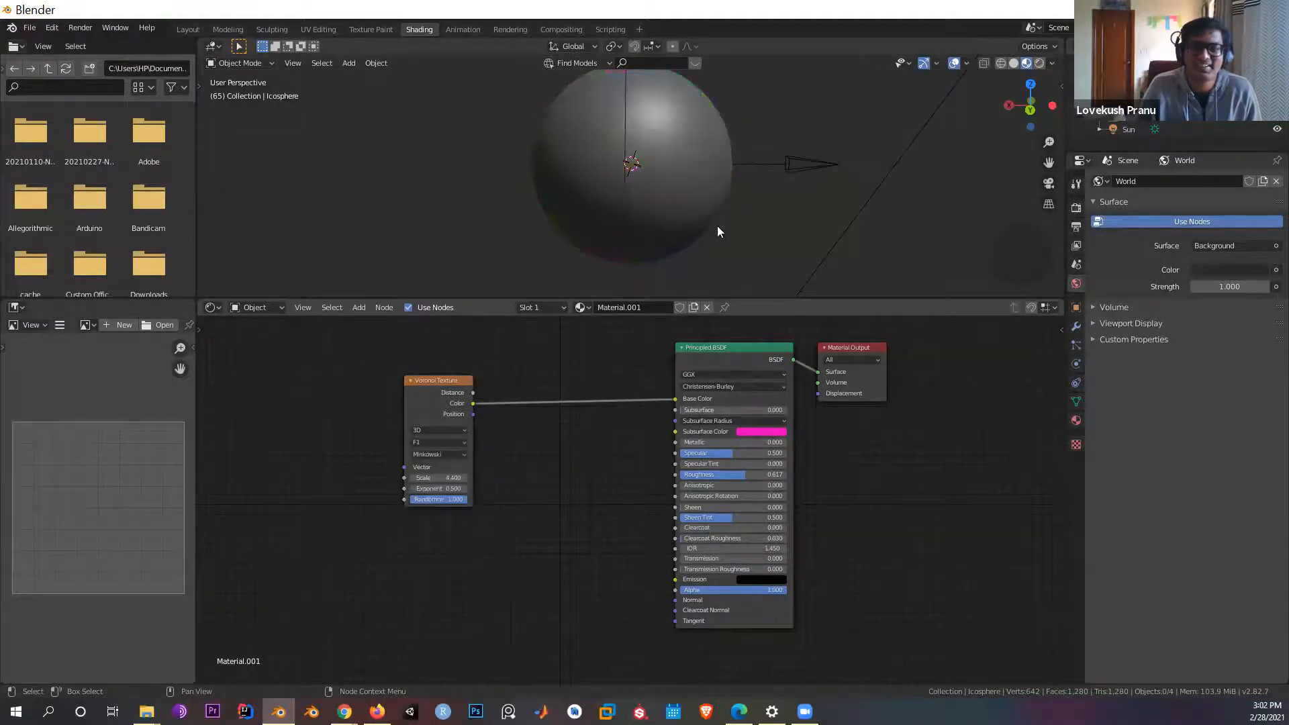
middle_click_drag(751, 235, 615, 141)
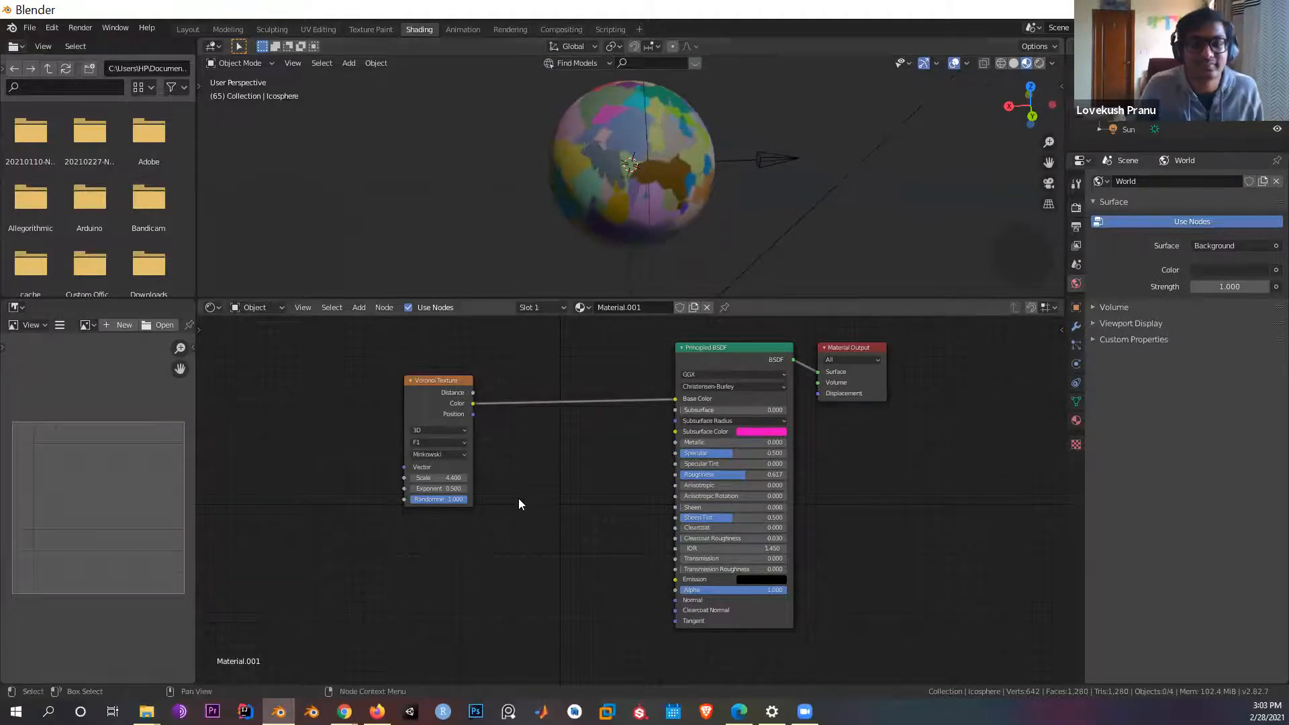
scroll(651, 195, "up", 5)
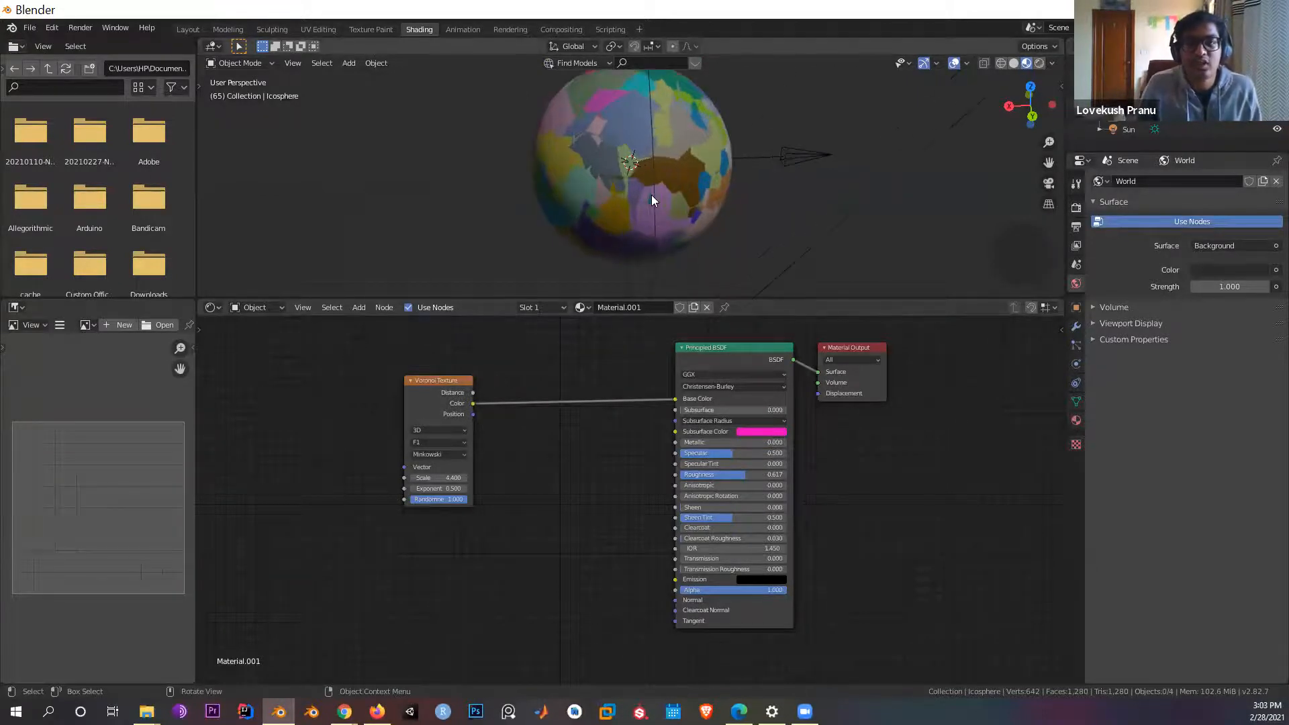
scroll(653, 195, "down", 5)
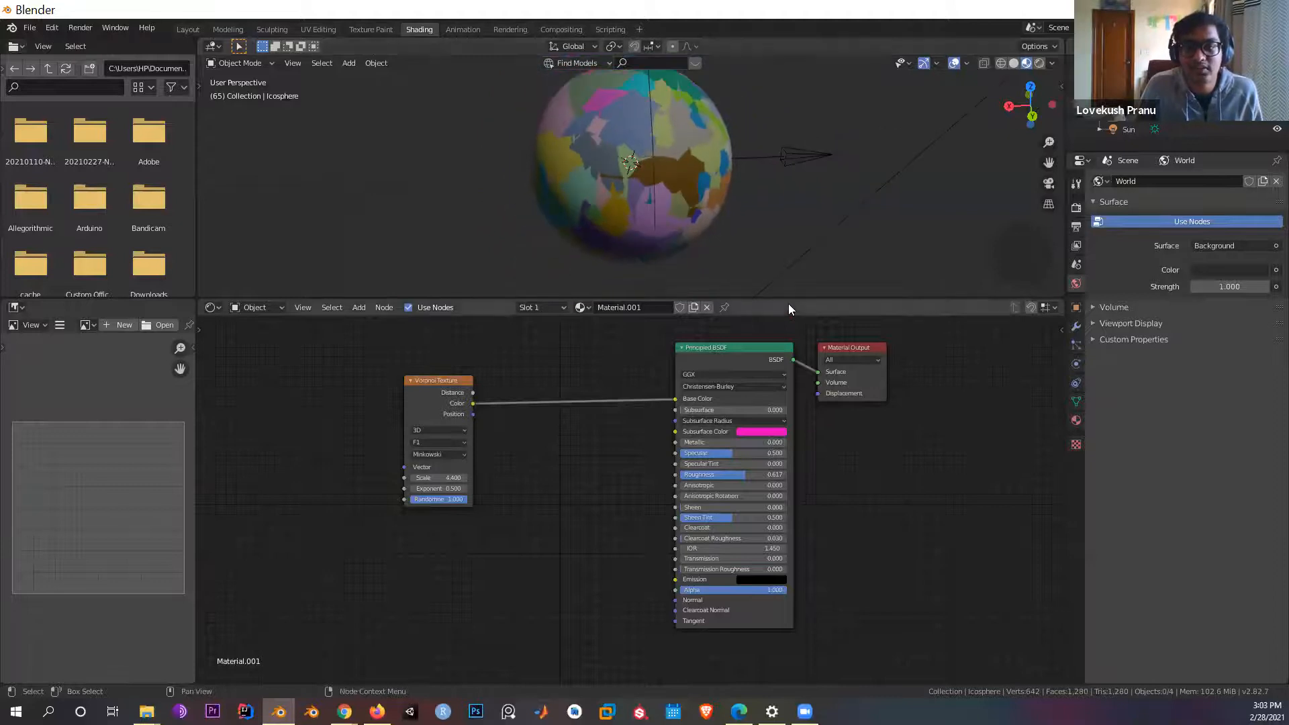
left_click_drag(791, 300, 789, 318)
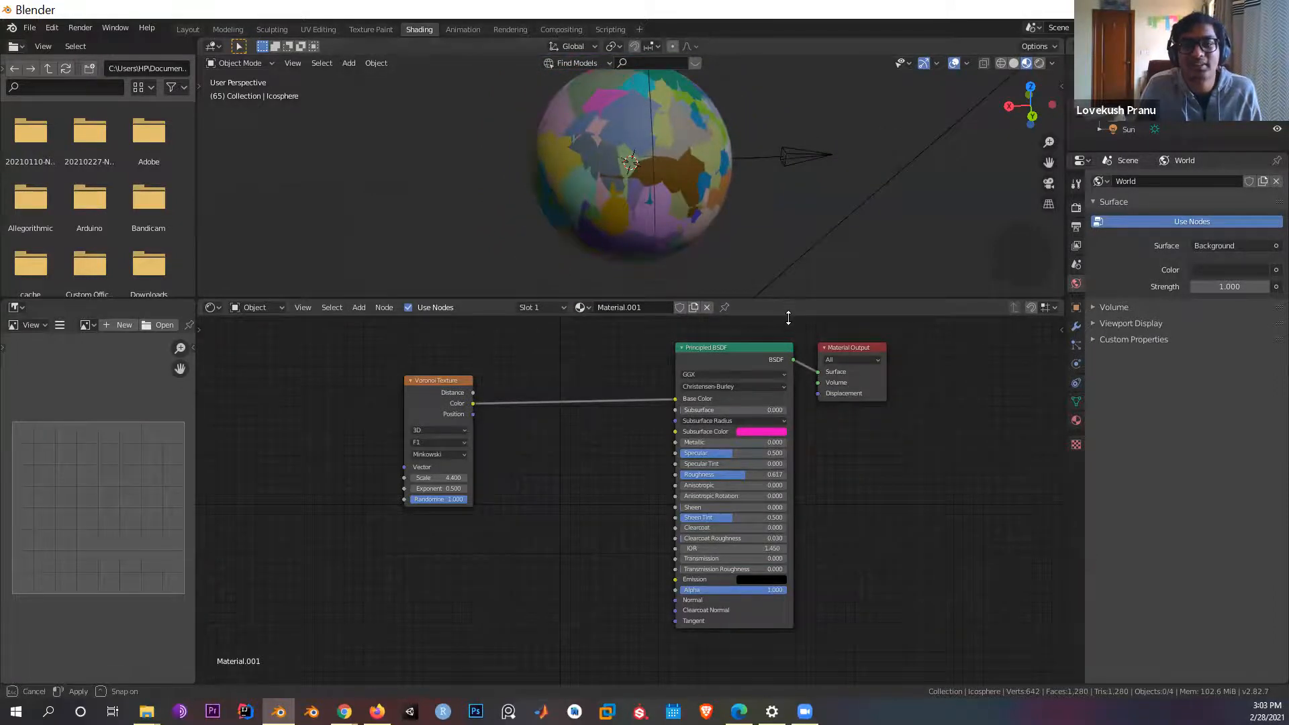
left_click_drag(619, 201, 547, 194)
middle_click_drag(547, 193, 763, 210)
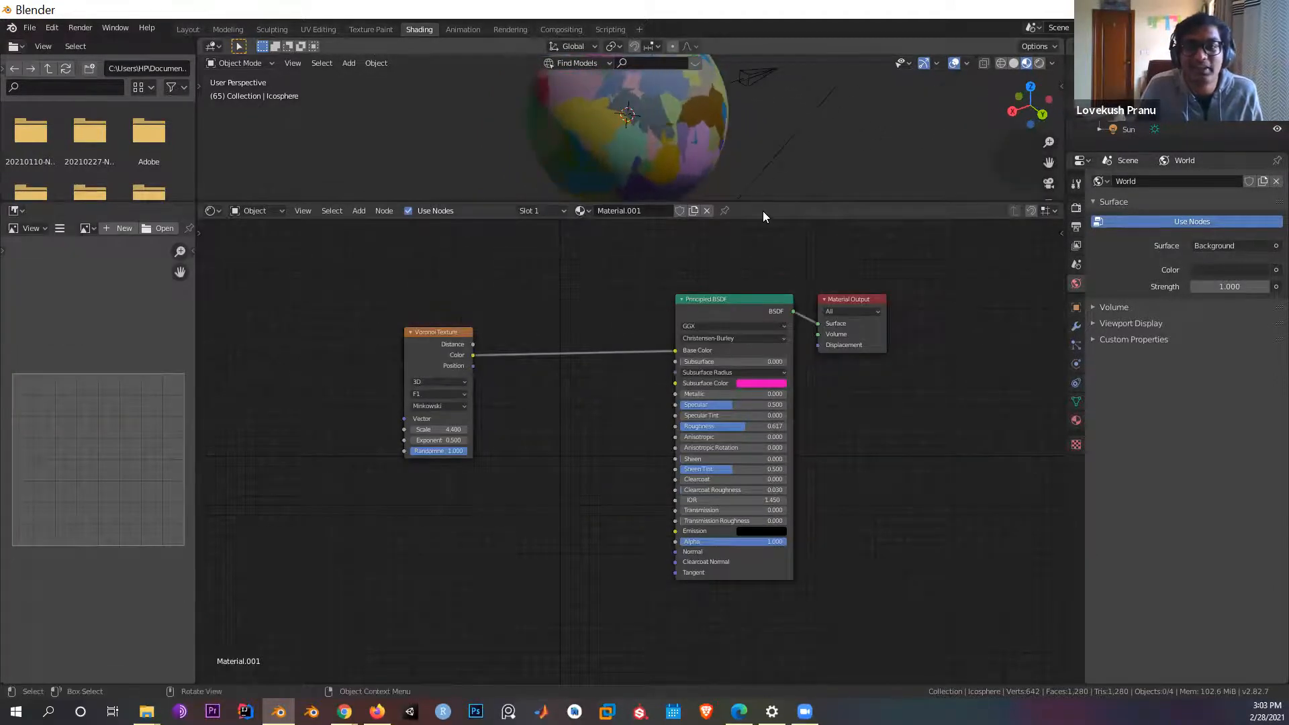
left_click_drag(764, 204, 745, 303)
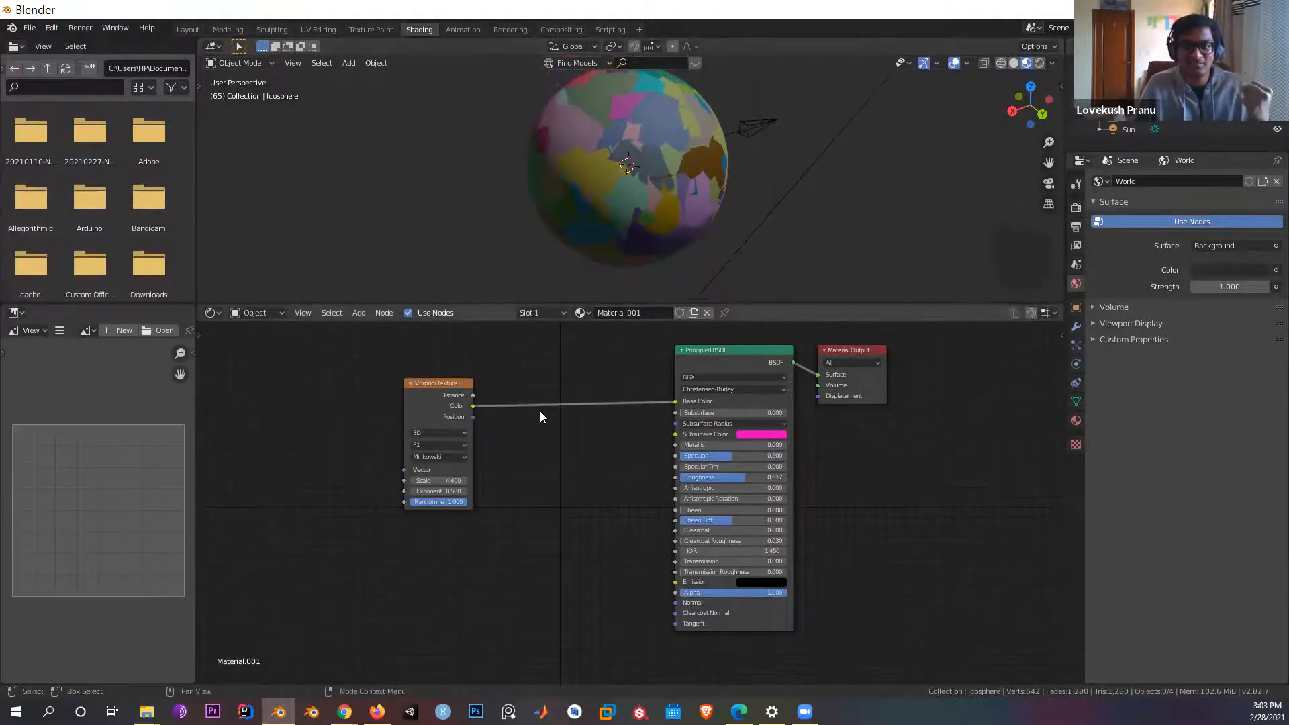
Step: Add a Bump node between the Voronoi Texture and Principled BSDF nodes
key("shift+a")
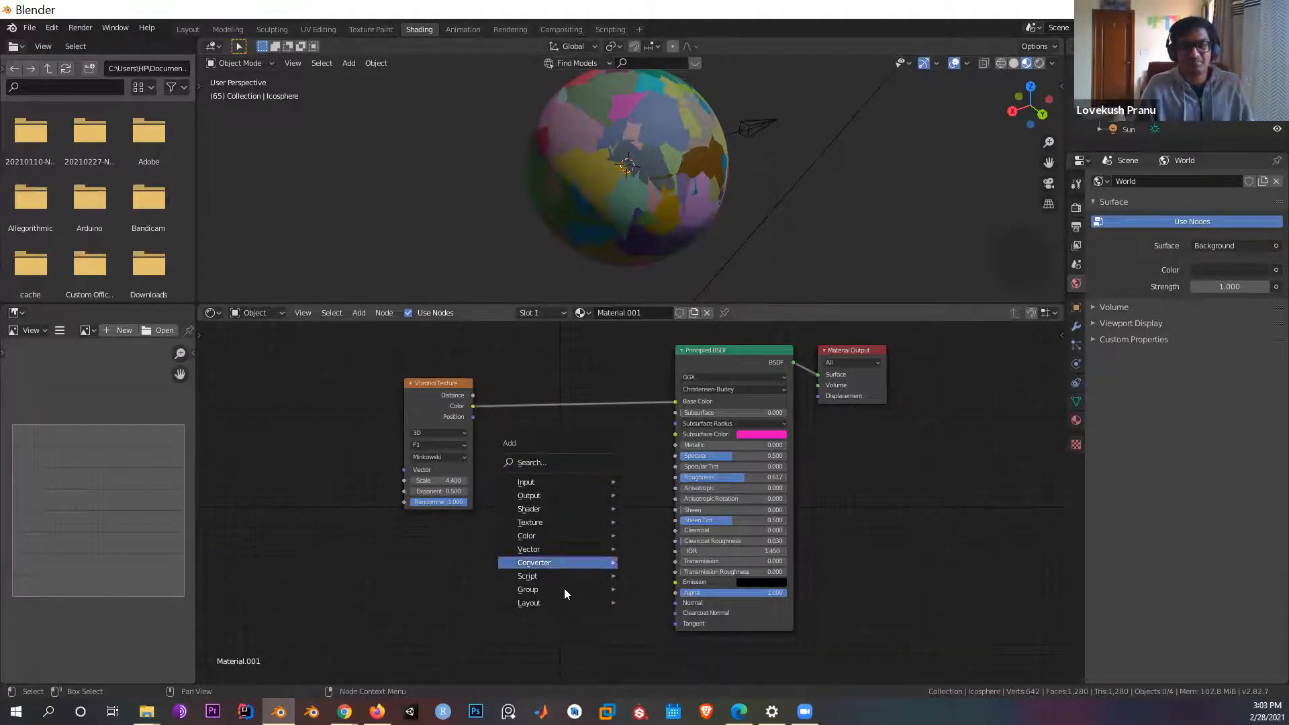
left_click(549, 463)
type("BUMP")
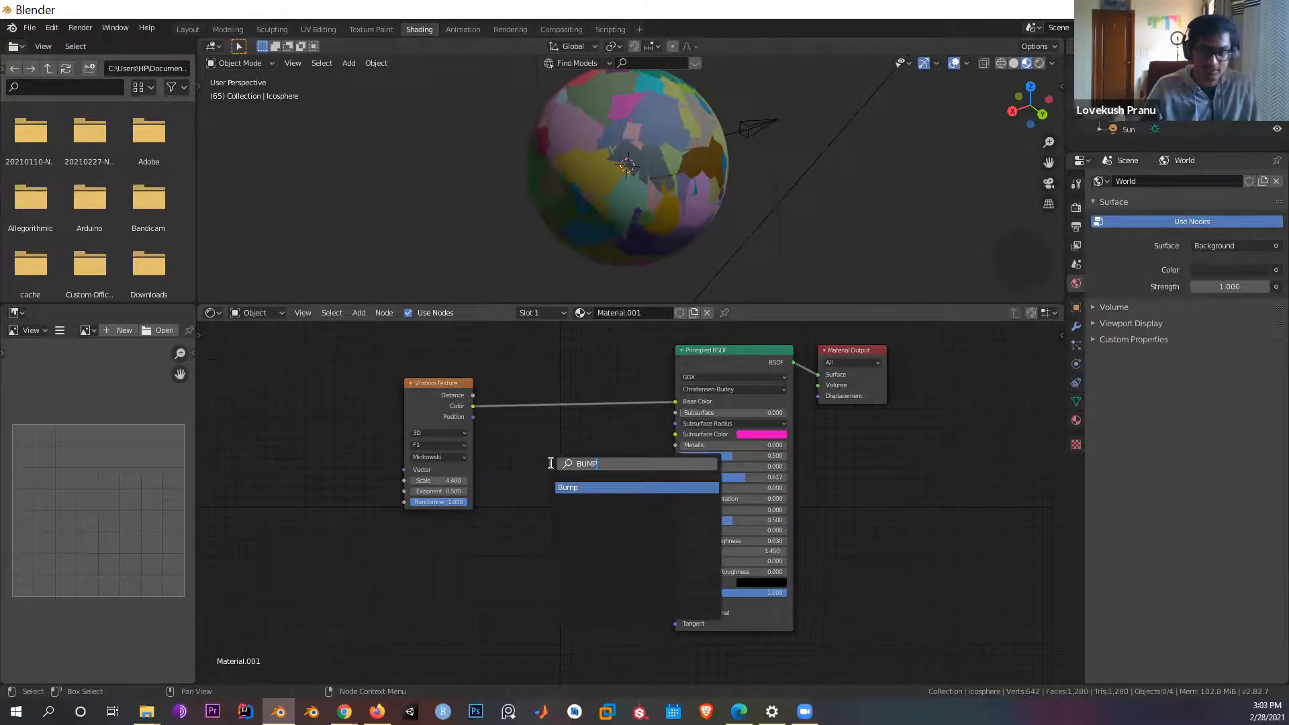
key("Return")
left_click(550, 466)
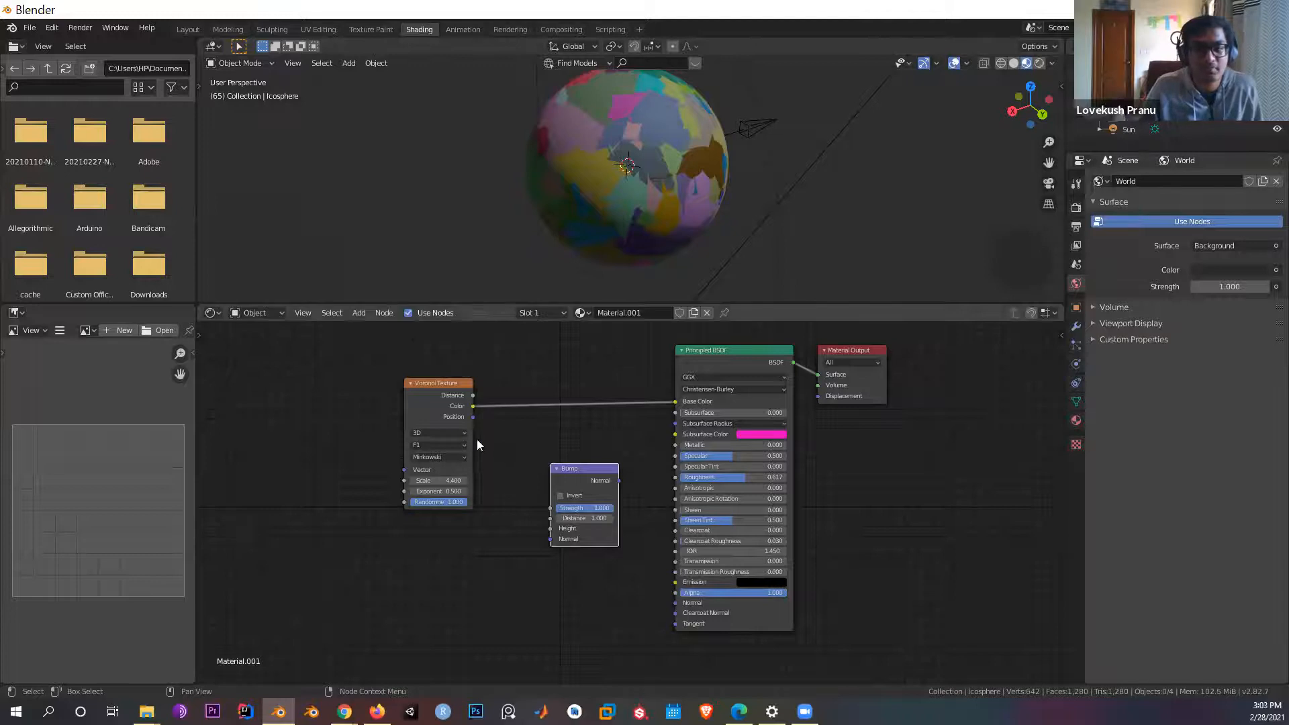
Step: Connect the Voronoi Texture's Color output to the Bump node's Height and the Bump's Normal output to the Principled BSDF's Normal
left_click_drag(473, 406, 548, 532)
left_click_drag(632, 527, 674, 604)
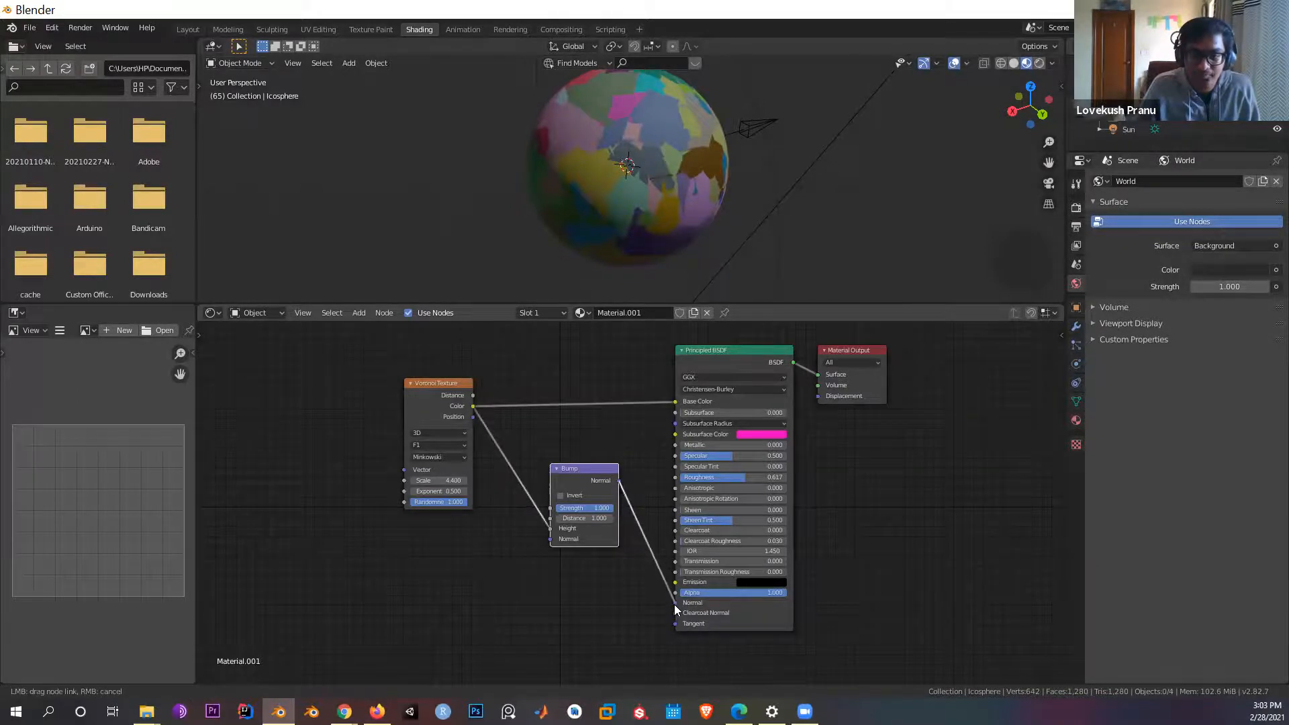
left_click_drag(681, 474, 679, 473)
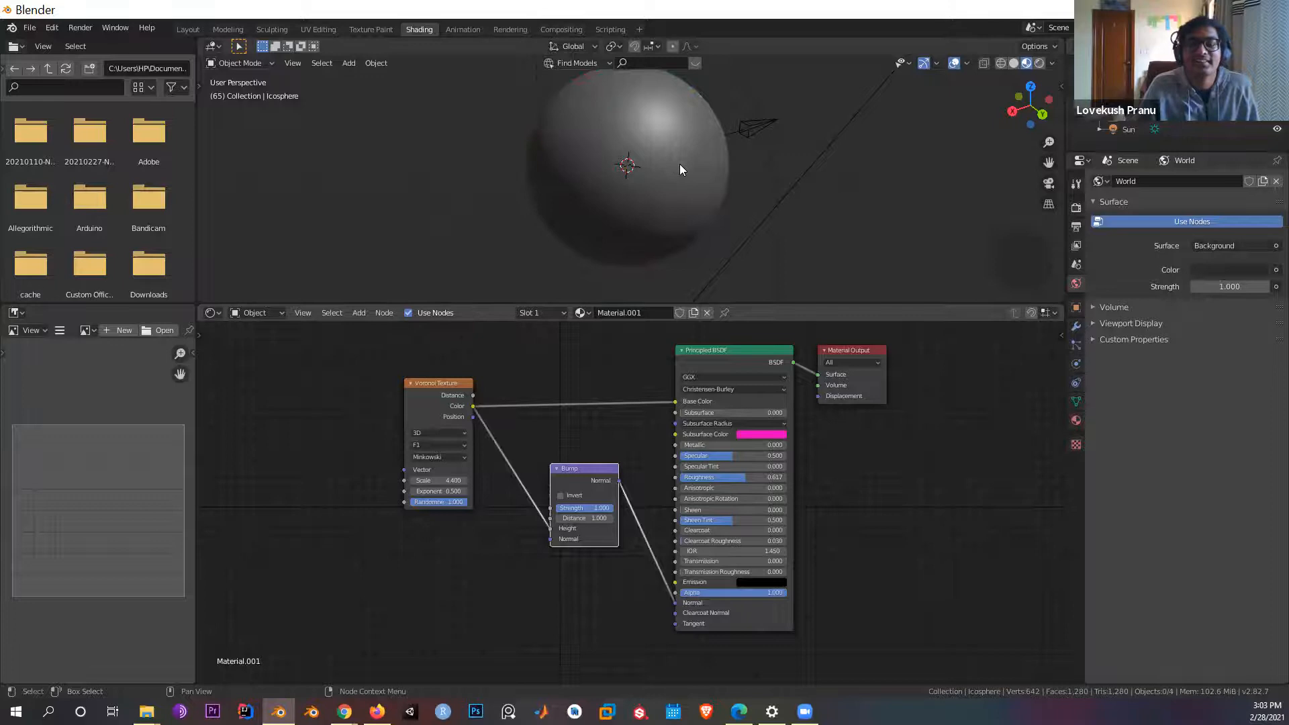
scroll(692, 167, "up", 3)
middle_click_drag(692, 168, 635, 180)
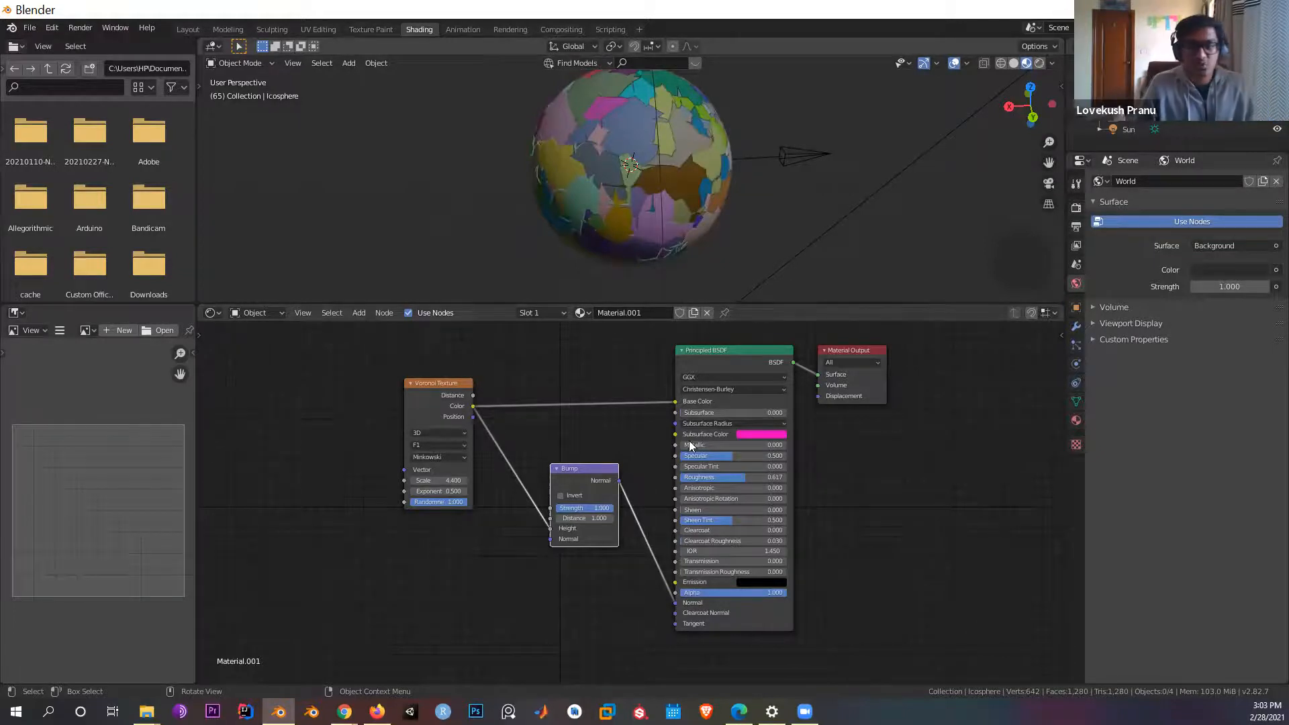
Step: Set the Bump node's Distance to 12 and inspect the relief on the sphere
left_click(590, 518)
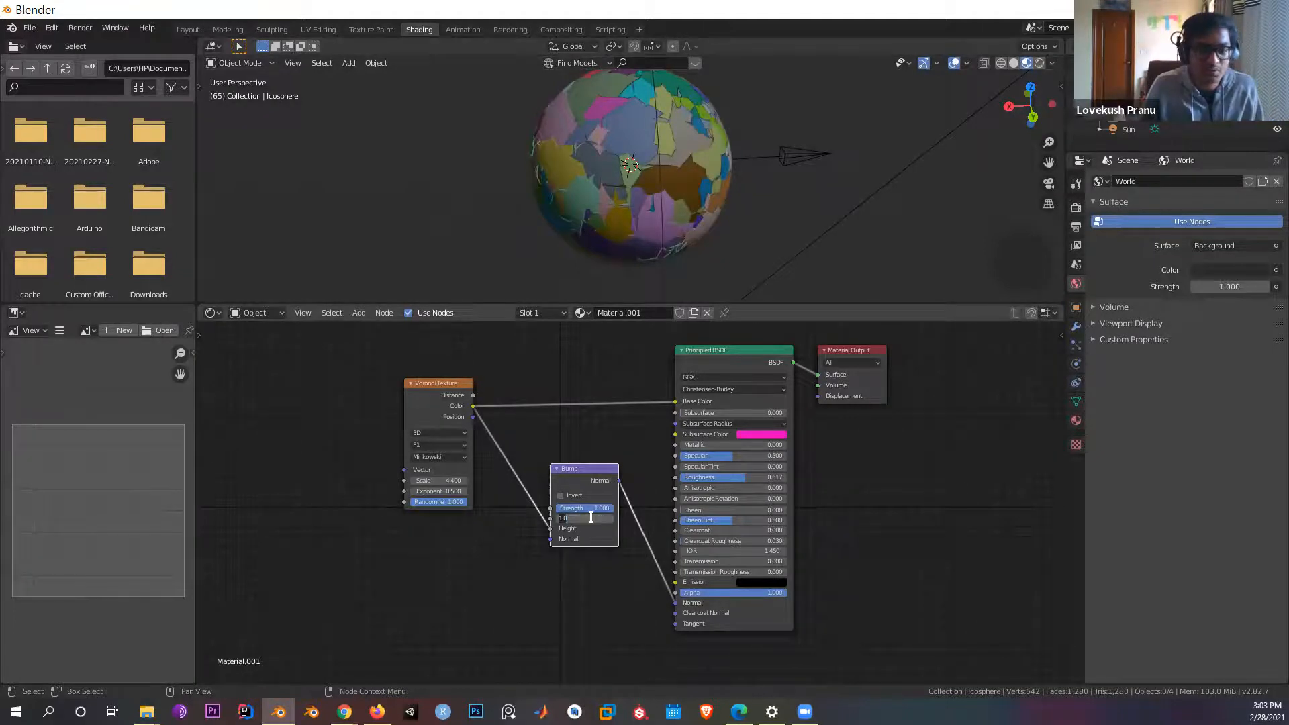
key("Return")
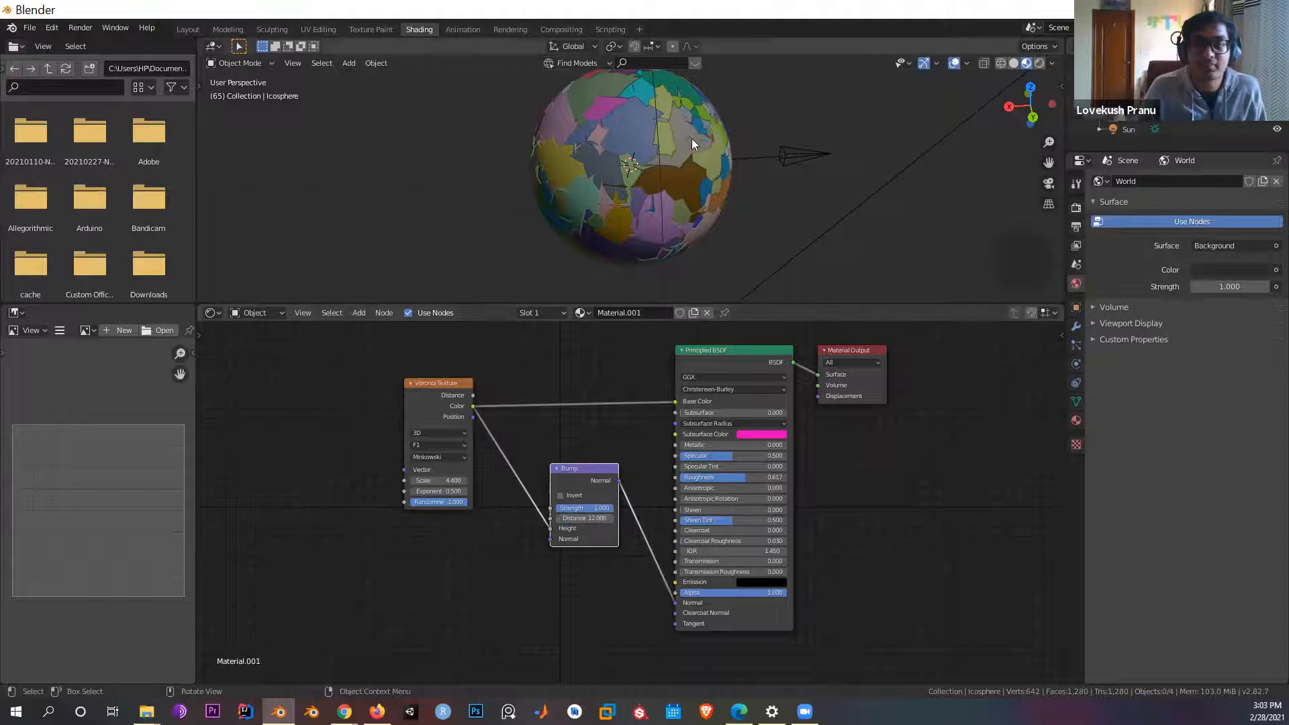
middle_click_drag(712, 165, 728, 128)
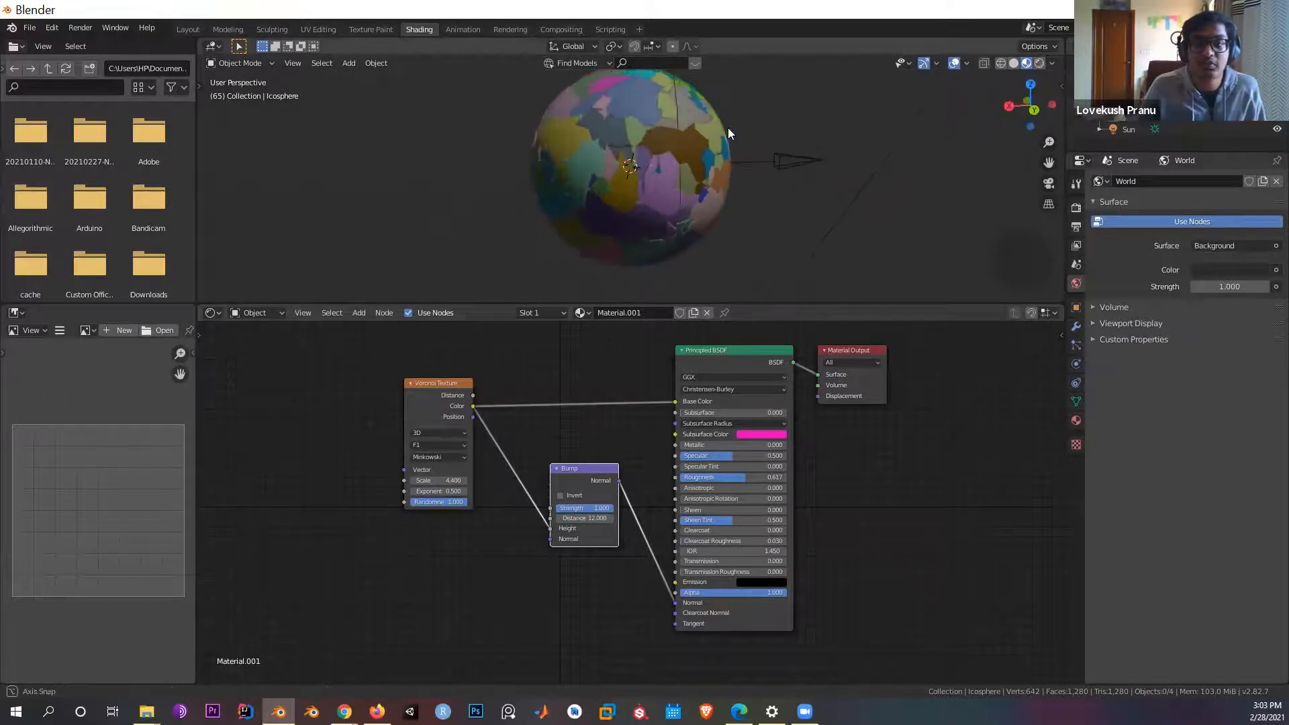
scroll(699, 184, "up", 4)
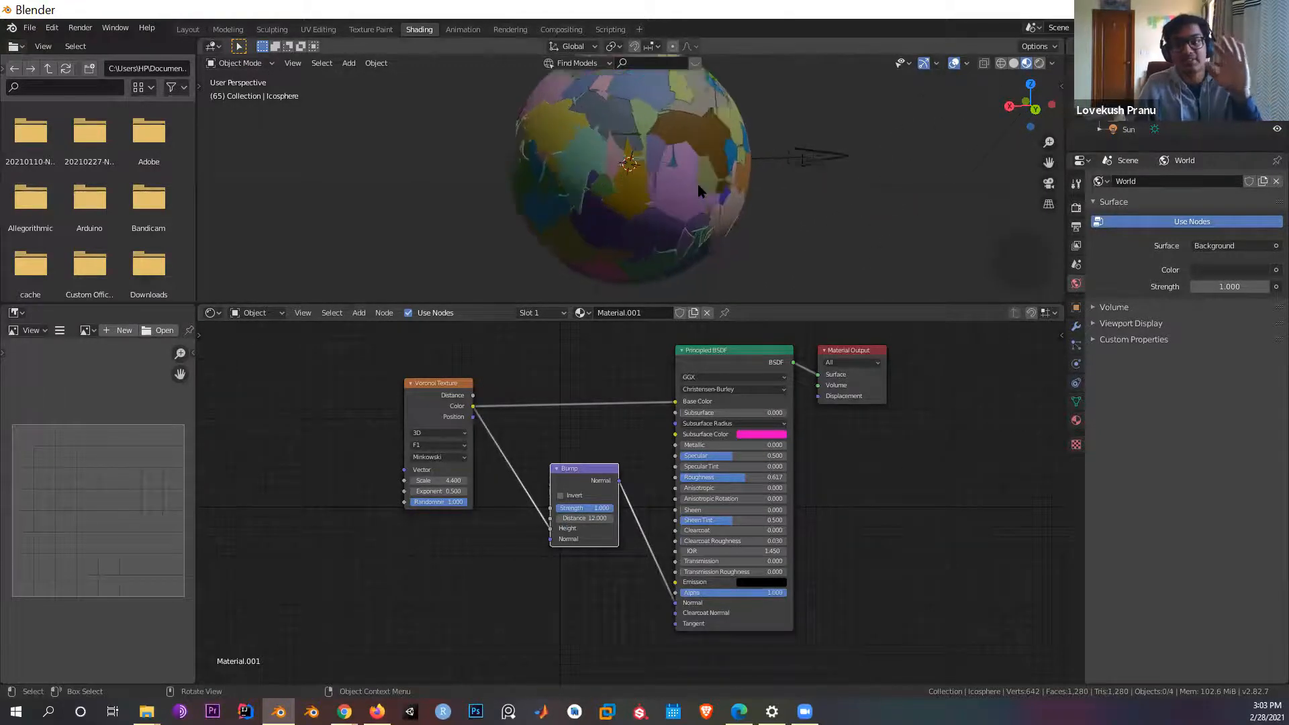
middle_click_drag(698, 192, 646, 194)
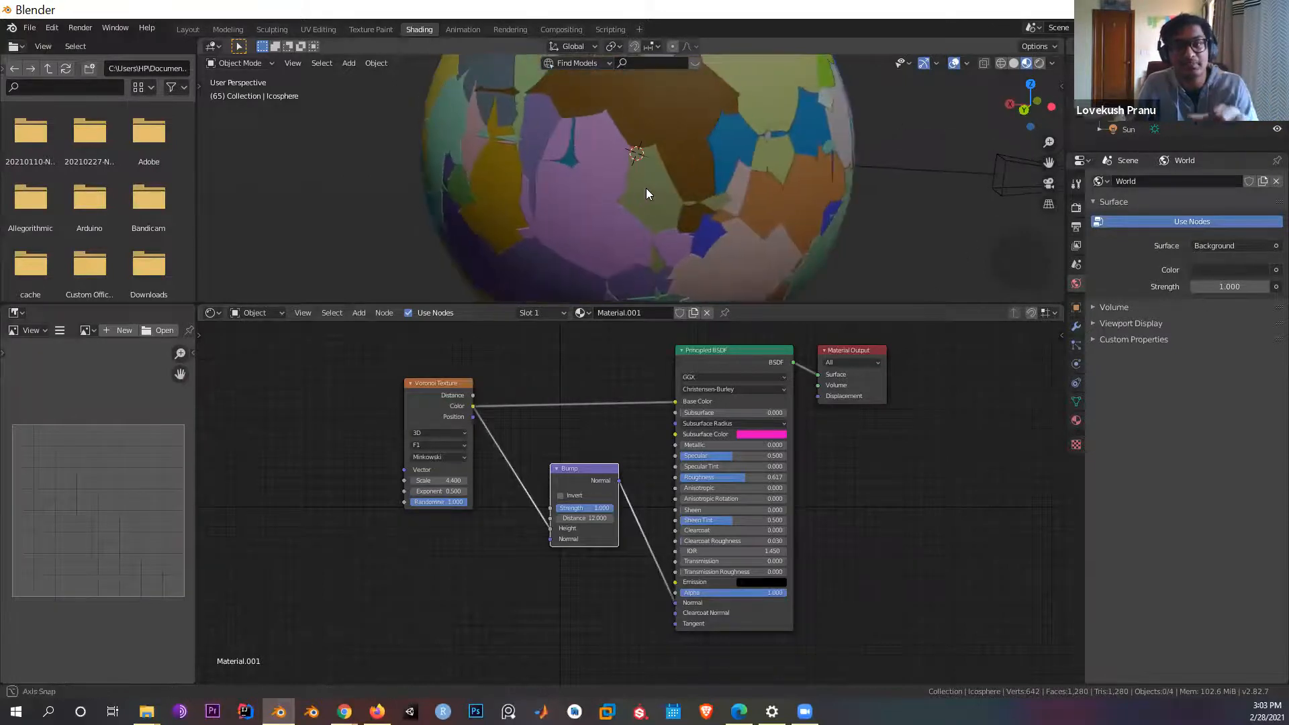
middle_click_drag(537, 190, 601, 184)
scroll(600, 178, "down", 4)
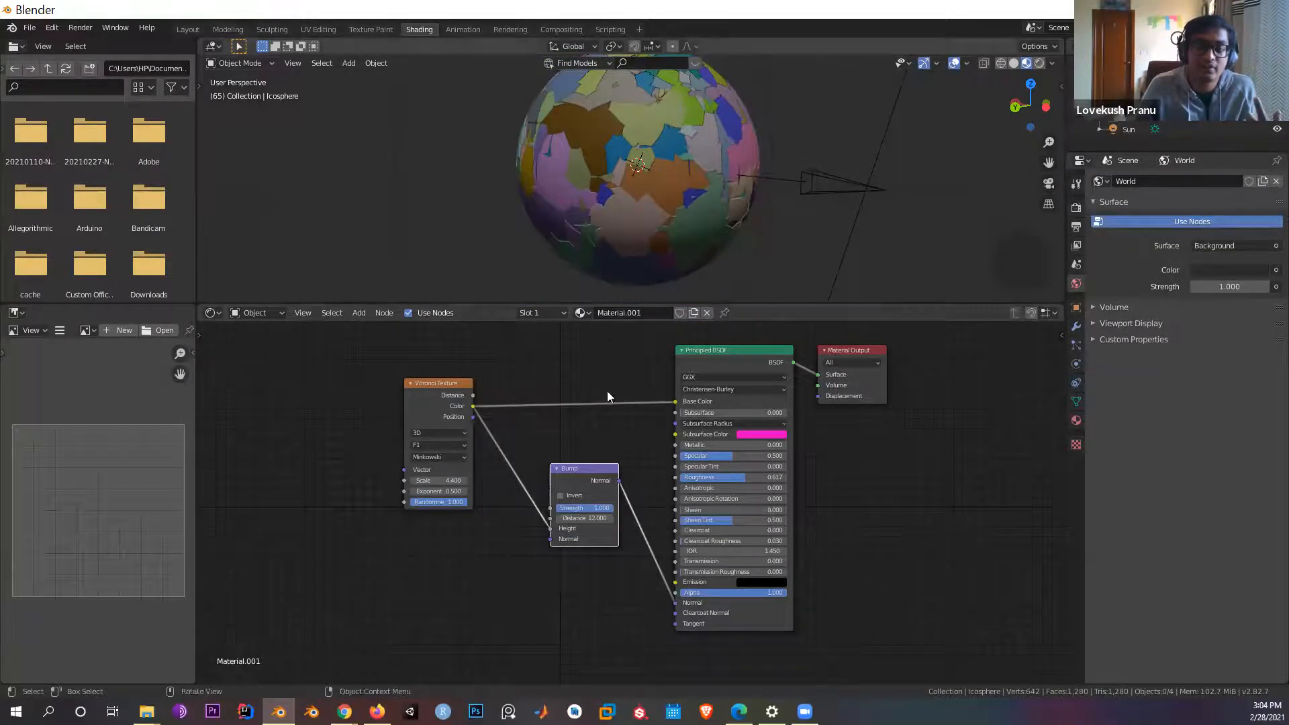
Step: Enable Invert on the Bump node and inspect the sphere's surface
left_click(563, 495)
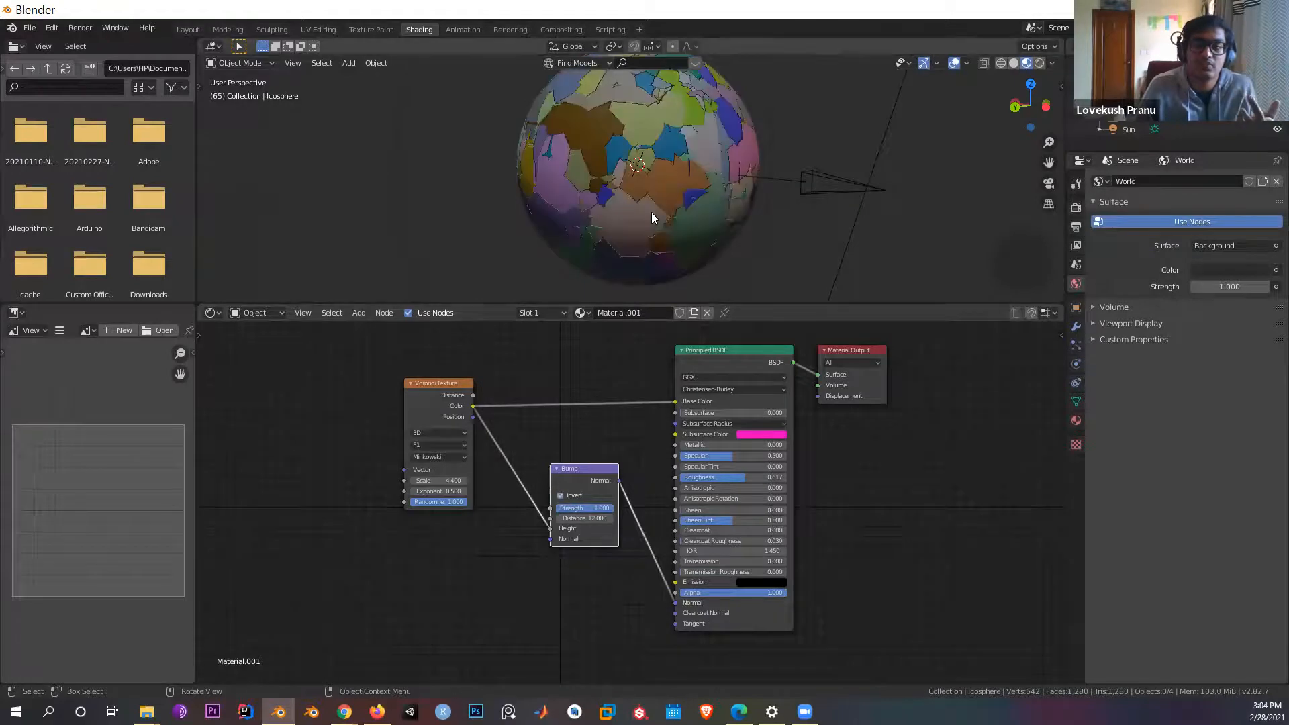
scroll(651, 212, "up", 3)
middle_click_drag(652, 213, 639, 269)
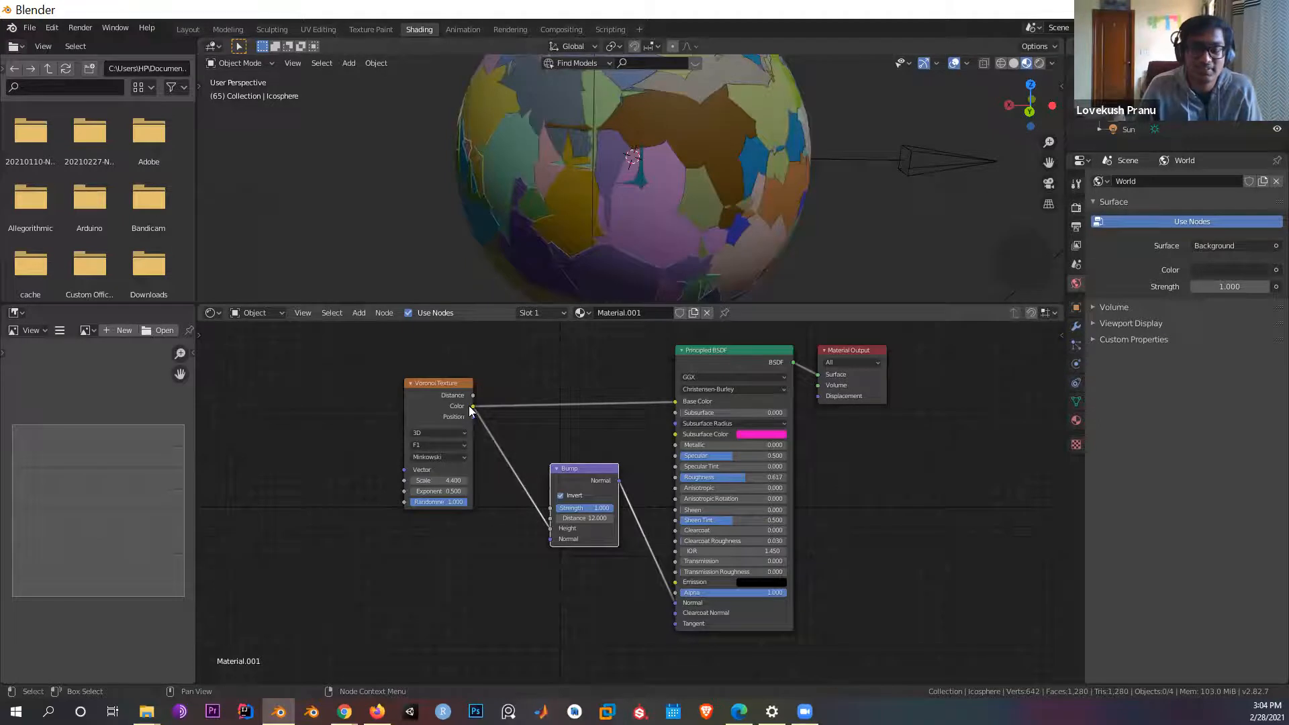
scroll(642, 164, "down", 3)
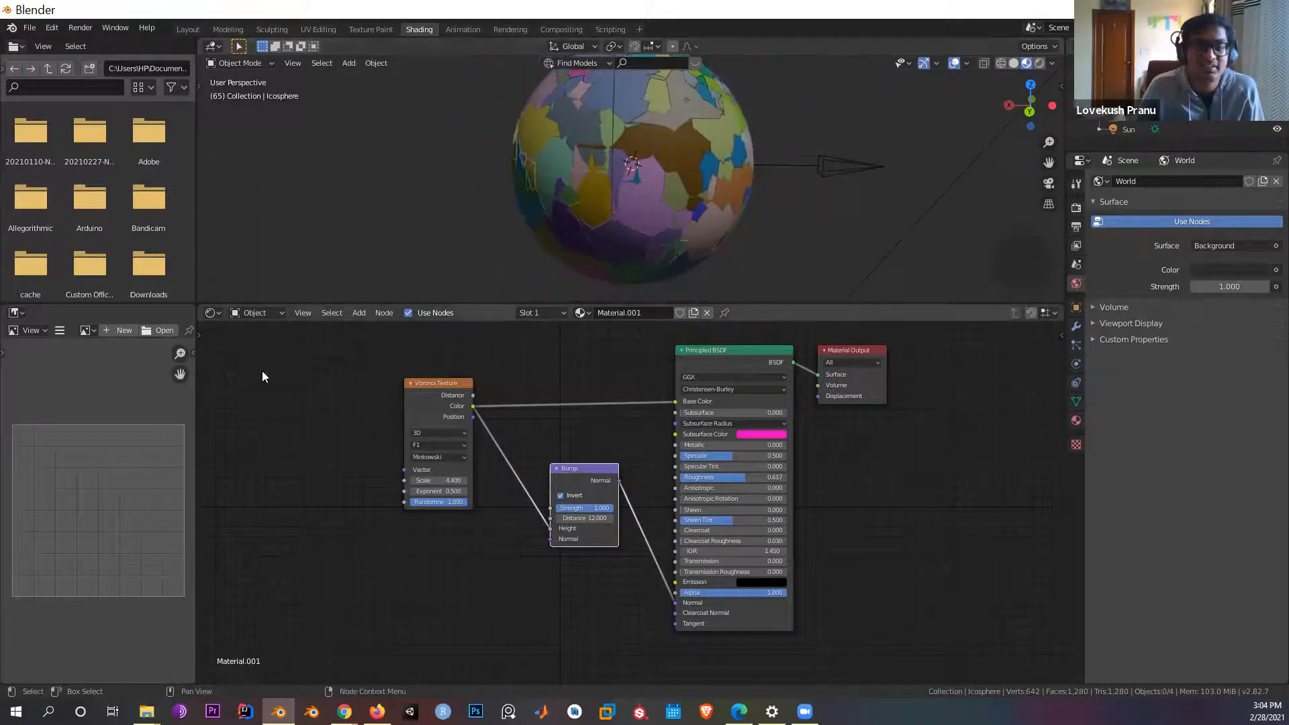
Step: Delete the Voronoi Texture node and add a Noise Texture node in its place
left_click_drag(482, 477, 467, 509)
key("x")
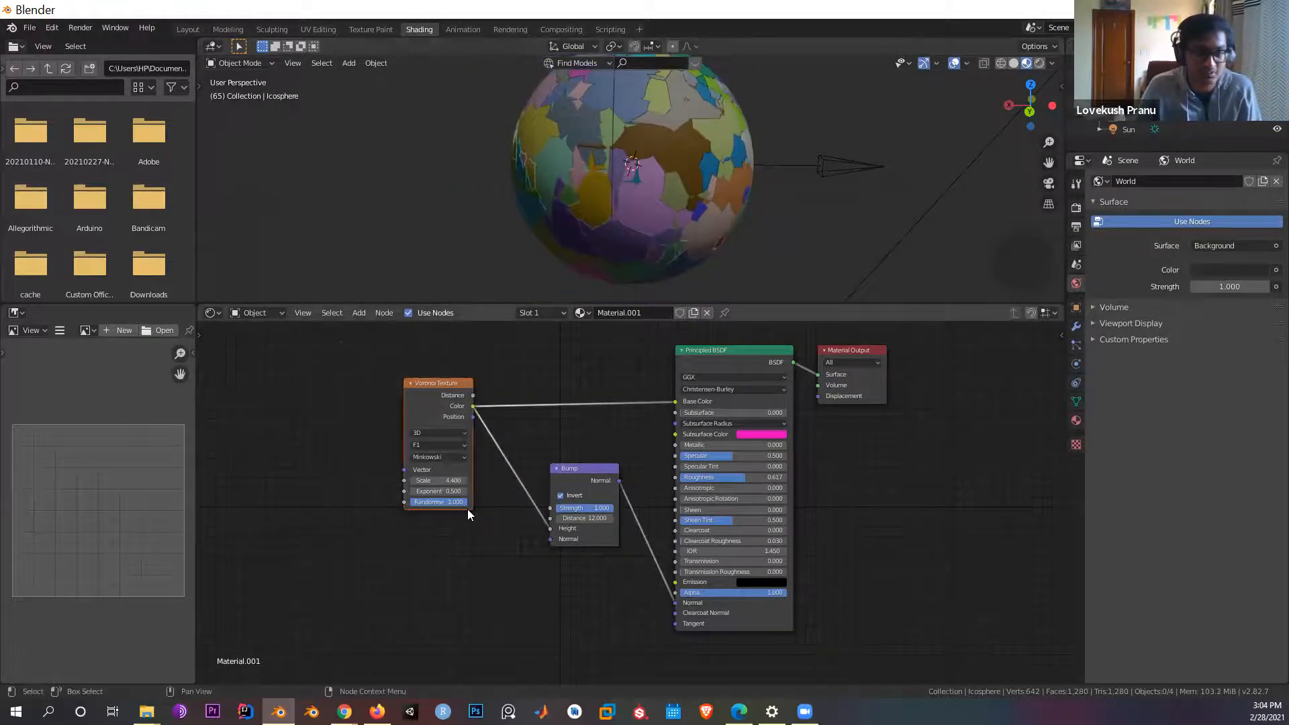
key("shift+a")
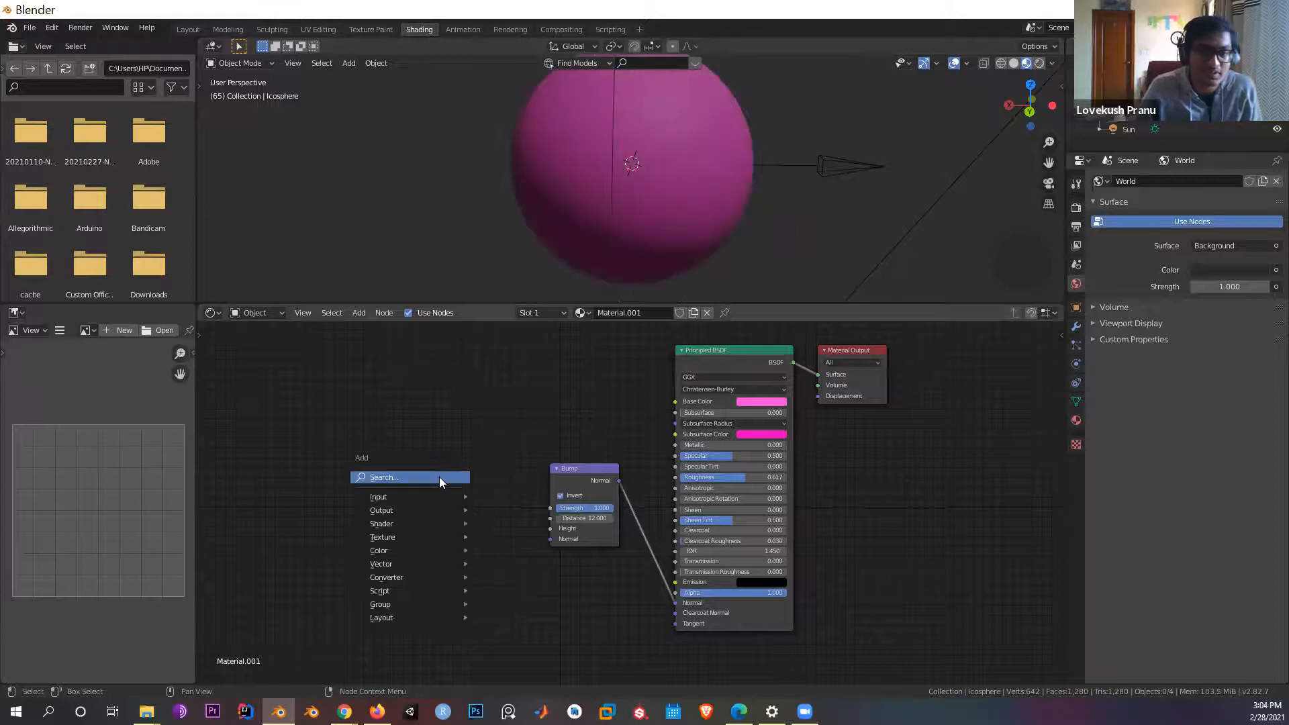
left_click(440, 474)
type("NOI")
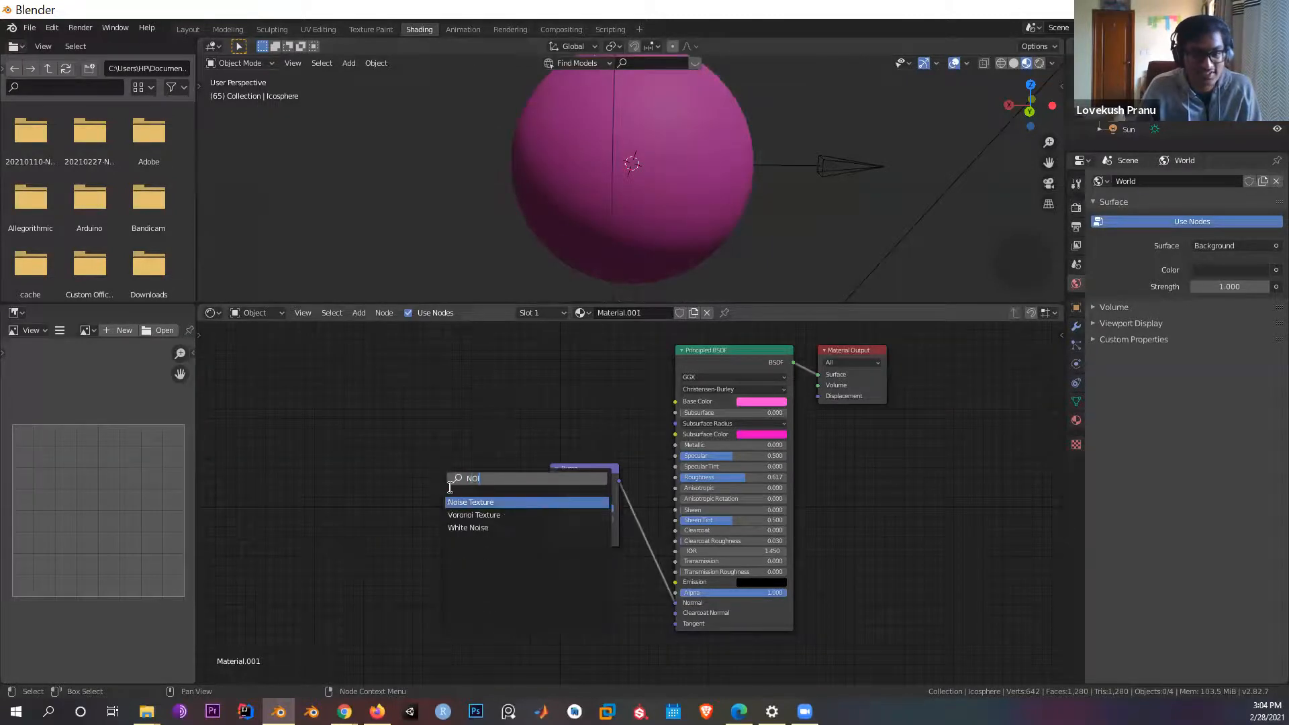
left_click(492, 500)
left_click(483, 432)
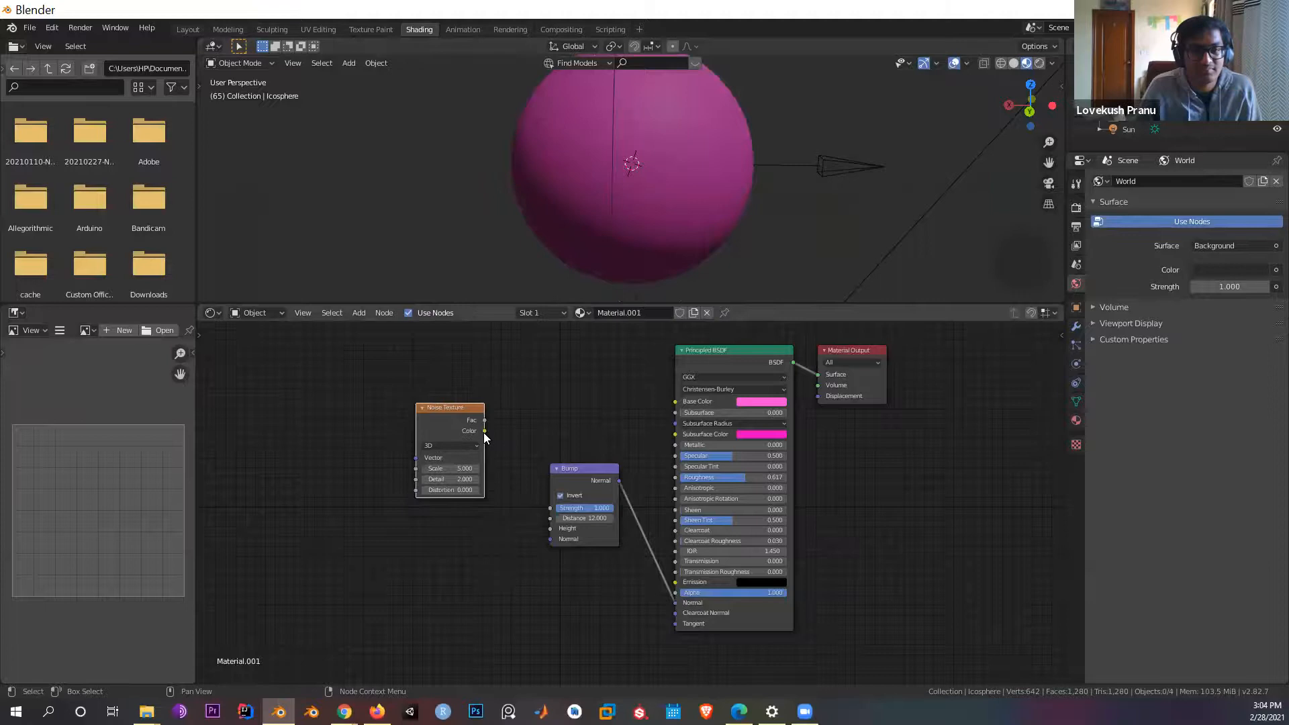
Step: Connect the Noise Texture's Color output to the Base Color, and replace that link with one from its Fac output
left_click_drag(637, 420, 675, 401)
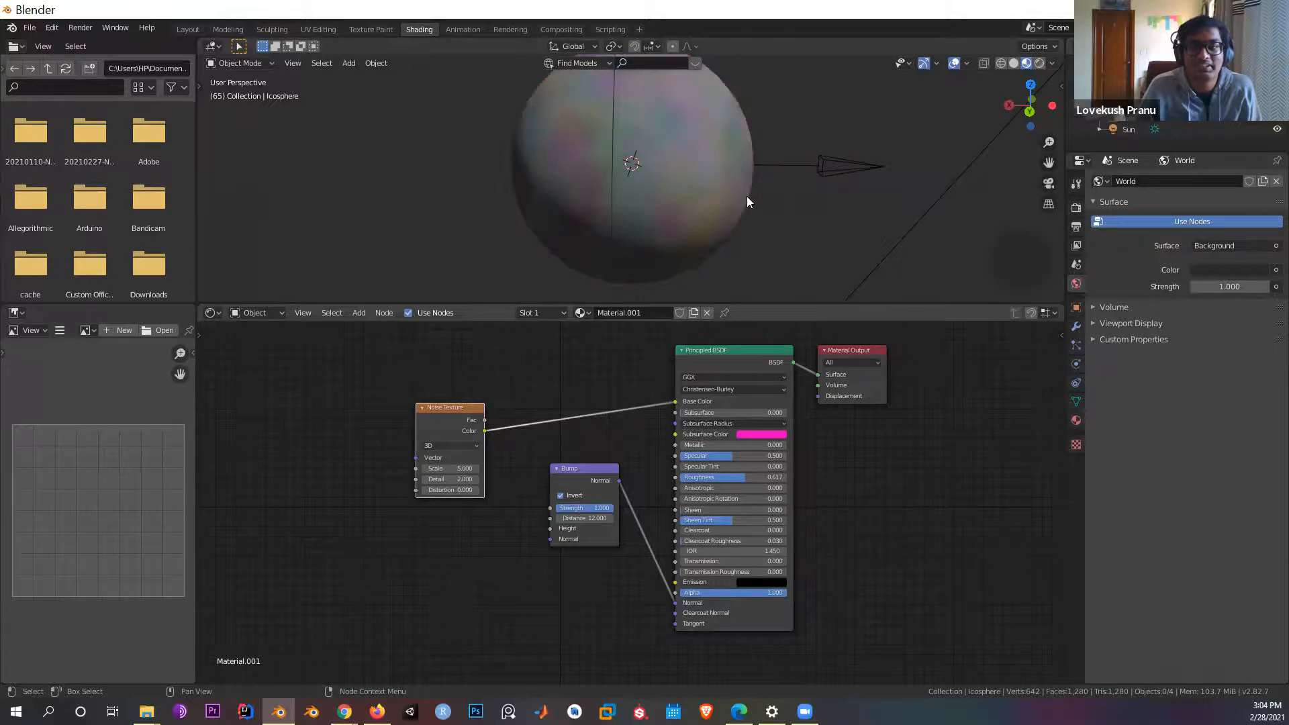
scroll(747, 196, "down", 2)
scroll(724, 169, "up", 3)
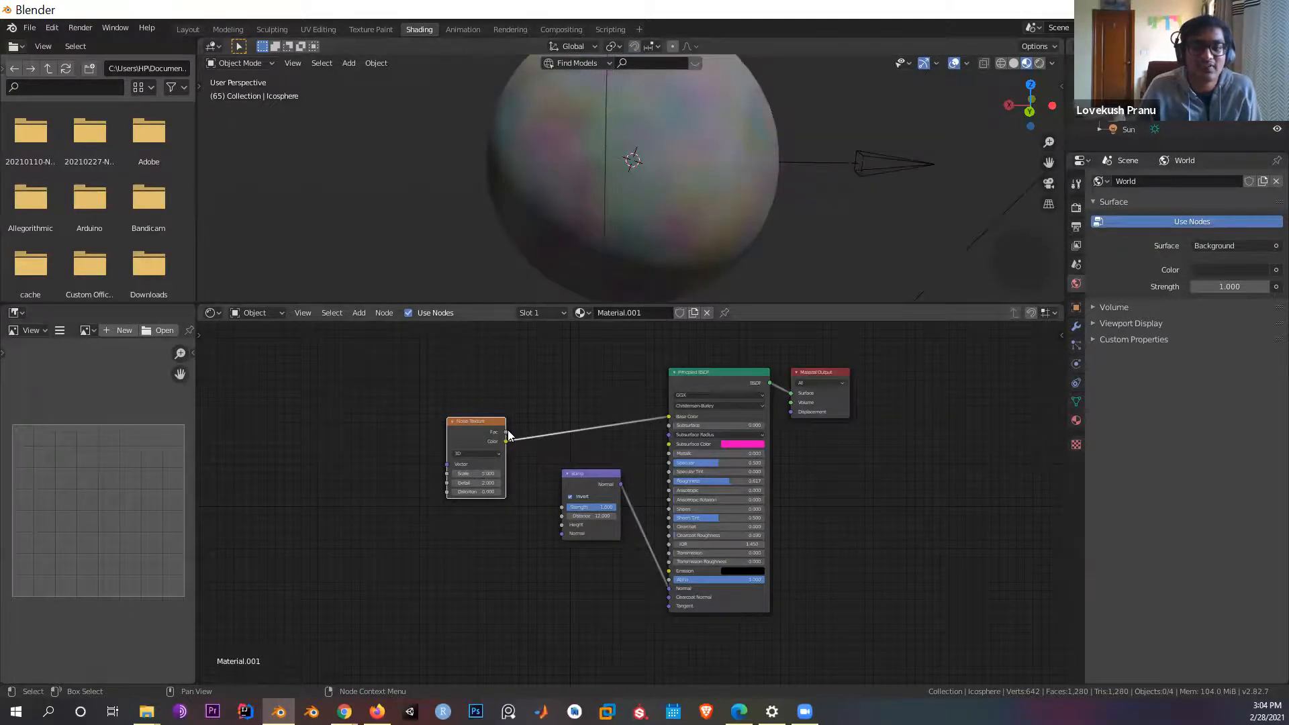
left_click_drag(506, 432, 673, 417)
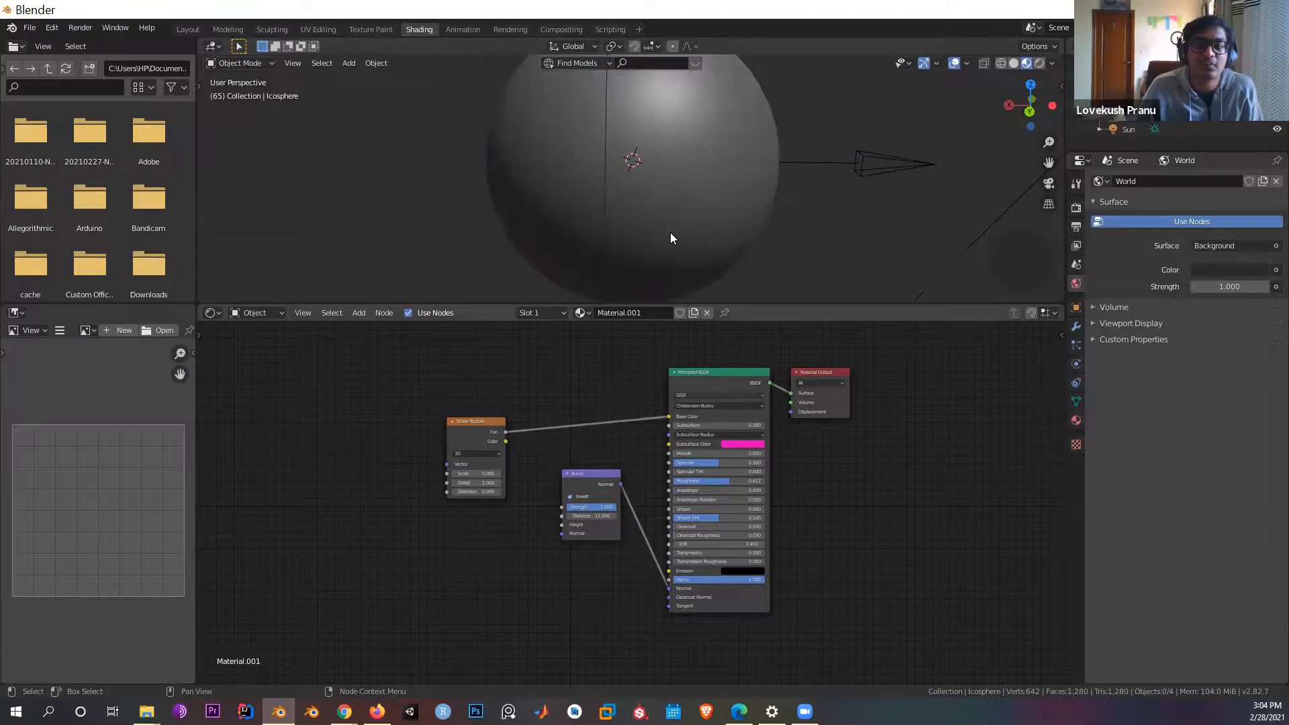
mouse_move(780, 221)
middle_mouse_down()
mouse_move(695, 240)
mouse_move(621, 220)
mouse_move(678, 221)
middle_mouse_up()
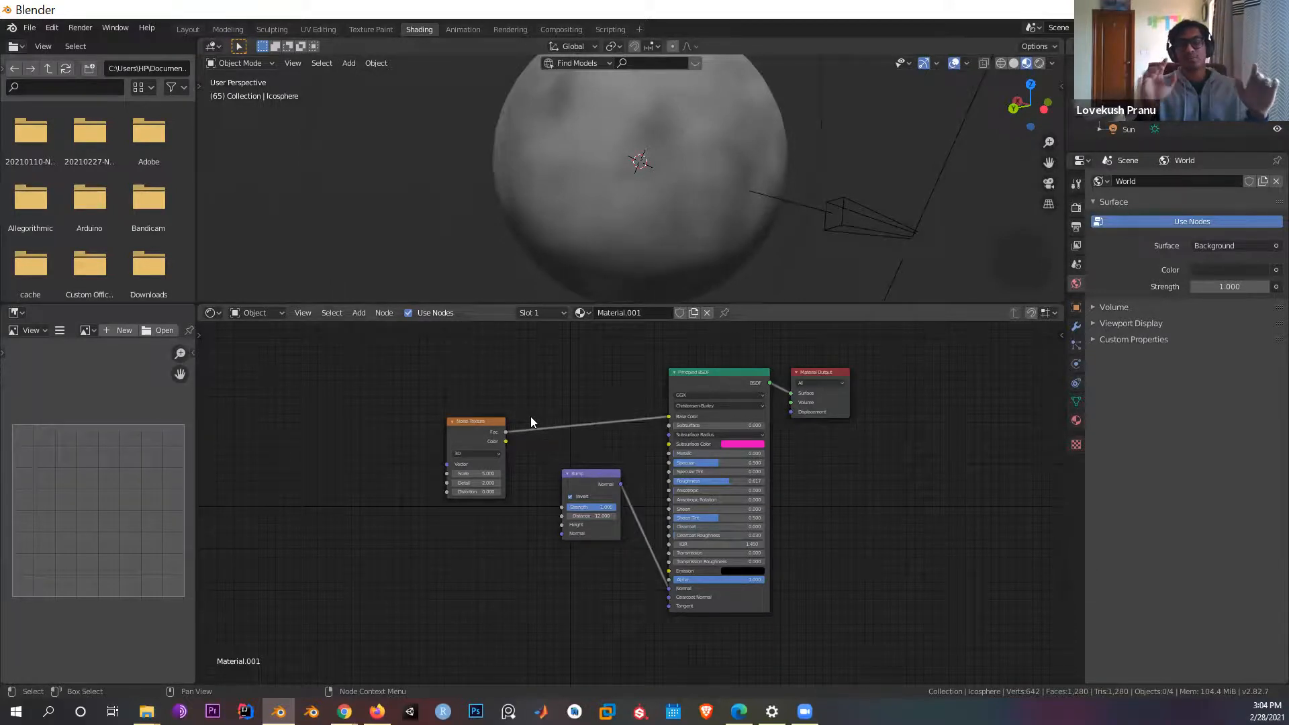
Step: Connect the Noise Texture's Fac output to the Bump node's Height and inspect the sphere
left_click_drag(506, 441, 562, 523)
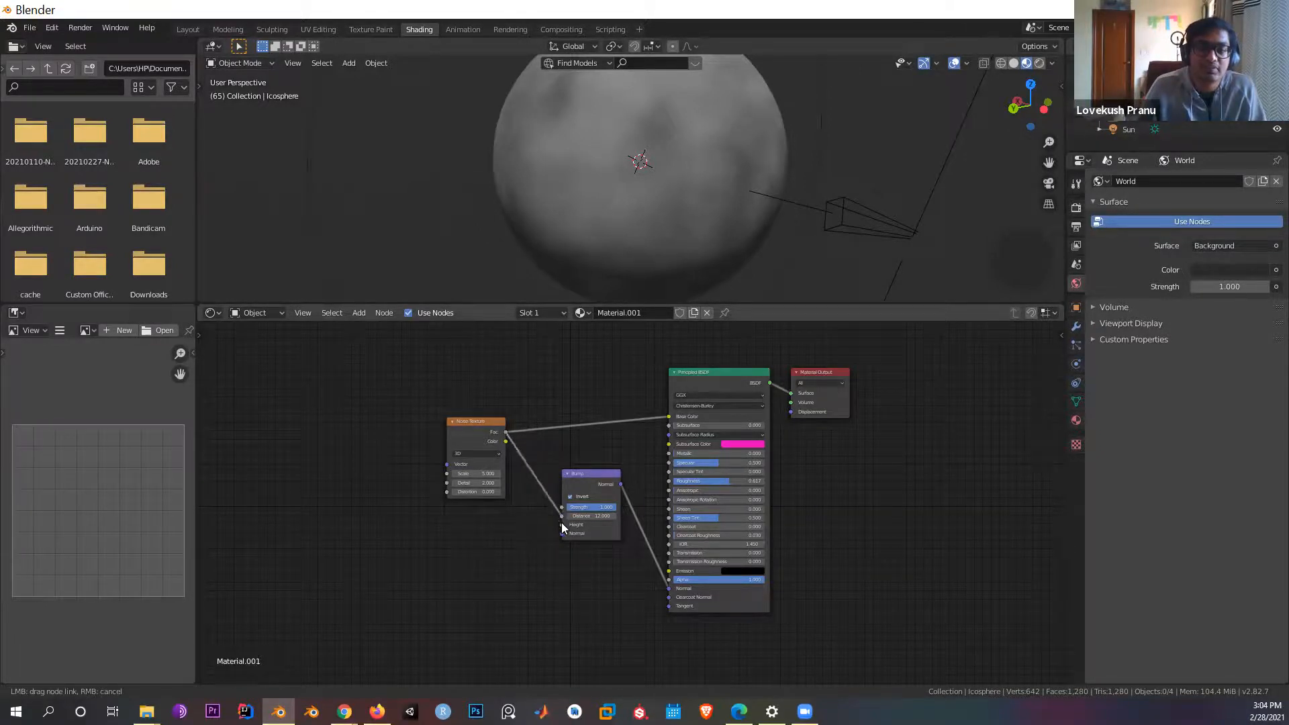
left_click_drag(515, 457, 502, 449)
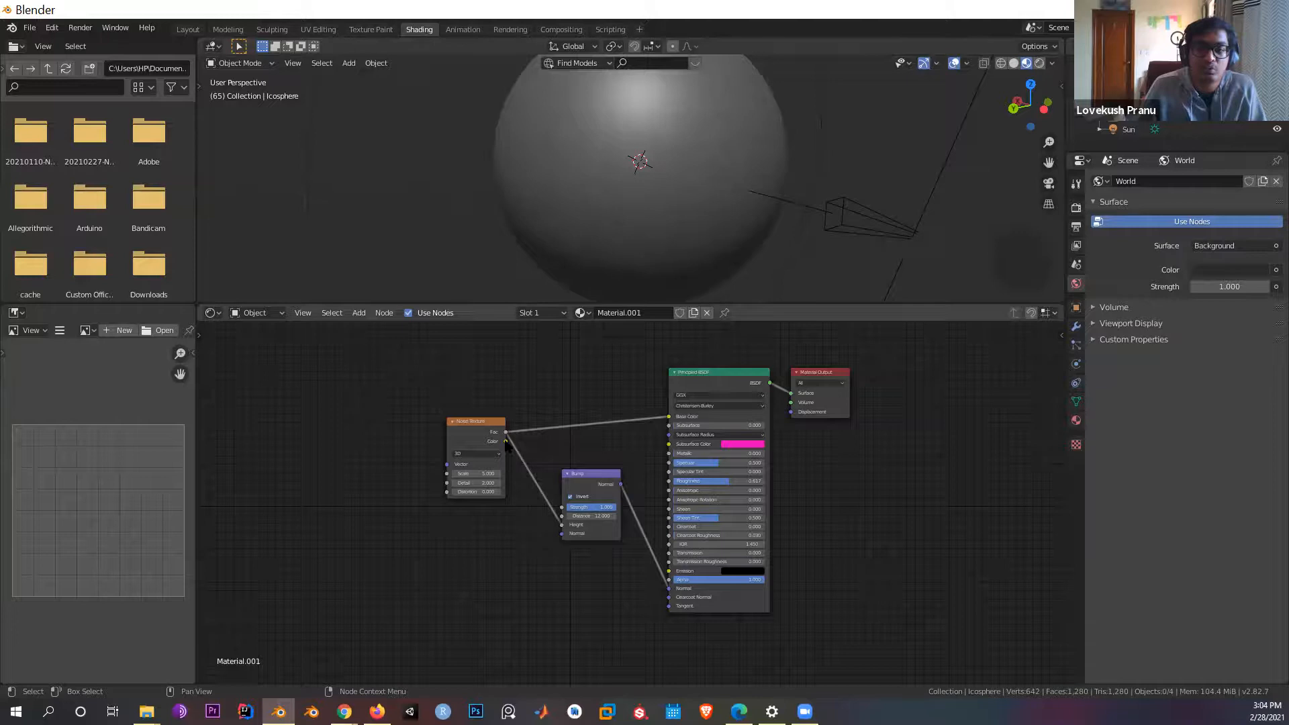
left_click(736, 203)
scroll(661, 175, "down", 3)
middle_click_drag(661, 174, 624, 215)
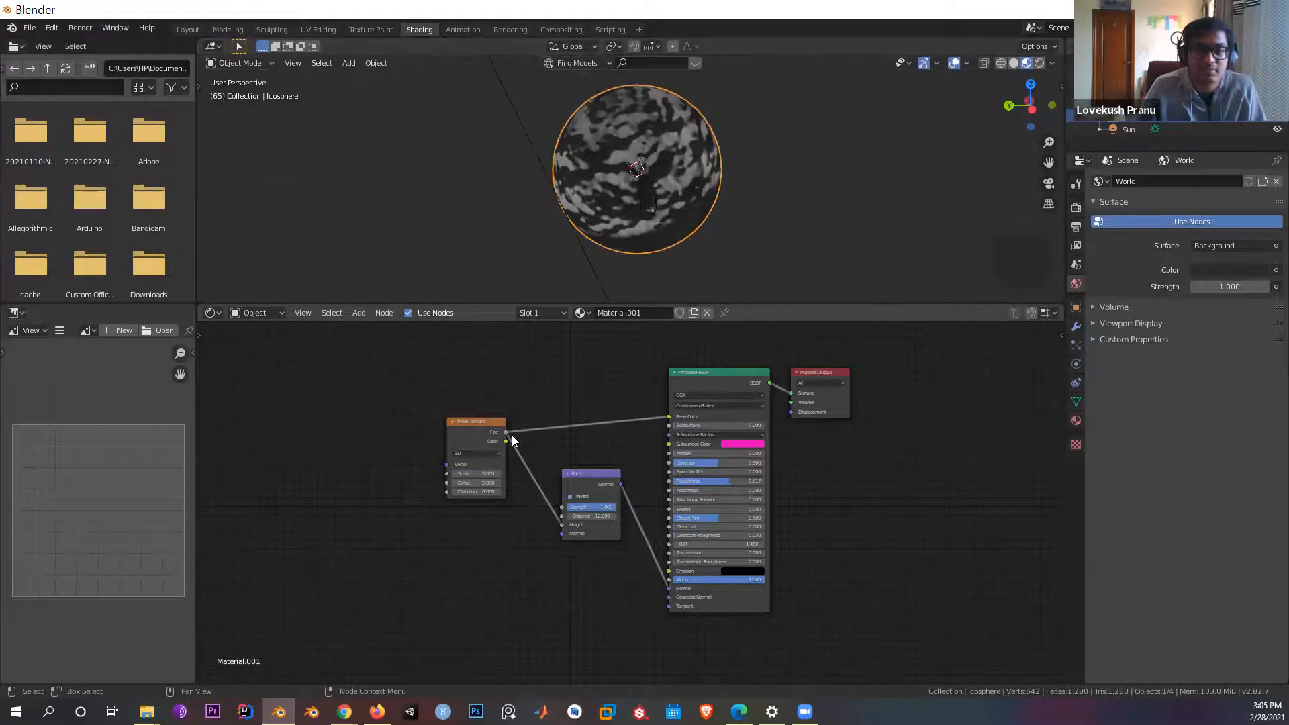
Step: Feed the Base Color from the Noise Texture's Color output instead of Fac and inspect the sphere
left_click_drag(506, 441, 672, 419)
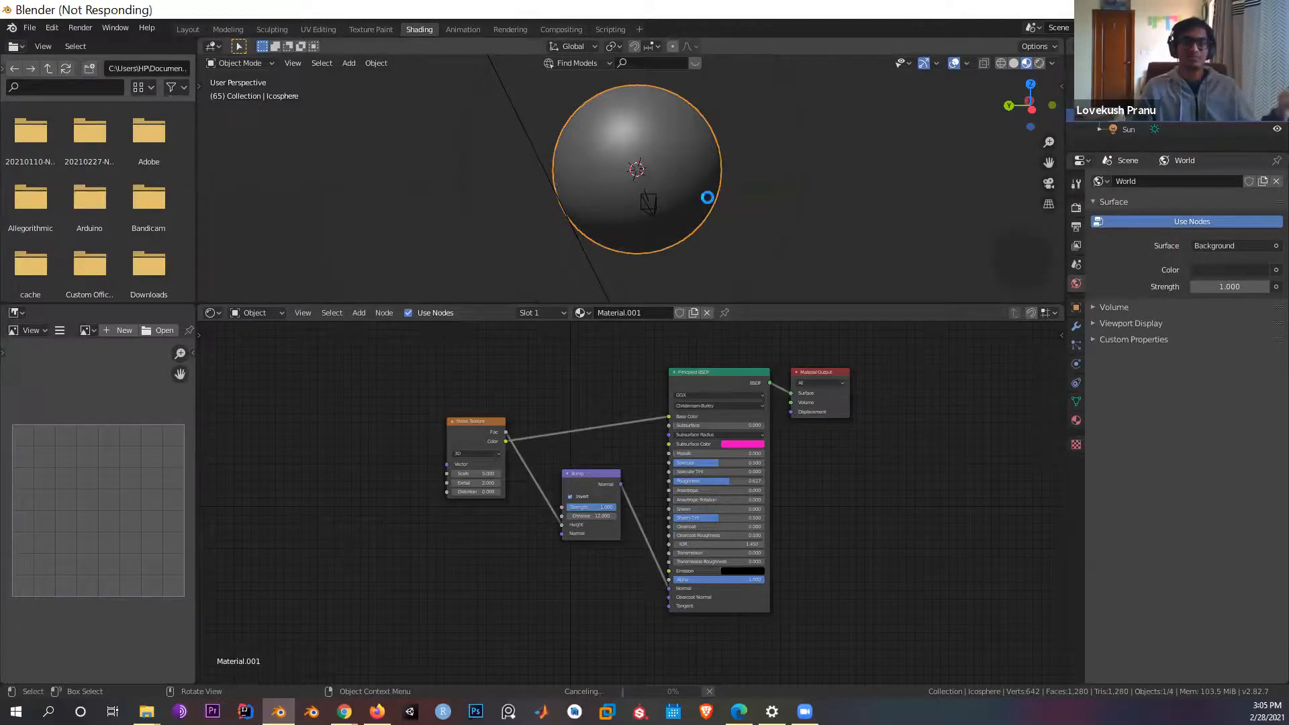
mouse_move(707, 198)
middle_mouse_down()
mouse_move(576, 208)
mouse_move(681, 203)
mouse_move(746, 233)
mouse_move(699, 212)
middle_mouse_up()
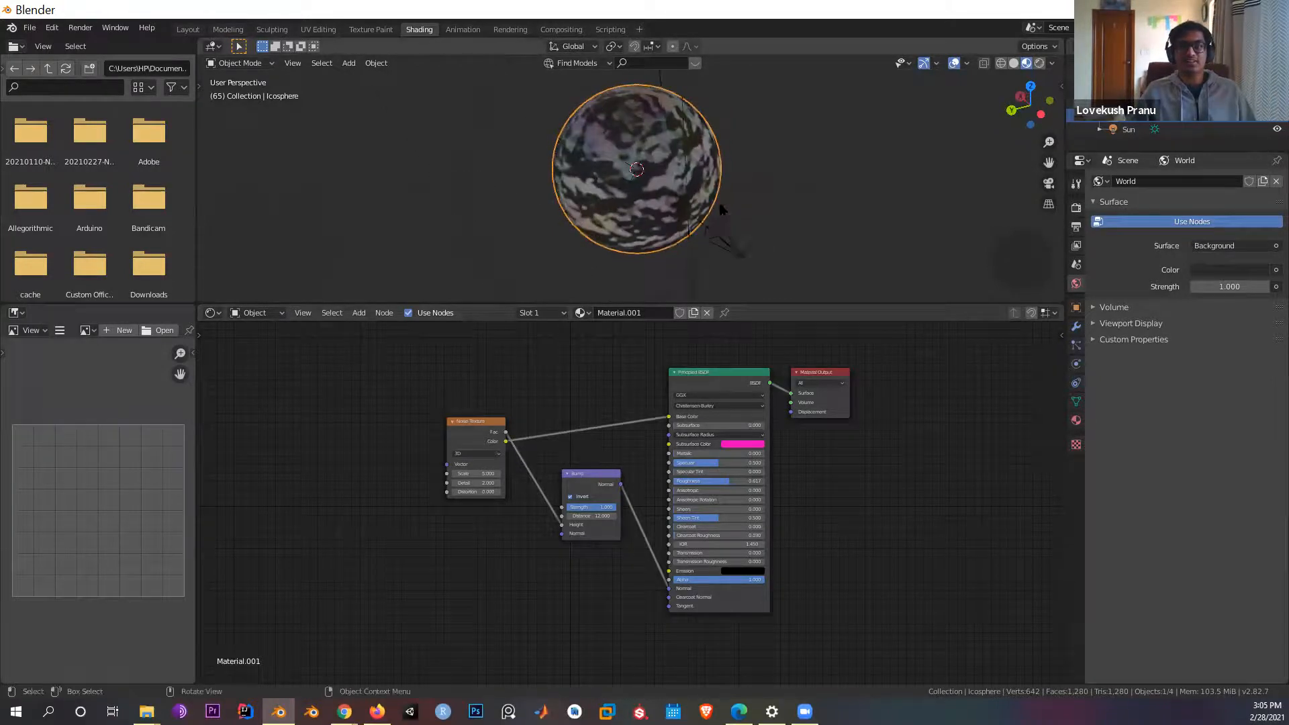
scroll(673, 205, "up", 2)
middle_click_drag(683, 159, 612, 302)
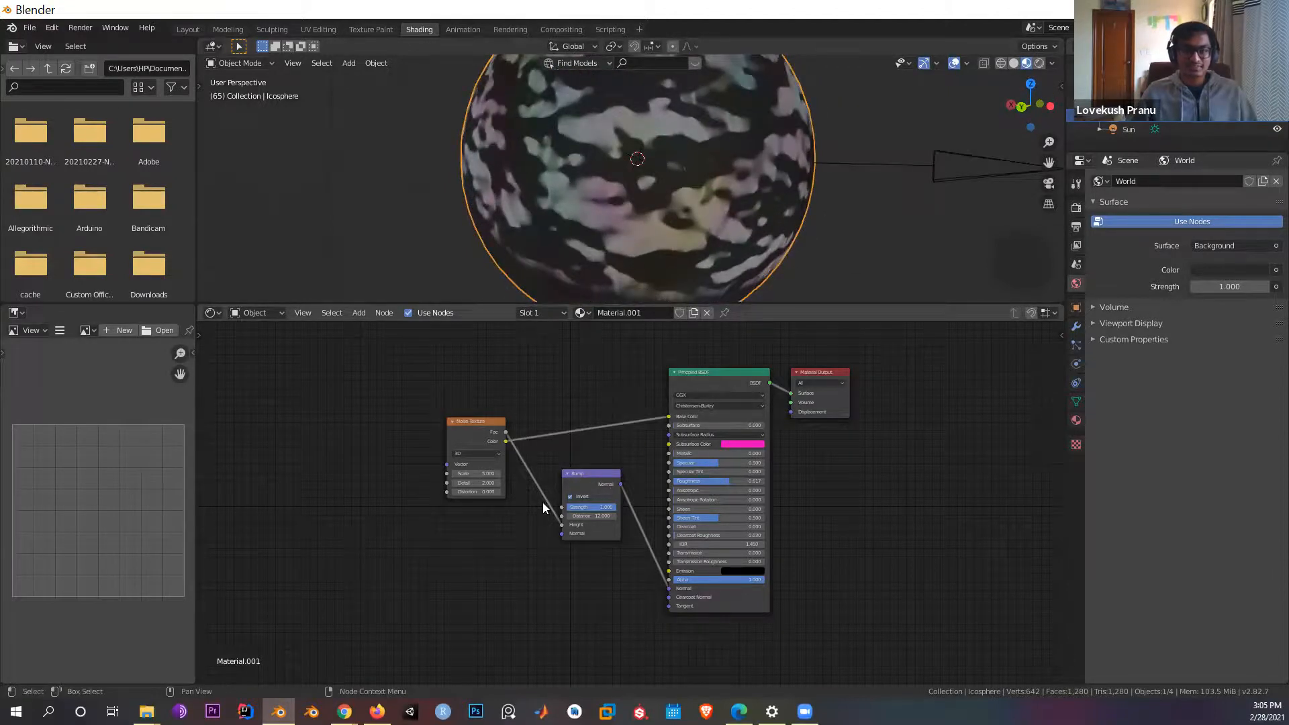
Step: Delete the Noise Texture and Bump nodes and add an Image Texture node in their place
left_click_drag(388, 383, 627, 608)
key("x")
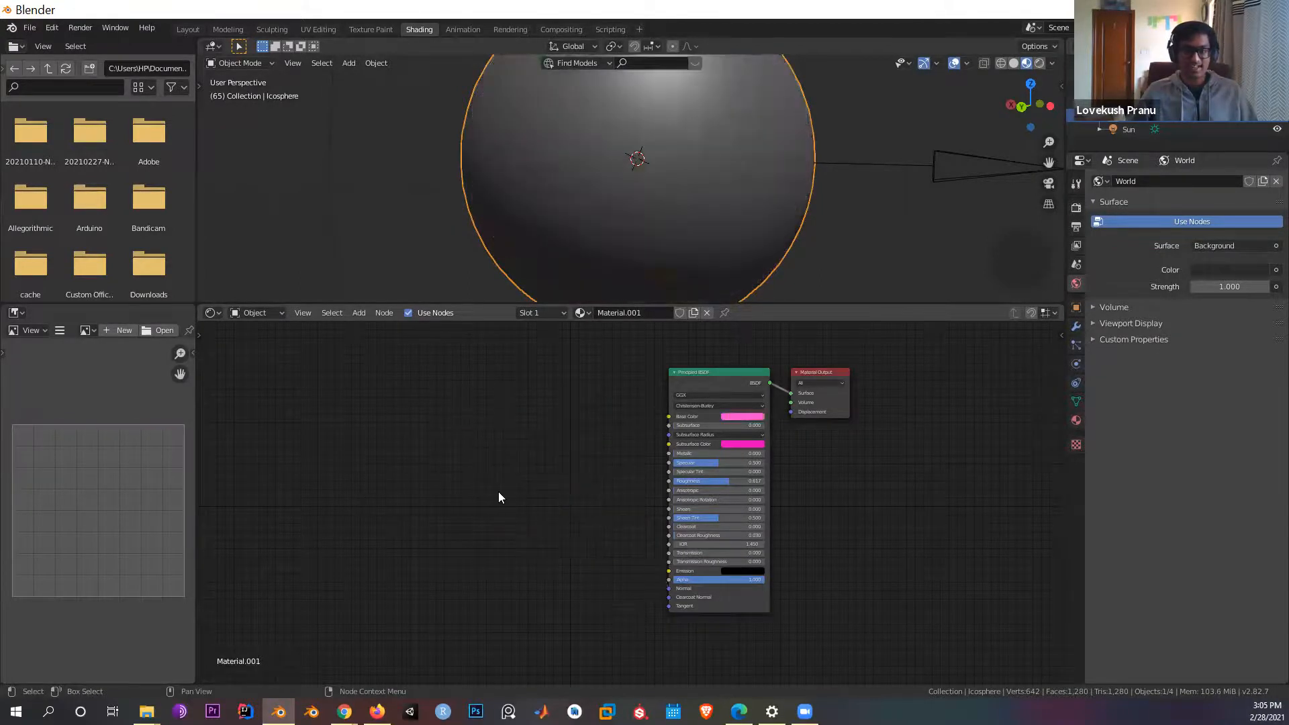
key("shift+a")
mouse_move(493, 469)
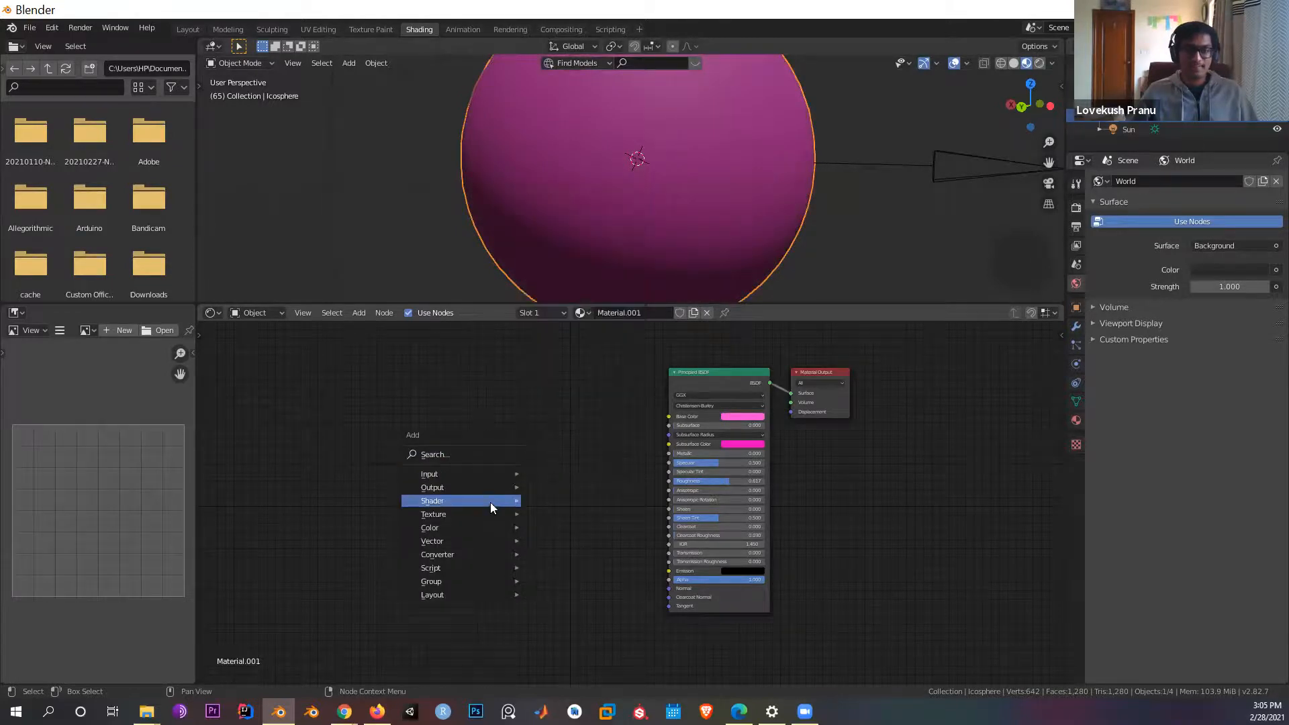
mouse_move(490, 514)
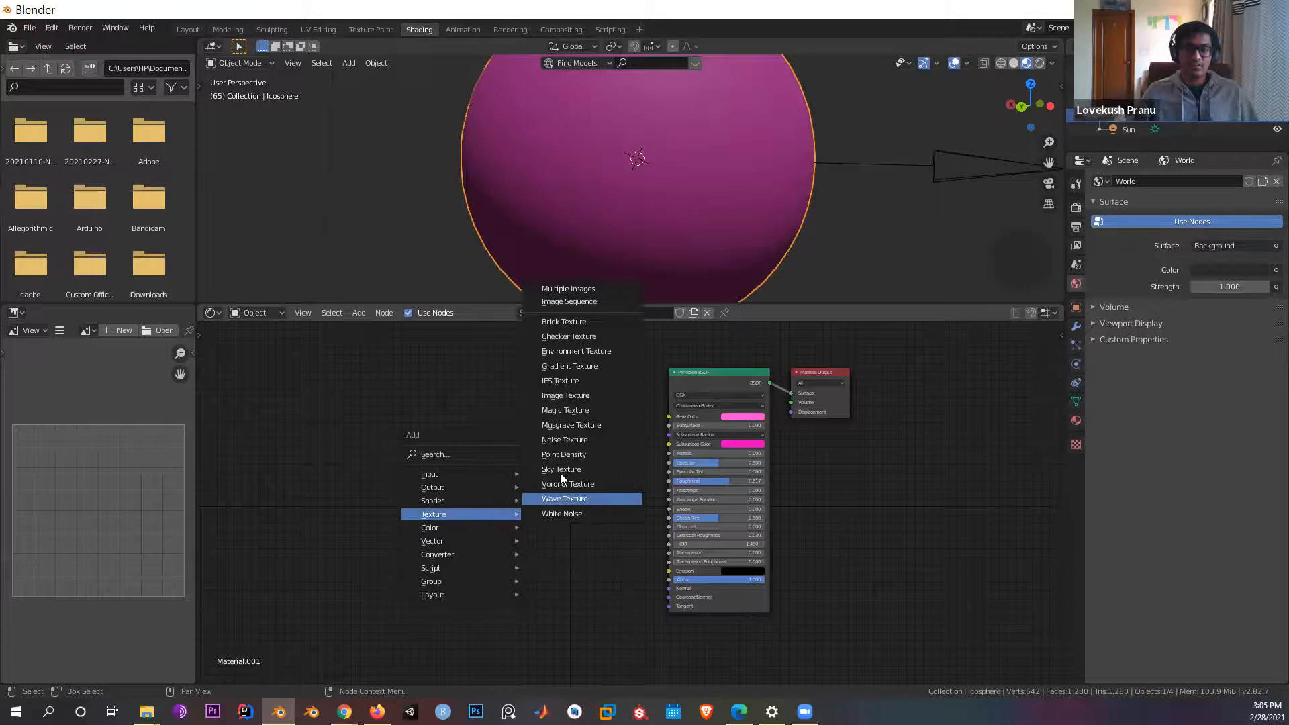
left_click(572, 395)
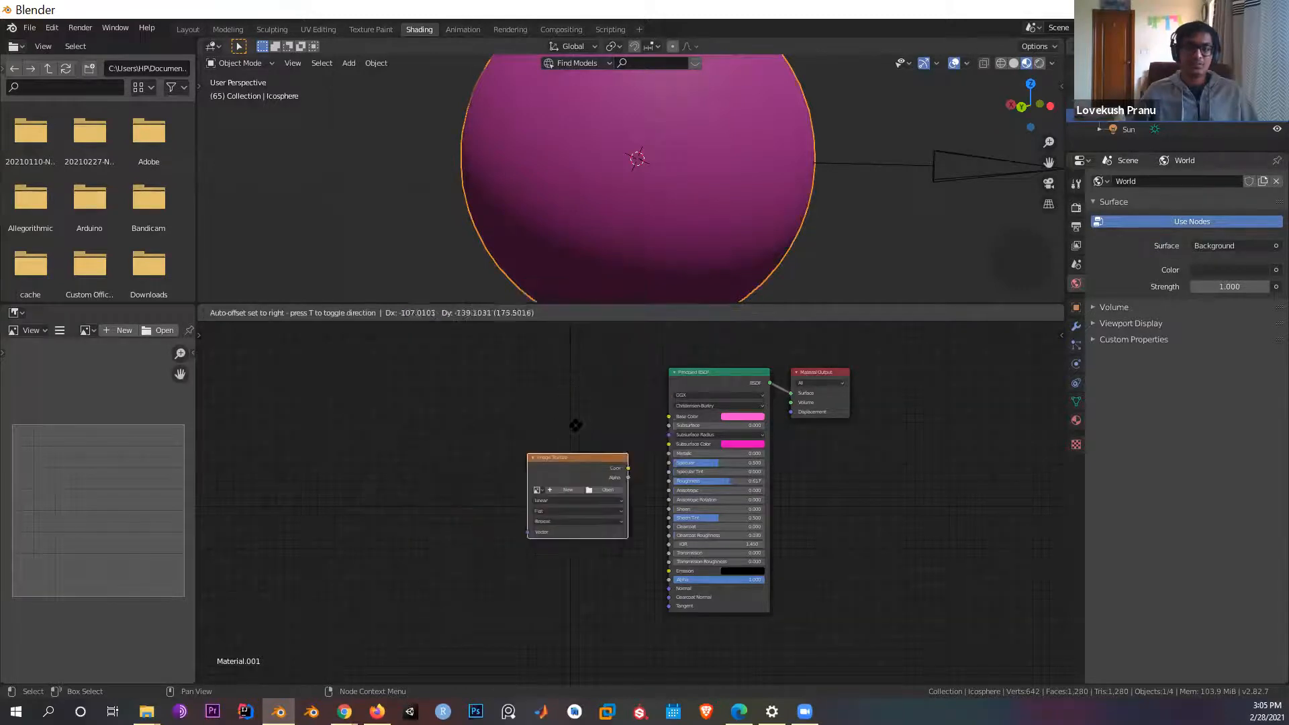
left_click(532, 436)
scroll(574, 463, "up", 2)
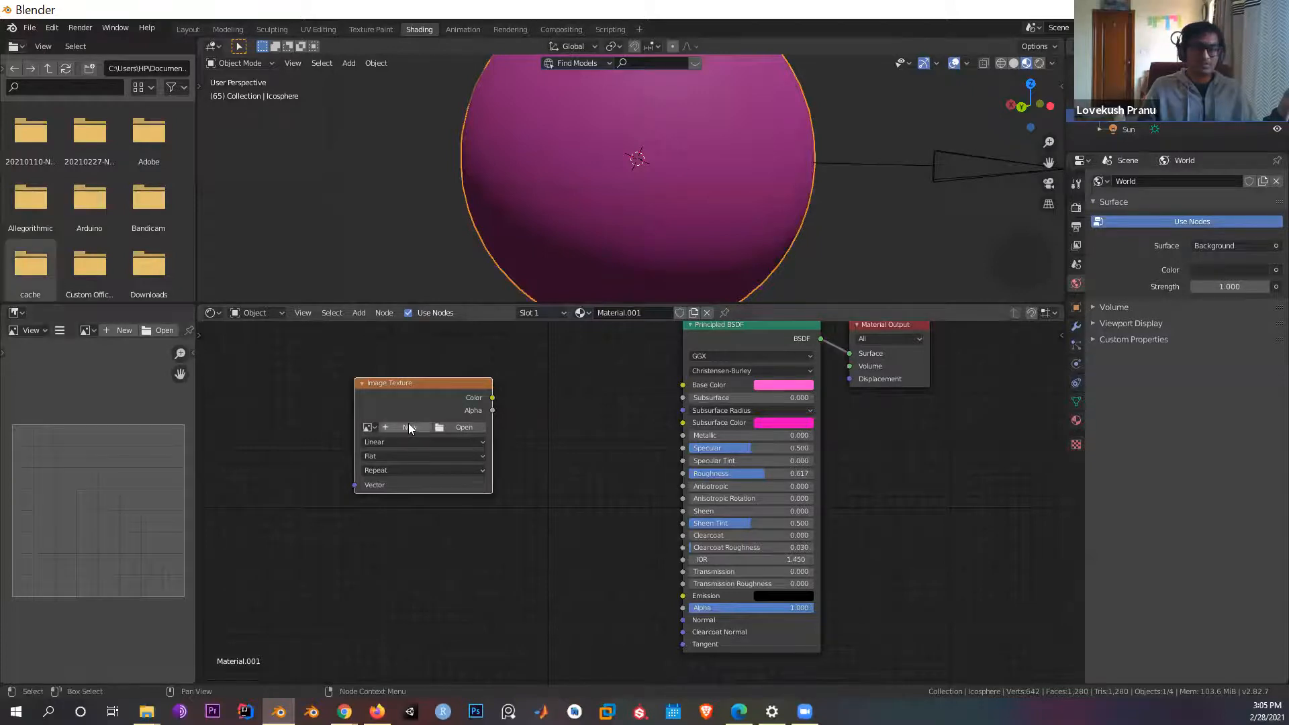
Step: Start opening an image for the Image Texture node and browse to the Desktop's Textures\Rock folder
left_click(465, 431)
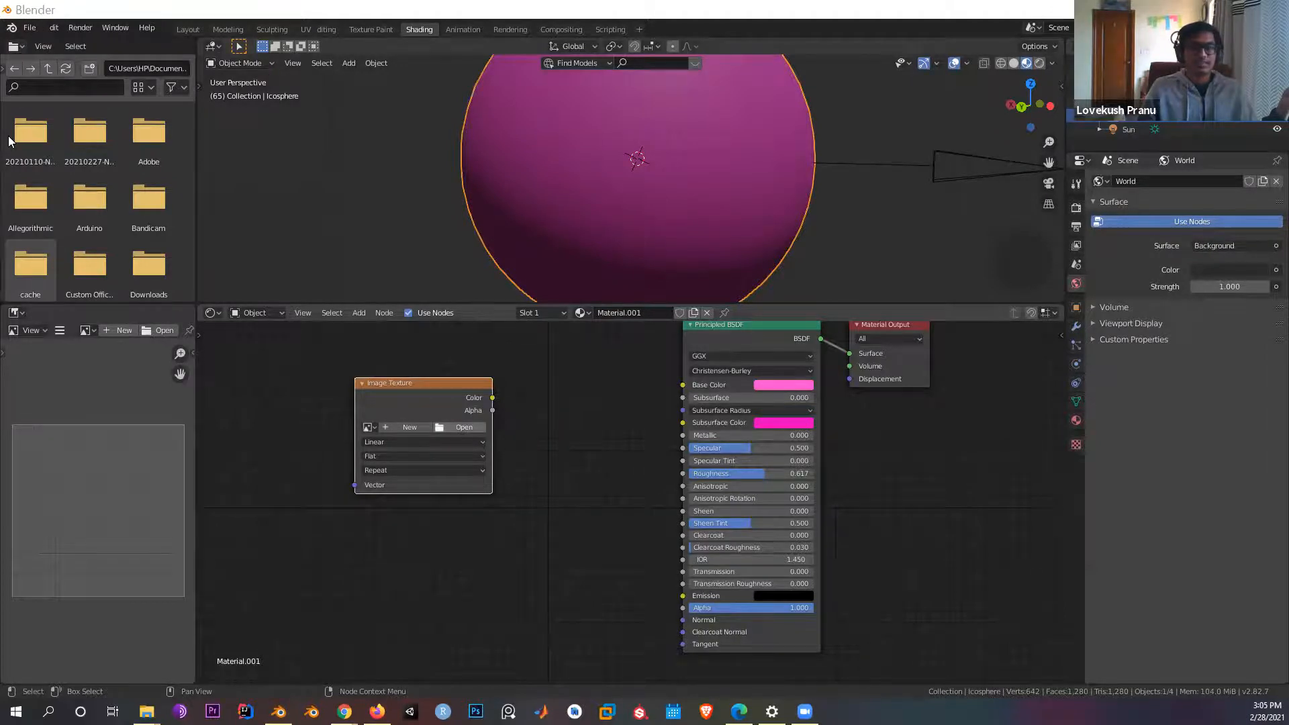
left_click(163, 330)
left_click(130, 361)
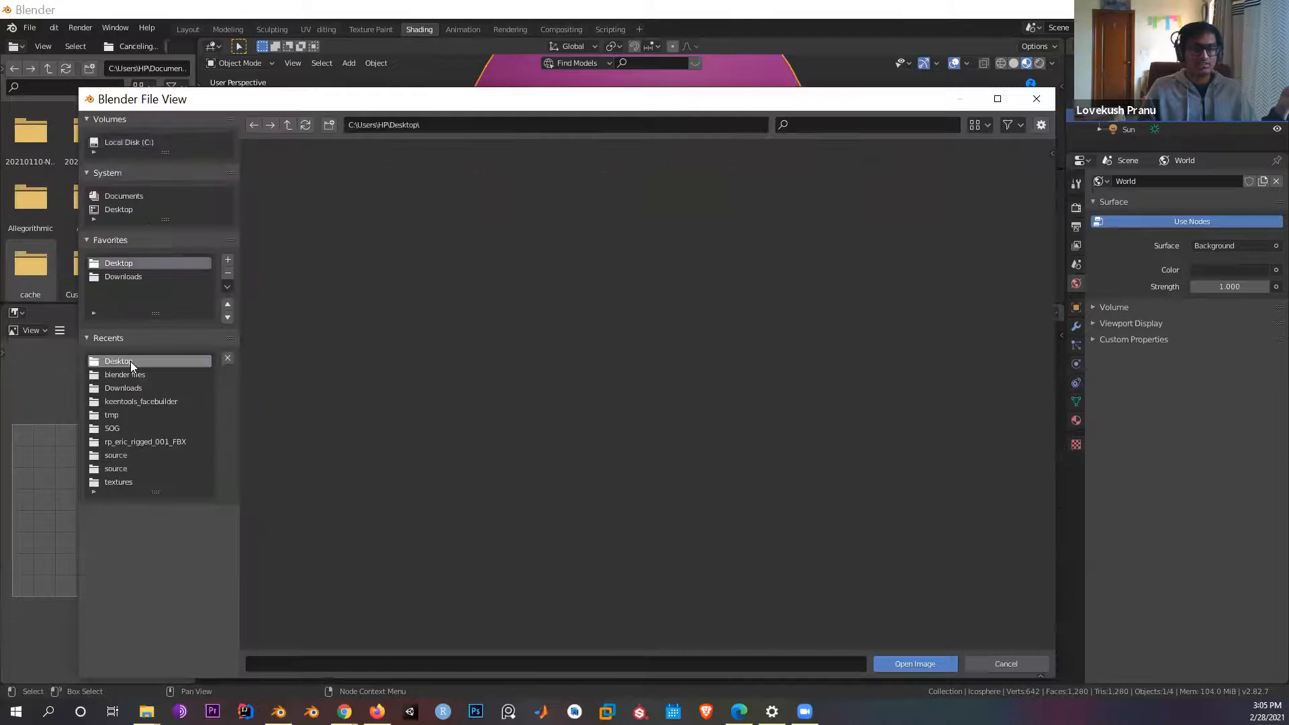
scroll(574, 439, "down", 2)
scroll(464, 324, "up", 2)
scroll(465, 323, "down", 3)
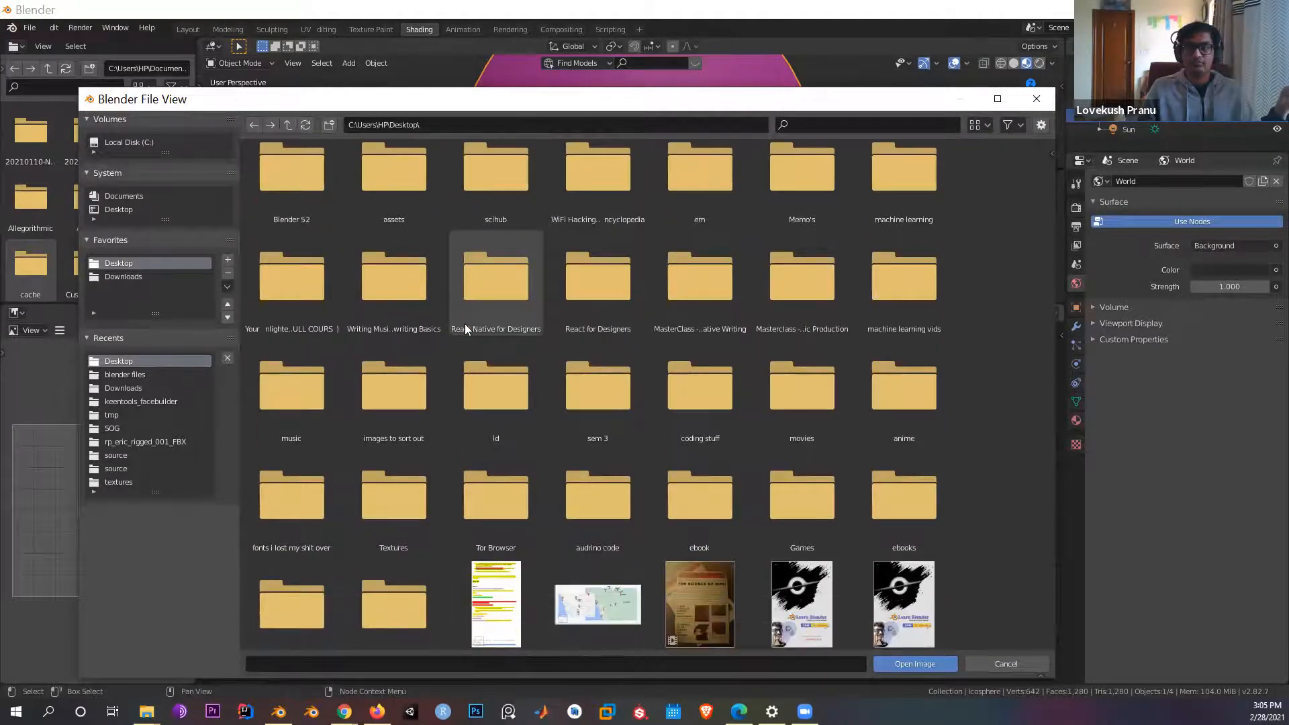
left_click(828, 126)
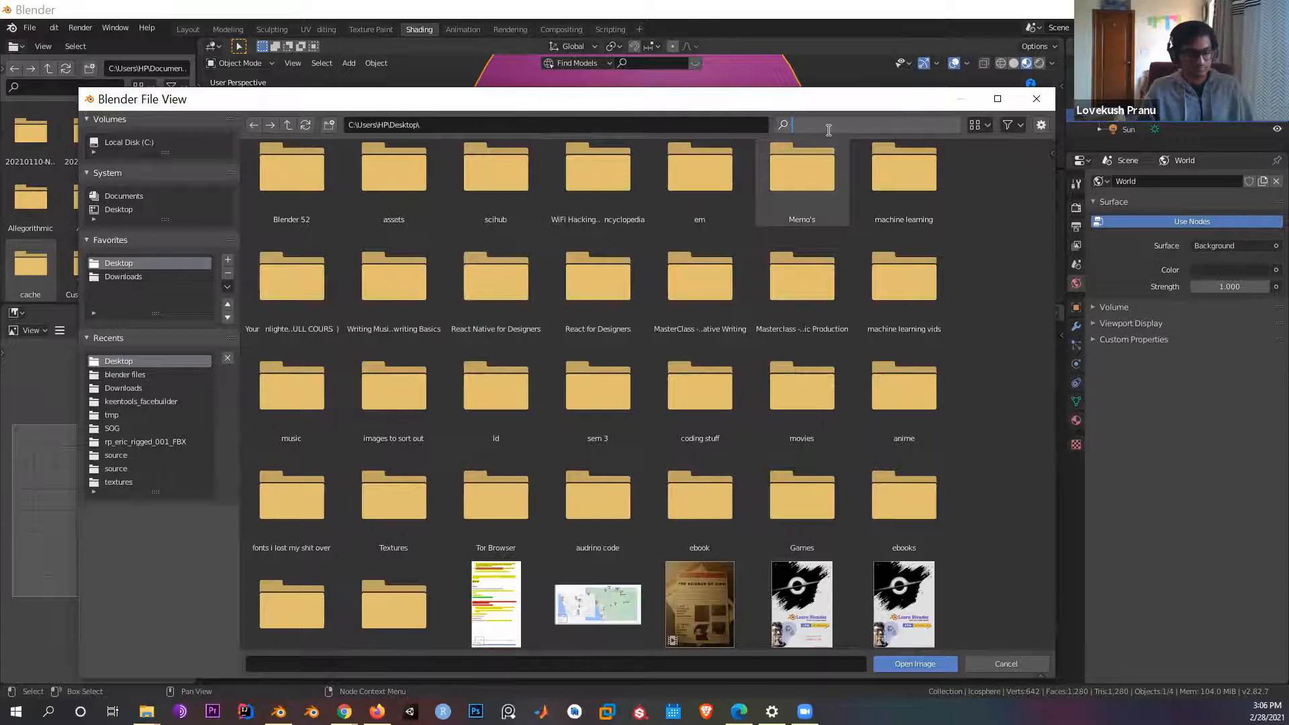
type("tex")
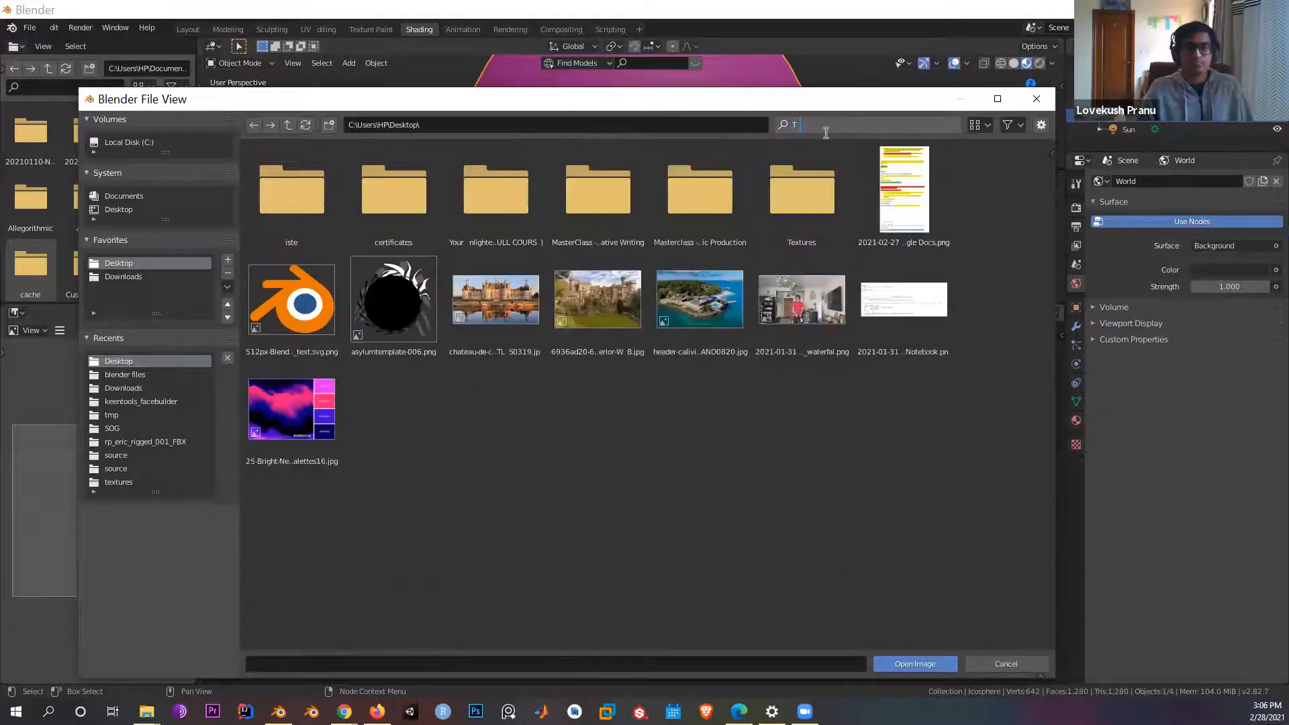
left_click(276, 194)
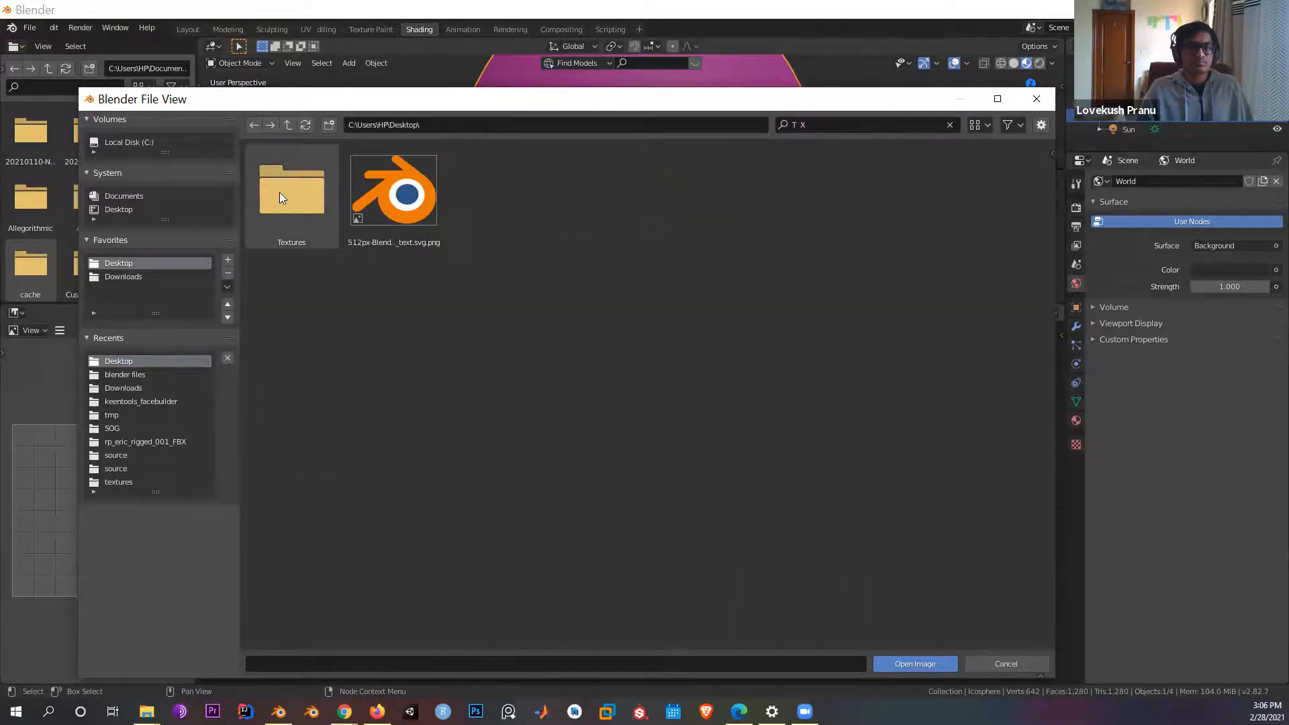
double_click(302, 192)
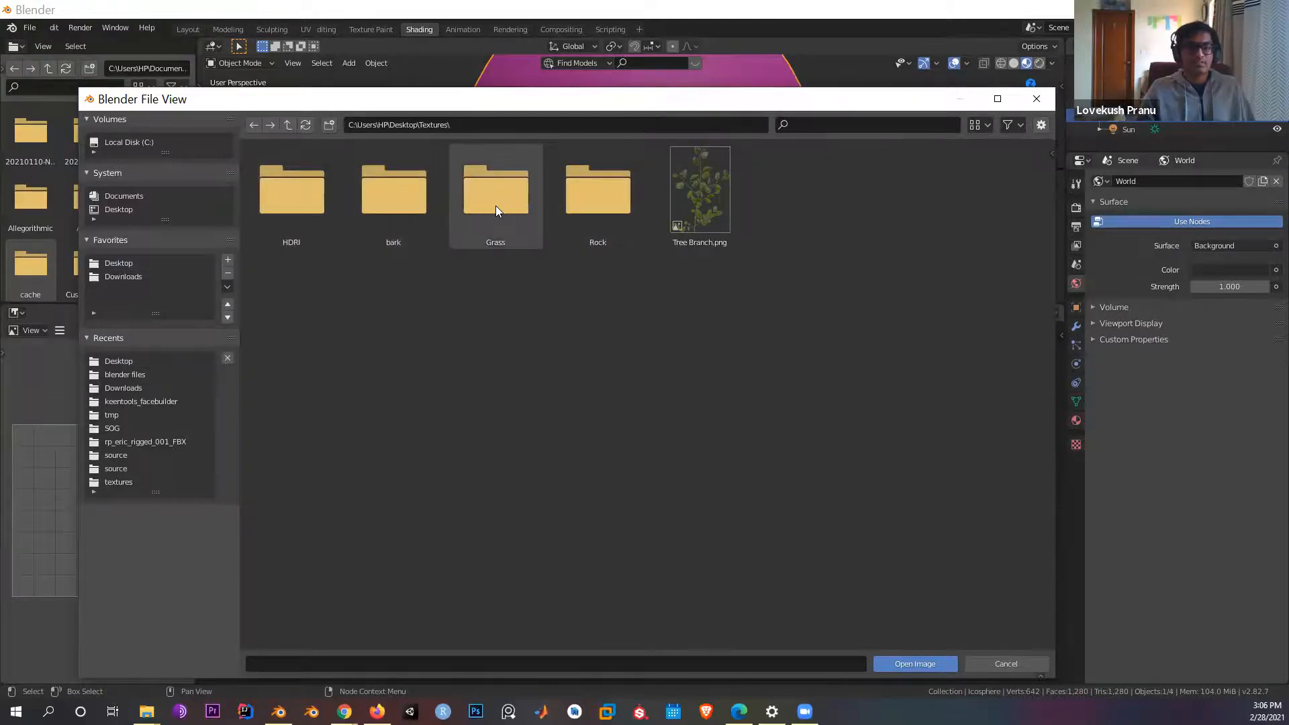
left_click(489, 208)
double_click(552, 196)
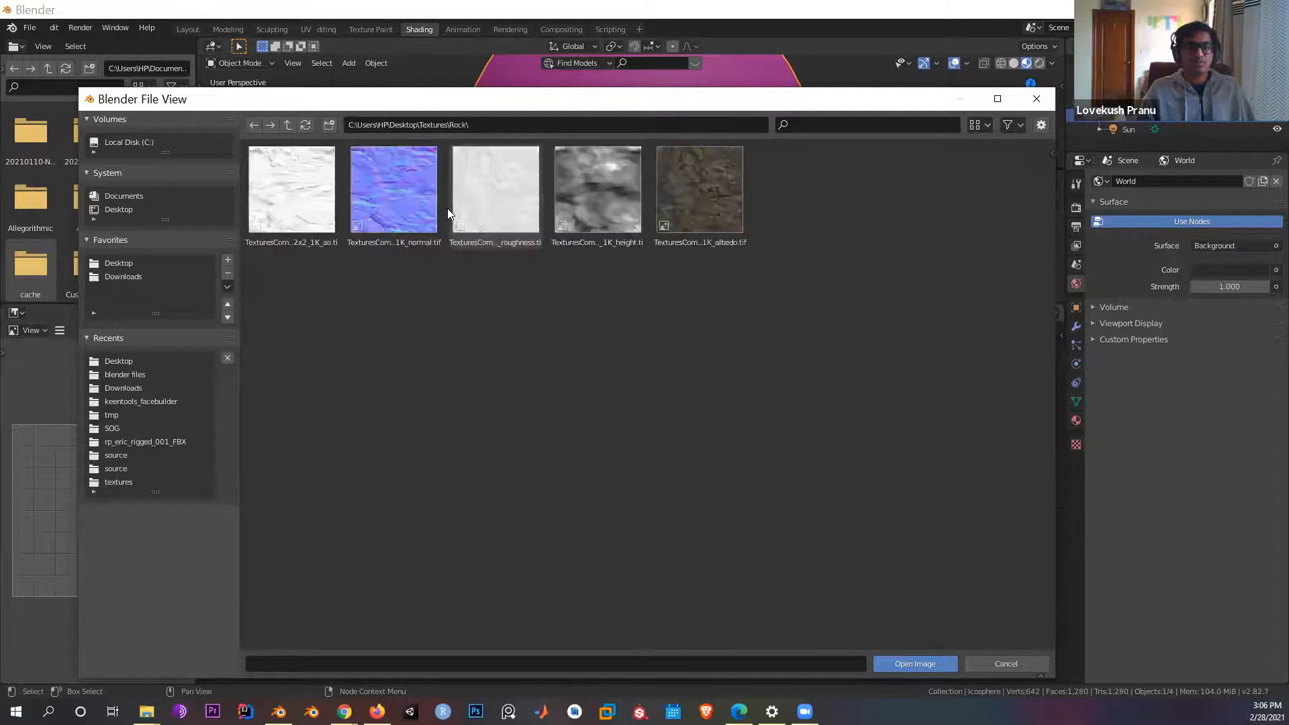
Step: Load the rock albedo TIF into the Image Texture node
left_click_drag(886, 377, 372, 394)
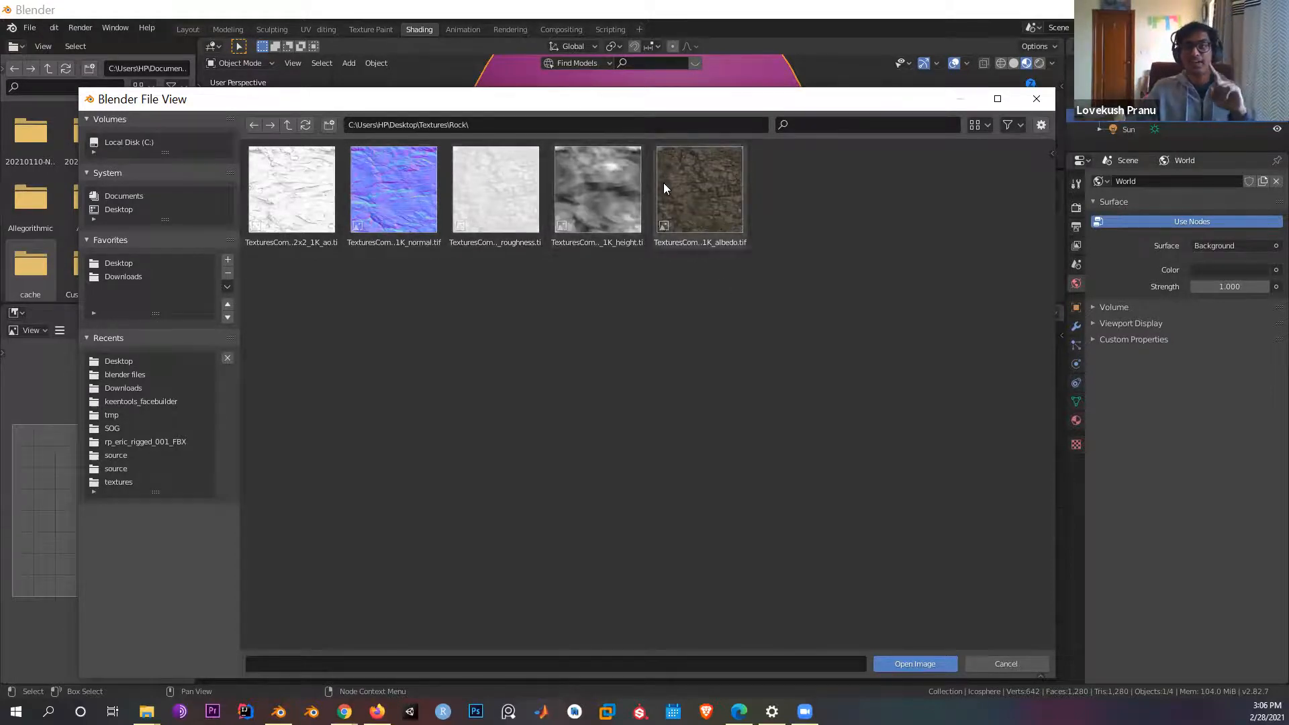
left_click(685, 210)
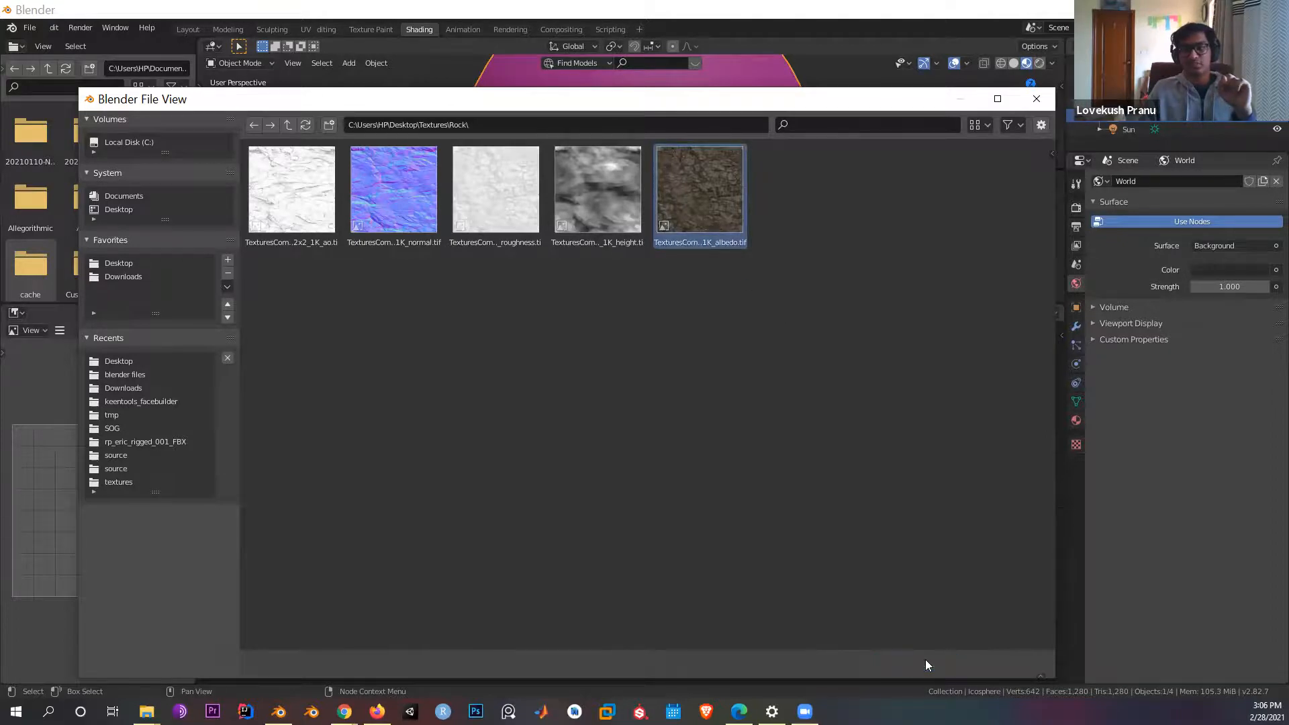
left_click(920, 663)
Step: Connect the albedo texture's Color output to the Principled BSDF's Base Color and inspect the sphere
left_click_drag(493, 397, 683, 385)
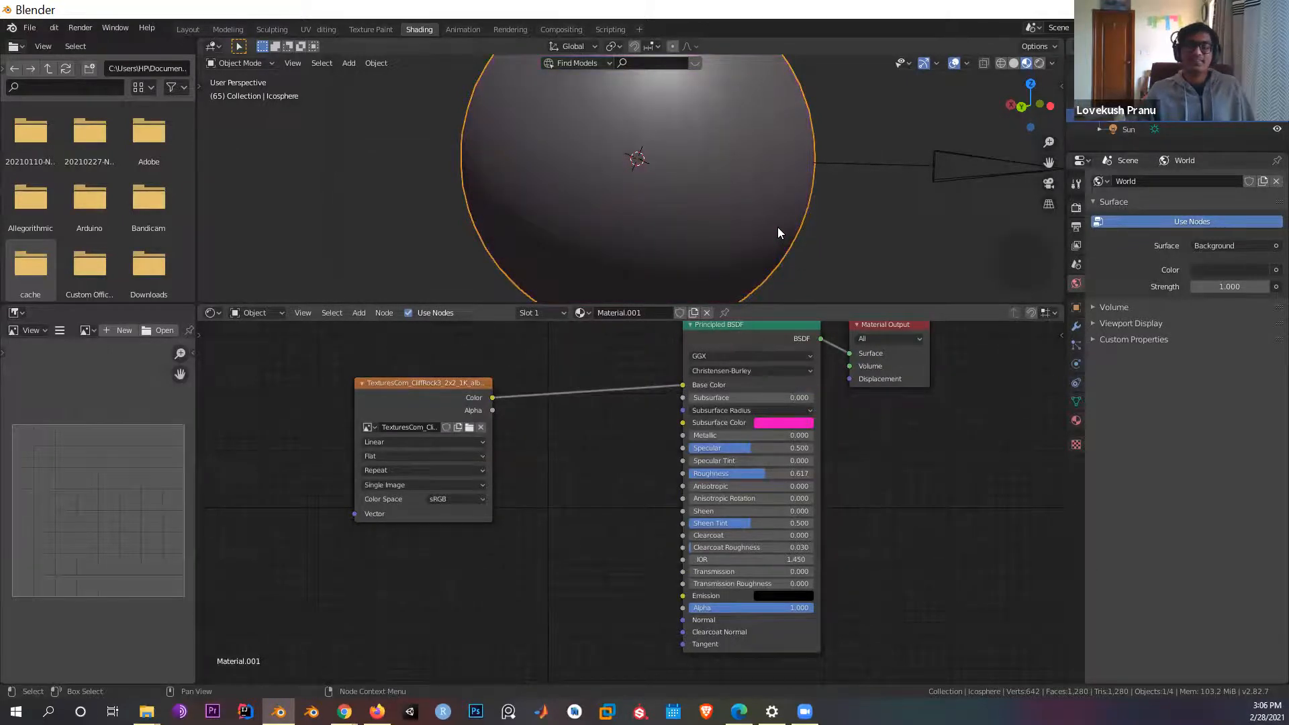
middle_click_drag(777, 227, 626, 242)
scroll(626, 242, "down", 4)
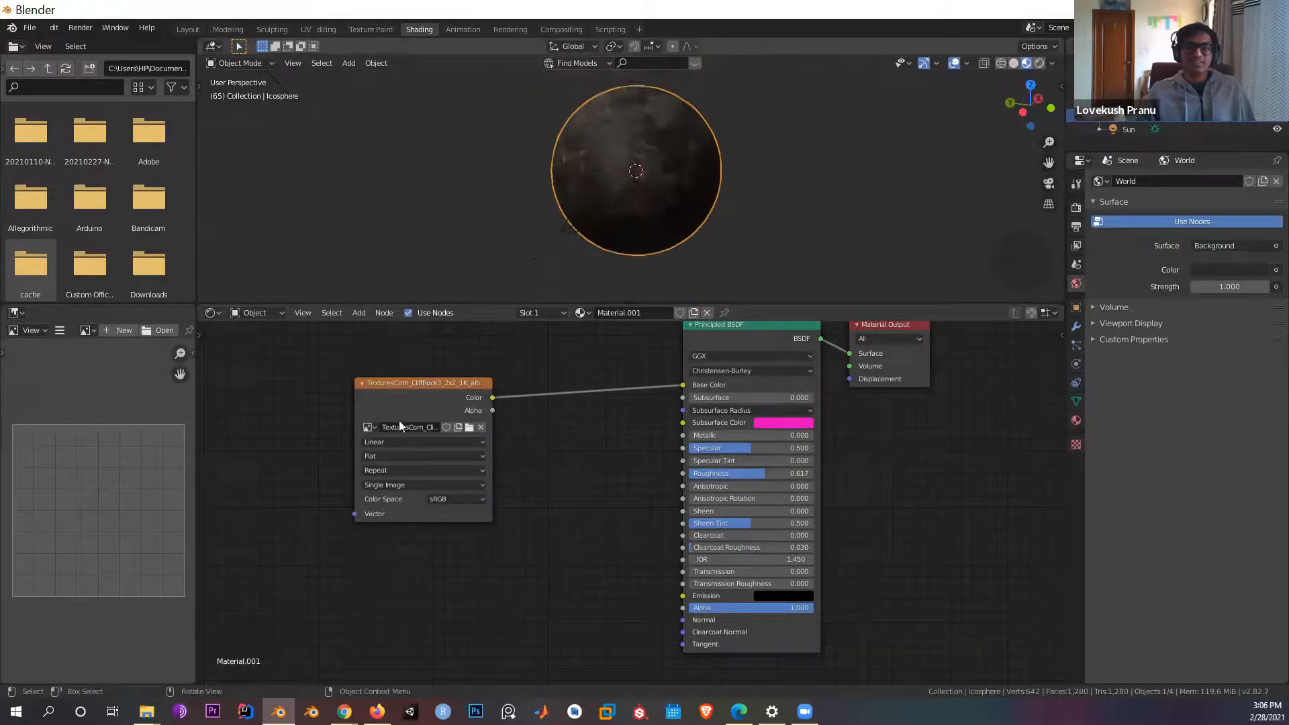
Step: Collapse the albedo texture node, move it up out of the way, and add a second Image Texture node below it
left_click(360, 383)
left_click_drag(389, 385, 366, 362)
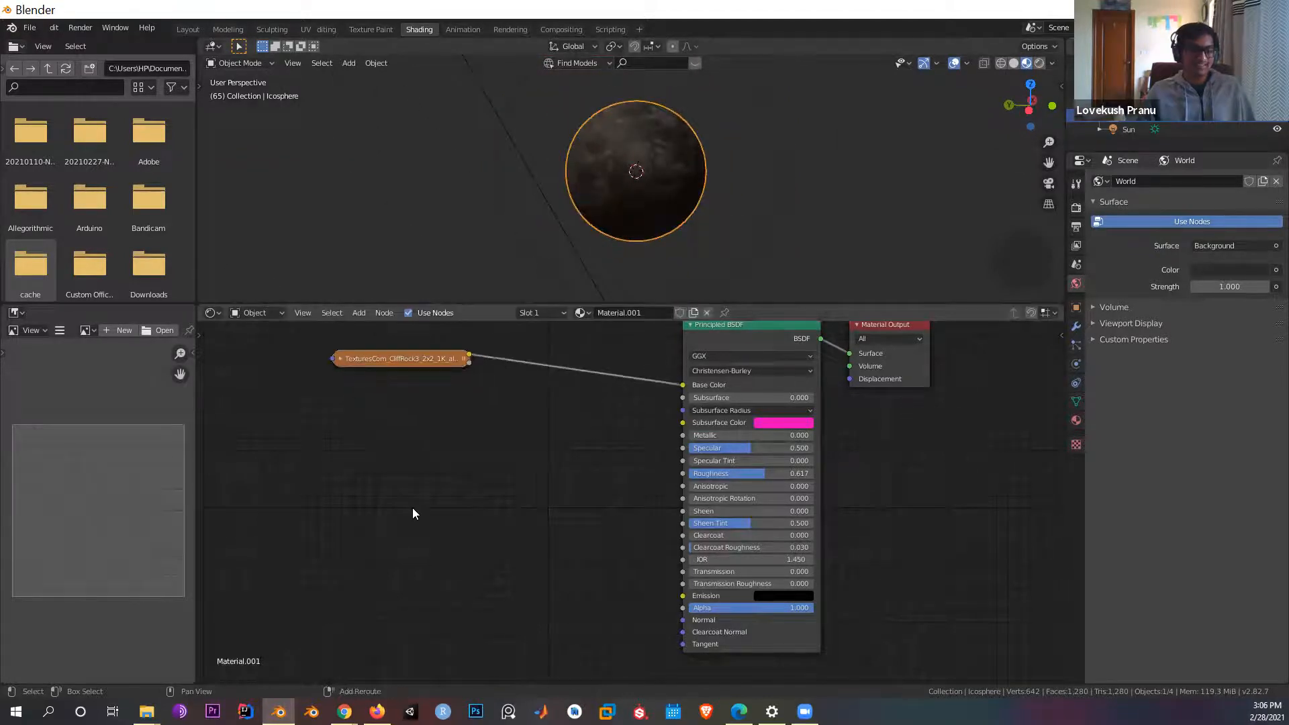
key("shift+a")
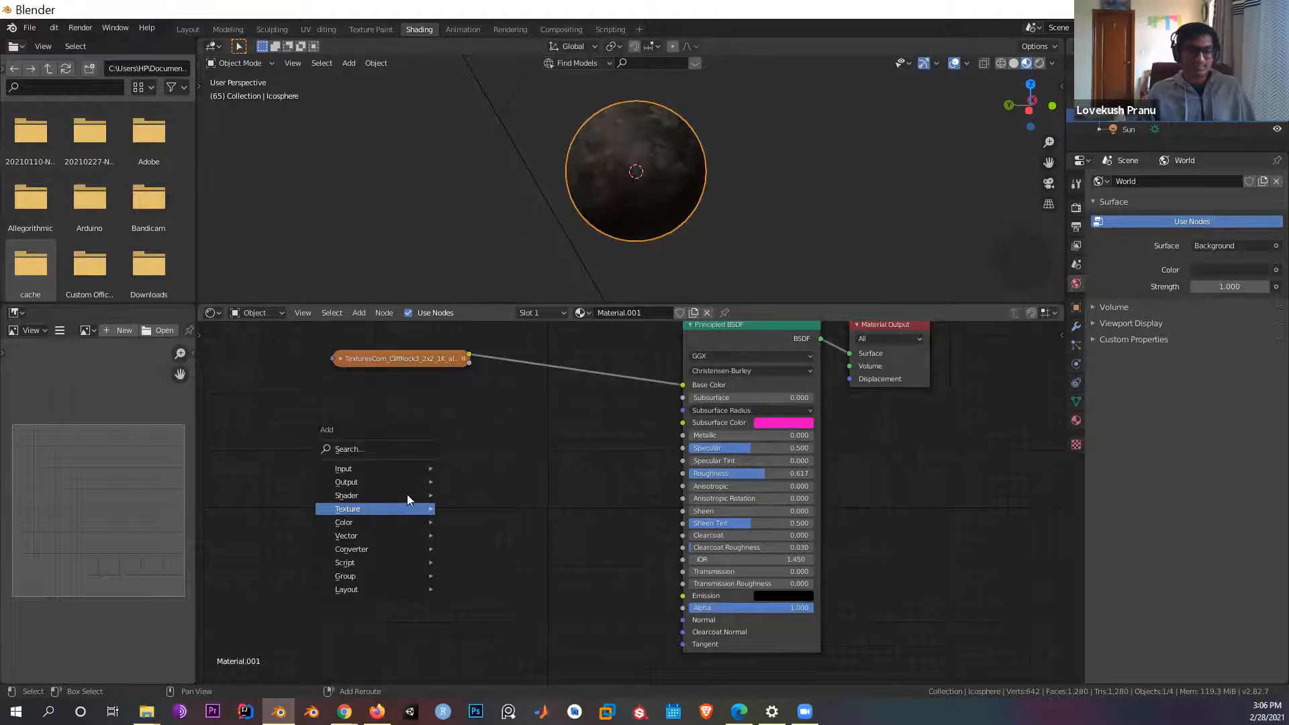
left_click(395, 447)
type("image")
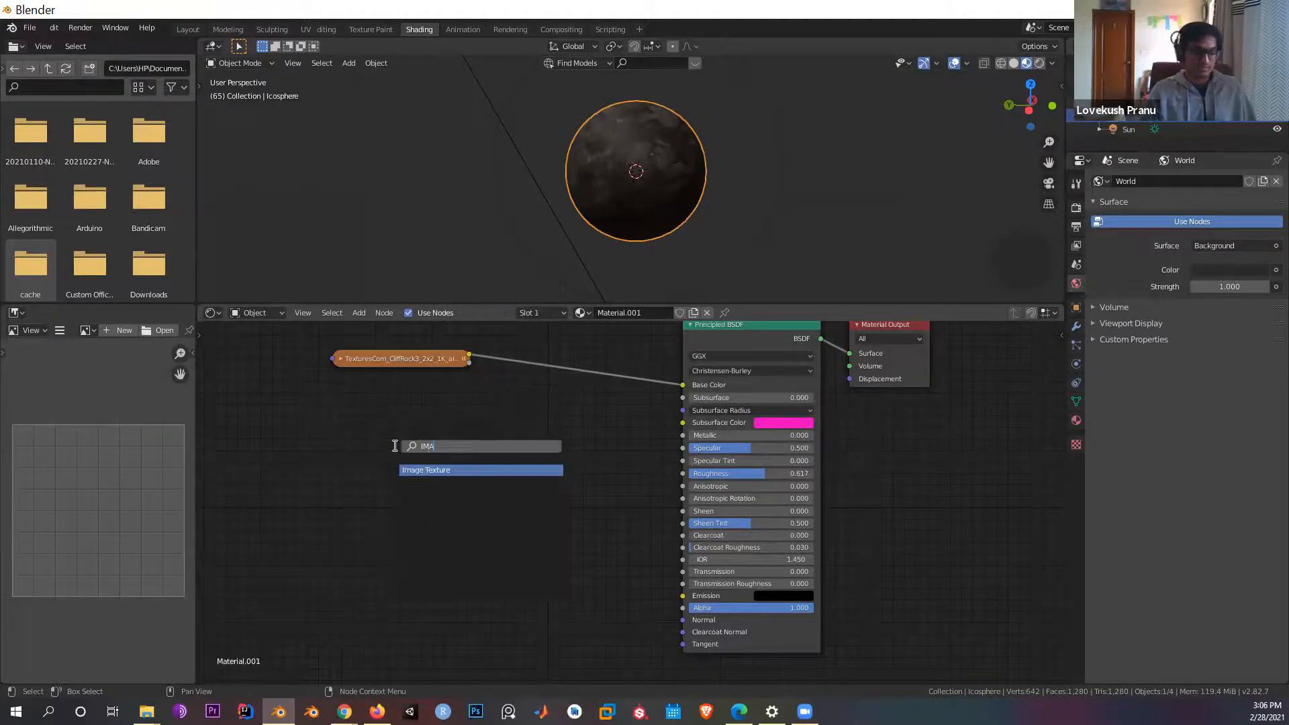
key("Return")
left_click(393, 447)
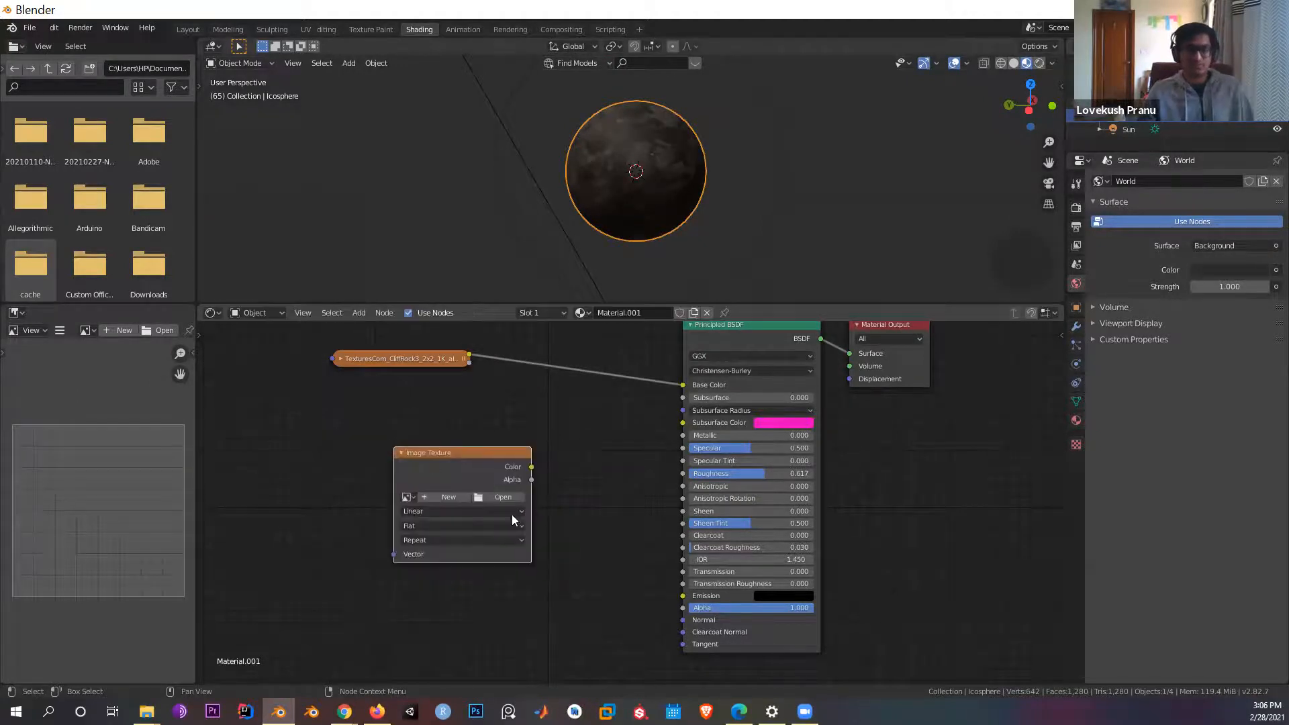
Step: Load TexturesCom_CliffRock3_2x2_1K_normal.tif into the second Image Texture node
left_click(487, 496)
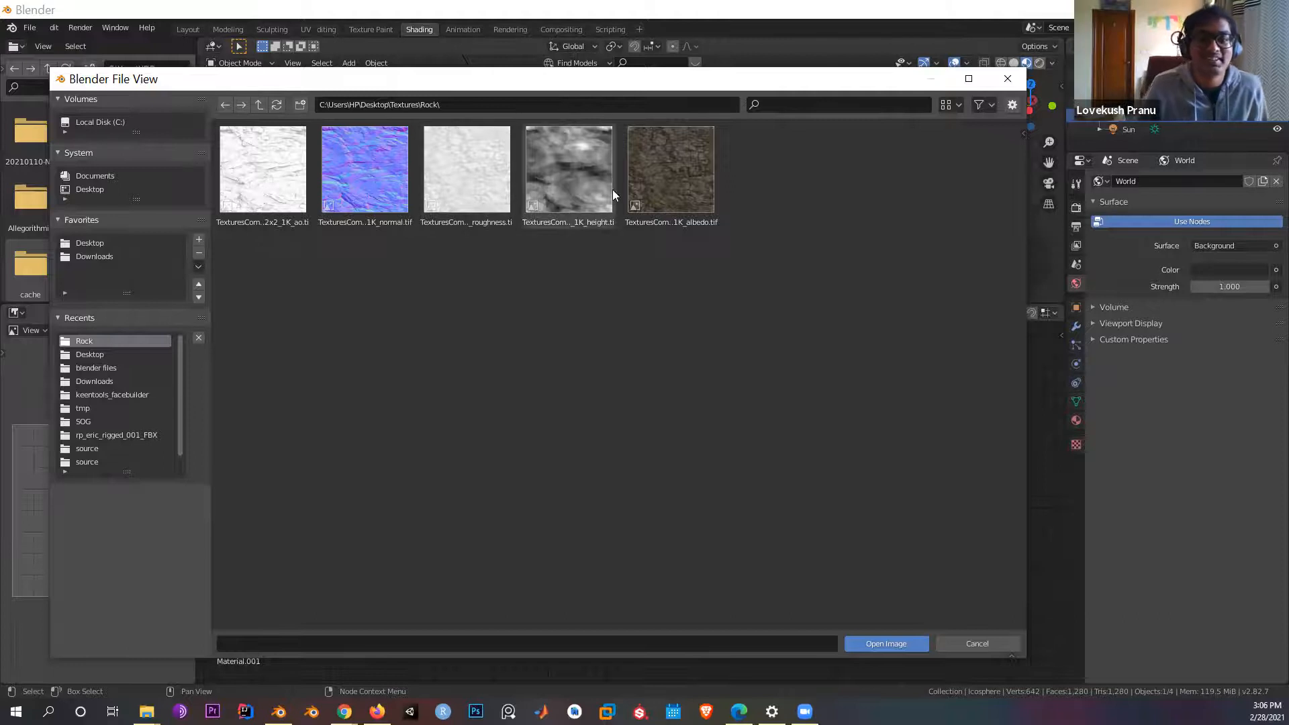
left_click(368, 164)
left_click(558, 172)
left_click(364, 160)
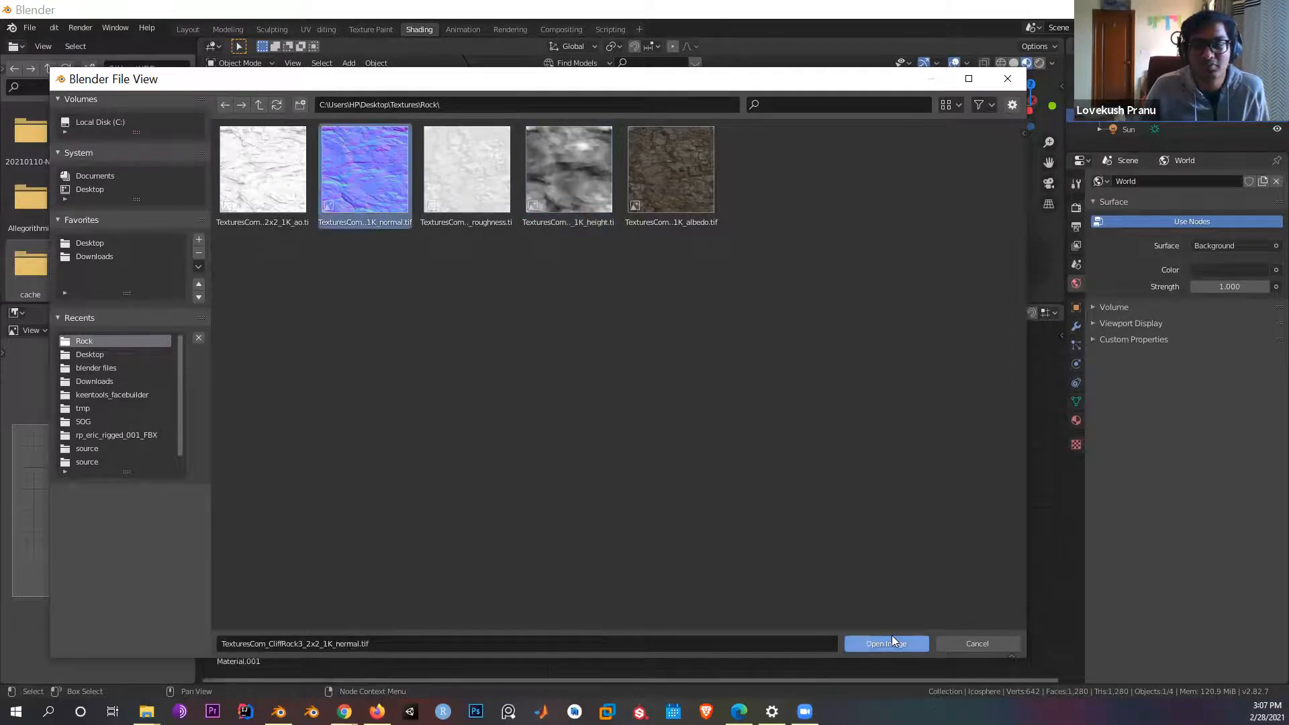
left_click(893, 643)
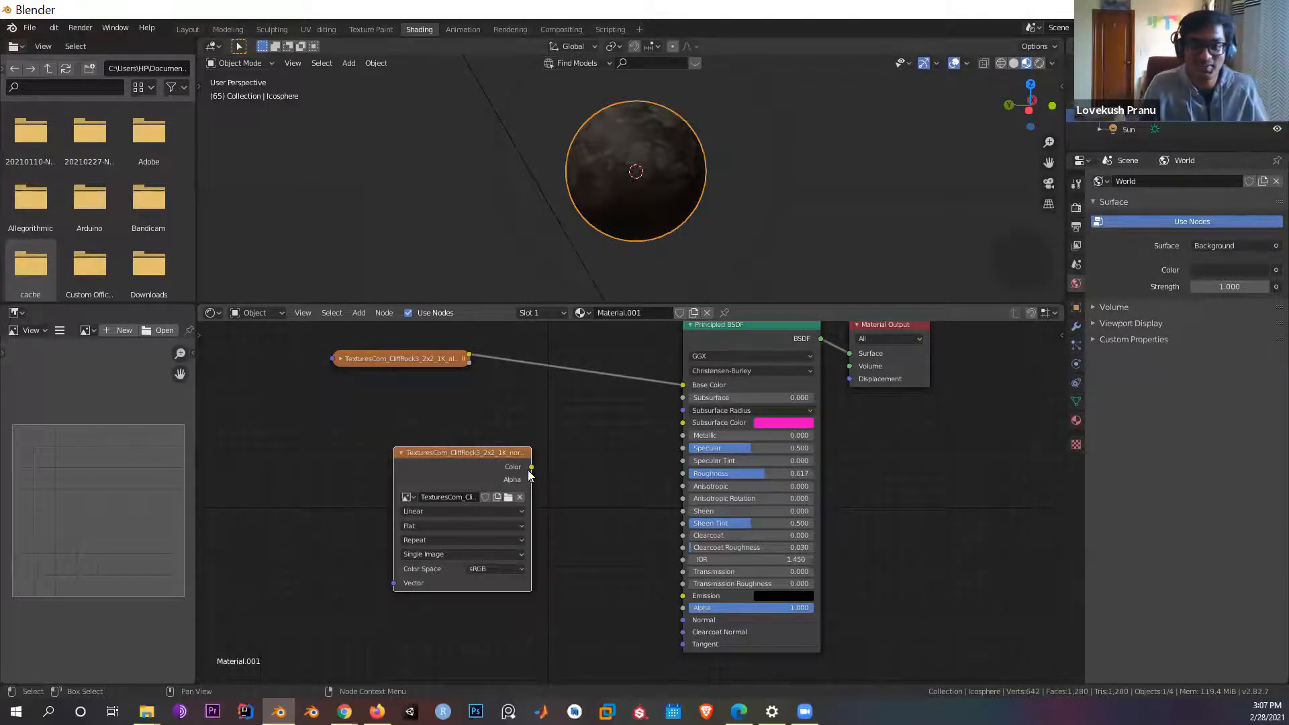
Step: Connect the normal map's Color output to the Principled BSDF's Normal input and inspect the sphere's relief
mouse_move(531, 467)
left_mouse_down()
mouse_move(603, 512)
mouse_move(658, 607)
mouse_move(686, 621)
left_mouse_up()
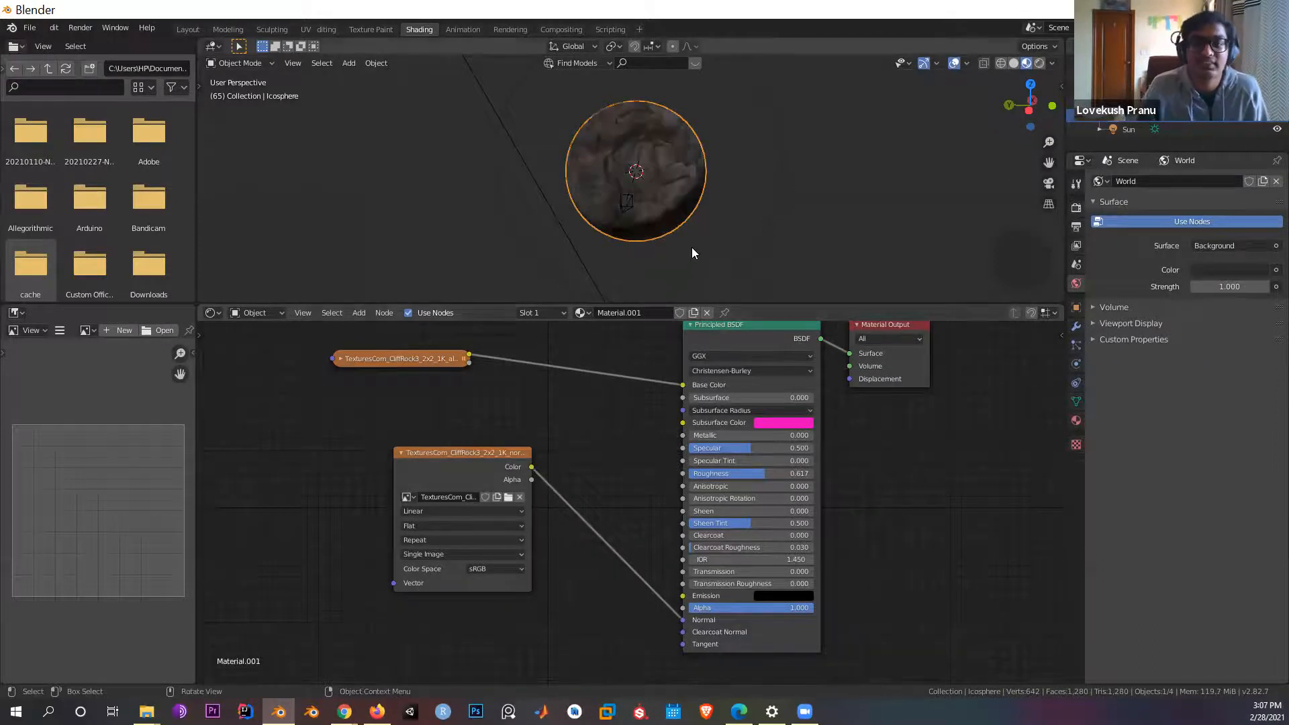
scroll(712, 239, "up", 3)
middle_click_drag(736, 232, 633, 263)
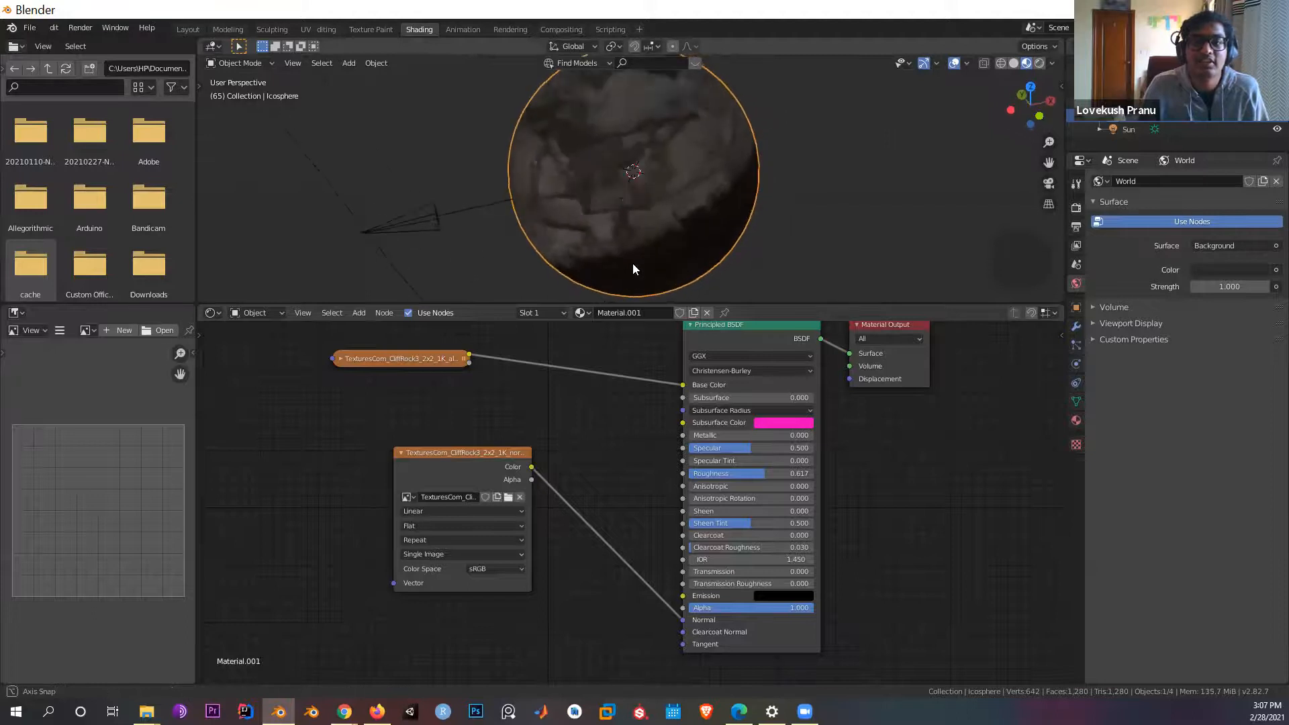
middle_click_drag(706, 191, 780, 167)
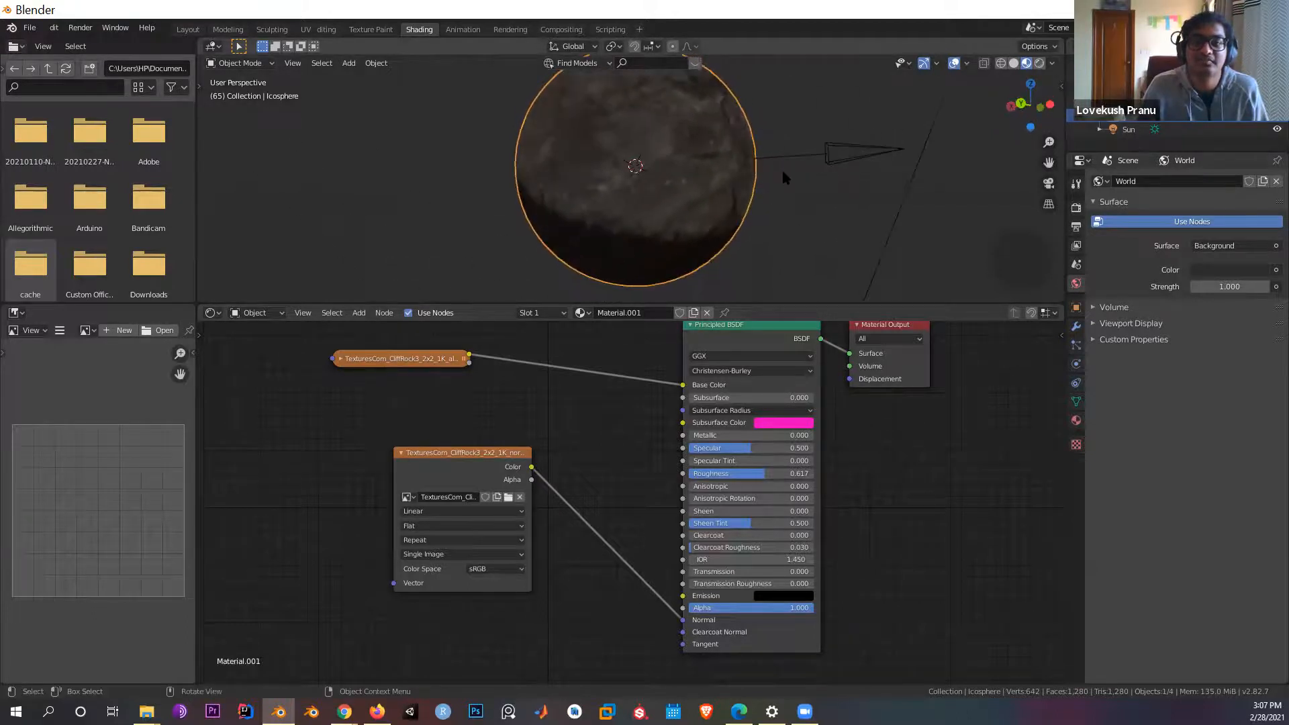
scroll(734, 202, "down", 4)
middle_click_drag(658, 223, 476, 280)
Step: Open the icosphere for UV editing with its whole UV layout in view, and set the 3D view to Rendered shading
left_click_drag(485, 304, 484, 347)
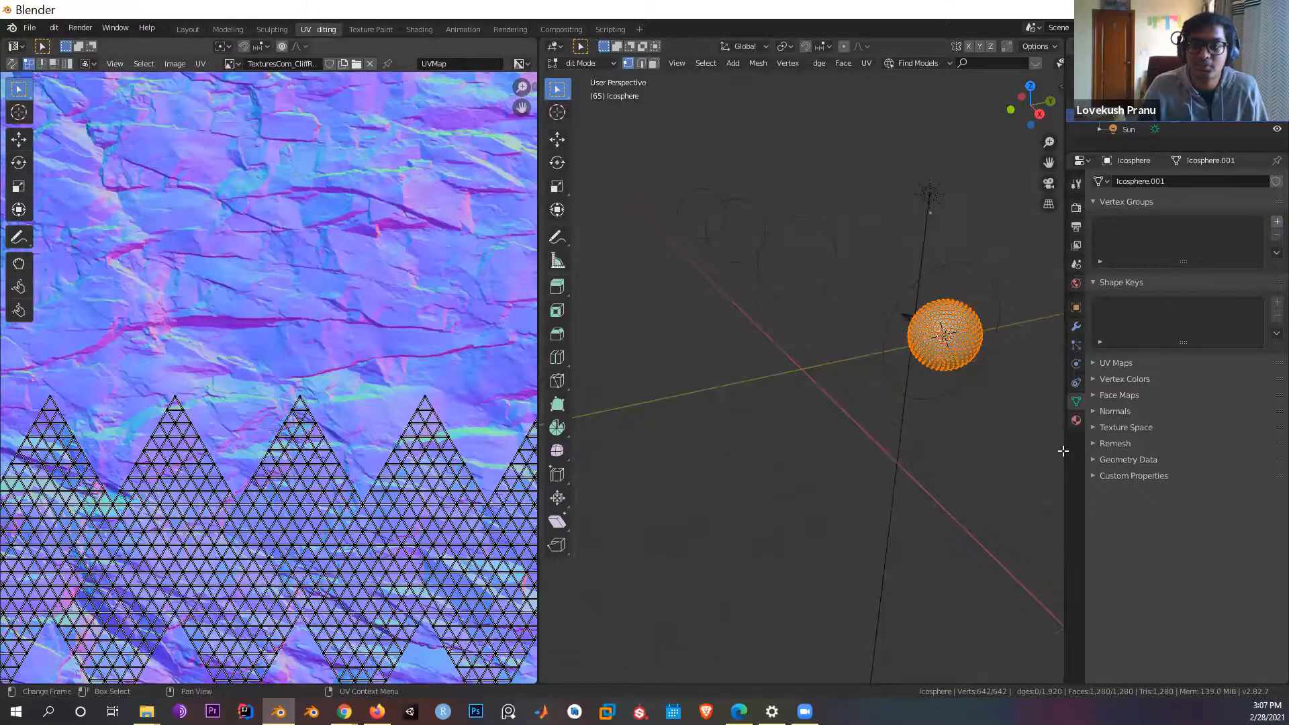
scroll(293, 338, "down", 1)
scroll(291, 332, "down", 1)
scroll(362, 413, "down", 1)
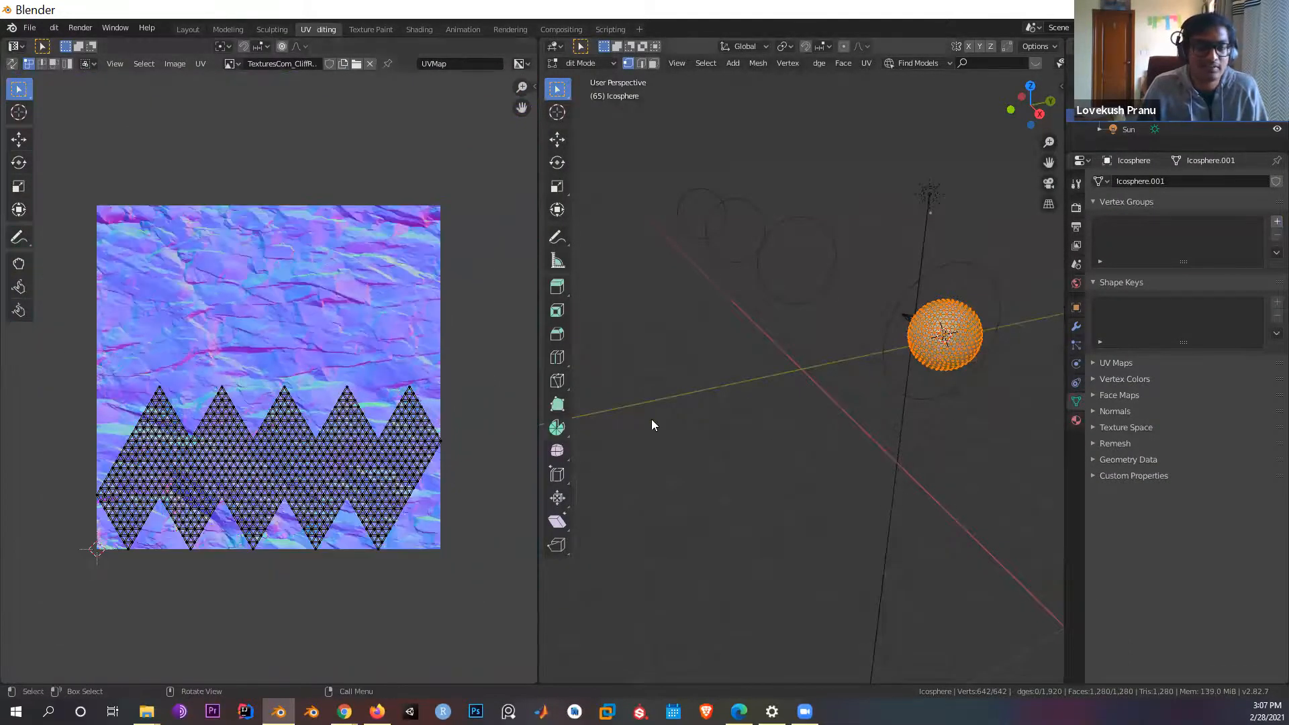
middle_click_drag(779, 417, 548, 268)
scroll(830, 320, "up", 5)
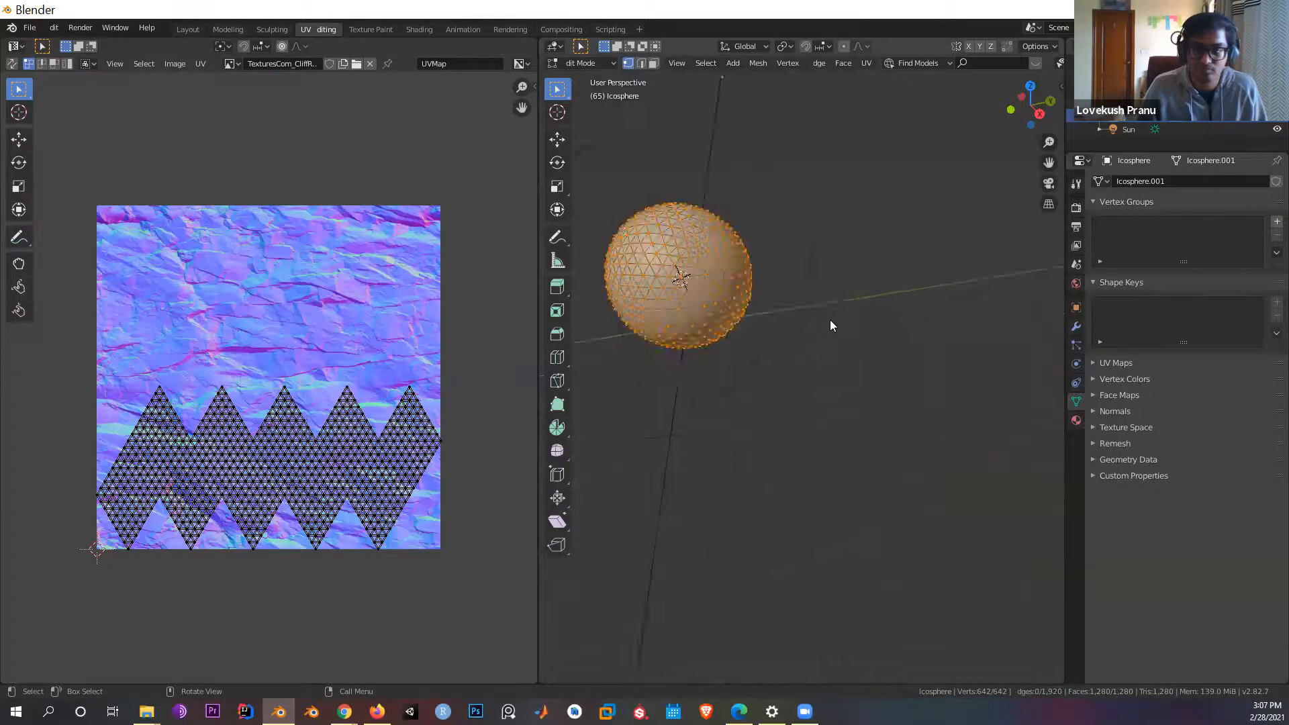
scroll(745, 237, "down", 1)
key("z")
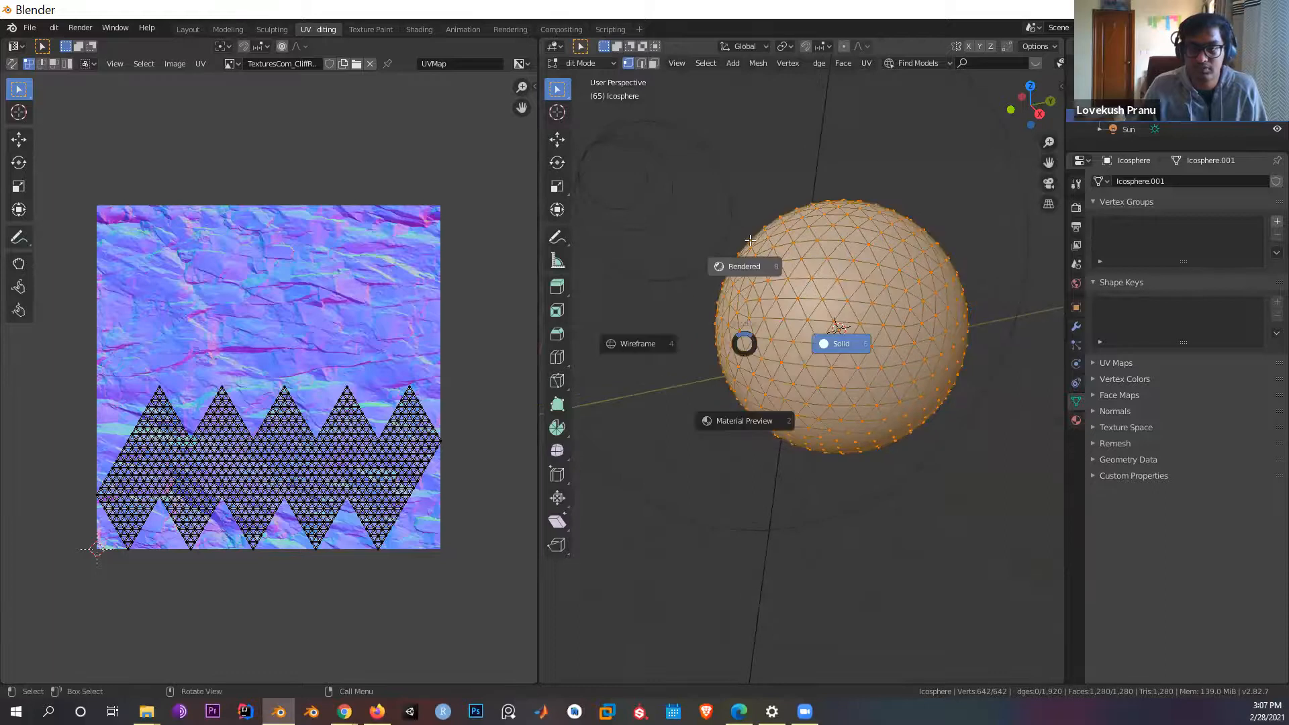
left_click(751, 241)
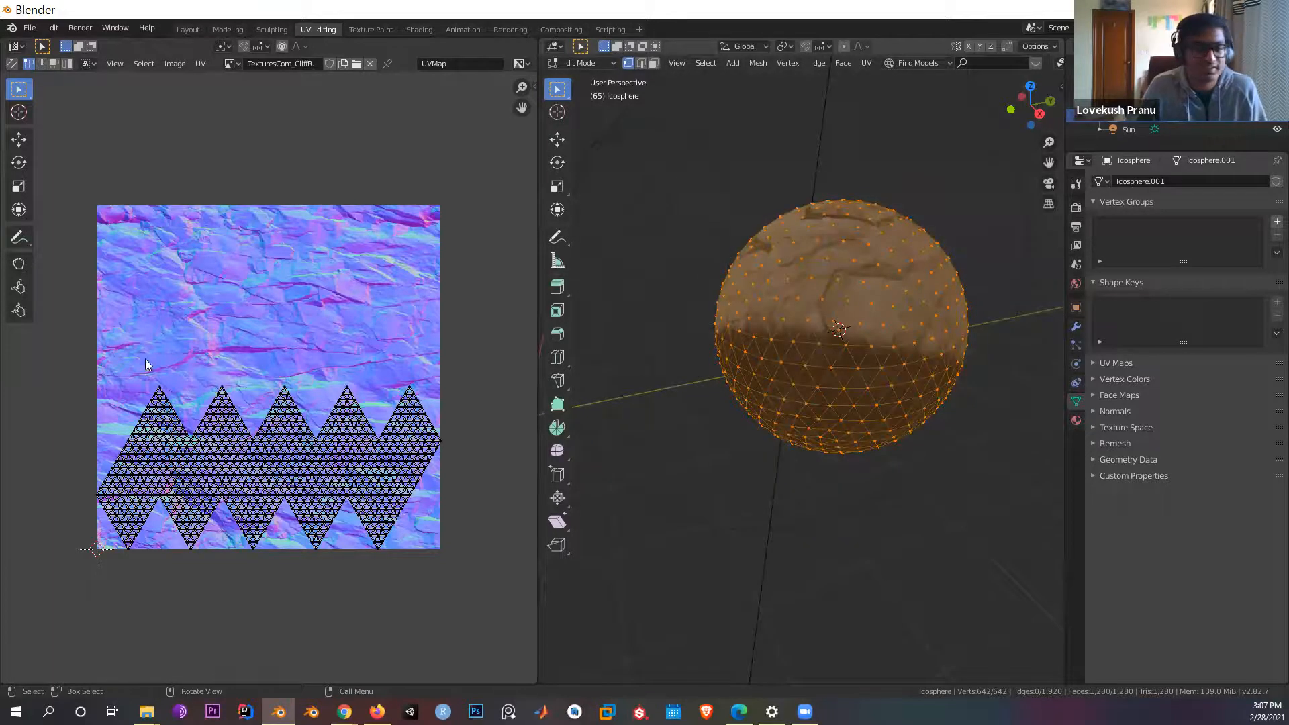
Step: Select the icosphere's entire UV layout and move it up over the middle of the rock texture
left_click_drag(59, 323, 469, 556)
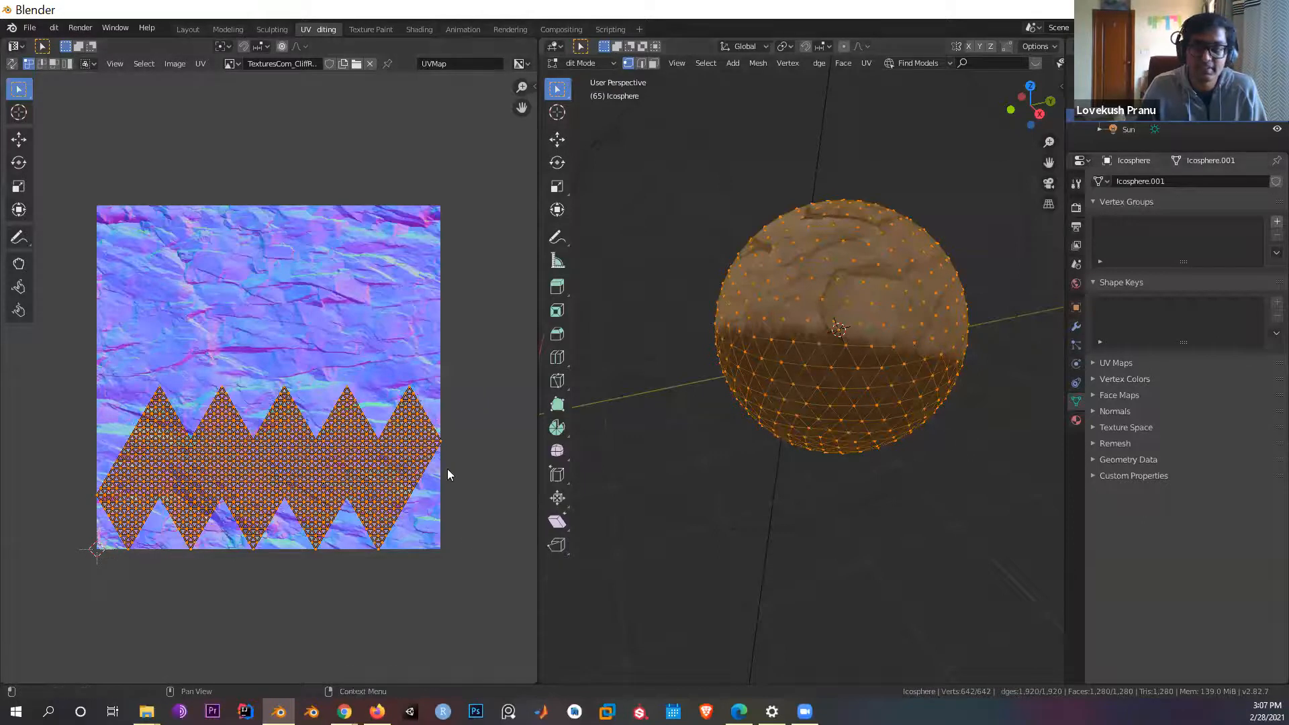
key("g")
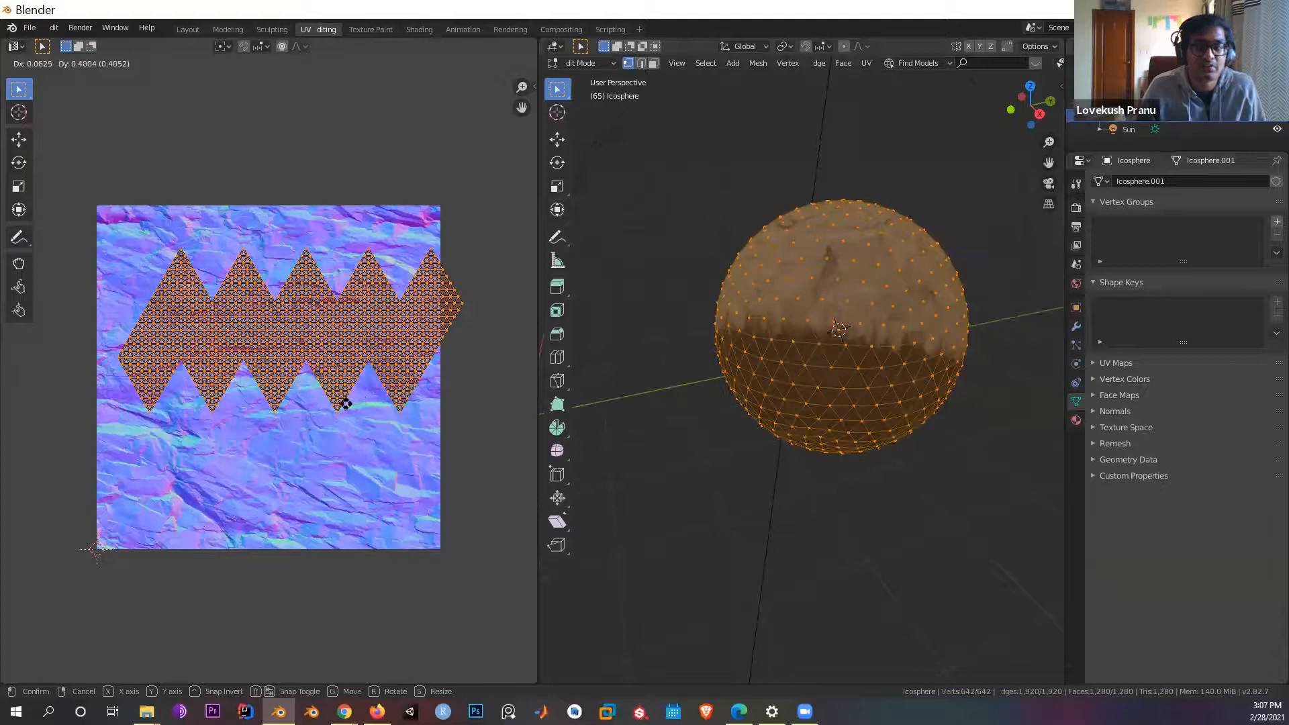
left_click(343, 403)
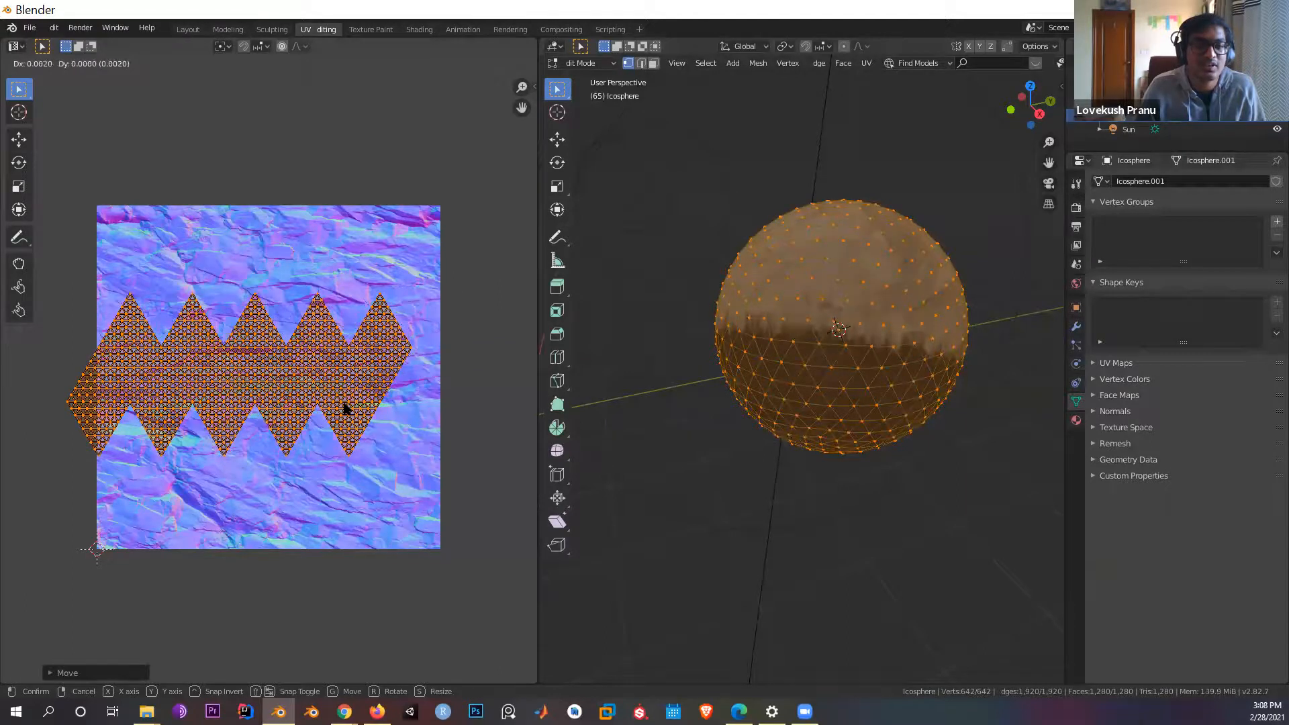
Step: Reposition the icosphere's UV layout several times over the middle of the rock normal map to shift the sphere's surface relief
key("g")
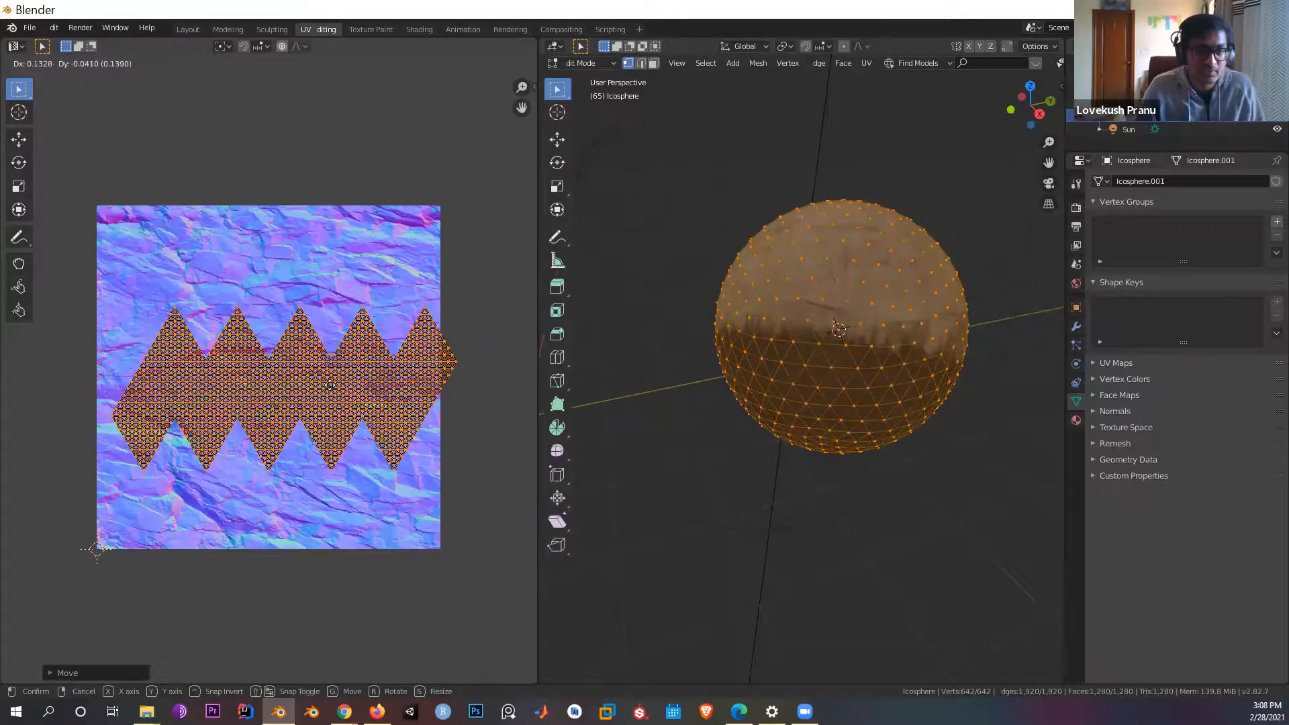
left_click(336, 378)
key("g")
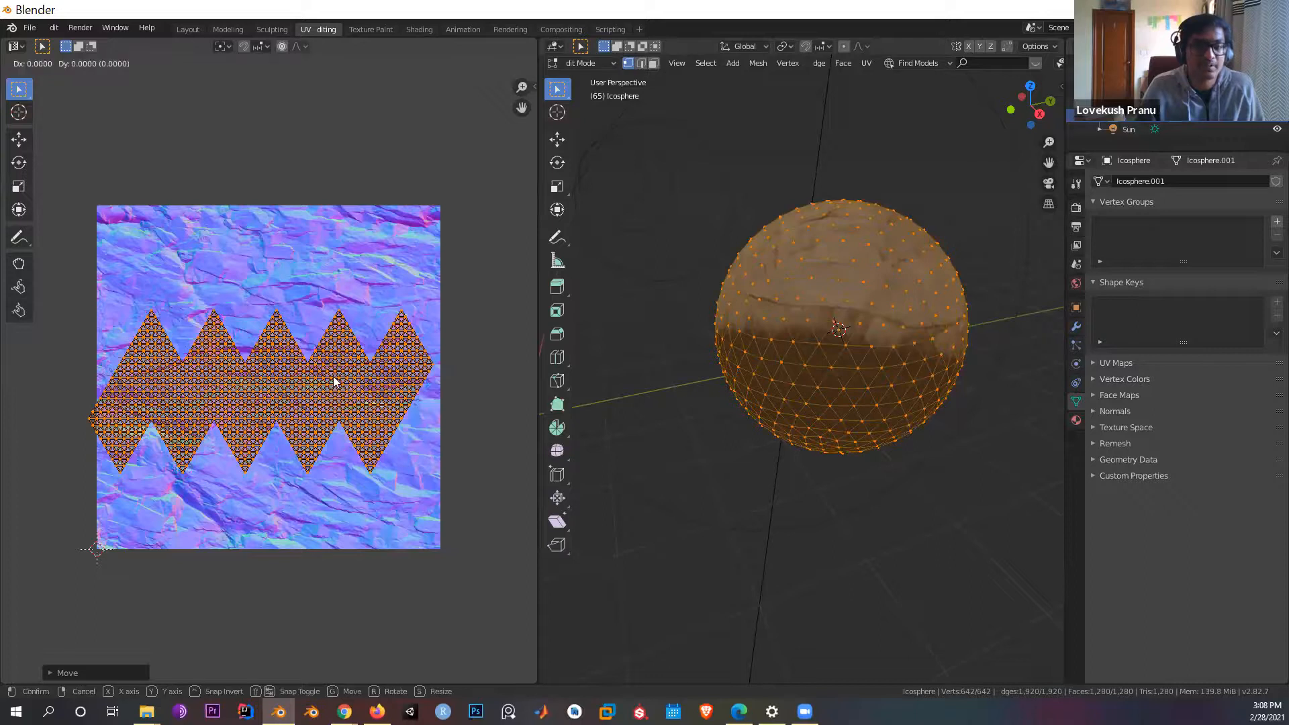
left_click(418, 379)
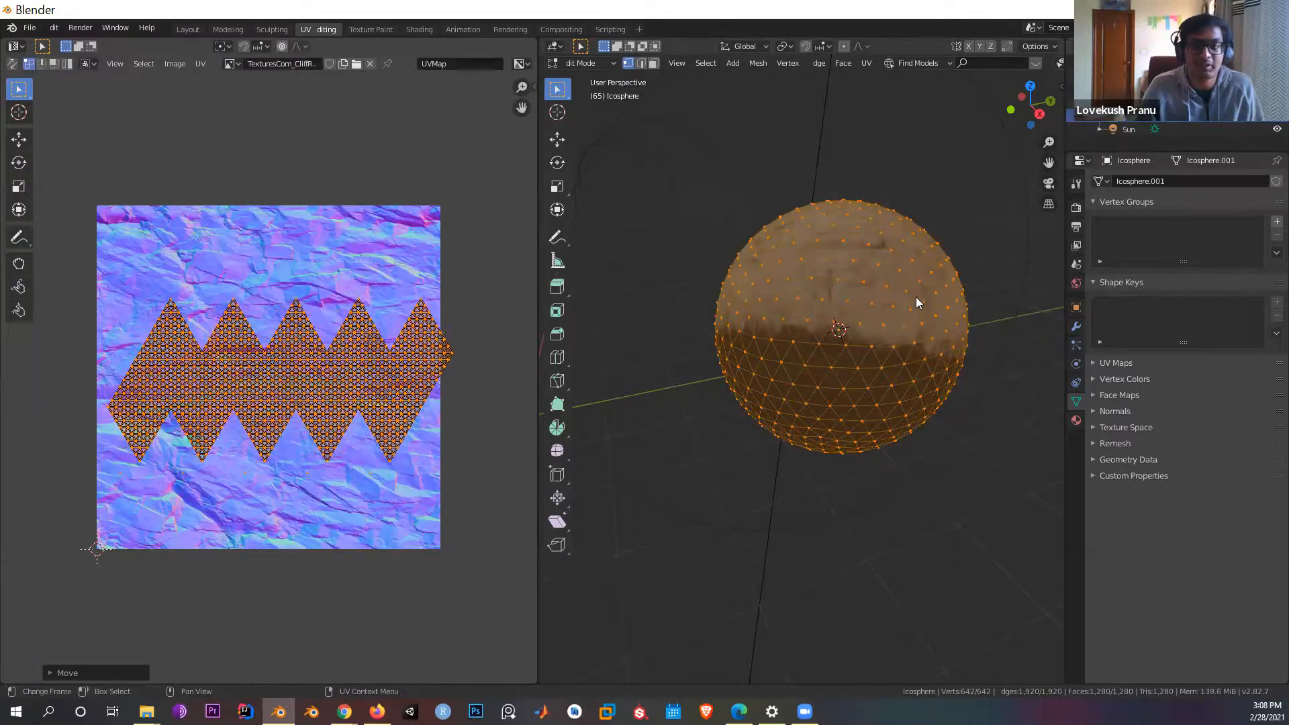
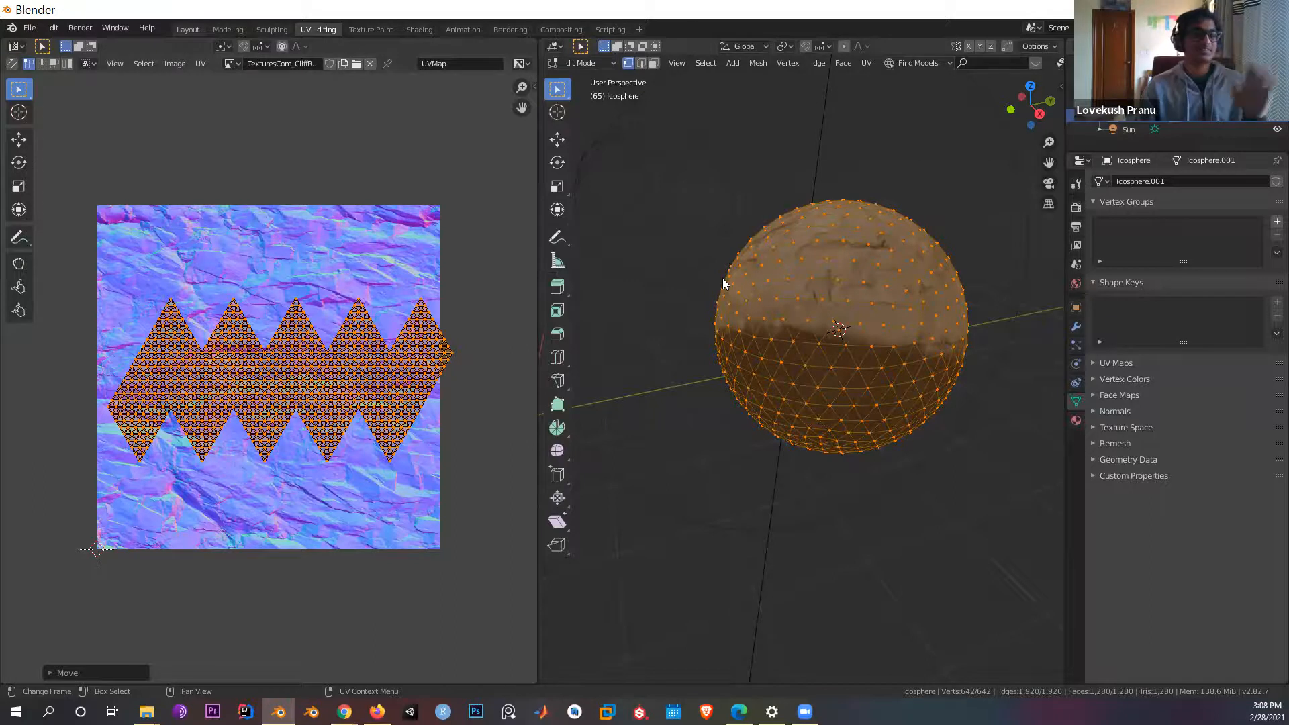
Step: Return to the Layout workspace and delete the icosphere together with the sun and the other object beside it, keeping the camera
scroll(628, 360, "down", 2)
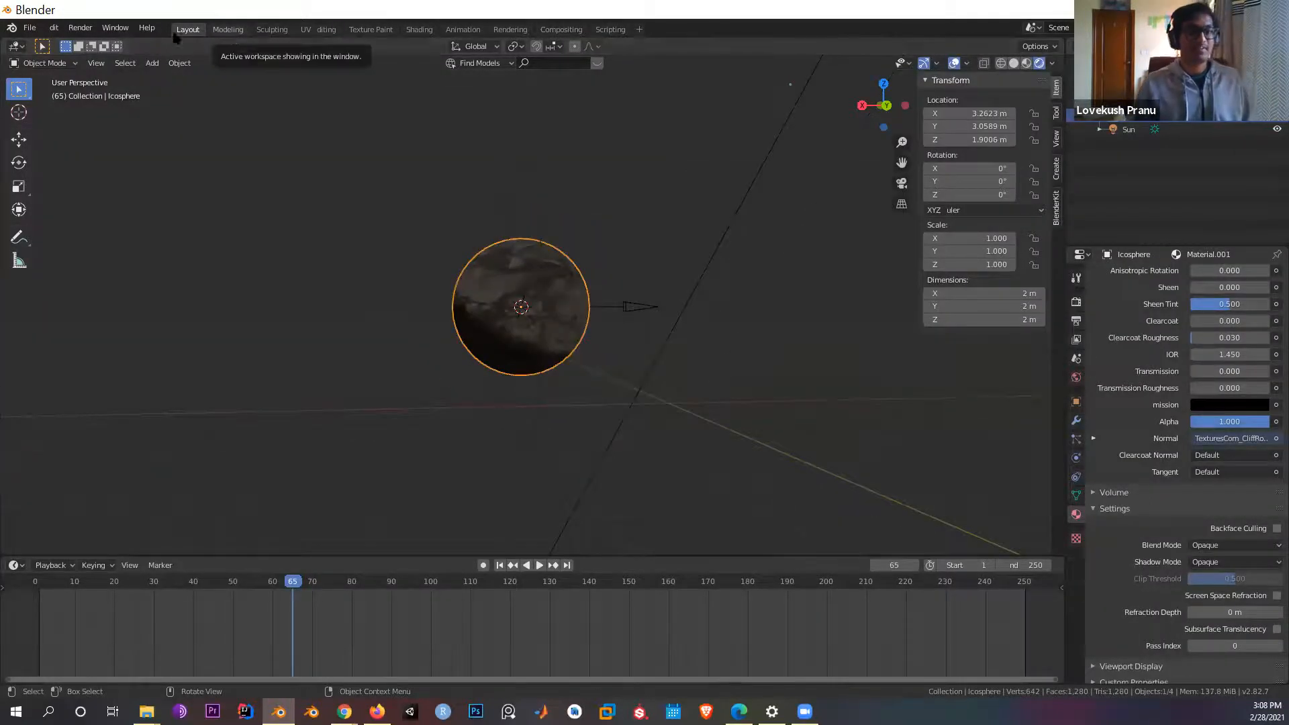
key("ctrl+Page_Down")
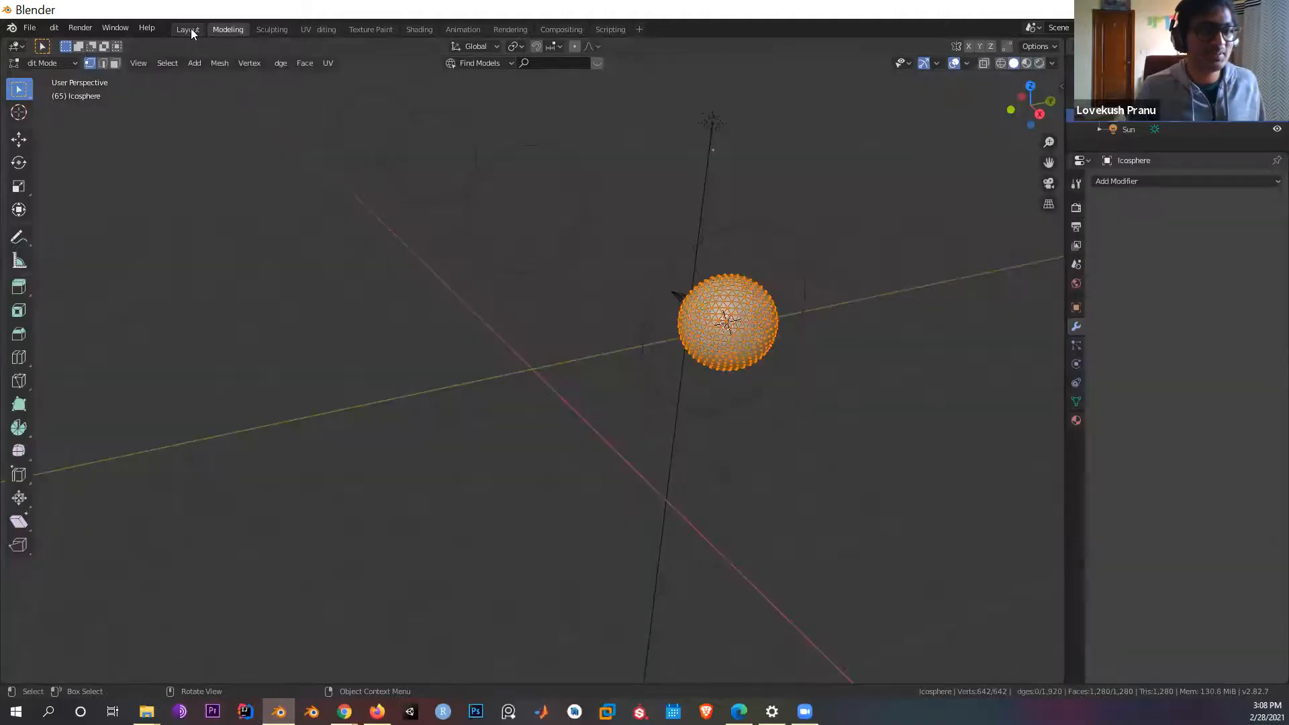
key("ctrl+Page_Up")
left_click_drag(407, 215, 687, 388)
key("x")
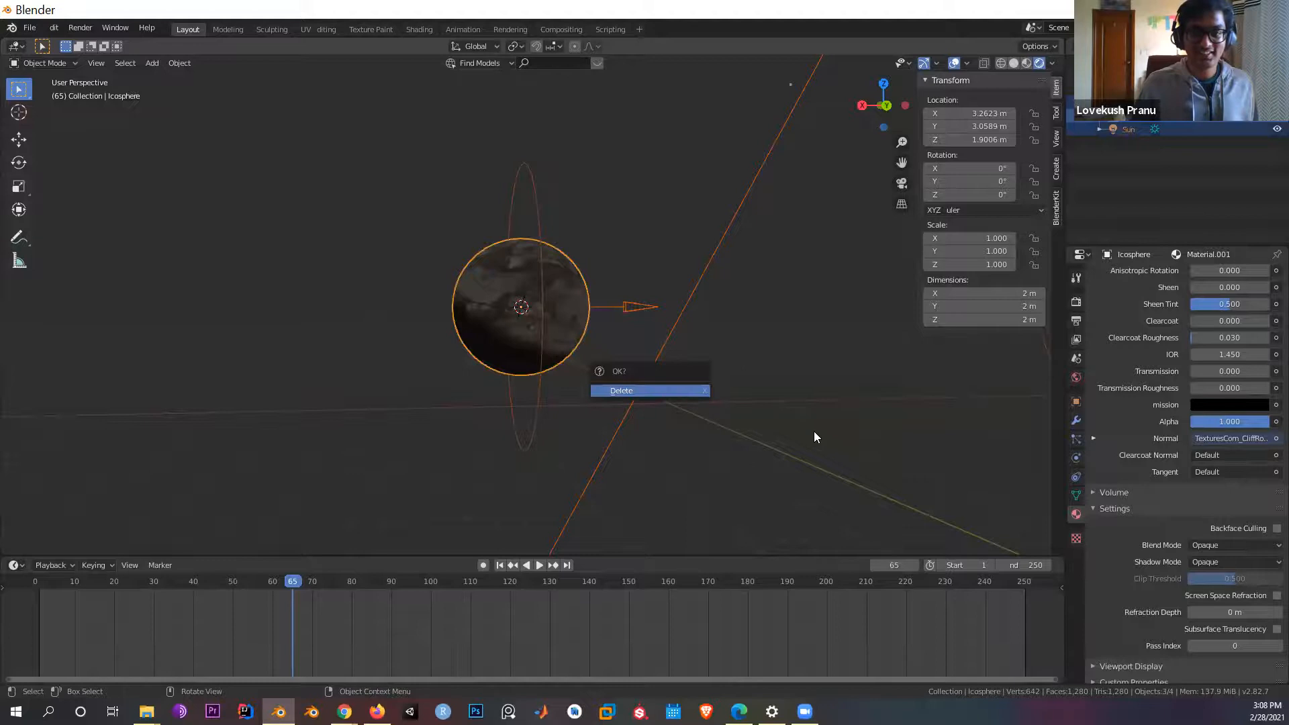
key("Return")
Step: Activate the 3D Cursor tool and view the scene from the top in orthographic projection
middle_click_drag(817, 429, 653, 369)
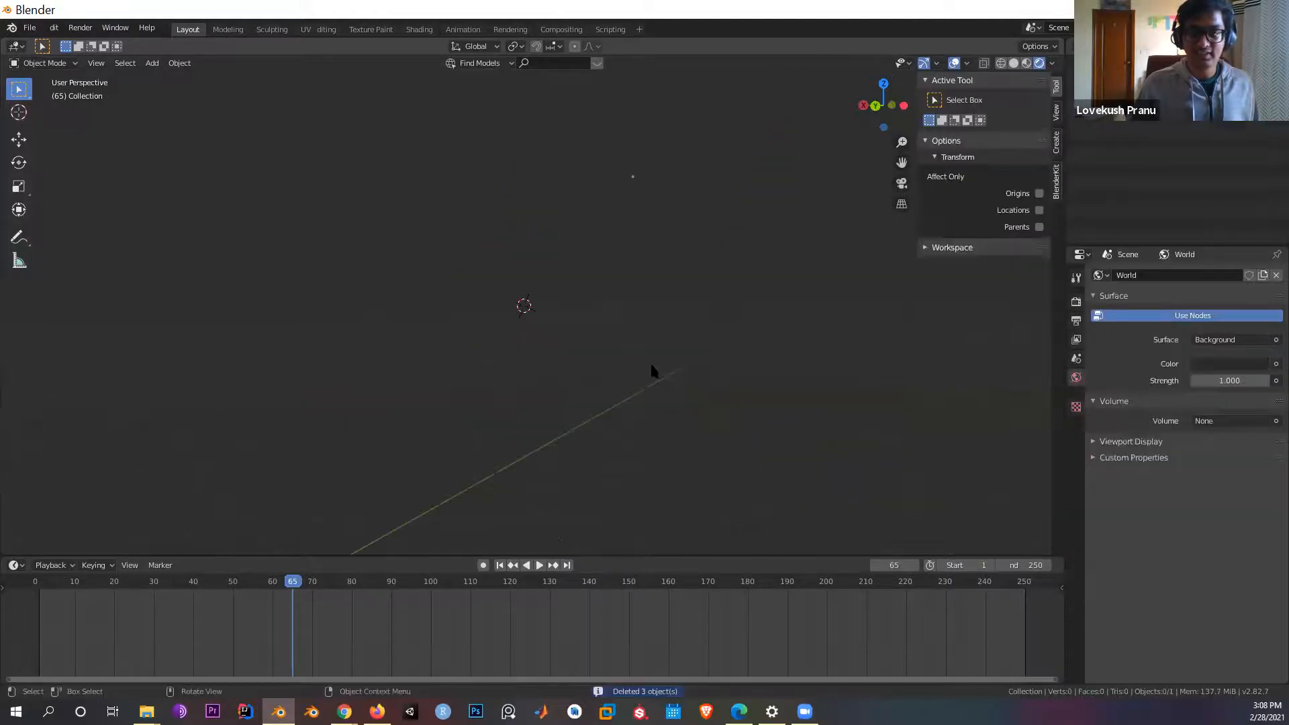
left_click(18, 113)
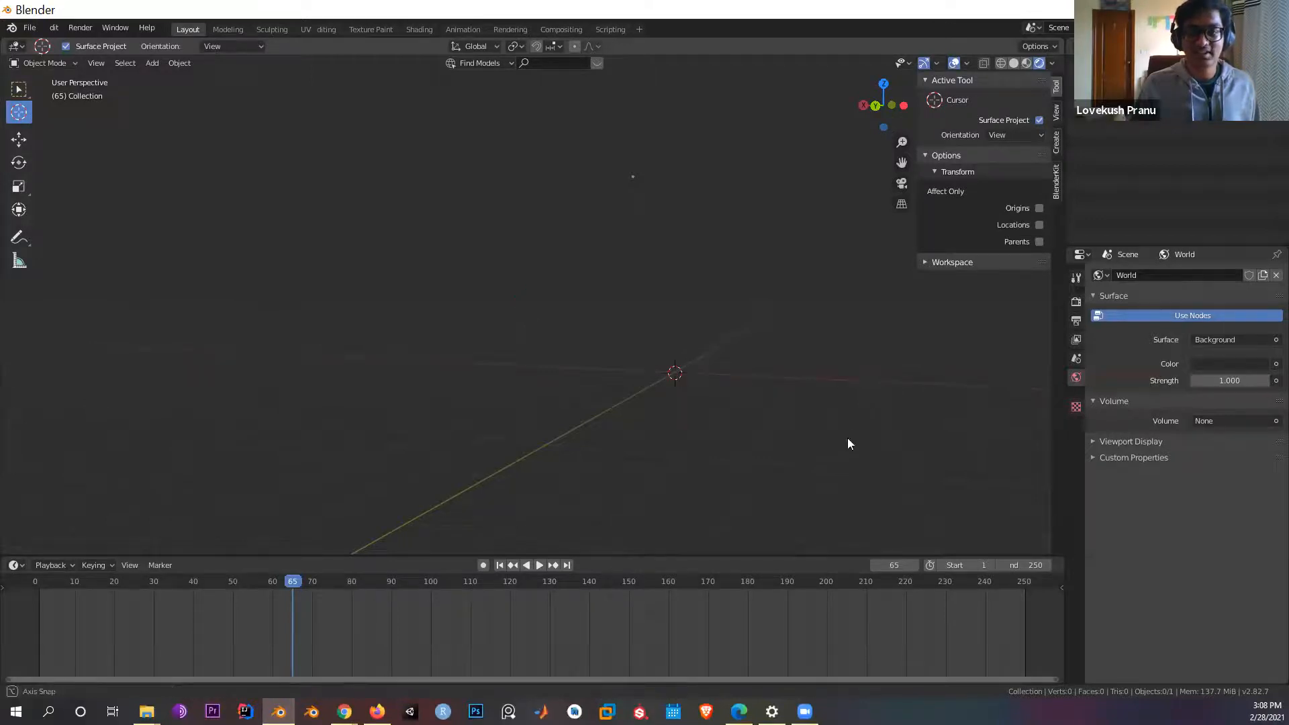
middle_click_drag(769, 429, 806, 484)
left_click_drag(876, 105, 875, 99)
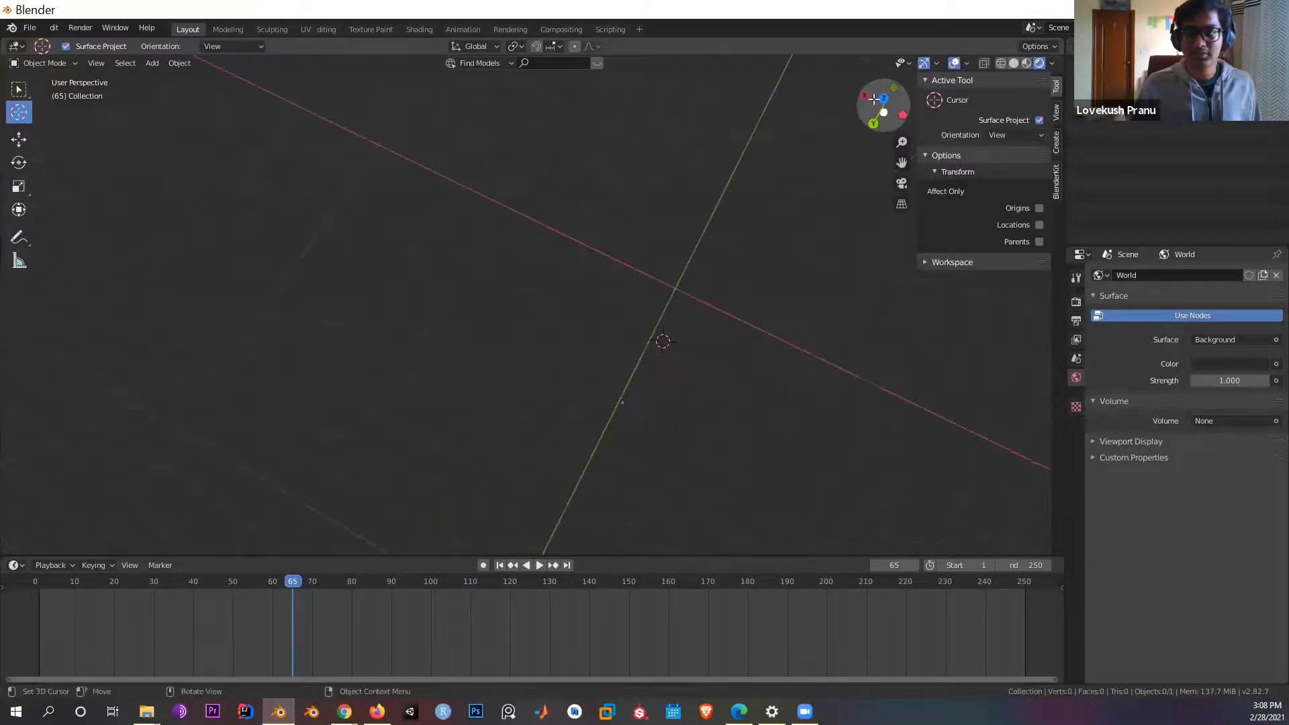
left_click(881, 108)
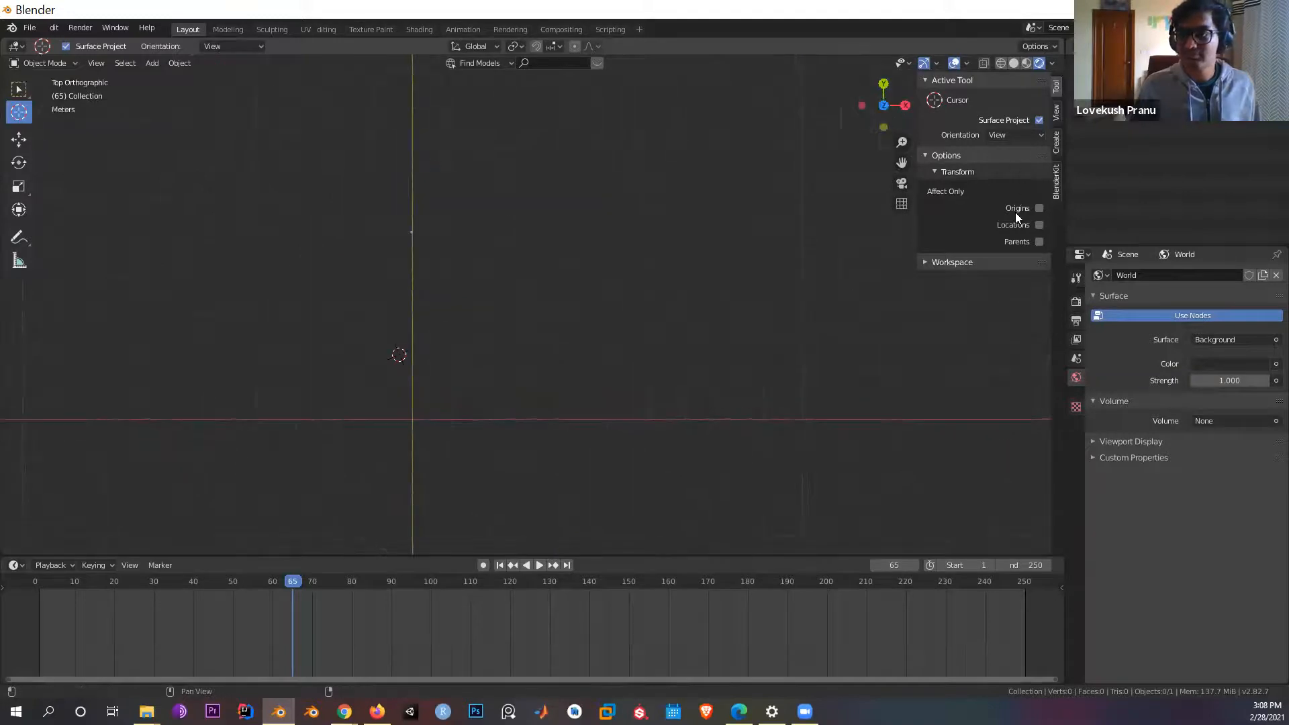
left_click(1056, 113)
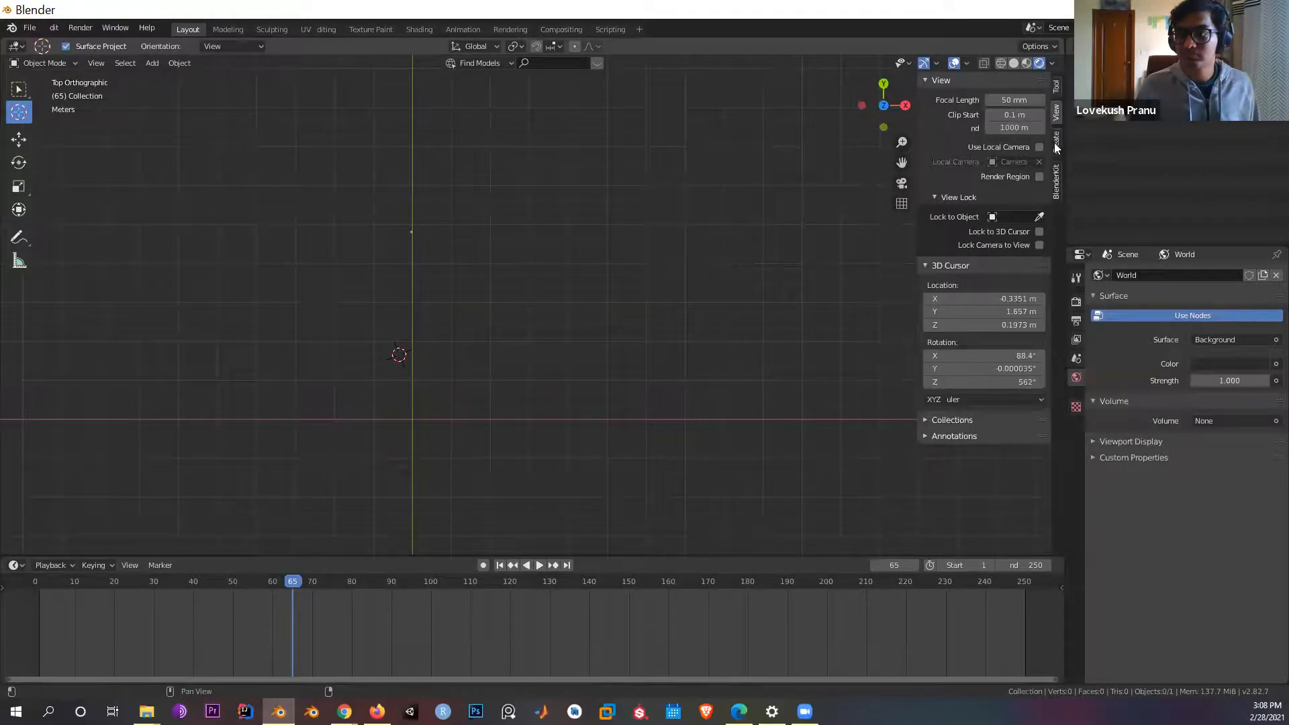
left_click(1055, 142)
left_click(1056, 86)
left_click(1043, 138)
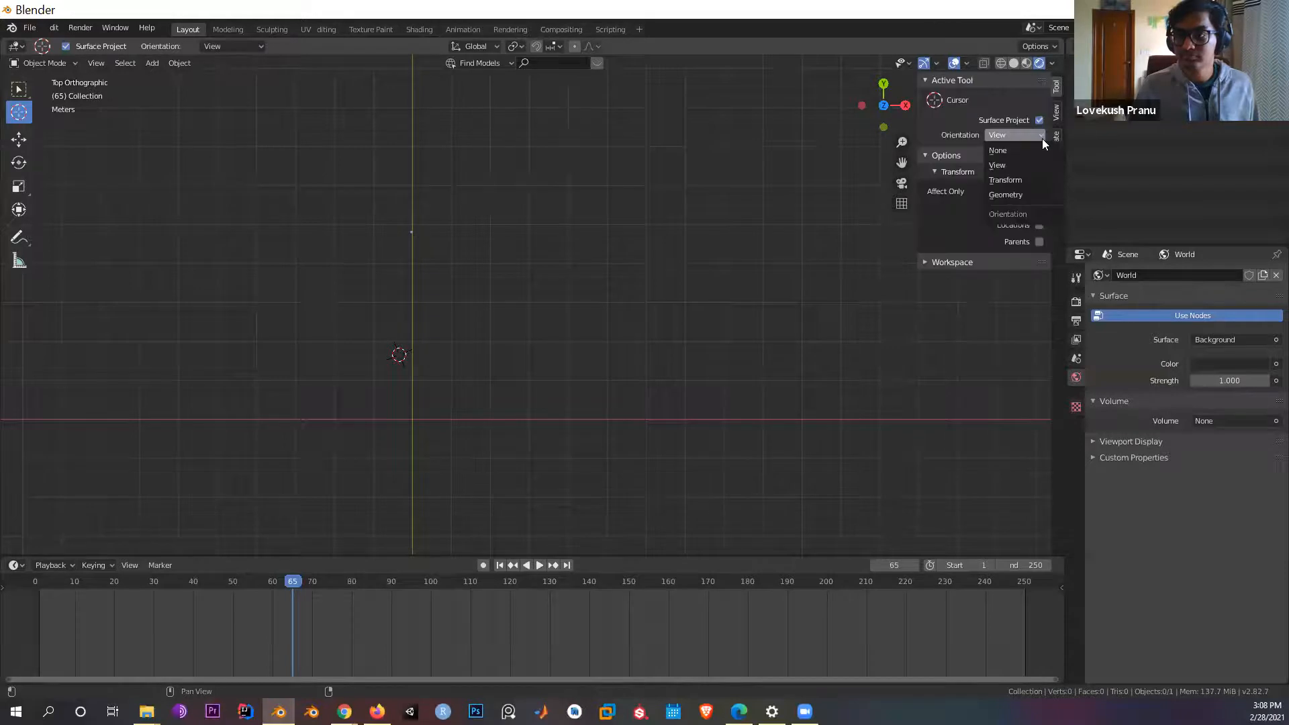
left_click(1043, 139)
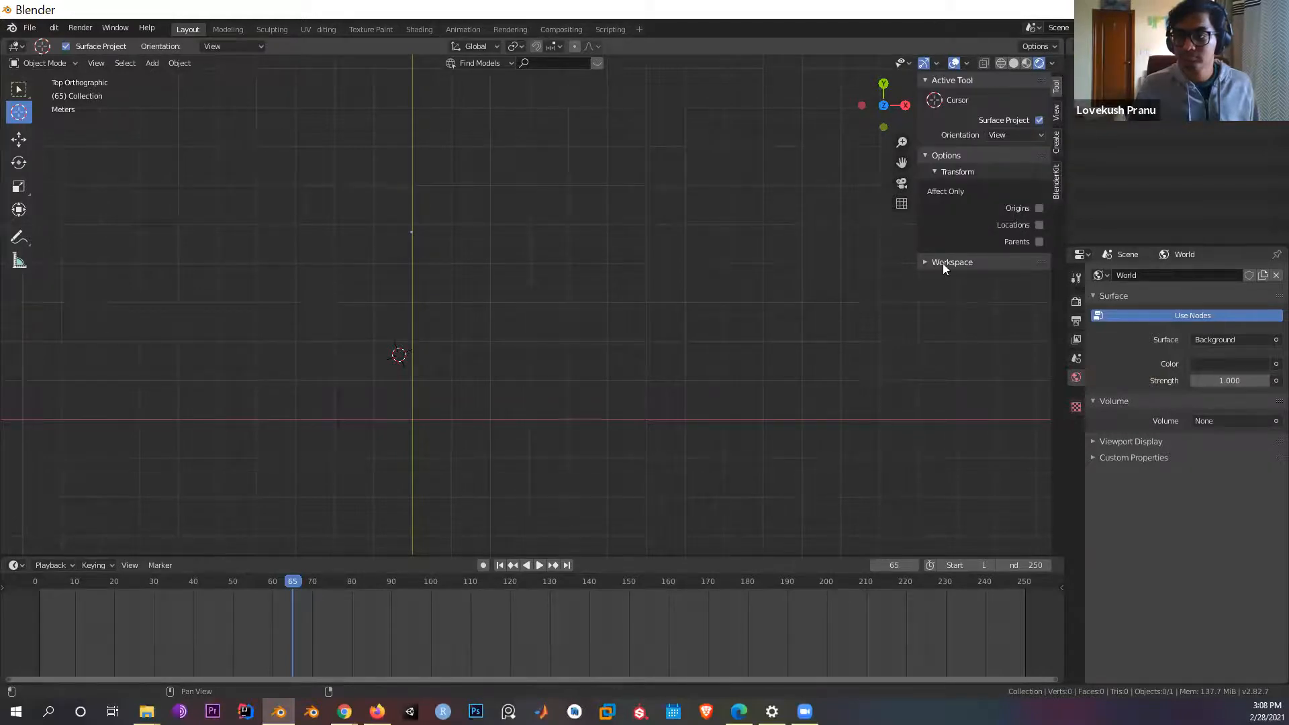
left_click(1040, 207)
left_click(937, 170)
left_click(930, 157)
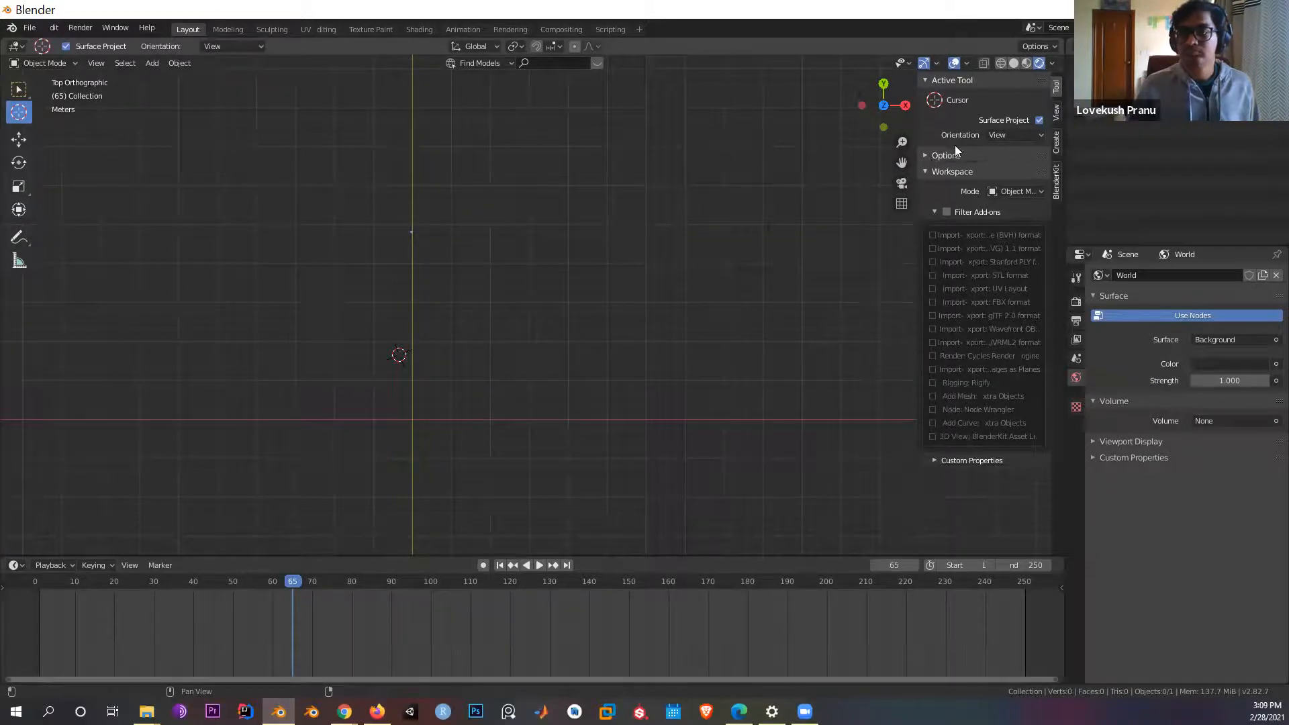
Step: Place the 3D cursor near the world origin in the top view and return to the Select Box tool
left_click(413, 425)
middle_click_drag(581, 345, 523, 202)
middle_click_drag(516, 181, 541, 126)
middle_click_drag(55, 125, 44, 93)
key("w")
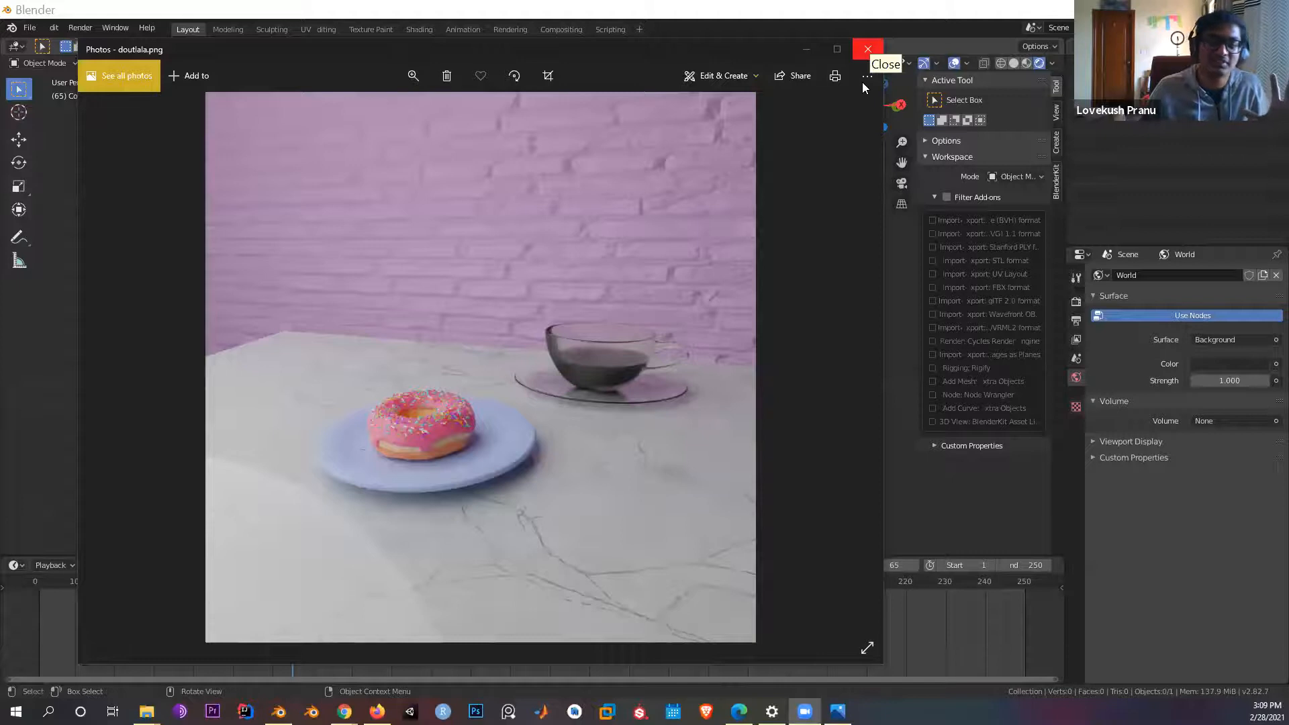
Step: Close the doutiala.png image and add an ico sphere mesh at the 3D cursor
left_click(868, 49)
middle_click_drag(526, 317, 456, 337)
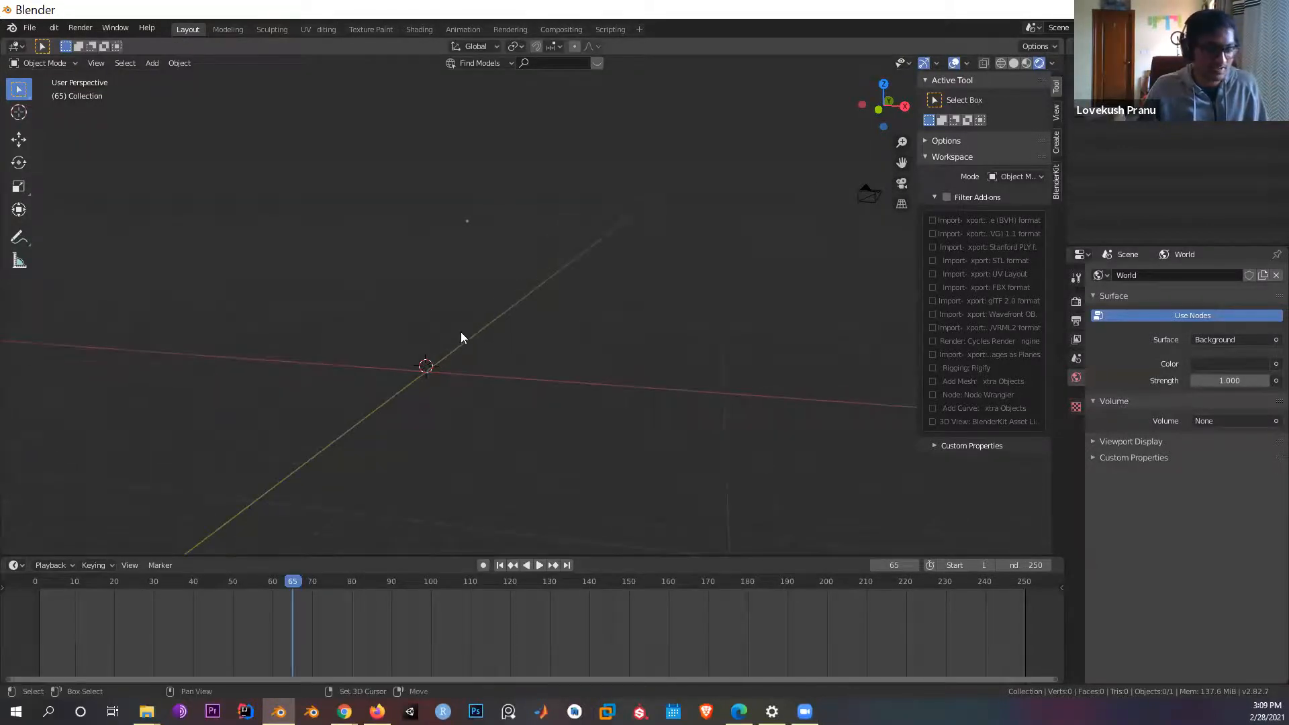
key("shift+a")
mouse_move(461, 332)
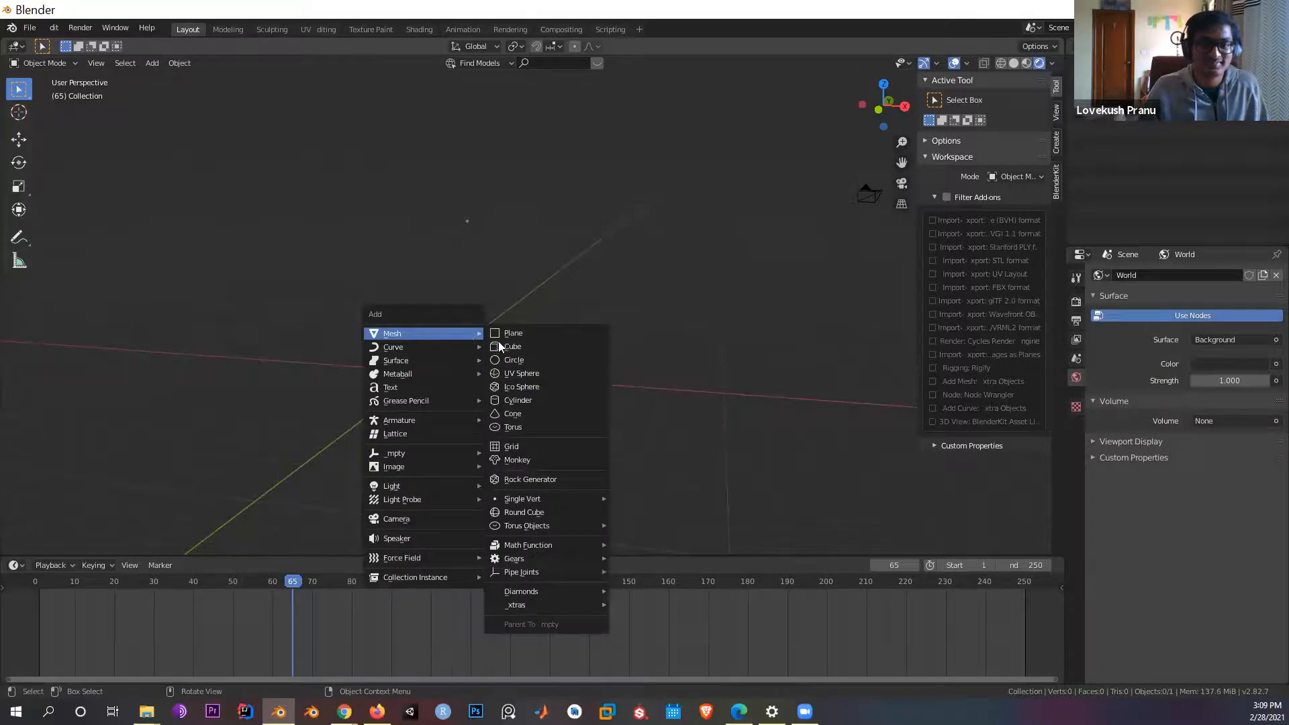
left_click(521, 388)
middle_click_drag(565, 390, 603, 391, "shift")
scroll(578, 388, "up", 4)
middle_click_drag(712, 382, 578, 369)
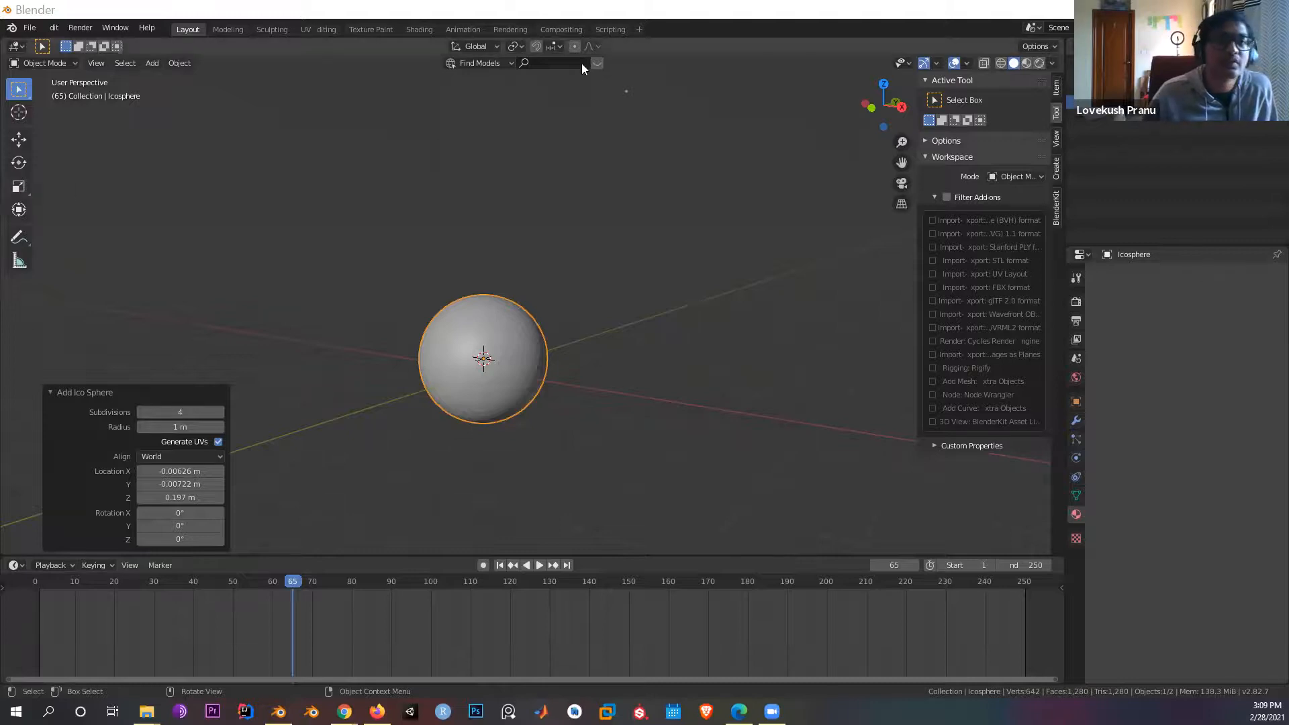
Step: Open the Shading workspace with the window maximized and create a new material for the new icosphere
left_click(348, 28)
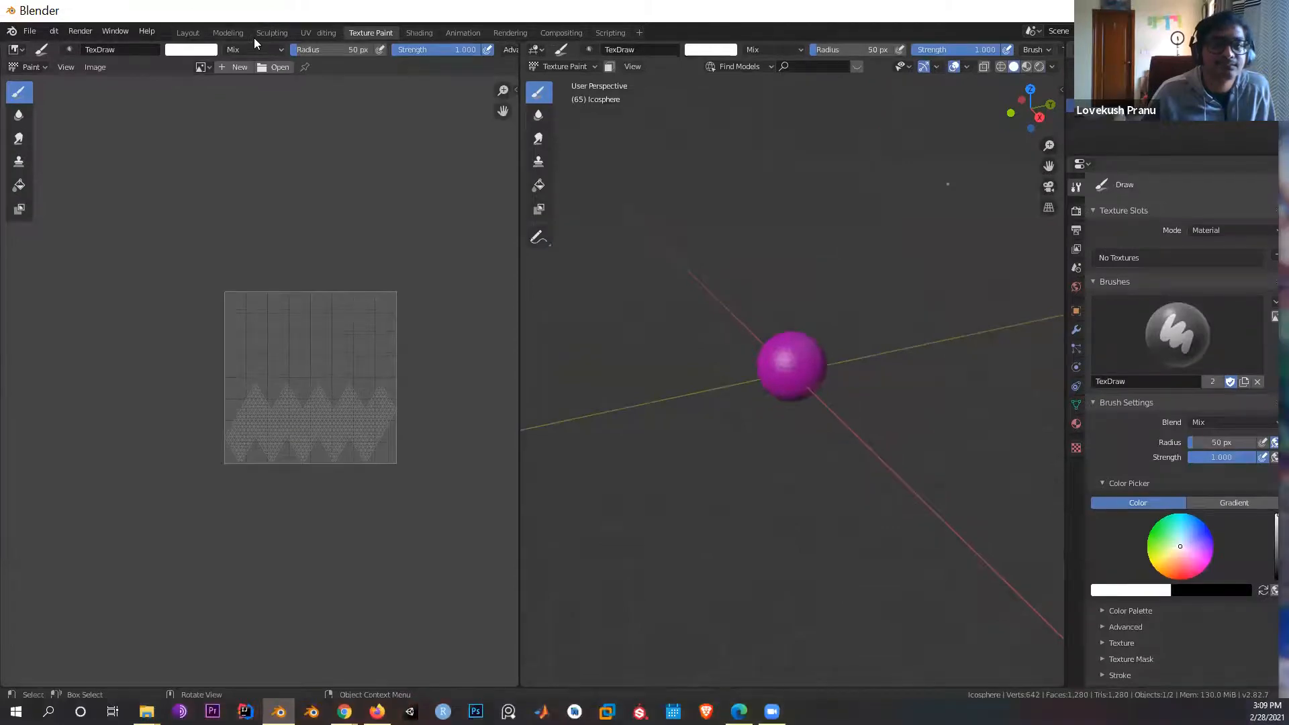
left_click_drag(467, 19, 442, 87)
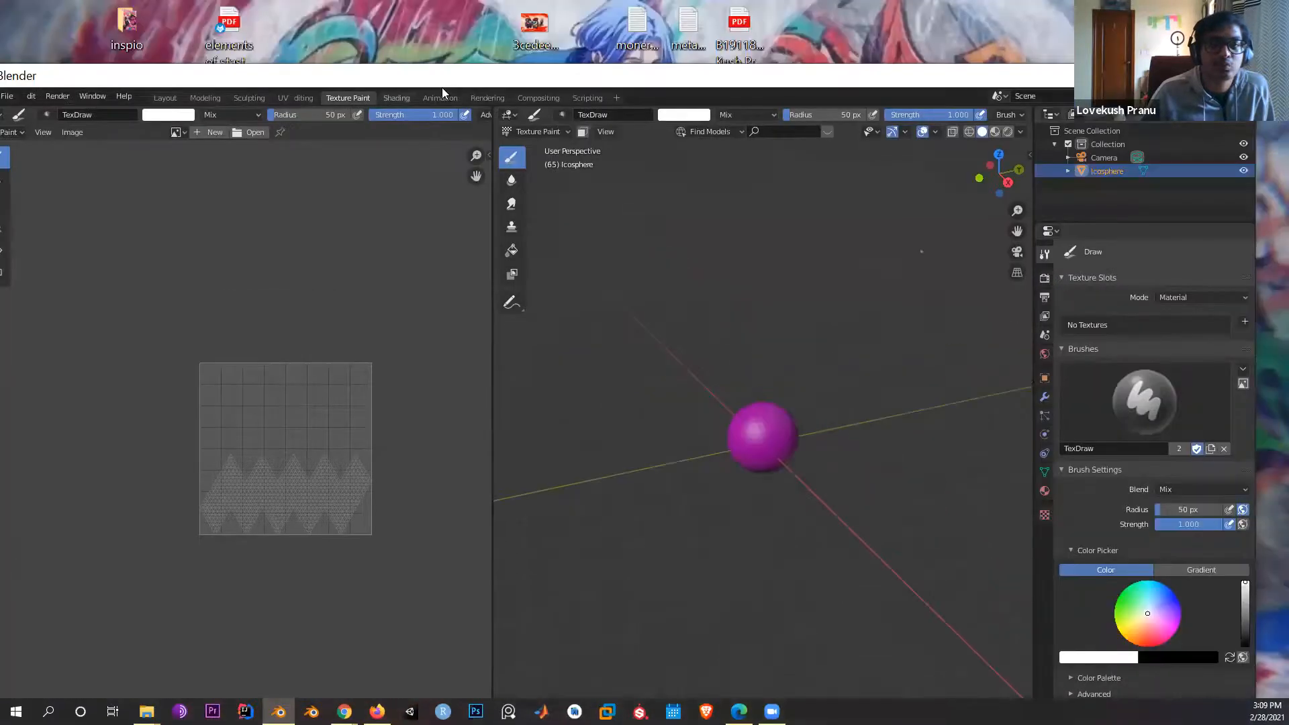
left_click(396, 98)
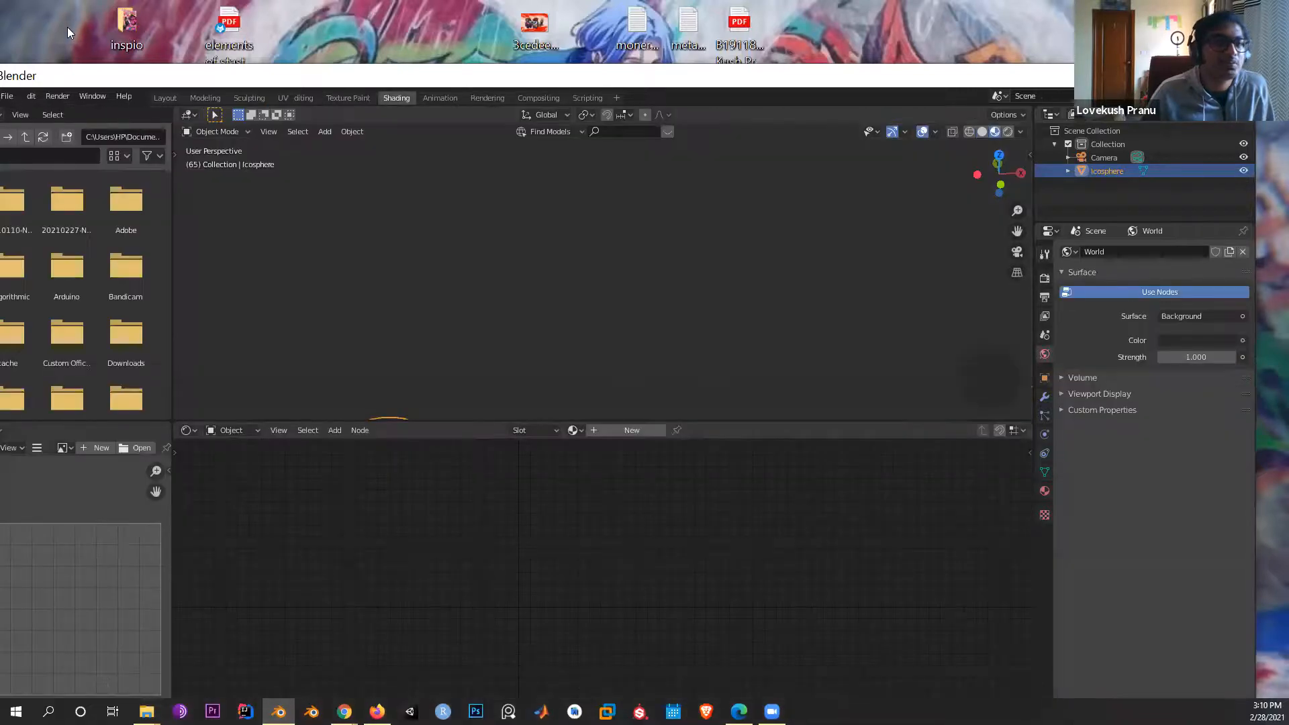
double_click(78, 75)
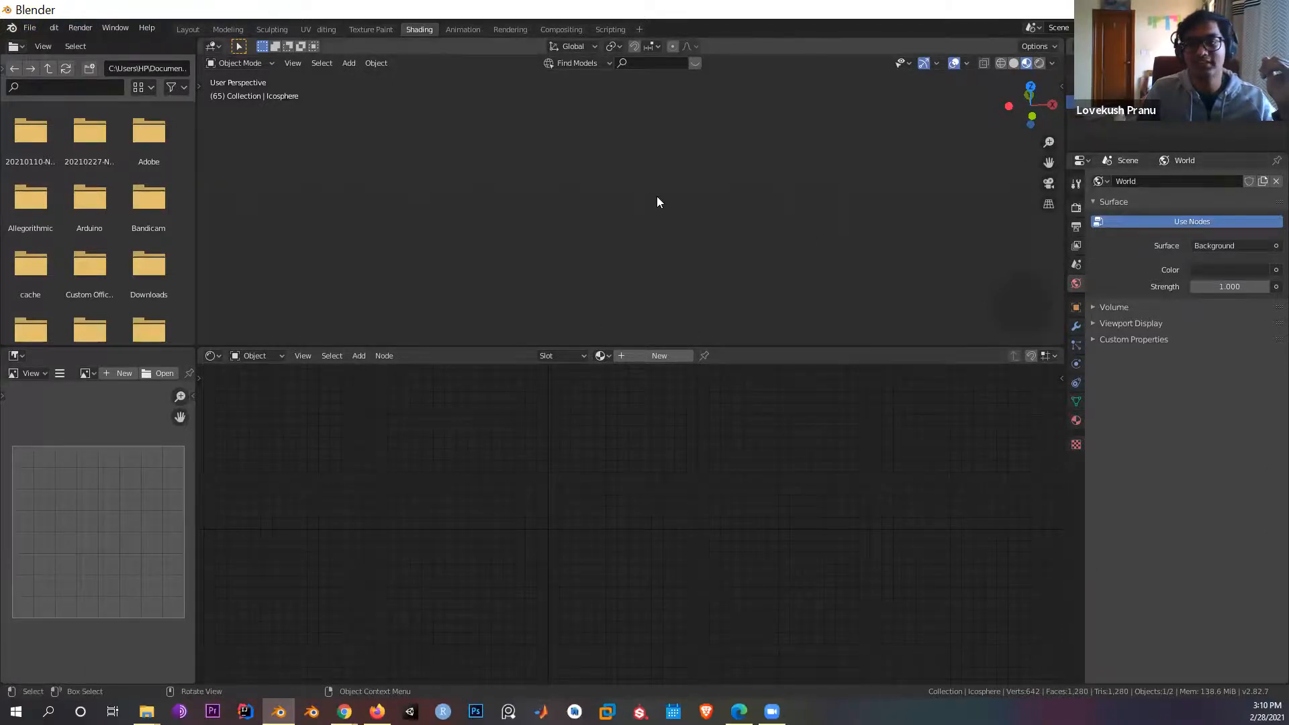
scroll(654, 195, "down", 4)
middle_click_drag(650, 192, 679, 143)
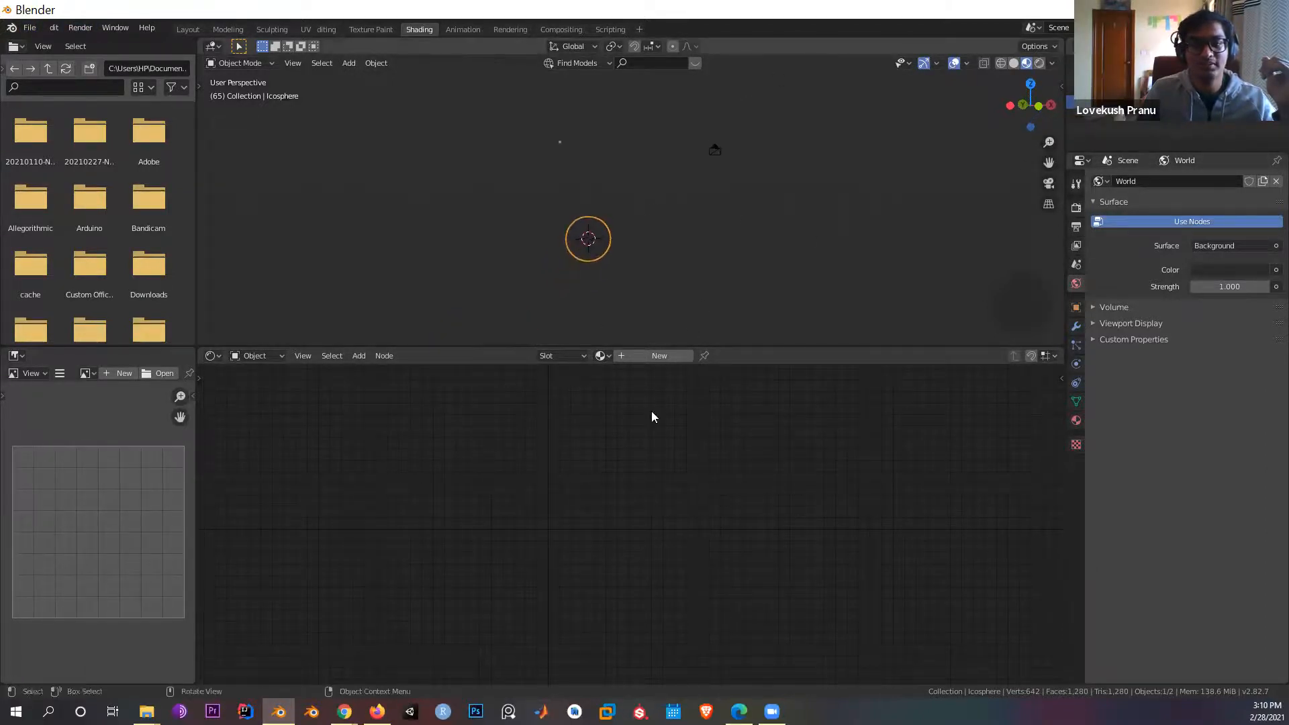
left_click(651, 356)
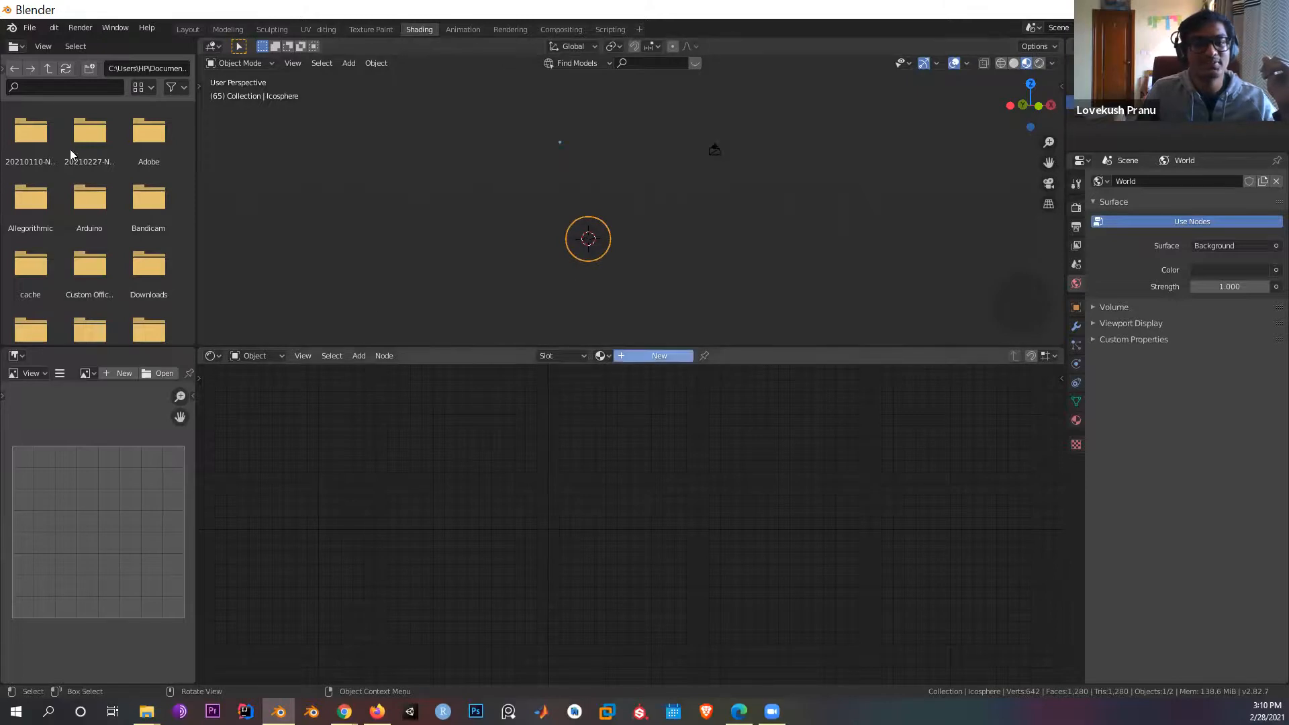
Step: Open the add-on preferences and locate the Node Wrangler add-on in the list
left_click(29, 29)
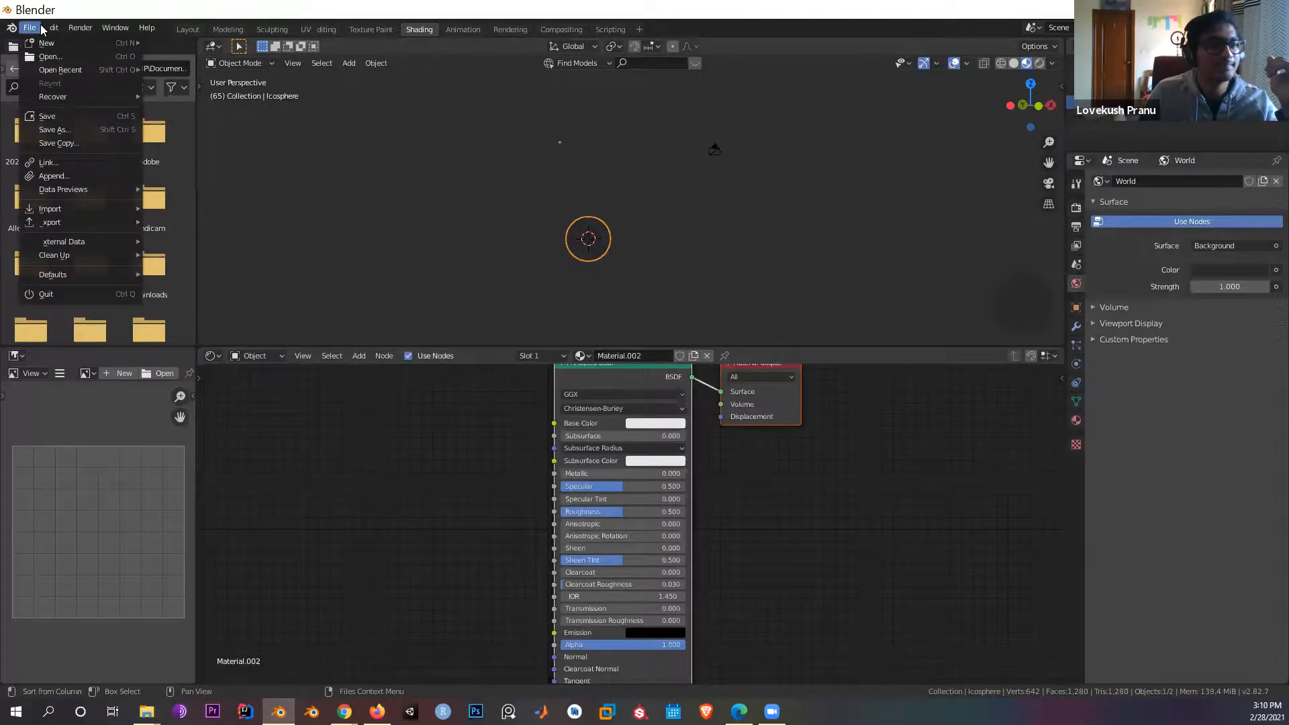
mouse_move(111, 27)
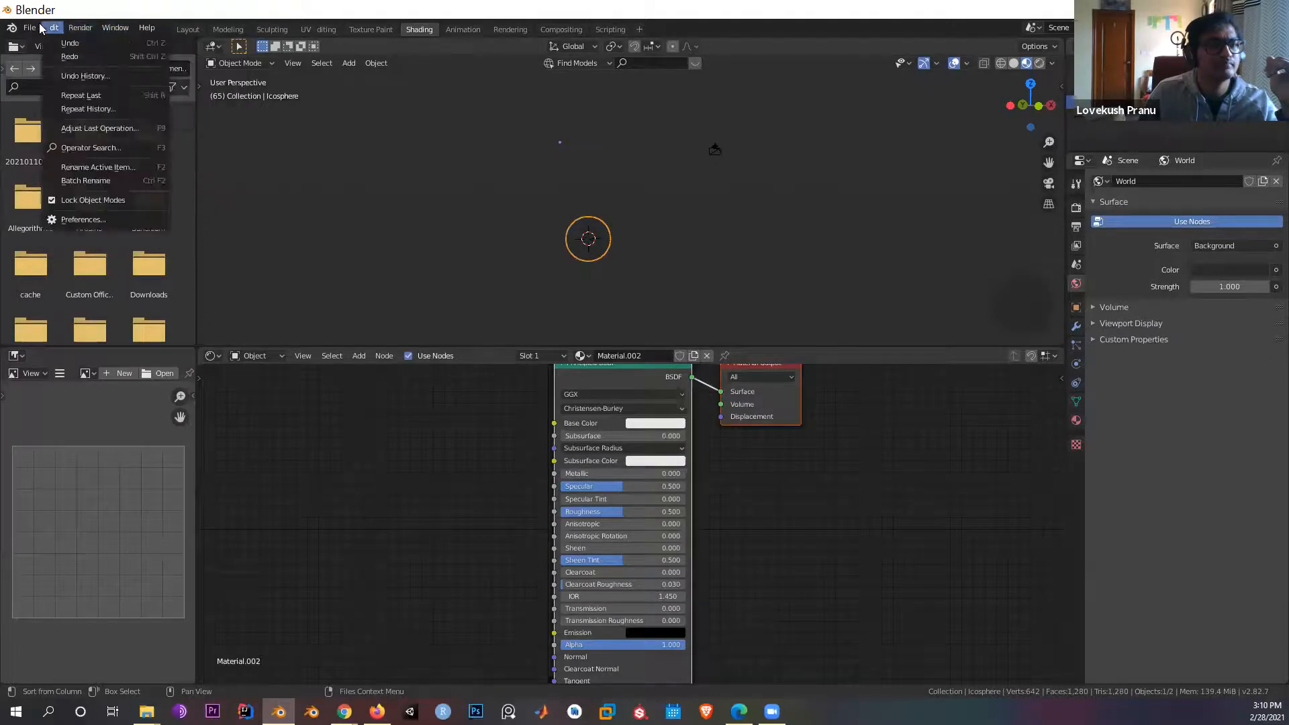
mouse_move(46, 26)
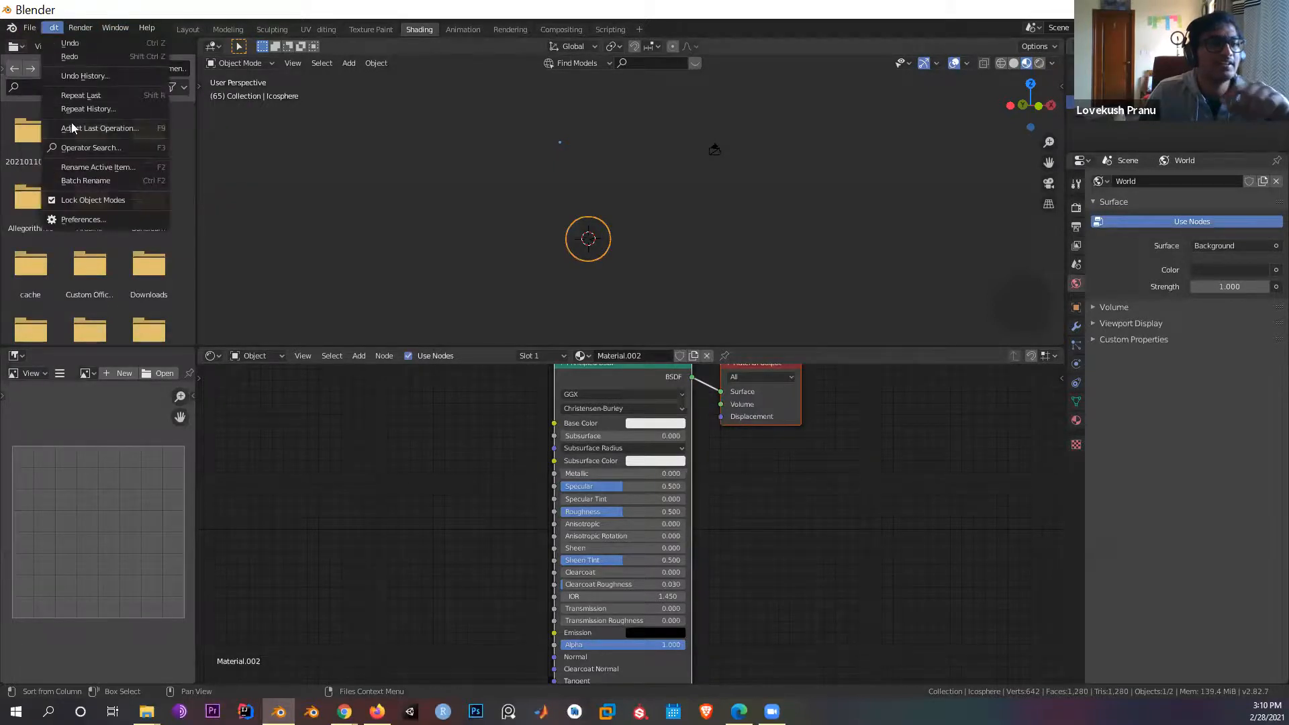
left_click(79, 221)
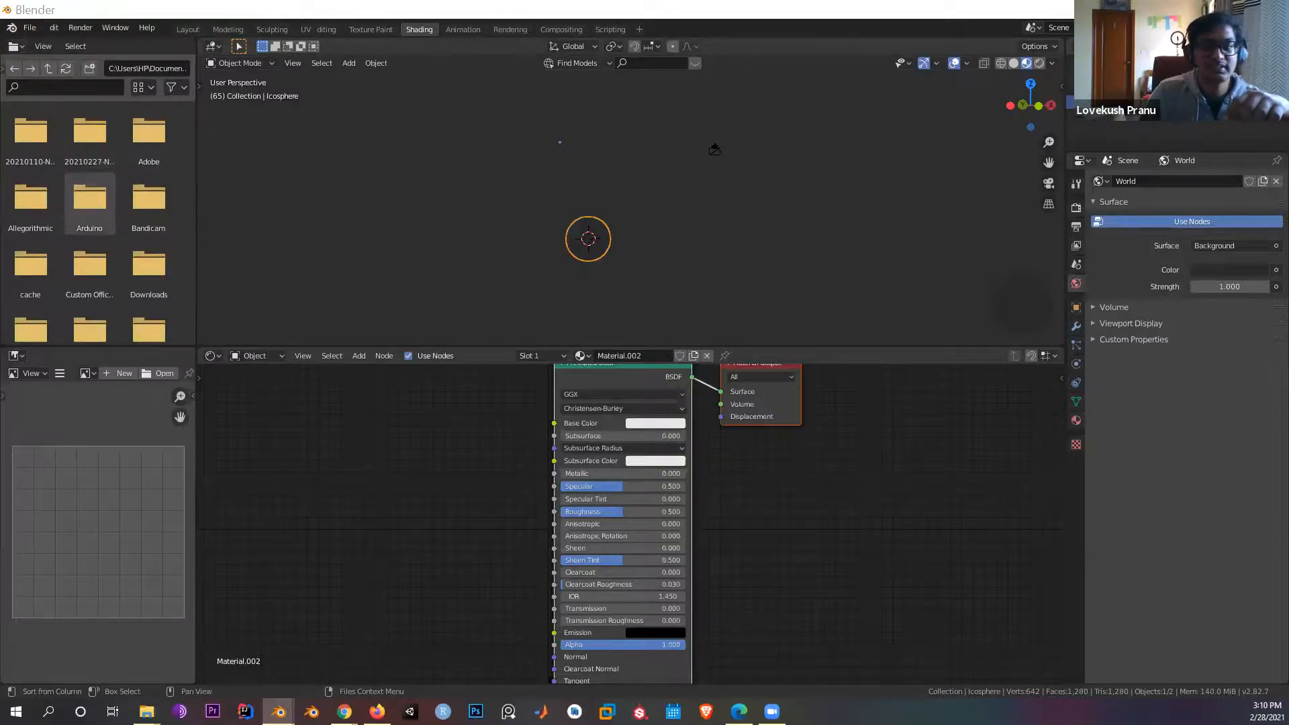
scroll(460, 303, "down", 10)
scroll(461, 306, "down", 10)
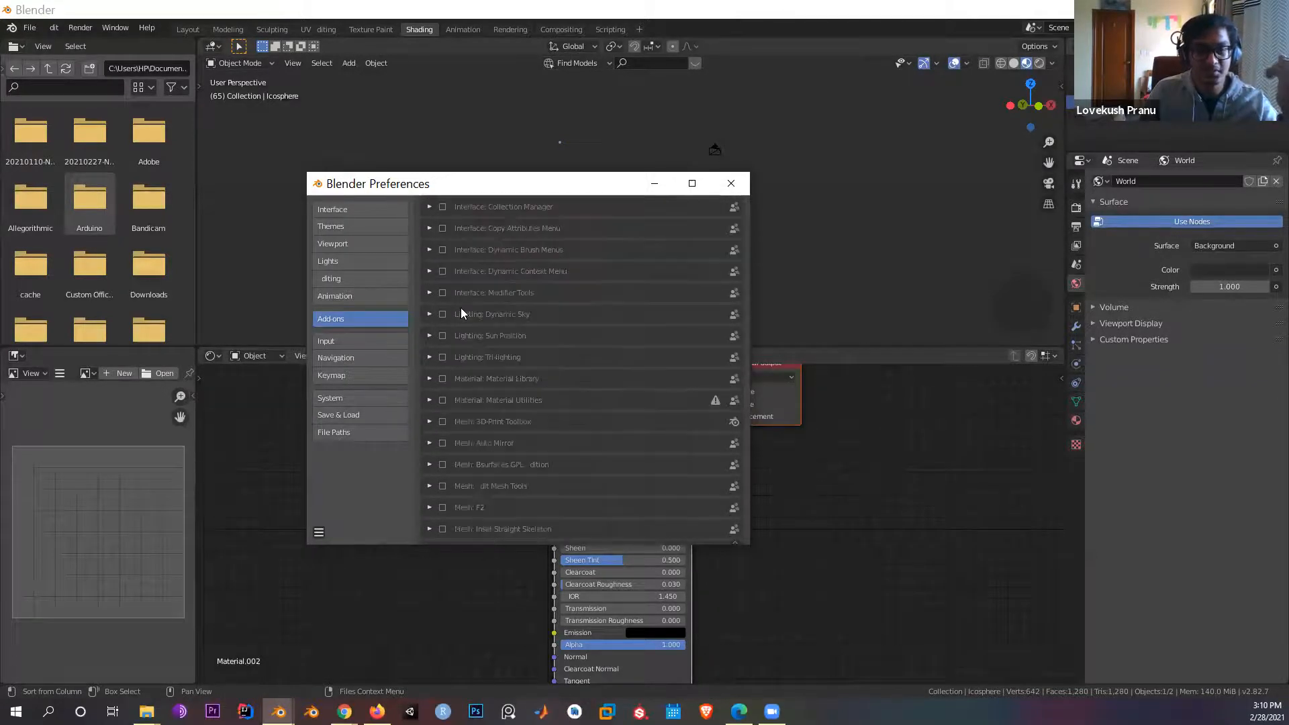
scroll(461, 307, "down", 5)
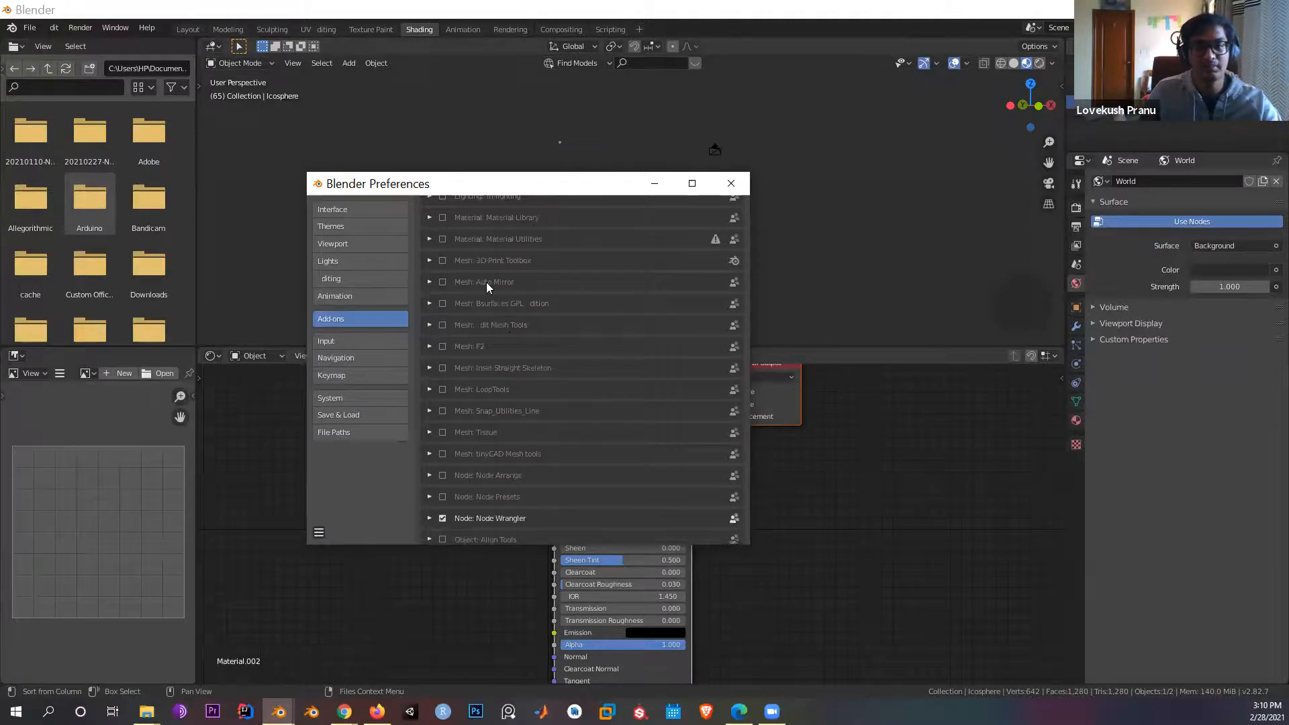
Step: Filter the whole add-on list with the search text NOD to find the node add-ons
scroll(486, 296, "up", 8)
scroll(548, 427, "up", 15)
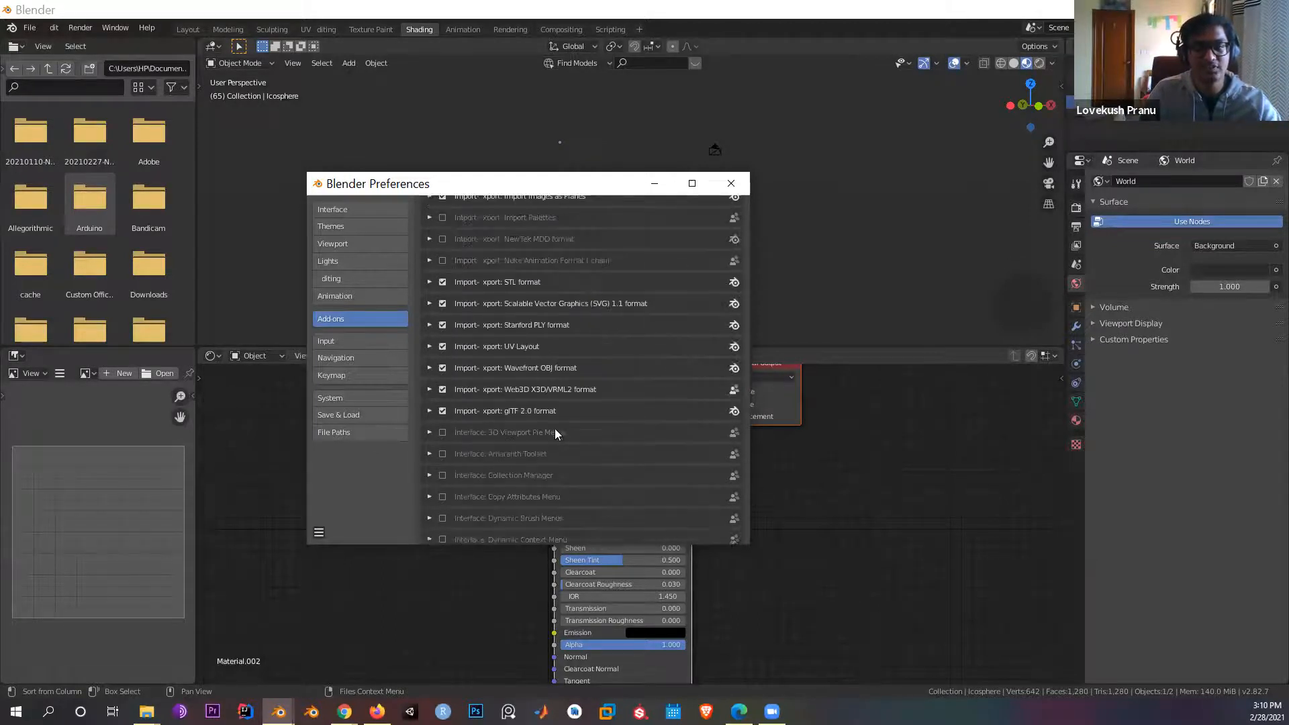
scroll(555, 429, "up", 8)
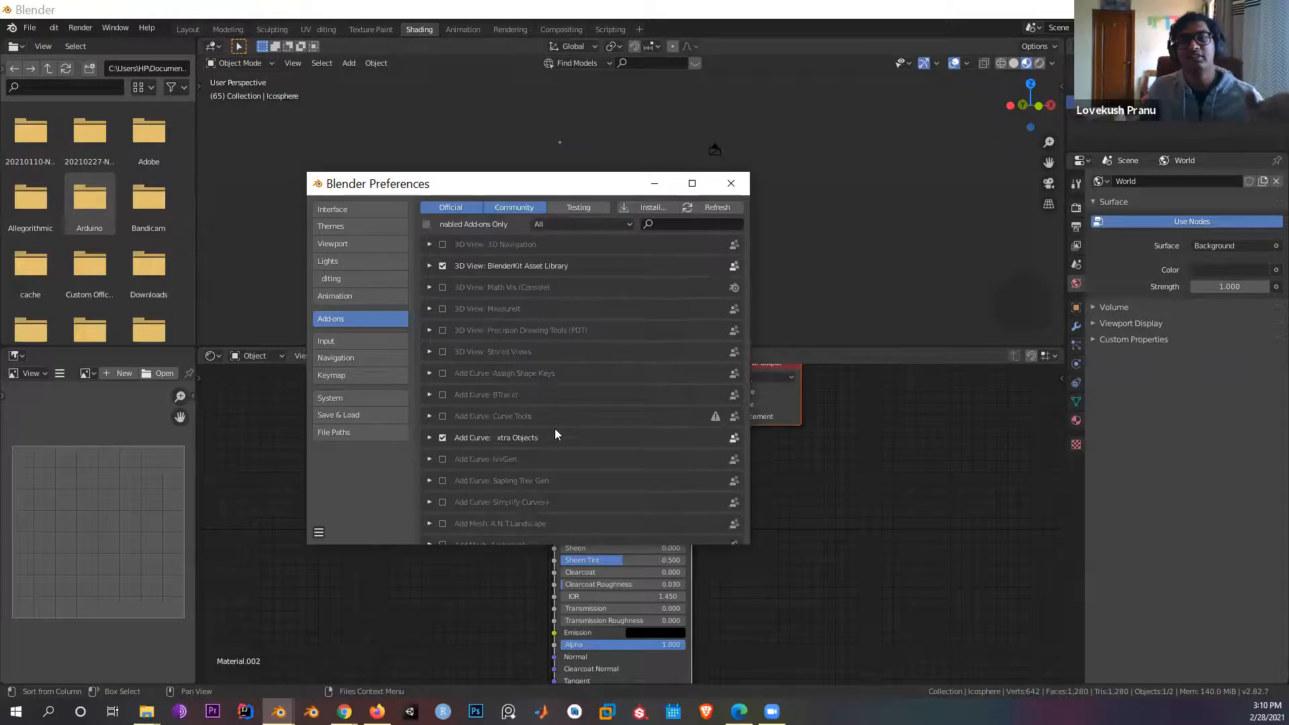
left_click(677, 223)
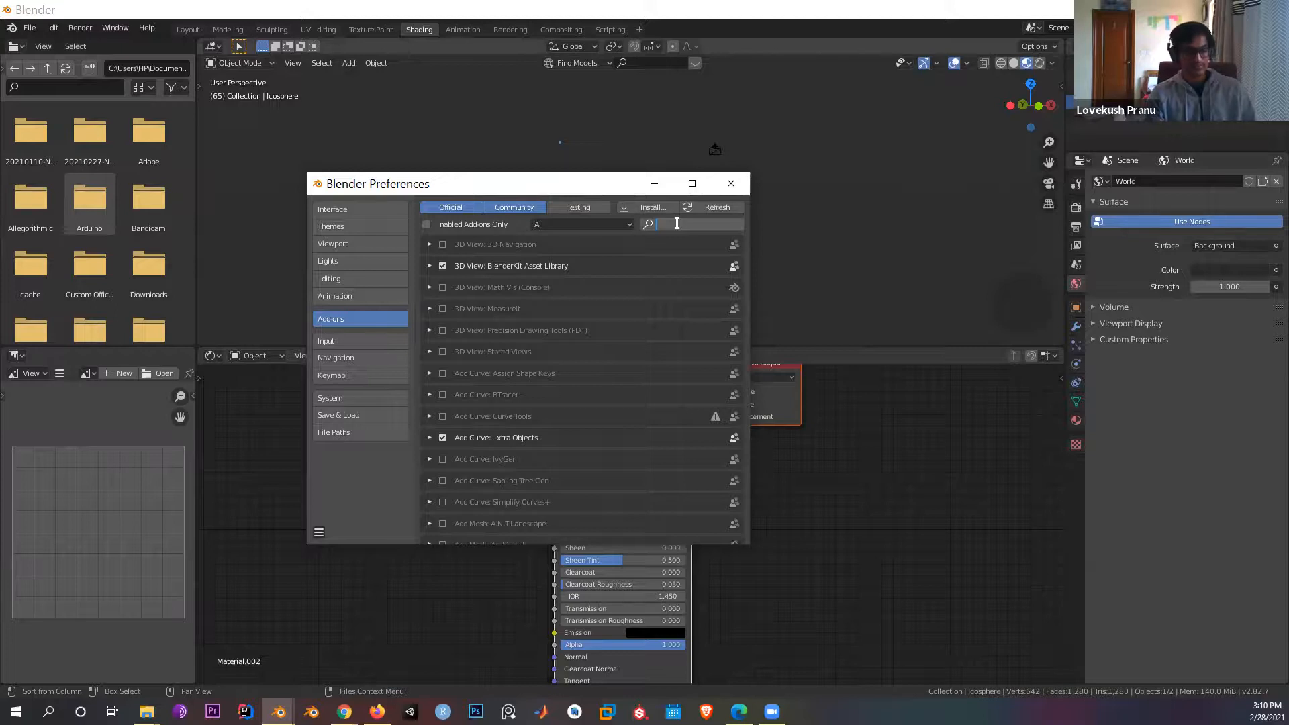
type("NOD")
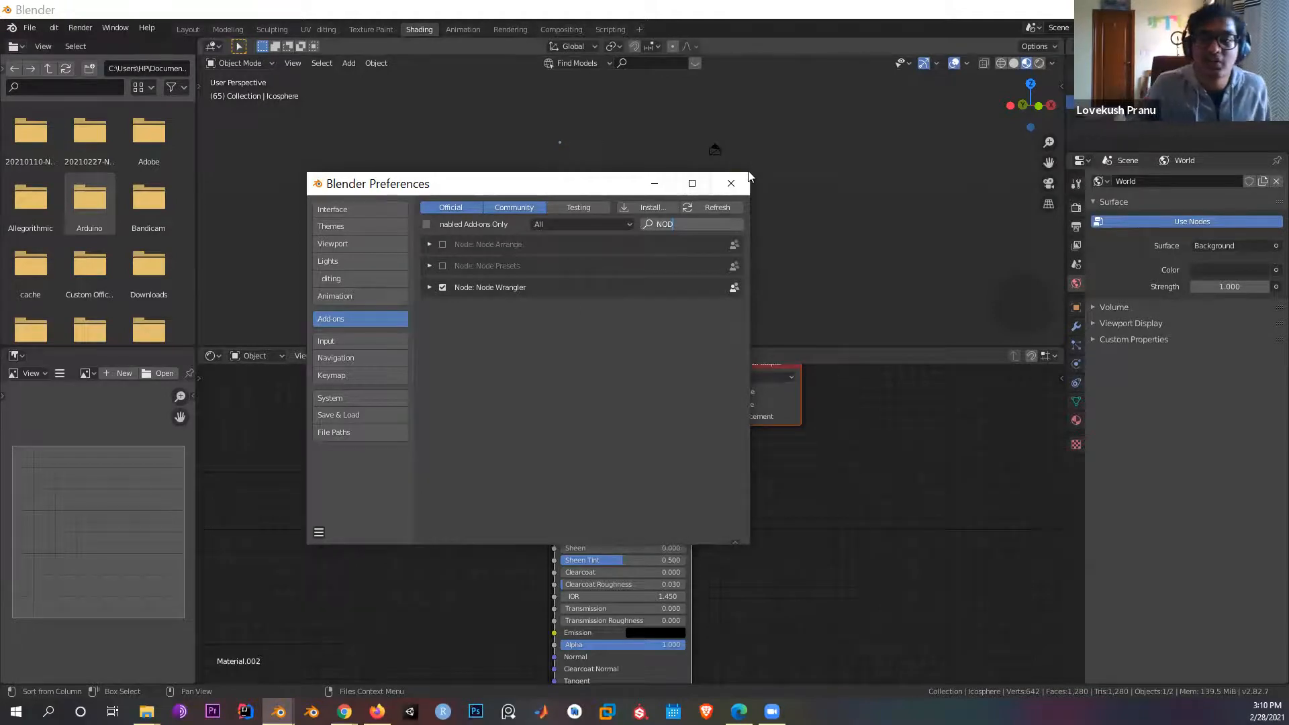
Step: Close the preferences window and return to the icosphere's material nodes
left_click(731, 184)
scroll(470, 464, "down", 2)
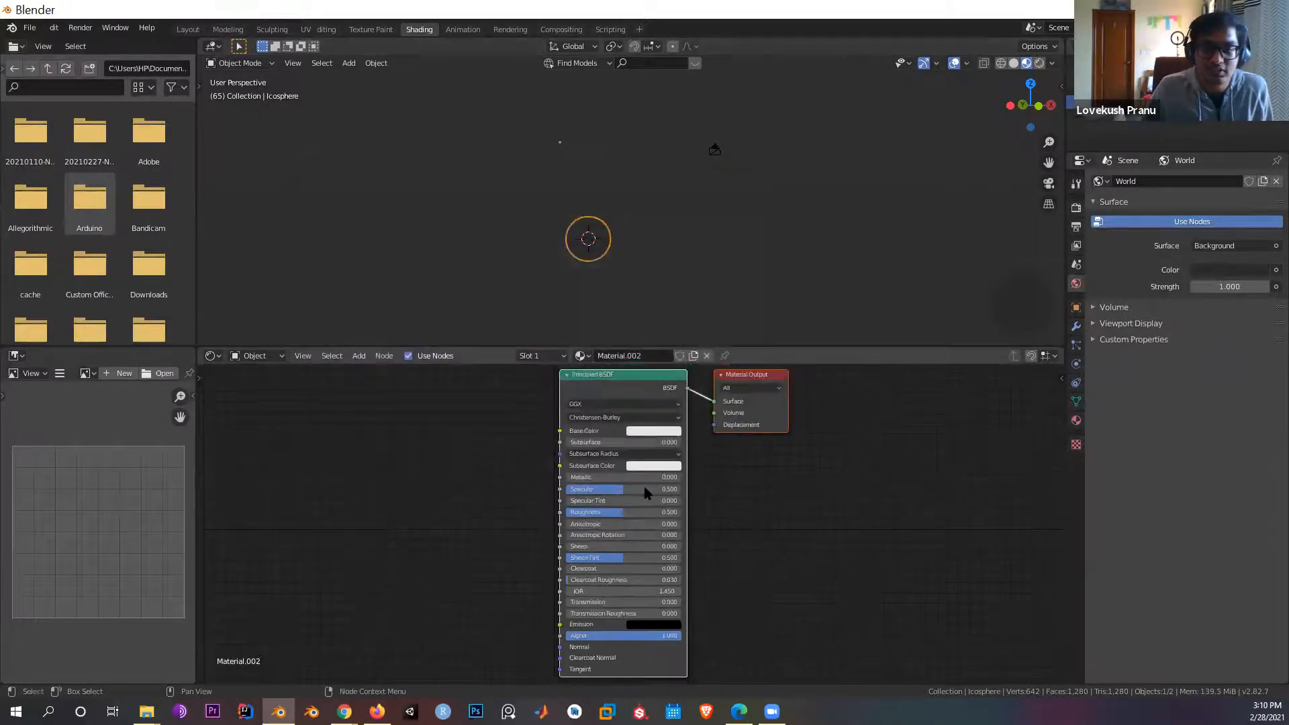
key("shift+a")
left_click(436, 451)
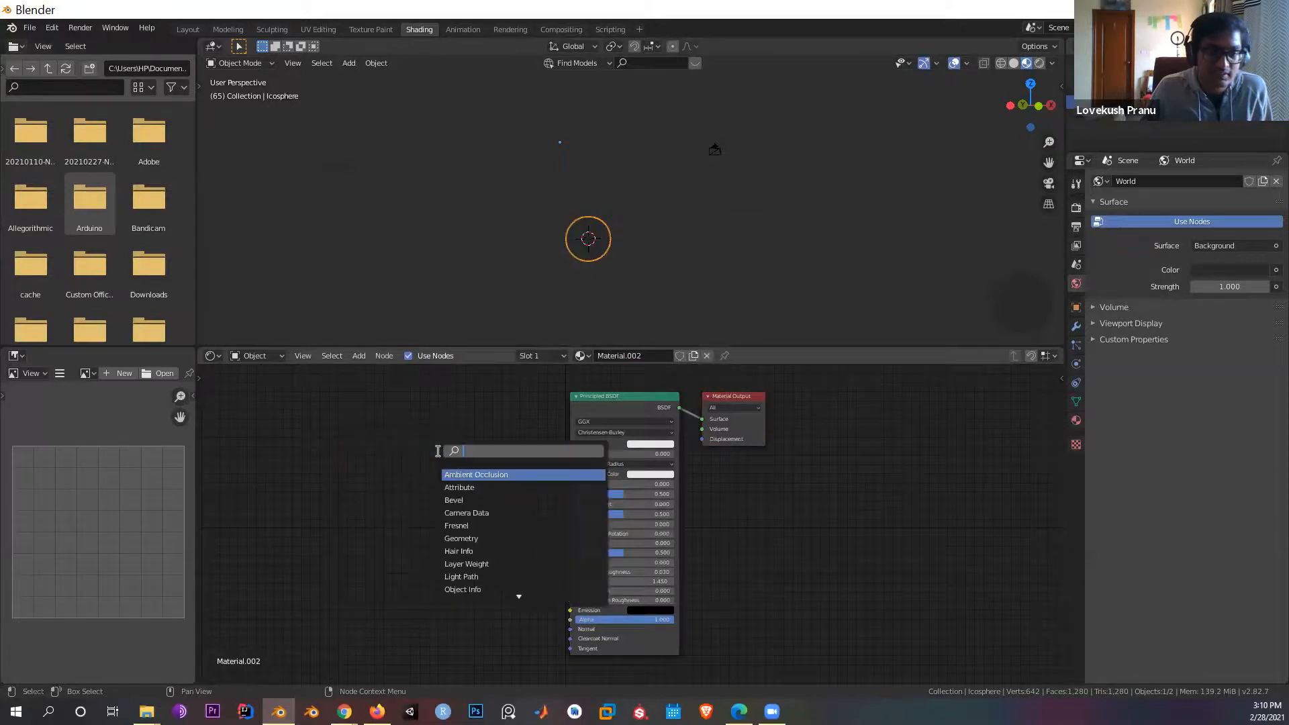
type("image")
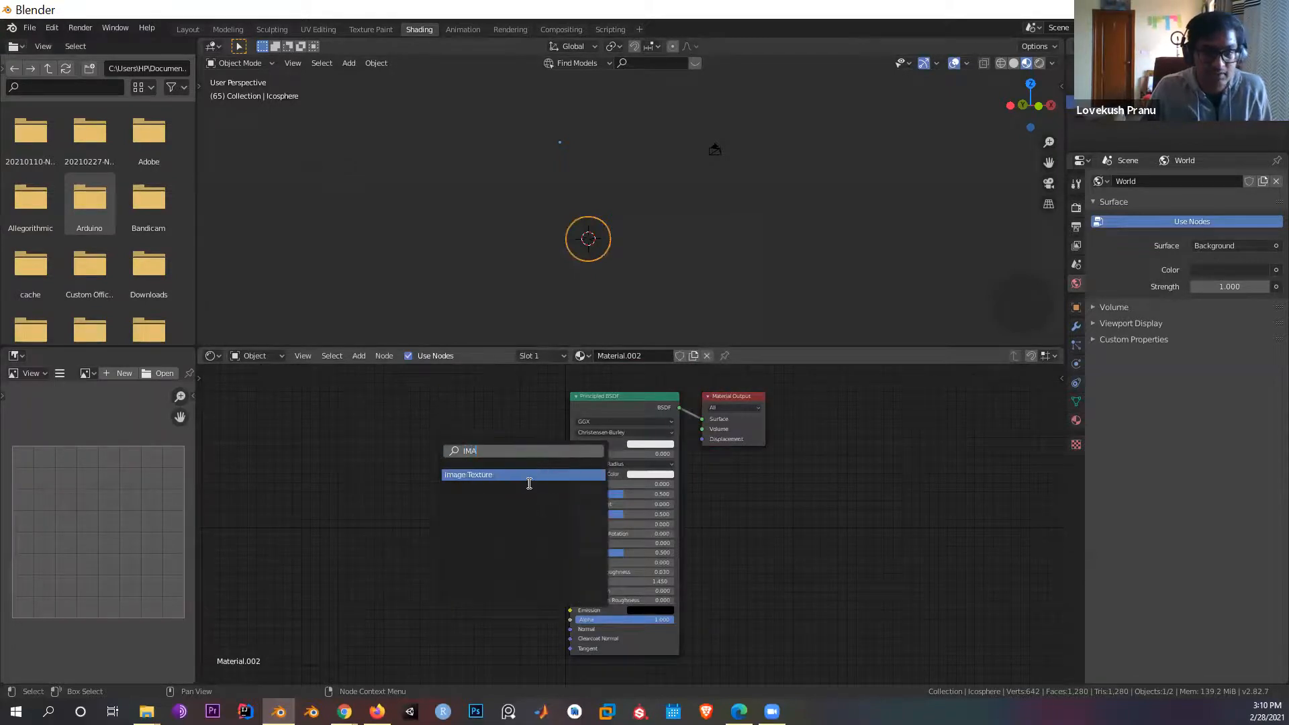
left_click(528, 478)
left_click(457, 466)
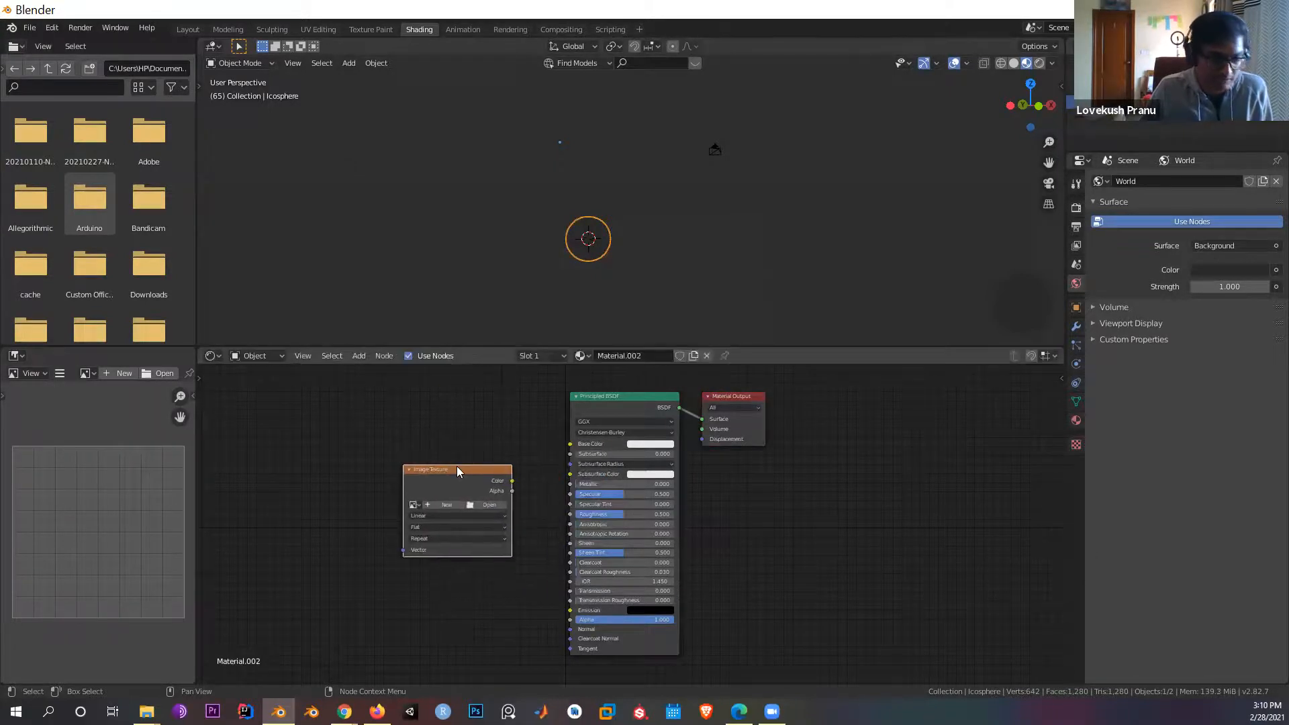
key("Delete")
Step: Add a Musgrave Texture node to the icosphere's material, placed beside the Principled BSDF node's input side
key("shift+a")
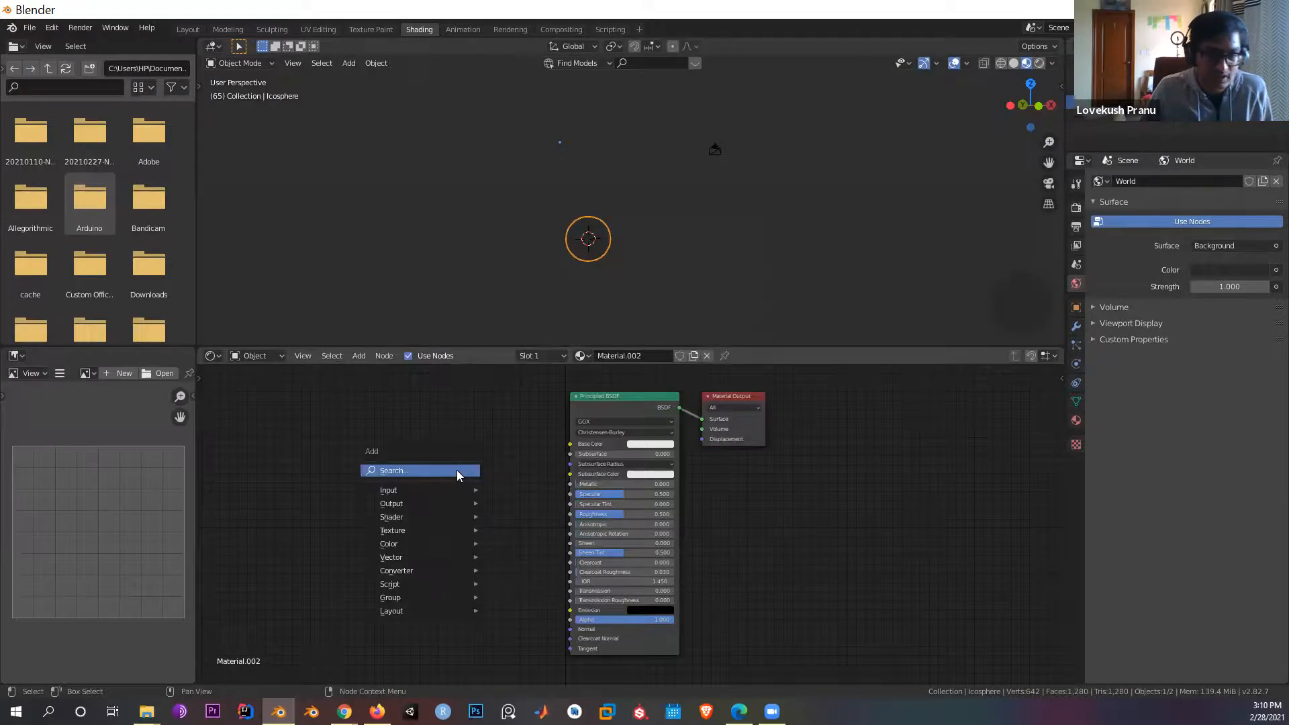
left_click(458, 471)
type("musgrave")
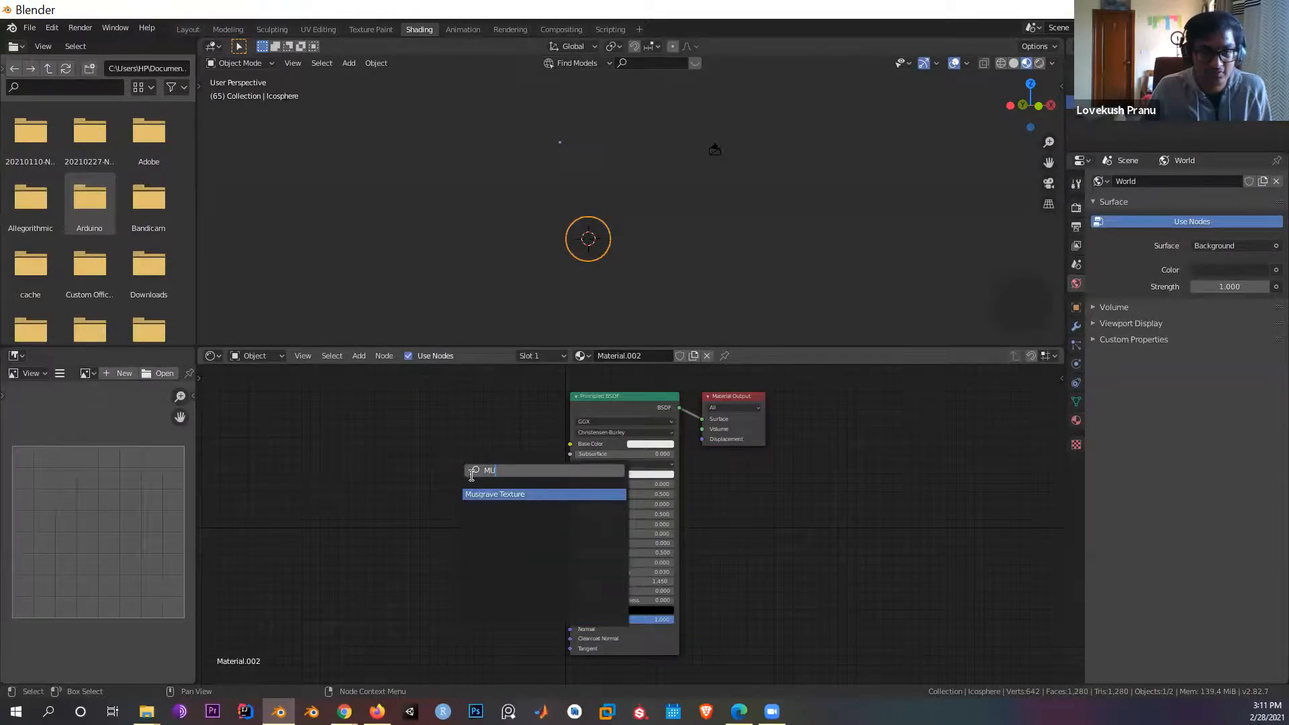
left_click(519, 495)
left_click(369, 471)
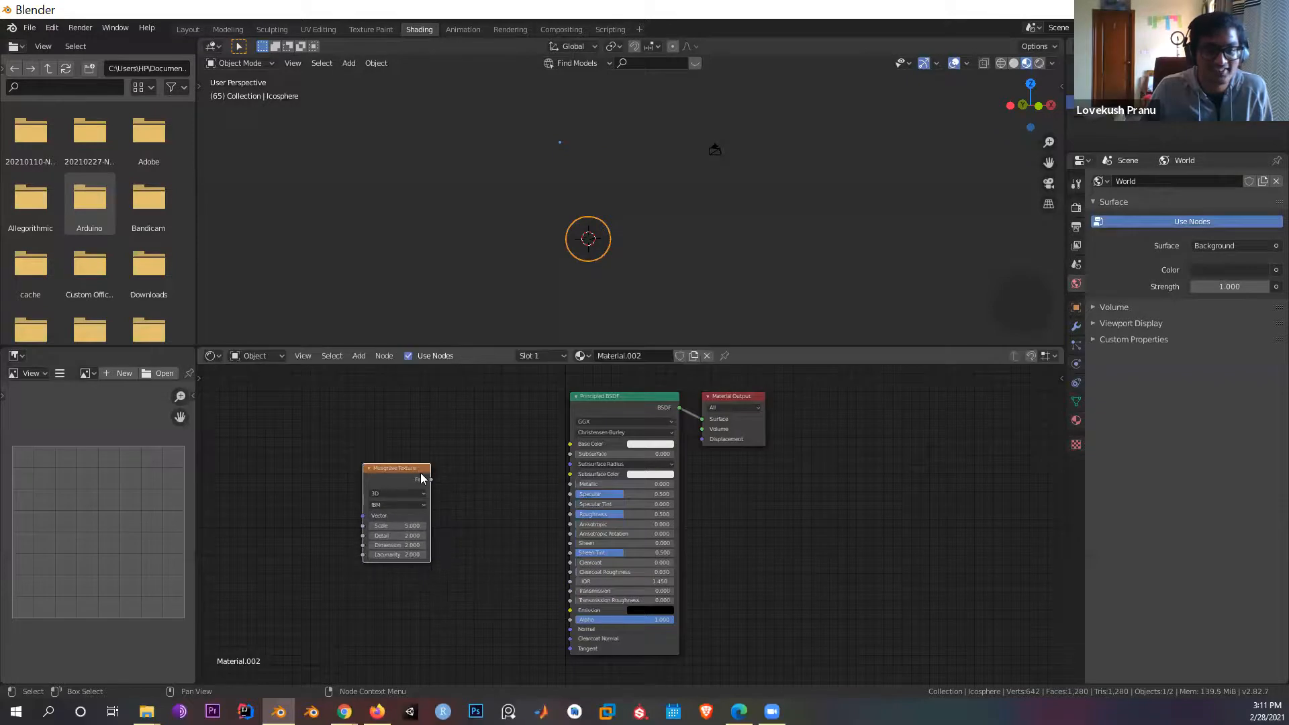
left_click(491, 405)
Step: Add a sun light to the scene and move it up and to one side of the icosphere
scroll(611, 264, "up", 2)
middle_click_drag(611, 264, 653, 186, "shift")
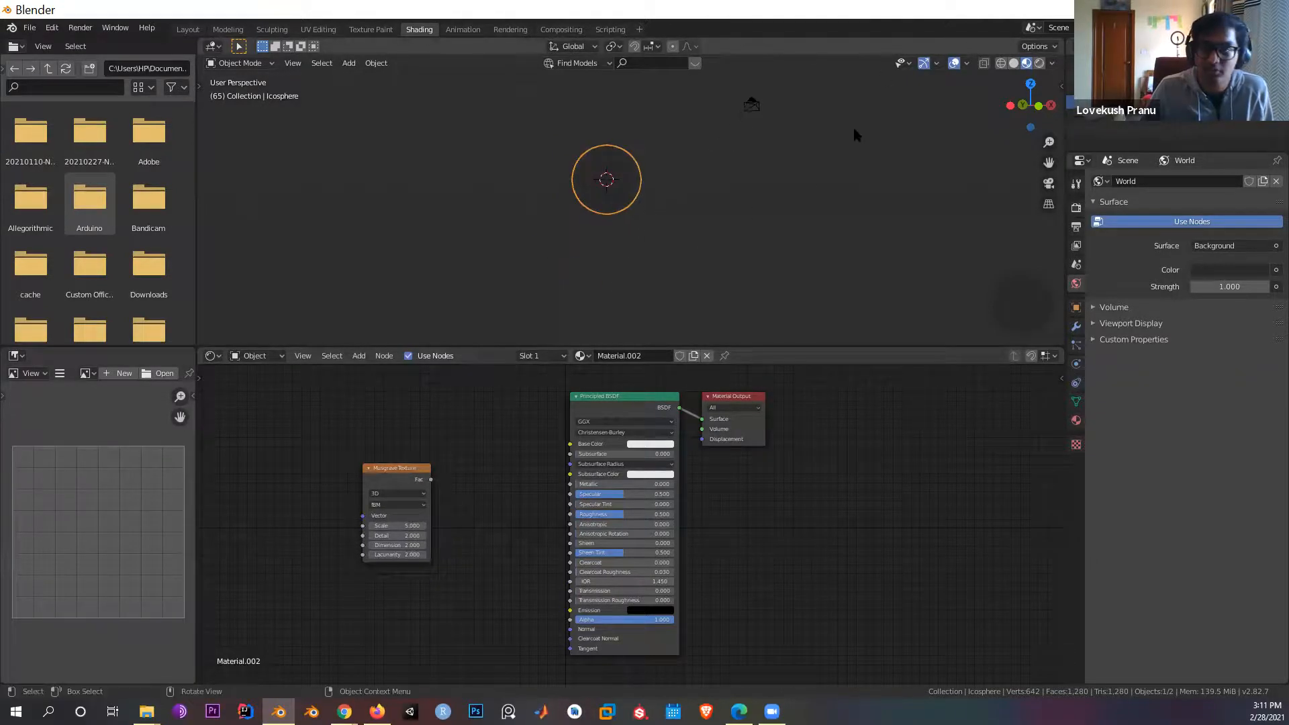
key("shift+a")
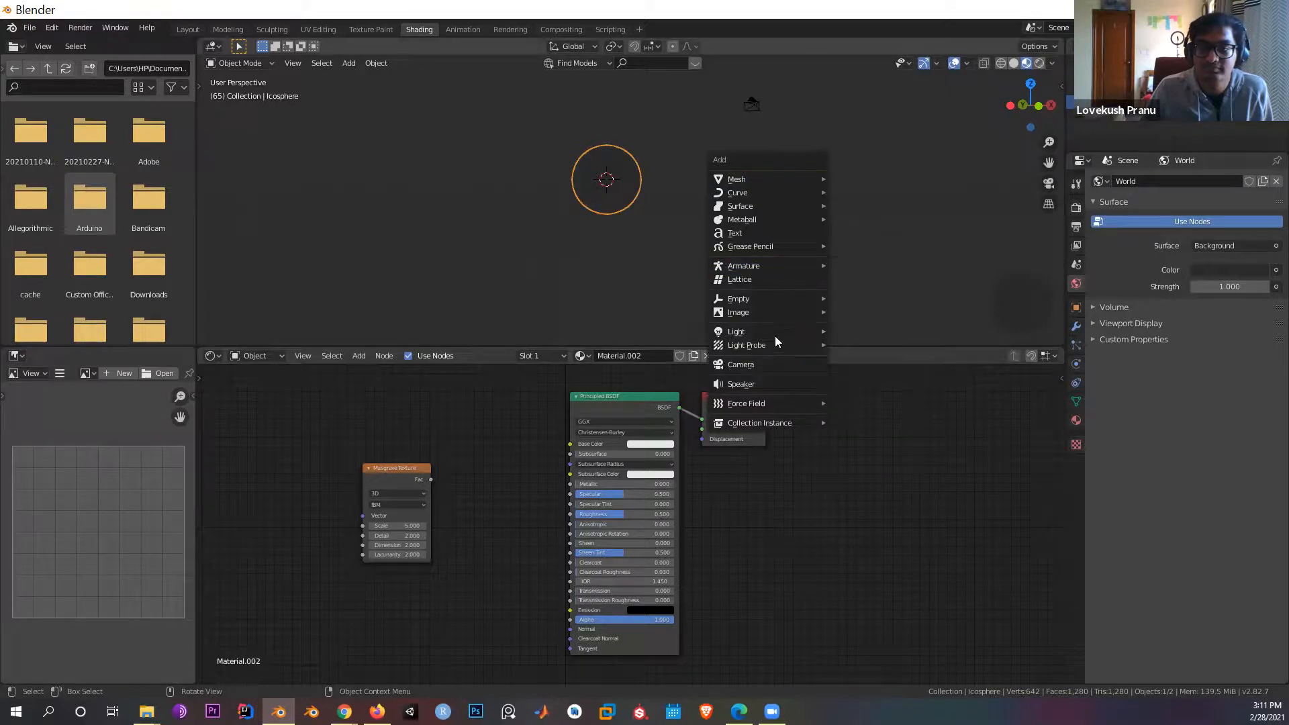
mouse_move(775, 336)
left_click(847, 349)
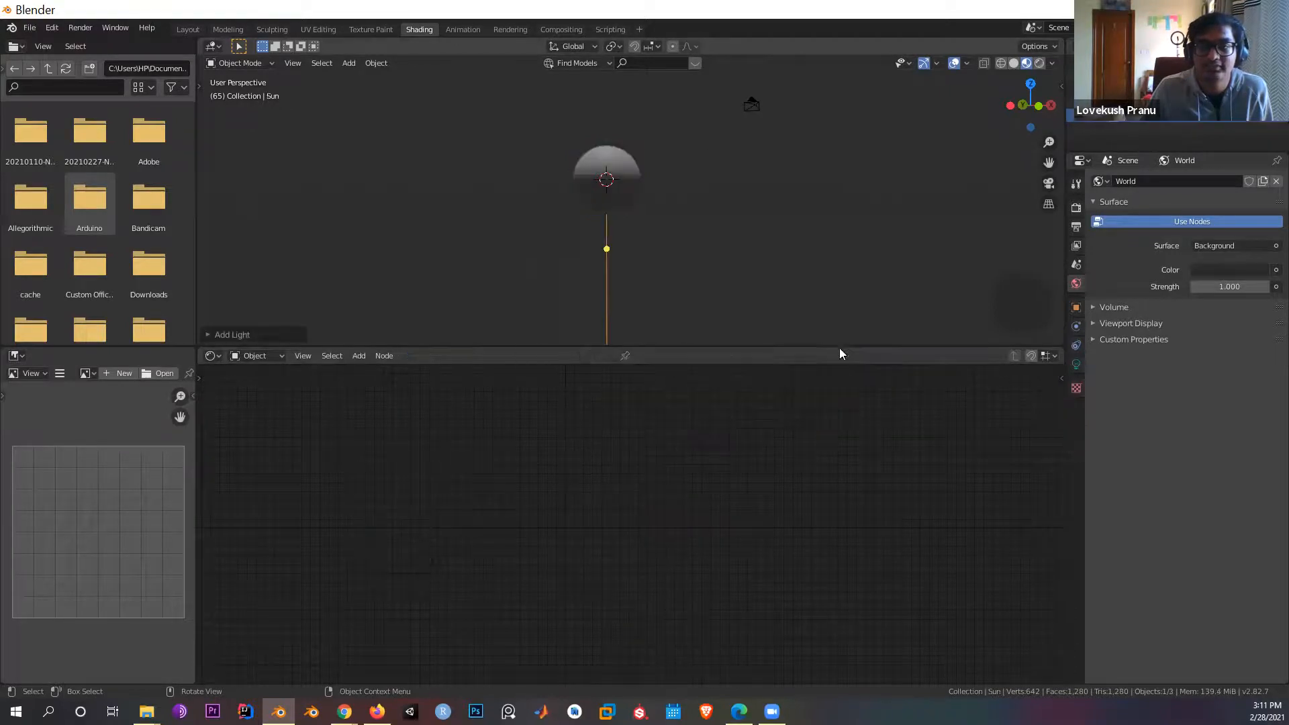
key("g")
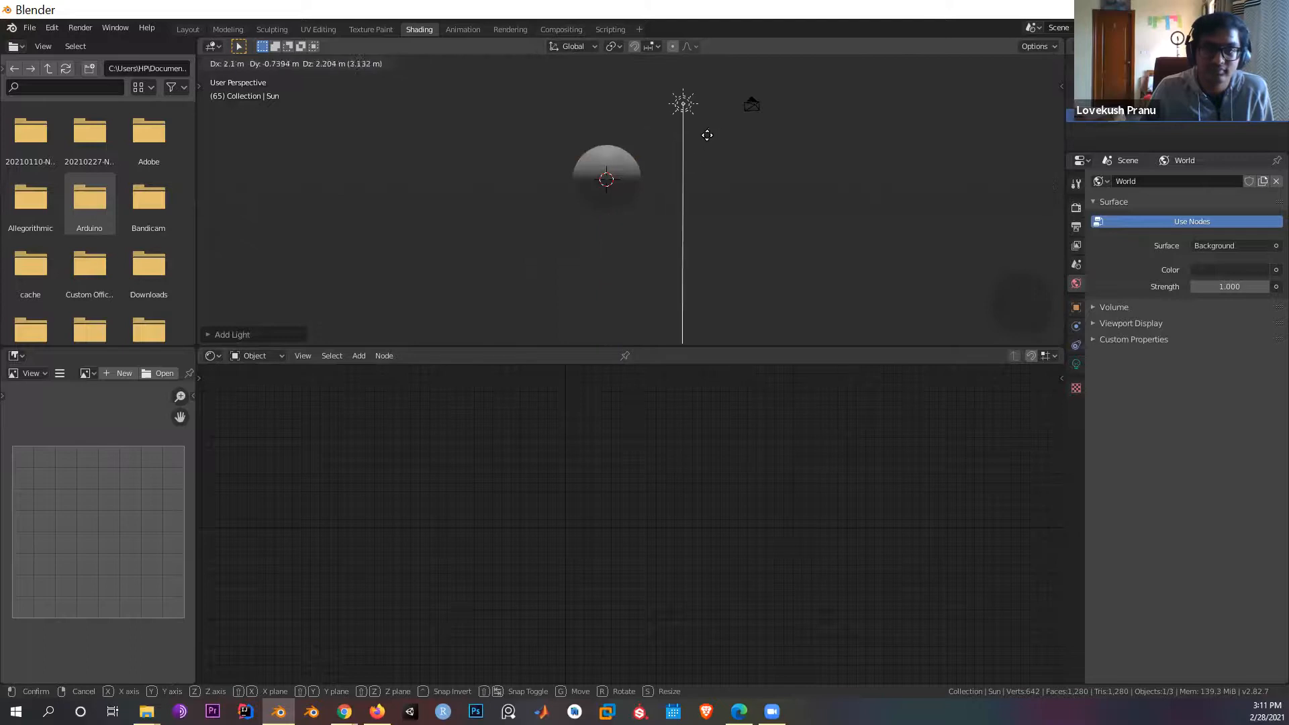
left_click(711, 131)
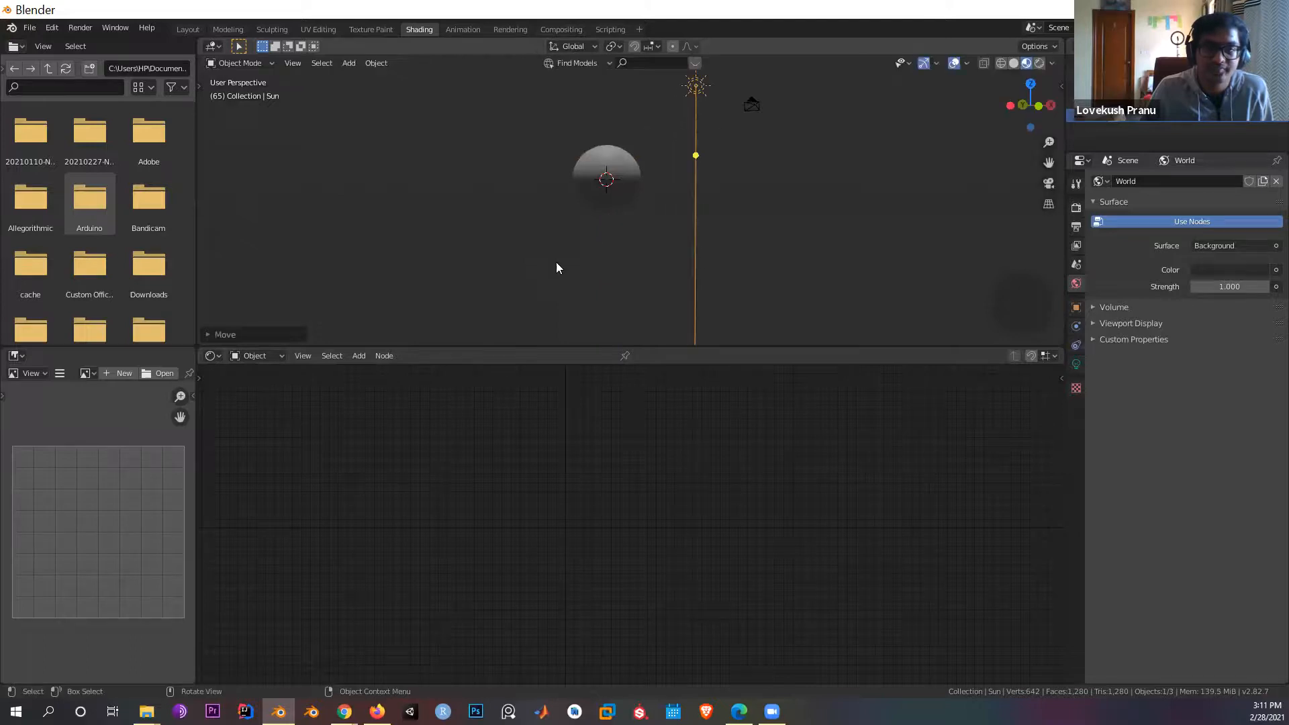
Step: Preview the Musgrave Texture on the icosphere with the Node Wrangler viewer and return the material output to the Principled BSDF
left_click(606, 176)
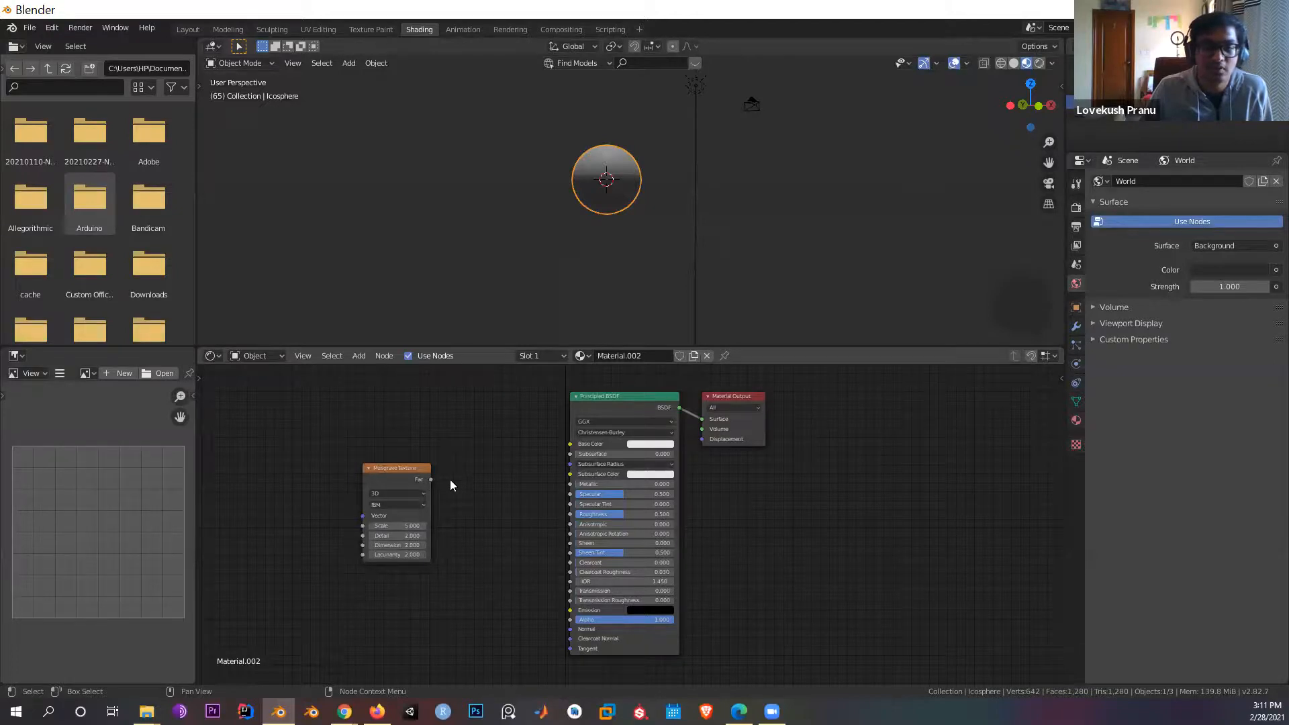
scroll(612, 489, "down", 1)
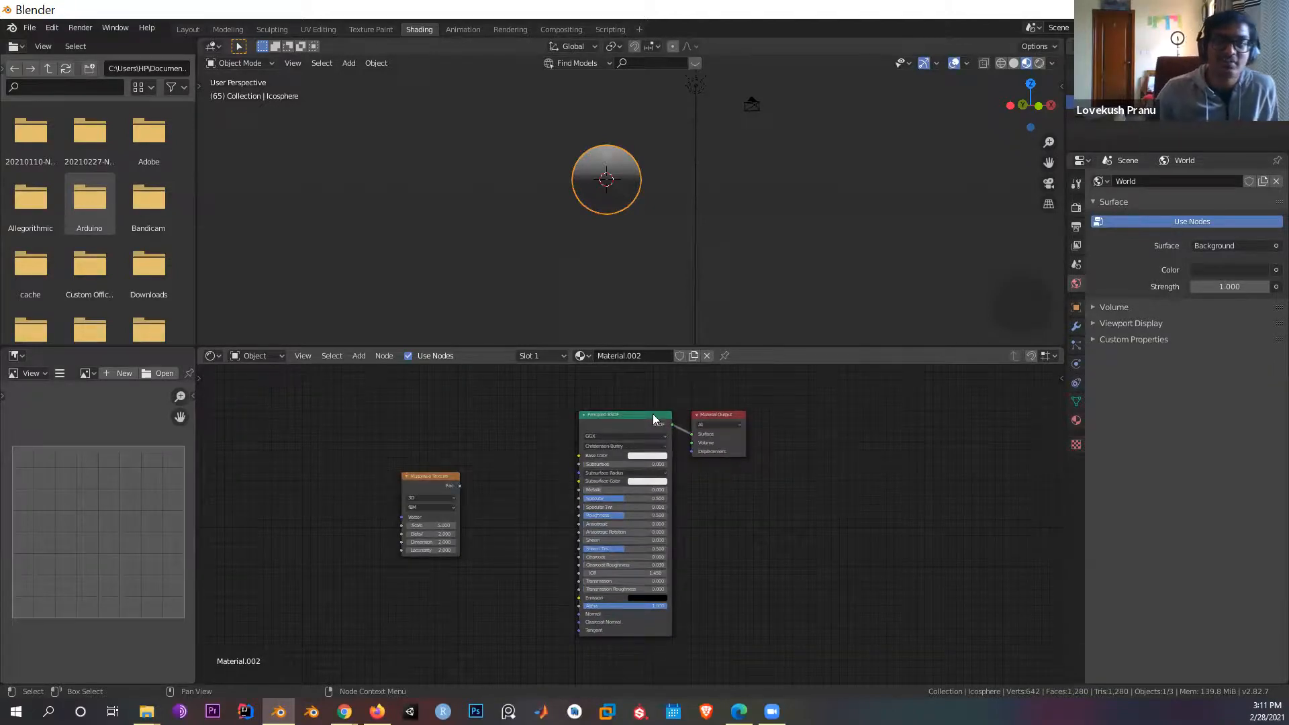
left_click(416, 489, "ctrl+shift")
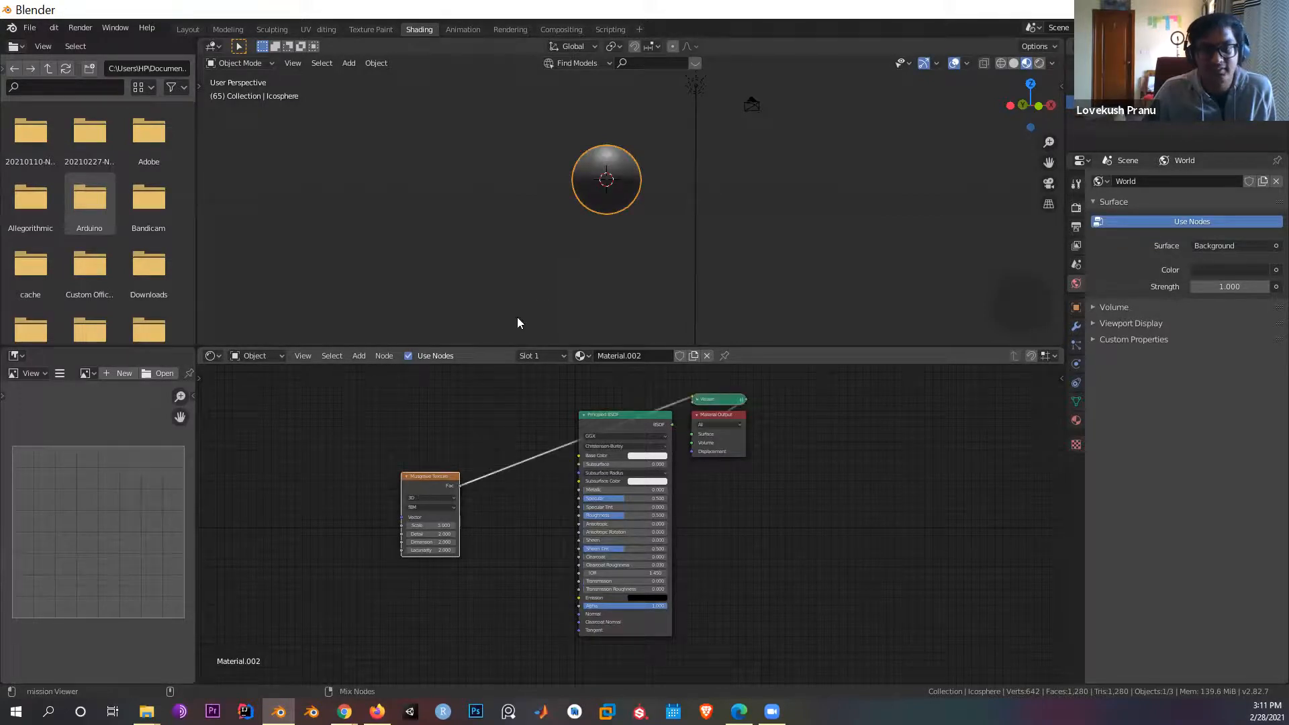
scroll(655, 202, "up", 4)
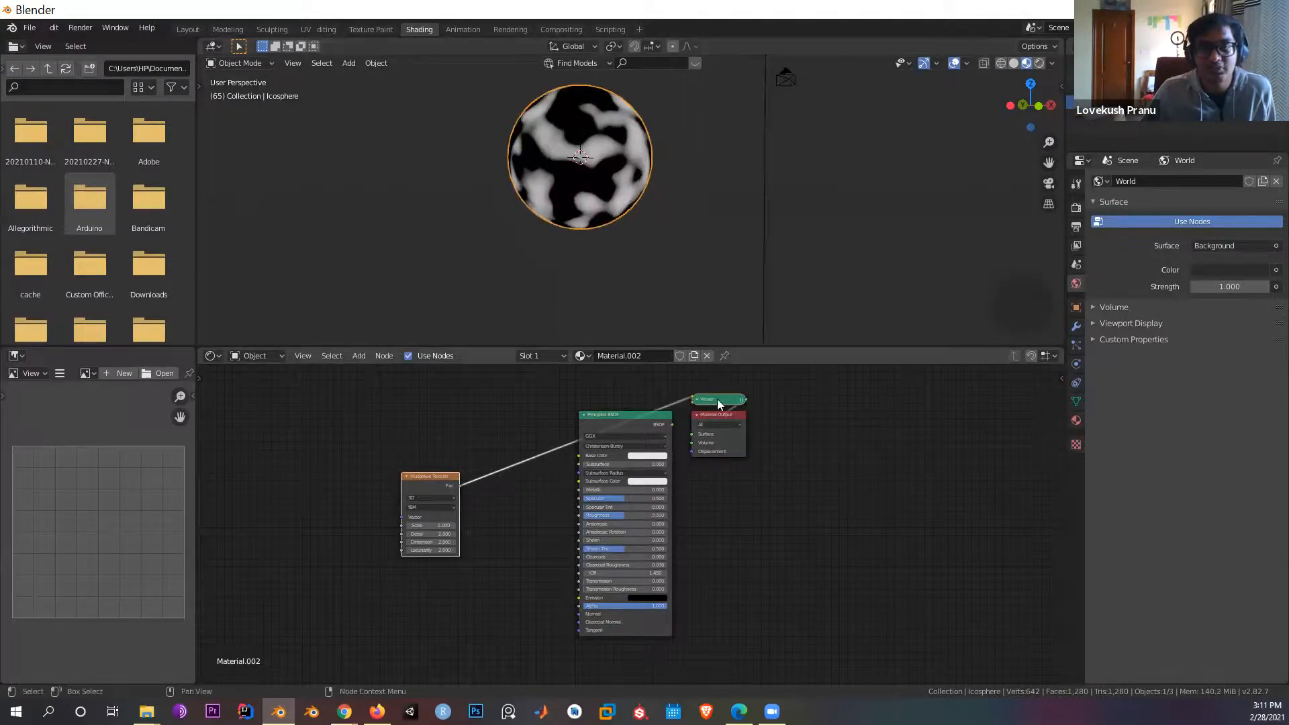
left_click(614, 425, "ctrl+shift")
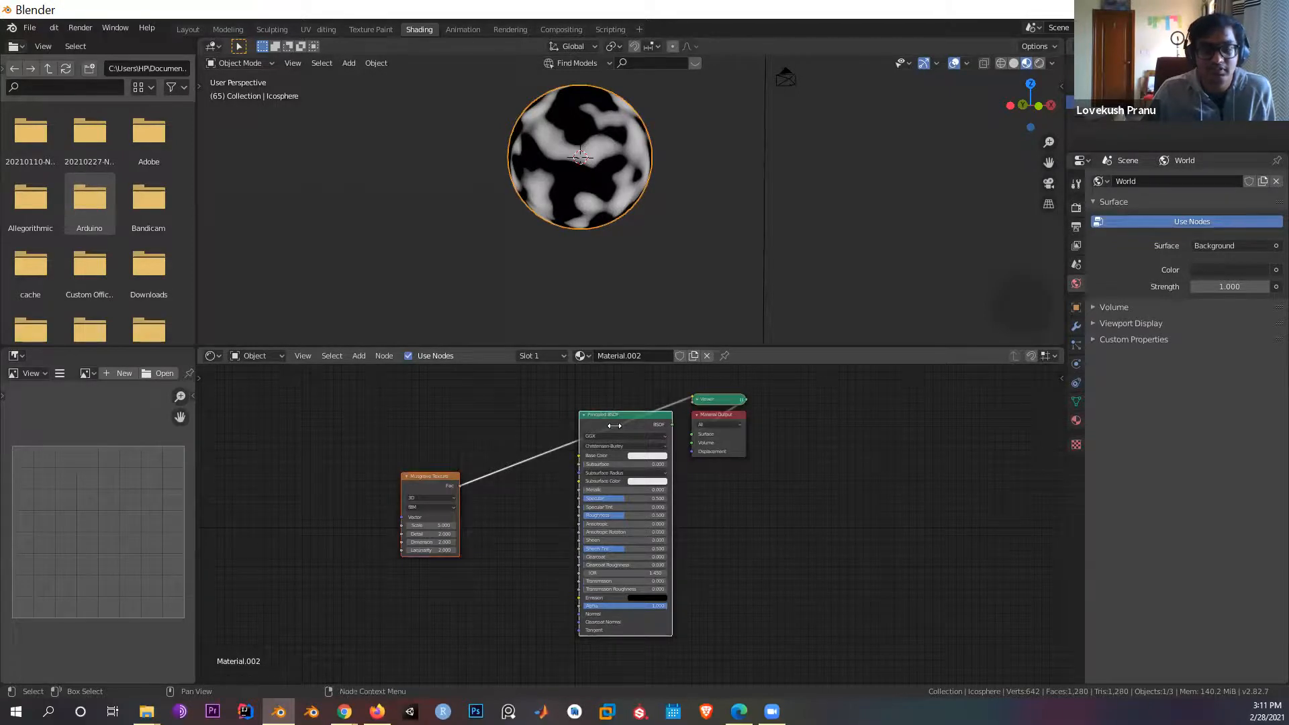
left_click(614, 426, "ctrl+shift")
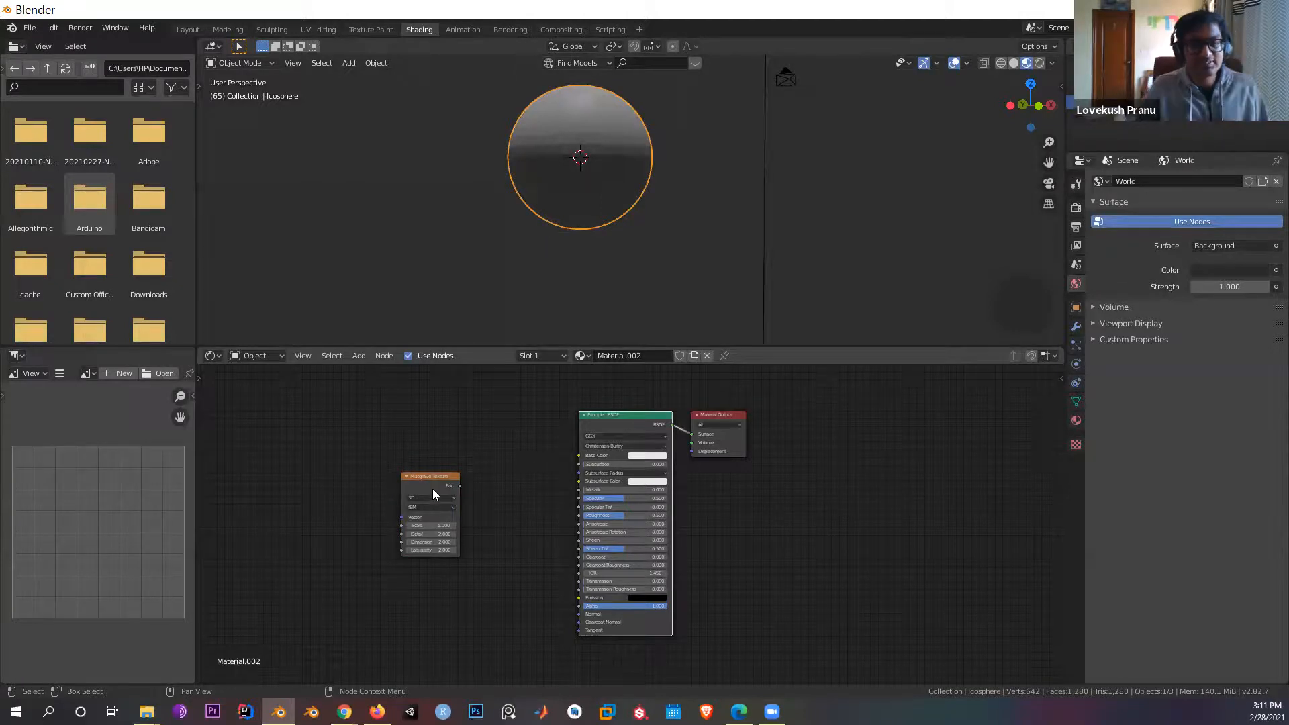
Step: Switch to the Layout workspace and collapse the Active Tool section of the sidebar
left_click(187, 29)
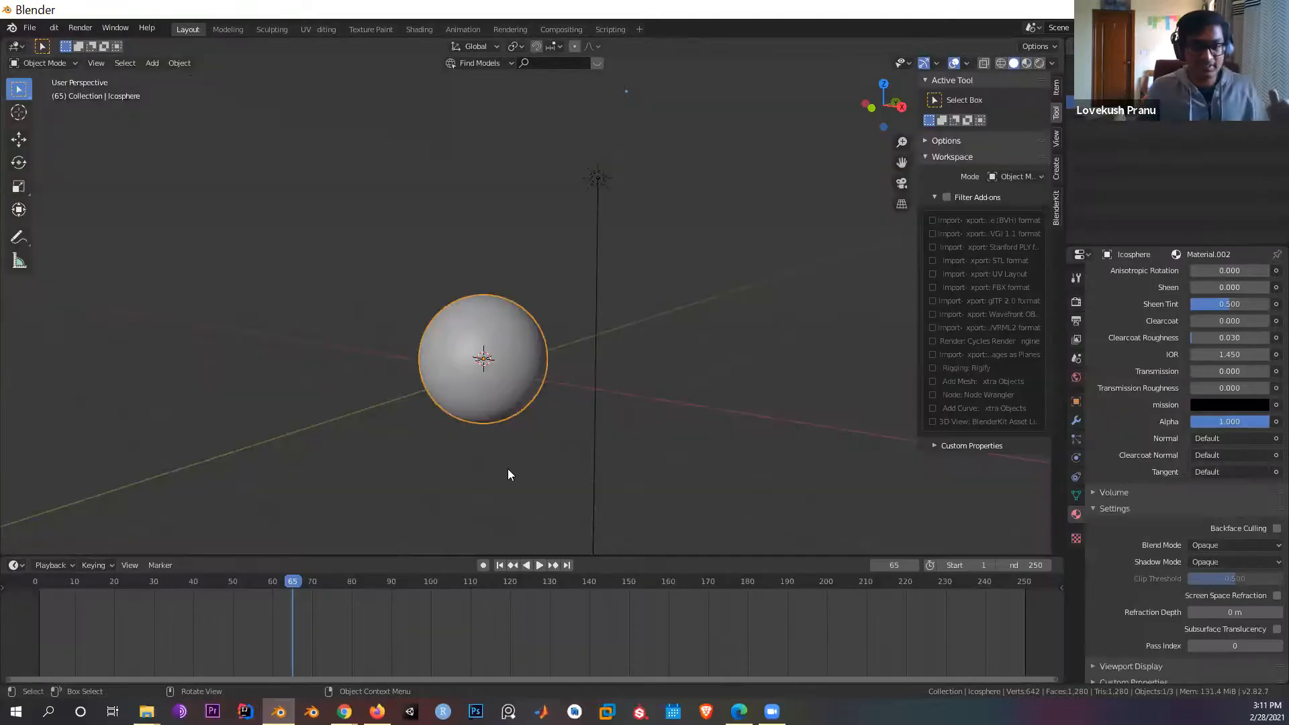
scroll(366, 488, "up", 3)
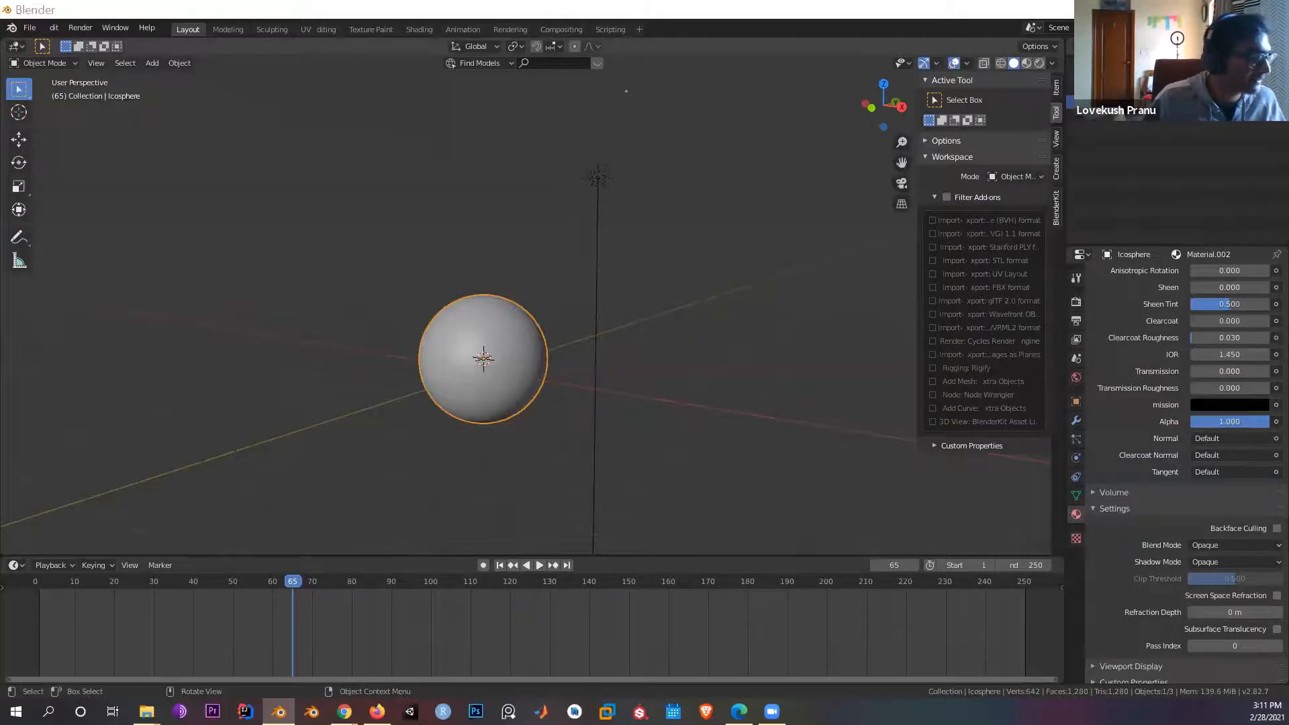
key("alt+Tab")
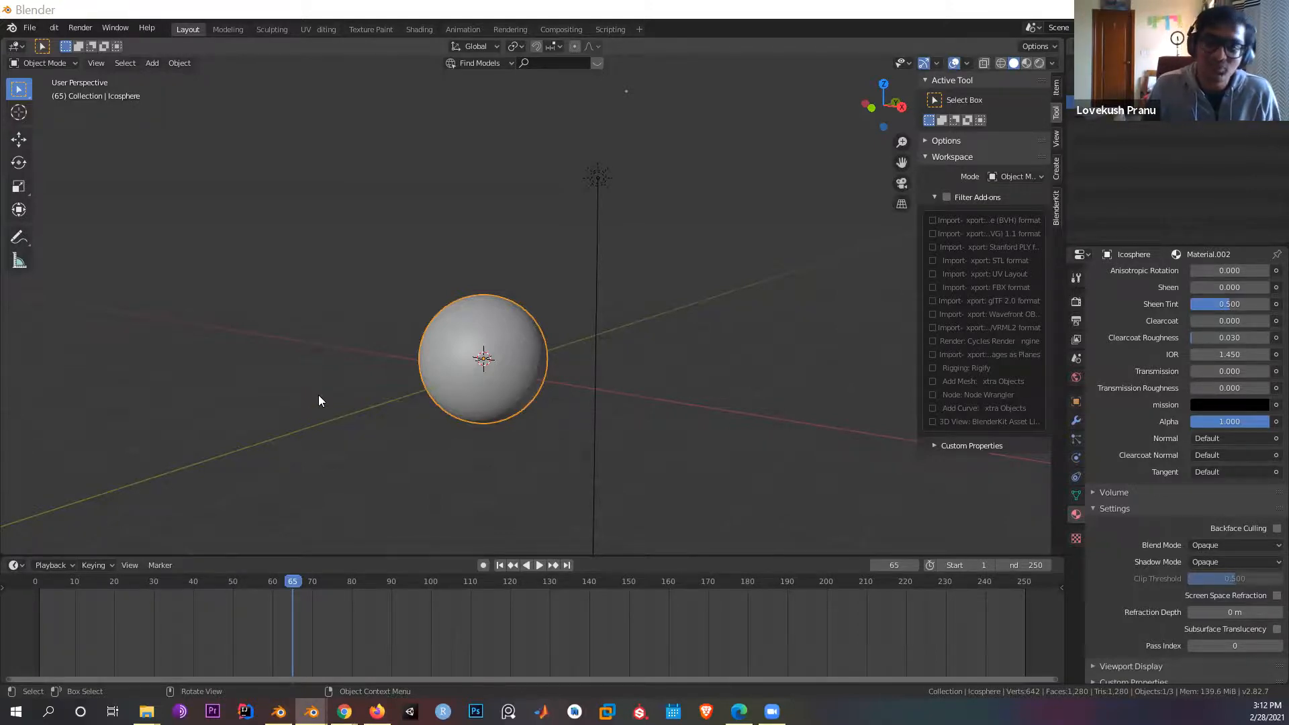
left_click(925, 80)
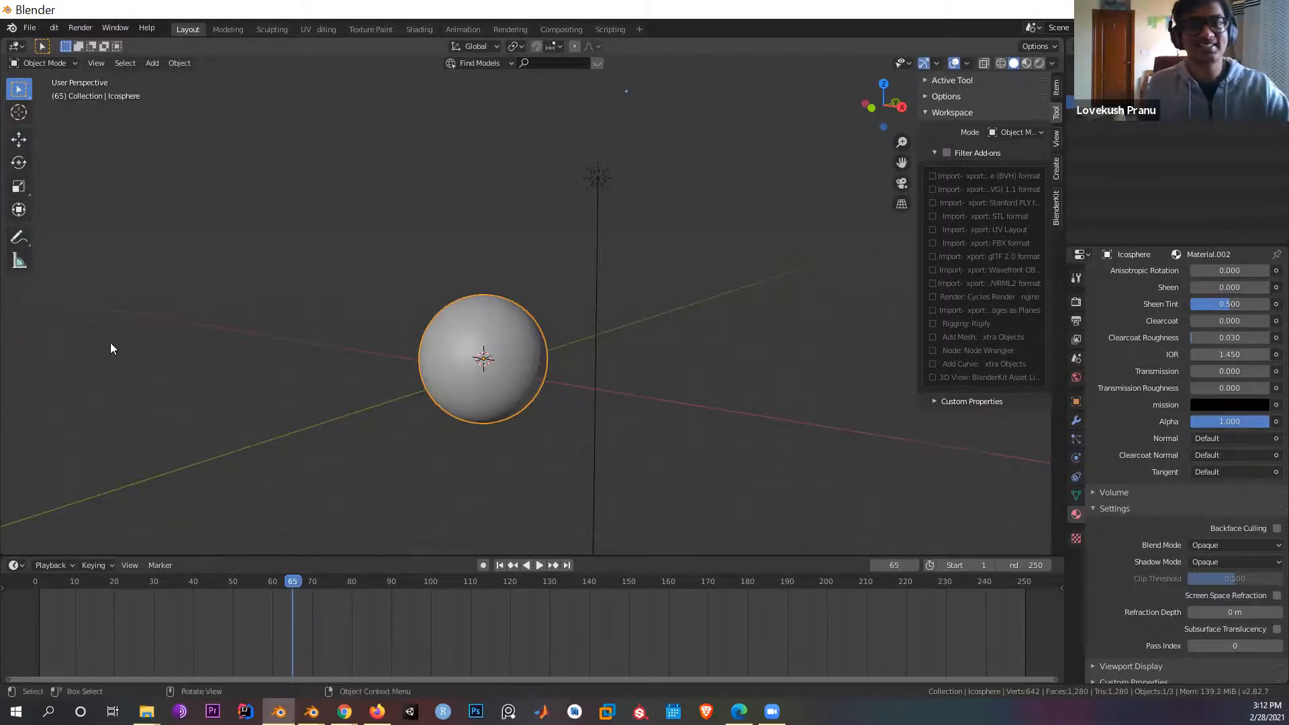
Step: Add a plane mesh at the 3D cursor and scale it up by a factor of about 5.84
scroll(549, 417, "down", 2)
middle_click_drag(549, 414, 519, 435)
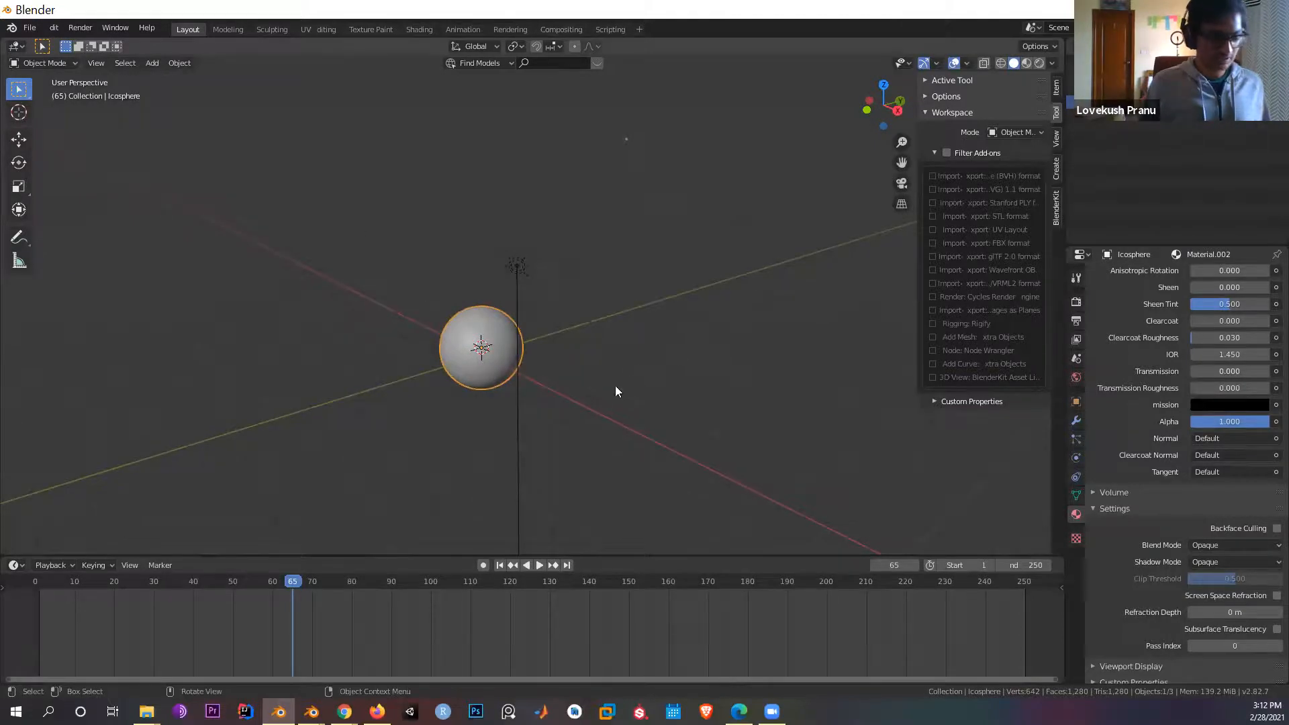
key("shift+a")
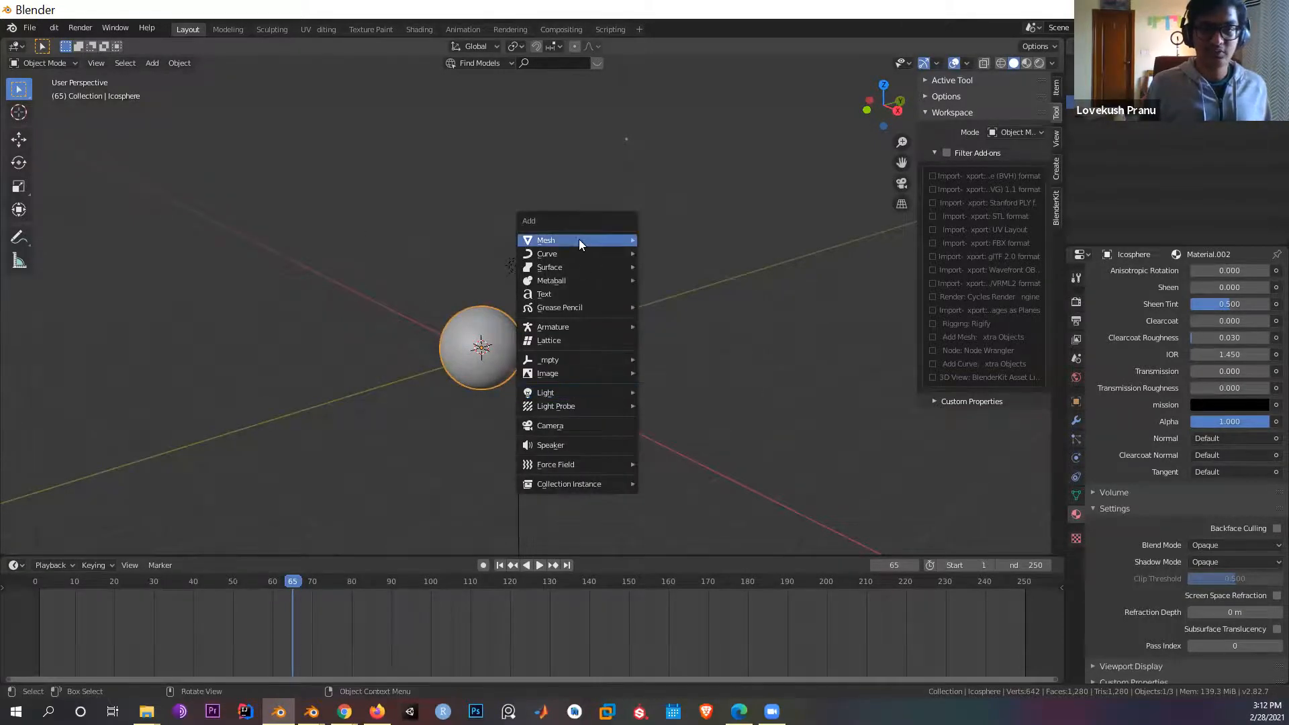
mouse_move(579, 239)
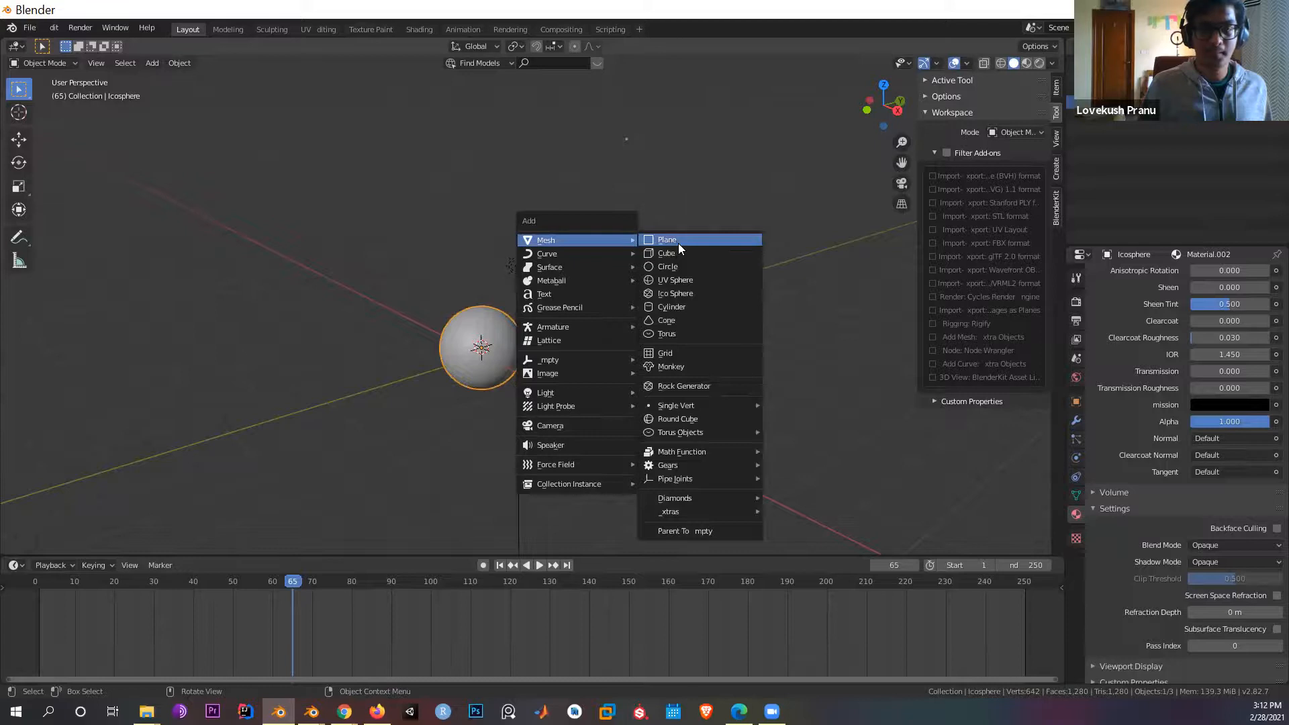
left_click(673, 241)
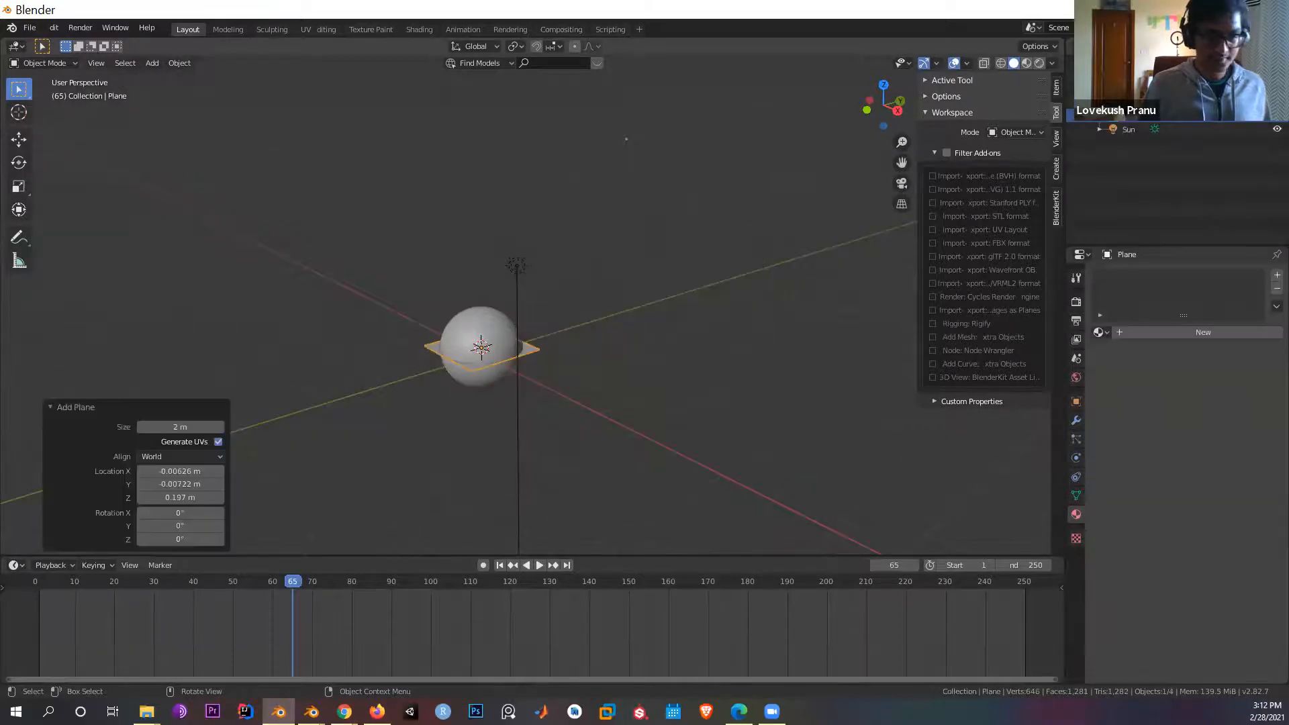
key("s")
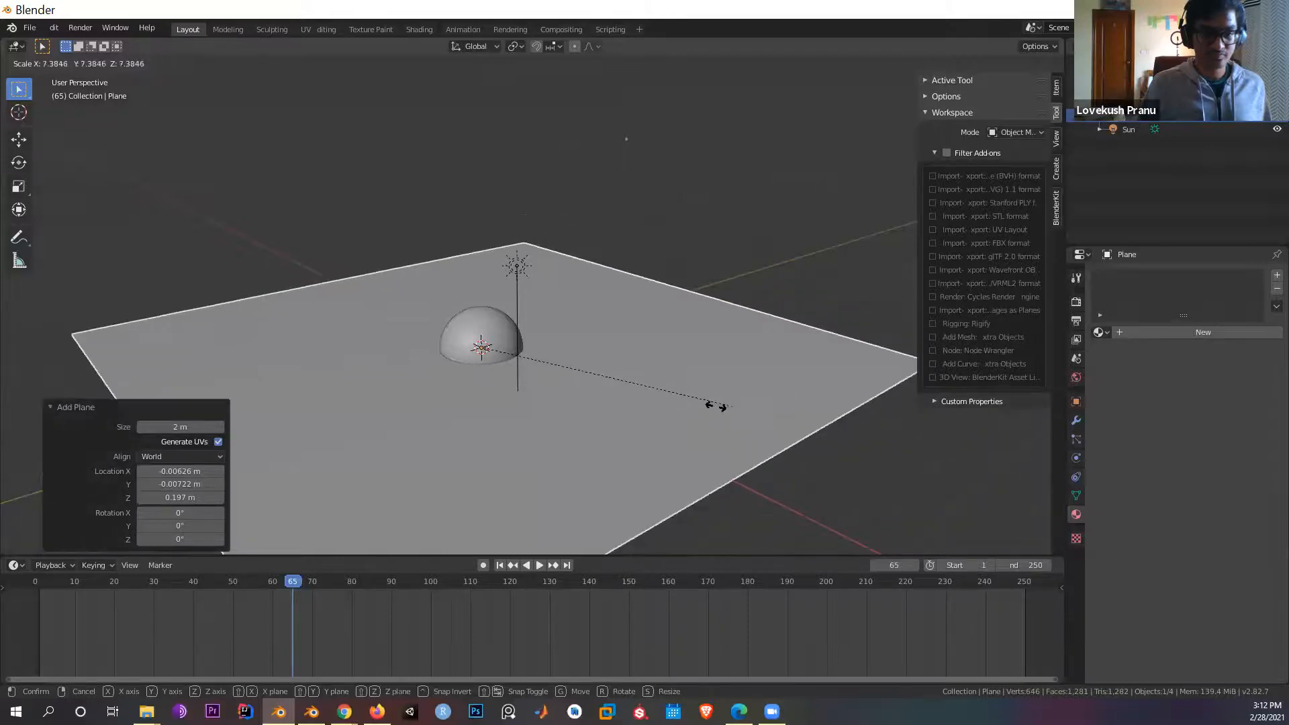
left_click(676, 408)
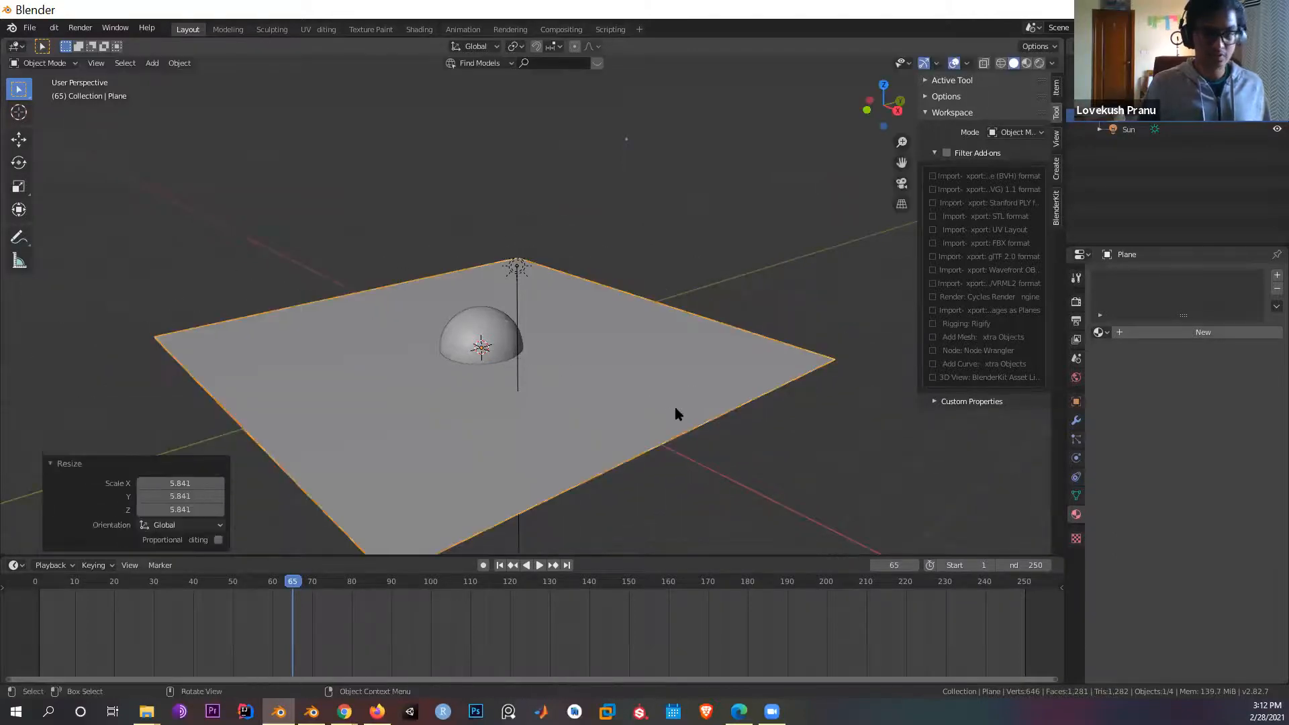
Step: Move the plane down about 0.09 m along the global Z axis
key("g")
key("z")
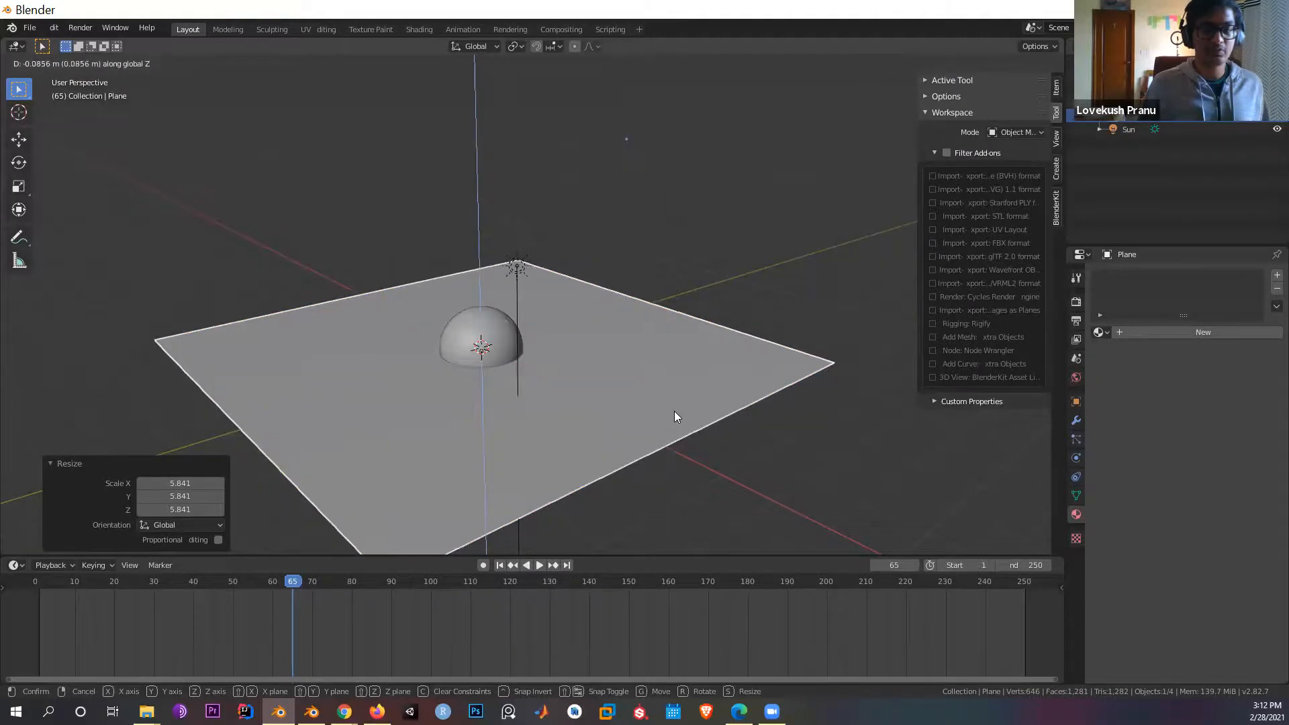
left_click(674, 411)
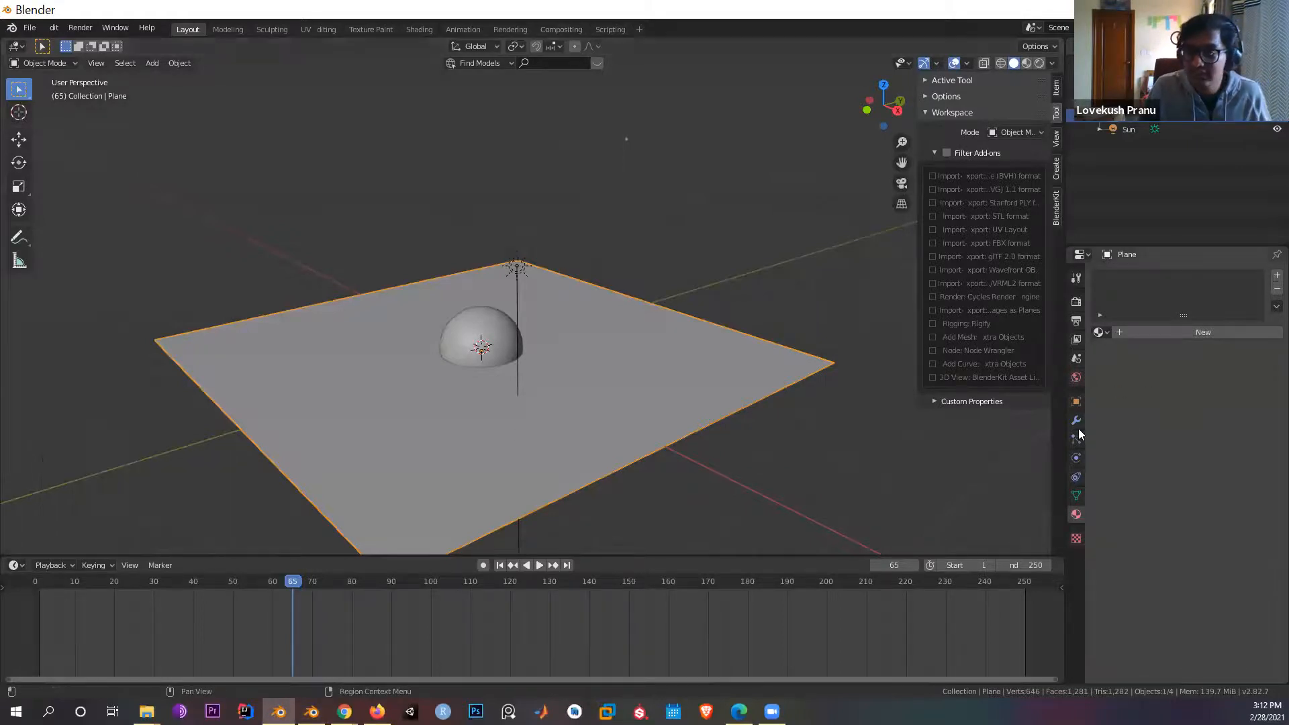
Step: Create a new material with an Emission surface for the plane and show the viewport in Rendered shading
left_click(1260, 339)
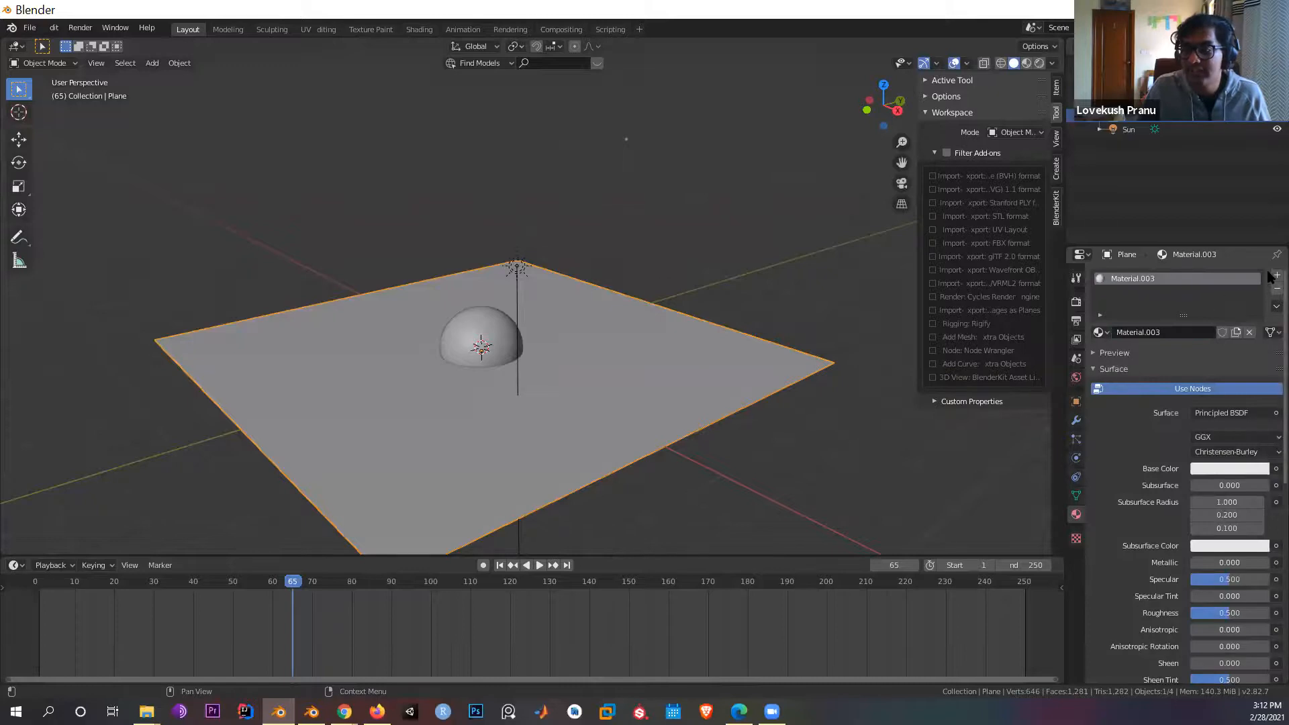
left_click(1214, 413)
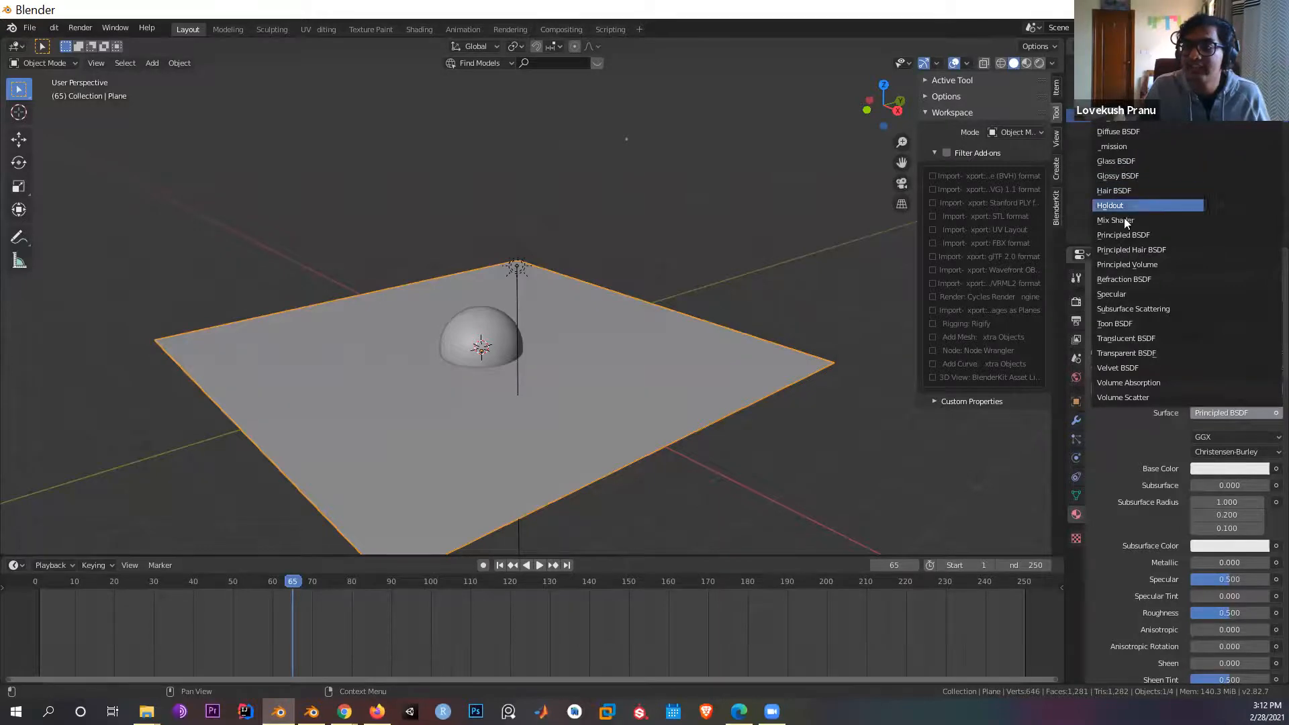
left_click(1126, 149)
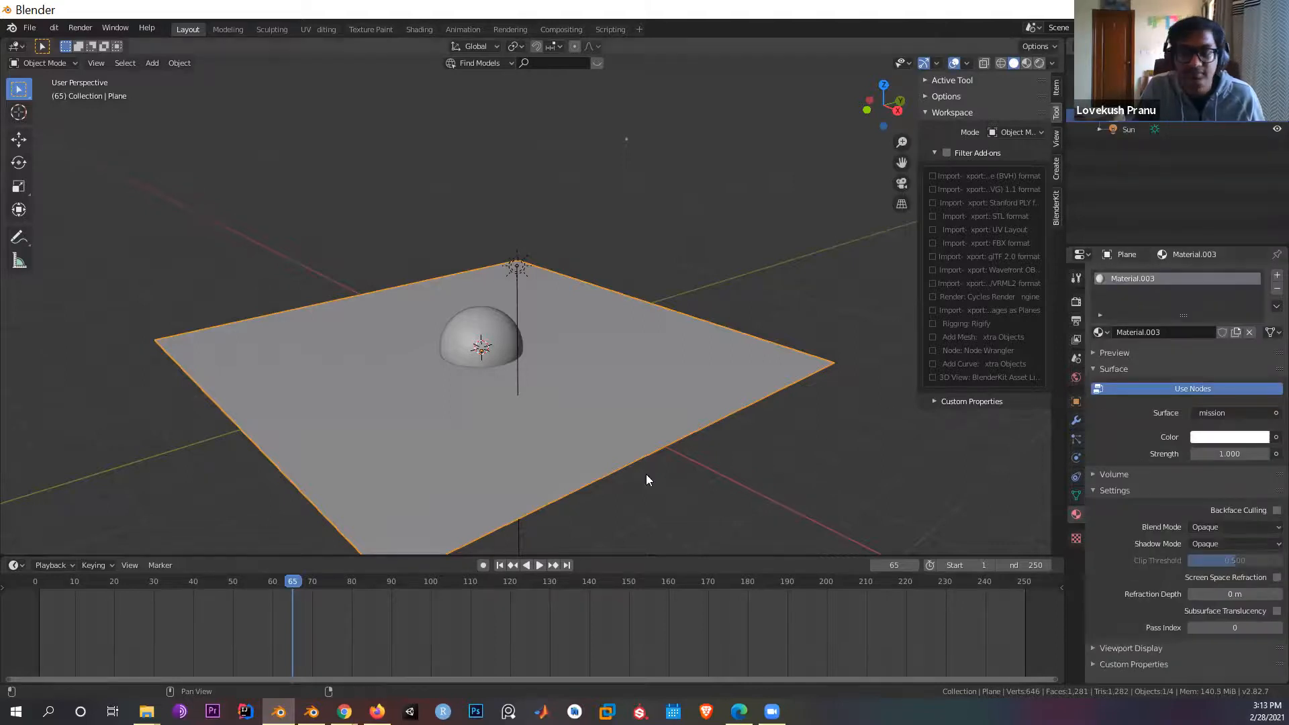
key("z")
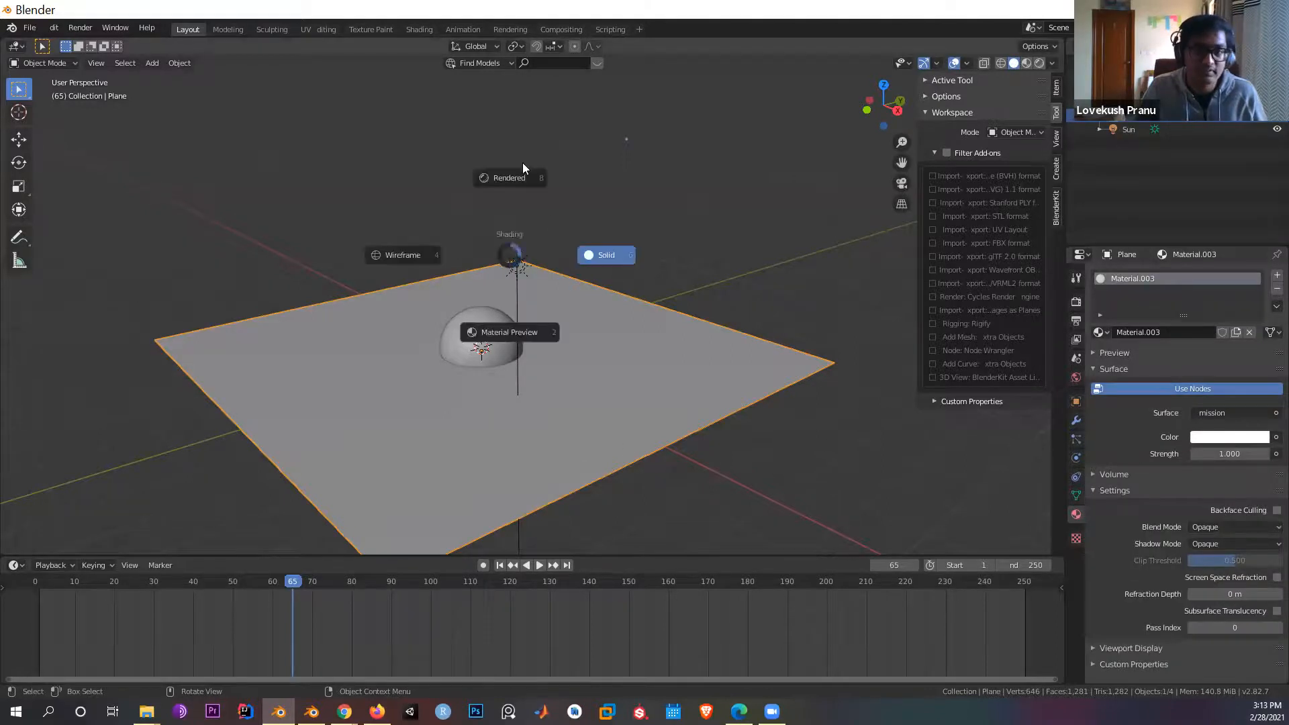
left_click(517, 179)
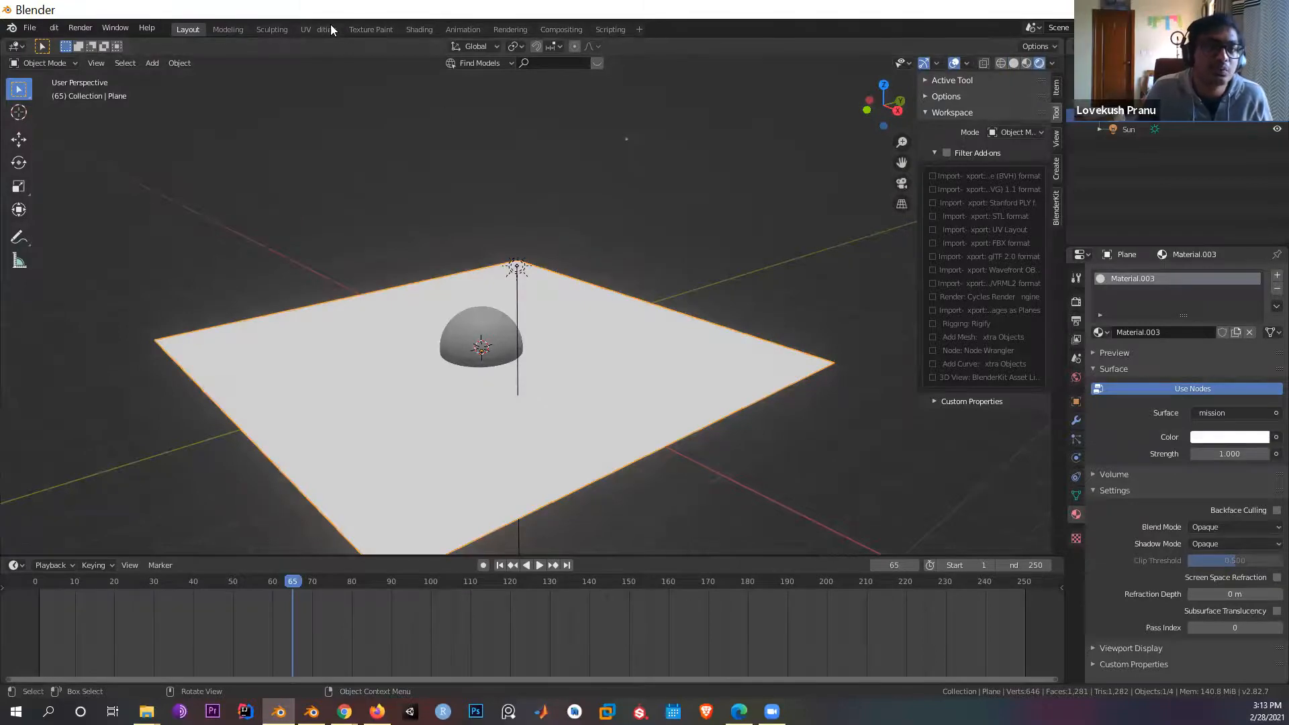
Step: Switch to the Shading workspace with the Blender window maximized
double_click(349, 13)
left_click_drag(348, 10, 347, 93)
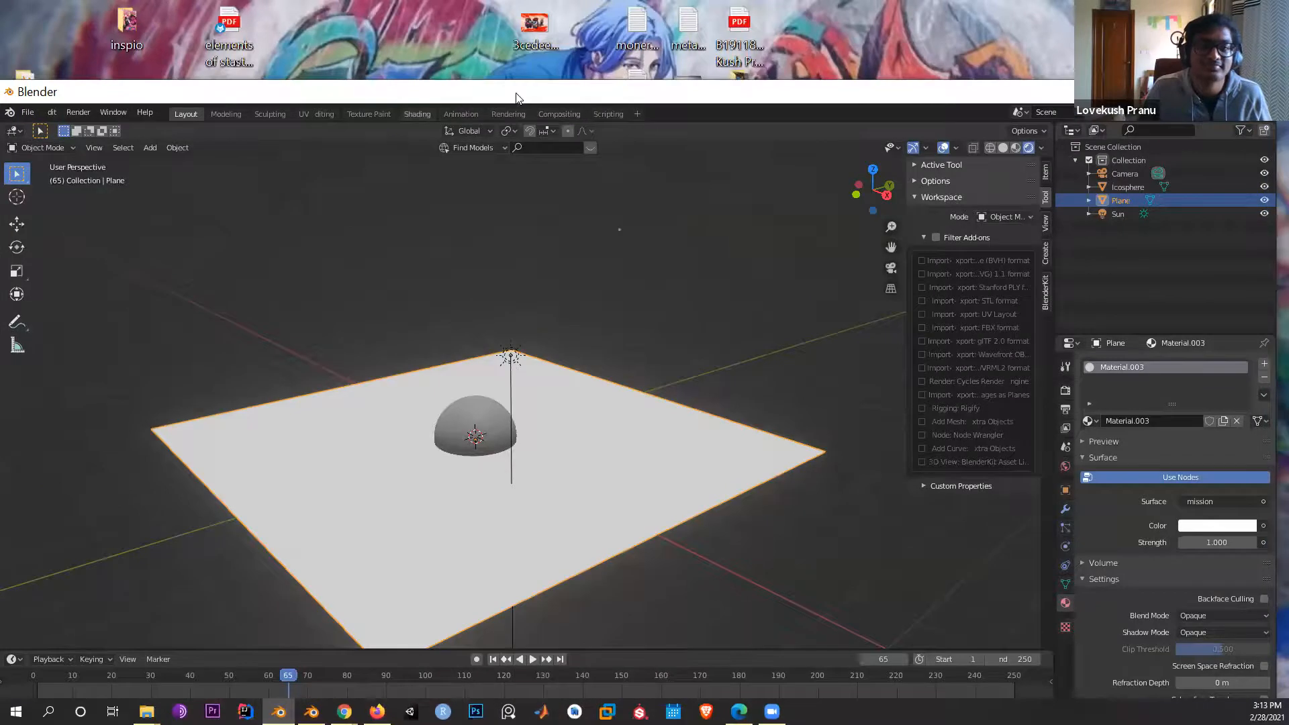
left_click(417, 115)
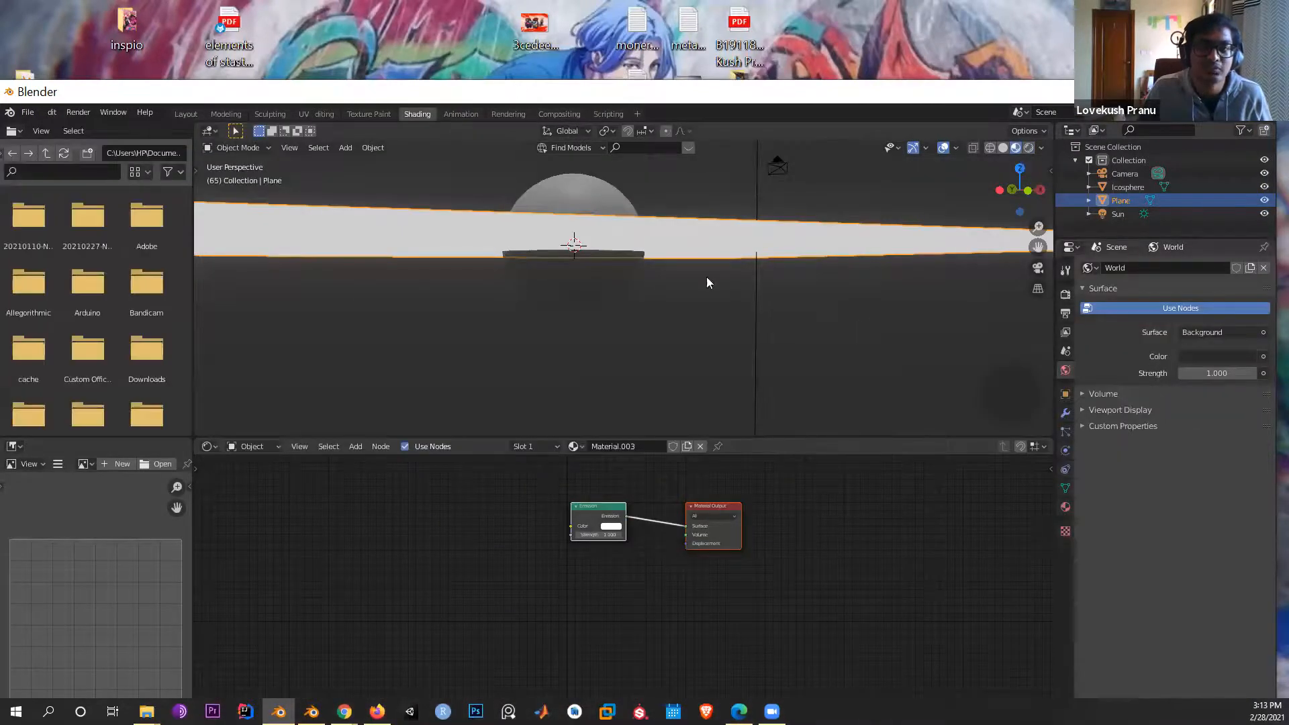
key("super+Up")
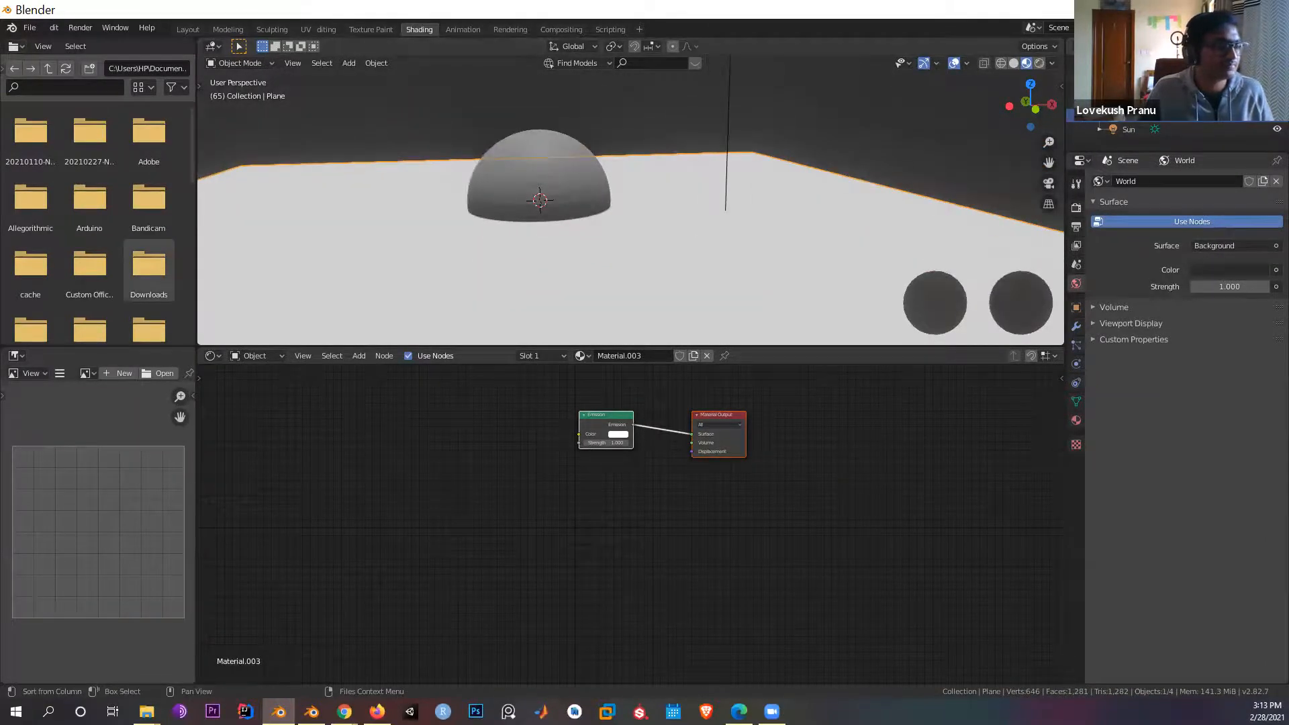
key("alt+Tab")
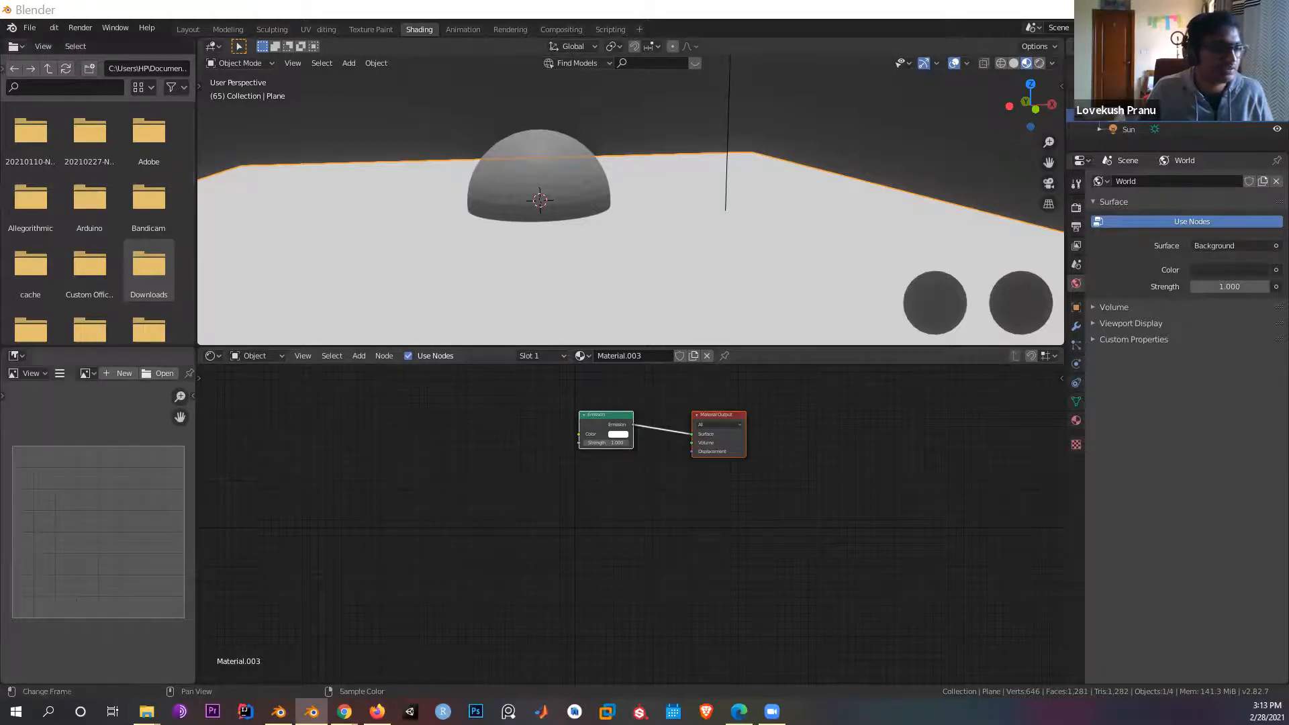
Step: Select the icosphere and delete the Principled BSDF and Musgrave Texture nodes from its material
left_click(473, 152)
left_click(581, 205)
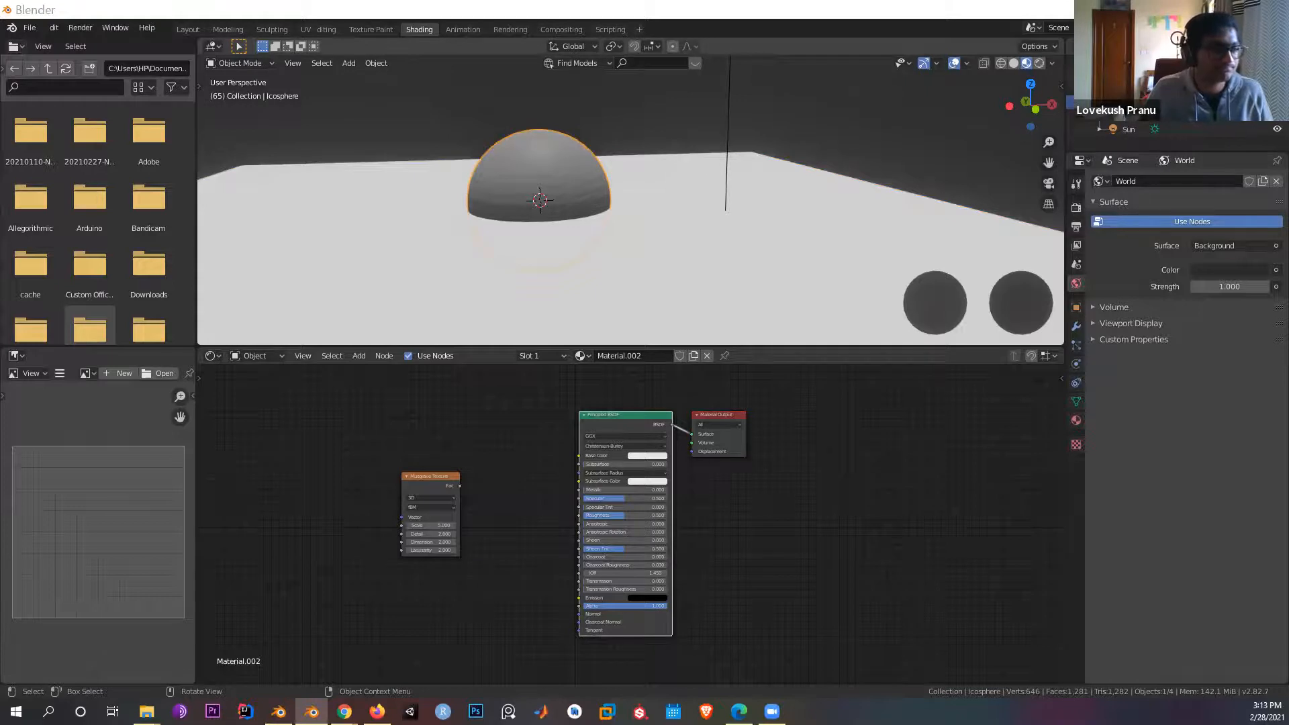
left_click_drag(321, 375, 643, 610)
key("Delete")
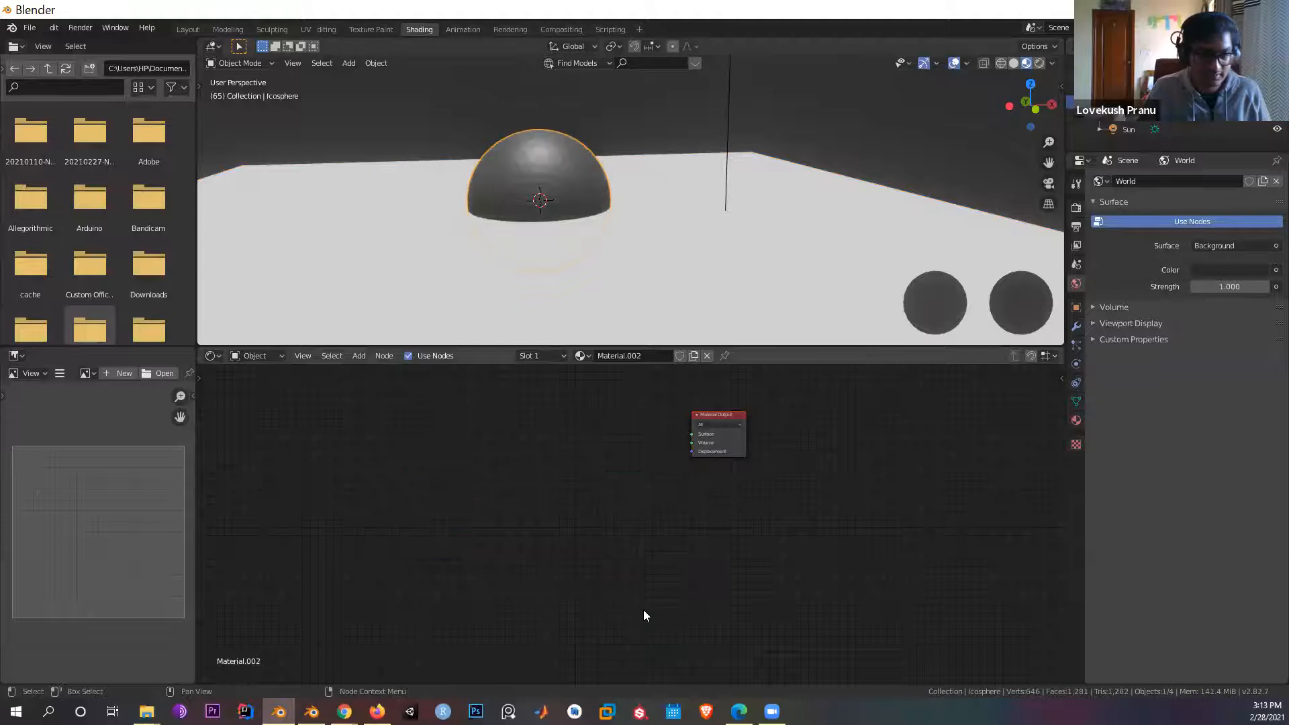
Step: Add a Refraction BSDF node, link its BSDF output to the Material Output's Surface, and place it closer to that node
key("shift+a")
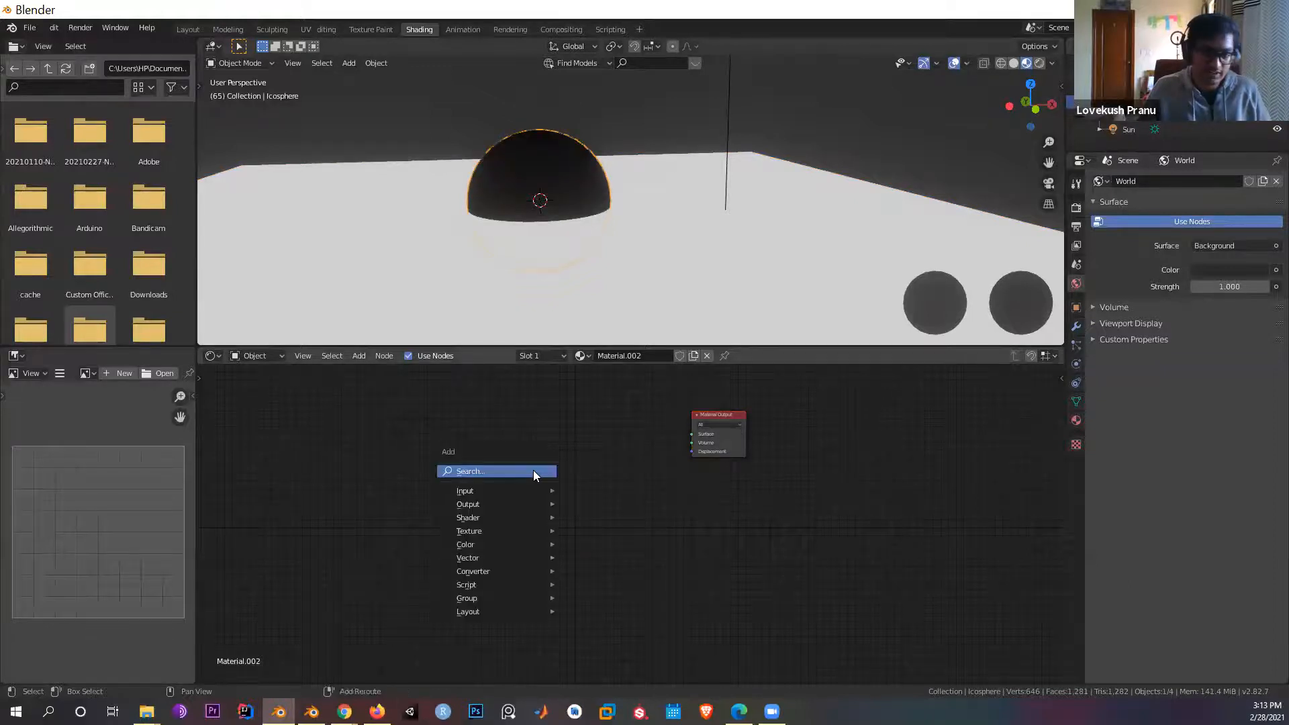
left_click(533, 470)
type("ref")
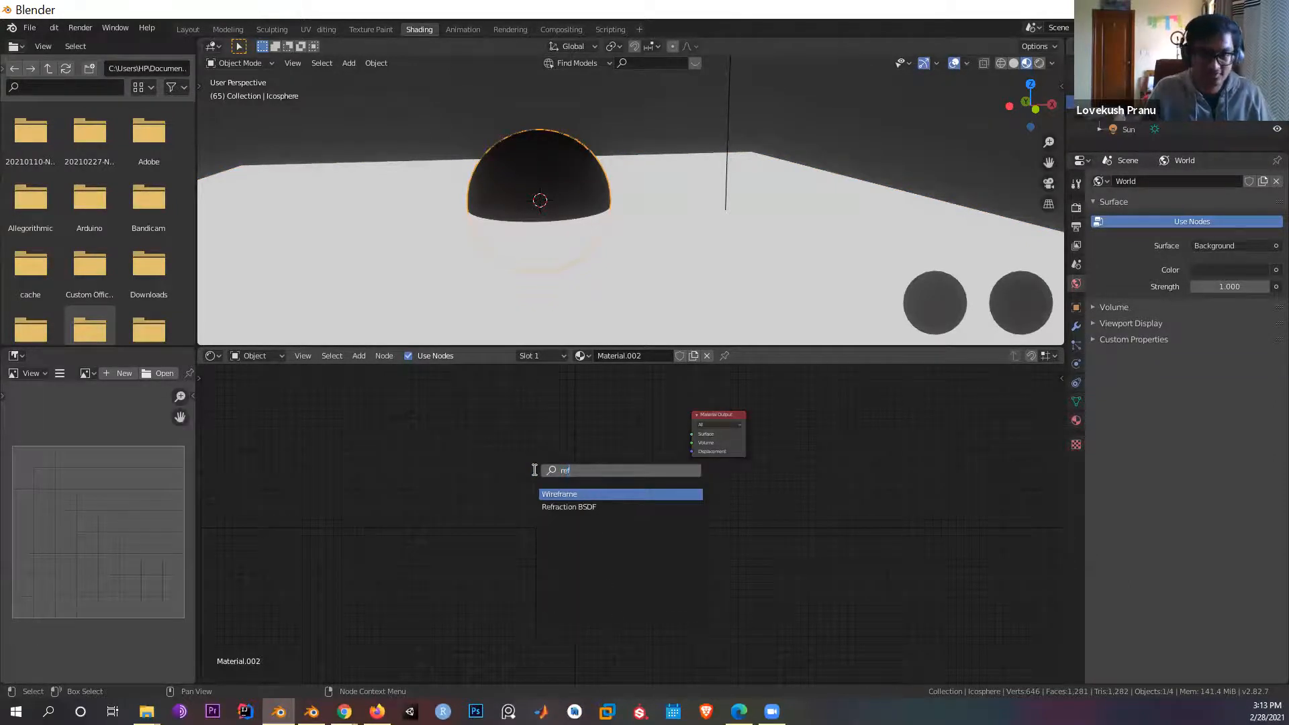
left_click(571, 507)
left_click(500, 419)
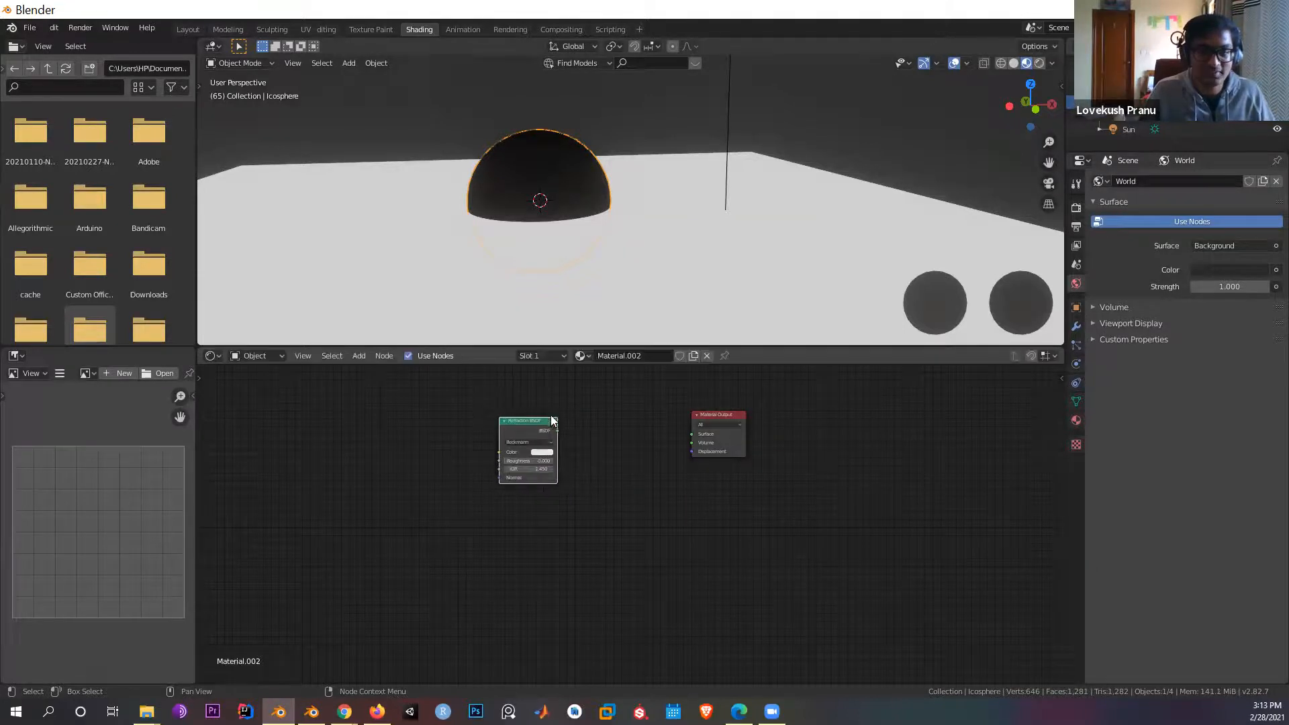
left_click_drag(557, 430, 694, 437)
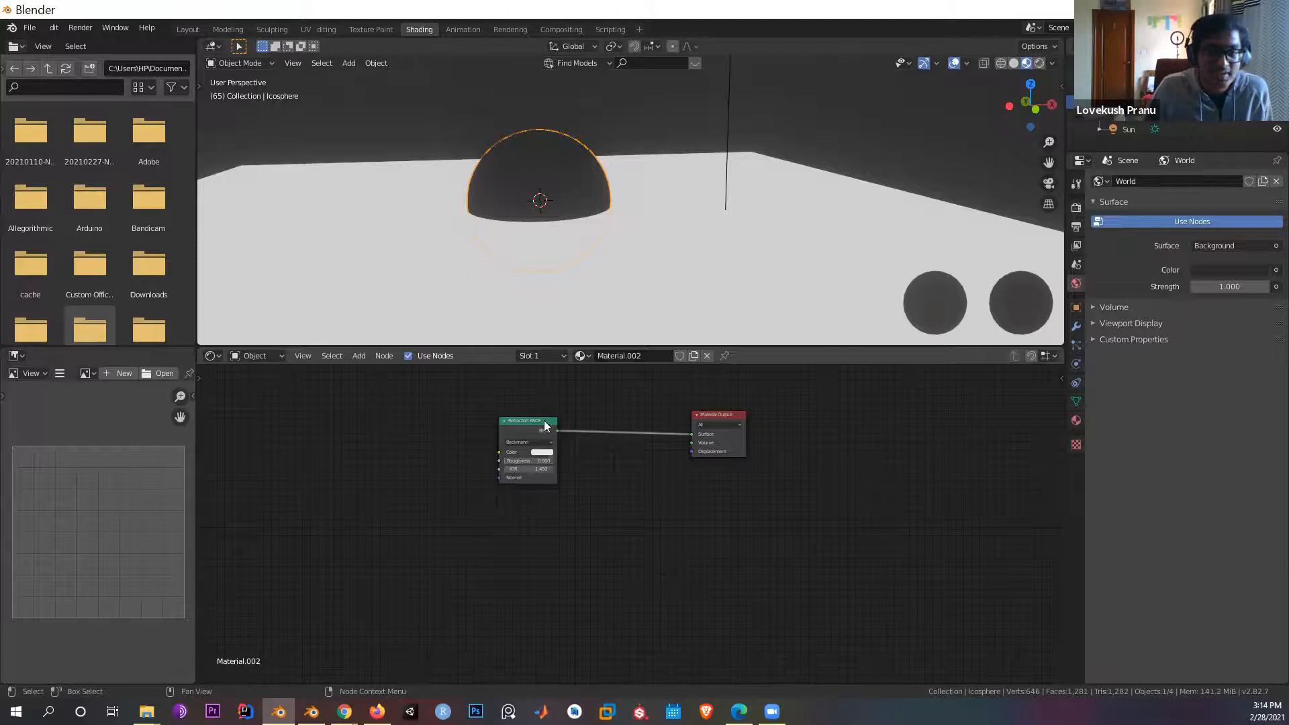
left_click_drag(536, 421, 629, 439)
key("ctrl+z")
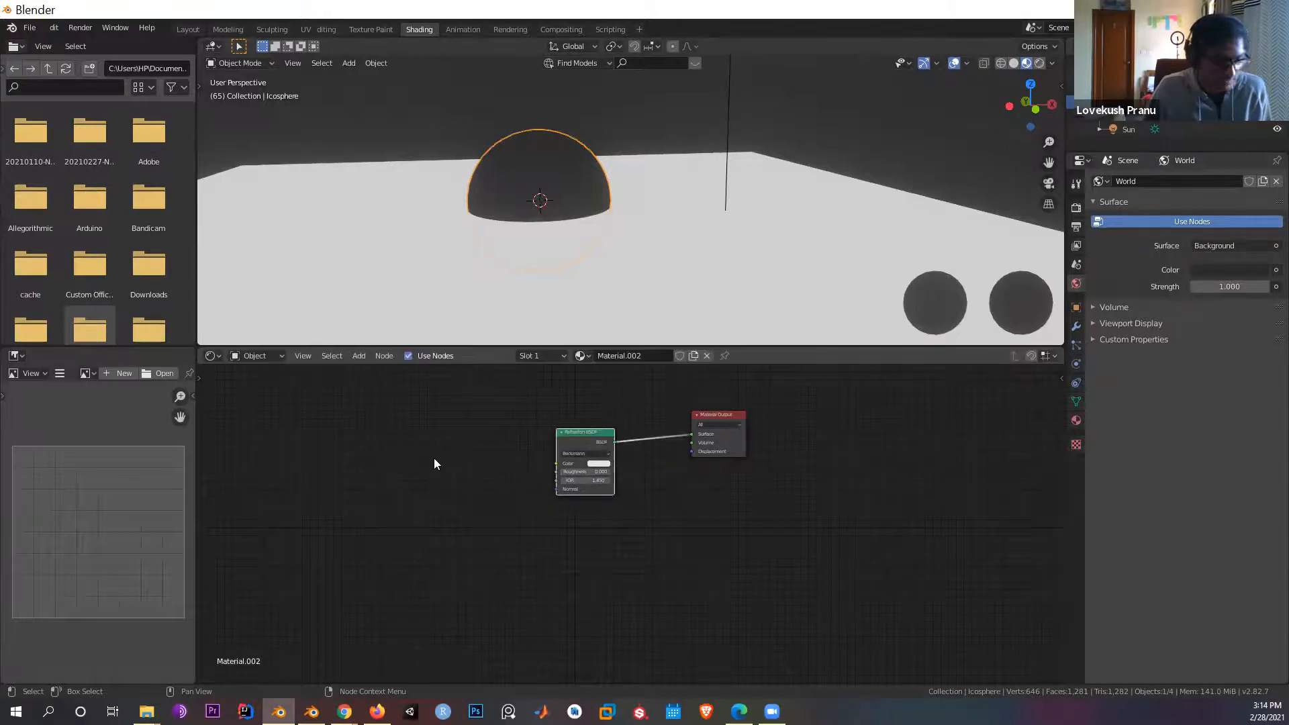
Step: Add a Math node before the Refraction BSDF with its operation set to Divide, and close the BLACKHOLE.png reference image
key("shift+a")
left_click(435, 465)
type("add")
key("Return")
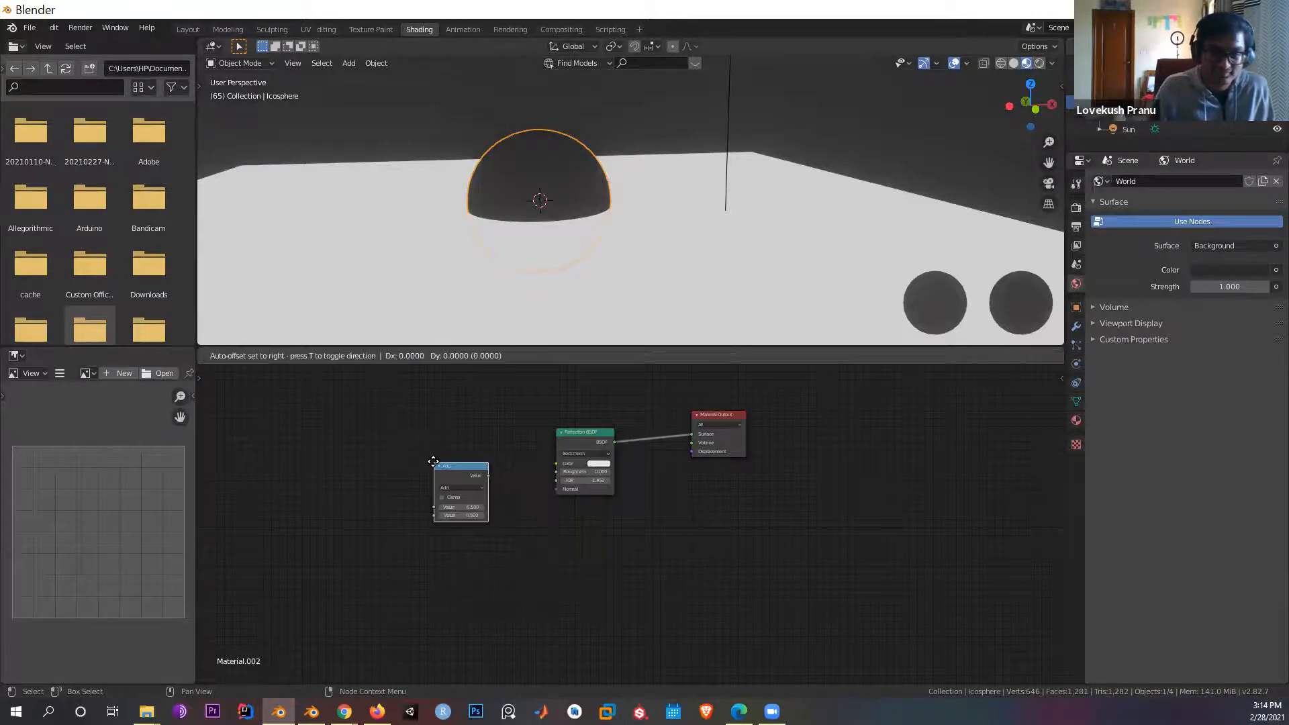
left_click(456, 436)
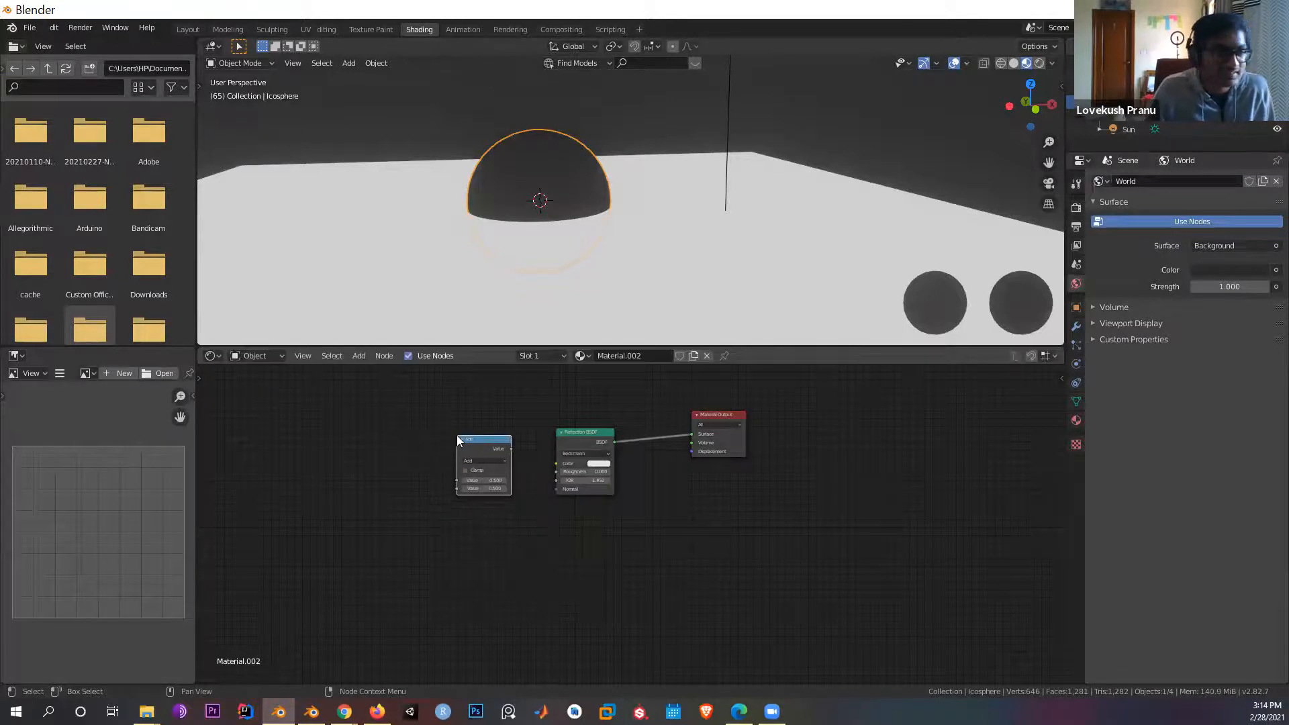
left_click(480, 461)
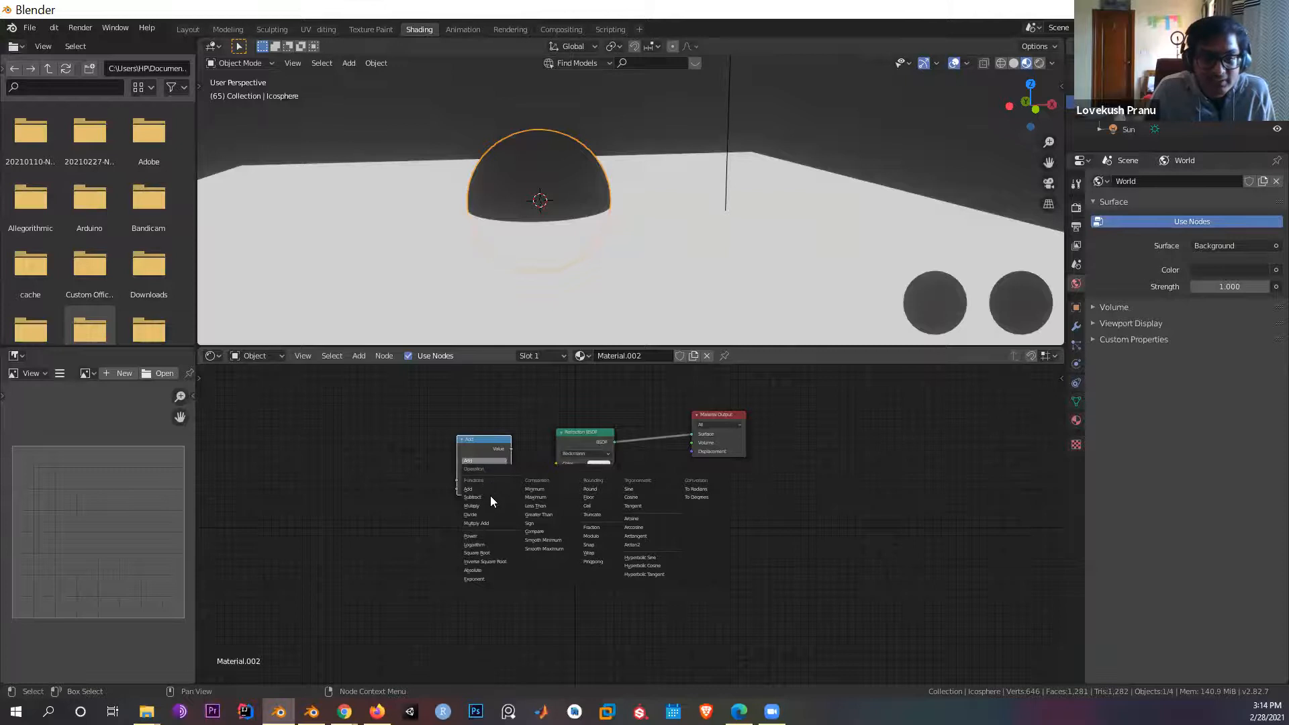
left_click(483, 514)
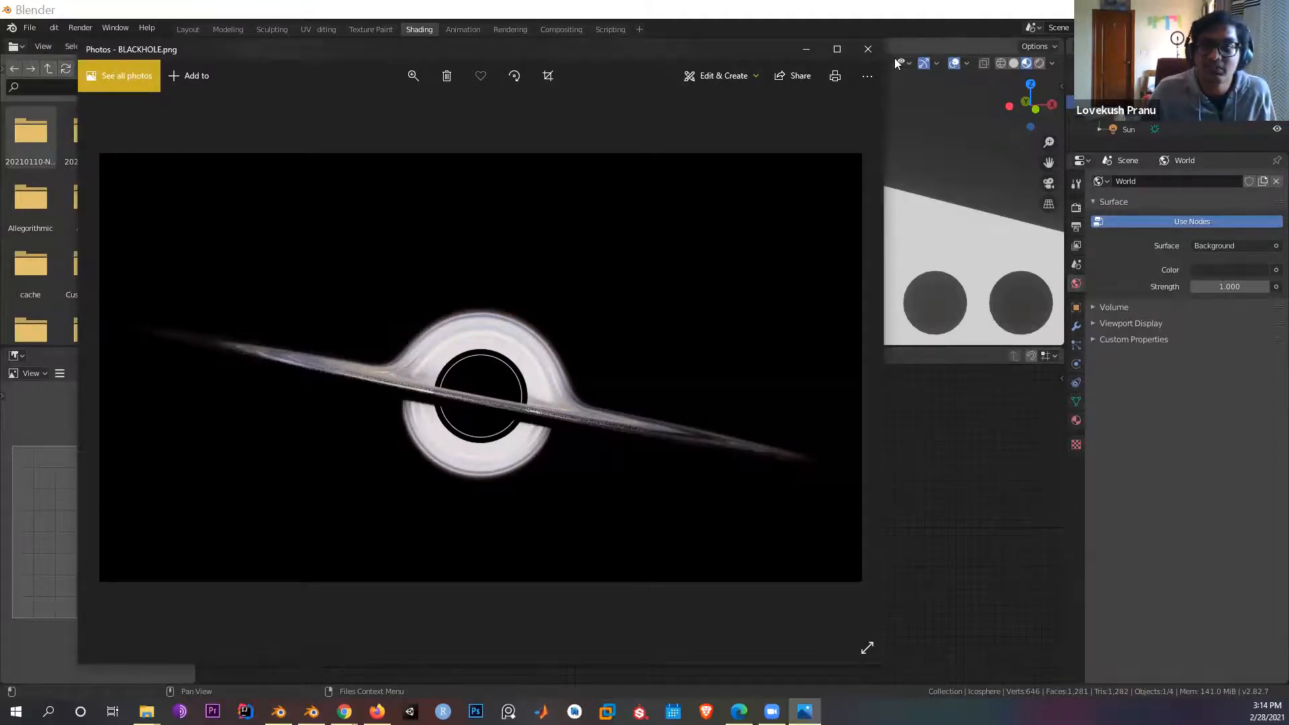
left_click(868, 49)
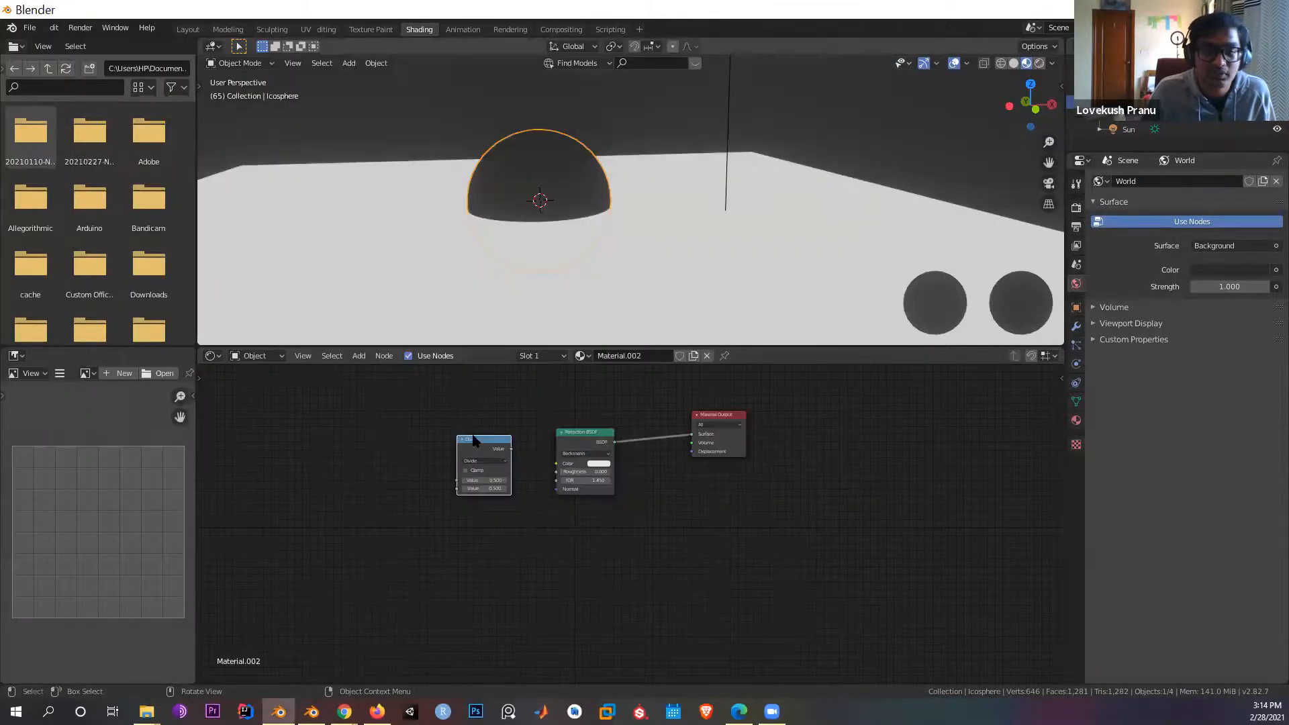
Step: Set the Divide node's first value to 1 and link its output to the Refraction BSDF's IOR
left_click(493, 480)
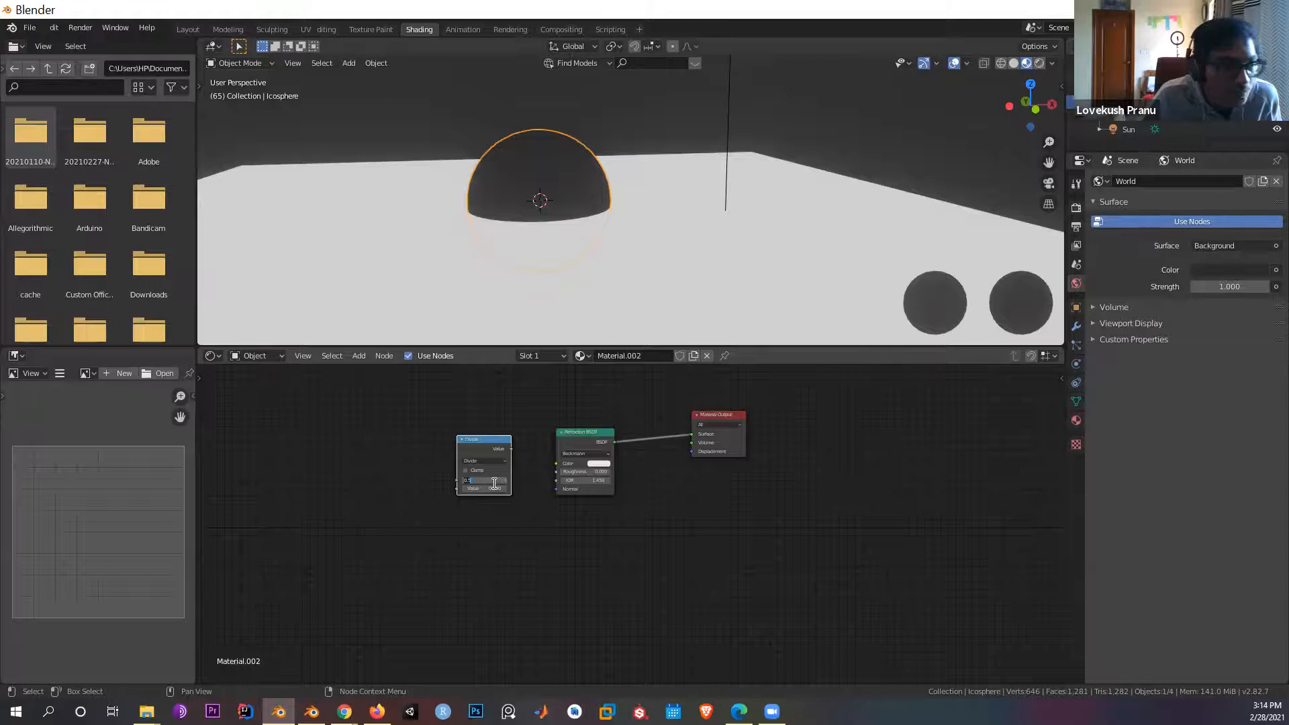
key("Return")
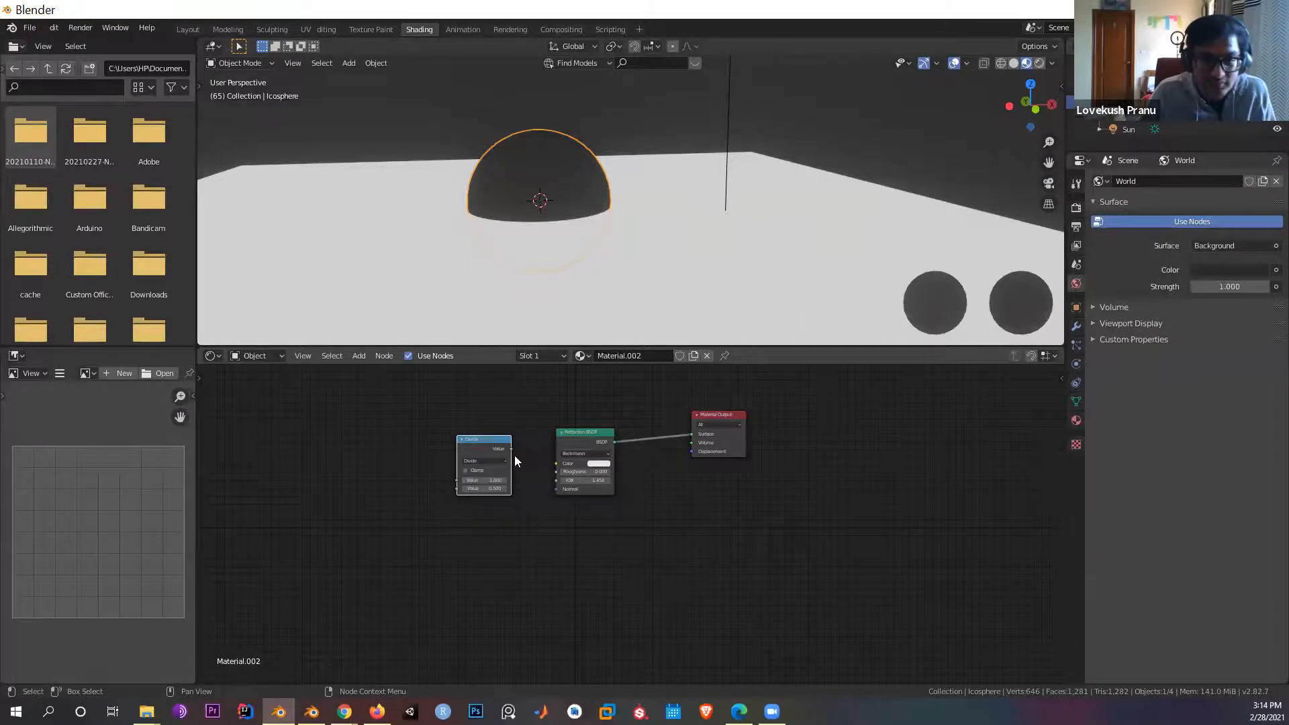
left_click_drag(512, 455, 557, 480)
middle_click_drag(614, 229, 590, 239)
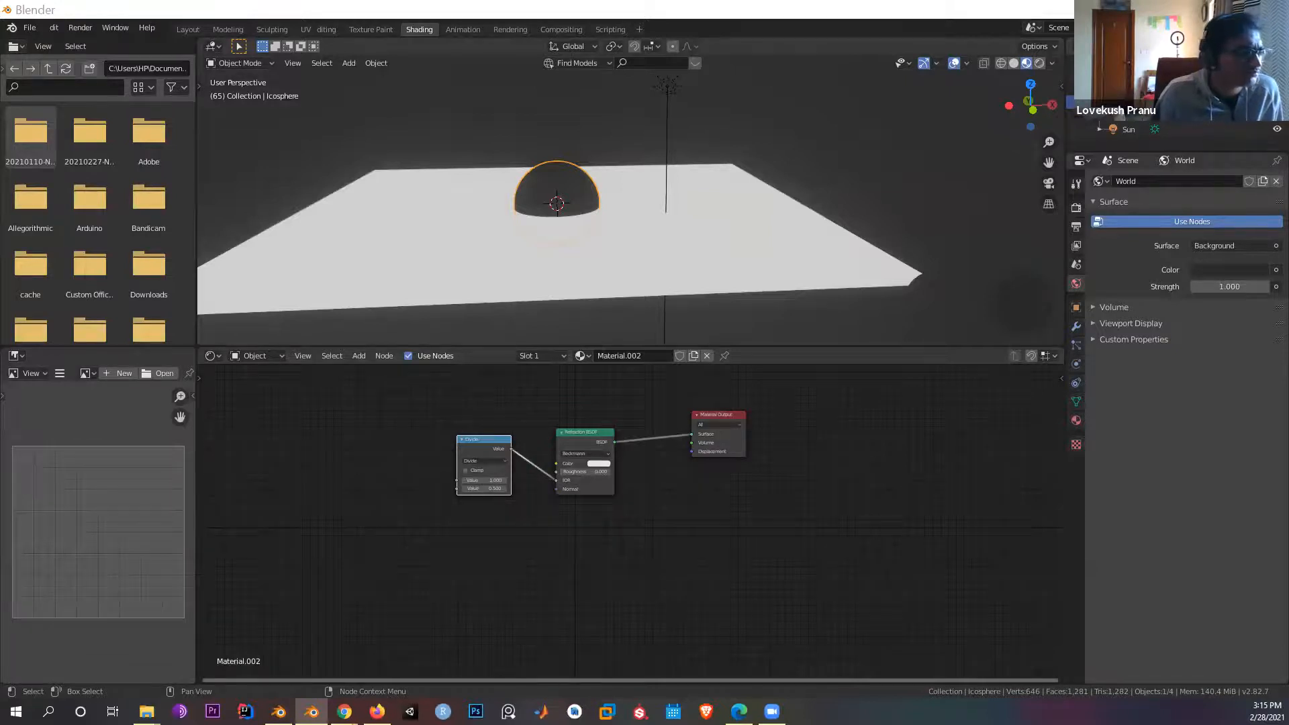
Step: Add a Fresnel node and place it before the Divide node, leaving space between them
key("shift+a")
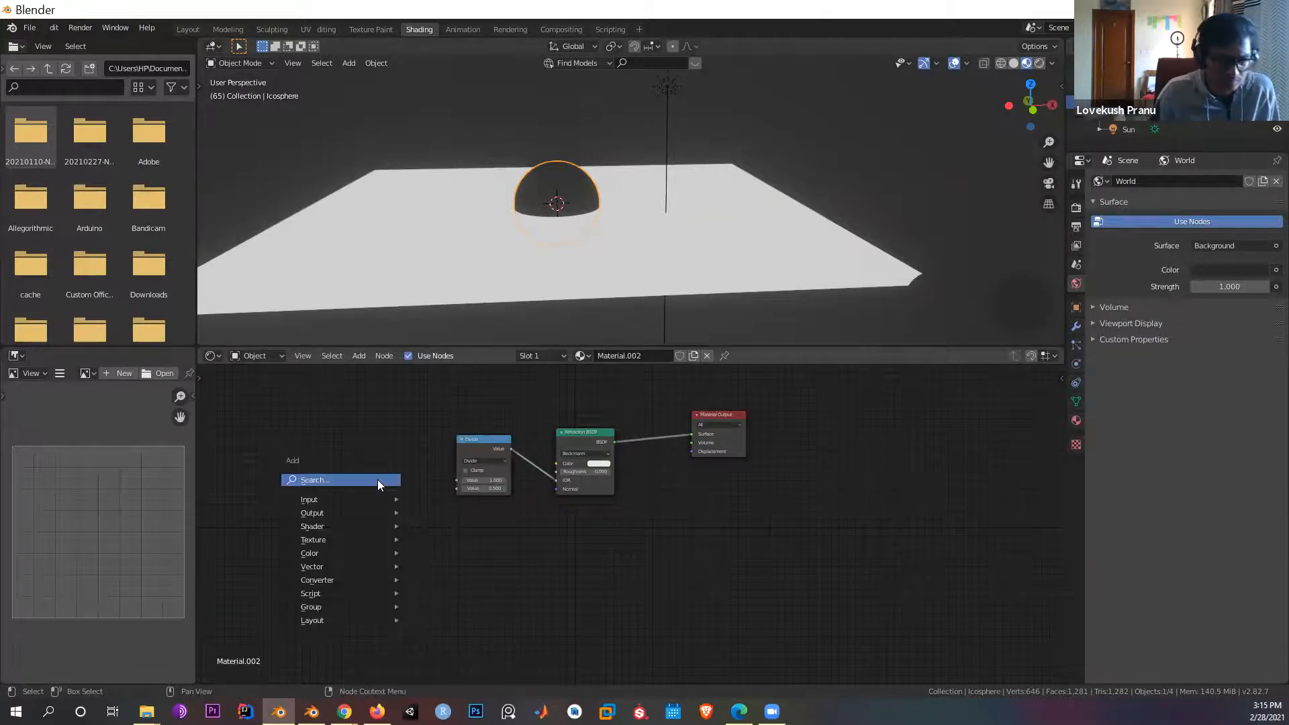
left_click(378, 480)
type("fre")
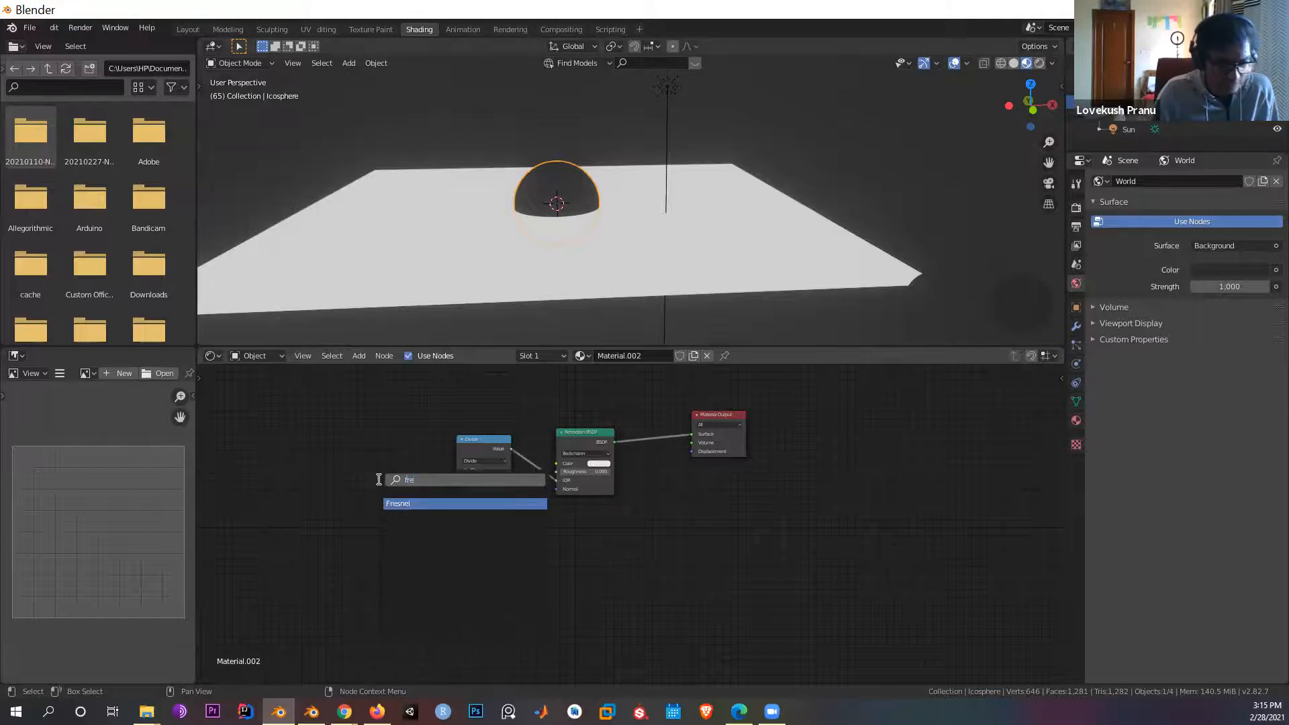
key("Return")
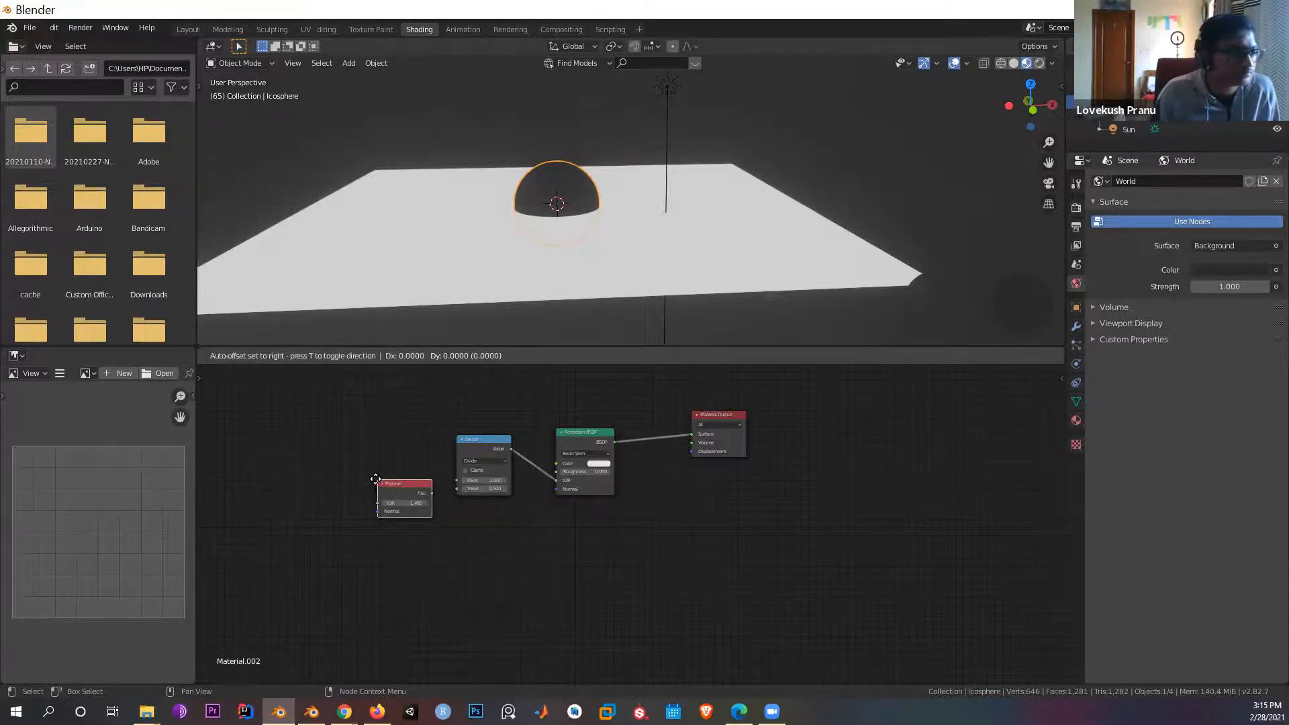
left_click(276, 401)
left_click(401, 466)
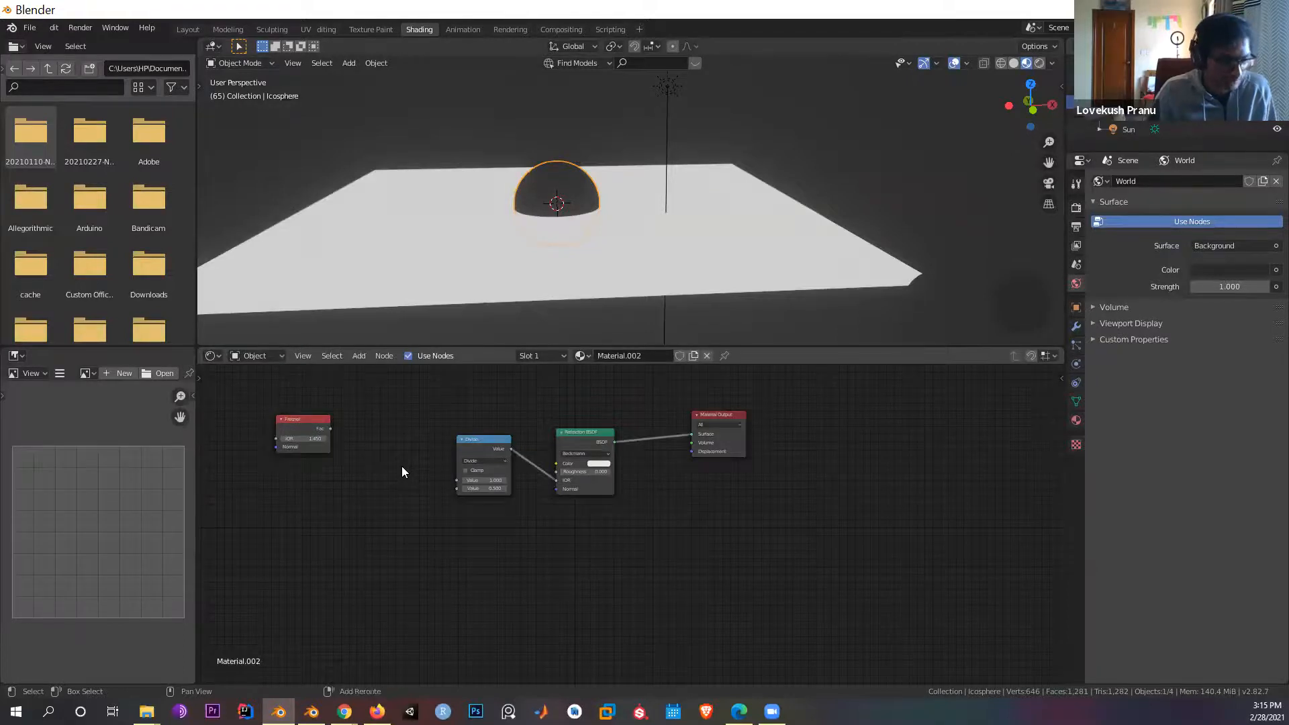
Step: Insert a ColorRamp between the Fresnel and Divide nodes, linking Fresnel's Fac to its Fac and its Color to Divide's second Value
key("shift+a")
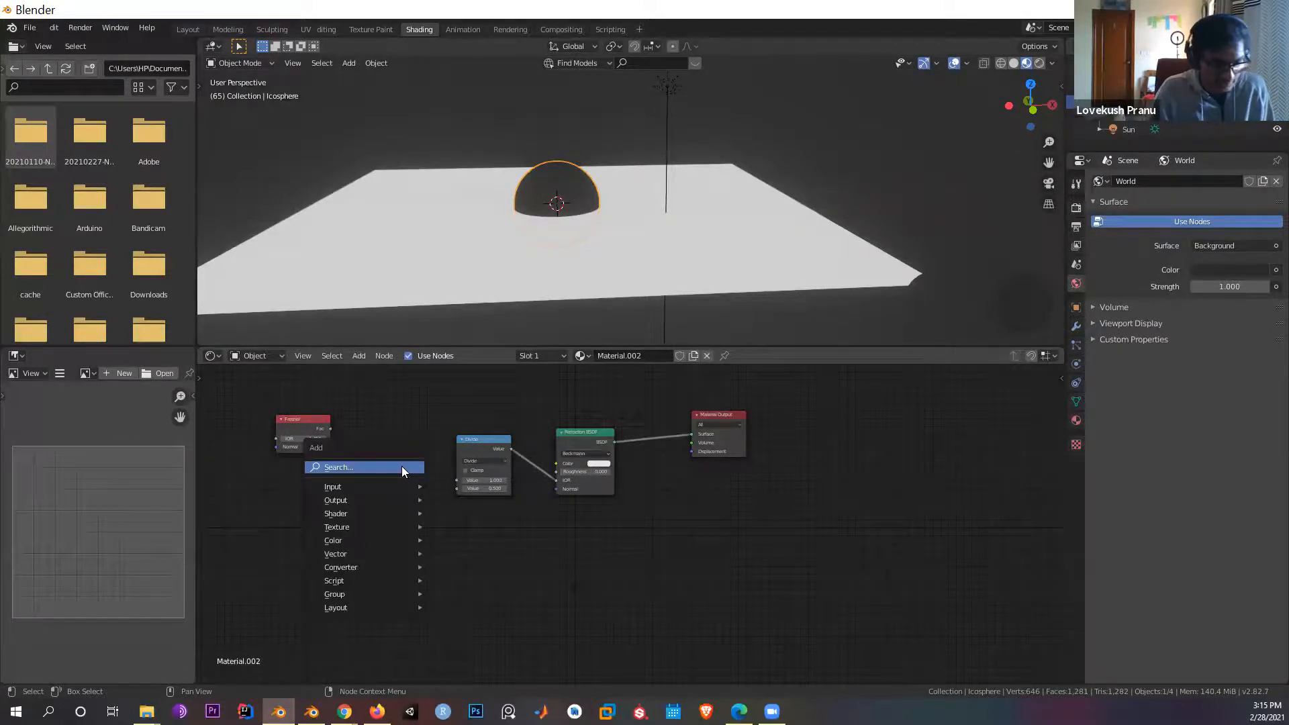
key("c")
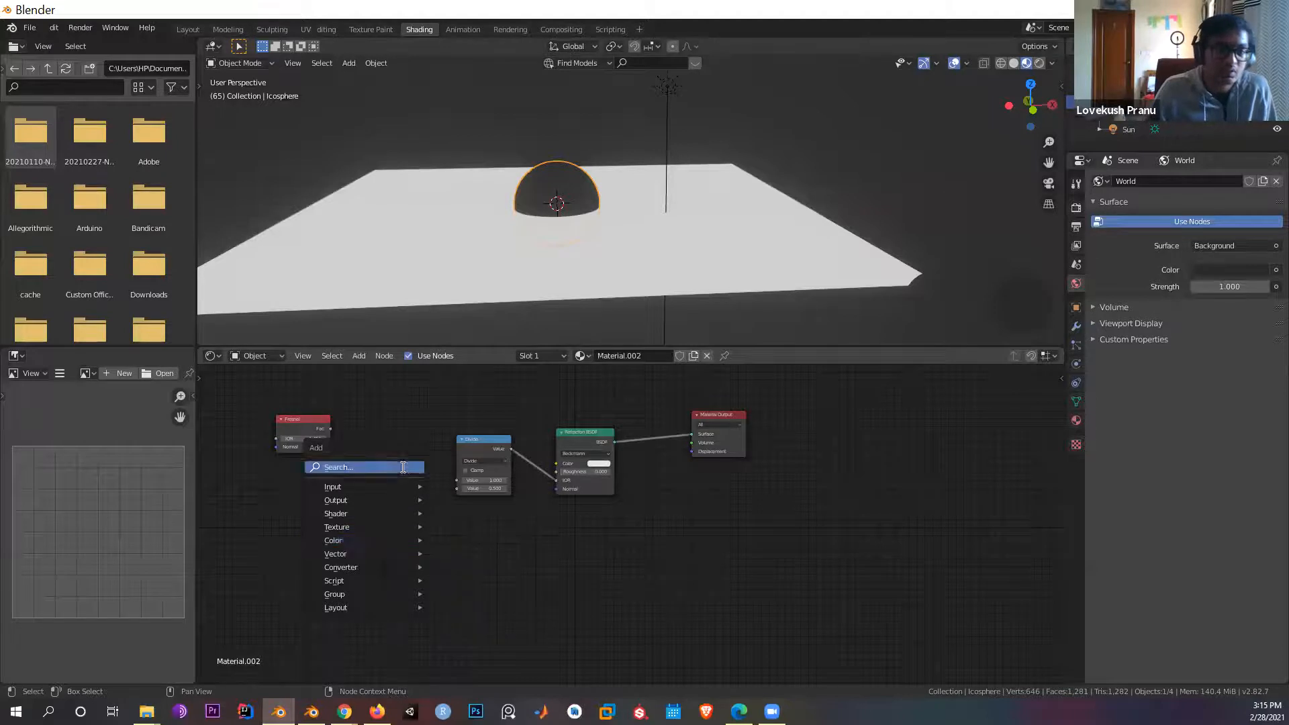
left_click(401, 466)
type("col")
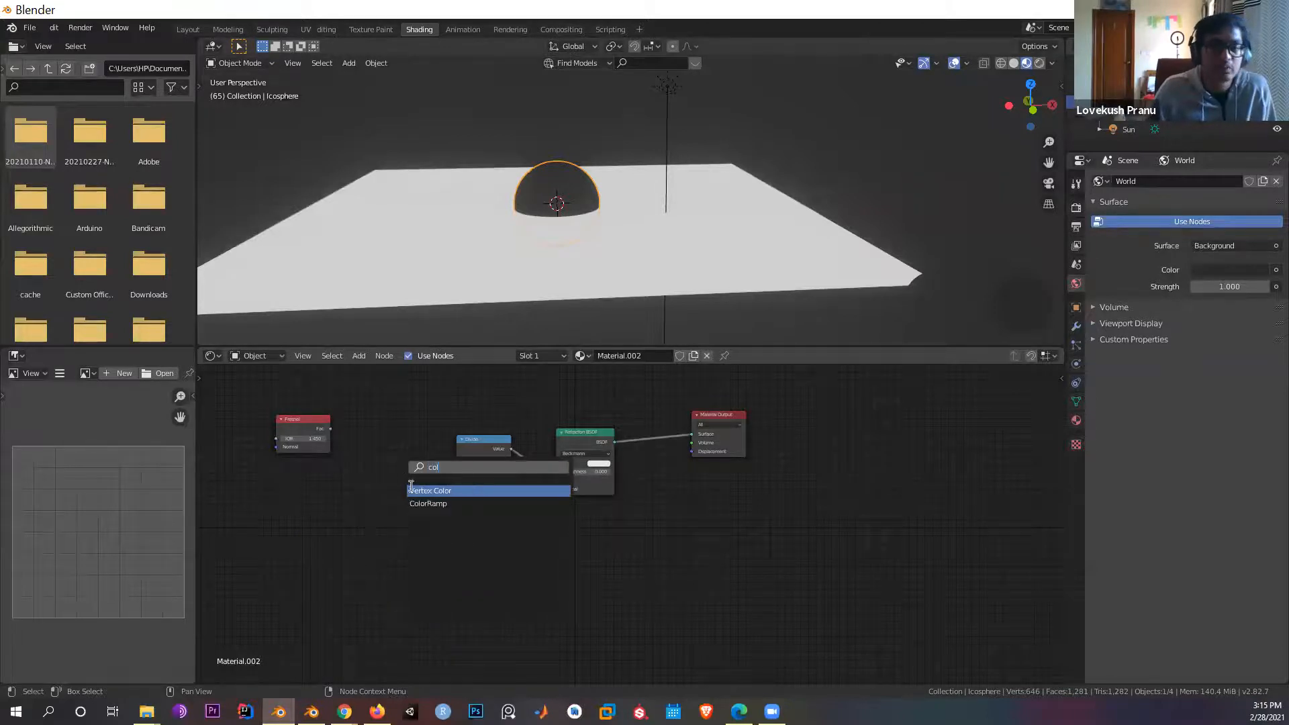
left_click(423, 503)
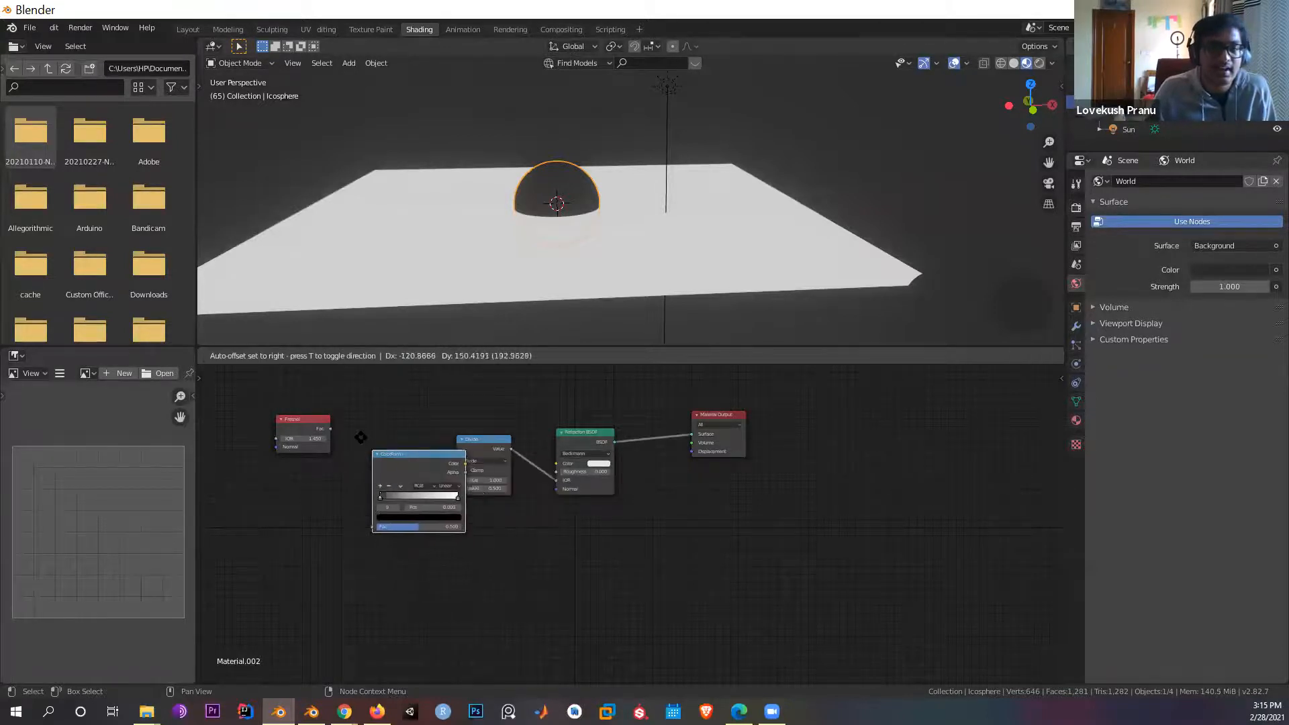
left_click(353, 412)
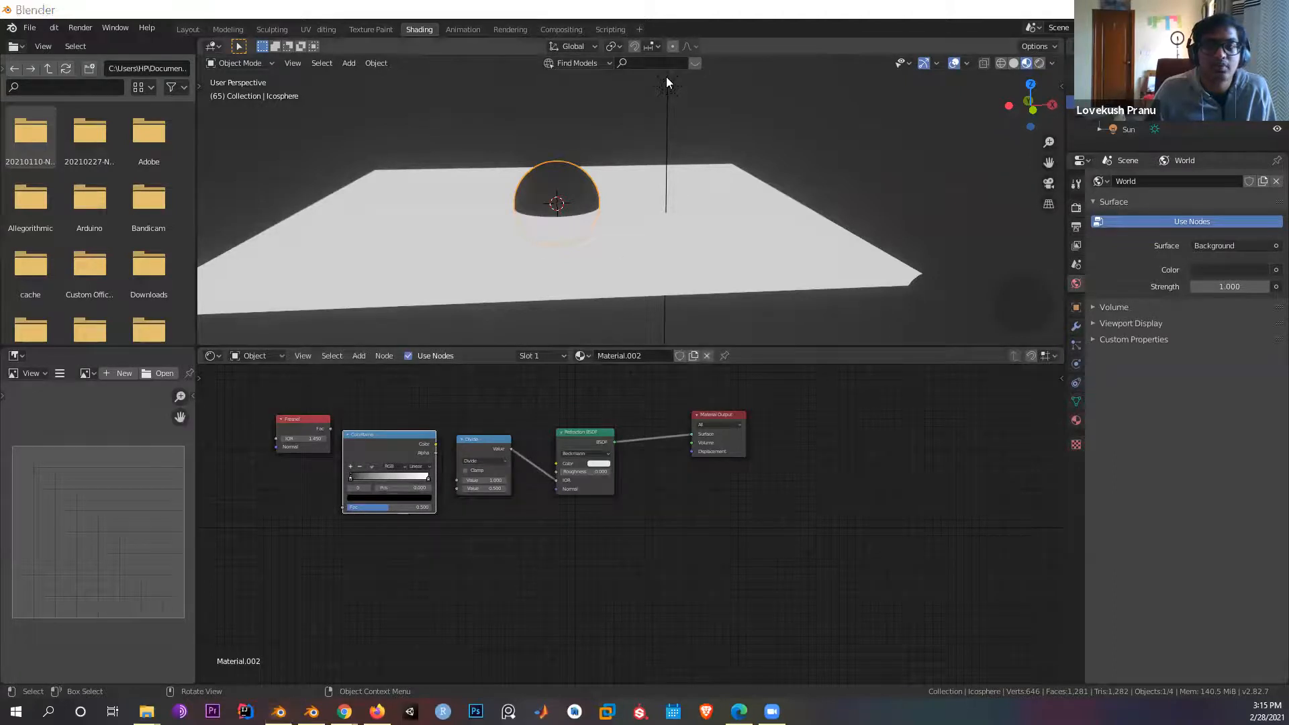
left_click_drag(330, 428, 342, 507)
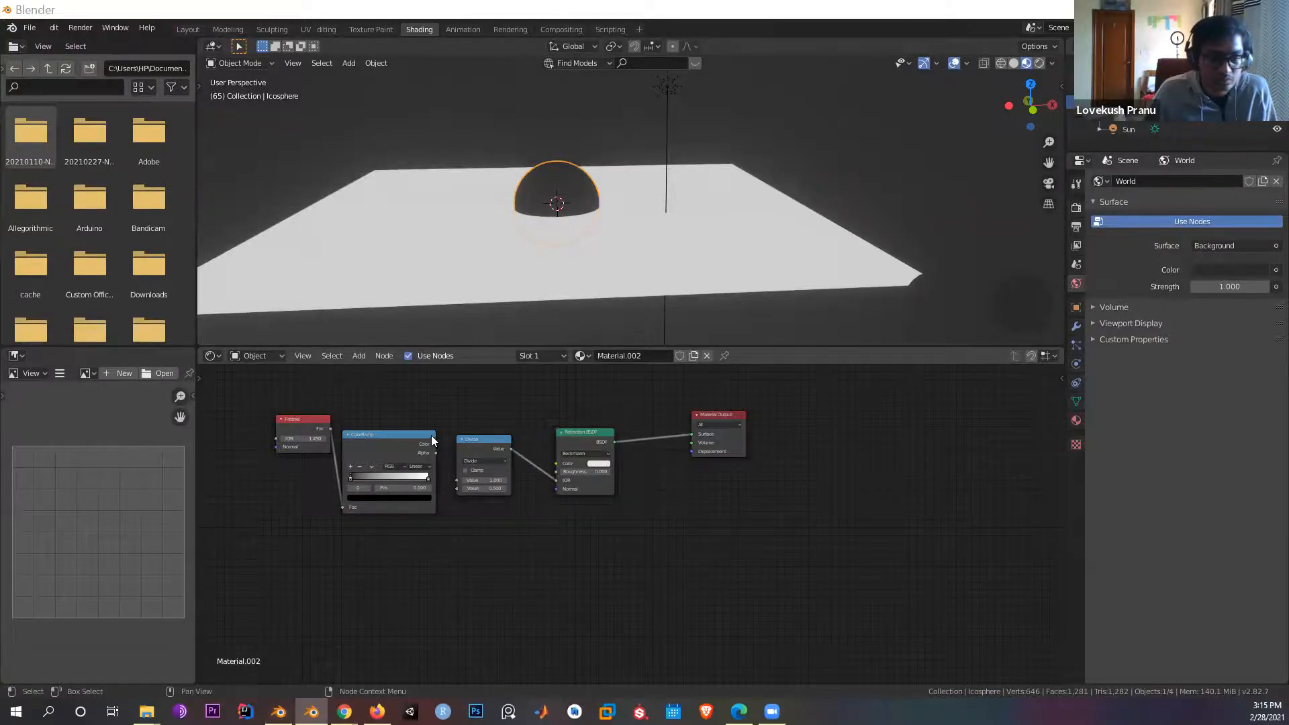
left_click_drag(436, 445, 458, 489)
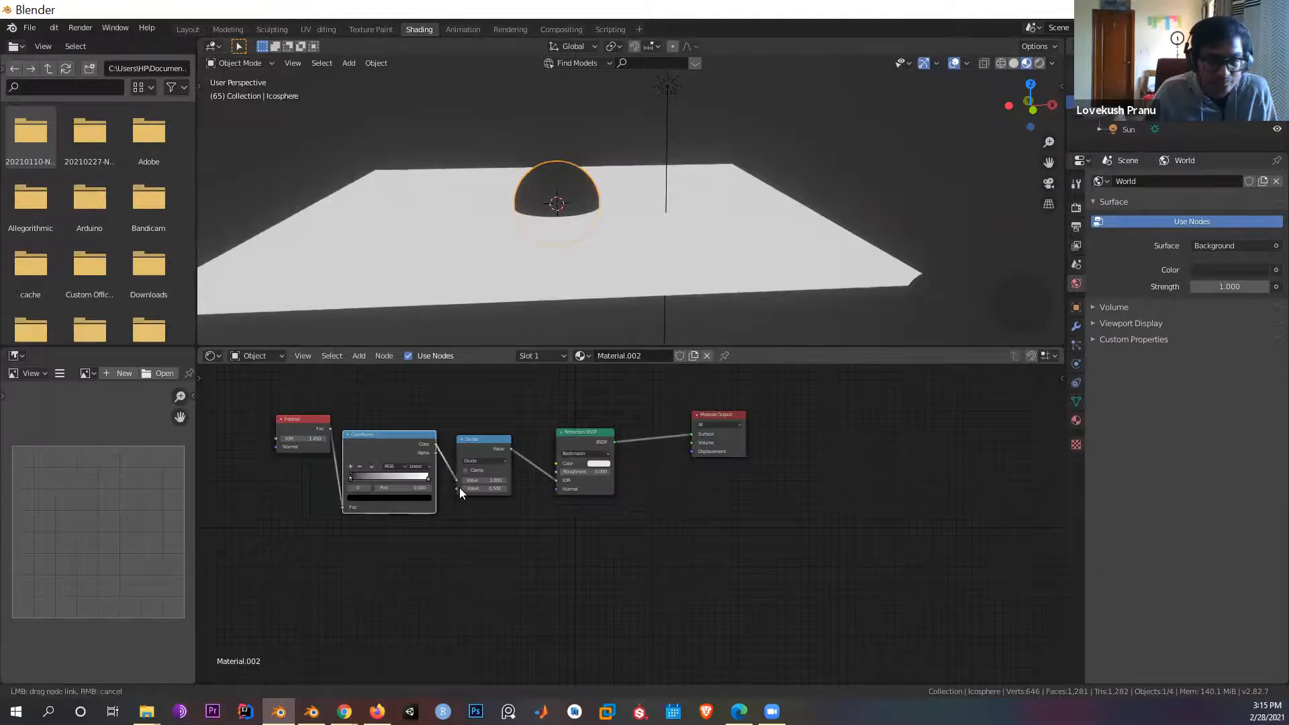
Step: Show the 3D viewport in Rendered shading with a closer view of the icosphere
middle_click_drag(591, 228, 608, 219)
scroll(608, 219, "up", 2)
key("z")
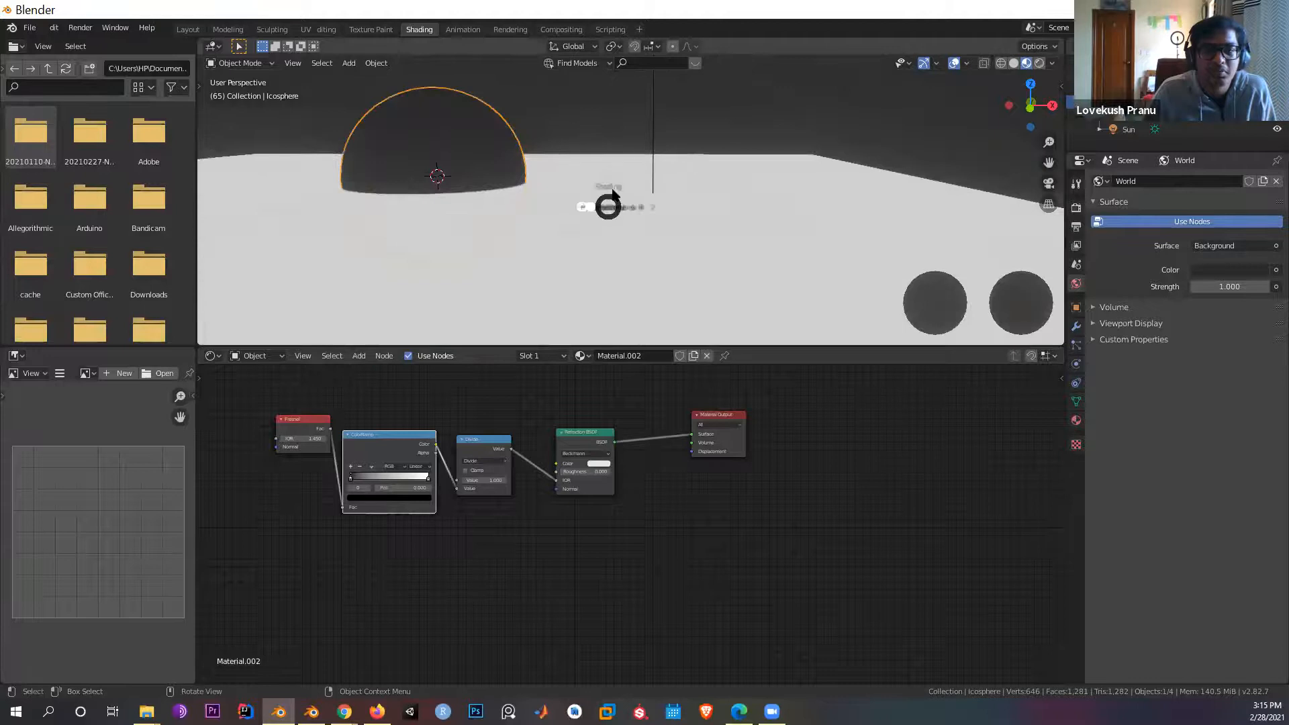
left_click(616, 143)
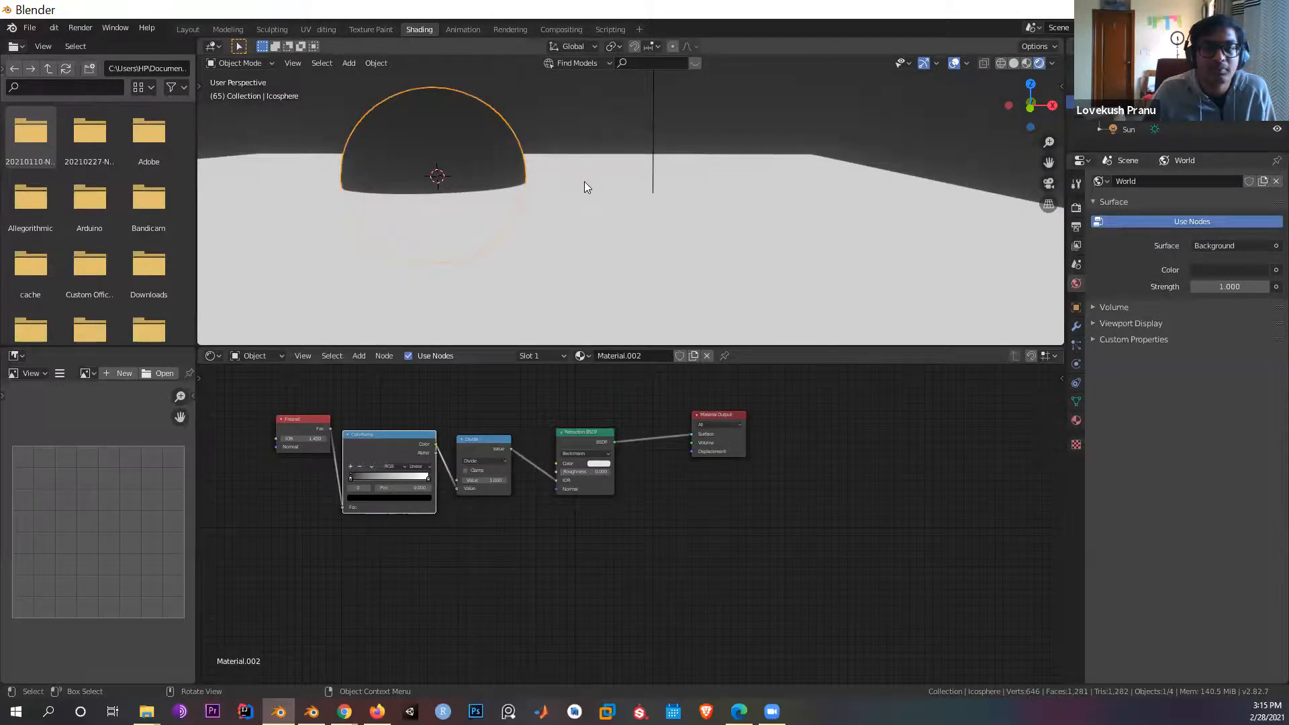
key("z")
left_click(592, 148)
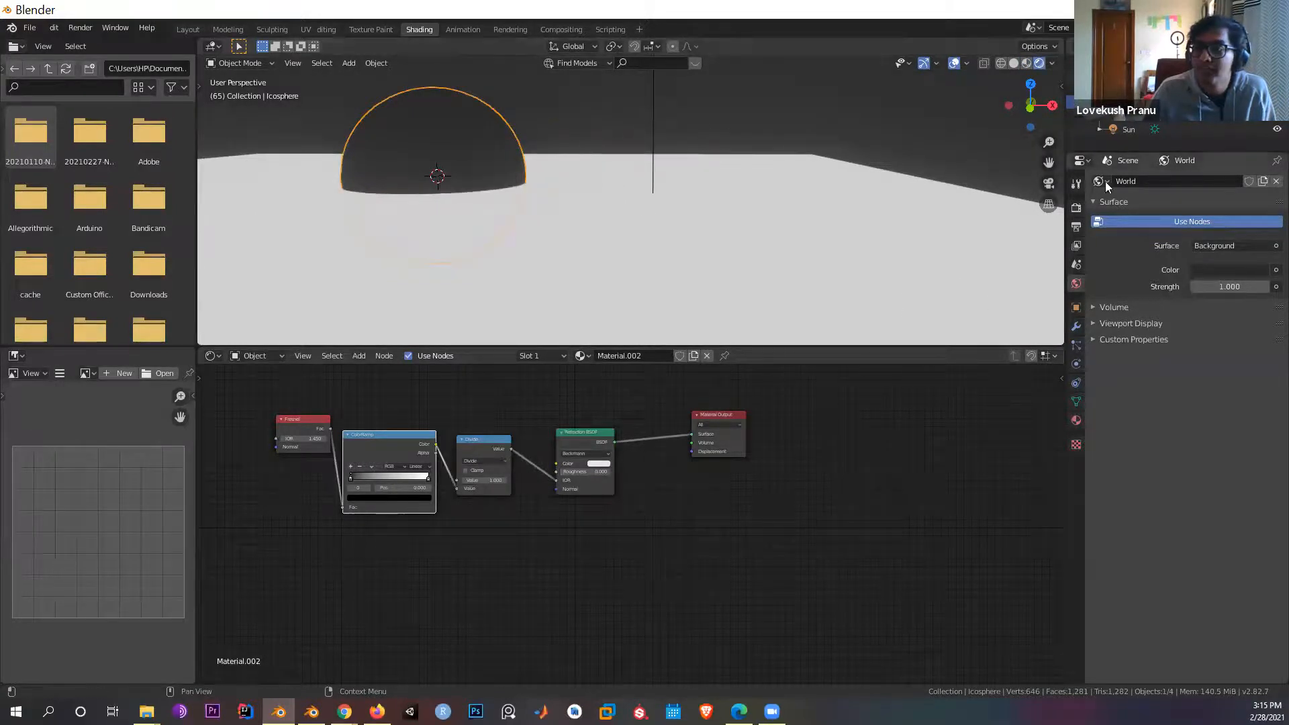
Step: Switch the scene's render engine to Cycles
left_click(1077, 207)
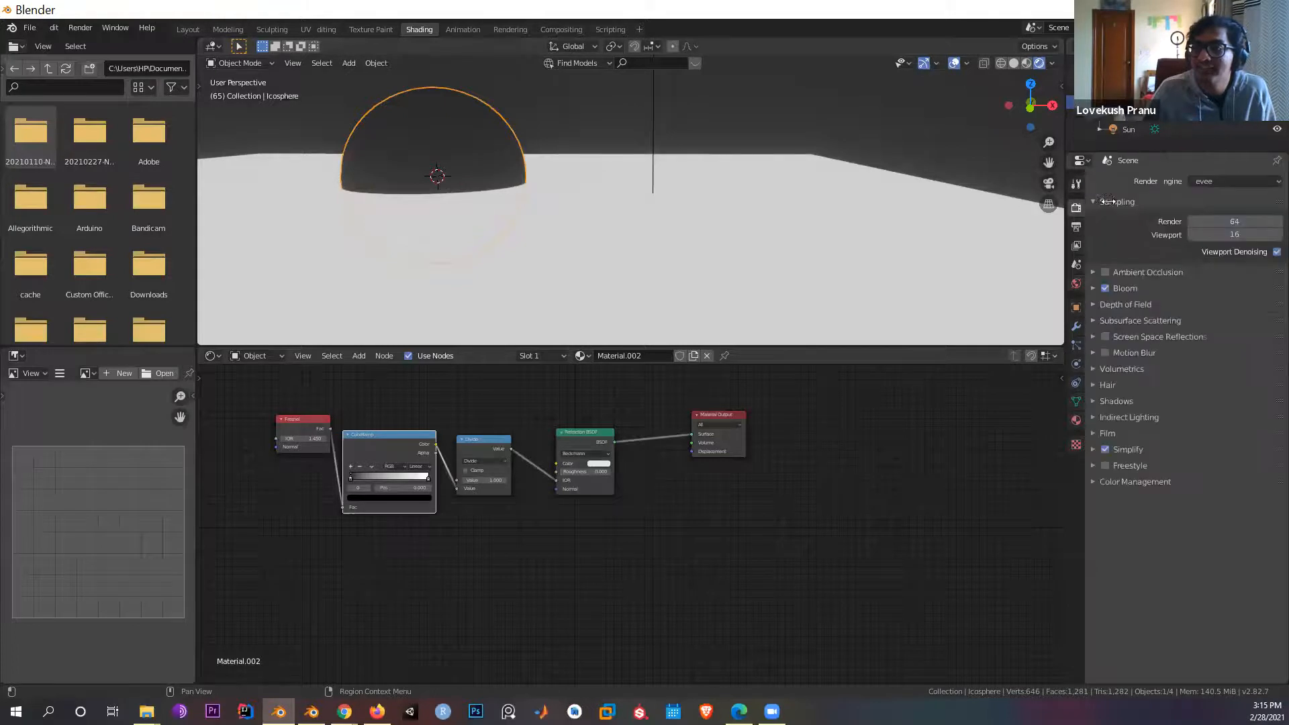
left_click(1220, 181)
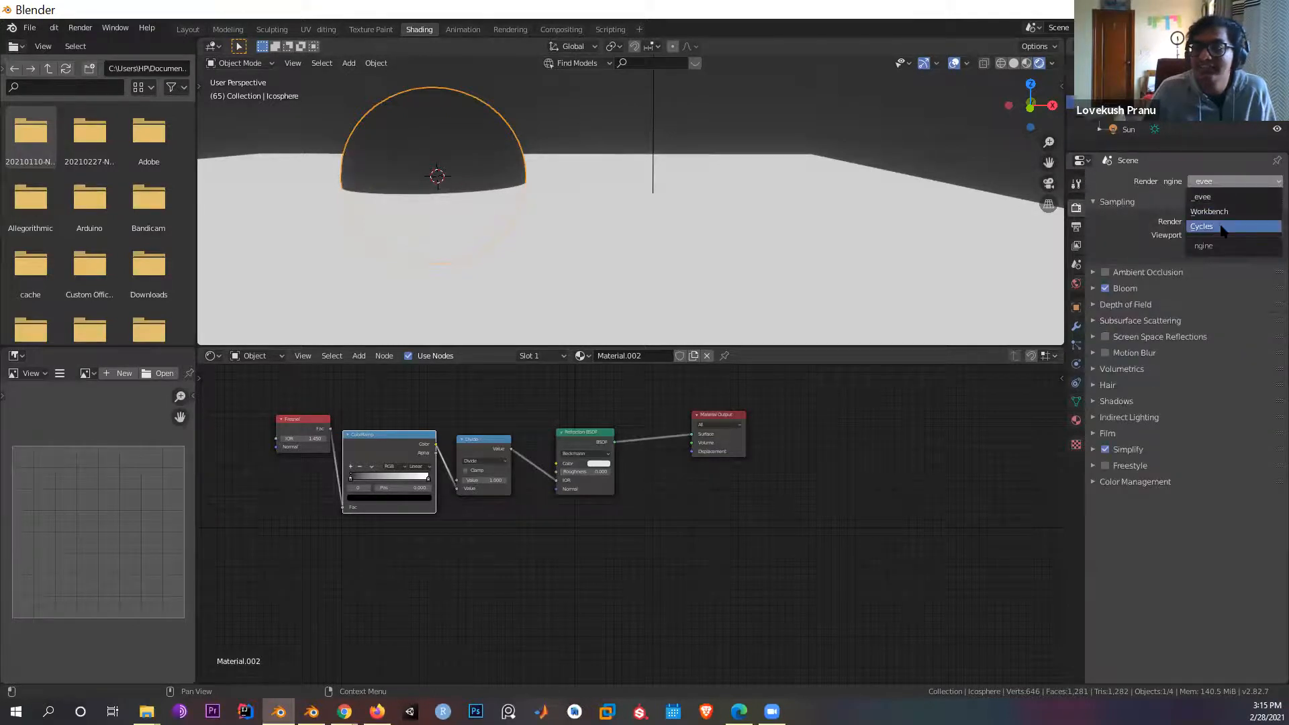
left_click(1221, 225)
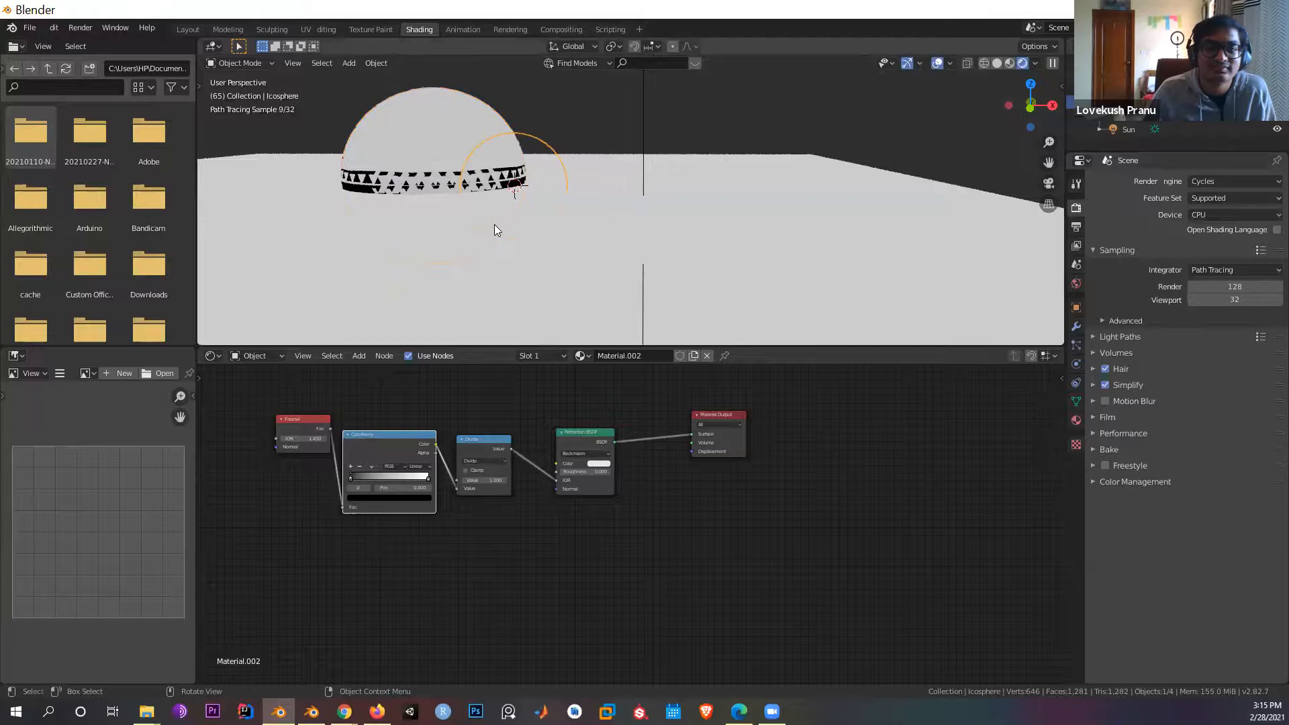
Step: Apply Shade Smooth to the icosphere
scroll(494, 224, "down", 5)
mouse_move(555, 241)
middle_mouse_down()
mouse_move(620, 243)
mouse_move(674, 172)
middle_mouse_up()
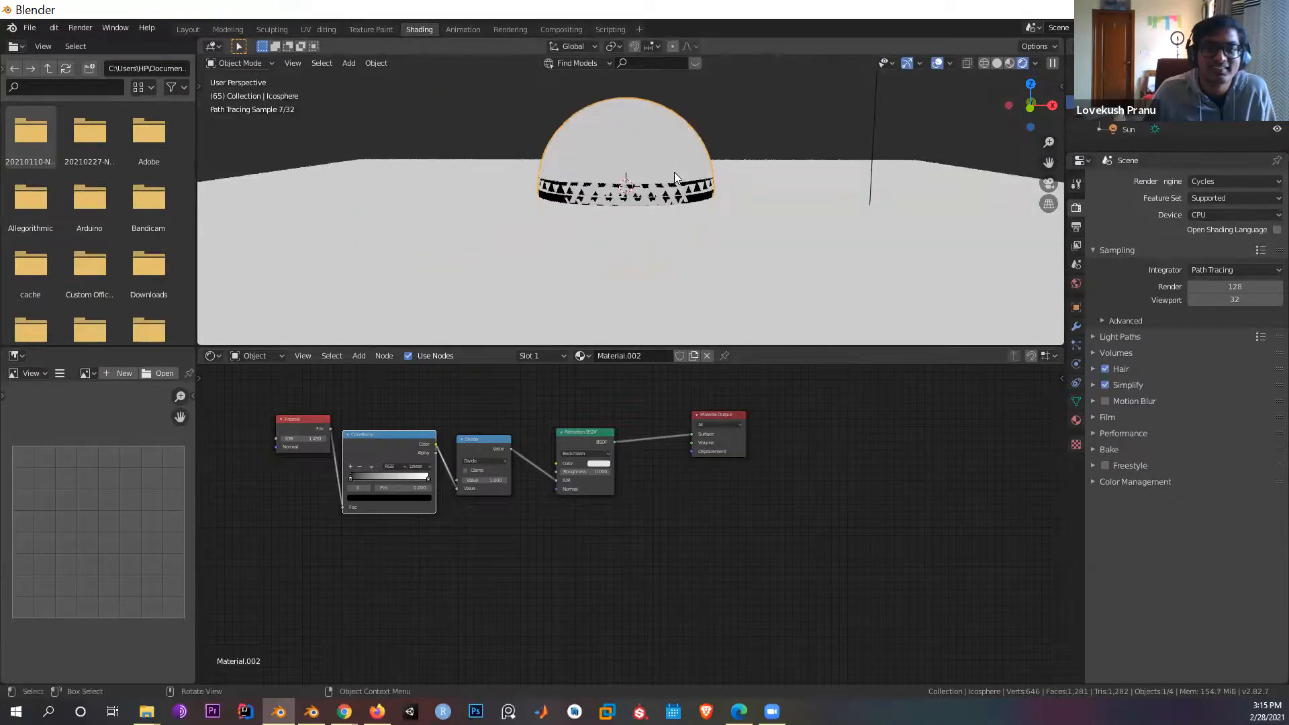
right_click(681, 160)
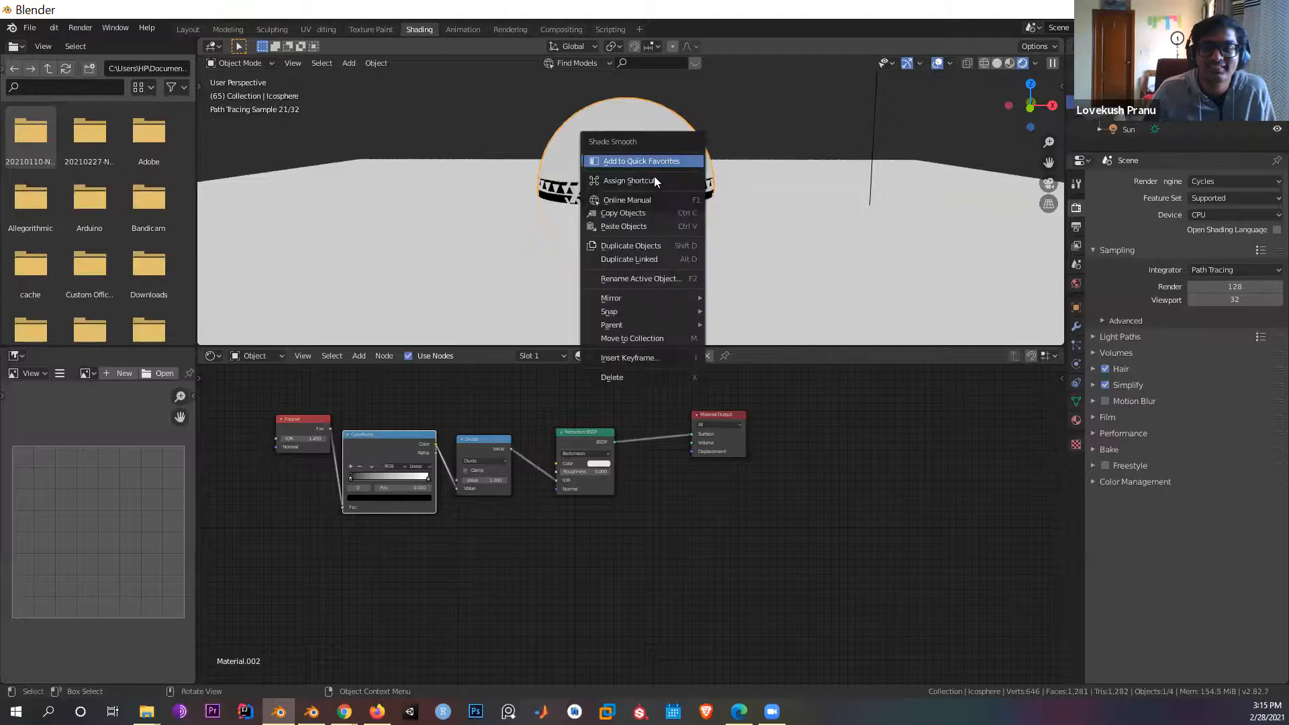
left_click(546, 111)
right_click(604, 136)
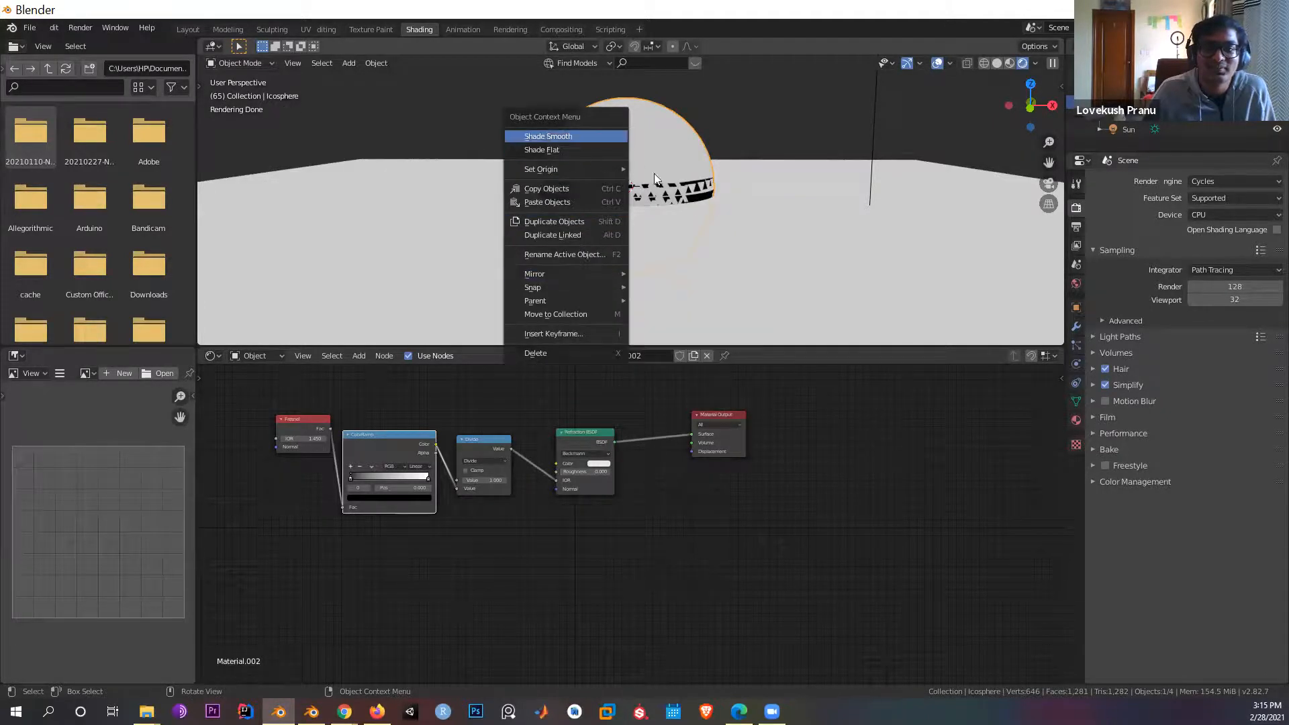
left_click(573, 135)
middle_click_drag(672, 205, 675, 200)
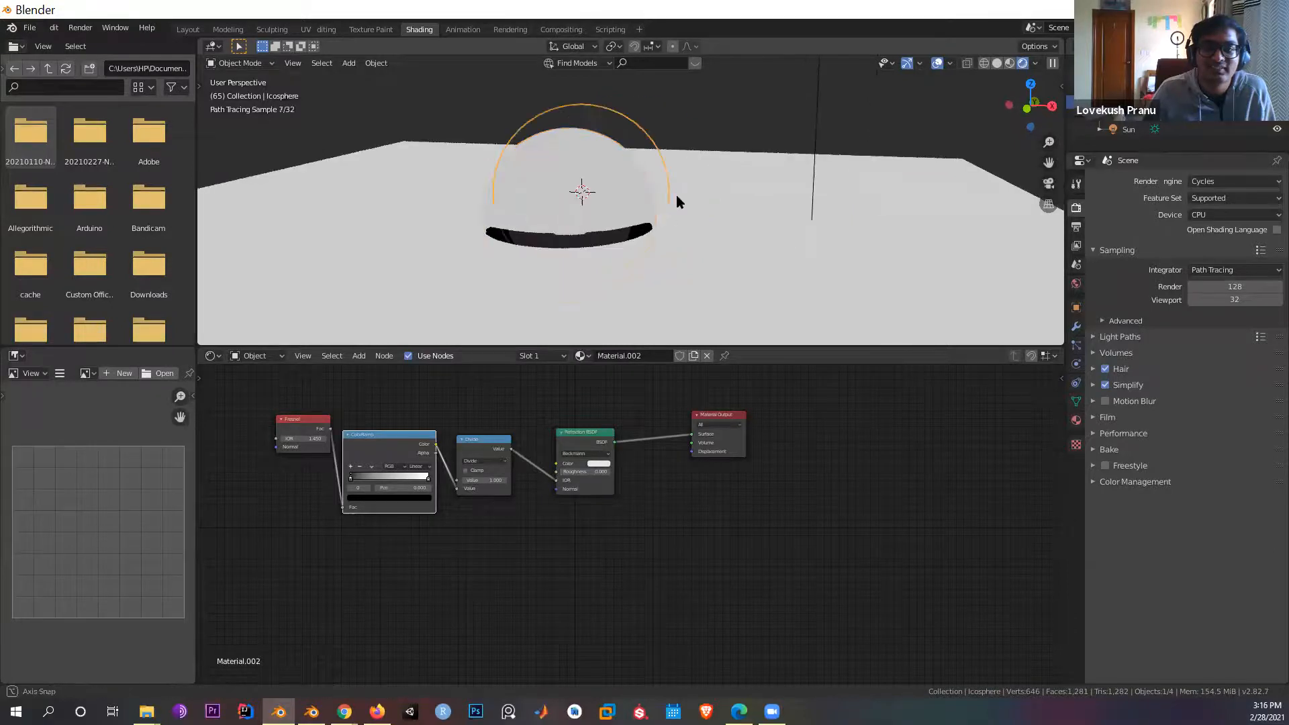
Step: Move the ColorRamp's black stop to about 0.07 to produce a dark core inside a bright rim on the sphere
left_click(364, 478)
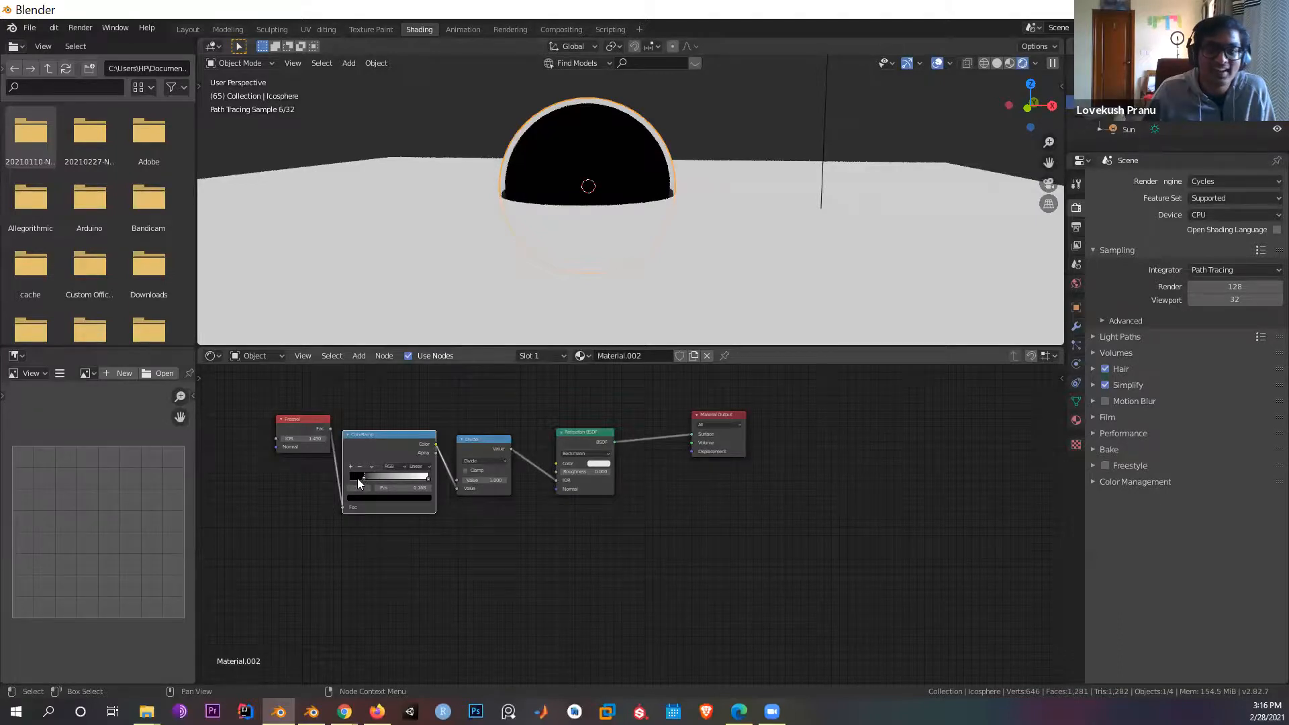
left_click(352, 479)
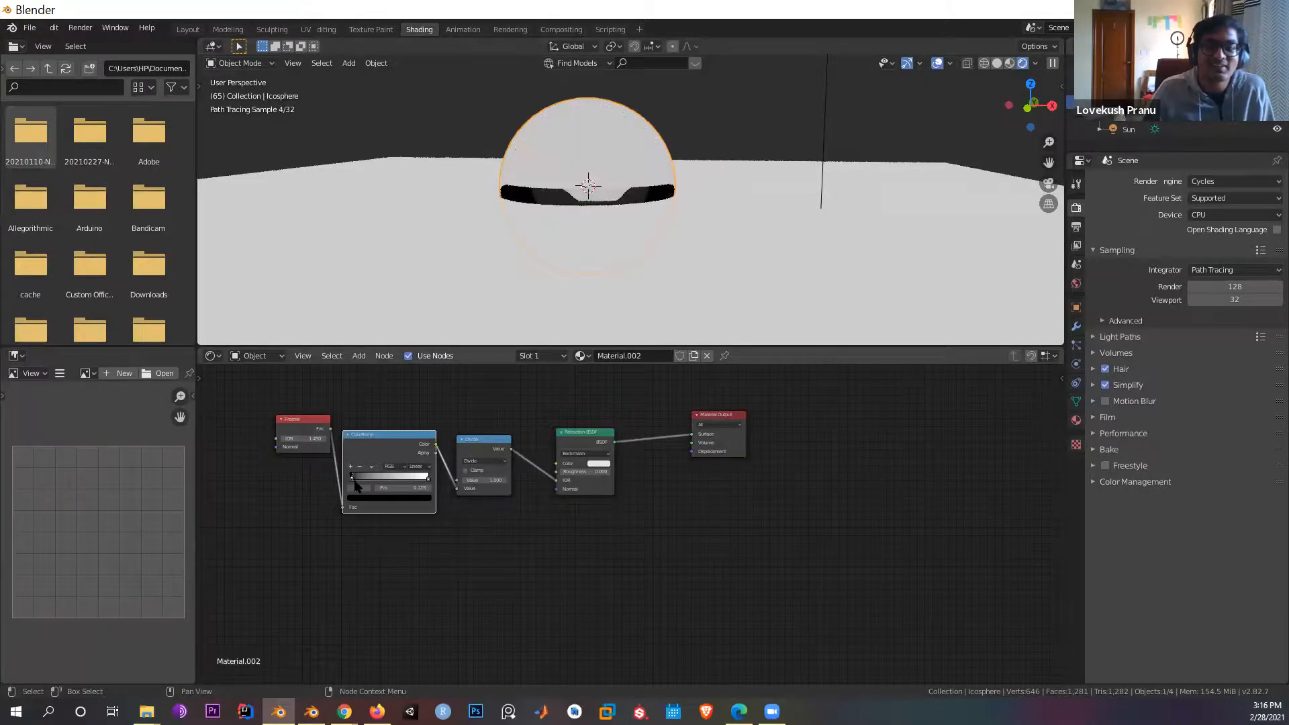
left_click(356, 480)
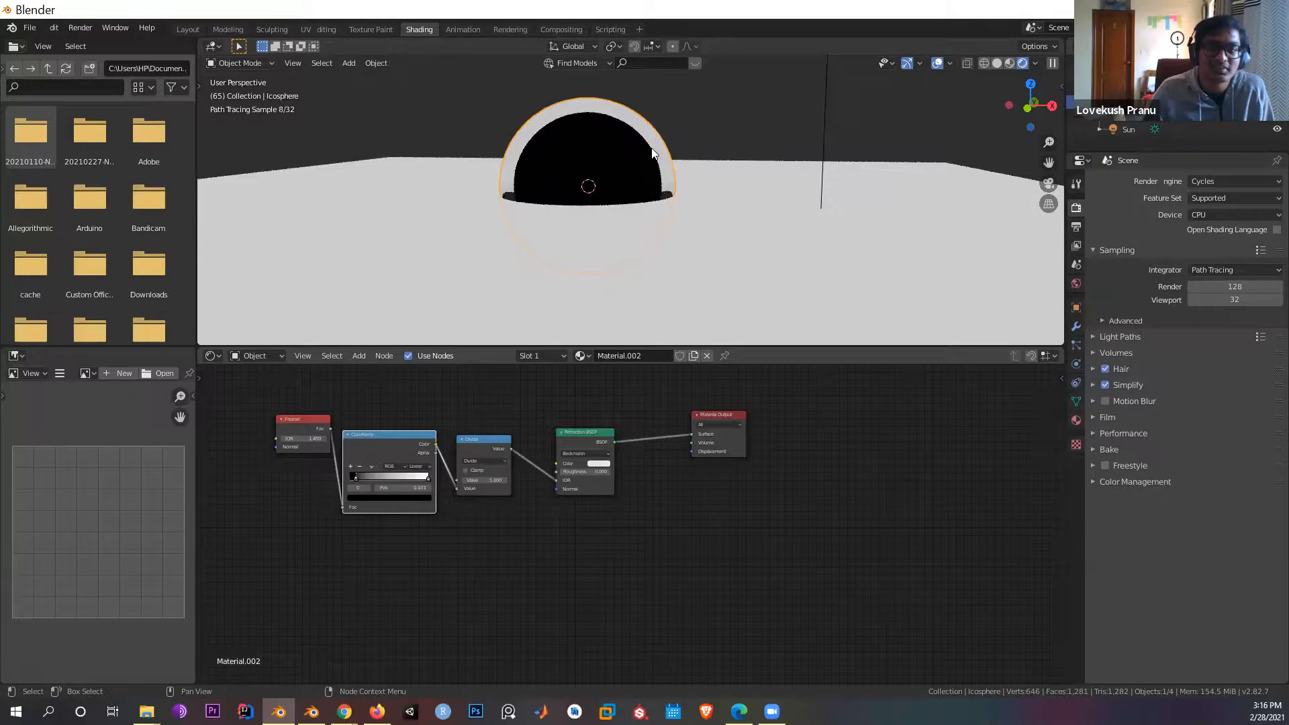
mouse_move(728, 201)
middle_mouse_down()
mouse_move(732, 171)
mouse_move(719, 199)
middle_mouse_up()
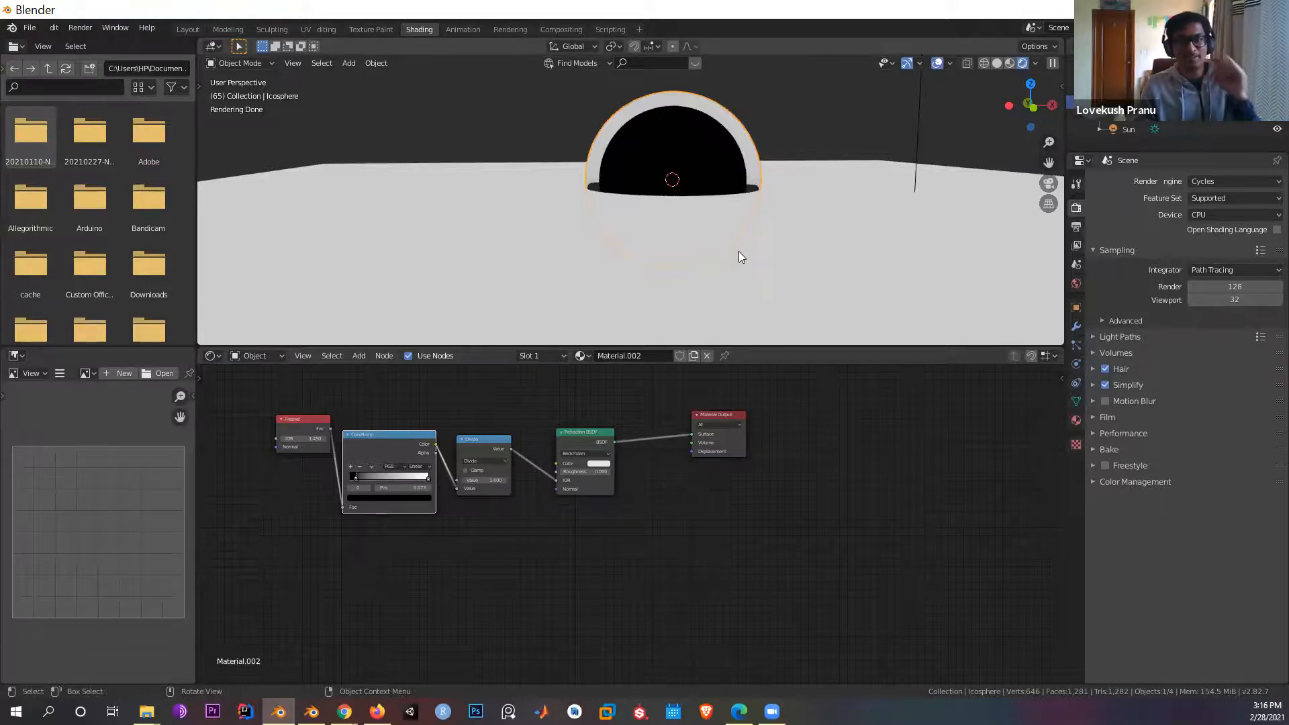
Step: Move the ColorRamp's white stop inward to 0.577 and inspect the icosphere's rim up close and from farther away
left_click(428, 478)
left_click_drag(413, 480, 392, 485)
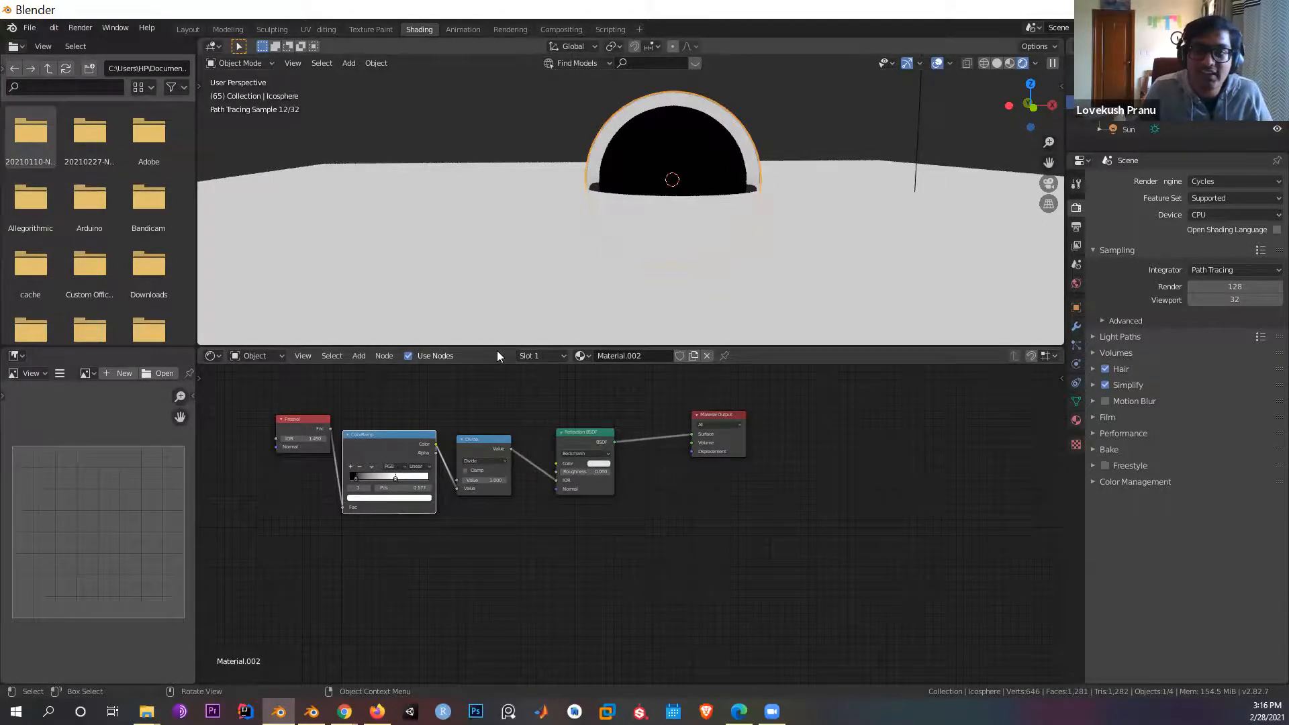
scroll(574, 311, "up", 4)
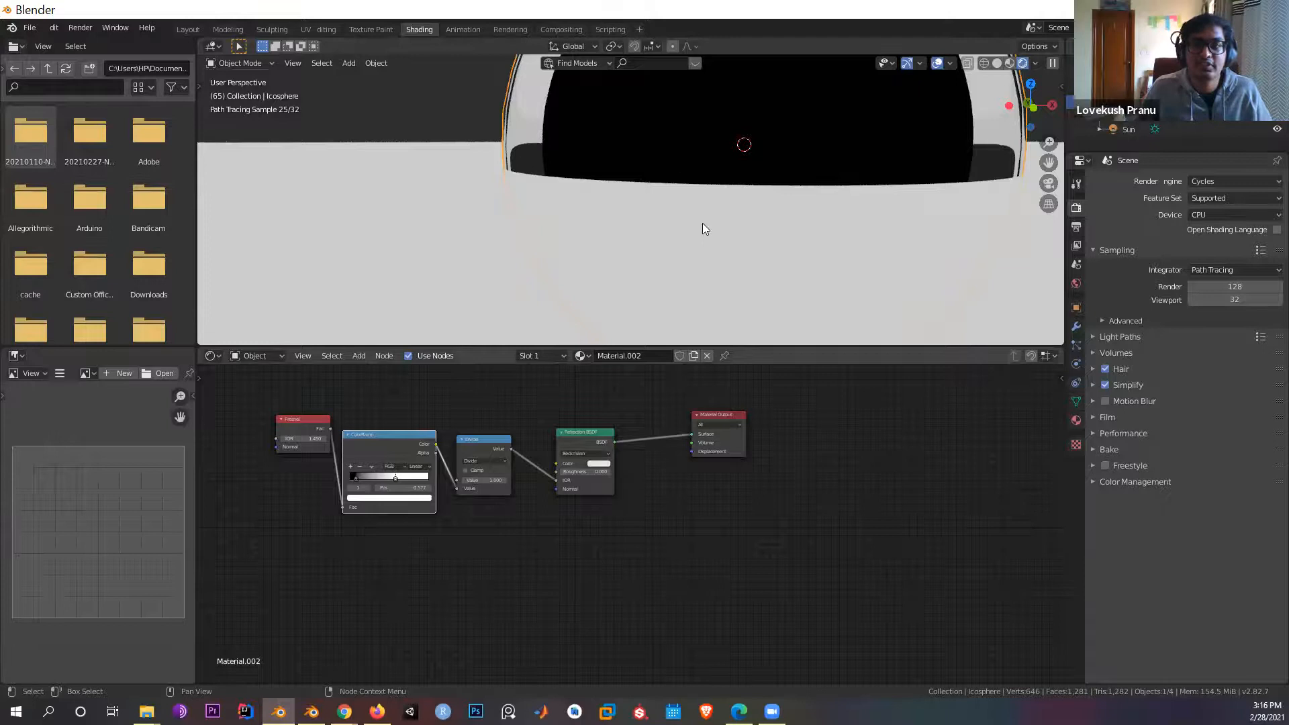
scroll(702, 223, "down", 10)
middle_click_drag(702, 223, 684, 237)
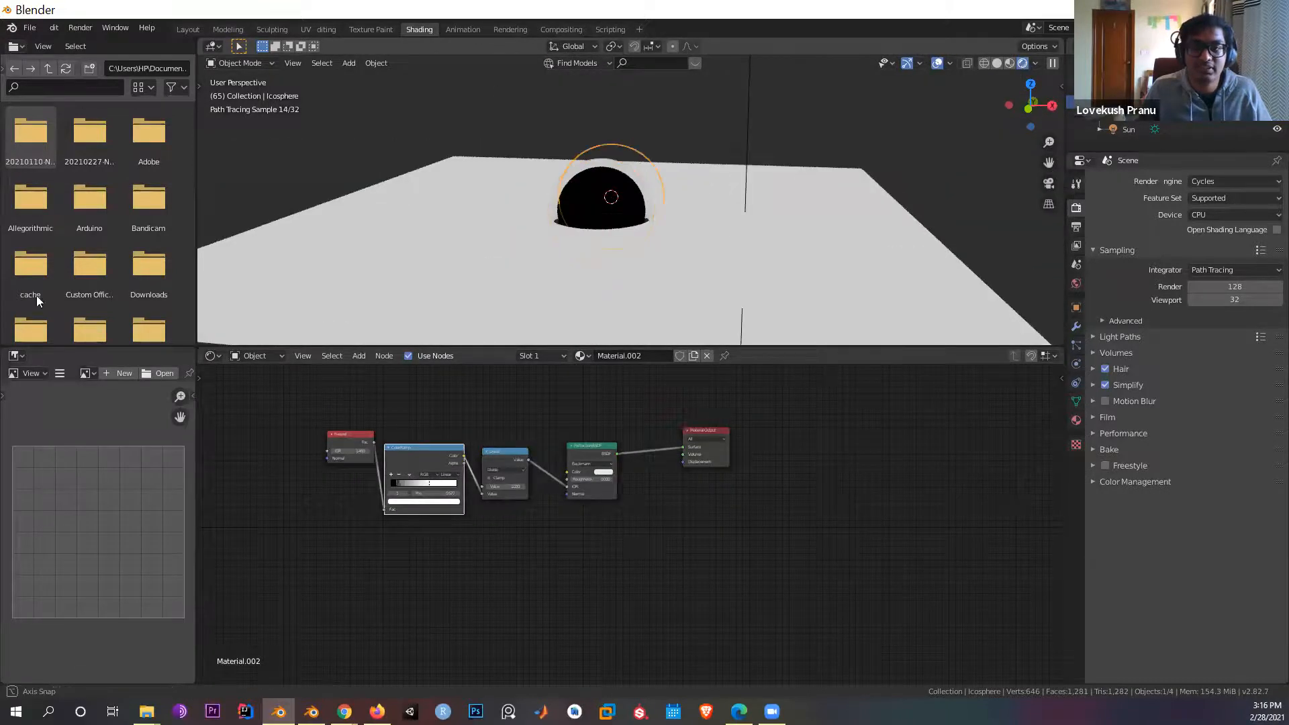
Step: Switch to Photos to examine the ring around the core in BLACKHOLE.png up close, then minimize the image window
left_click(312, 711)
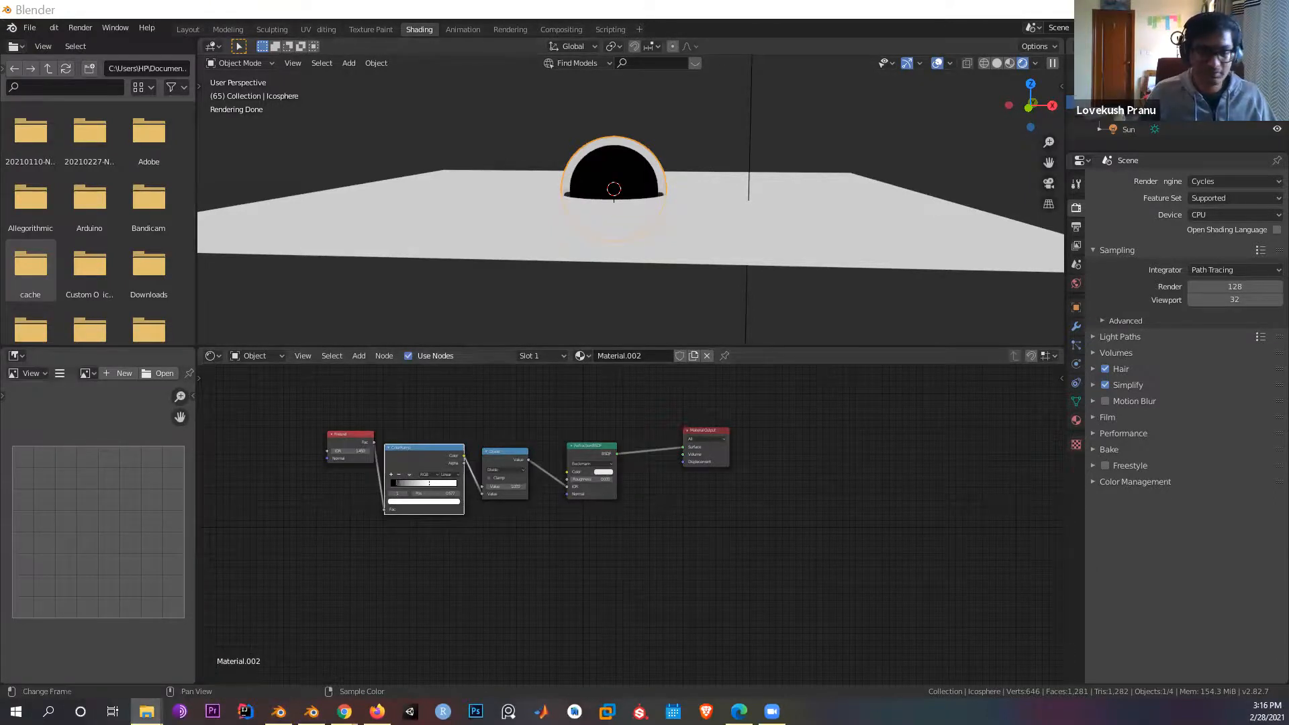
key("F12")
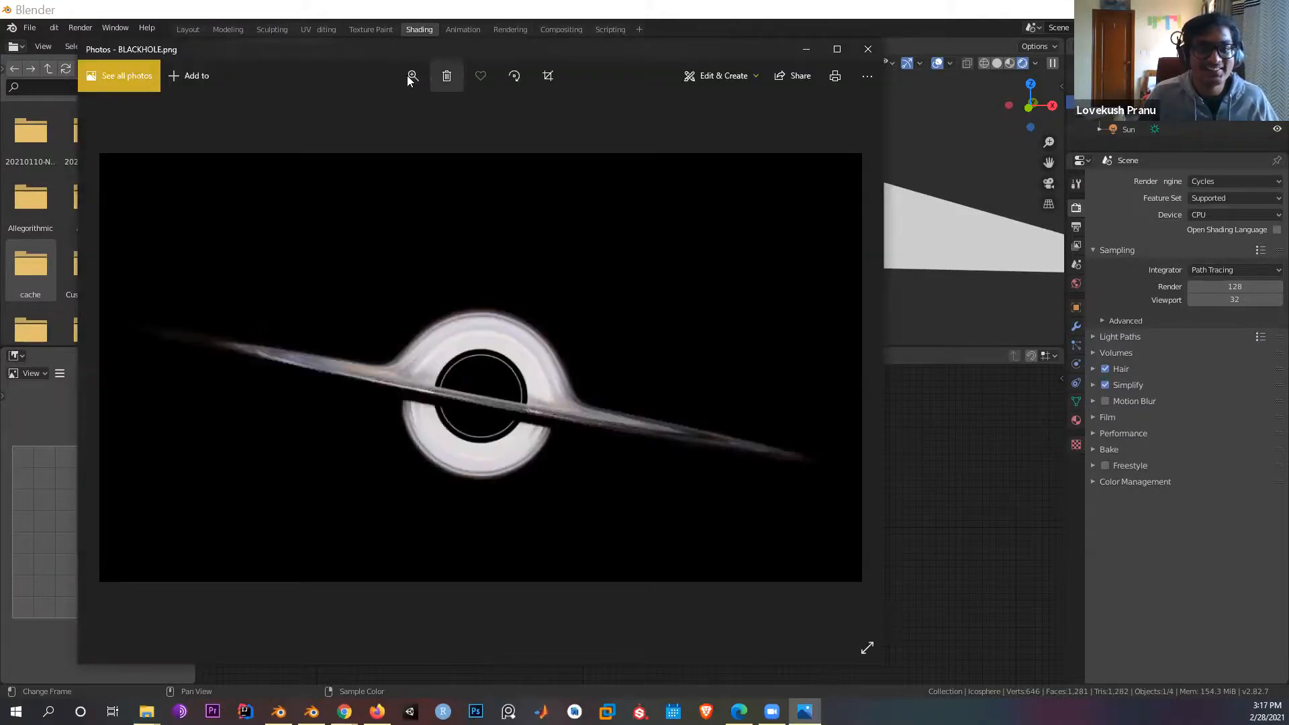
left_click(411, 75)
left_click_drag(402, 113, 462, 118)
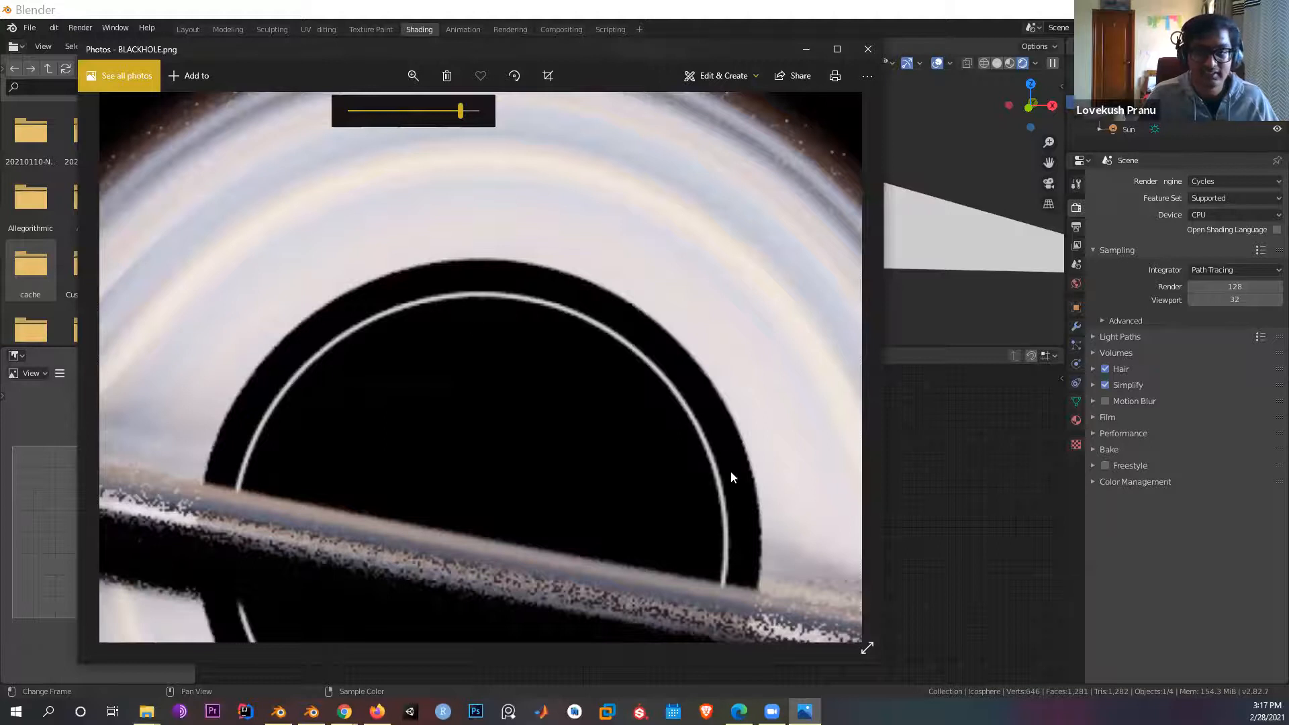
left_click(806, 49)
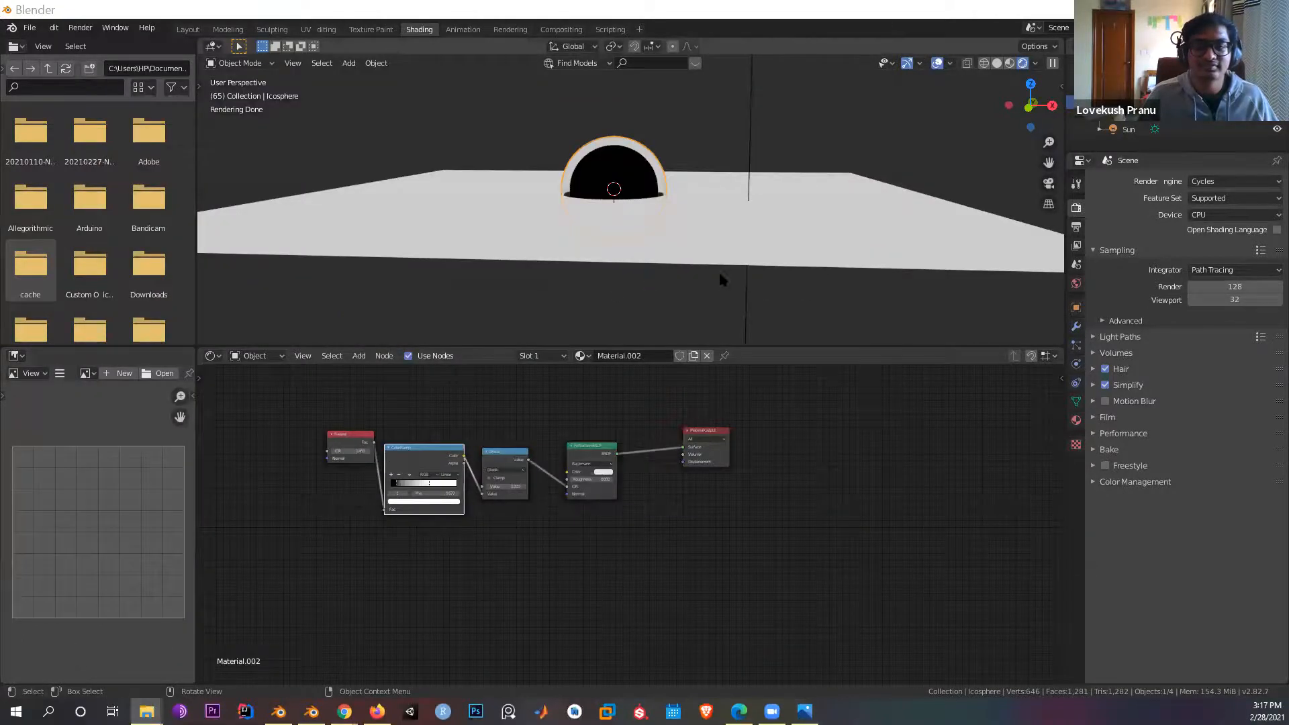
Step: Duplicate the linked Fresnel and ColorRamp nodes and place the copies above the original node chain
middle_click_drag(738, 282, 548, 434)
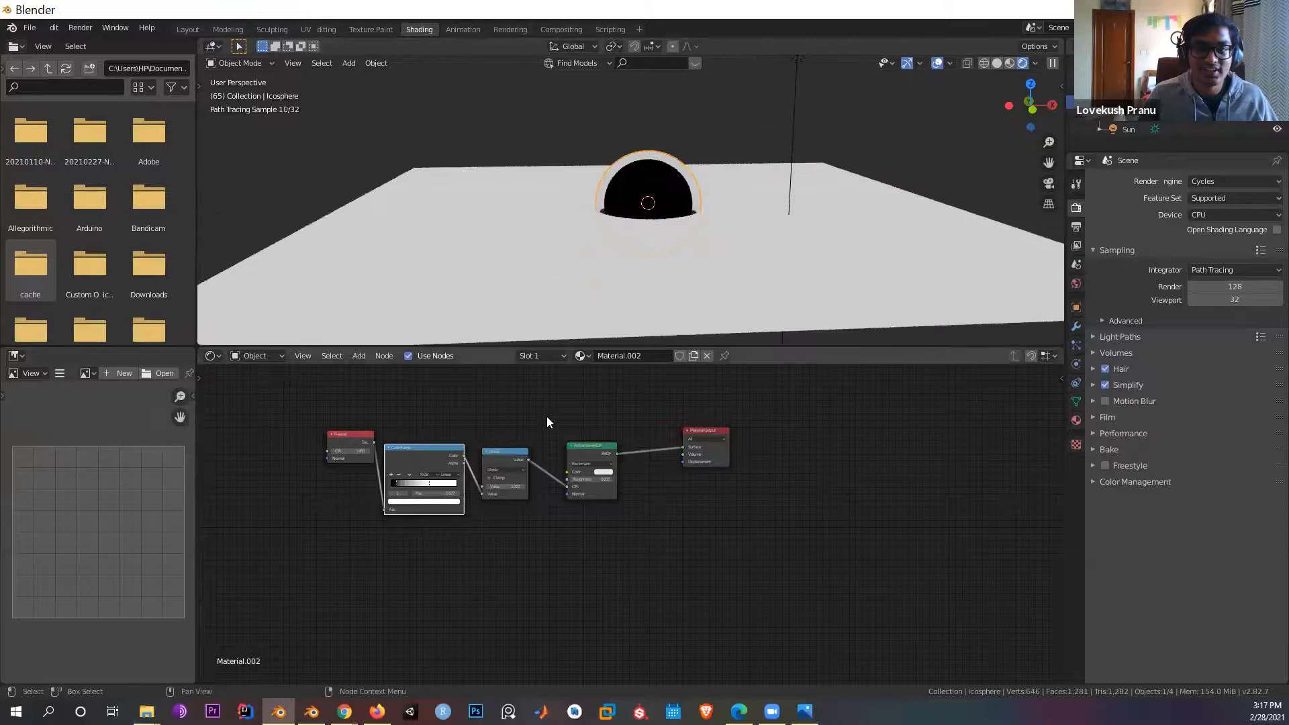
middle_click_drag(358, 479, 381, 584)
left_click_drag(284, 483, 483, 640)
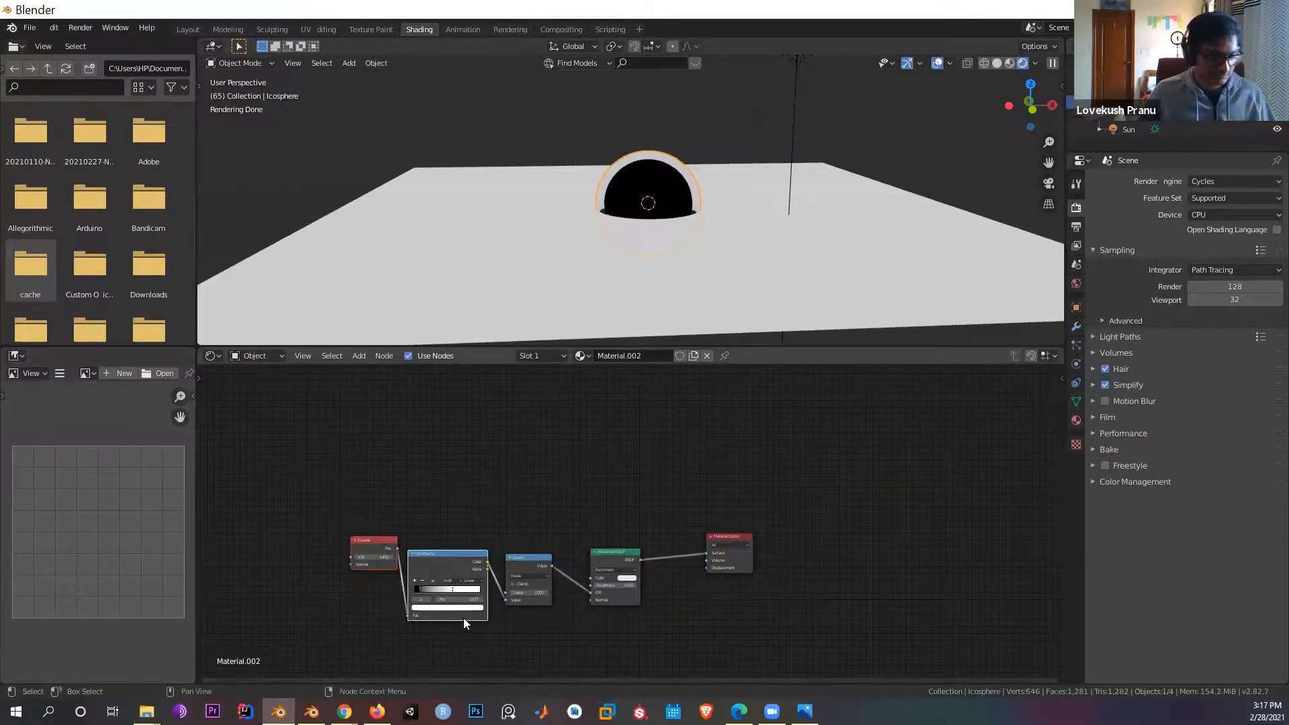
key("shift+d")
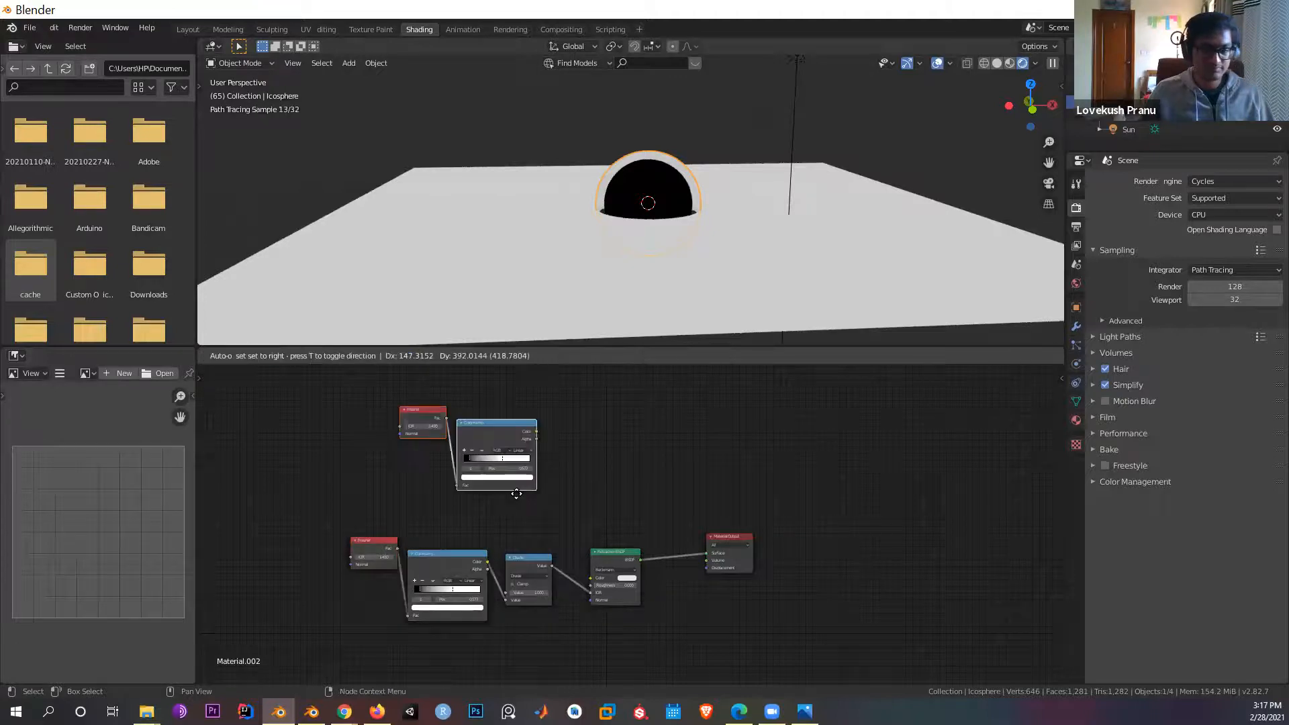
left_click(521, 499)
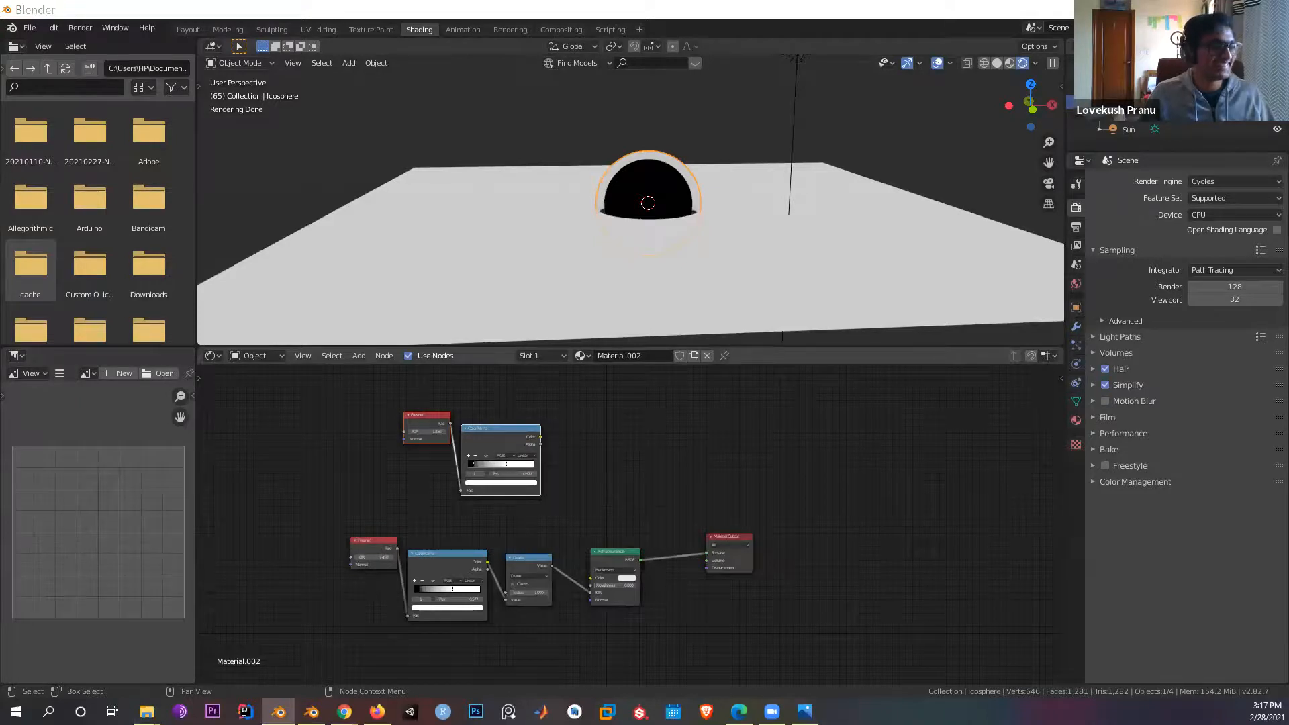
key("super+d")
key("super+d")
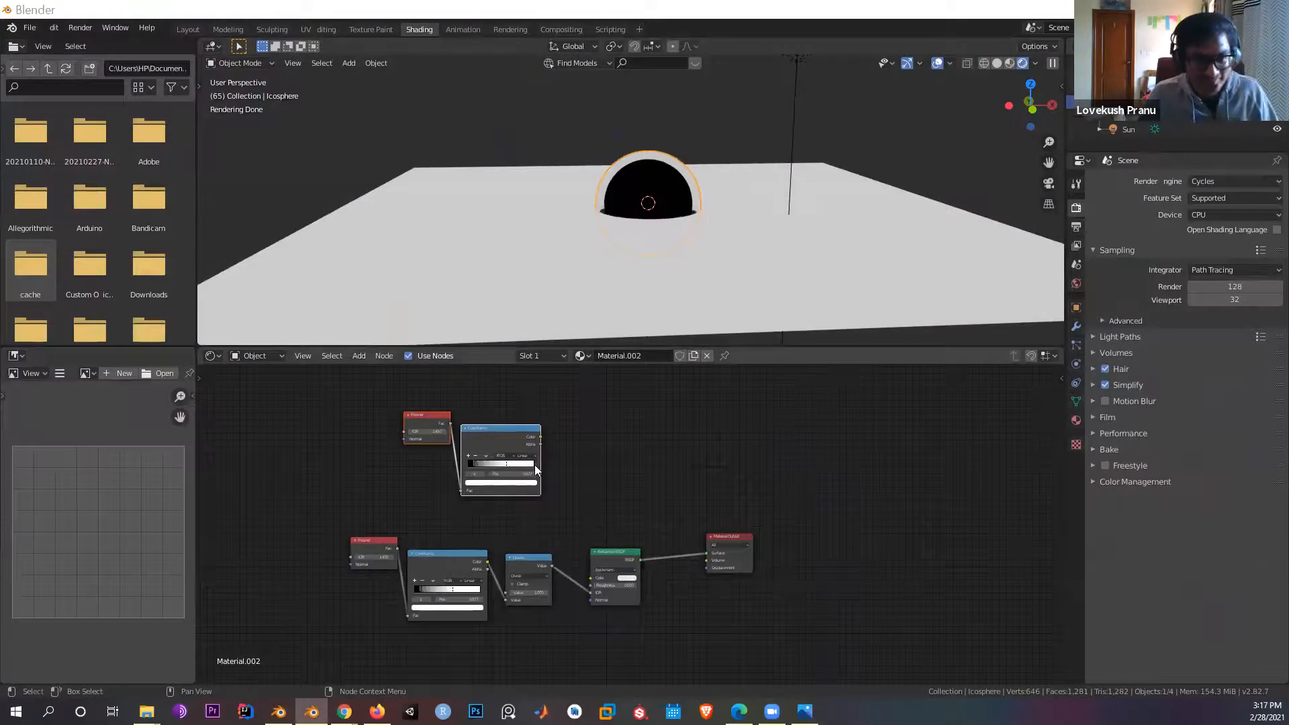
Step: Preview the duplicated ColorRamp's Color through a Viewer node and move its black stop to 0.255
left_click(497, 434, "ctrl+shift")
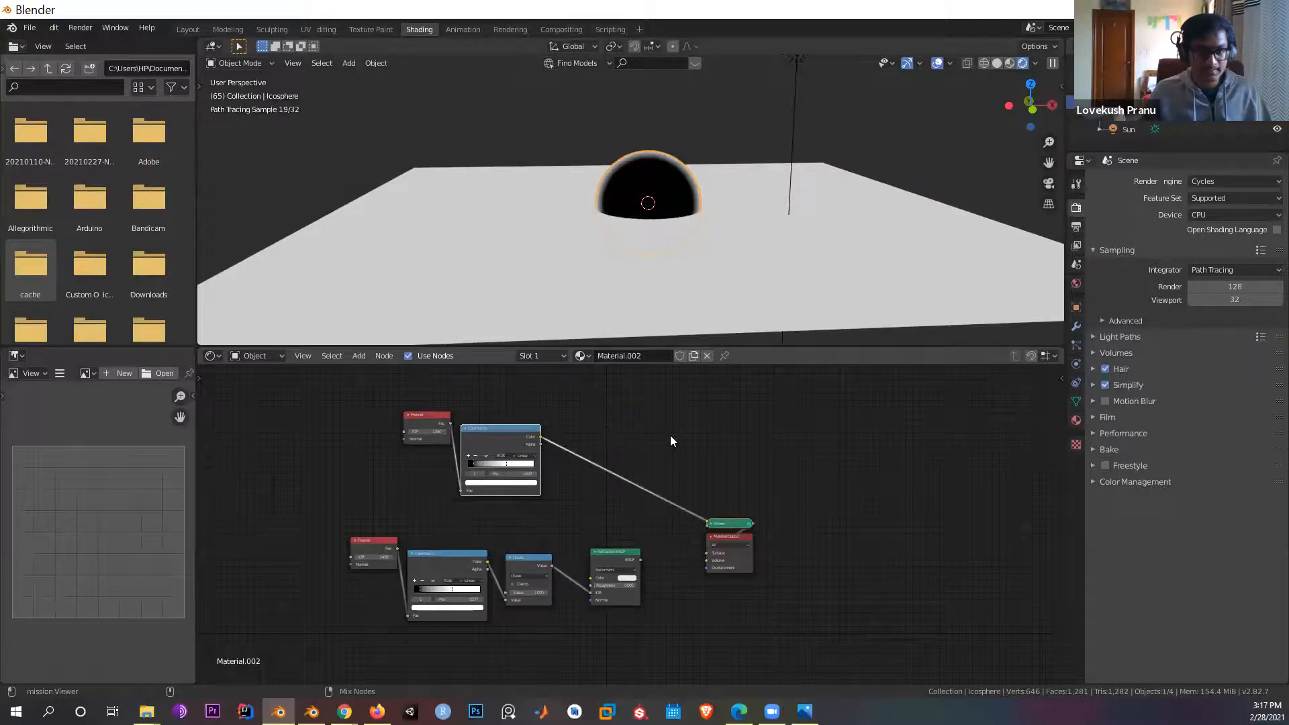
middle_click_drag(570, 493, 570, 475)
scroll(569, 474, "up", 1)
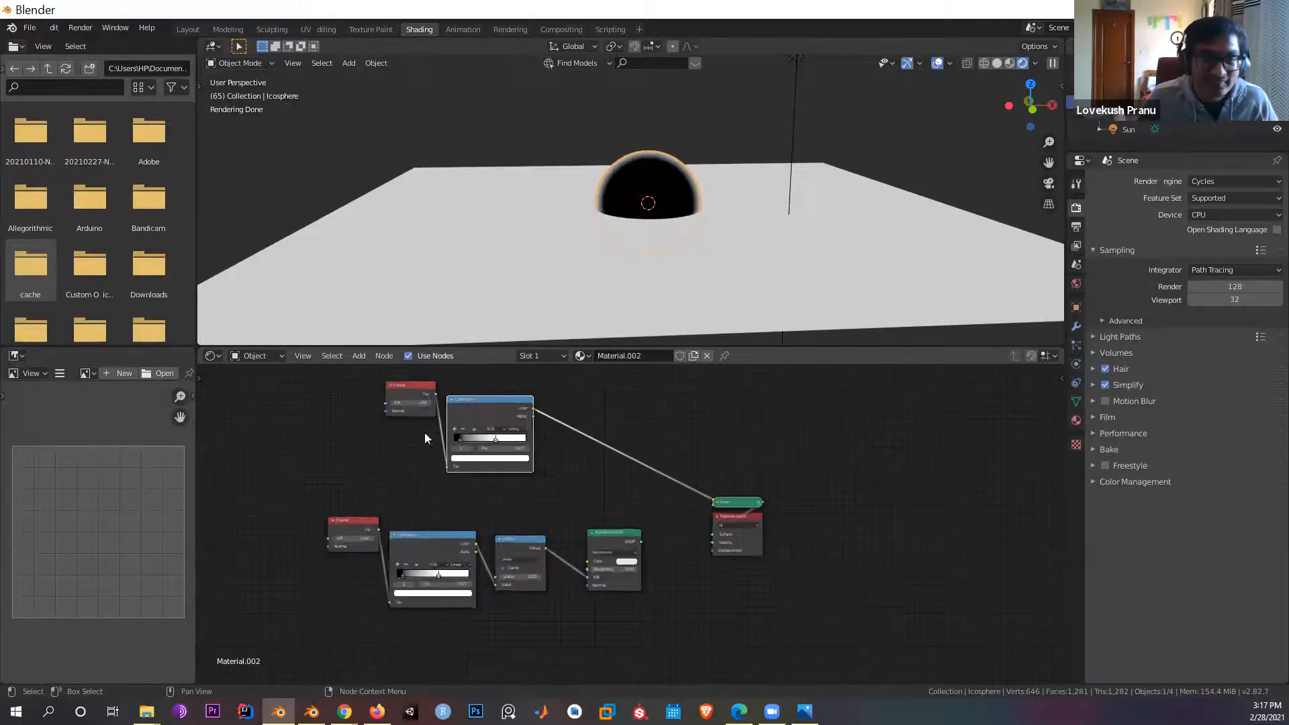
scroll(425, 434, "up", 1)
left_click(426, 419)
left_click_drag(429, 422, 438, 423)
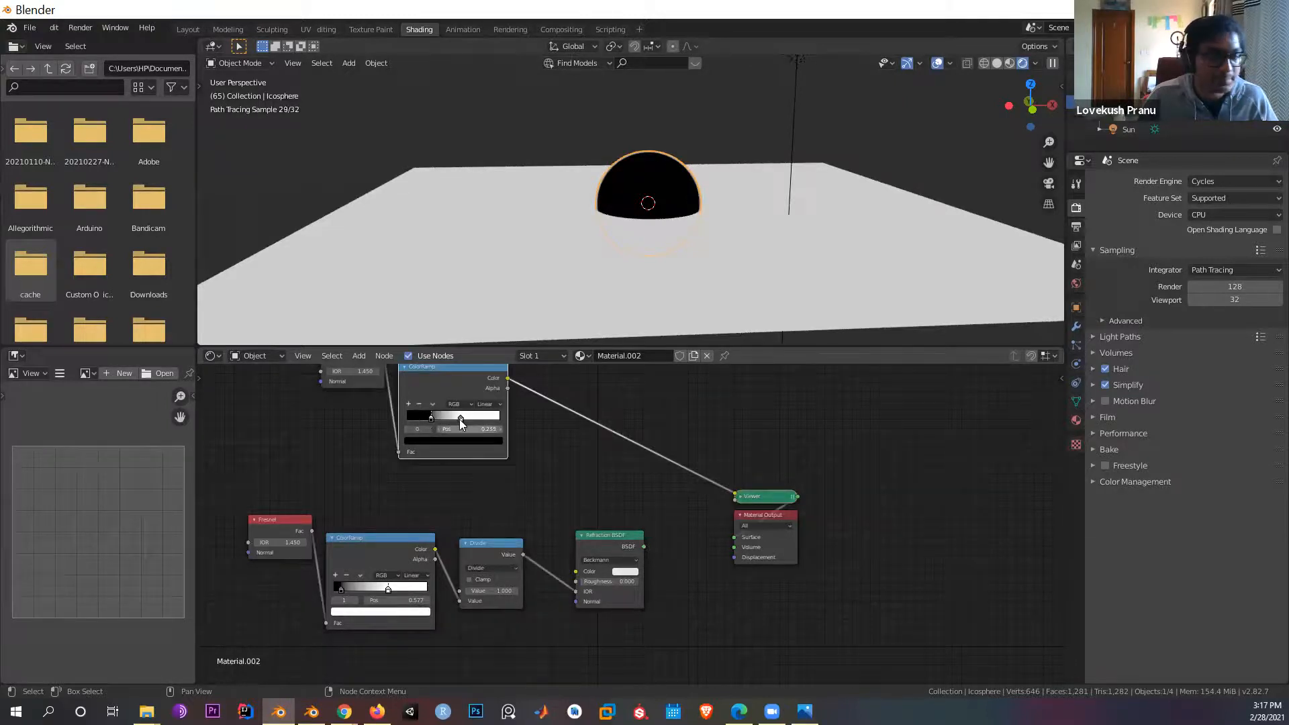
Step: Move the duplicated ColorRamp's white stop past the black one to 0.218, reversing the ramp
key("g")
left_click(450, 418)
left_click_drag(451, 420, 421, 424)
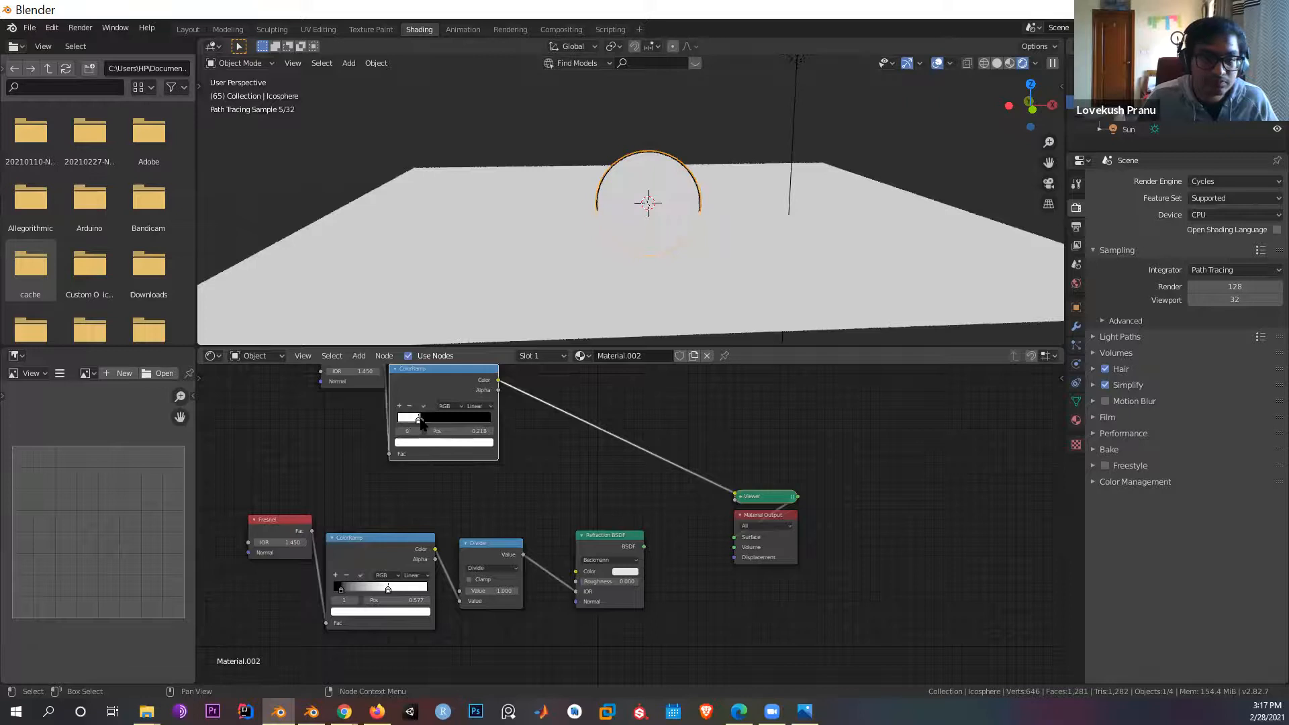
Step: Reposition the duplicated ColorRamp node farther from its Fresnel node
key("g")
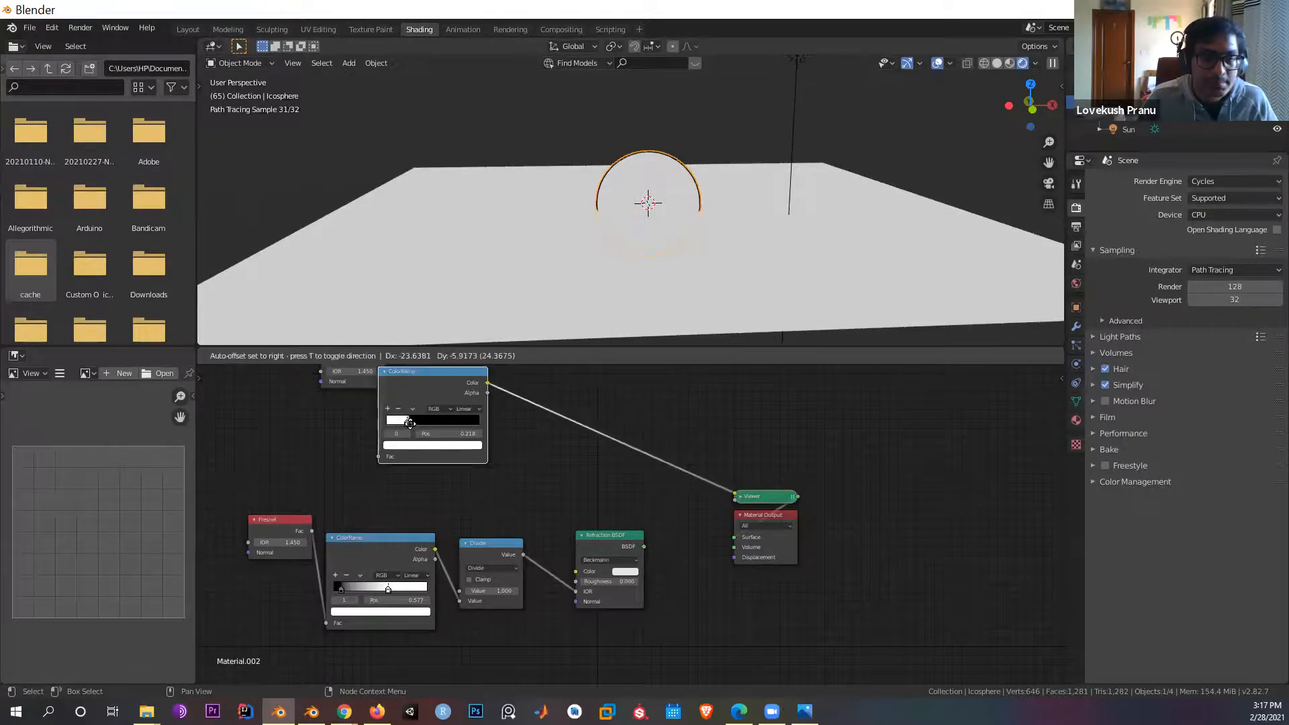
left_click(456, 428)
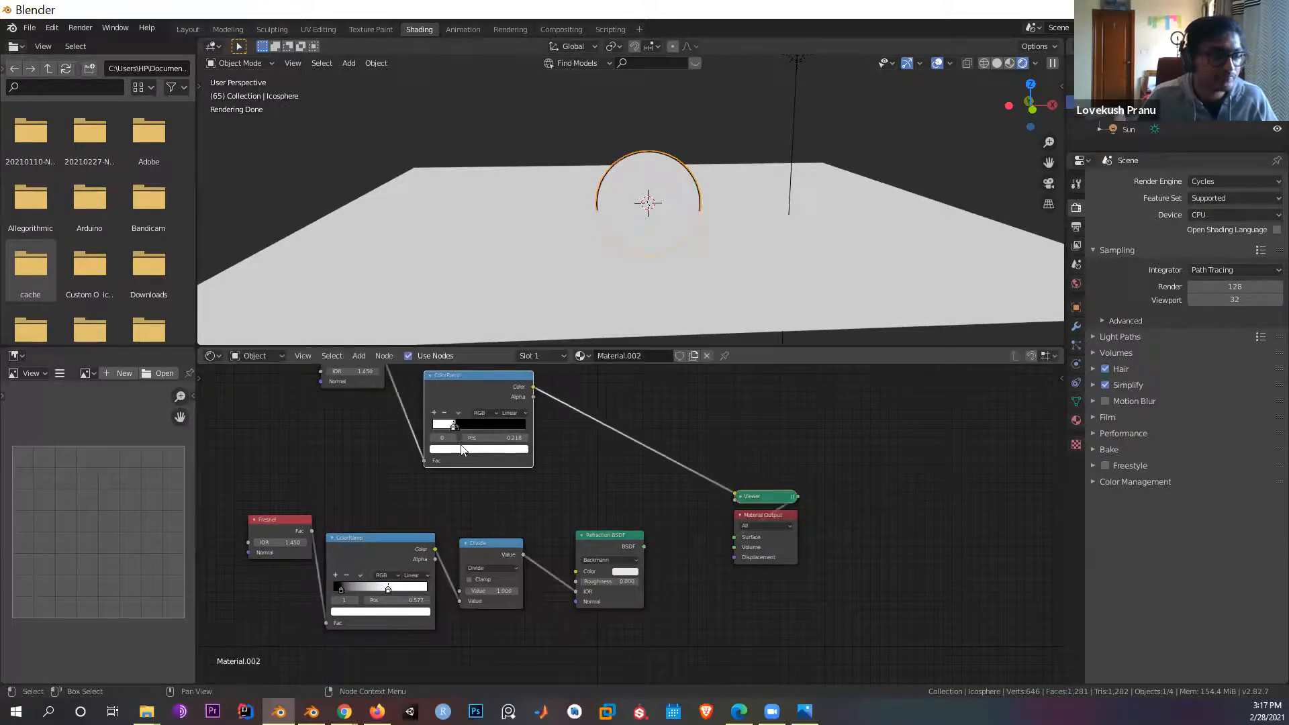
left_click(457, 430)
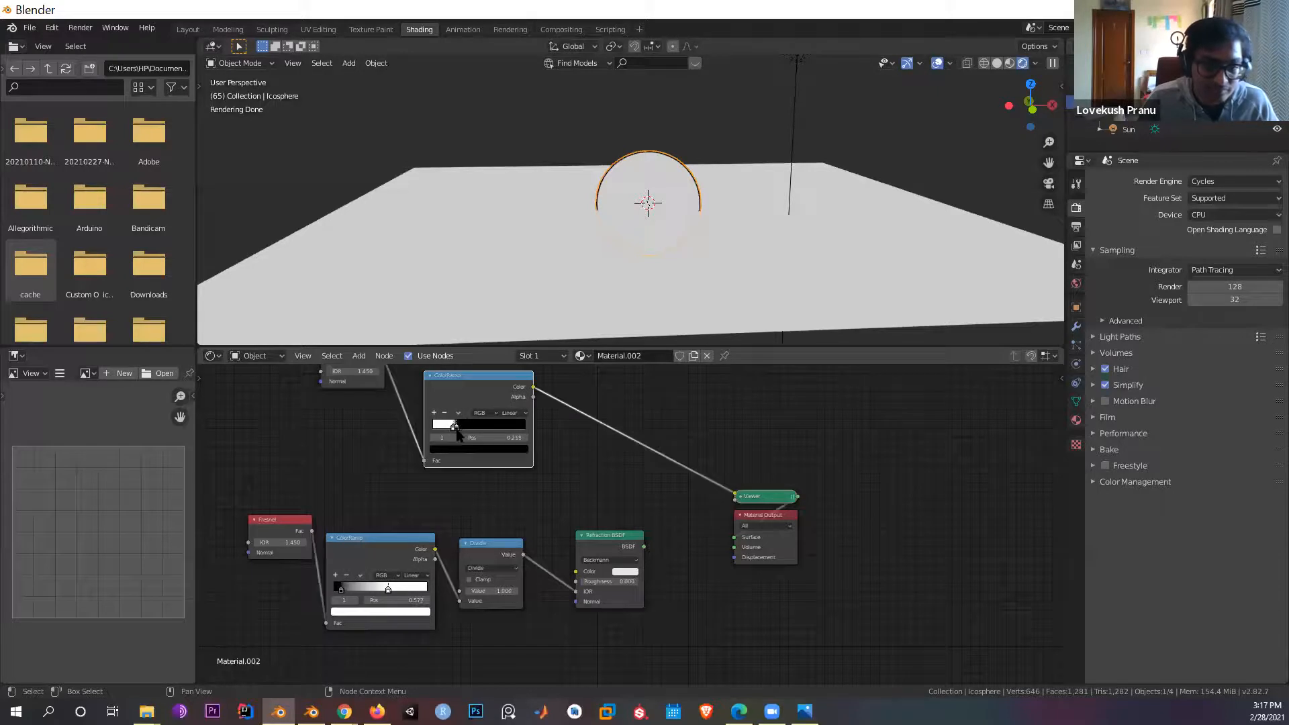
key("g")
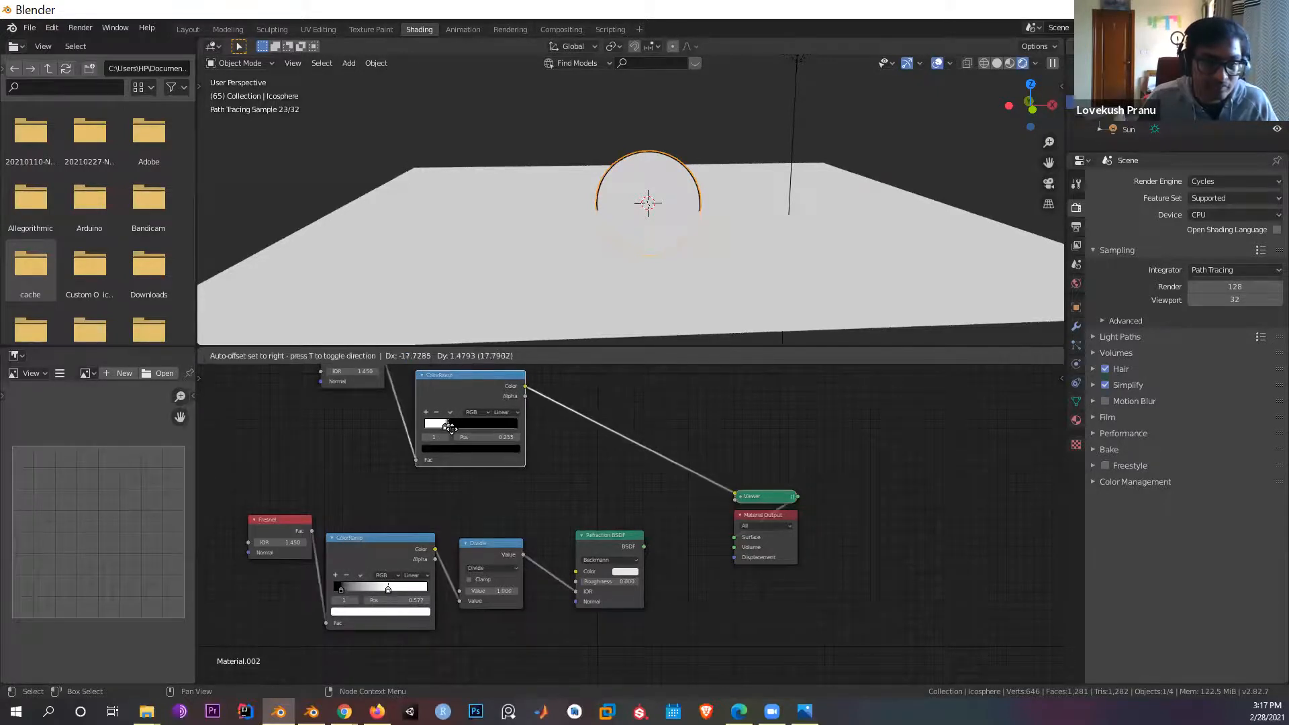
left_click(478, 426)
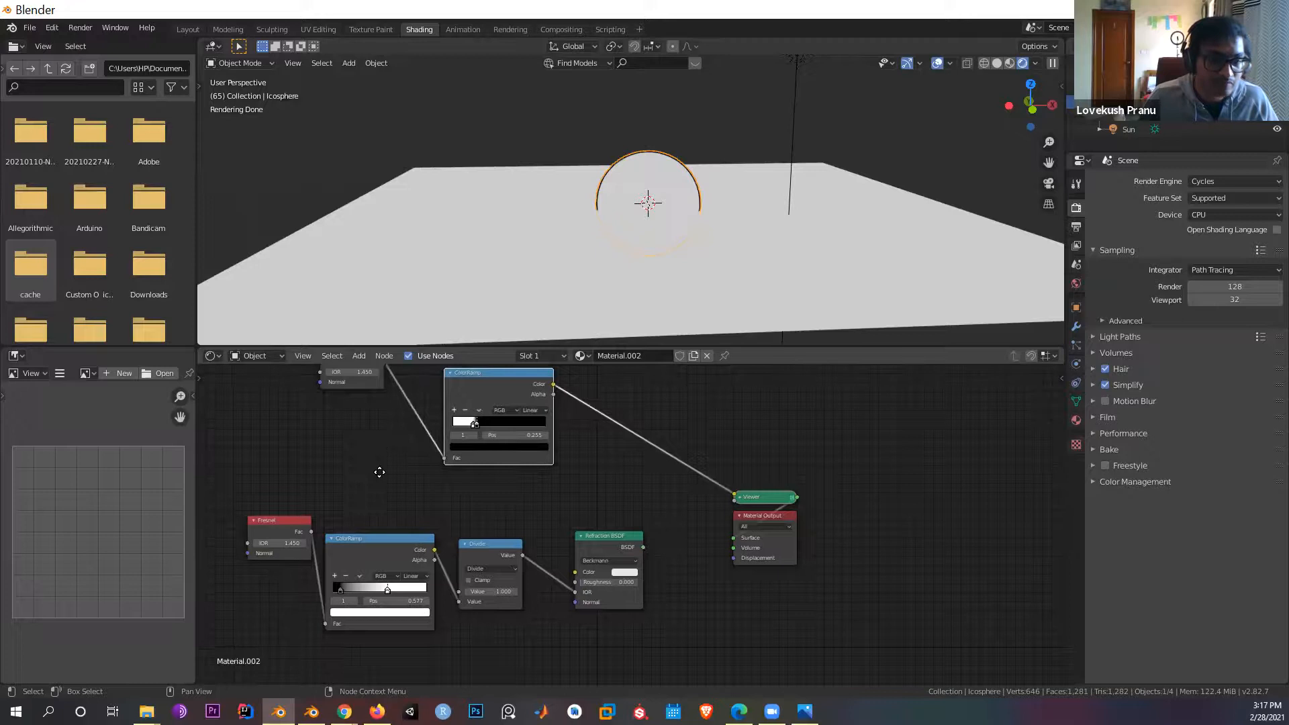
middle_click_drag(380, 473, 377, 507)
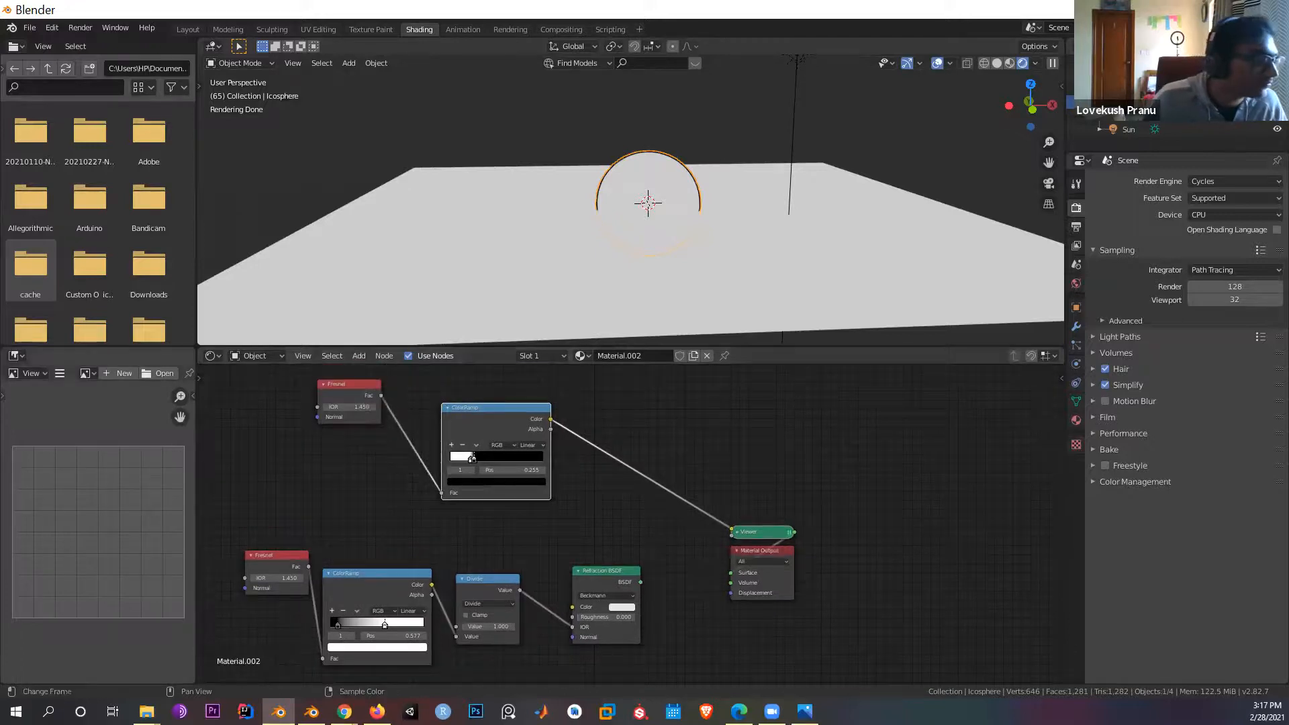
Step: Replace the upper Fresnel node with a Layer Weight node and link its Facing output to the upper ColorRamp's Fac input
left_click(335, 396)
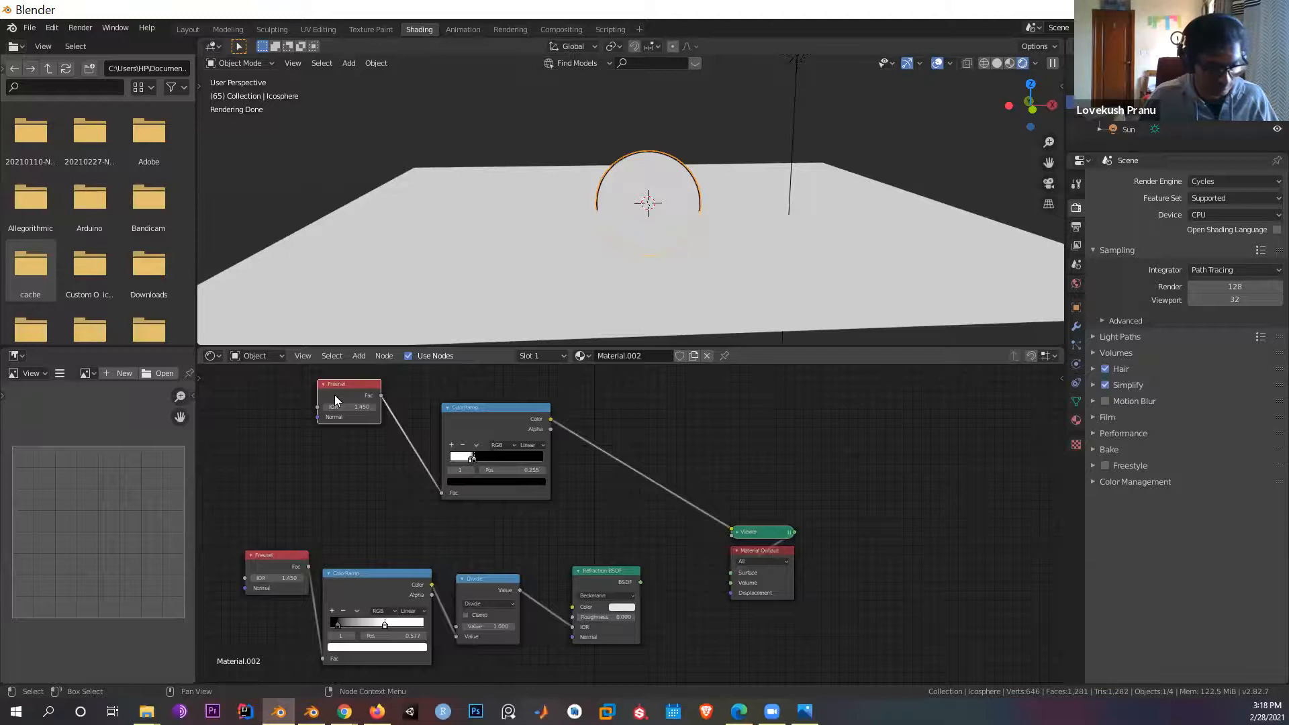
key("x")
key("shift+a")
left_click(340, 402)
type("layer")
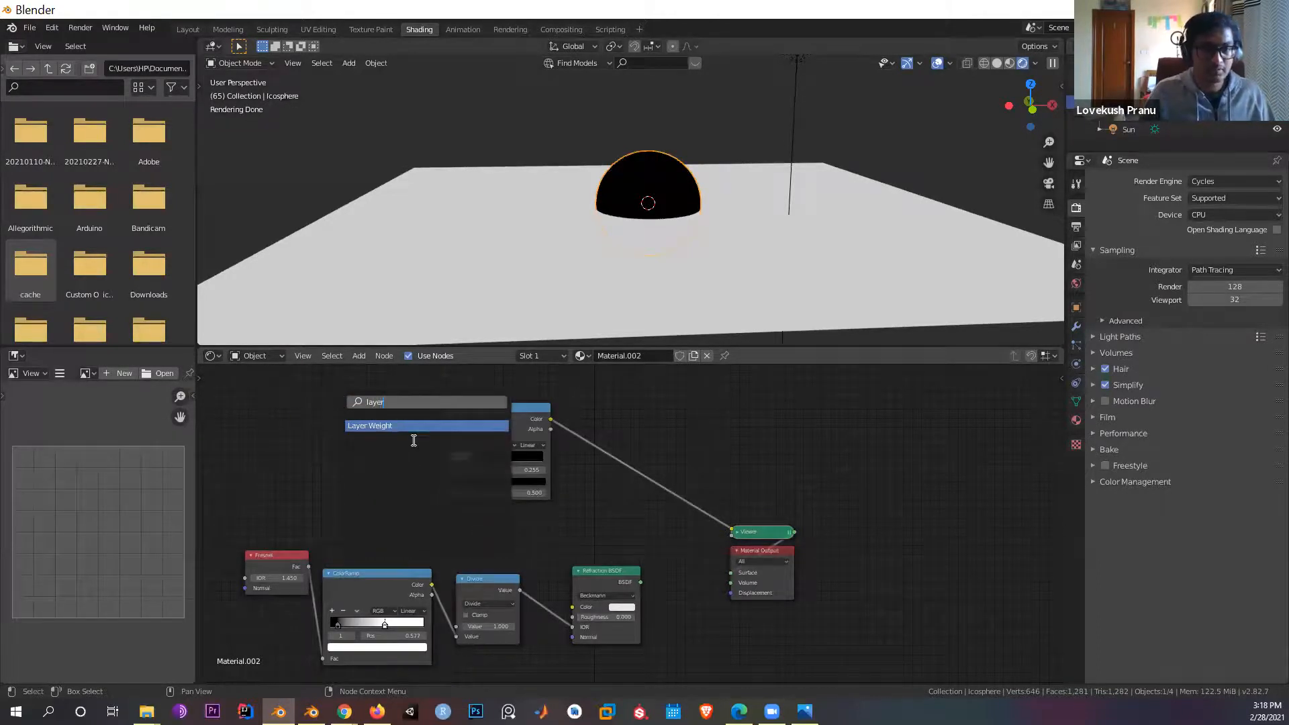
left_click(372, 425)
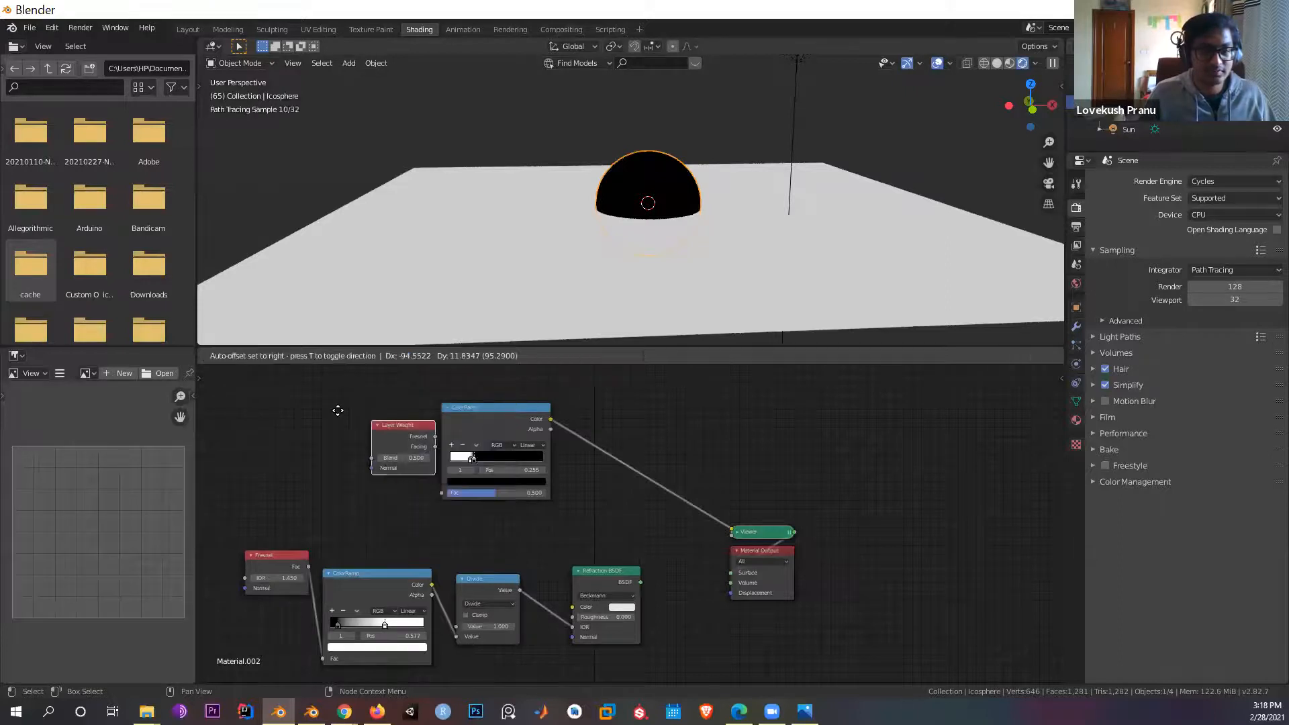
left_click(342, 411)
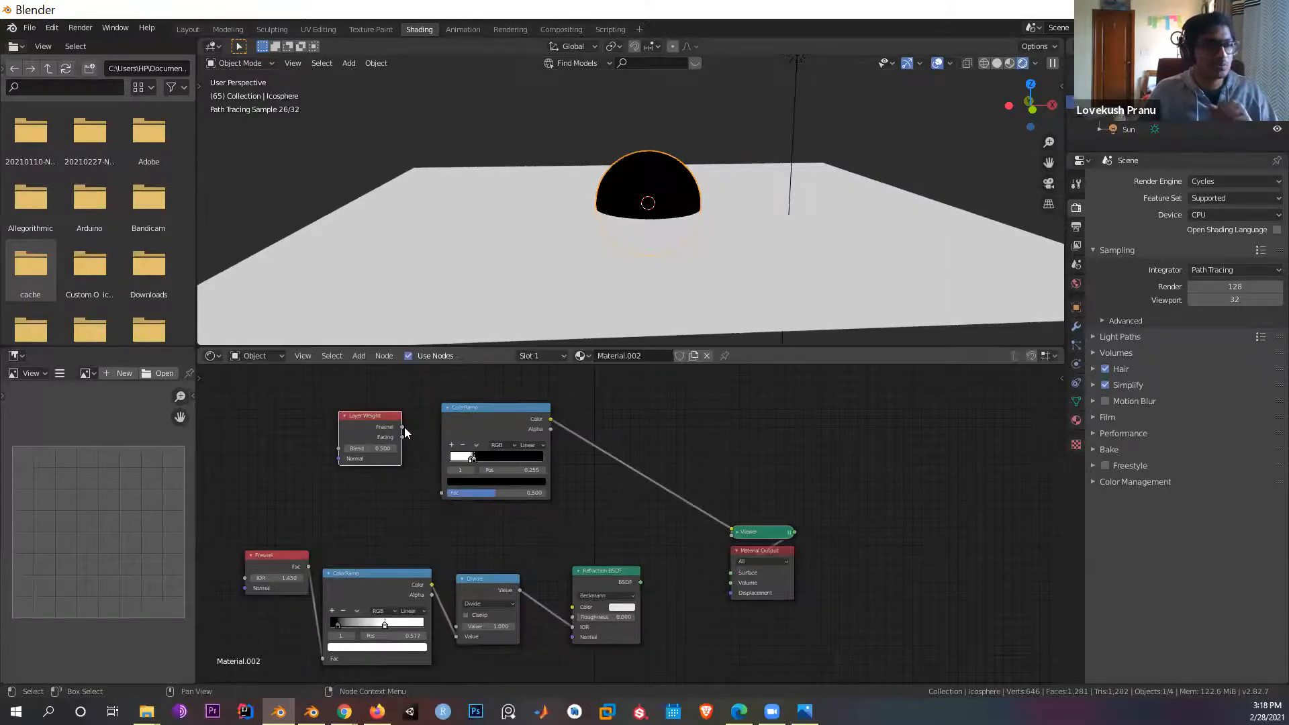
left_click_drag(402, 438, 431, 474)
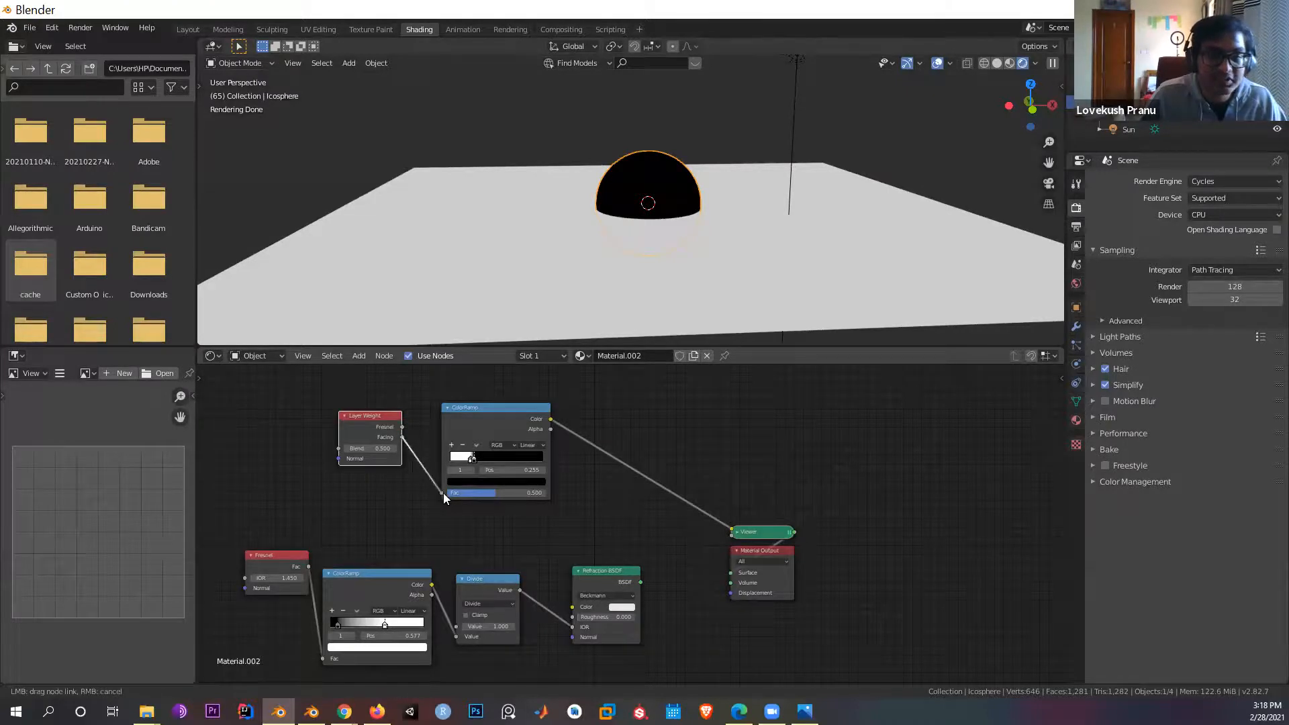
left_click_drag(551, 431, 500, 462)
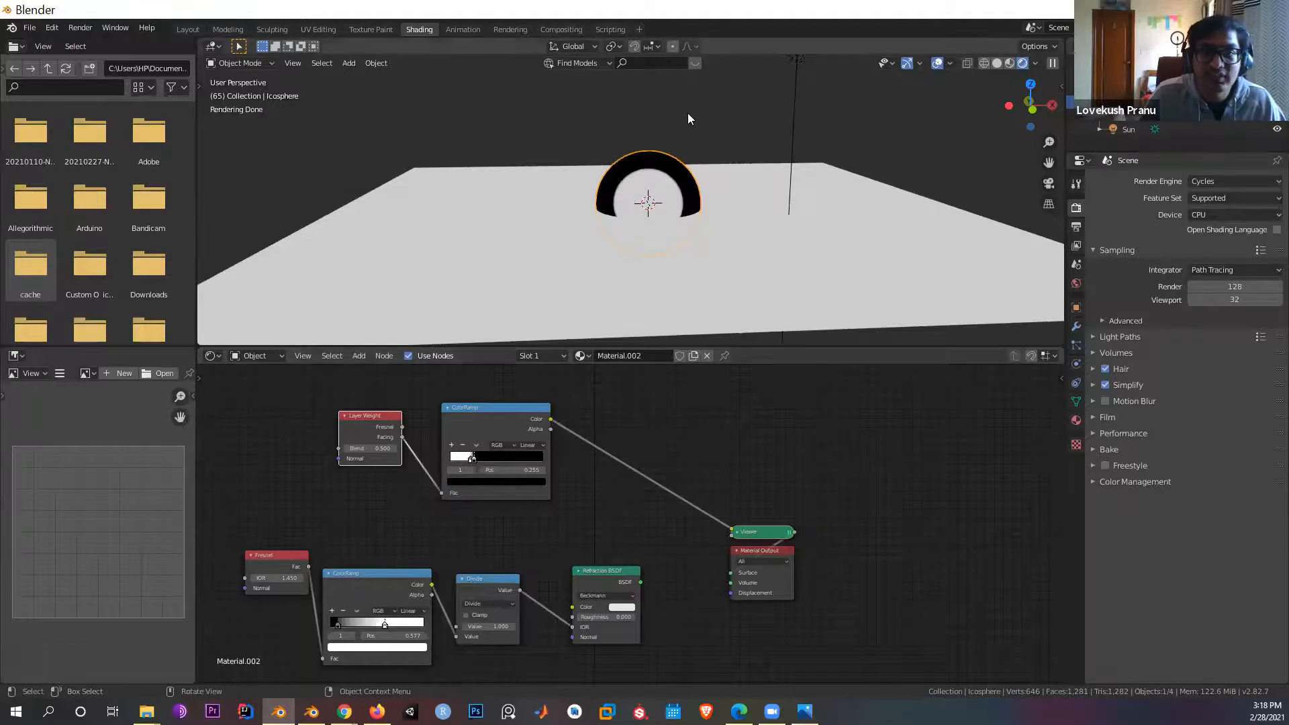
Step: Move the upper ColorRamp's white stop past the black one to 0.314 and shift the black stop right up beside it
middle_click_drag(682, 243, 681, 276)
left_click_drag(464, 462, 482, 461)
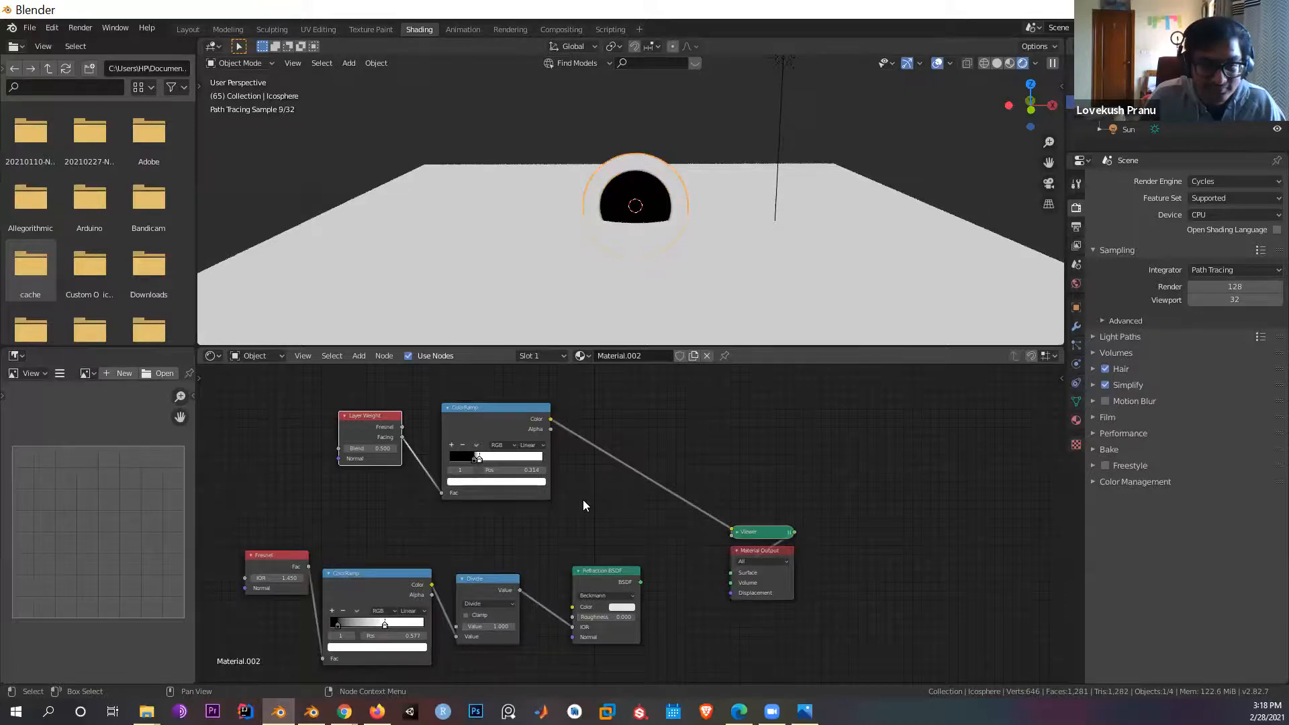
scroll(591, 500, "up", 3)
middle_click_drag(839, 580, 943, 622)
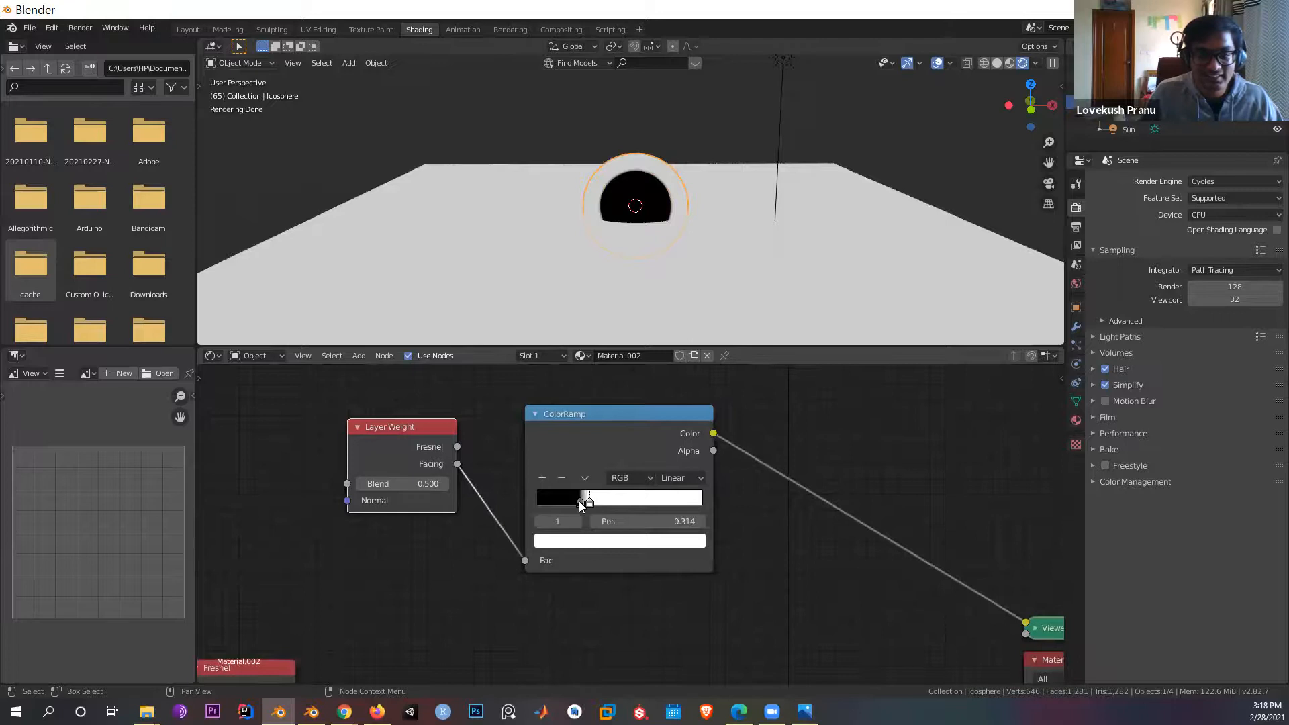
mouse_move(581, 504)
left_mouse_down()
mouse_move(570, 505)
mouse_move(589, 504)
left_mouse_up()
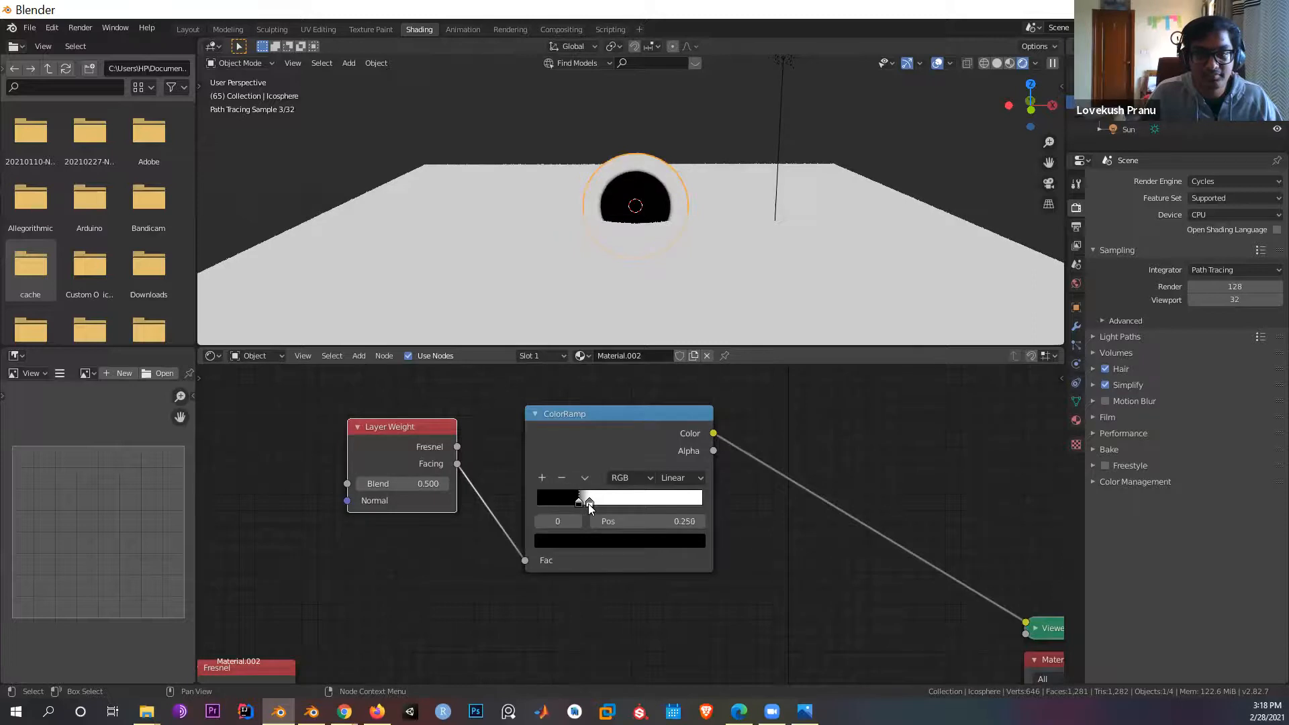
left_click(588, 503)
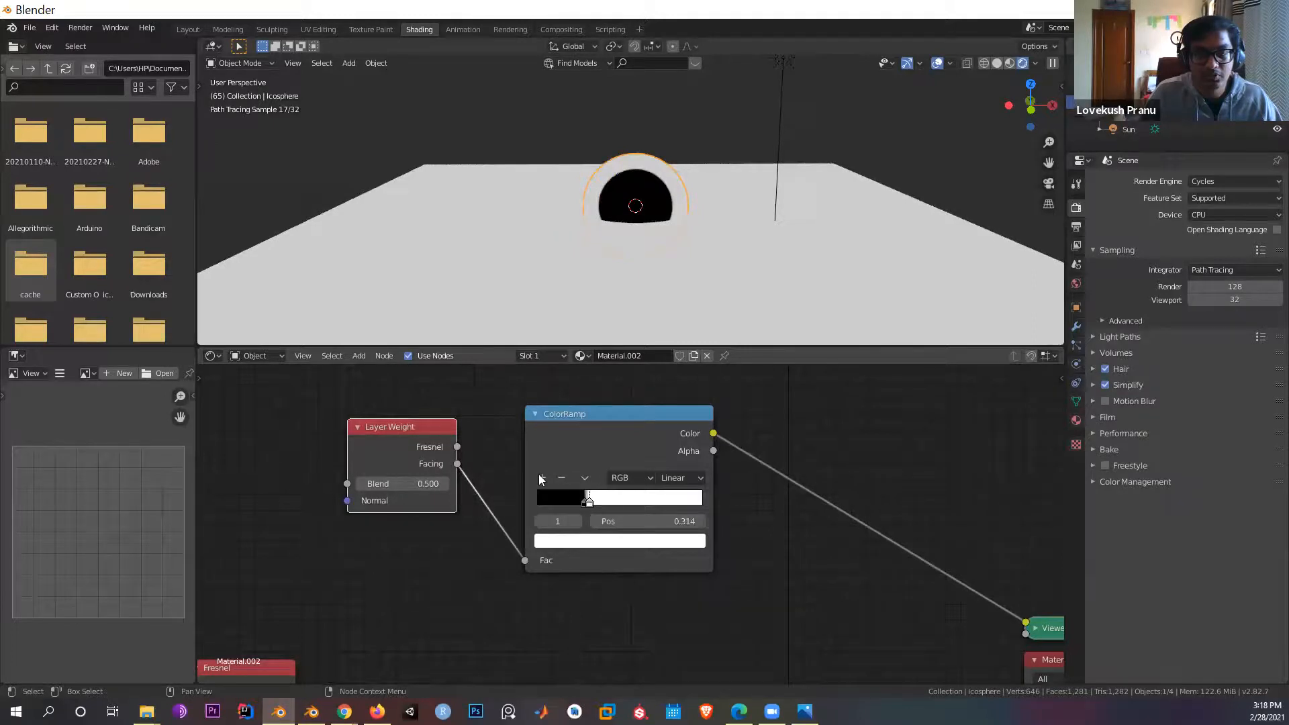
Step: Add a third stop to the upper ColorRamp, move it beyond the white stop to 0.414, and set the white stop to 0.341
left_click(589, 503, "ctrl")
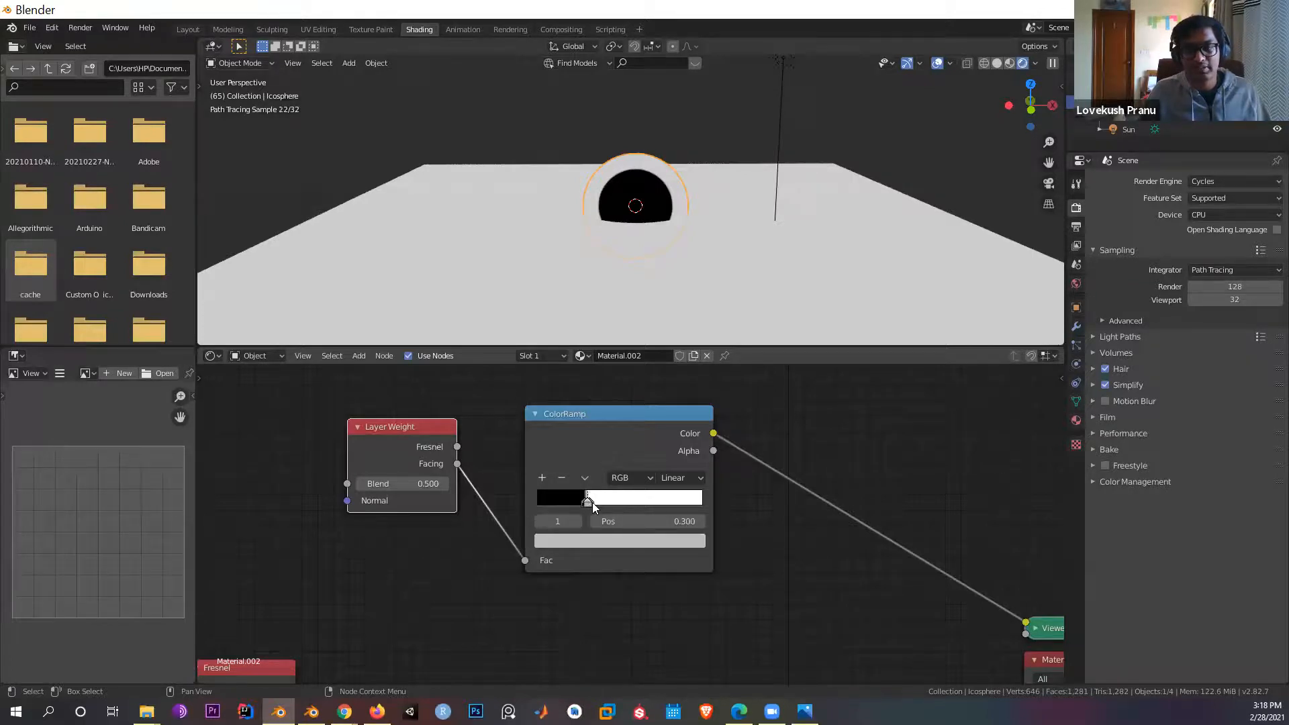
left_click_drag(594, 502, 596, 502)
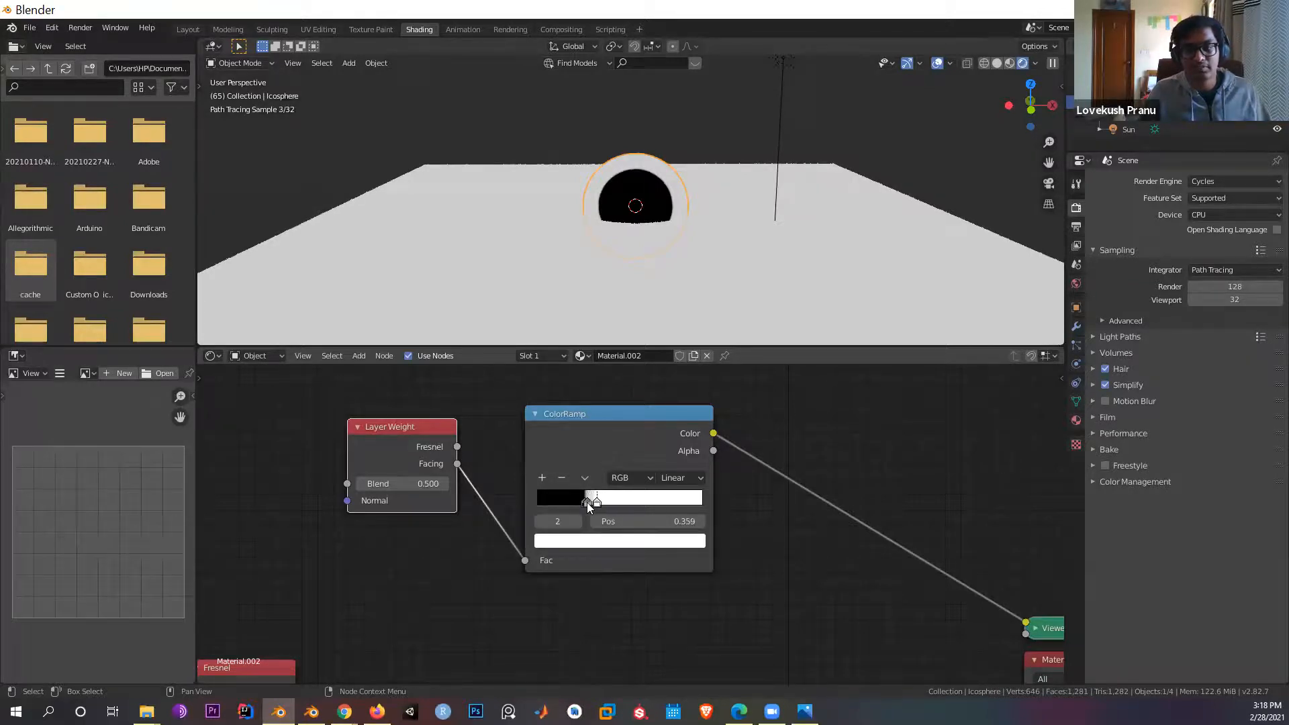
left_click(587, 503)
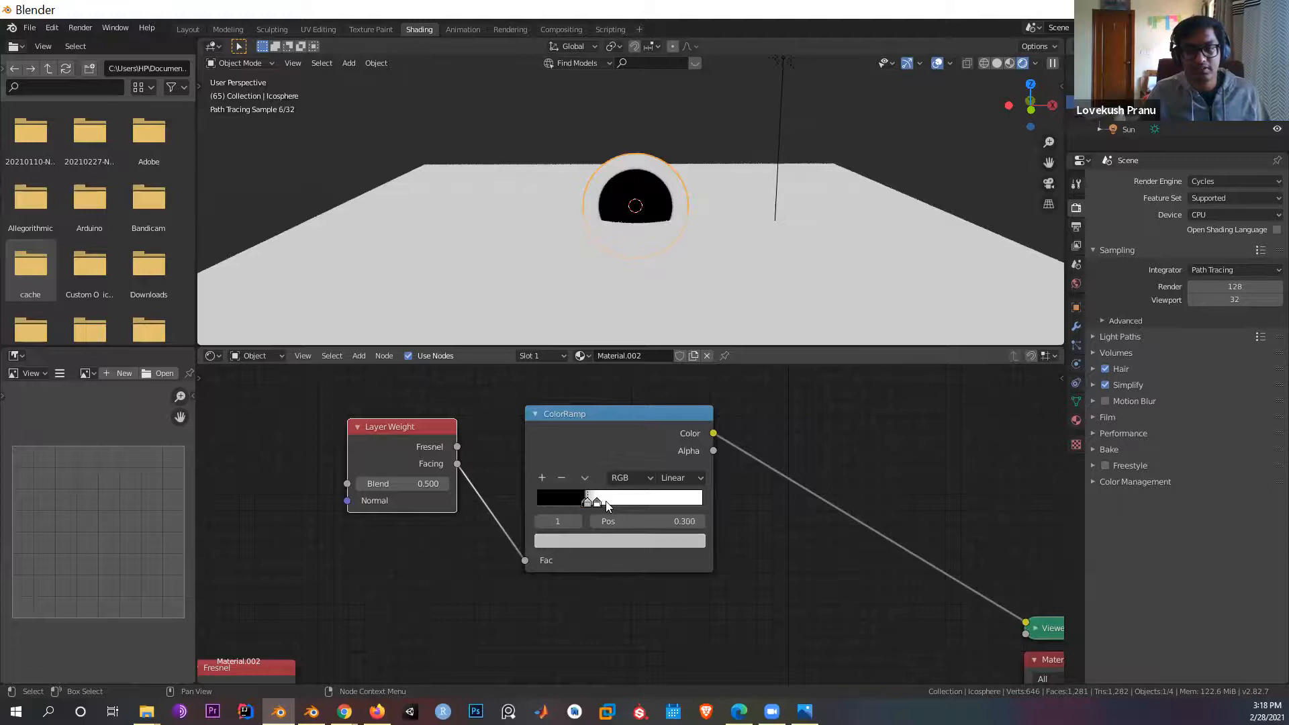
left_click(606, 502, "ctrl")
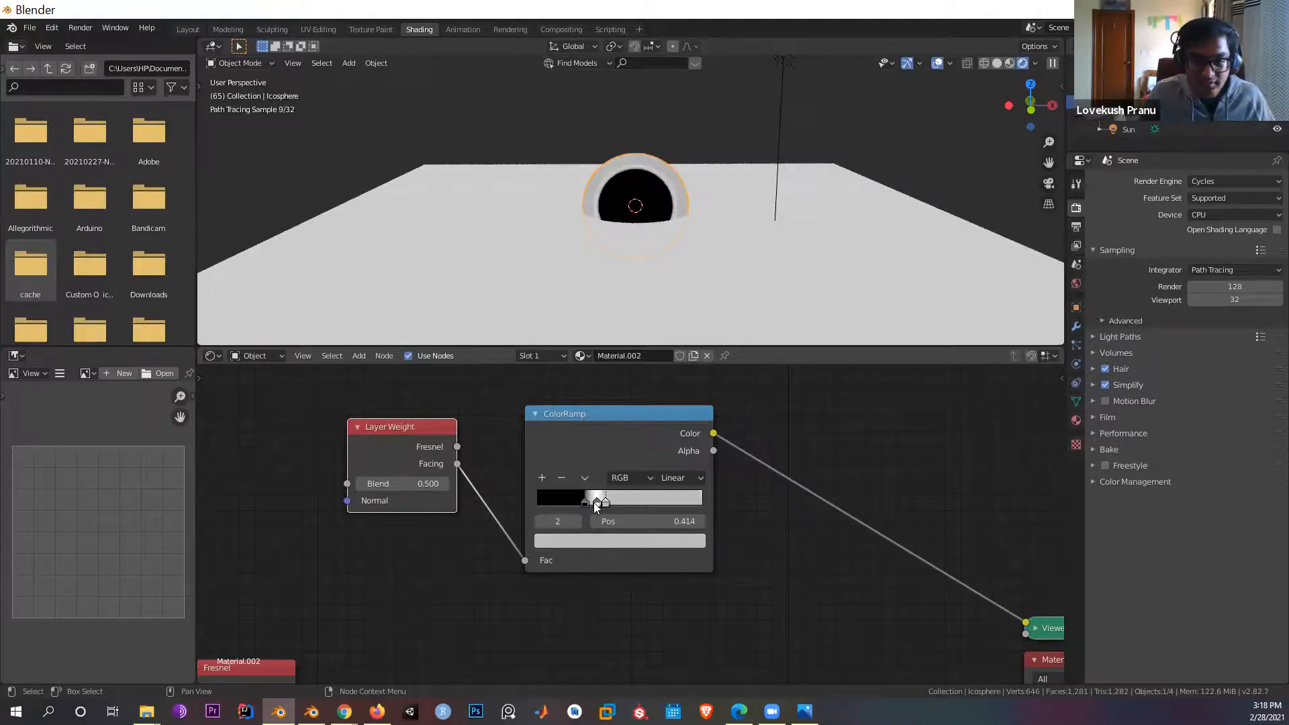
left_click_drag(596, 504, 594, 504)
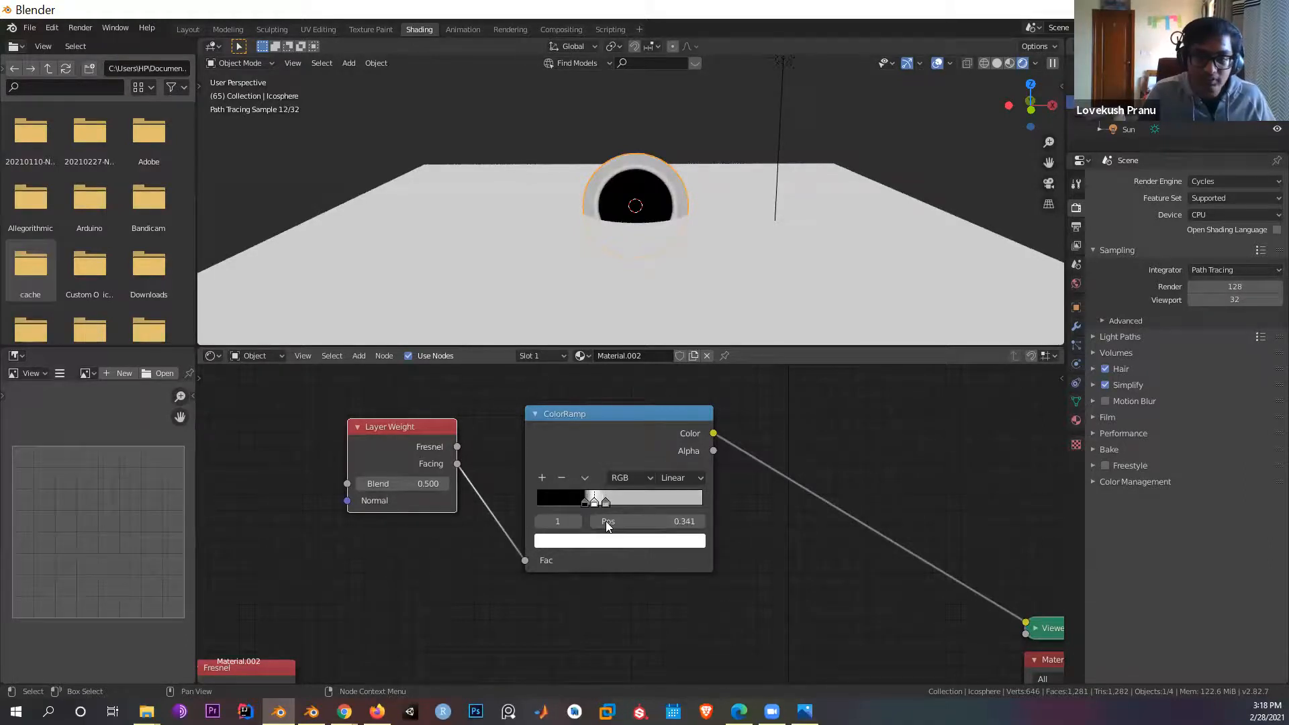
Step: Change the upper ColorRamp's third stop to black and move it to 0.382
left_click(609, 542)
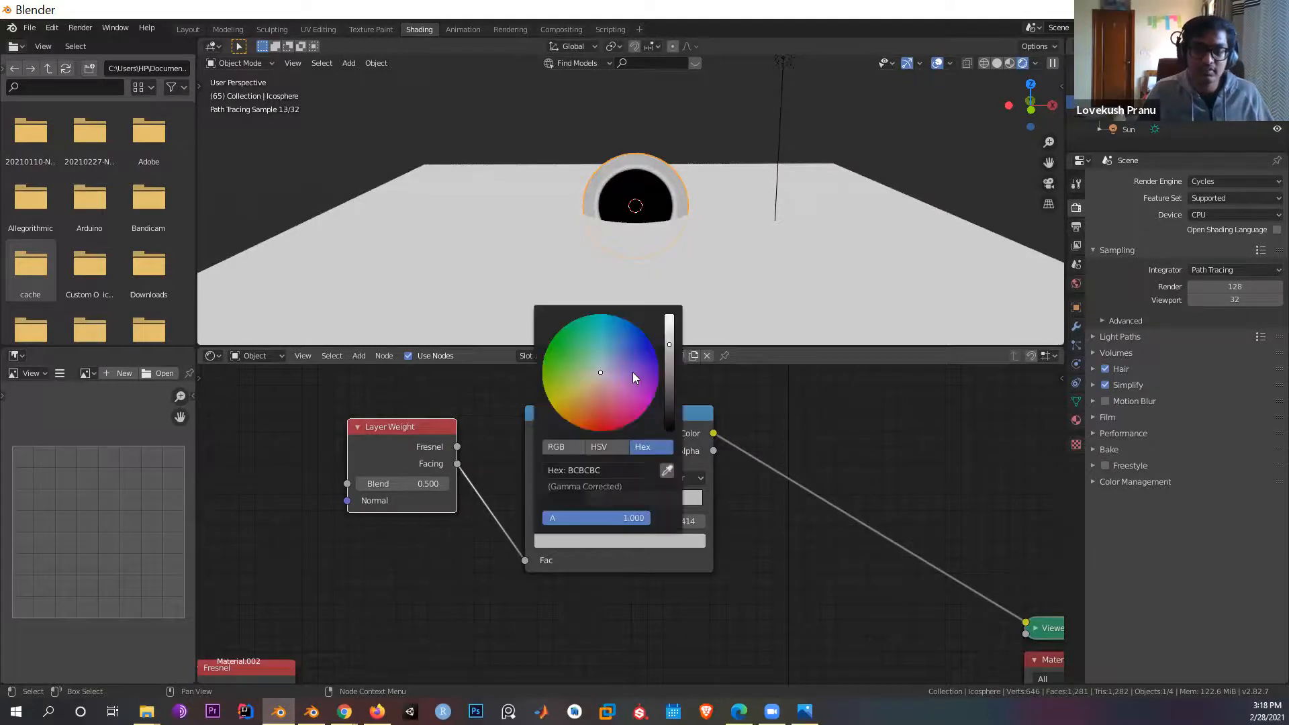
left_click_drag(669, 344, 670, 430)
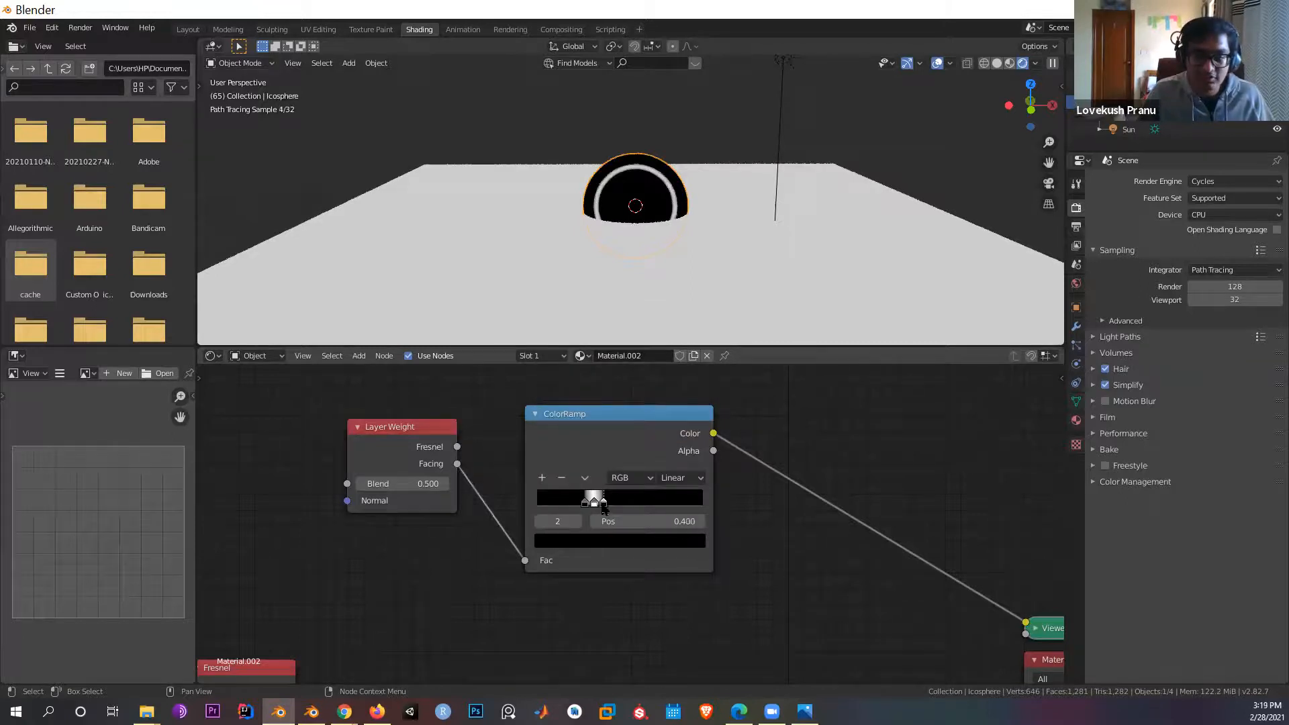
left_click_drag(602, 504, 592, 500)
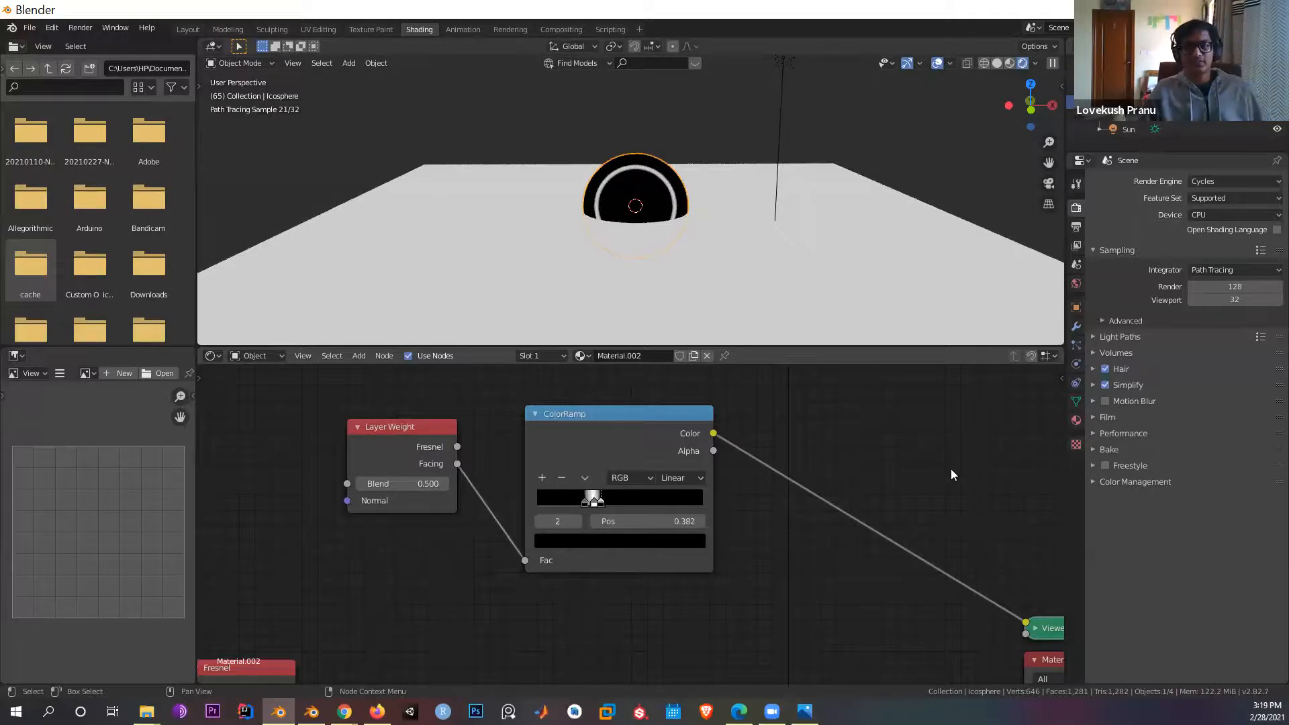
Step: Insert another ColorRamp between the upper ColorRamp and the Viewer, and move its black stop to 0.773
middle_click_drag(857, 494, 638, 516)
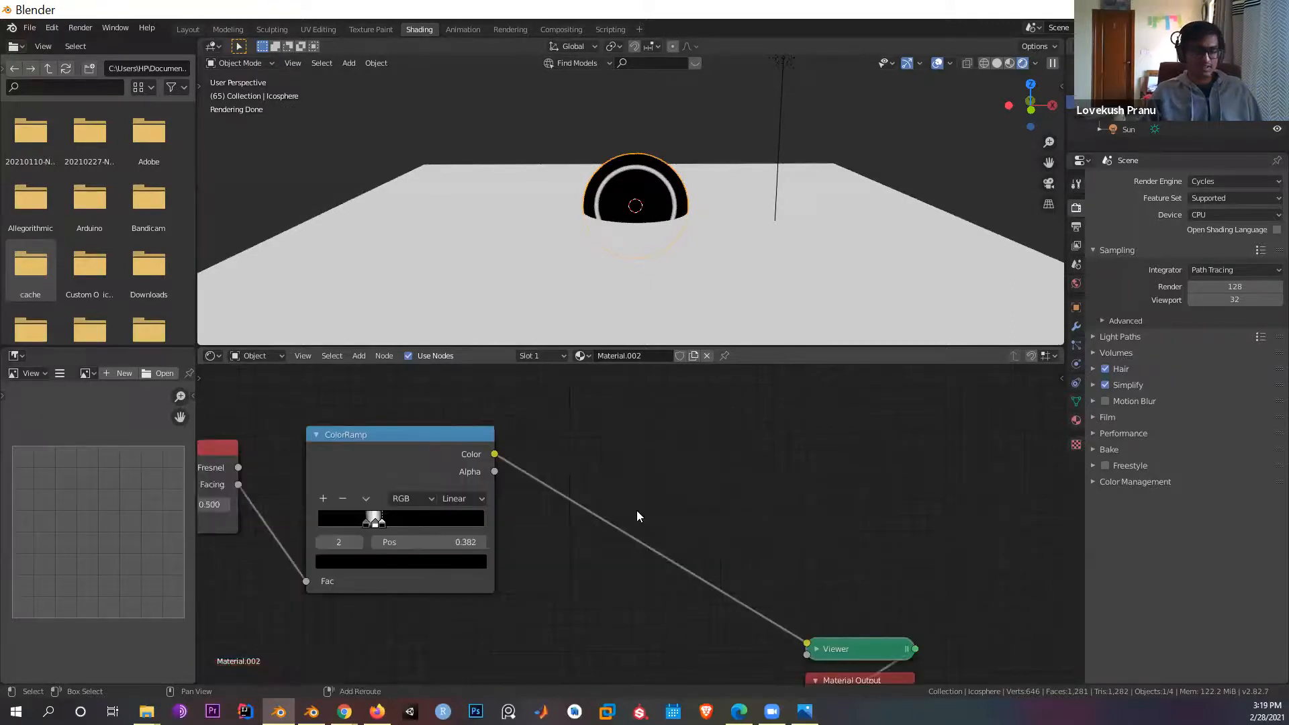
key("shift+a")
left_click(624, 516)
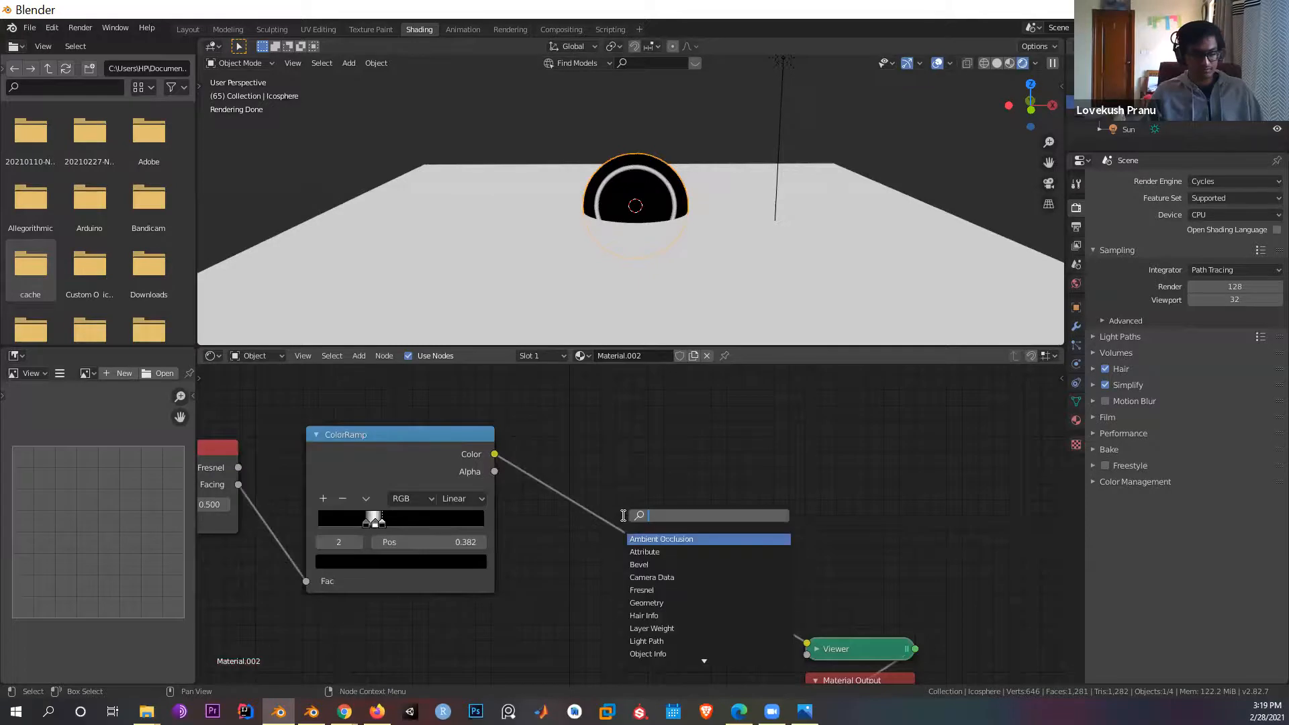
type("co")
type("lorr")
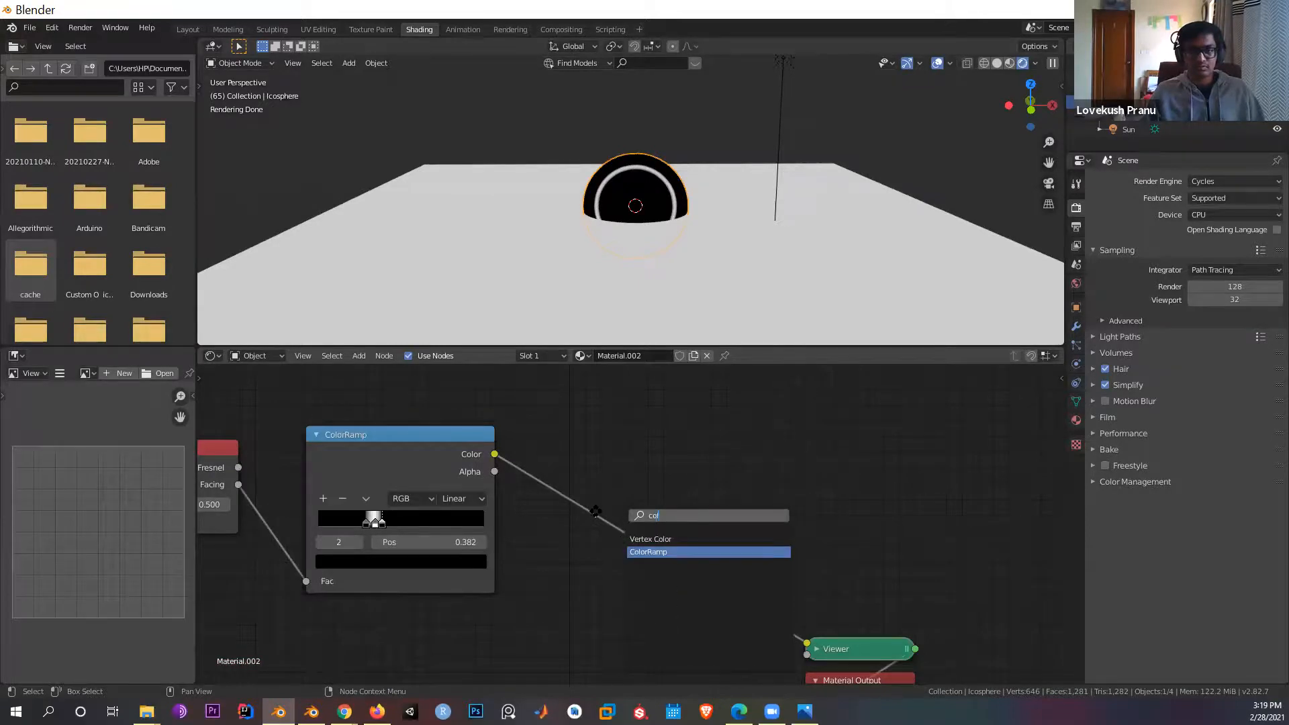
key("Return")
left_click(657, 498)
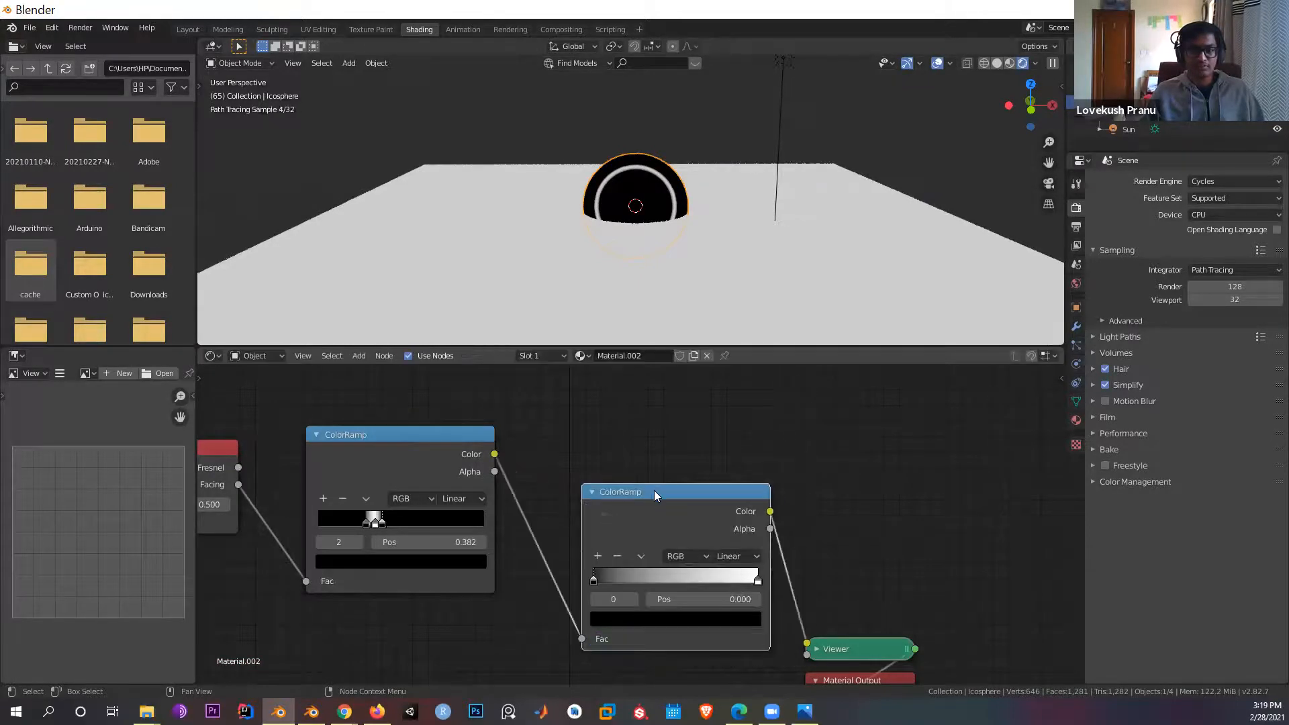
left_click_drag(589, 583, 718, 532)
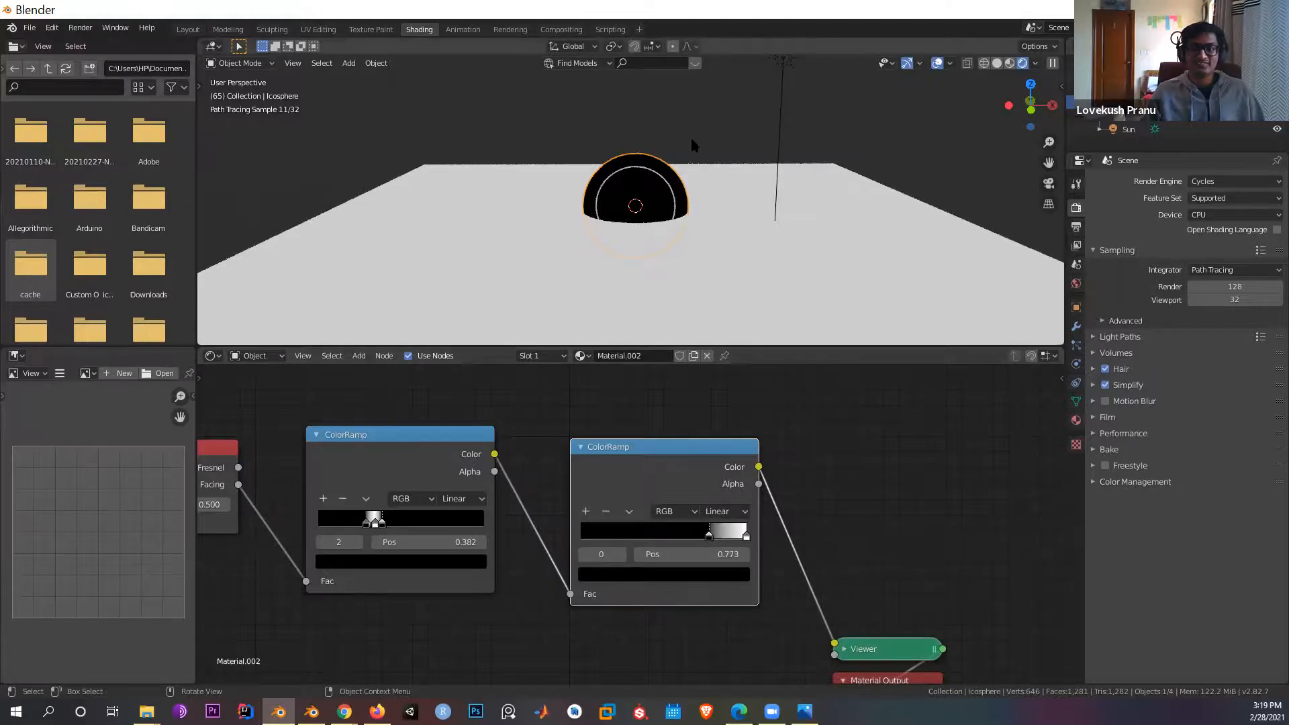
middle_click_drag(672, 125, 650, 109)
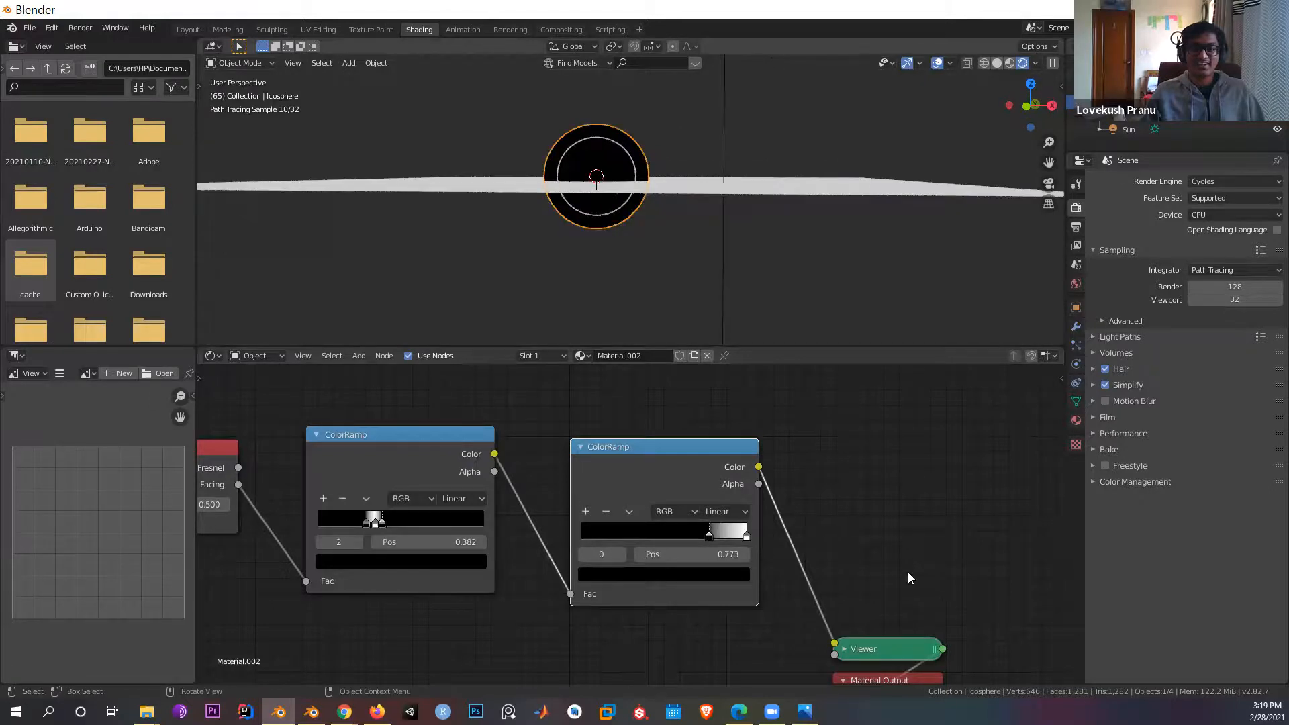
Step: Connect the Refraction BSDF output directly to the Material Output's Surface in place of the Viewer preview
scroll(895, 569, "down", 1)
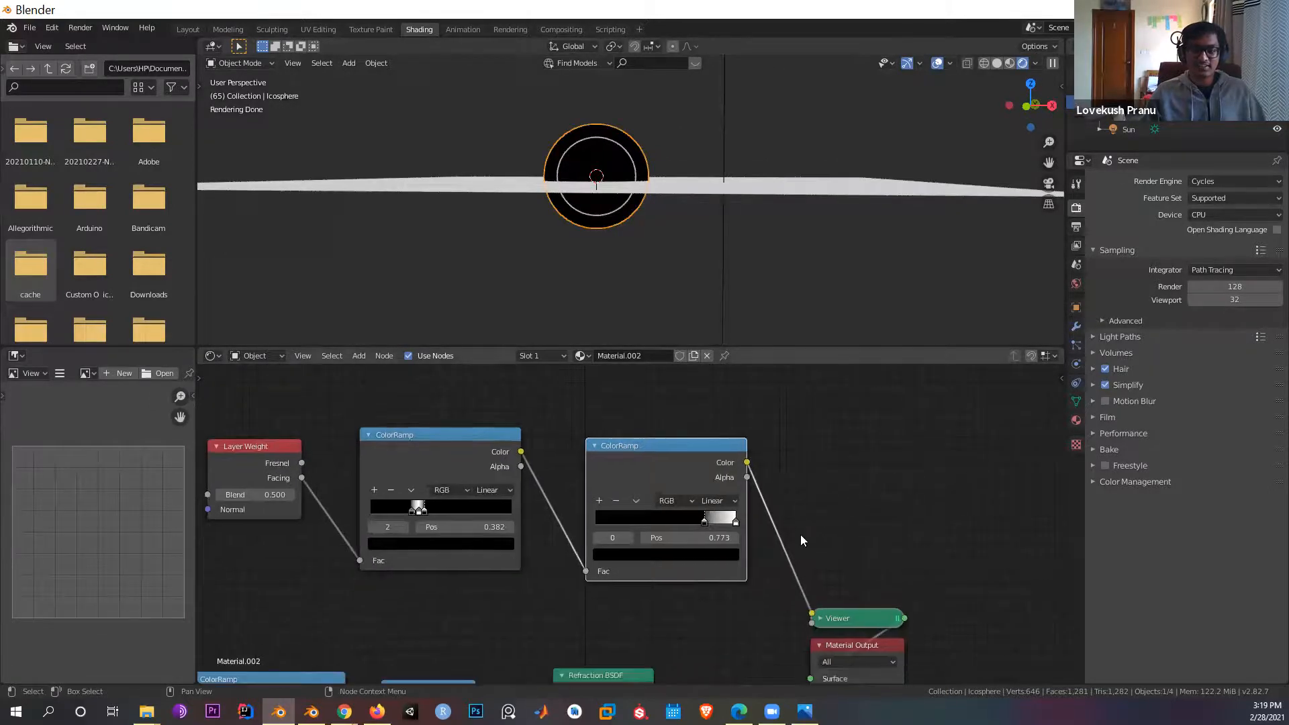
middle_click_drag(656, 604, 674, 508)
left_click(629, 614)
left_click(621, 605, "ctrl+shift")
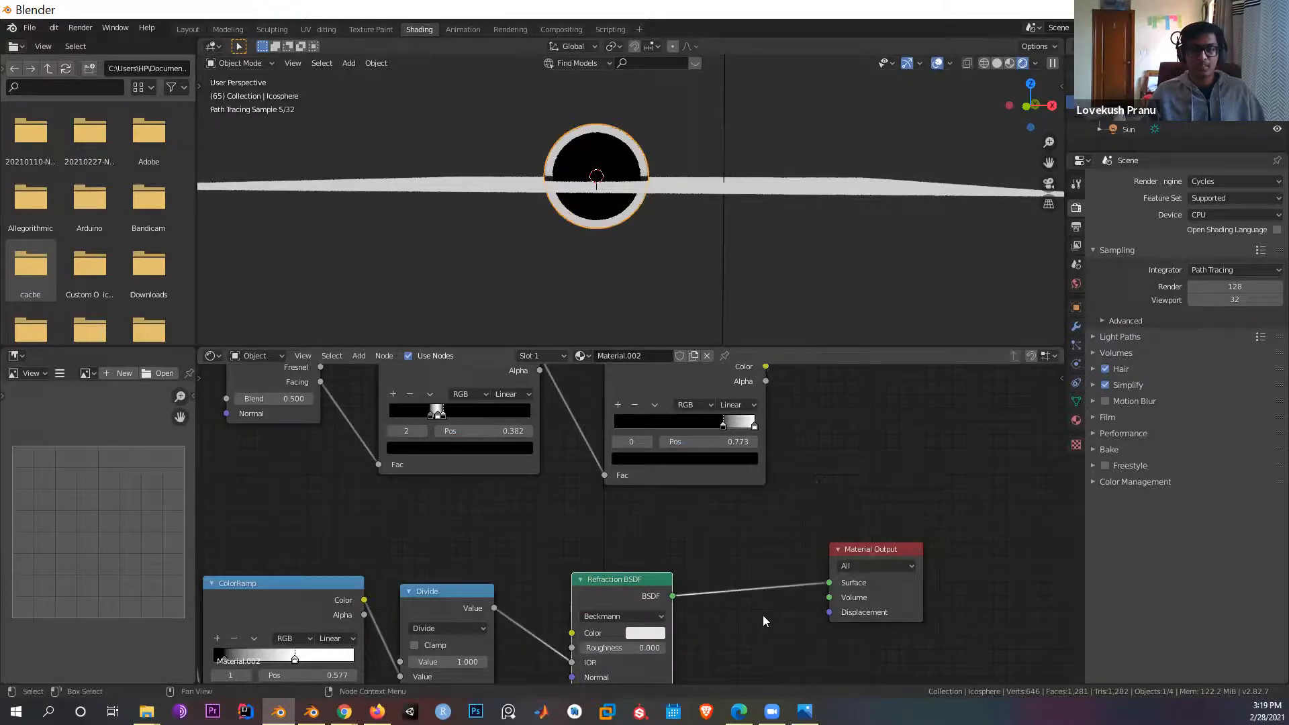
scroll(764, 617, "down", 1)
scroll(771, 616, "down", 1)
middle_click_drag(771, 616, 776, 512)
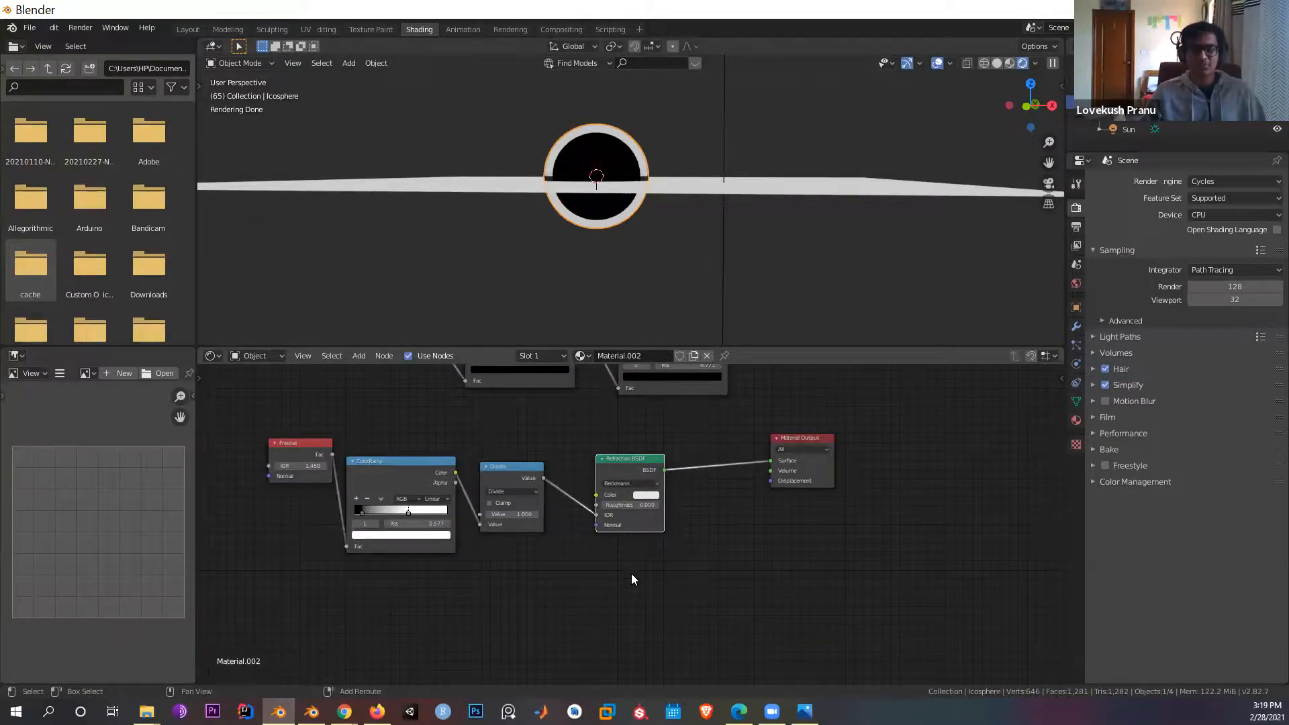
key("shift+a")
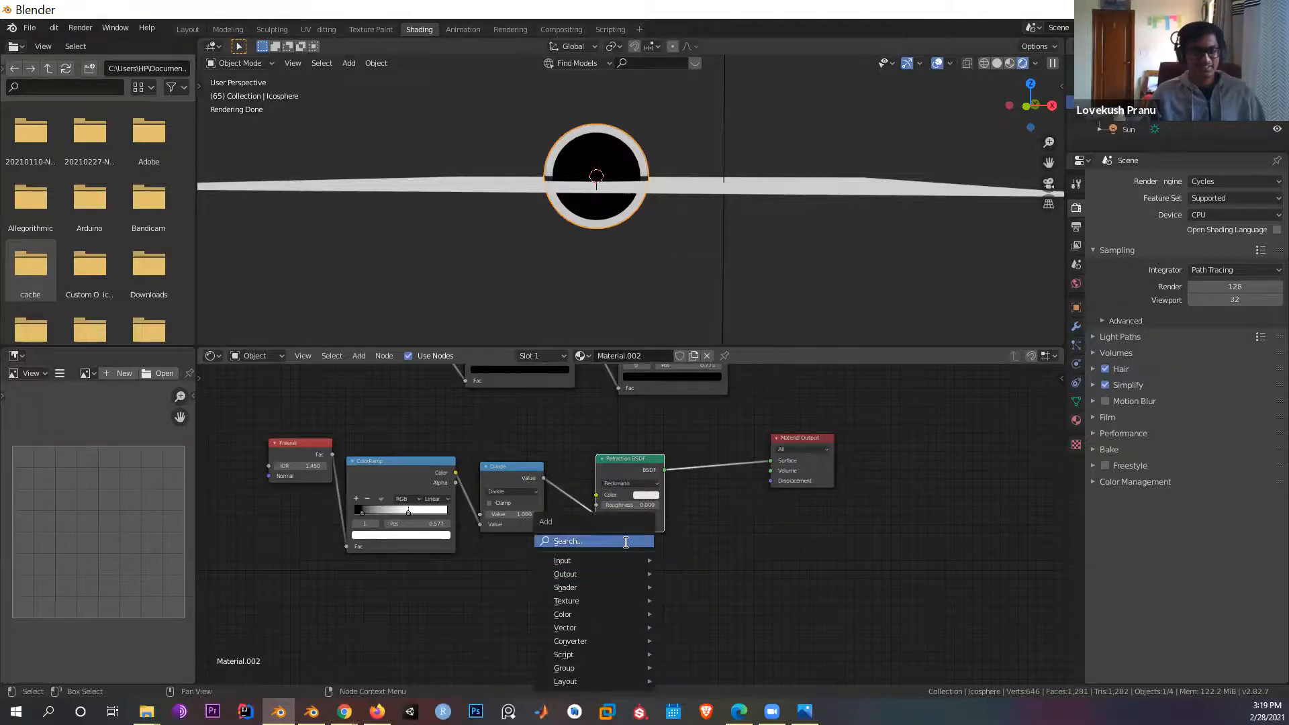
type("col")
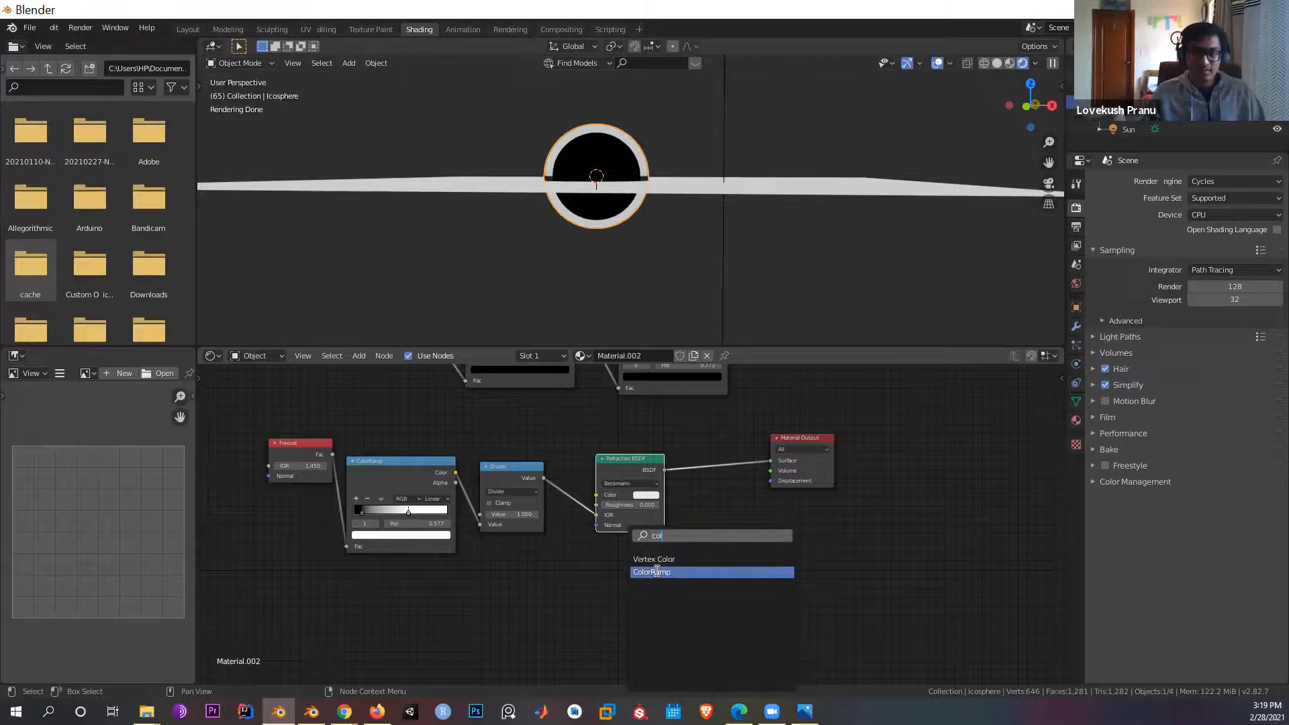
key("Return")
left_click(621, 619)
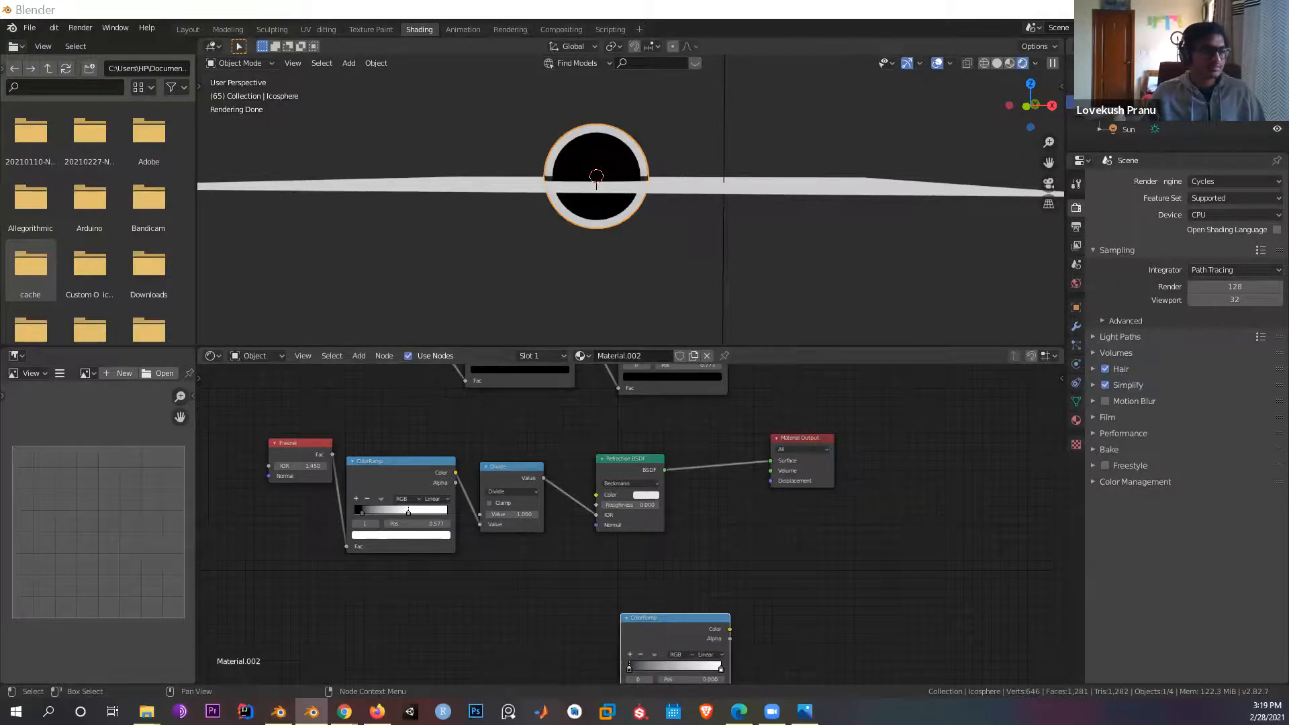
left_click(675, 629)
key("x")
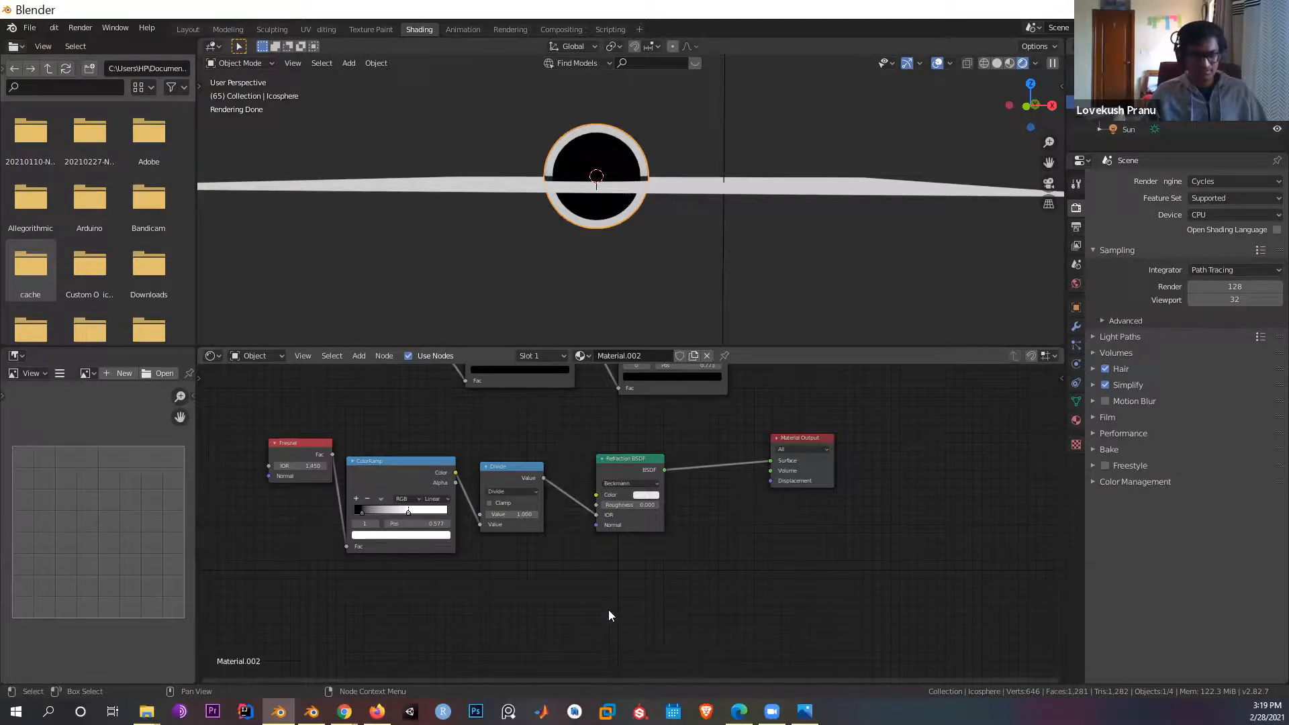
Step: Add an Emission shader node below the Refraction BSDF and set its color to light cyan
key("shift+a")
left_click(590, 541)
type("emi")
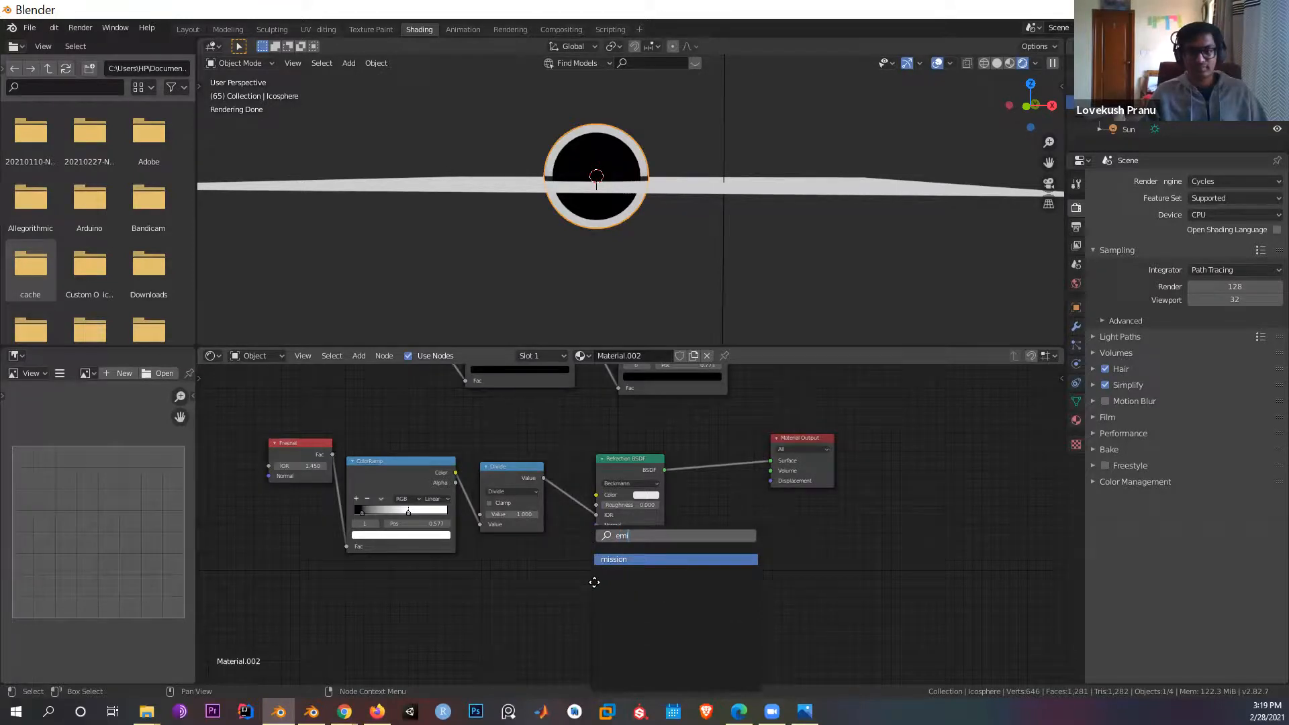
key("Return")
left_click(641, 613)
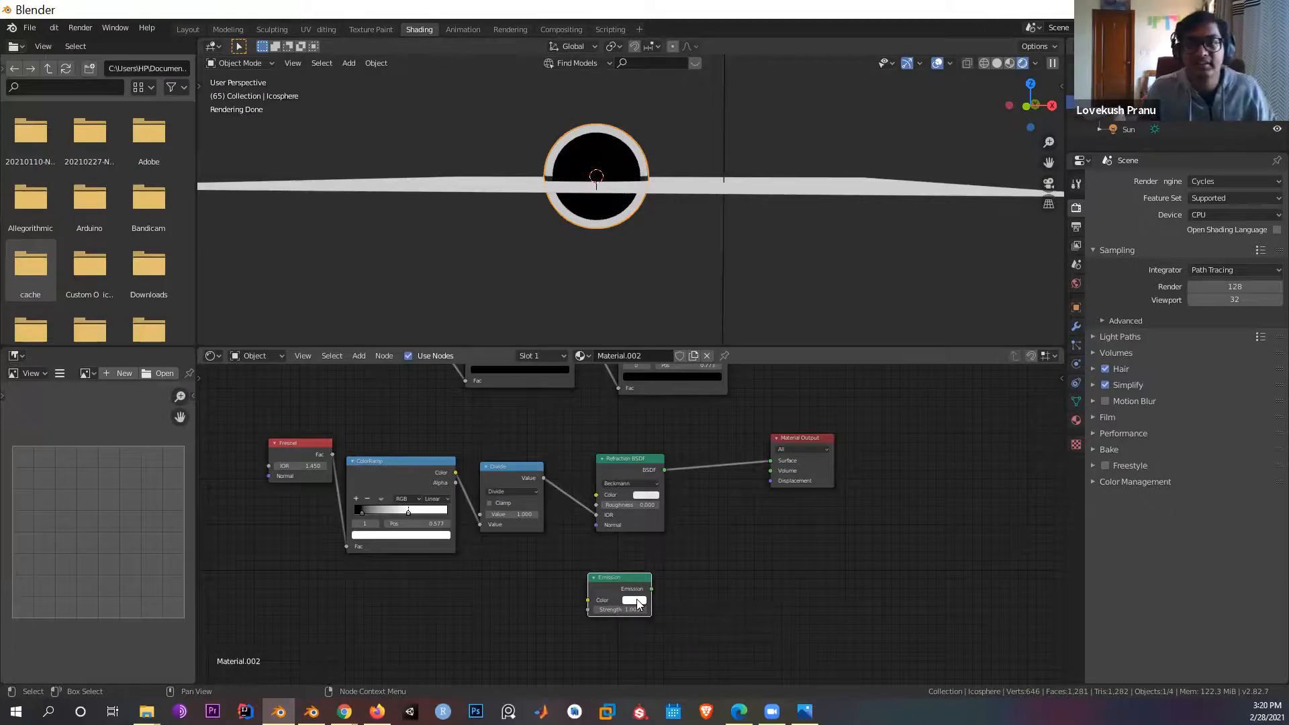
left_click(634, 601)
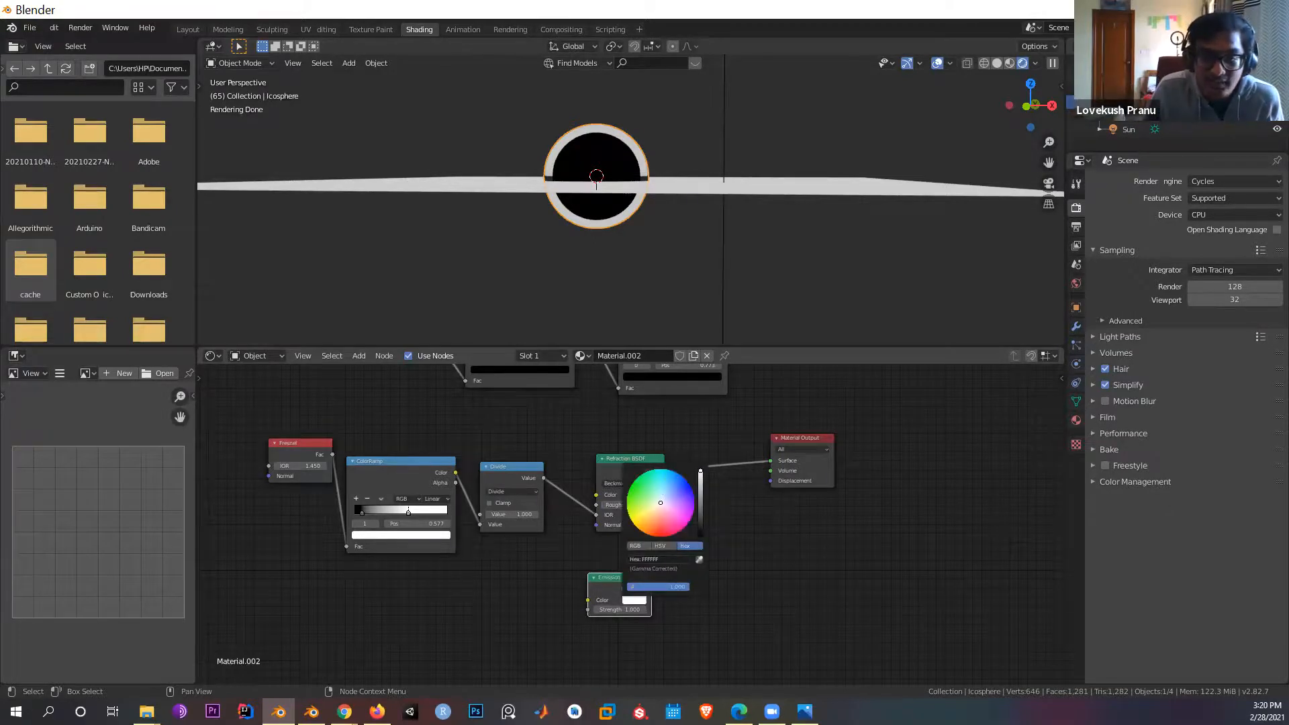
left_click(660, 487)
left_click(766, 547)
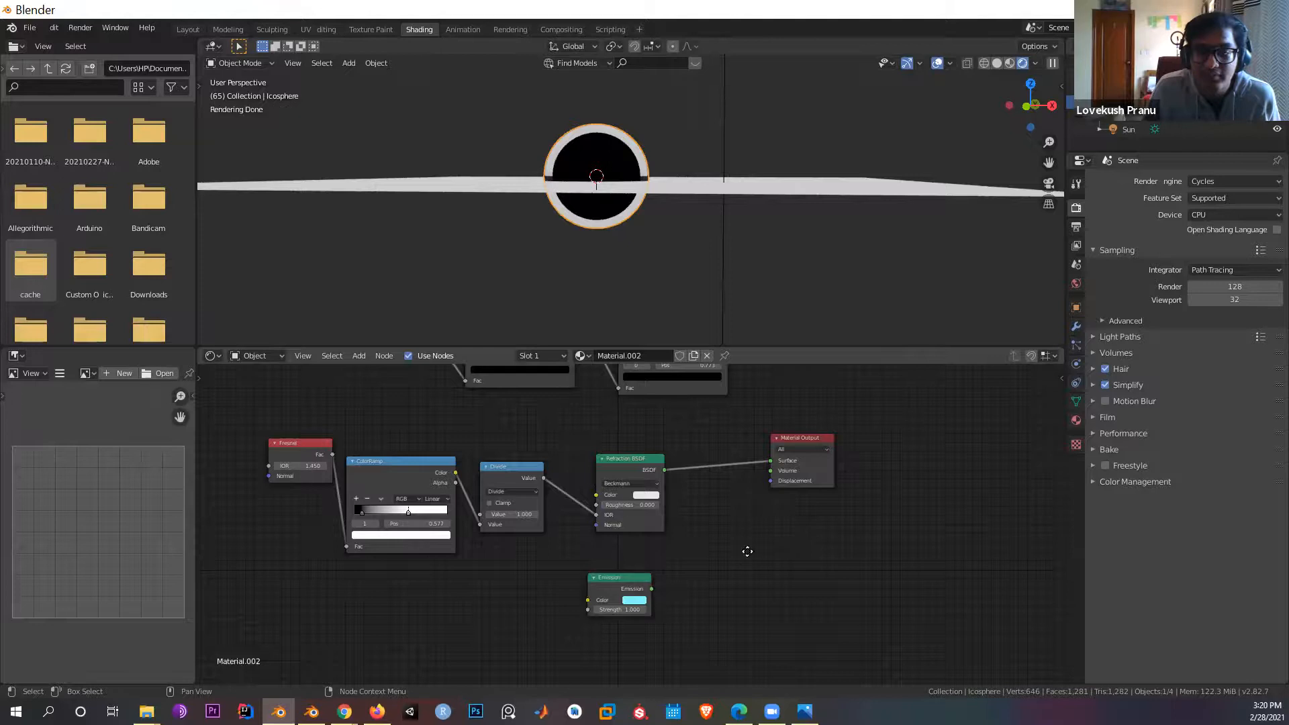
Step: Move the Material Output farther from the Refraction BSDF and insert a Mix Shader on the link between them
middle_click_drag(748, 552, 760, 508)
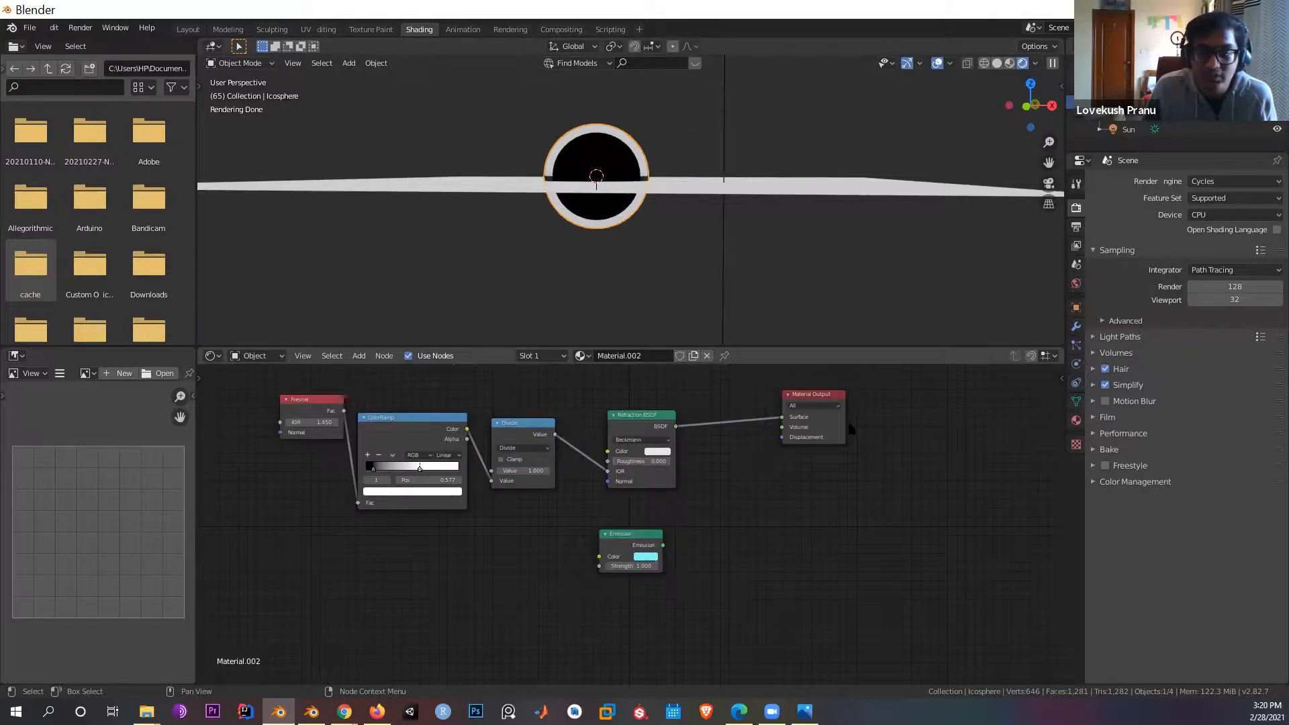
left_click_drag(816, 399, 895, 406)
middle_click_drag(784, 521, 751, 541)
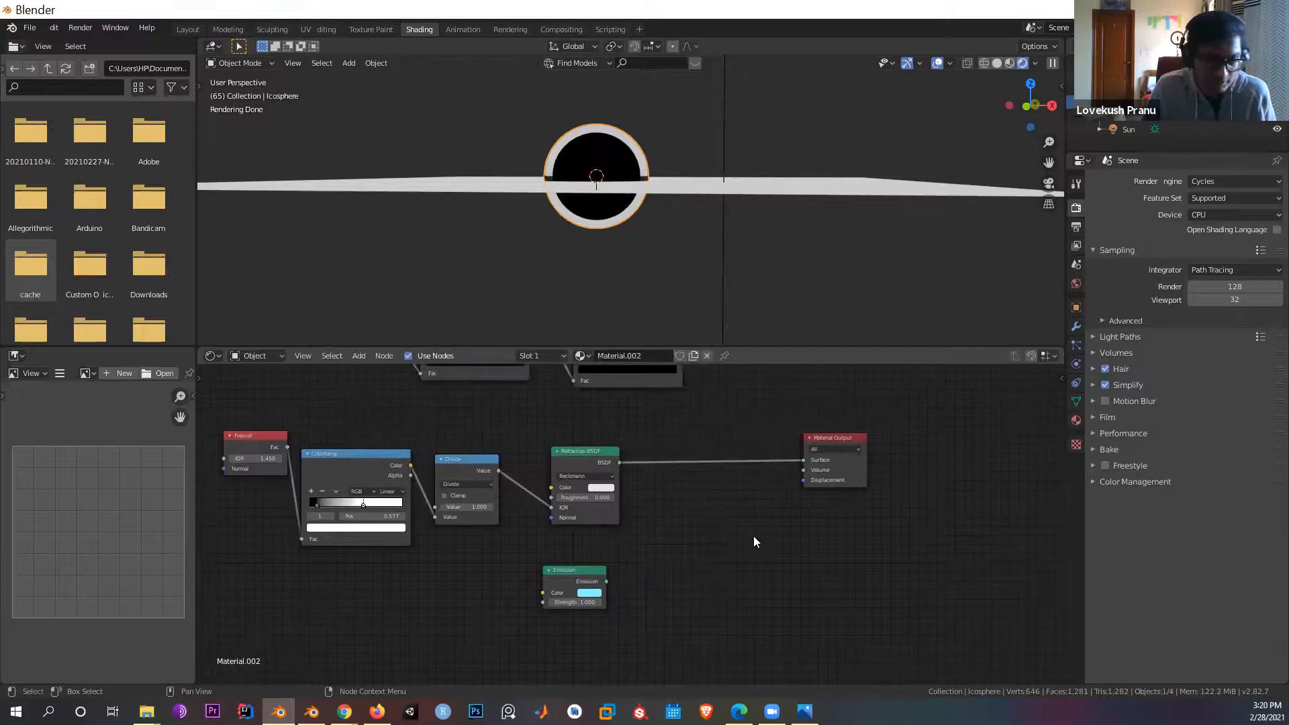
key("shift+a")
left_click(755, 536)
type("m")
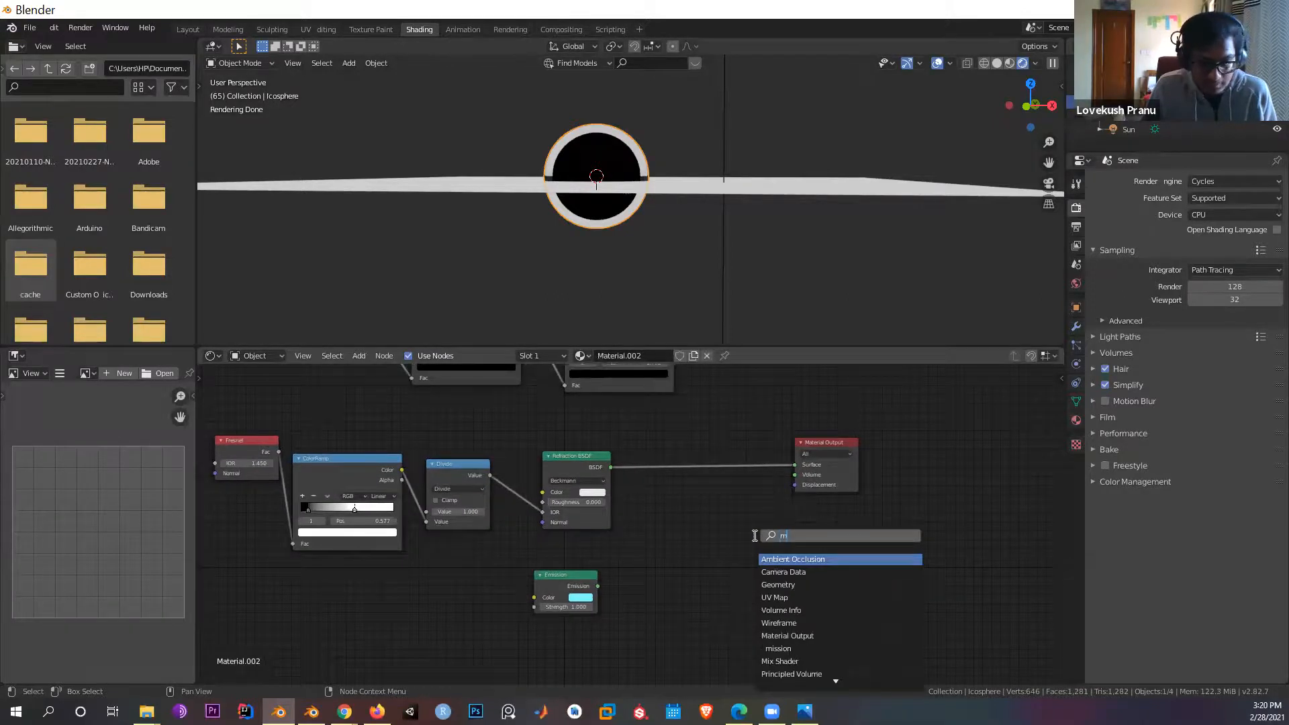
type("i")
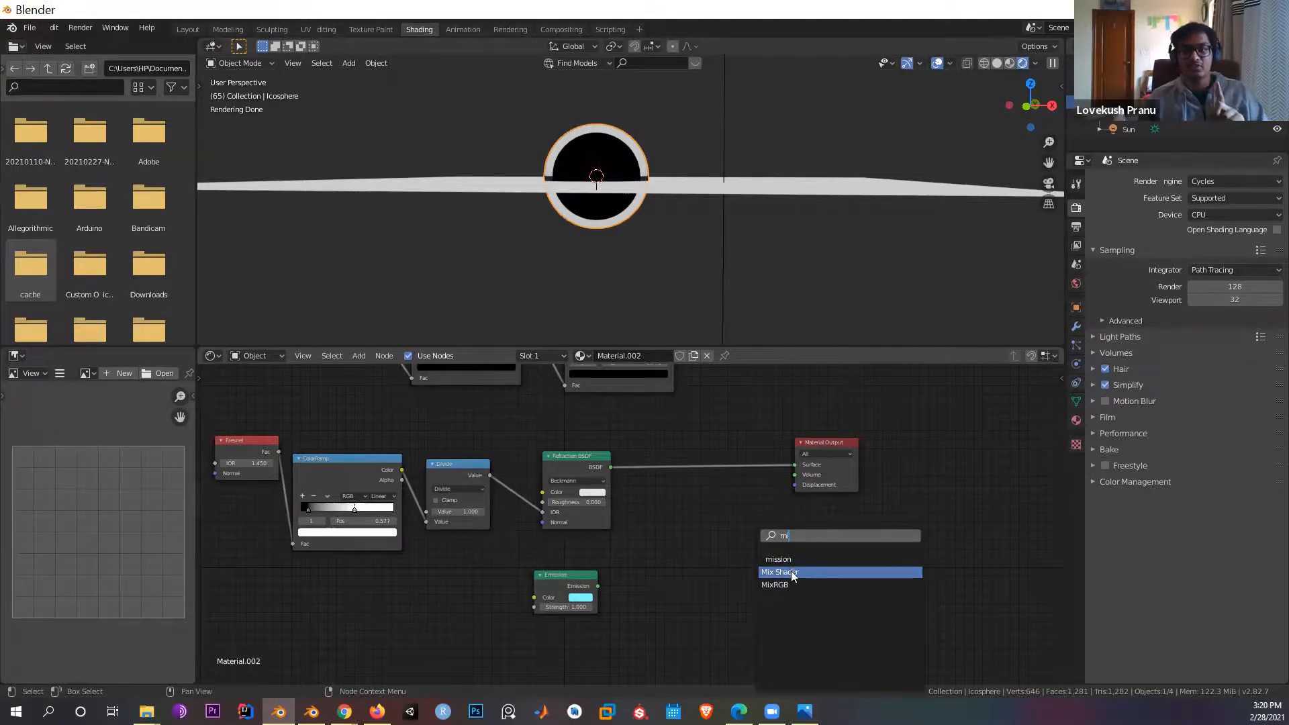
left_click(793, 572)
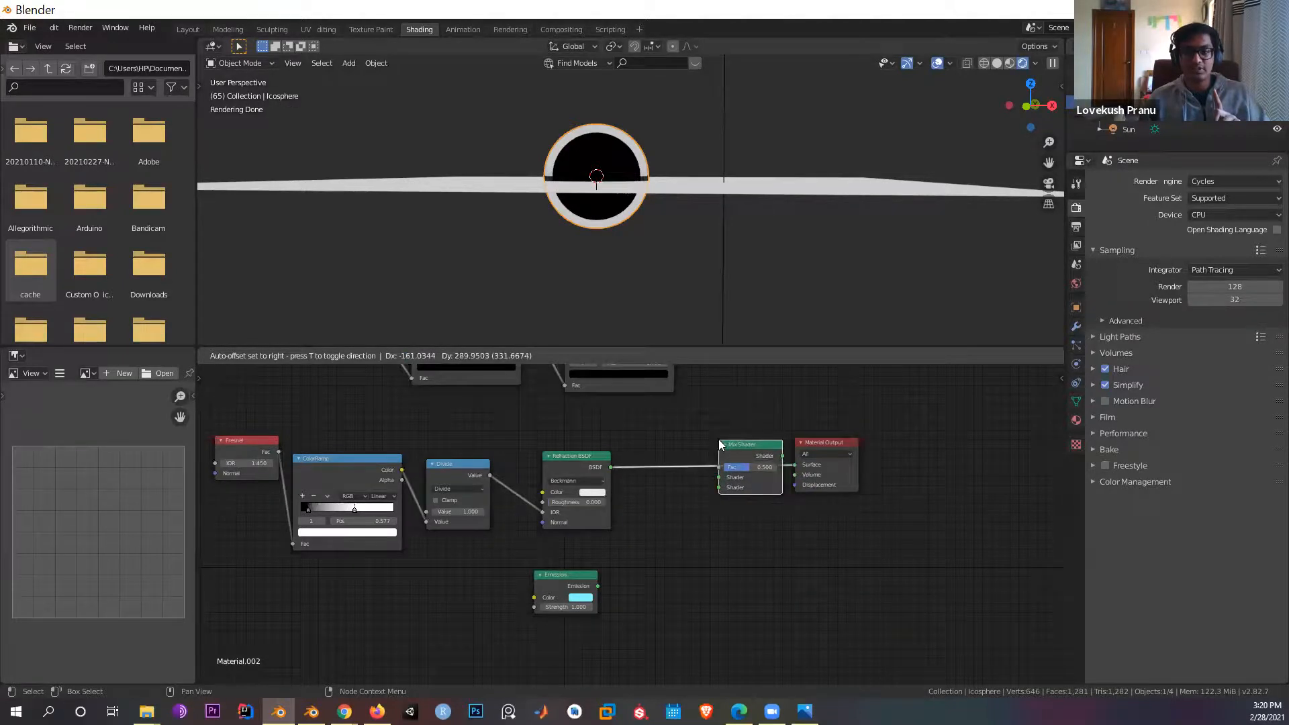
left_click(718, 441)
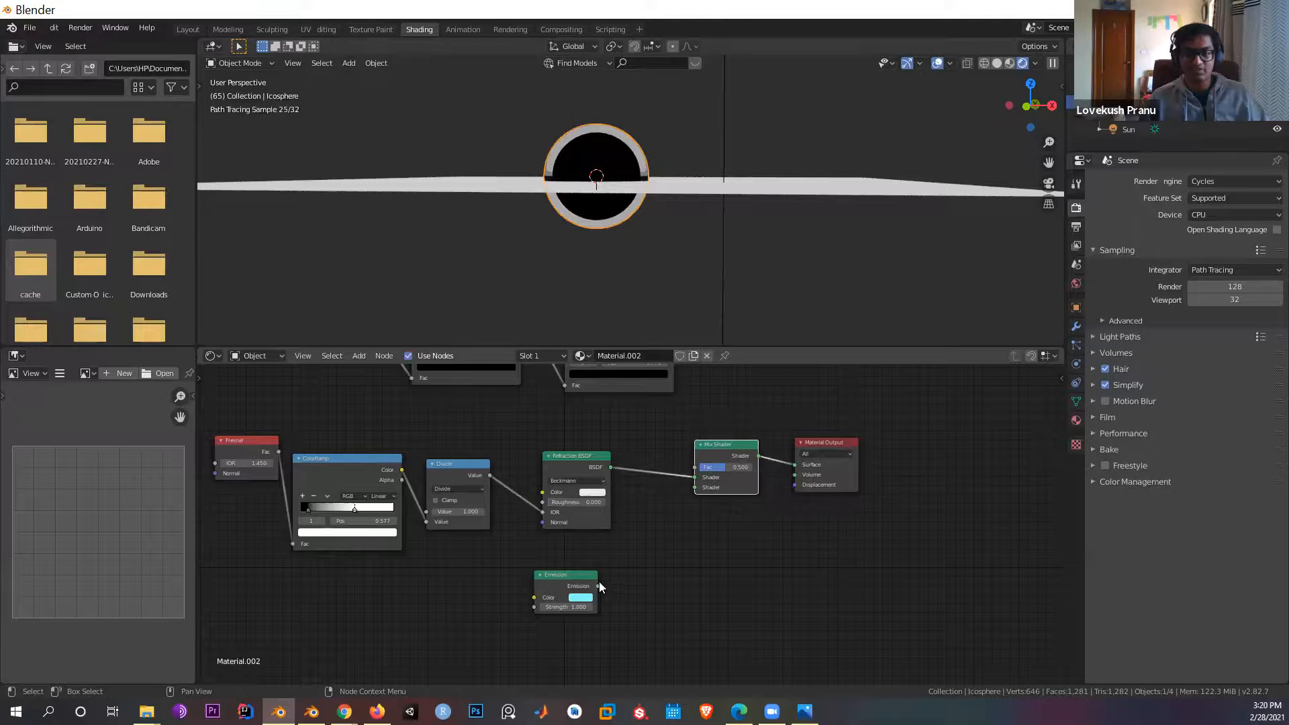
Step: Connect the Emission output to the Mix Shader's second Shader input and the last upper ColorRamp's Color output to its Fac
left_click_drag(598, 586, 704, 489)
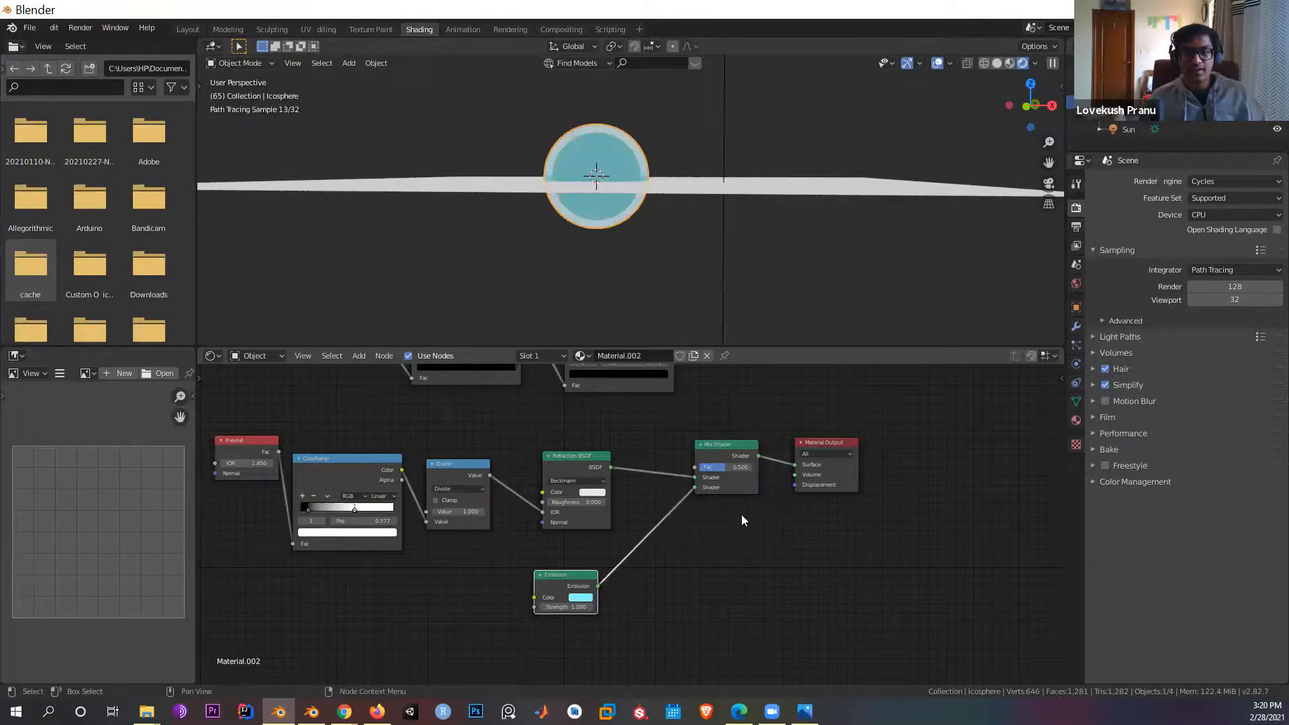
middle_click_drag(700, 420, 698, 465)
middle_click_drag(674, 373, 658, 401)
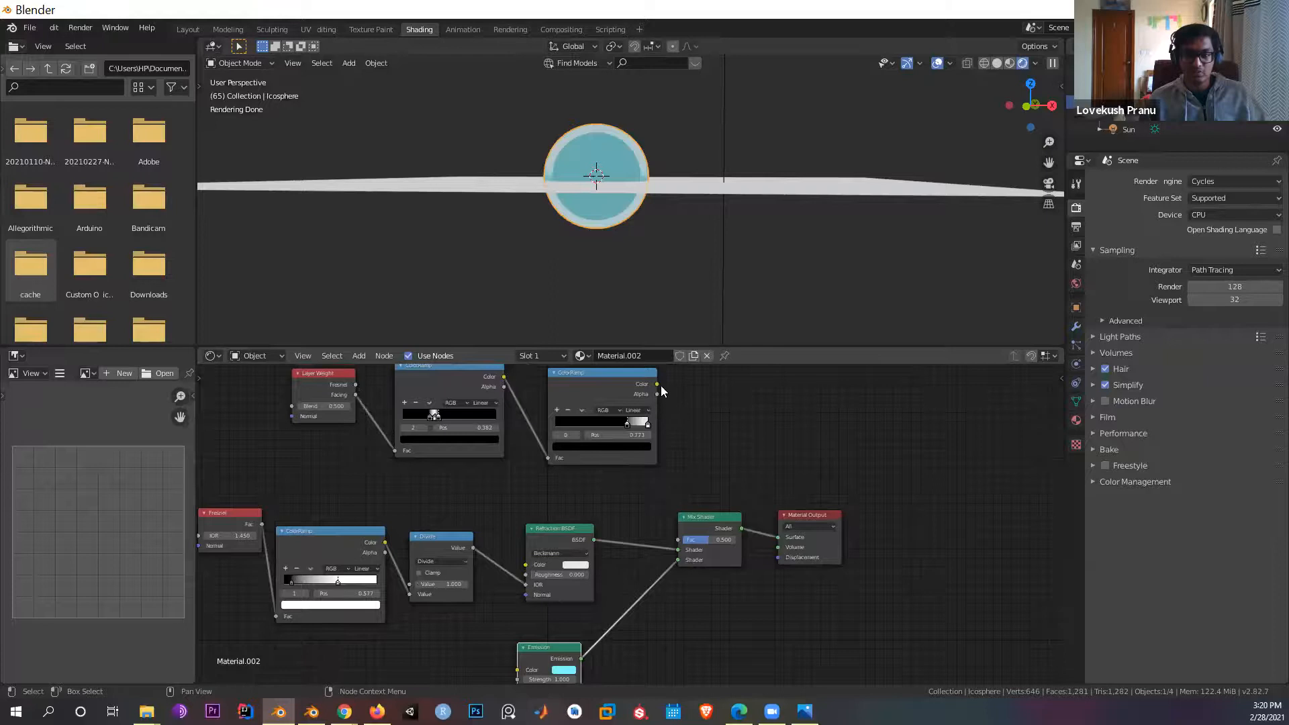
left_click_drag(657, 385, 721, 523)
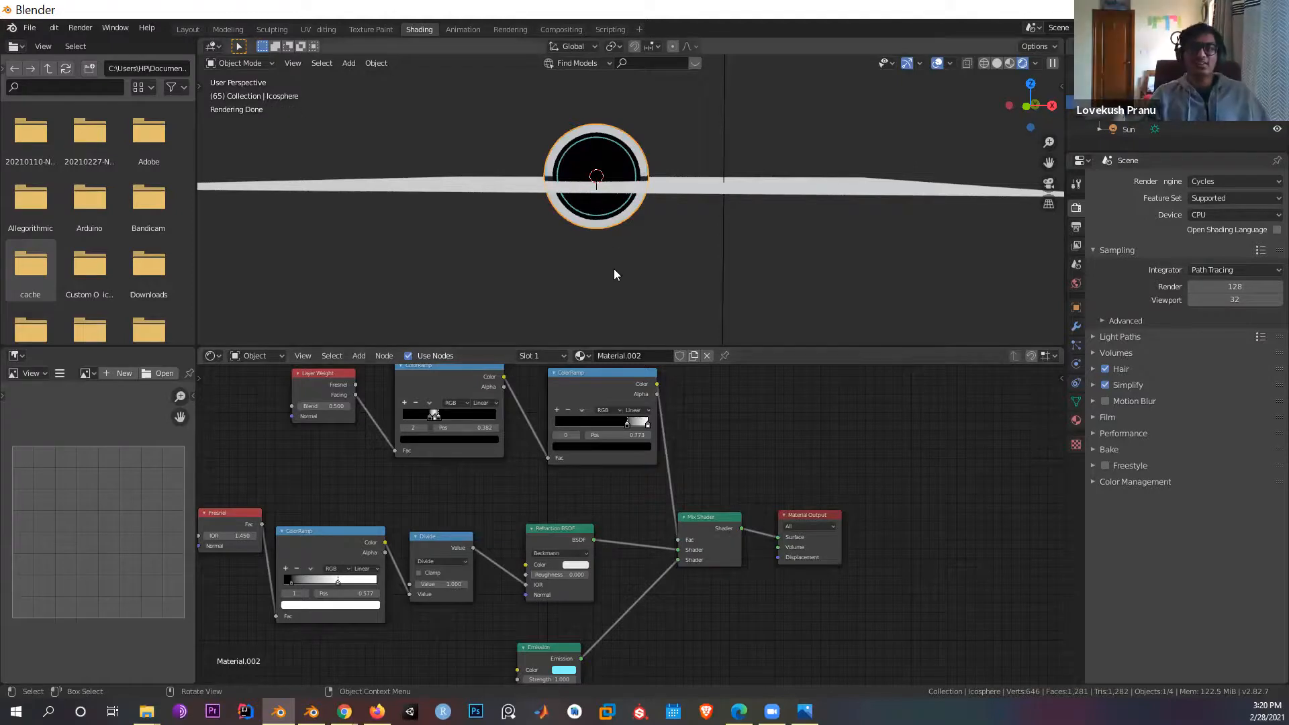
scroll(614, 268, "up", 5)
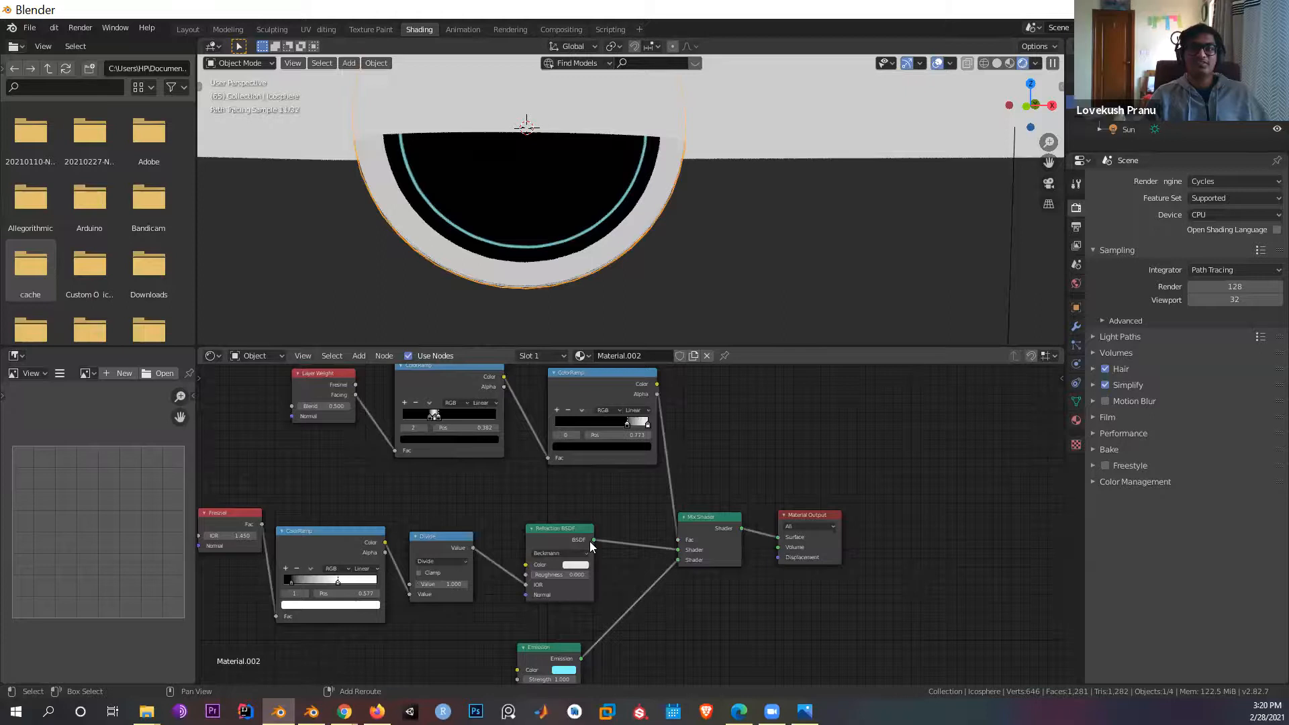
Step: Lighten the Emission node's cyan color to a paler, less saturated tint
middle_click_drag(438, 615, 475, 484)
middle_click_drag(649, 635, 520, 503)
scroll(533, 512, "up", 6)
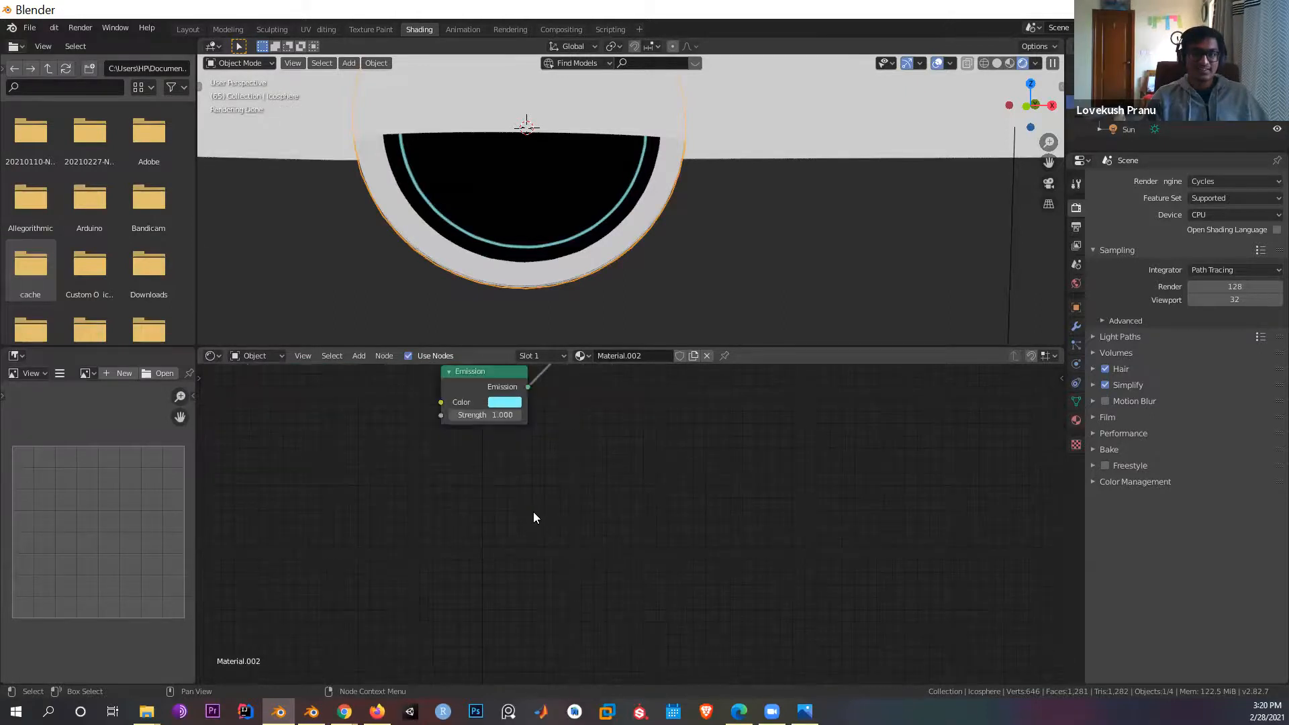
middle_click_drag(536, 550, 561, 594)
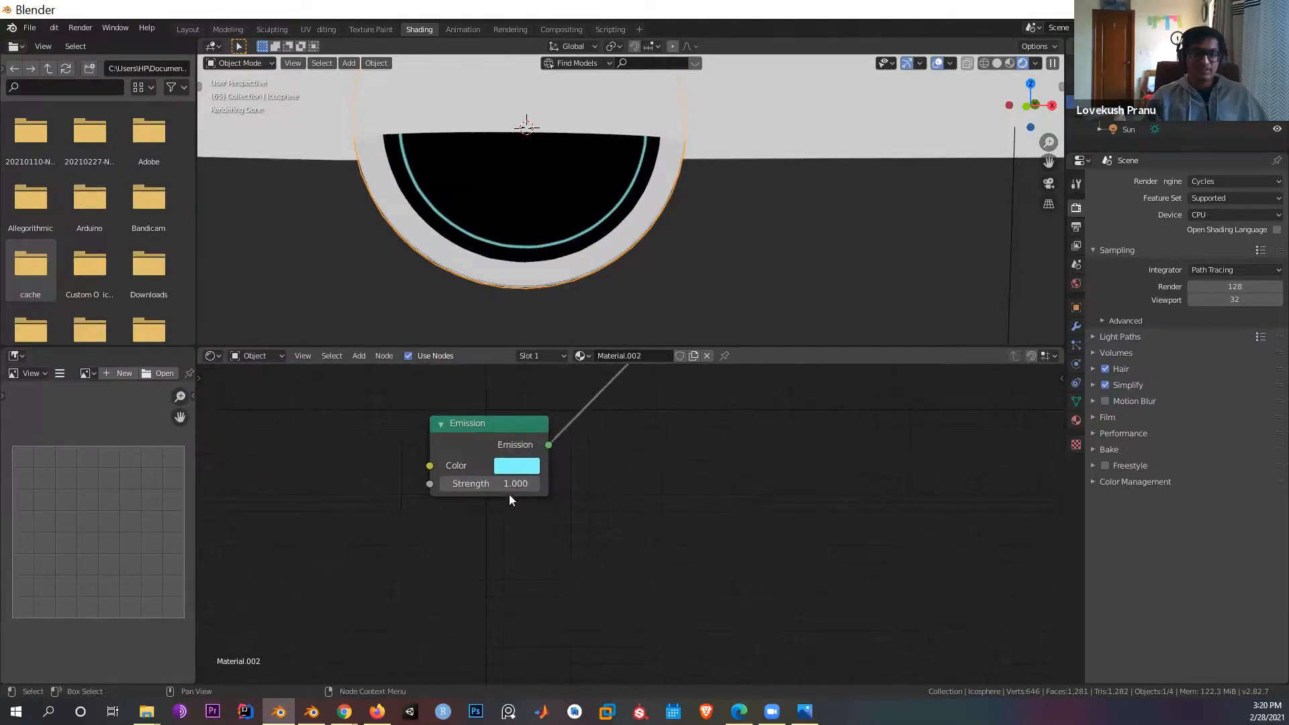
left_click(516, 468)
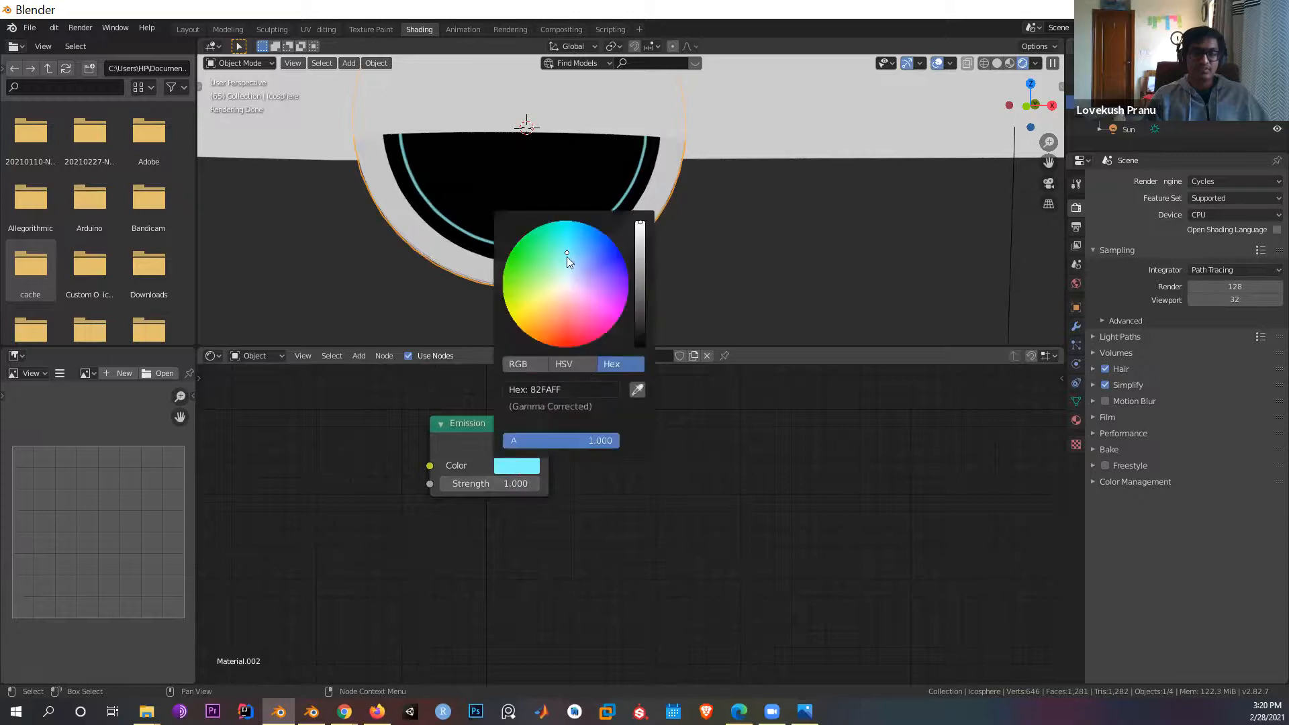
left_click_drag(567, 253, 565, 266)
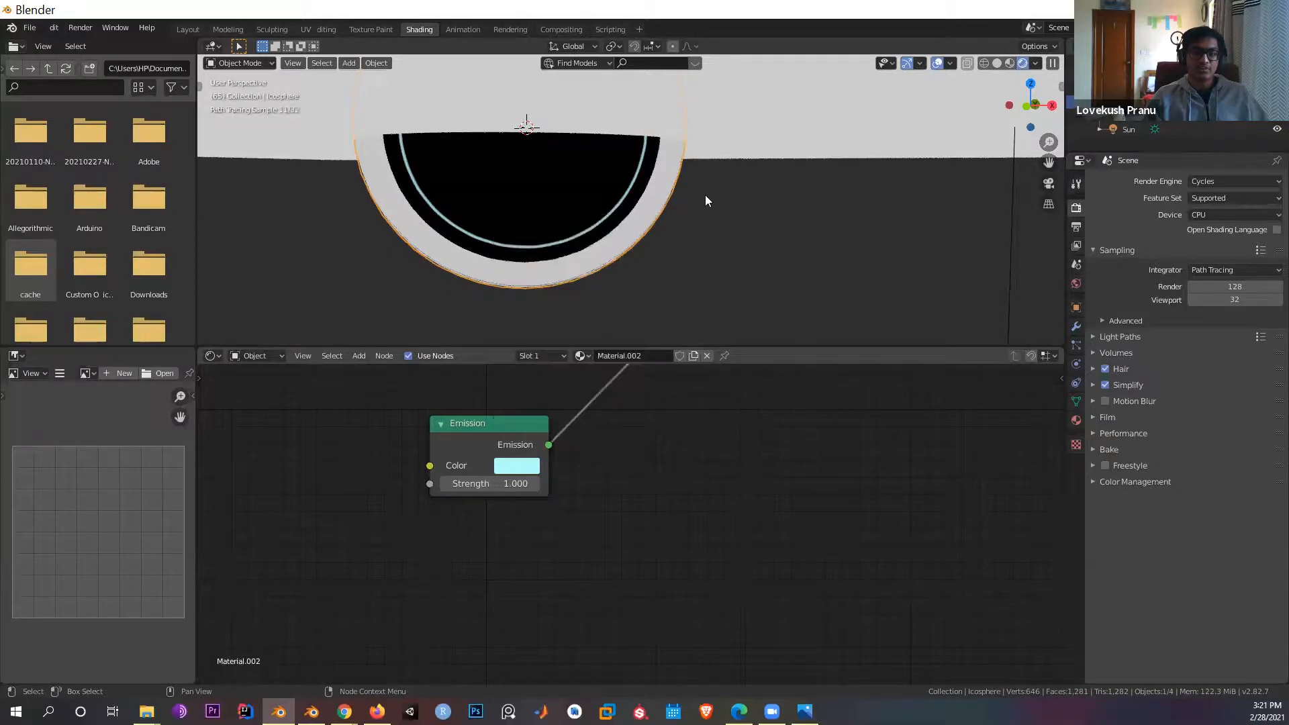
Step: Examine the emissive ring on the icosphere from several angles and distances in the rendered view
scroll(705, 241, "up", 4)
scroll(705, 239, "down", 6)
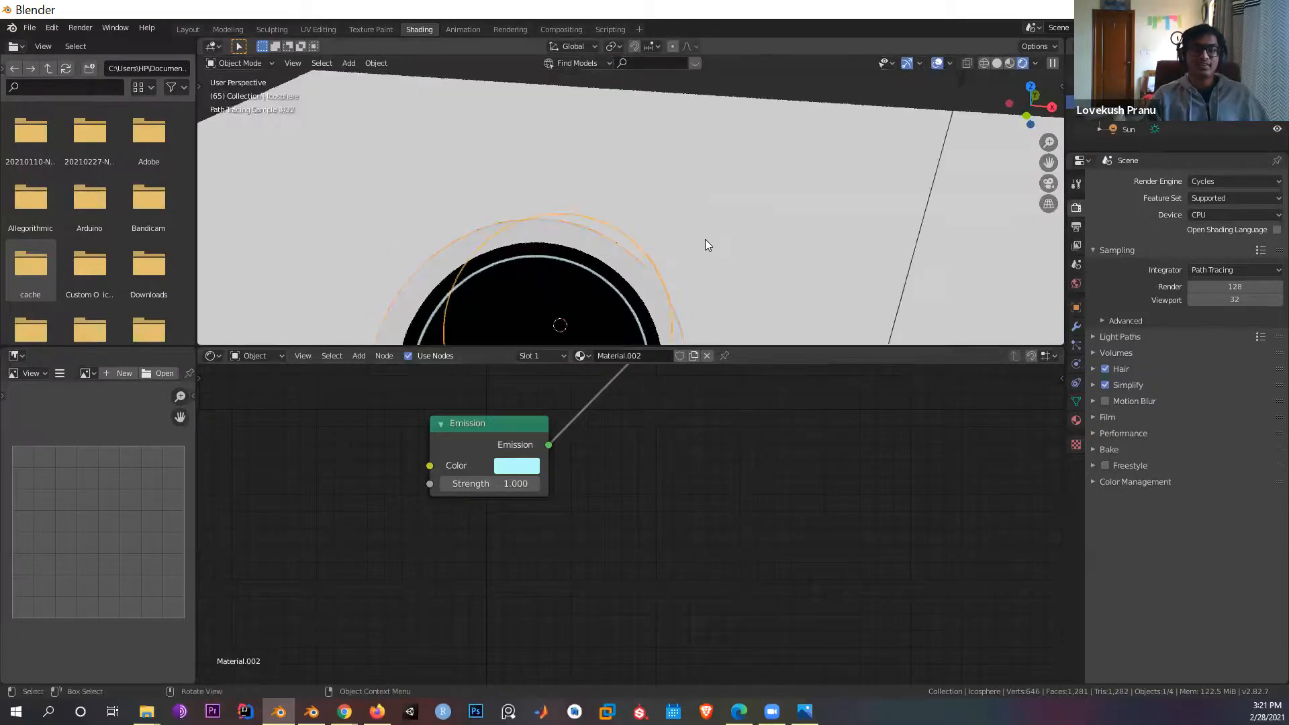
middle_click_drag(644, 278, 661, 205)
middle_click_drag(660, 250, 646, 259)
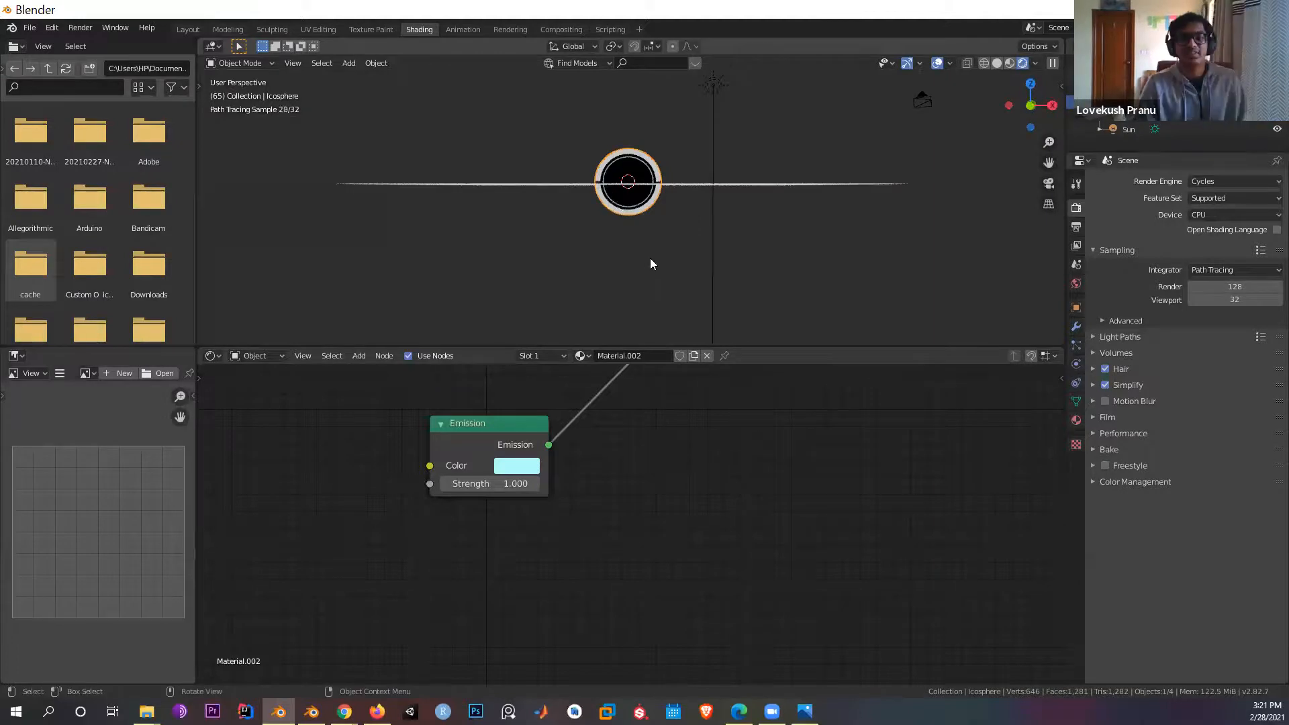
middle_click_drag(676, 301, 676, 241)
scroll(611, 208, "up", 4)
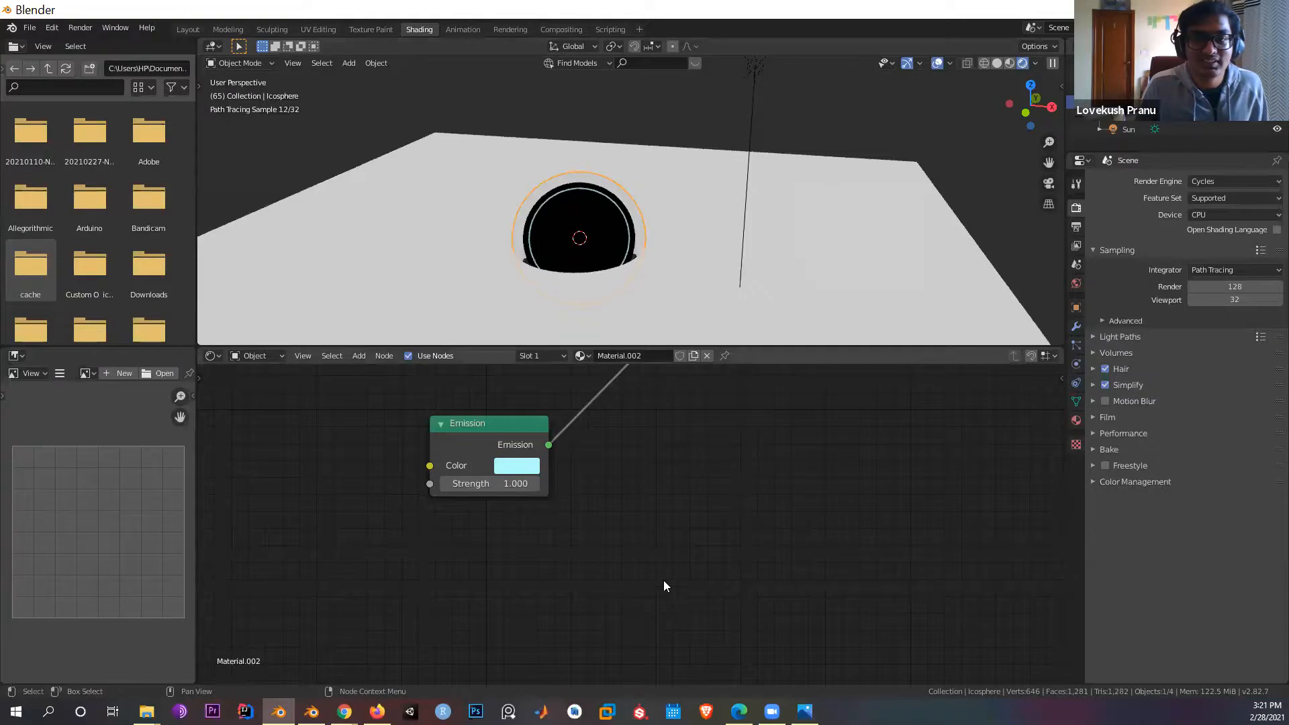
middle_click_drag(664, 627, 667, 644)
middle_click_drag(541, 458, 553, 516)
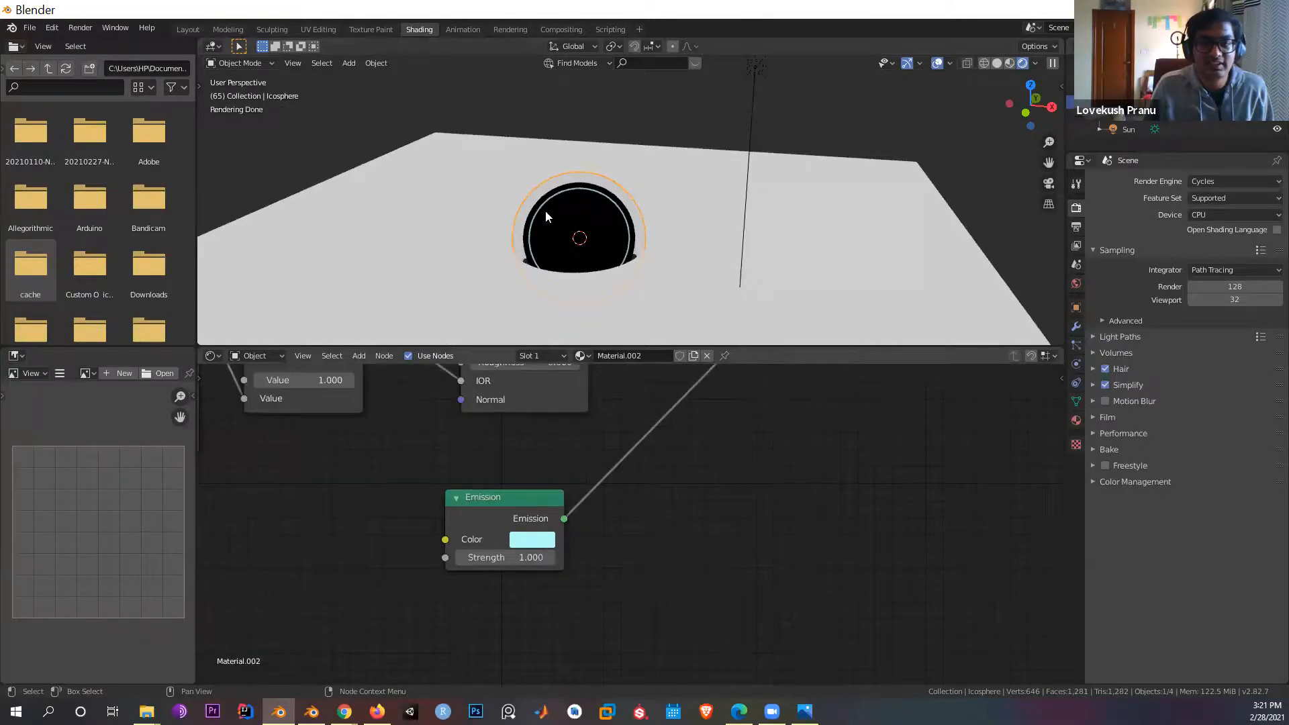
Step: Delete the white plane that cuts through the icosphere
mouse_move(545, 211)
middle_mouse_down()
mouse_move(621, 212)
mouse_move(753, 182)
middle_mouse_up()
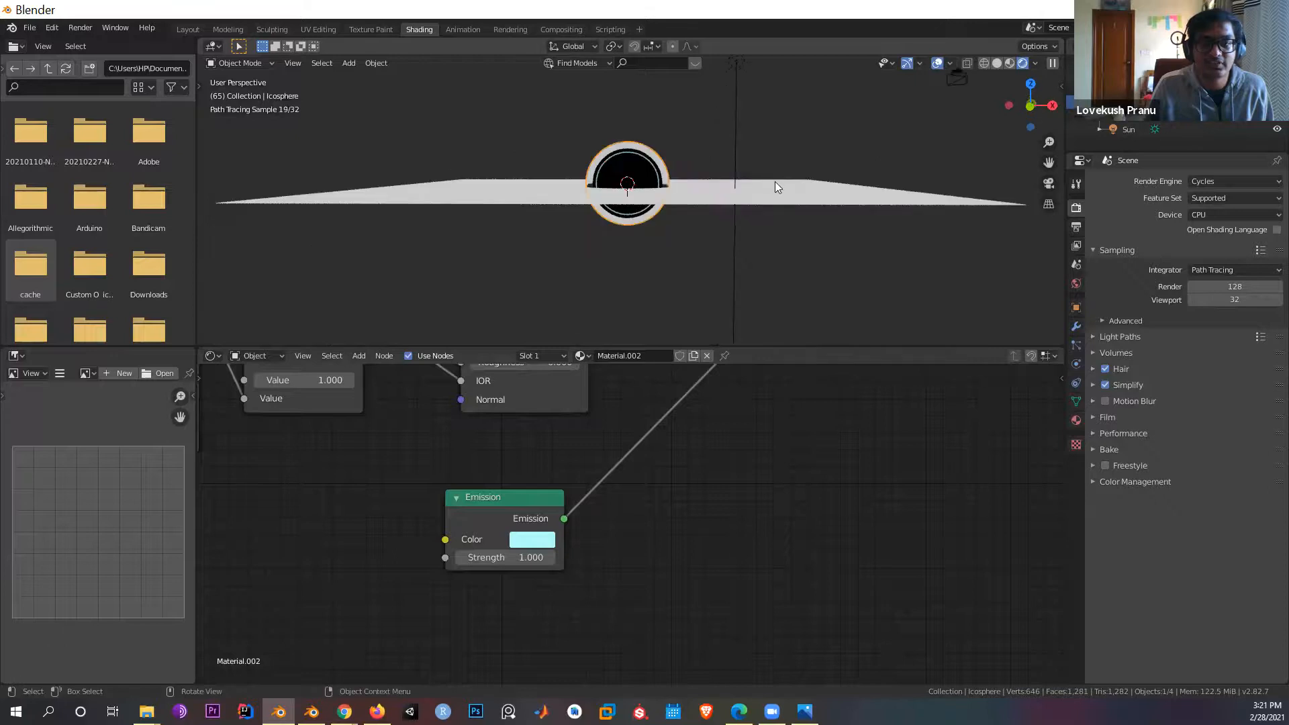
left_click(780, 189)
key("x")
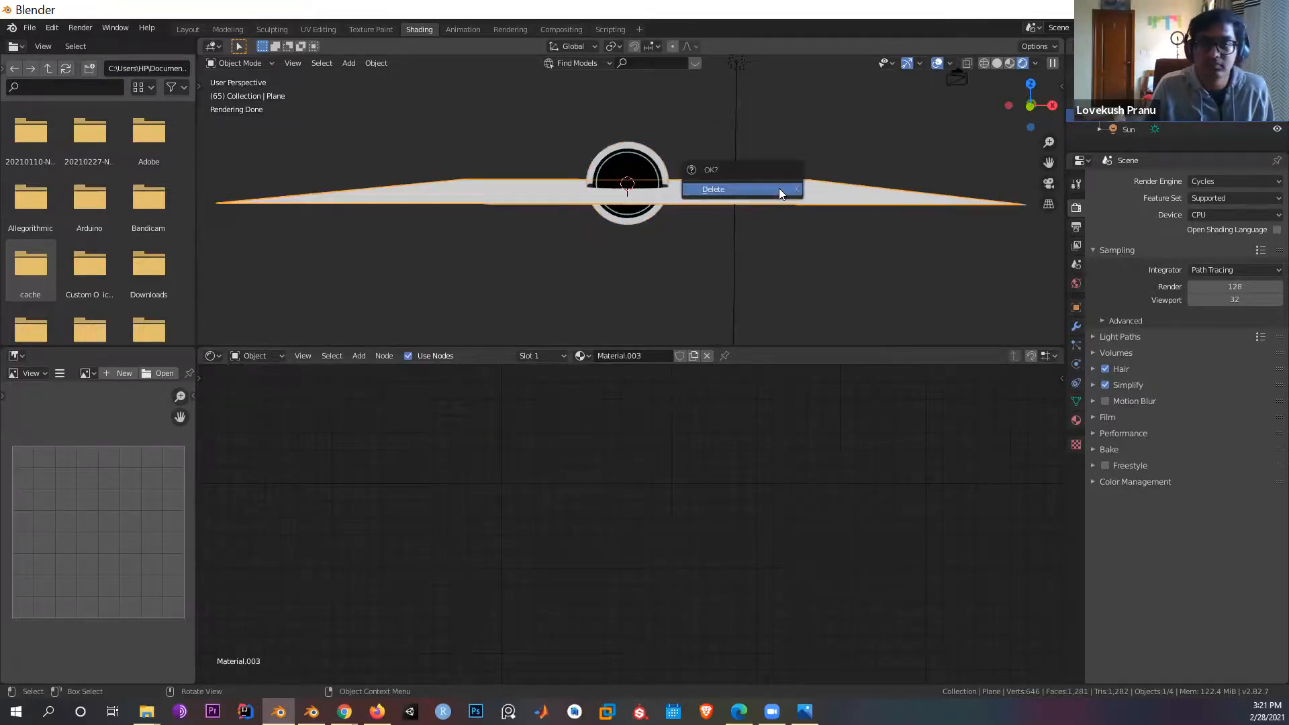
left_click(779, 190)
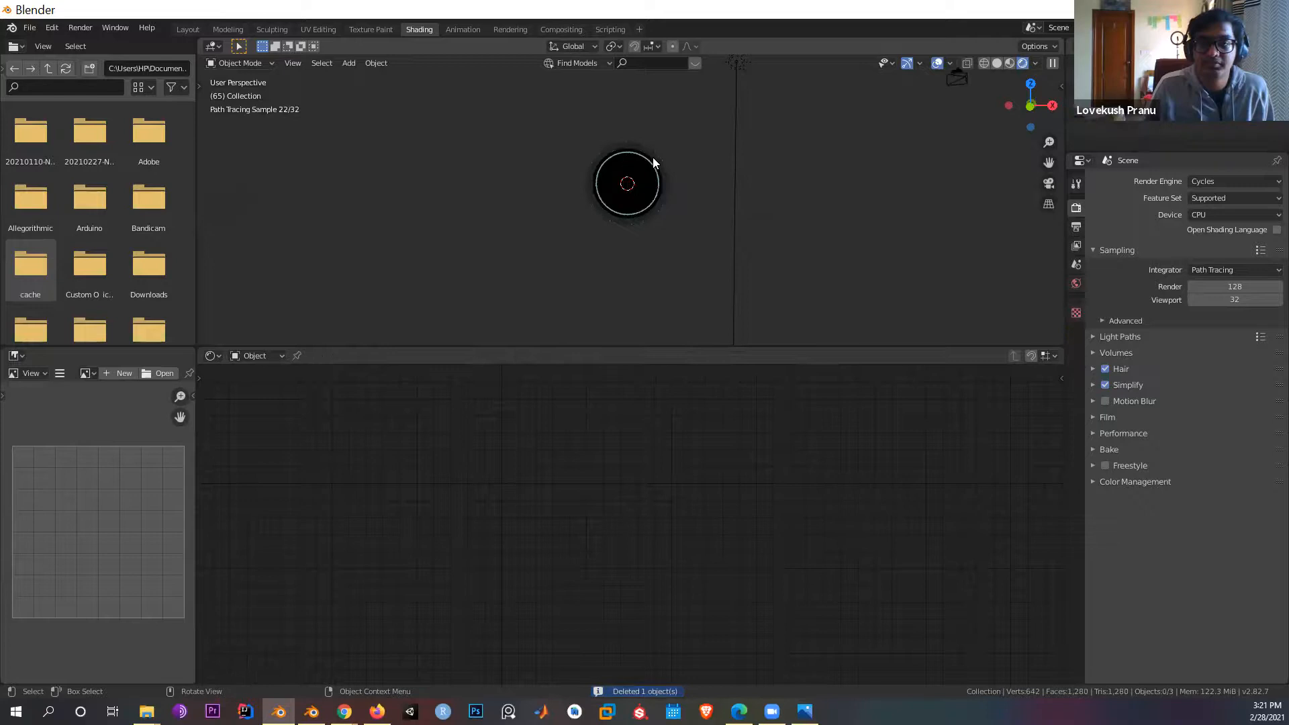
Step: Add a cube at the icosphere's center and flatten it along Z to a scale of about 0.19
key("shift+a")
mouse_move(657, 163)
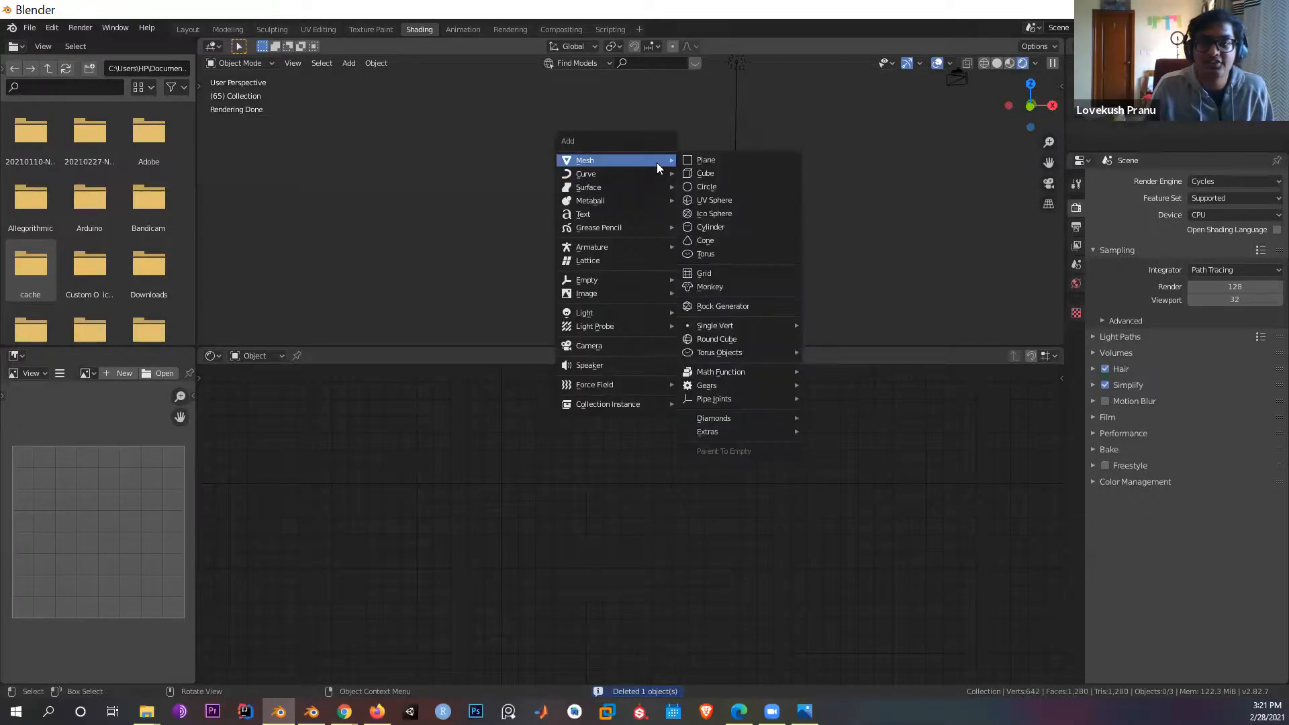
left_click(697, 176)
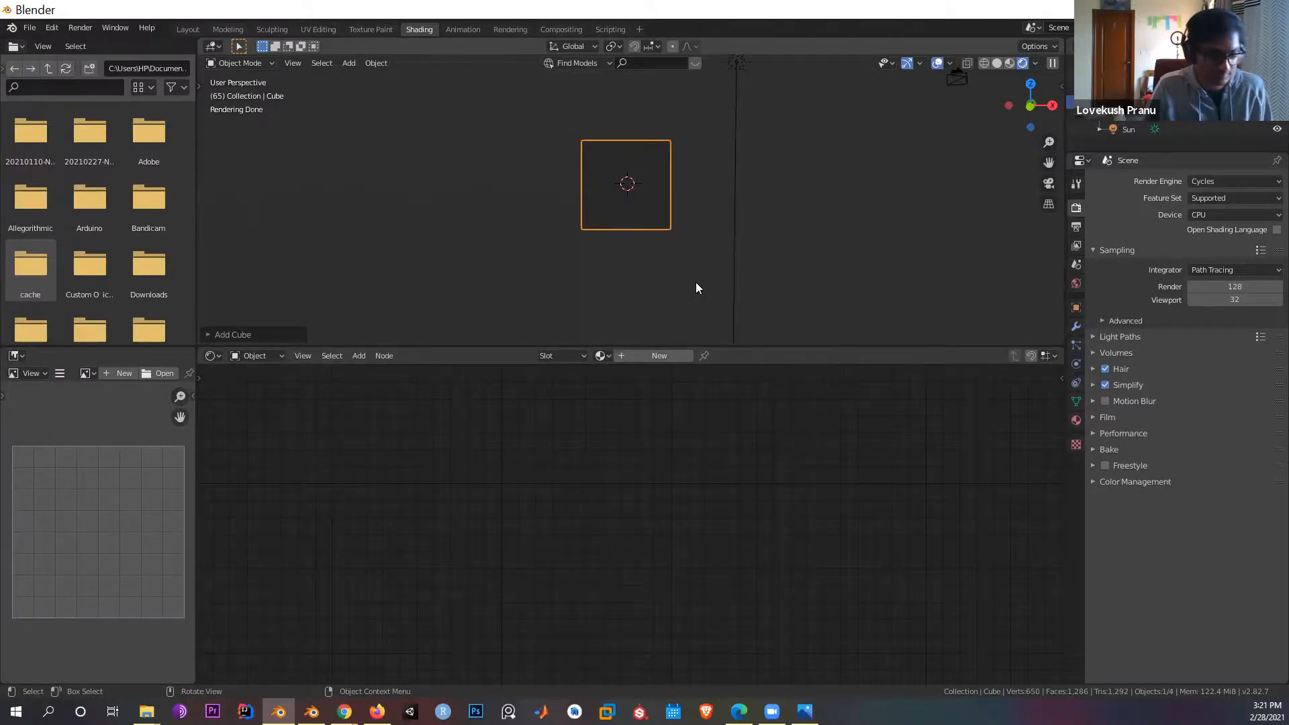
key("s")
key("z")
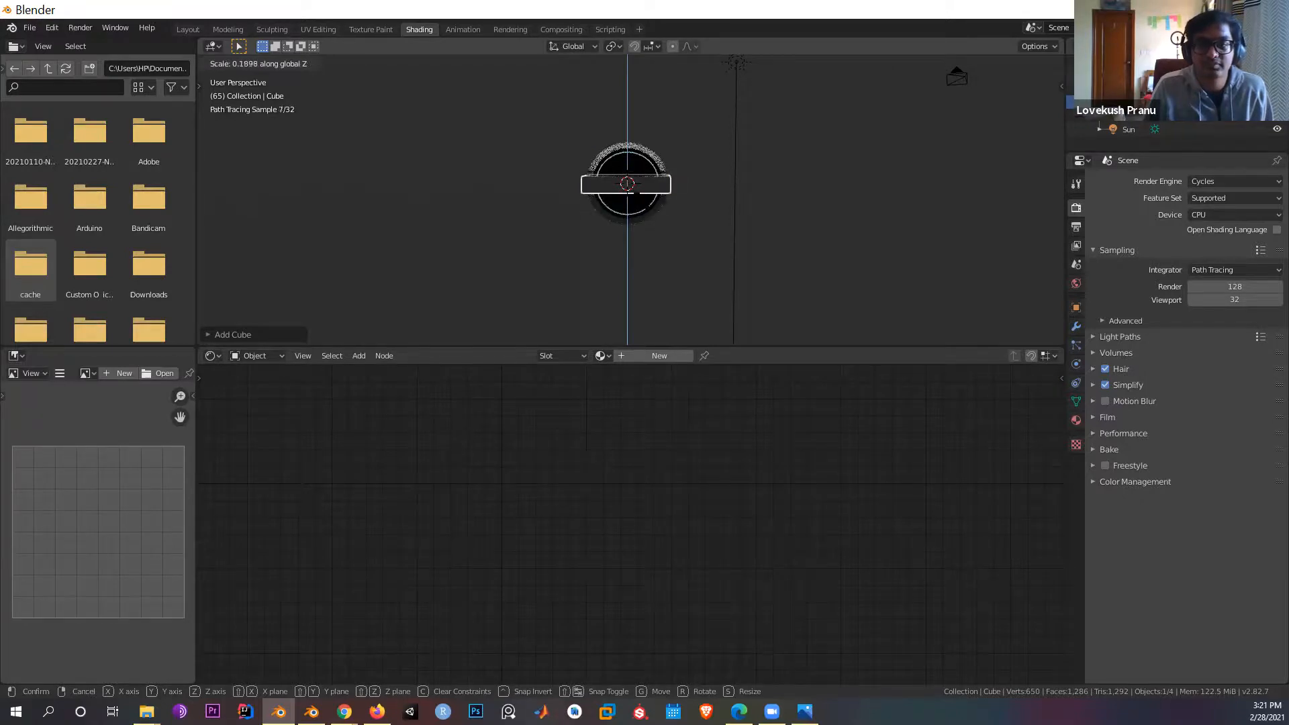
left_click(650, 203)
Step: Enlarge the flattened cube along X and Y only, forming a wide slab around the icosphere
scroll(653, 199, "up", 8)
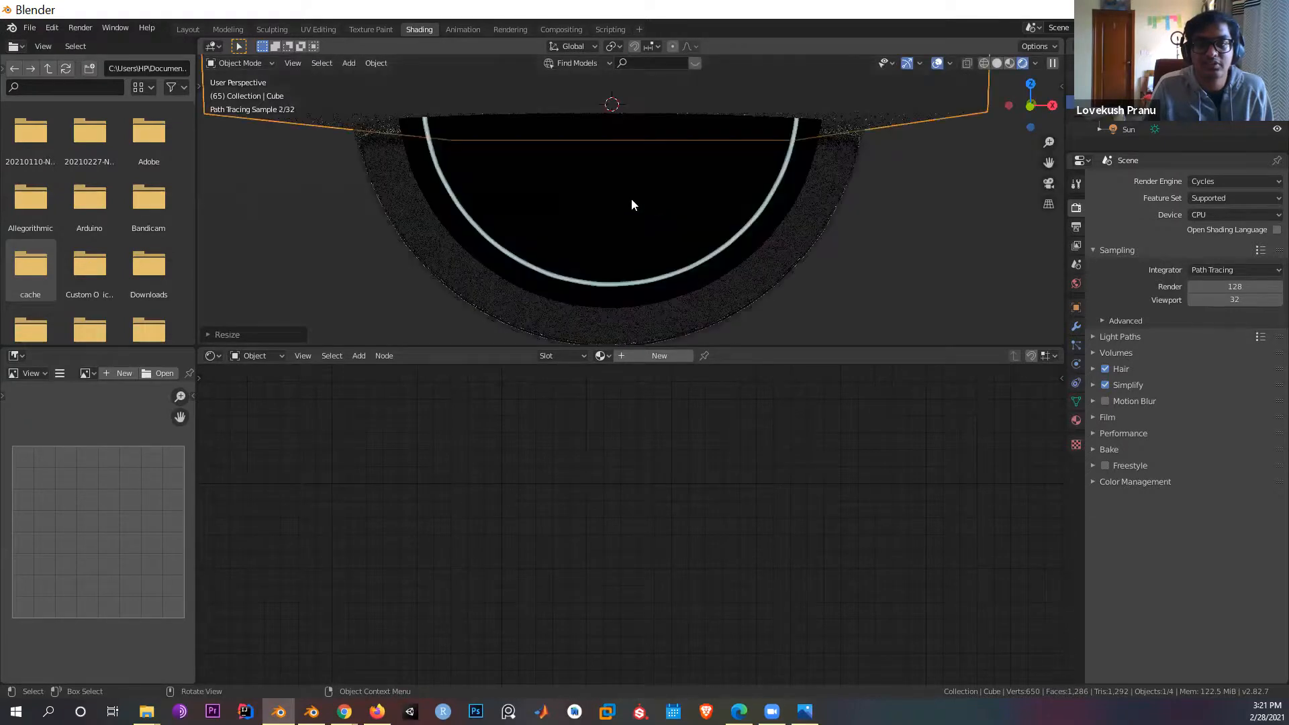
scroll(631, 199, "down", 4)
key("s")
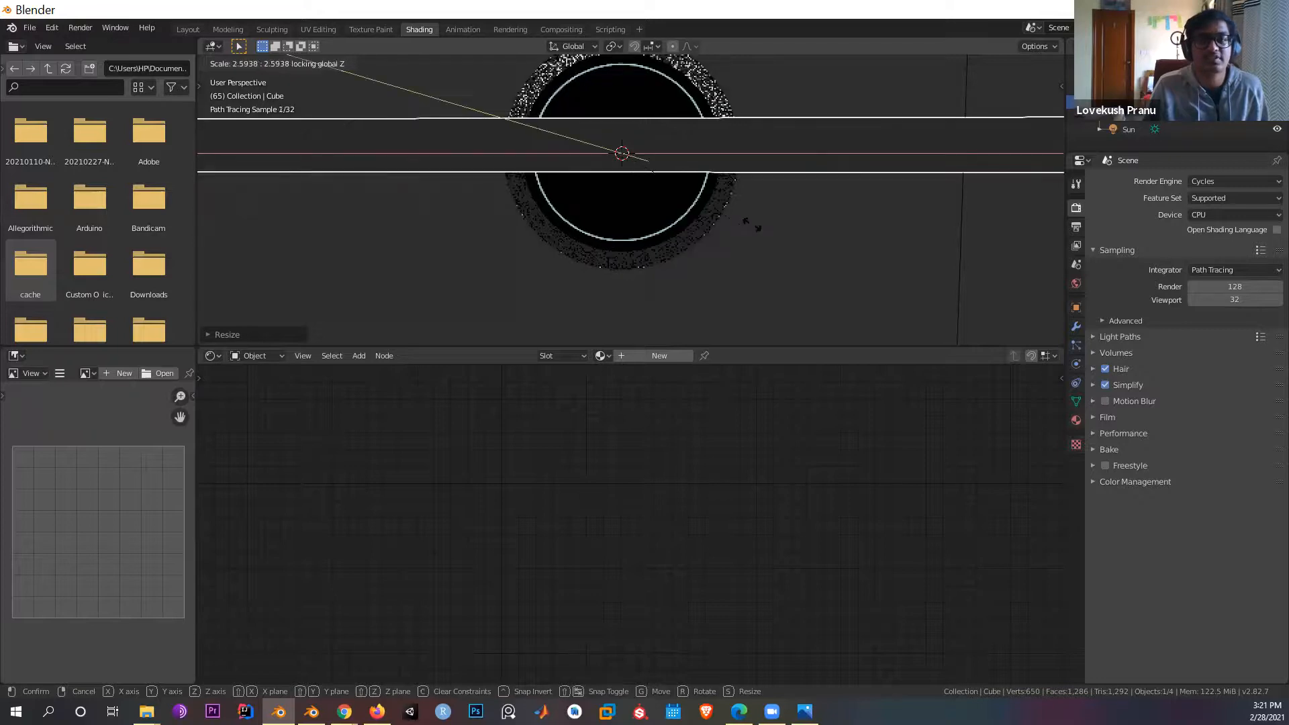
left_click(788, 244)
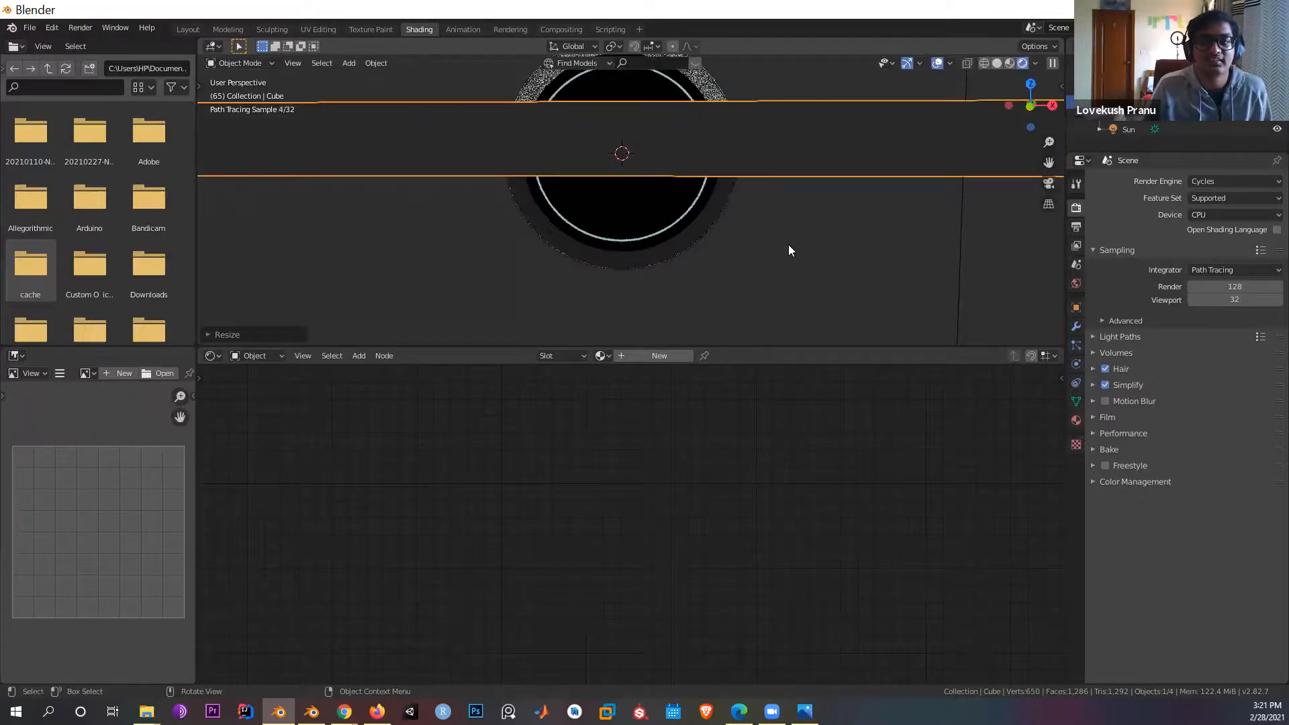
mouse_move(789, 244)
middle_mouse_down()
mouse_move(787, 234)
mouse_move(766, 240)
middle_mouse_up()
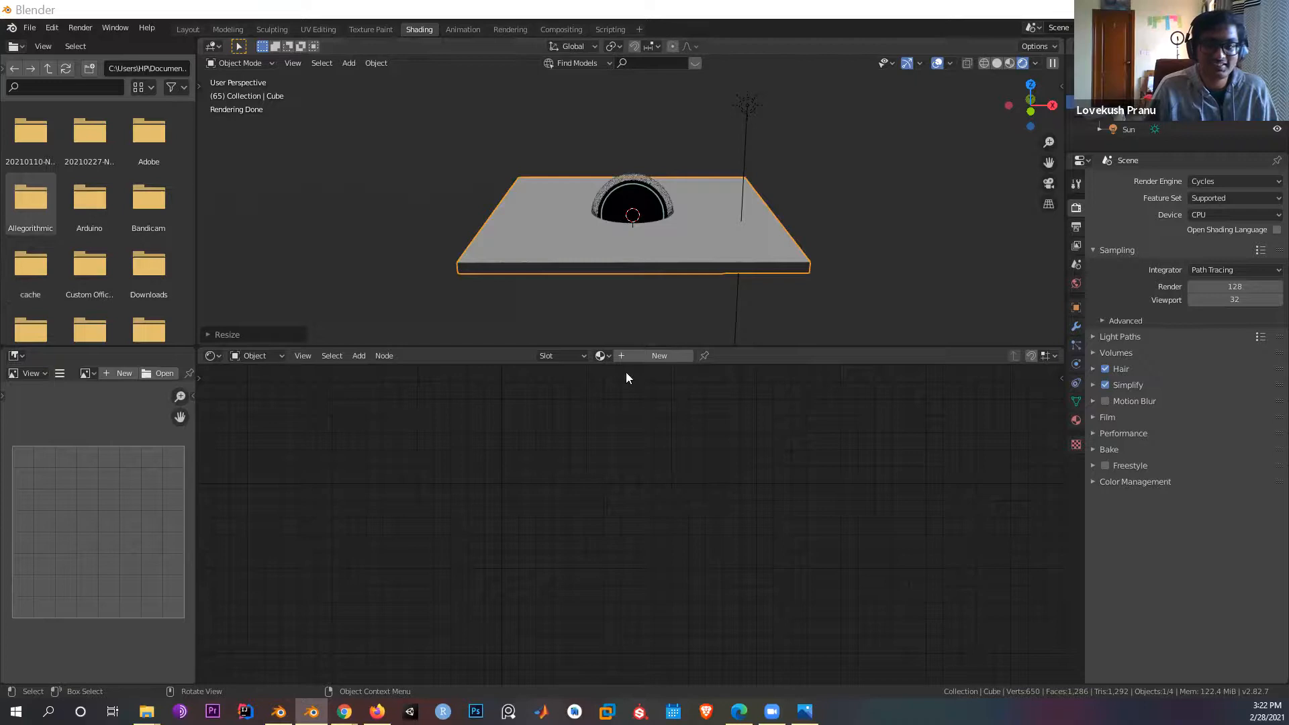
Step: Create a new material on the slab and delete its Principled BSDF node
left_click(643, 356)
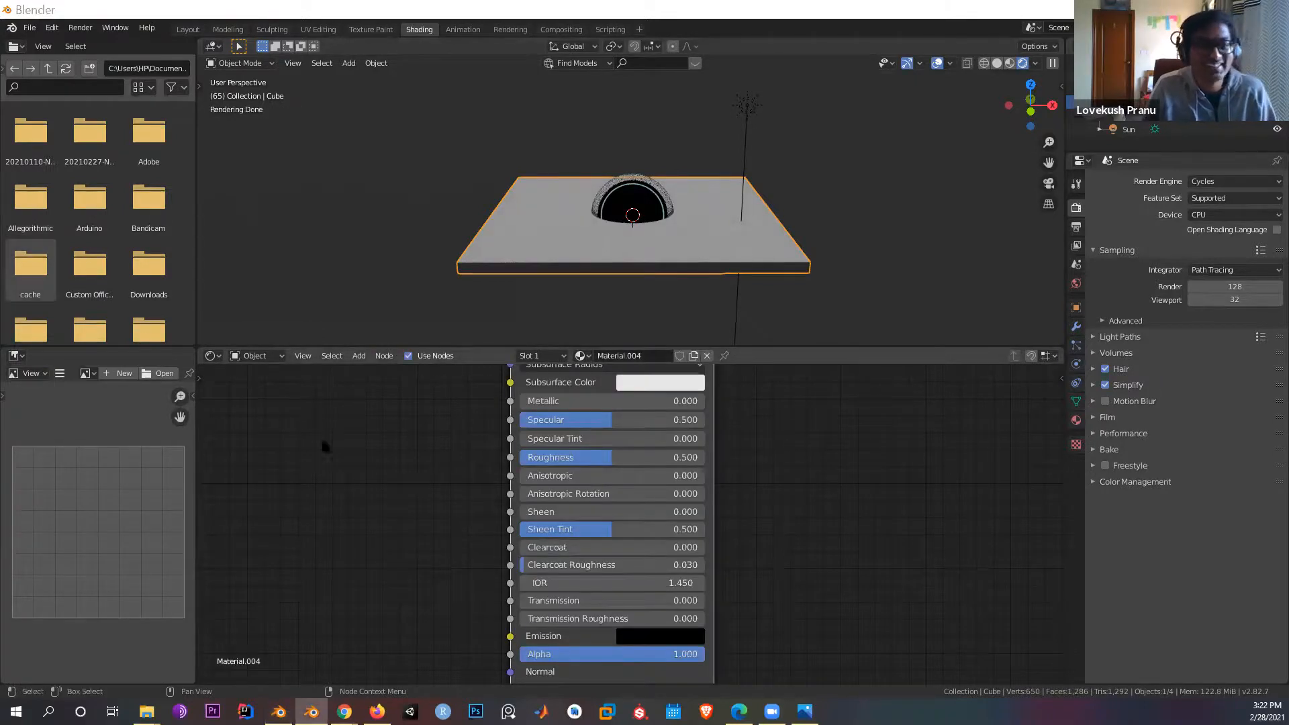
middle_click_drag(864, 483, 901, 605)
scroll(903, 587, "down", 1)
scroll(911, 563, "down", 1)
left_click_drag(502, 381, 631, 528)
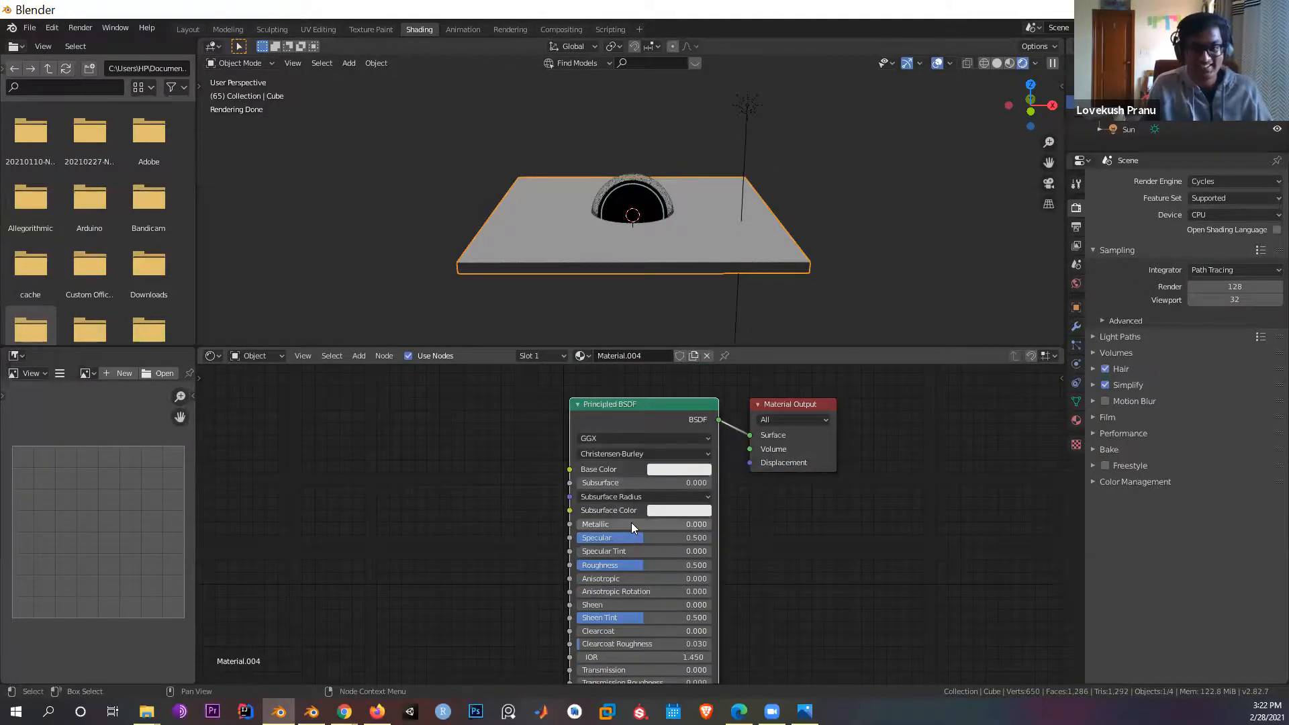
key("x")
Step: Add a Principled Volume node and connect its output to the Material Output's Volume input
key("shift+a")
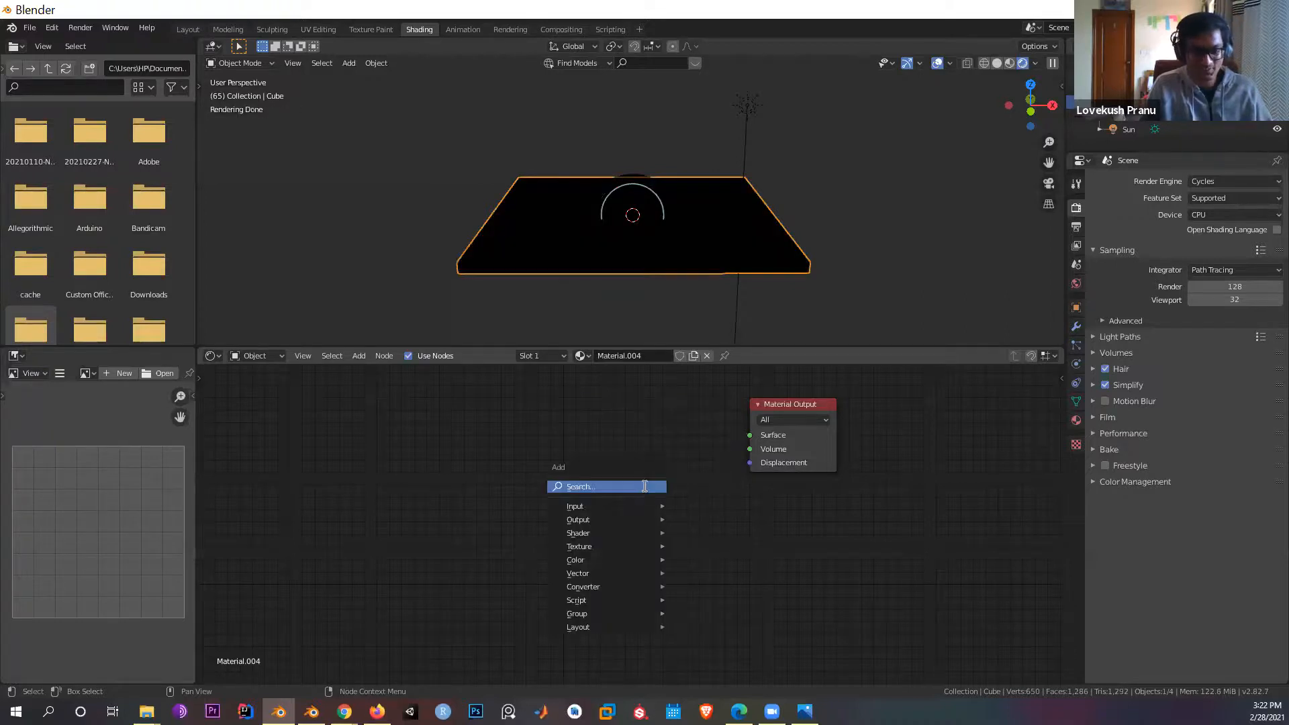
left_click(645, 486)
type("vol")
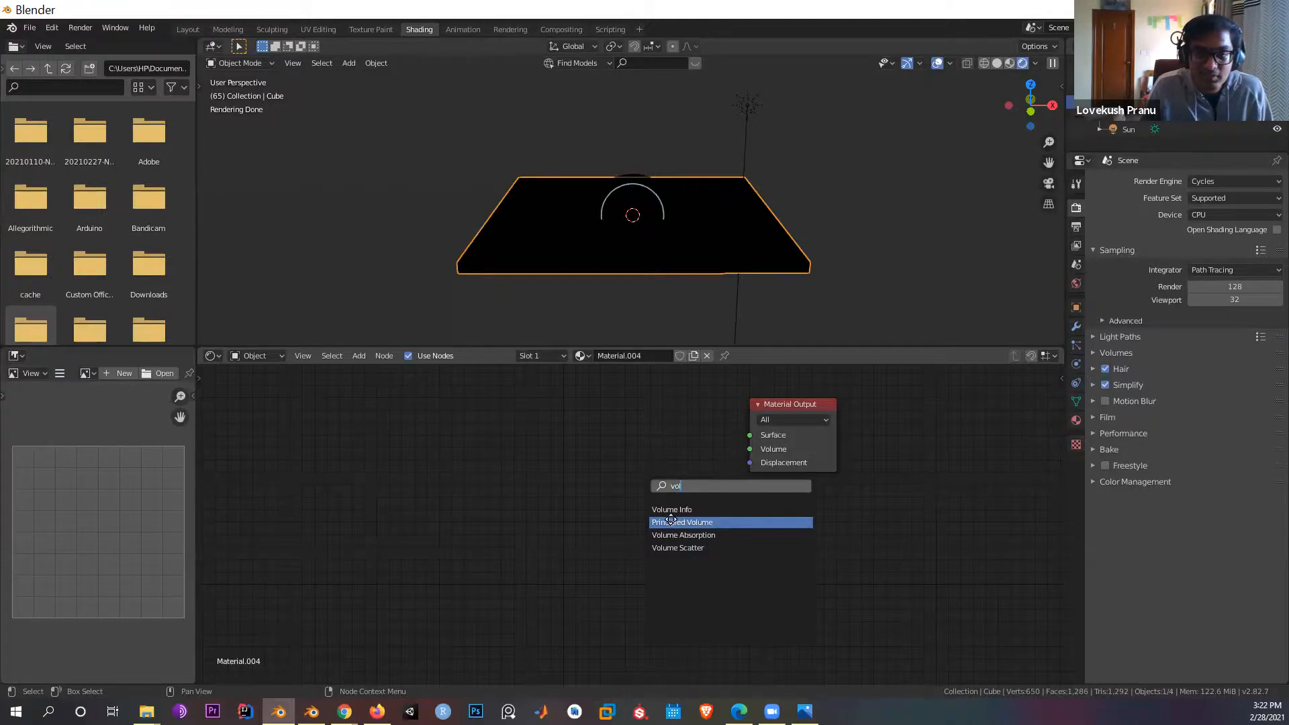
left_click(671, 523)
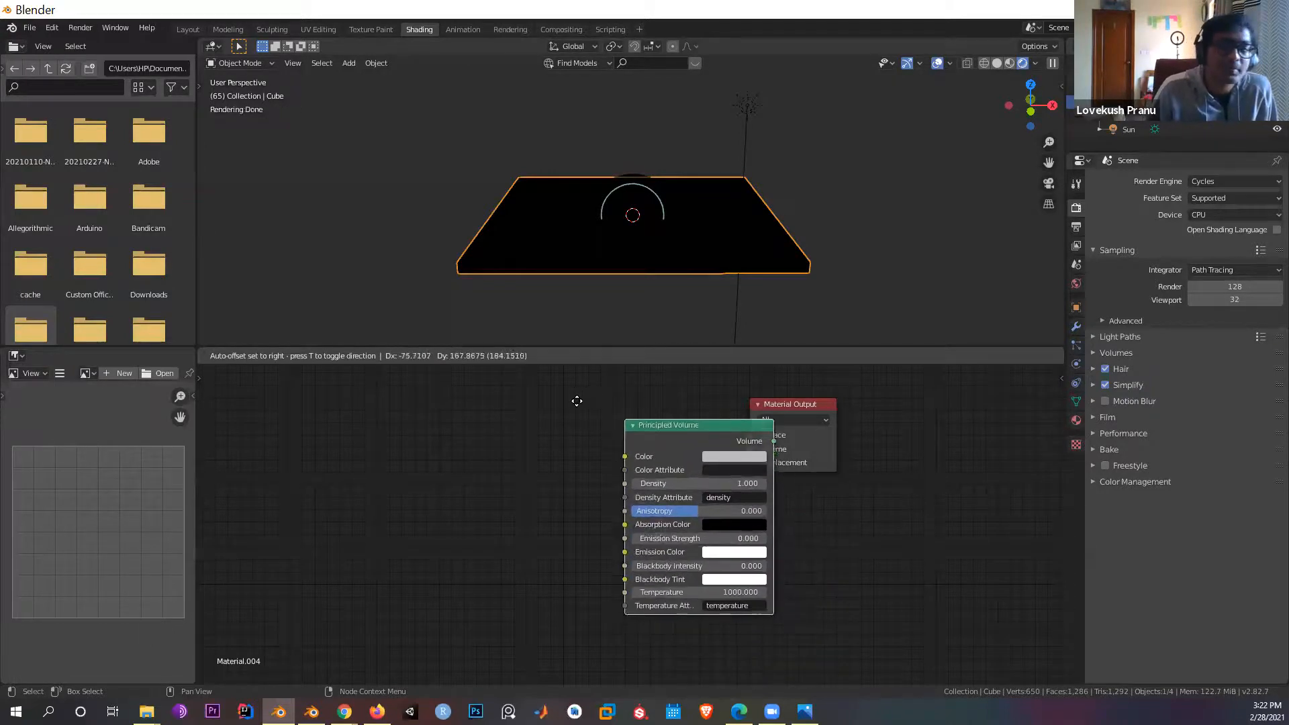
left_click(551, 409)
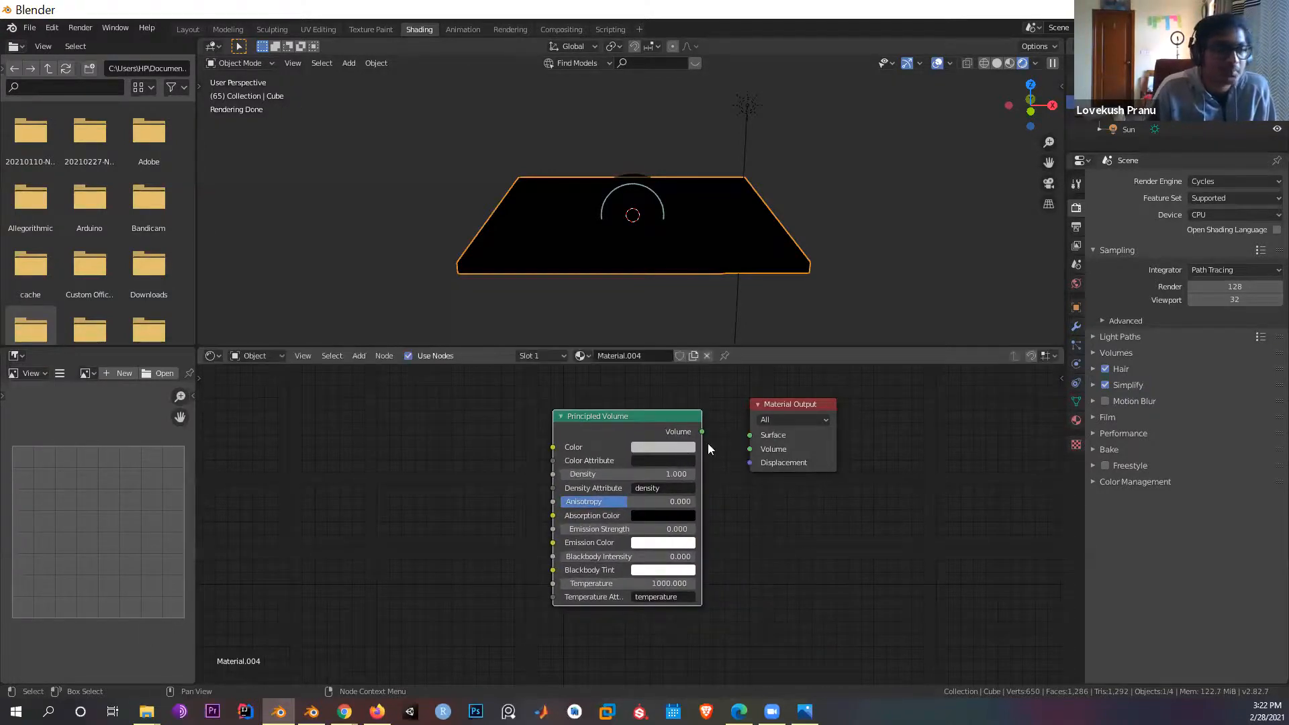
left_click_drag(702, 433, 750, 450)
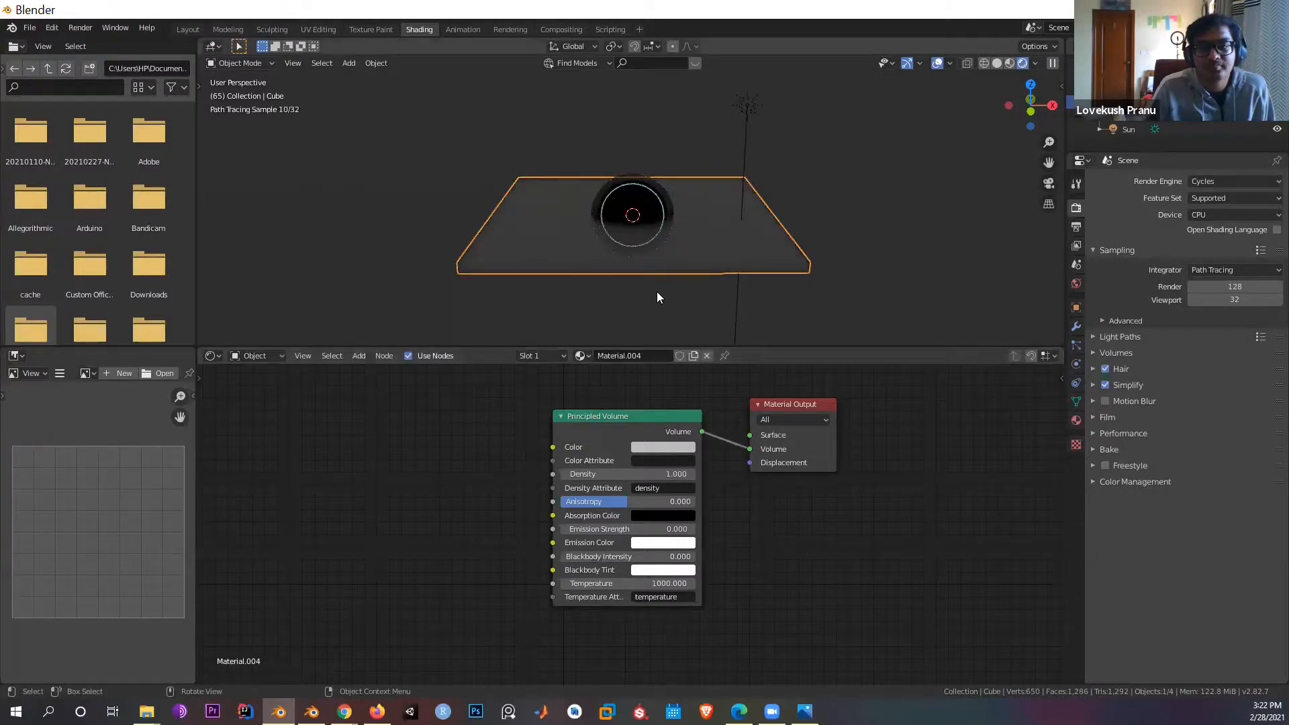
Step: Add a Gradient Texture node to the slab's material and preview its Color output through a Viewer node
middle_click_drag(657, 293, 666, 254)
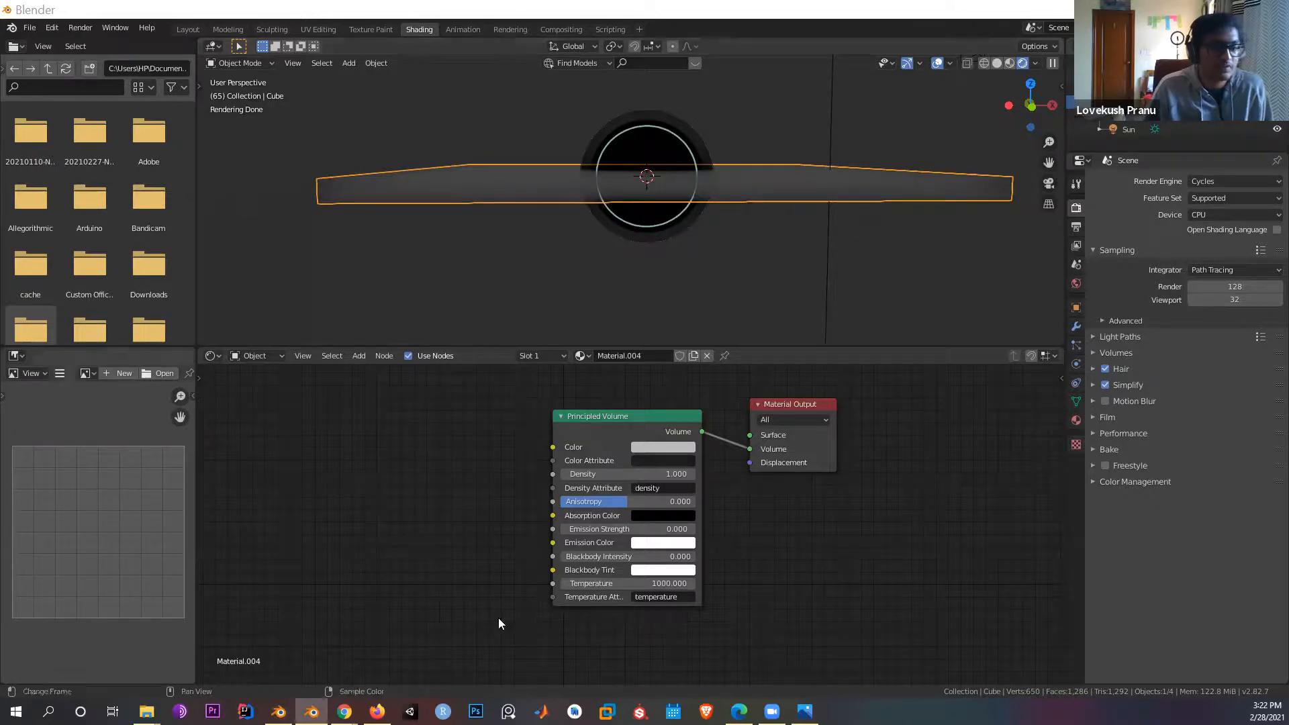
key("shift+a")
left_click(336, 528)
type("gradi")
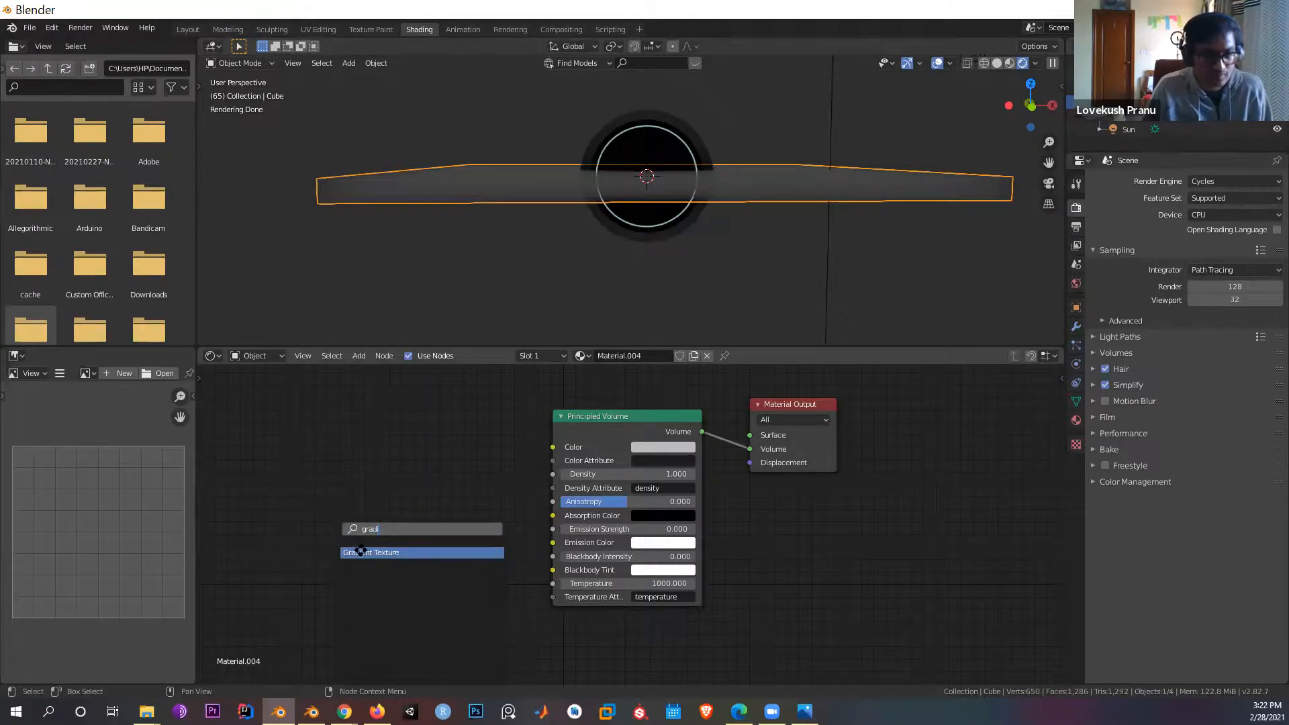
key("Return")
left_click(289, 448)
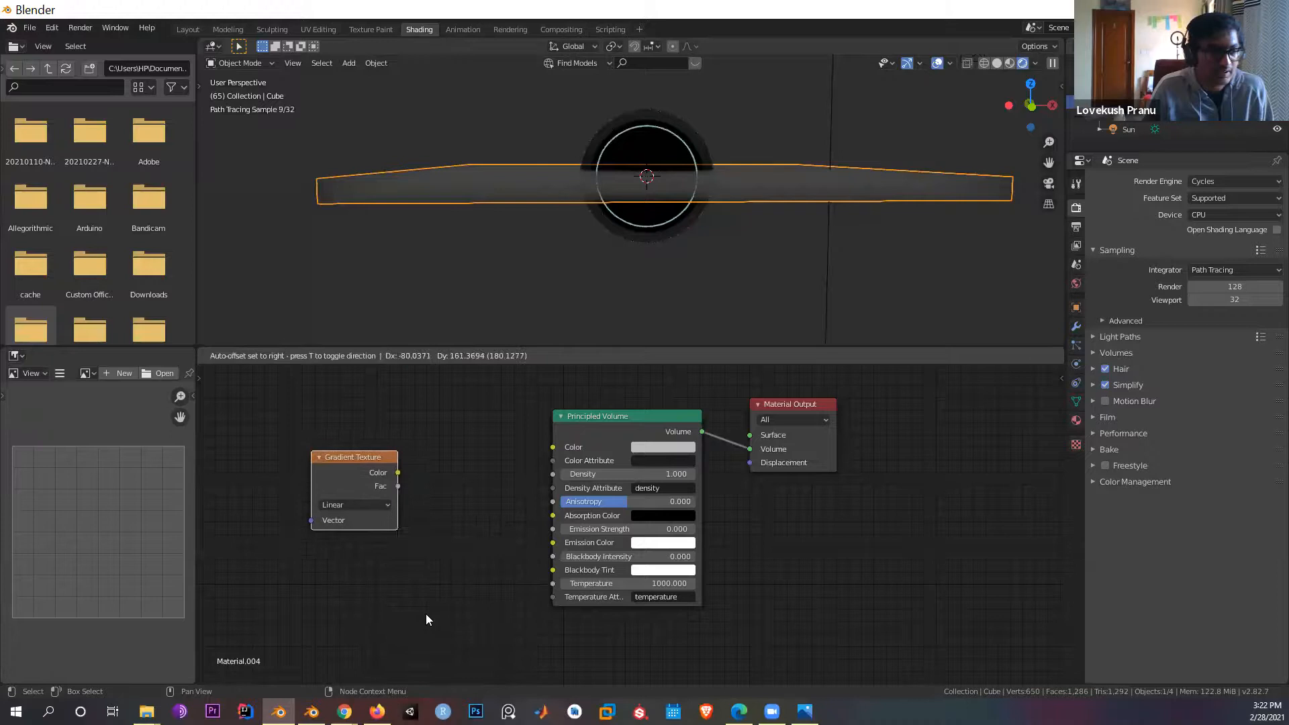
left_click(408, 464, "ctrl+shift")
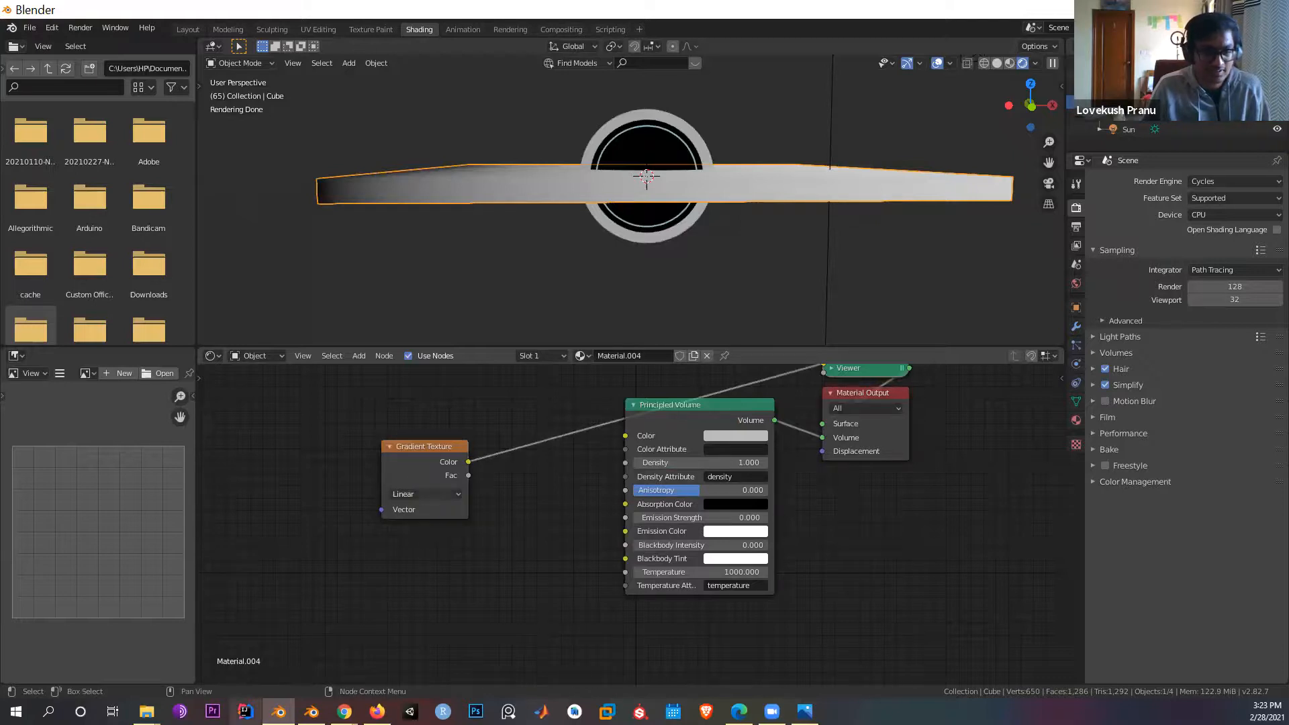
Step: Switch to Chrome and search Google for "add mapping nodes node wrangler shortcut" in a new tab
left_click(345, 712)
left_click(383, 665)
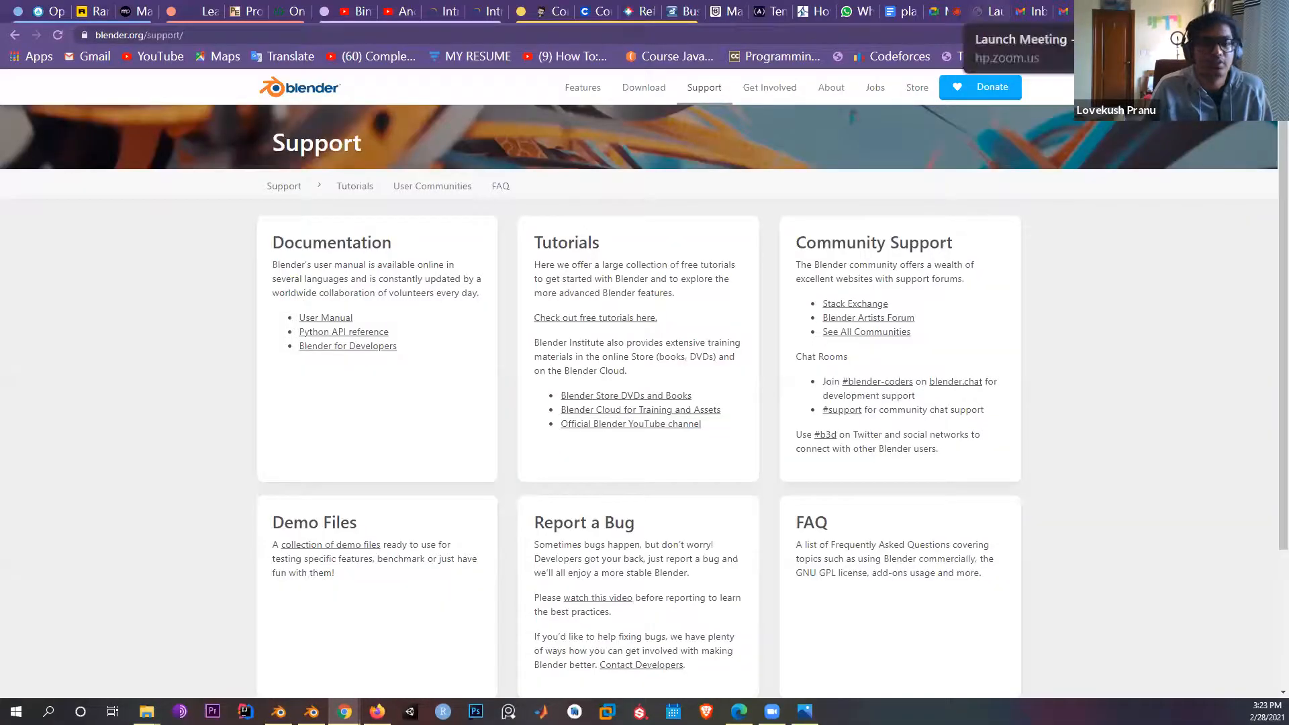
key("ctrl+t")
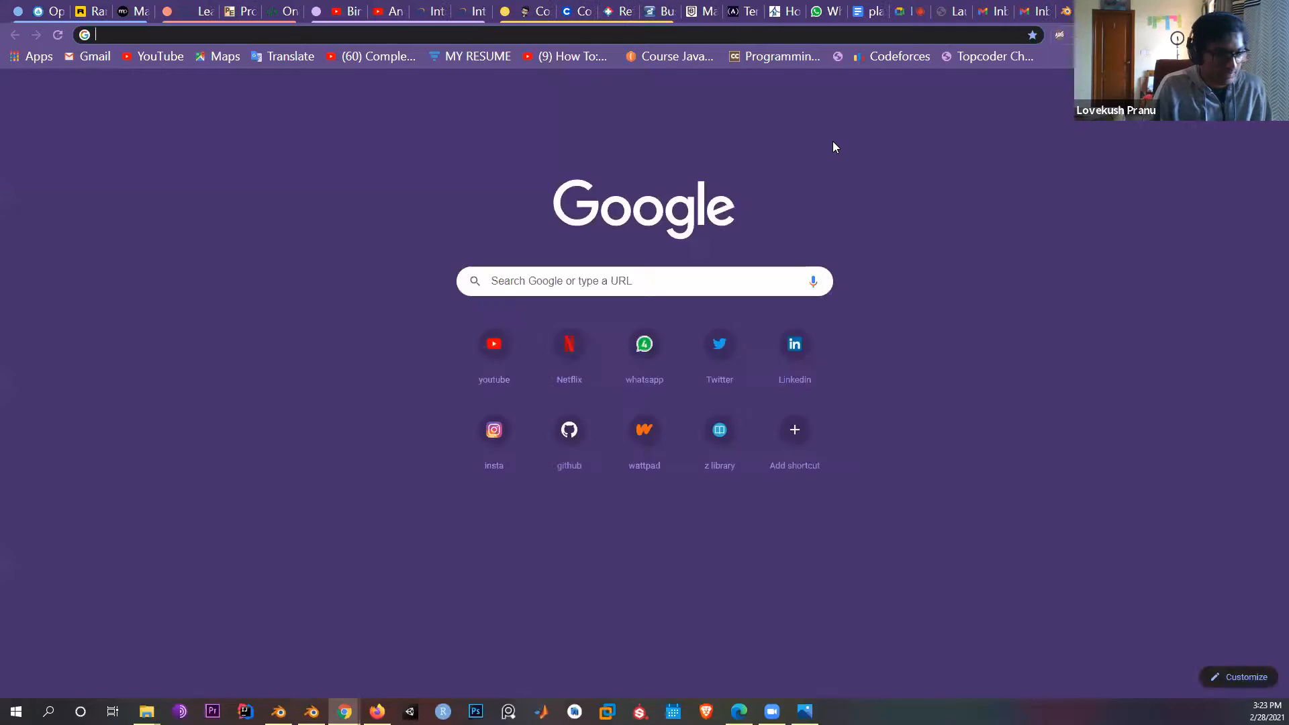
type("ass")
key("BackSpace")
key("BackSpace")
type("dd")
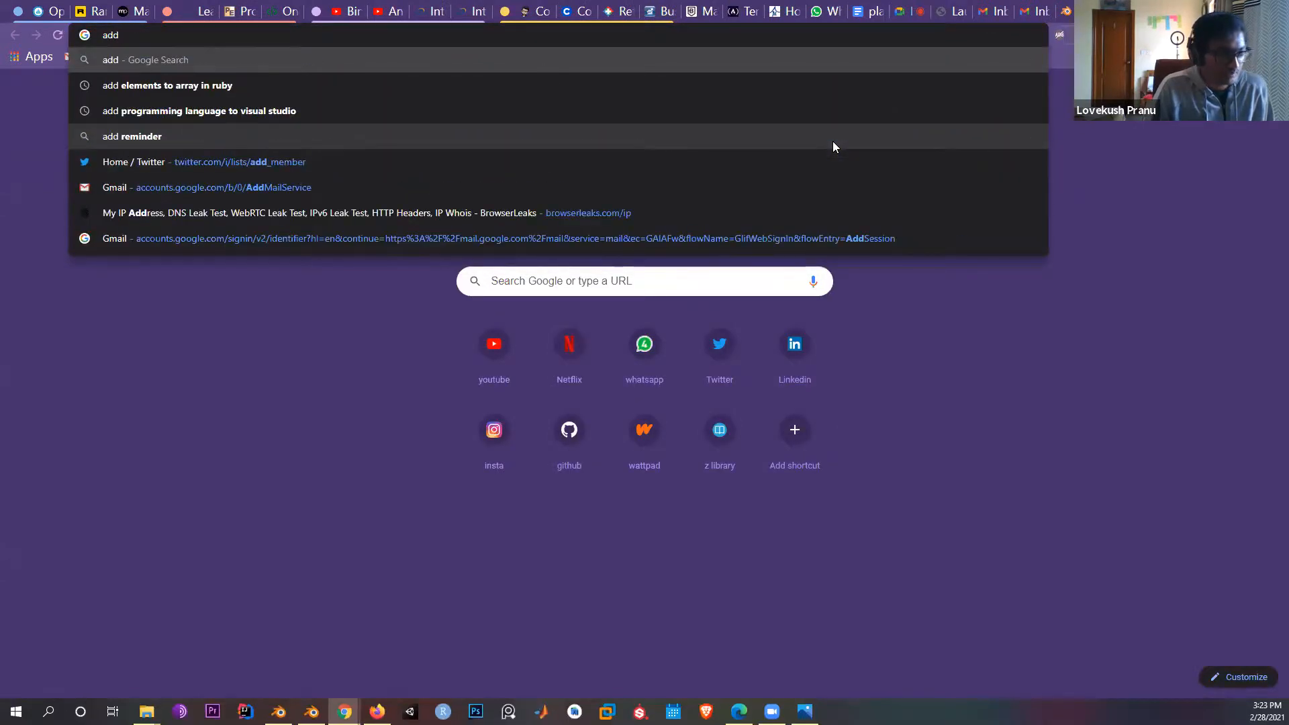
type(" mapping nodes node wrangl")
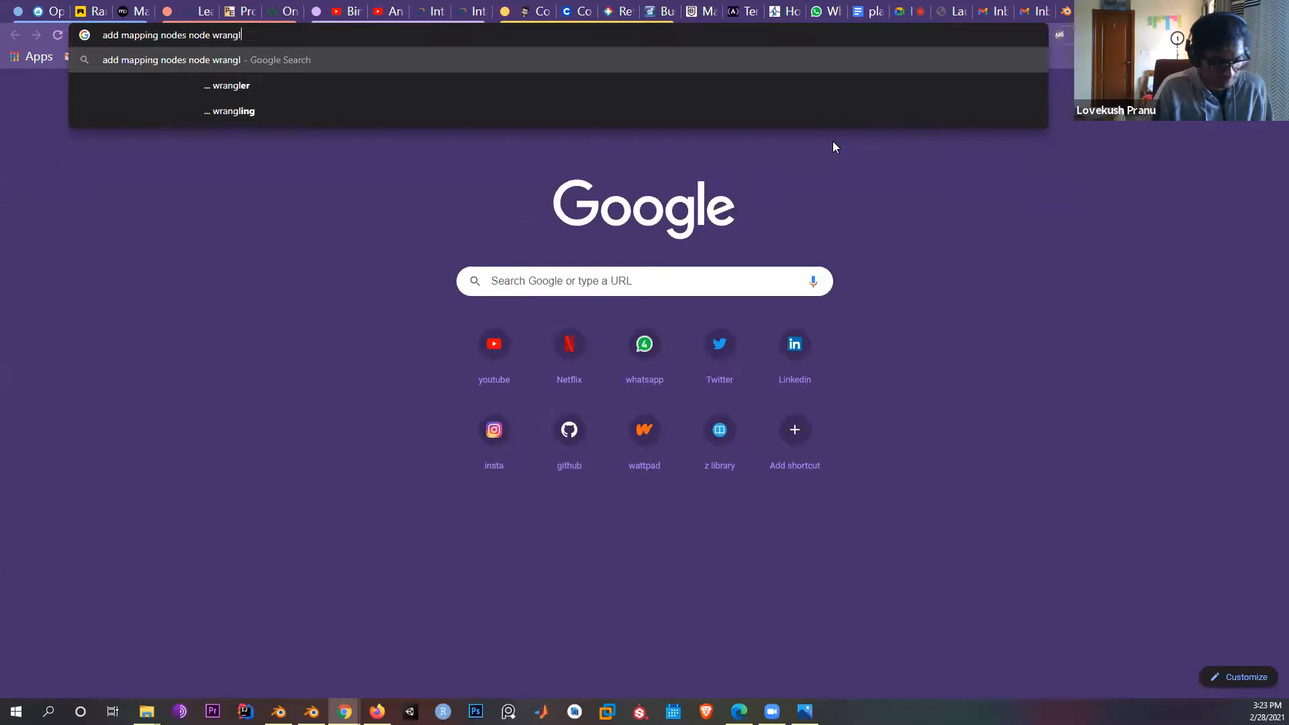
type("er sh")
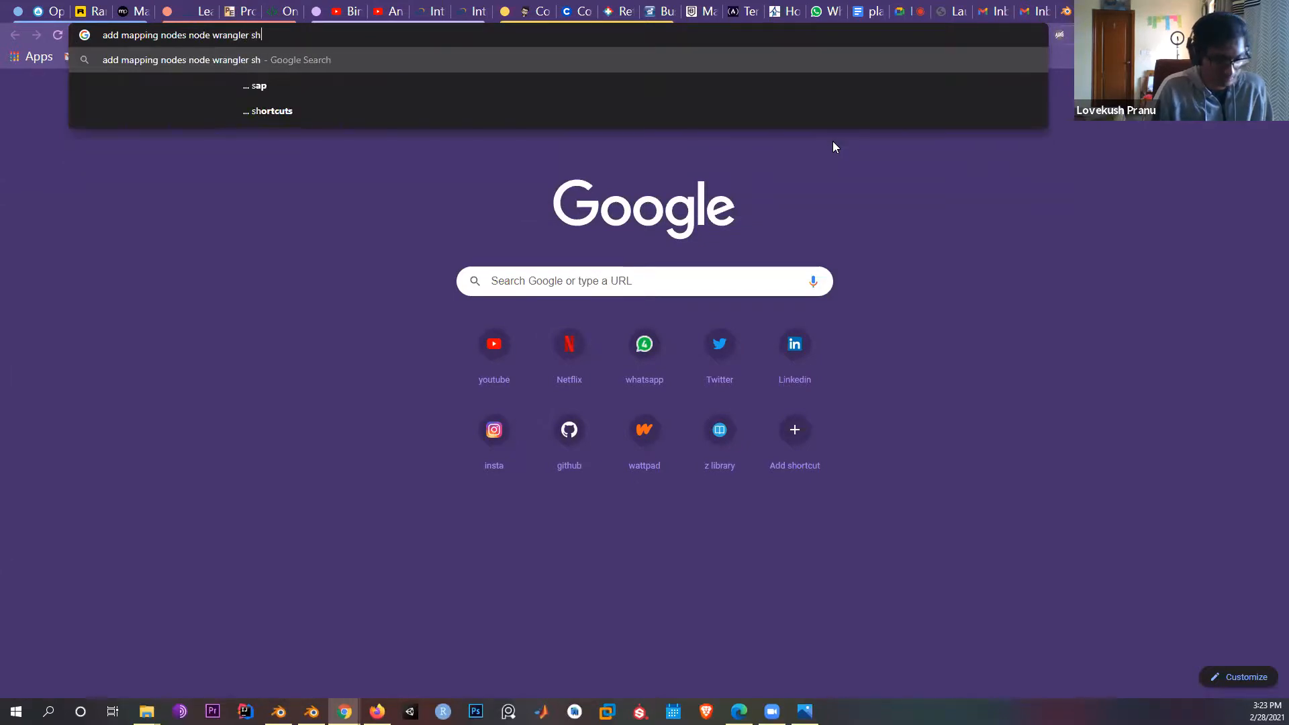
type("ortcut")
key("Return")
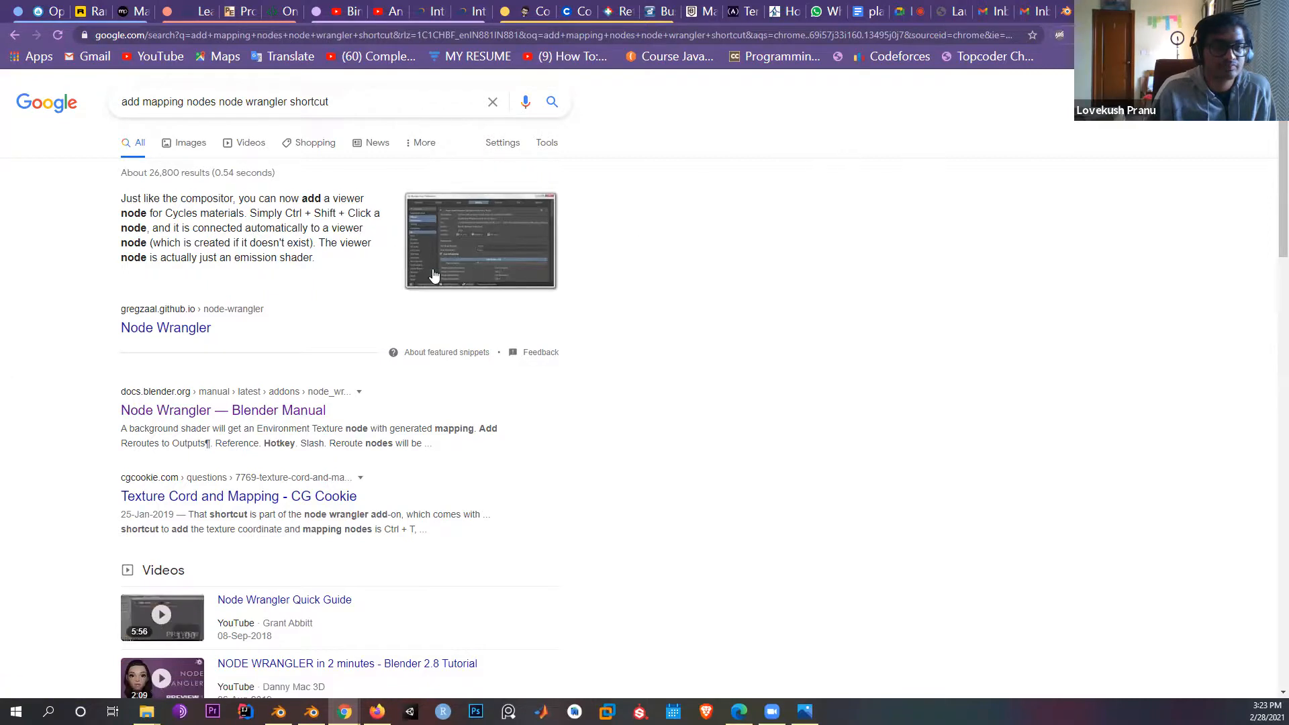
Step: Look through the search results for the mapping nodes shortcut and switch back to Blender
scroll(433, 275, "down", 5)
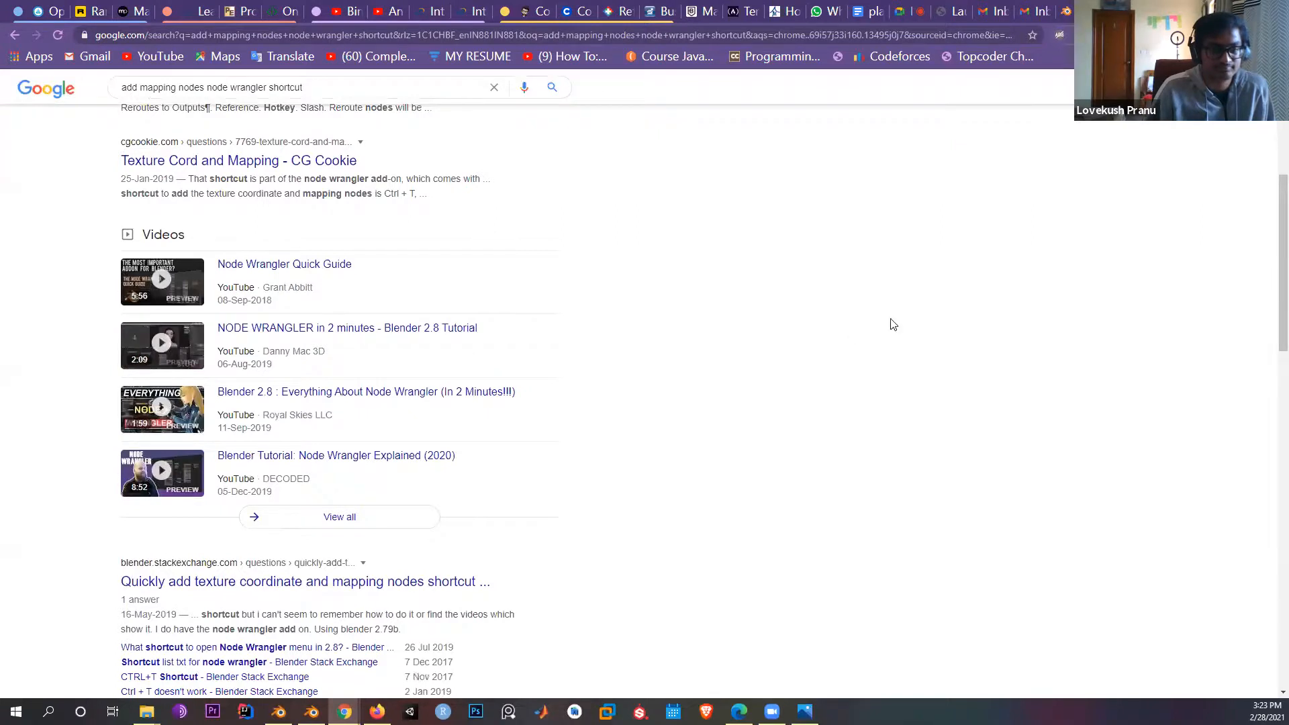
scroll(893, 323, "down", 4)
key("alt+Tab")
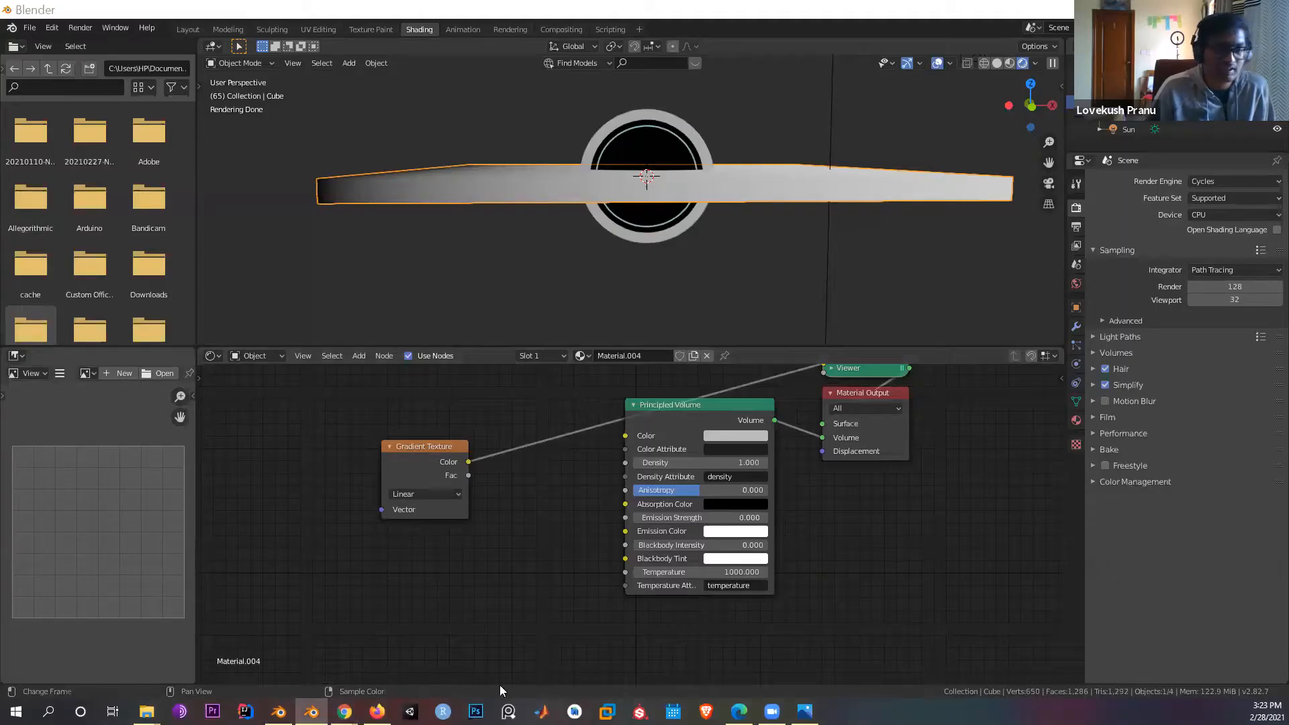
Step: Add a Texture Coordinate node ahead of the Gradient Texture, leaving space between them
middle_click_drag(287, 480, 336, 478)
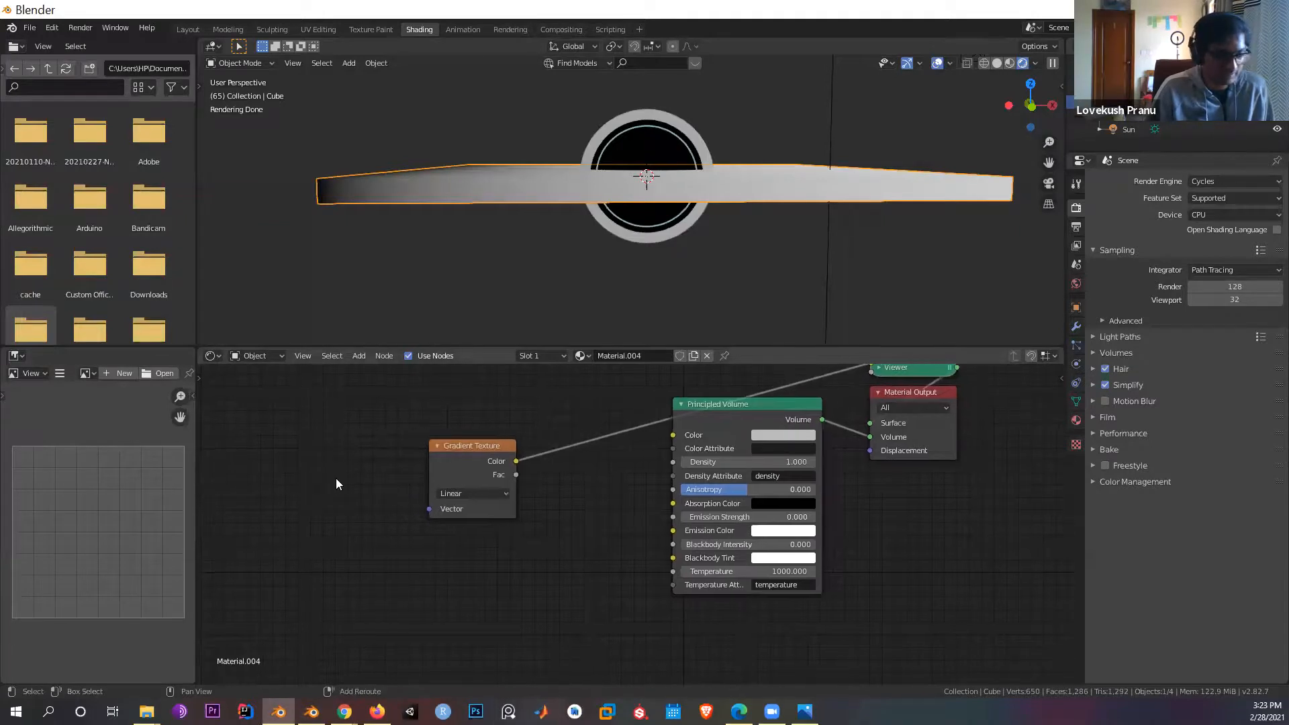
key("shift+a")
left_click(336, 478)
type("rtex")
key("Return")
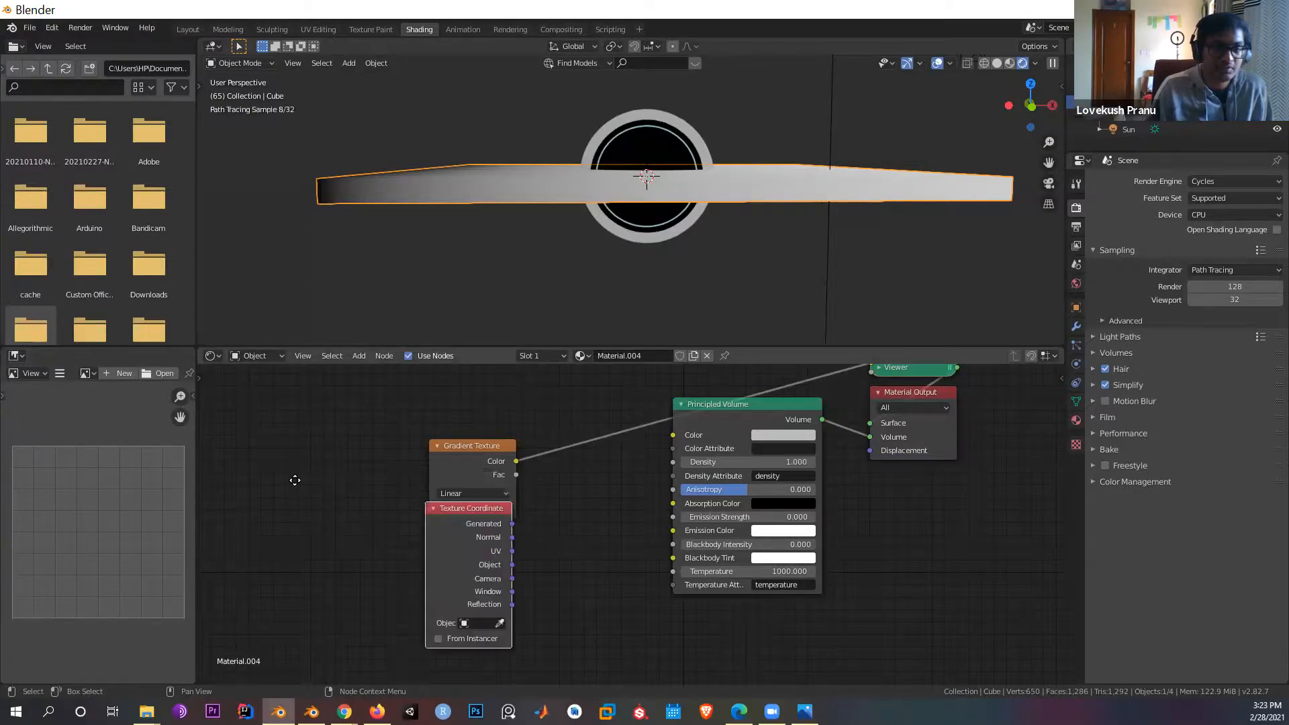
left_click(231, 441)
Step: Add a Mapping node between the Texture Coordinate and Gradient Texture nodes
key("shift+a")
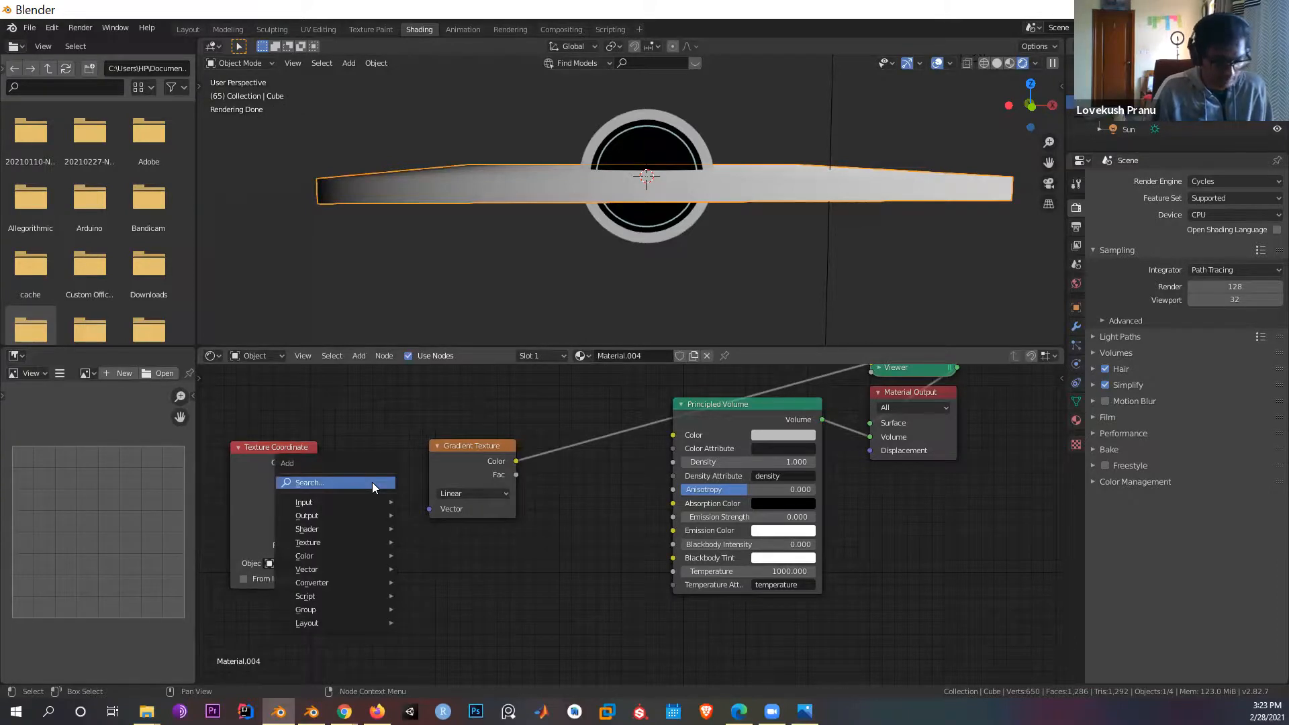
left_click(372, 482)
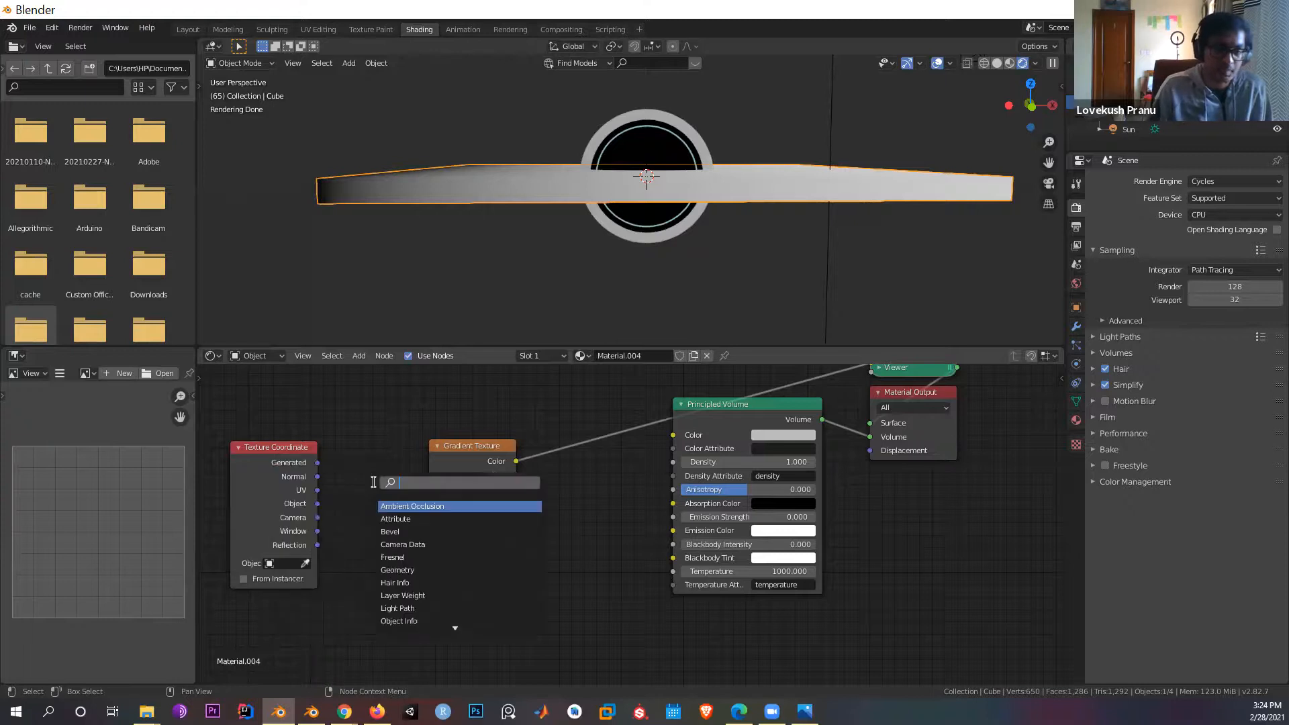
type("mapp")
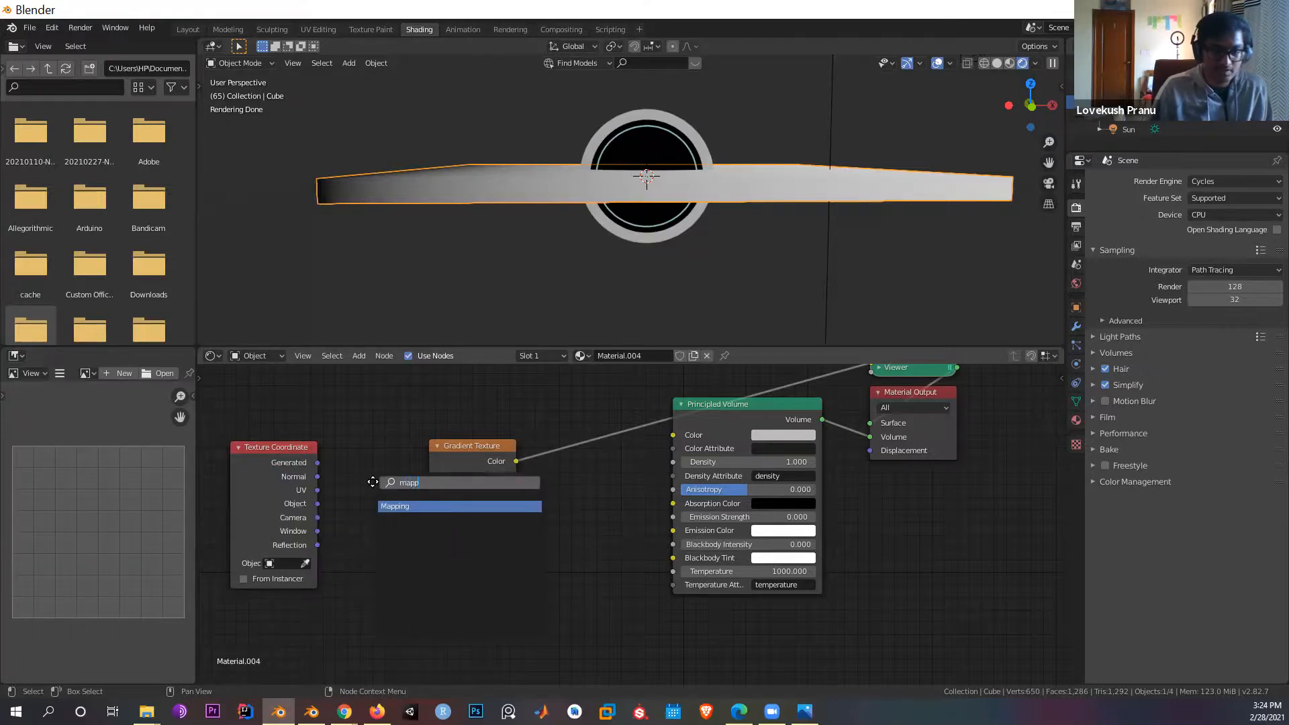
key("Return")
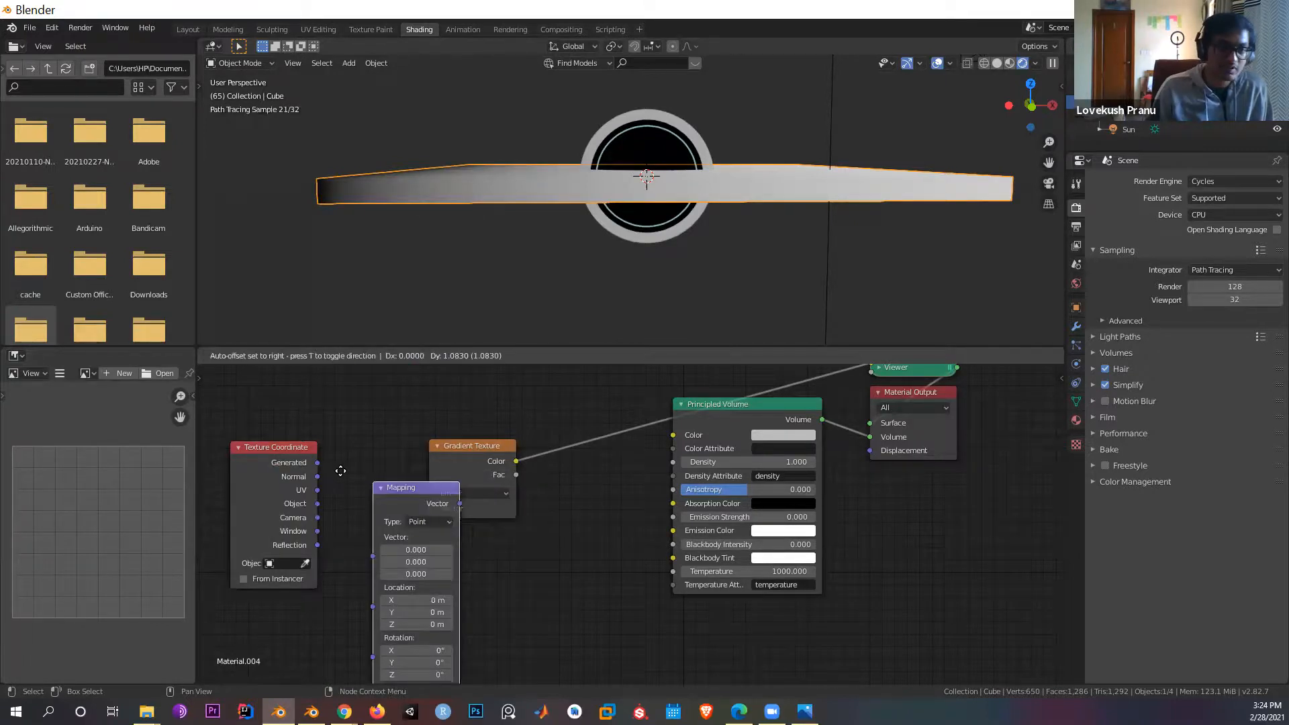
left_click(347, 469)
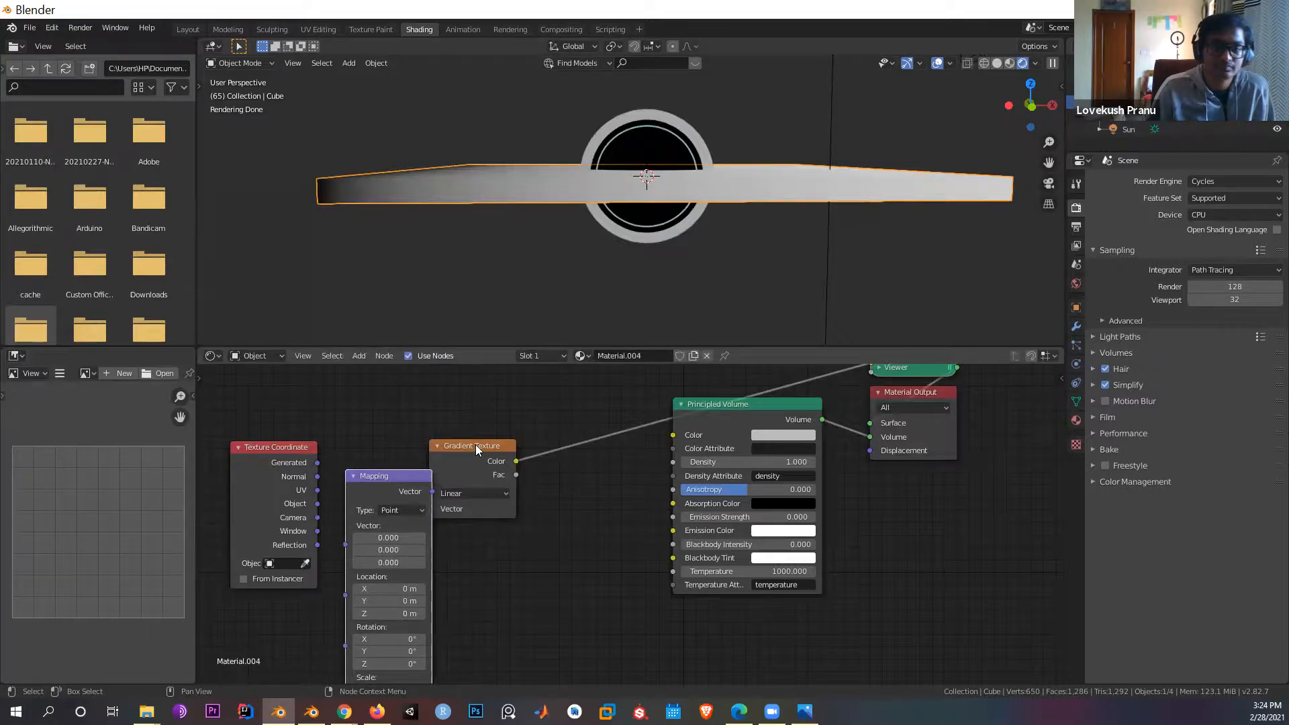
Step: Connect the Mapping output to the Gradient Texture's Vector input and the Texture Coordinate's Object output to the Mapping's Vector input
left_click_drag(436, 472, 457, 517)
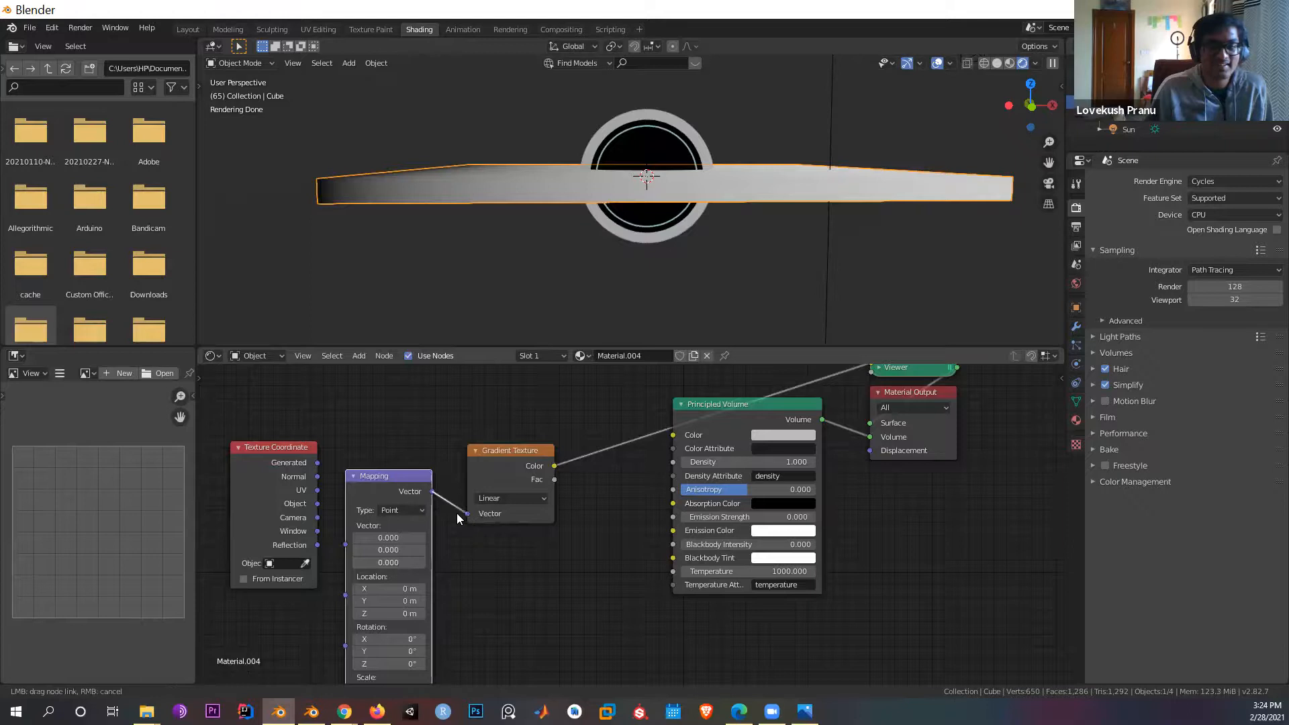
left_click_drag(328, 481, 334, 488)
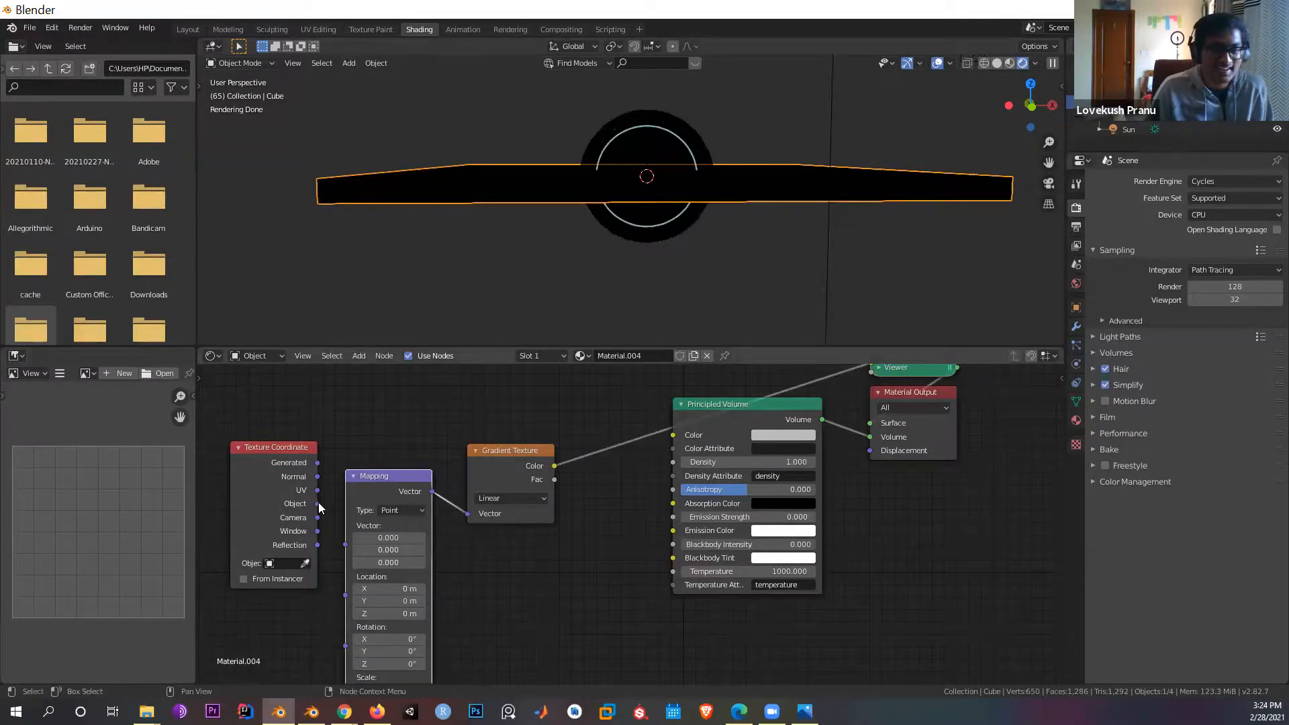
left_click_drag(328, 508, 346, 544)
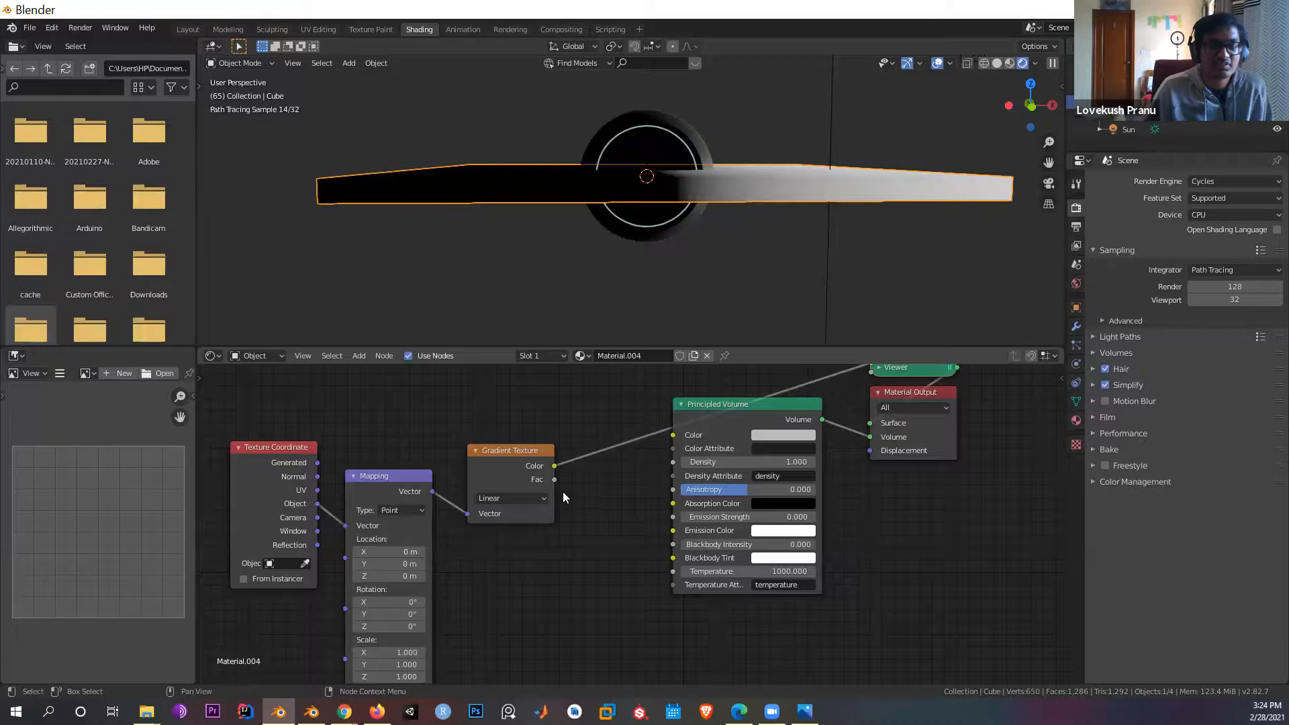
Step: Change the Gradient Texture's type to Spherical
scroll(598, 289, "down", 3)
left_click(311, 711)
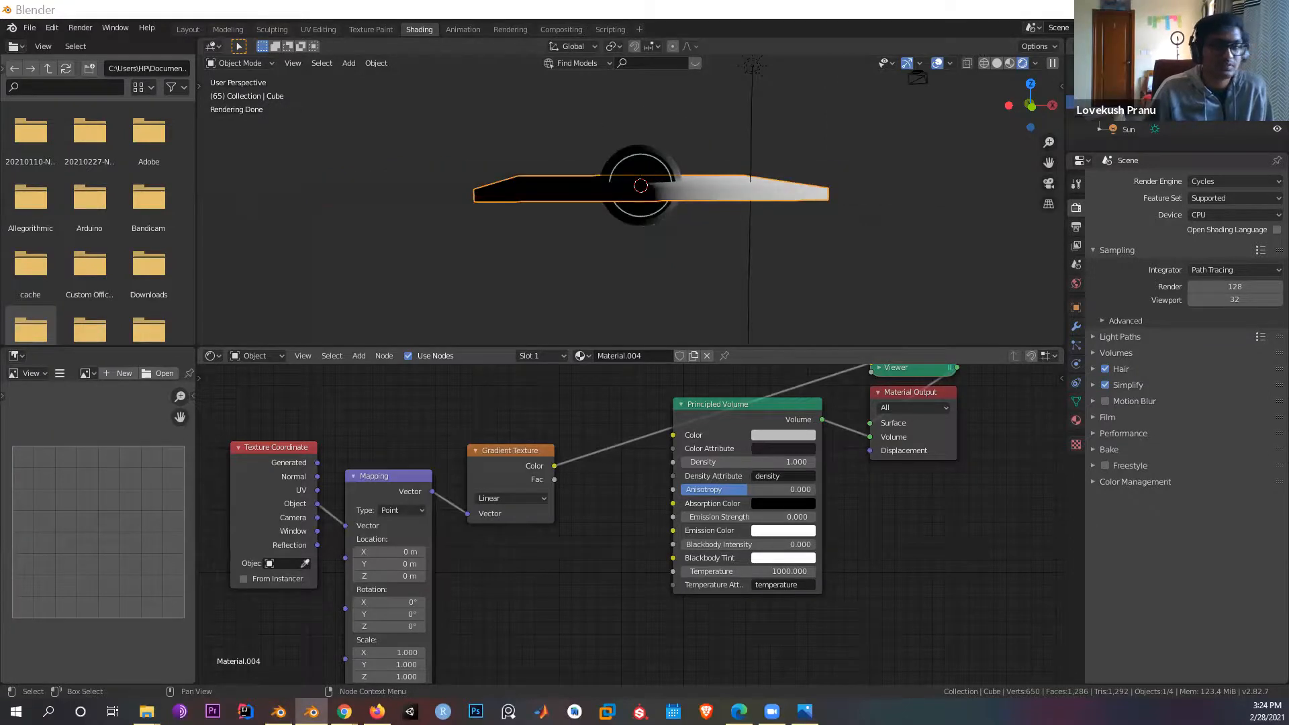
mouse_move(630, 292)
middle_mouse_down()
mouse_move(625, 317)
mouse_move(651, 289)
middle_mouse_up()
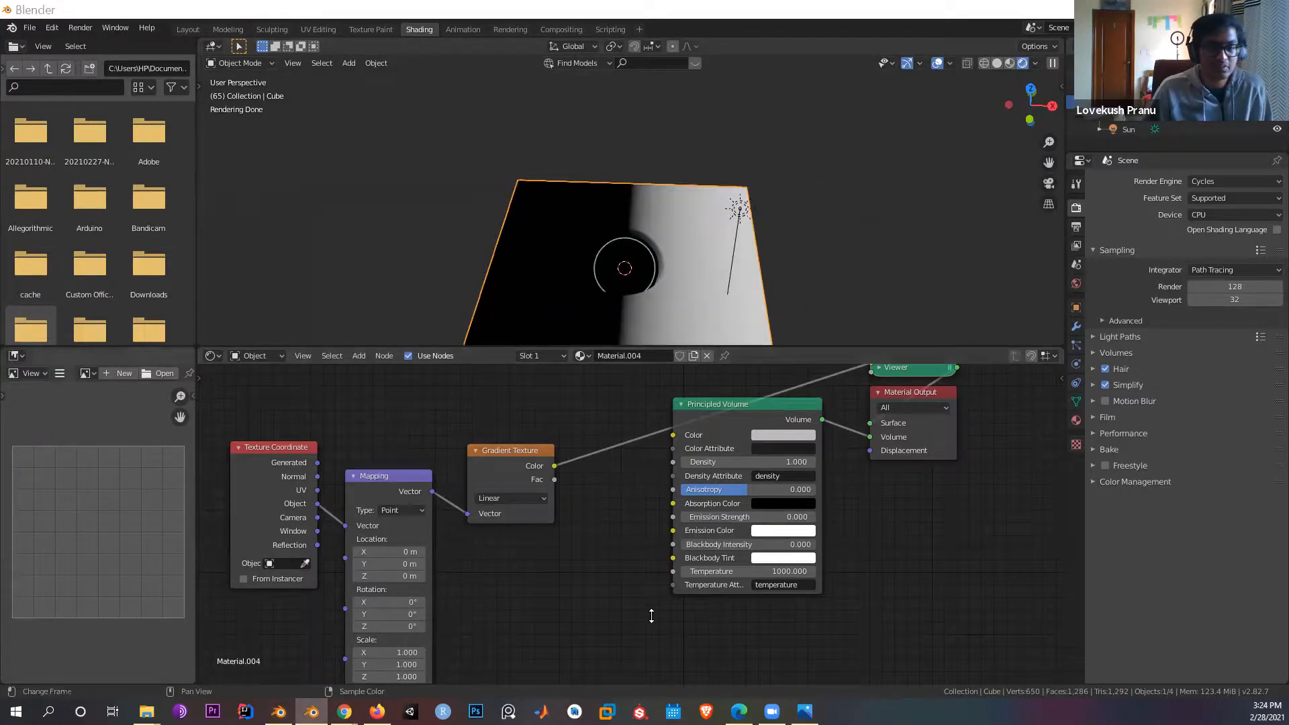
left_click(542, 499)
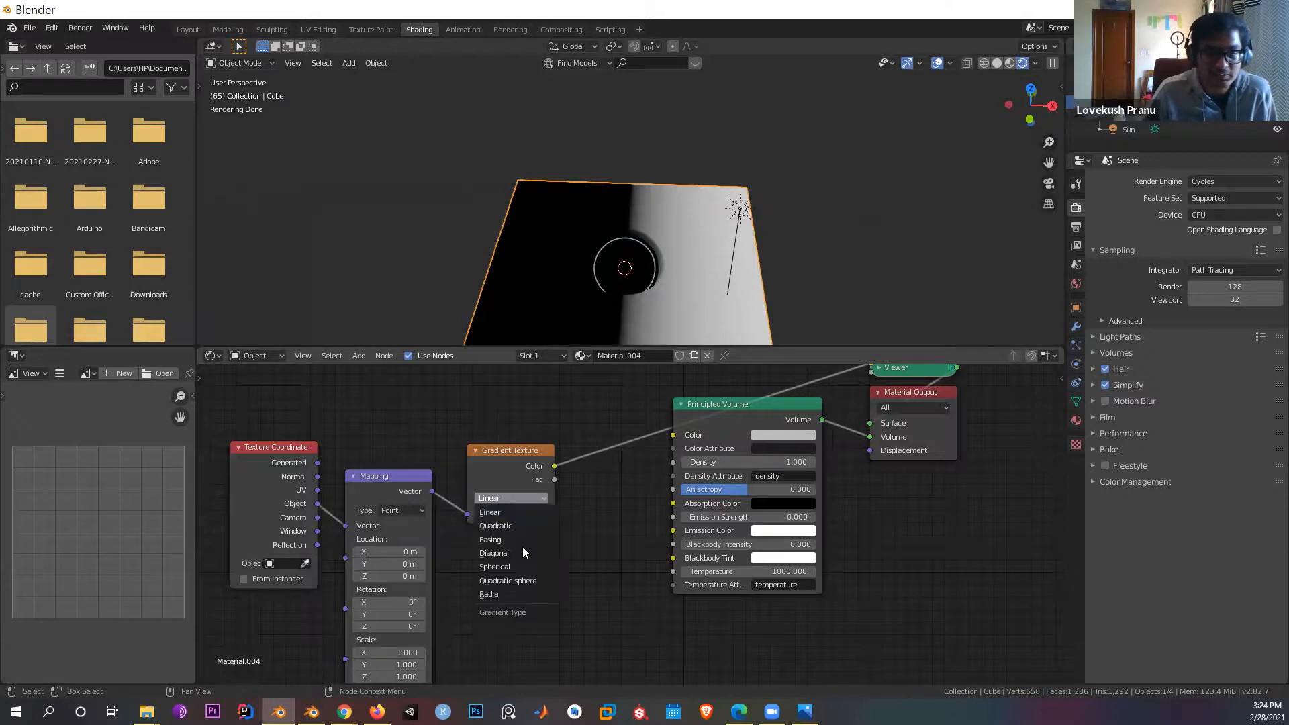
left_click(511, 567)
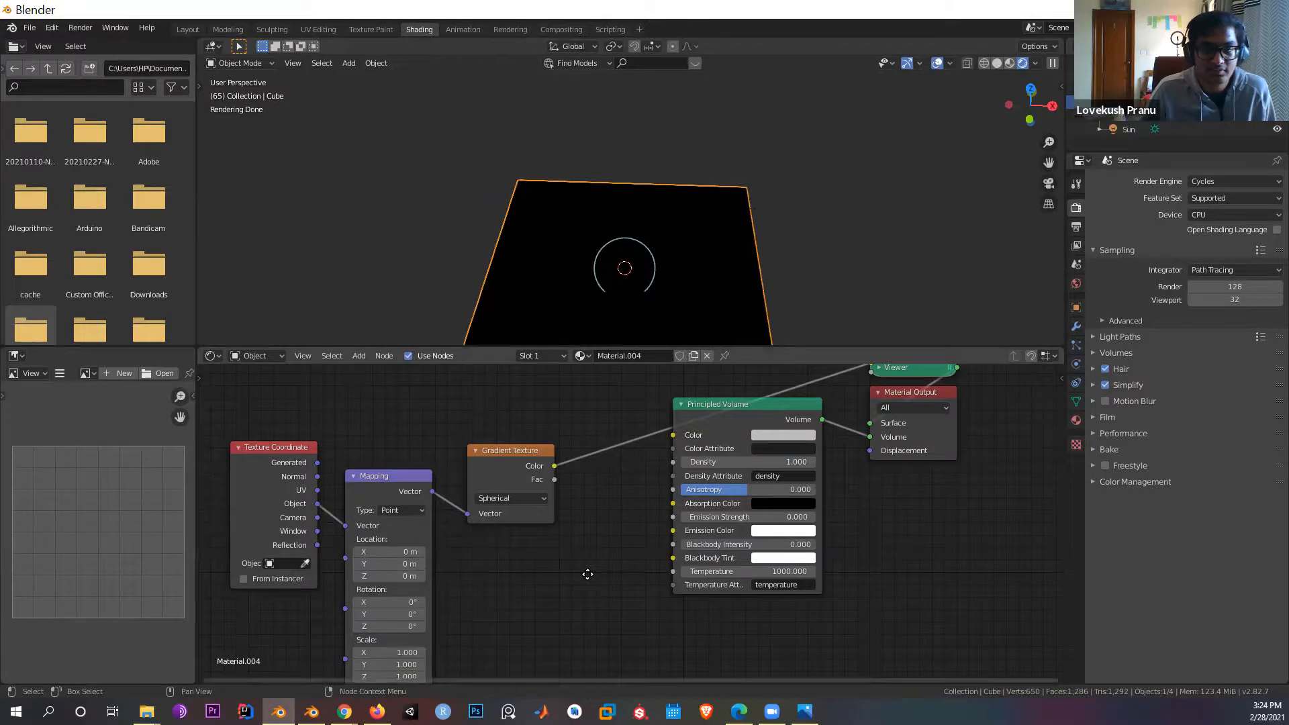
Step: Keep the Mapping node's type at Point, try shifting its X location and reset it to 0 m
middle_click_drag(587, 575, 612, 509)
middle_click_drag(369, 266, 392, 509)
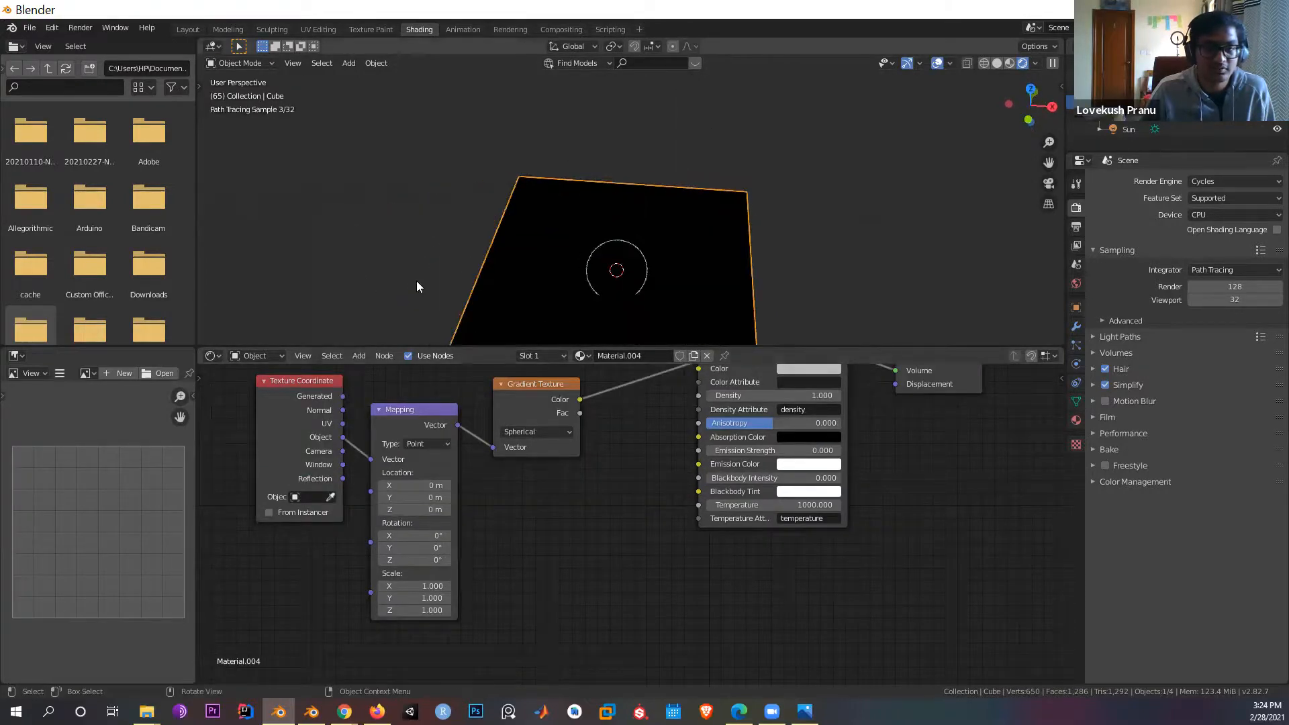
middle_click_drag(417, 172, 316, 196)
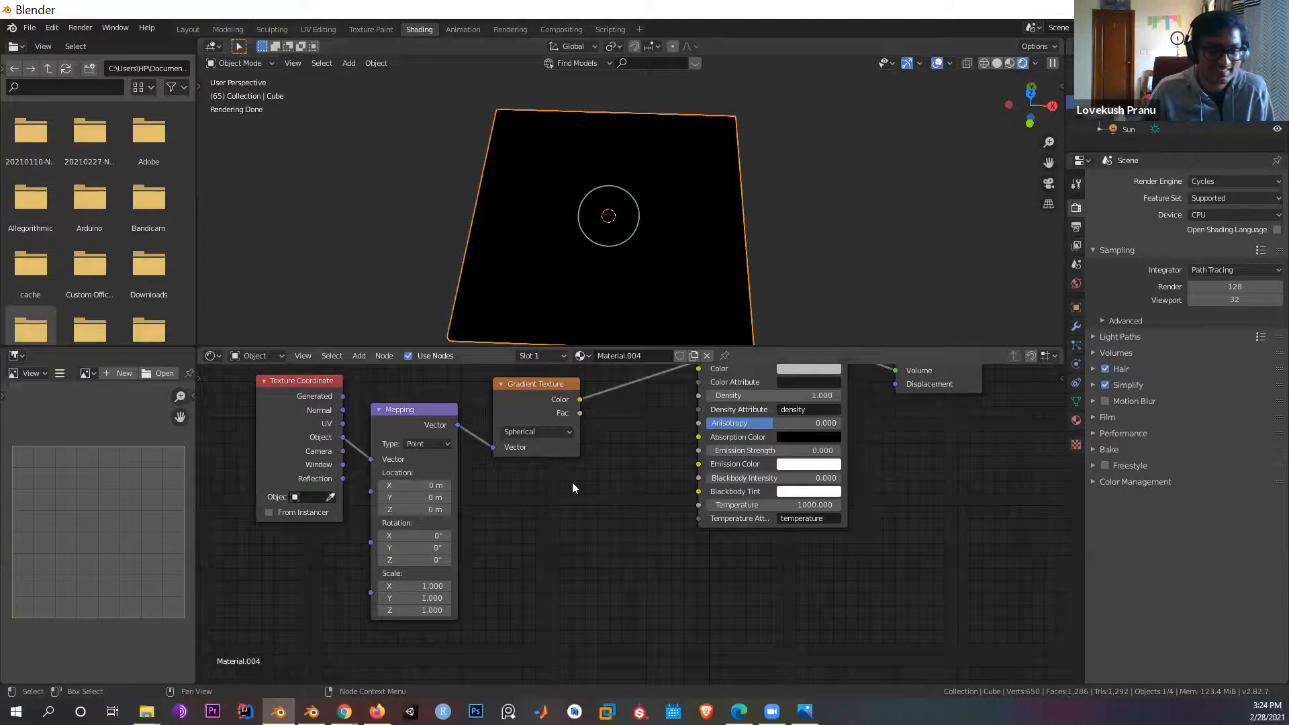
left_click(435, 444)
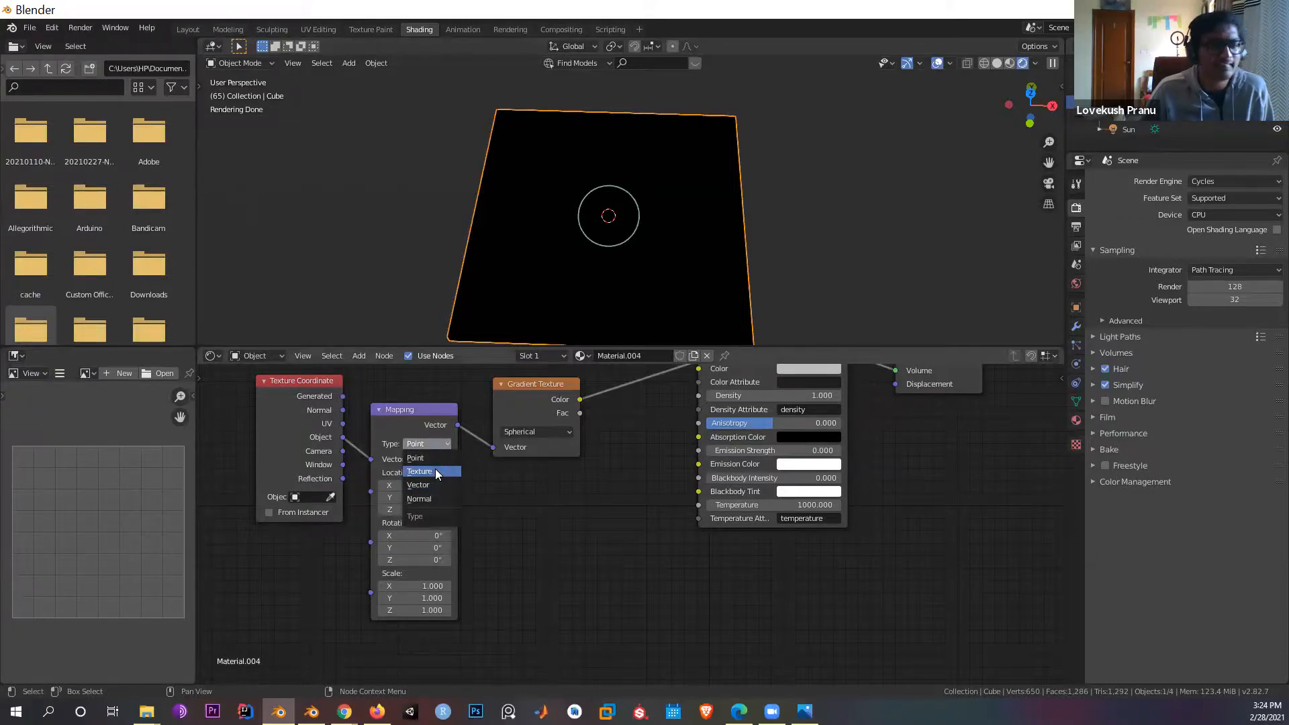
left_click(436, 459)
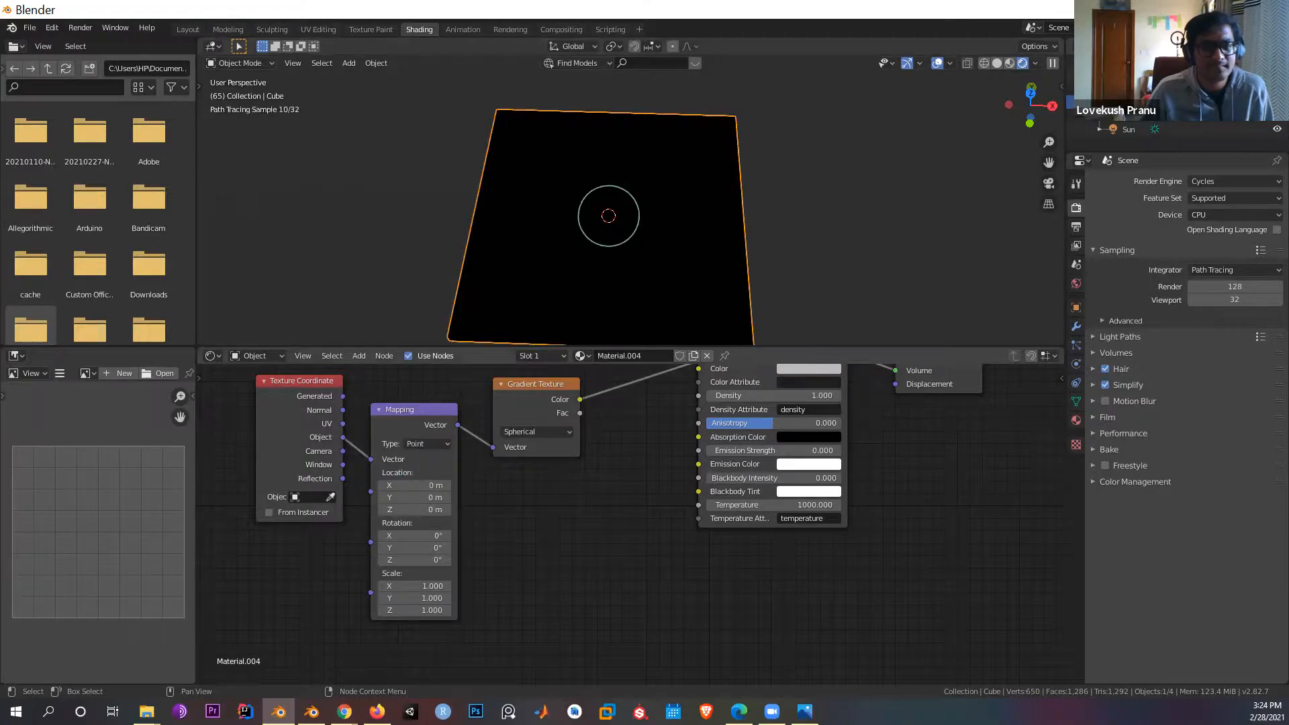
mouse_move(428, 486)
left_mouse_down()
mouse_move(395, 485)
mouse_move(414, 486)
left_mouse_up()
left_click(435, 487)
type("00")
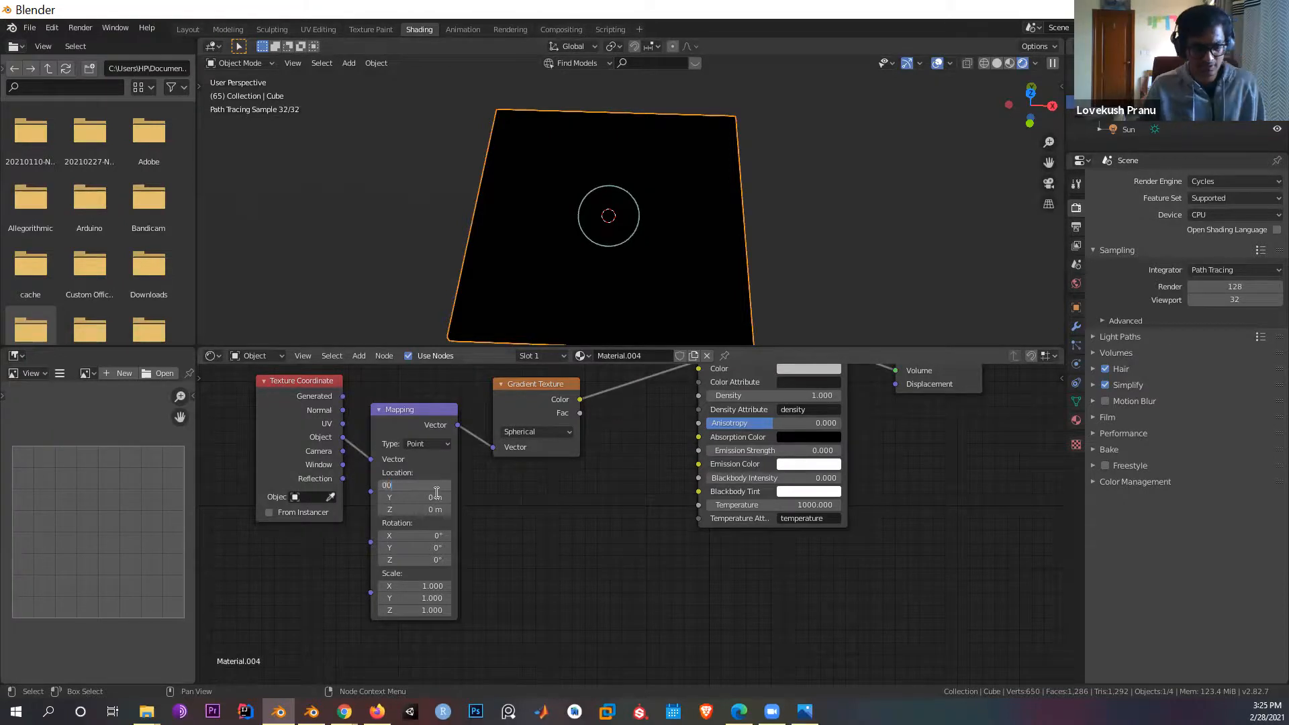
key("Return")
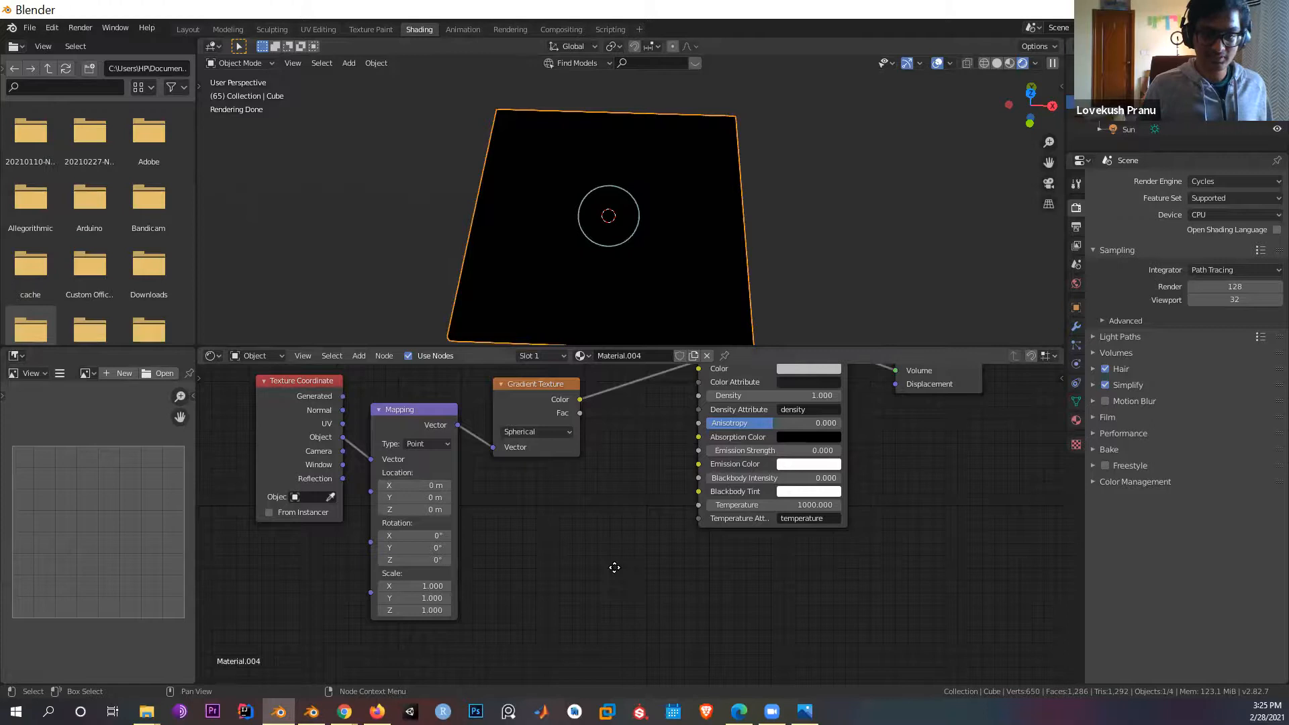
Step: Undo the Gradient Texture's Viewer preview and add a ColorRamp node between the Gradient Texture and Principled Volume
middle_click_drag(646, 454, 590, 552)
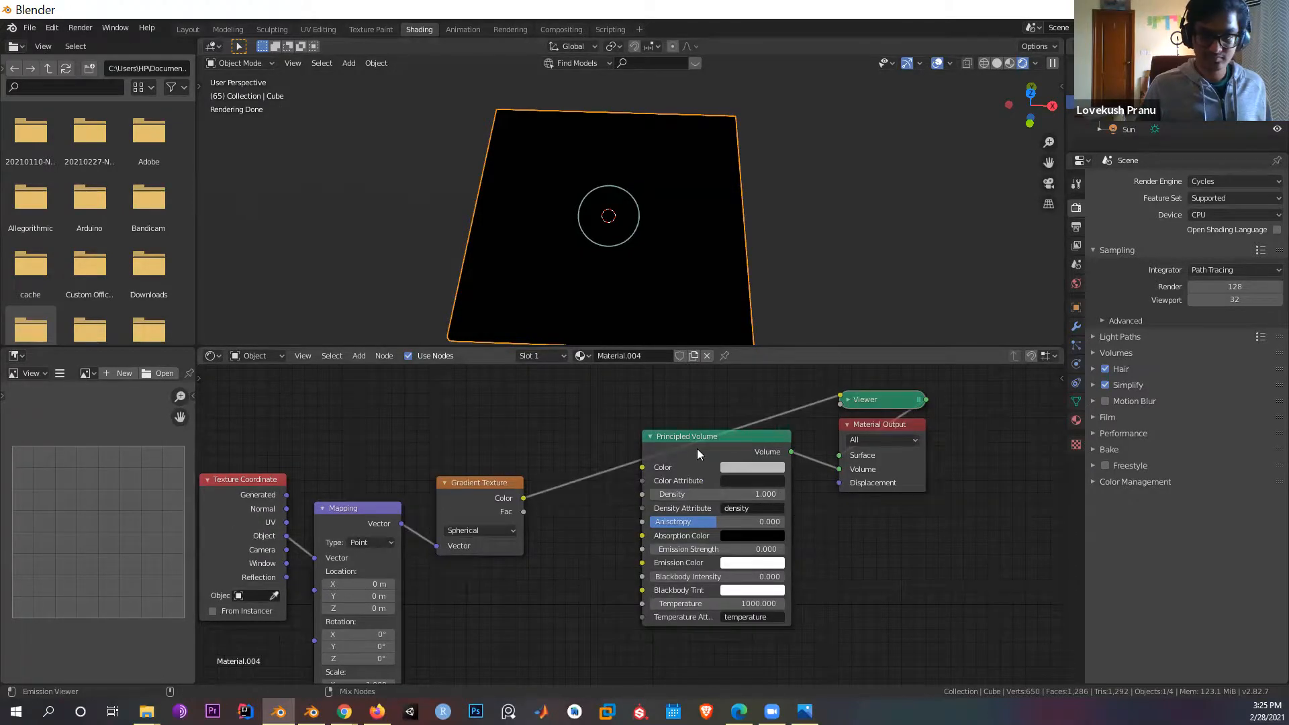
key("ctrl+z")
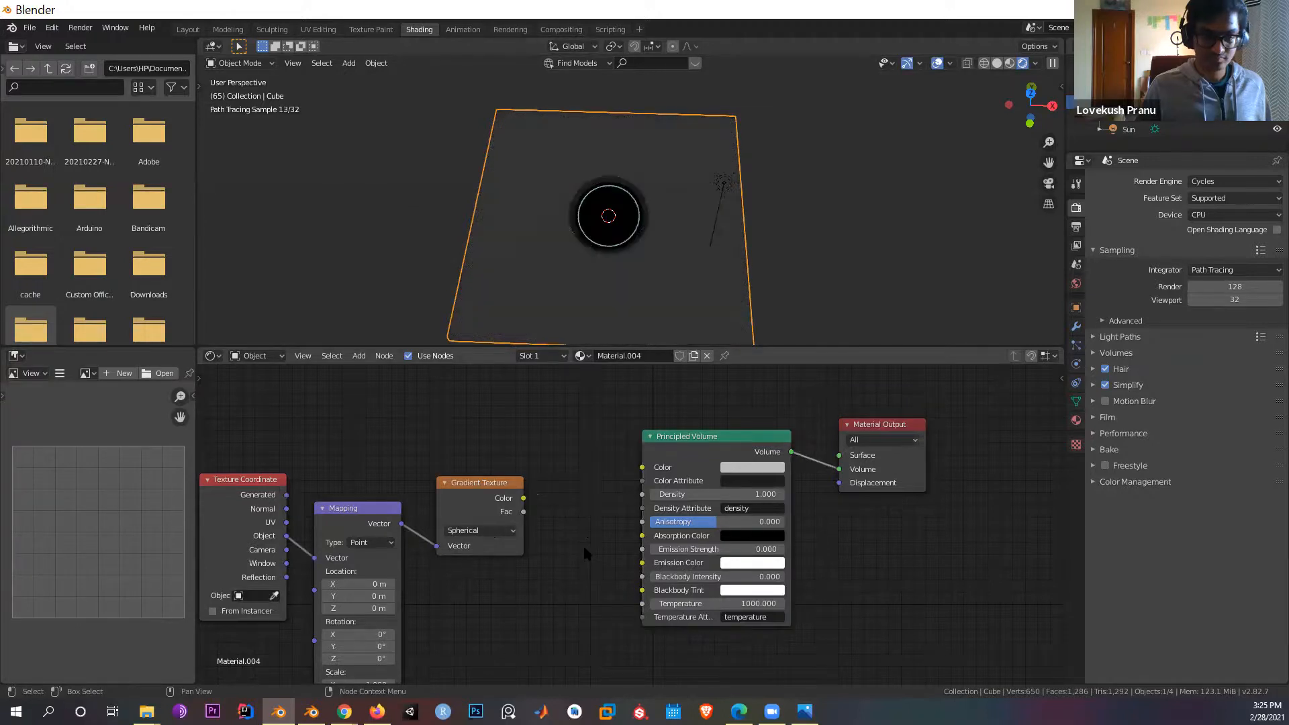
key("shift+a")
type("scol")
key("Down")
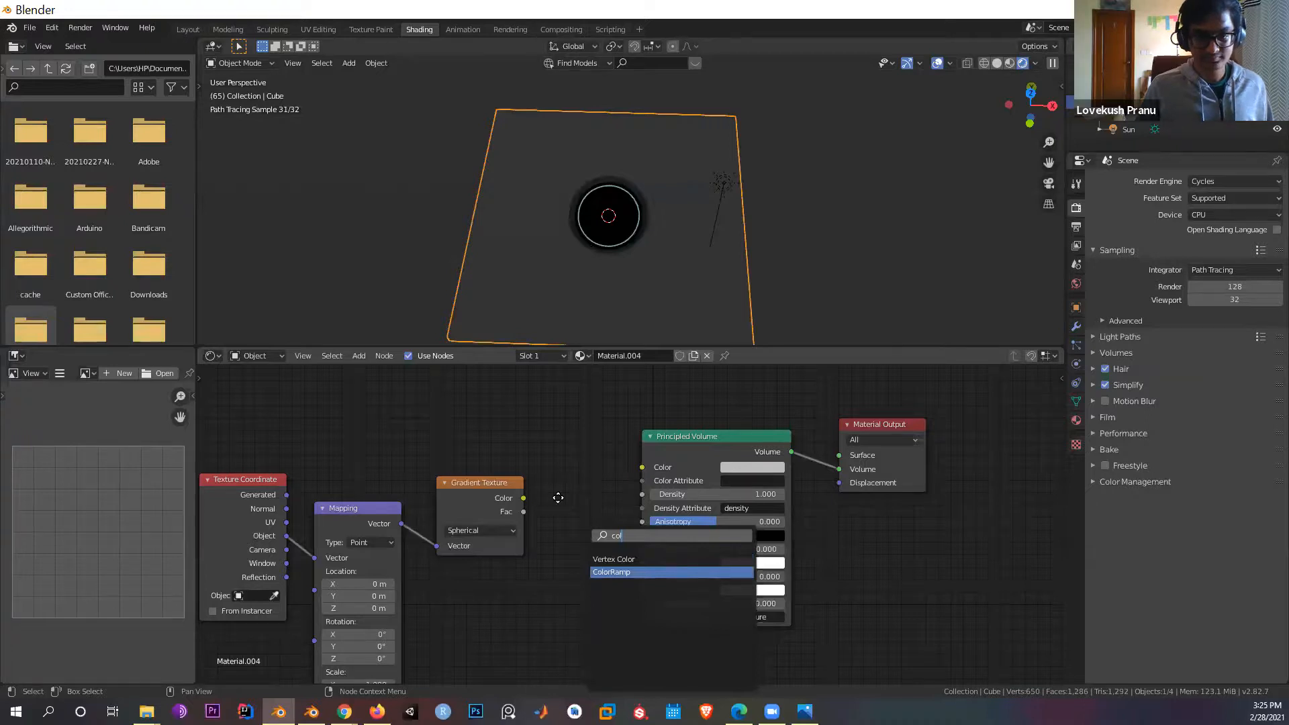
key("Return")
left_click(540, 486)
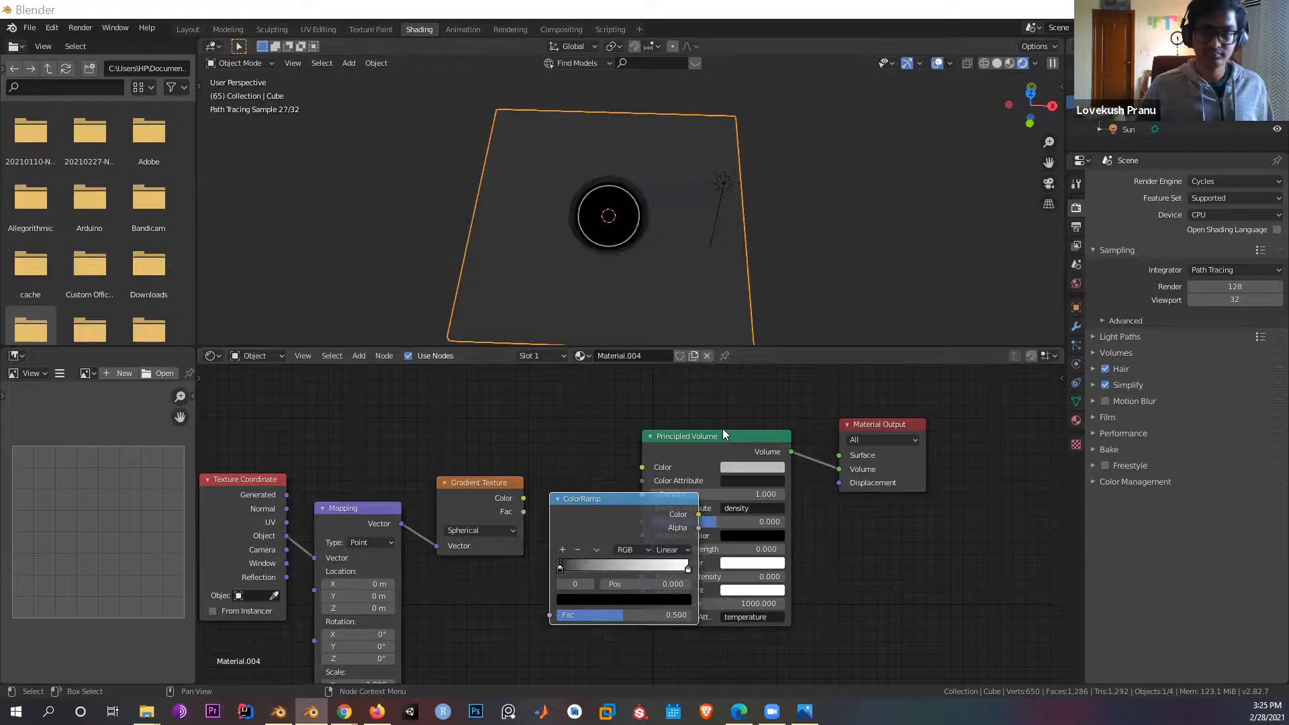
Step: Move the Principled Volume and Material Output aside, then link the Gradient Texture to the ColorRamp's Fac and its Color to Emission Color
left_click_drag(788, 436, 829, 447)
left_click_drag(897, 424, 967, 424)
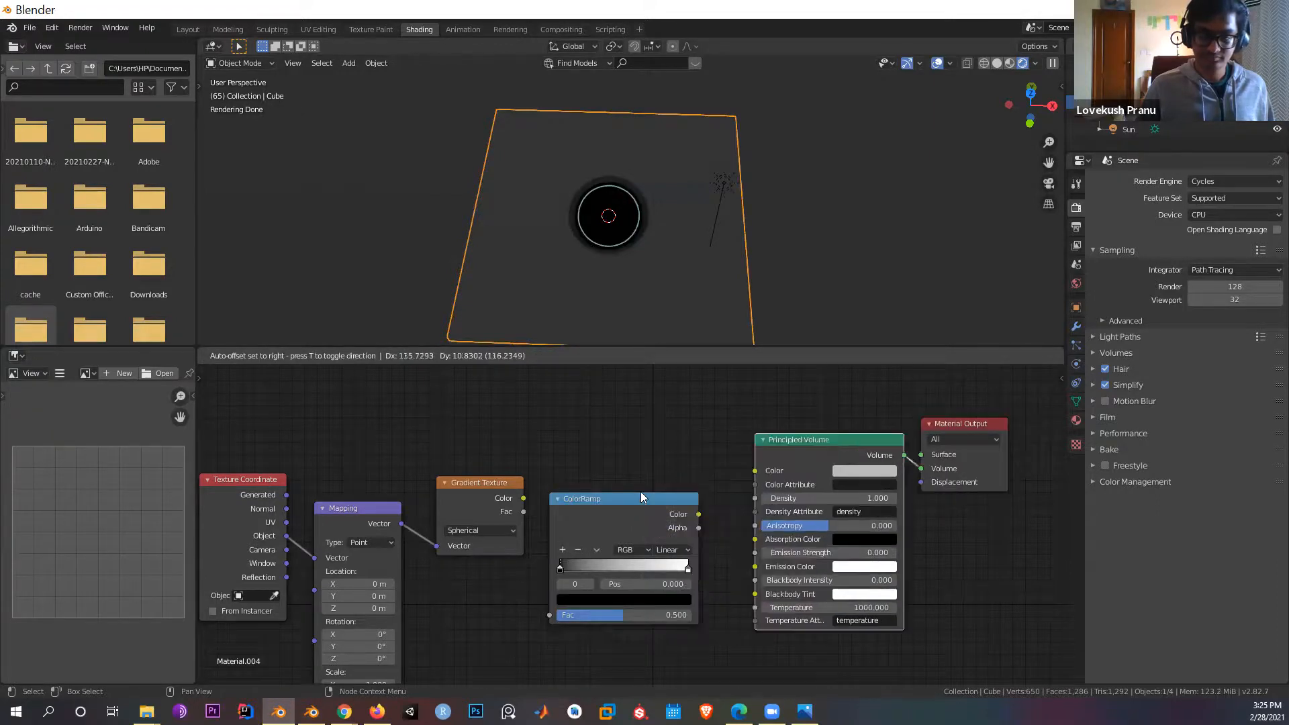
left_click_drag(523, 498, 550, 616)
left_click_drag(698, 519, 767, 470)
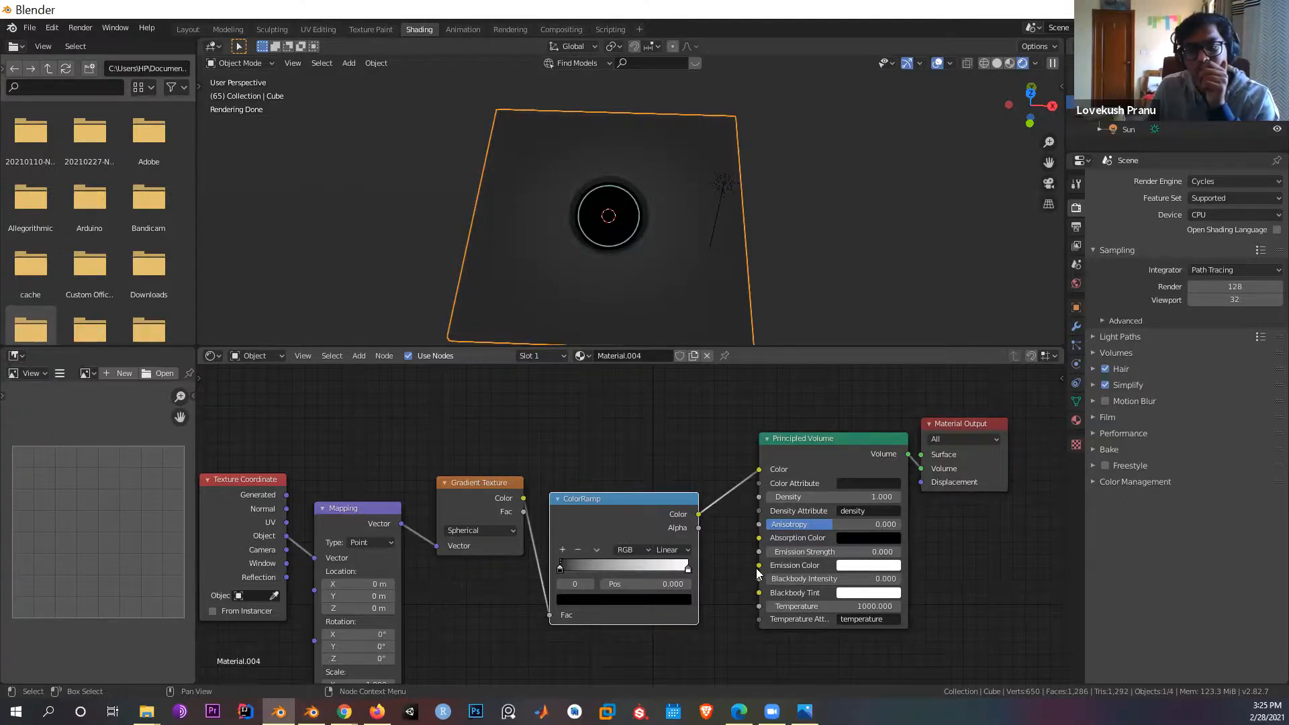
left_click_drag(759, 470, 758, 568)
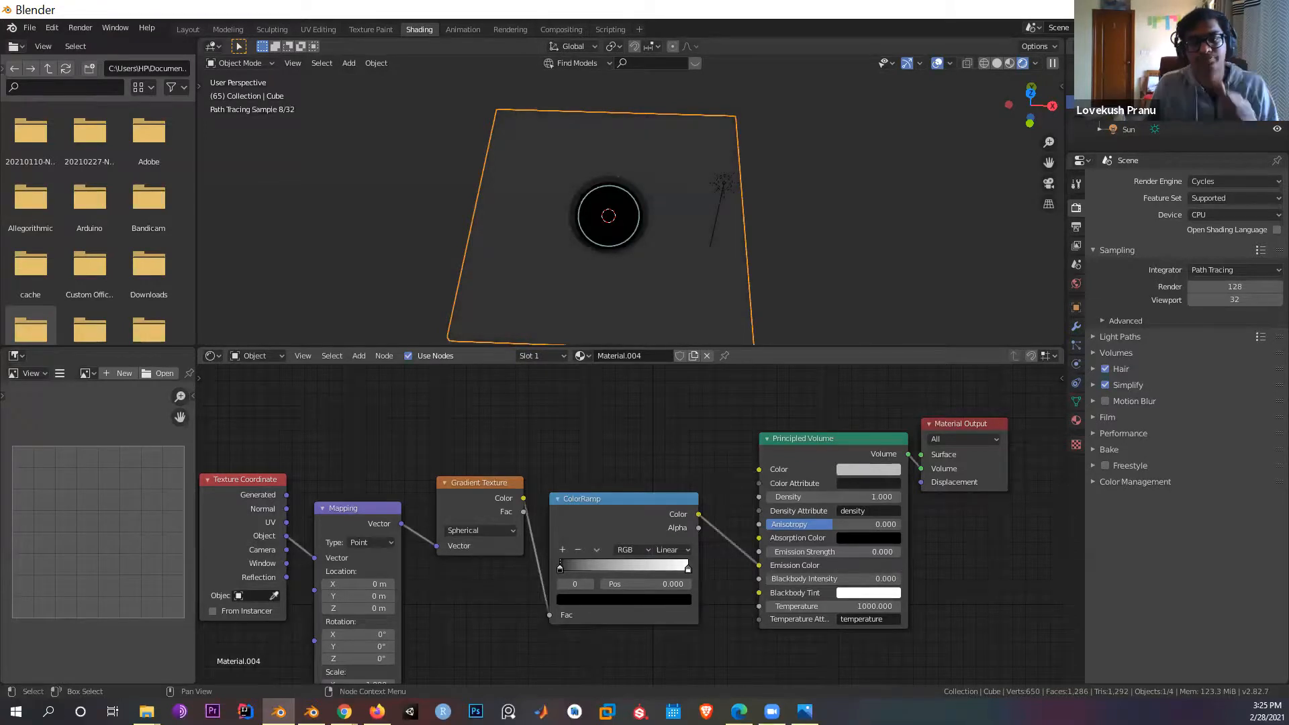
middle_click_drag(570, 550, 699, 510)
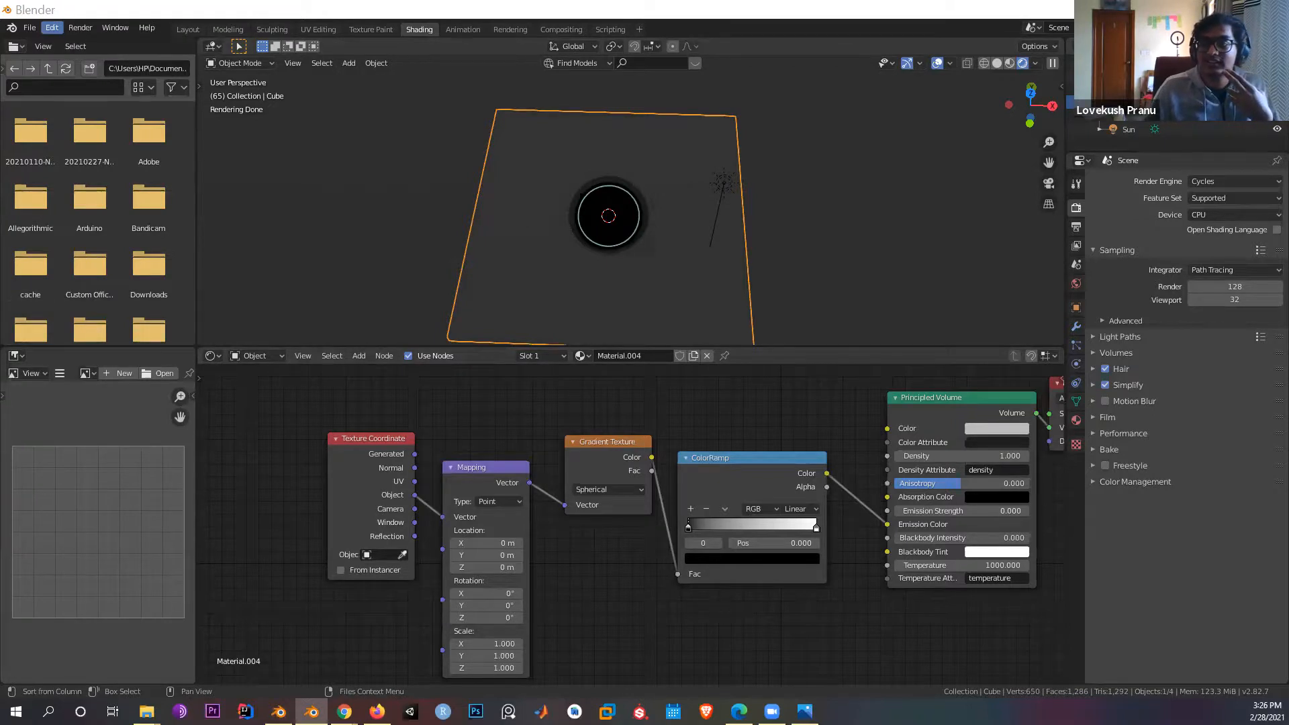
Step: Switch to the finished blackhole.blend project and examine how Material.003's spherical gradient feeds its two ColorRamp nodes and the Multiply nodes
left_click(1274, 10)
left_click(682, 373)
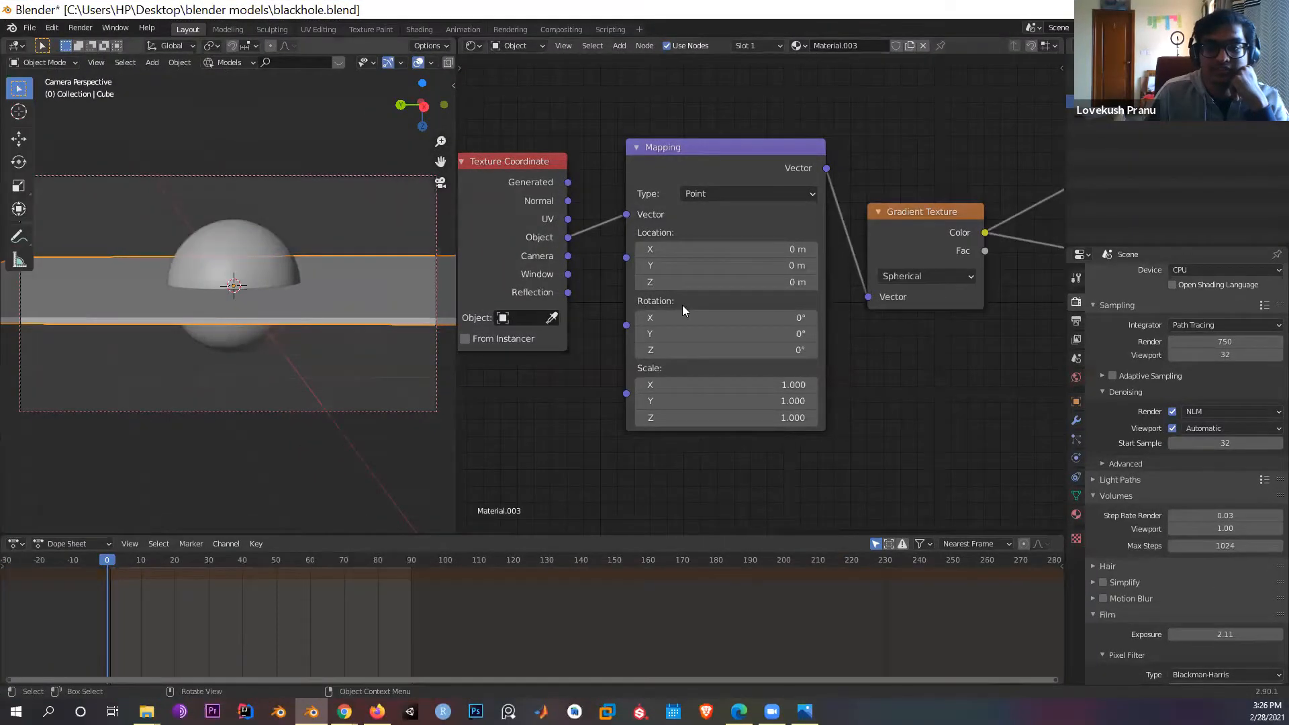
scroll(683, 305, "down", 4)
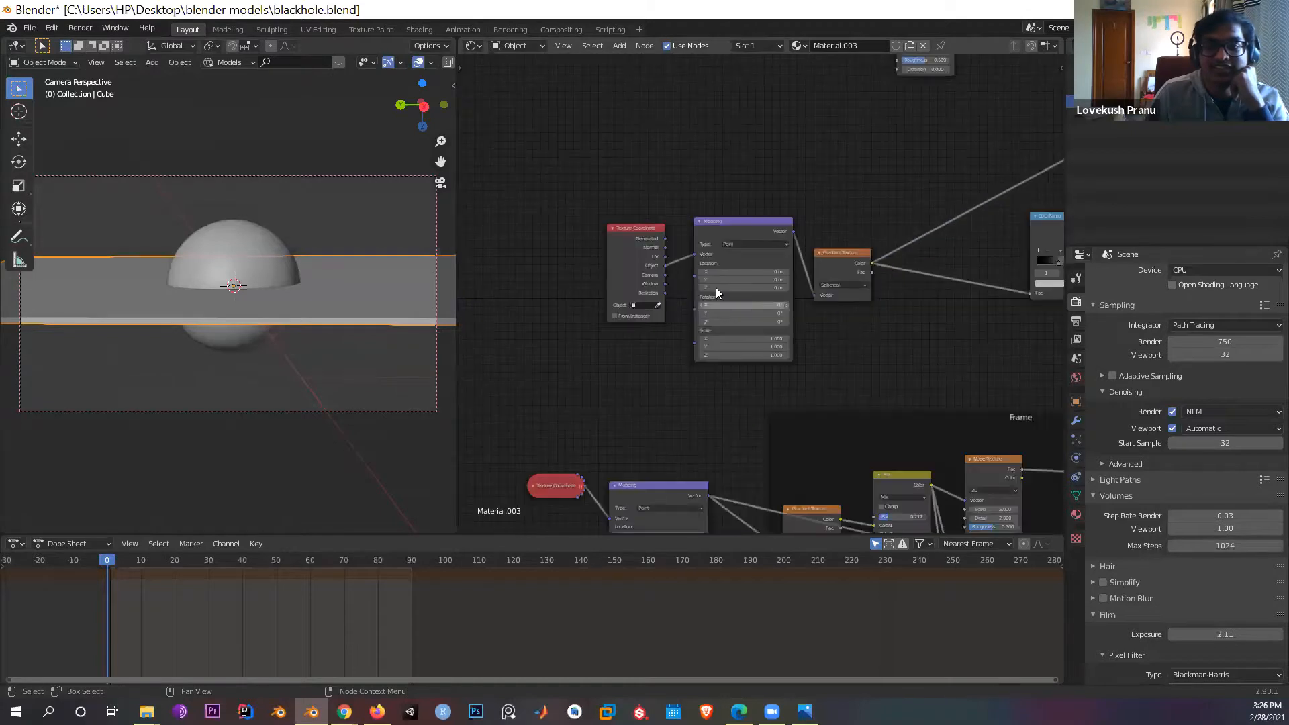
scroll(718, 371, "down", 1)
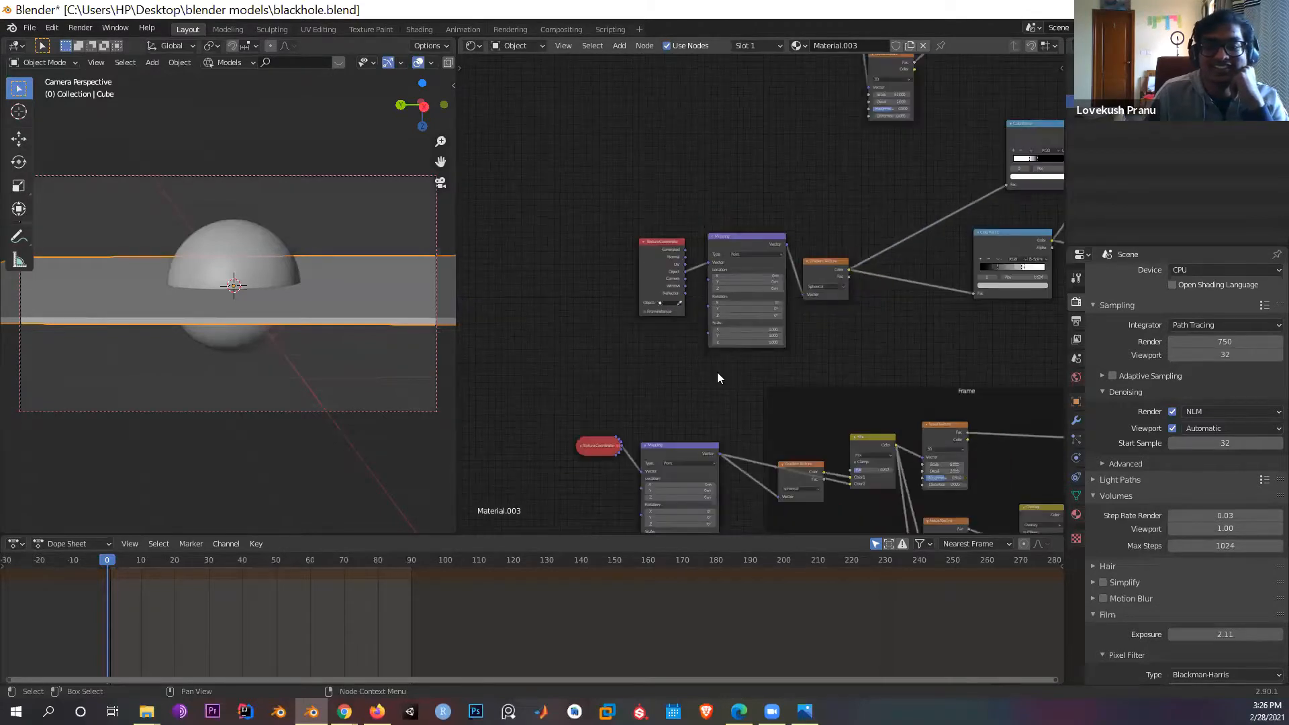
scroll(718, 373, "down", 3)
scroll(708, 346, "up", 3)
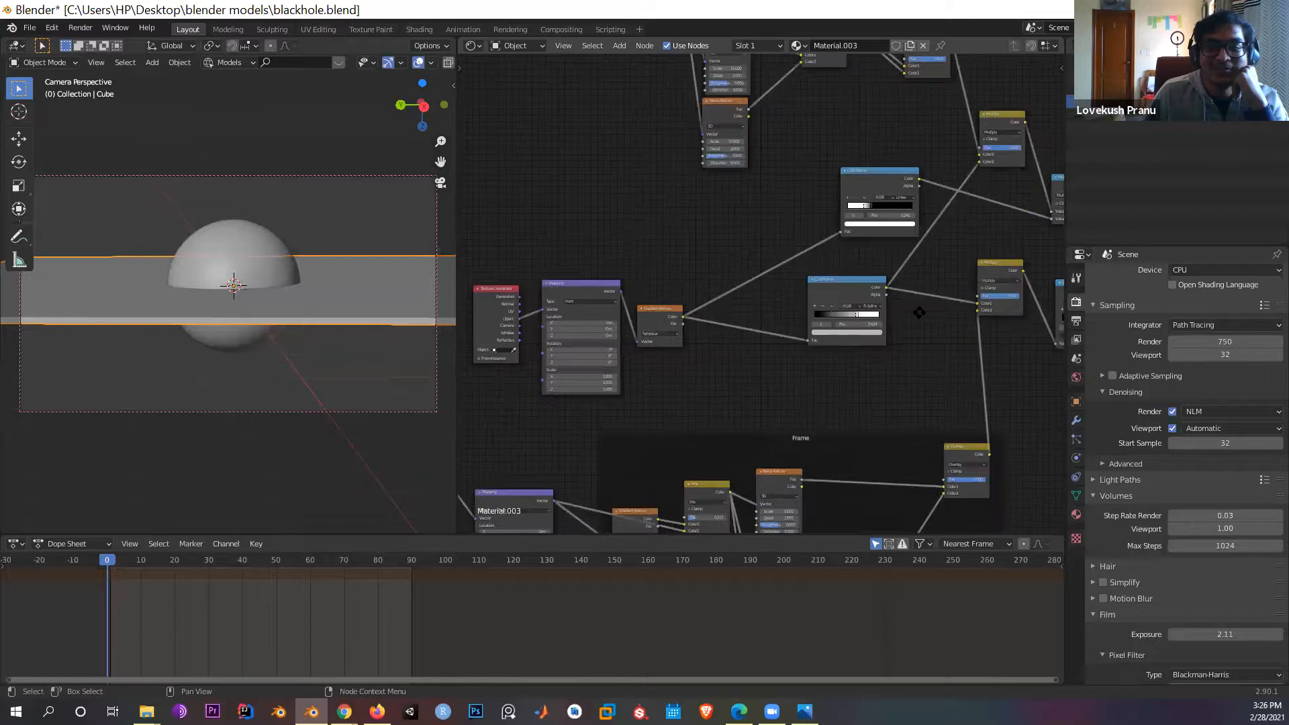
scroll(697, 315, "down", 3)
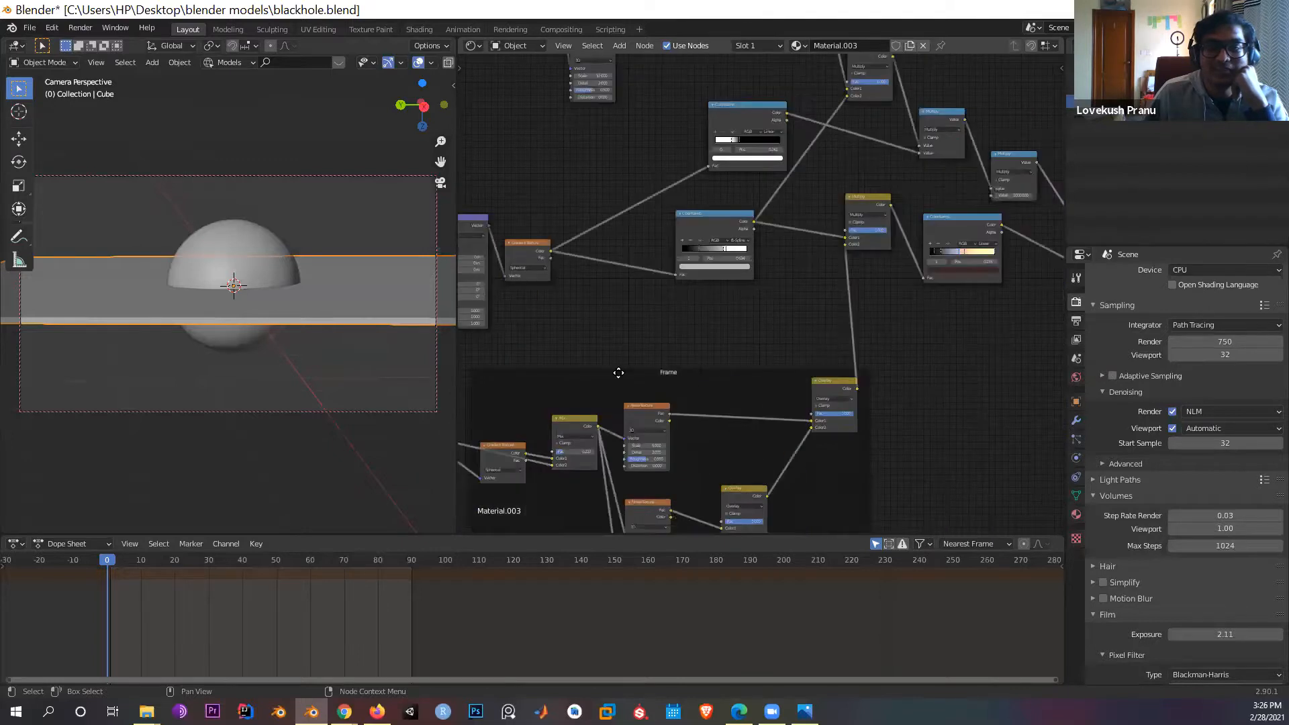
scroll(631, 360, "up", 3)
middle_click_drag(598, 387, 965, 342)
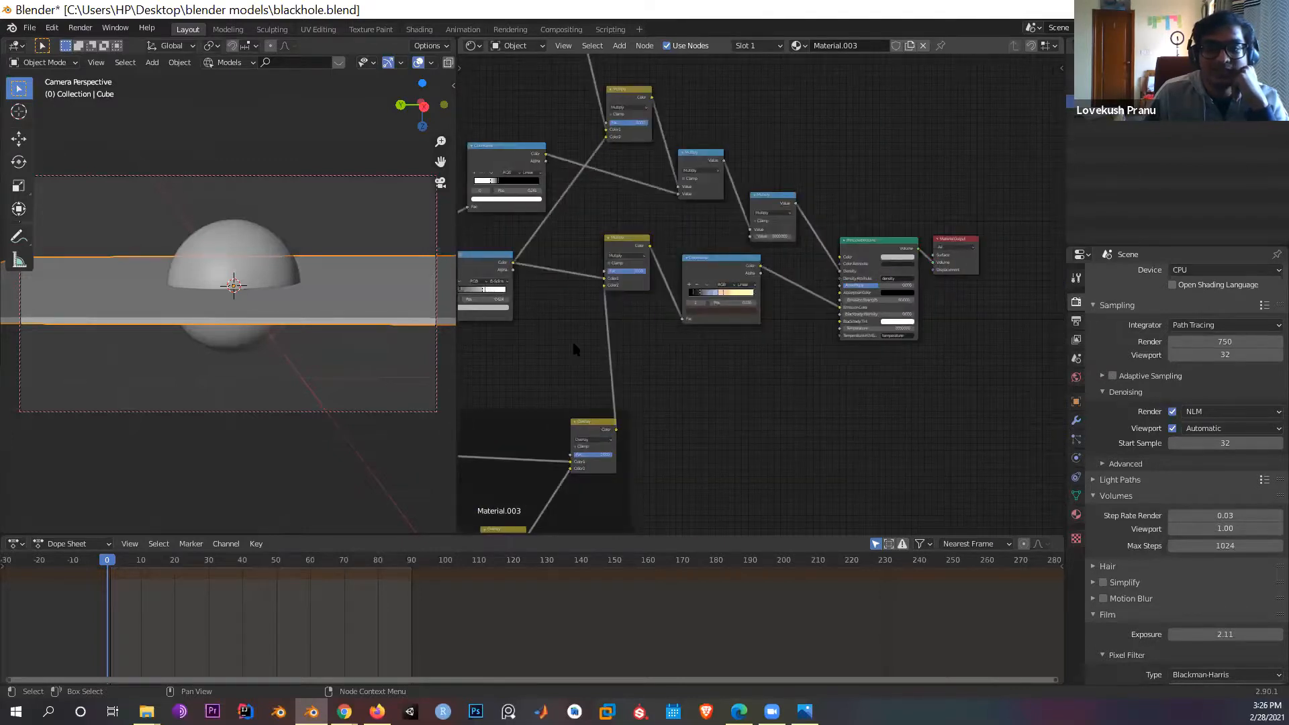
middle_click_drag(713, 270, 545, 329)
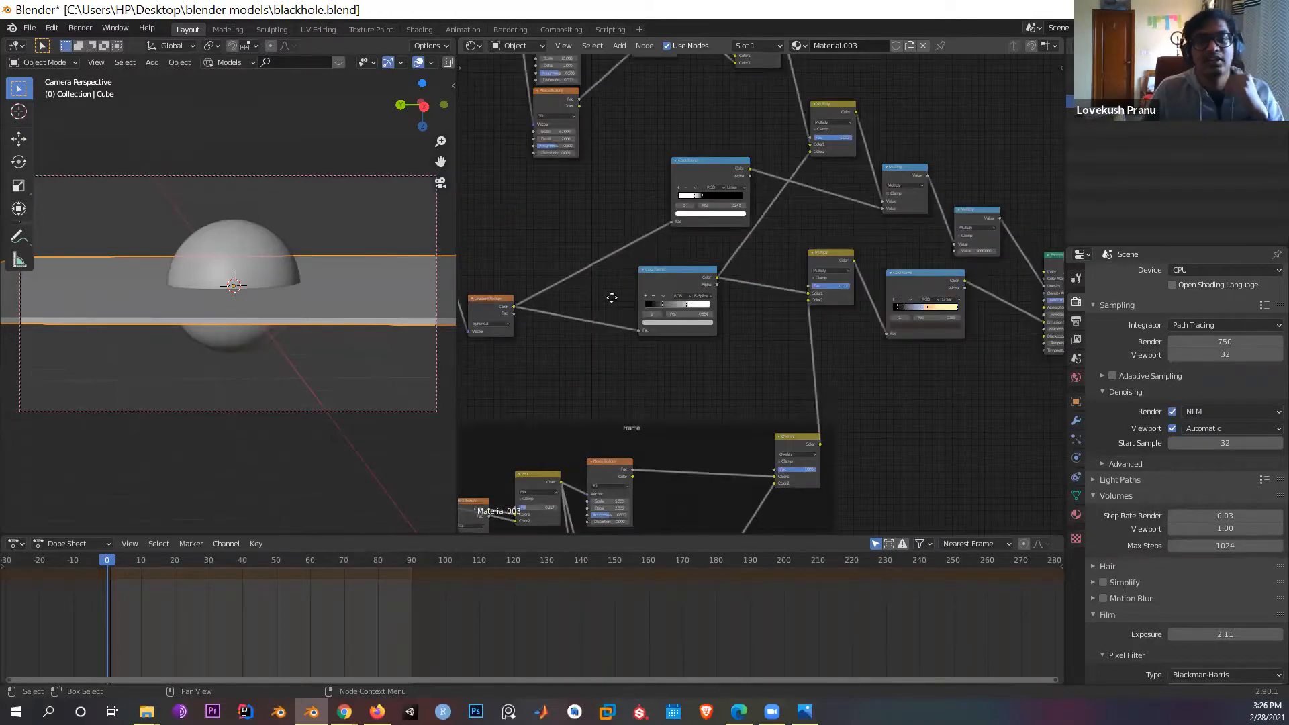
middle_click_drag(612, 297, 641, 298)
middle_click_drag(270, 317, 294, 337)
middle_click_drag(687, 386, 645, 396)
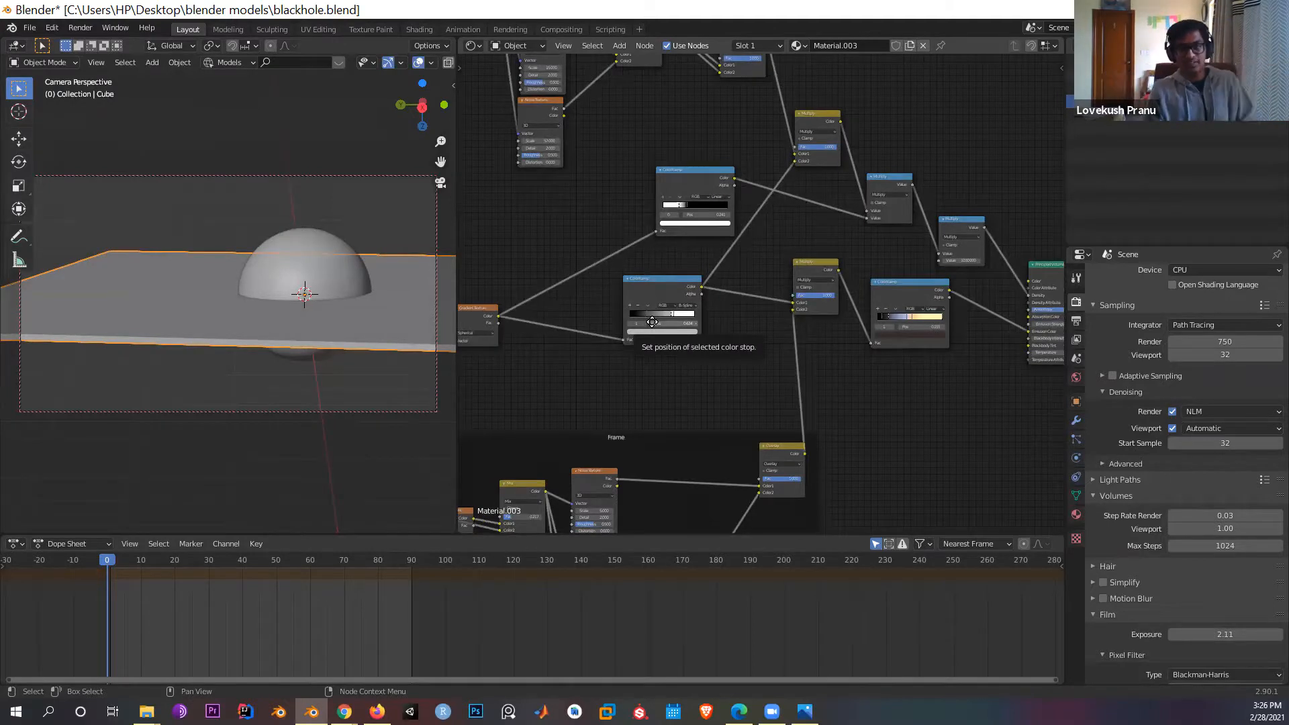
Step: Examine the Noise Texture branches of Material.003, including the framed group's Scale values and Overlay mix nodes
middle_click_drag(739, 345, 576, 333)
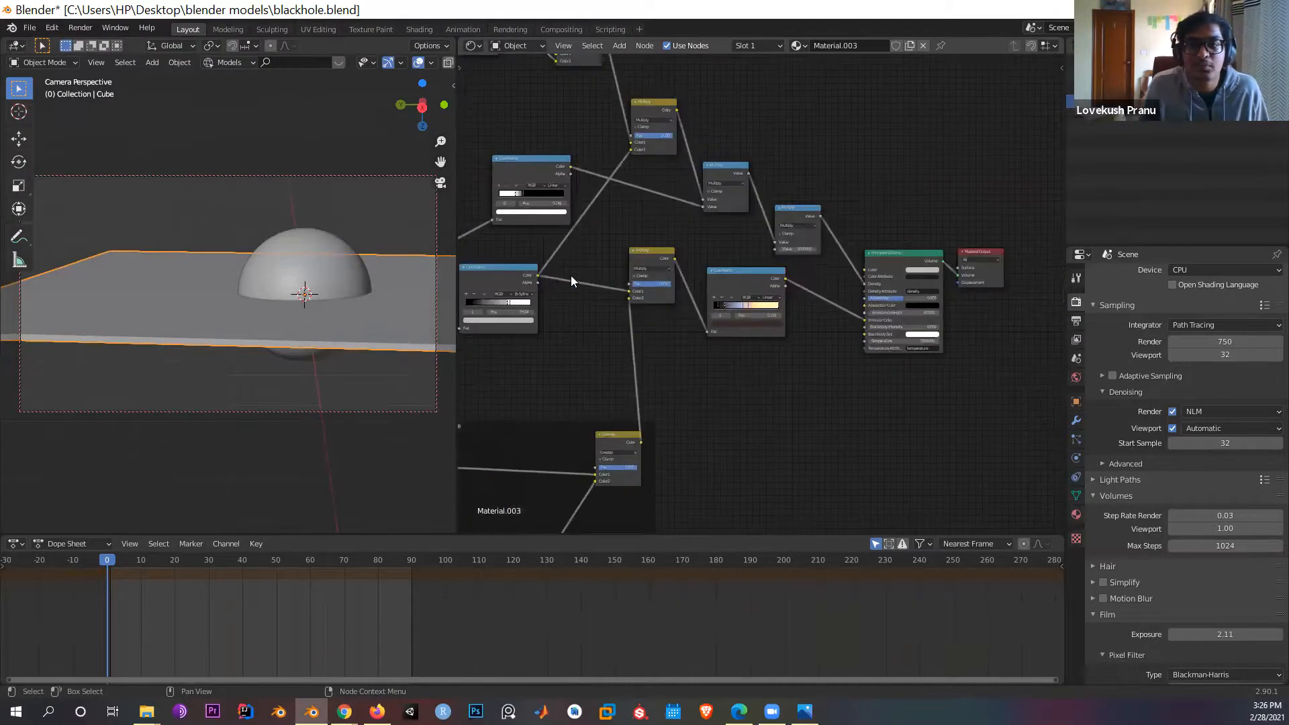
middle_click_drag(798, 66, 976, 377)
middle_click_drag(913, 335, 1017, 379)
middle_click_drag(906, 331, 866, 297)
scroll(904, 346, "down", 1)
middle_click_drag(821, 168, 797, 123)
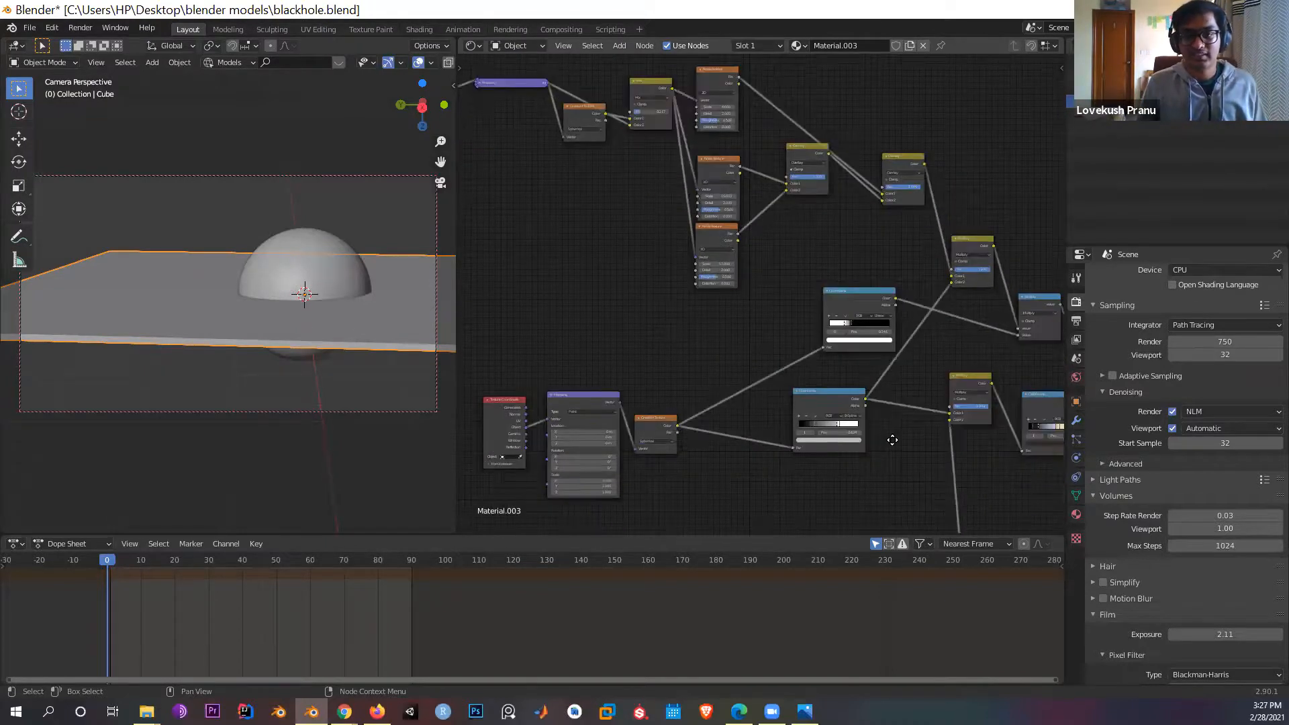
middle_click_drag(893, 440, 888, 87)
middle_click_drag(889, 180, 883, 166)
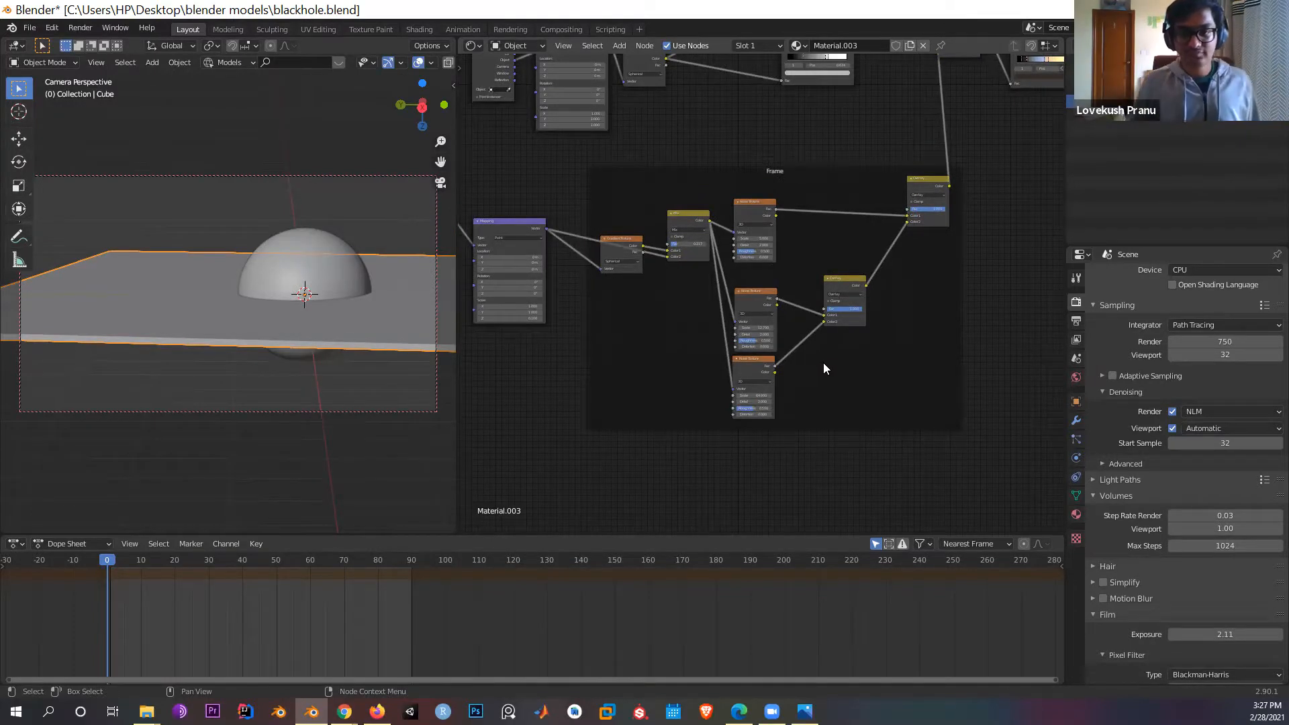
scroll(587, 247, "up", 1)
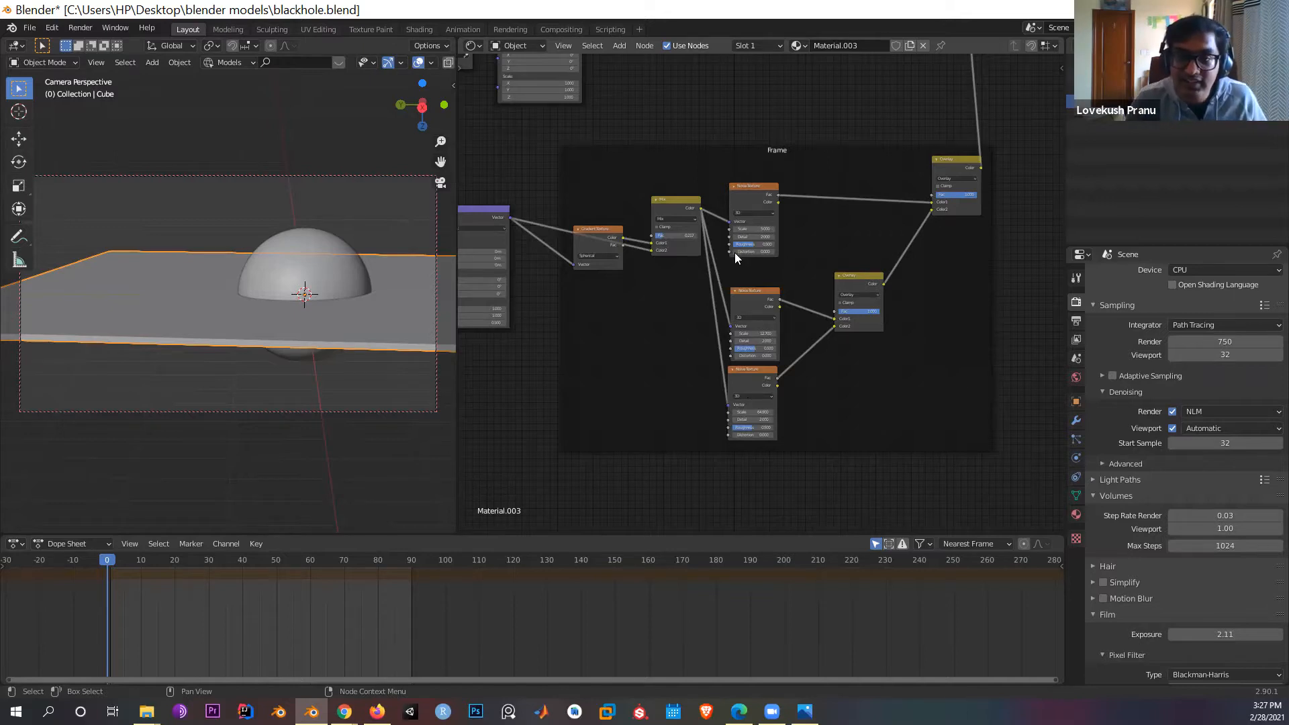
middle_click_drag(769, 225, 731, 217)
scroll(731, 223, "up", 1)
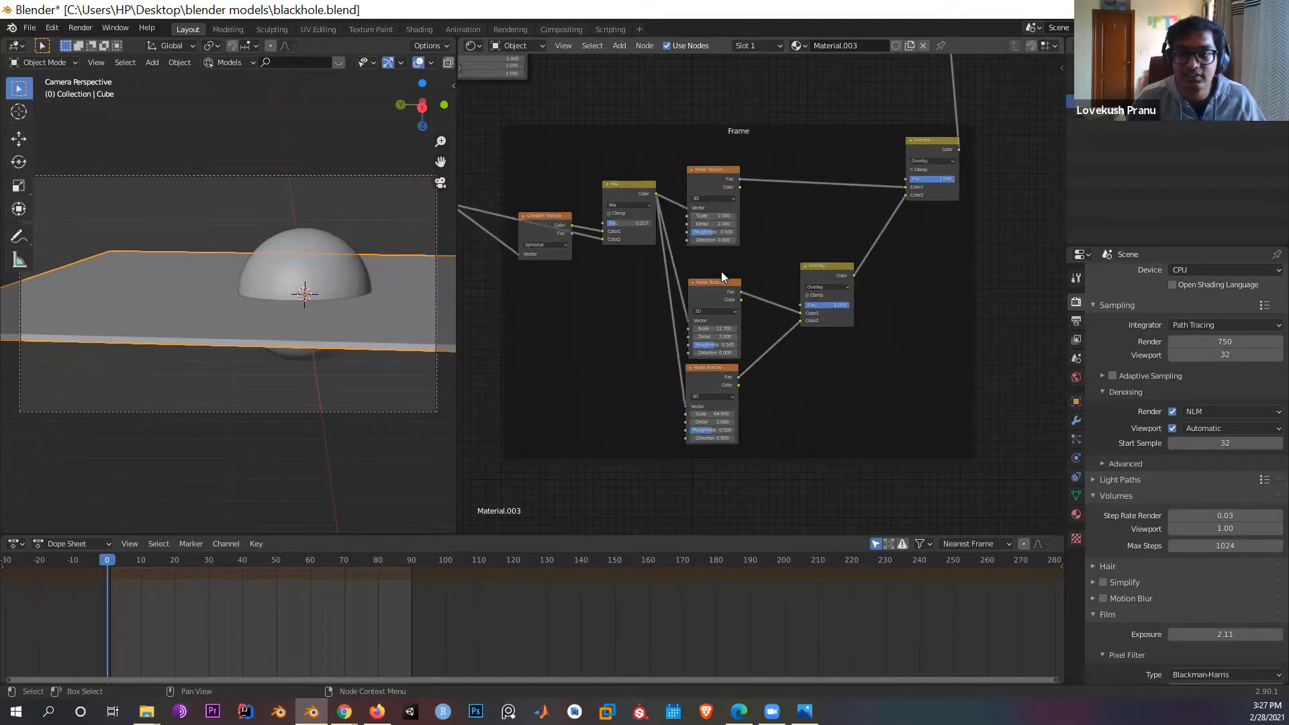
middle_click_drag(722, 272, 697, 265)
scroll(700, 192, "up", 1)
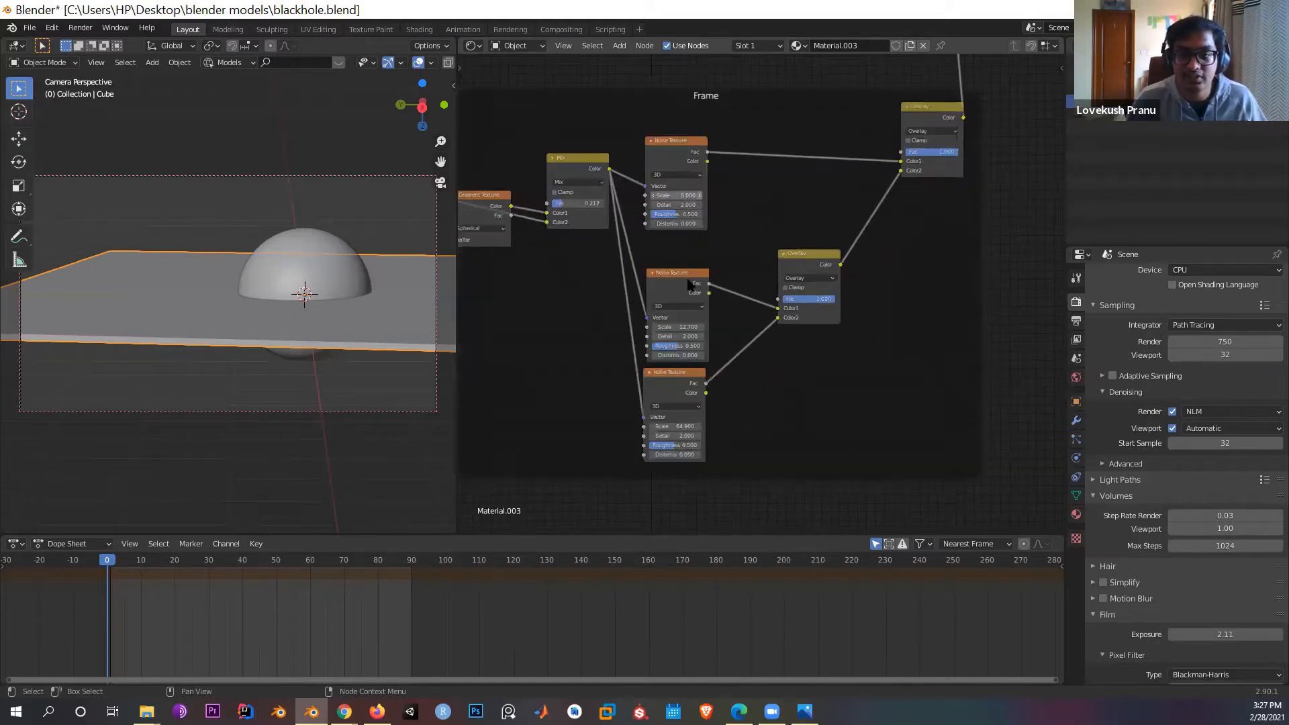
middle_click_drag(869, 384, 861, 418)
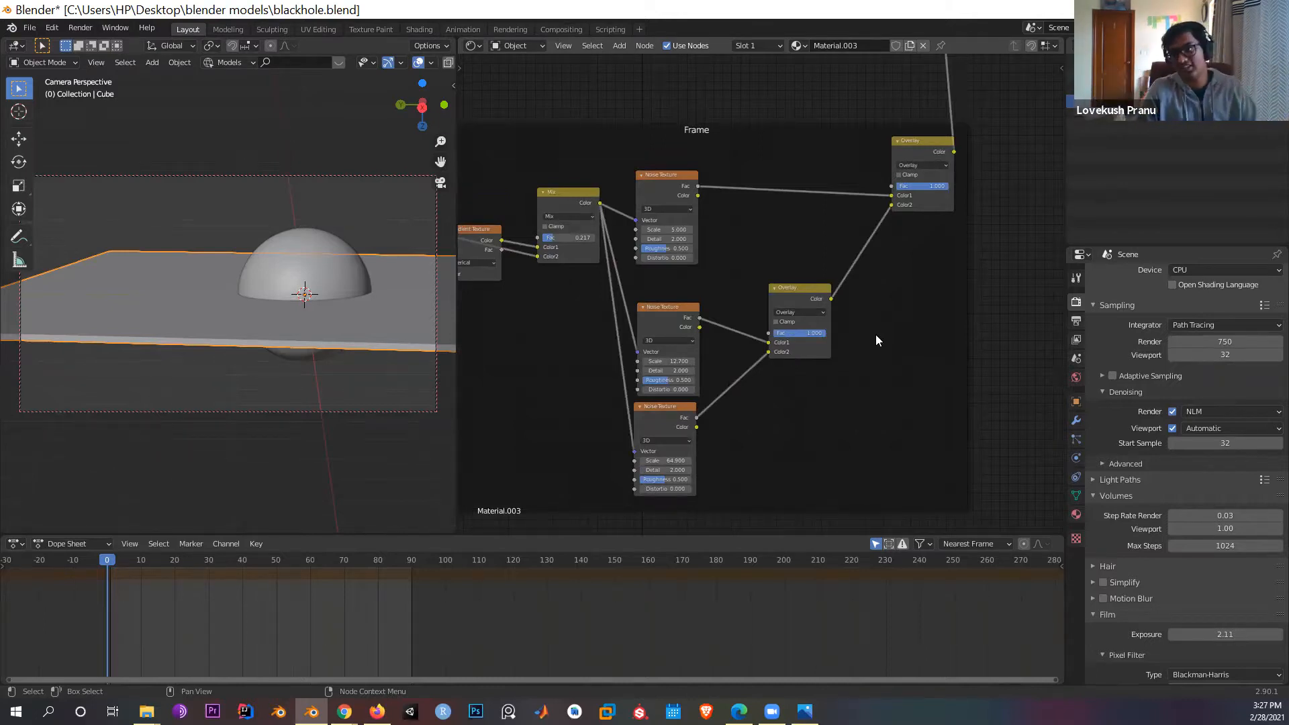
Step: Examine how the Multiply nodes and the coloured ColorRamp feed the Principled Volume's Density and Emission Color in Material.003
middle_click_drag(876, 334, 555, 87)
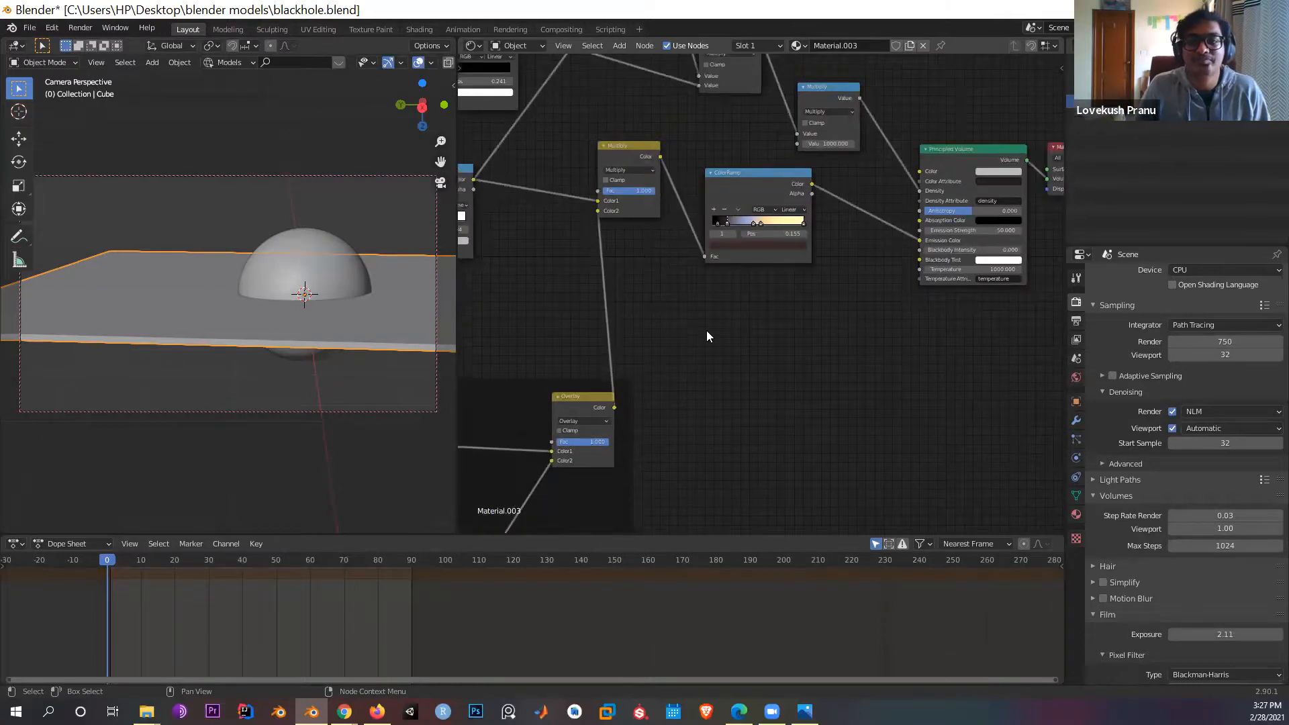
middle_click_drag(598, 364, 583, 368)
middle_click_drag(704, 417, 645, 427)
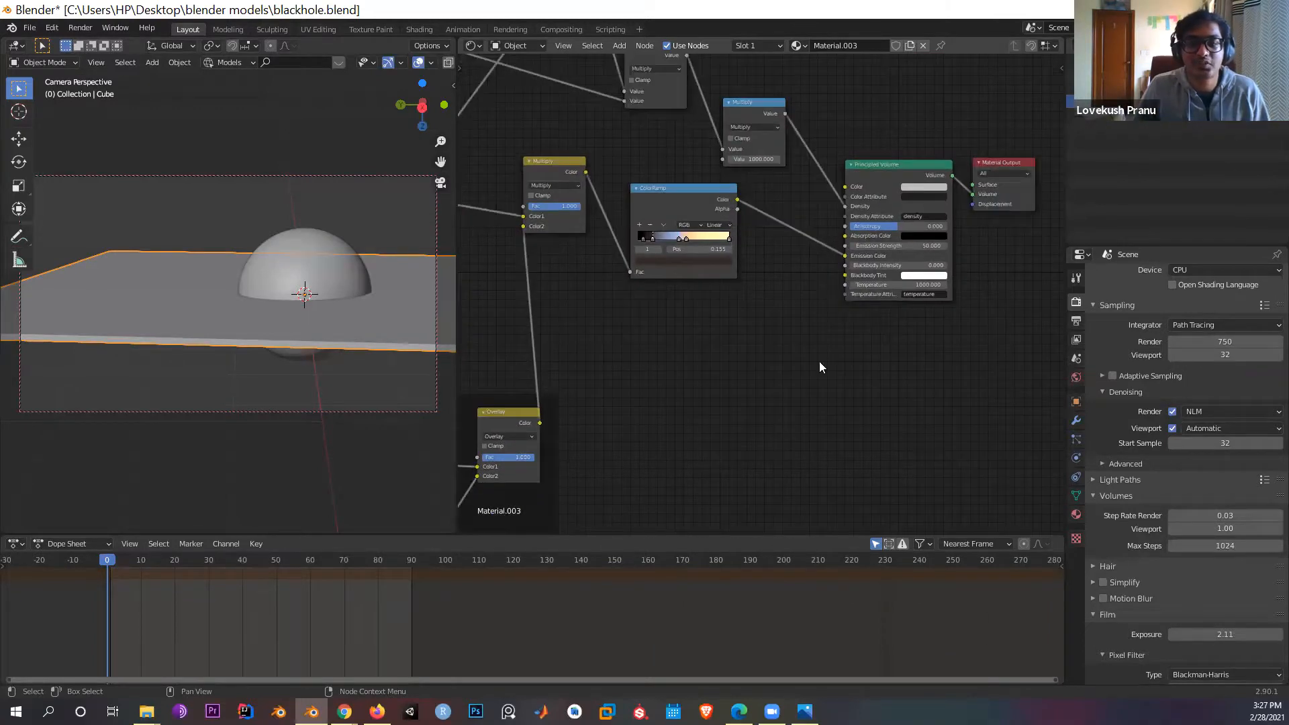
middle_click_drag(952, 302, 944, 325)
middle_click_drag(824, 237, 835, 251)
middle_click_drag(650, 208, 658, 220)
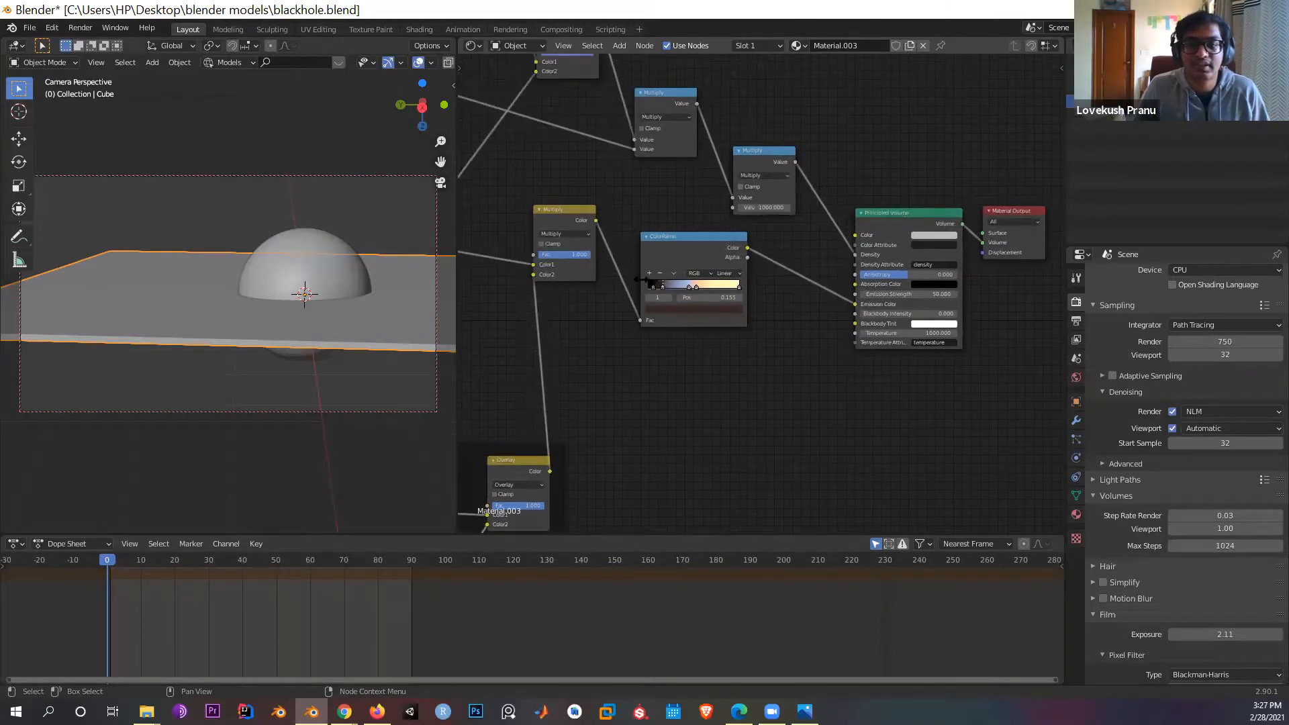
middle_click_drag(659, 313, 690, 318)
middle_click_drag(555, 276, 571, 285)
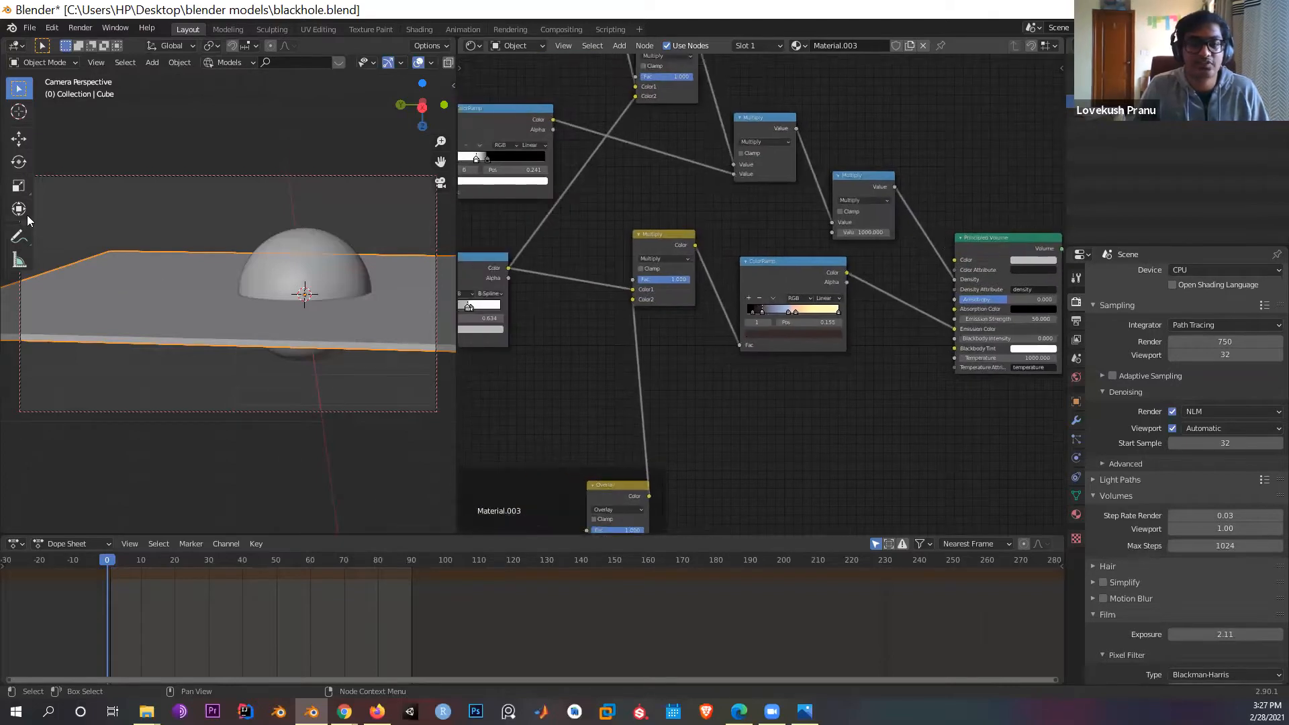
middle_click_drag(720, 319, 795, 351)
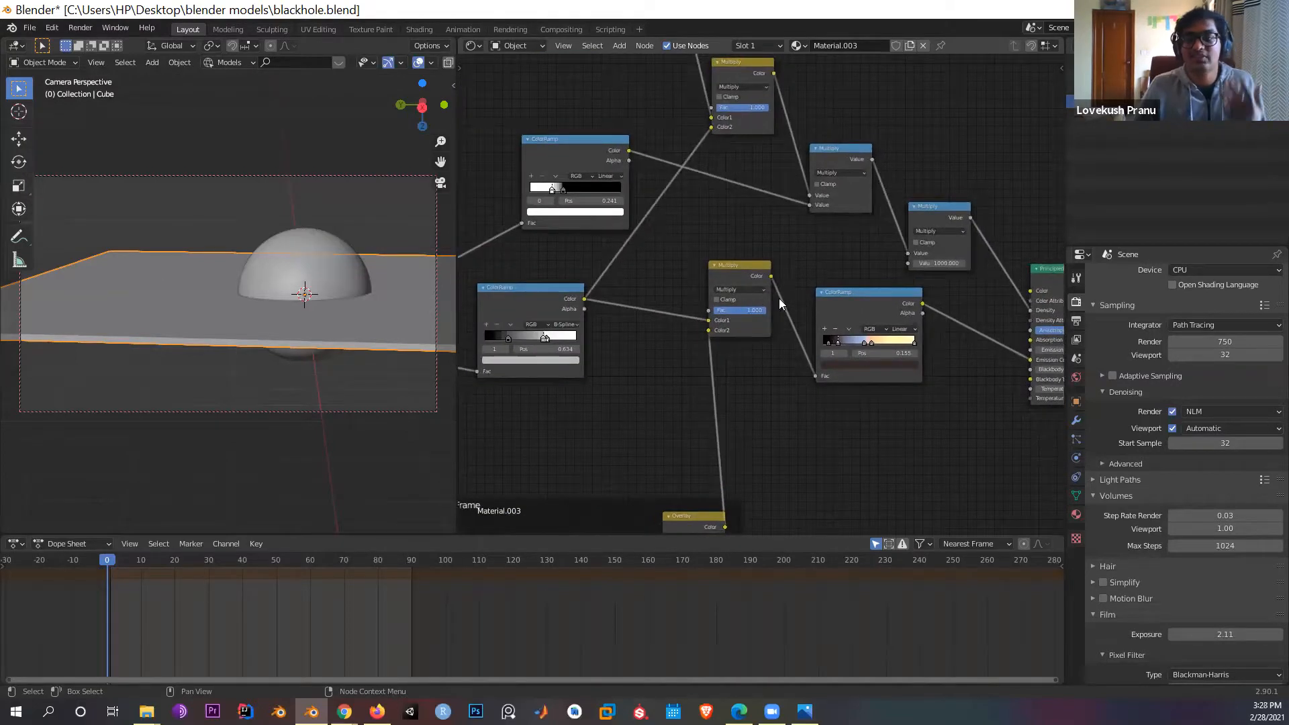
middle_click_drag(943, 293, 794, 241)
middle_click_drag(875, 220, 843, 214)
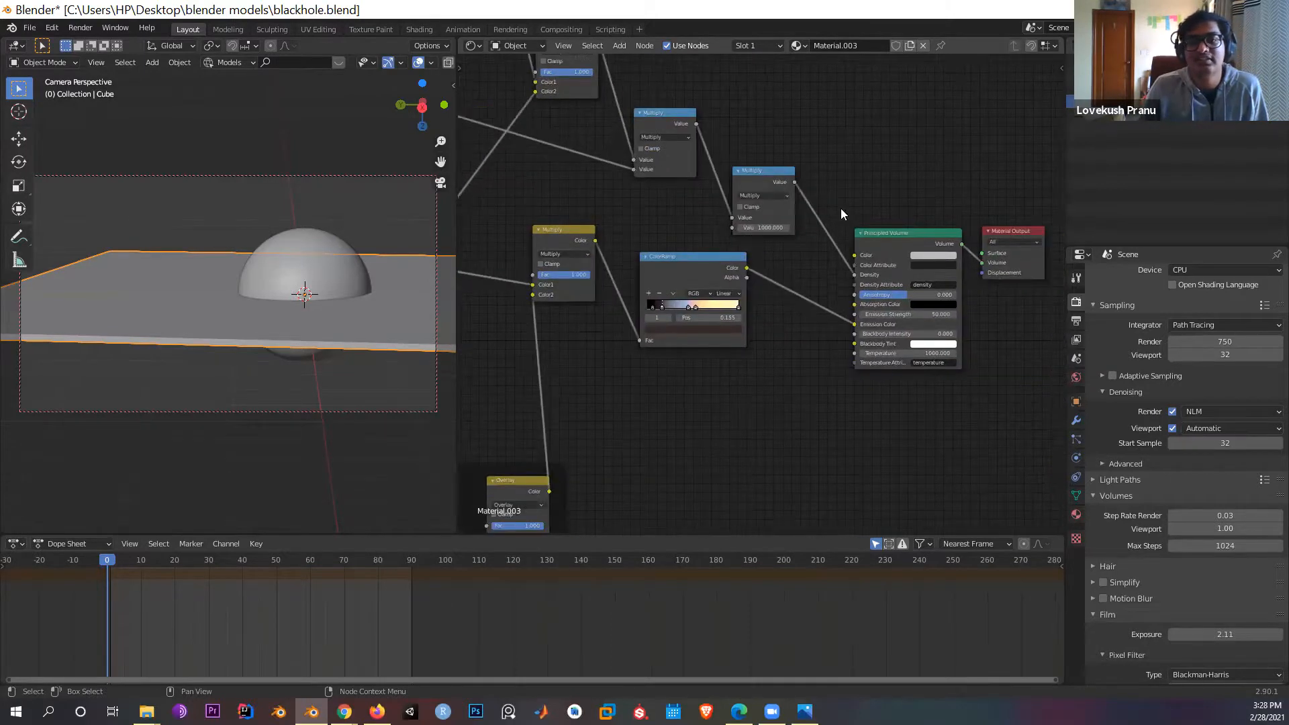
scroll(860, 243, "up", 1)
middle_click_drag(738, 290, 738, 300)
middle_click_drag(885, 121, 933, 192)
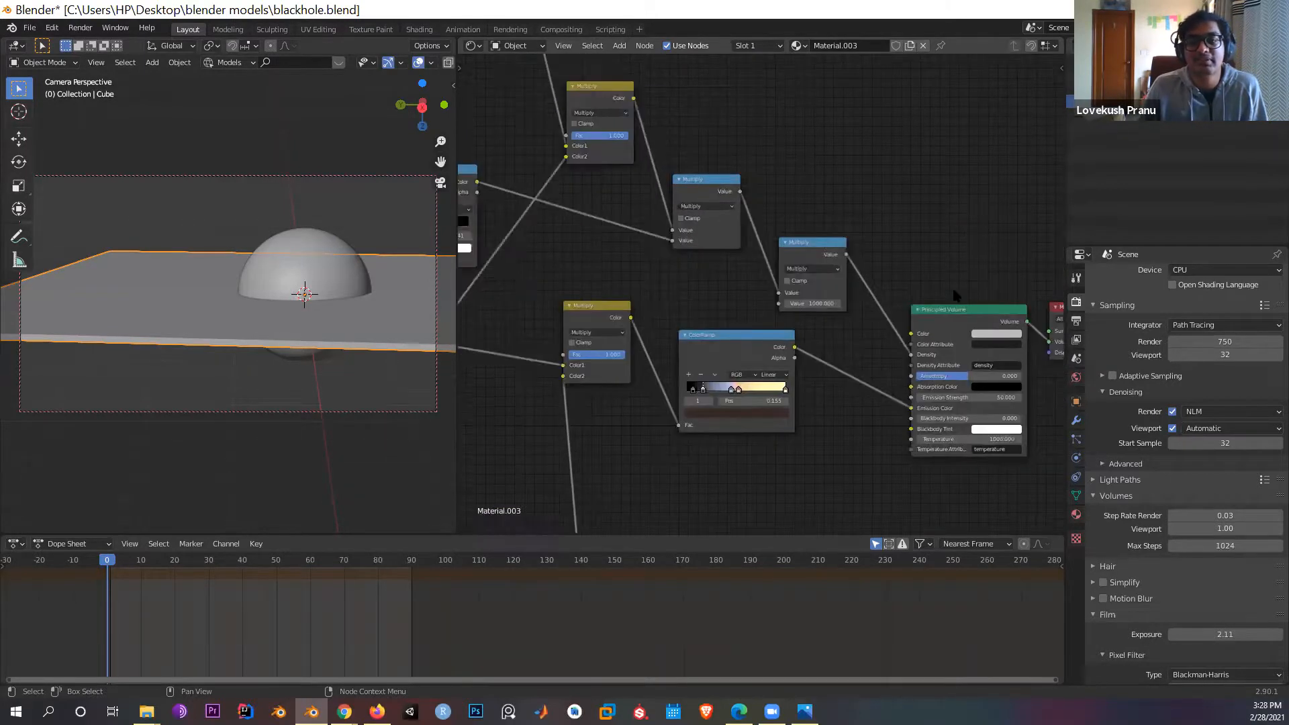
mouse_move(651, 244)
middle_mouse_down()
mouse_move(795, 357)
mouse_move(850, 425)
mouse_move(459, 214)
middle_mouse_up()
scroll(255, 274, "down", 2)
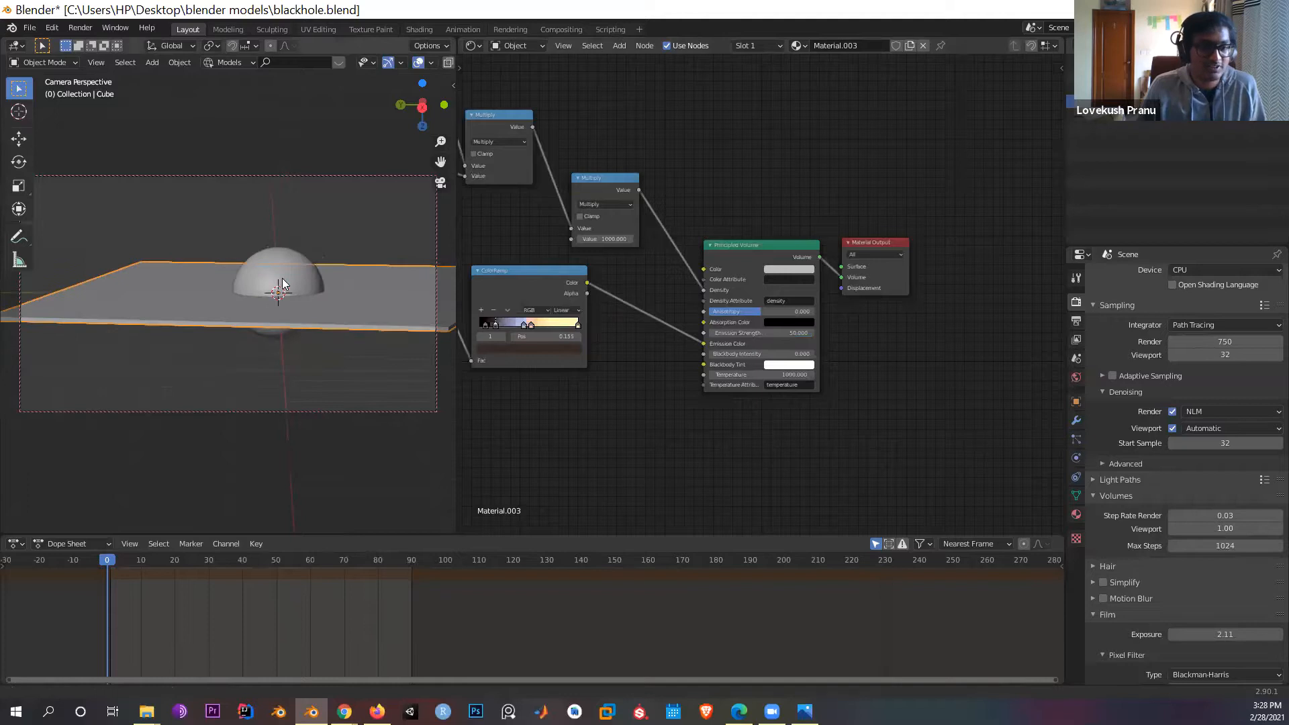
Step: Show the finished black hole in rendered shading and enlarge the 3D viewport to examine it closely
middle_click_drag(266, 289, 272, 291)
key("z")
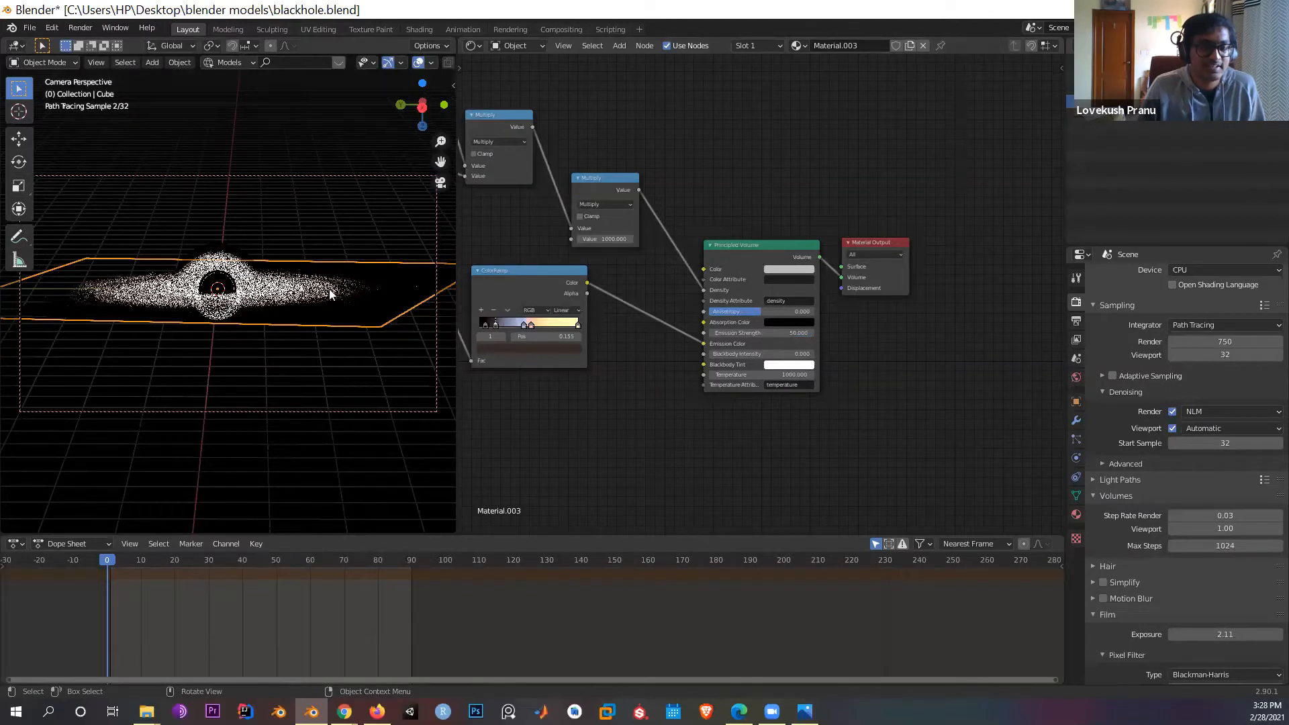
left_click_drag(458, 293, 323, 221)
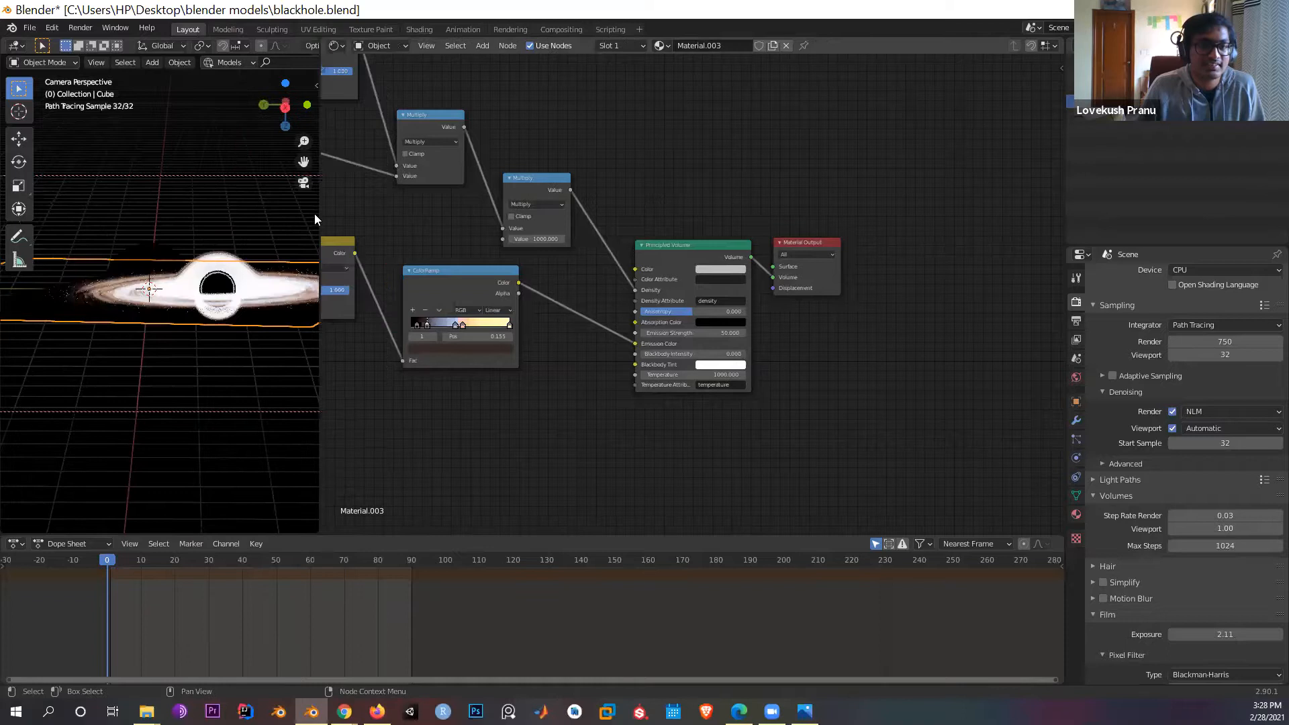
left_click_drag(405, 227, 868, 245)
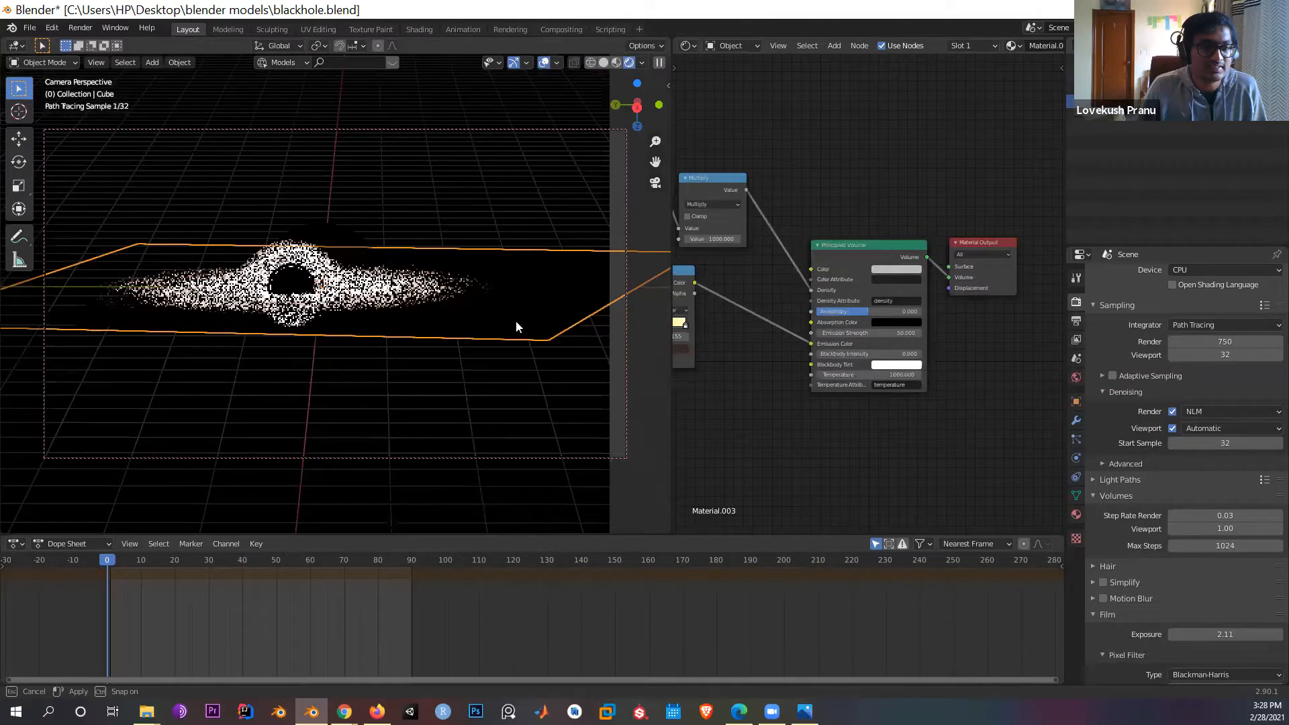
scroll(571, 284, "up", 3)
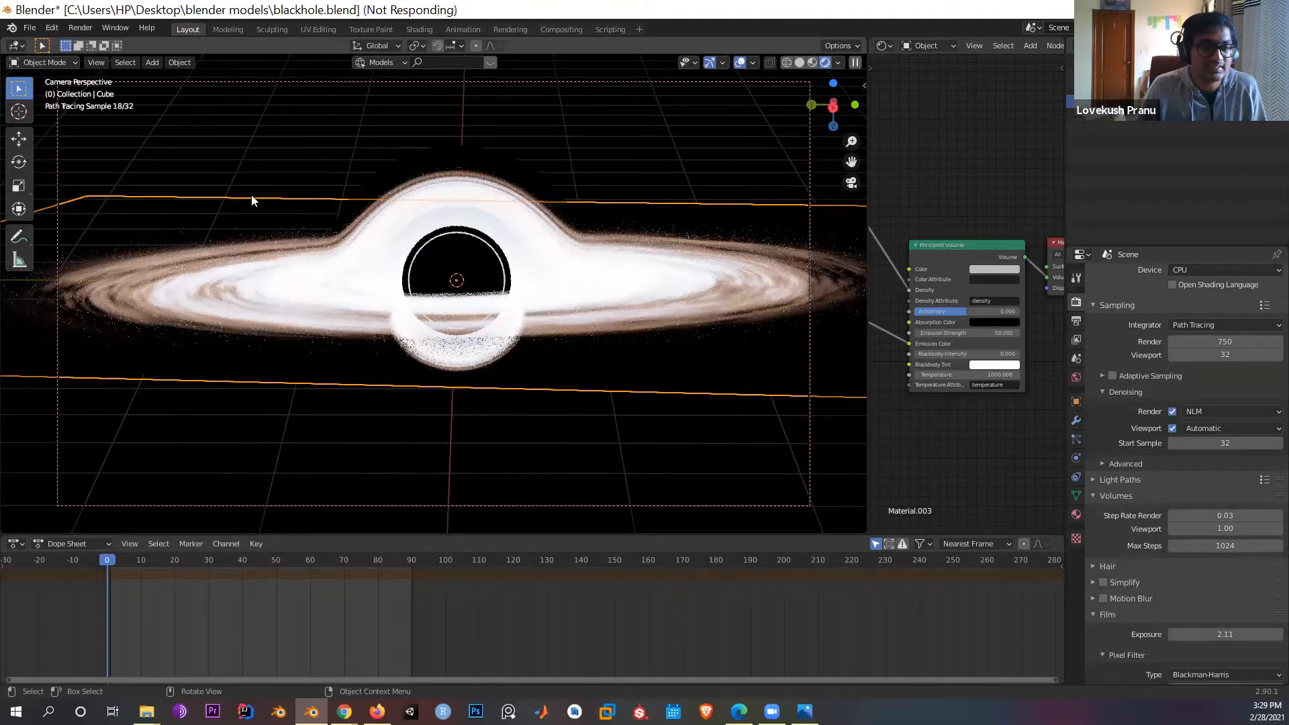
Step: Examine the rendered black hole and its disc from different camera angles and distances
middle_click_drag(252, 196, 402, 193)
scroll(479, 293, "down", 5)
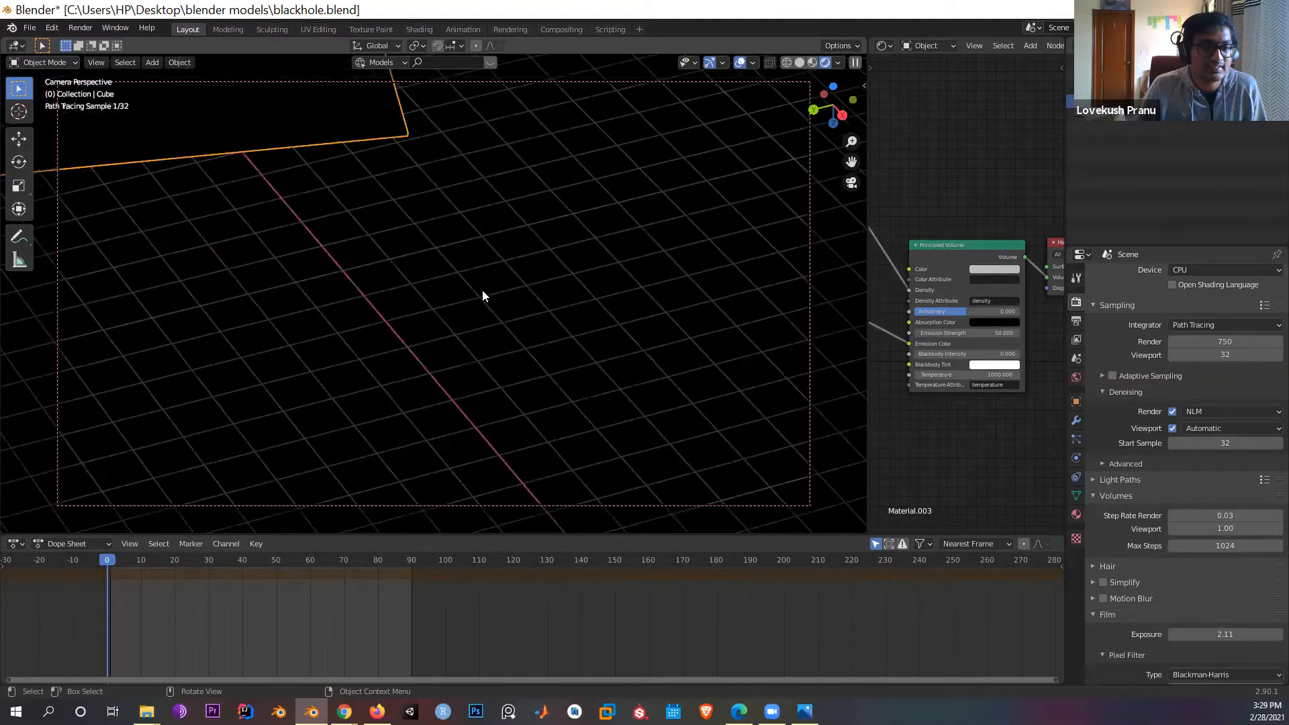
scroll(252, 190, "down", 4)
middle_click_drag(346, 229, 346, 225)
middle_click_drag(370, 186, 509, 208)
left_click_drag(852, 162, 839, 64)
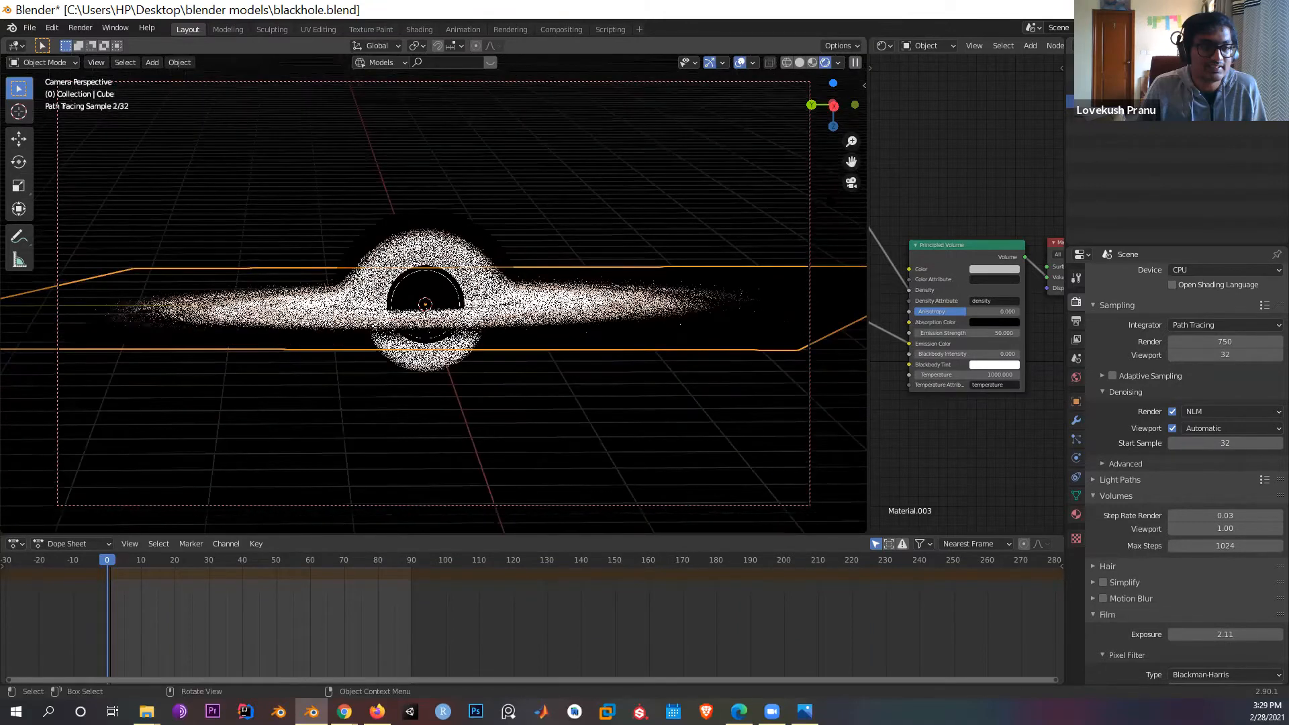
Step: Keep the Camera to View lock enabled and reframe the camera on the black hole from a slightly raised, turned angle
key("n")
left_click(779, 244)
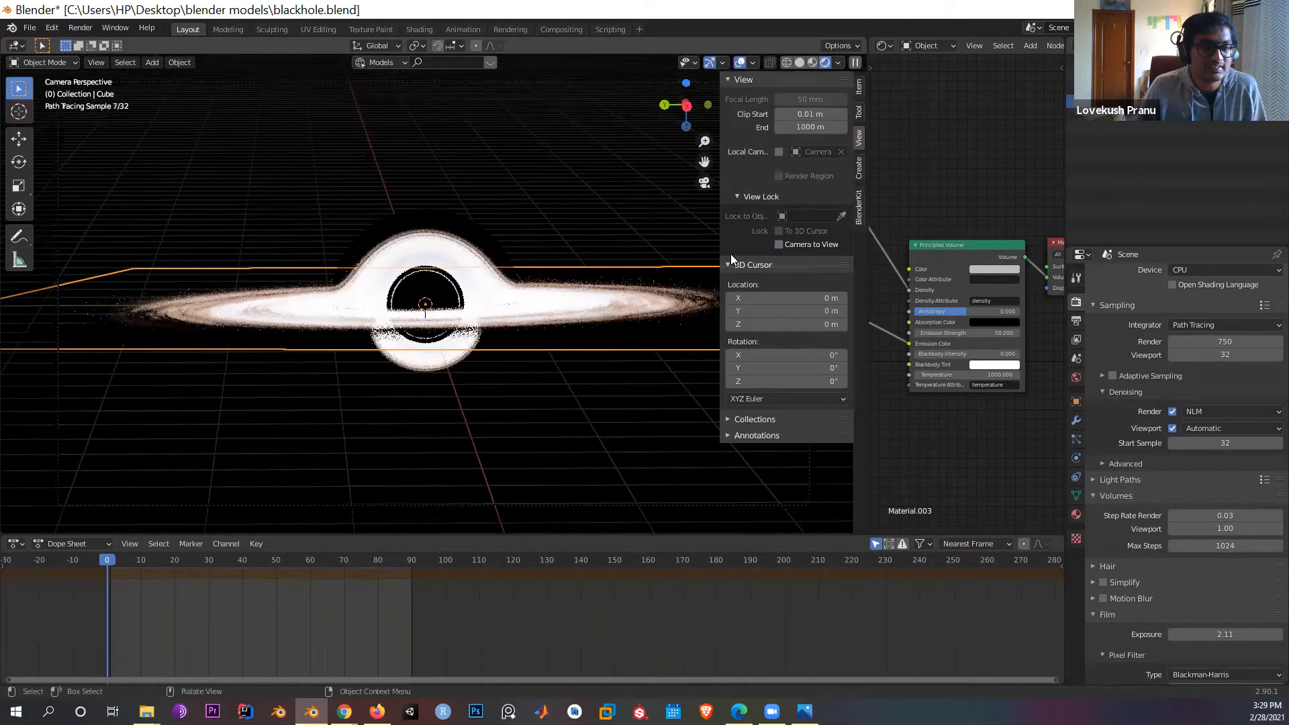
left_click(779, 244)
mouse_move(533, 327)
middle_mouse_down()
mouse_move(452, 374)
mouse_move(550, 422)
mouse_move(639, 403)
mouse_move(594, 418)
mouse_move(493, 392)
mouse_move(101, 365)
mouse_move(357, 403)
mouse_move(523, 395)
middle_mouse_up()
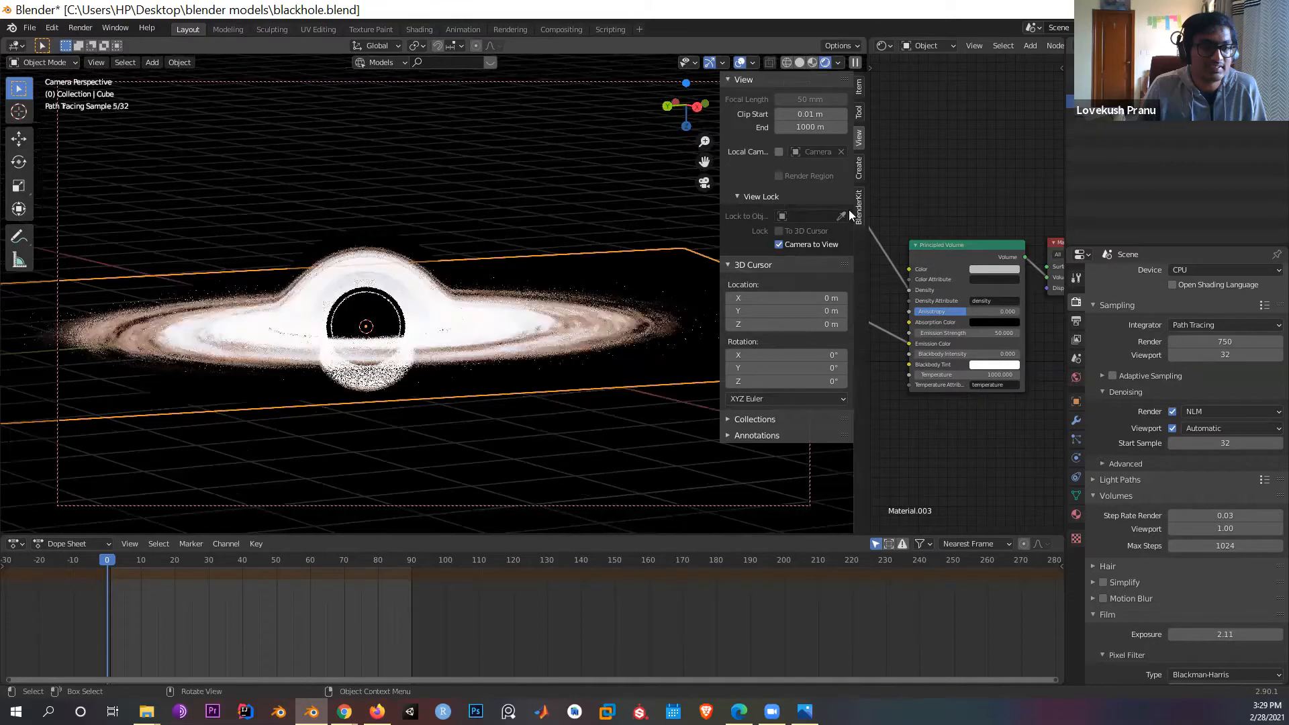
key("n")
middle_click_drag(555, 419, 681, 374, "shift")
scroll(654, 382, "up", 1)
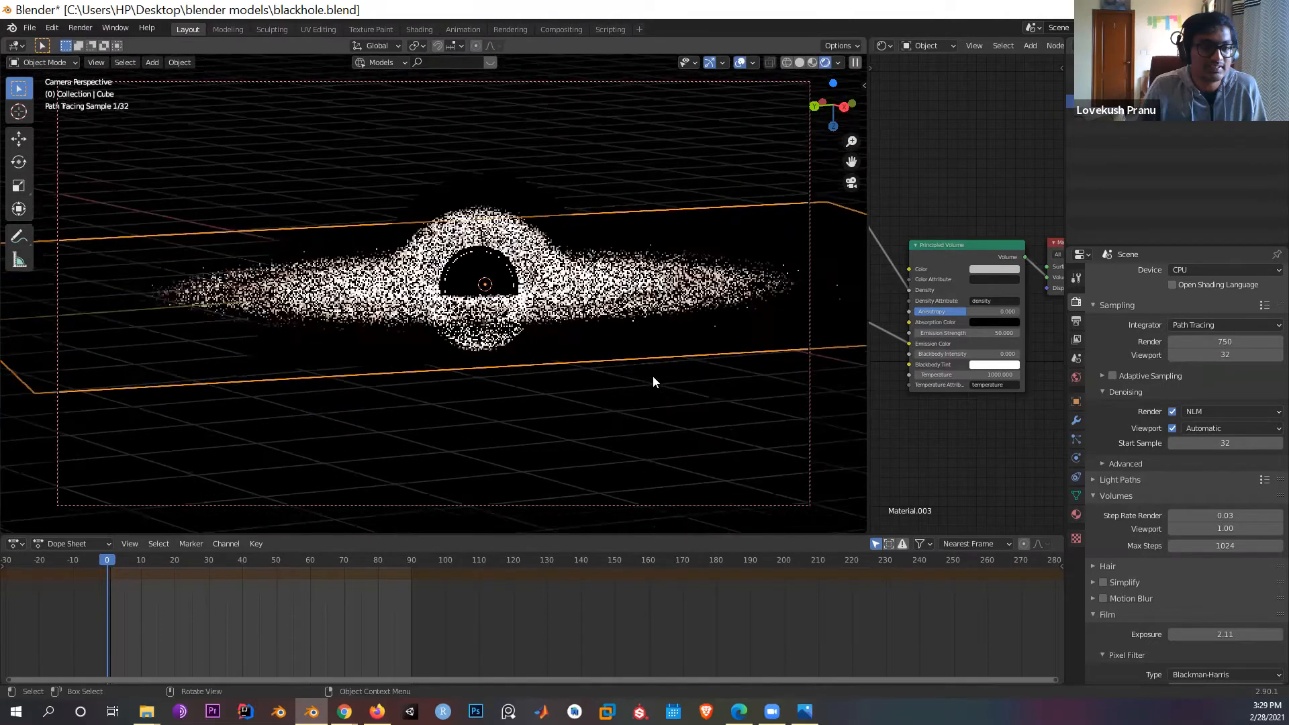
scroll(654, 382, "up", 1)
scroll(636, 311, "down", 1)
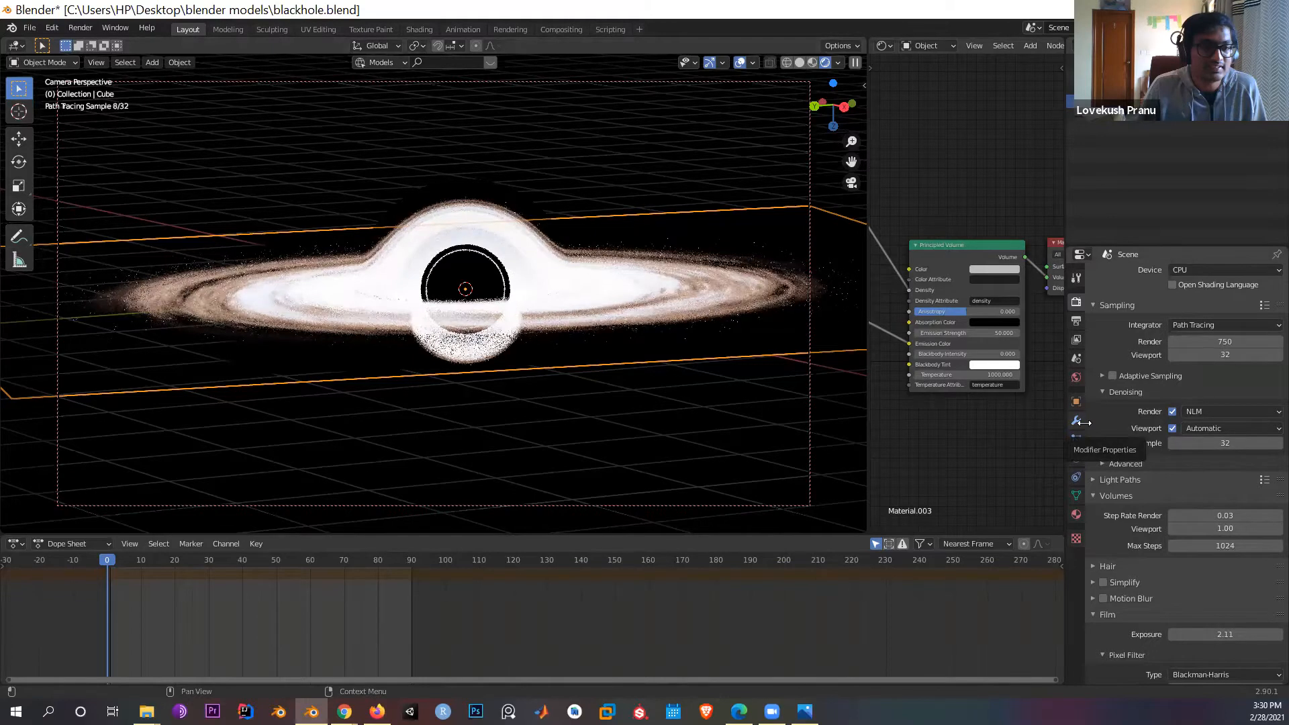
middle_click_drag(547, 419, 960, 79)
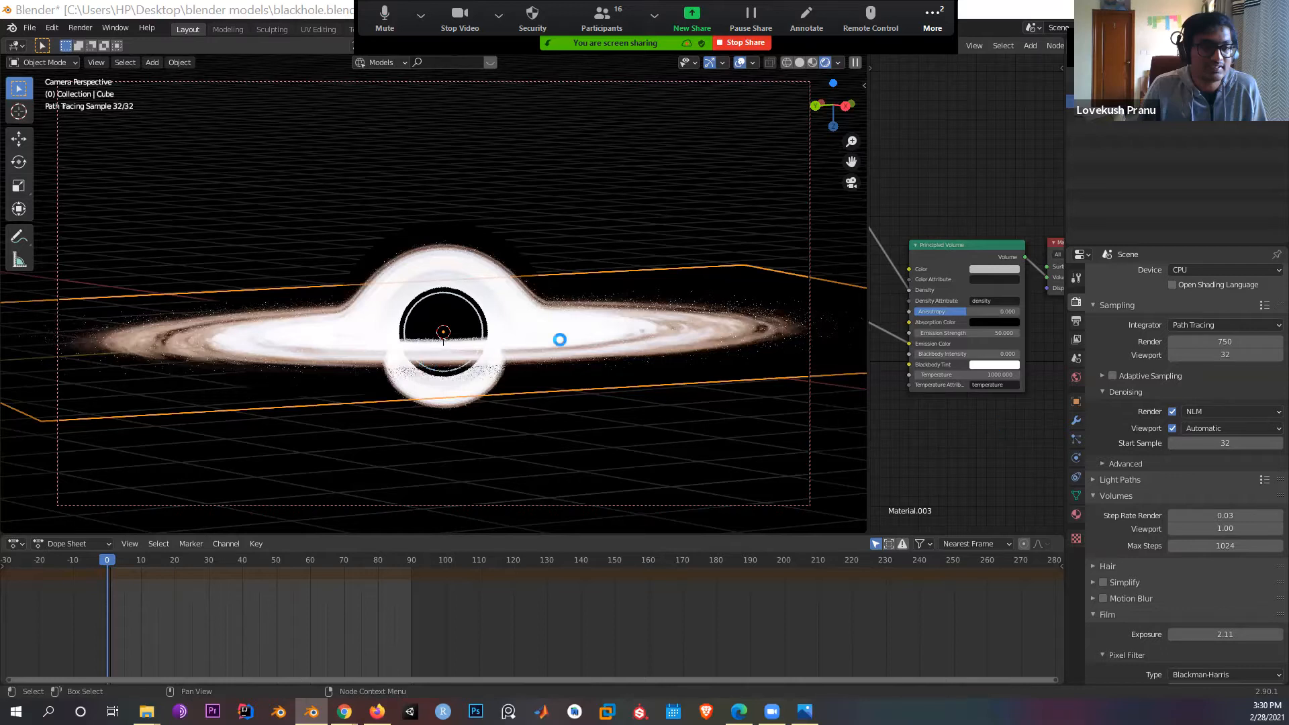
Step: Open Task Manager and choose to wait for the unresponsive Zoom Meetings program
key("ctrl+shift+Escape")
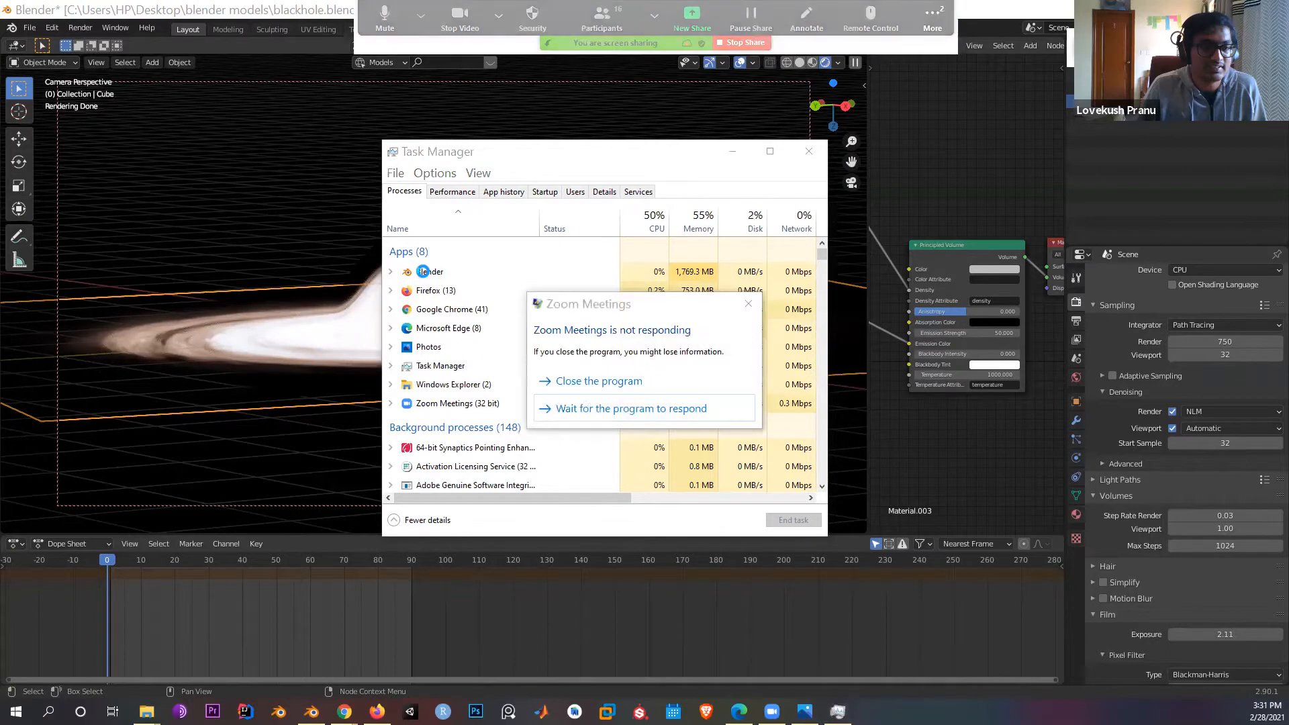
left_click(639, 409)
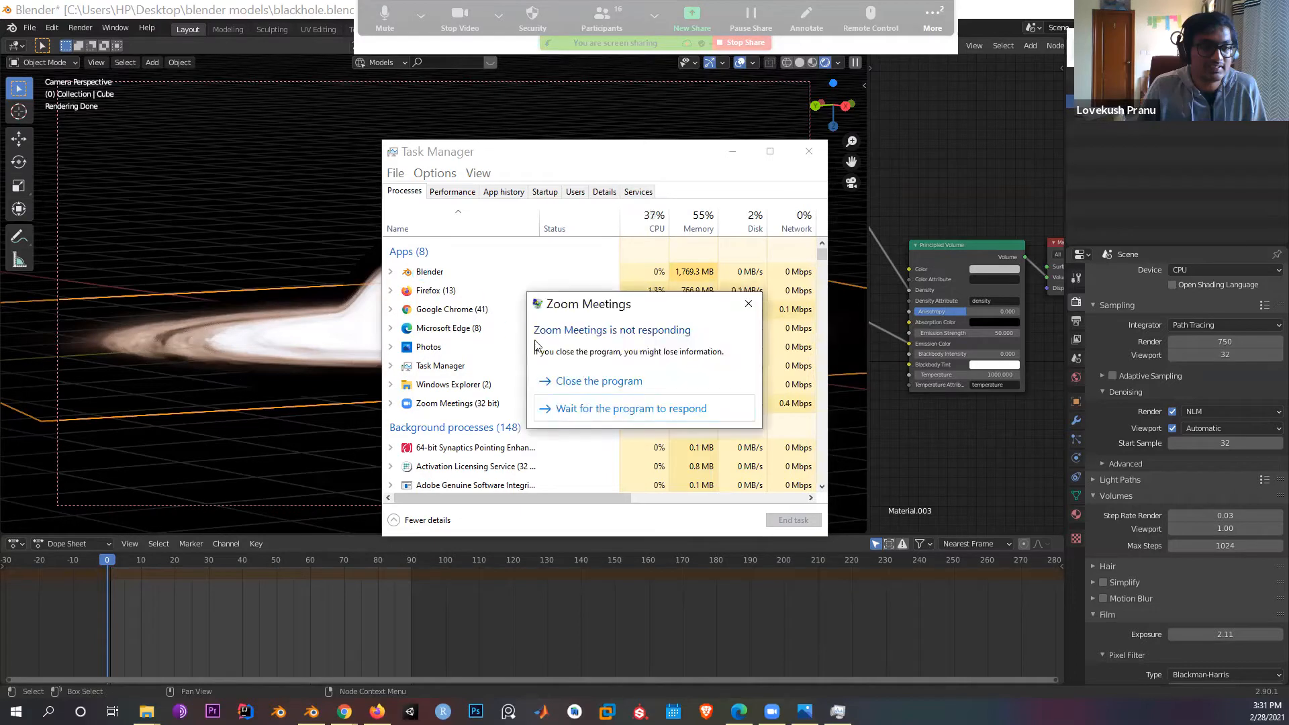
left_click(588, 409)
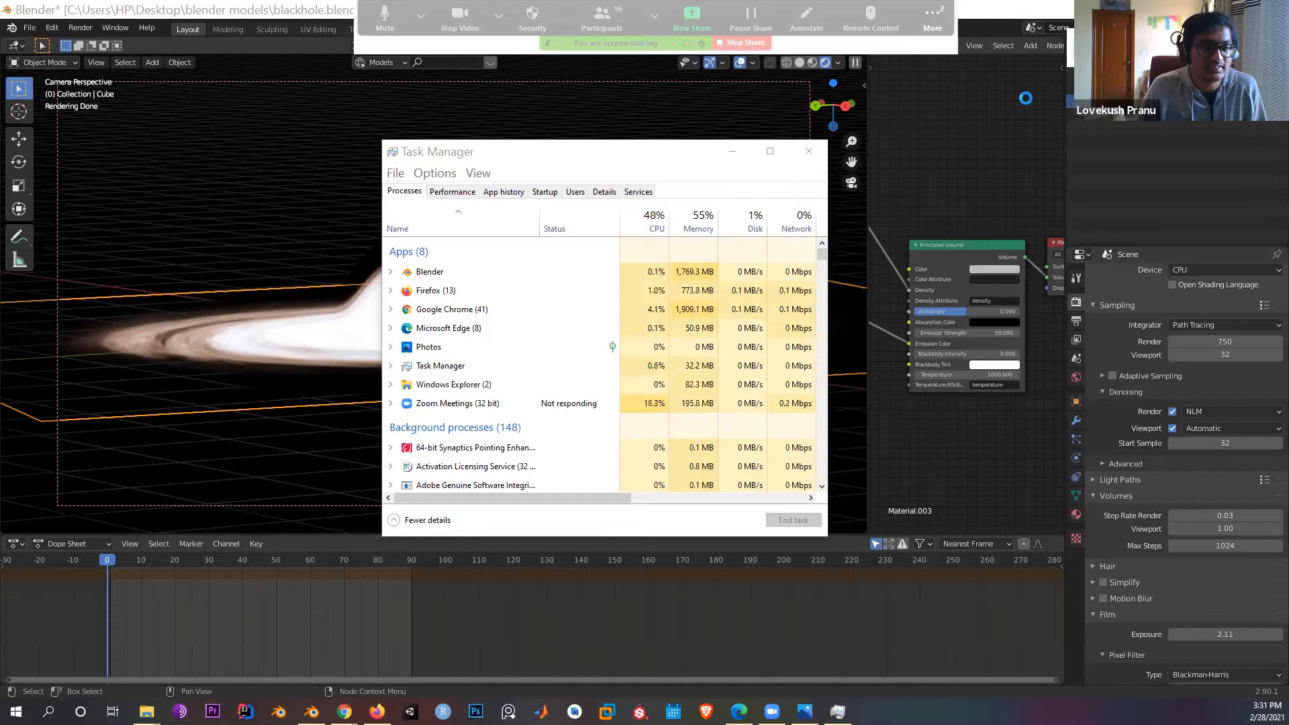
left_click(690, 415)
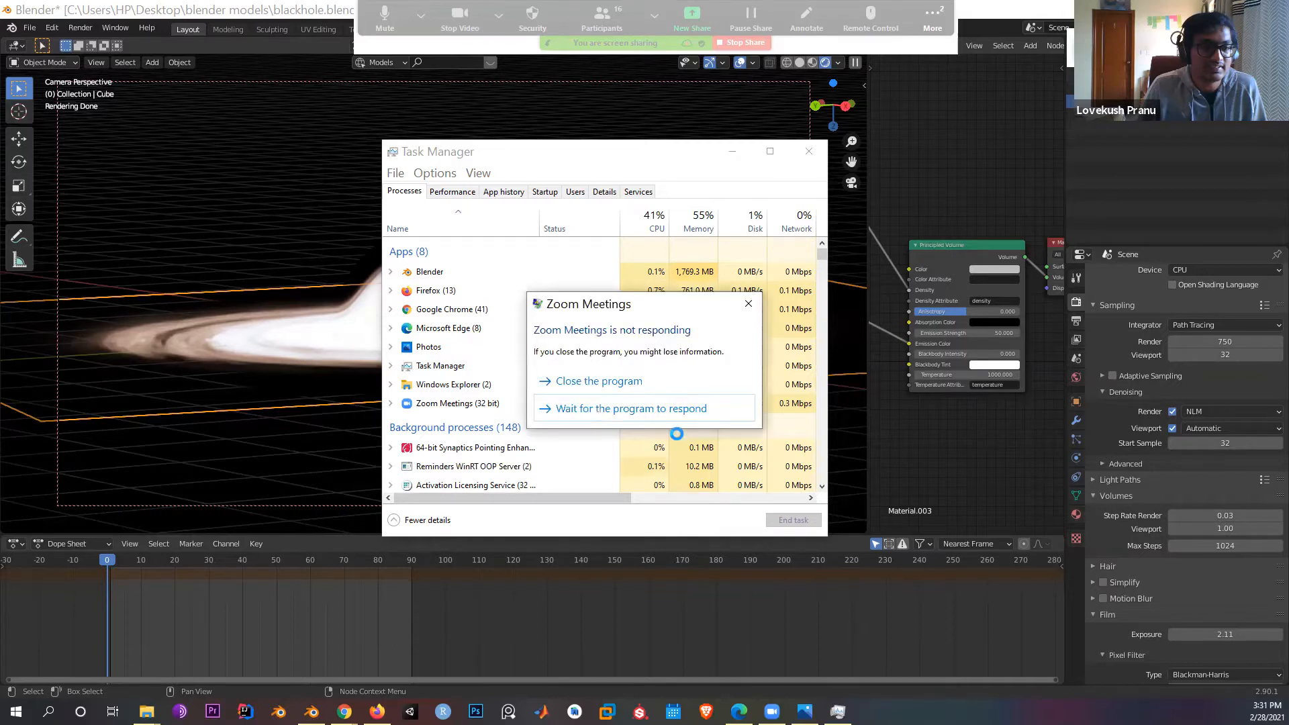
left_click(680, 414)
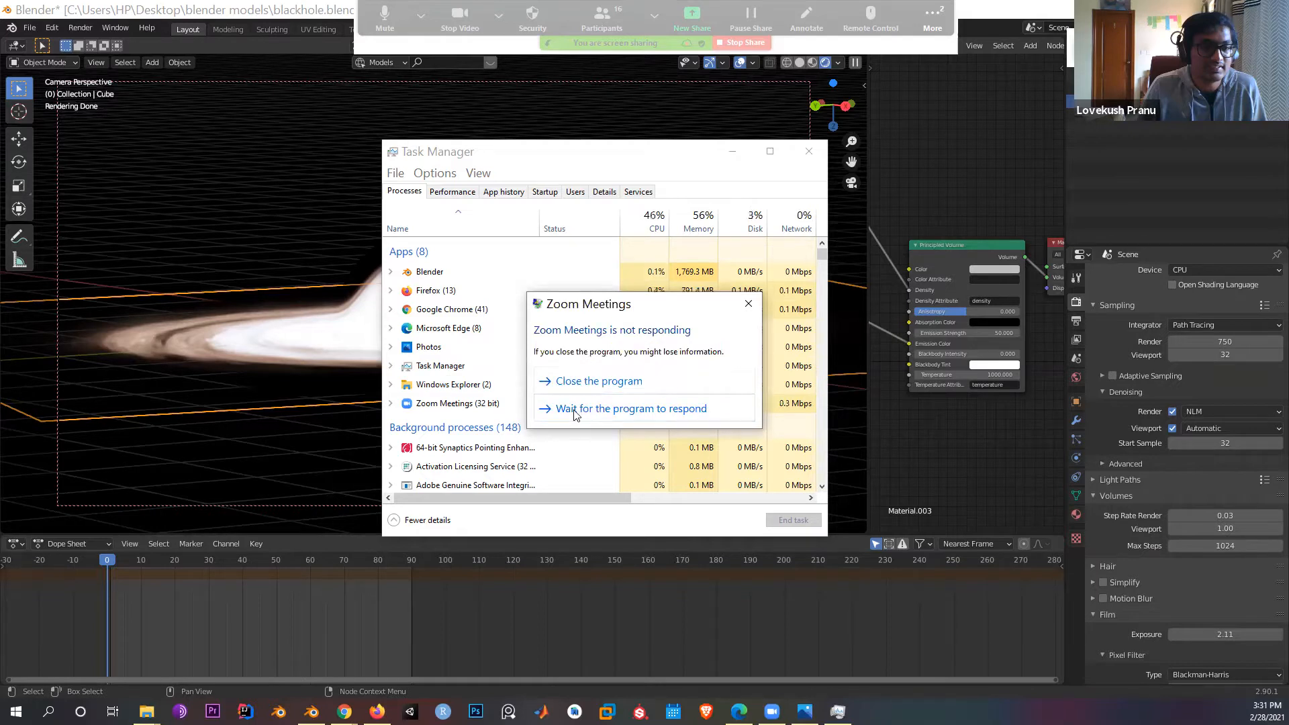
left_click(653, 378)
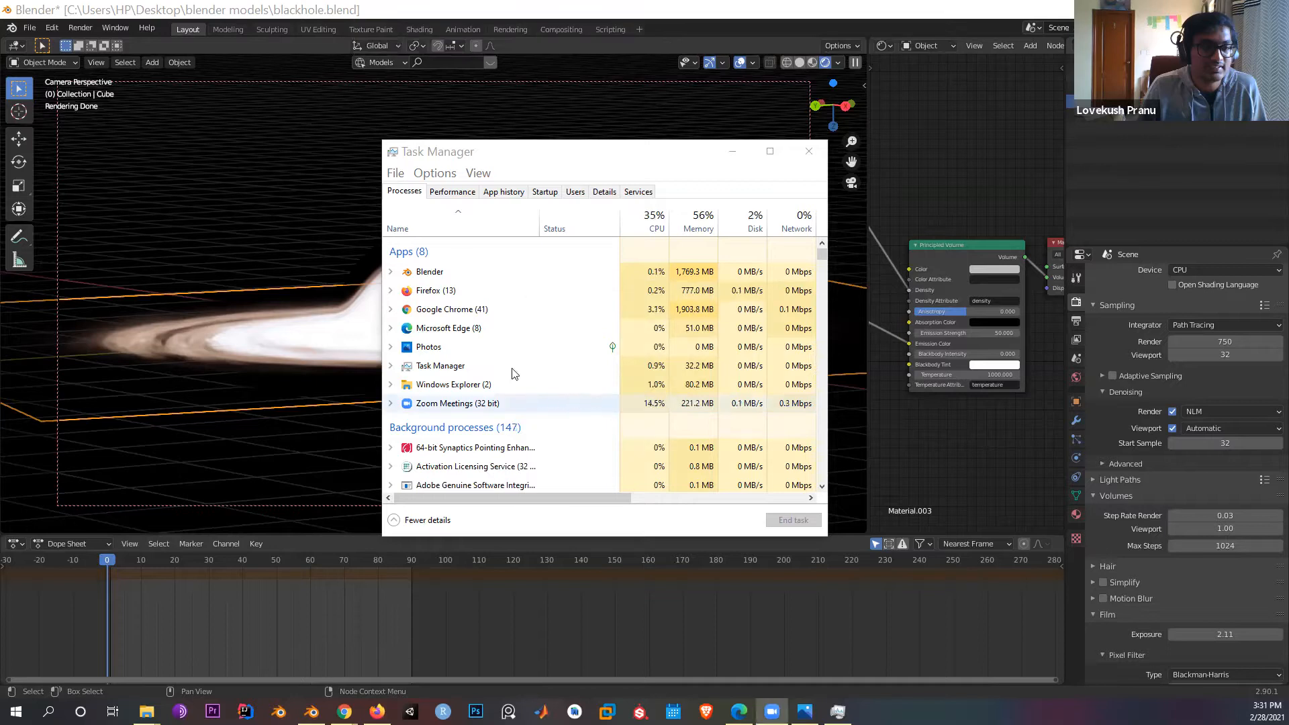
Step: End the Blender task in Task Manager and choose again to wait for Zoom Meetings to respond
left_click(473, 272)
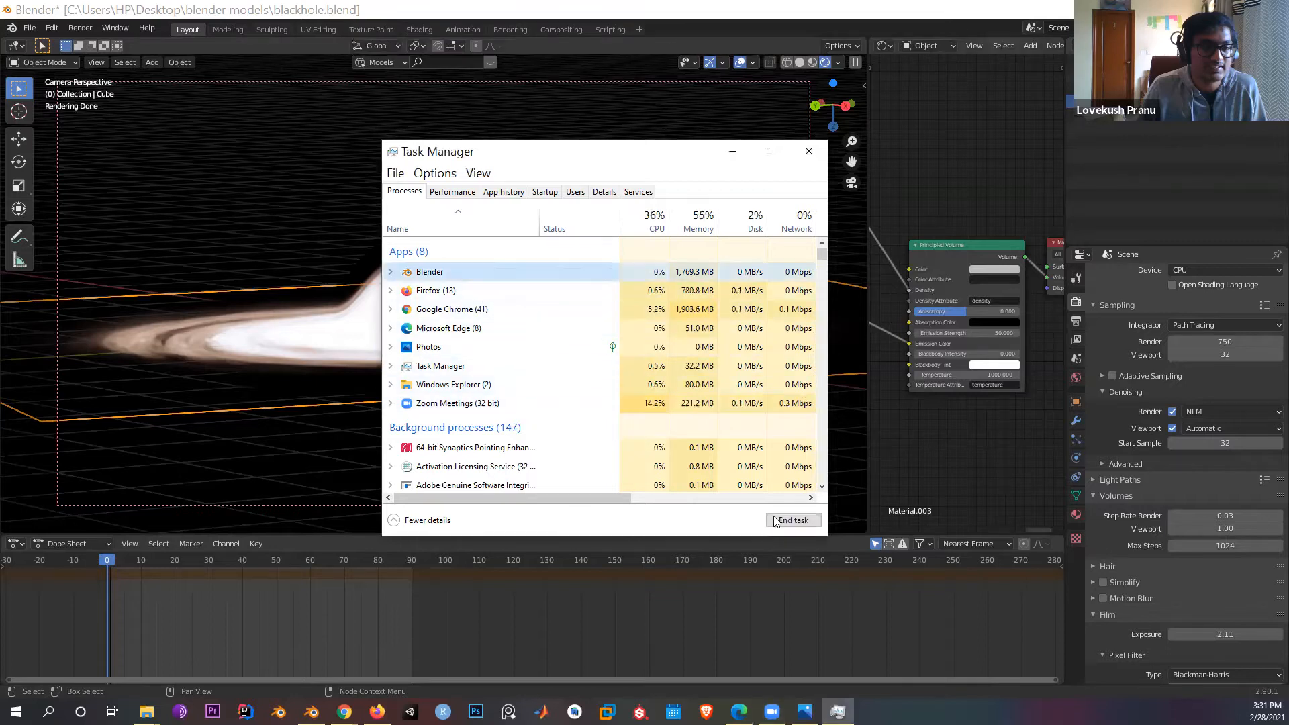
left_click(781, 520)
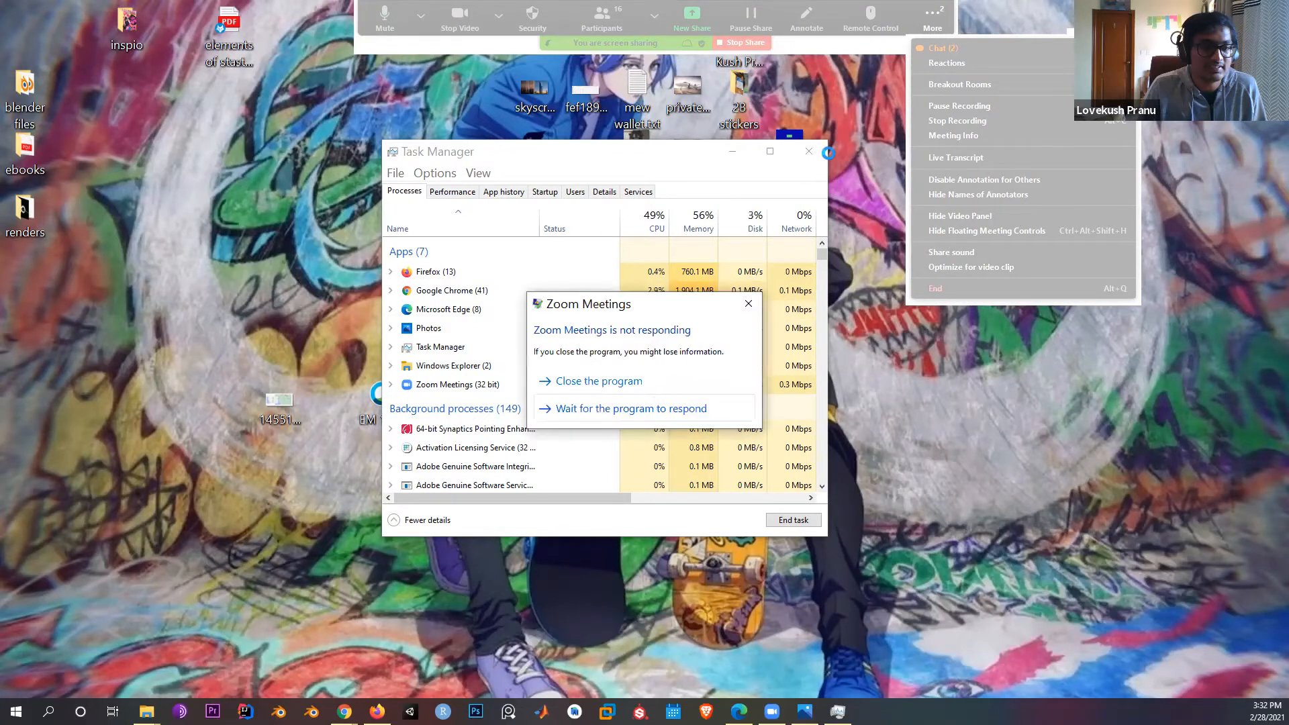
left_click(658, 411)
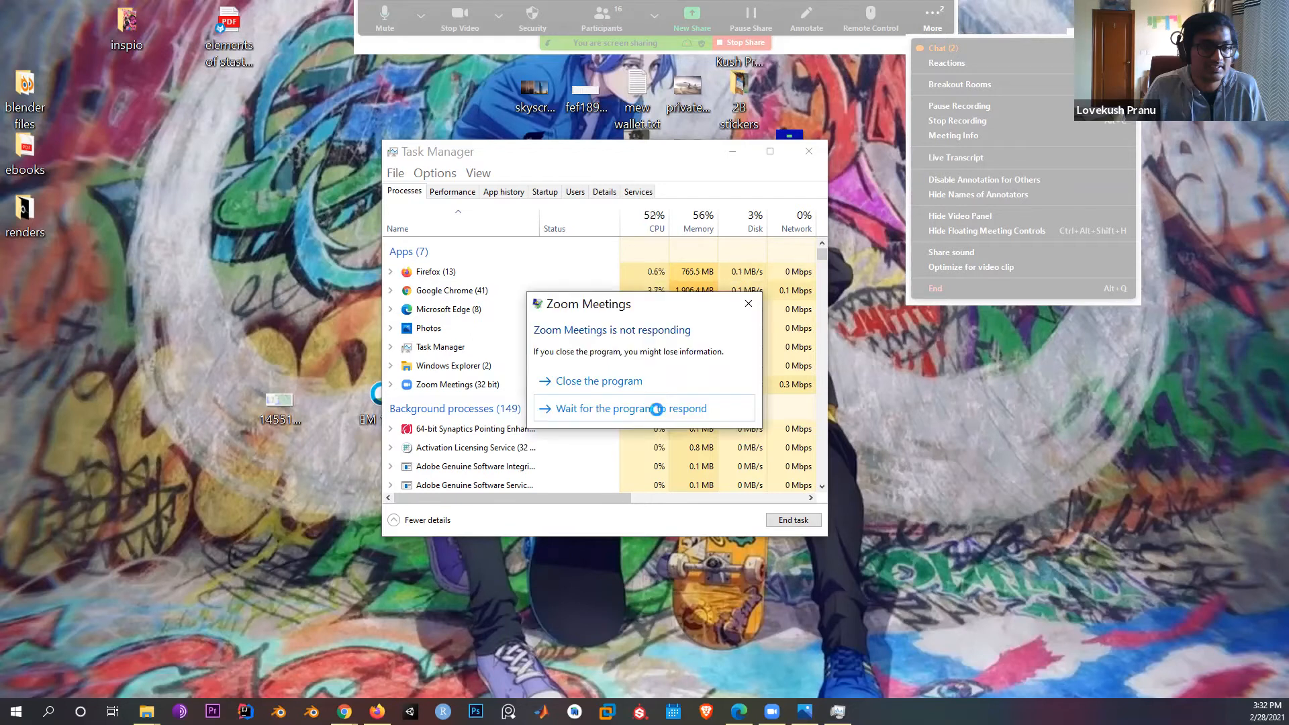